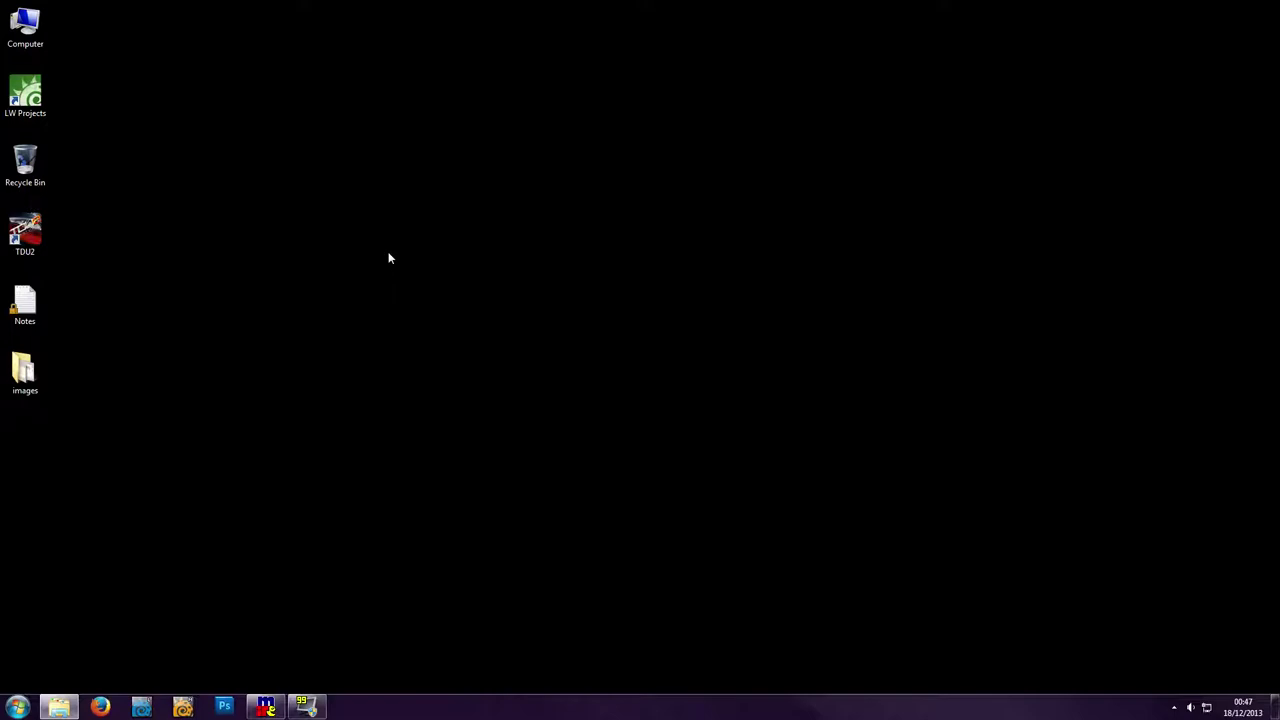
# - Duplicate the "-][-" folder inside the LW Projects directory, rename the copy _stuff and close the folder window
pyautogui.doubleClick(25, 92)
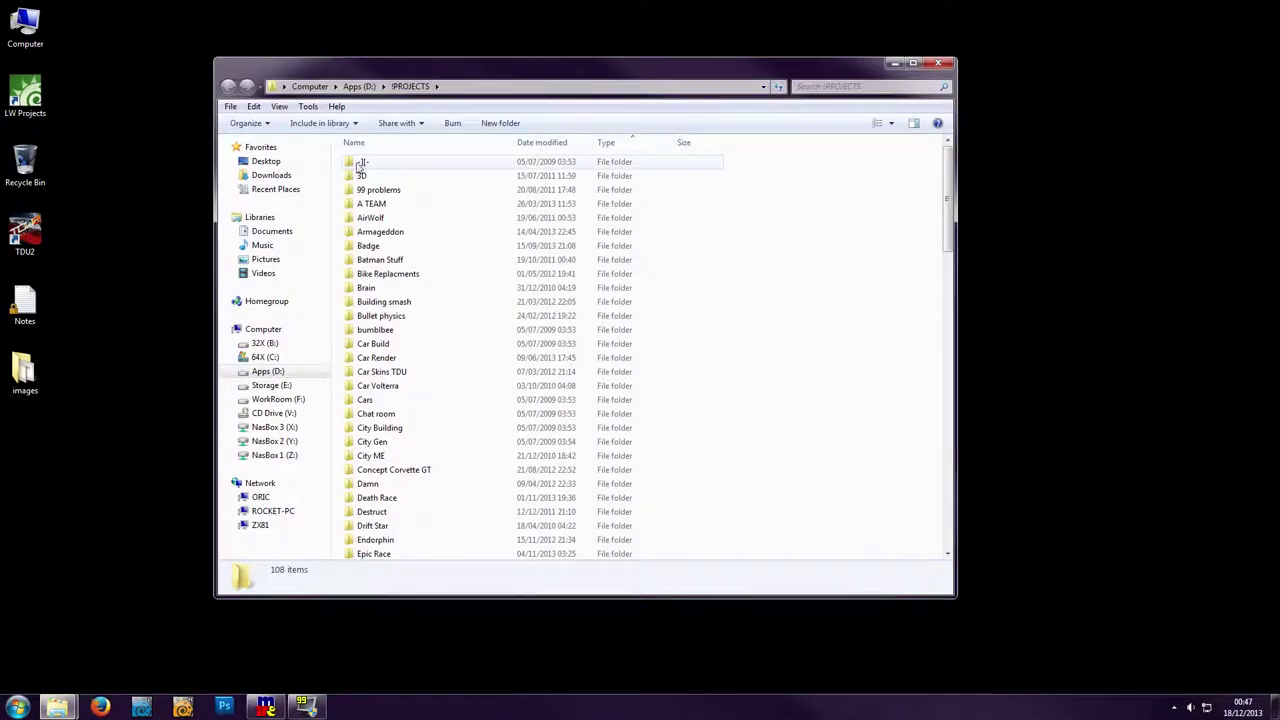
pyautogui.click(366, 163)
pyautogui.hotkey('ctrl', 'c')
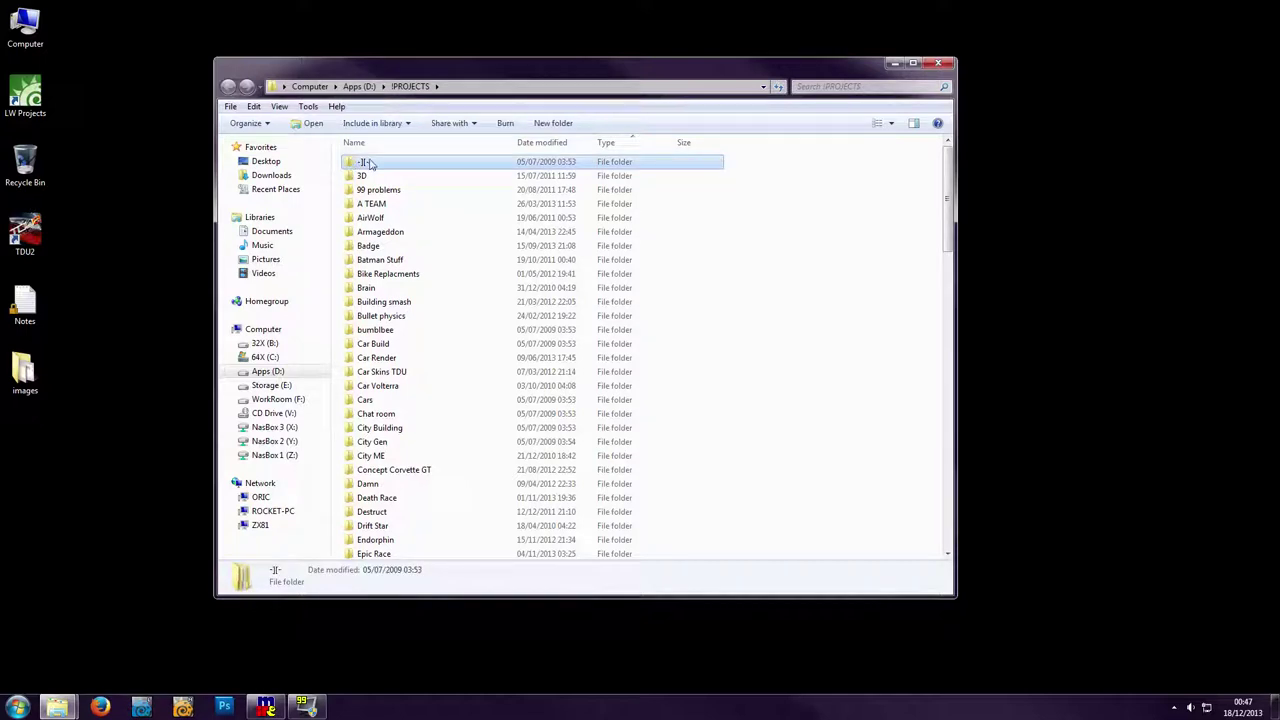
pyautogui.hotkey('ctrl', 'v')
pyautogui.click(385, 176)
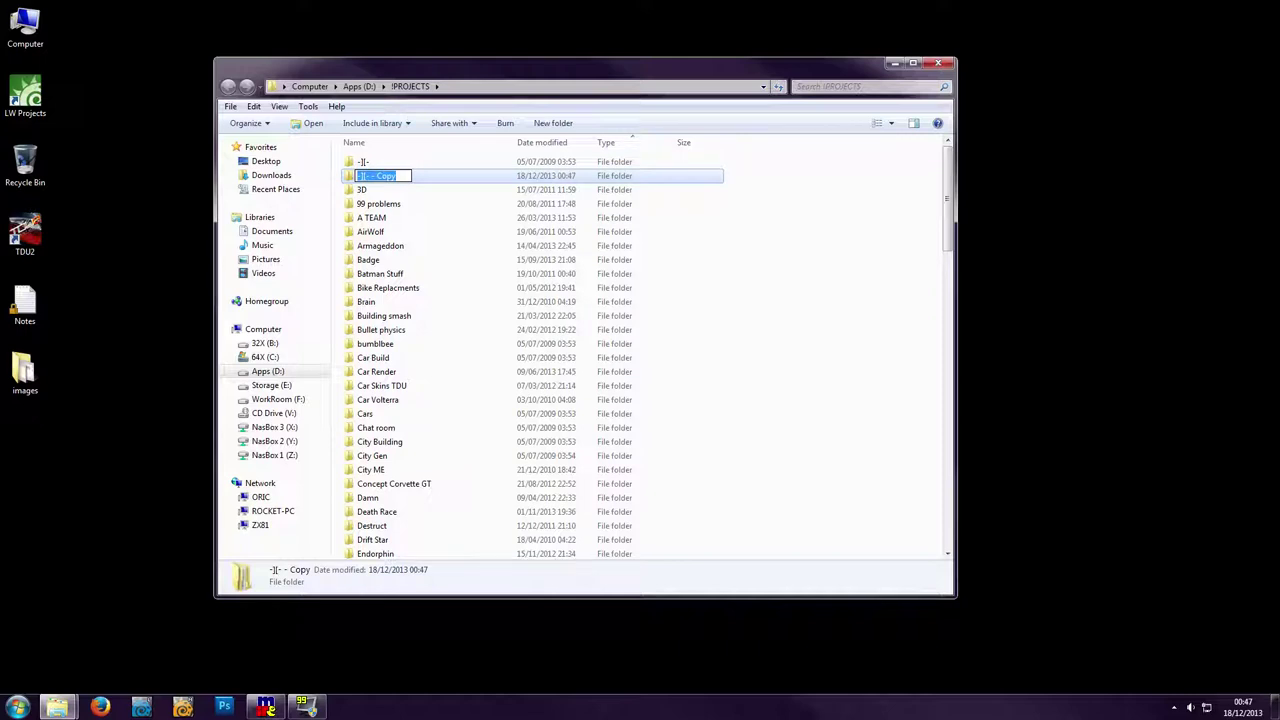
pyautogui.write('_stuff')
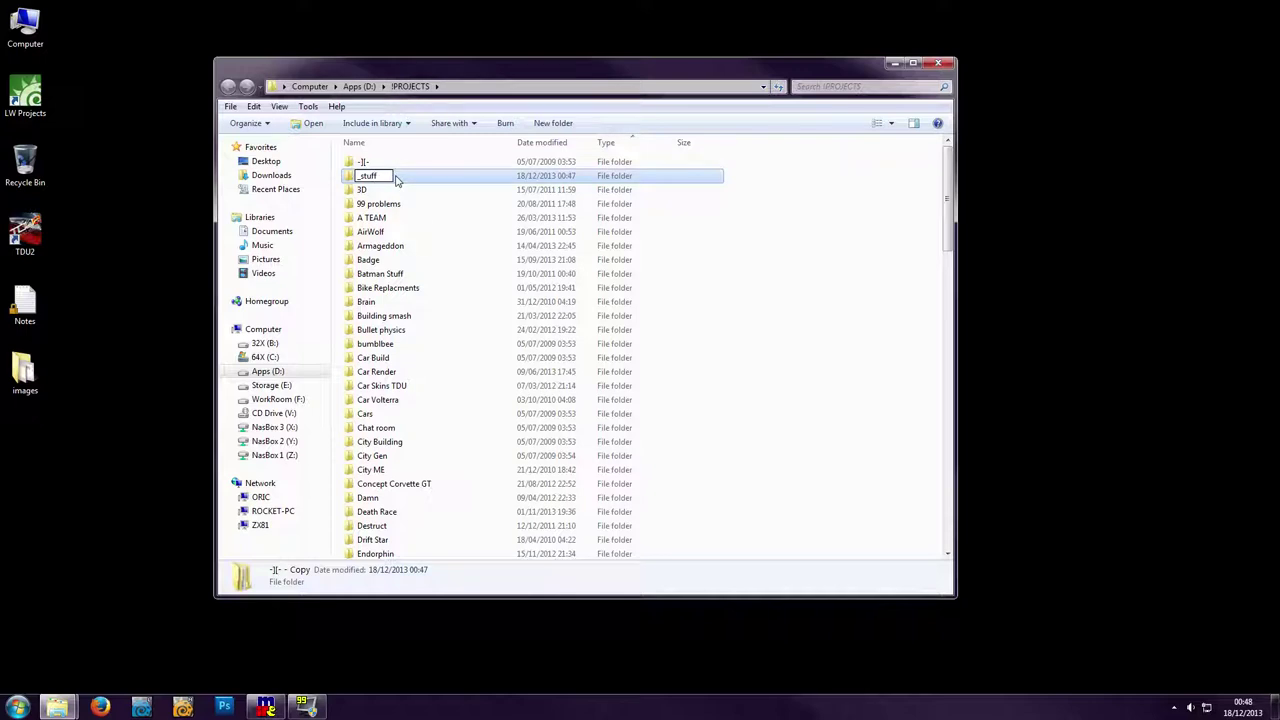
pyautogui.press('Return')
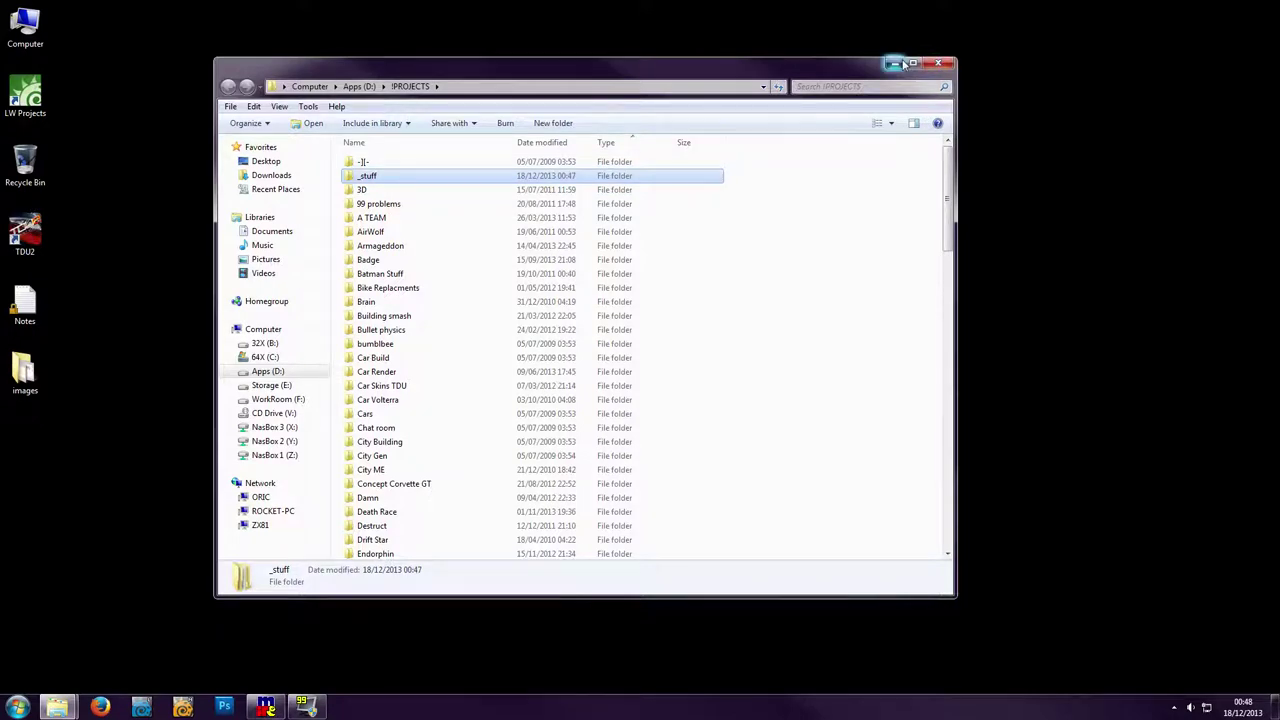
pyautogui.click(941, 65)
# - Open LightWave Modeler and set its content directory to the _stuff project folder
pyautogui.click(185, 707)
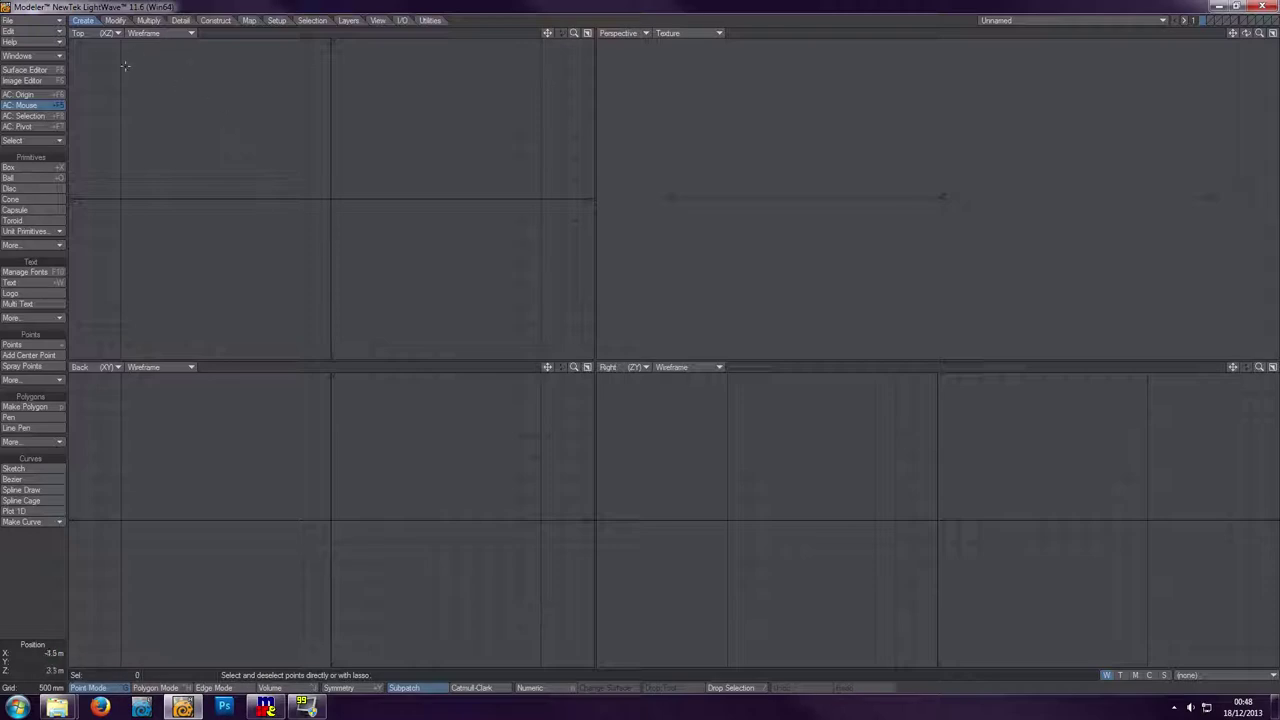
pyautogui.click(55, 20)
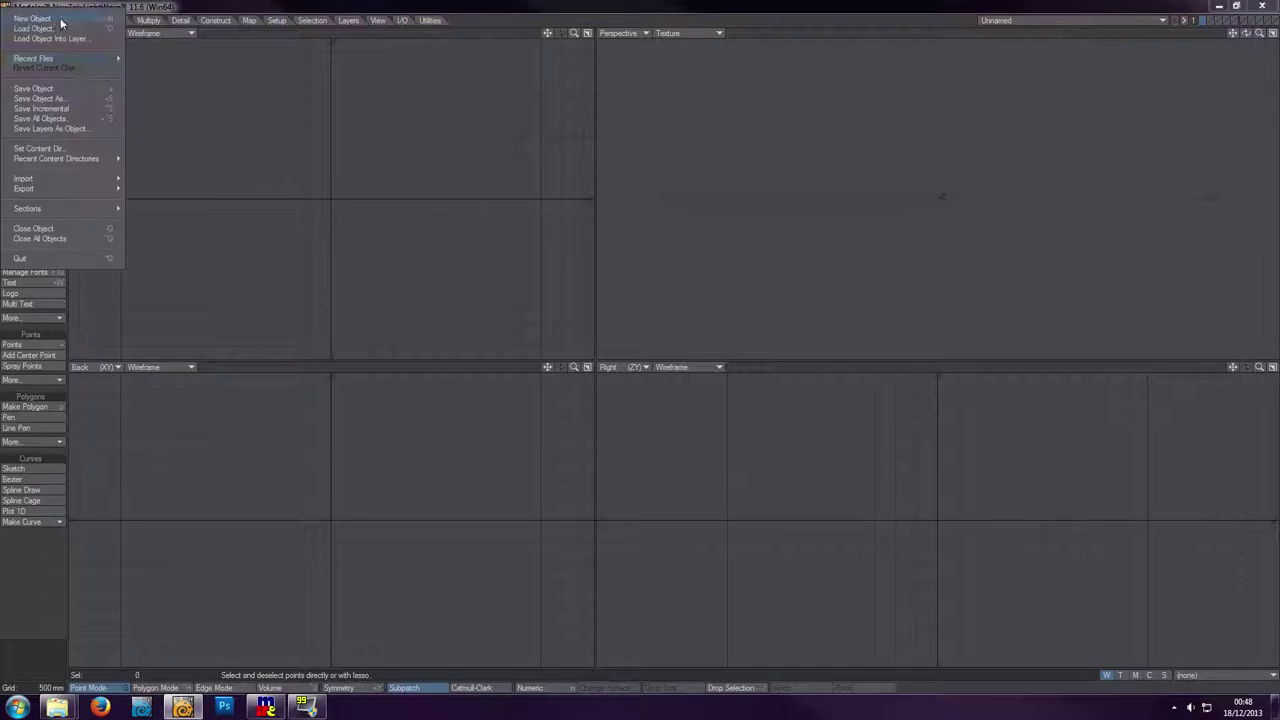
pyautogui.click(89, 151)
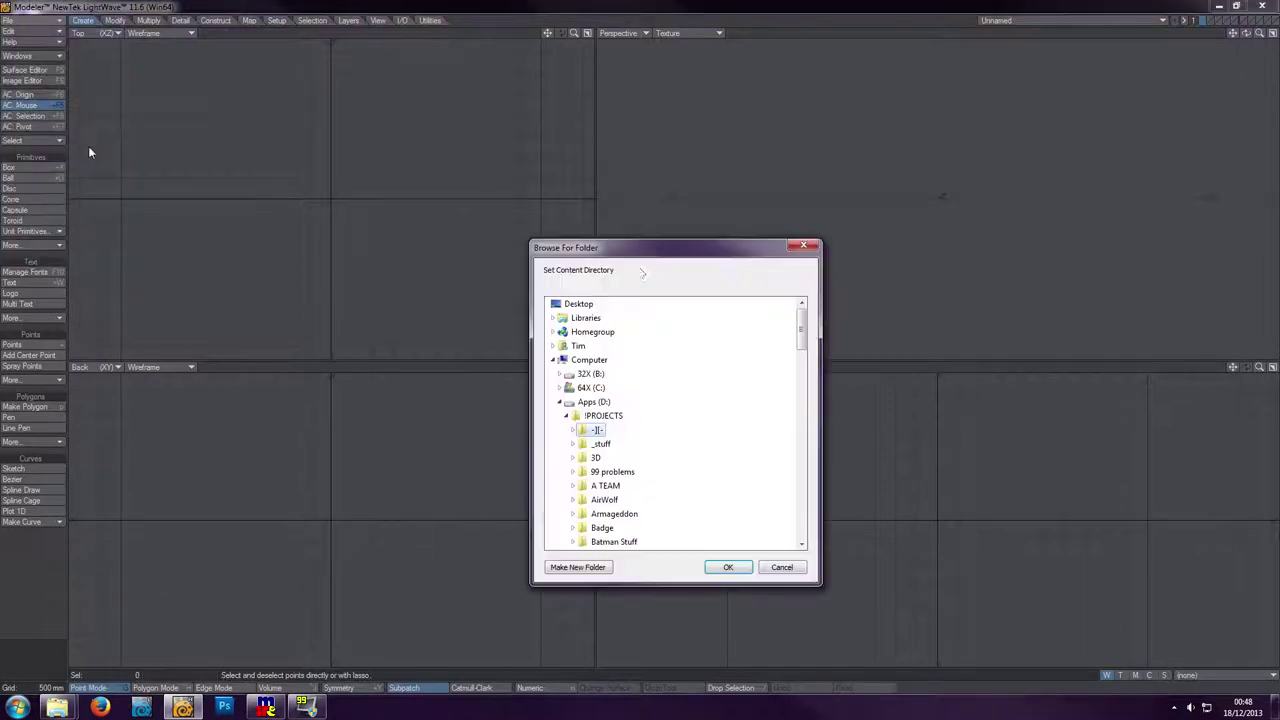
pyautogui.doubleClick(601, 445)
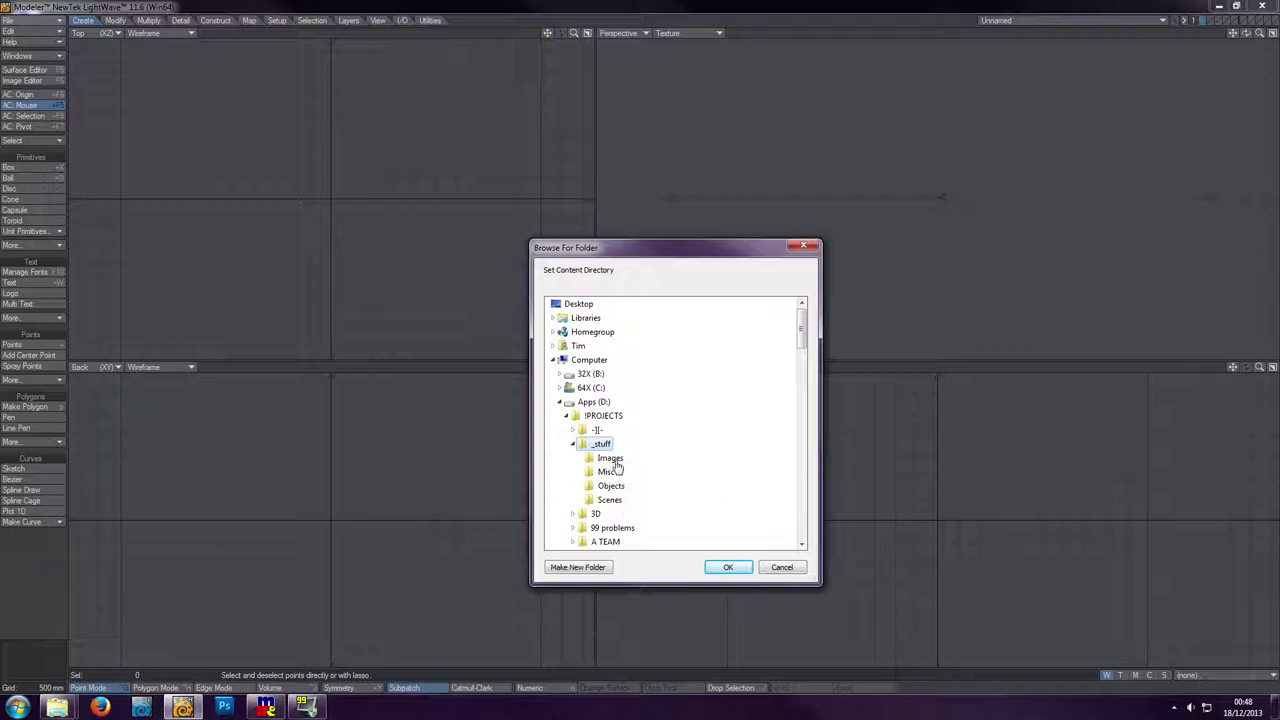
pyautogui.click(729, 567)
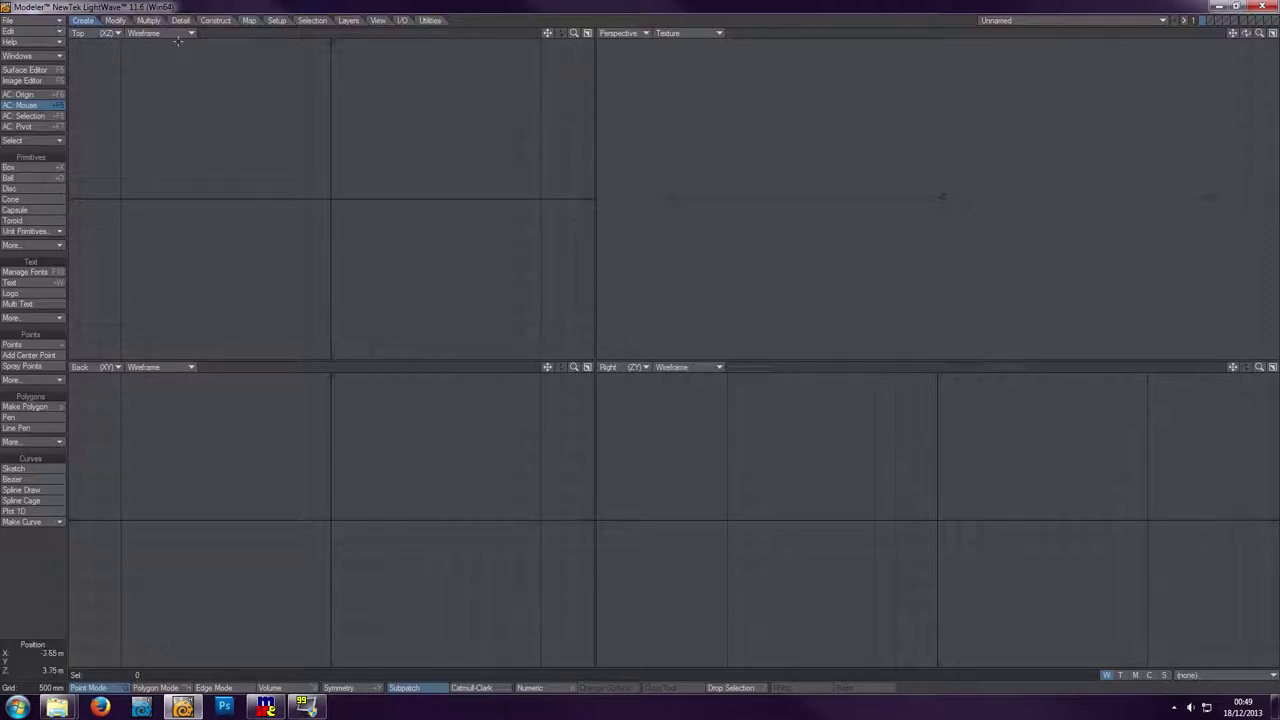
# - Examine the tools for creating primitives and polygons and the tools for translating and rotating geometry
pyautogui.click(12, 188)
pyautogui.click(30, 417)
pyautogui.click(57, 168)
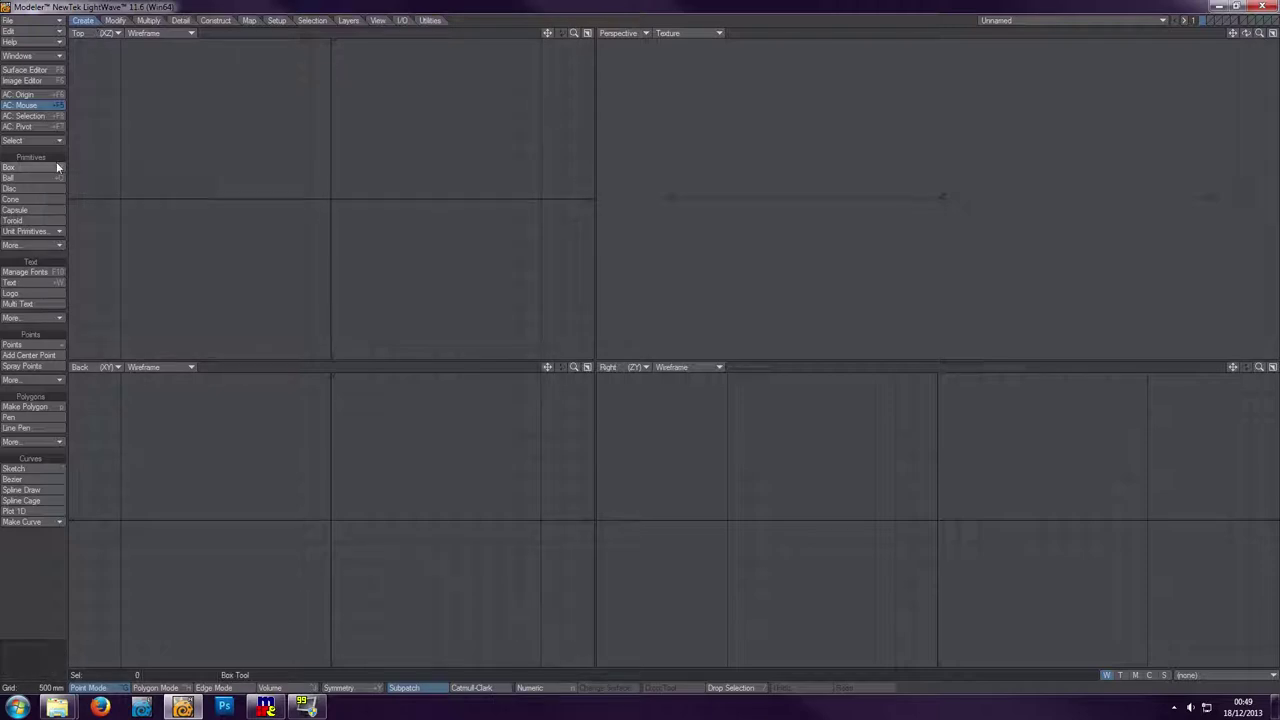
pyautogui.click(58, 222)
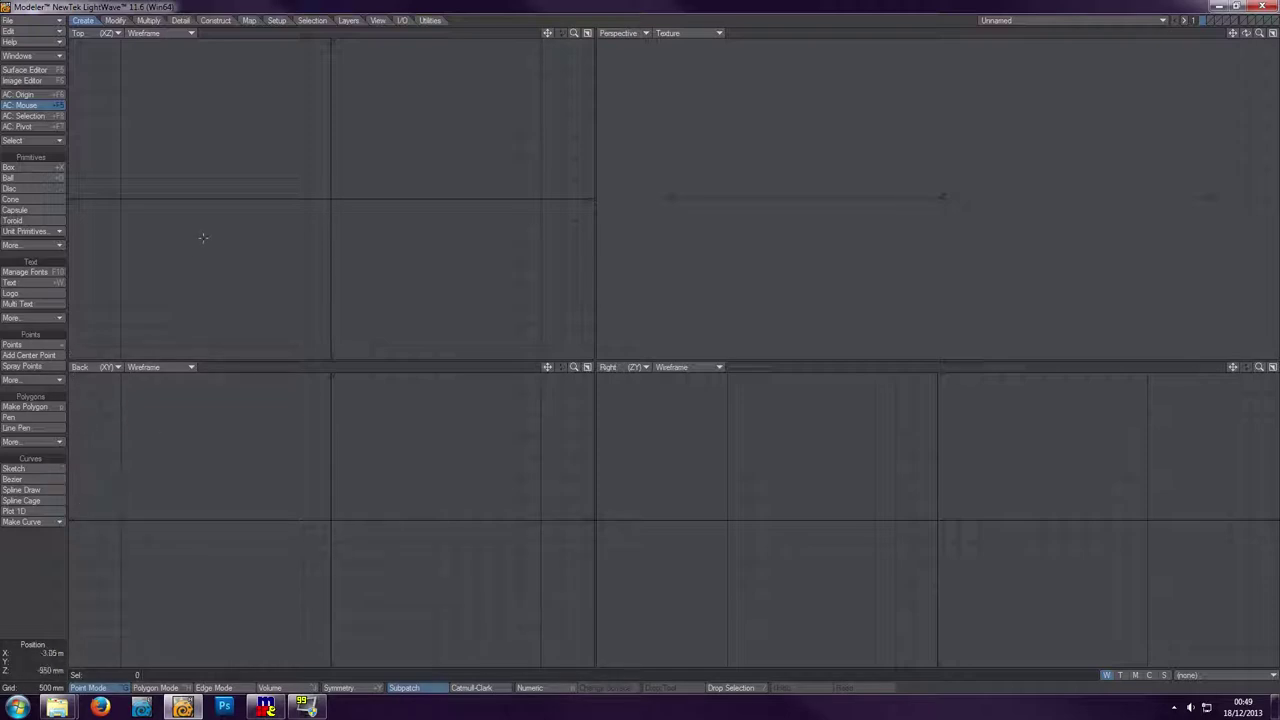
pyautogui.click(116, 21)
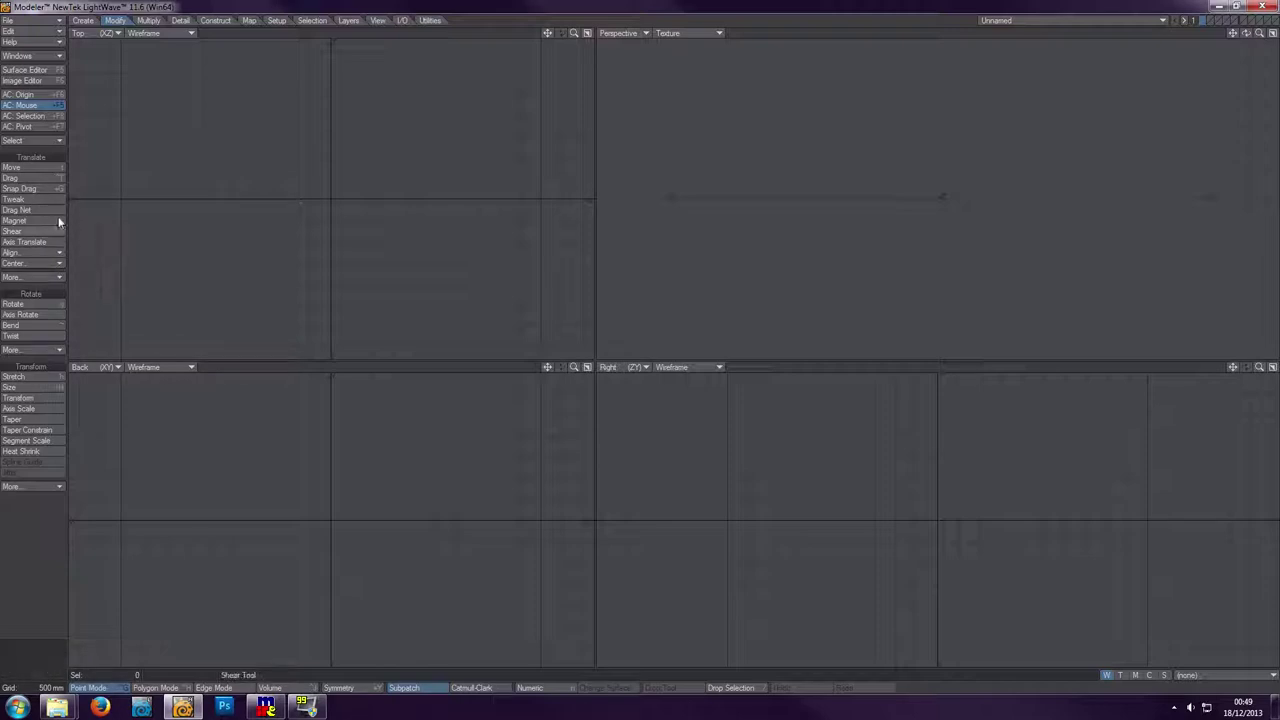
pyautogui.click(54, 304)
pyautogui.click(30, 168)
pyautogui.click(43, 187)
pyautogui.click(43, 168)
pyautogui.click(58, 178)
# - Switch to polygon selection mode and briefly activate and drop the Move and Rotate tools
pyautogui.click(183, 689)
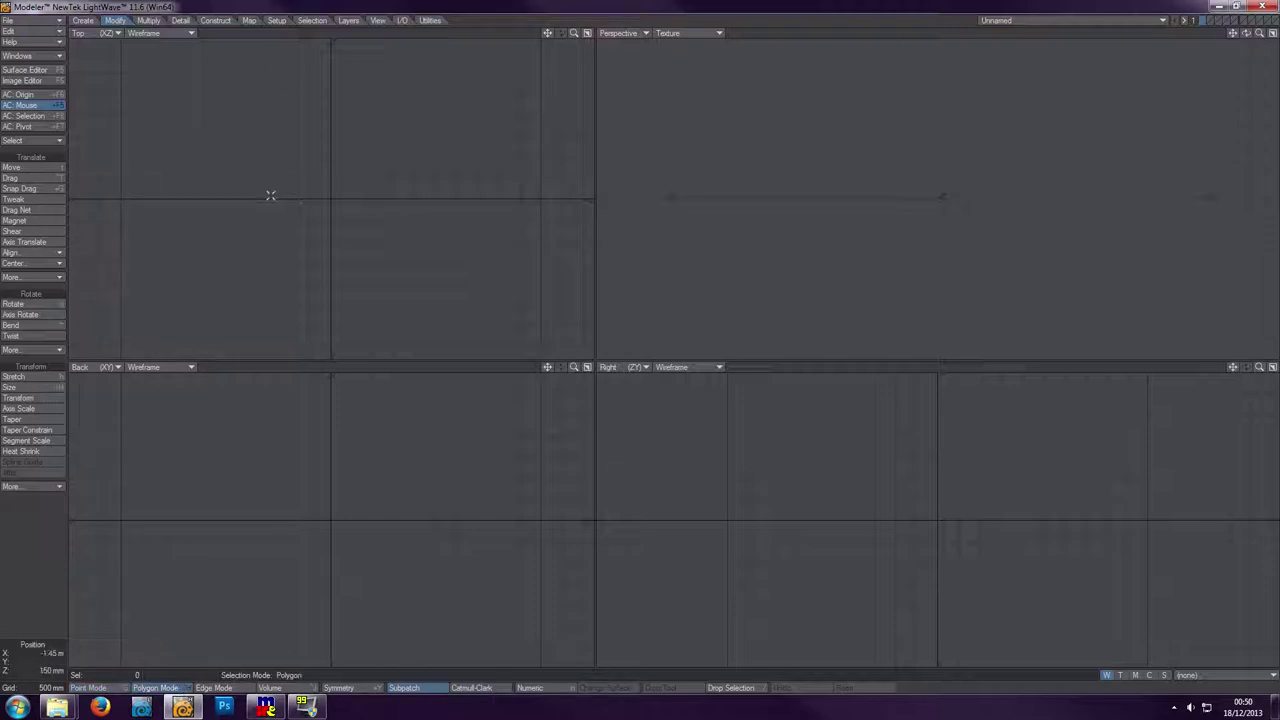
pyautogui.press('t')
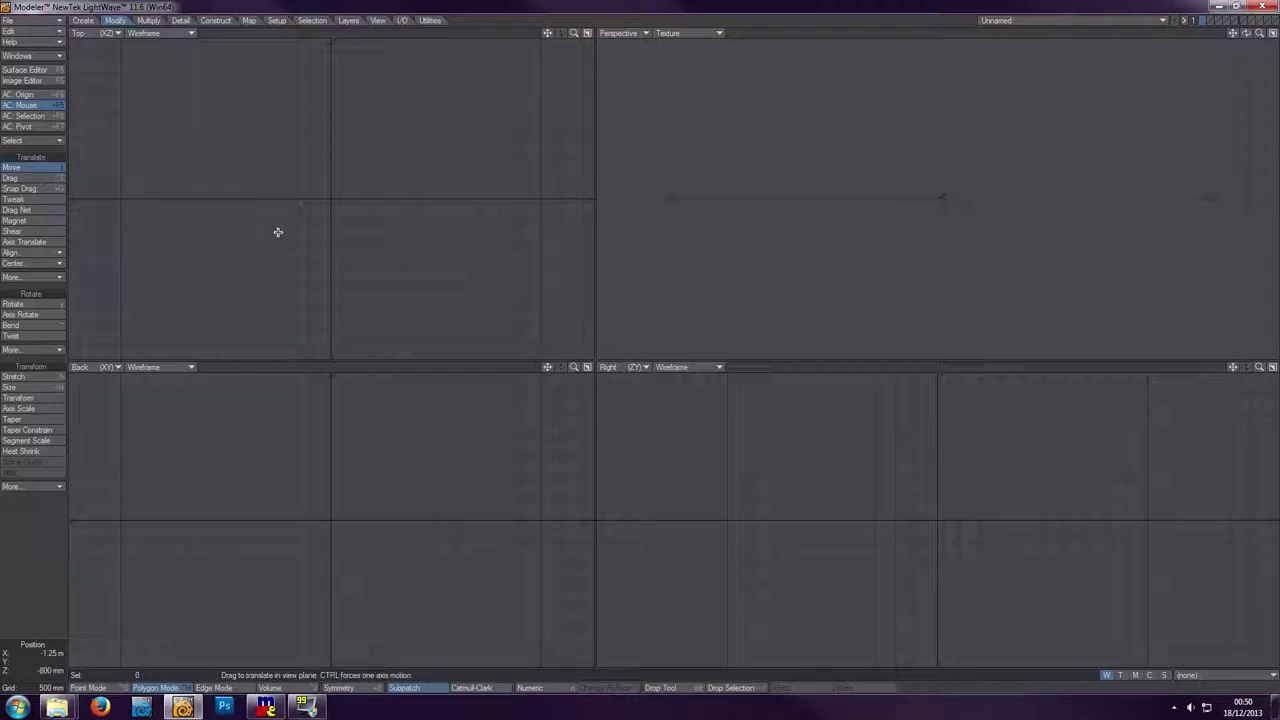
pyautogui.press('space')
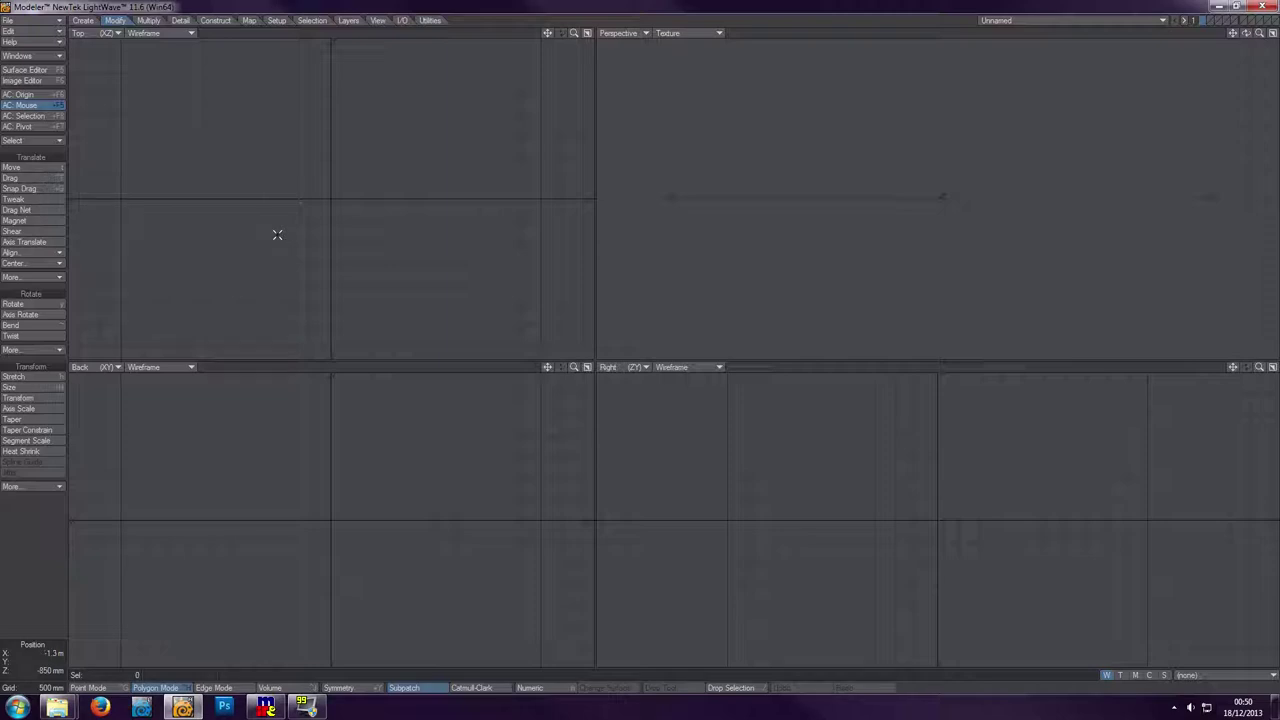
pyautogui.press('y')
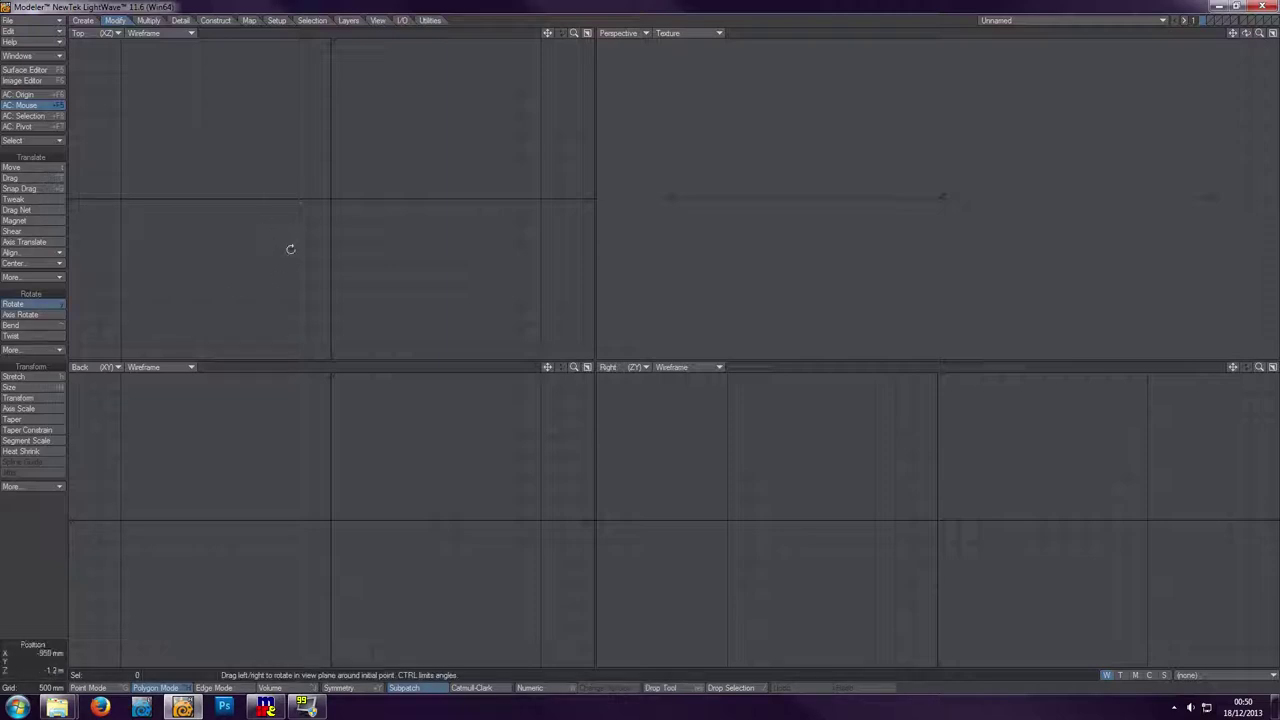
pyautogui.press('space')
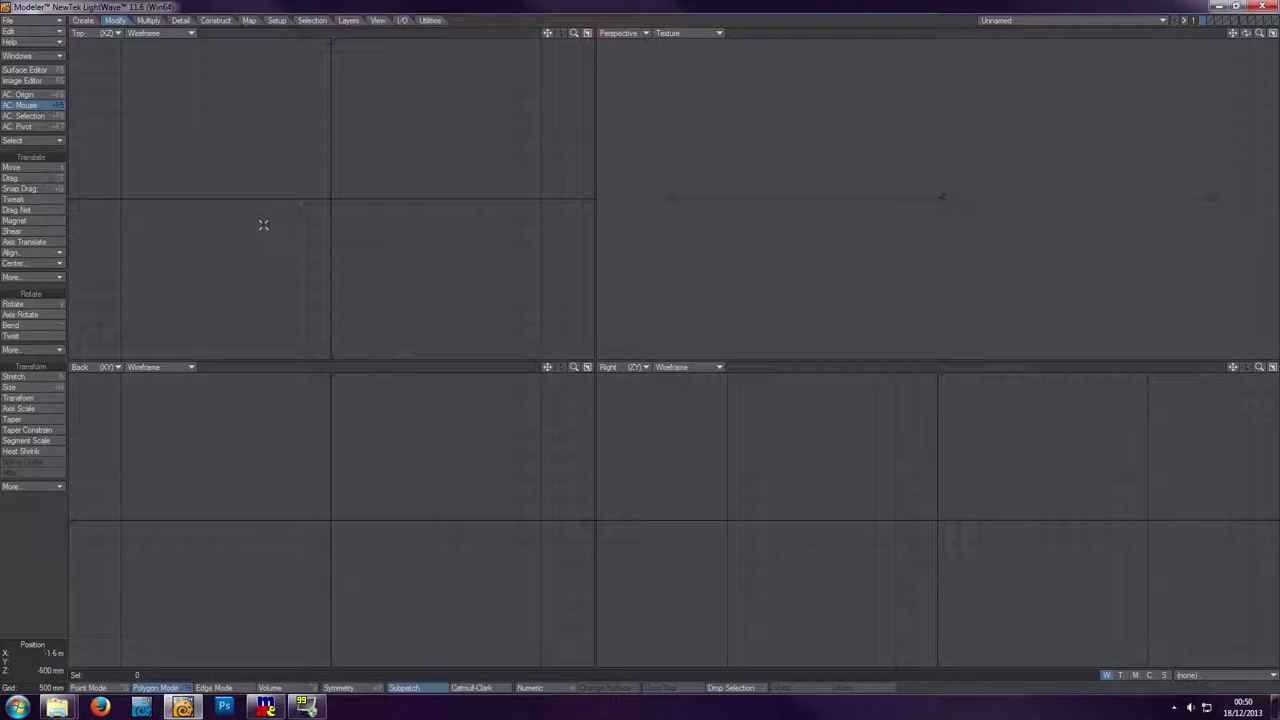
# - Examine the extend, duplicate and subdivide tools, including the extra duplication commands, and try the Knife tool on the empty layer
pyautogui.click(149, 20)
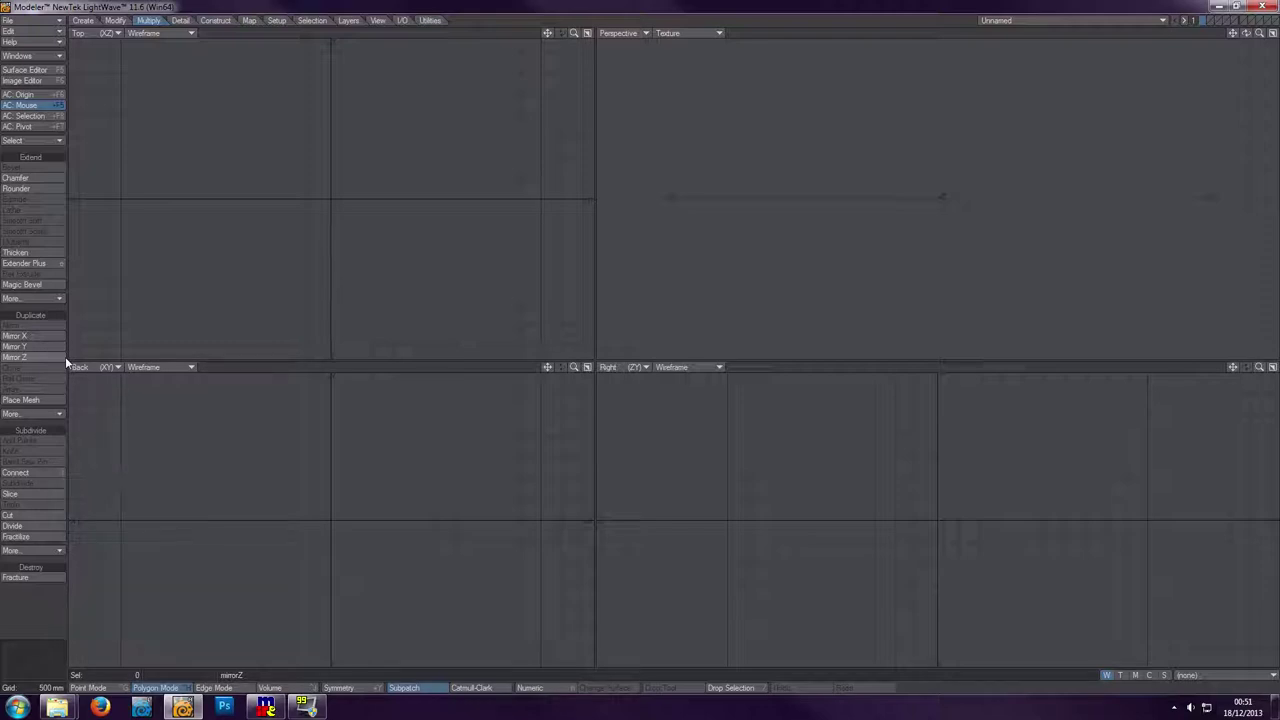
pyautogui.click(62, 414)
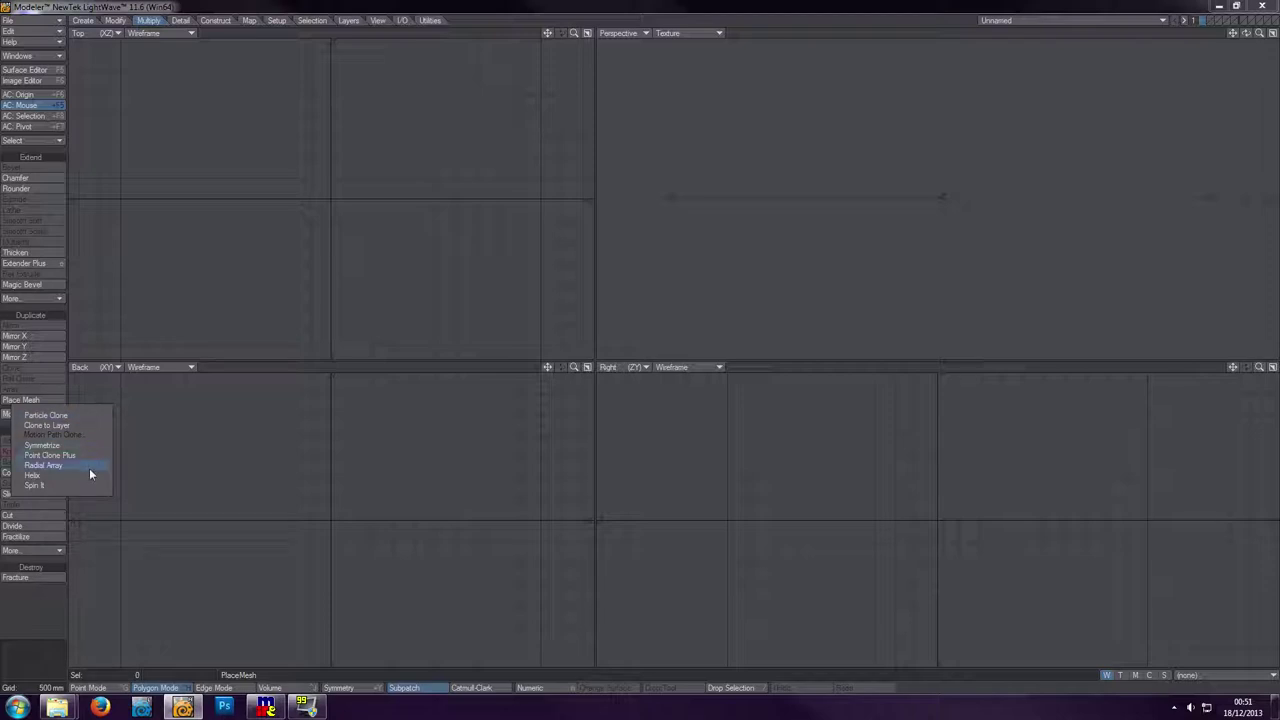
pyautogui.click(86, 440)
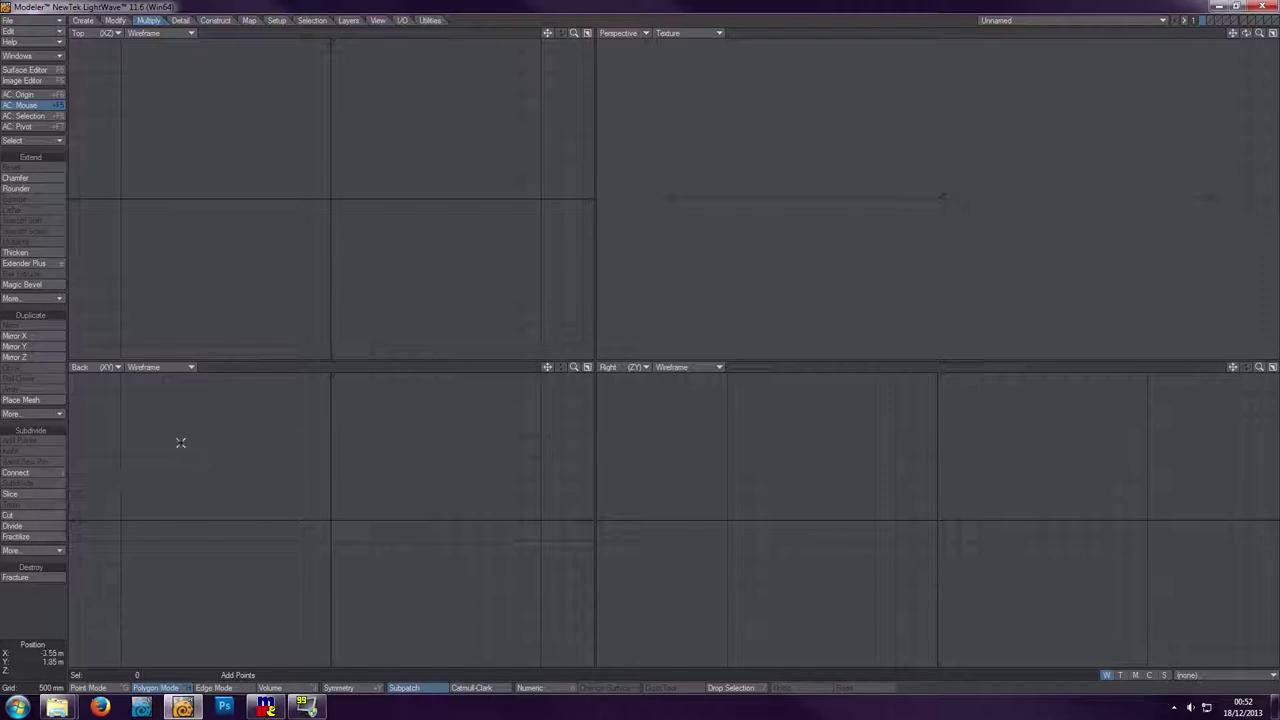
pyautogui.click(34, 452)
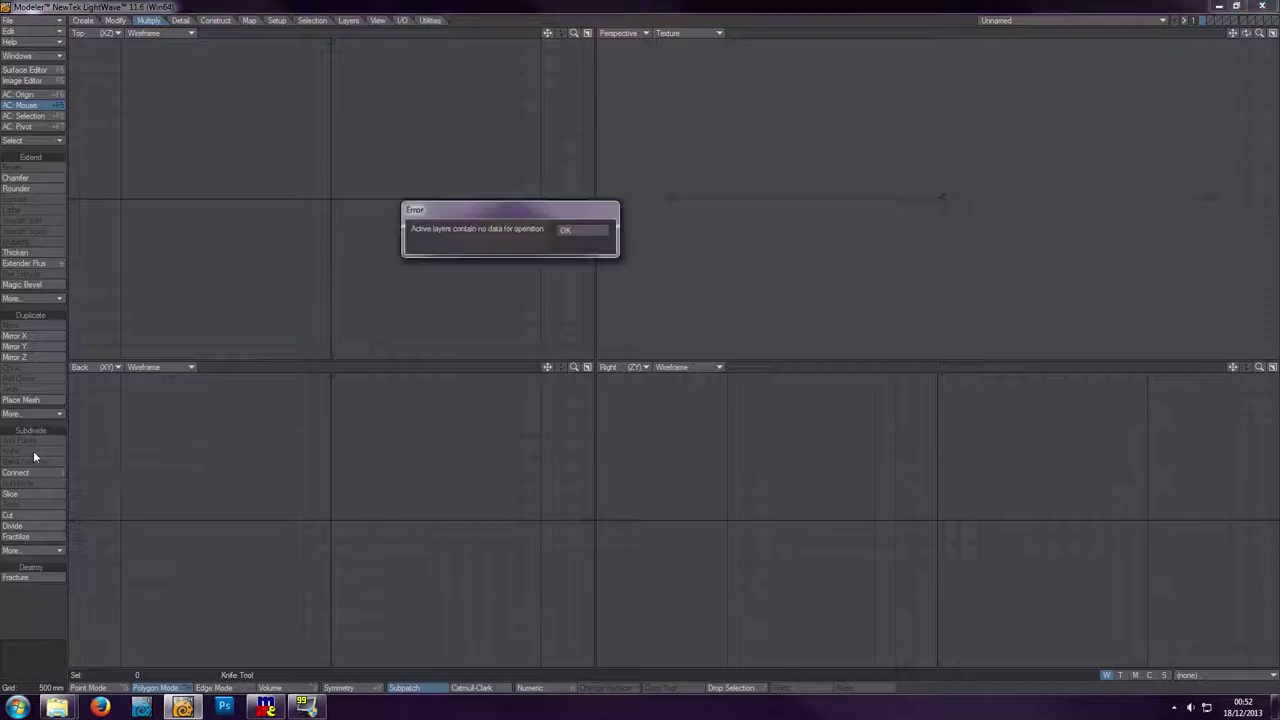
pyautogui.click(582, 231)
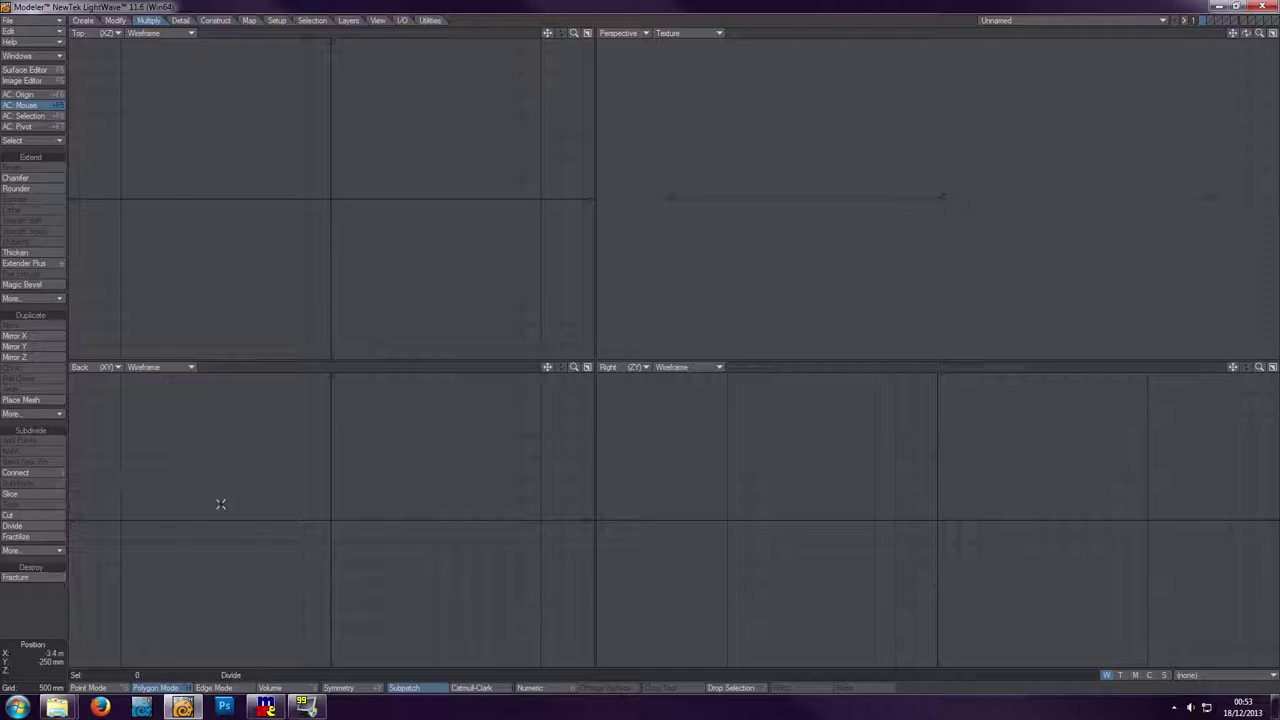
# - Examine the detail and construction tools, viewing the Reduce Polys + options without applying them
pyautogui.click(183, 21)
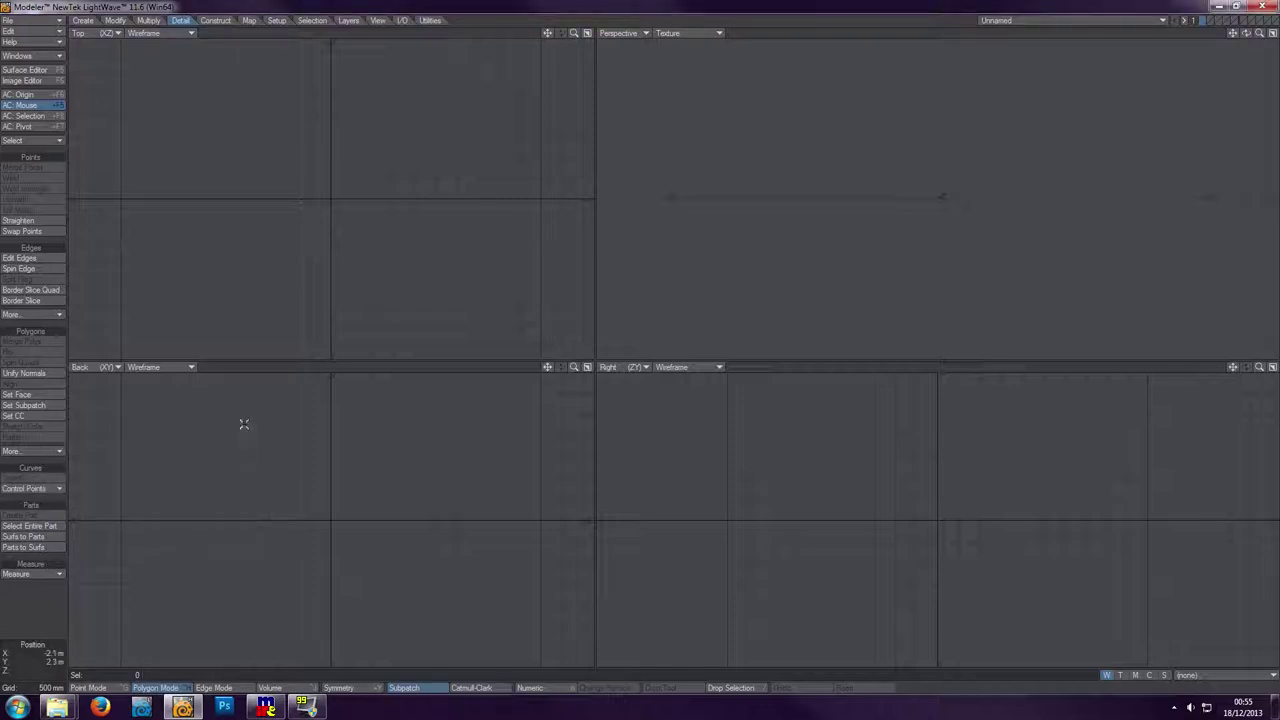
pyautogui.click(224, 22)
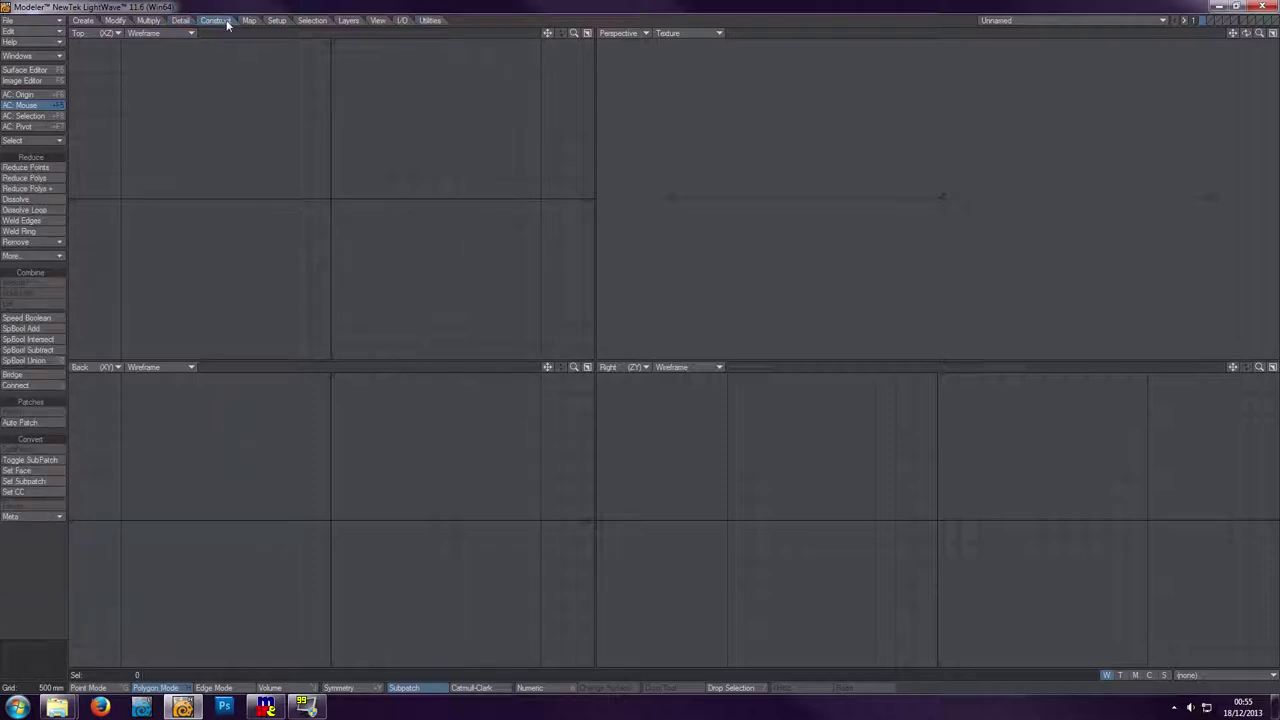
pyautogui.click(60, 187)
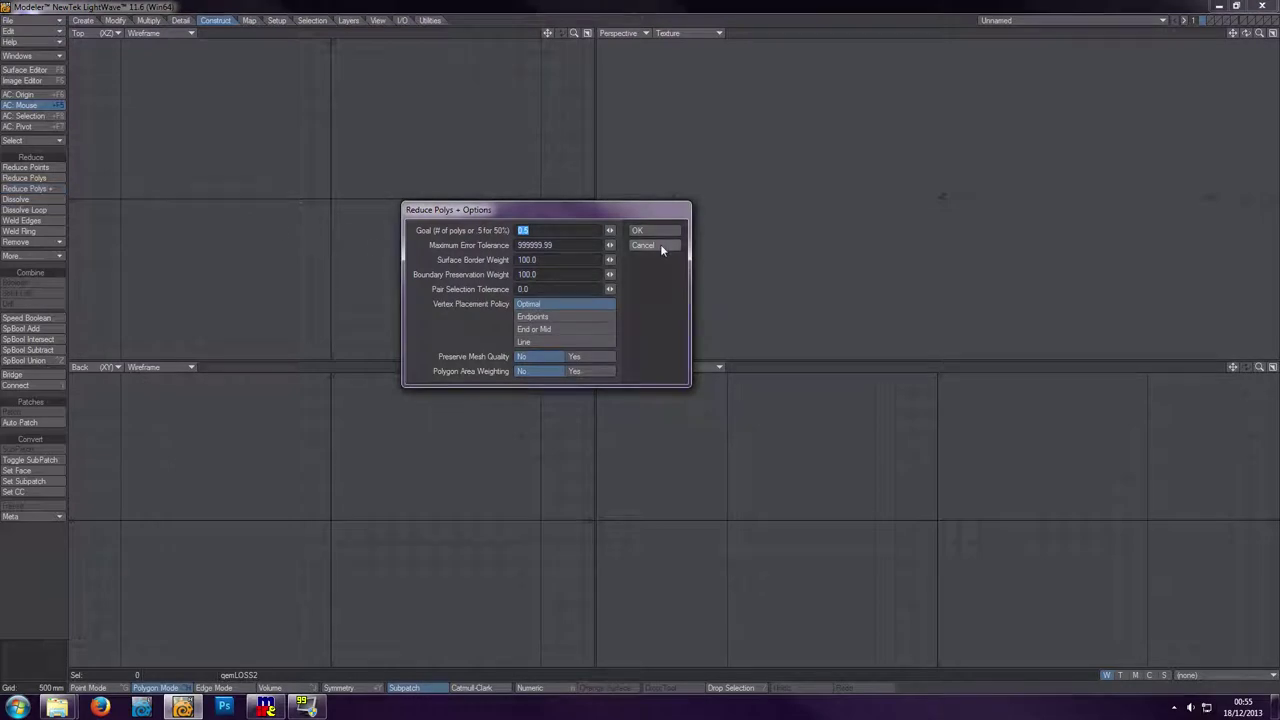
pyautogui.click(643, 245)
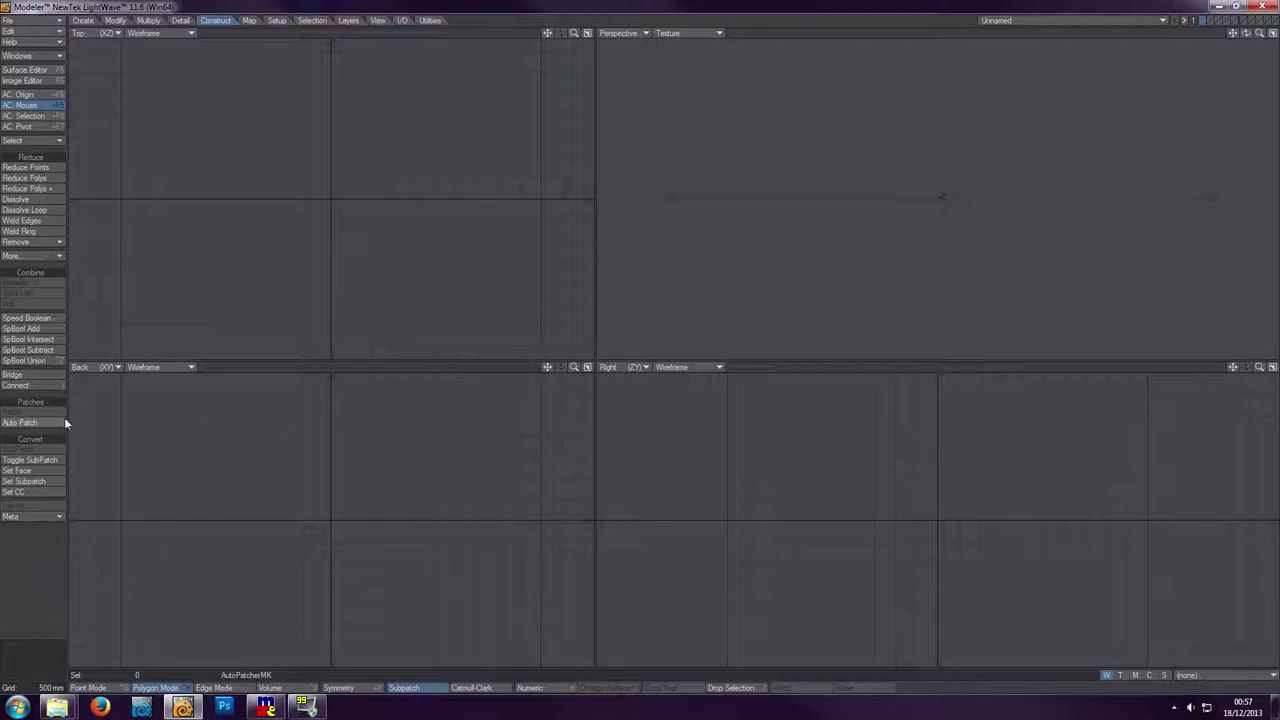
# - Examine the creation and construction tools again, followed by the vertex map, skelegon setup and selection tools
pyautogui.click(84, 20)
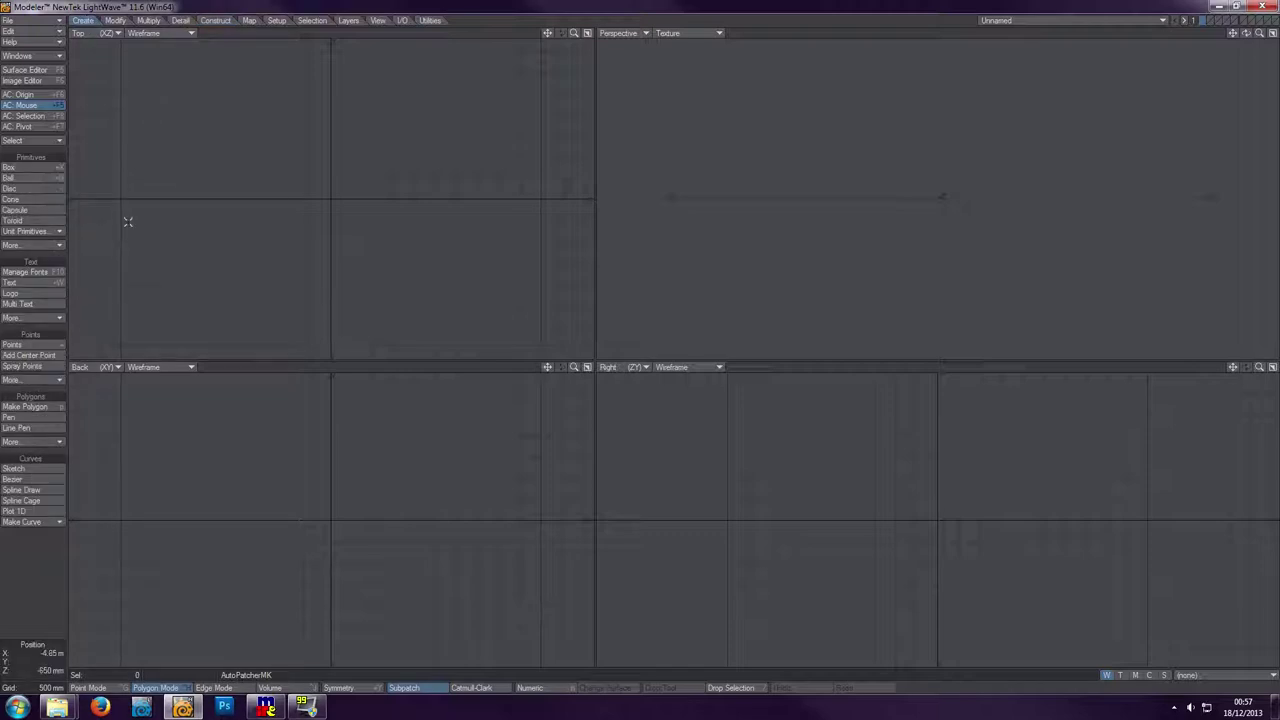
pyautogui.click(59, 172)
pyautogui.click(49, 347)
pyautogui.click(215, 21)
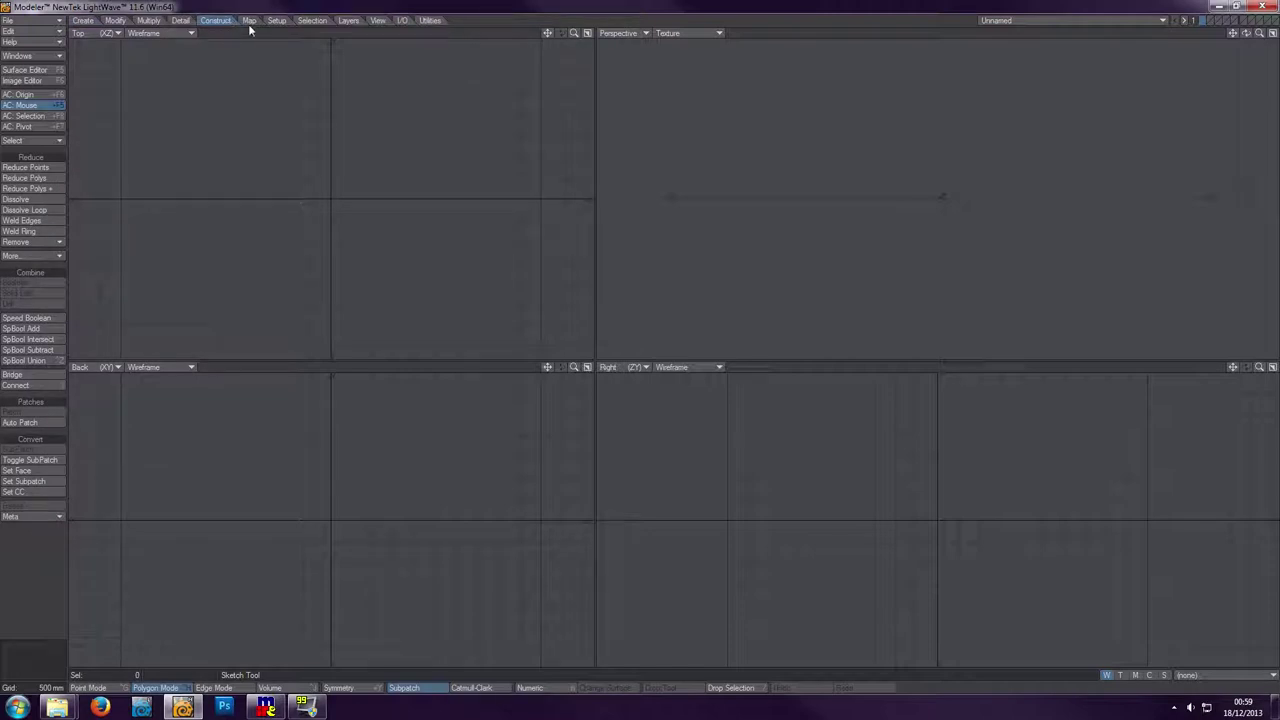
pyautogui.click(251, 21)
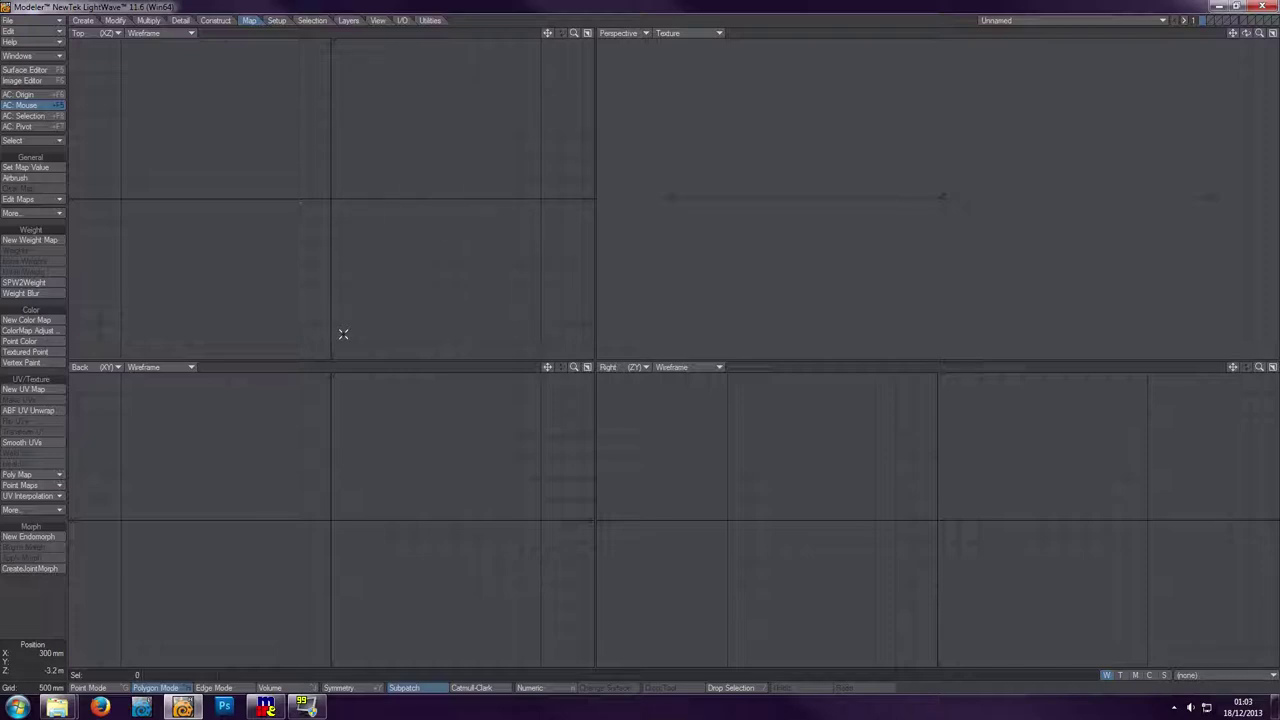
pyautogui.click(276, 21)
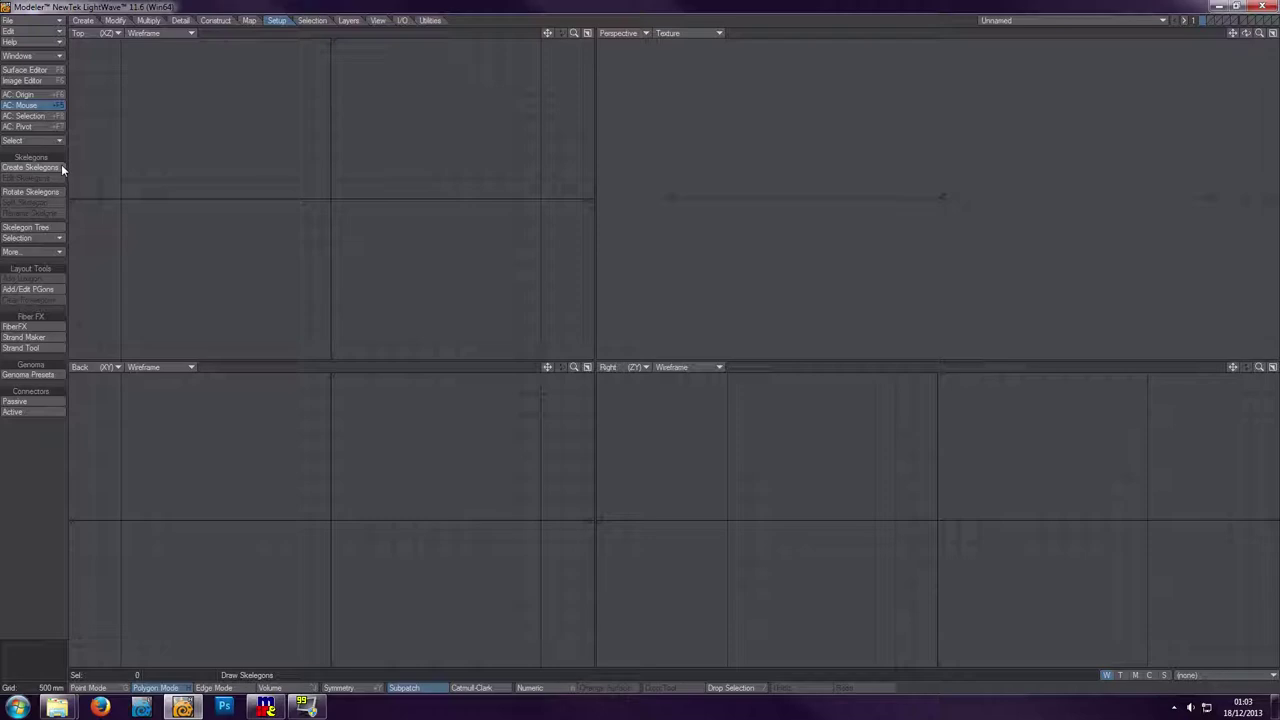
pyautogui.click(30, 167)
pyautogui.click(318, 22)
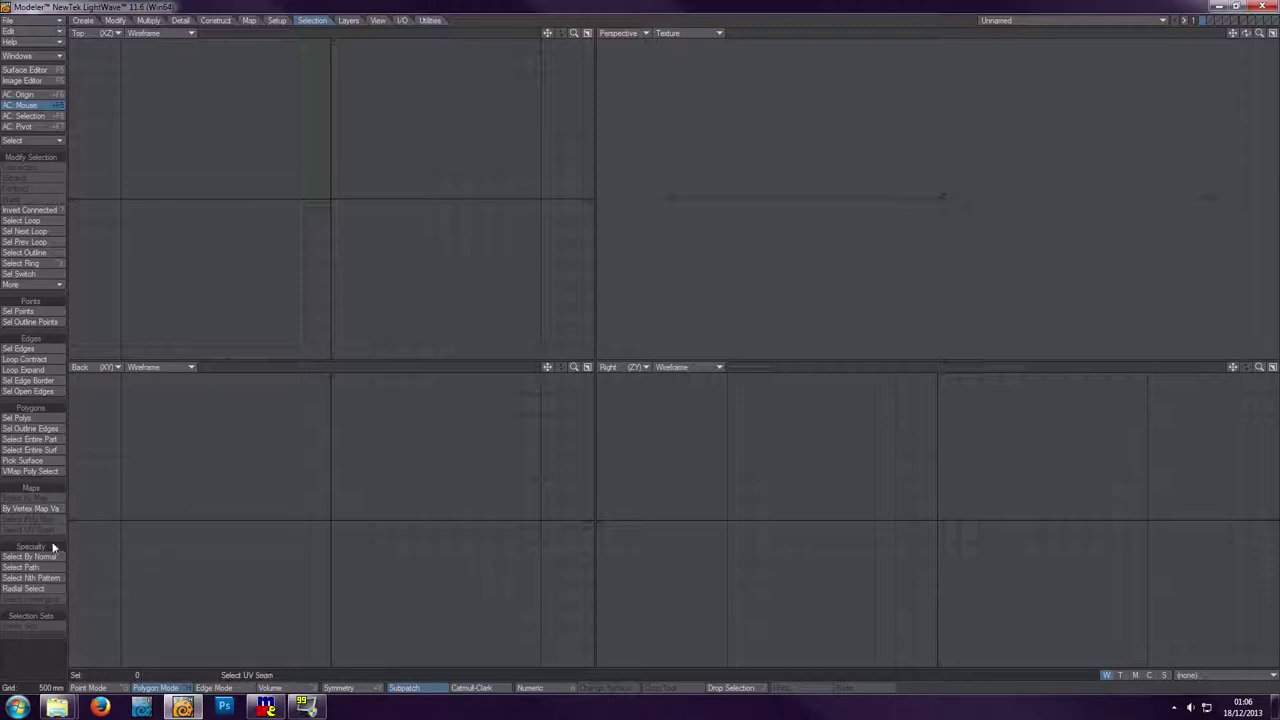
# - Name the current layer "body" in its layer settings, leaving the parent as none
pyautogui.click(350, 22)
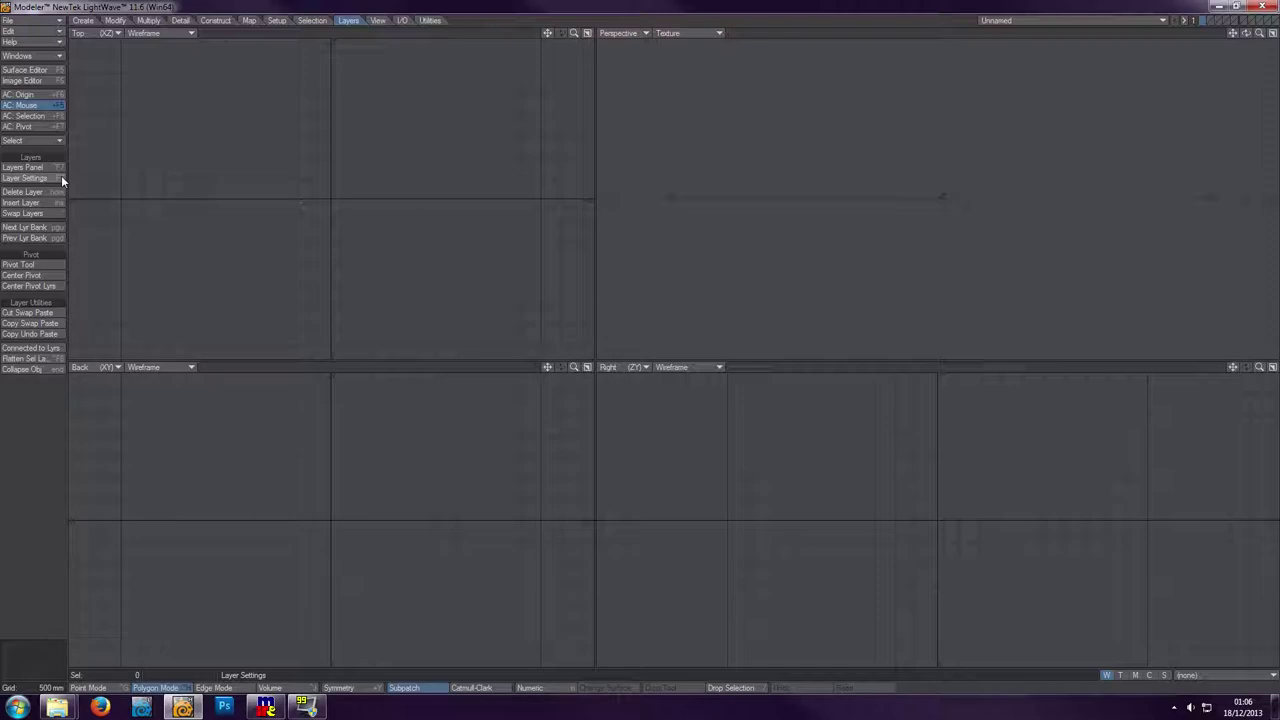
pyautogui.click(30, 178)
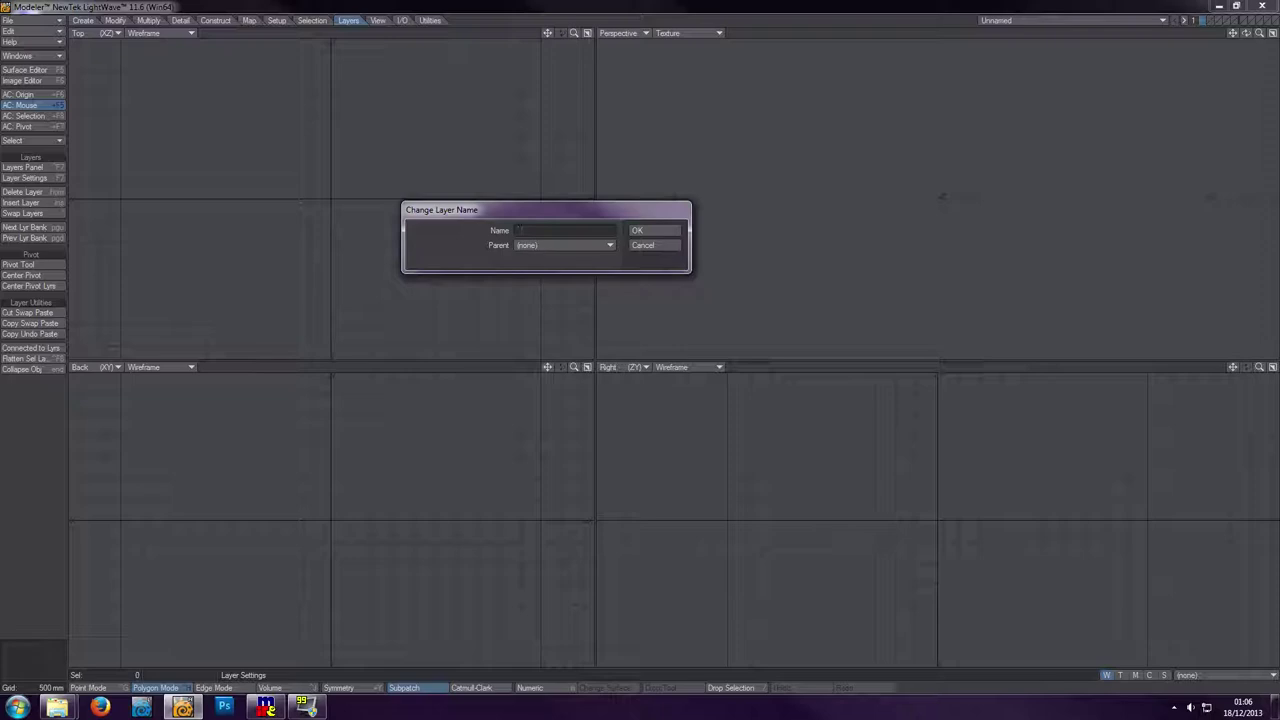
pyautogui.write('body')
pyautogui.press('Return')
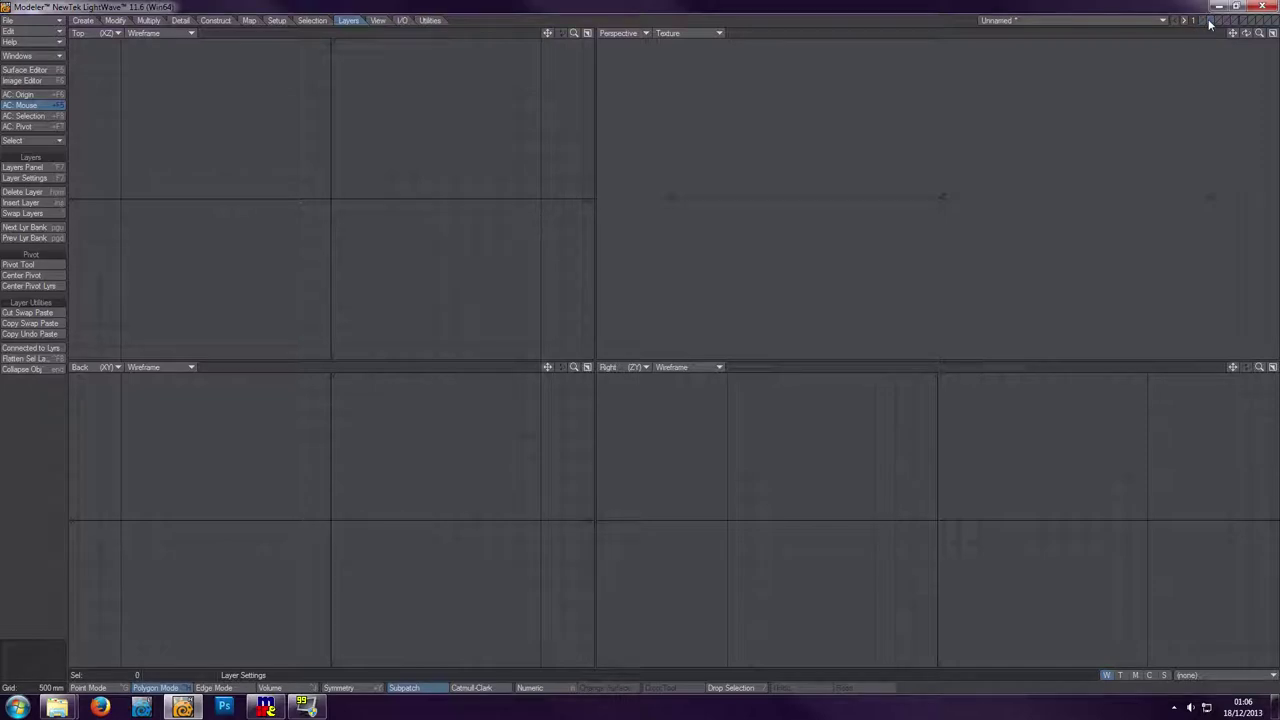
# - Name the second layer "doors" in its layer settings and make the body layer its parent
pyautogui.click(45, 178)
pyautogui.write('doom')
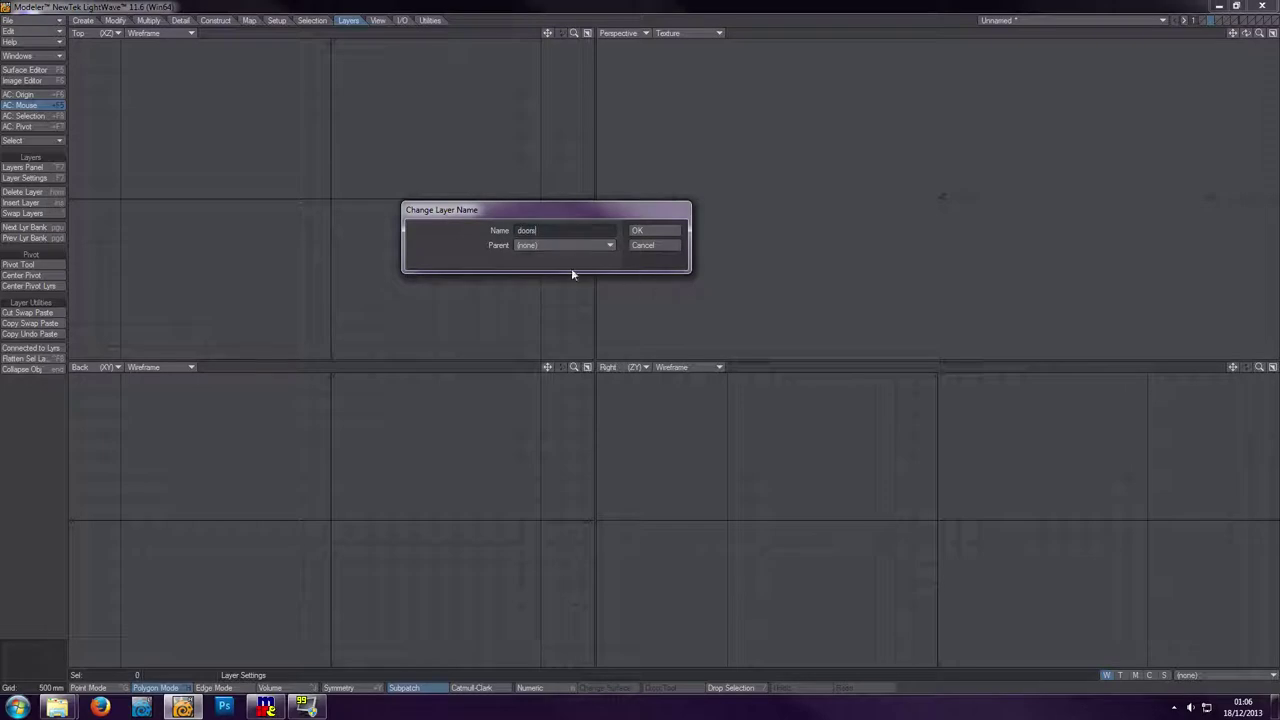
pyautogui.click(610, 246)
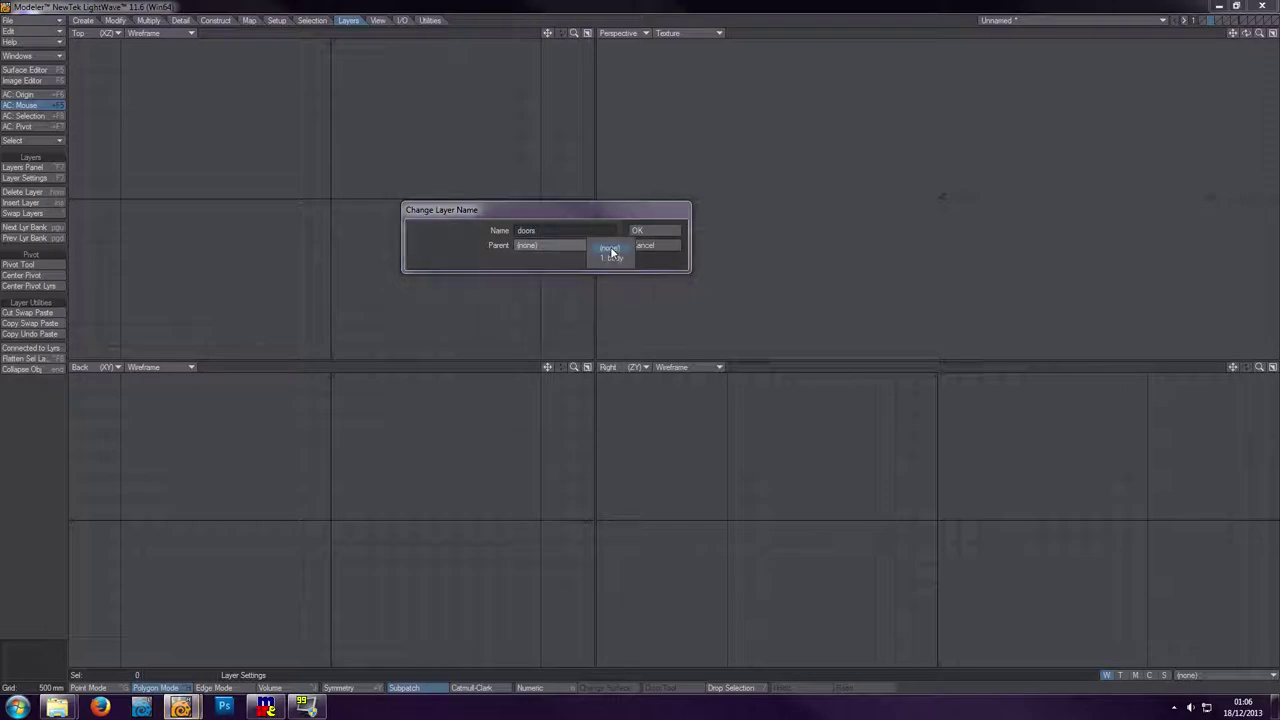
pyautogui.click(616, 258)
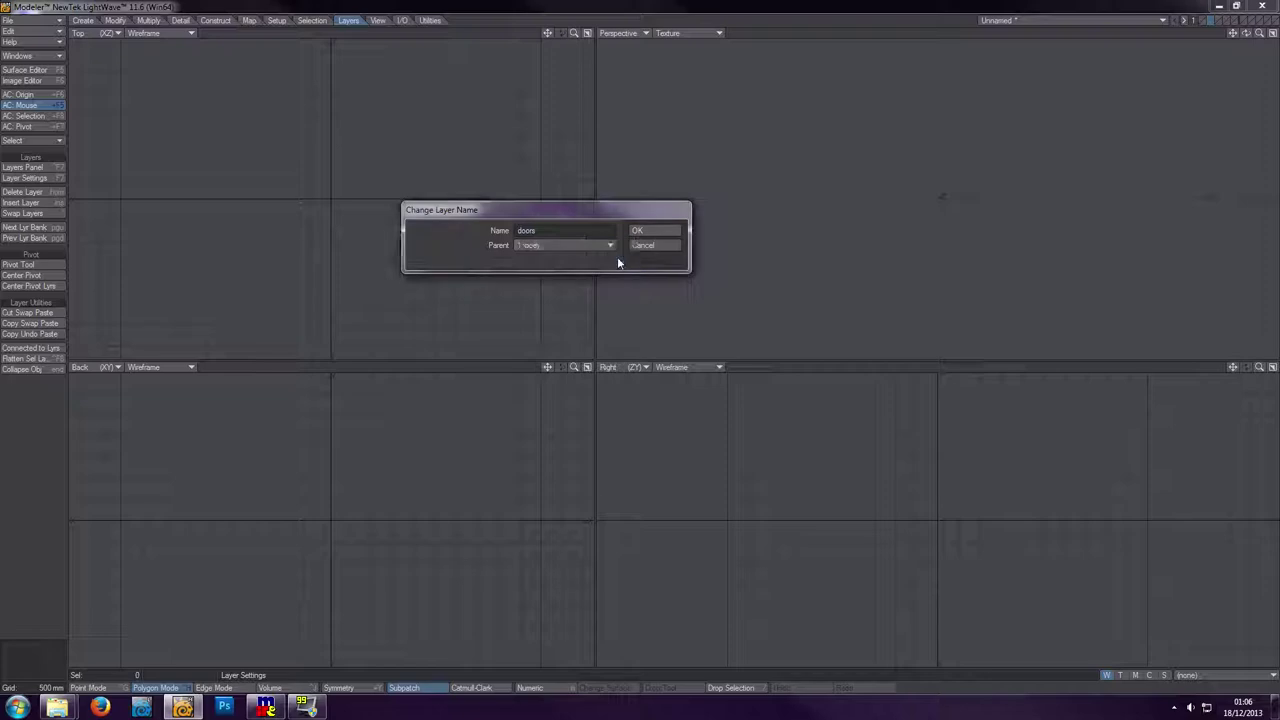
pyautogui.click(644, 230)
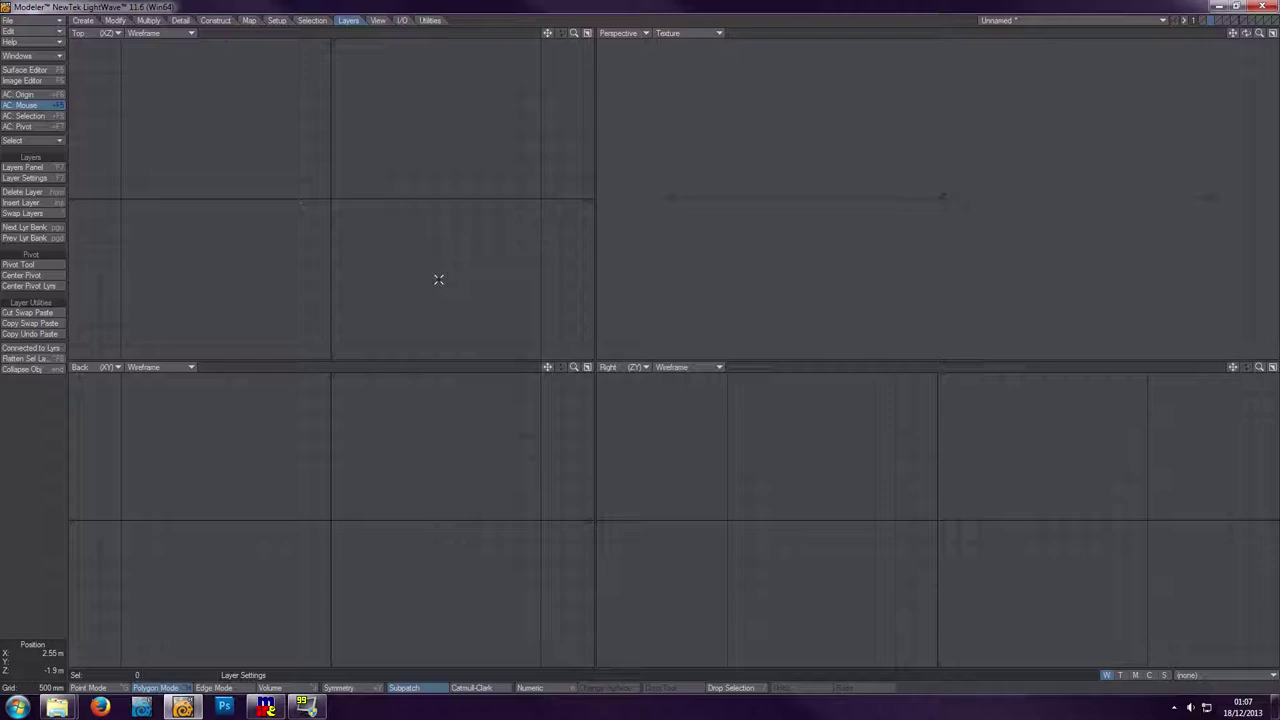
# - Examine the view tools and try zooming the viewports in and out
pyautogui.click(378, 21)
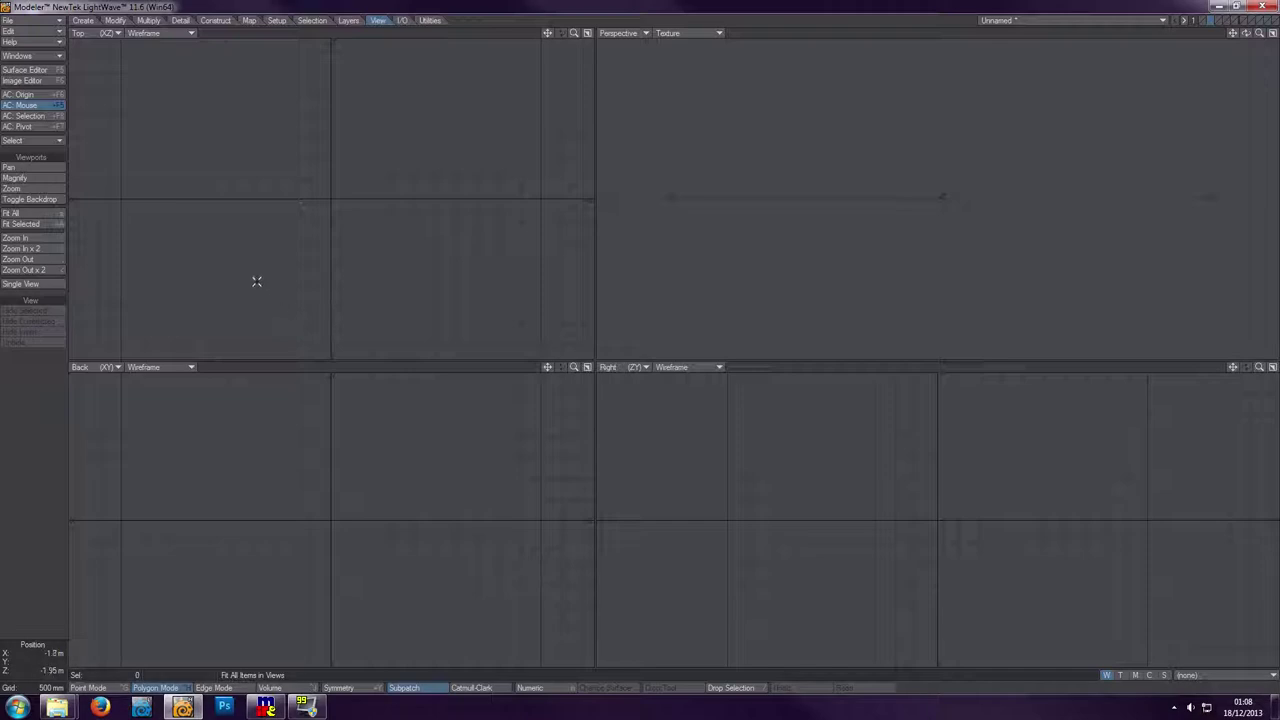
pyautogui.click(61, 258)
pyautogui.scroll(4, 276, 285)
pyautogui.scroll(-3, 276, 285)
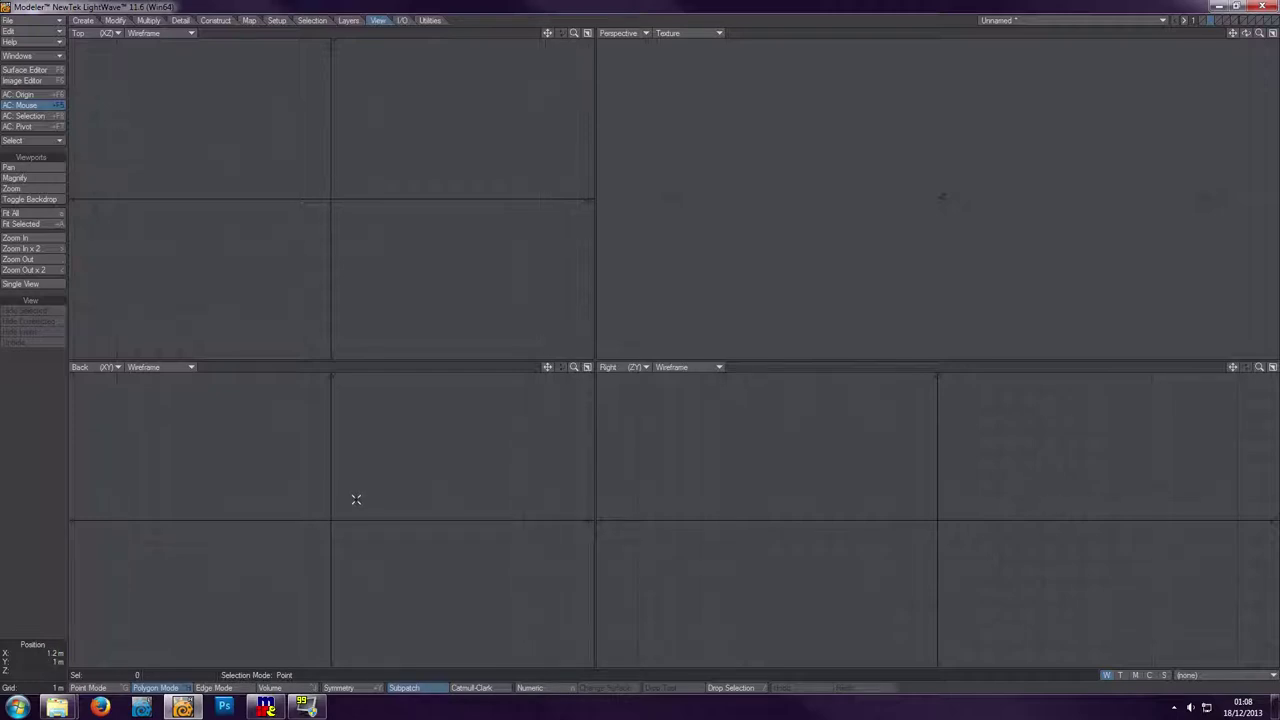
pyautogui.press(',')
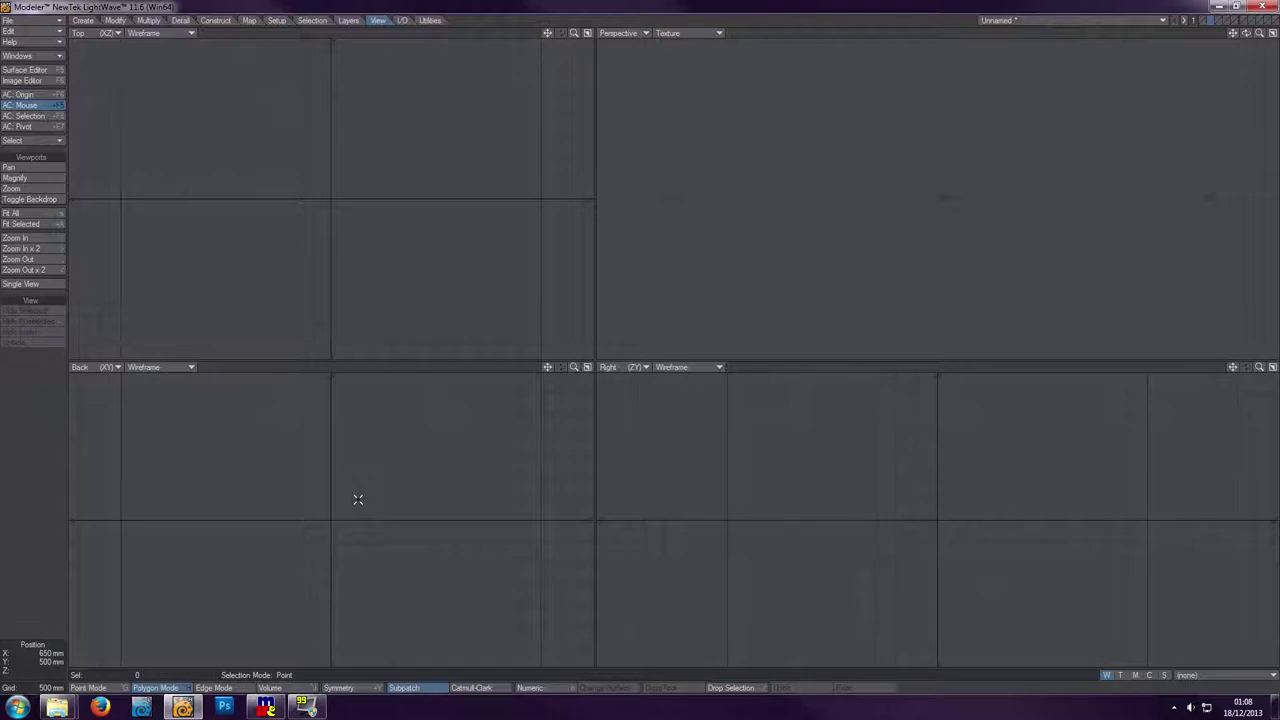
pyautogui.press(',')
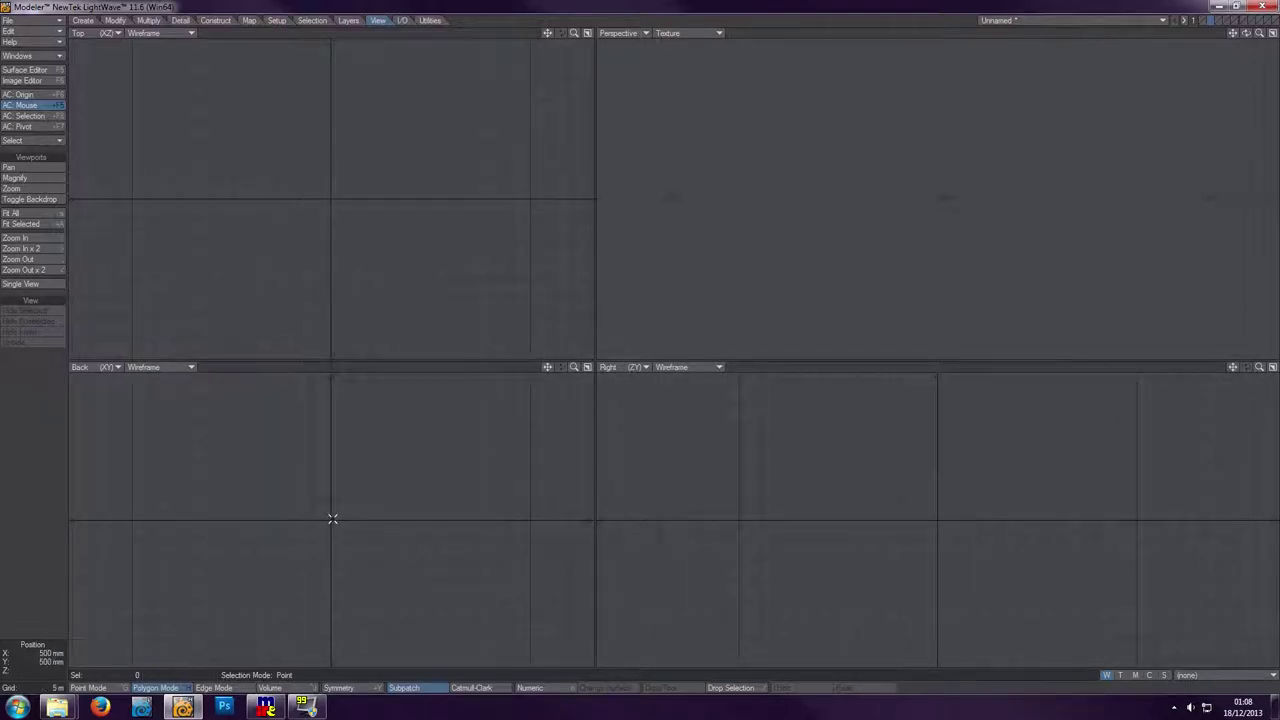
pyautogui.press(',')
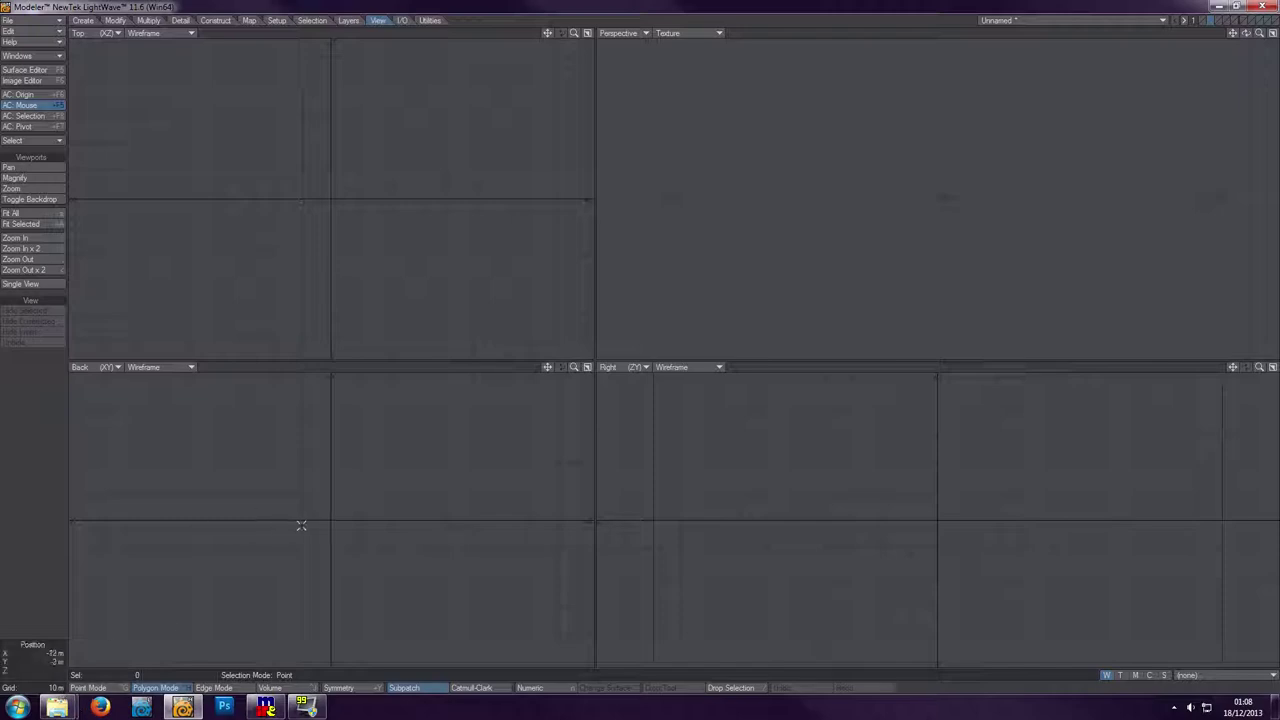
# - Examine the import/export and utility tools, including the additional plugin commands, and return to the creation tools
pyautogui.click(401, 21)
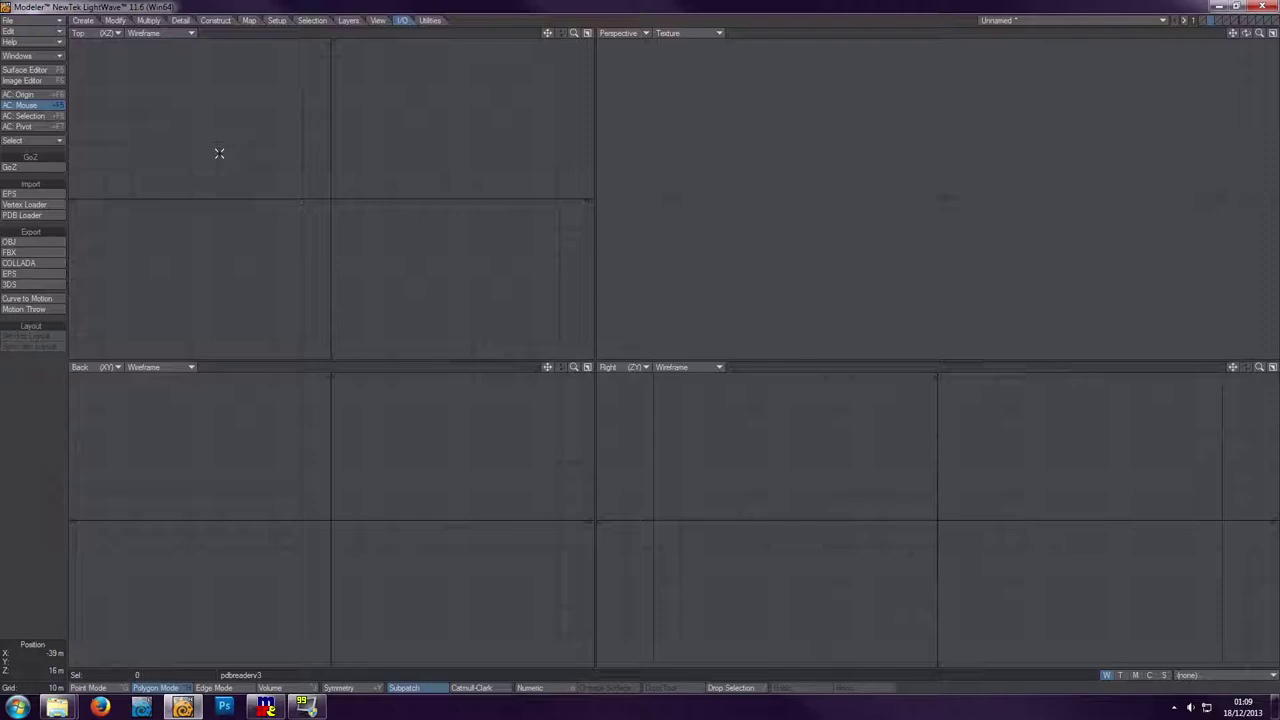
pyautogui.click(436, 21)
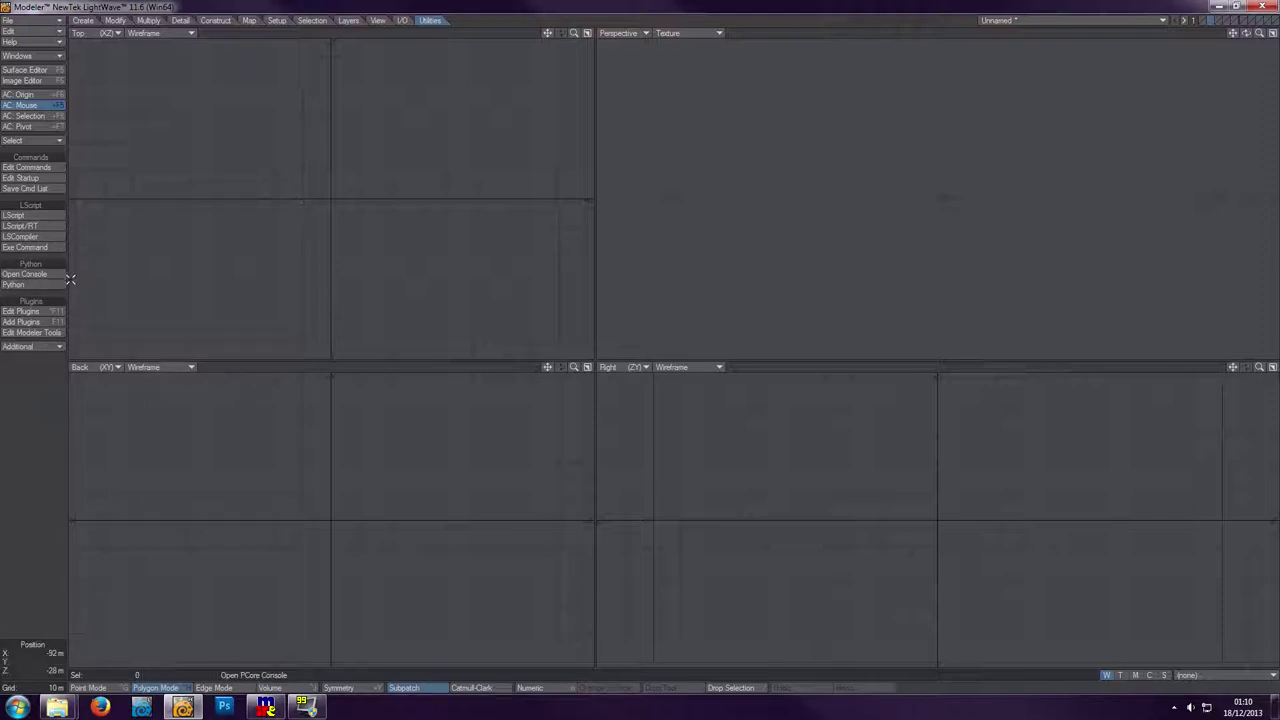
pyautogui.click(61, 346)
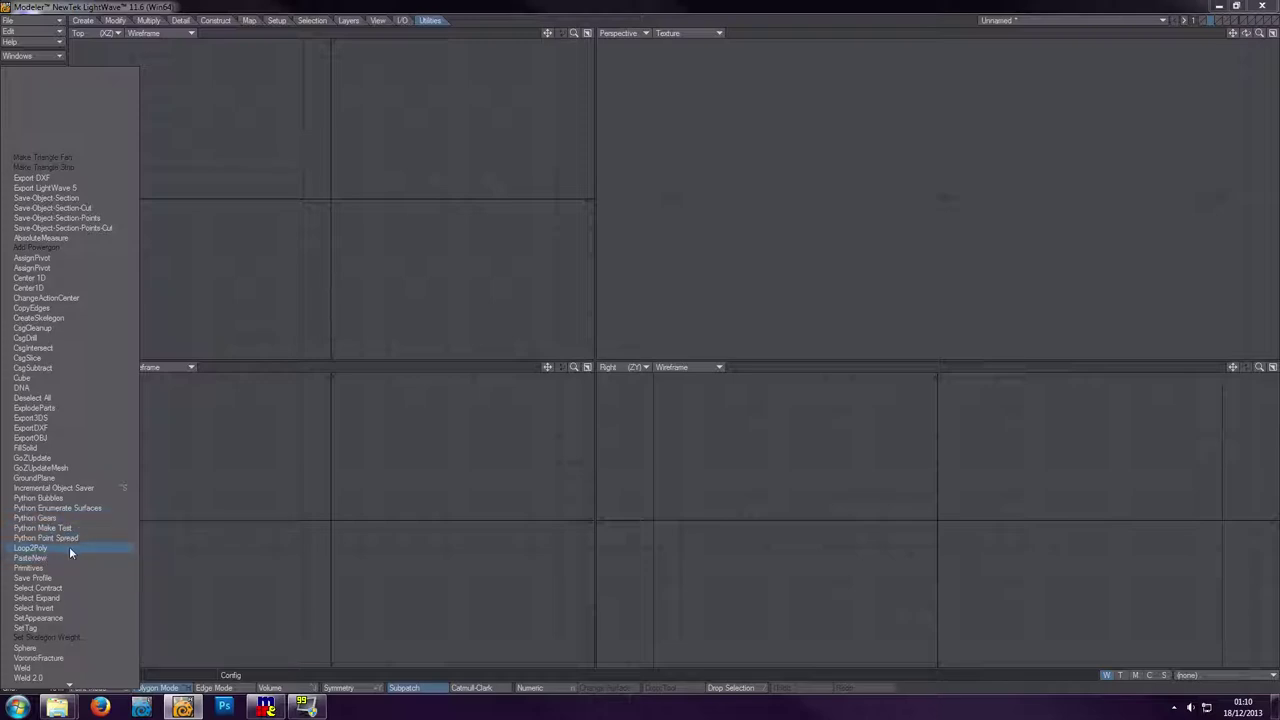
pyautogui.scroll(-3, 70, 670)
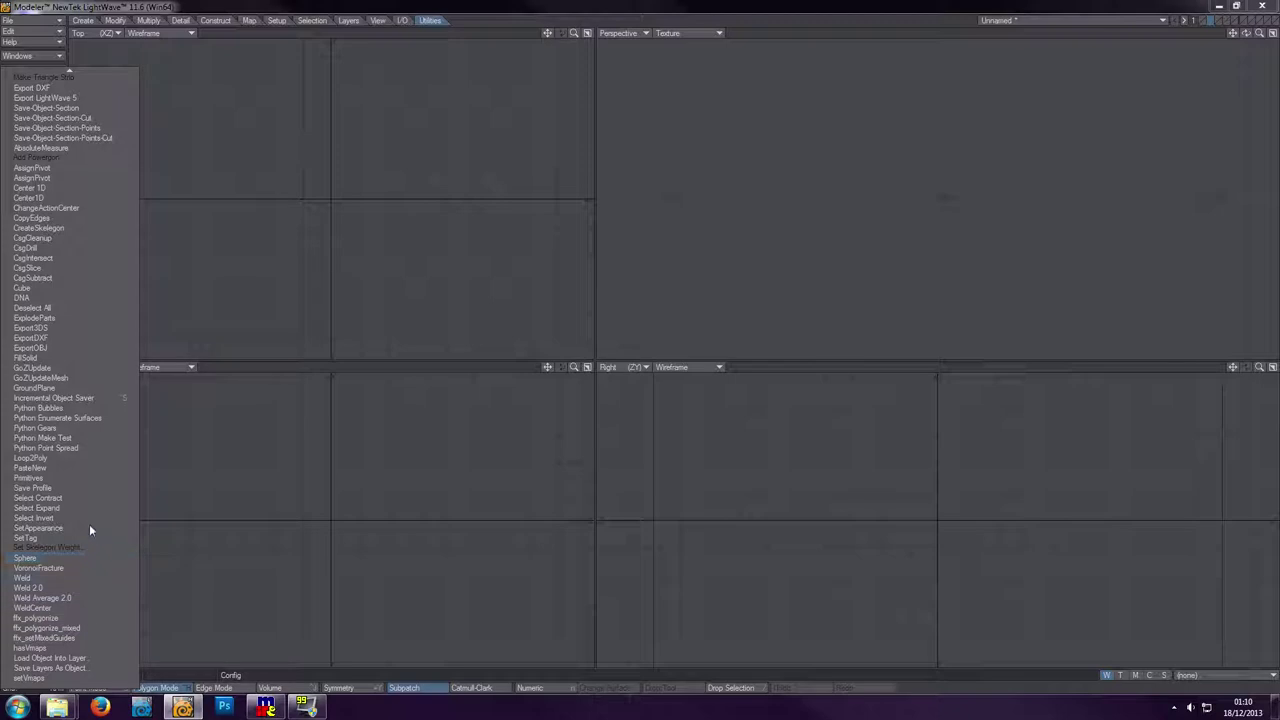
pyautogui.click(84, 21)
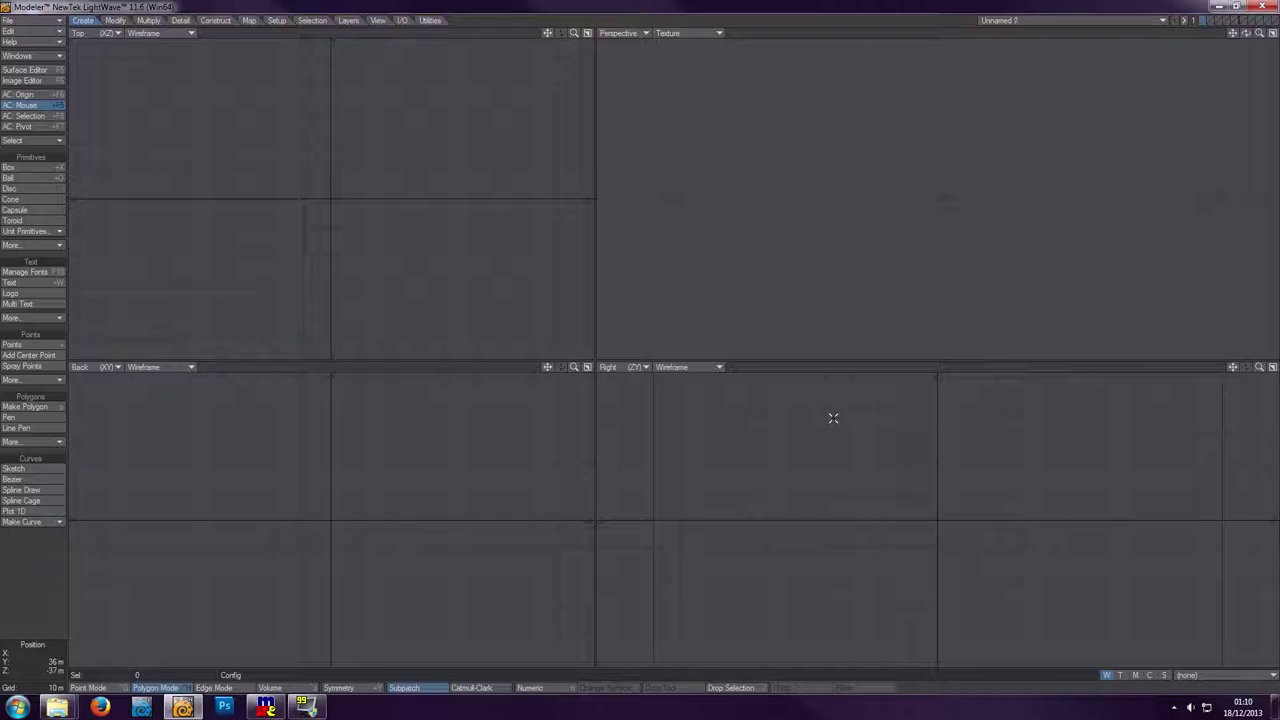
# - Switch between the open unnamed objects and activate the fifth layer slot shown in Unnamed 2
pyautogui.click(1066, 22)
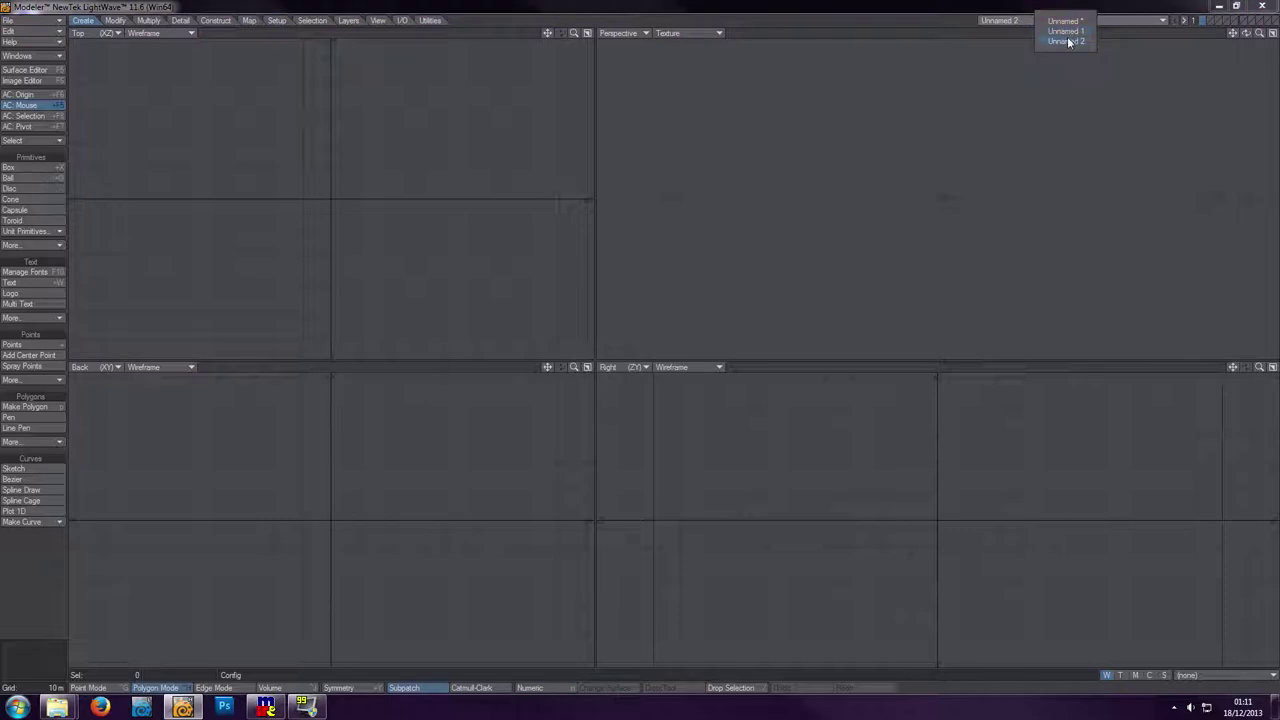
pyautogui.click(1066, 31)
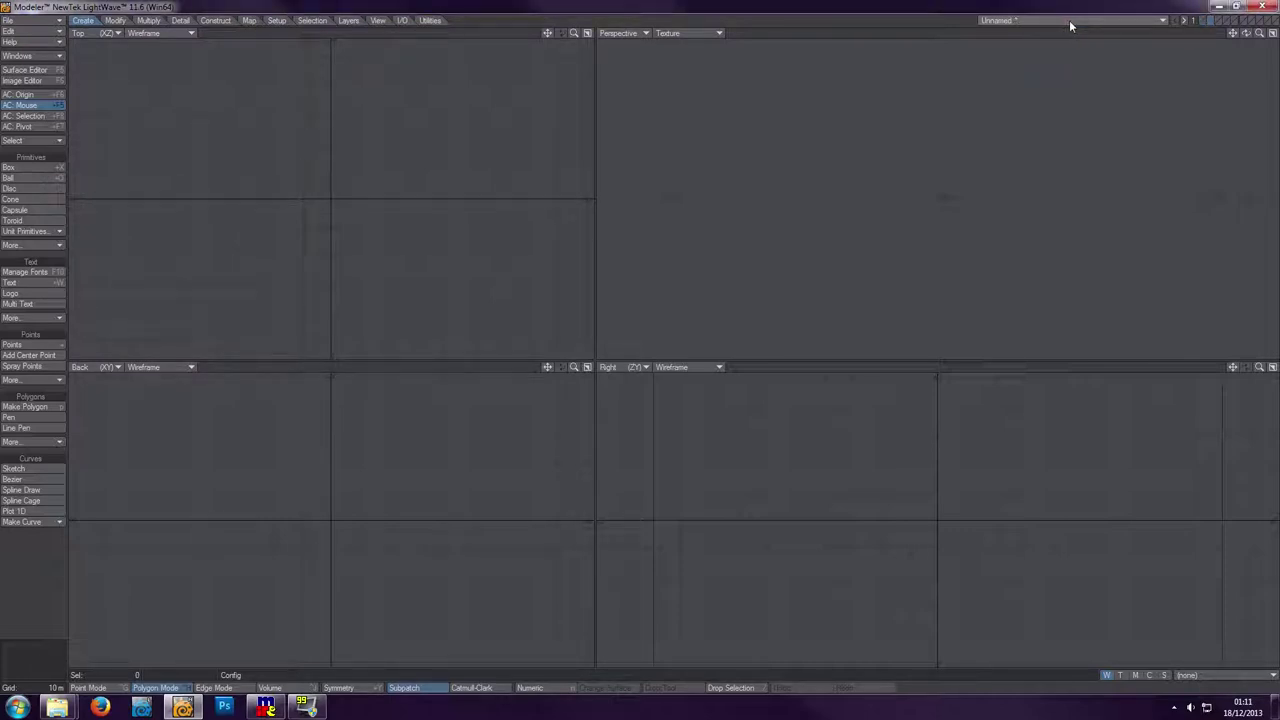
pyautogui.click(1116, 21)
pyautogui.click(1117, 33)
pyautogui.click(1118, 20)
pyautogui.click(1124, 39)
pyautogui.click(1235, 20)
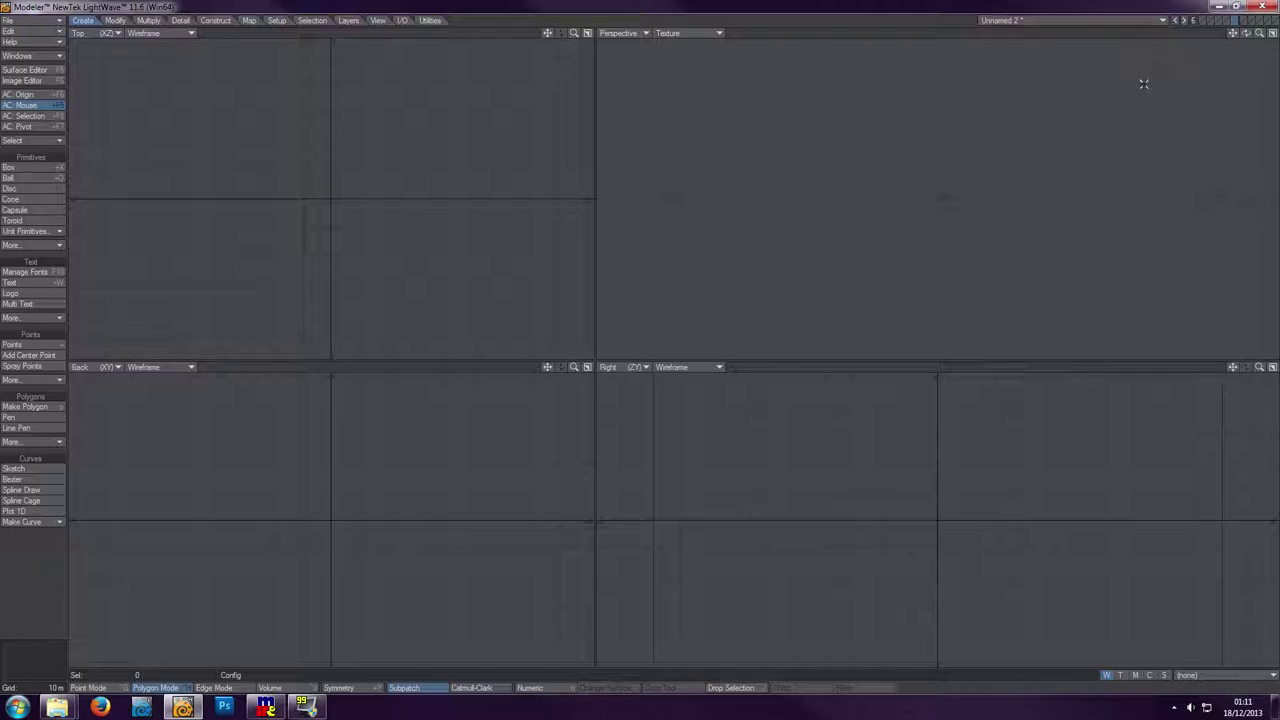
# - Switch through Unnamed 1 back to the first unnamed object and select several of its layers together
pyautogui.click(1136, 19)
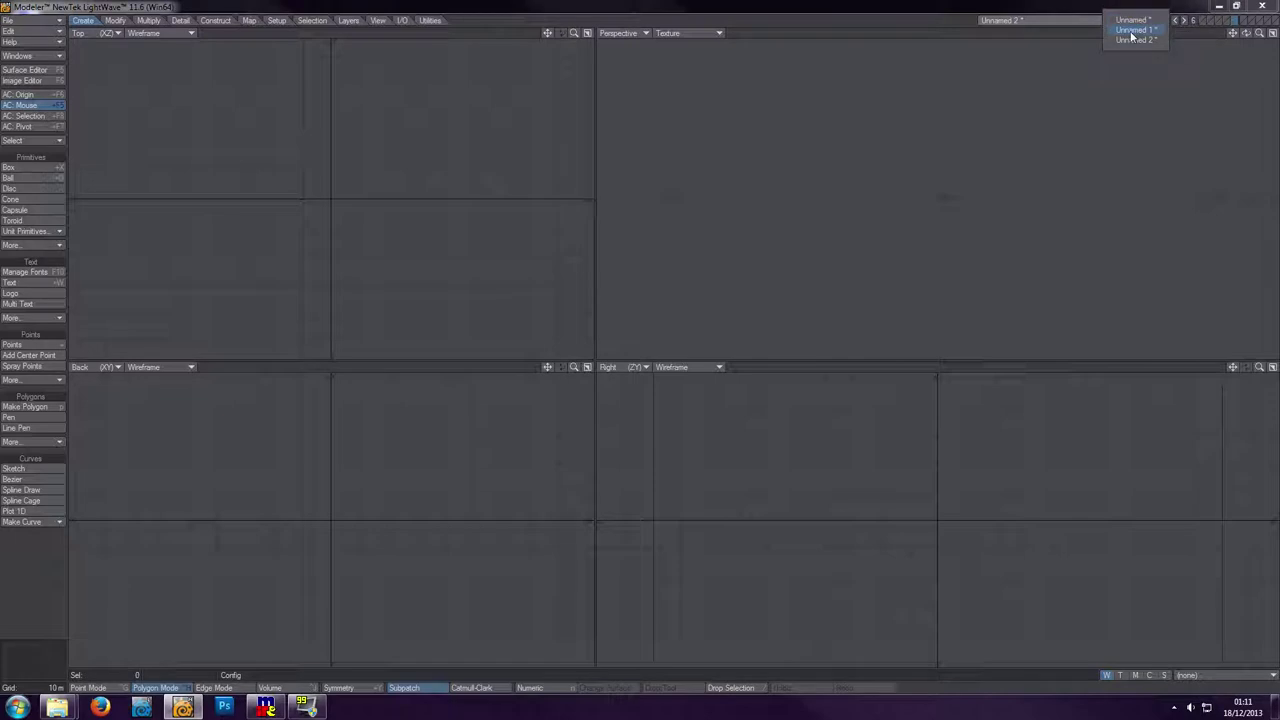
pyautogui.click(1132, 30)
pyautogui.click(1123, 20)
pyautogui.click(1127, 17)
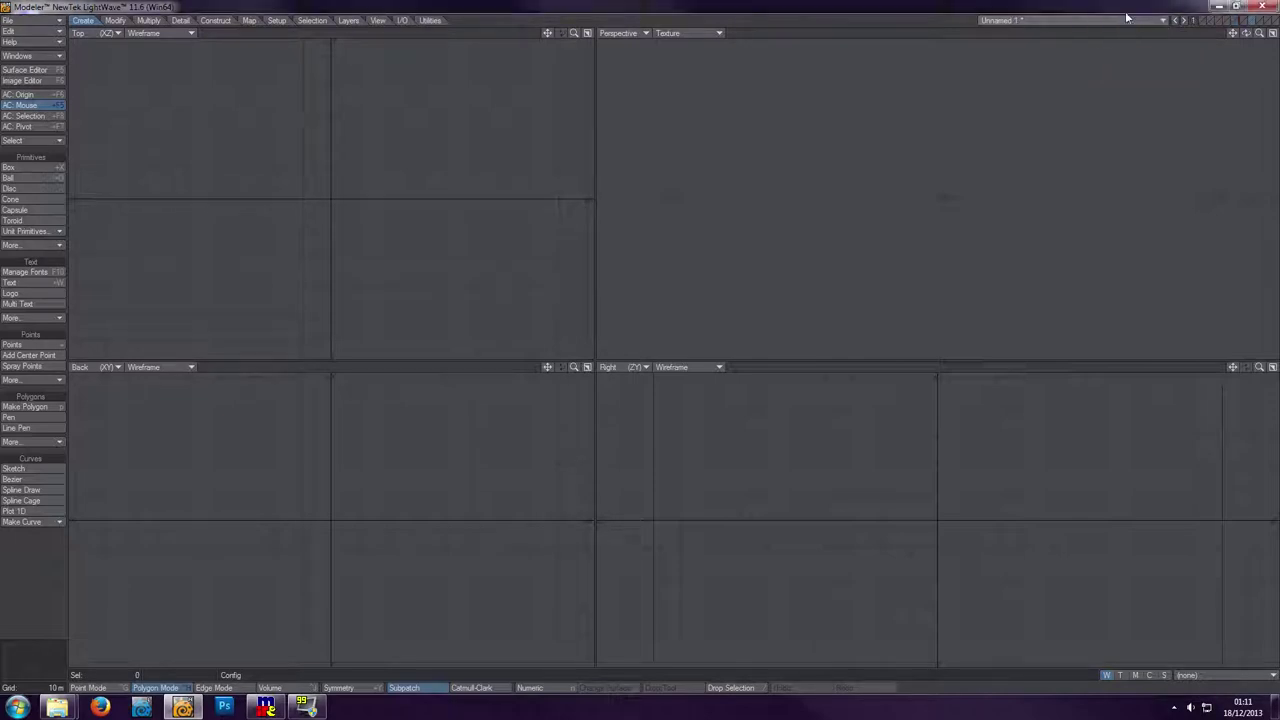
pyautogui.click(1203, 20)
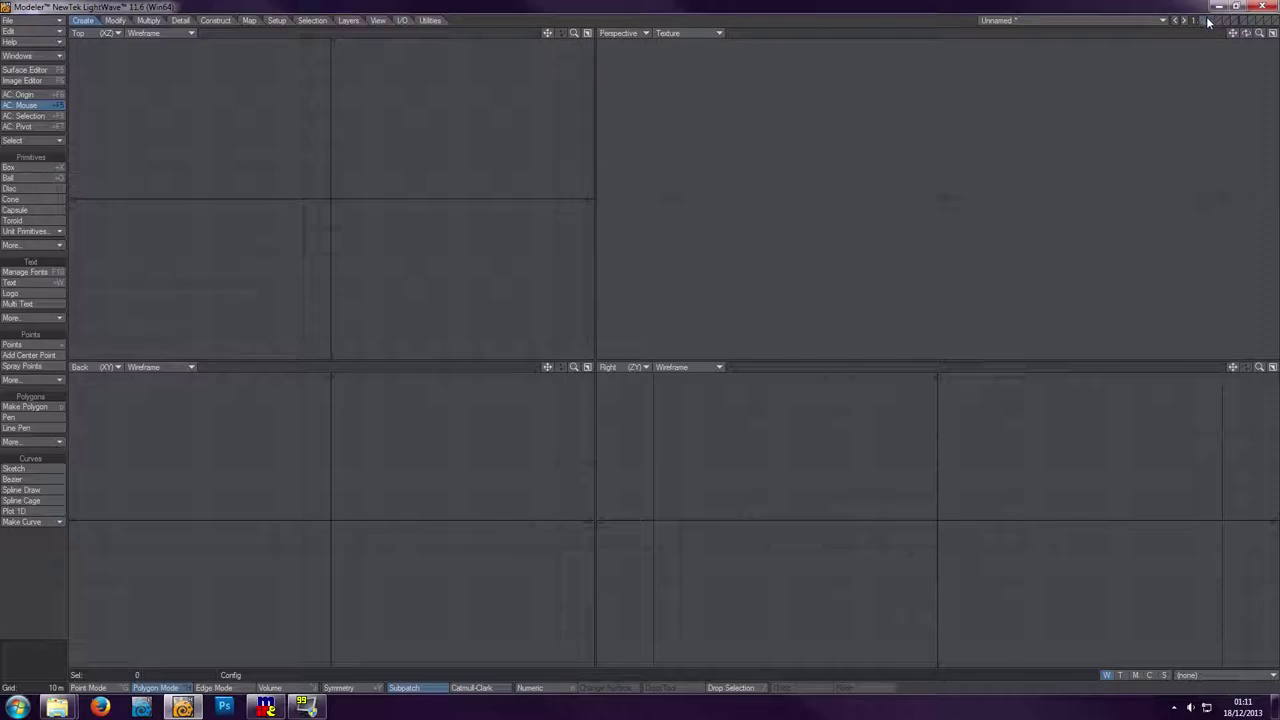
pyautogui.moveTo(1211, 20); pyautogui.dragTo(1245, 20)
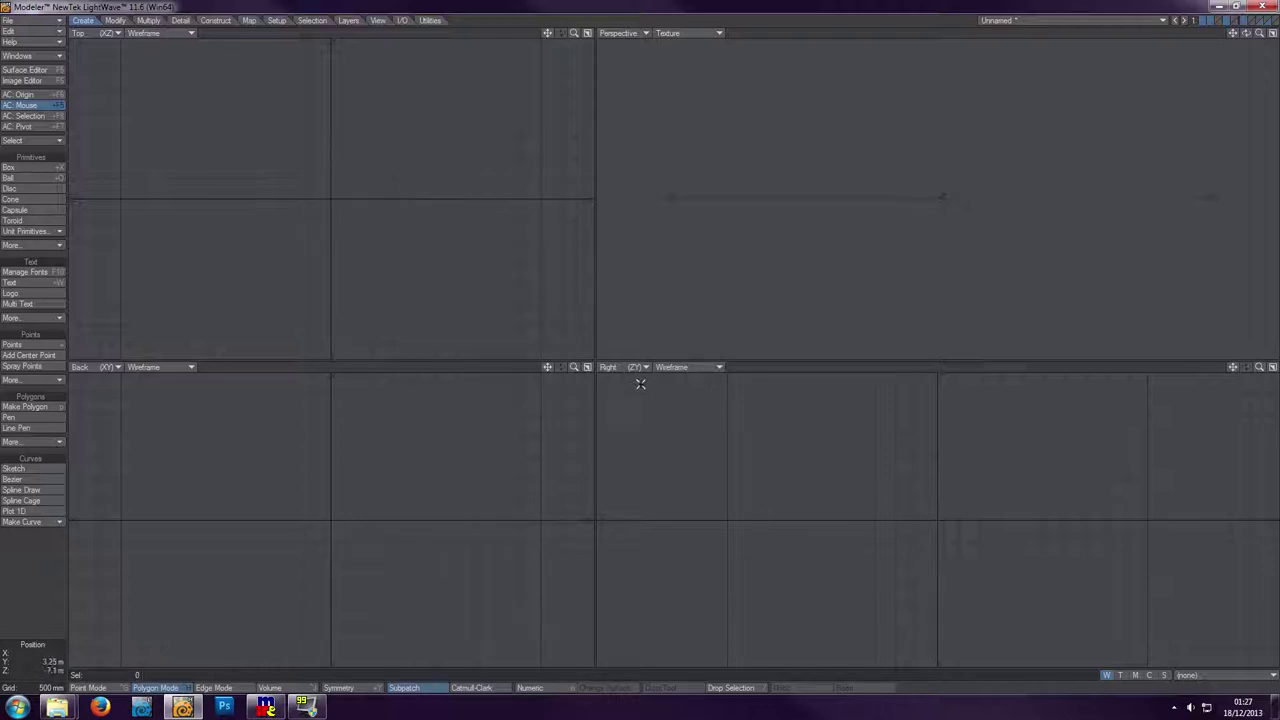
# - View the Back viewport's shading styles and view types, leaving both unchanged
pyautogui.click(191, 369)
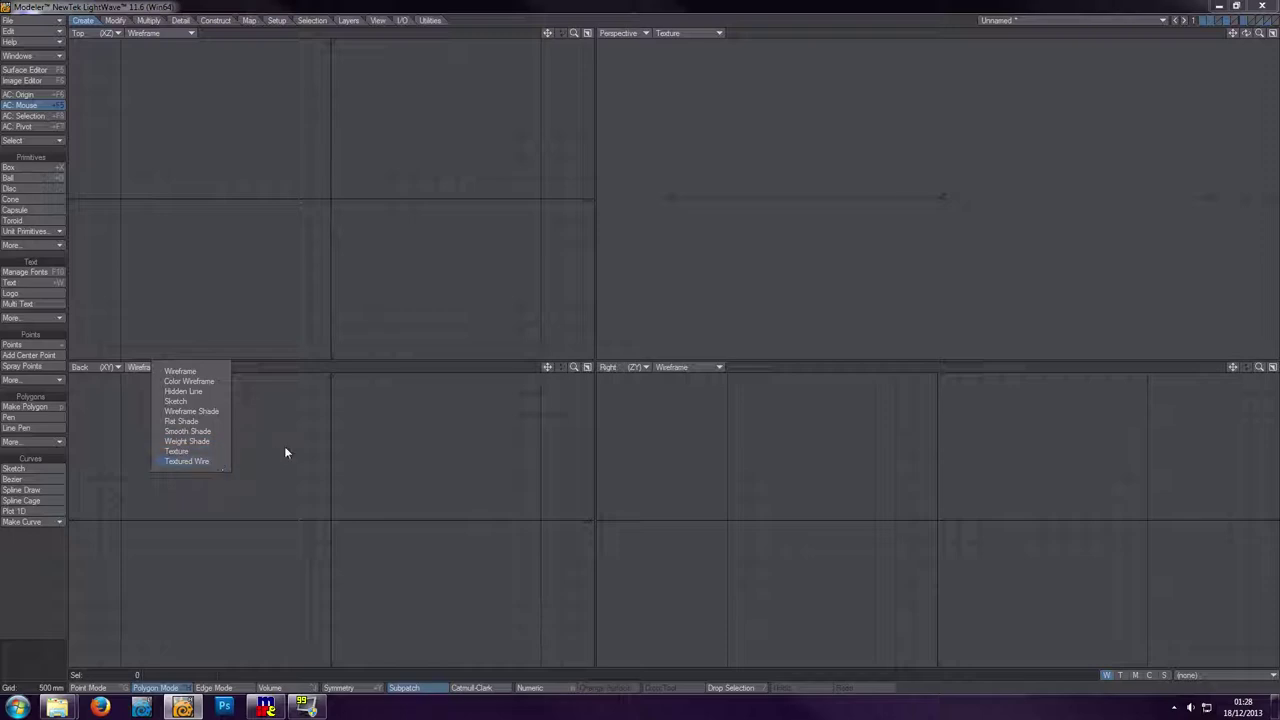
pyautogui.click(118, 369)
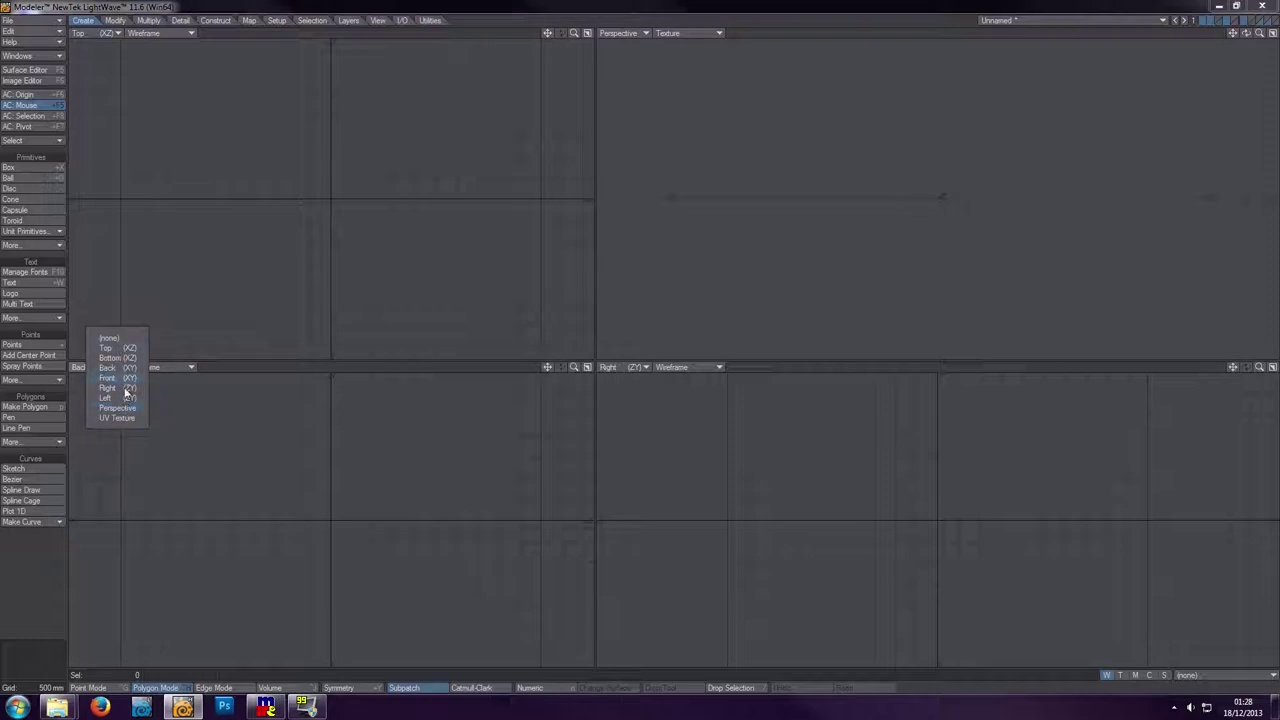
pyautogui.click(197, 411)
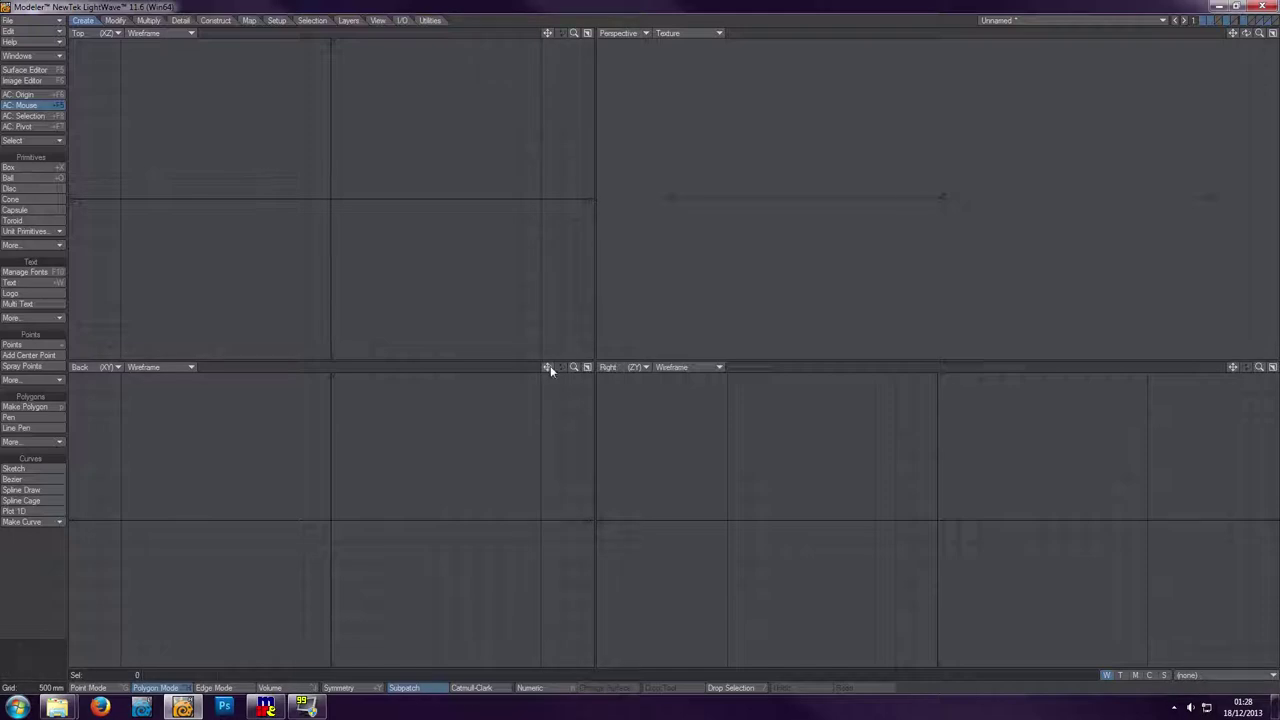
# - Try the viewport navigation controls in the Back and Perspective views, and maximize and restore individual viewports
pyautogui.moveTo(547, 367); pyautogui.dragTo(596, 386)
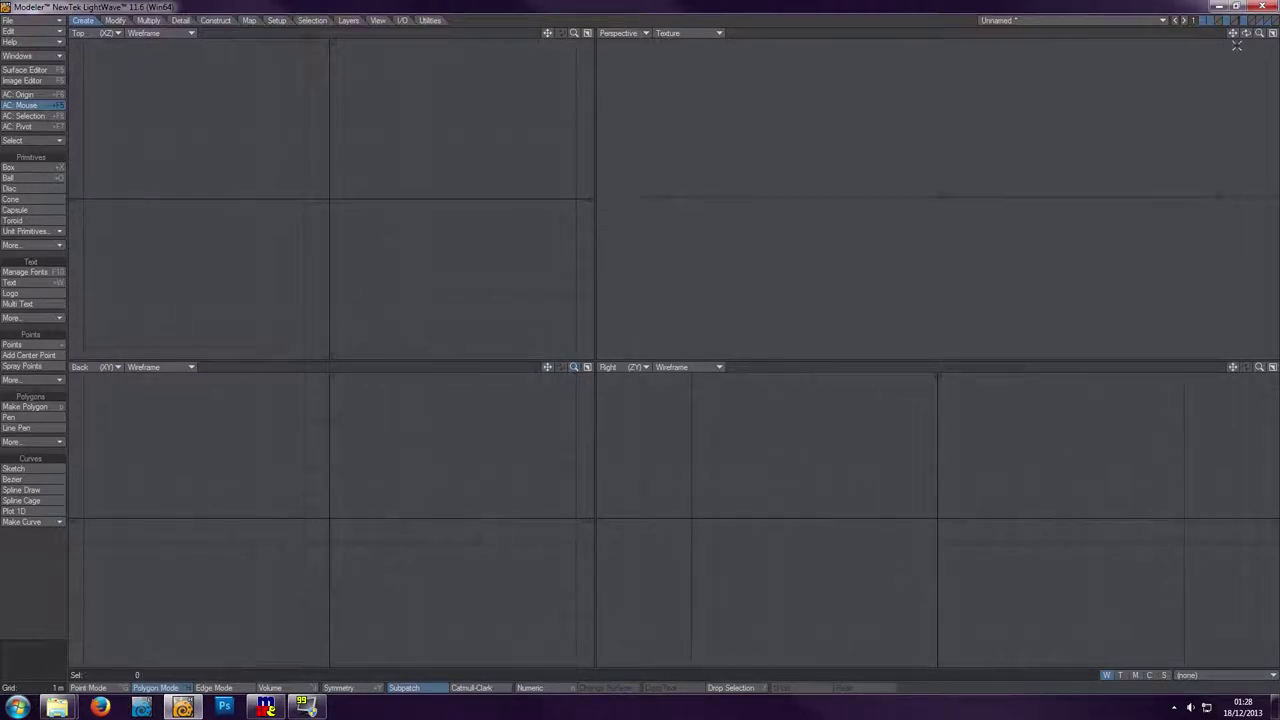
pyautogui.moveTo(1247, 36)
pyautogui.mouseDown()
pyautogui.moveTo(1266, 46)
pyautogui.moveTo(1254, 52)
pyautogui.mouseUp()
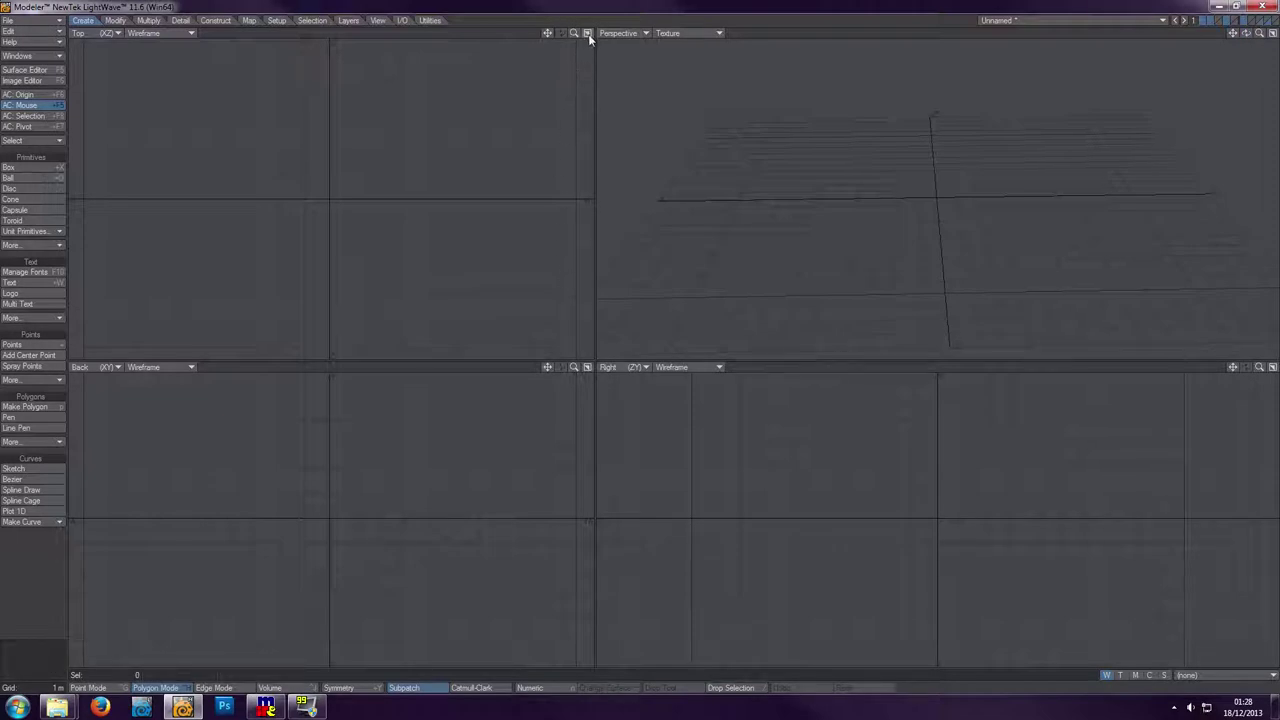
pyautogui.click(587, 33)
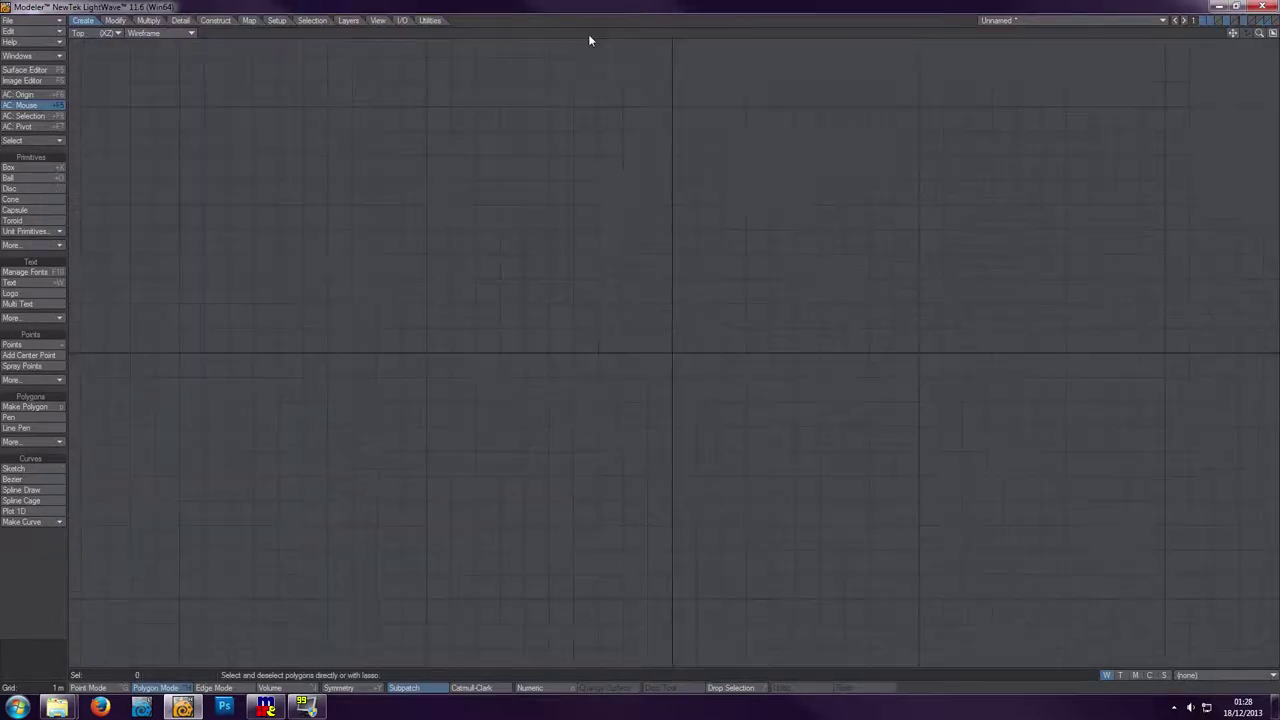
pyautogui.click(1273, 33)
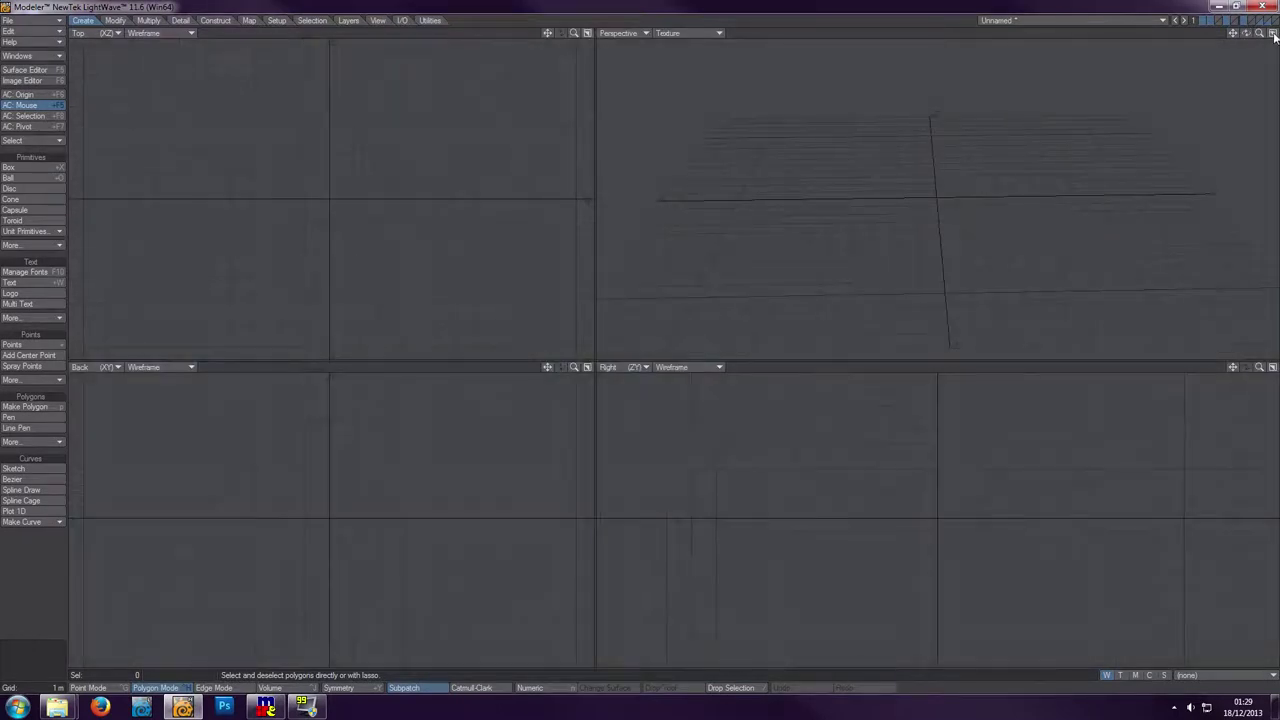
pyautogui.click(1273, 33)
pyautogui.click(1273, 33)
# - Try the Point, Edge, Volume and Polygon selection modes in turn
pyautogui.click(111, 688)
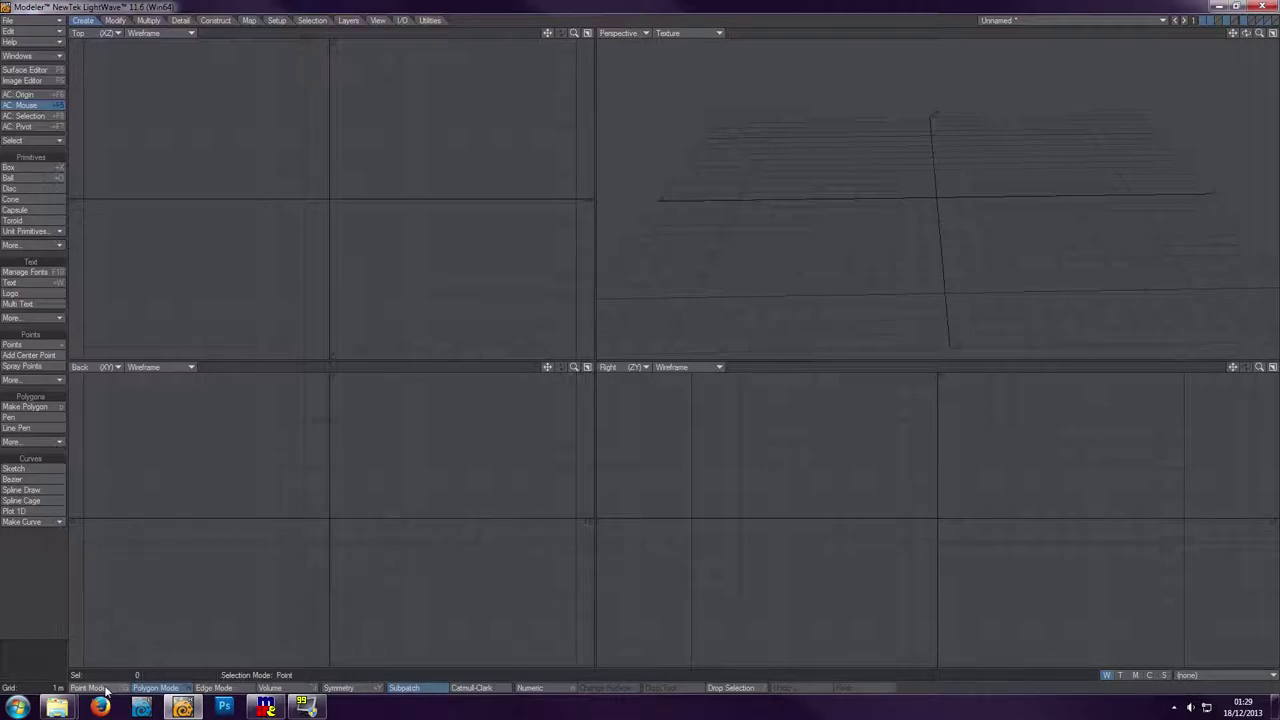
pyautogui.click(226, 688)
pyautogui.click(276, 689)
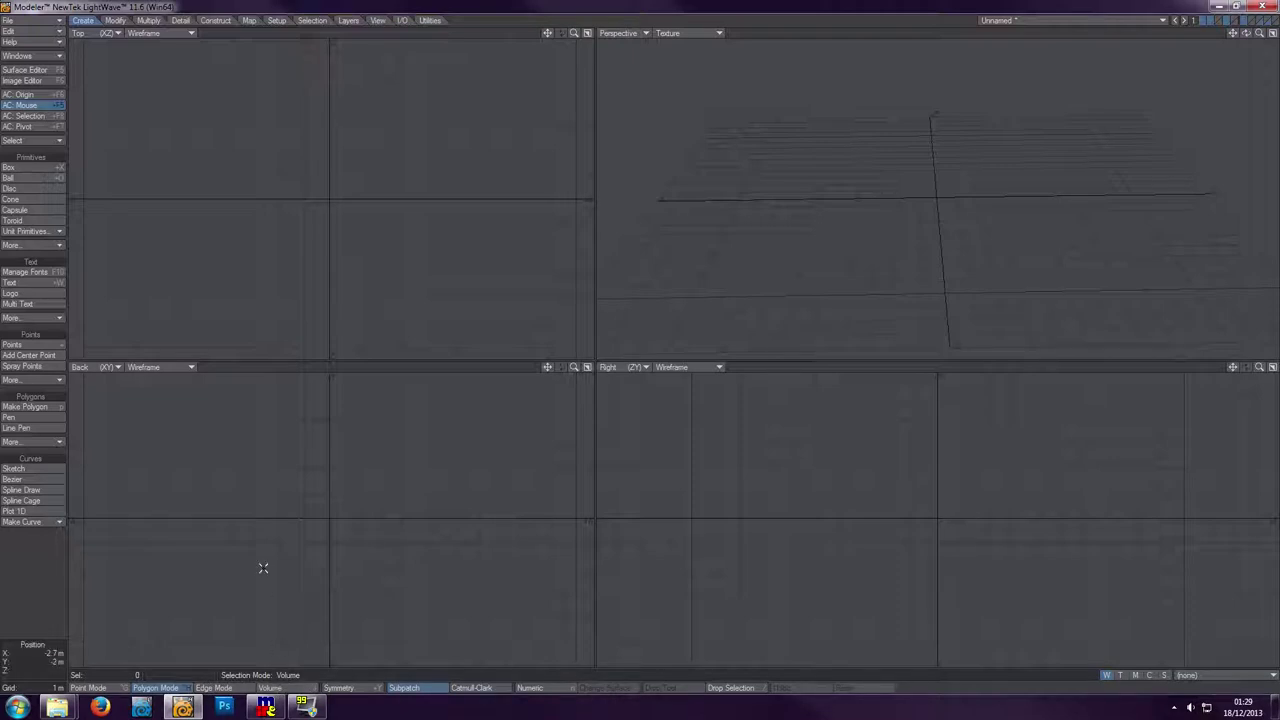
pyautogui.click(100, 688)
pyautogui.click(155, 688)
pyautogui.click(214, 688)
# - Demonstrate Point mode selection strokes in the Back viewport and return to Polygon mode
pyautogui.press('space')
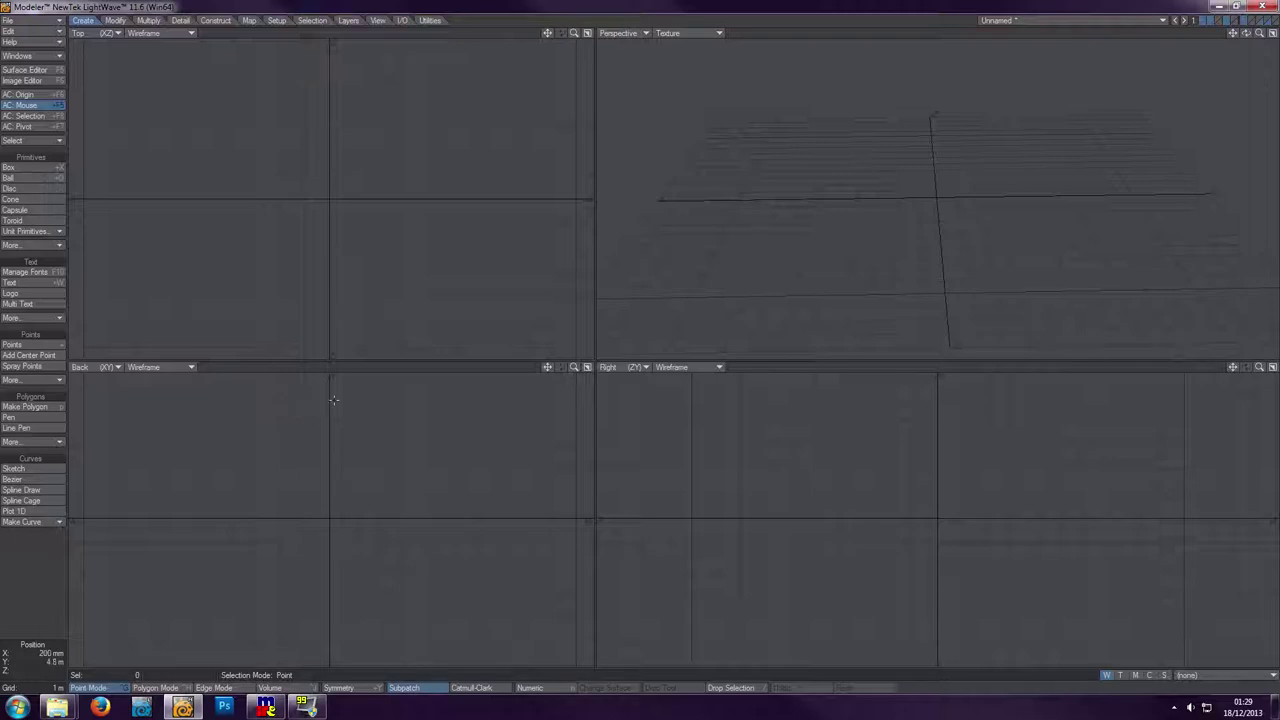
pyautogui.moveTo(309, 413)
pyautogui.mouseDown()
pyautogui.moveTo(228, 464)
pyautogui.moveTo(287, 531)
pyautogui.moveTo(368, 493)
pyautogui.moveTo(322, 413)
pyautogui.mouseUp()
pyautogui.moveTo(335, 412)
pyautogui.mouseDown()
pyautogui.moveTo(284, 432)
pyautogui.moveTo(276, 455)
pyautogui.mouseUp()
pyautogui.click(156, 688)
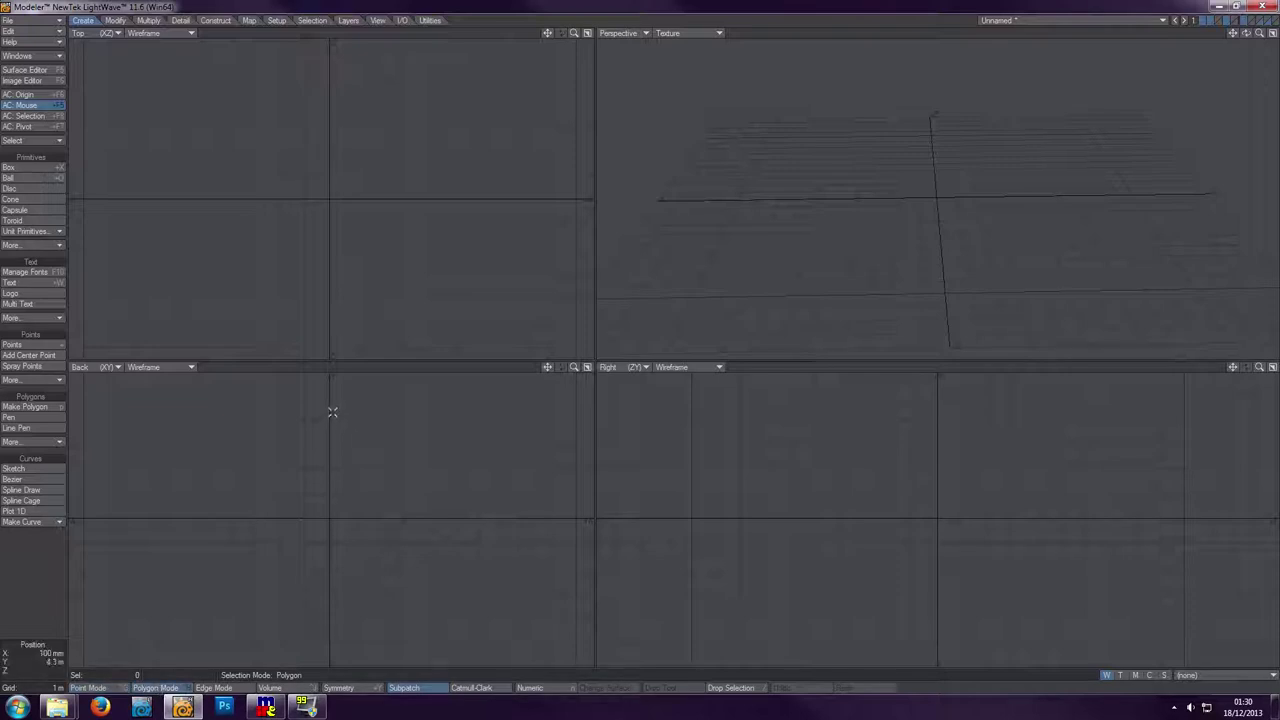
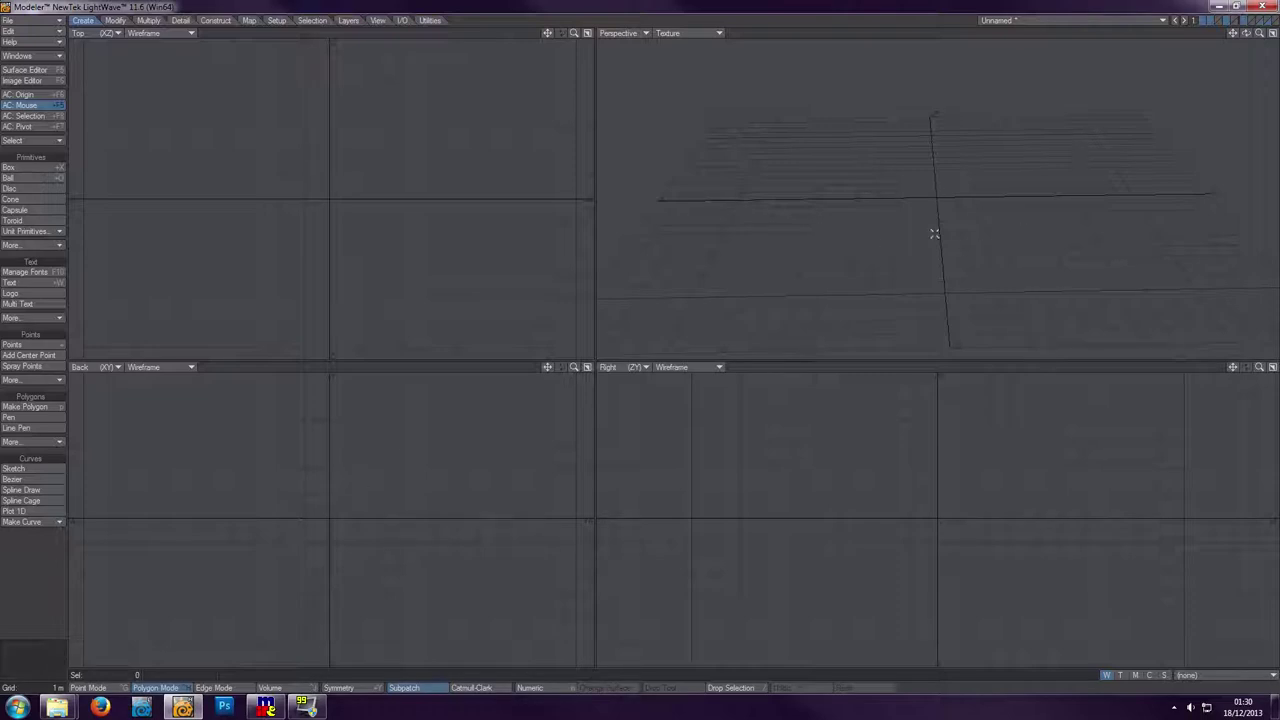
# - Set the Perspective viewport's shading to Flat Shade
pyautogui.click(716, 34)
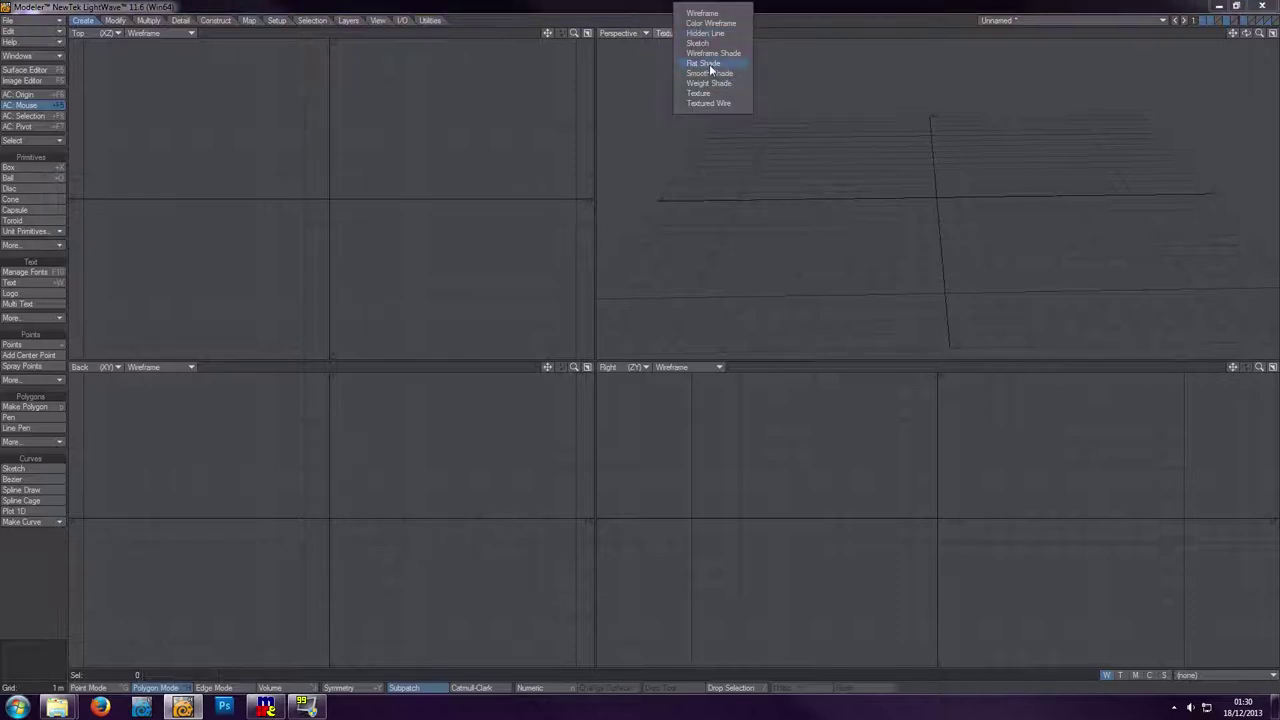
pyautogui.click(711, 64)
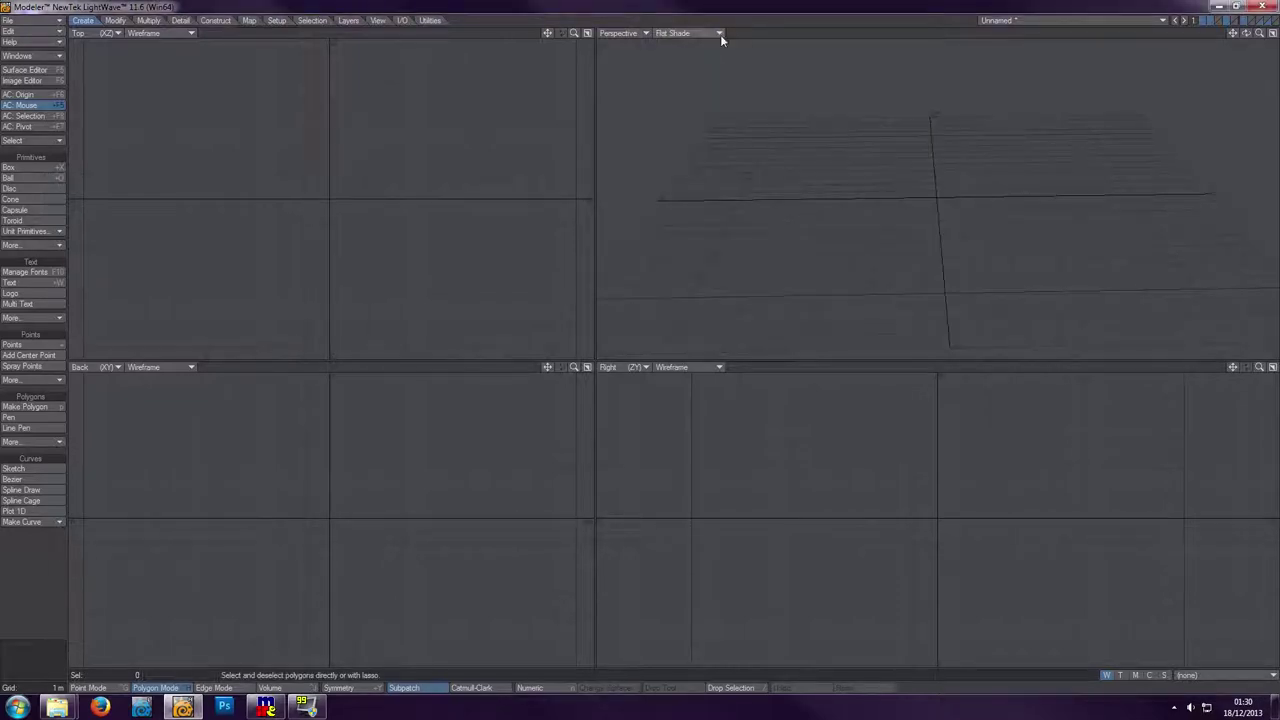
# - Set the Perspective viewport's shading to Texture
pyautogui.click(720, 36)
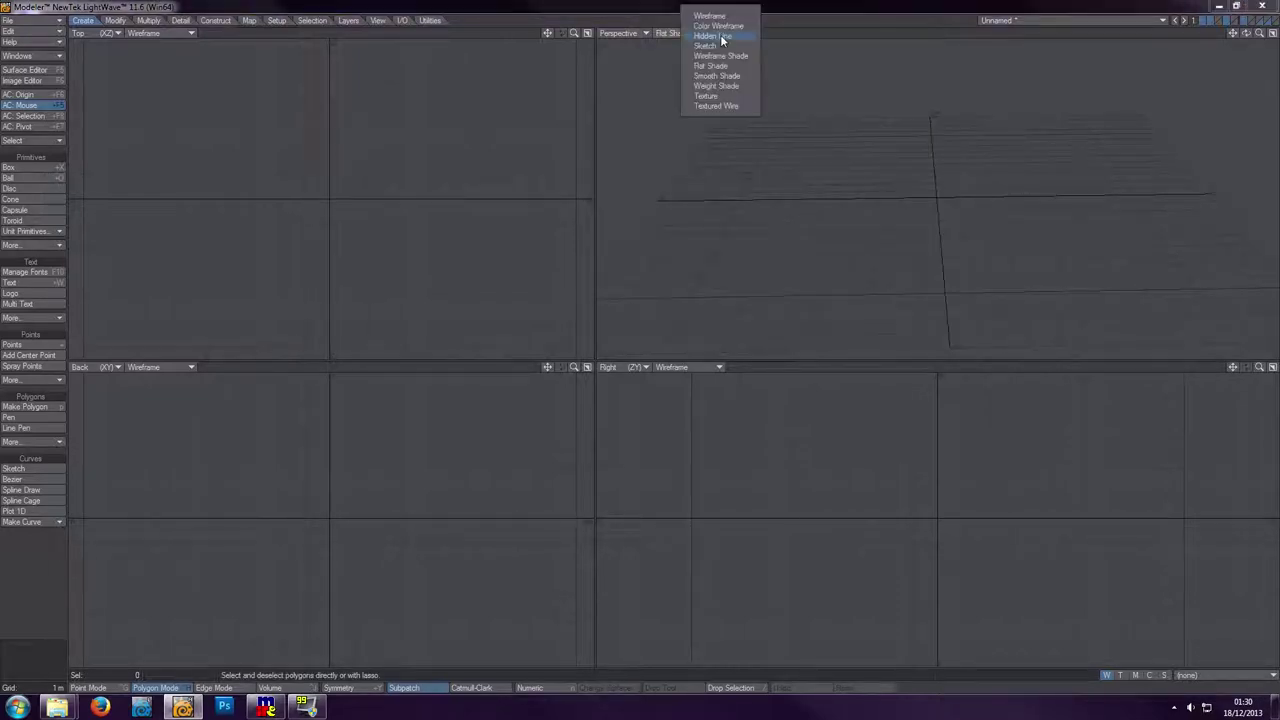
pyautogui.click(727, 97)
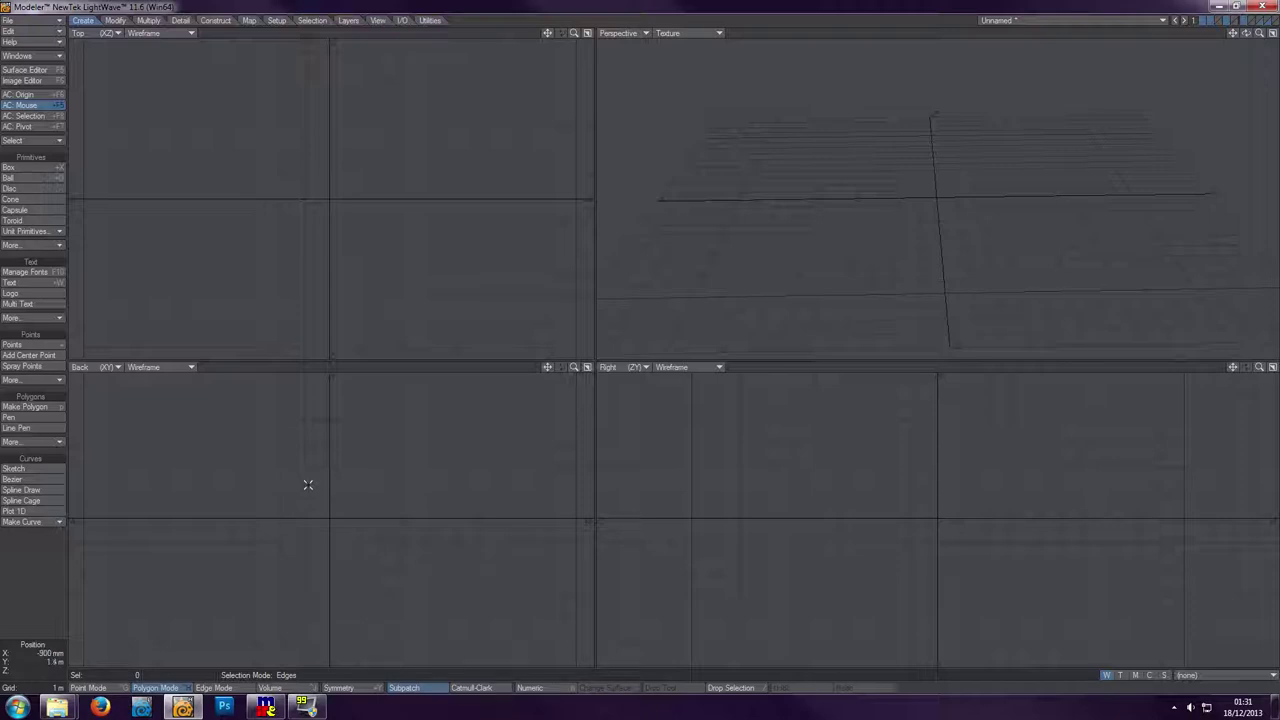
# - Try a freehand selection stroke in the Back viewport, and define a box-shaped Volume mode selection across the Back, Top and Right viewports
pyautogui.moveTo(300, 458)
pyautogui.mouseDown()
pyautogui.moveTo(347, 565)
pyautogui.moveTo(316, 470)
pyautogui.mouseUp()
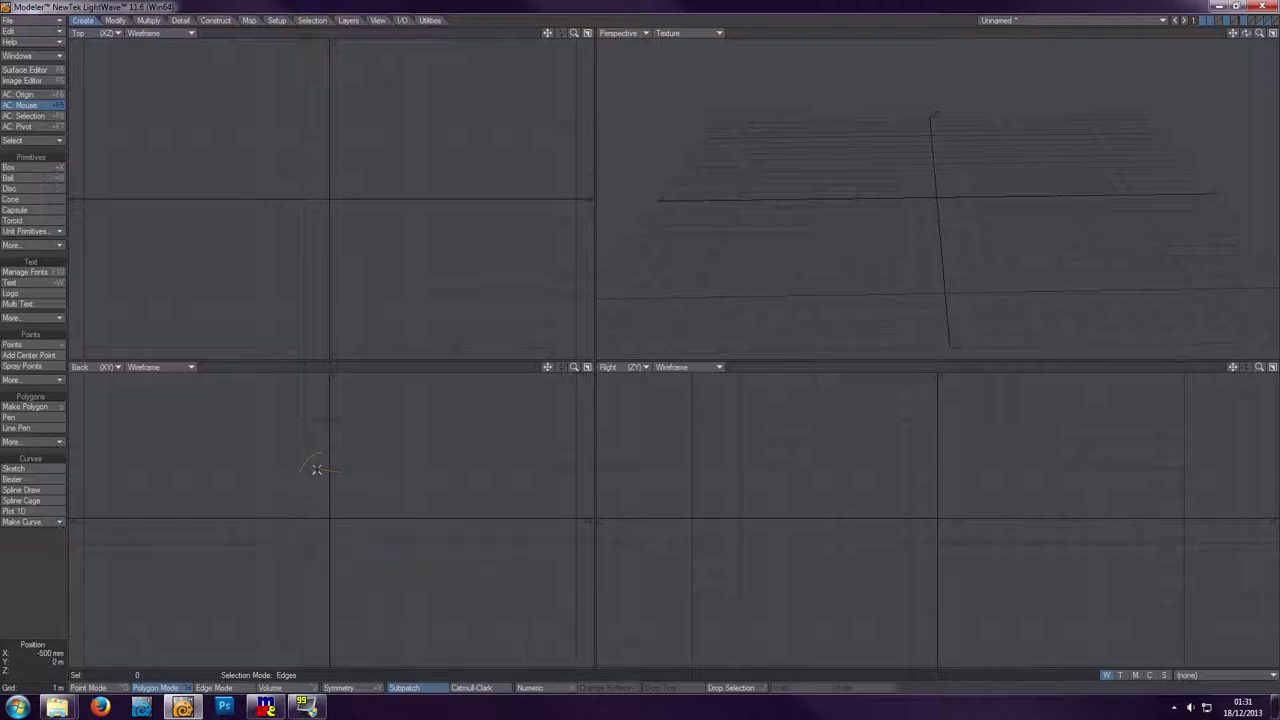
pyautogui.click(290, 688)
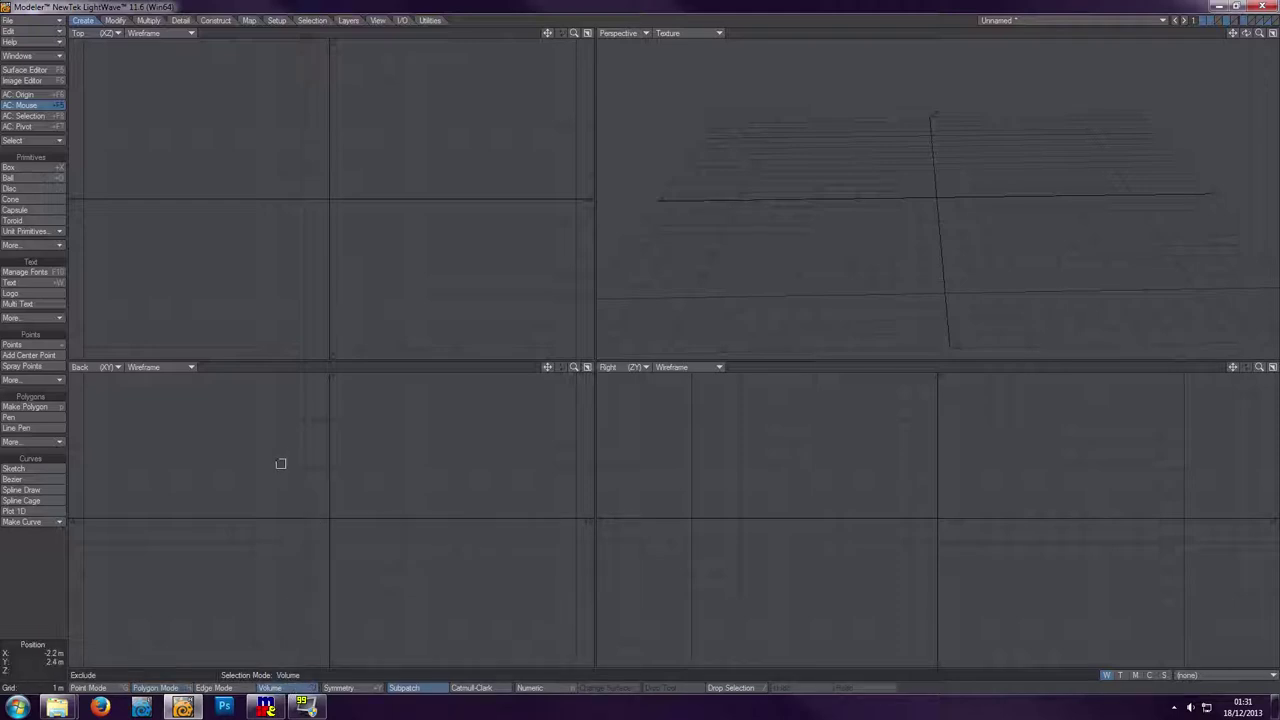
pyautogui.moveTo(252, 429); pyautogui.dragTo(402, 580)
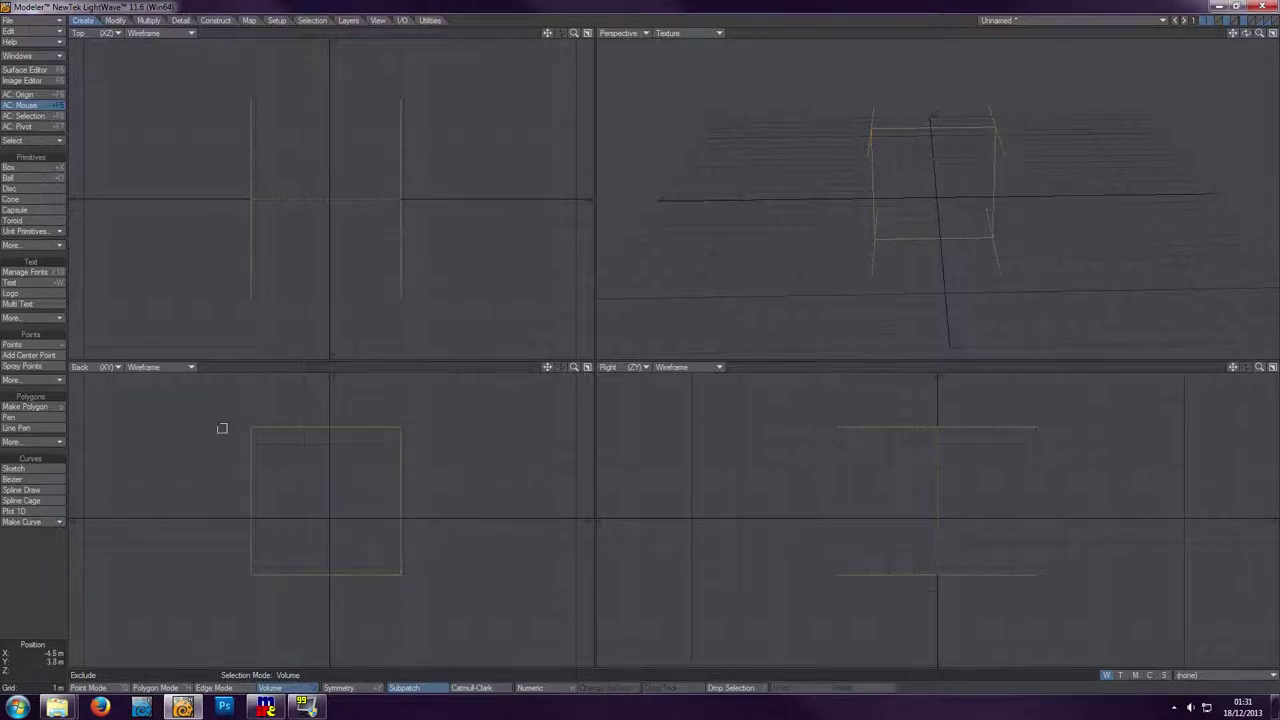
pyautogui.moveTo(330, 133); pyautogui.dragTo(330, 270)
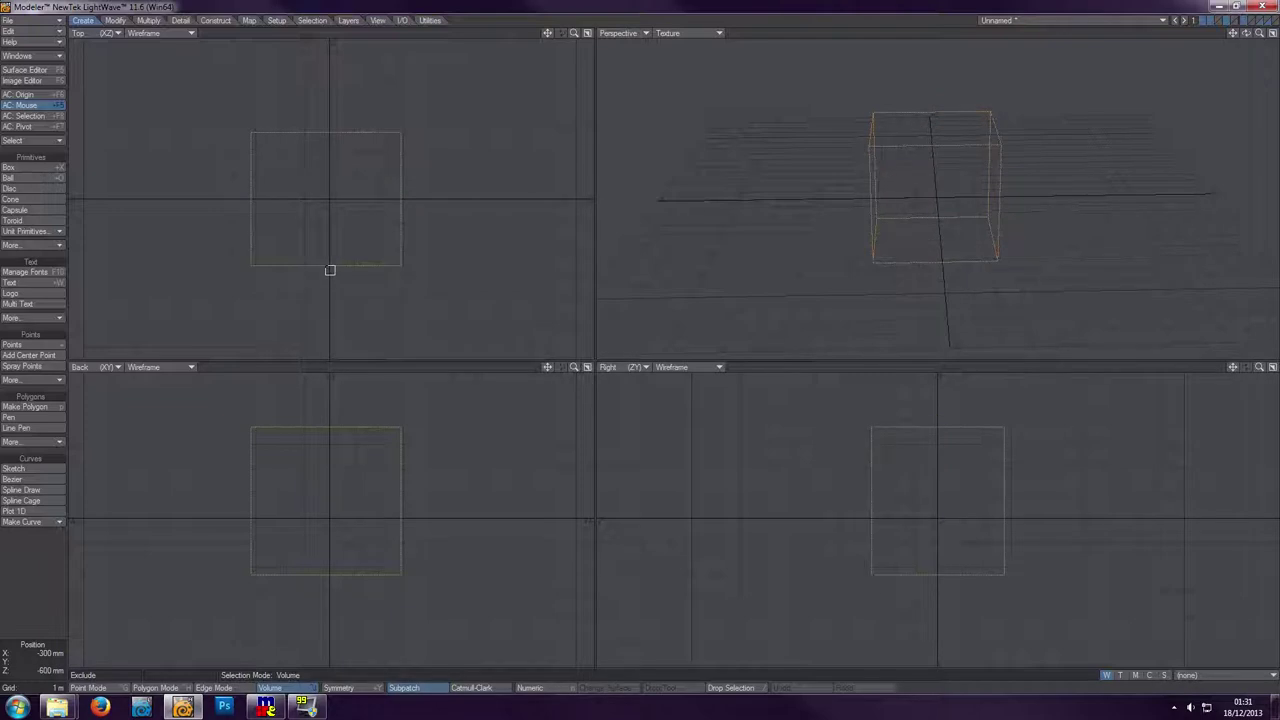
pyautogui.click(864, 509)
pyautogui.click(1041, 511)
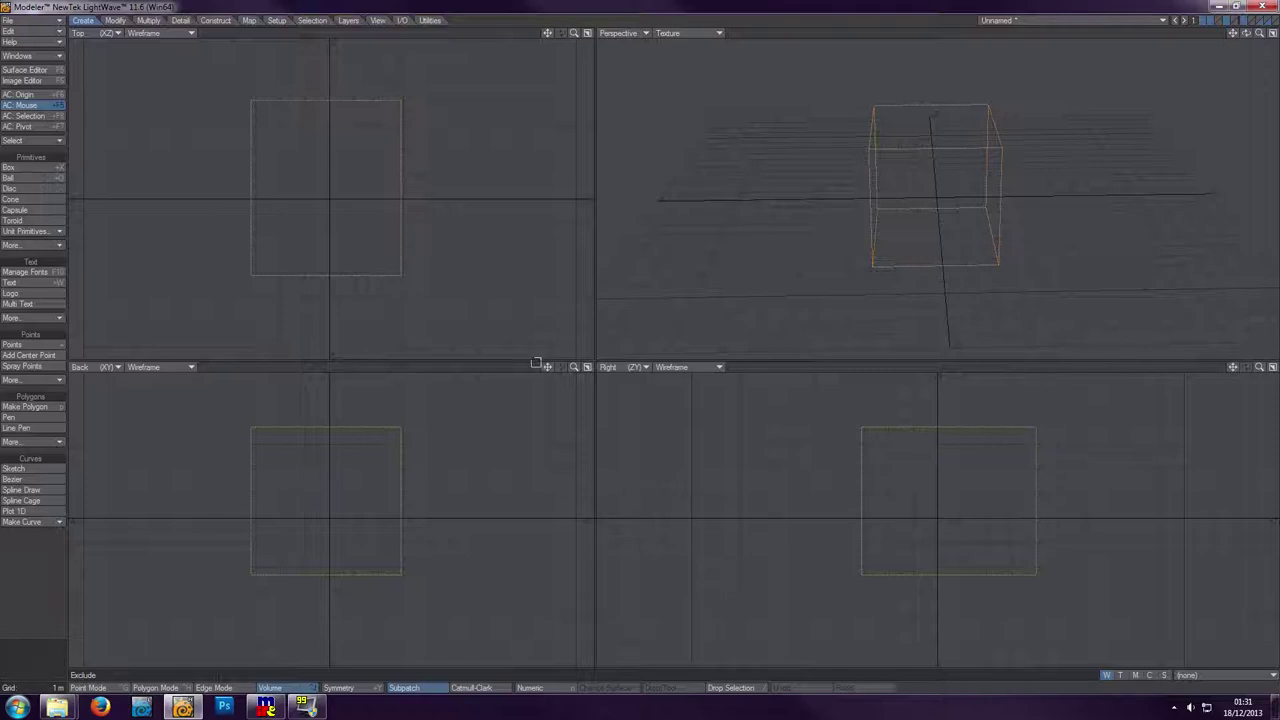
# - Try the Move tool on the volume selection box and clear the box
pyautogui.press('t')
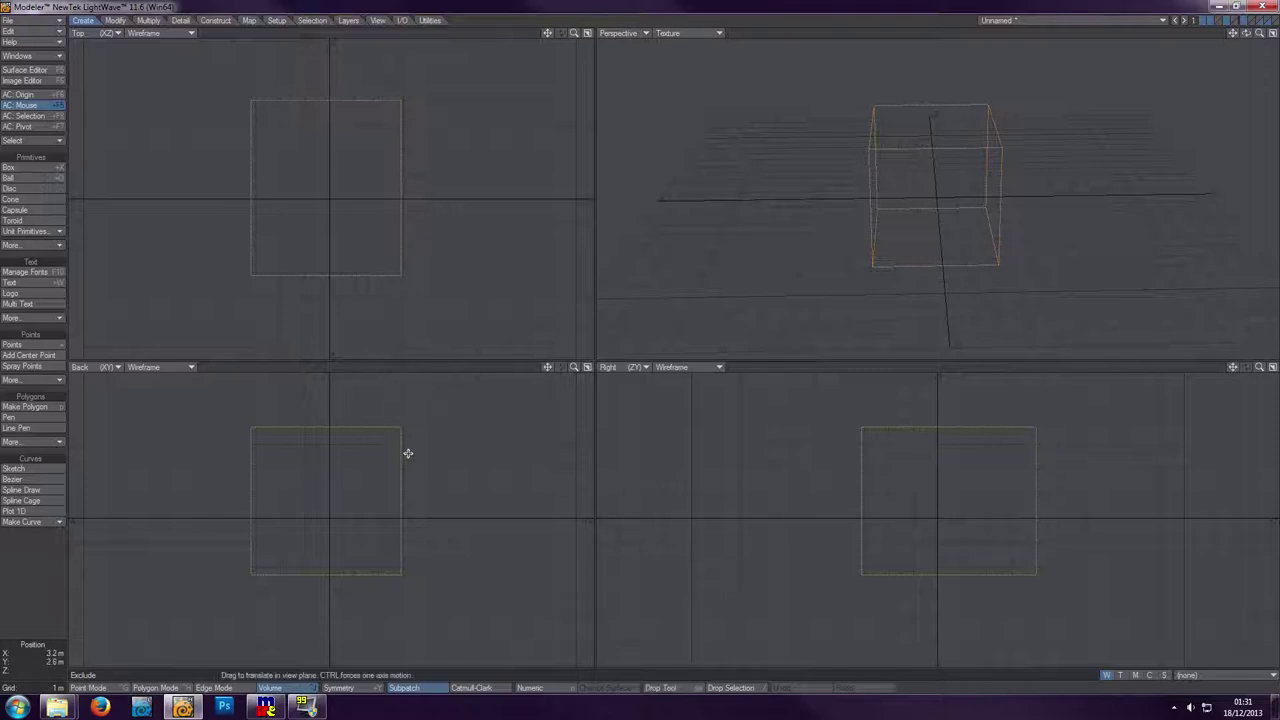
pyautogui.click(385, 512)
pyautogui.press('Delete')
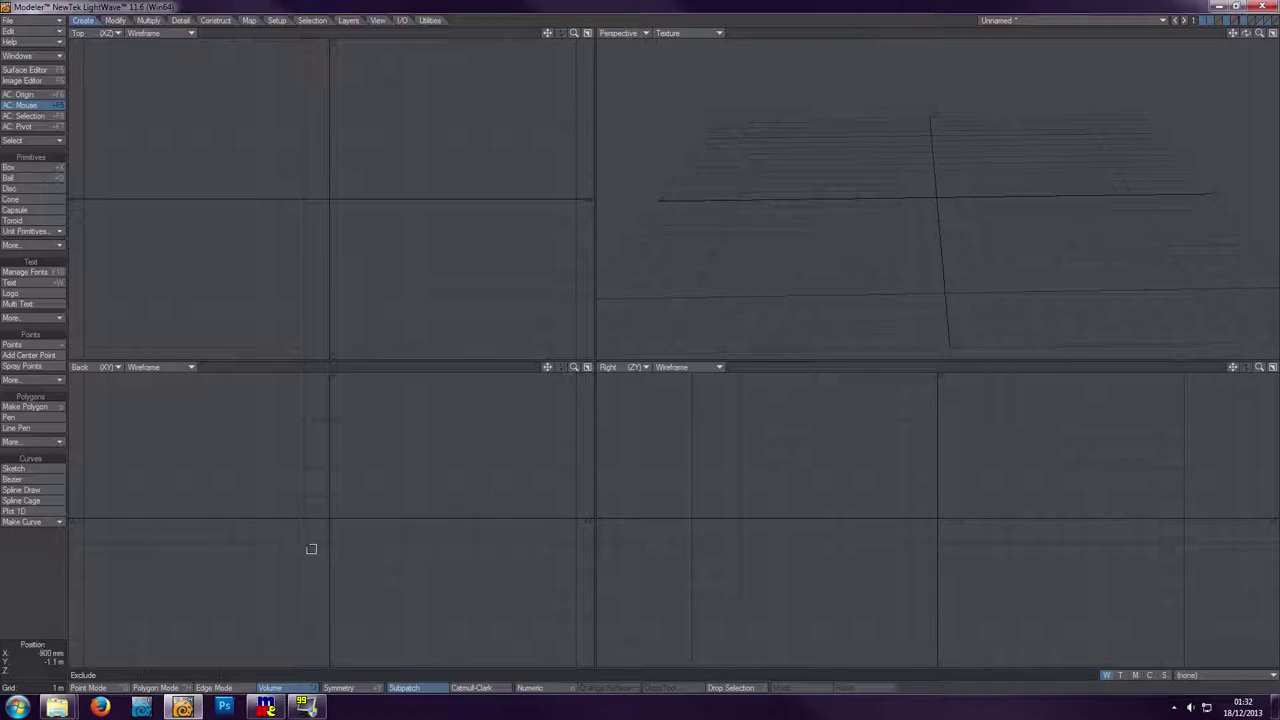
# - Return to Polygon mode, and try activating and dropping the Move tool over the Back viewport
pyautogui.hotkey('ctrl', 'h')
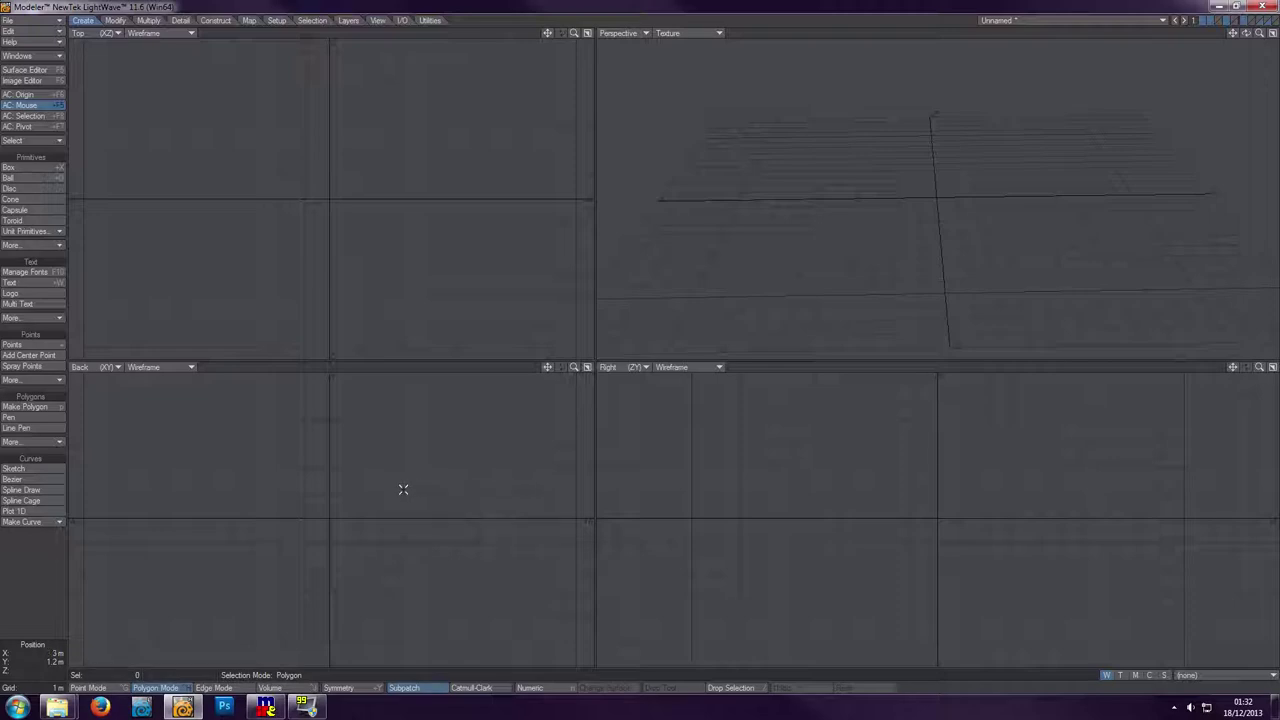
pyautogui.press('t')
pyautogui.click(350, 516)
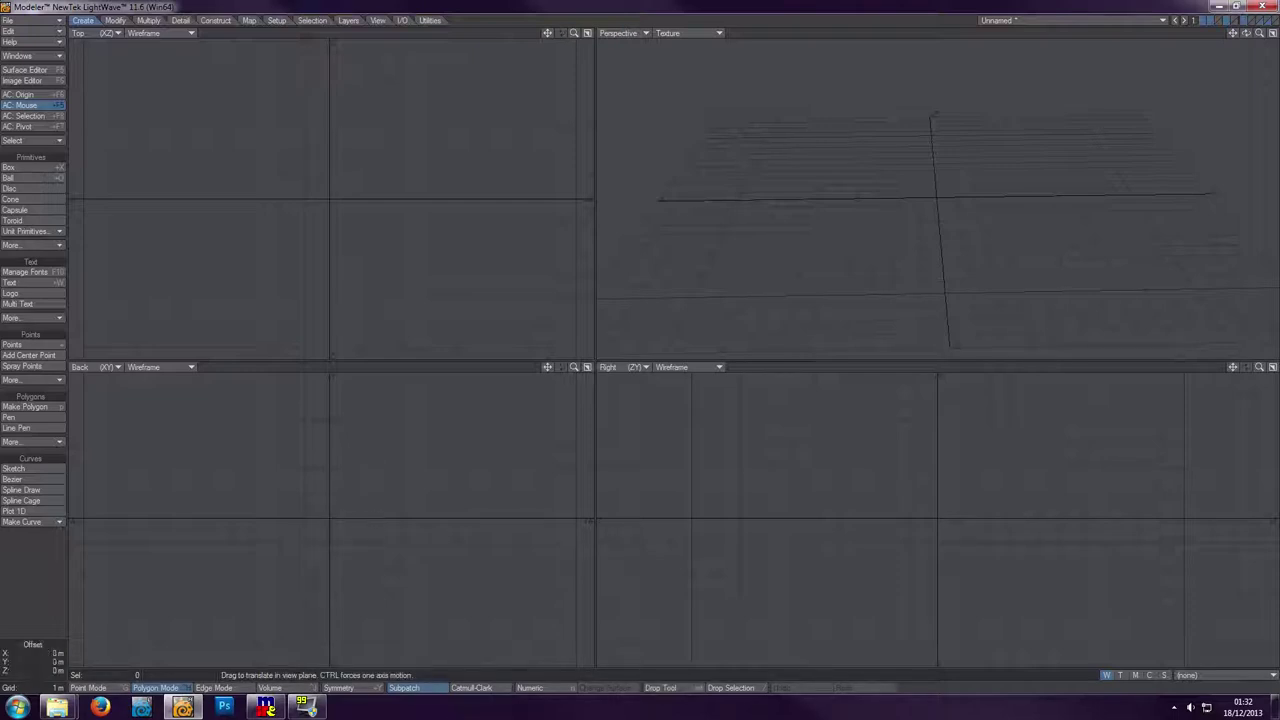
pyautogui.press('space')
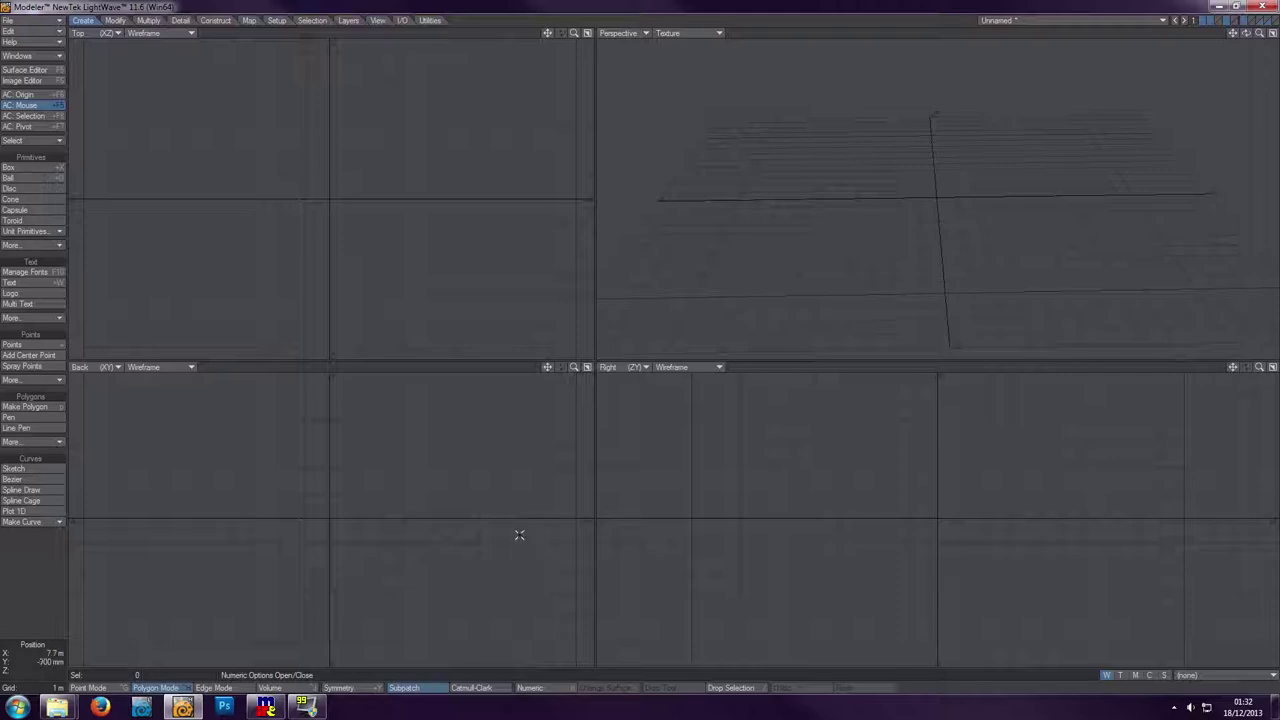
# - Create a ball centred on the origin by shaping it in the Top and Back viewports, and finish it in Polygon mode
pyautogui.click(52, 176)
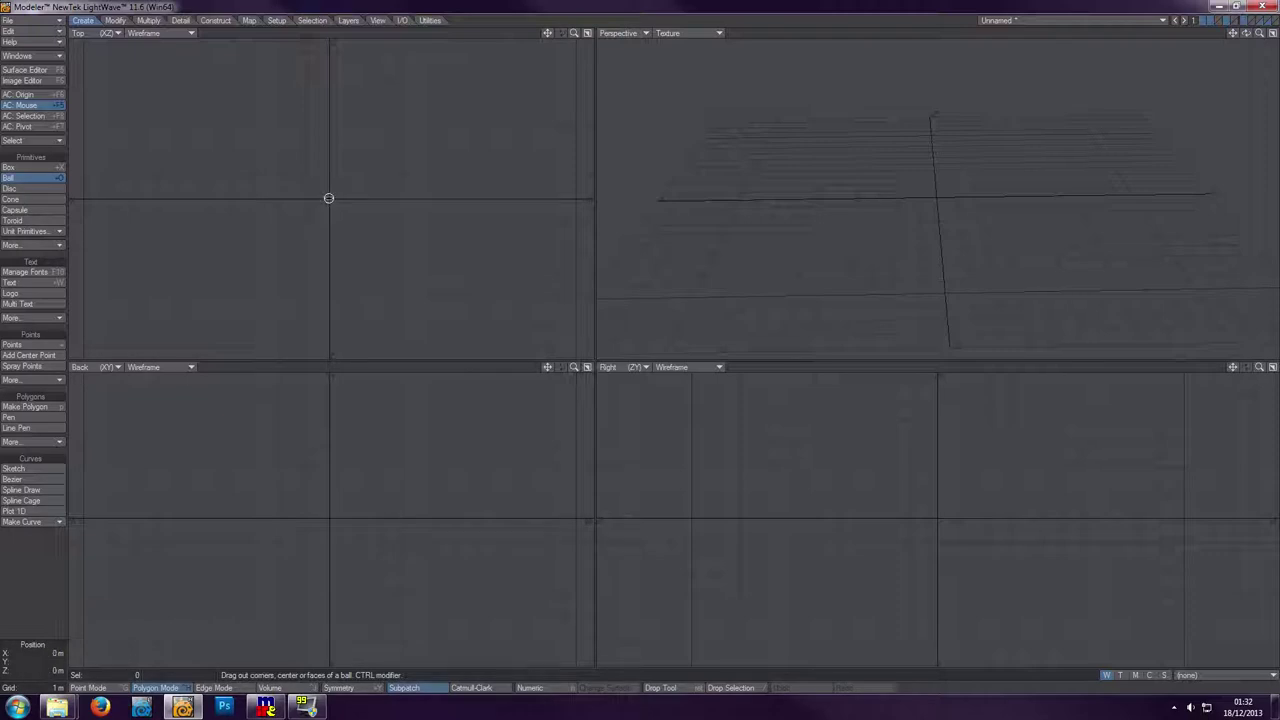
pyautogui.moveTo(328, 198); pyautogui.dragTo(387, 248)
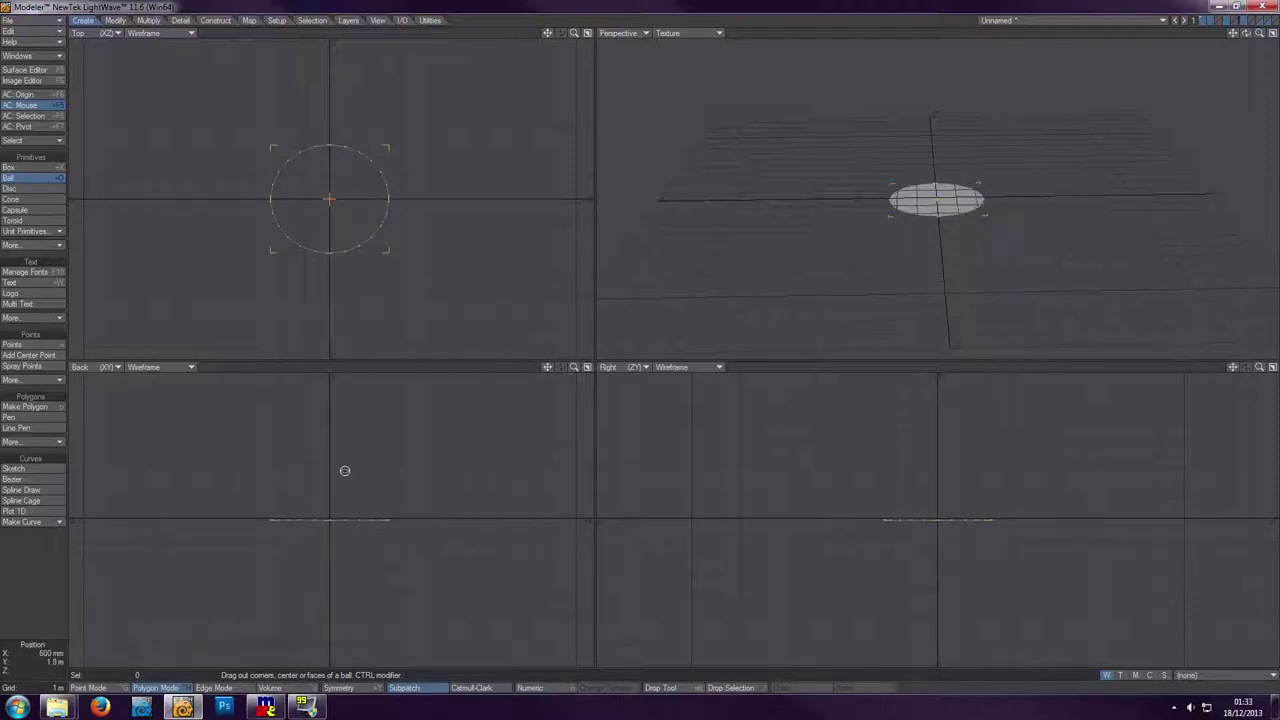
pyautogui.moveTo(334, 471); pyautogui.dragTo(330, 465)
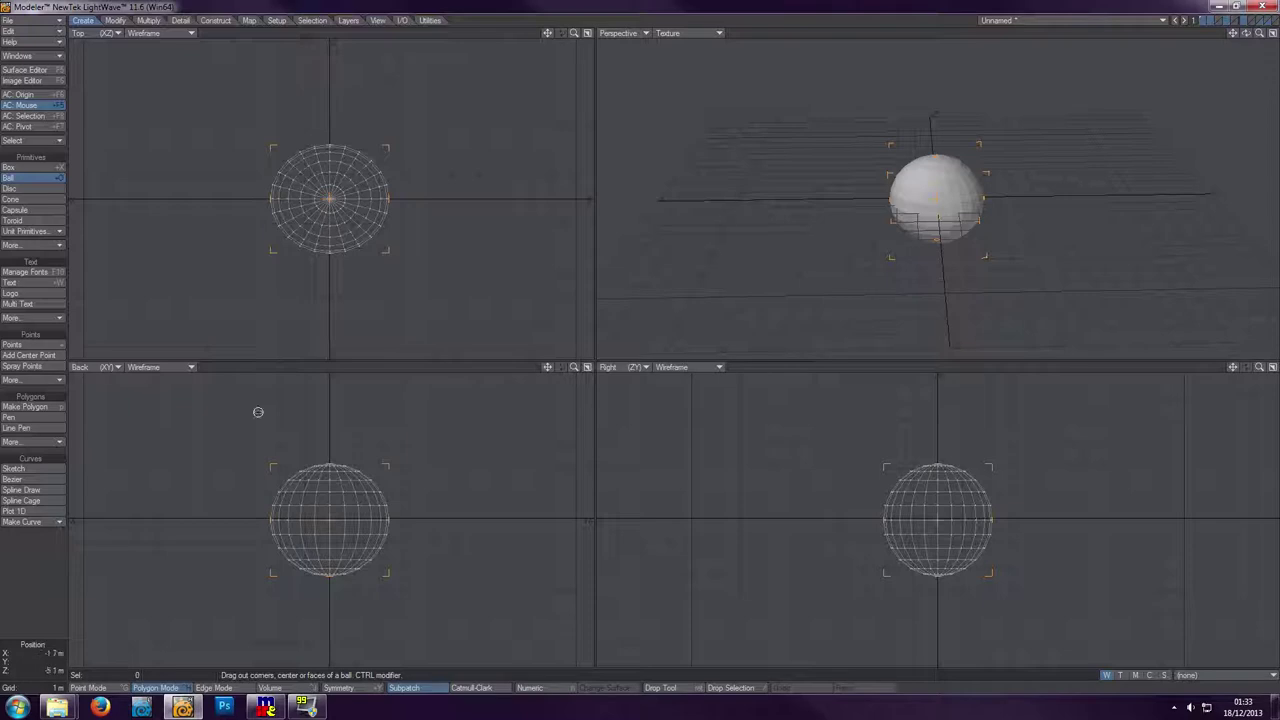
pyautogui.click(158, 688)
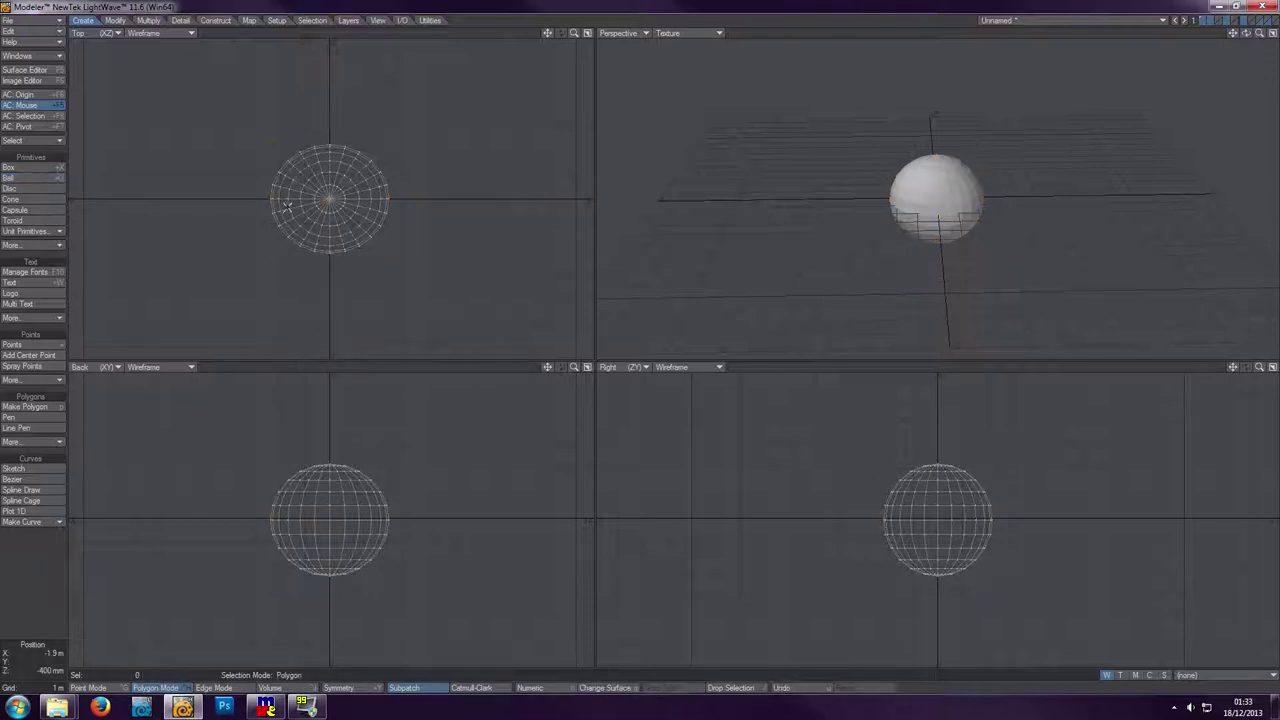
# - Select a horizontal band of polygons around the upper part of the ball and clear the selection
pyautogui.moveTo(308, 170)
pyautogui.mouseDown()
pyautogui.moveTo(292, 192)
pyautogui.moveTo(309, 225)
pyautogui.moveTo(341, 232)
pyautogui.moveTo(359, 210)
pyautogui.moveTo(358, 179)
pyautogui.moveTo(330, 164)
pyautogui.moveTo(320, 178)
pyautogui.moveTo(338, 188)
pyautogui.mouseUp()
pyautogui.moveTo(252, 547)
pyautogui.keyDown('ctrl'); pyautogui.mouseDown(button='right')
pyautogui.moveTo(329, 526)
pyautogui.moveTo(383, 588)
pyautogui.moveTo(233, 552)
pyautogui.moveTo(257, 520)
pyautogui.mouseUp(button='right'); pyautogui.keyUp('ctrl')
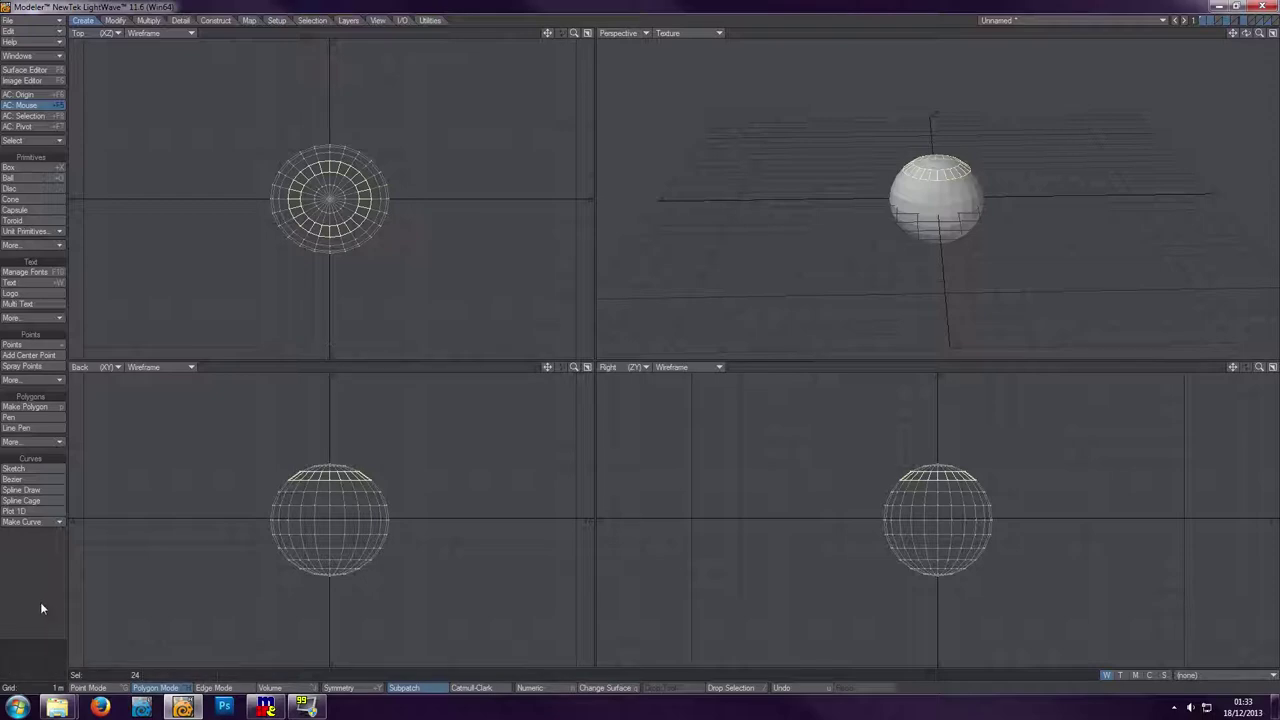
pyautogui.click(43, 563)
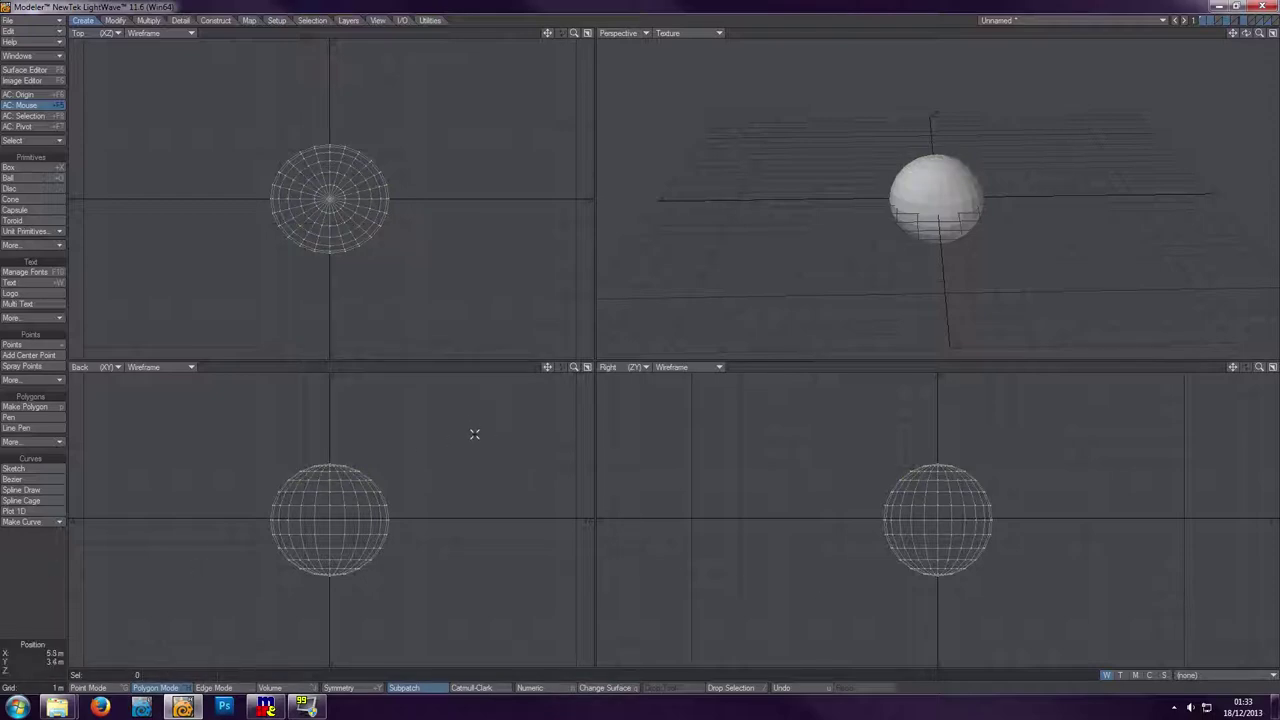
# - Delete the ball and draw a new one near the origin with radii about 2.1 m in X, 2.2 m in Y and 2.4 m in Z
pyautogui.press('Delete')
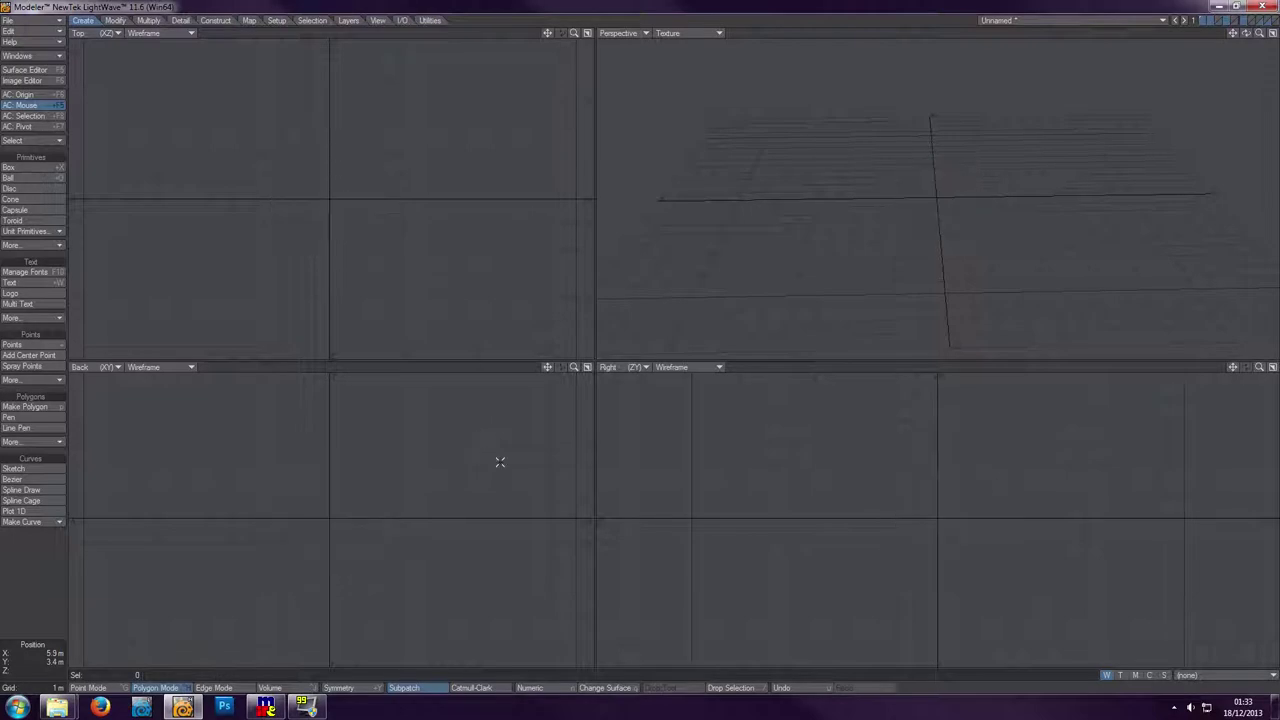
pyautogui.click(58, 177)
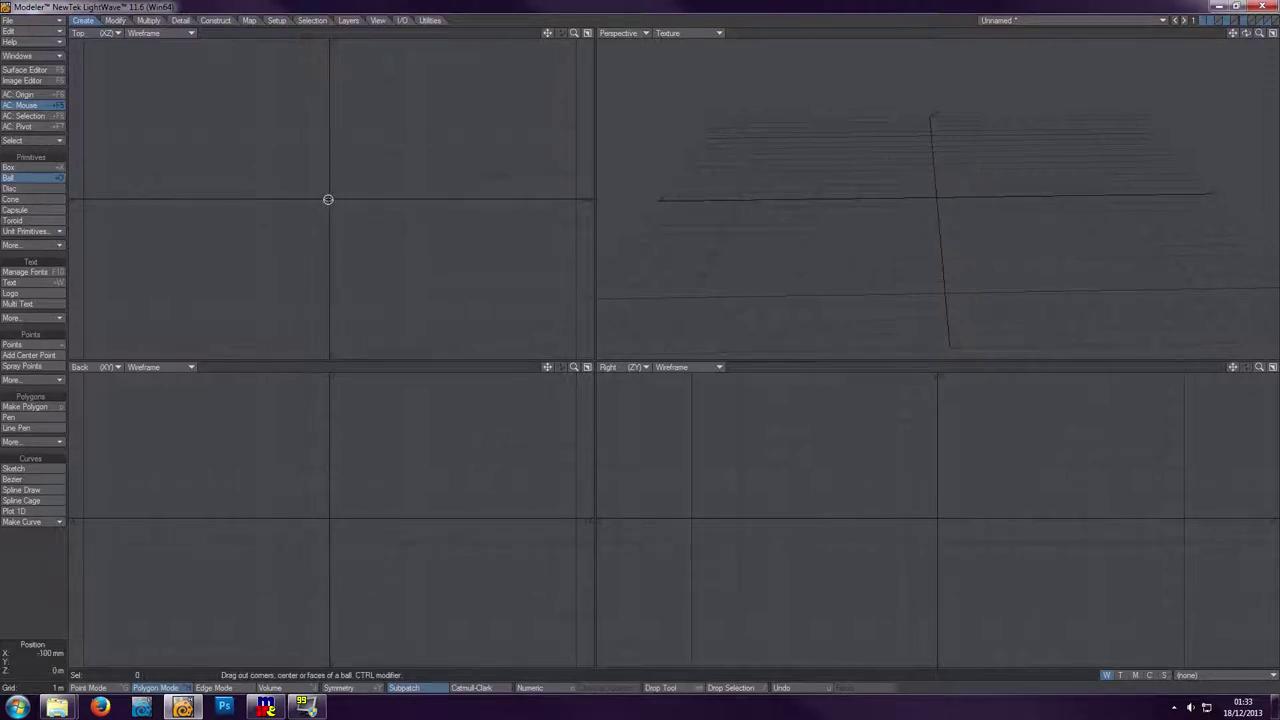
pyautogui.moveTo(329, 197); pyautogui.dragTo(381, 257)
pyautogui.moveTo(334, 474); pyautogui.dragTo(330, 464)
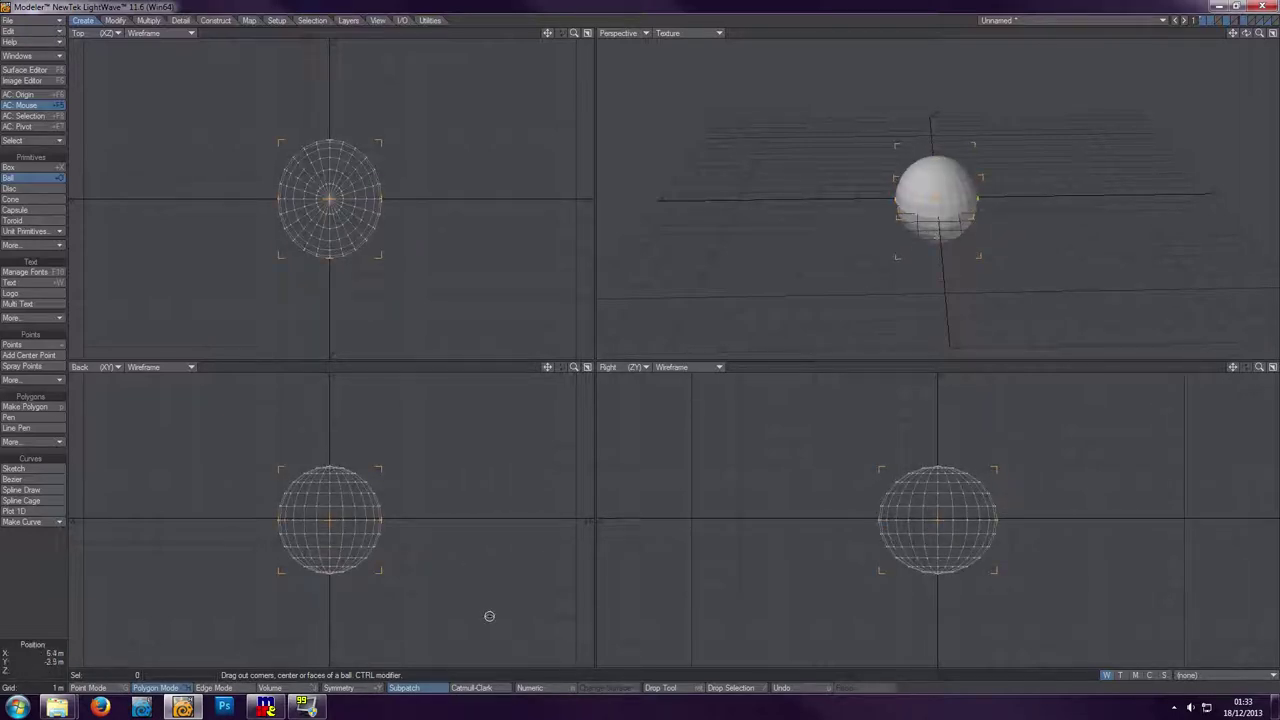
# - Set the ball to 48 sides and 26 segments in the numeric settings
pyautogui.click(556, 692)
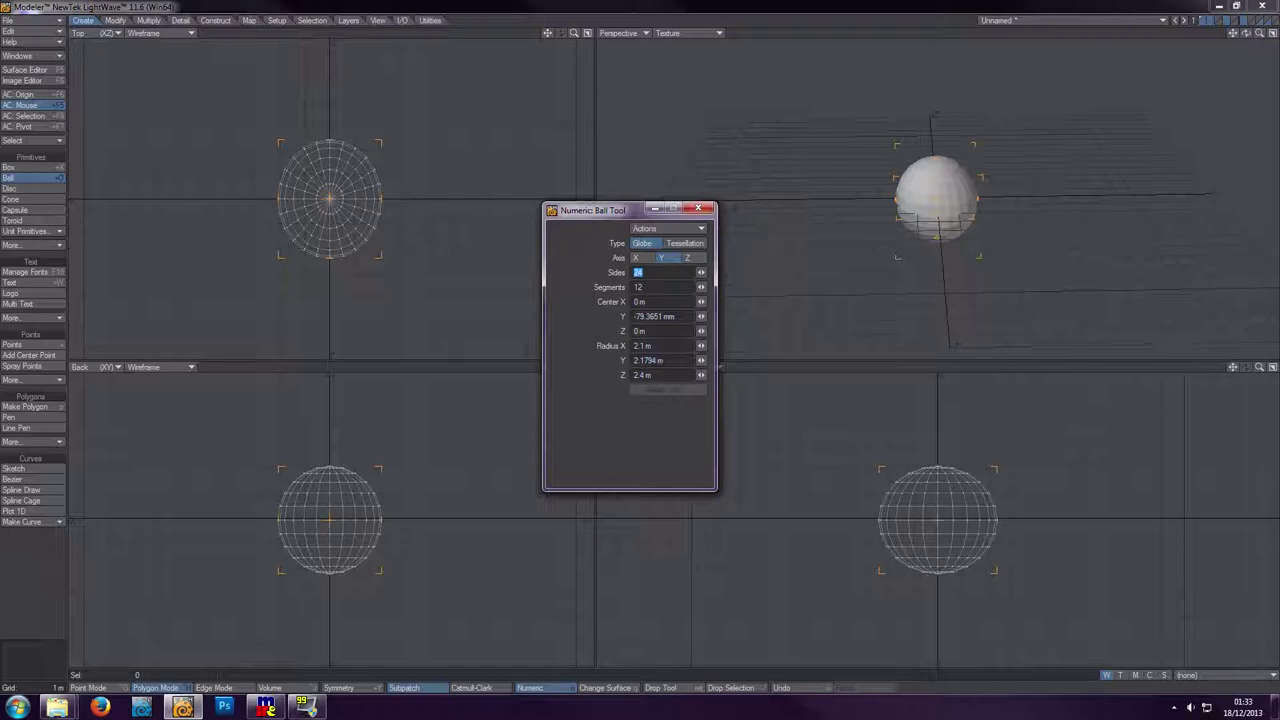
pyautogui.write('48')
pyautogui.press('Tab')
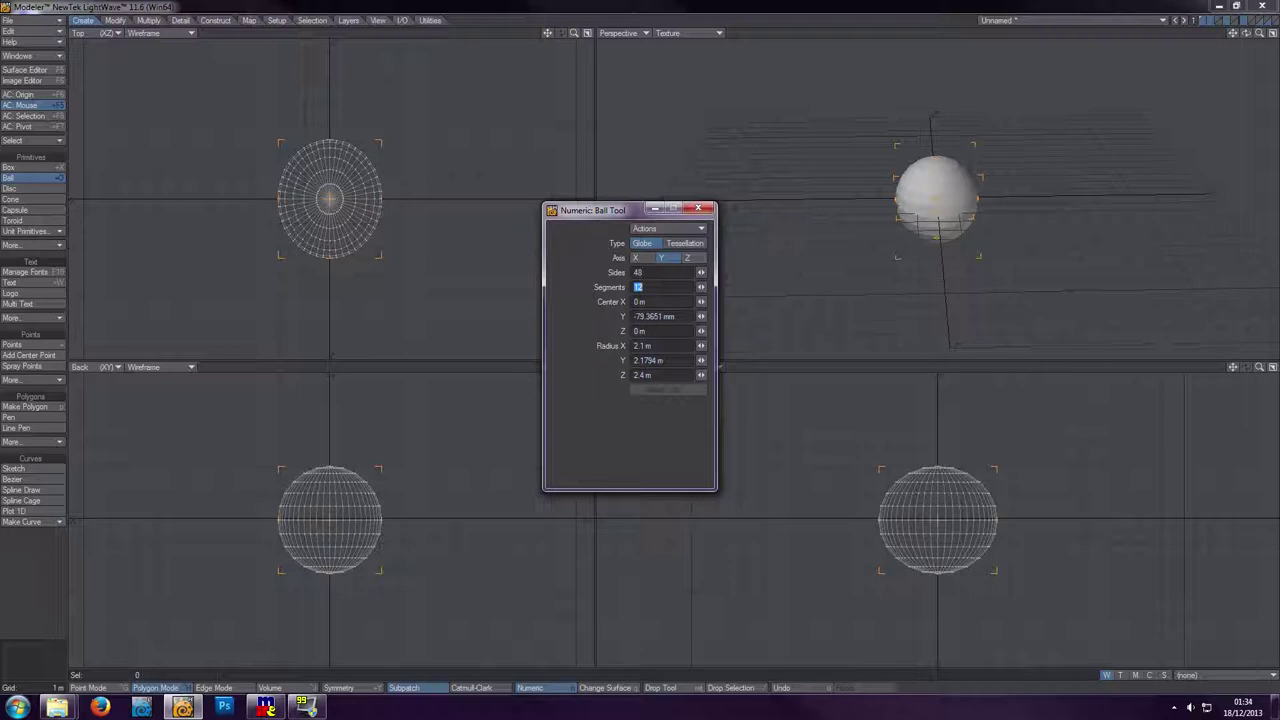
pyautogui.write('6')
pyautogui.press('Tab')
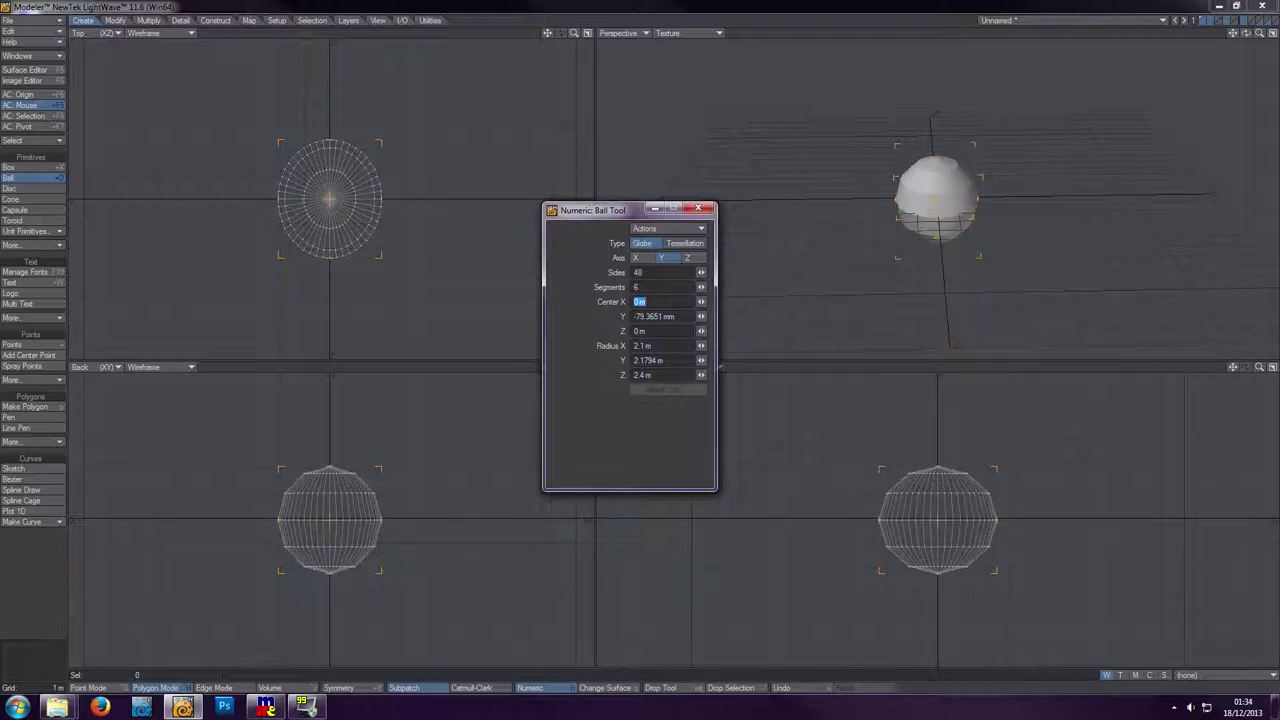
pyautogui.hotkey('shift', 'Tab')
pyautogui.write('26')
pyautogui.press('Tab')
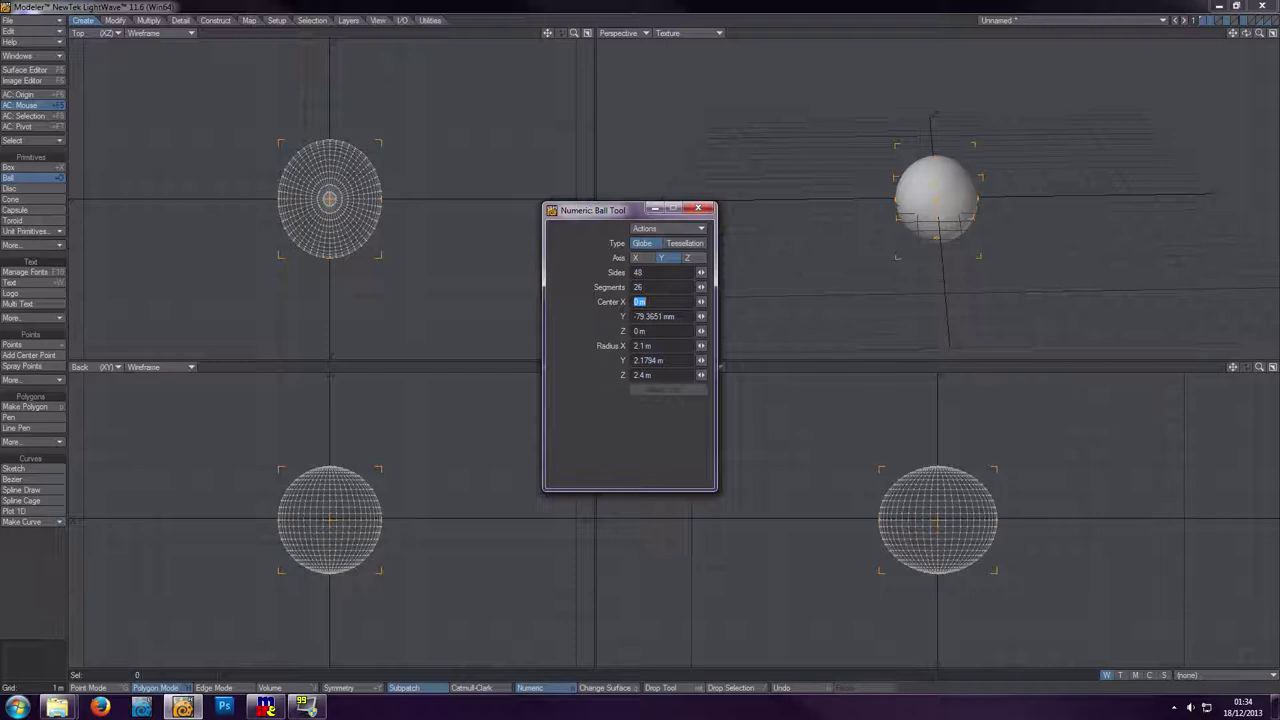
# - Set the ball's Y center to 0 m and its X, Y and Z radii to 2.5 m, and close the numeric settings
pyautogui.press('Tab')
pyautogui.write('0')
pyautogui.press('Tab')
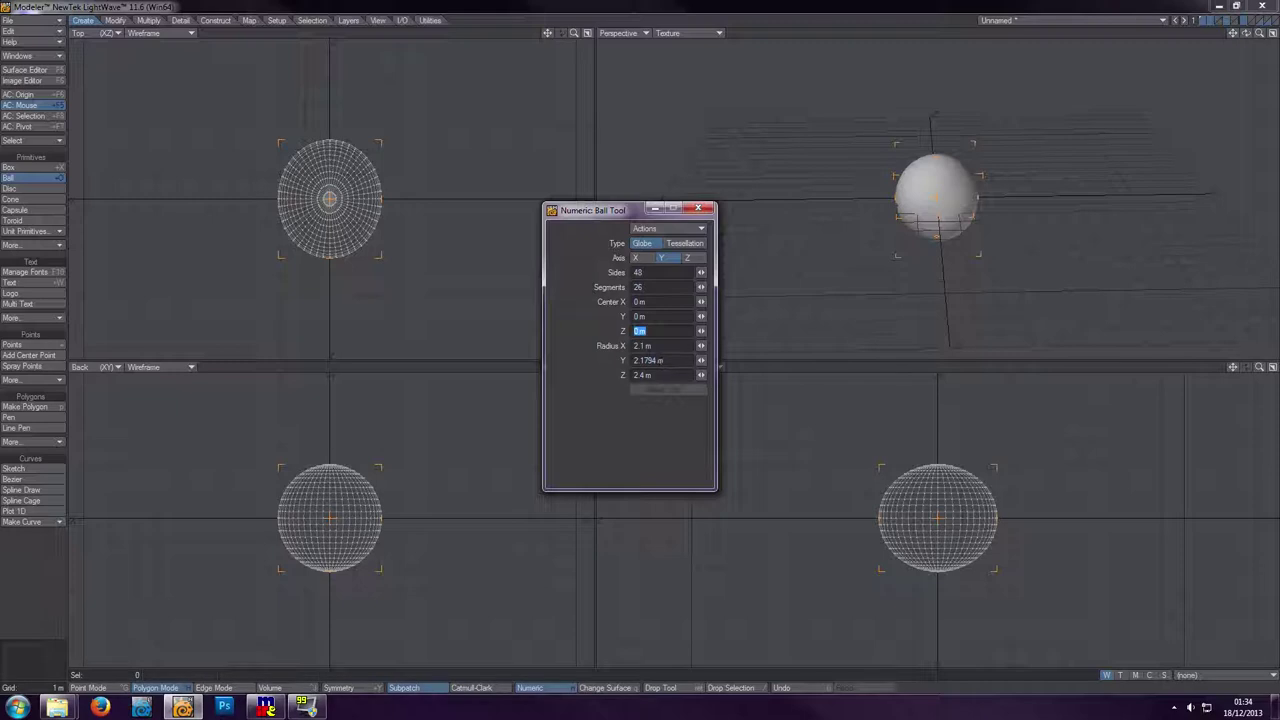
pyautogui.press('Tab')
pyautogui.write('2.5')
pyautogui.press('Tab')
pyautogui.write('2.5')
pyautogui.press('Tab')
pyautogui.write('2.5')
pyautogui.press('Tab')
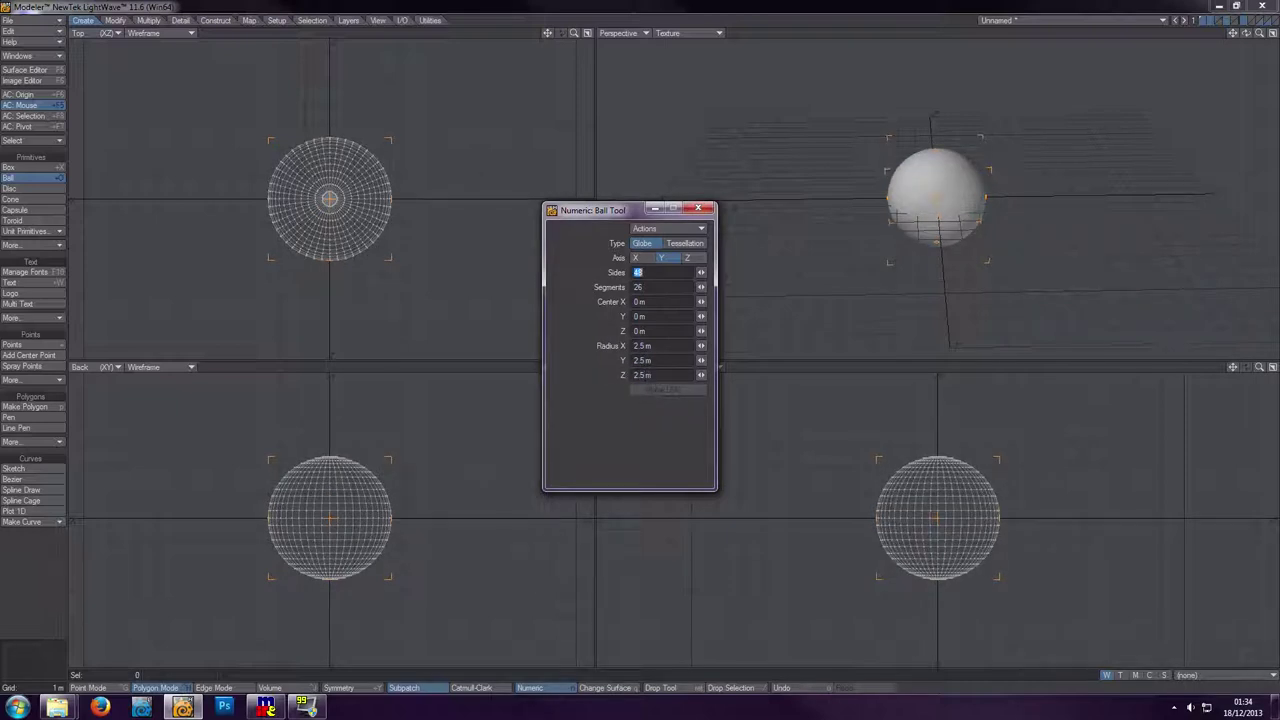
pyautogui.click(707, 211)
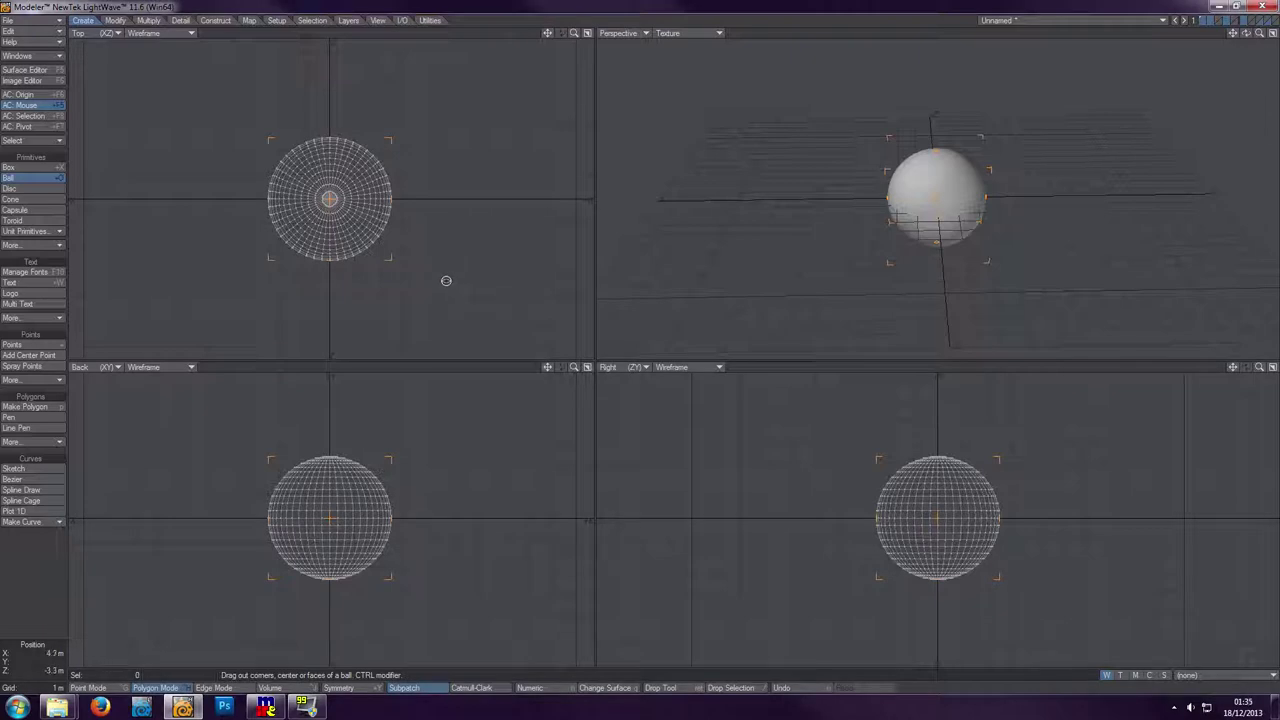
# - Reopen the Ball tool's numeric settings to review the sides, segments, center and radius values, and close them
pyautogui.click(50, 180)
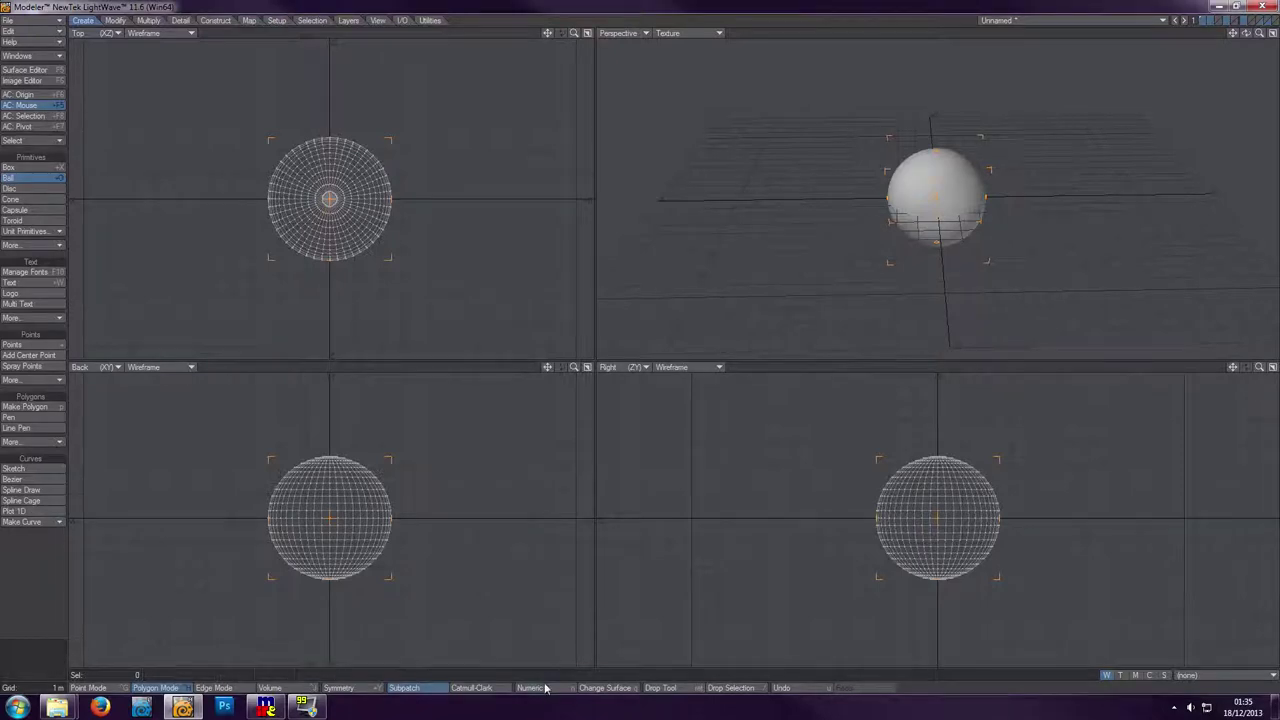
pyautogui.click(530, 688)
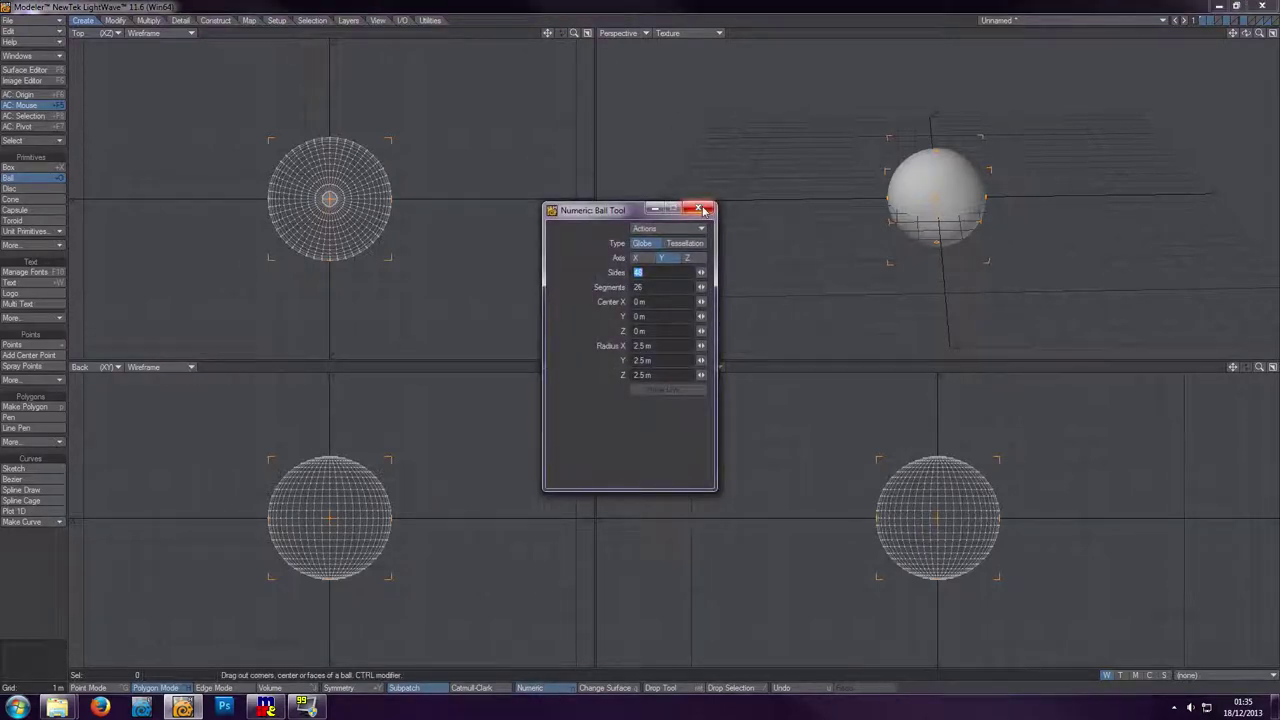
pyautogui.click(703, 210)
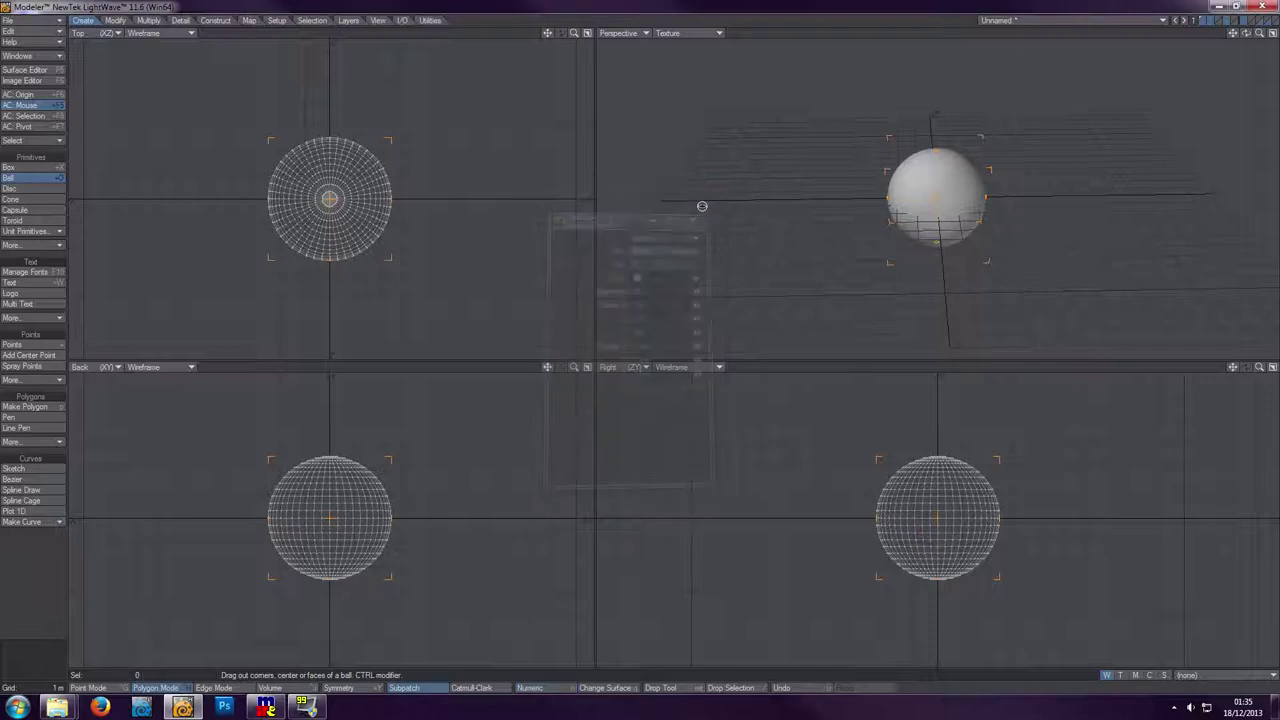
# - Finish the ball by dropping the Ball tool, and undo its creation
pyautogui.click(43, 178)
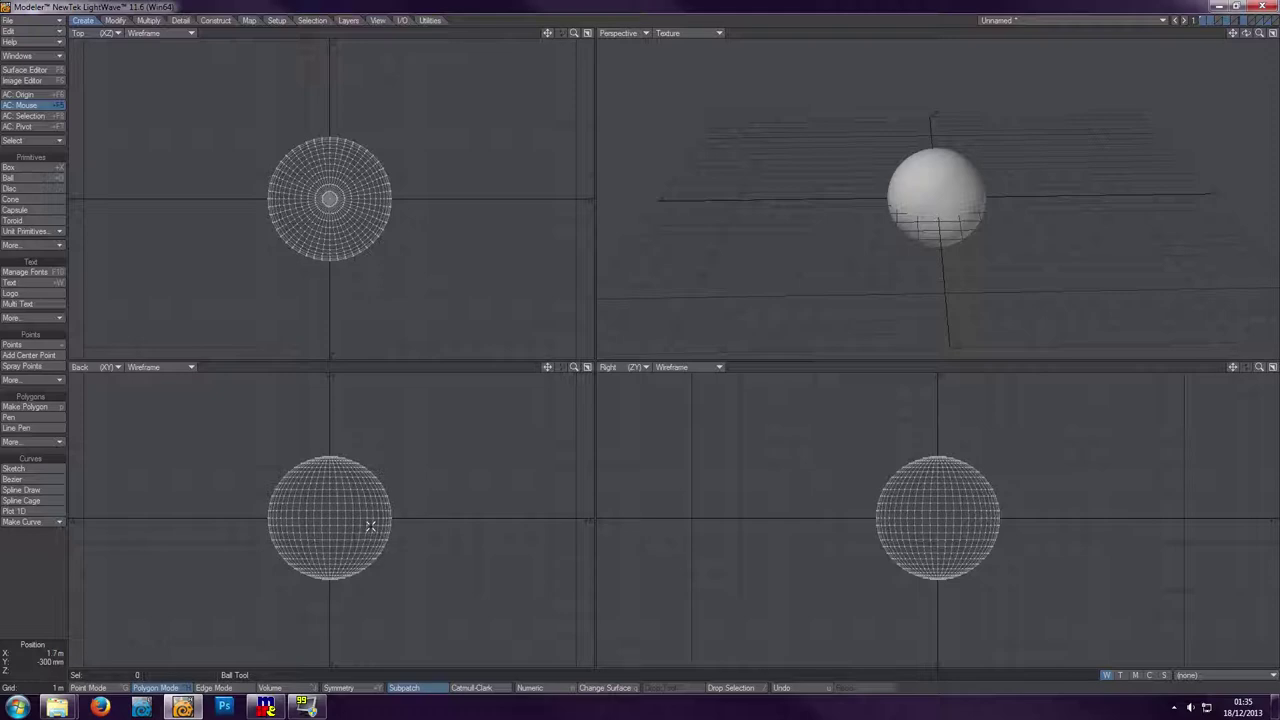
pyautogui.press('u')
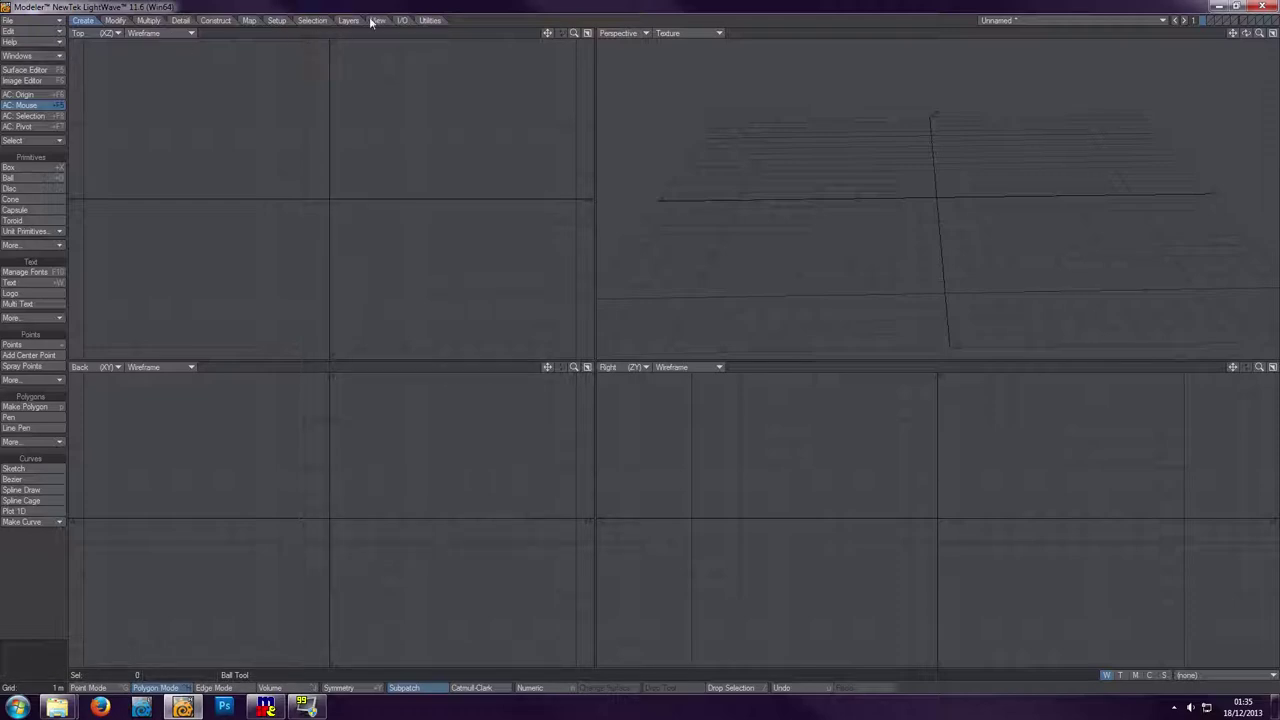
# - Open the Statistics window
pyautogui.click(59, 57)
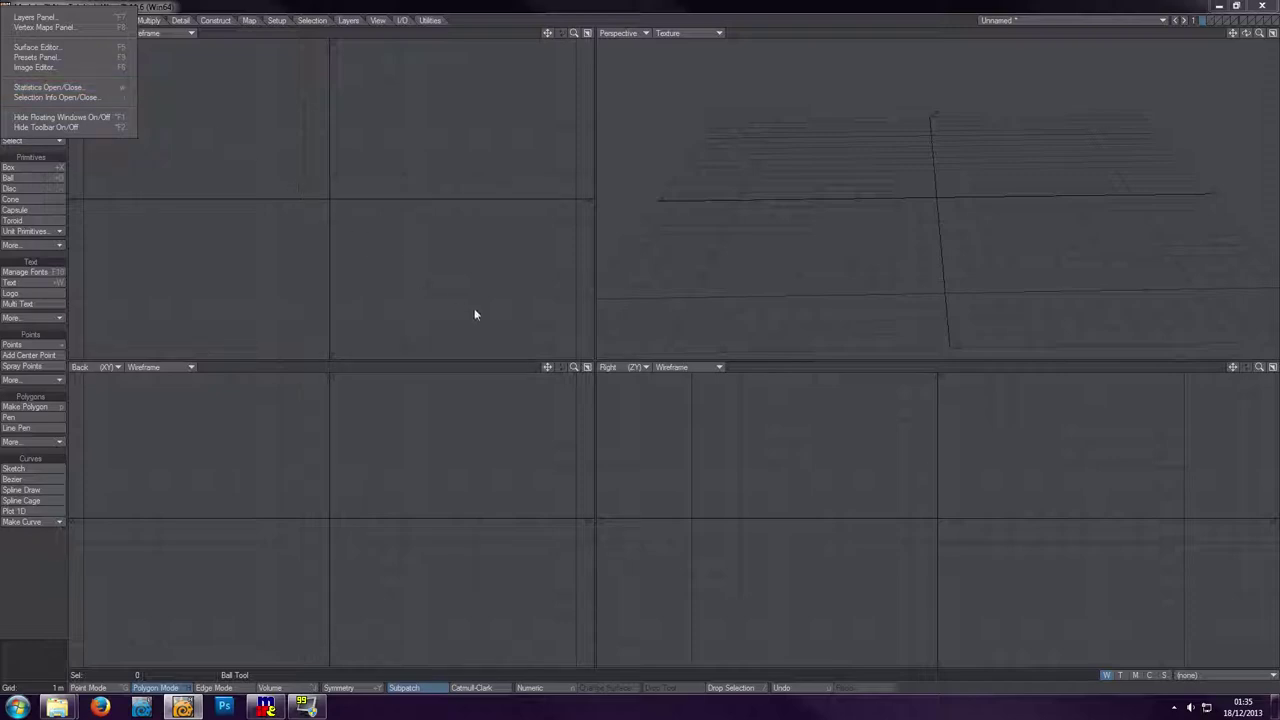
pyautogui.click(106, 87)
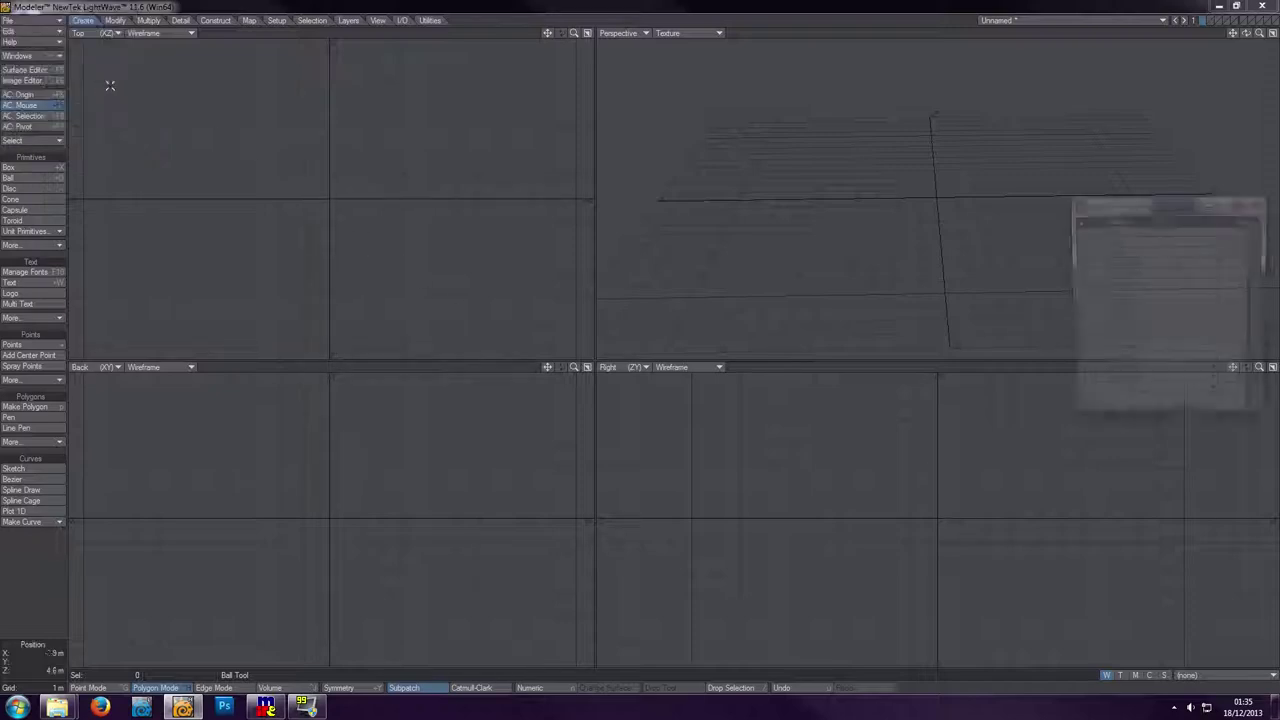
# - Move the Statistics window over the Perspective view and compare its edge, point and polygon listings, ending in polygon mode
pyautogui.moveTo(1164, 199); pyautogui.dragTo(919, 153)
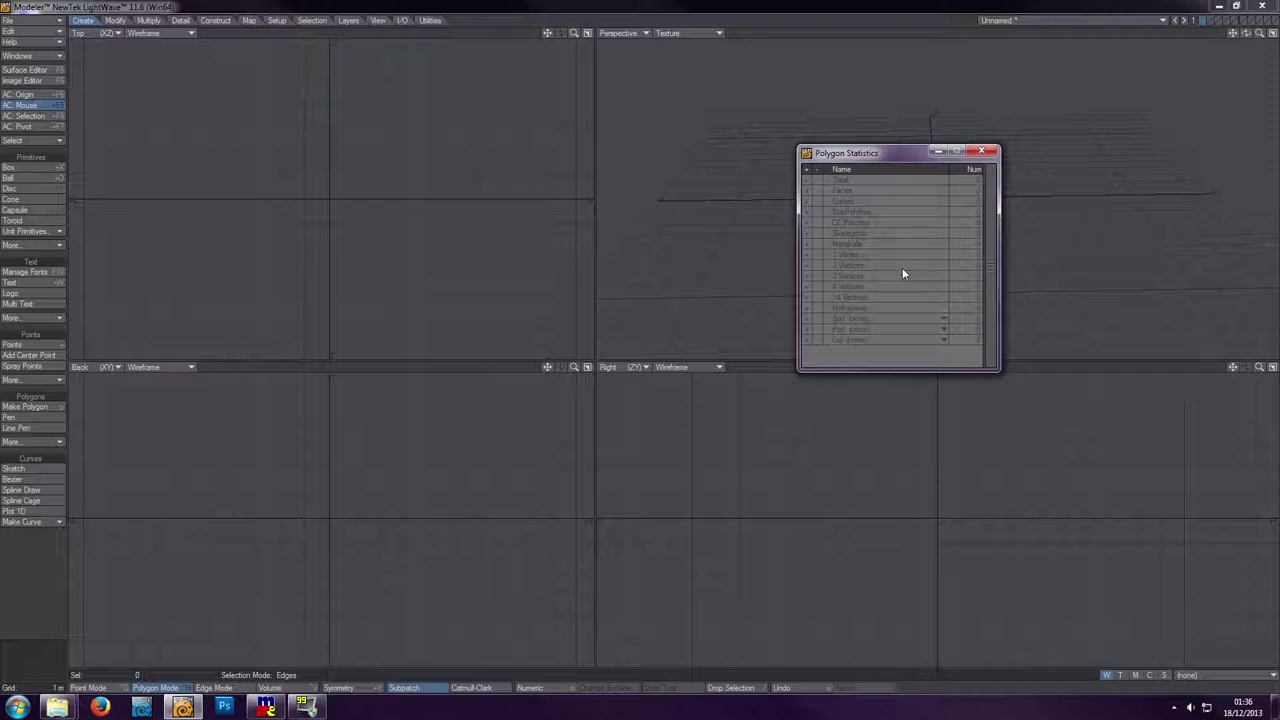
pyautogui.click(183, 688)
pyautogui.click(97, 688)
pyautogui.click(160, 688)
# - Create a ball centred on the origin, drawing its footprint in the Top view and its height in the Back view
pyautogui.click(55, 175)
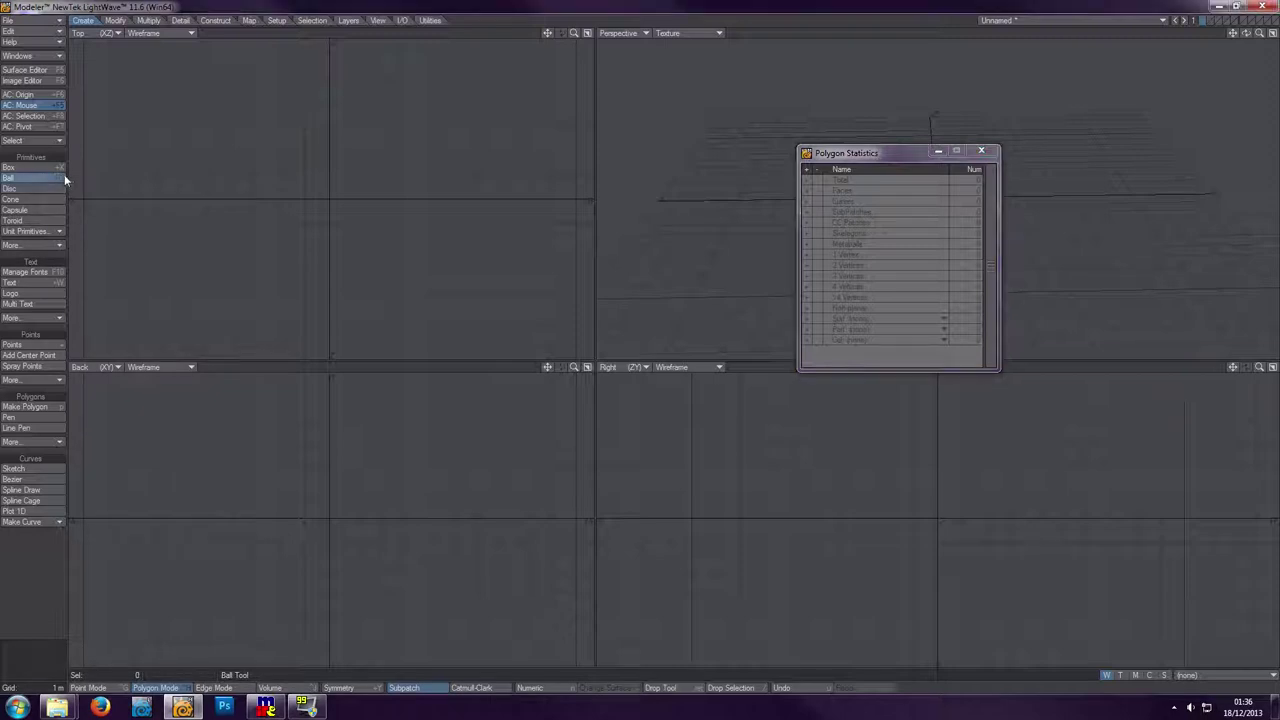
pyautogui.click(331, 199)
pyautogui.moveTo(348, 218); pyautogui.dragTo(396, 254)
pyautogui.moveTo(326, 569); pyautogui.dragTo(328, 587)
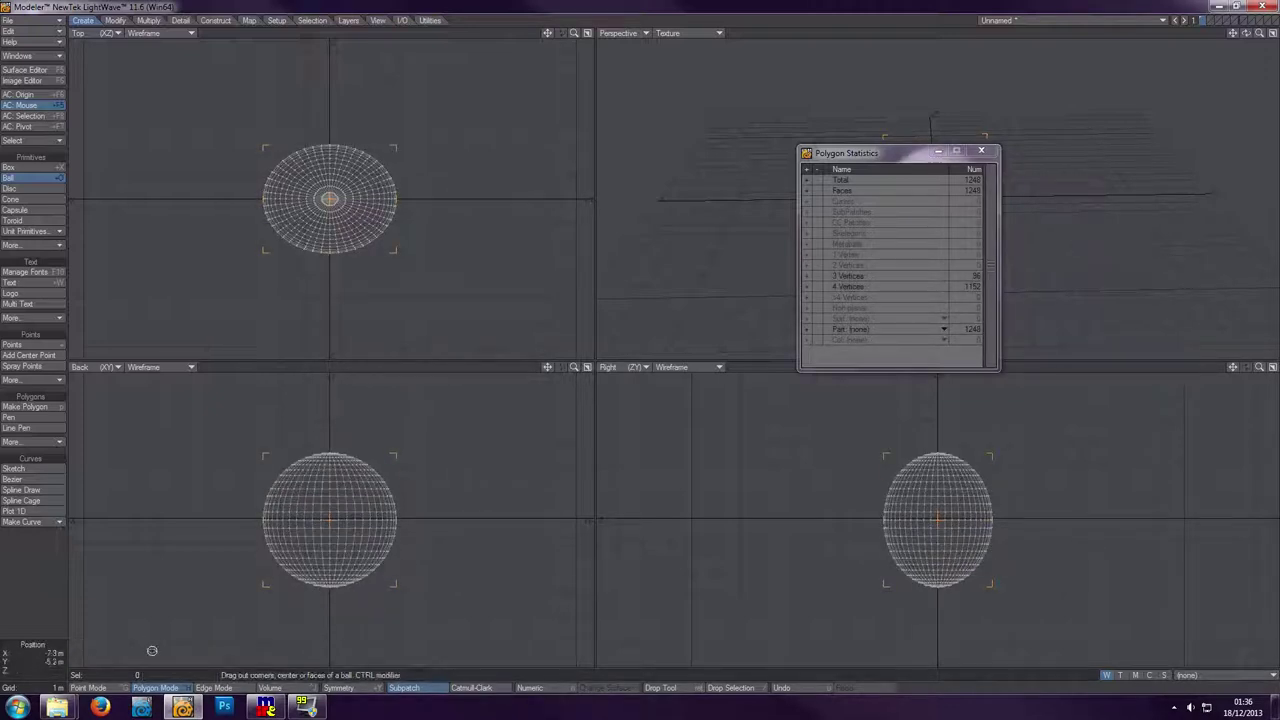
pyautogui.click(12, 178)
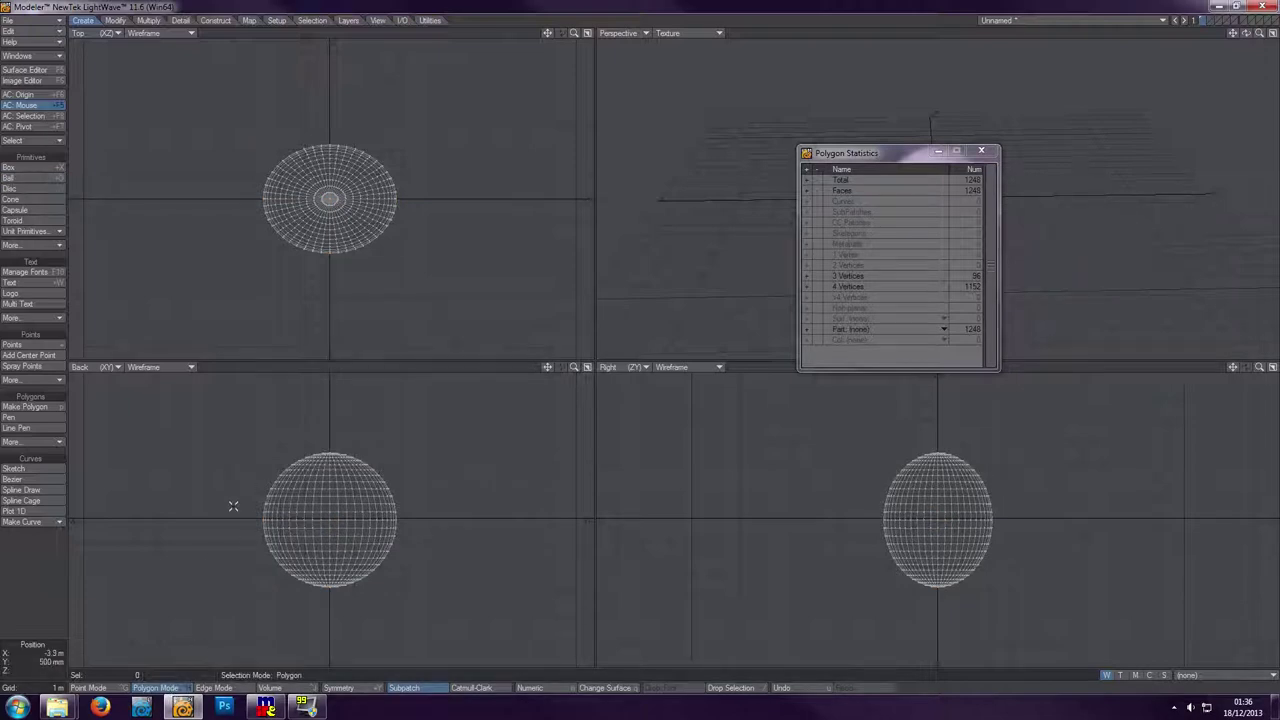
# - Lasso-select the polygons in the lower half of the ball, delete them and fit the remaining dome in all views
pyautogui.moveTo(233, 505)
pyautogui.mouseDown(button='right')
pyautogui.moveTo(449, 572)
pyautogui.moveTo(240, 599)
pyautogui.moveTo(229, 500)
pyautogui.mouseUp(button='right')
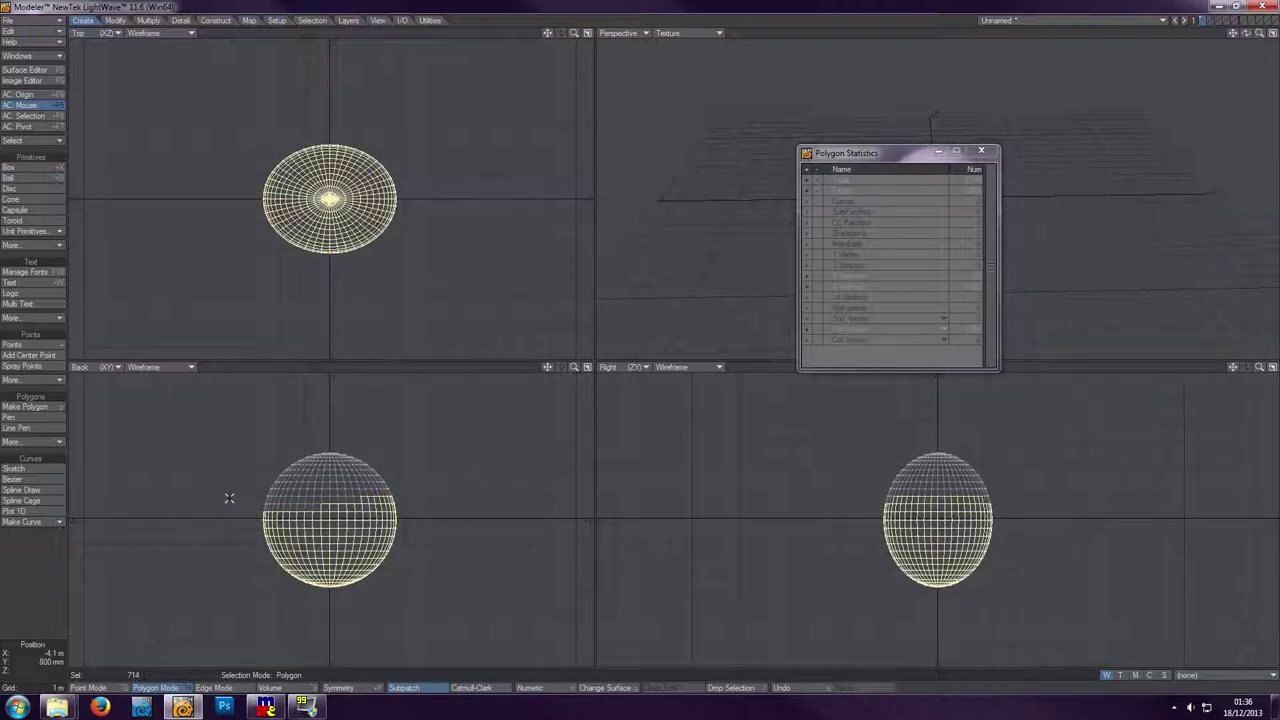
pyautogui.press('Delete')
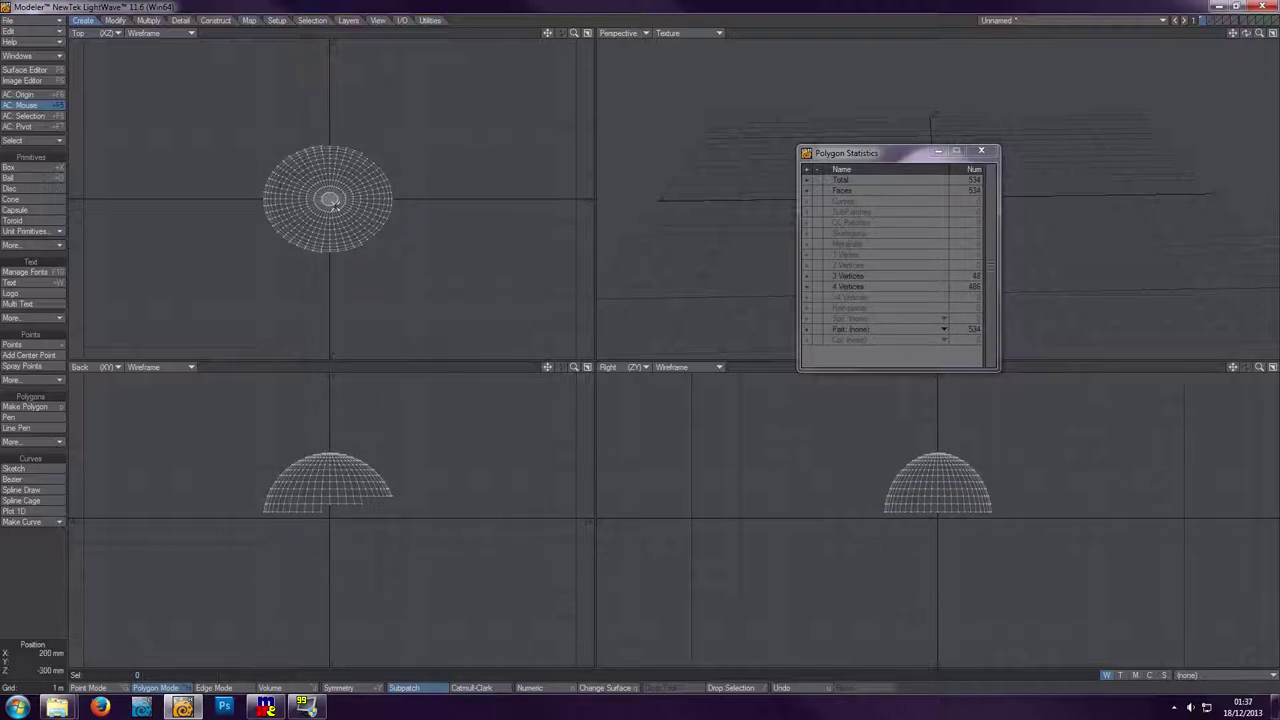
pyautogui.press('a')
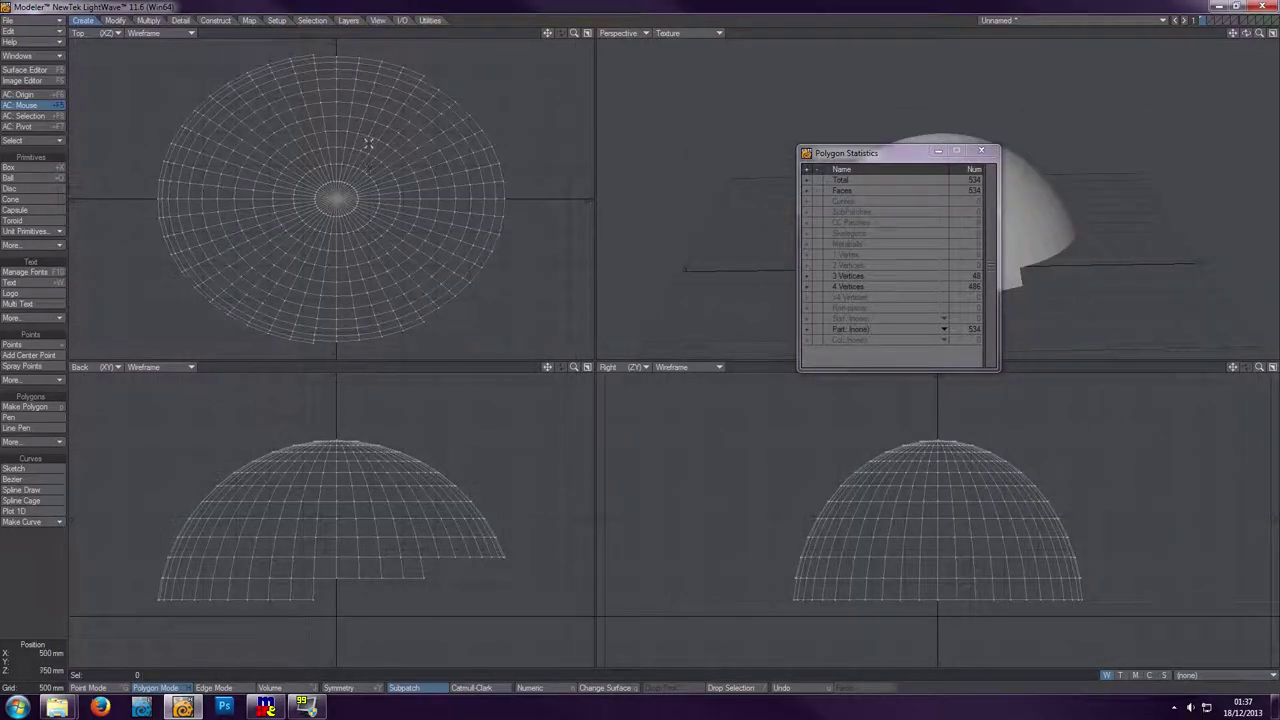
# - In point mode, select the four corner points of one quad on the dome in the Top view, and deselect them
pyautogui.click(88, 688)
pyautogui.click(337, 118)
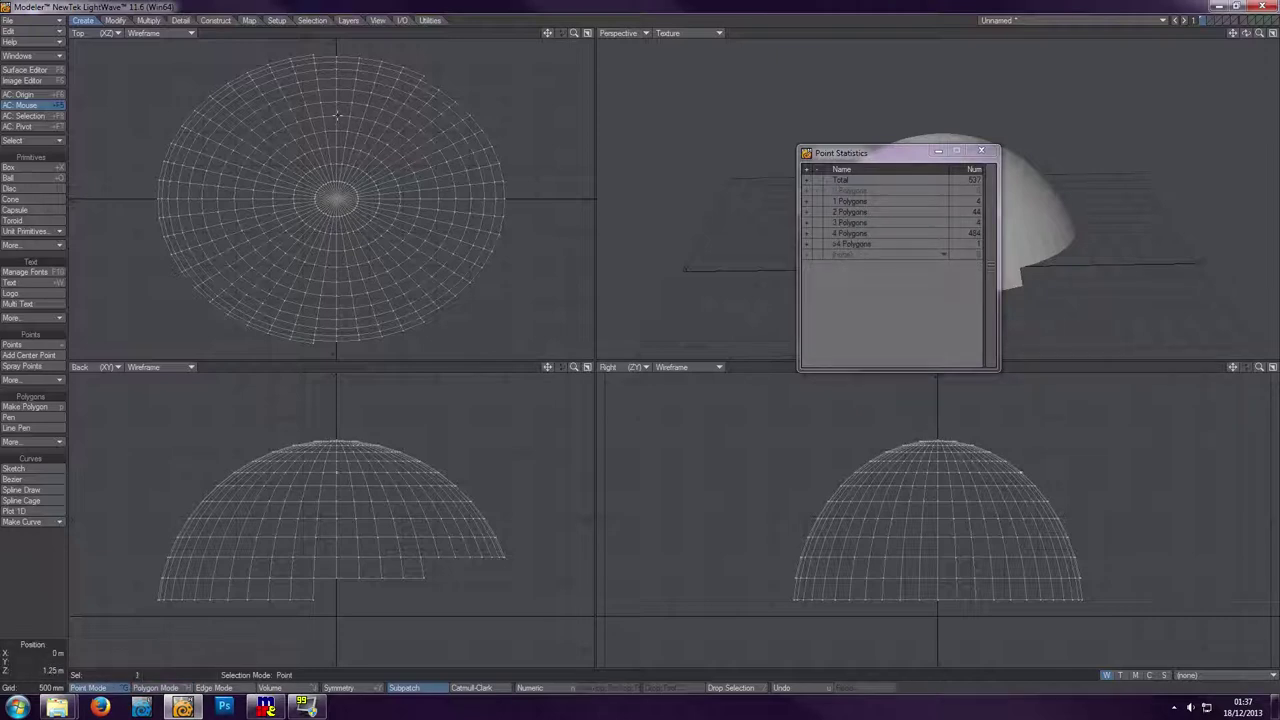
pyautogui.click(345, 127)
pyautogui.click(358, 131)
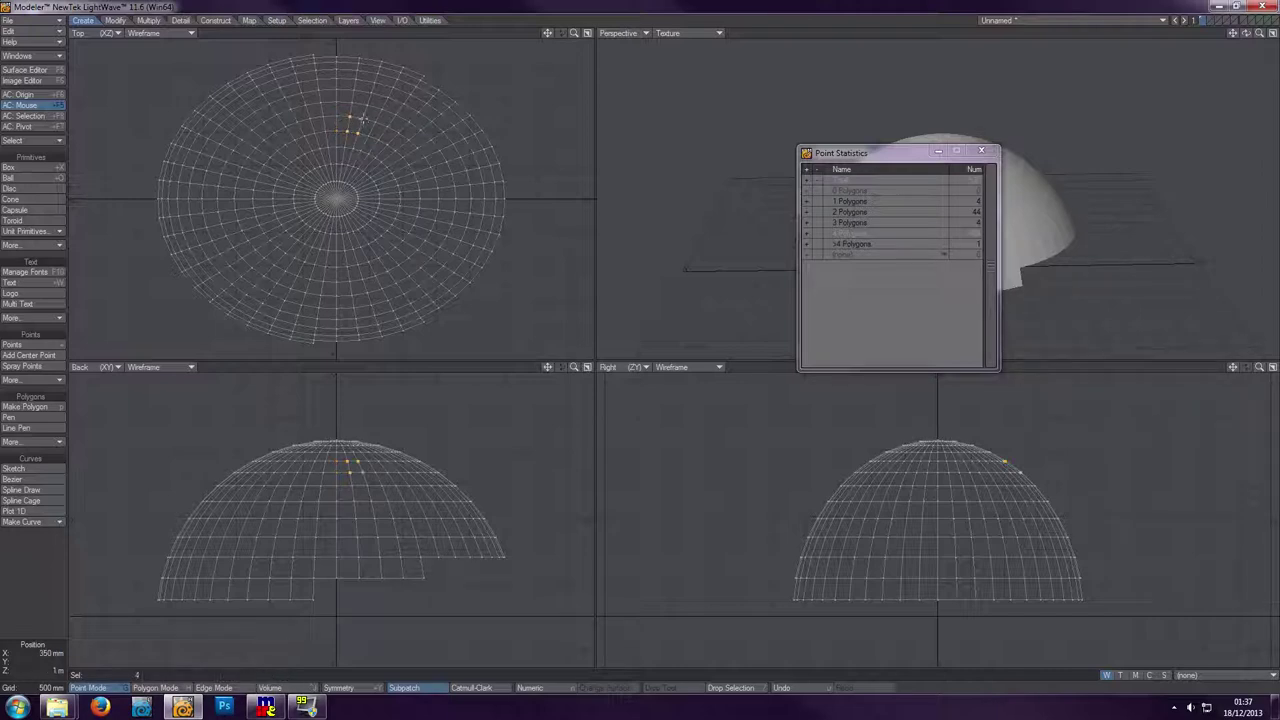
pyautogui.moveTo(358, 131); pyautogui.dragTo(352, 100)
pyautogui.click(354, 117)
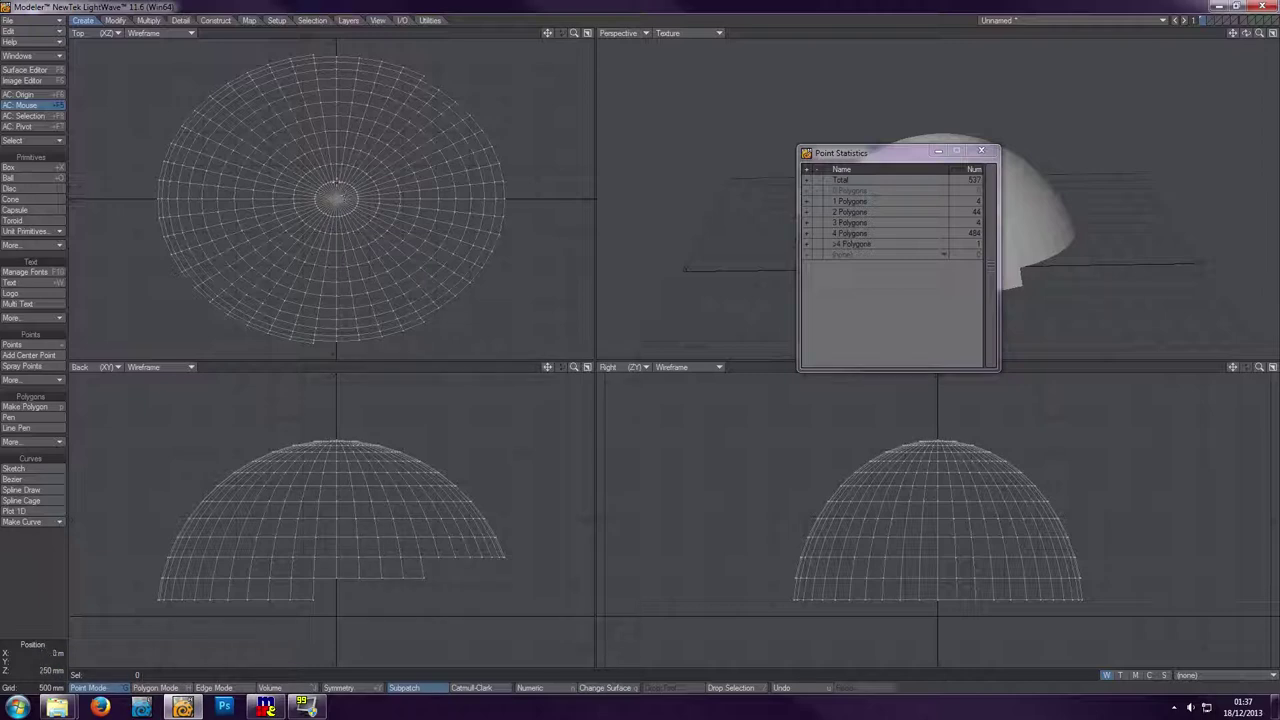
# - Select the three points of one triangle at the dome's pole in the Top view, and deselect them
pyautogui.moveTo(572, 34); pyautogui.dragTo(580, 34)
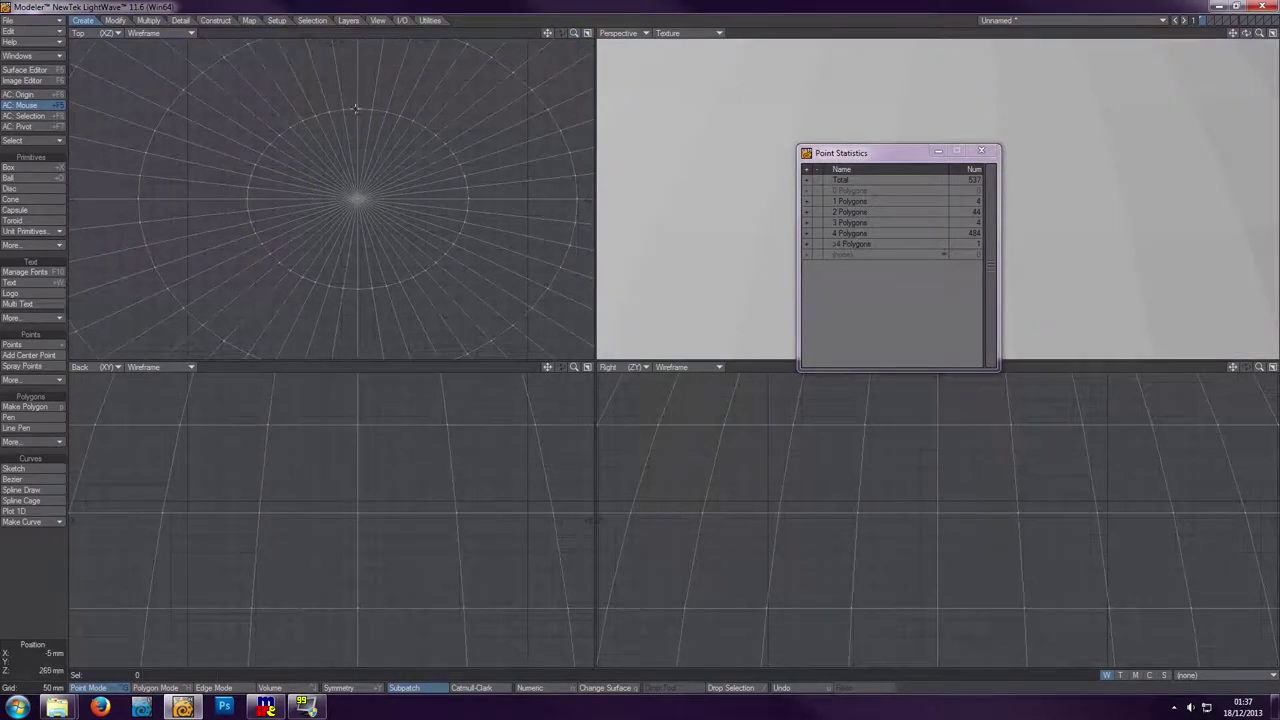
pyautogui.click(357, 197)
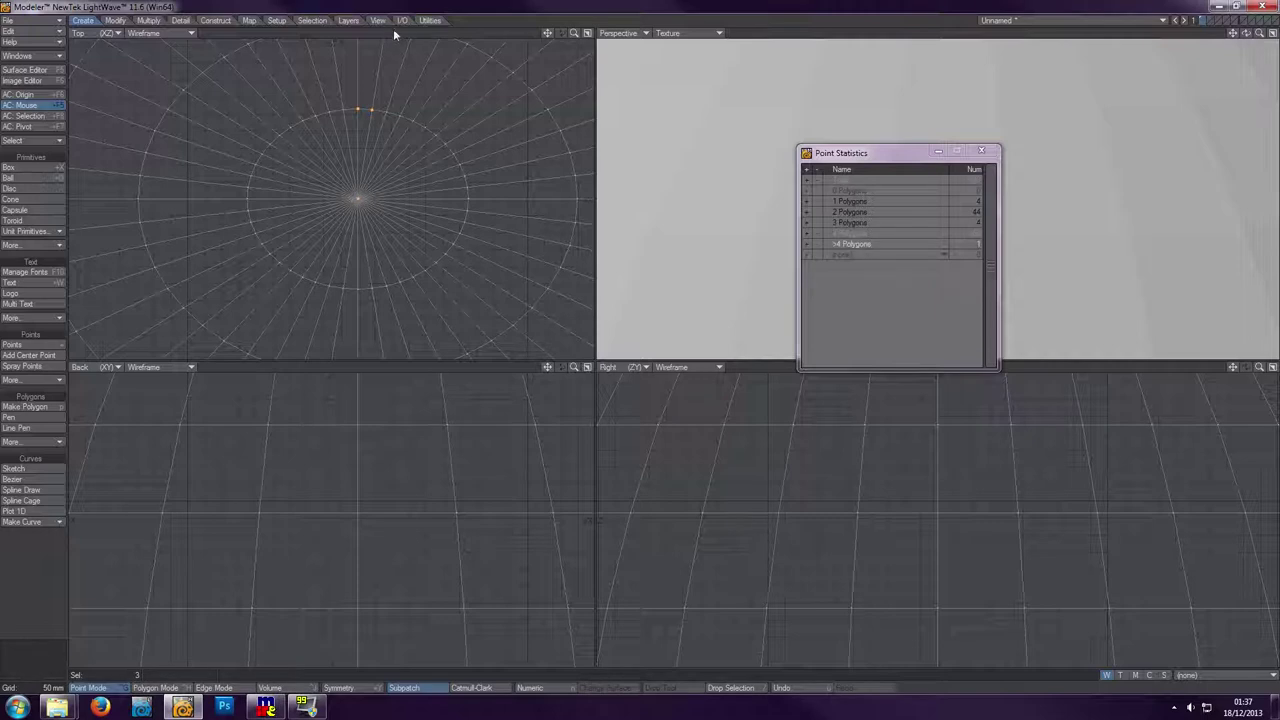
pyautogui.press('/')
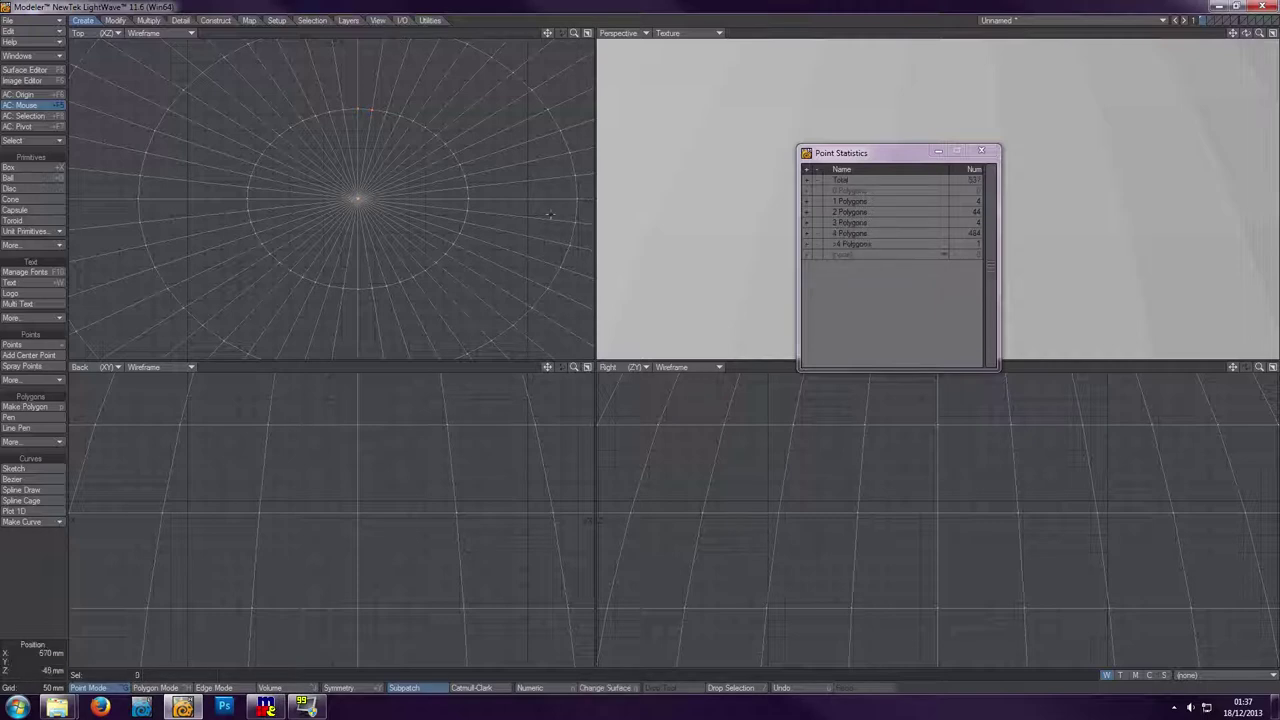
# - In polygon mode, use the statistics to select and deselect first the 3-vertex polygons and then the 4-vertex polygons
pyautogui.click(170, 688)
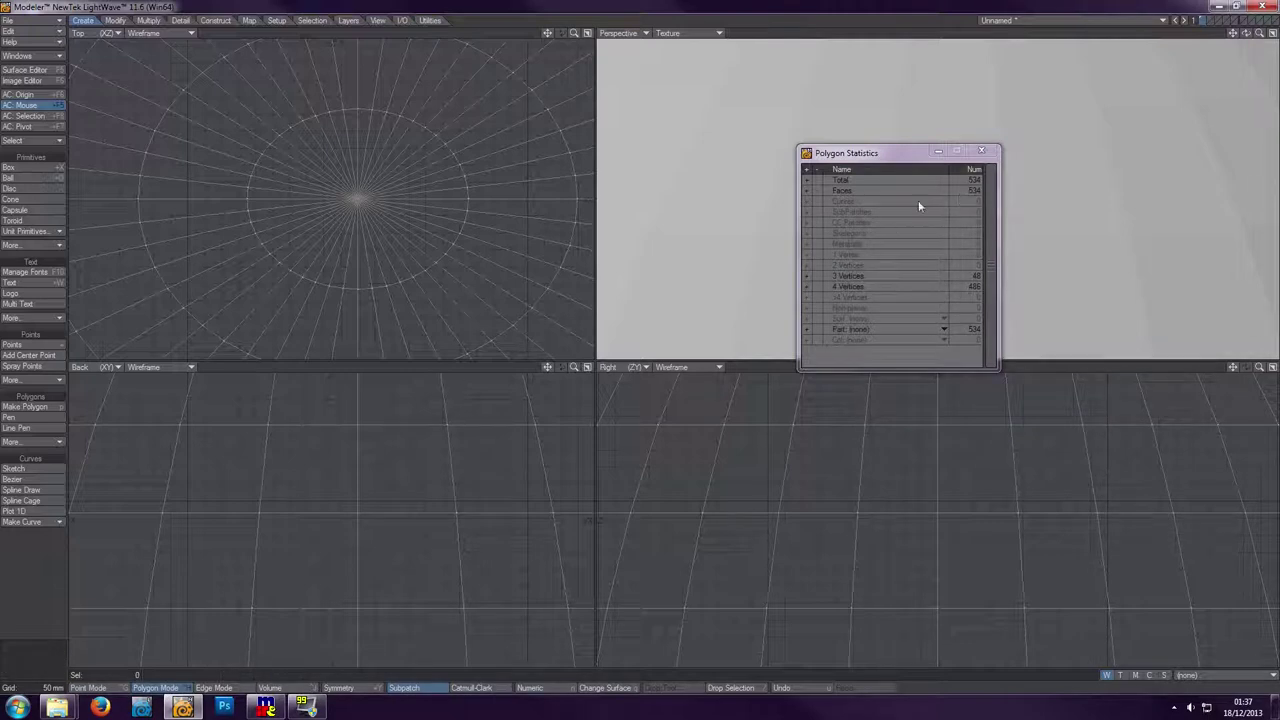
pyautogui.press('a')
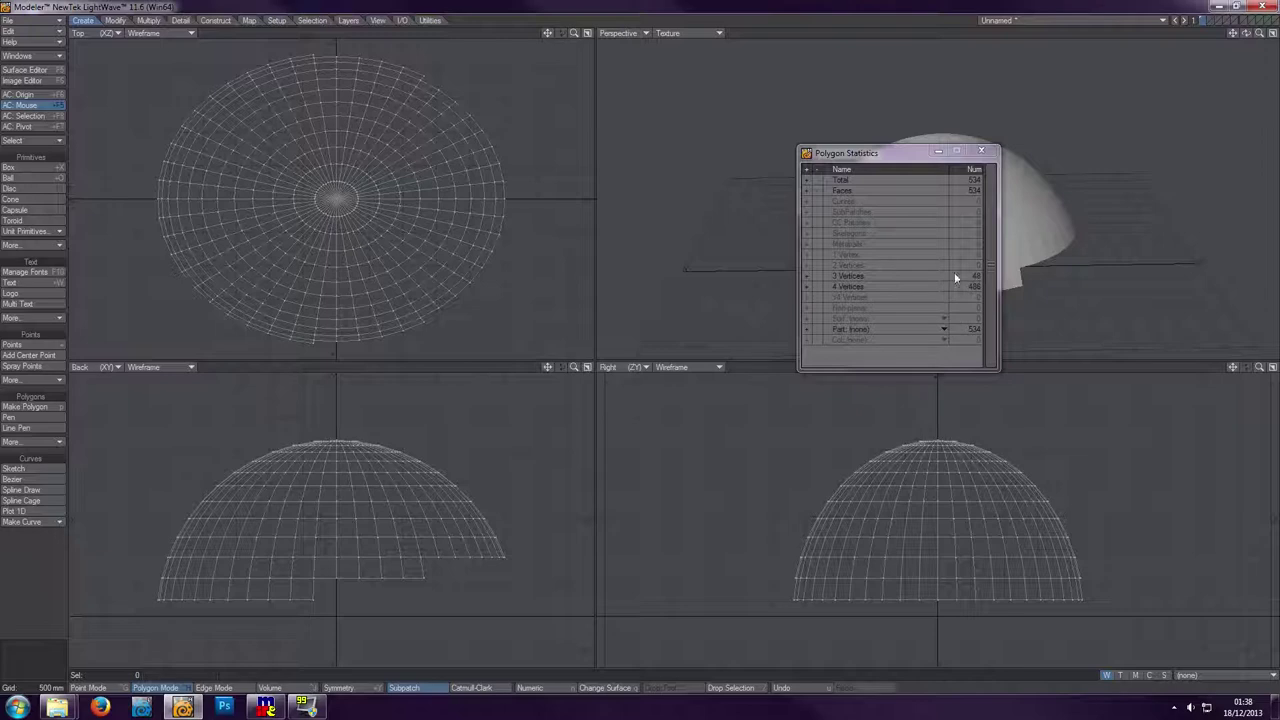
pyautogui.click(807, 275)
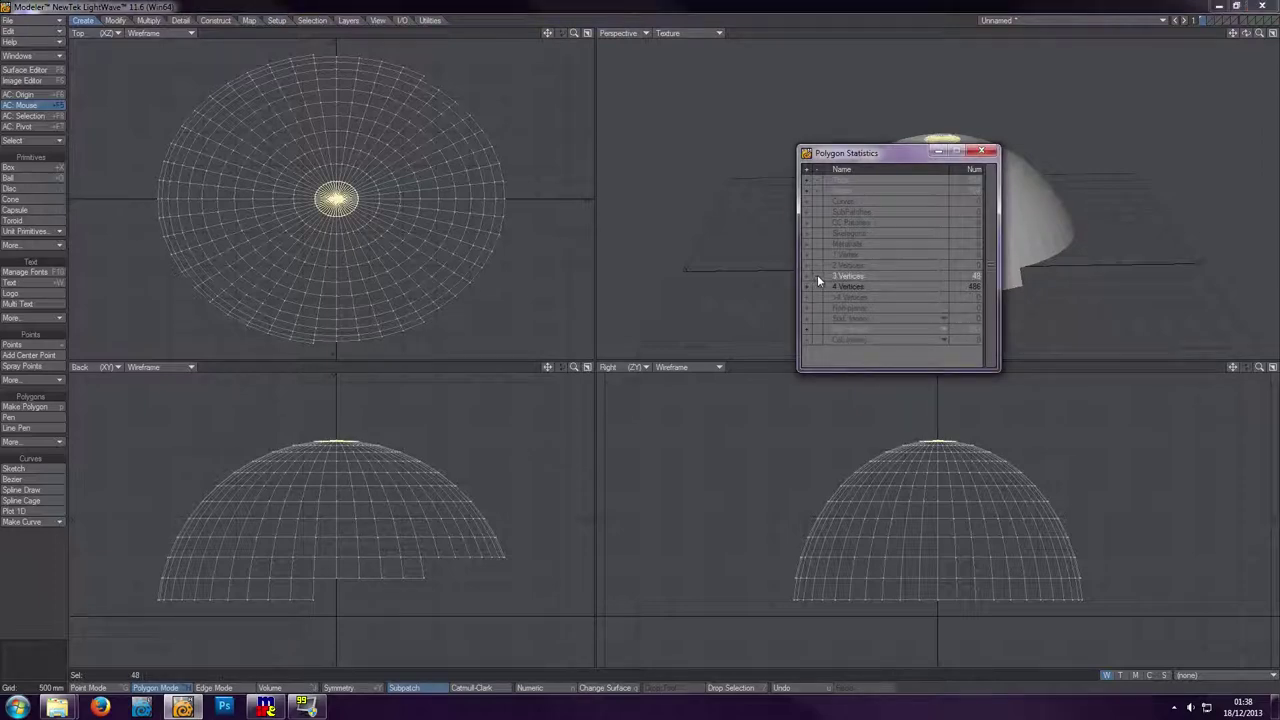
pyautogui.click(817, 275)
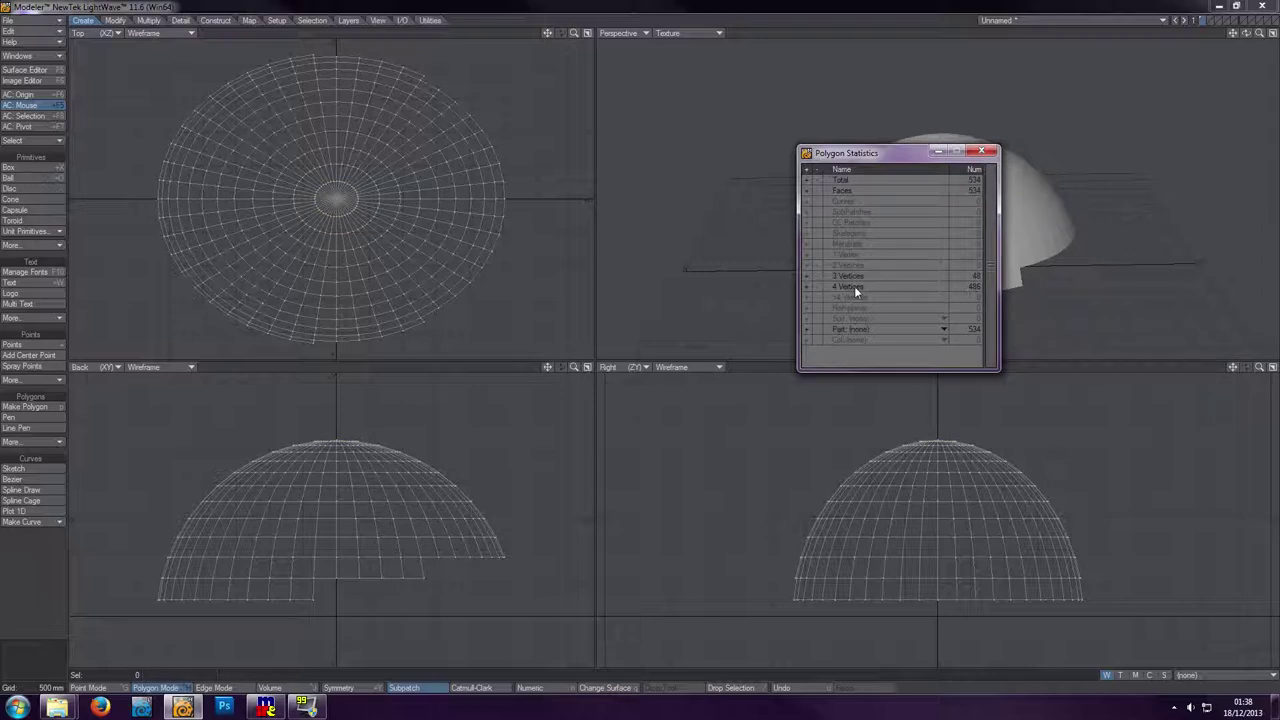
pyautogui.click(808, 287)
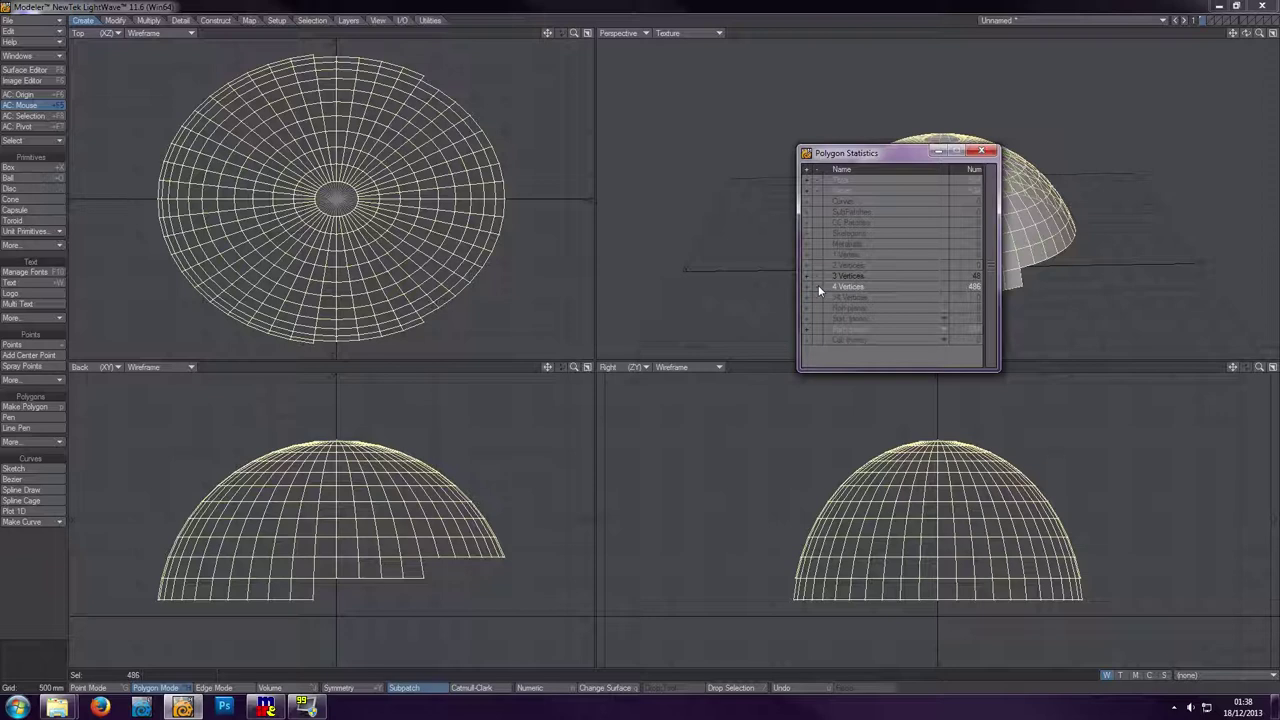
pyautogui.click(818, 286)
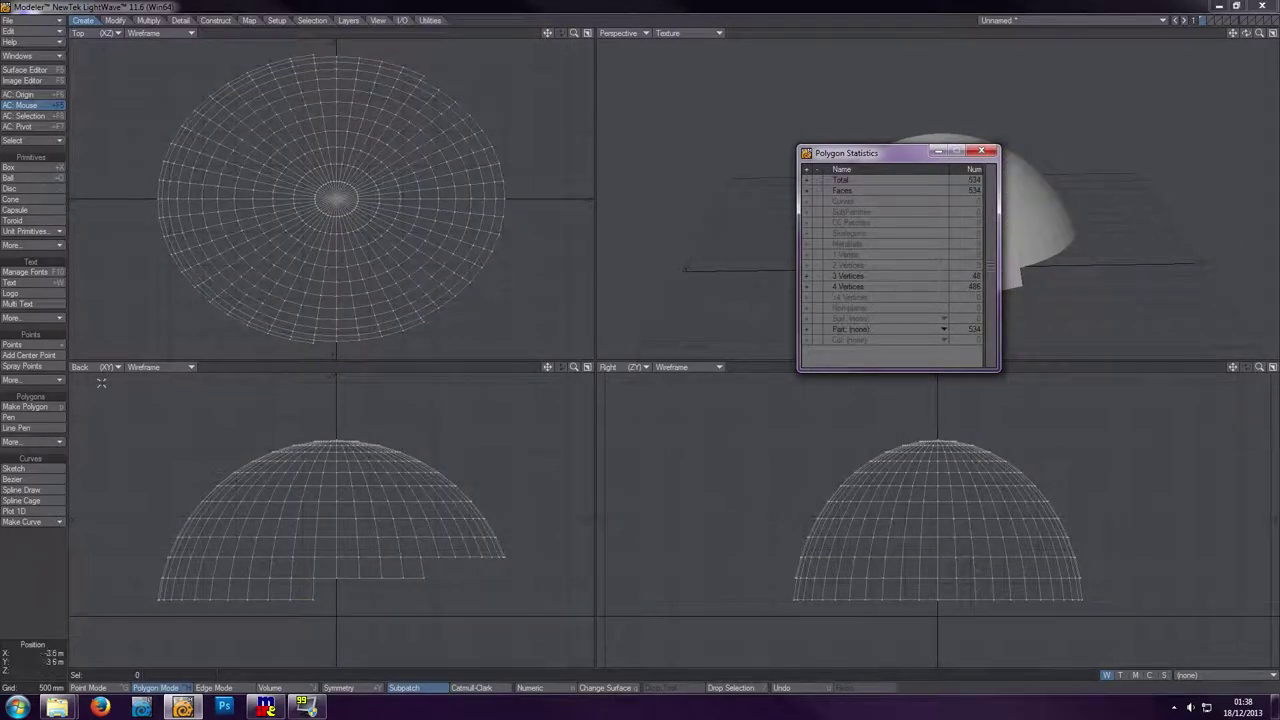
# - In edge mode, select a patch of edges near the dome's rim and remove them to merge the adjoining polygons into n-gons
pyautogui.click(229, 688)
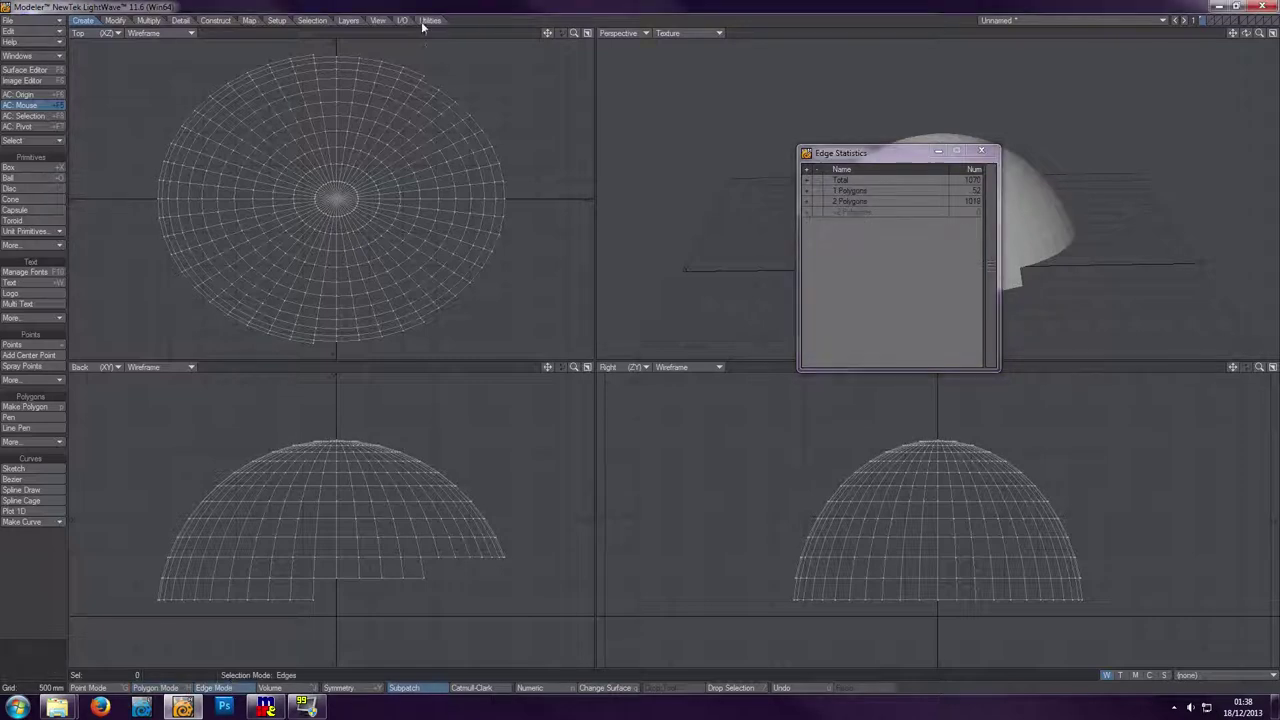
pyautogui.moveTo(418, 66)
pyautogui.mouseDown()
pyautogui.moveTo(390, 112)
pyautogui.moveTo(436, 78)
pyautogui.moveTo(406, 120)
pyautogui.mouseUp()
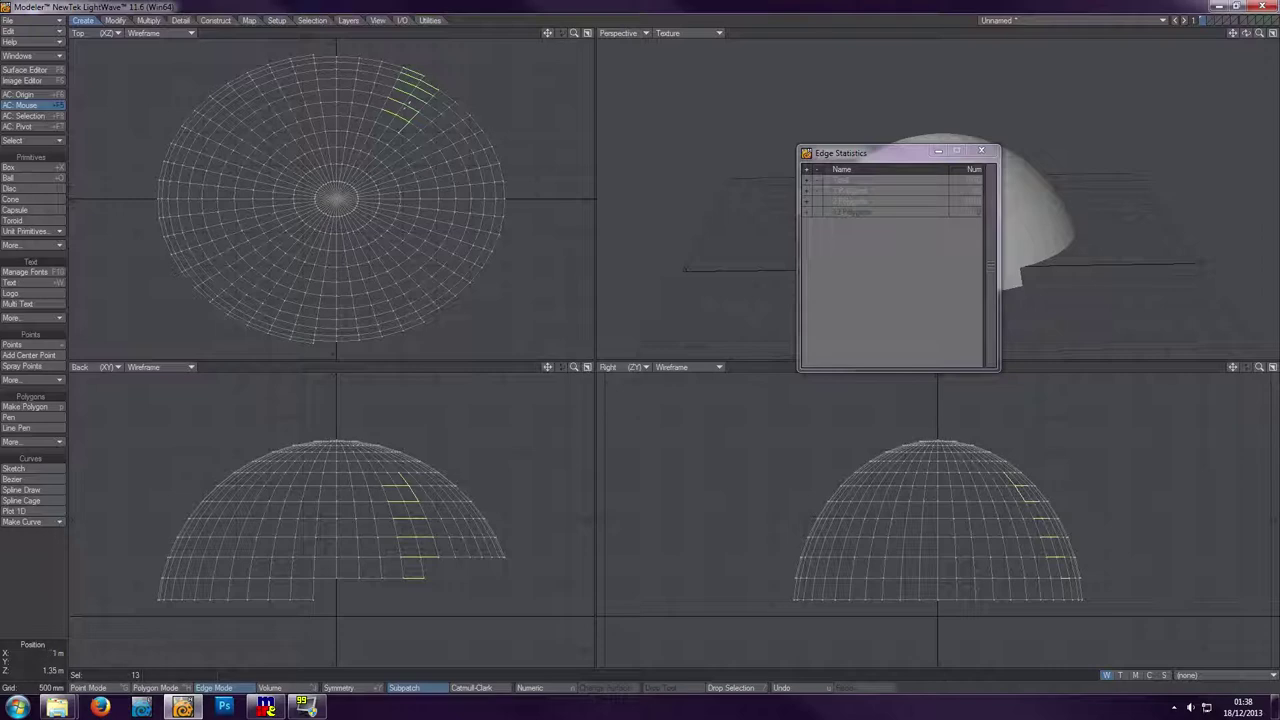
pyautogui.click(446, 62)
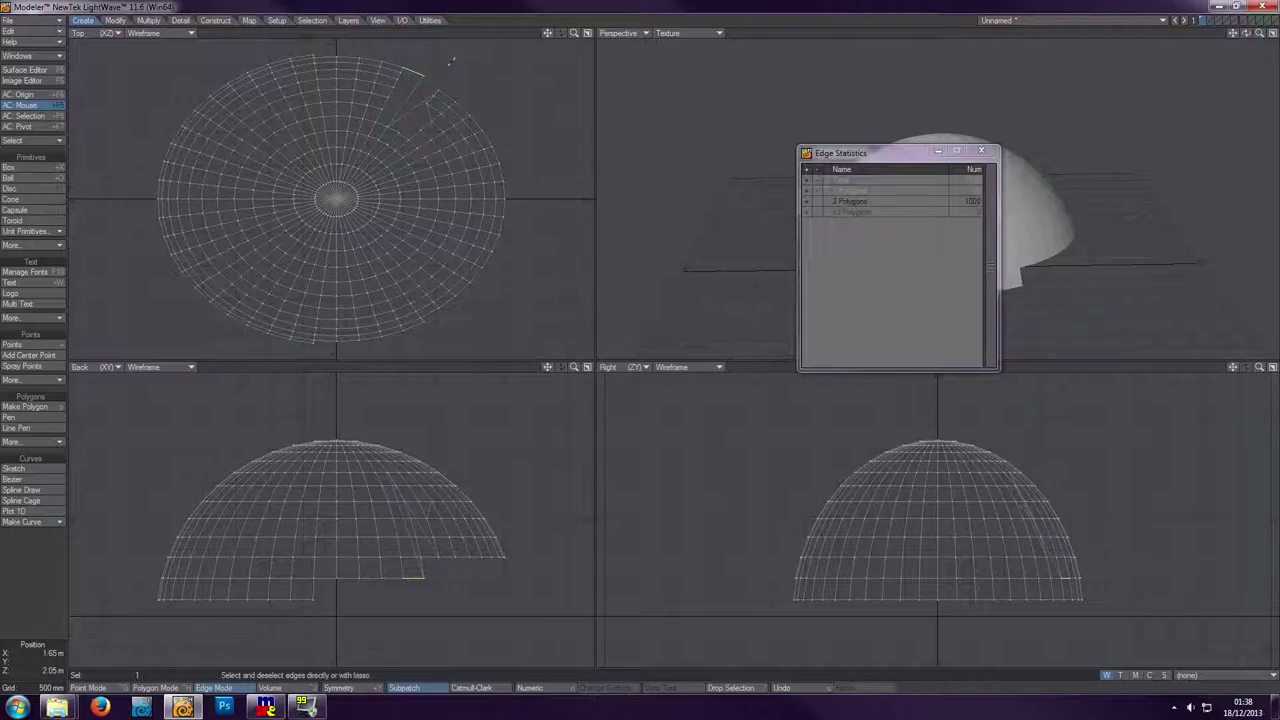
# - In polygon mode, select the irregular n-gon and move the Statistics window clear of the dome to inspect it in perspective
pyautogui.click(155, 688)
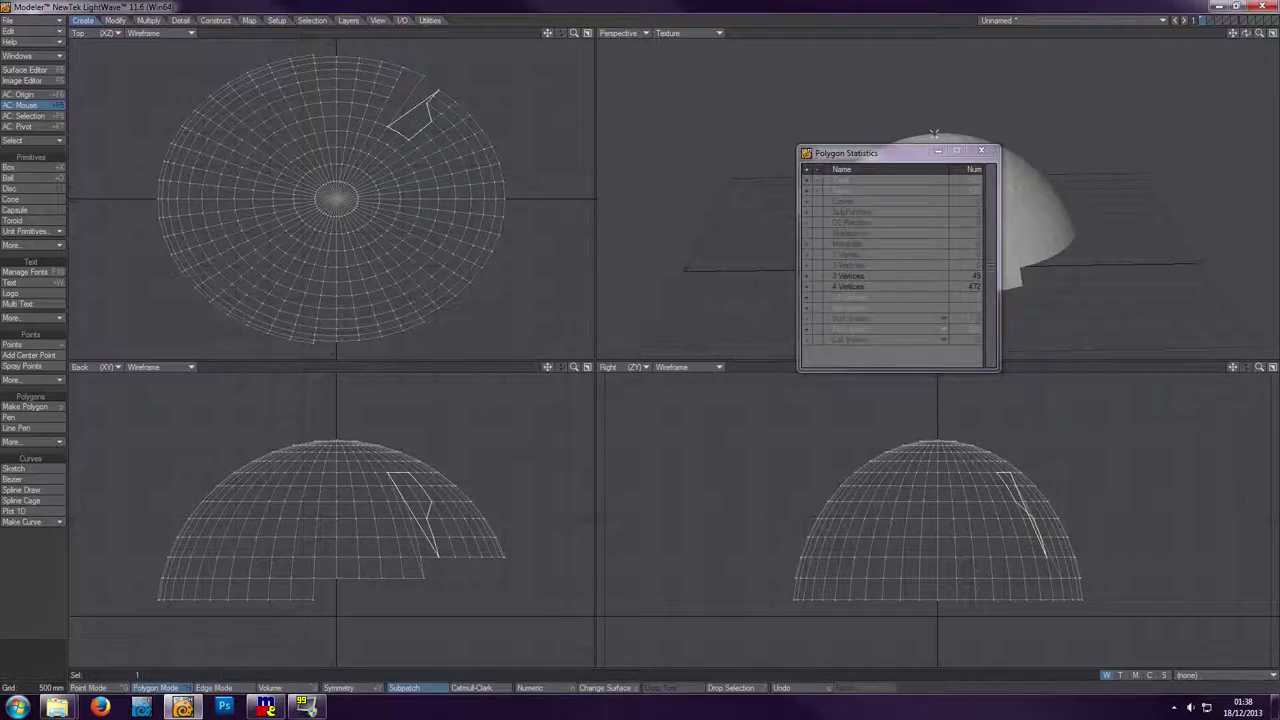
pyautogui.moveTo(913, 155); pyautogui.dragTo(728, 103)
pyautogui.moveTo(1247, 34); pyautogui.dragTo(1192, 56)
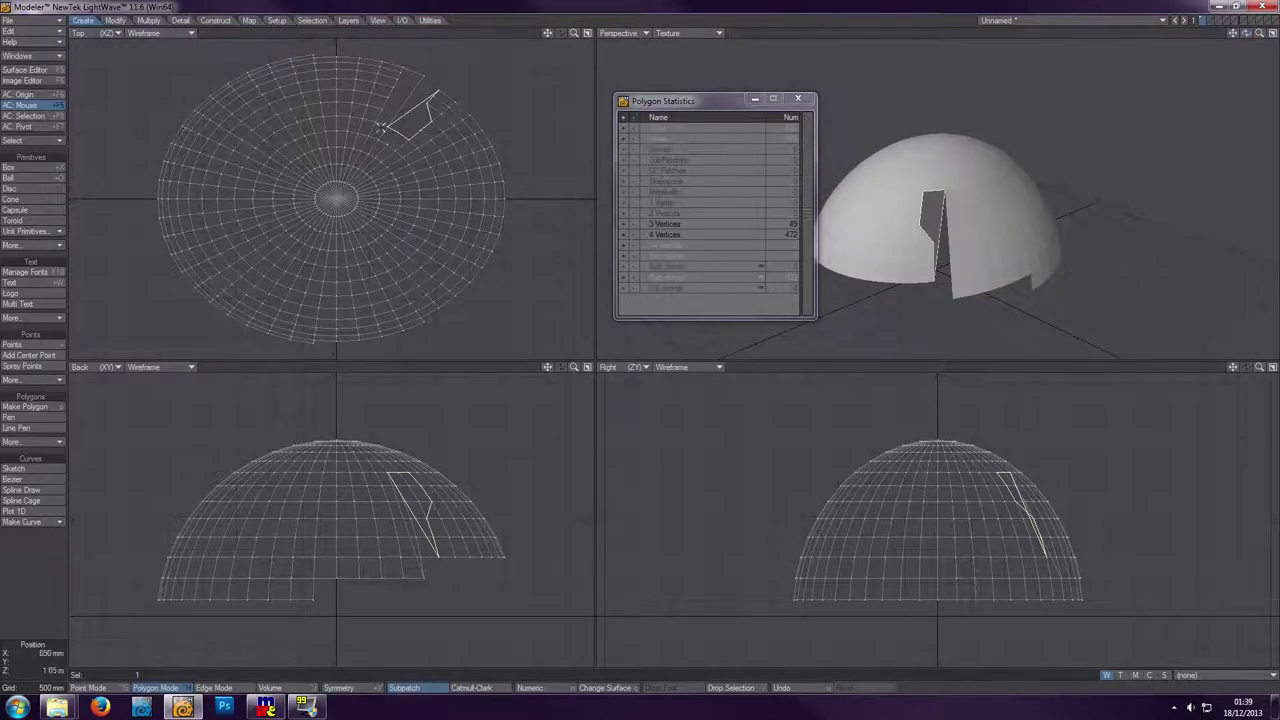
# - In point mode, select the points around the irregular n-gon's outline, and return to polygon mode
pyautogui.click(96, 688)
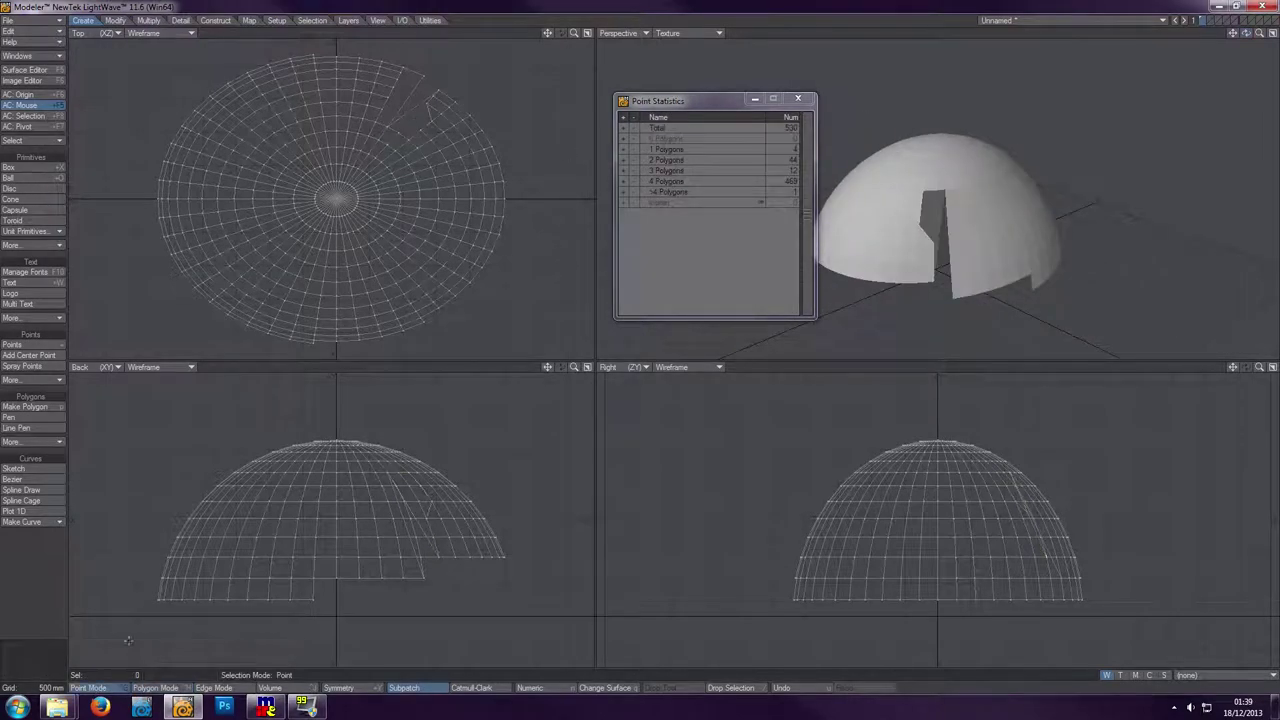
pyautogui.moveTo(380, 125)
pyautogui.mouseDown()
pyautogui.moveTo(421, 129)
pyautogui.moveTo(436, 91)
pyautogui.mouseUp()
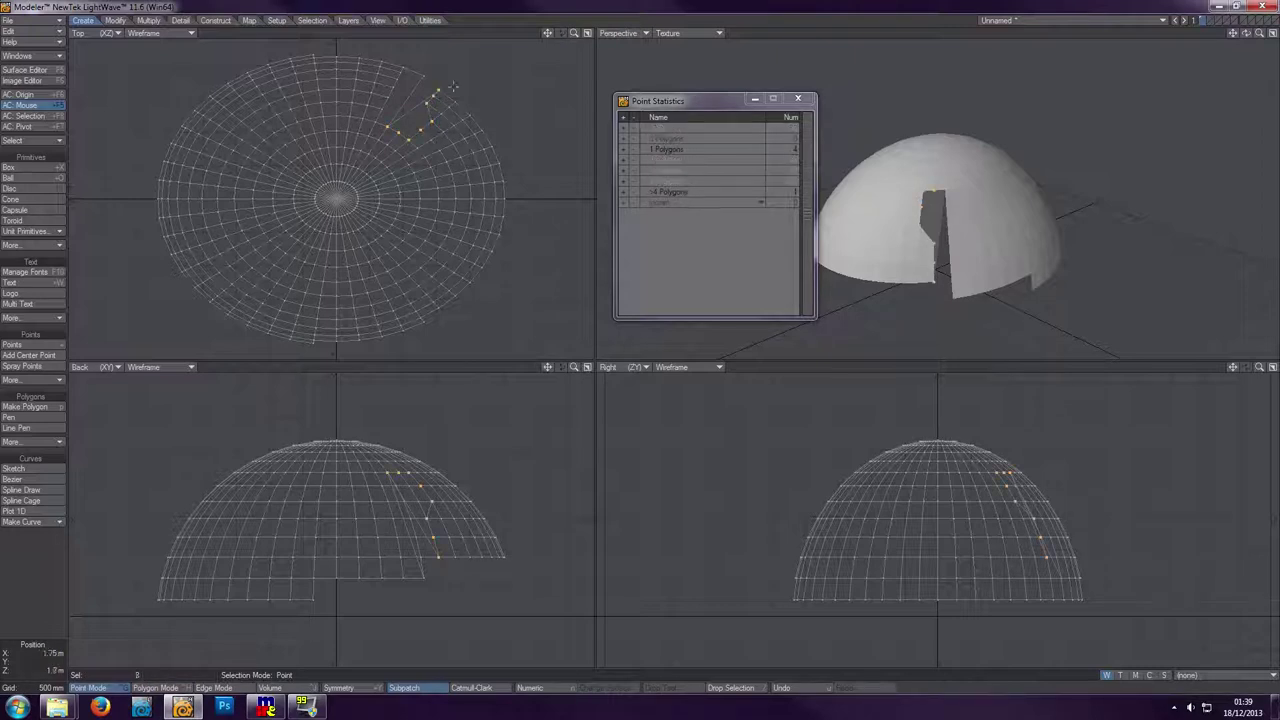
pyautogui.click(155, 688)
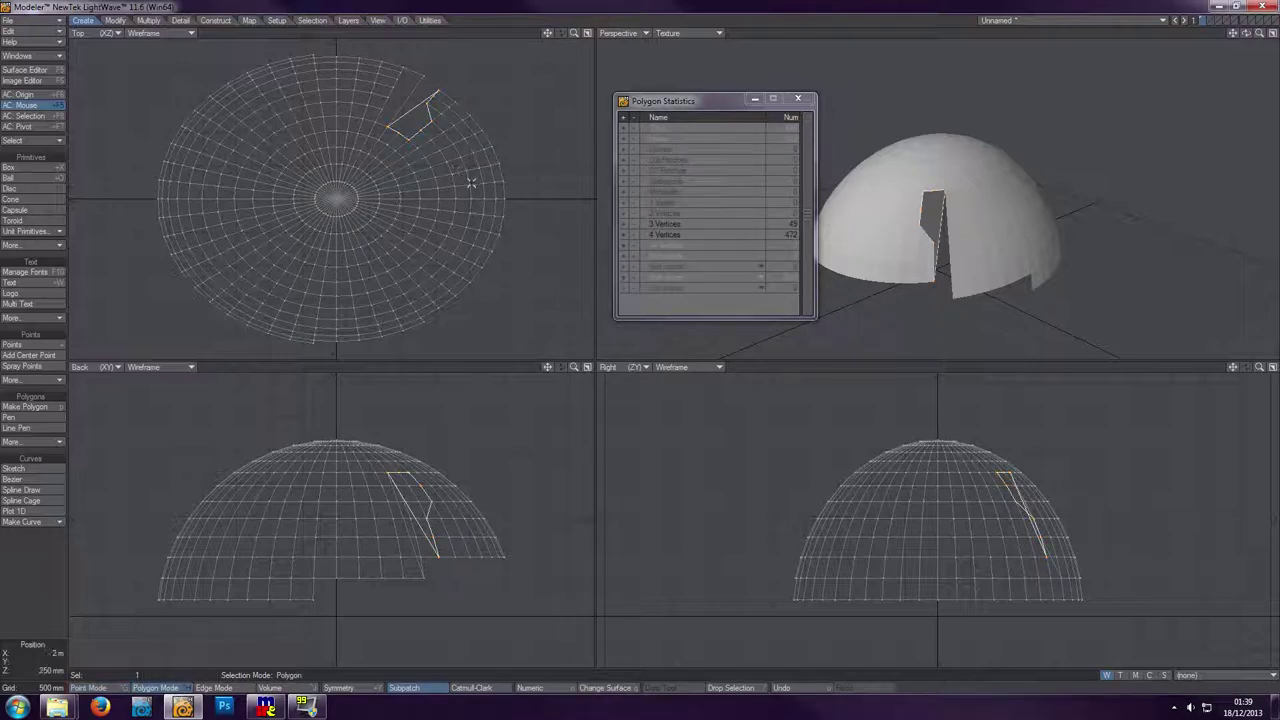
# - Deselect the irregular n-gon, select the long narrow n-gon beside it, and clear that selection
pyautogui.click(40, 601)
pyautogui.click(424, 88)
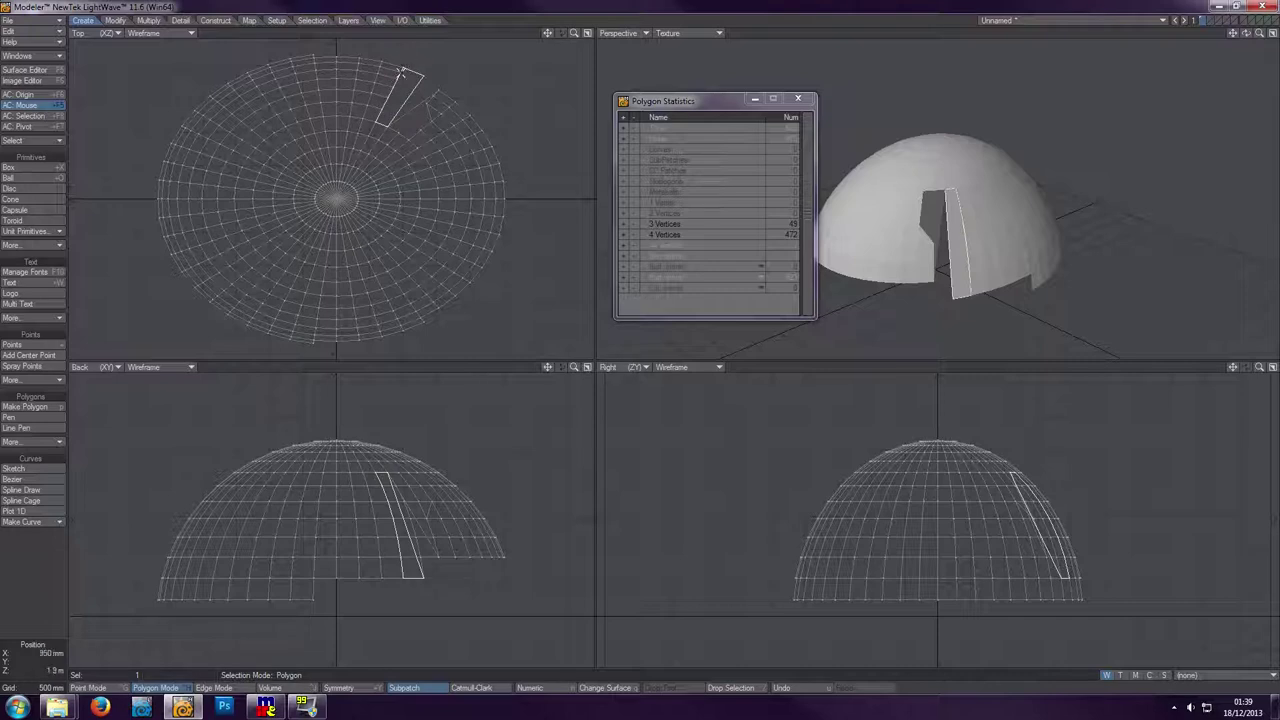
pyautogui.click(36, 583)
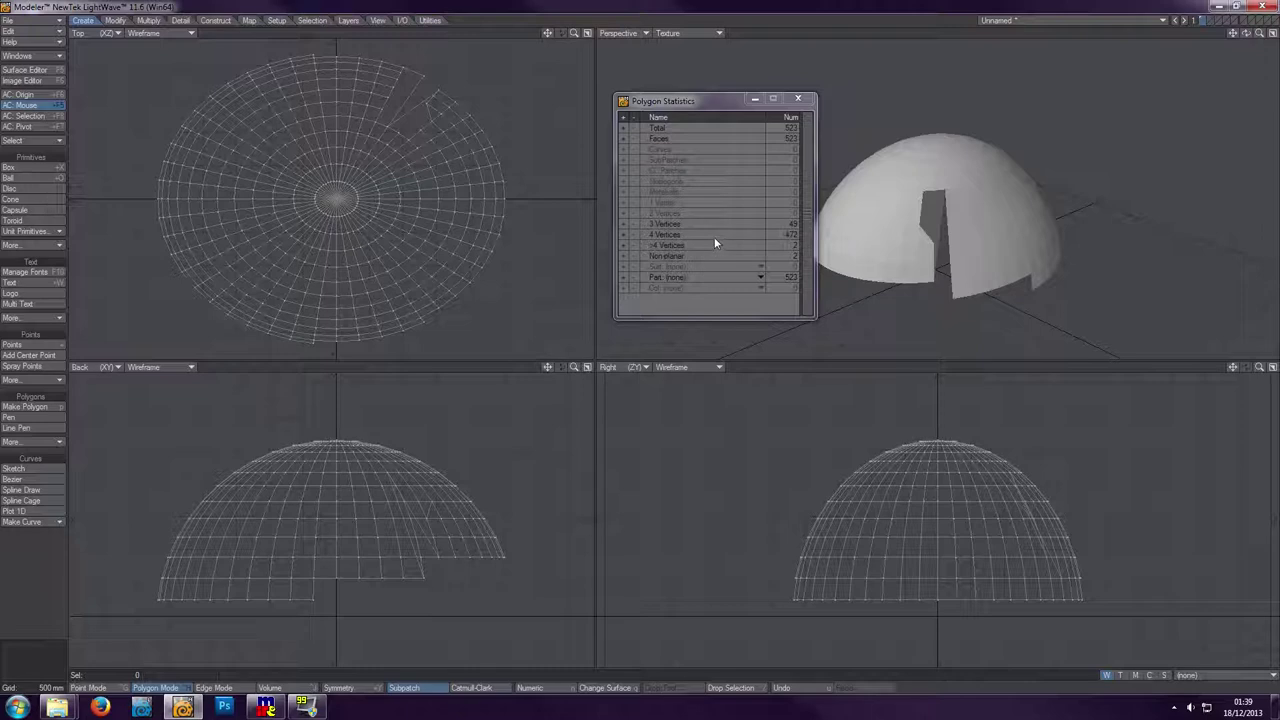
# - Select all polygons with more than four vertices through the statistics and delete them, undoing and repeating the deletion once
pyautogui.click(624, 246)
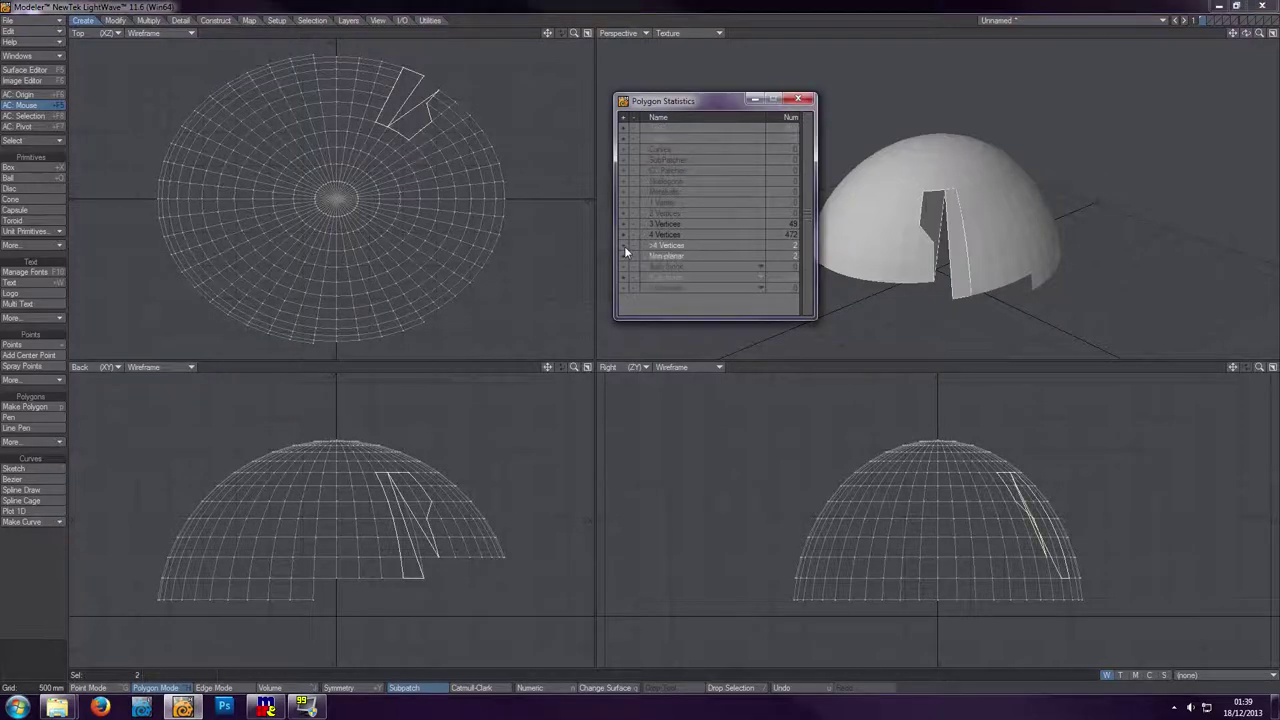
pyautogui.press('Delete')
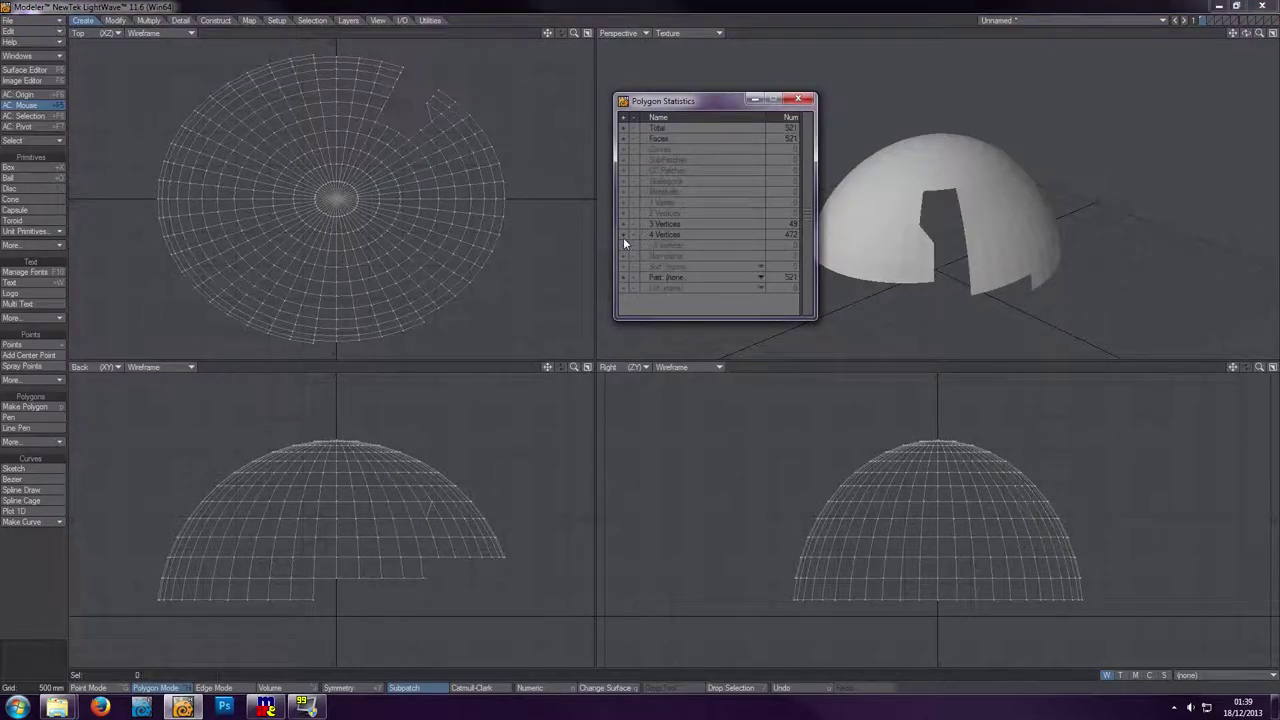
pyautogui.press('u')
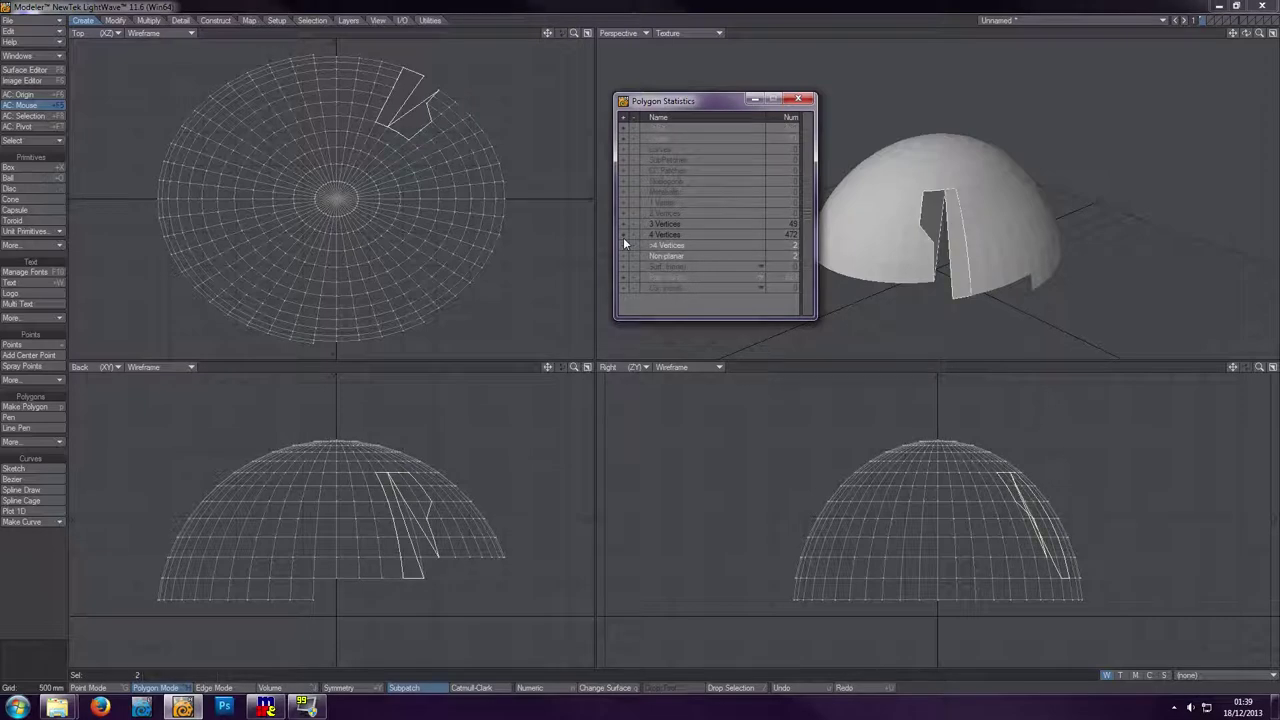
pyautogui.press('Delete')
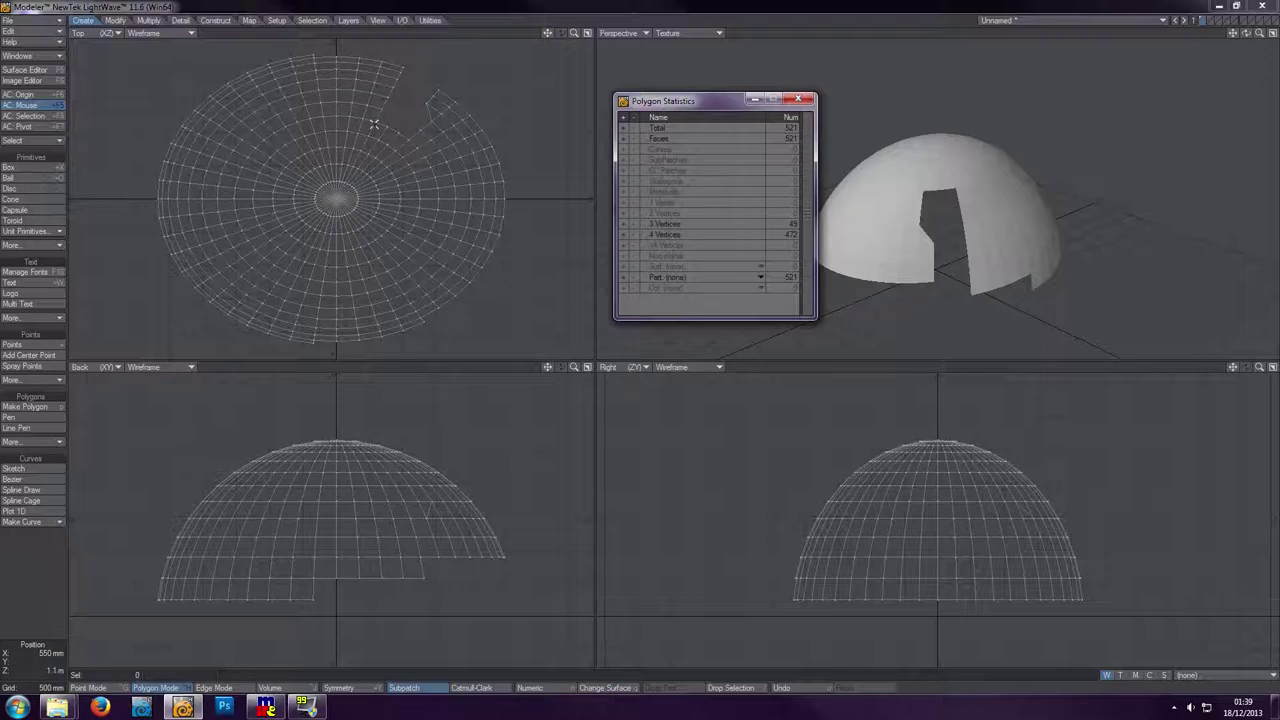
# - Lasso-select the dome's polygons on one side of the opening and invert the selection
pyautogui.moveTo(396, 102)
pyautogui.mouseDown(button='right')
pyautogui.moveTo(272, 268)
pyautogui.moveTo(146, 278)
pyautogui.moveTo(178, 101)
pyautogui.moveTo(288, 54)
pyautogui.moveTo(429, 40)
pyautogui.moveTo(401, 96)
pyautogui.mouseUp(button='right')
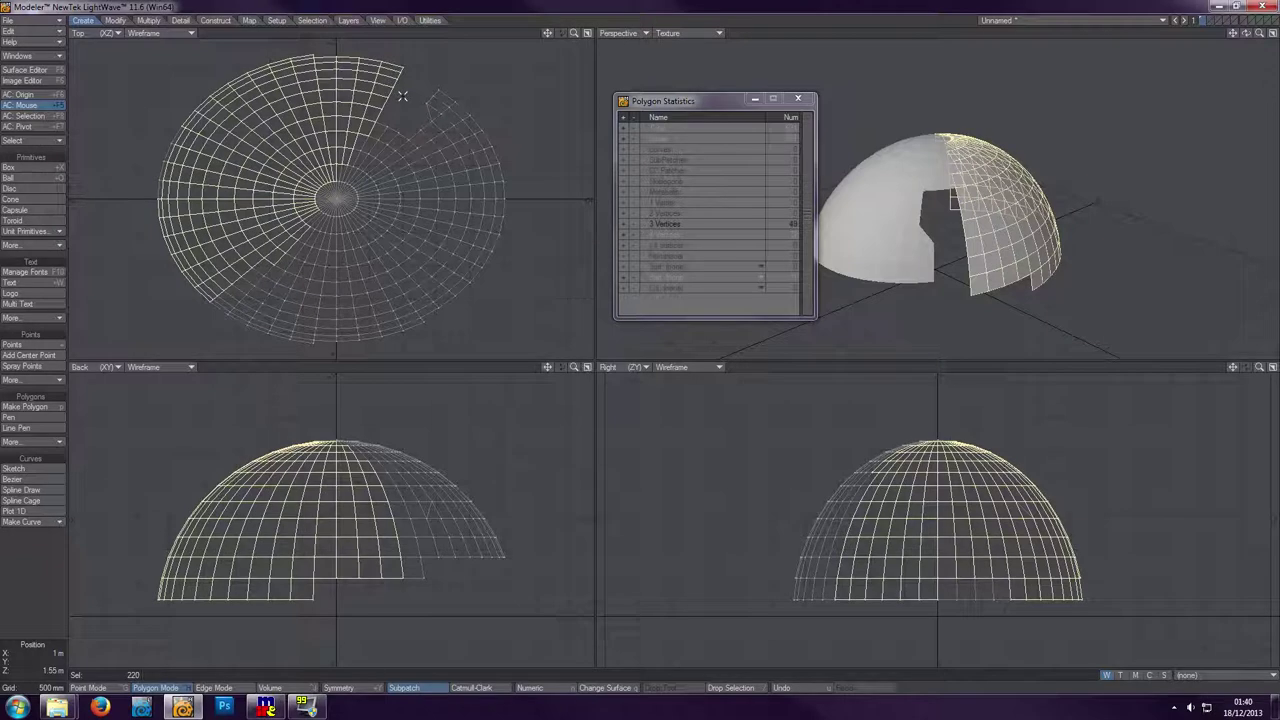
pyautogui.write('q2')
pyautogui.press('Return')
pyautogui.press('"')
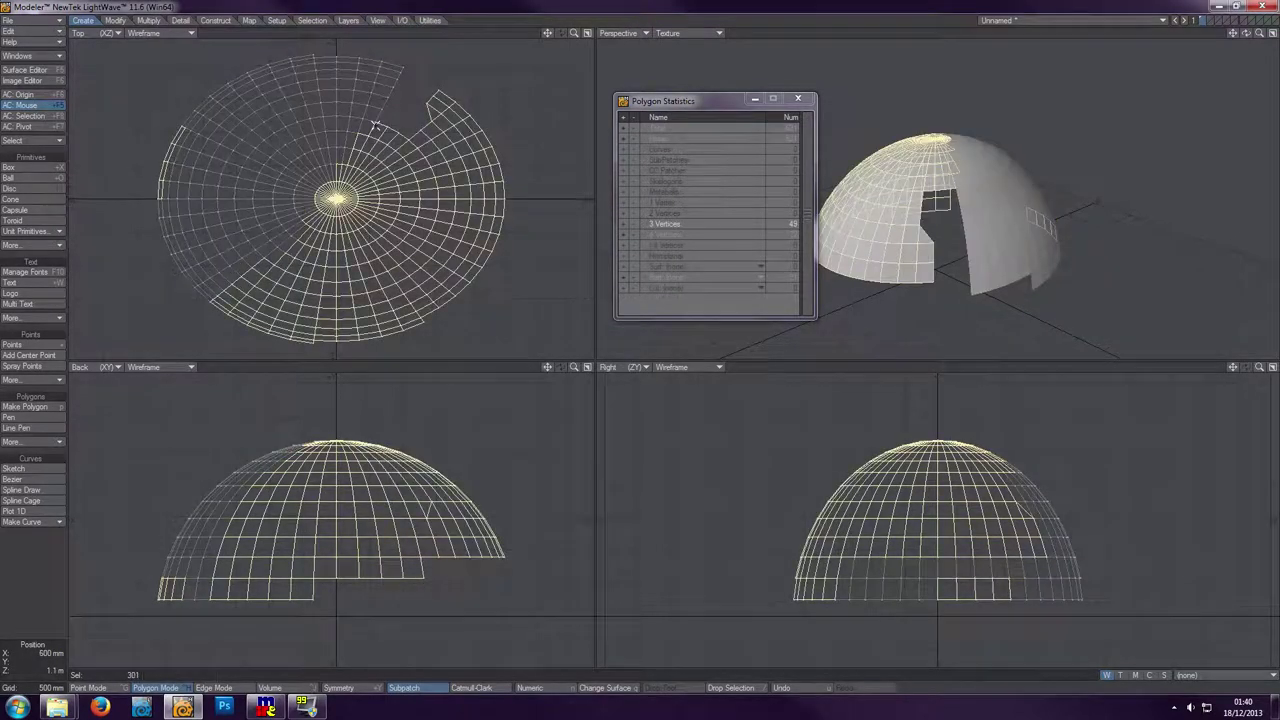
# - Assign the inverted selection a surface named 2, and clear the selection
pyautogui.press('q')
pyautogui.press('Return')
pyautogui.click(20, 595)
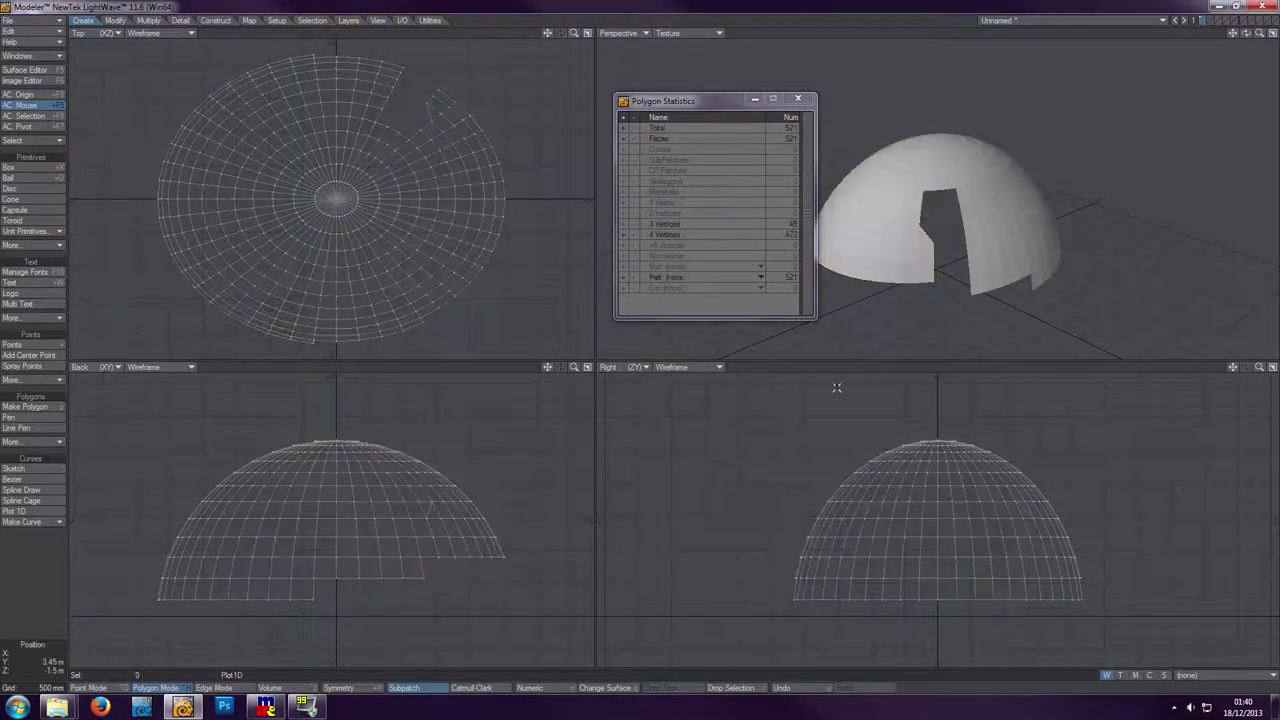
# - Switch the surface entry in the polygon statistics between surfaces 2 and 1, and select all polygons of surface 1
pyautogui.click(684, 268)
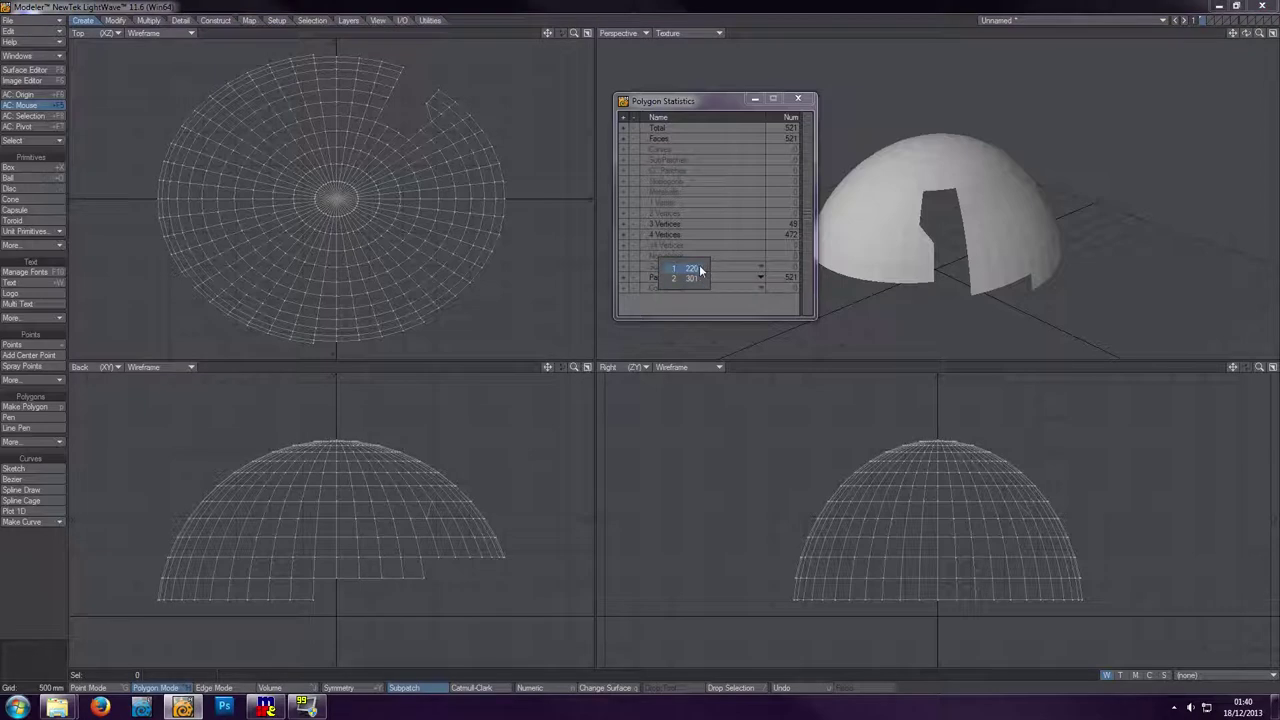
pyautogui.click(700, 270)
pyautogui.click(692, 264)
pyautogui.click(701, 276)
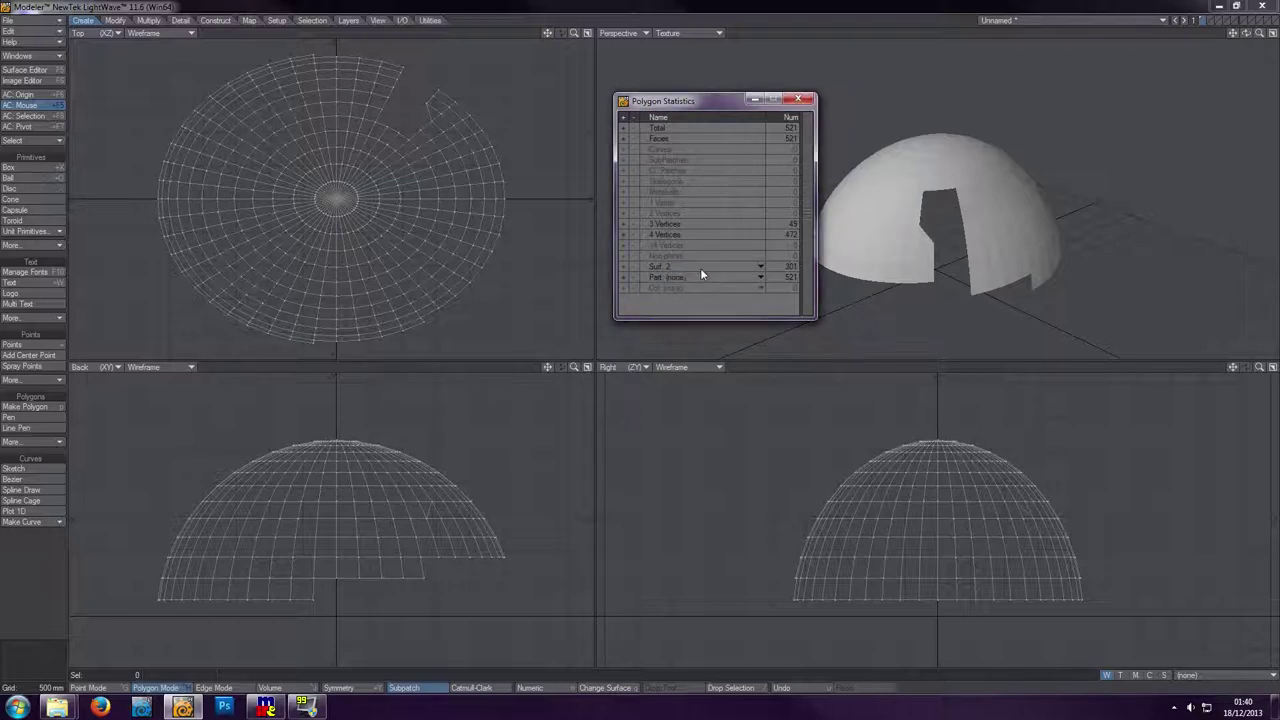
pyautogui.click(700, 266)
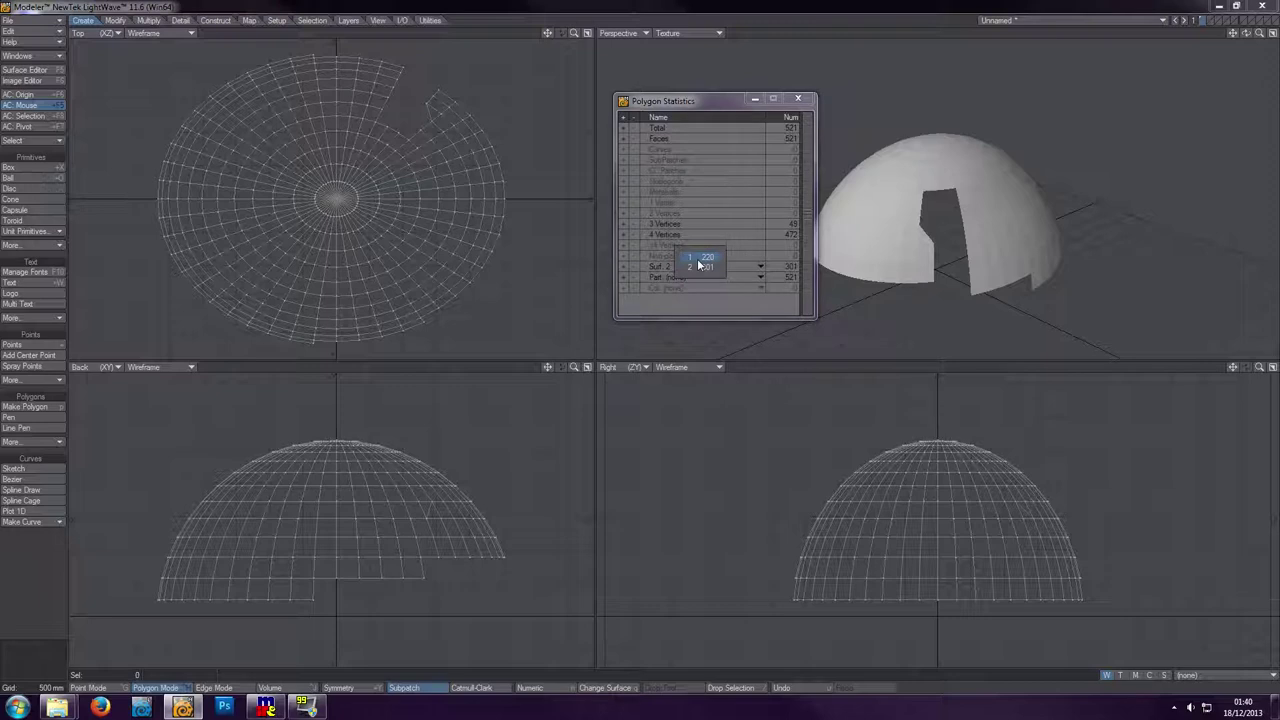
pyautogui.click(700, 258)
pyautogui.click(623, 266)
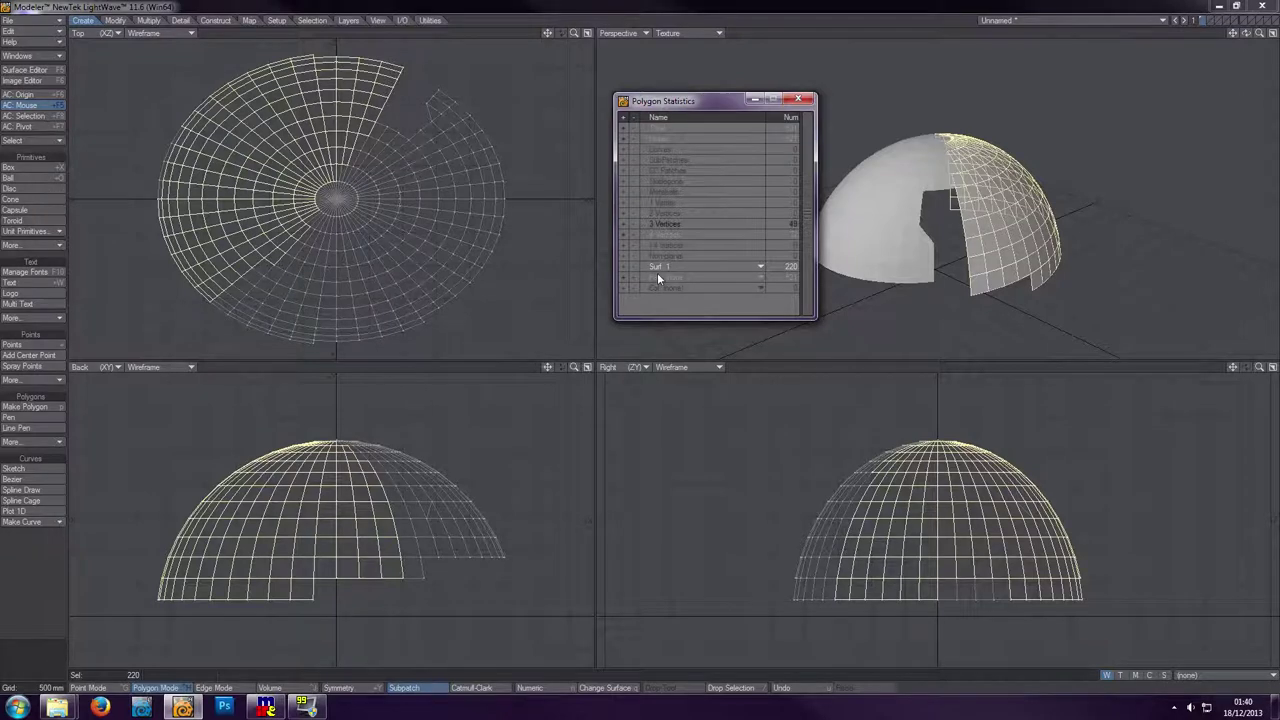
# - Cut the surface 1 polygons, paste them into an empty layer, and show the first layer in the background
pyautogui.press('Delete')
pyautogui.click(1226, 21)
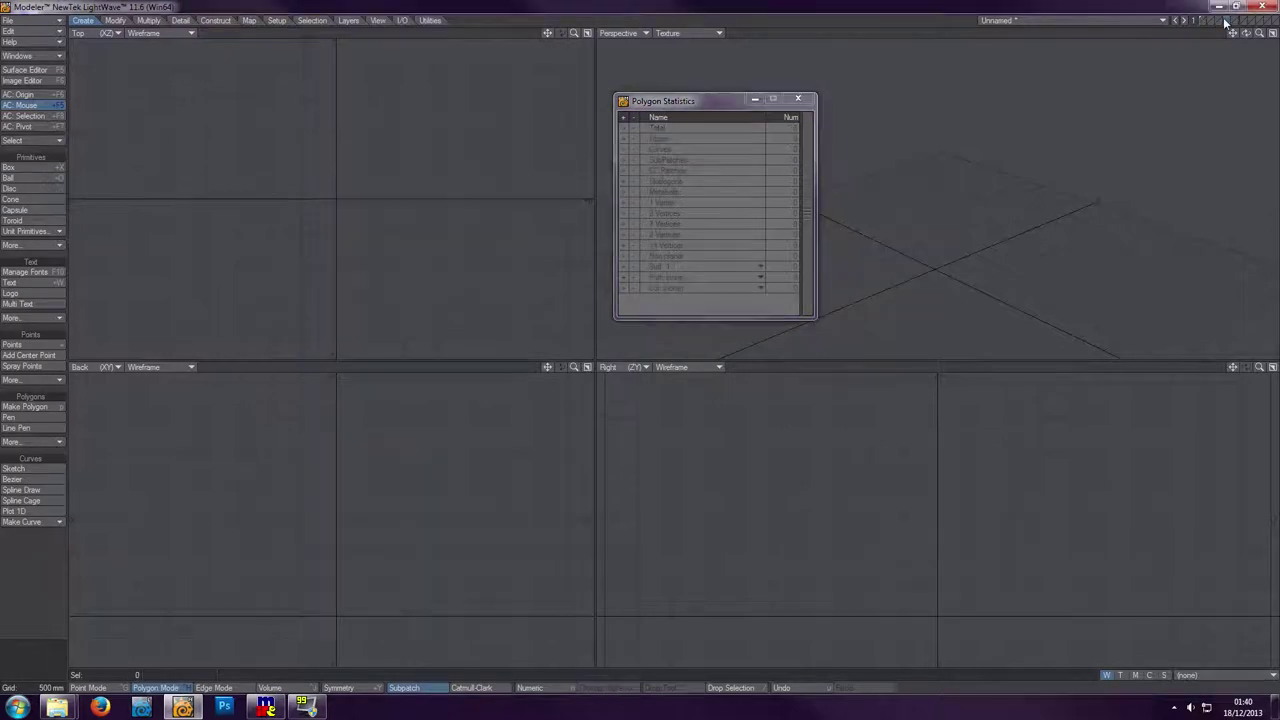
pyautogui.hotkey('ctrl', 'v')
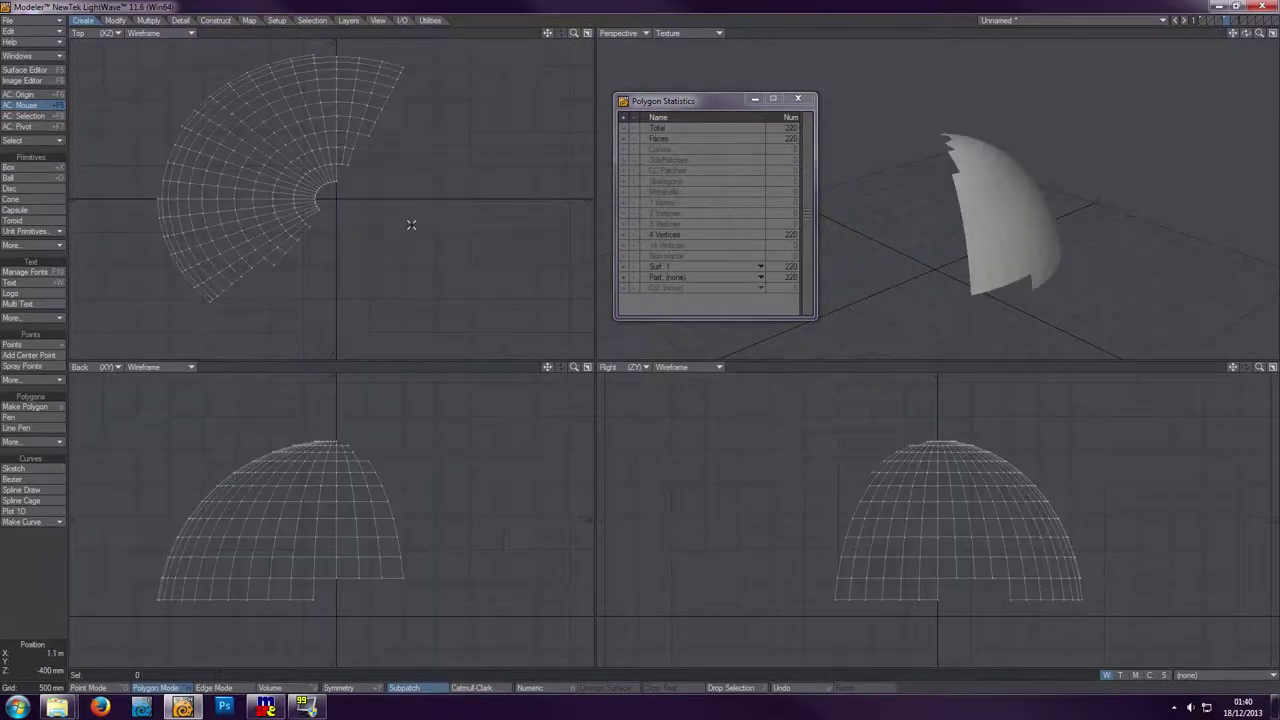
pyautogui.click(1205, 27)
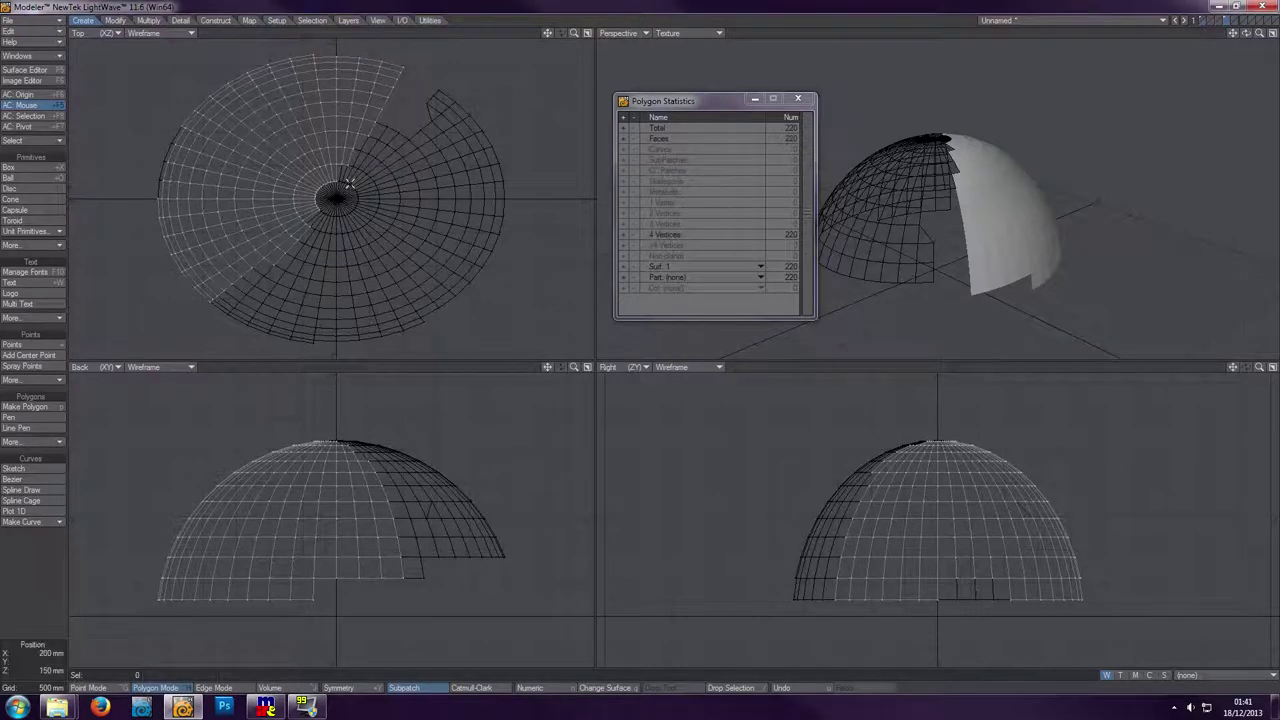
# - Select a curved patch of polygons on the upper part of the dome section, move it up and outward, and deselect it
pyautogui.moveTo(300, 128); pyautogui.dragTo(240, 166)
pyautogui.press('t')
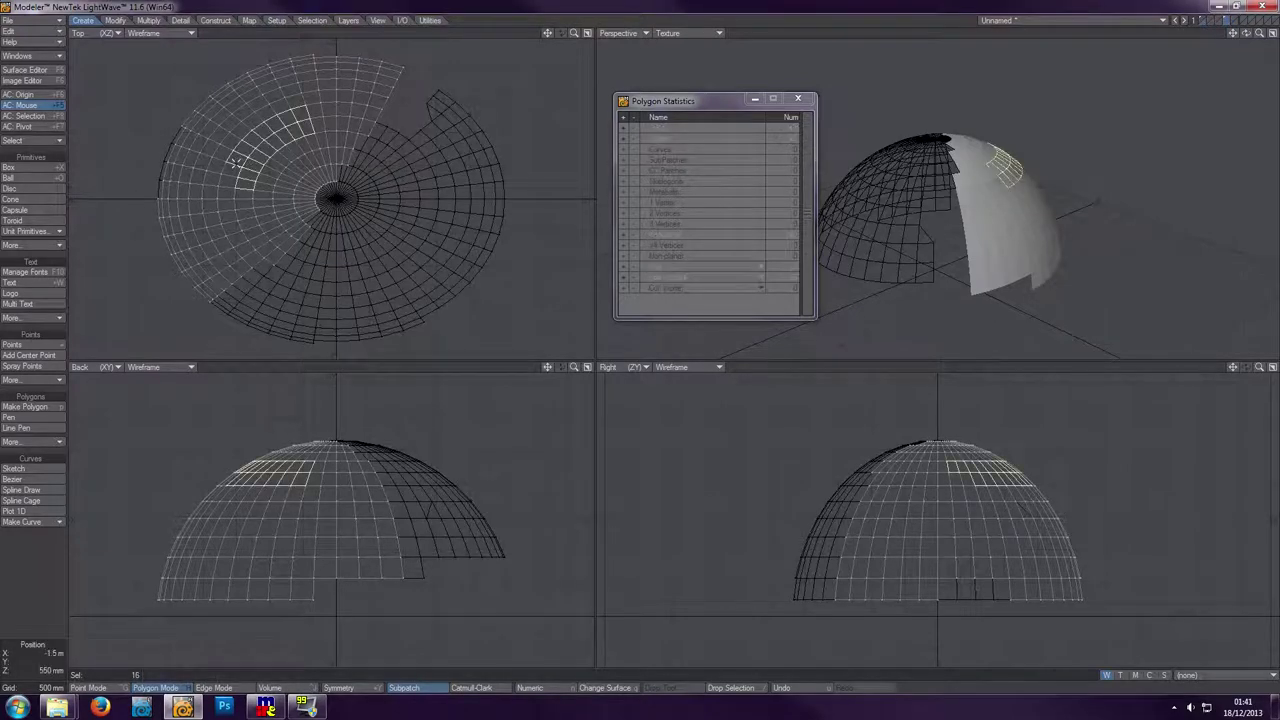
pyautogui.moveTo(282, 428); pyautogui.dragTo(250, 386)
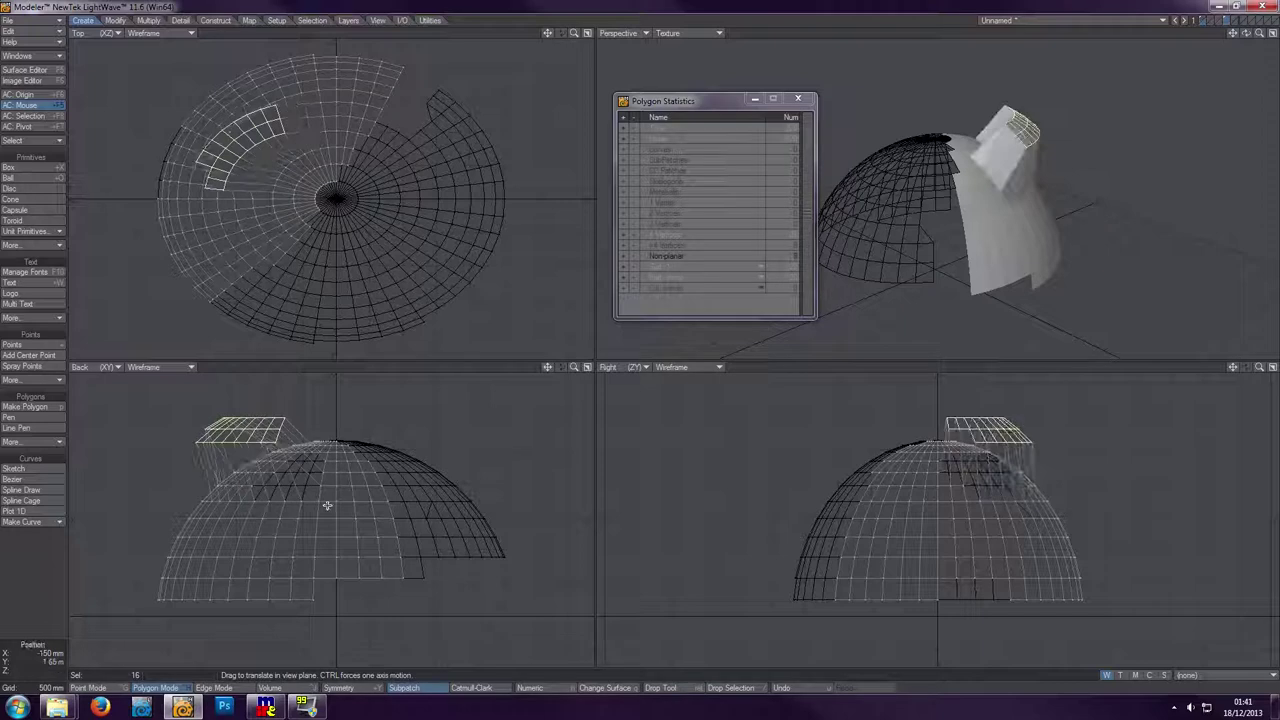
pyautogui.press('/')
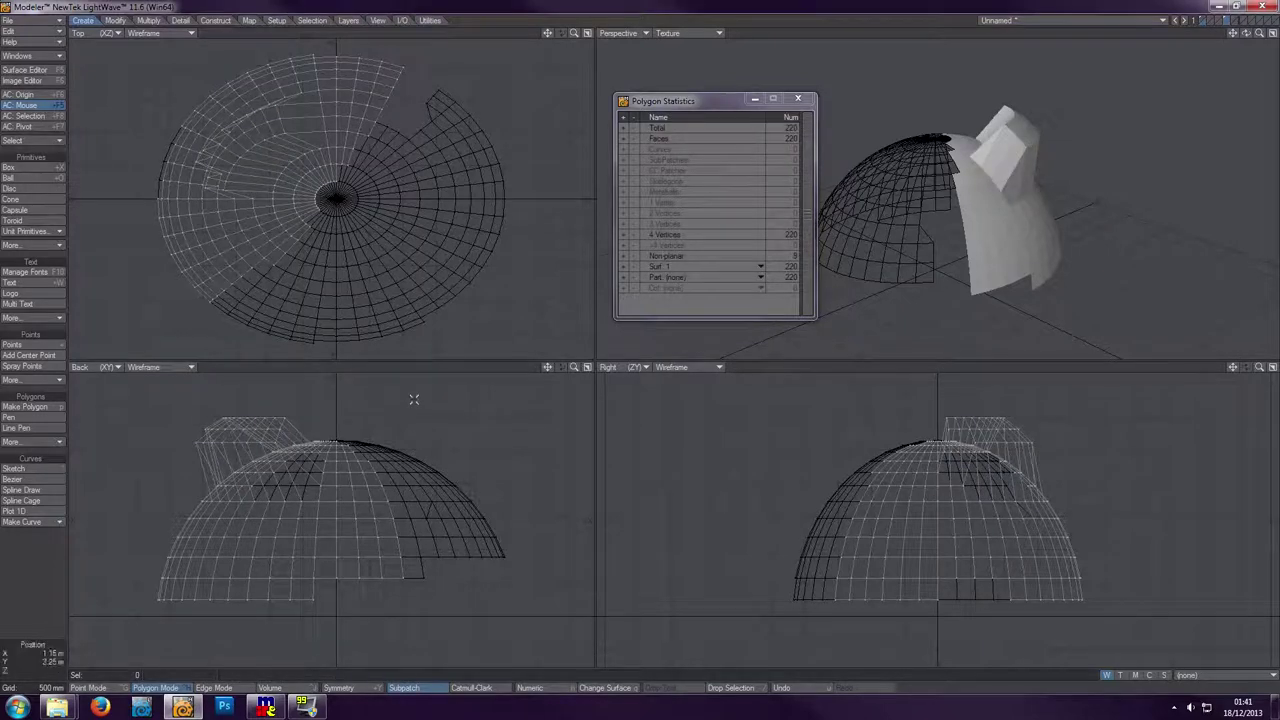
# - Return the edited dome section to the first layer and merge the points with automatic range
pyautogui.press('u')
pyautogui.click(1213, 21)
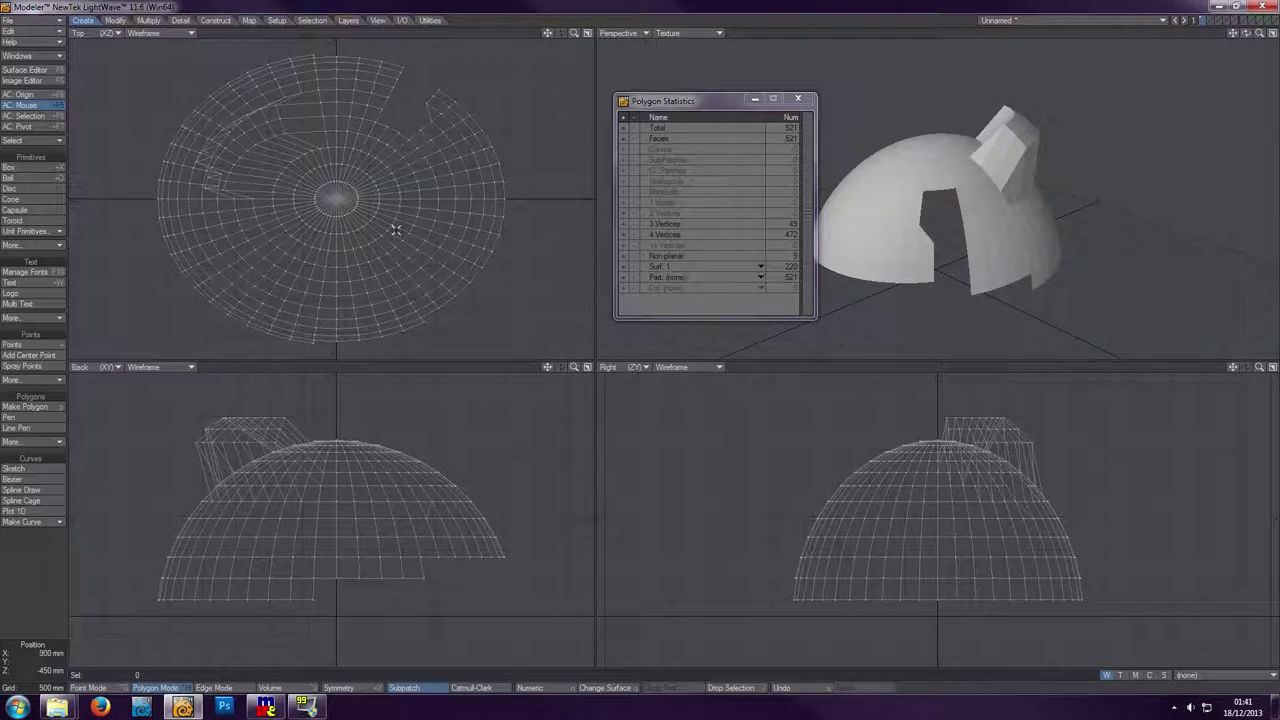
pyautogui.press('m')
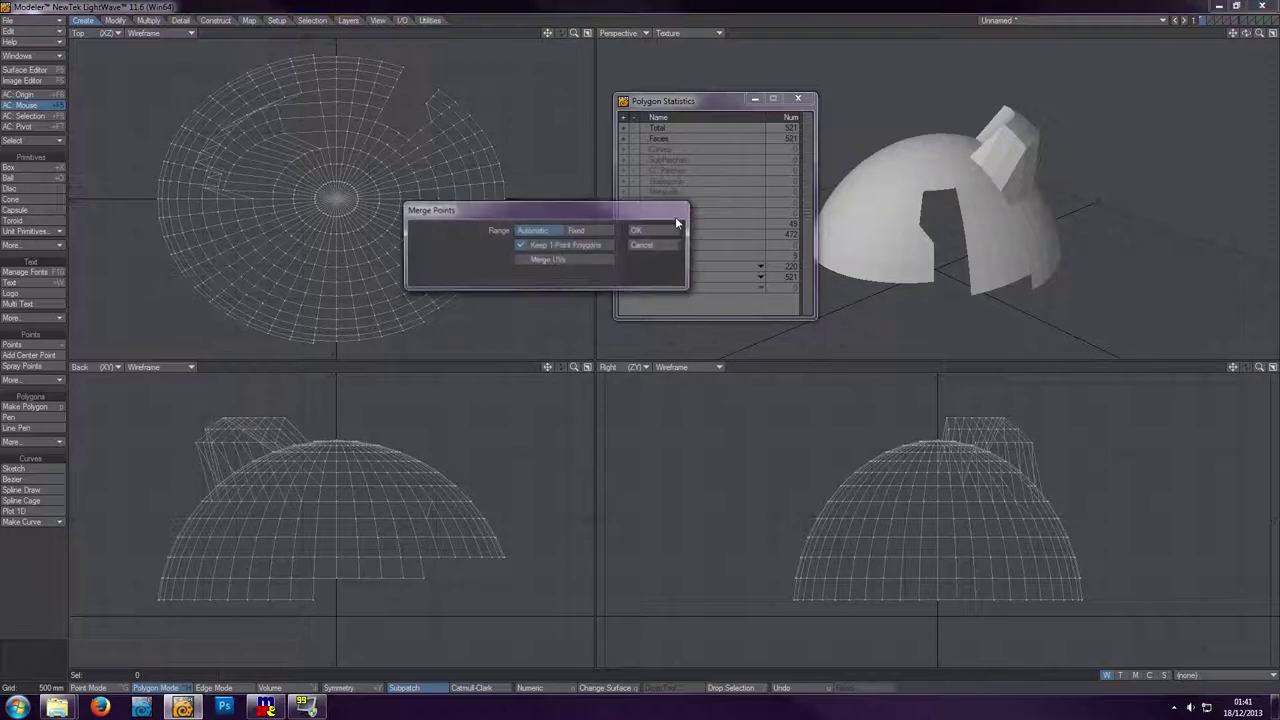
pyautogui.click(640, 231)
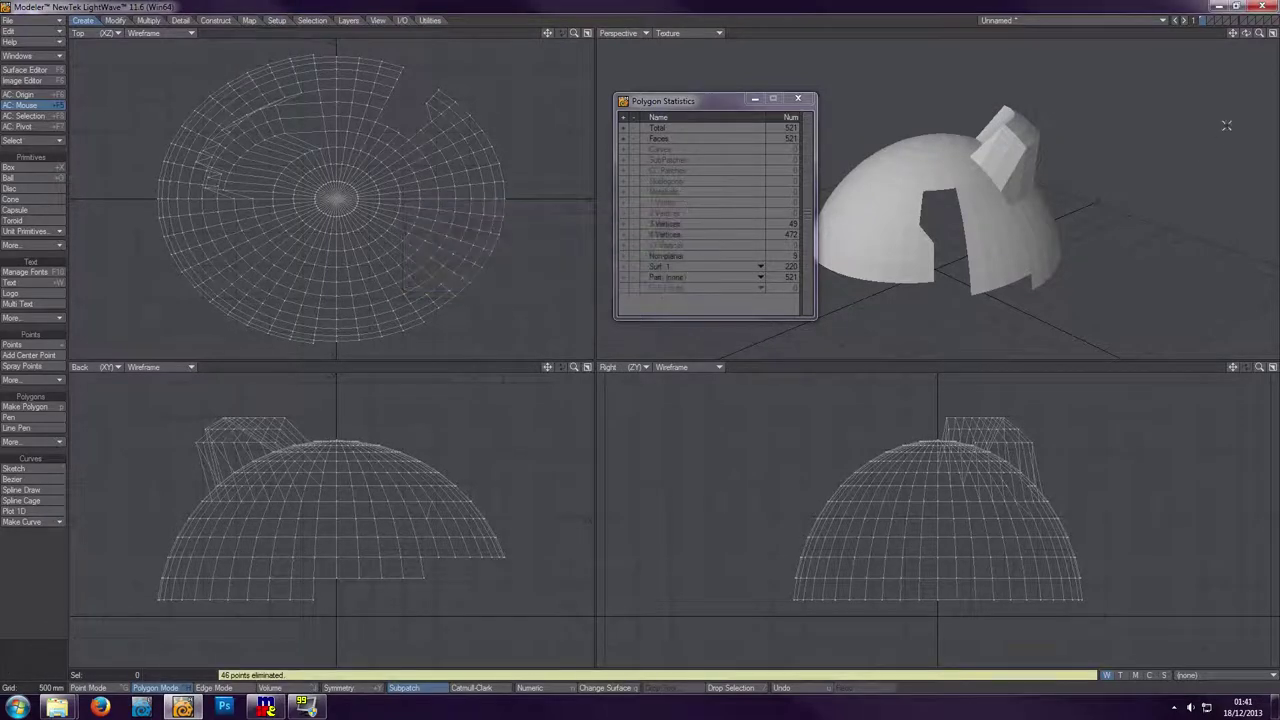
# - Select the surface 2 polygons through the statistics, clear them, and select the surface 1 polygons instead
pyautogui.moveTo(1246, 33); pyautogui.dragTo(1180, 70)
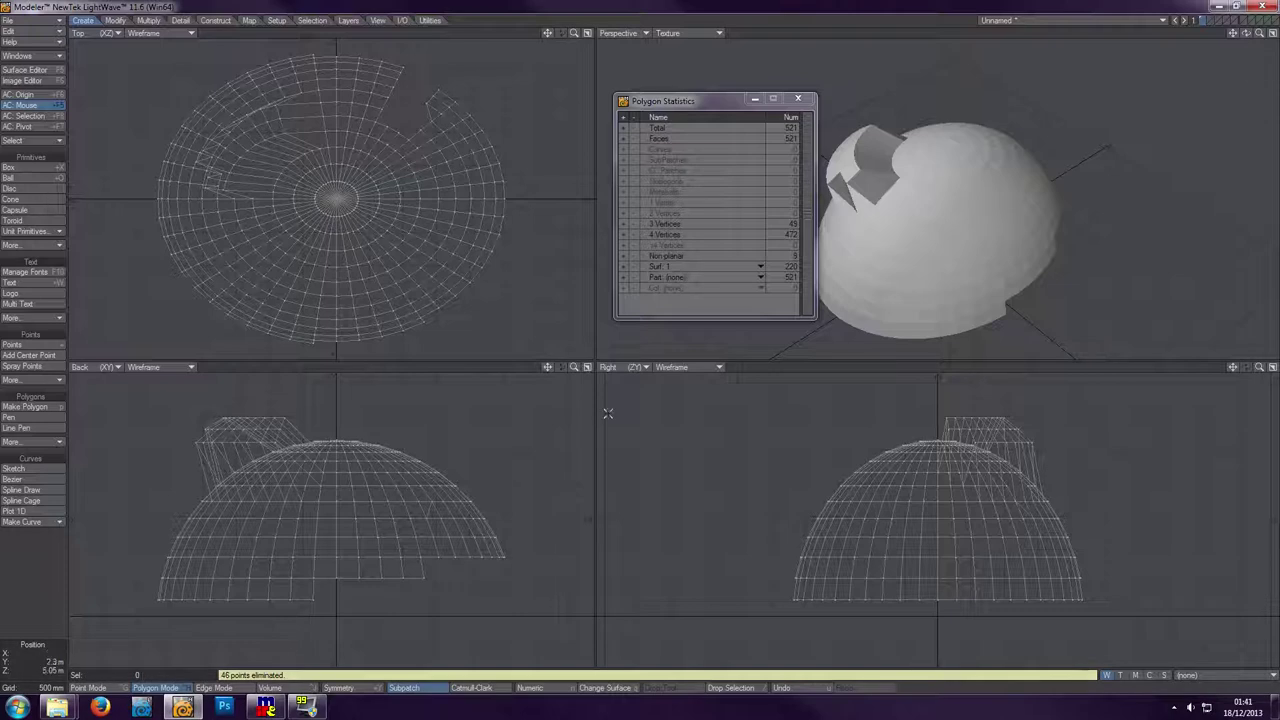
pyautogui.click(676, 268)
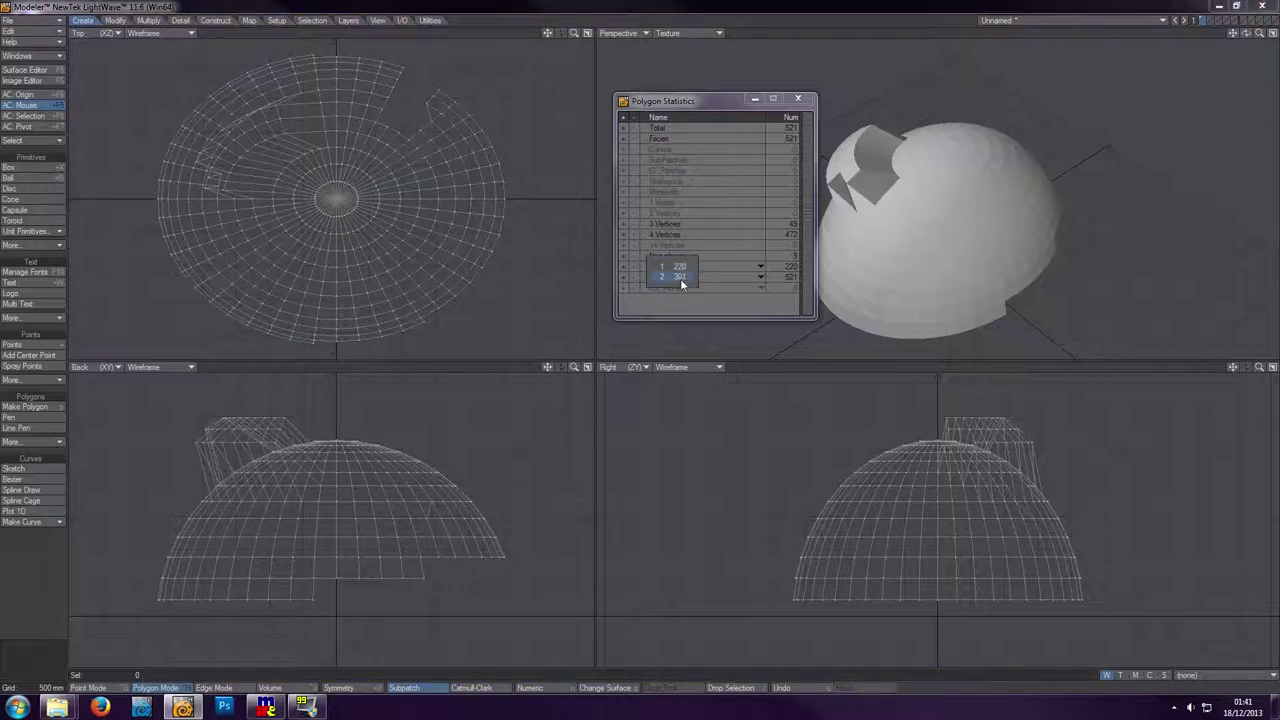
pyautogui.click(679, 278)
pyautogui.click(622, 266)
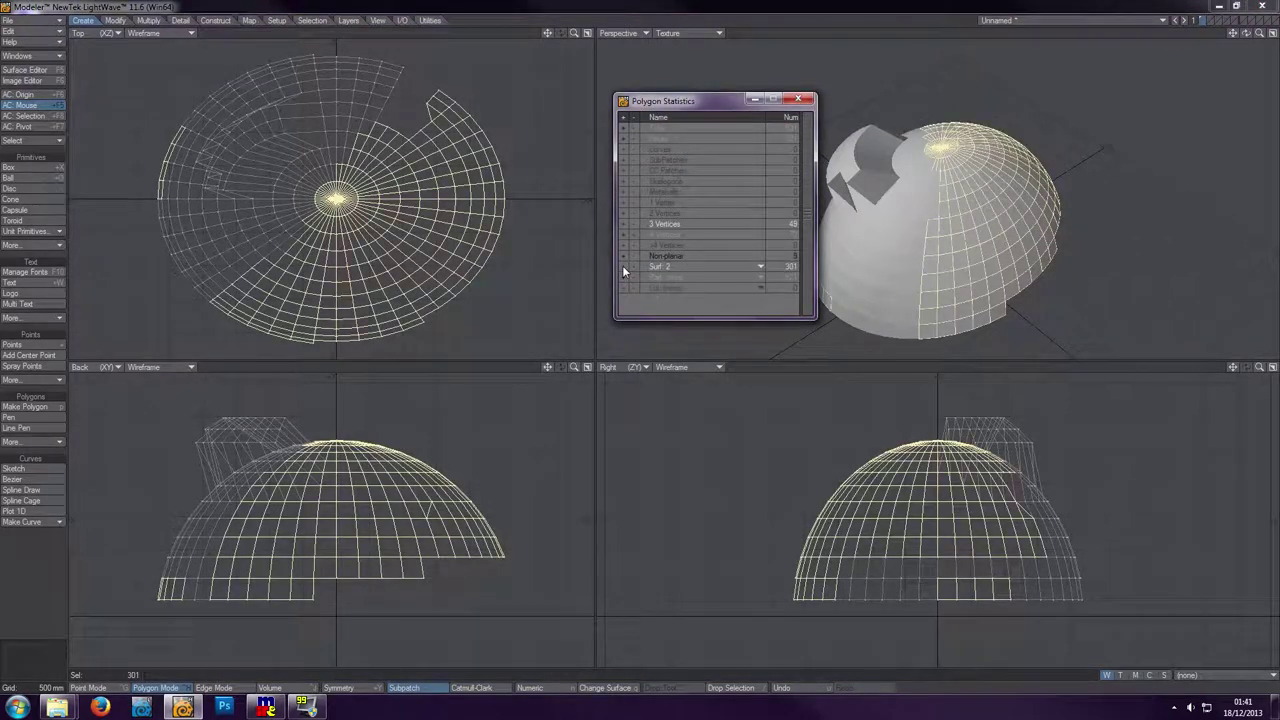
pyautogui.click(633, 267)
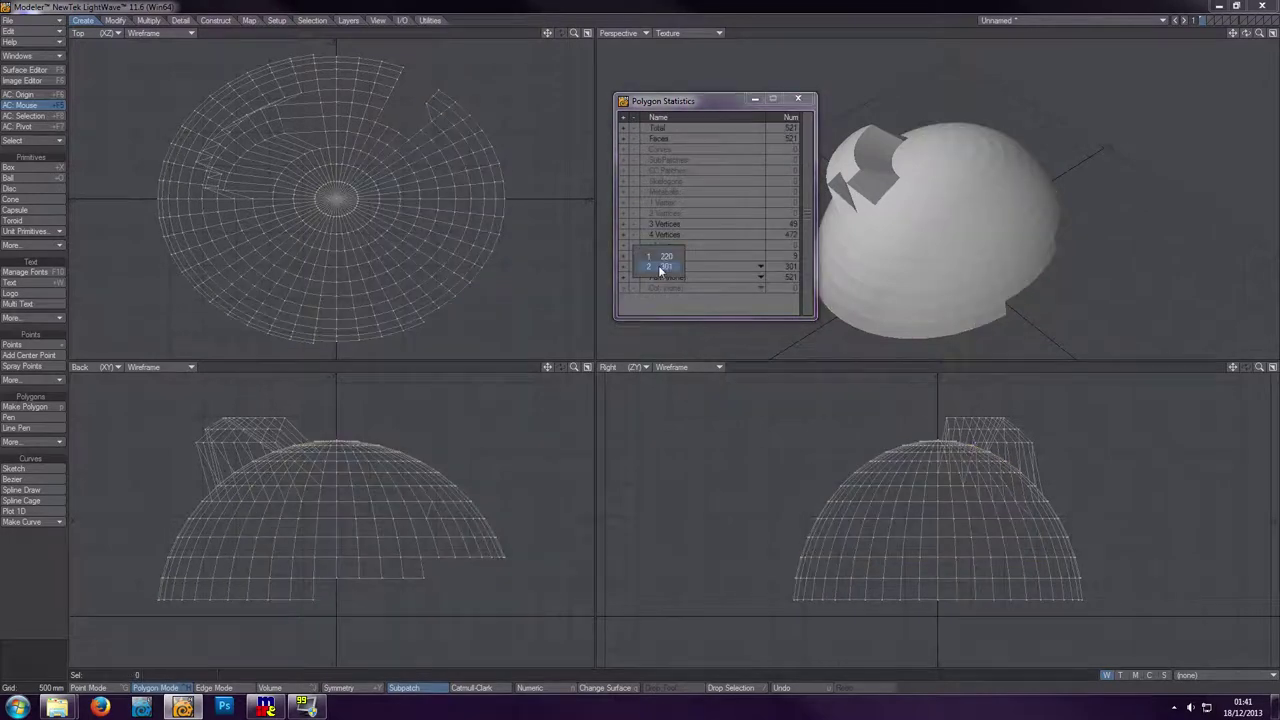
pyautogui.click(622, 266)
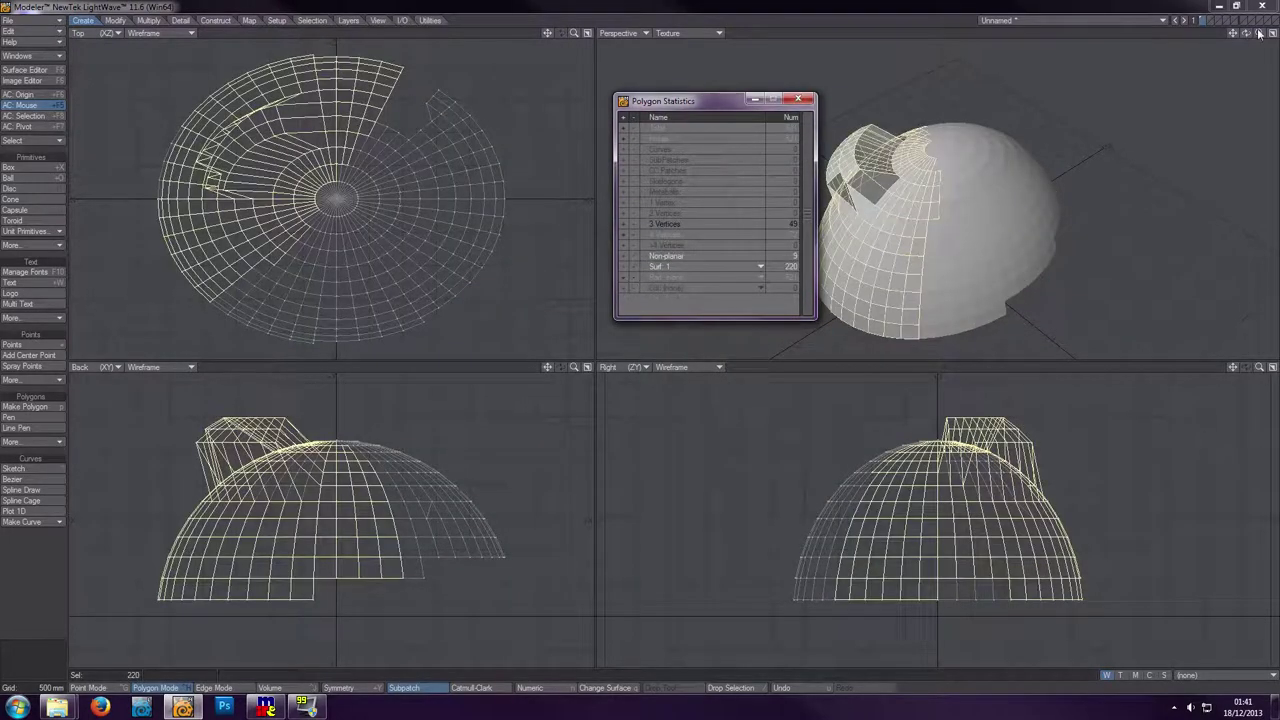
pyautogui.moveTo(1245, 33); pyautogui.dragTo(1157, 42)
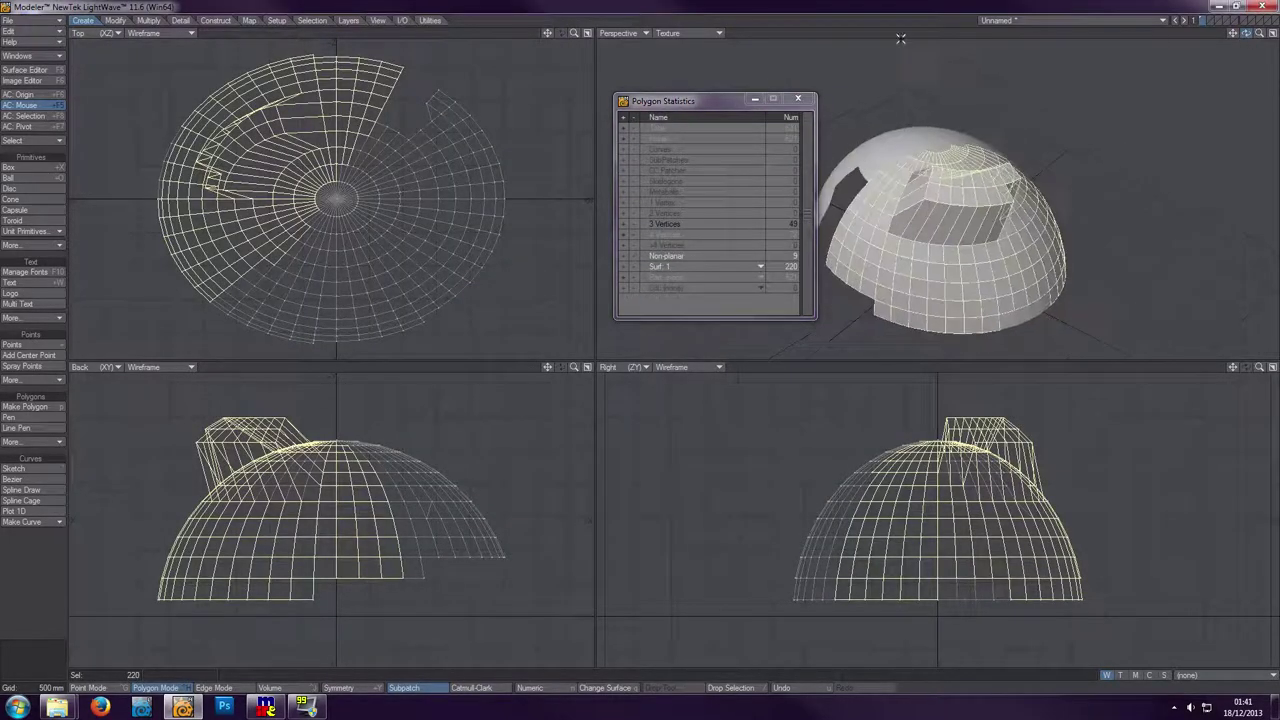
# - Close the statistics window and delete the dome's polygons
pyautogui.click(803, 100)
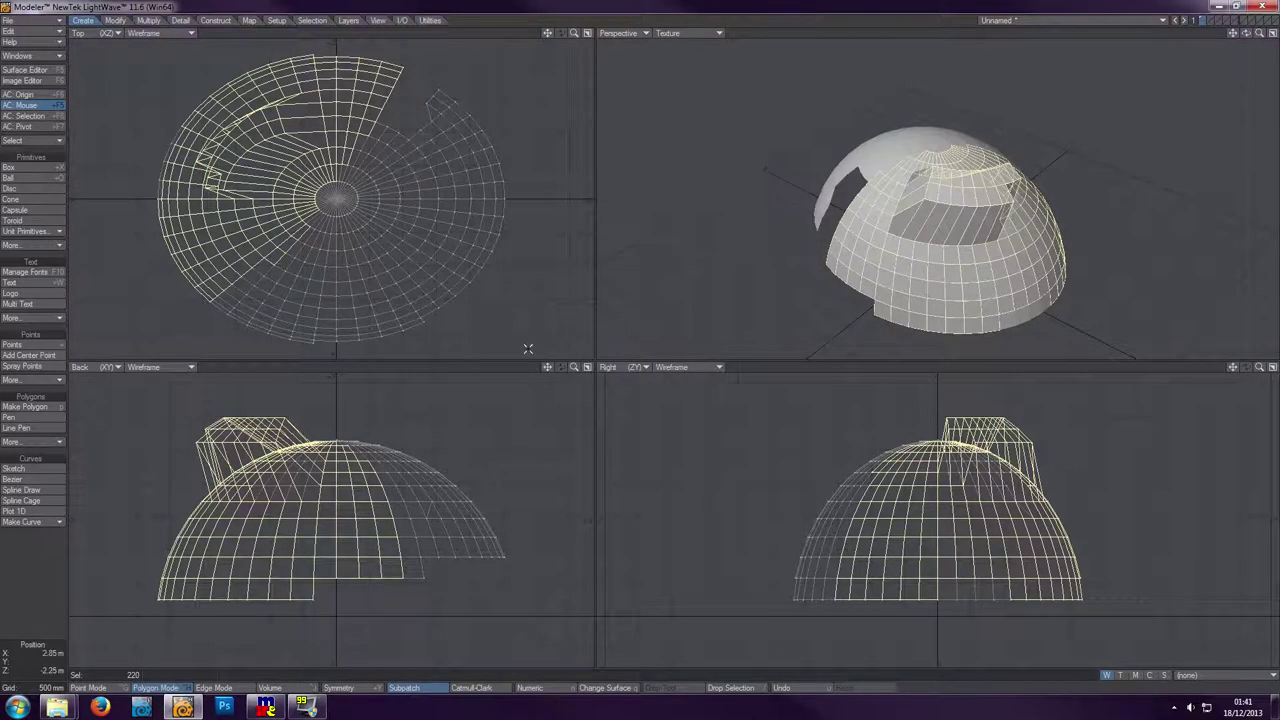
pyautogui.press('Delete')
pyautogui.press('Delete')
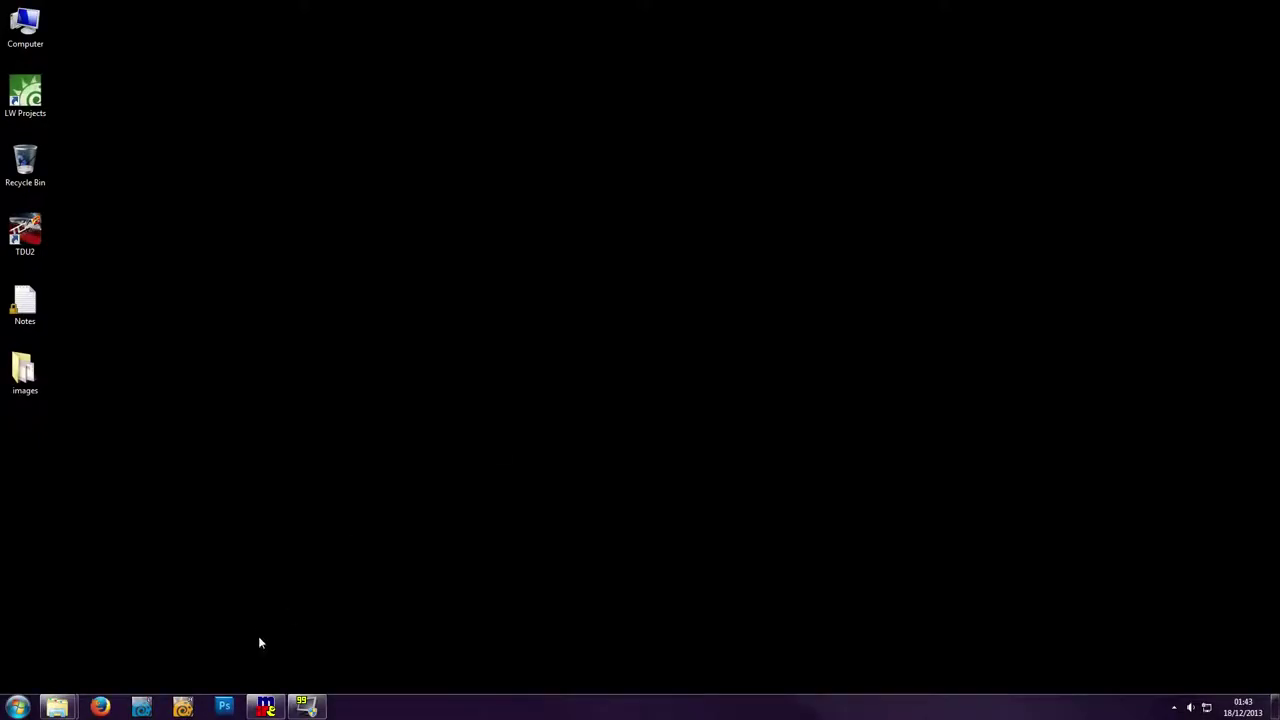
# - Launch Modeler and draw a box 2 m wide, 1 m high and 4 m deep, resting on the ground and centred on the origin
pyautogui.click(183, 707)
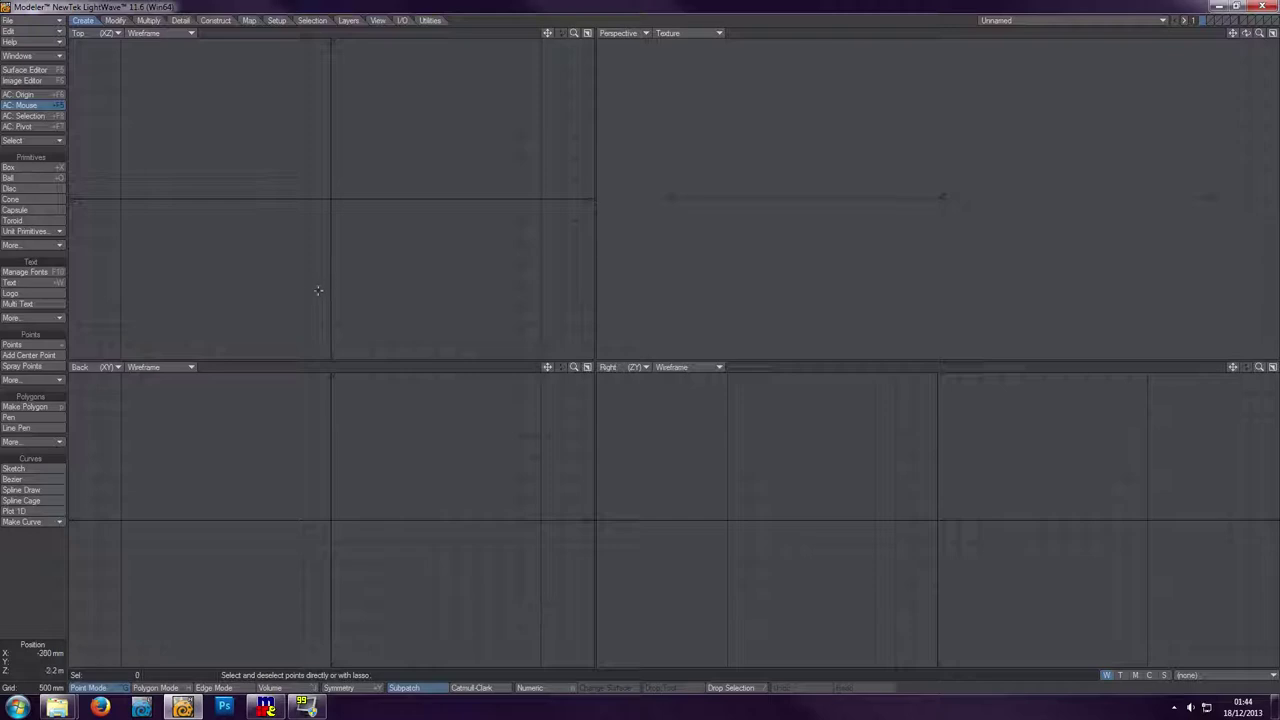
pyautogui.click(57, 168)
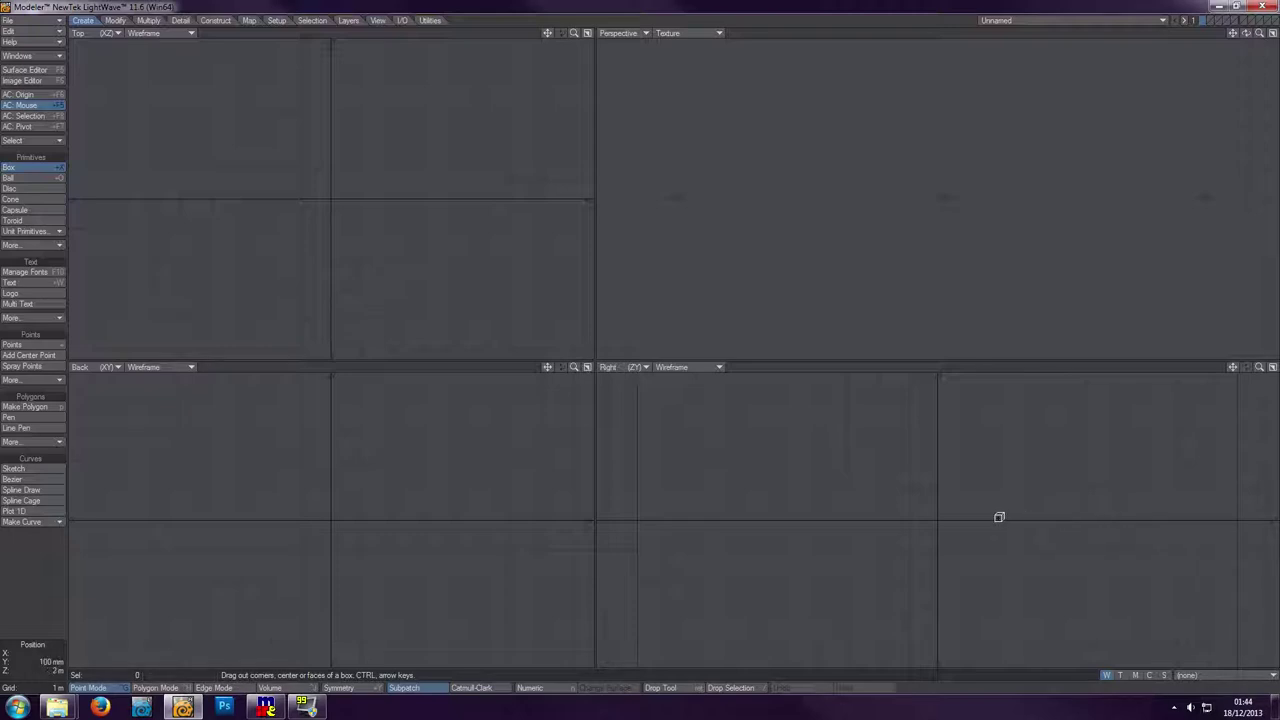
pyautogui.moveTo(1000, 519); pyautogui.dragTo(880, 489)
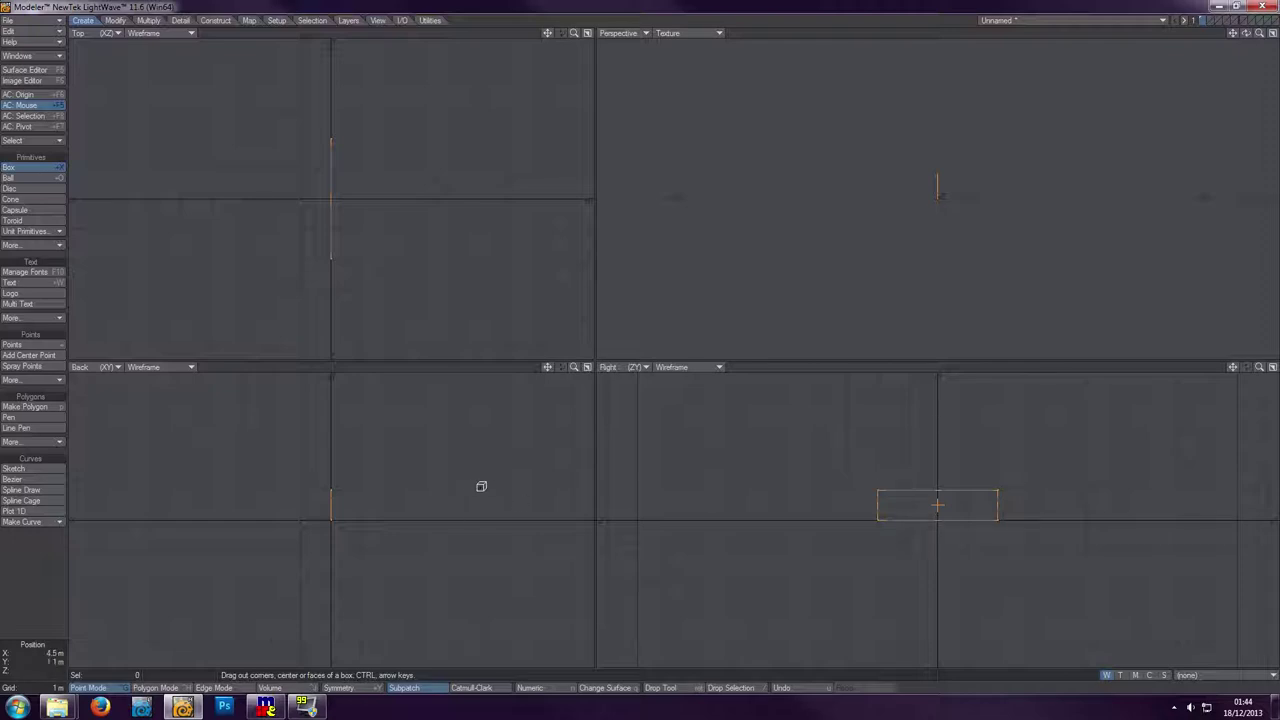
pyautogui.moveTo(330, 499); pyautogui.dragTo(301, 503)
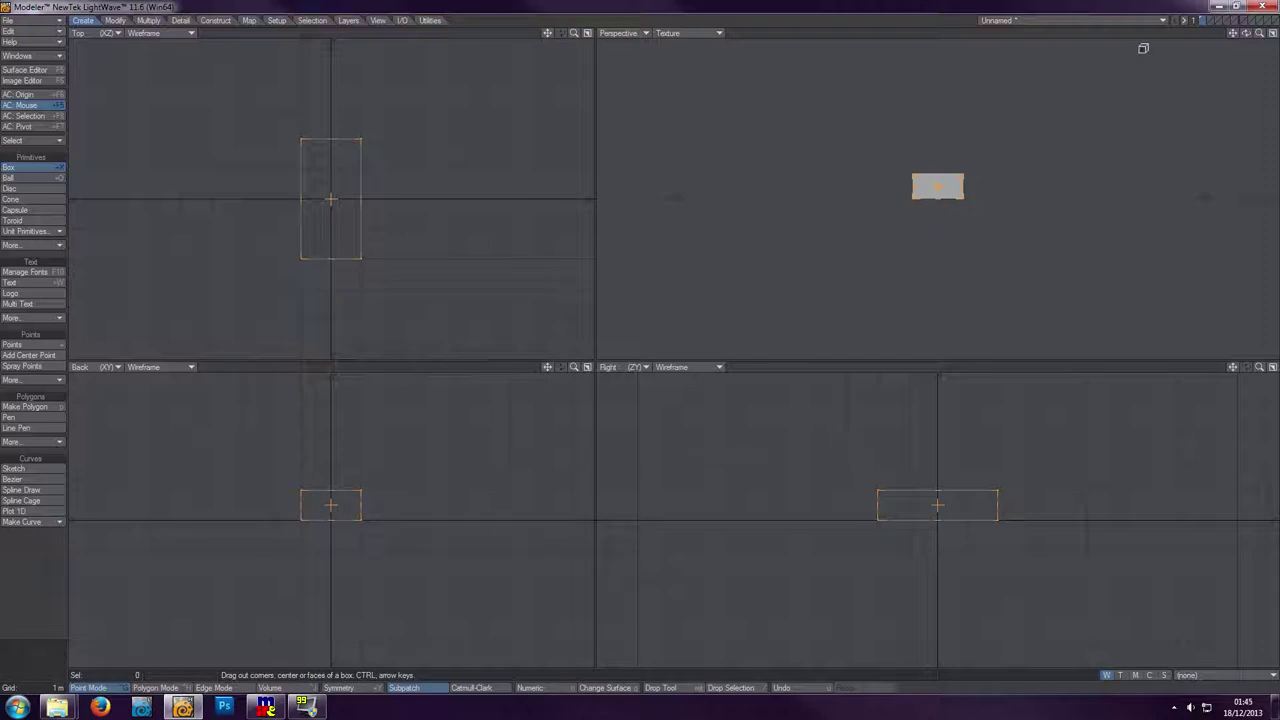
pyautogui.moveTo(1247, 34); pyautogui.dragTo(1228, 80)
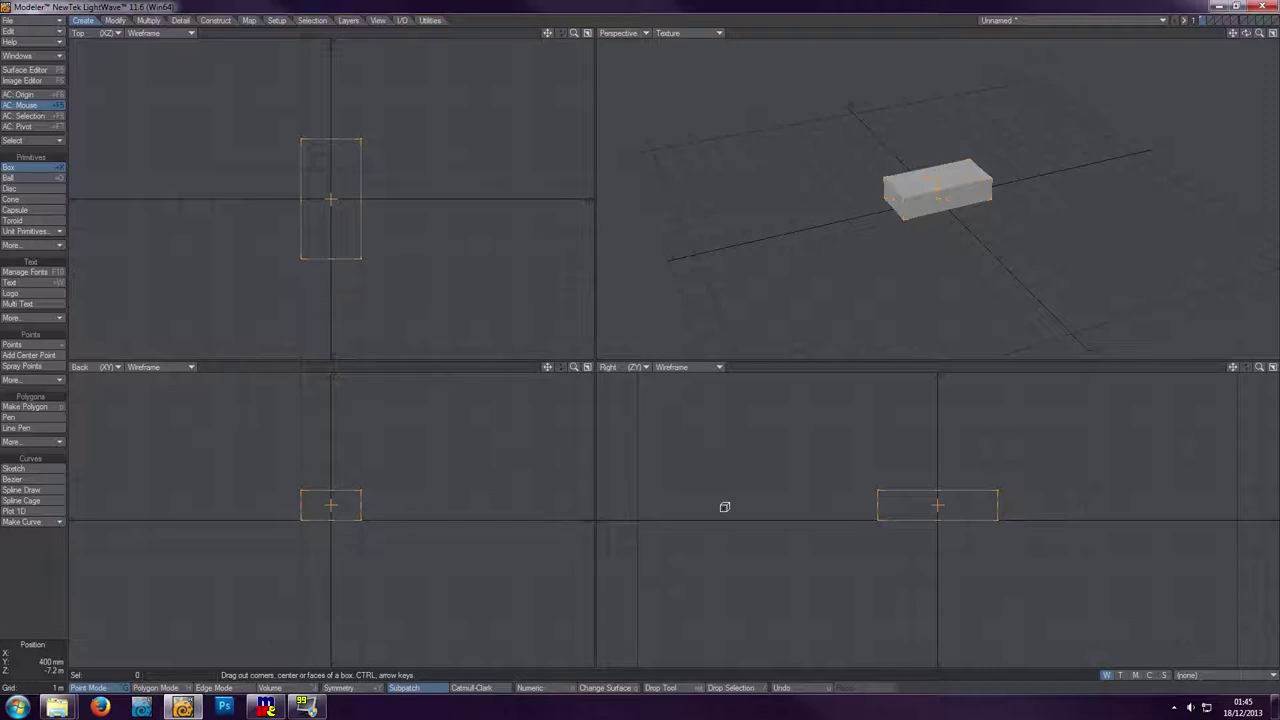
# - Set the box to three segments along Z in its numeric settings and finish creating it
pyautogui.press('n')
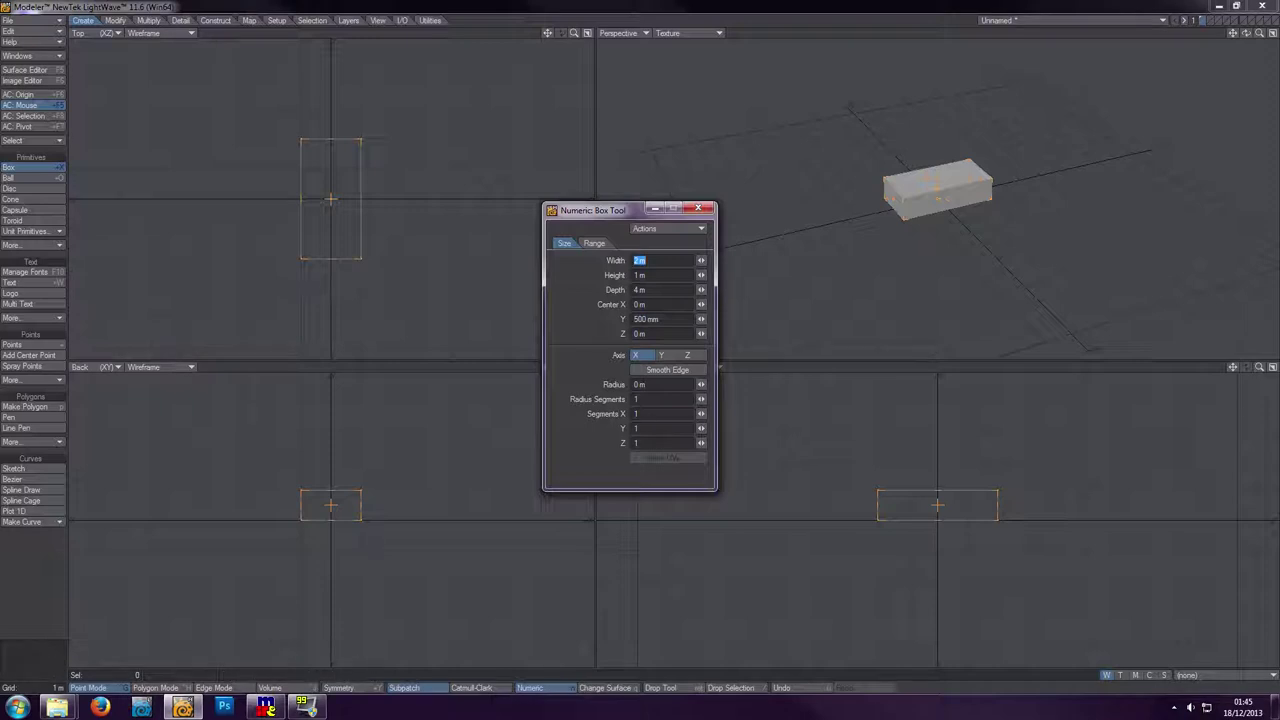
pyautogui.click(640, 413)
pyautogui.press('Tab')
pyautogui.click(706, 211)
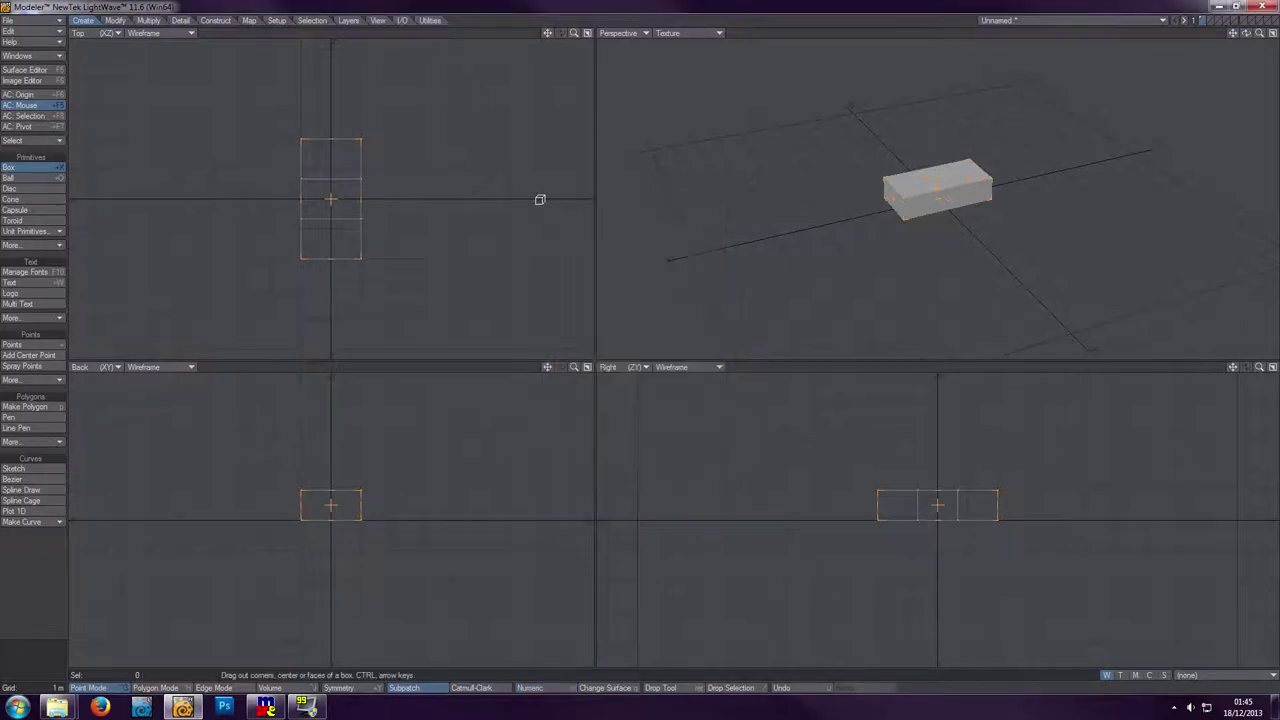
pyautogui.click(10, 188)
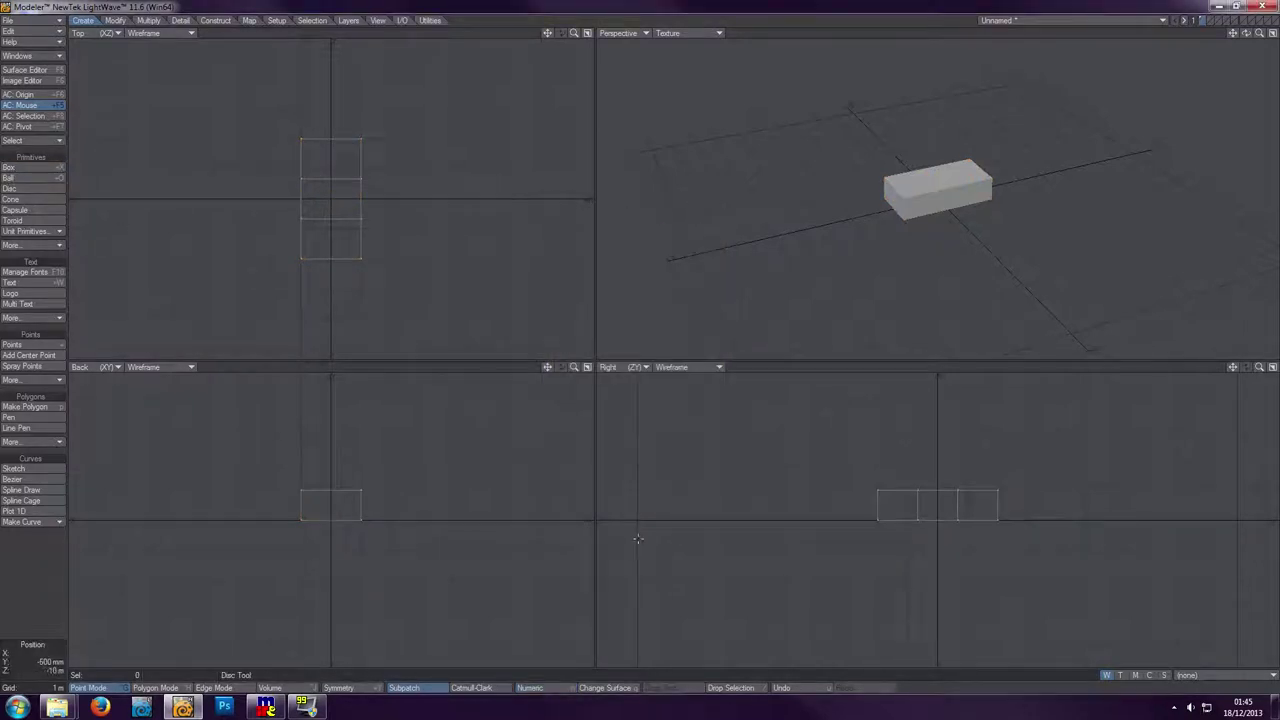
pyautogui.press('space')
# - In polygon mode, fit the box in the viewports and select the middle polygon on its top face
pyautogui.click(169, 688)
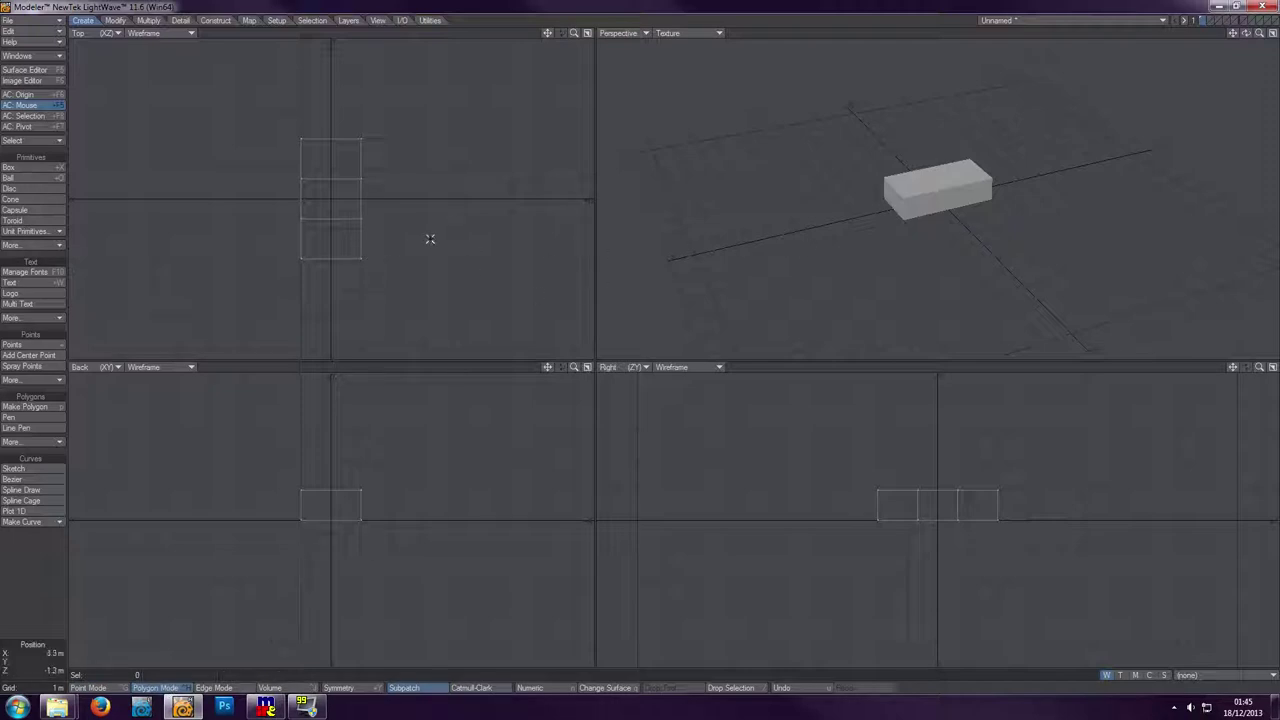
pyautogui.press('a')
pyautogui.moveTo(1247, 36); pyautogui.dragTo(1243, 35)
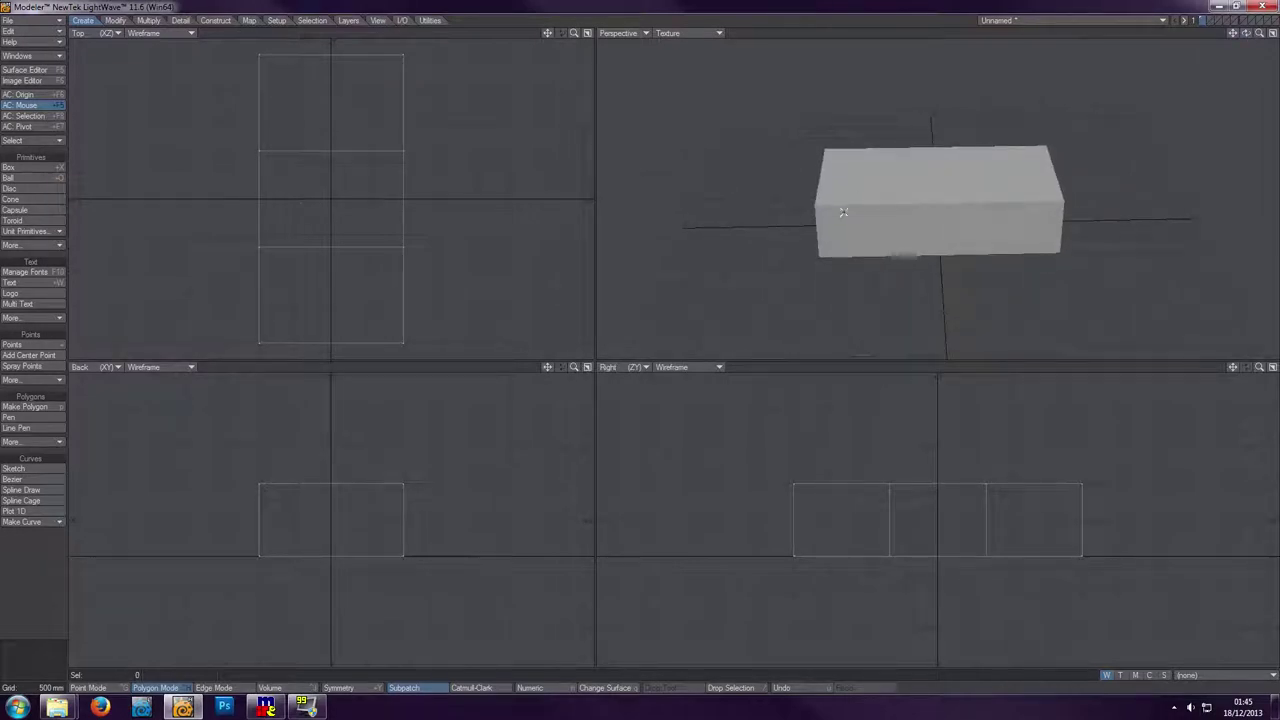
pyautogui.click(935, 179)
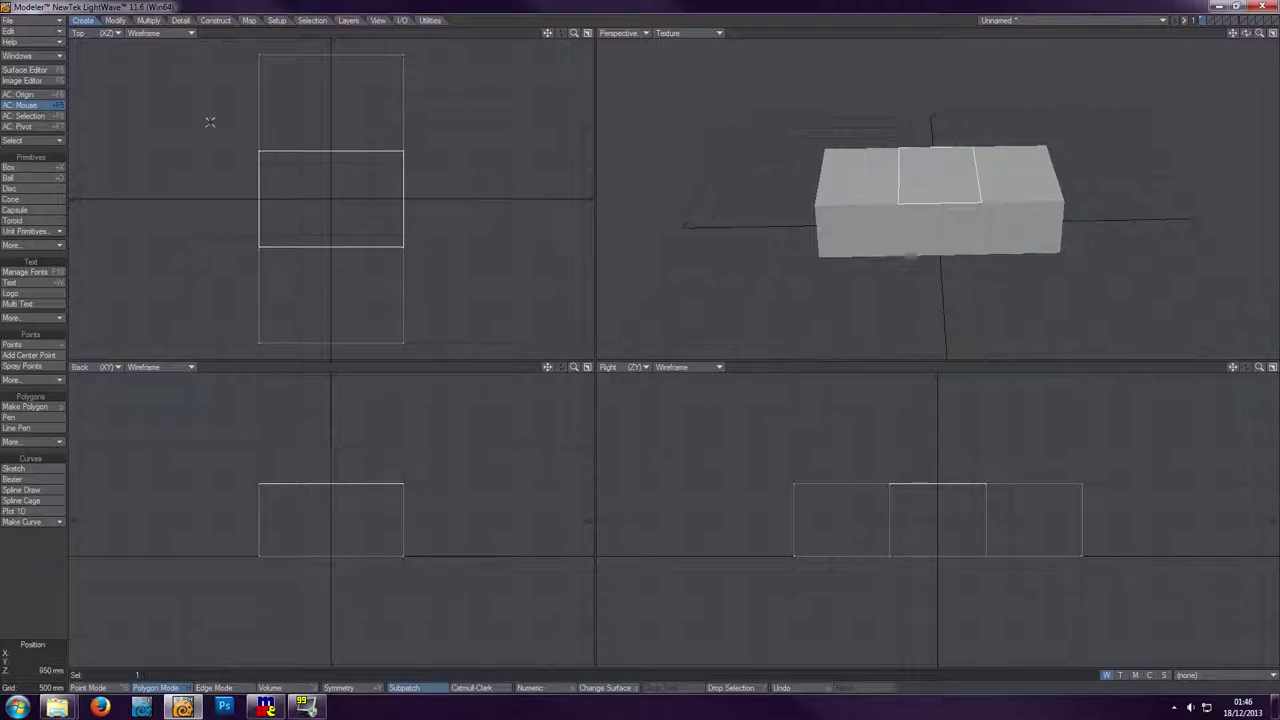
# - Bevel the selected middle top polygon upward with a slight inset to form a tapered cabin, and drop the selection
pyautogui.click(148, 21)
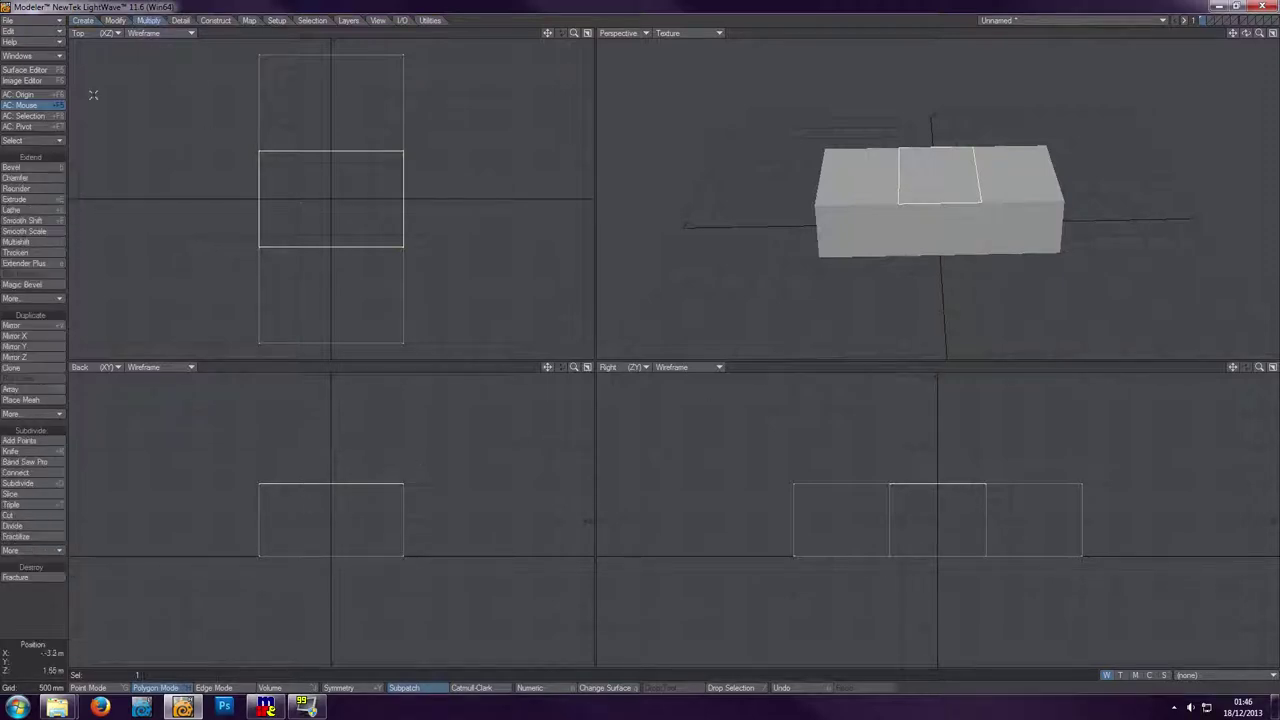
pyautogui.click(43, 170)
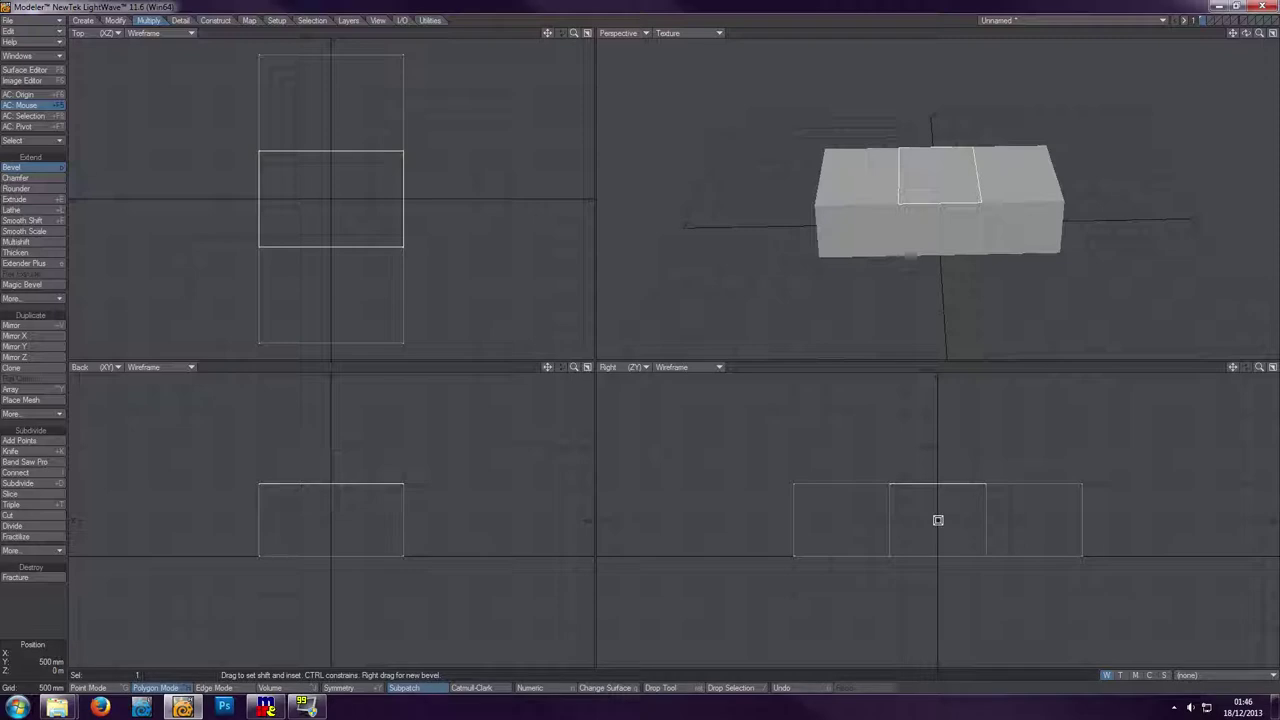
pyautogui.click(938, 520)
pyautogui.moveTo(938, 520)
pyautogui.mouseDown()
pyautogui.moveTo(938, 499)
pyautogui.moveTo(939, 510)
pyautogui.mouseUp()
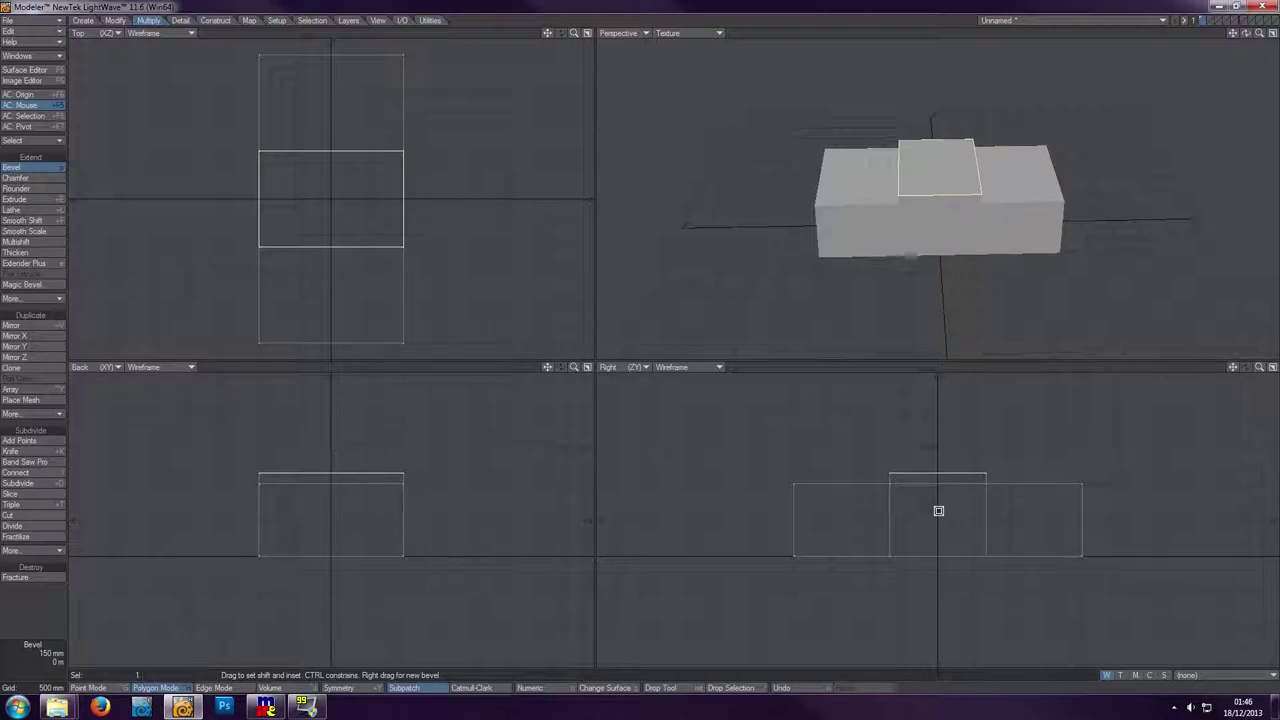
pyautogui.moveTo(938, 511); pyautogui.dragTo(929, 487)
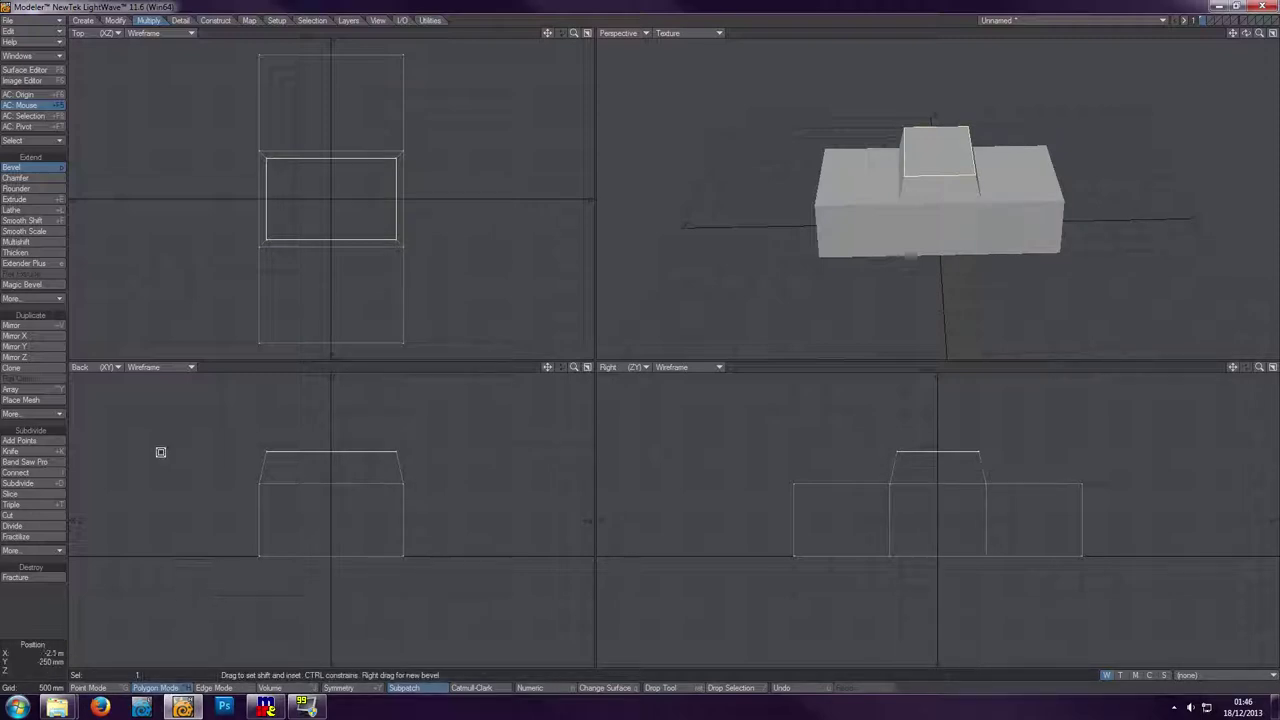
pyautogui.press('space')
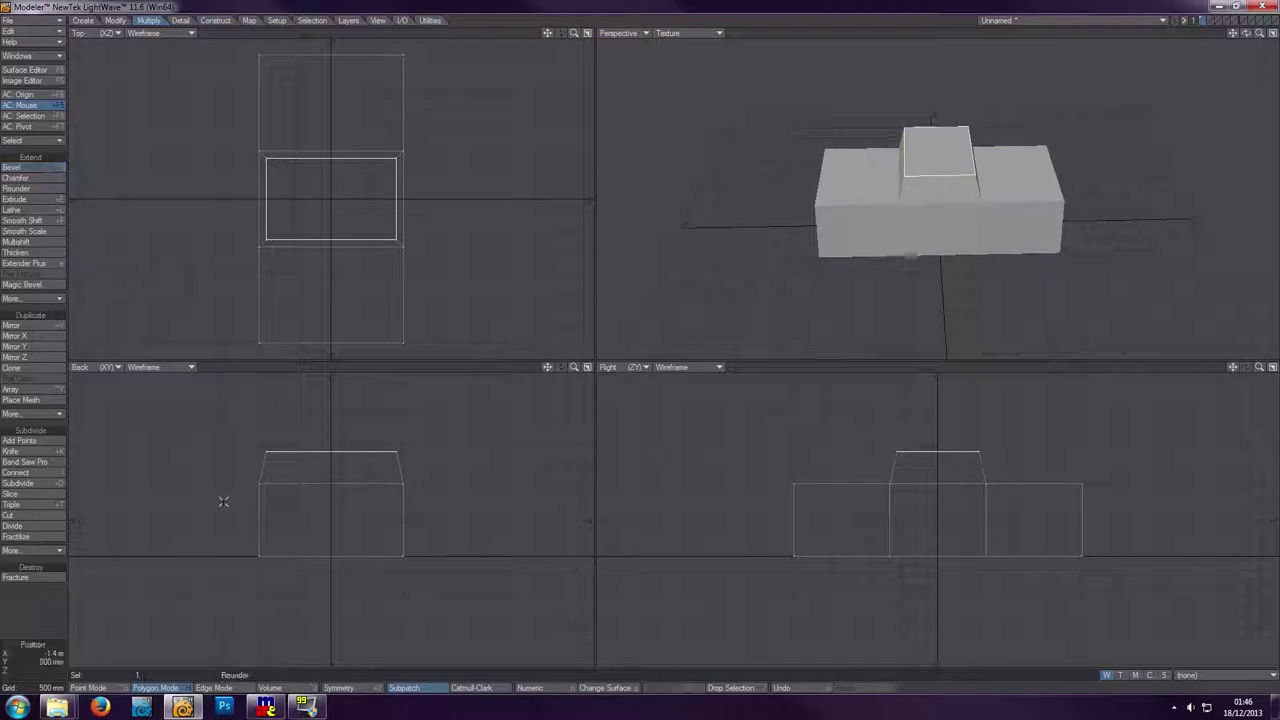
pyautogui.click(340, 444)
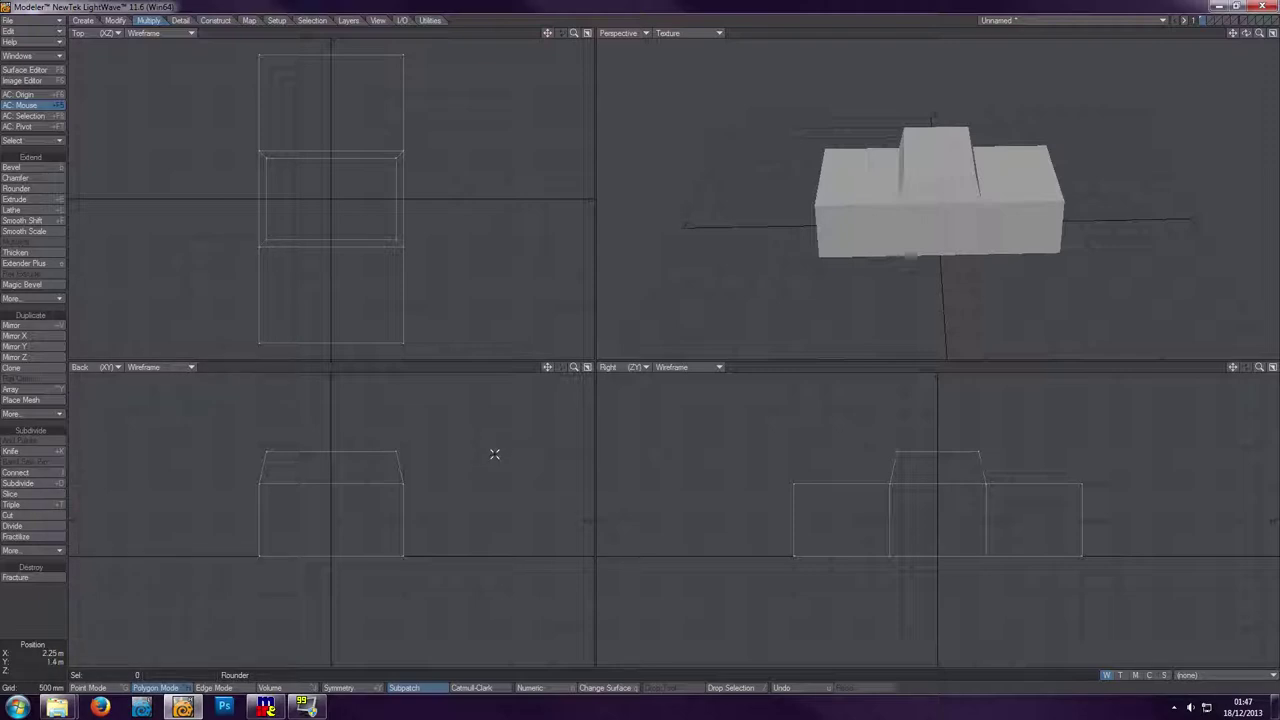
# - Try selecting the model's polygons by sweeping across its edges in the back view, and clear the selection
pyautogui.click(300, 479)
pyautogui.moveTo(300, 479); pyautogui.dragTo(234, 540)
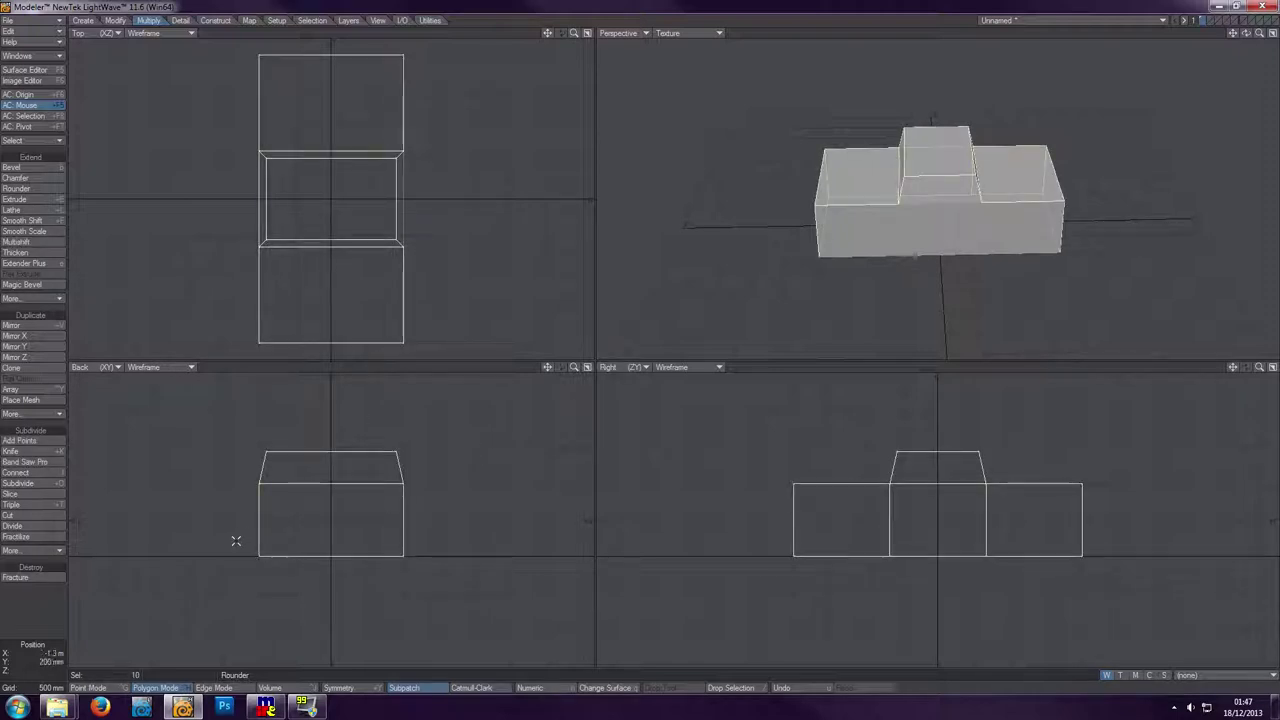
pyautogui.click(338, 469)
pyautogui.moveTo(338, 469); pyautogui.dragTo(246, 571)
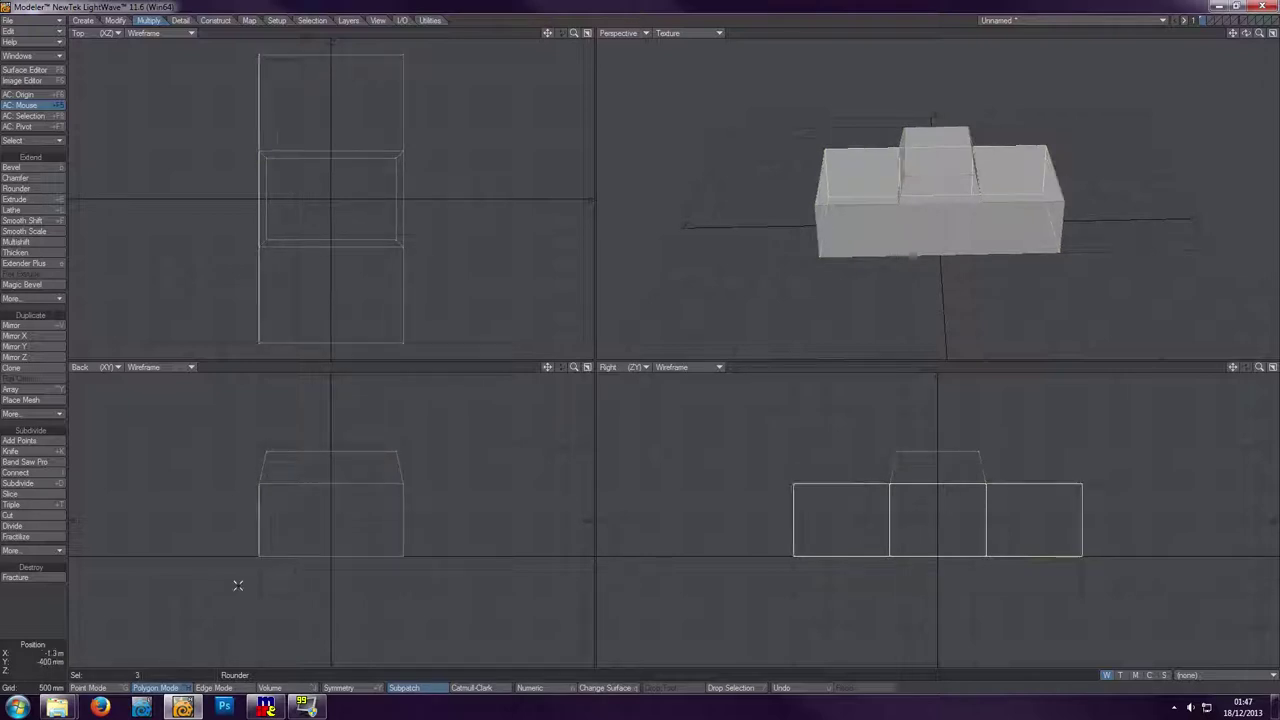
pyautogui.click(252, 540)
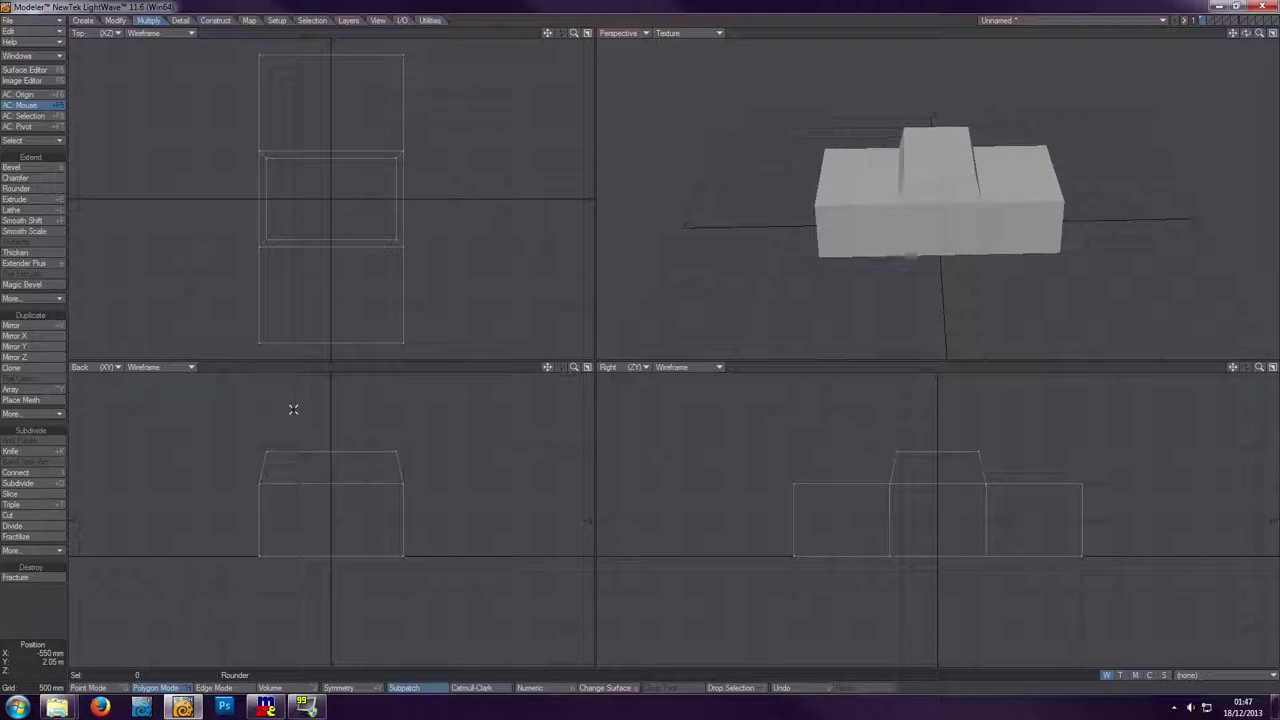
# - Try lasso-selecting polygons in the back view, remove some with a second lasso, and clear the selection
pyautogui.moveTo(292, 409)
pyautogui.mouseDown(button='right')
pyautogui.moveTo(208, 511)
pyautogui.moveTo(443, 642)
pyautogui.moveTo(435, 535)
pyautogui.moveTo(310, 453)
pyautogui.moveTo(286, 412)
pyautogui.mouseUp(button='right')
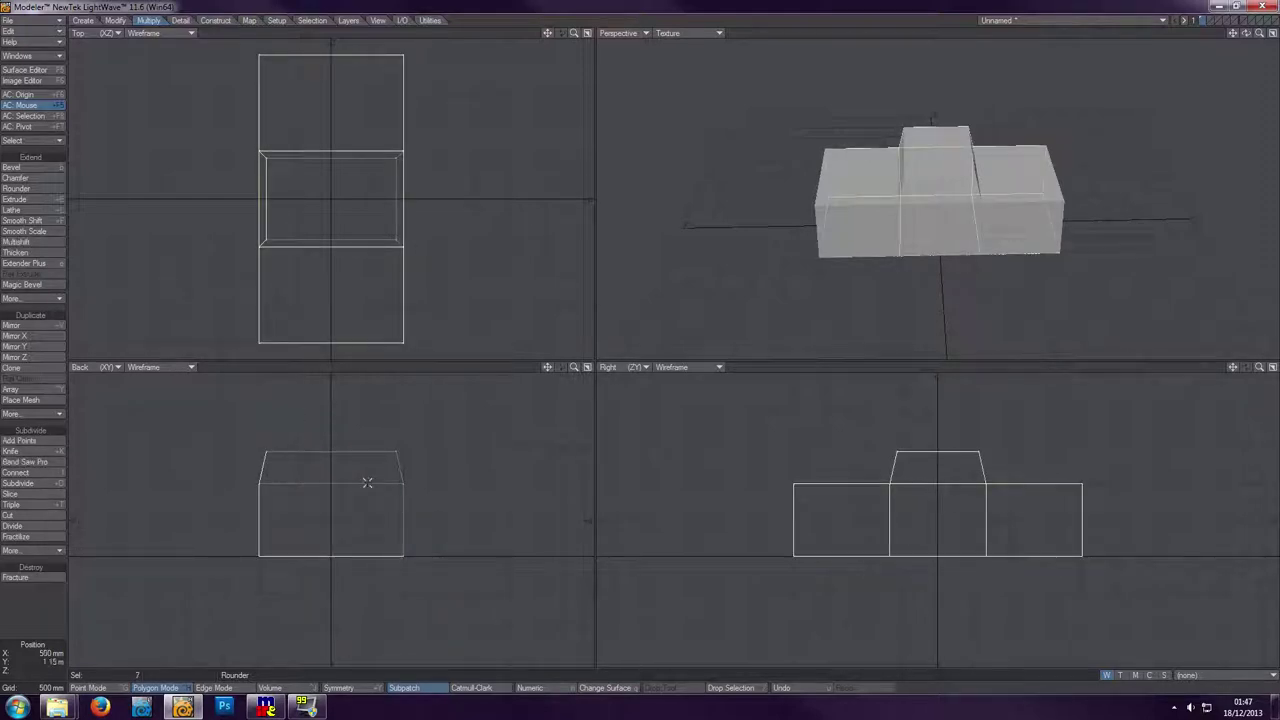
pyautogui.moveTo(458, 488)
pyautogui.mouseDown(button='right')
pyautogui.moveTo(254, 510)
pyautogui.moveTo(239, 587)
pyautogui.moveTo(445, 616)
pyautogui.moveTo(483, 495)
pyautogui.moveTo(451, 487)
pyautogui.mouseUp(button='right')
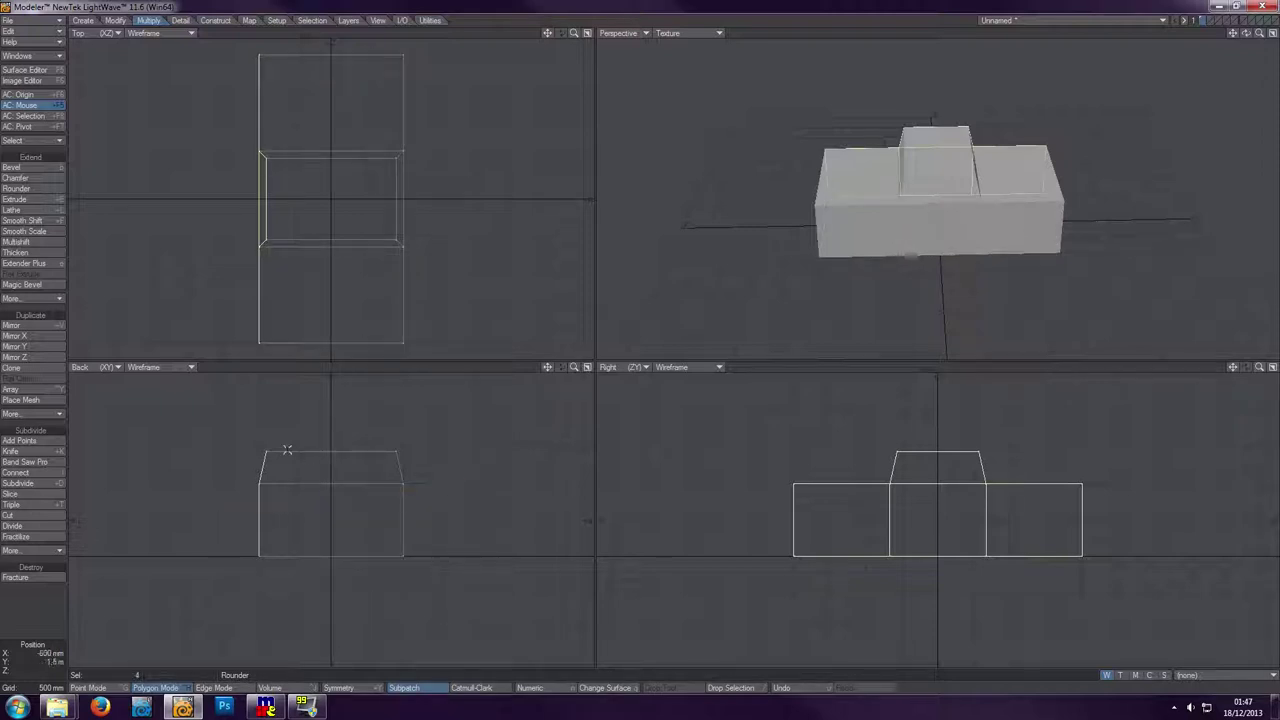
pyautogui.click(263, 505)
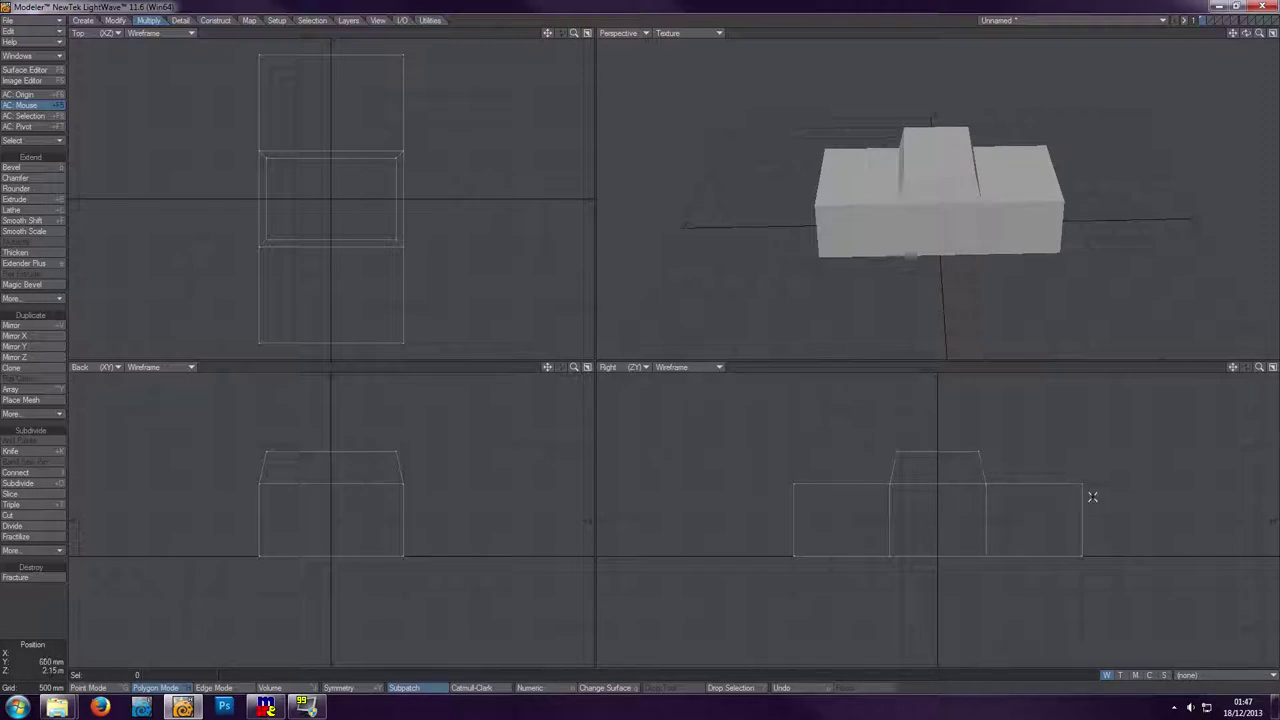
# - In point mode, lower the two upper corner points at the body's +Z end so the bonnet slopes down, and deselect them
pyautogui.moveTo(1246, 33); pyautogui.dragTo(1160, 38)
pyautogui.hotkey('ctrl', 'g')
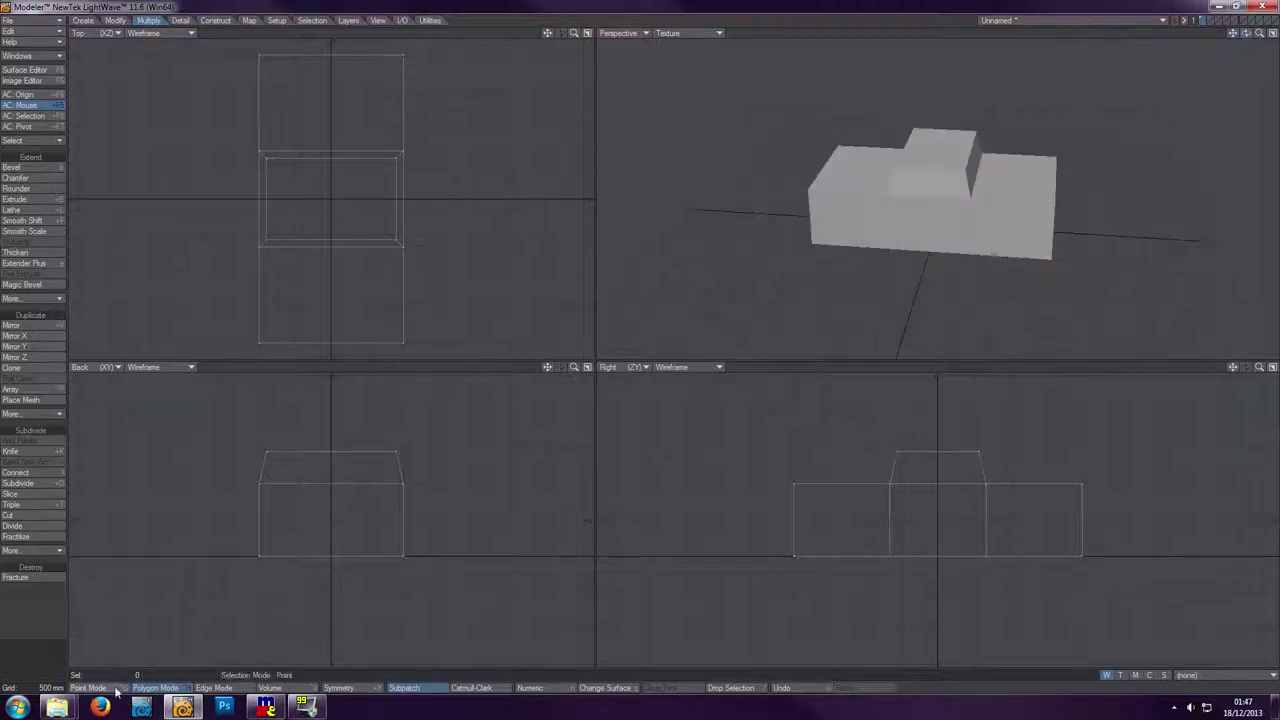
pyautogui.click(1081, 482)
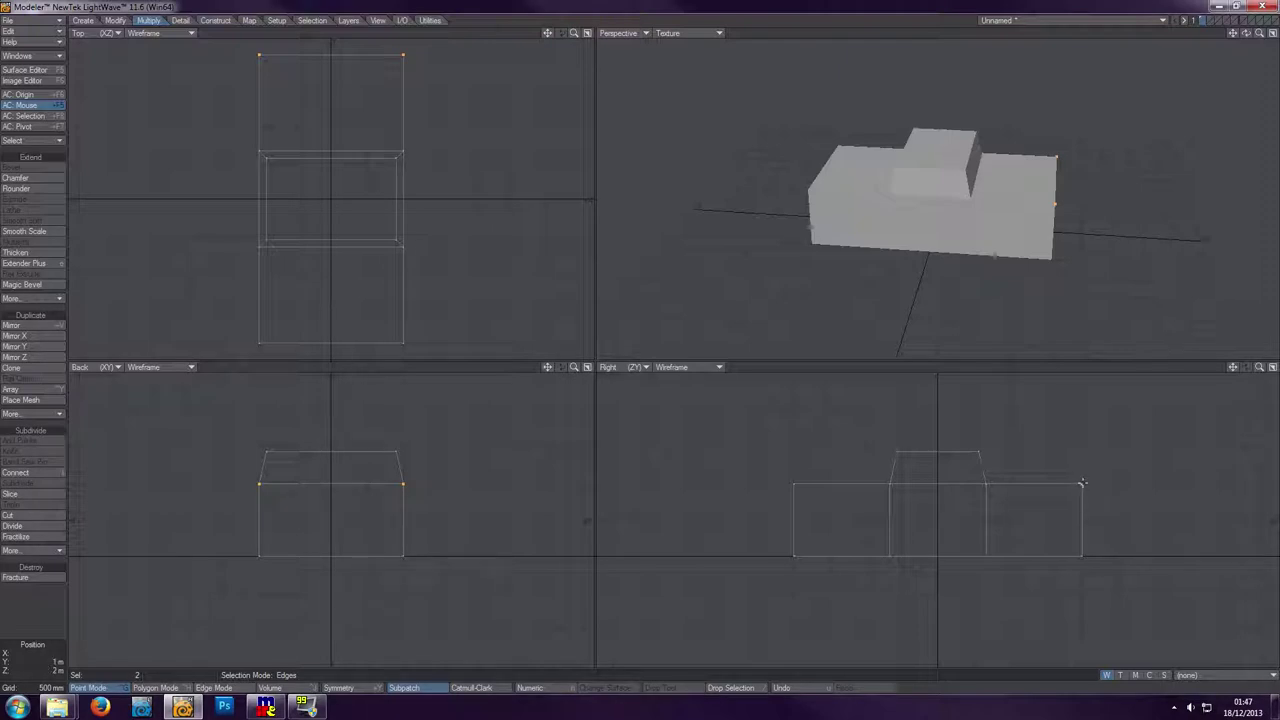
pyautogui.click(420, 57)
pyautogui.click(401, 54)
pyautogui.click(469, 370)
pyautogui.click(1081, 484)
pyautogui.hotkey('ctrl', 't')
pyautogui.click(1082, 496)
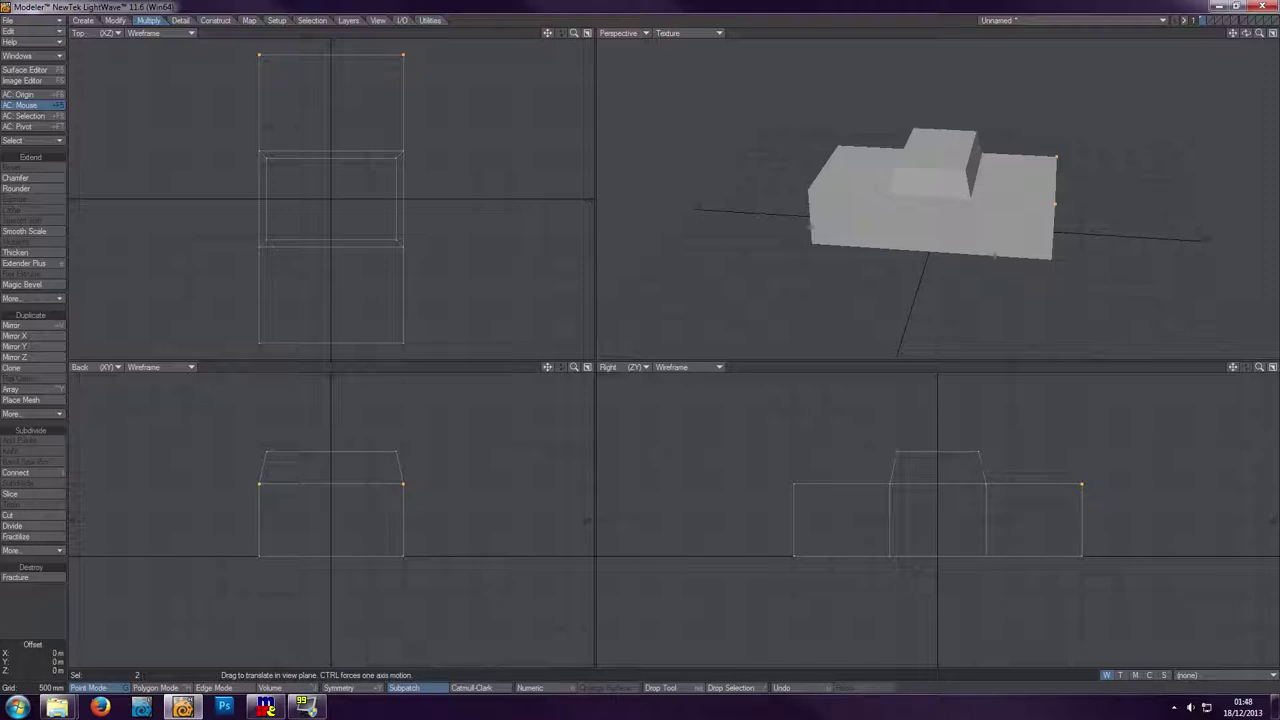
pyautogui.moveTo(1082, 496); pyautogui.dragTo(1082, 502)
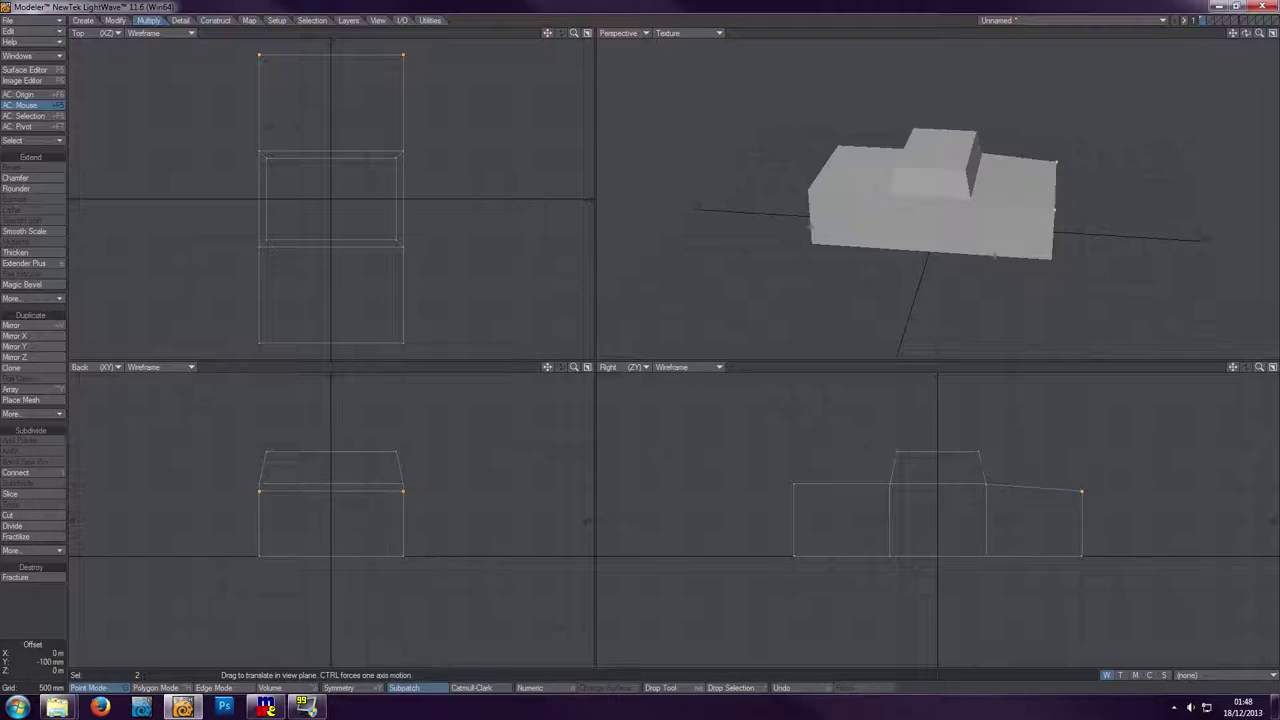
pyautogui.moveTo(1082, 493); pyautogui.dragTo(1082, 500)
pyautogui.press('space')
pyautogui.click(1082, 500)
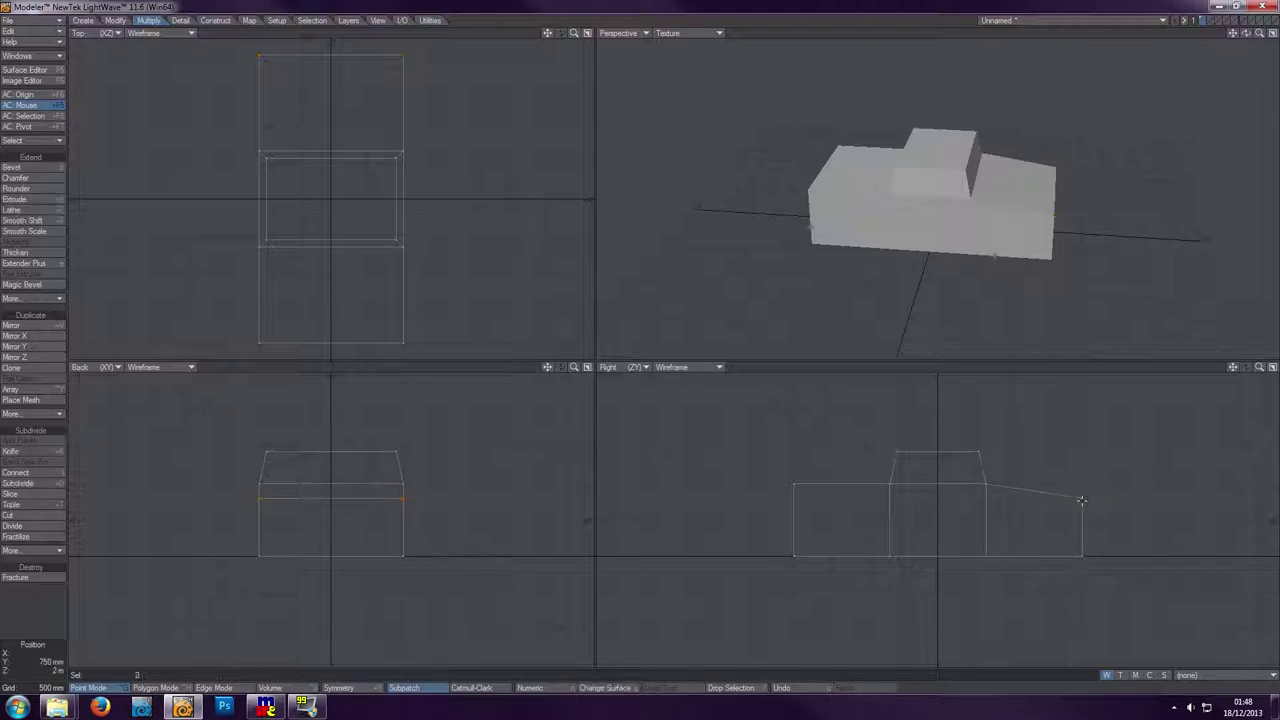
# - In polygon mode, move only the +Z end polygon 300 mm outward along Z to lengthen the bonnet, and deselect it
pyautogui.click(161, 688)
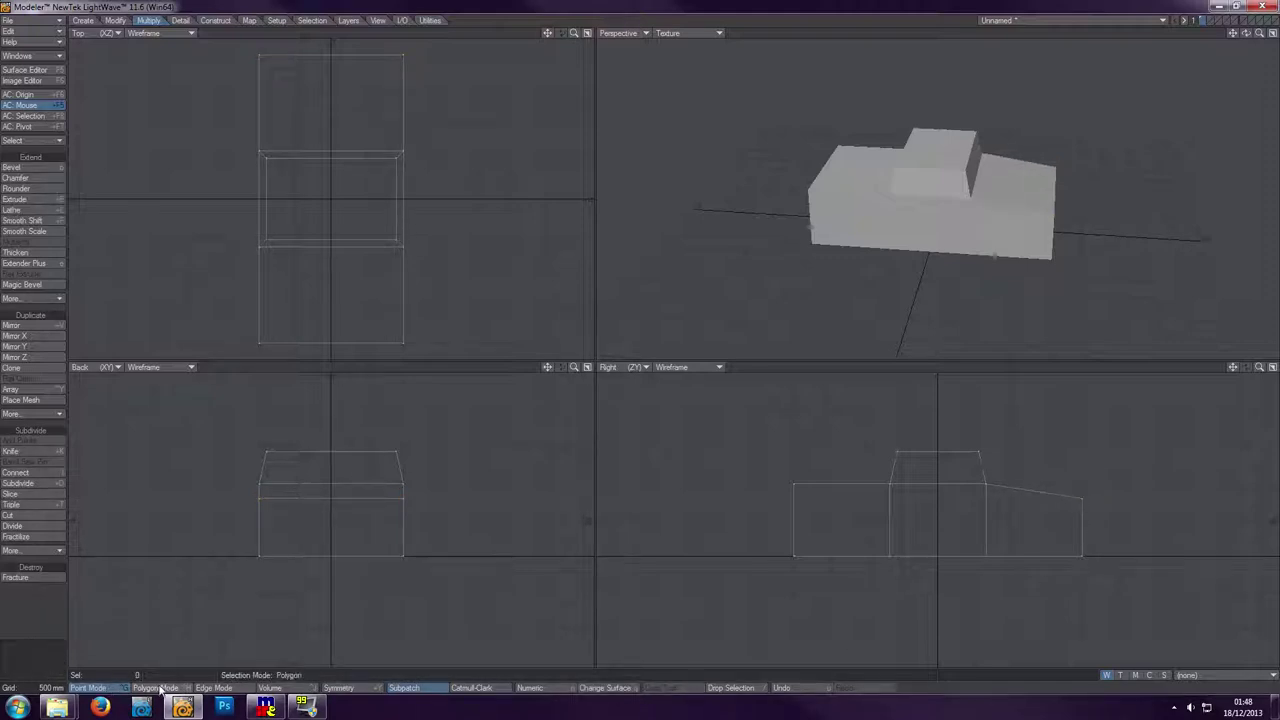
pyautogui.click(1082, 526)
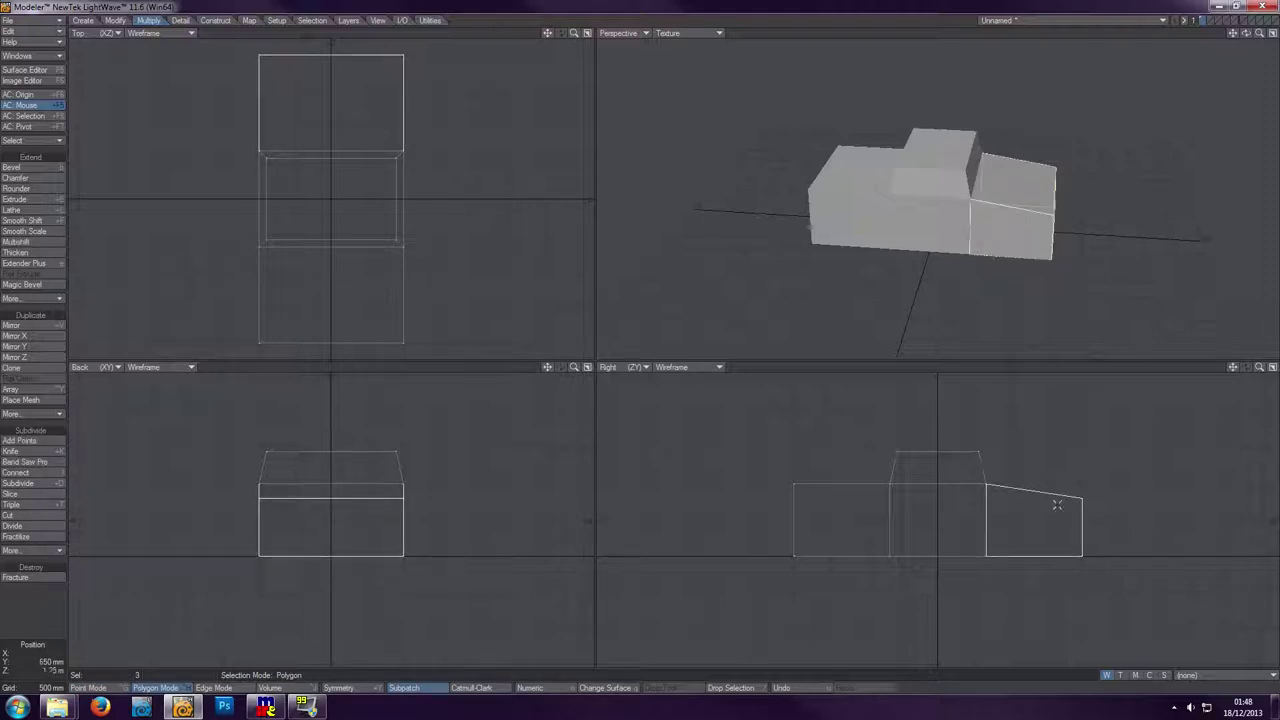
pyautogui.click(1024, 512)
pyautogui.click(1020, 560)
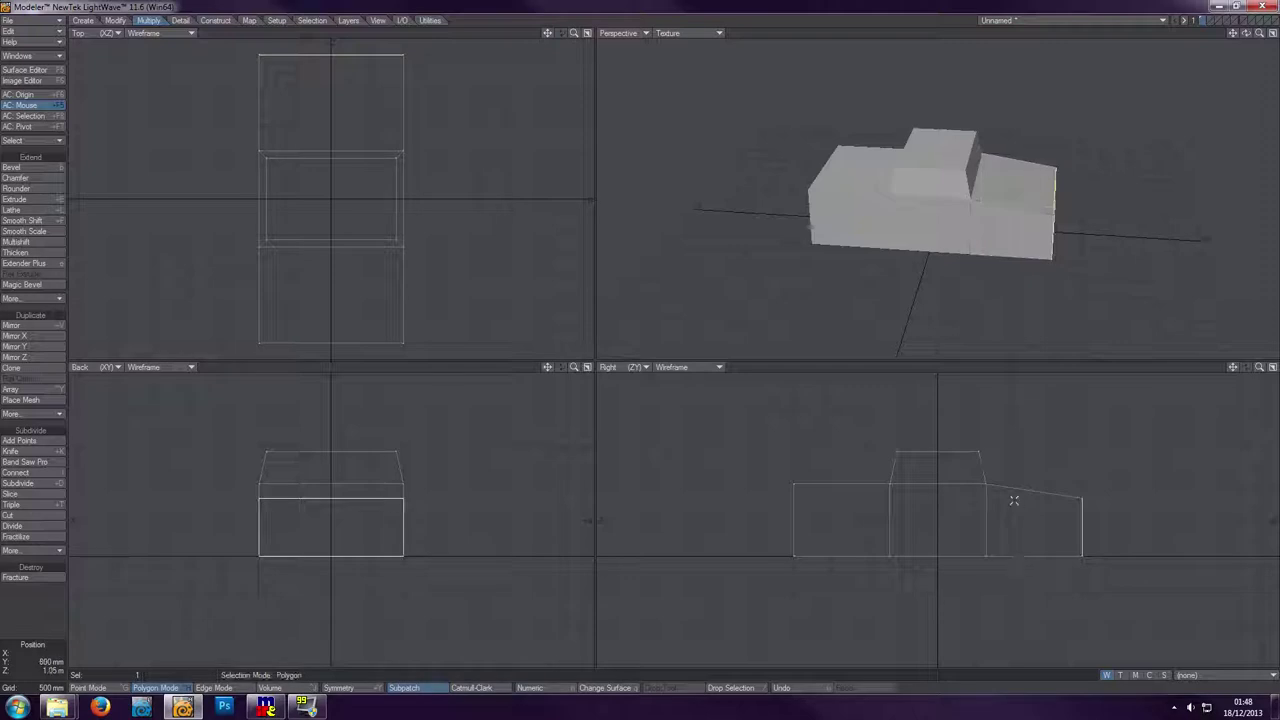
pyautogui.press('t')
pyautogui.moveTo(1046, 524); pyautogui.dragTo(1068, 524)
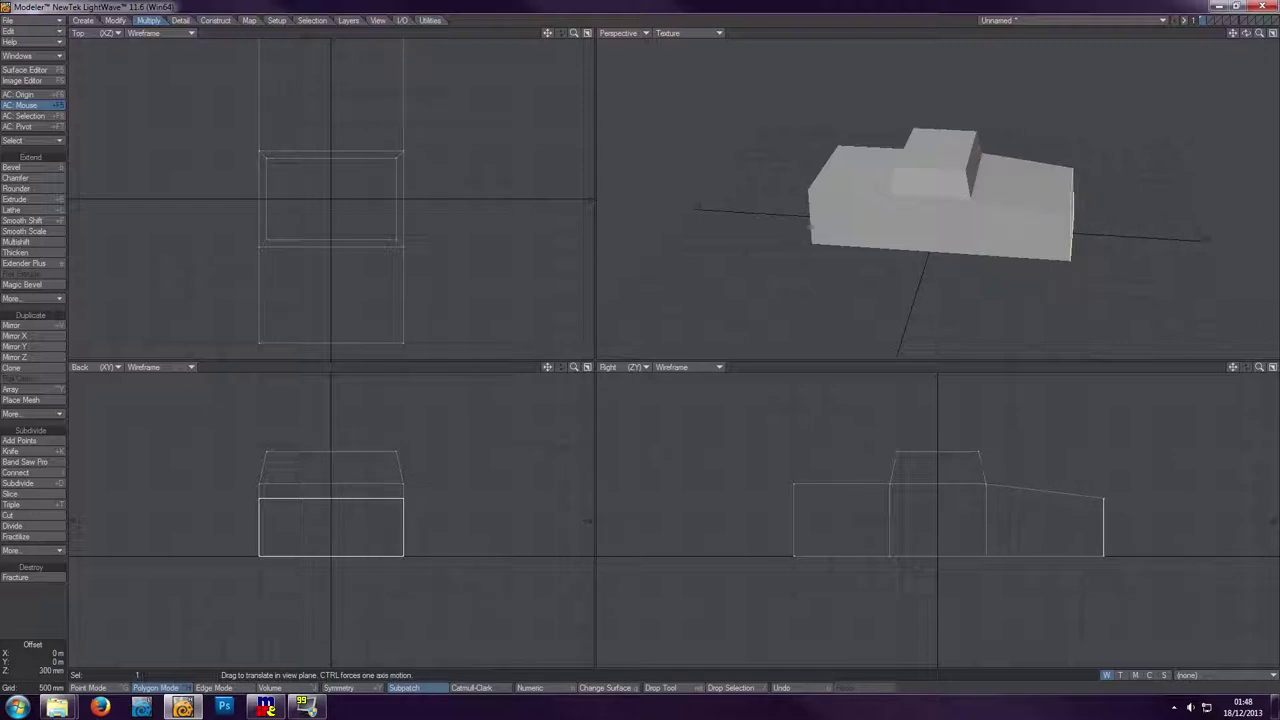
pyautogui.press('space')
pyautogui.click(1103, 524)
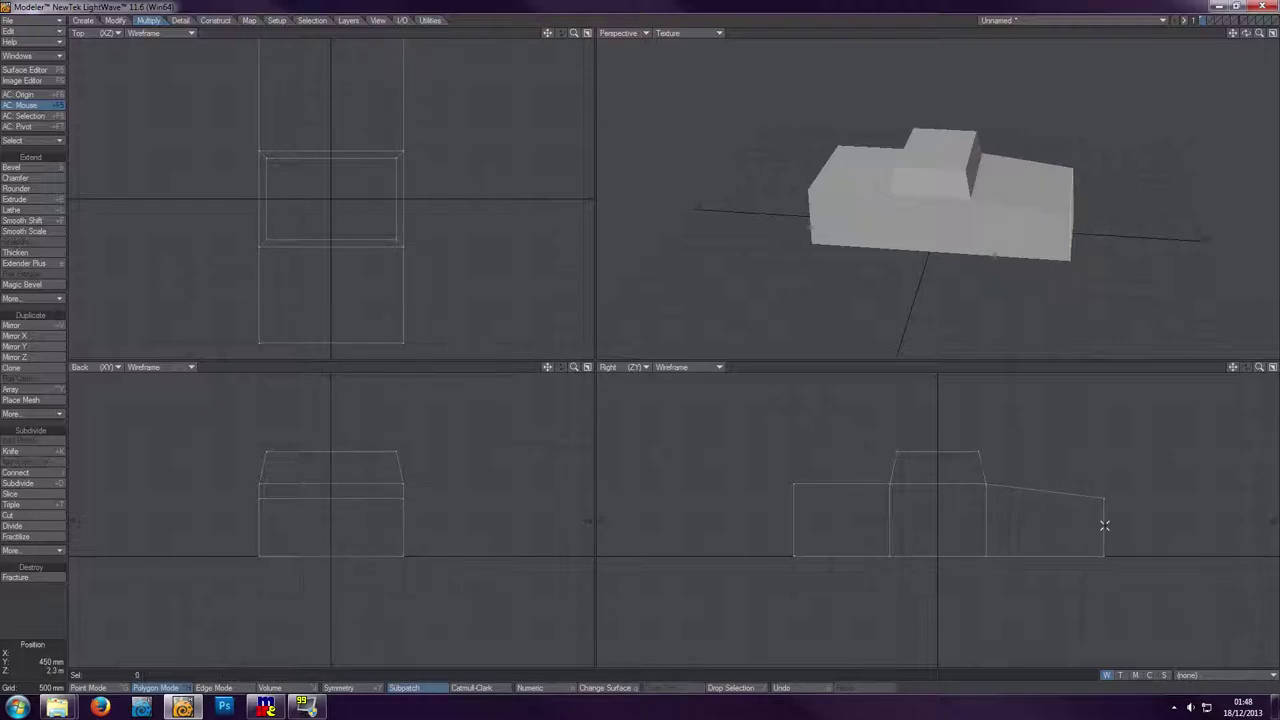
# - In point mode, move the four points below the cabin's front edge 200 mm along +Z to slope the windscreen, and deselect them
pyautogui.click(106, 688)
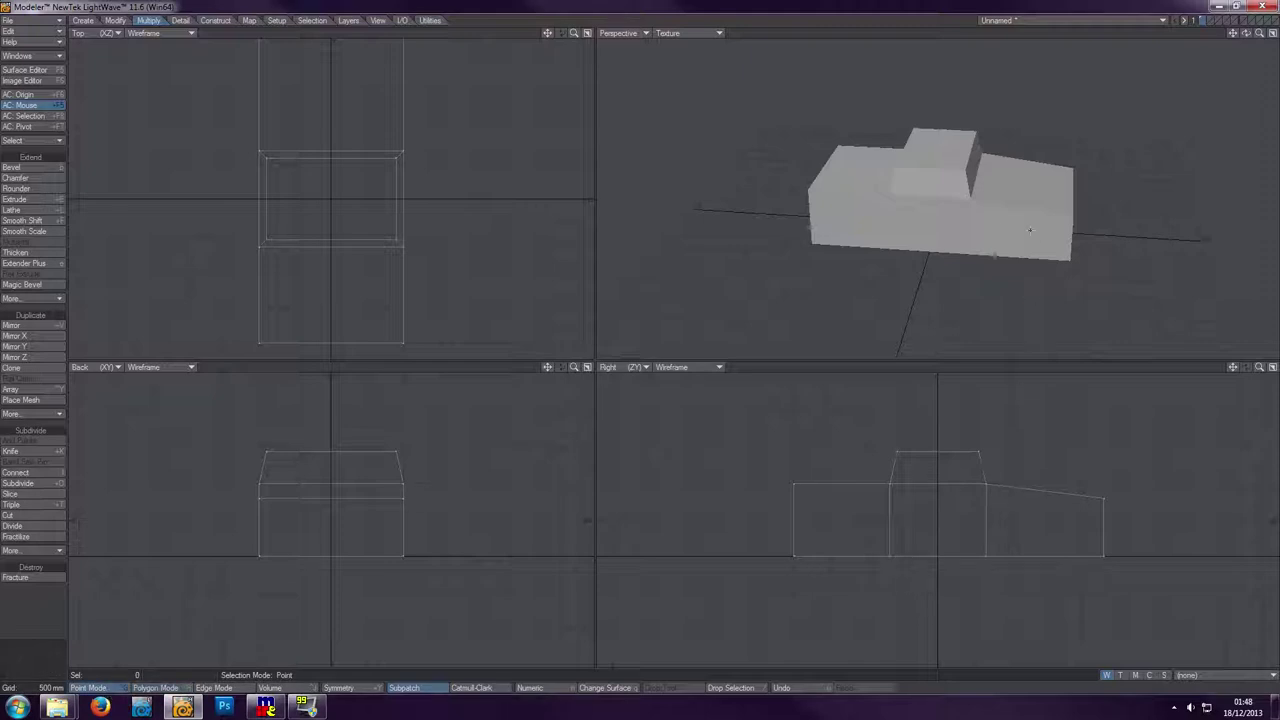
pyautogui.moveTo(1246, 33)
pyautogui.mouseDown()
pyautogui.moveTo(1252, 20)
pyautogui.moveTo(1236, 34)
pyautogui.mouseUp()
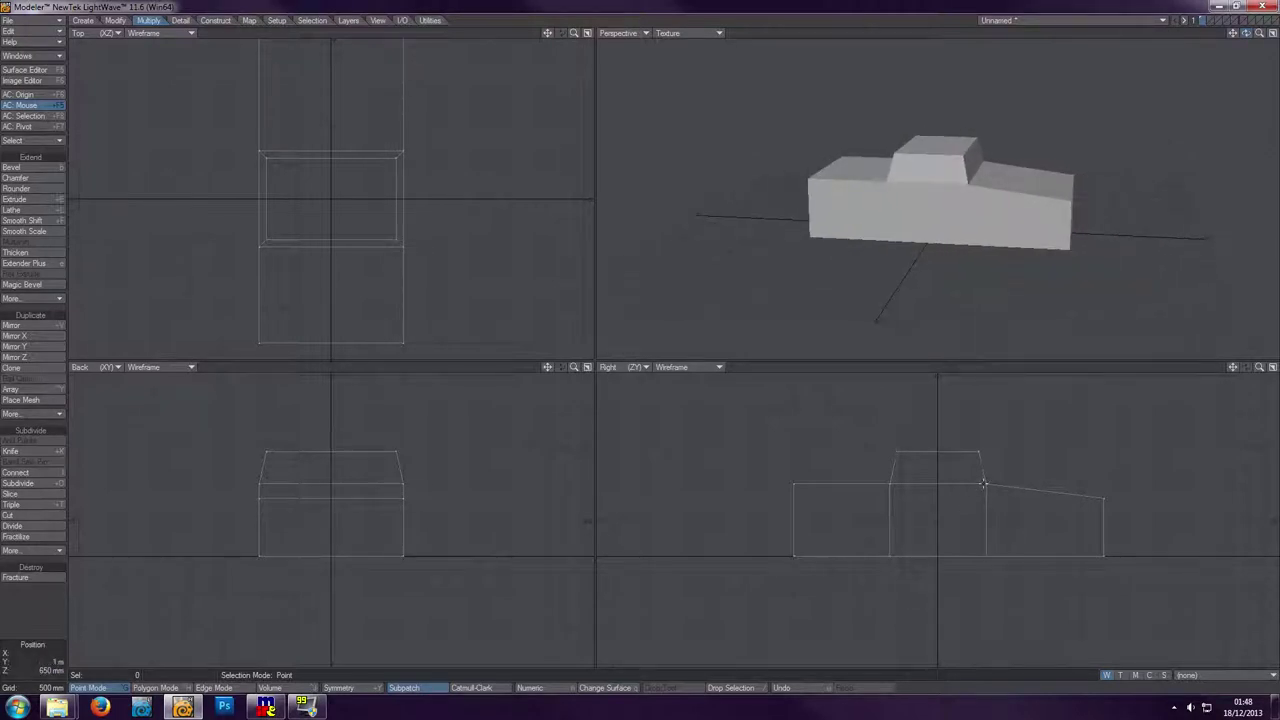
pyautogui.click(985, 484)
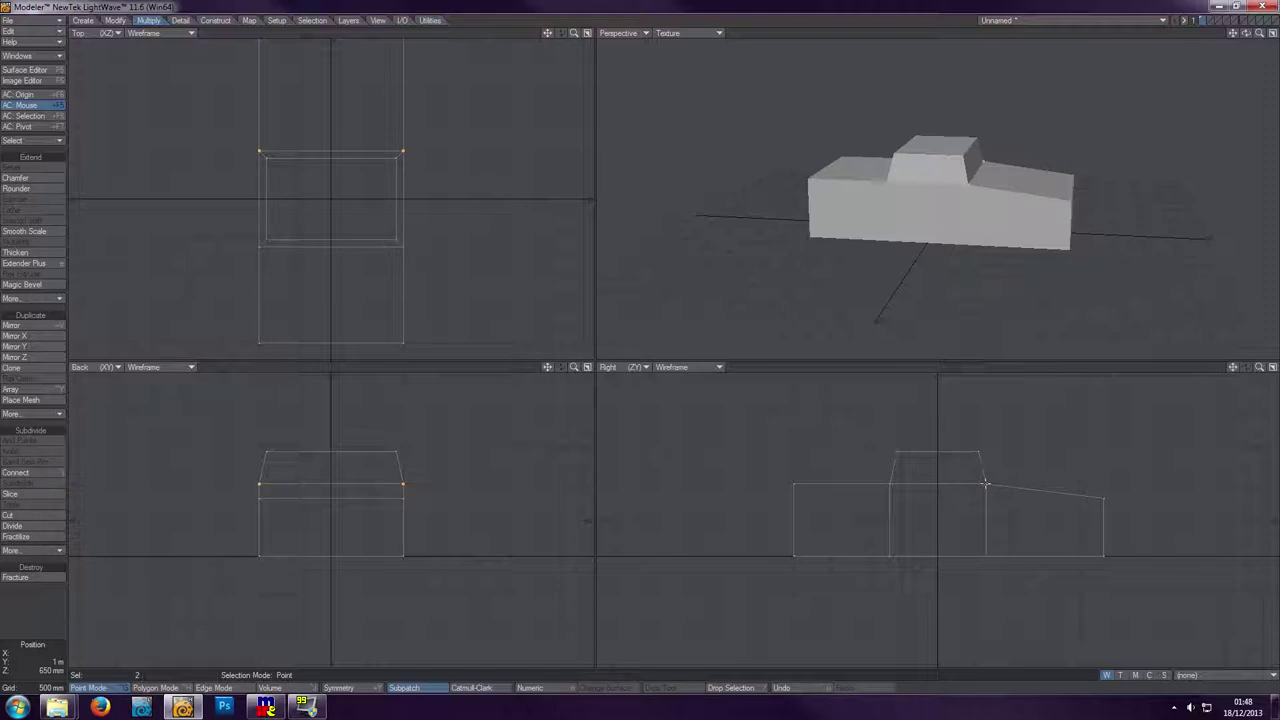
pyautogui.click(986, 556)
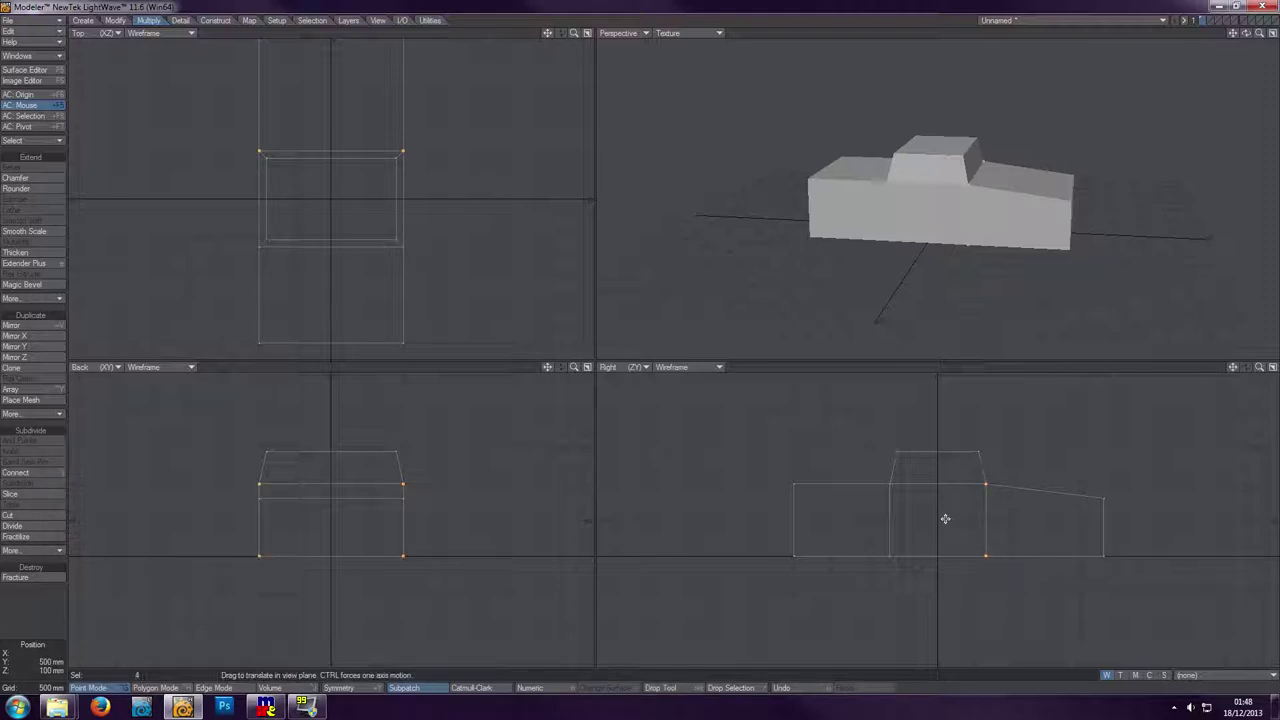
pyautogui.click(945, 518)
pyautogui.moveTo(945, 518); pyautogui.dragTo(960, 518)
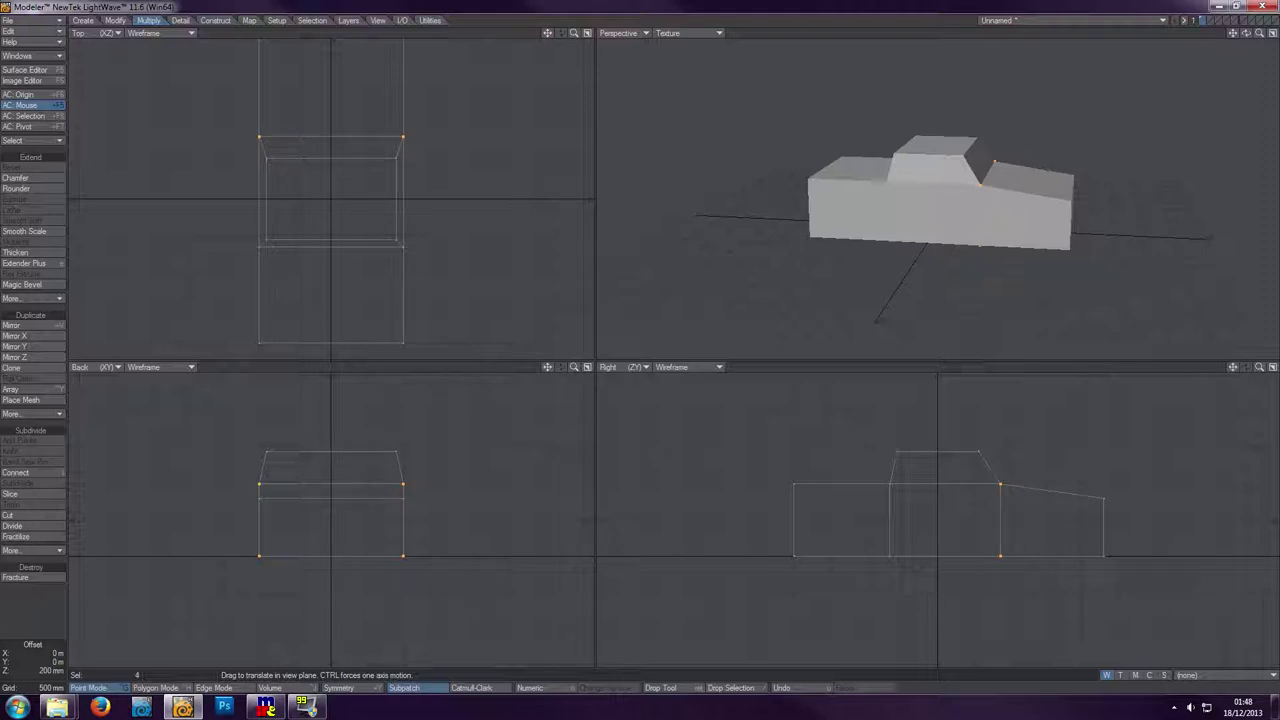
pyautogui.press('space')
pyautogui.press('/')
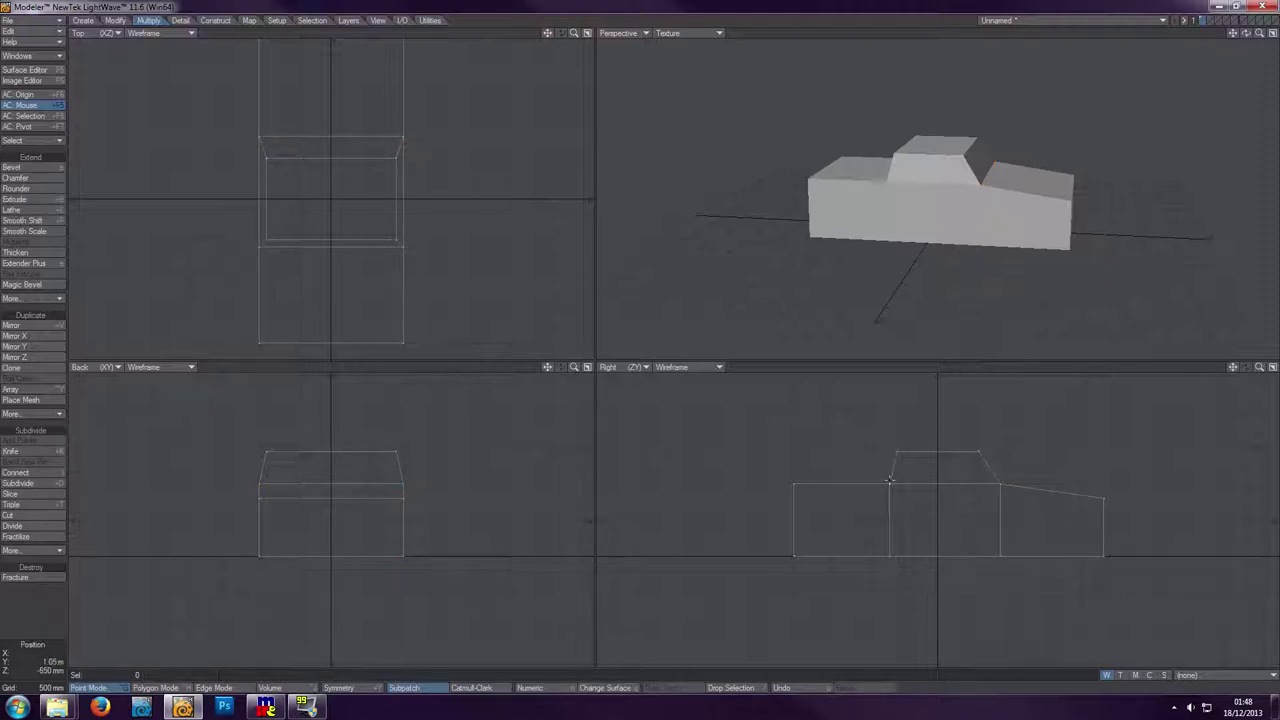
# - Move the four body points below the cabin's rear edge toward −Z to slope the rear window, and deselect them
pyautogui.click(889, 484)
pyautogui.click(889, 555)
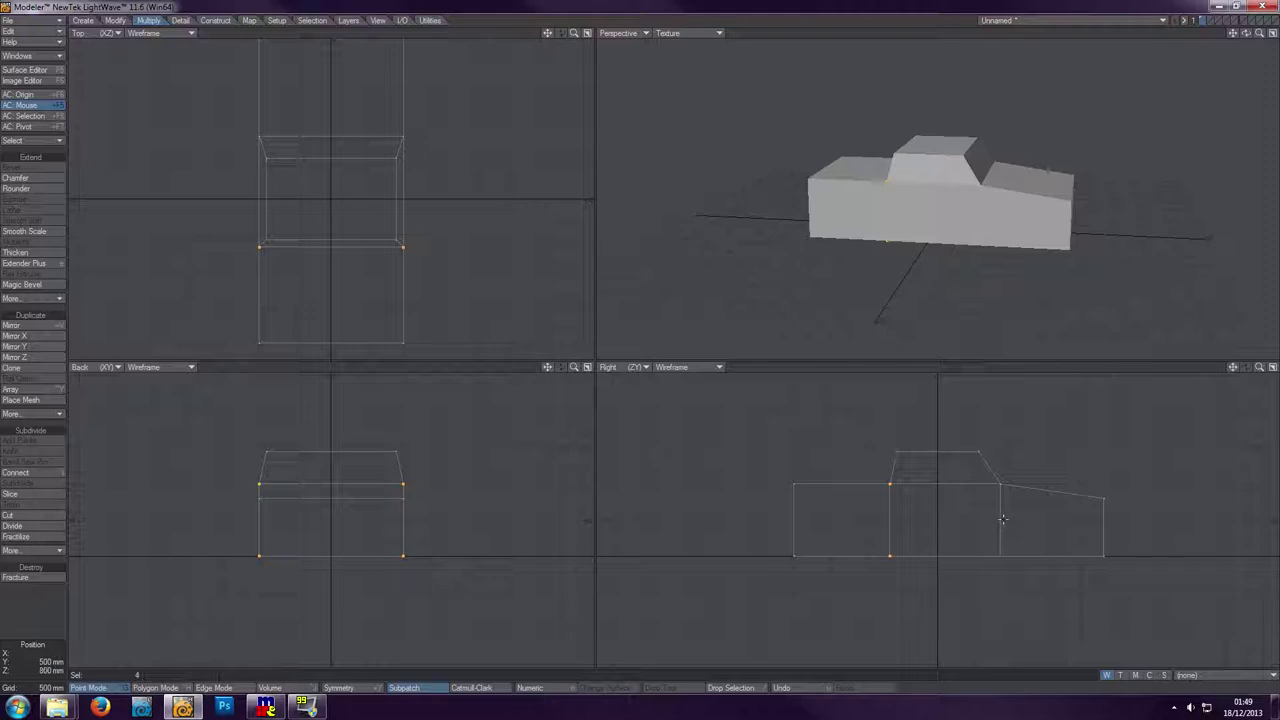
pyautogui.press('t')
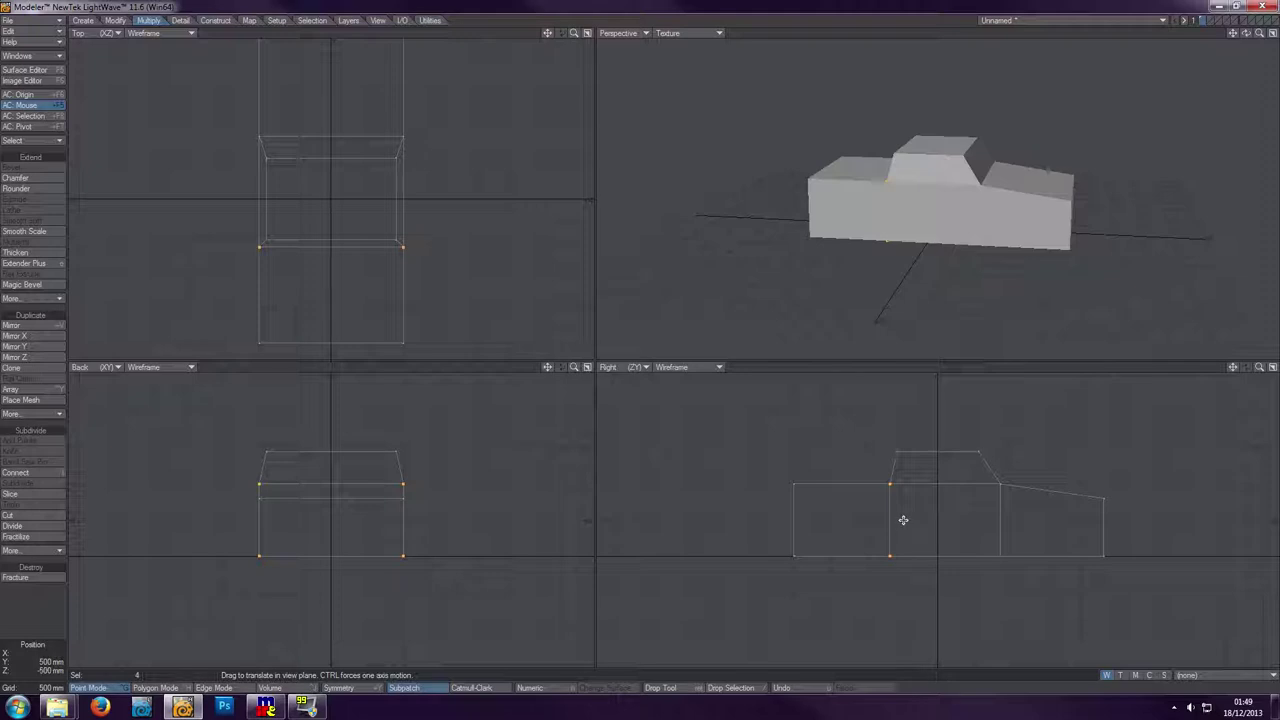
pyautogui.moveTo(903, 520)
pyautogui.mouseDown()
pyautogui.moveTo(891, 520)
pyautogui.moveTo(903, 520)
pyautogui.mouseUp()
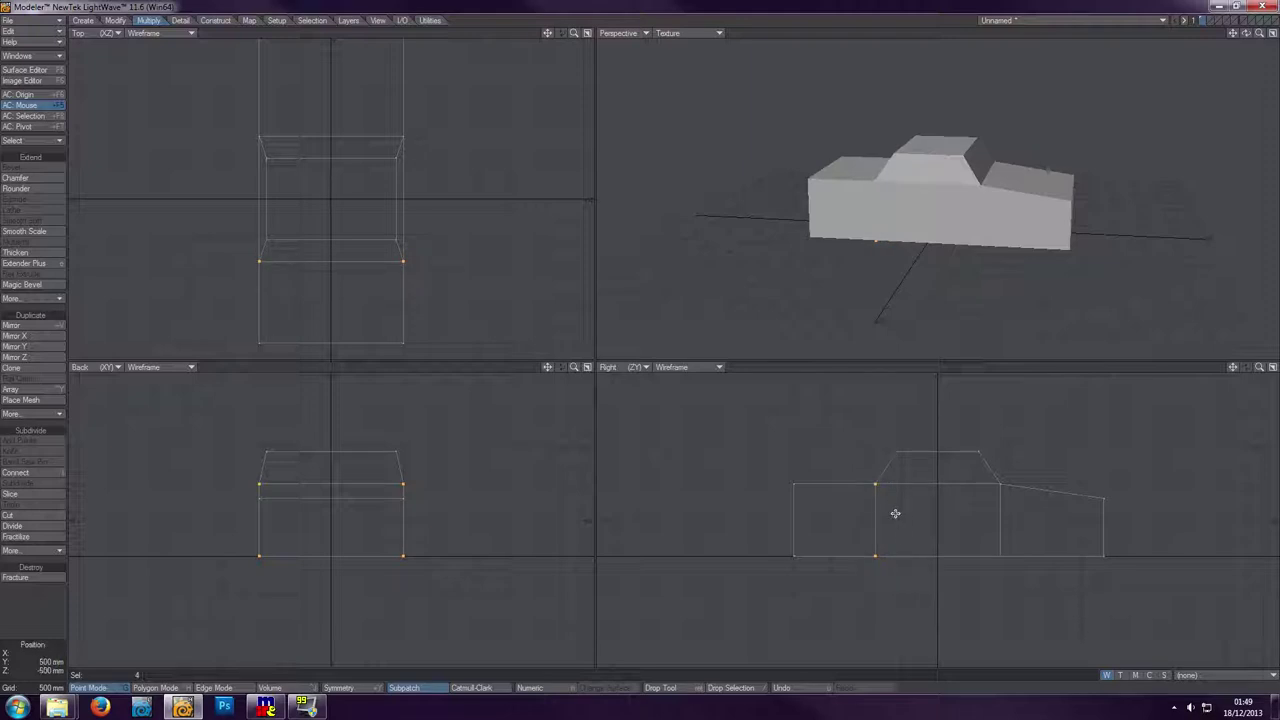
pyautogui.press('space')
pyautogui.press('/')
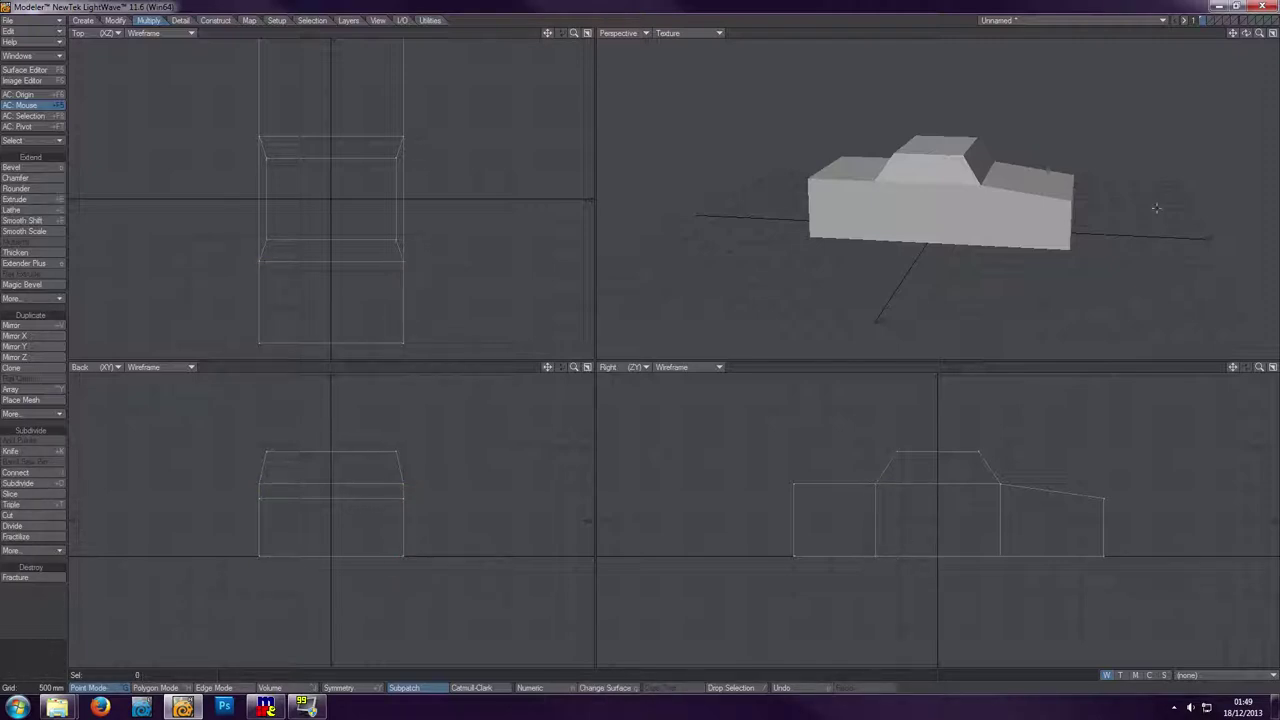
# - Examine the car body from its other side in the perspective view and bring up the Detail tools
pyautogui.moveTo(1248, 36); pyautogui.dragTo(1095, 44)
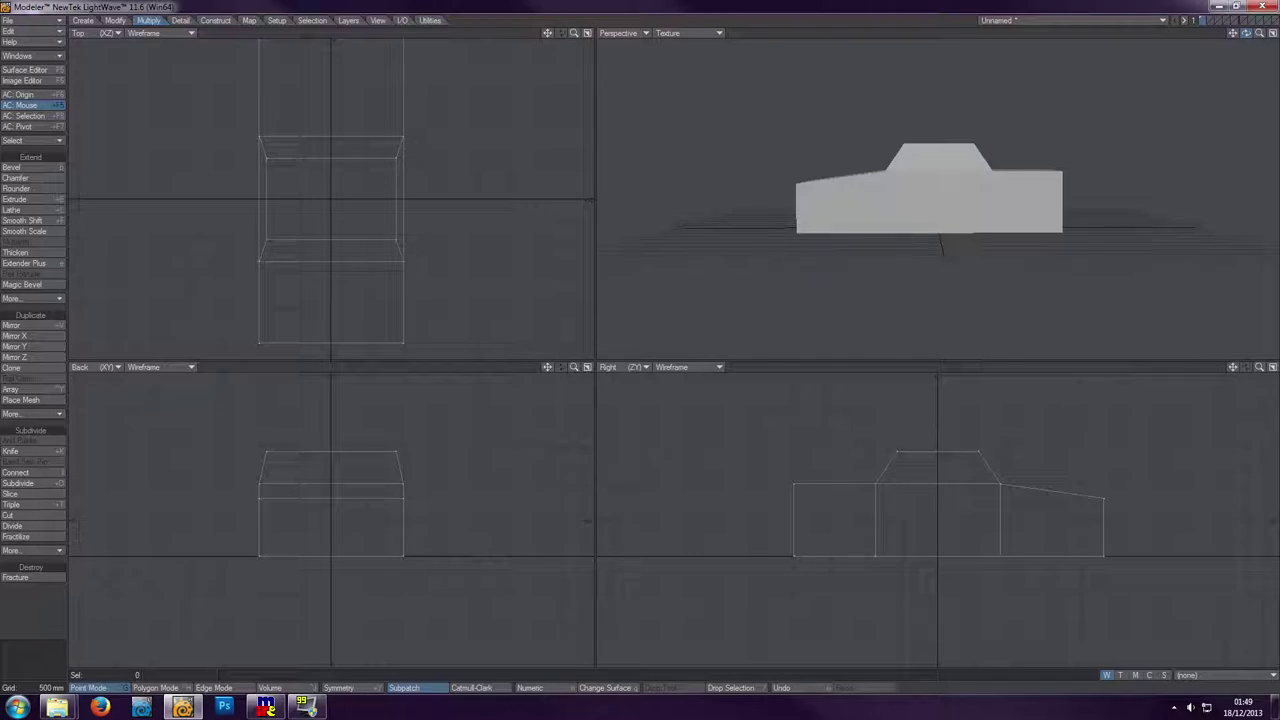
pyautogui.moveTo(1095, 44); pyautogui.dragTo(1095, 56)
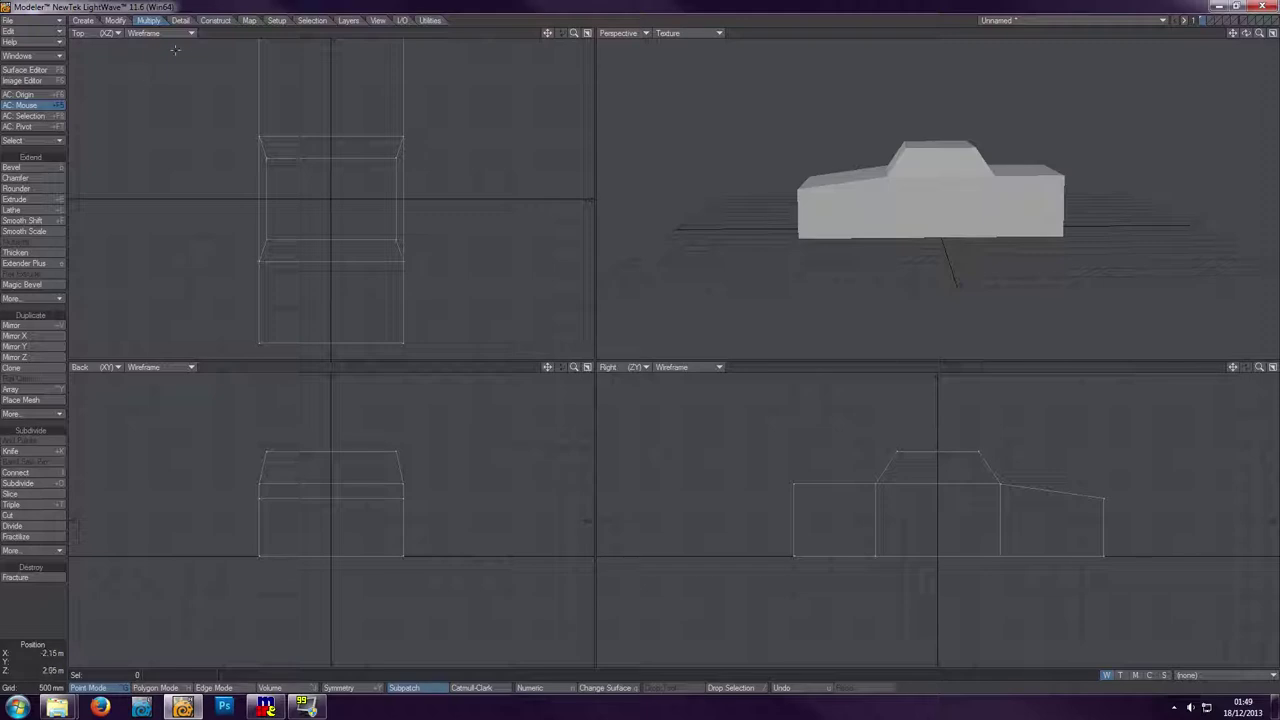
pyautogui.click(276, 22)
pyautogui.click(182, 21)
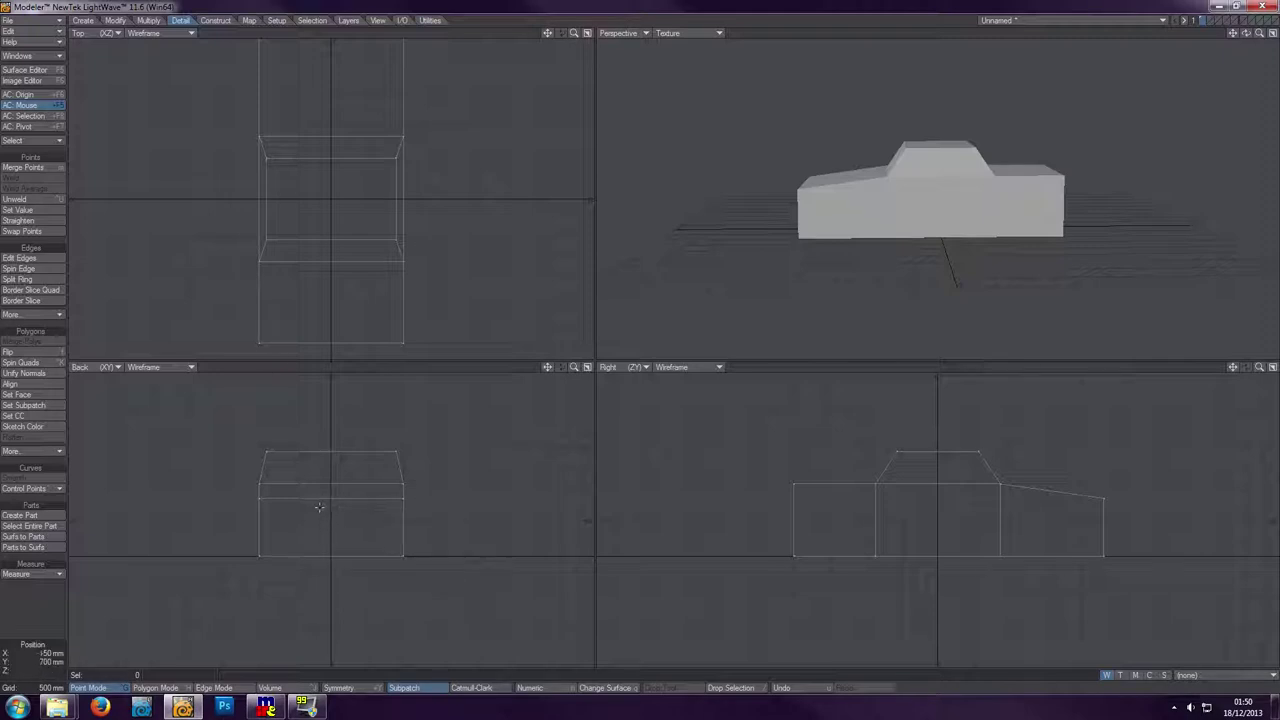
# - Assign the car a new surface named Body with the colour red (200, 015, 045) and smoothing enabled
pyautogui.press('q')
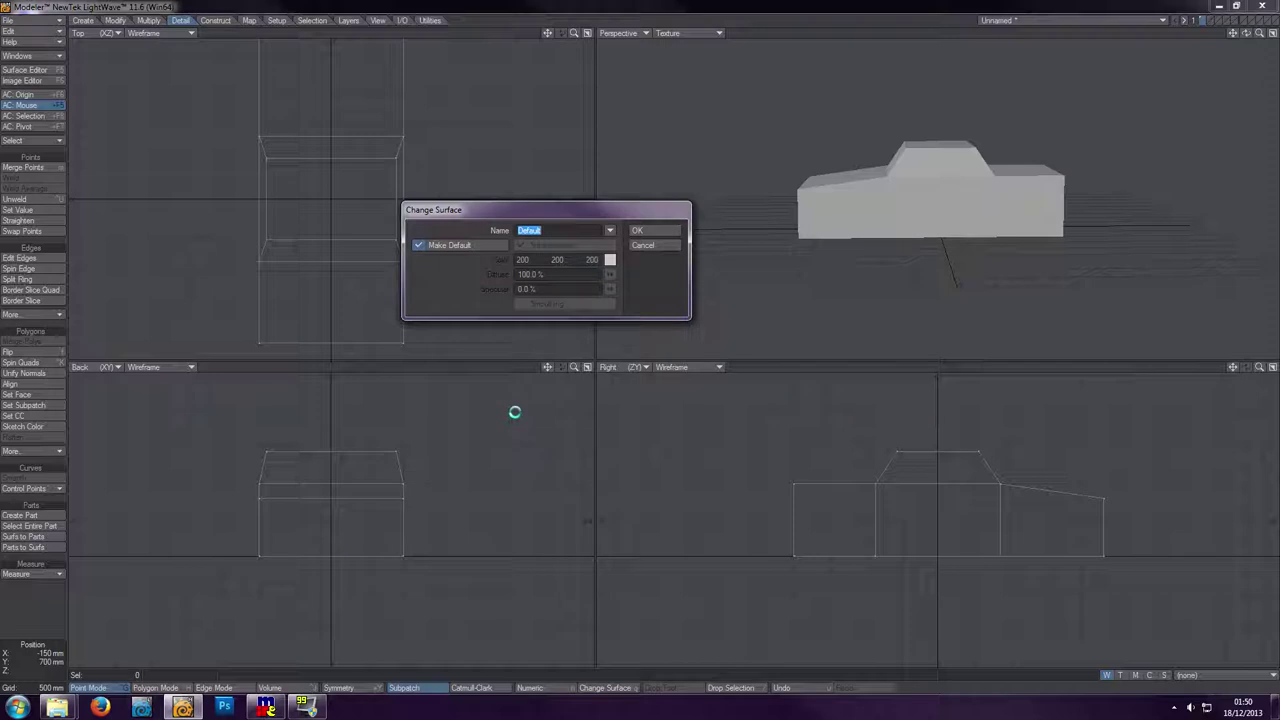
pyautogui.write('Body')
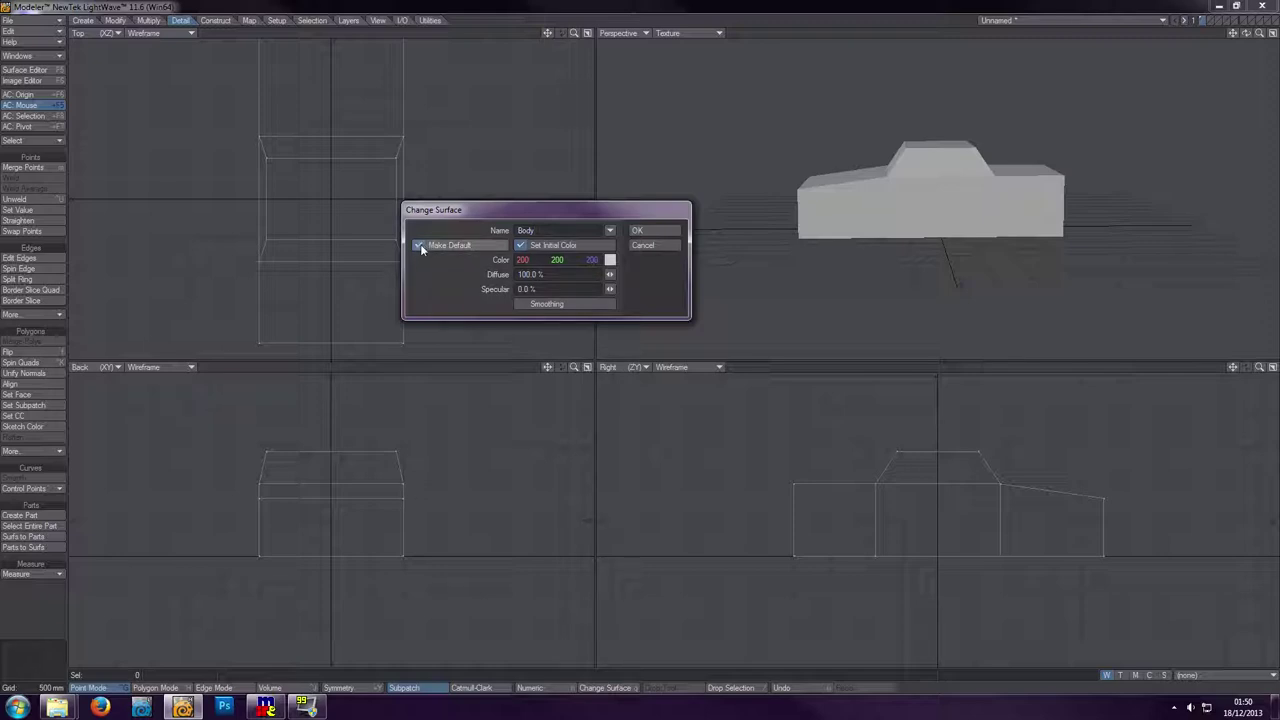
pyautogui.click(609, 260)
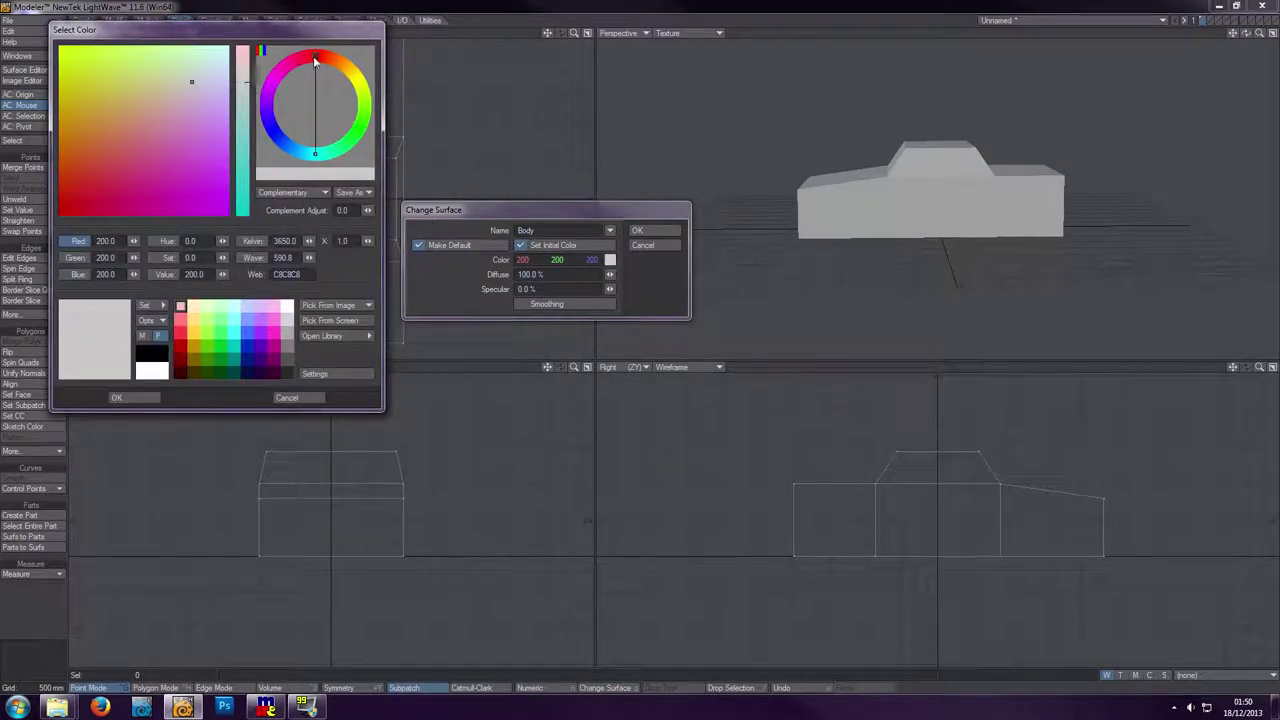
pyautogui.moveTo(314, 62); pyautogui.dragTo(308, 58)
pyautogui.click(90, 206)
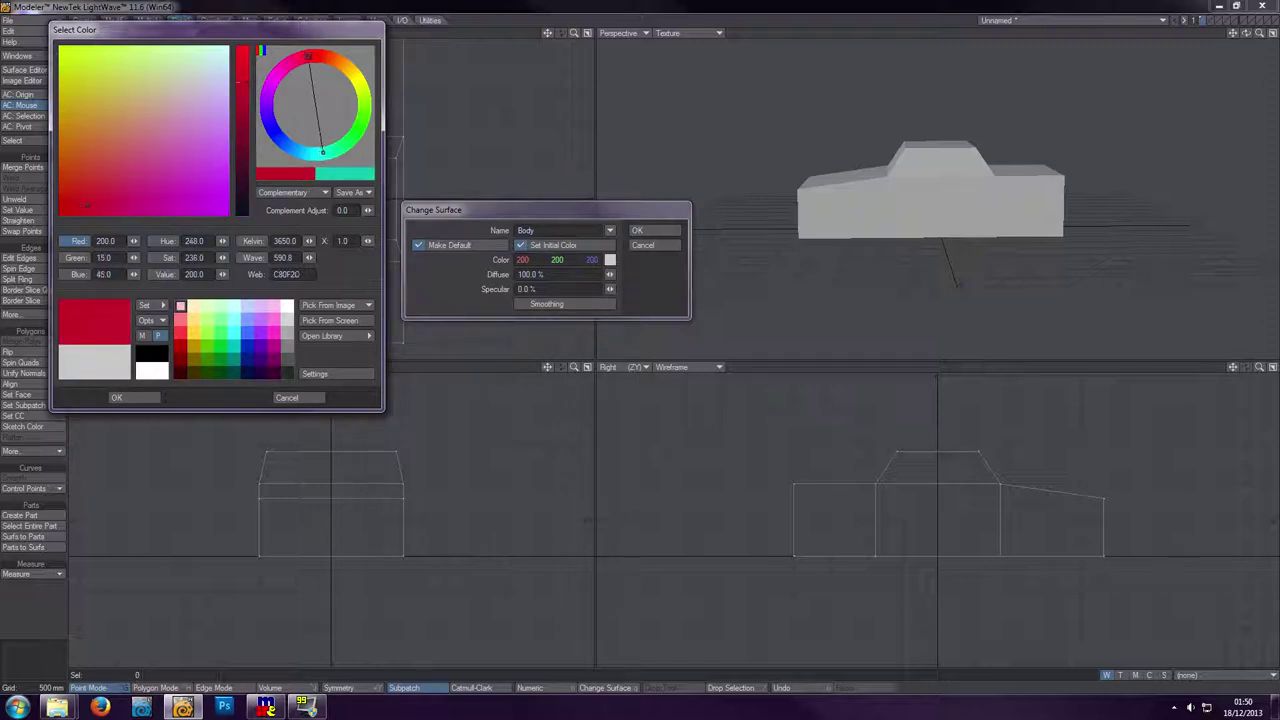
pyautogui.click(116, 397)
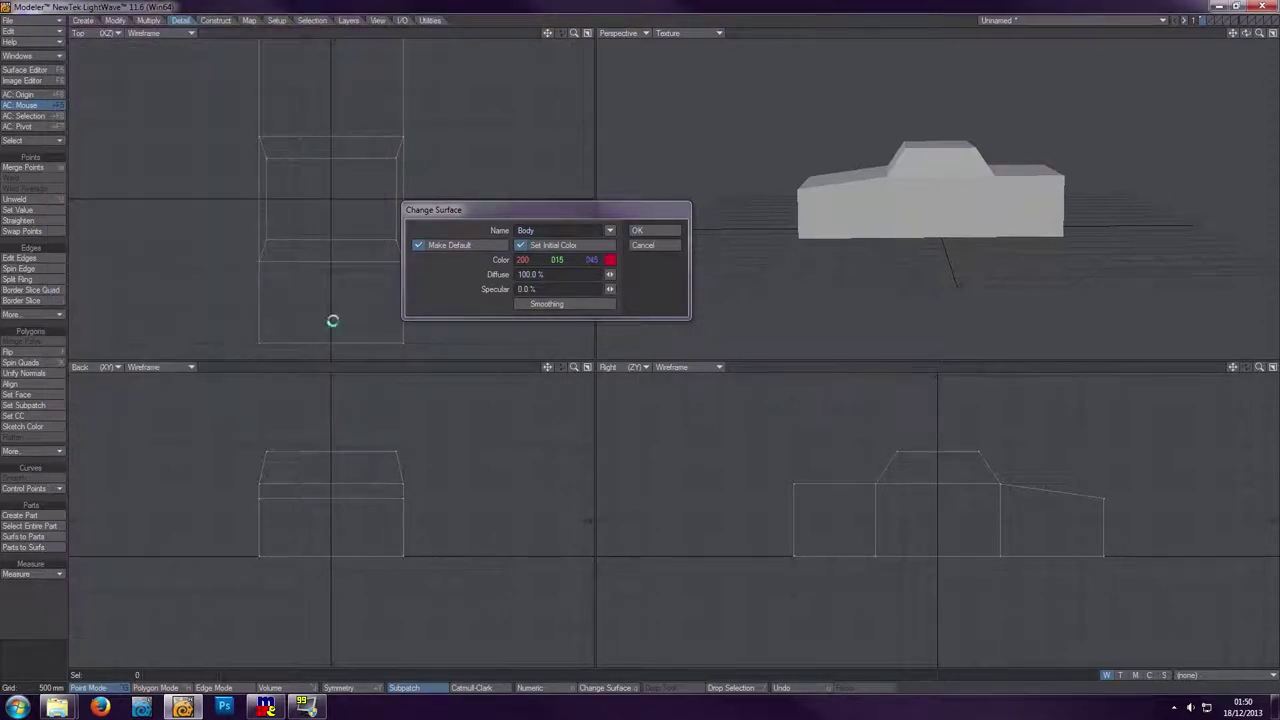
pyautogui.click(522, 303)
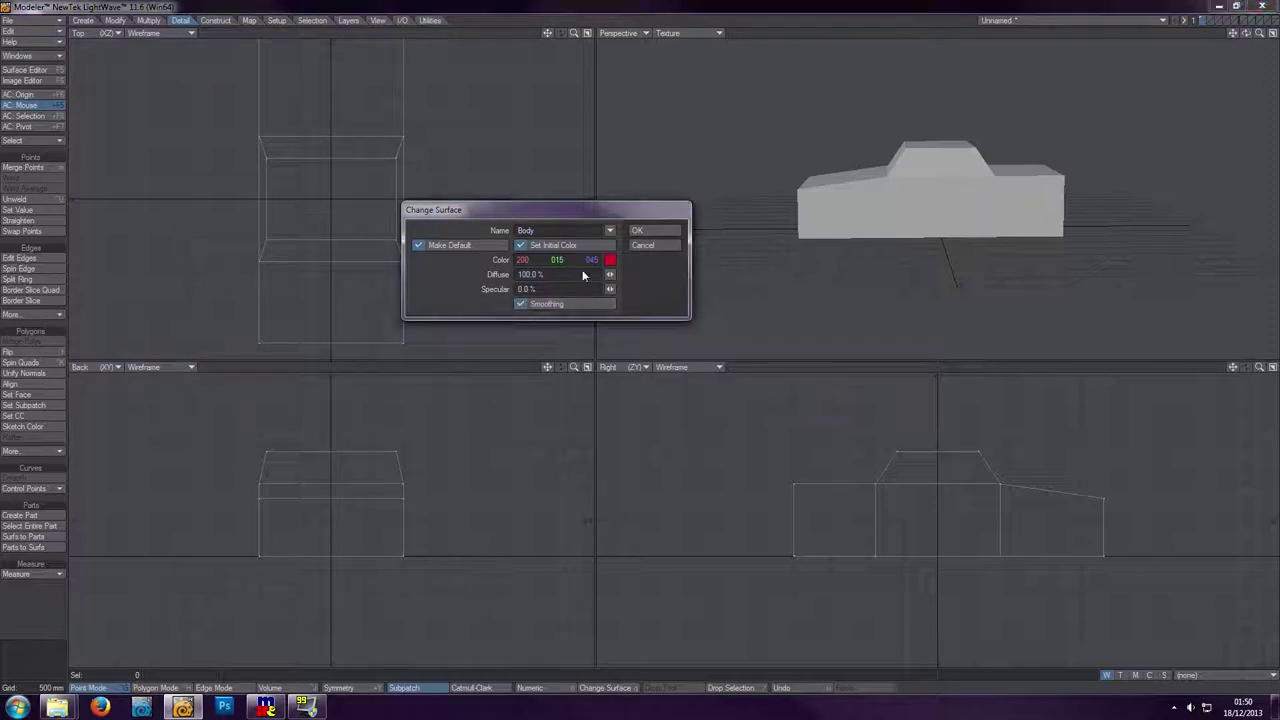
pyautogui.click(671, 230)
# - Check the red body's shading in the perspective view and open the Surface Editor clear of that view
pyautogui.moveTo(1247, 35); pyautogui.dragTo(1135, 40)
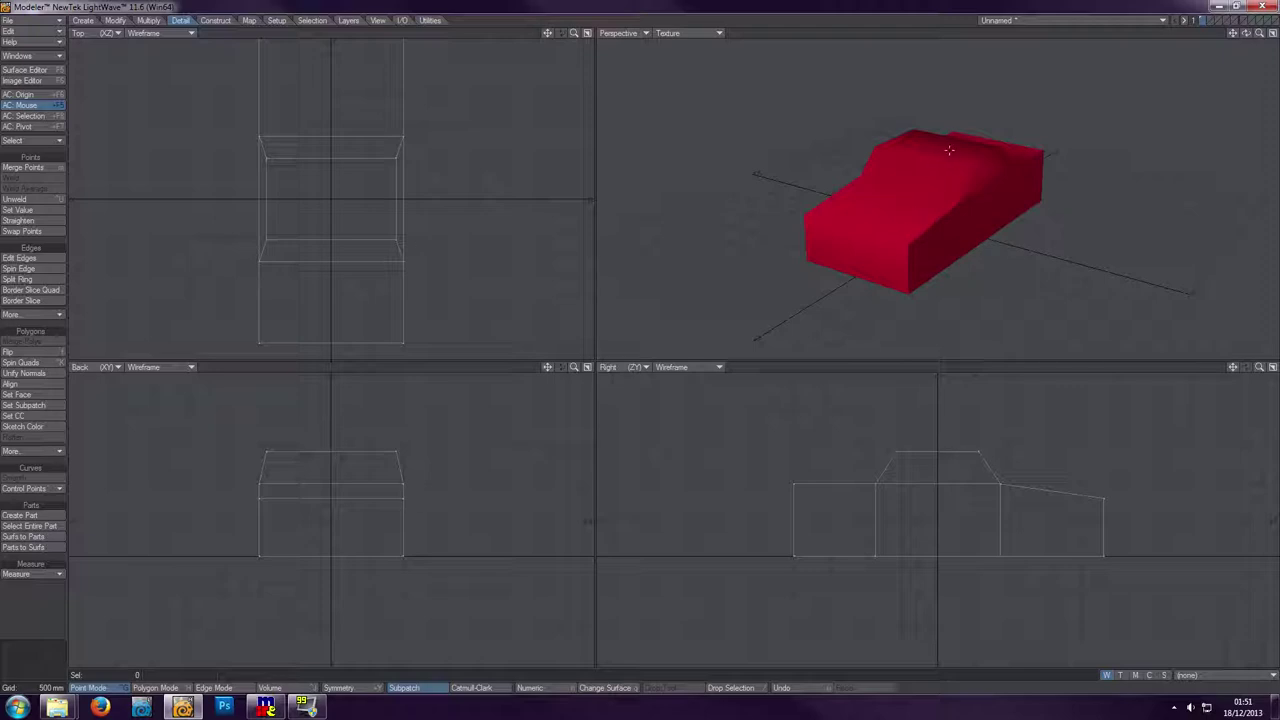
pyautogui.moveTo(1248, 36); pyautogui.dragTo(1242, 33)
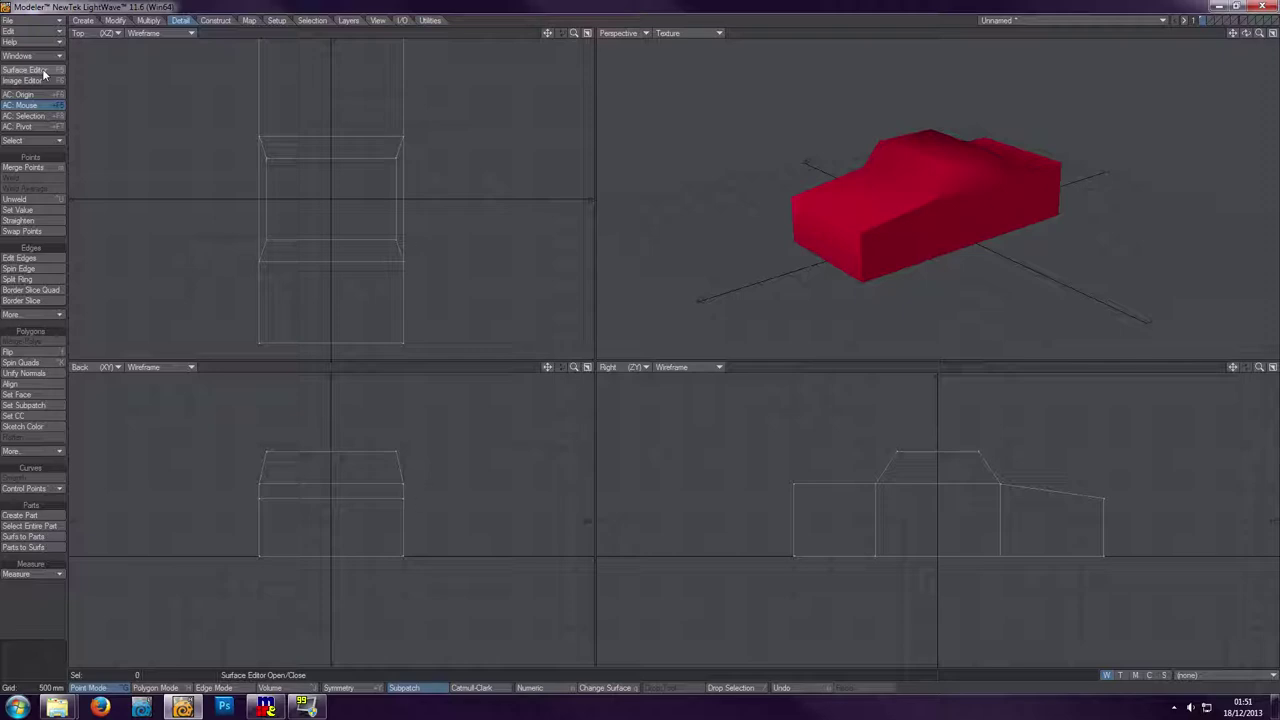
pyautogui.click(44, 74)
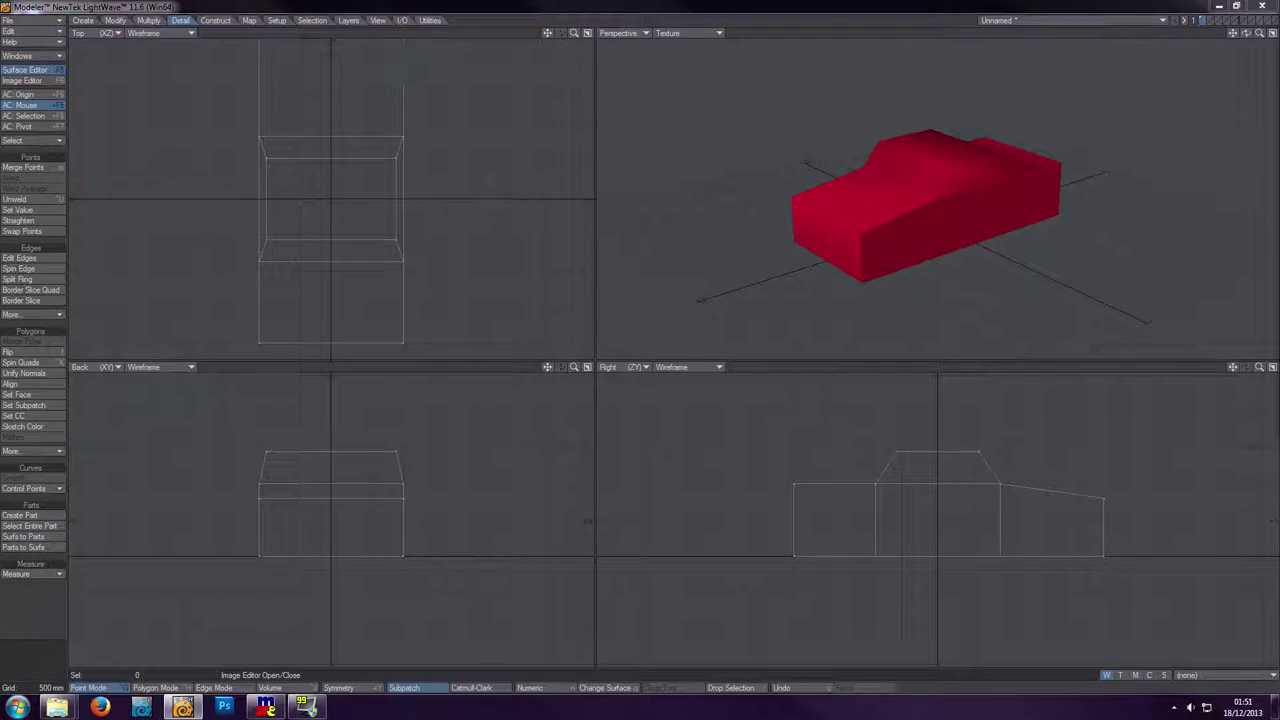
pyautogui.moveTo(286, 129); pyautogui.dragTo(327, 67)
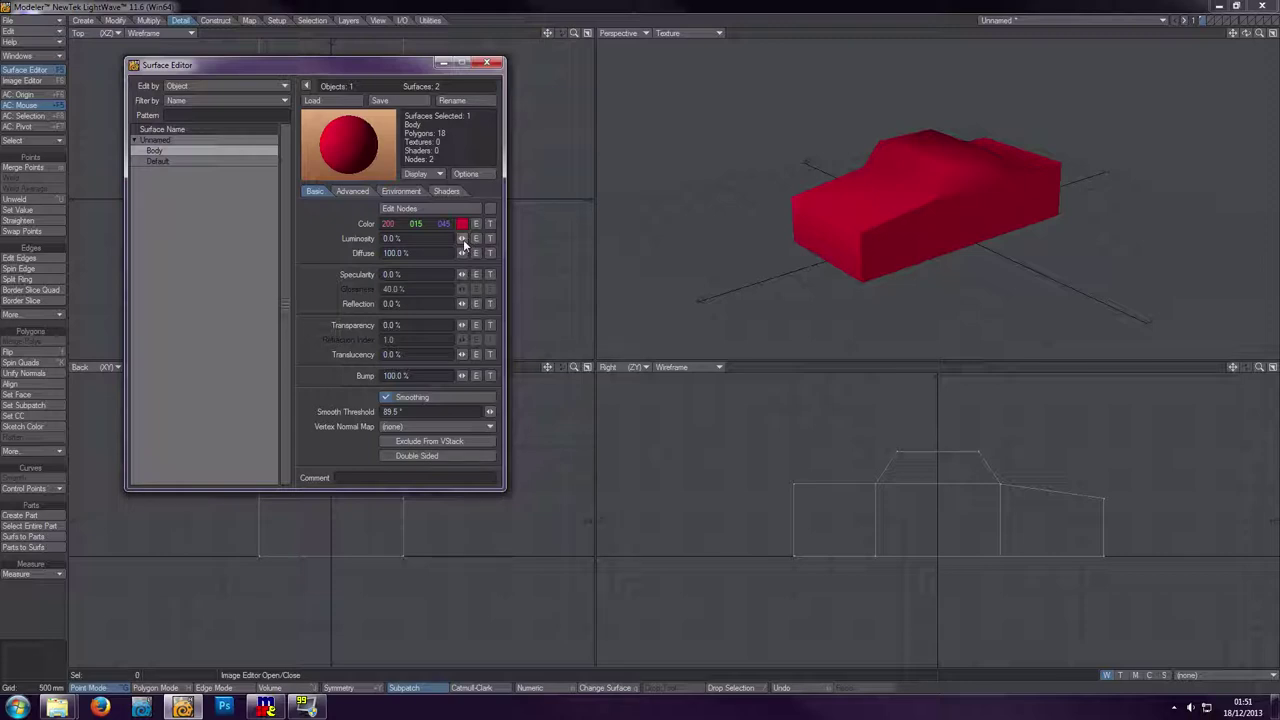
# - Try out the Body surface's luminosity and diffuse controls, and raise its specularity to 98%
pyautogui.moveTo(461, 238)
pyautogui.mouseDown()
pyautogui.moveTo(476, 238)
pyautogui.moveTo(461, 238)
pyautogui.mouseUp()
pyautogui.moveTo(461, 253)
pyautogui.mouseDown()
pyautogui.moveTo(438, 253)
pyautogui.moveTo(464, 256)
pyautogui.mouseUp()
pyautogui.moveTo(462, 278)
pyautogui.mouseDown()
pyautogui.moveTo(547, 278)
pyautogui.moveTo(432, 280)
pyautogui.moveTo(486, 280)
pyautogui.moveTo(462, 280)
pyautogui.mouseUp()
pyautogui.write('20')
pyautogui.press('Return')
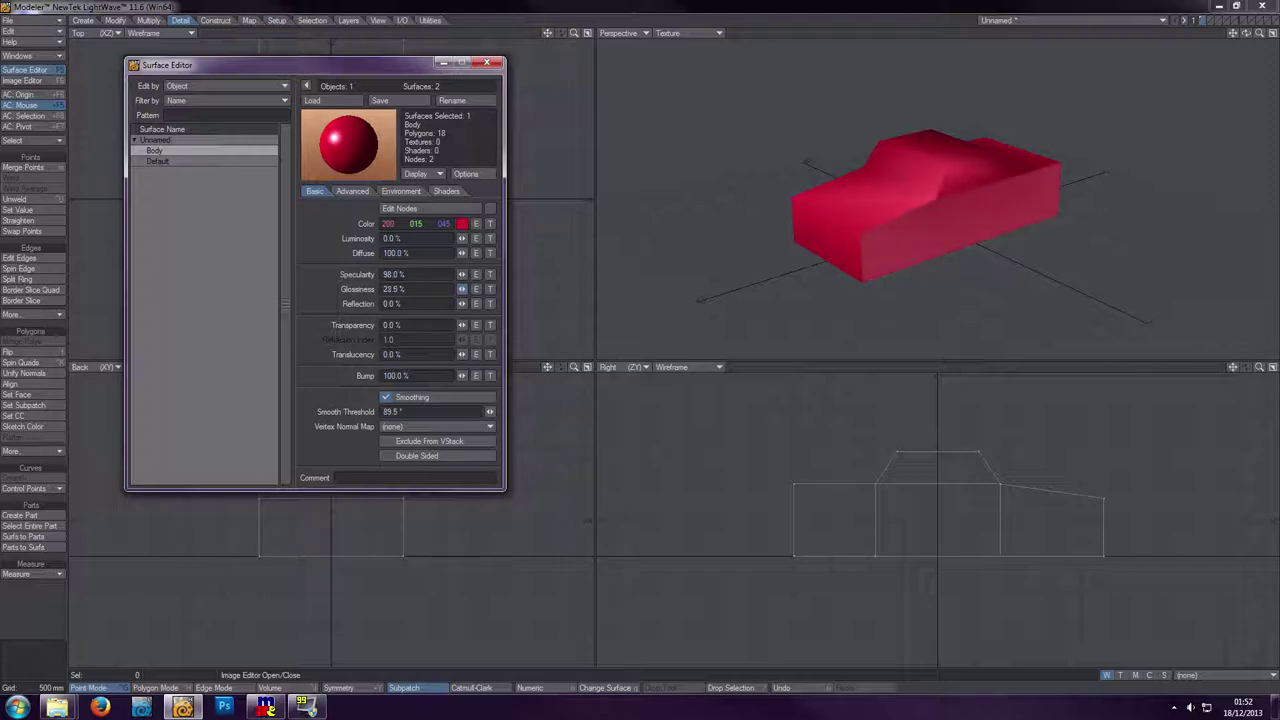
# - Compare the Body surface's highlight at glossiness values of 70.5%, 16.5% and 65%
pyautogui.write('13.5')
pyautogui.press('Return')
pyautogui.moveTo(461, 289); pyautogui.dragTo(468, 290)
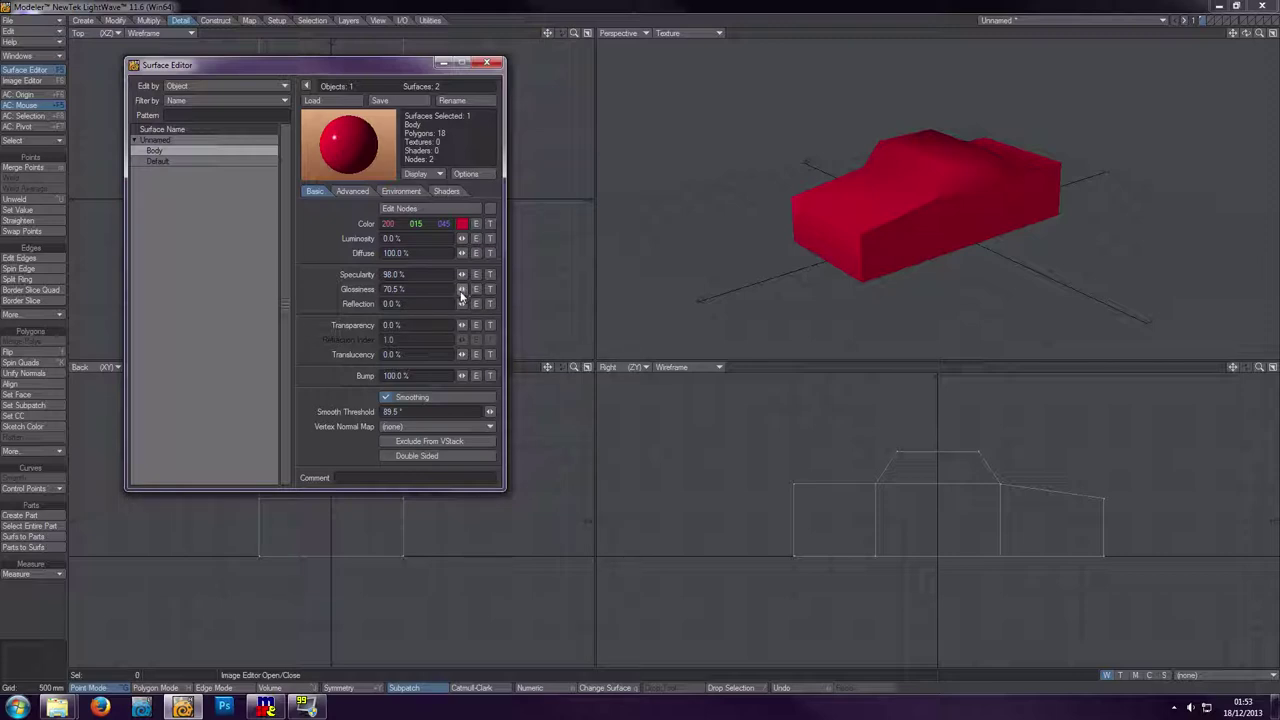
pyautogui.moveTo(464, 289); pyautogui.dragTo(417, 289)
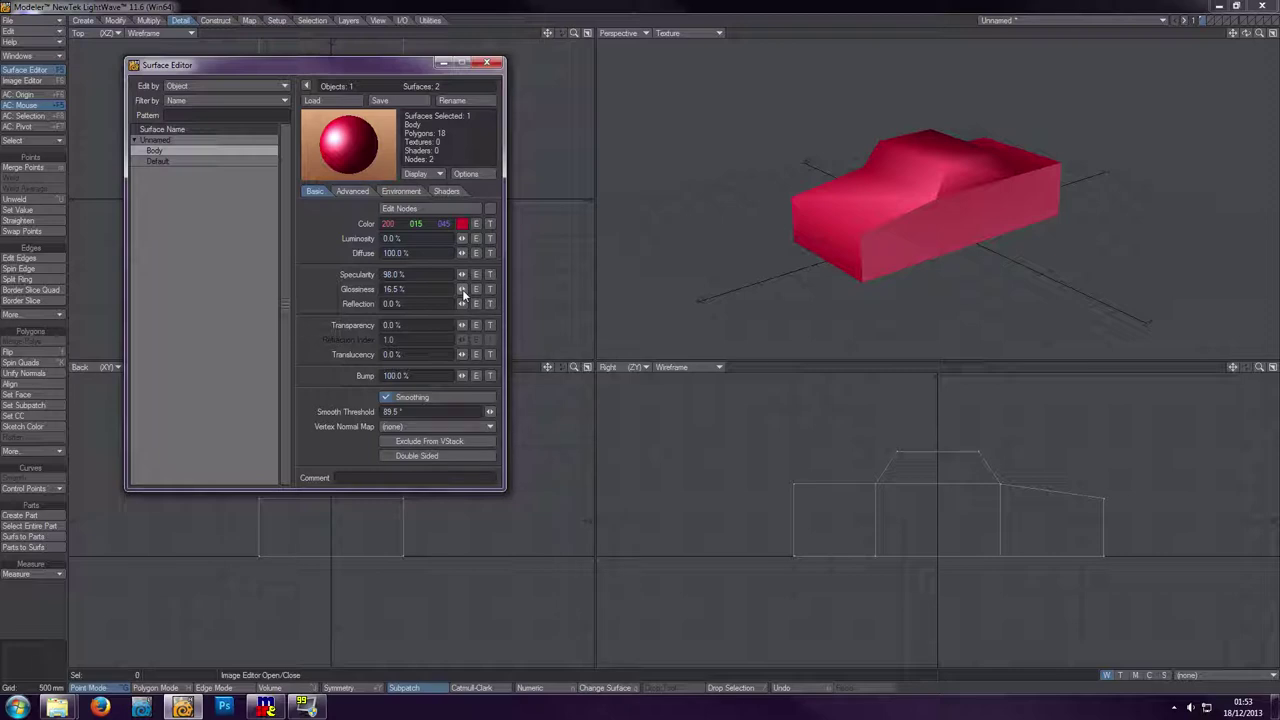
pyautogui.moveTo(464, 293)
pyautogui.mouseDown()
pyautogui.moveTo(481, 293)
pyautogui.moveTo(464, 295)
pyautogui.mouseUp()
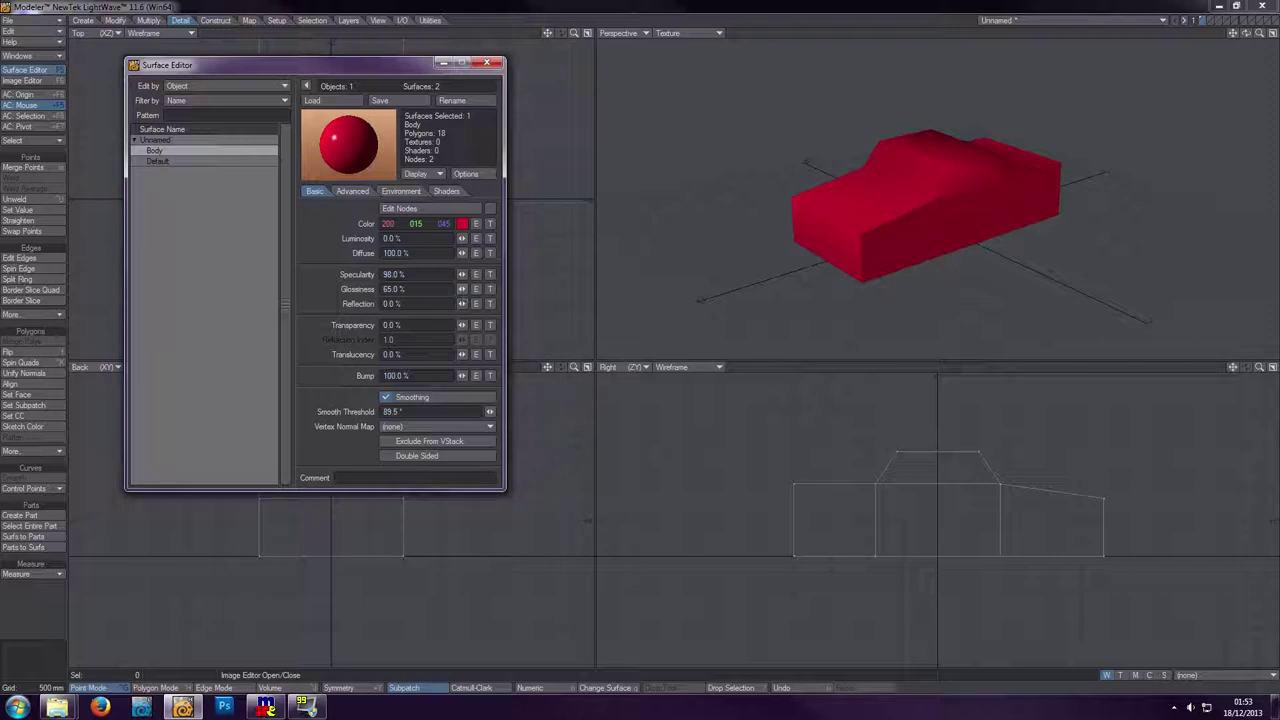
# - Set the Body surface's glossiness to 66.5% and its specularity to 0%
pyautogui.moveTo(462, 289); pyautogui.dragTo(464, 294)
pyautogui.moveTo(464, 290); pyautogui.dragTo(464, 292)
pyautogui.moveTo(462, 274); pyautogui.dragTo(462, 275)
# - Try the Body surface with reflection values of 30%, 100% and 90.5%
pyautogui.moveTo(461, 303); pyautogui.dragTo(481, 303)
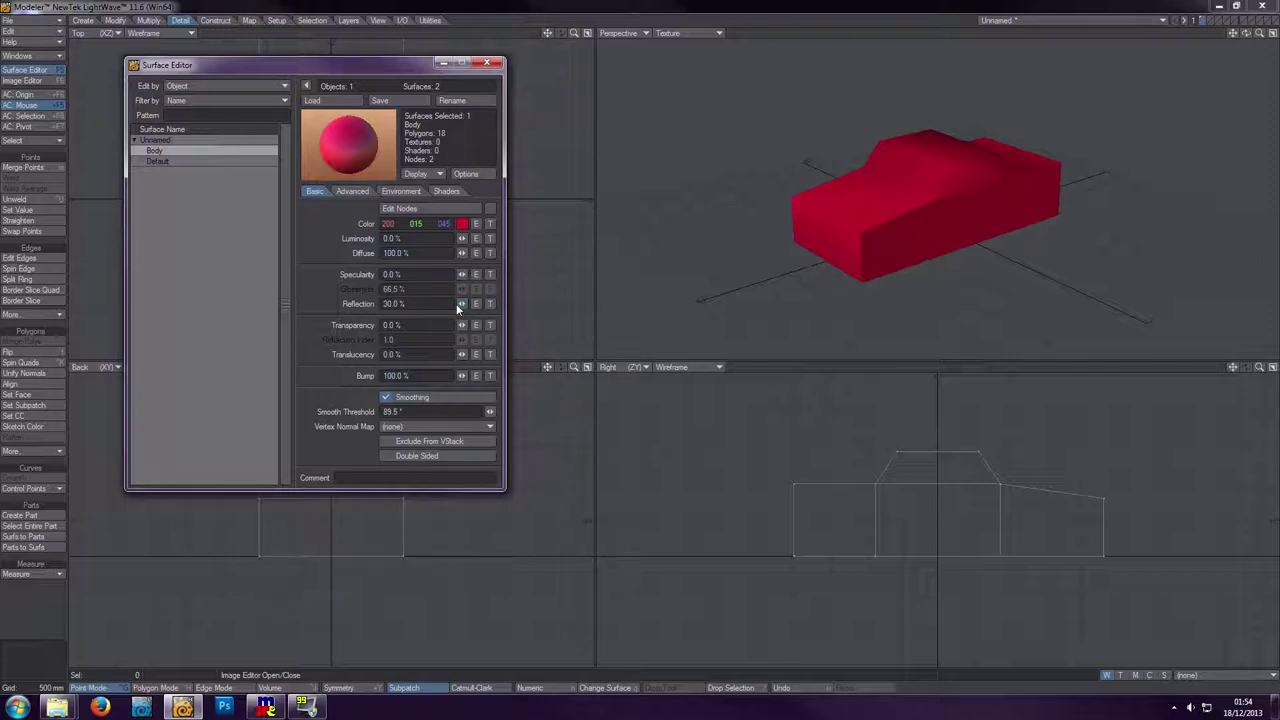
pyautogui.moveTo(465, 303); pyautogui.dragTo(550, 303)
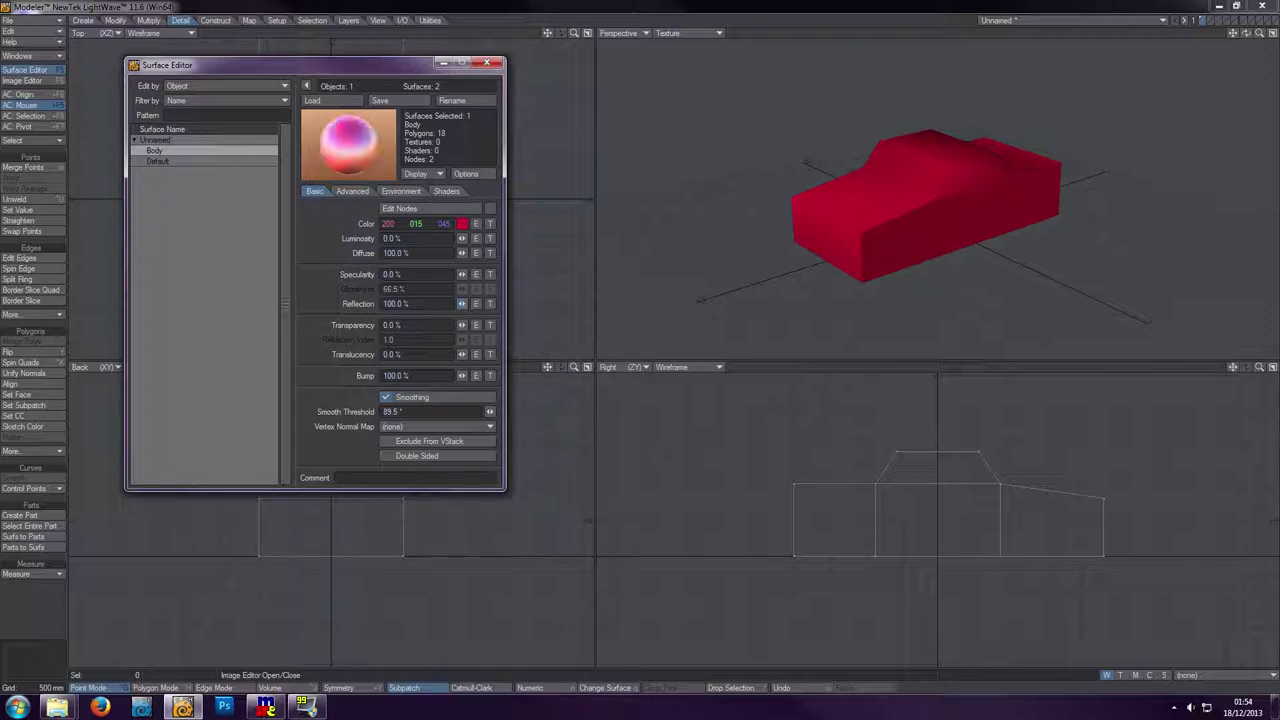
pyautogui.moveTo(465, 303); pyautogui.dragTo(455, 303)
pyautogui.moveTo(462, 303); pyautogui.dragTo(465, 306)
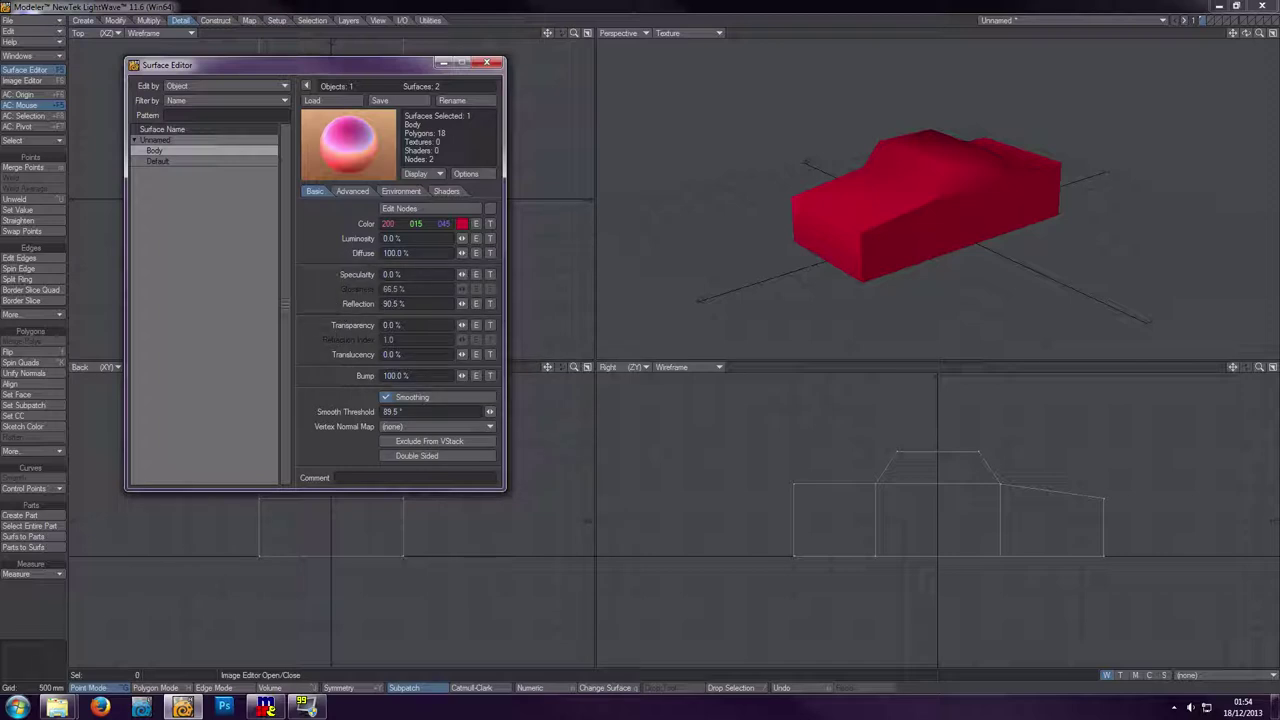
# - Lower the Body surface's diffuse to 10% to balance its high reflection
pyautogui.moveTo(463, 256); pyautogui.dragTo(452, 256)
pyautogui.moveTo(463, 256); pyautogui.dragTo(463, 256)
pyautogui.moveTo(462, 253); pyautogui.dragTo(490, 253)
pyautogui.moveTo(462, 253); pyautogui.dragTo(410, 253)
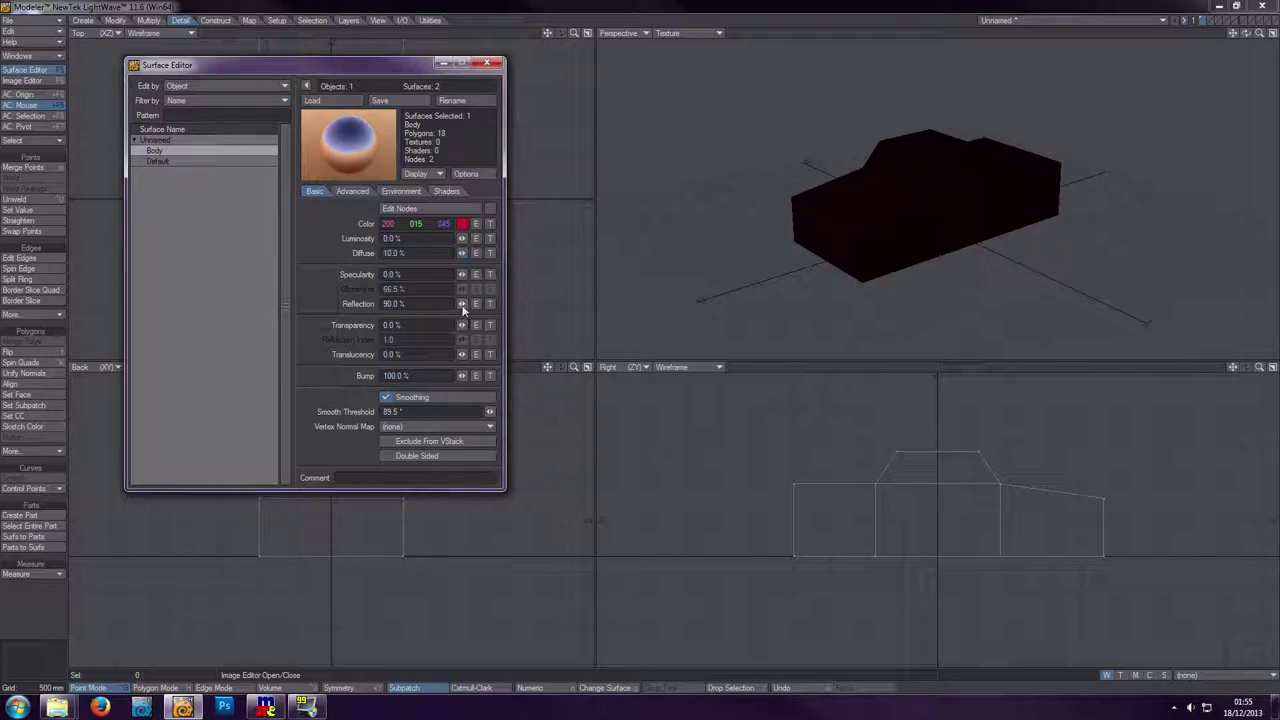
# - Try 35% reflection with 65% diffuse on Body, and restore reflection to 0% and diffuse to 100%
pyautogui.moveTo(463, 309); pyautogui.dragTo(463, 309)
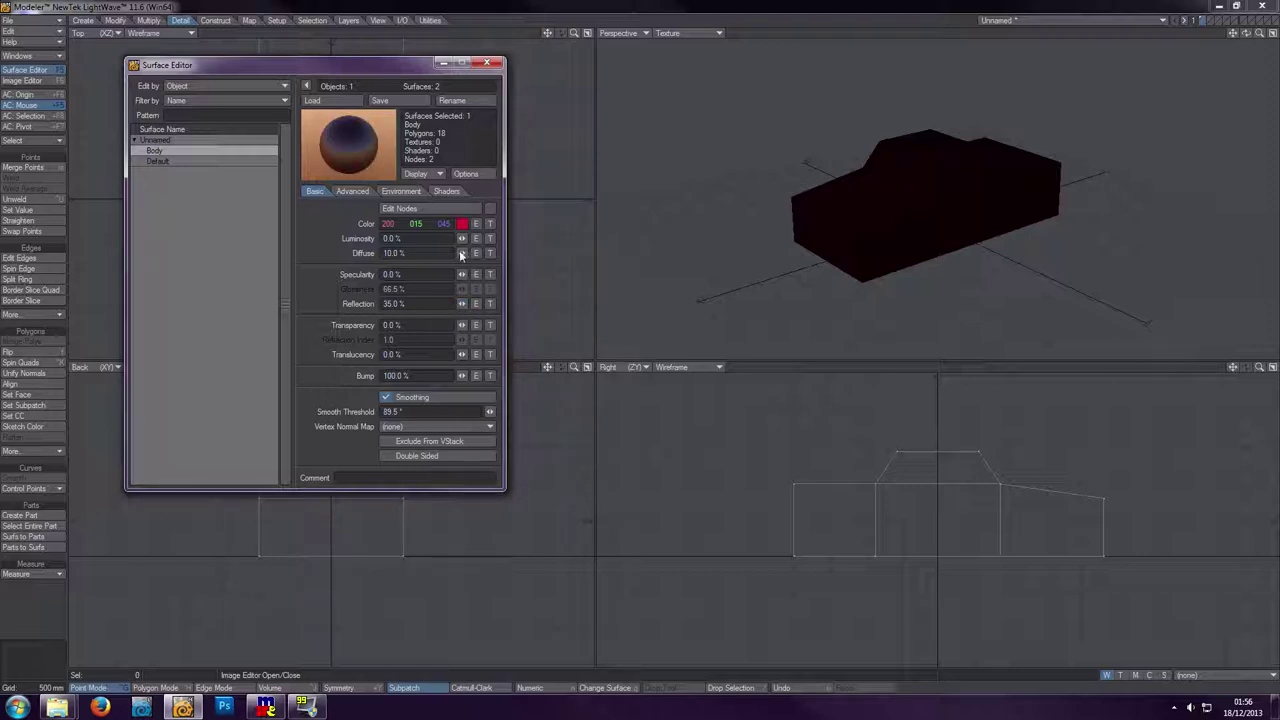
pyautogui.moveTo(462, 253); pyautogui.dragTo(481, 253)
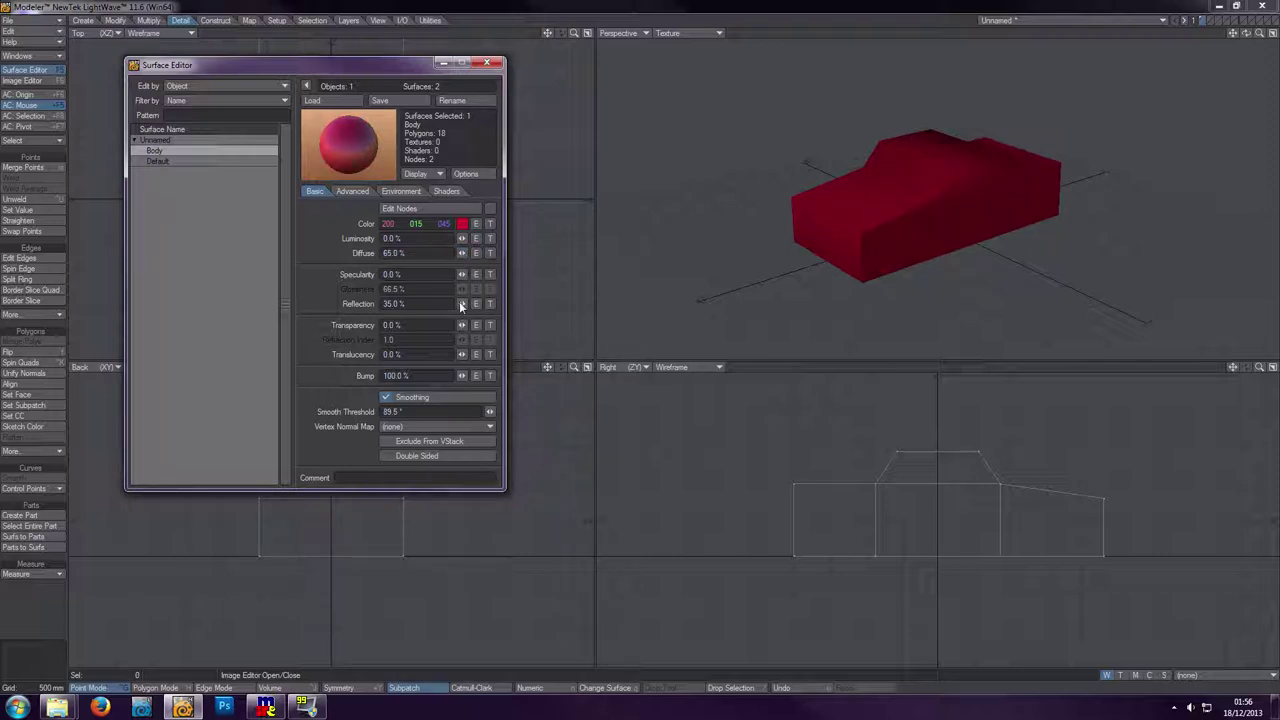
pyautogui.moveTo(462, 303); pyautogui.dragTo(430, 303)
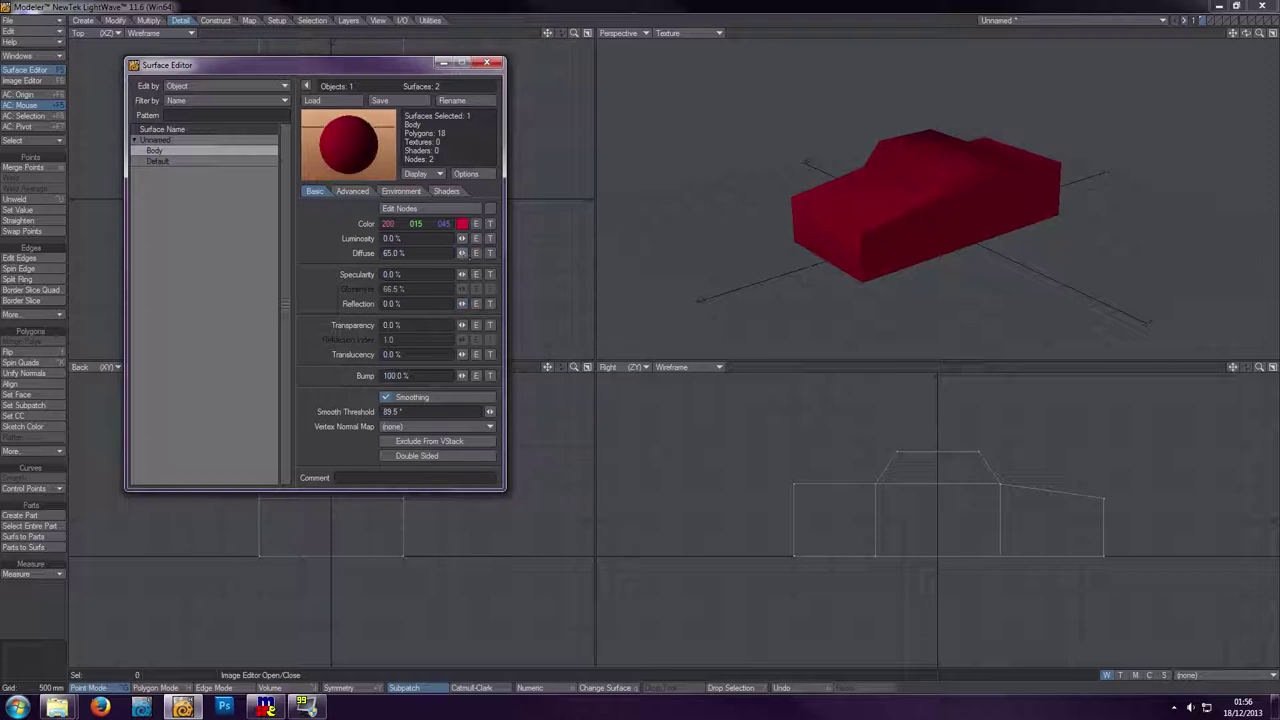
pyautogui.moveTo(463, 252); pyautogui.dragTo(495, 253)
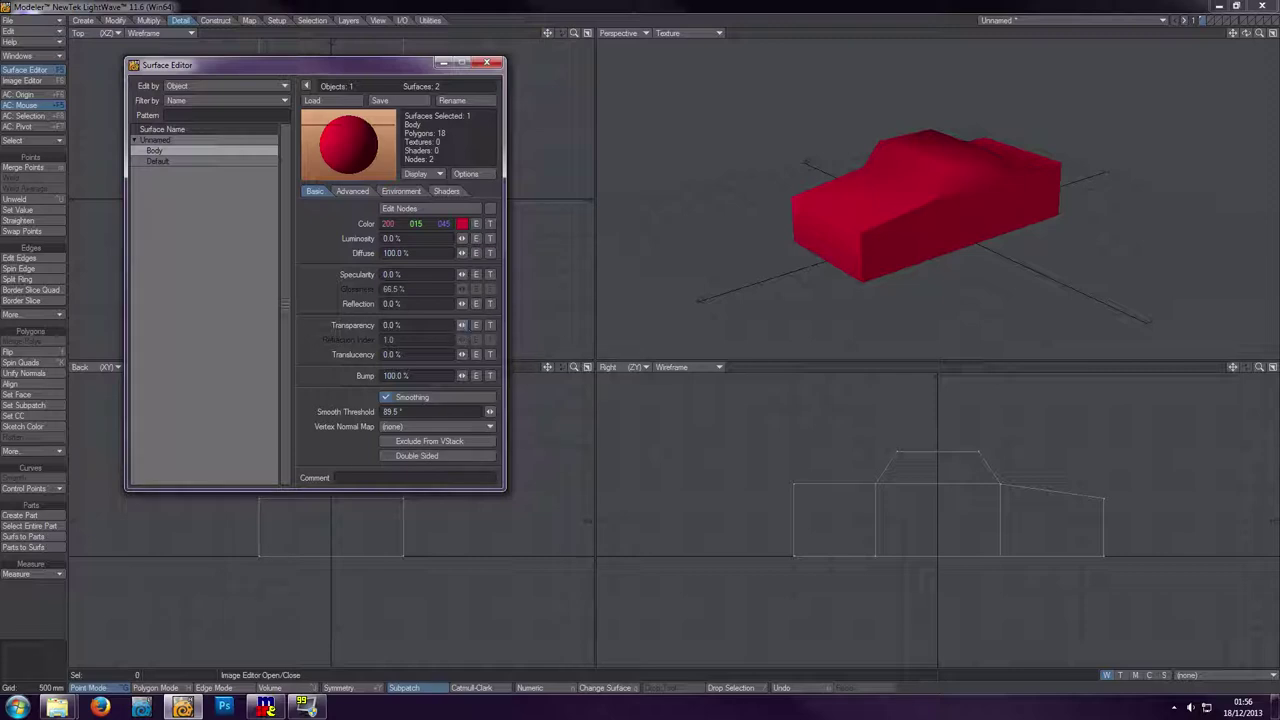
# - Try 41.5% transparency and the refraction index on Body, and return transparency to 0%
pyautogui.moveTo(461, 325)
pyautogui.mouseDown()
pyautogui.moveTo(475, 325)
pyautogui.moveTo(463, 328)
pyautogui.mouseUp()
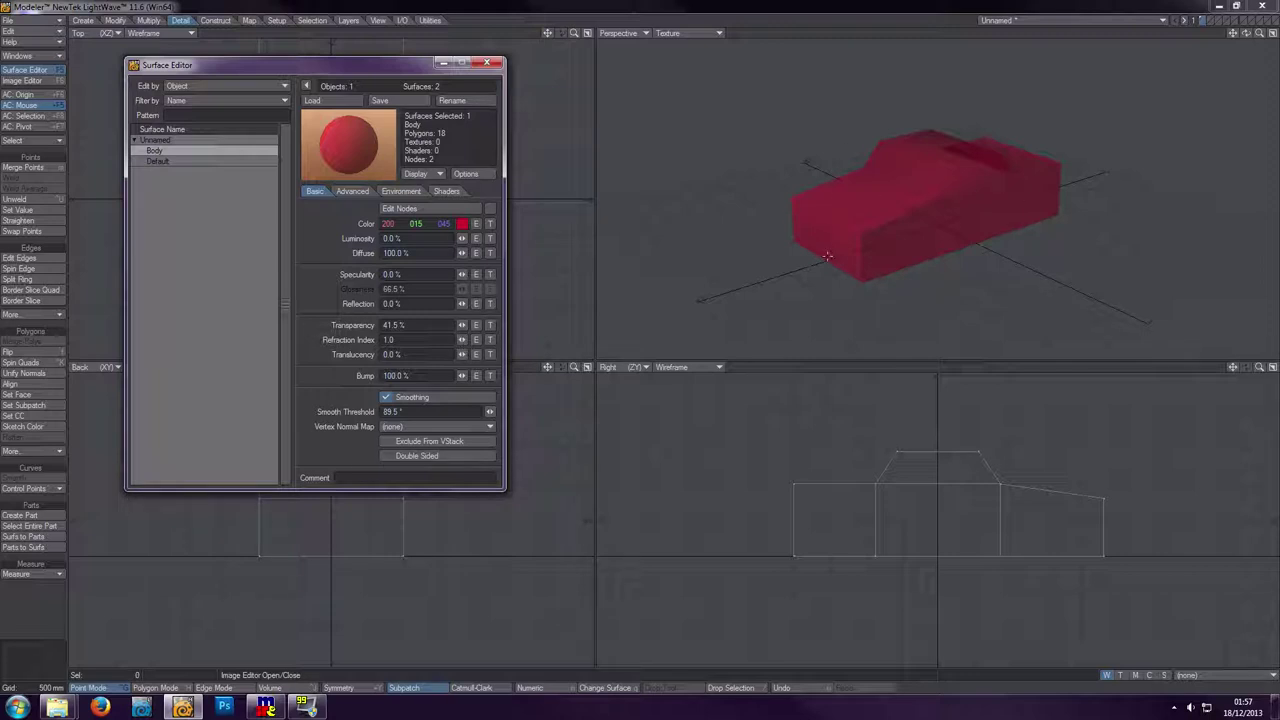
pyautogui.moveTo(461, 340); pyautogui.dragTo(464, 341)
pyautogui.moveTo(464, 341); pyautogui.dragTo(458, 325)
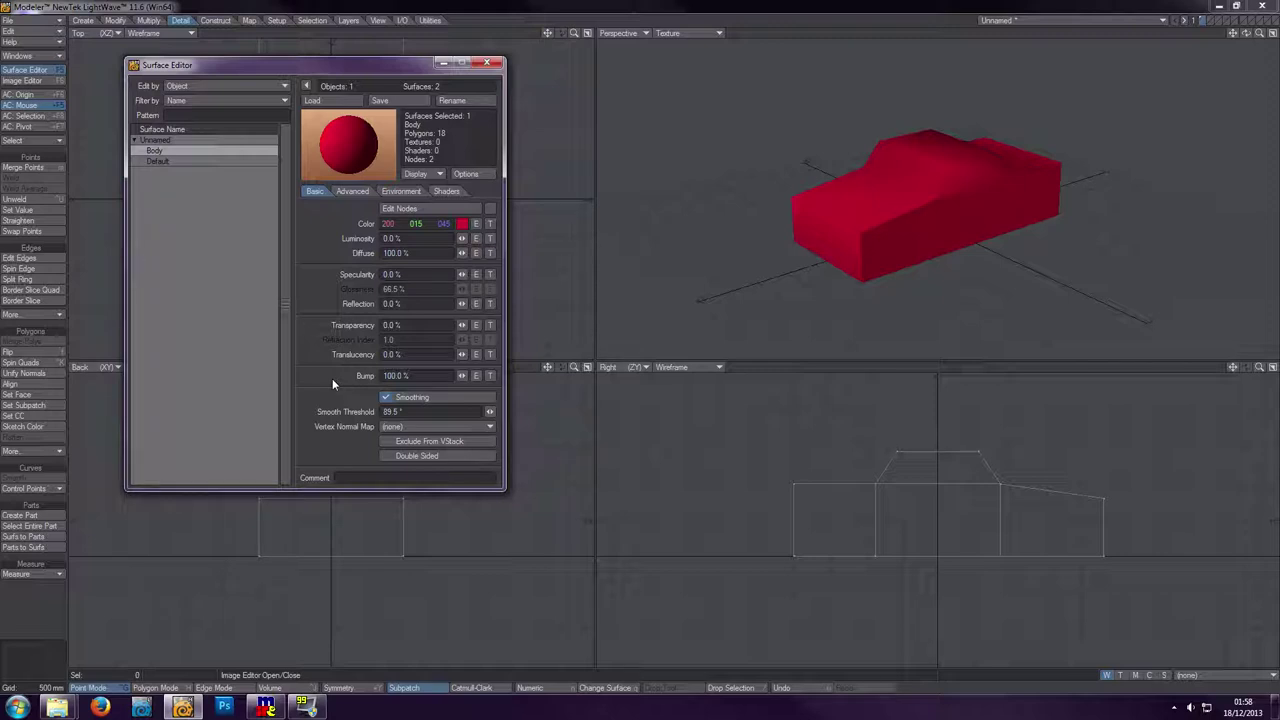
# - Toggle smoothing off and on for Body, set its smooth threshold to 90°, and inspect the shading in perspective
pyautogui.click(387, 398)
pyautogui.click(387, 398)
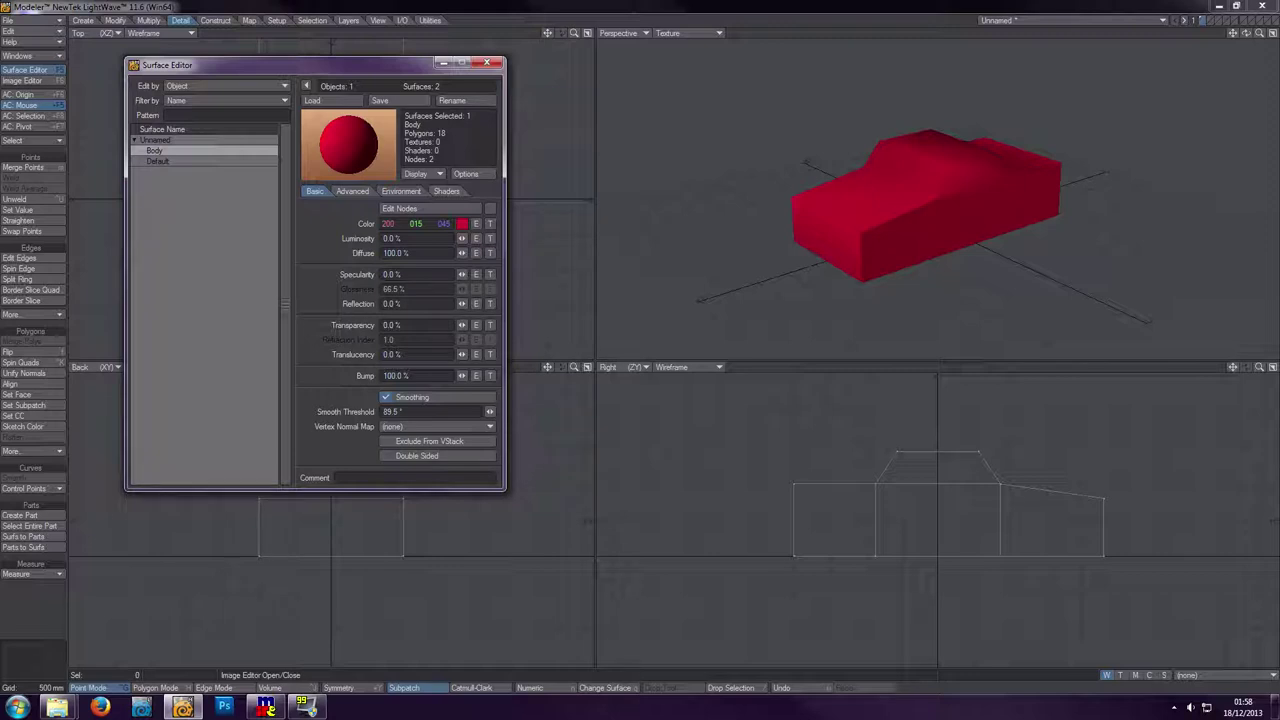
pyautogui.click(392, 411)
pyautogui.write('90')
pyautogui.press('Return')
pyautogui.moveTo(1248, 37); pyautogui.dragTo(419, 427)
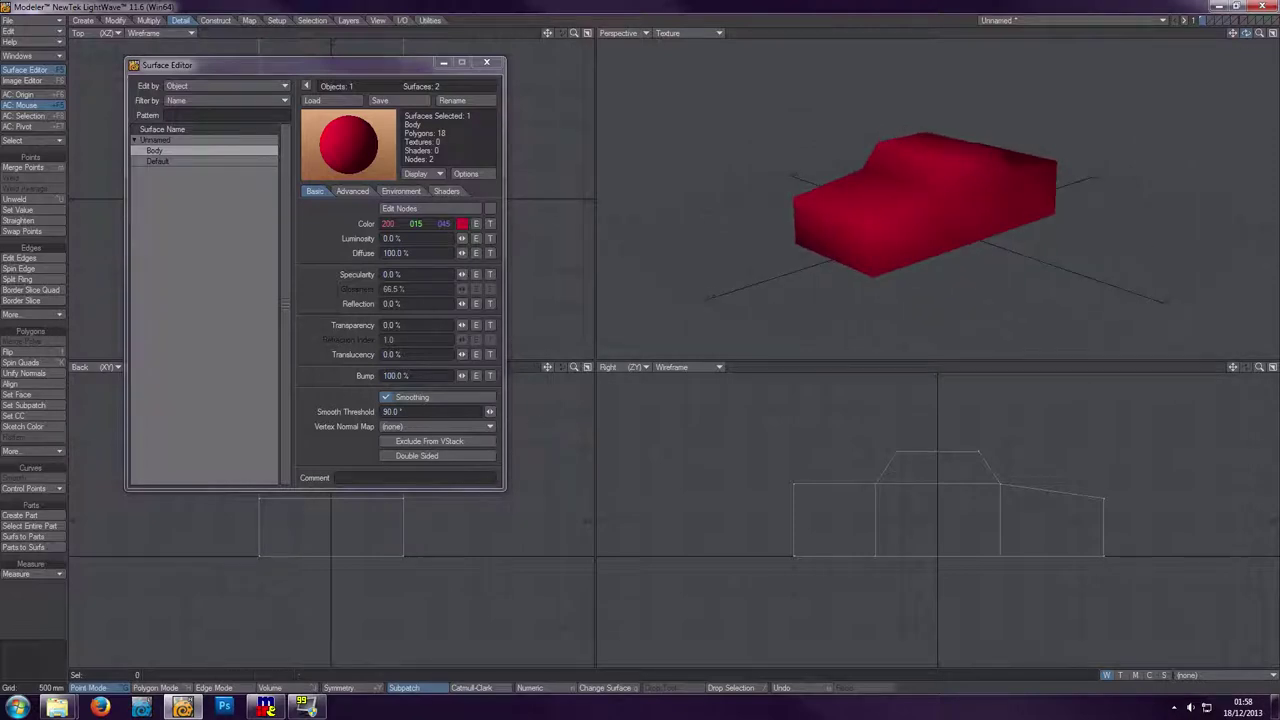
# - Set Body's smooth threshold to 25° and inspect the car's edges in the perspective view
pyautogui.click(392, 411)
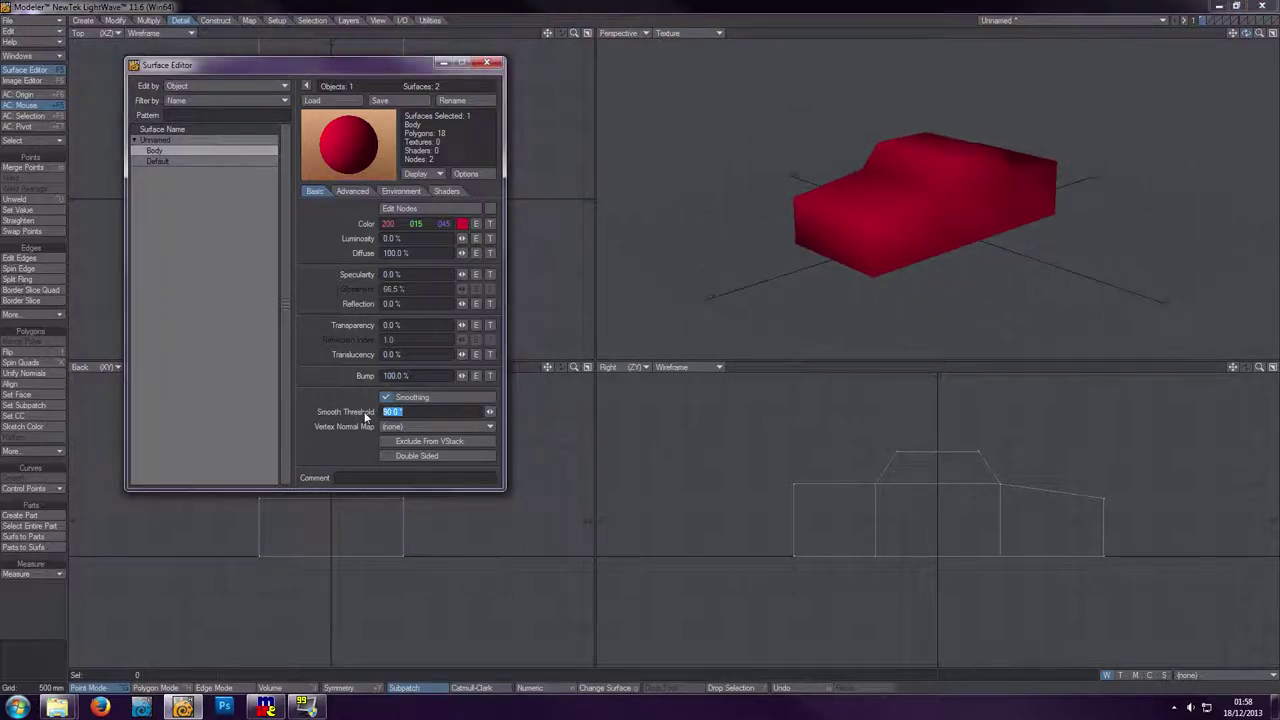
pyautogui.write('25')
pyautogui.press('Return')
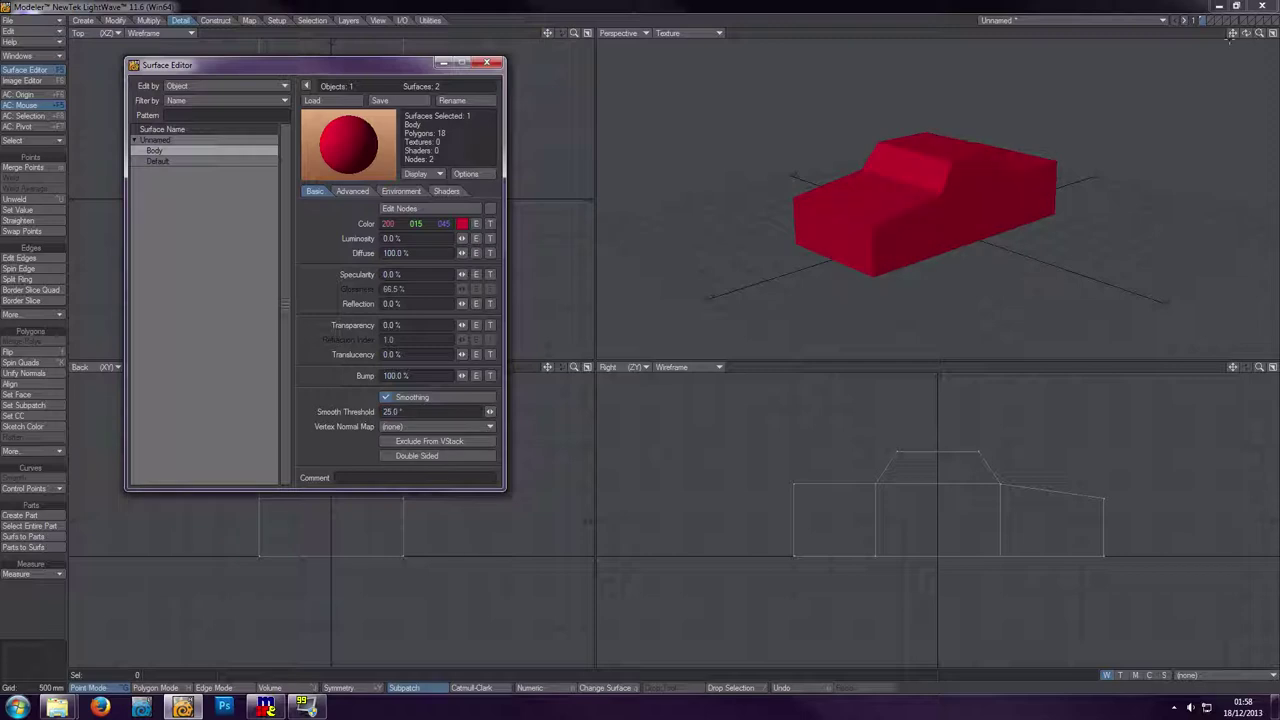
pyautogui.moveTo(1247, 38); pyautogui.dragTo(1140, 72)
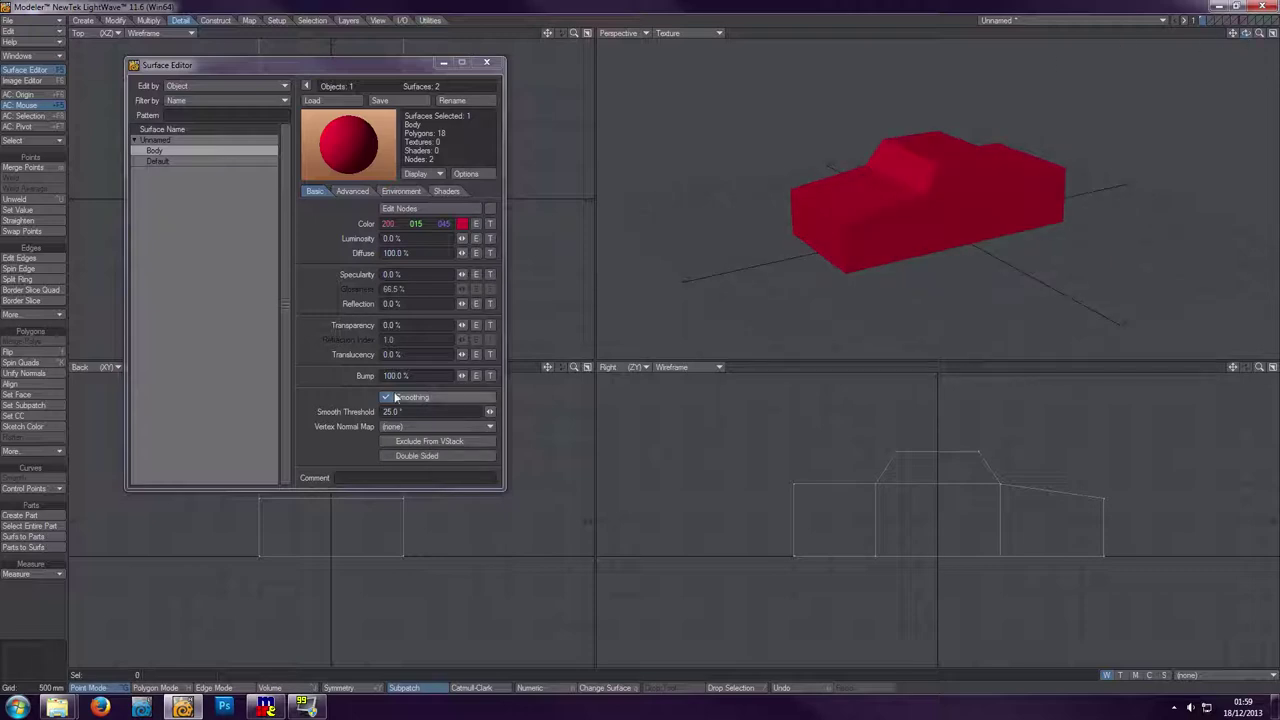
# - Try smooth thresholds of 41.2°, 48.14° and 48.5° on Body, comparing the edges from different angles
pyautogui.moveTo(493, 414); pyautogui.dragTo(520, 414)
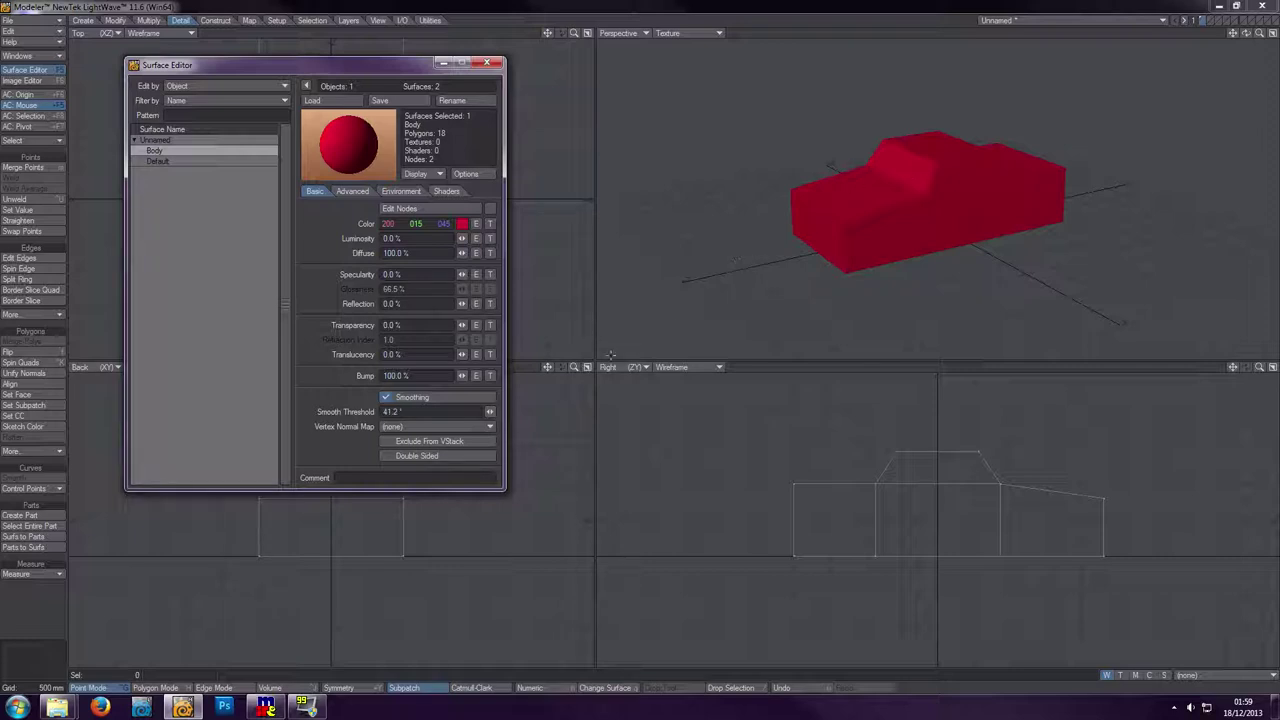
pyautogui.moveTo(489, 412); pyautogui.dragTo(497, 412)
pyautogui.moveTo(1245, 33); pyautogui.dragTo(995, 124)
pyautogui.click(398, 412)
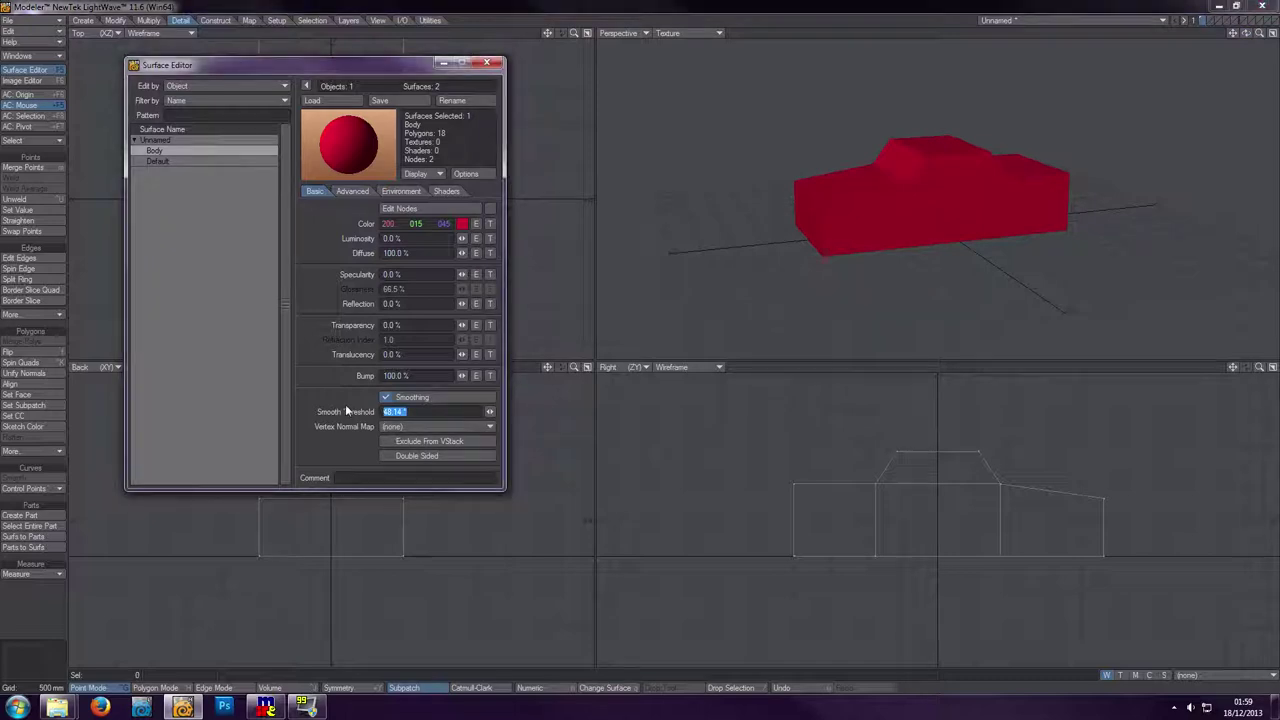
pyautogui.write('48.5')
pyautogui.press('Return')
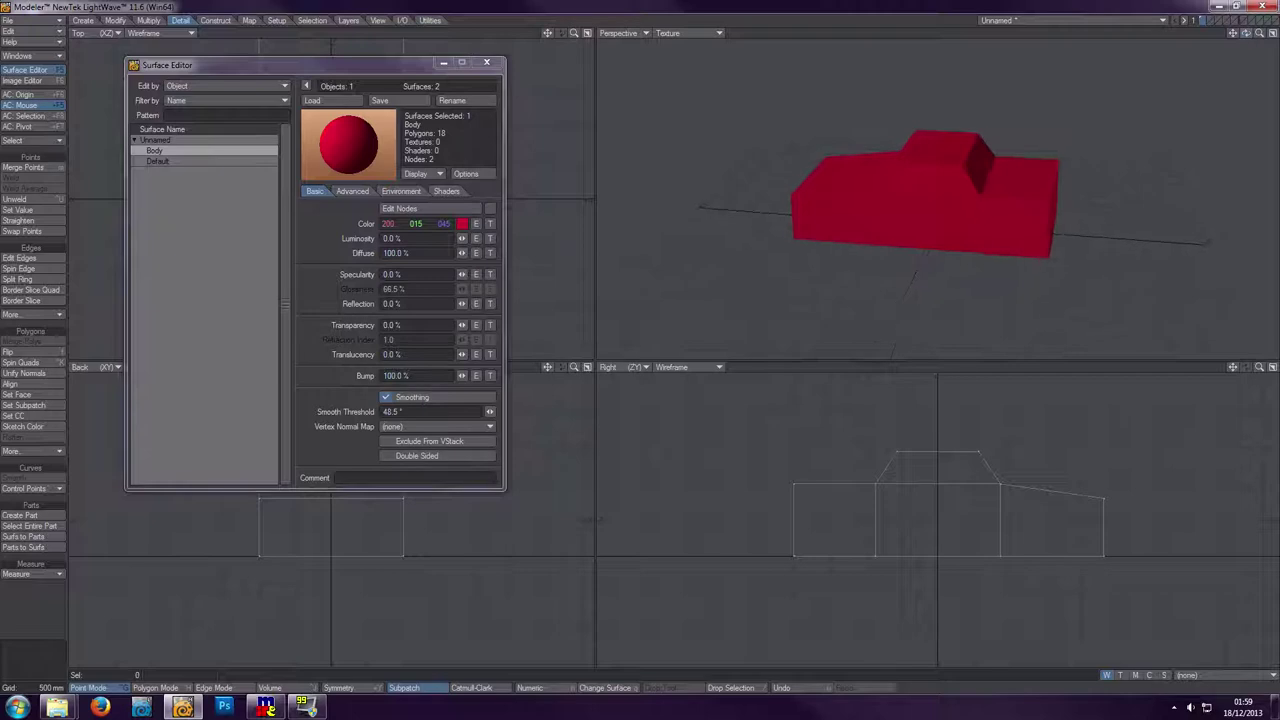
# - Try a smooth threshold of 56.58° on the Body surface
pyautogui.moveTo(489, 411); pyautogui.dragTo(493, 411)
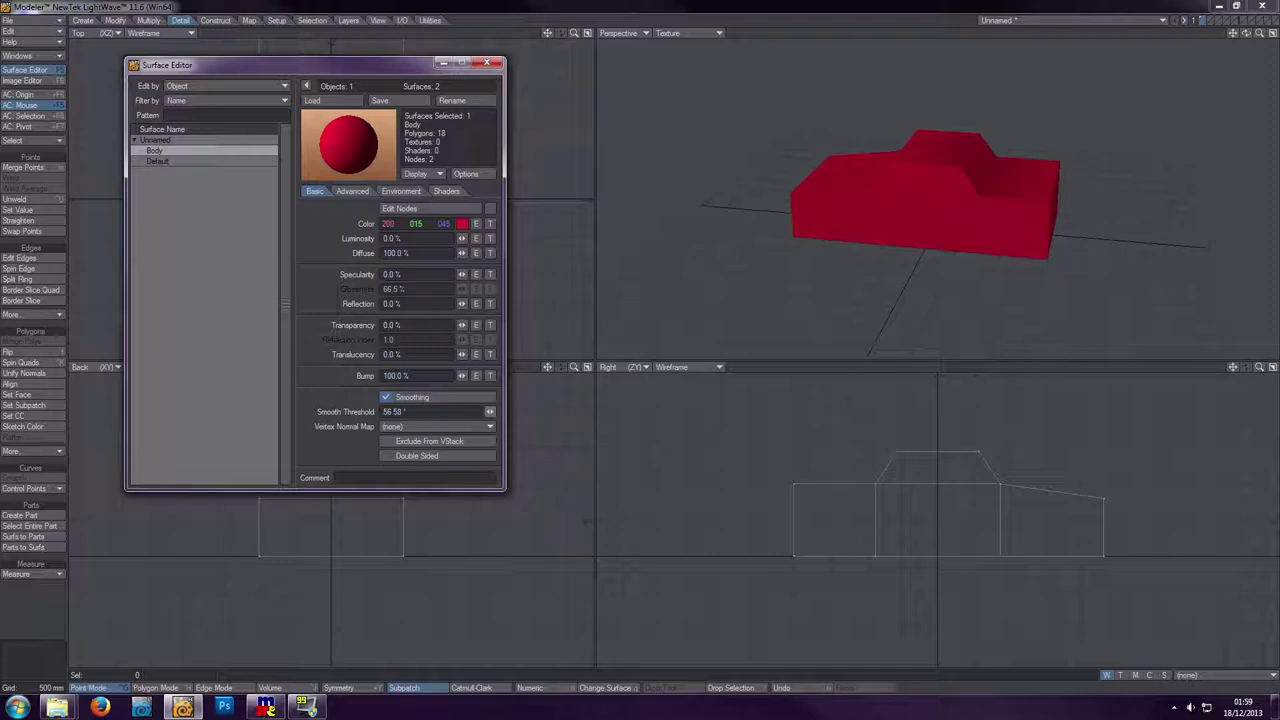
pyautogui.moveTo(408, 411); pyautogui.dragTo(397, 411)
pyautogui.press('BackSpace')
pyautogui.press('Return')
# - Set Body's smooth threshold to 89.5°, check the car in perspective, and close the Surface Editor
pyautogui.click(393, 411)
pyautogui.write('89.5')
pyautogui.press('Return')
pyautogui.moveTo(1243, 40); pyautogui.dragTo(1170, 140)
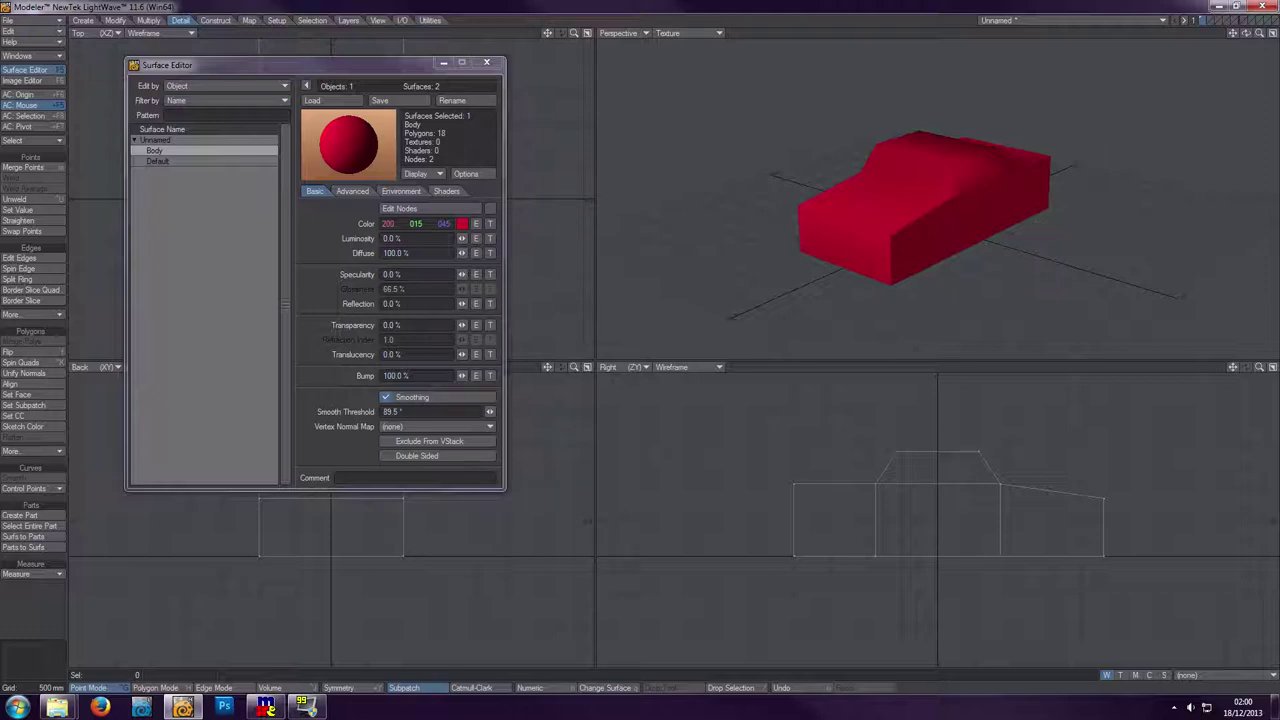
pyautogui.click(487, 62)
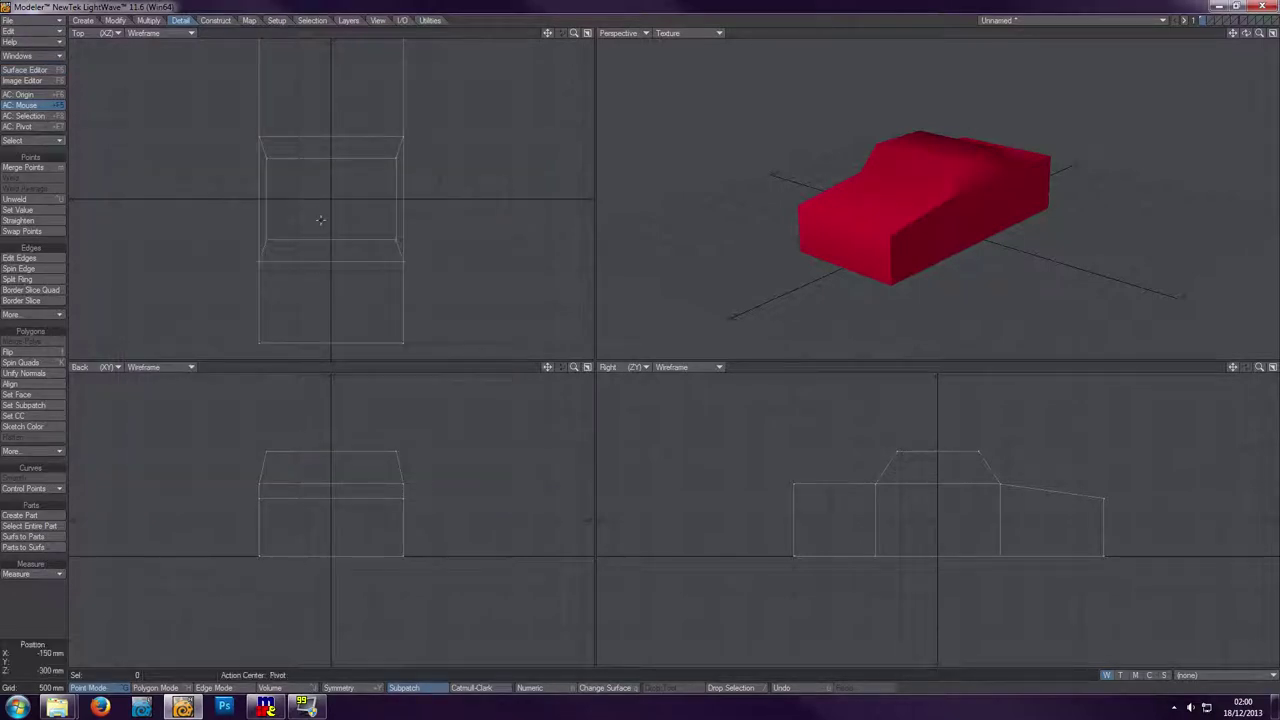
# - Add a texture to the Body surface's color and try the Procedural Texture and Gradient layer types
pyautogui.press('F5')
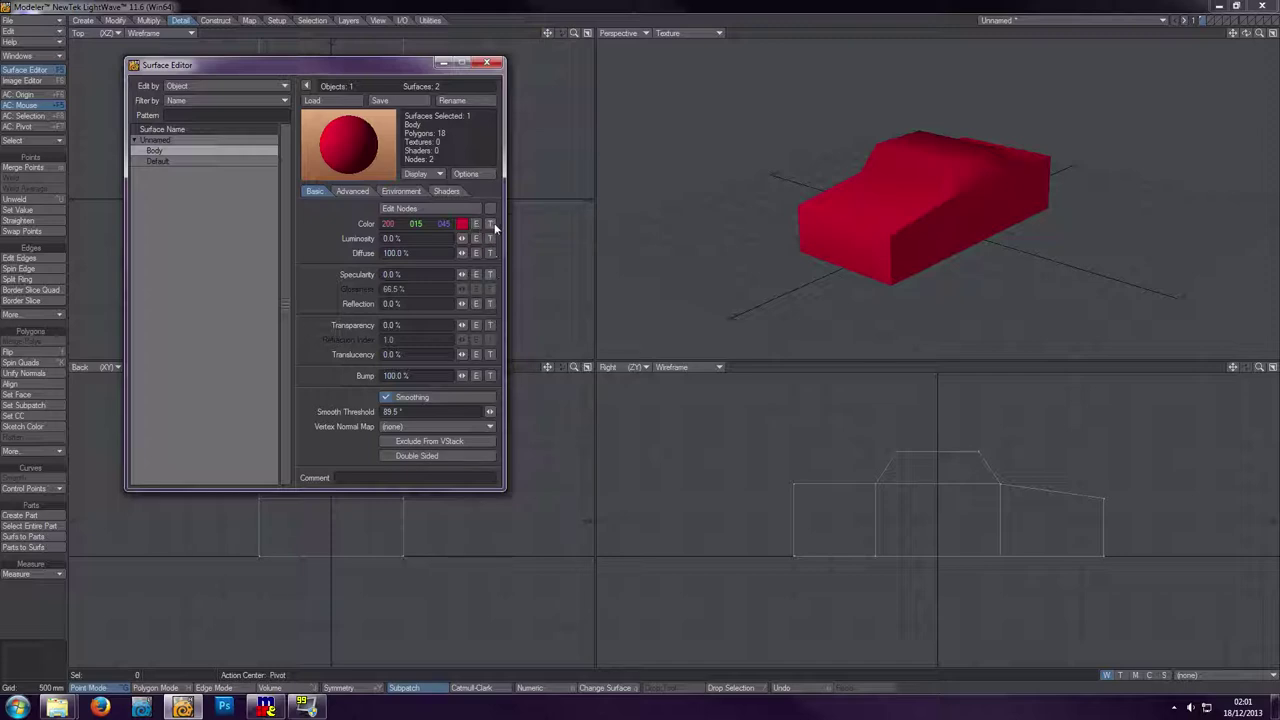
pyautogui.click(490, 224)
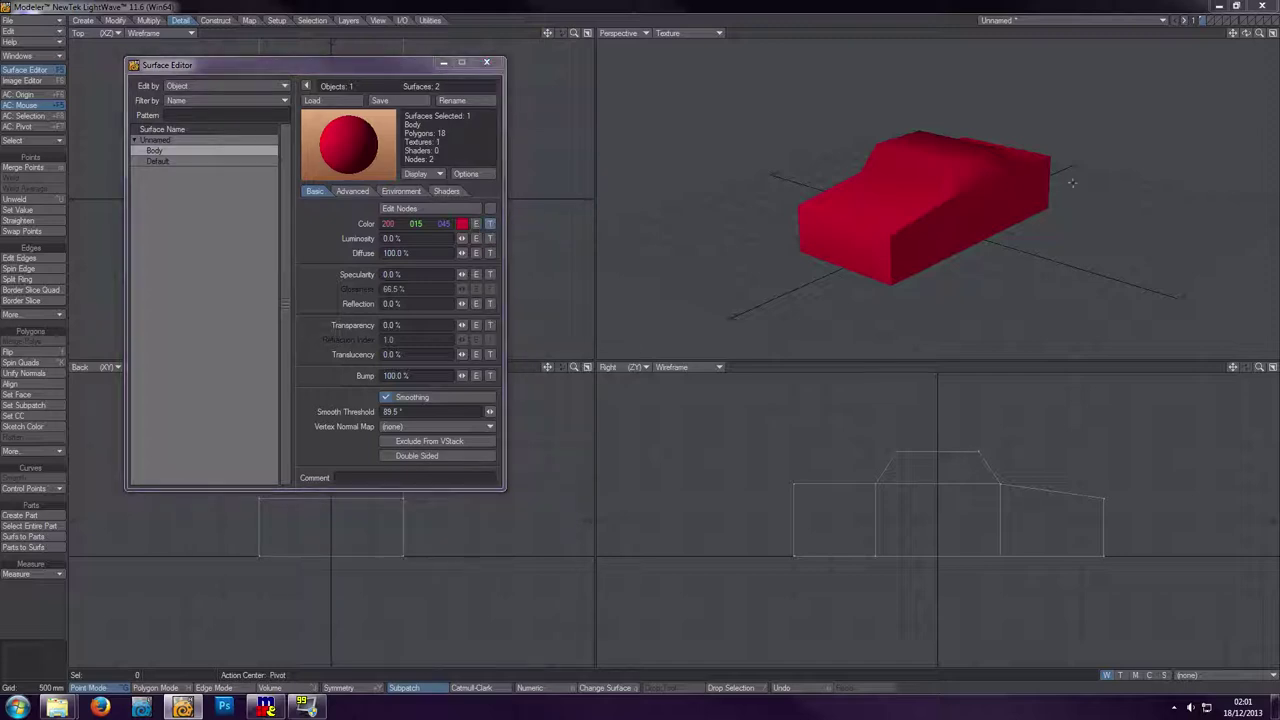
pyautogui.moveTo(1121, 123); pyautogui.dragTo(795, 69)
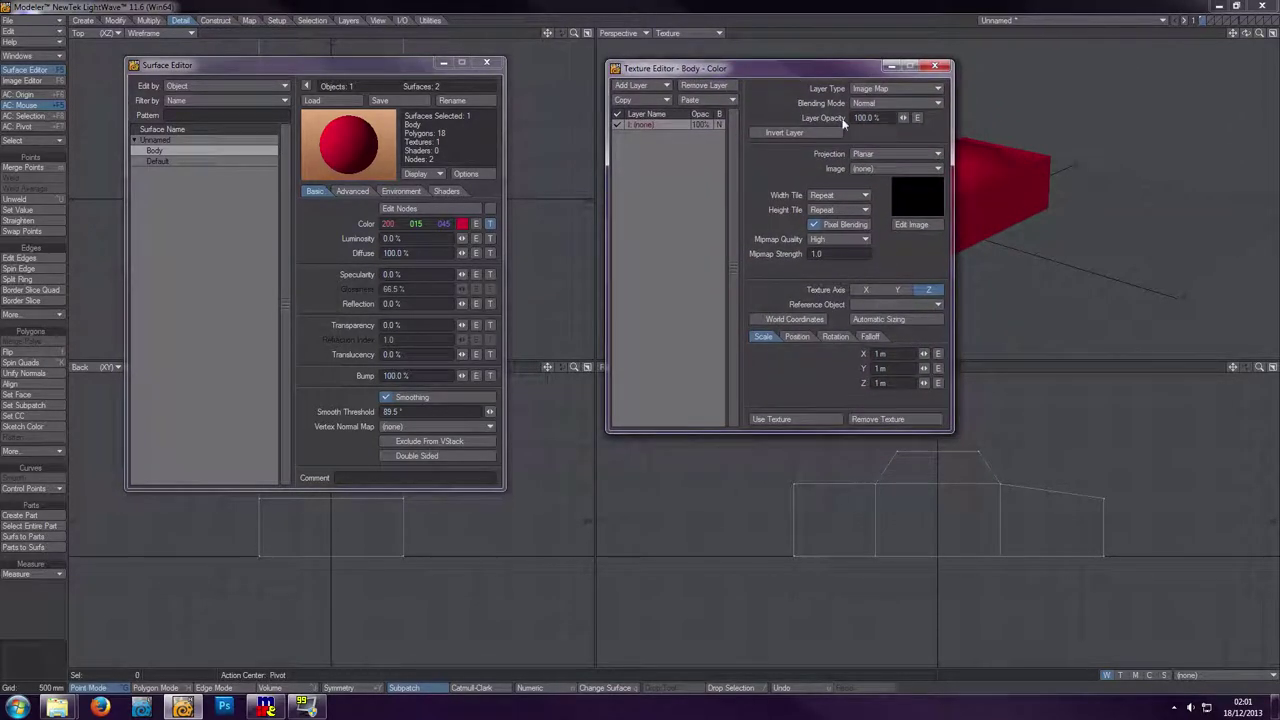
pyautogui.click(900, 89)
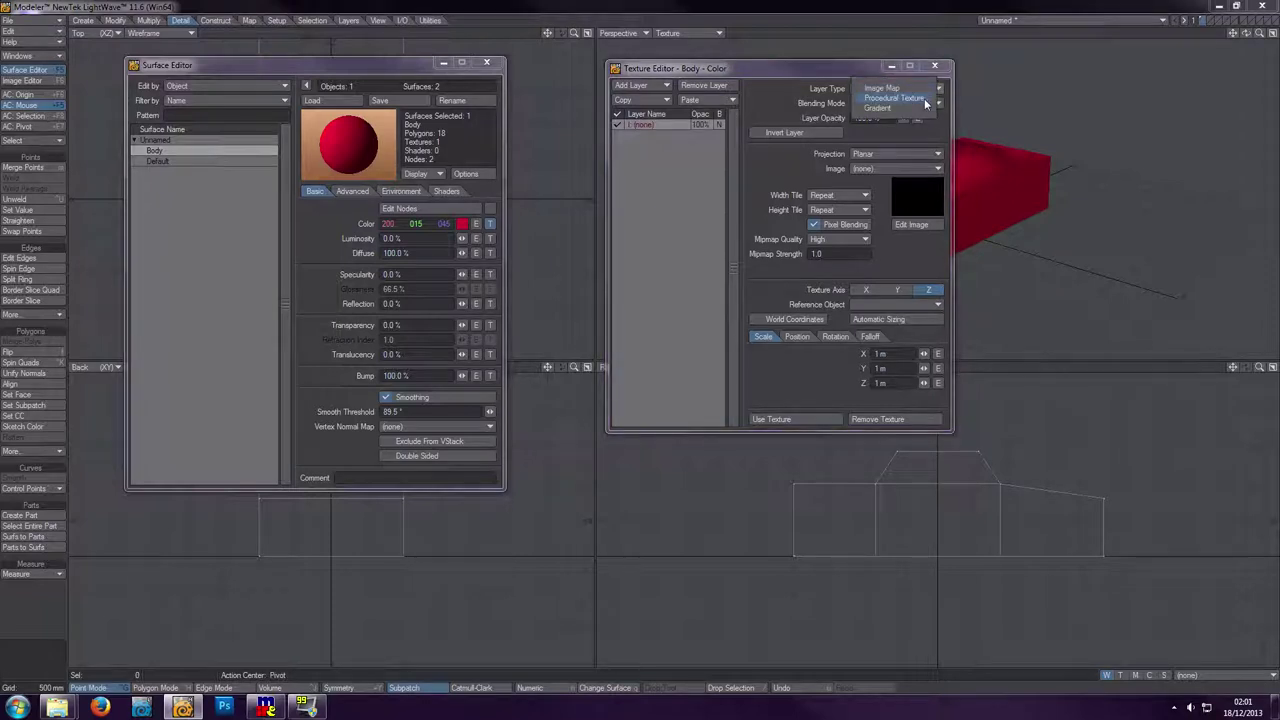
pyautogui.click(925, 100)
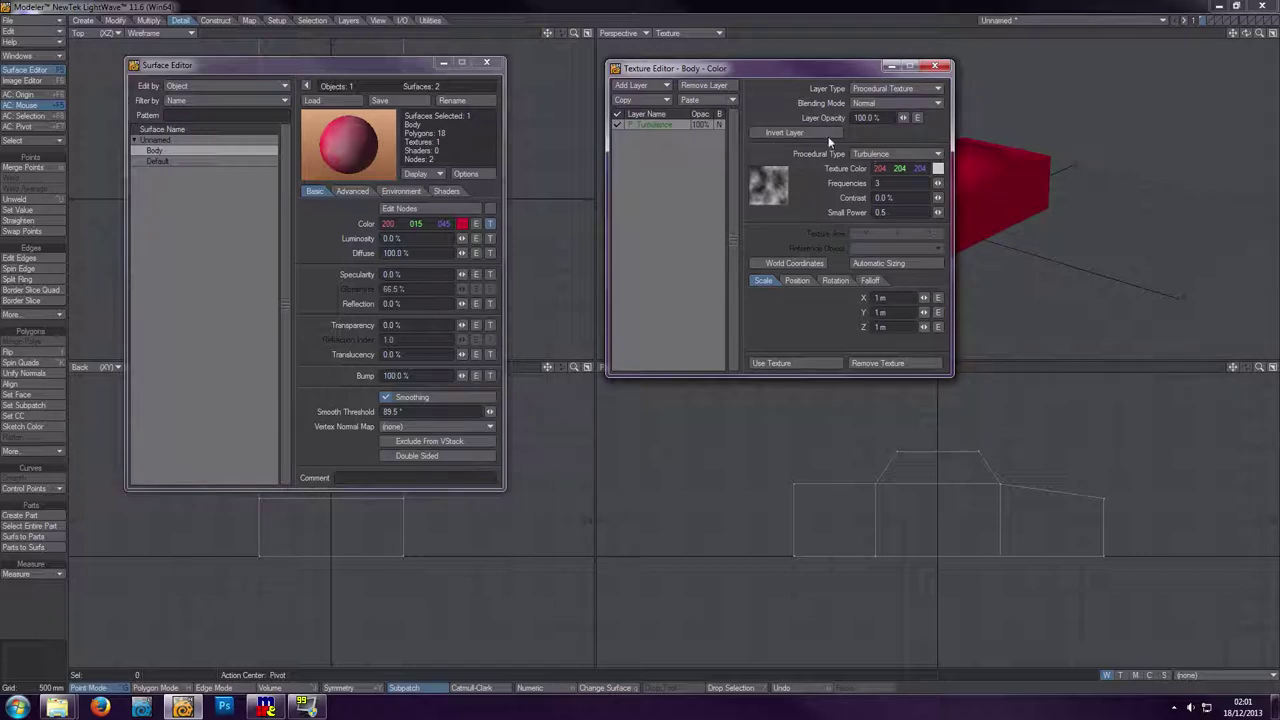
pyautogui.click(908, 97)
pyautogui.click(908, 97)
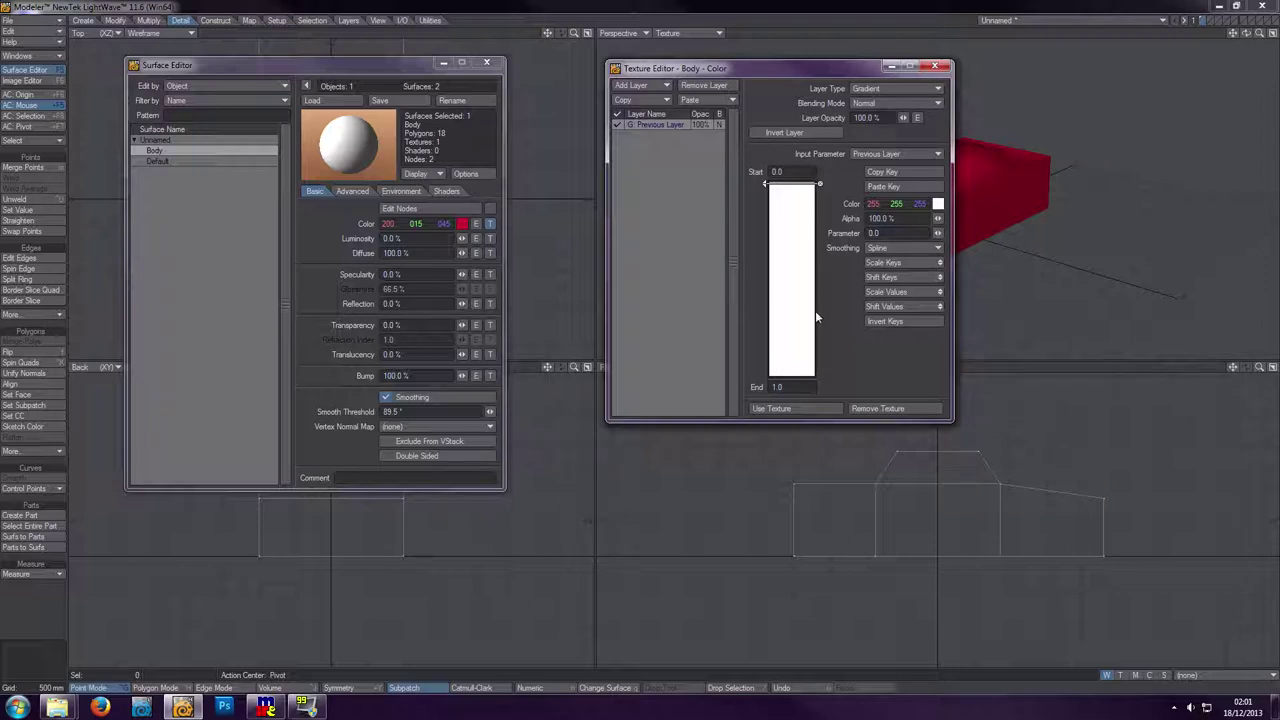
# - Examine the input parameter options available for the gradient layer on Body's color
pyautogui.click(905, 153)
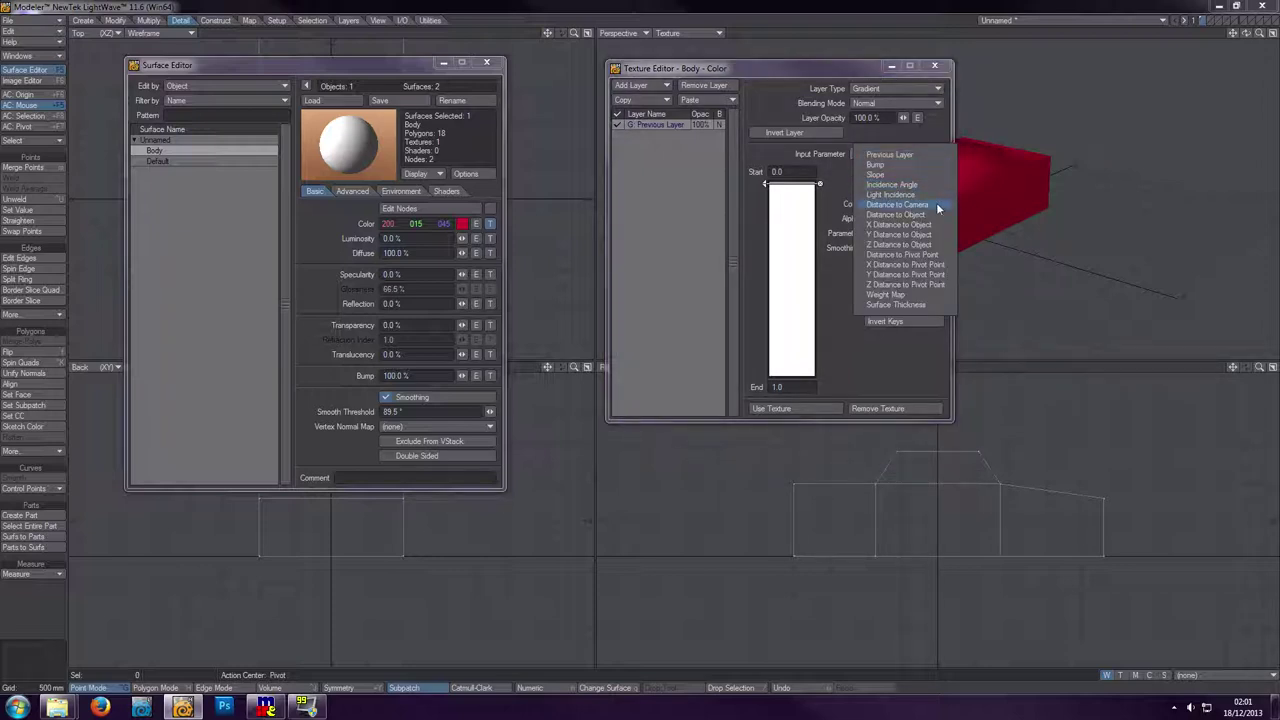
pyautogui.click(844, 163)
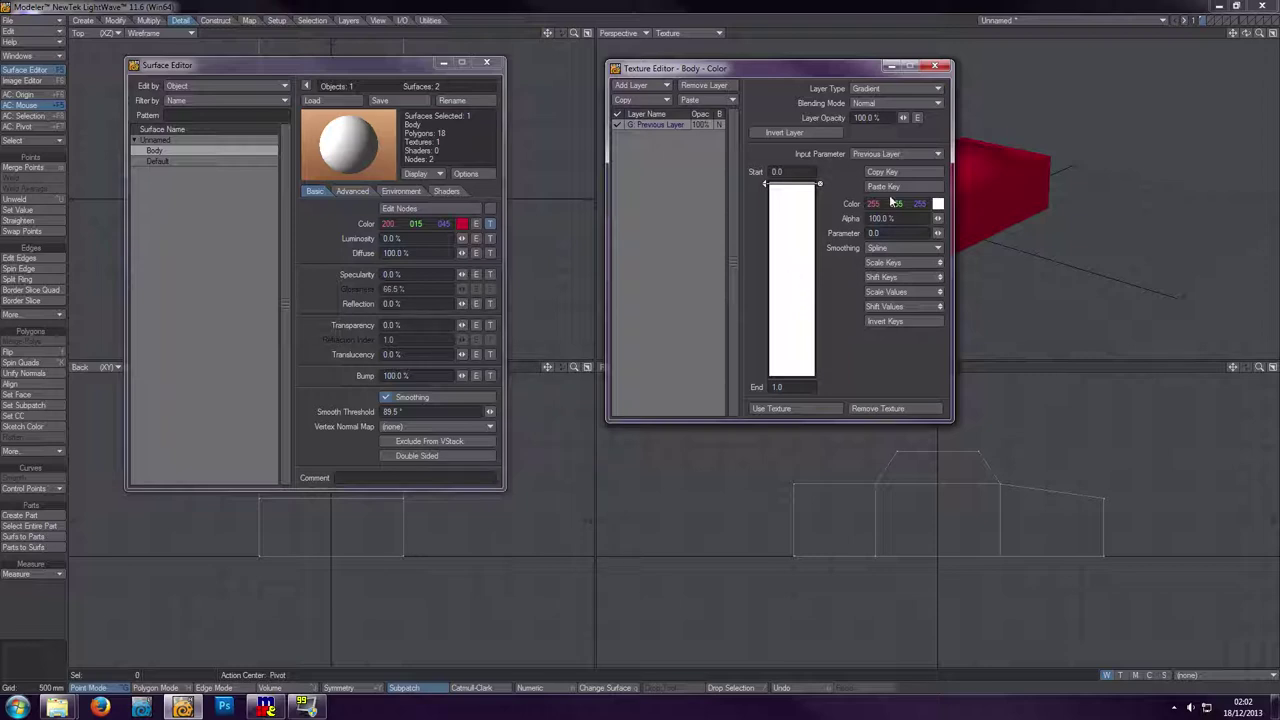
pyautogui.click(898, 154)
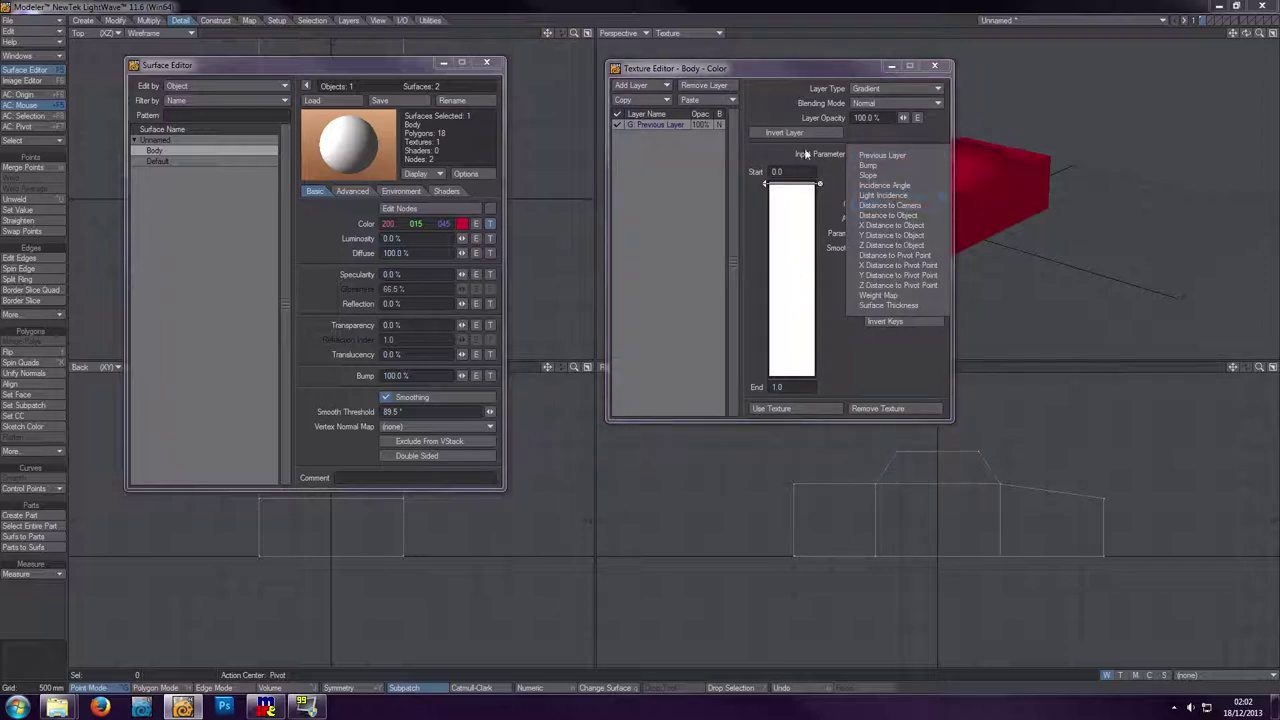
pyautogui.click(789, 67)
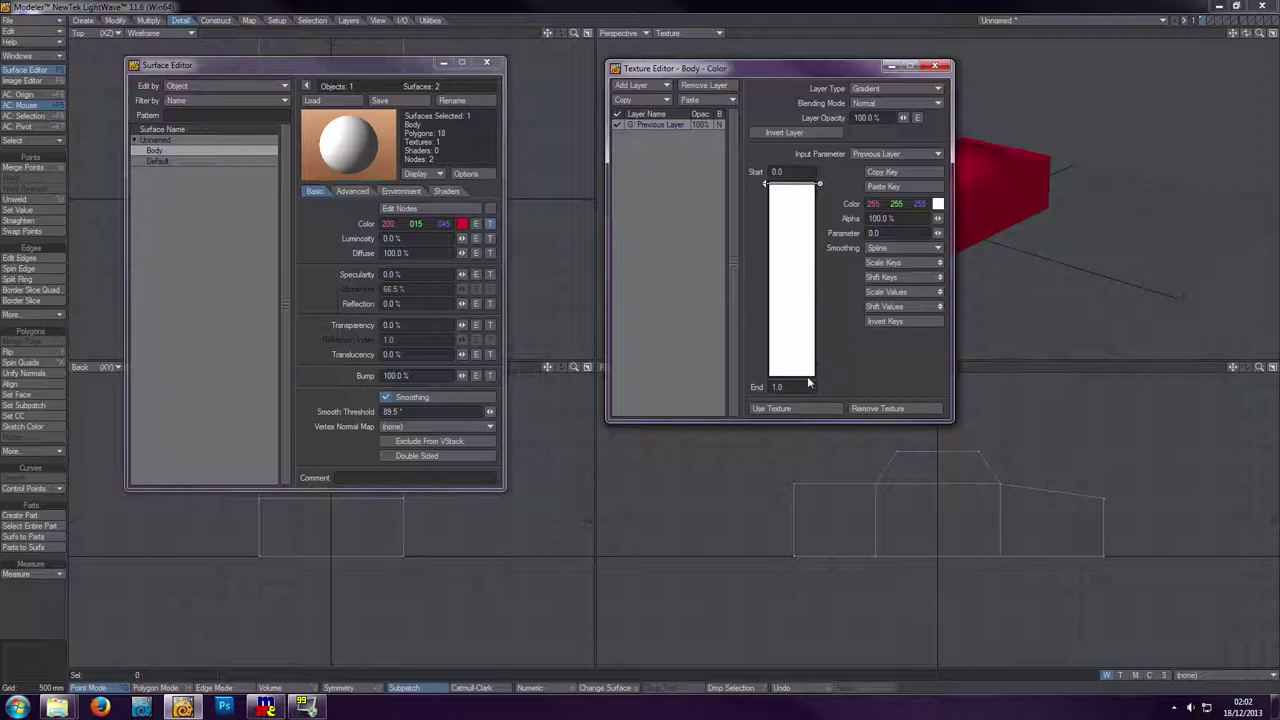
pyautogui.click(877, 155)
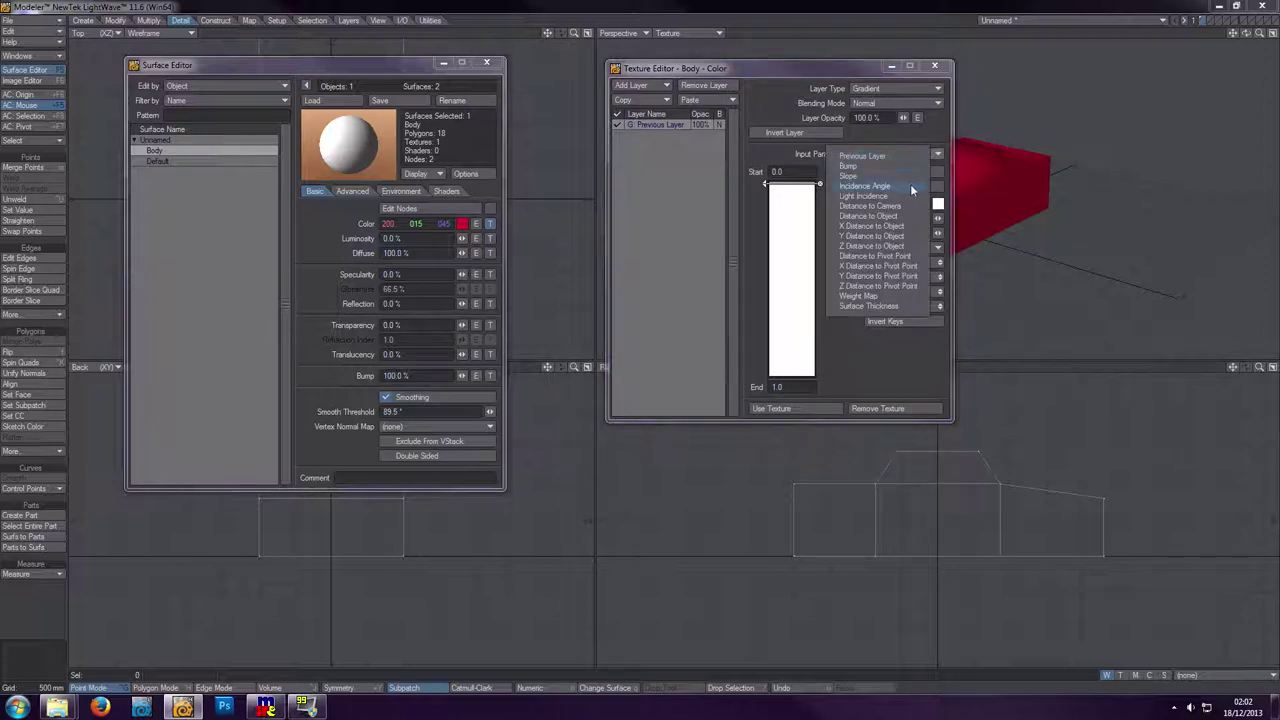
pyautogui.click(930, 134)
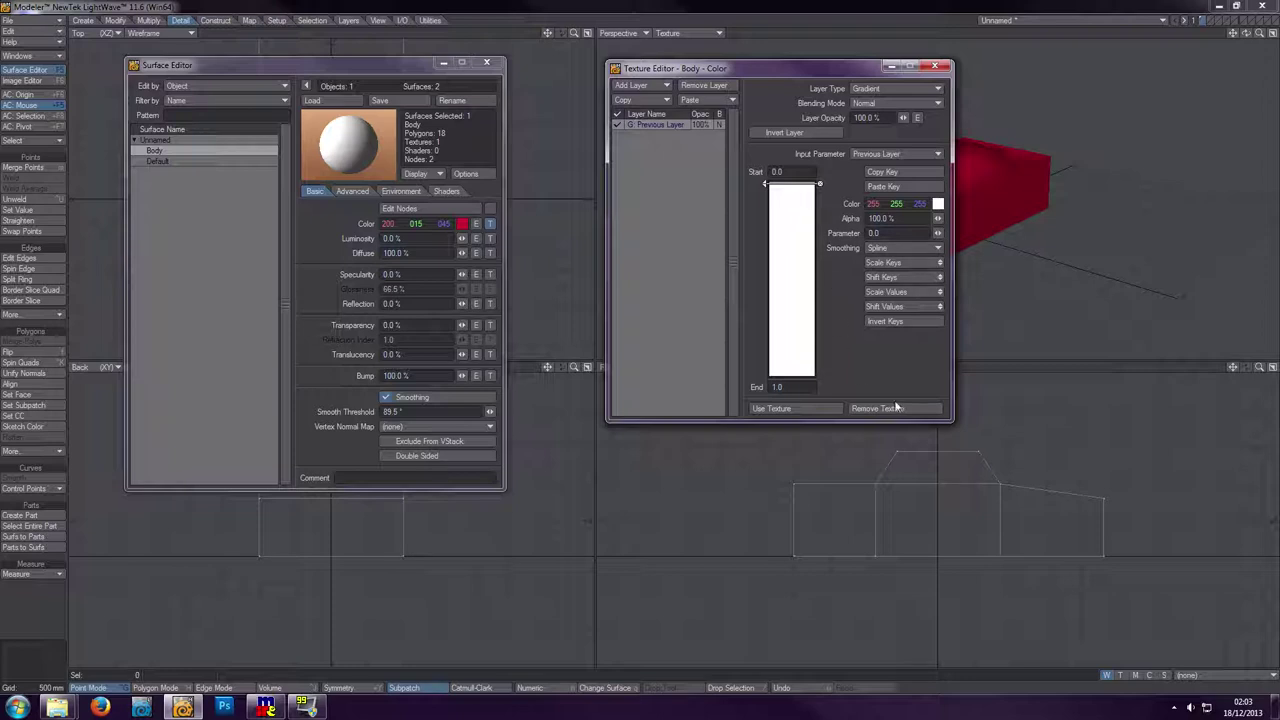
# - Return the layer type to Image Map, remove the texture from Body's color, and close the Surface Editor
pyautogui.click(895, 88)
pyautogui.click(873, 66)
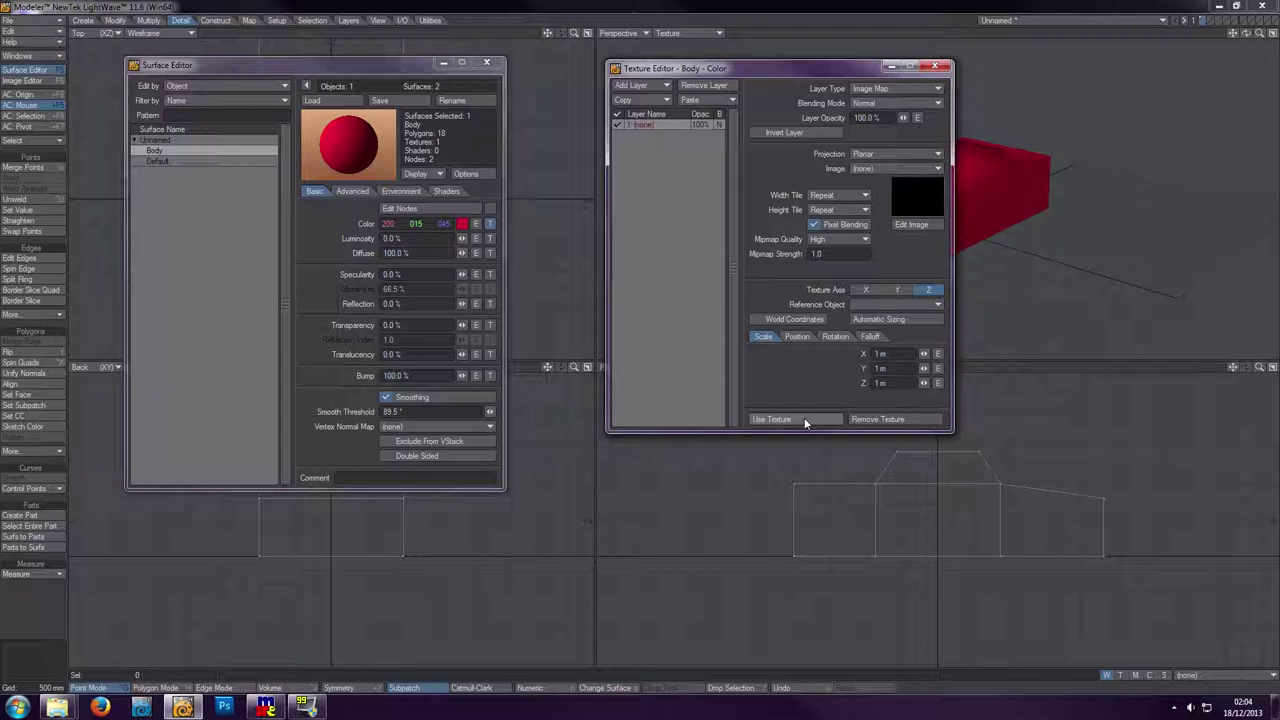
pyautogui.click(903, 421)
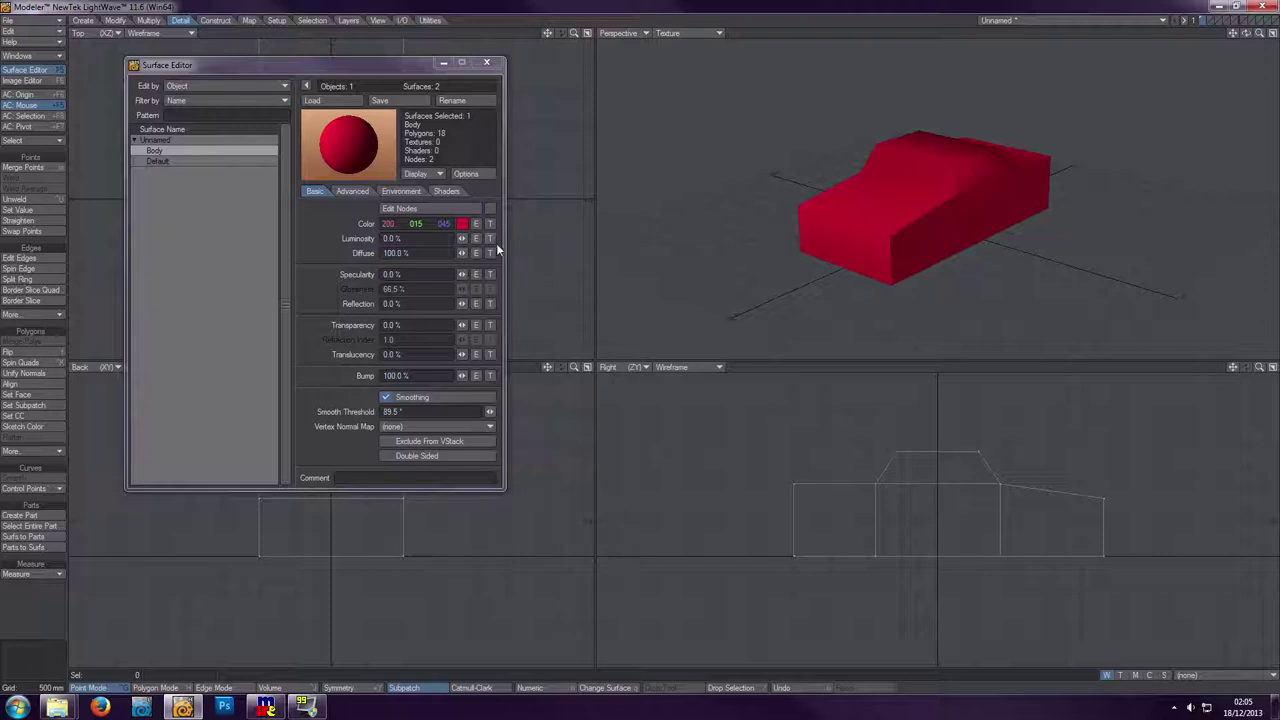
pyautogui.click(489, 63)
# - Select the four sloping window polygons around the car's cabin, leaving the roof out, and check them in perspective
pyautogui.click(155, 688)
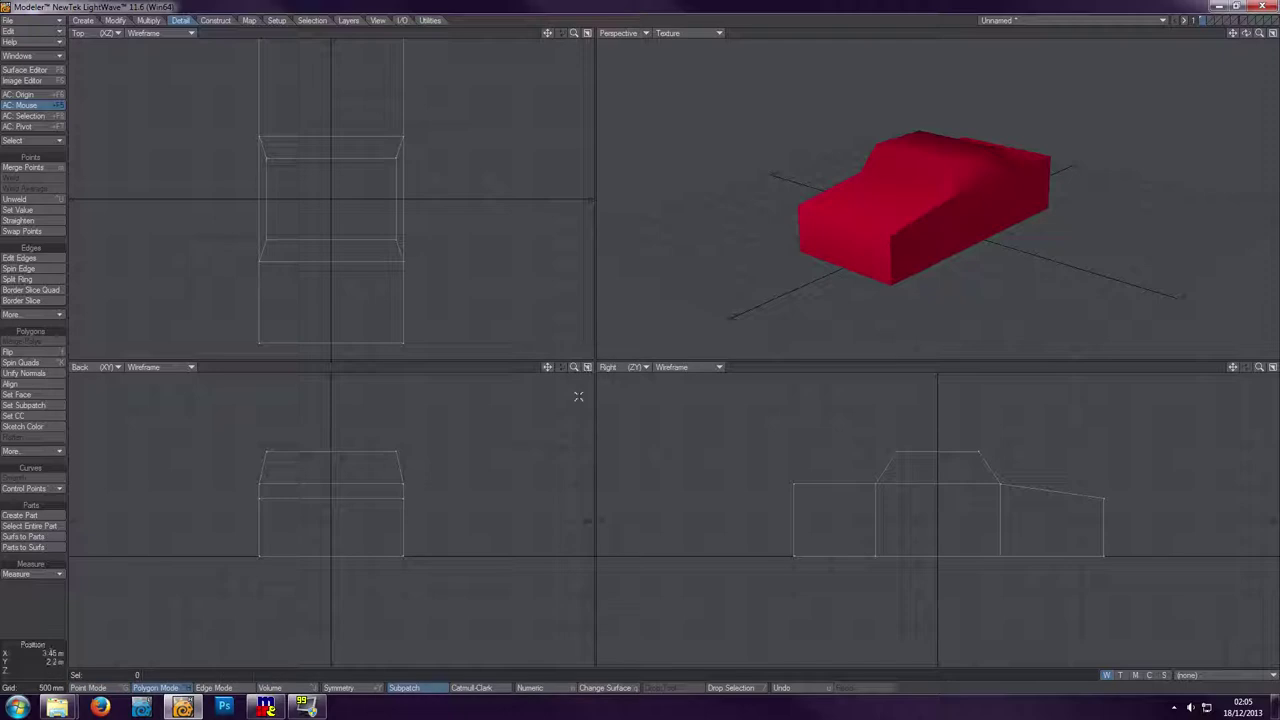
pyautogui.moveTo(1246, 34)
pyautogui.mouseDown()
pyautogui.moveTo(1266, 36)
pyautogui.moveTo(1226, 38)
pyautogui.moveTo(1262, 36)
pyautogui.moveTo(1250, 36)
pyautogui.mouseUp()
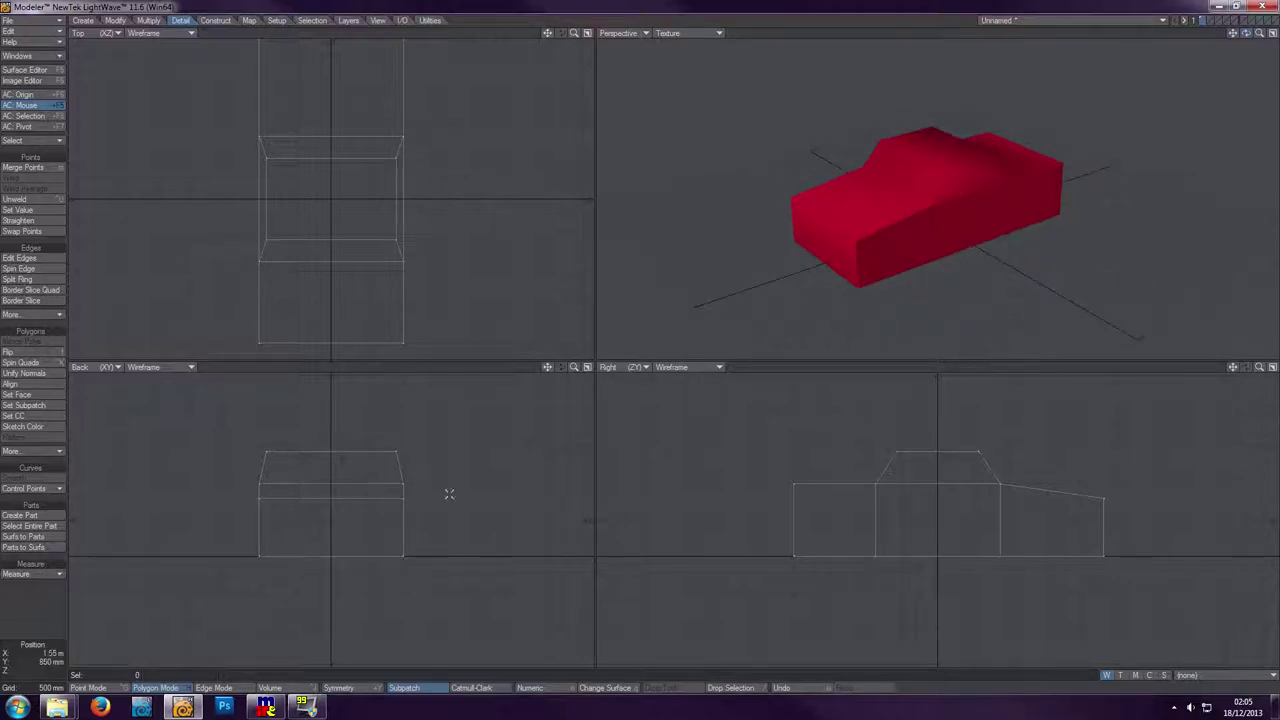
pyautogui.click(903, 172)
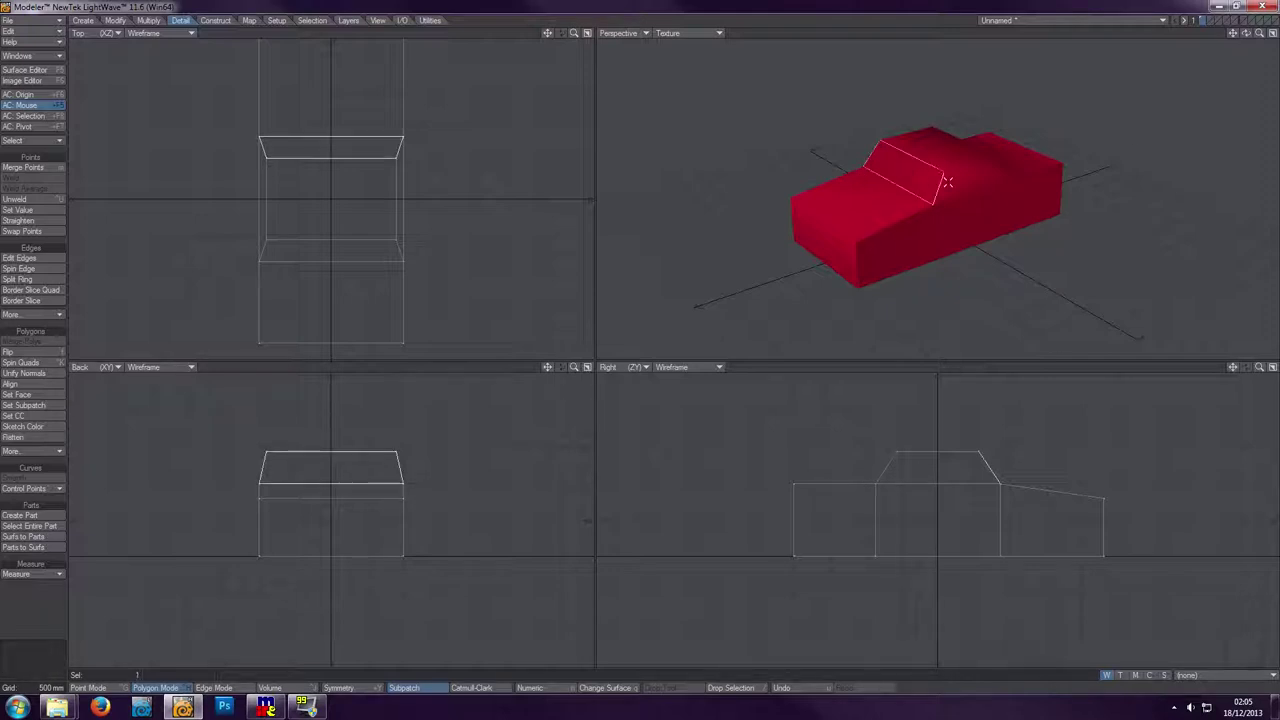
pyautogui.click(990, 467)
pyautogui.moveTo(1008, 464); pyautogui.dragTo(863, 463)
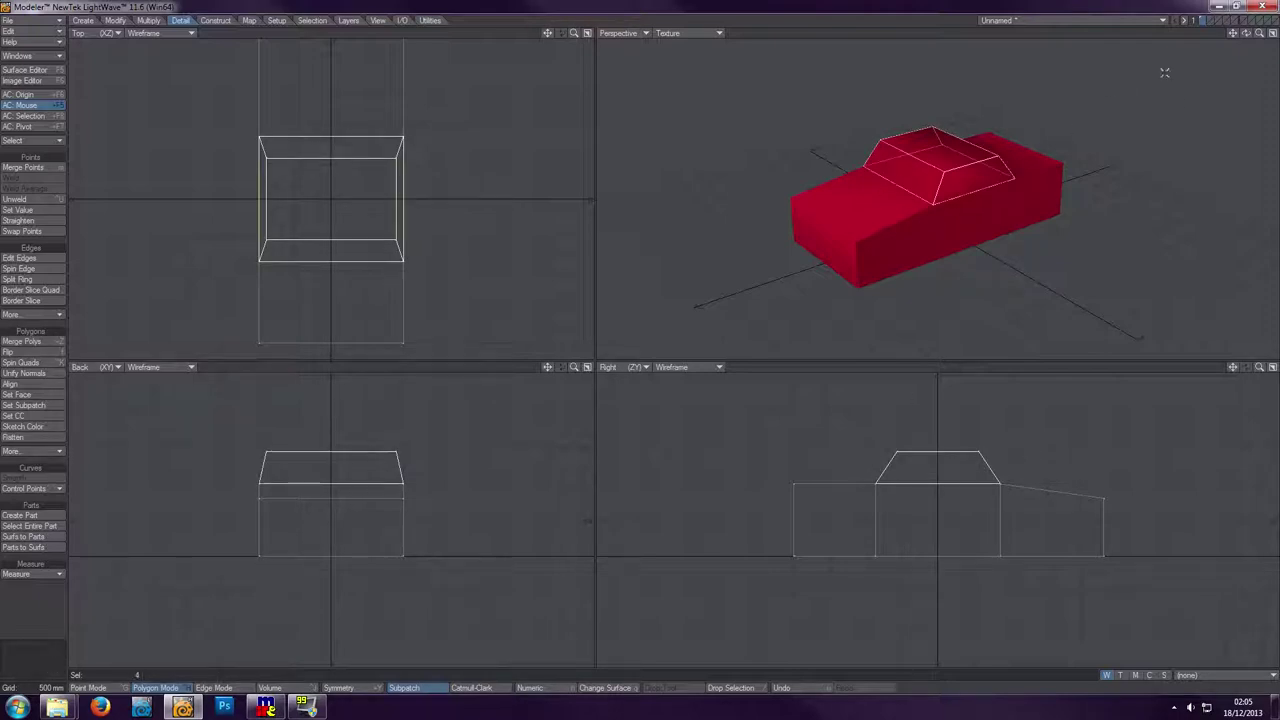
pyautogui.moveTo(1246, 33); pyautogui.dragTo(948, 148)
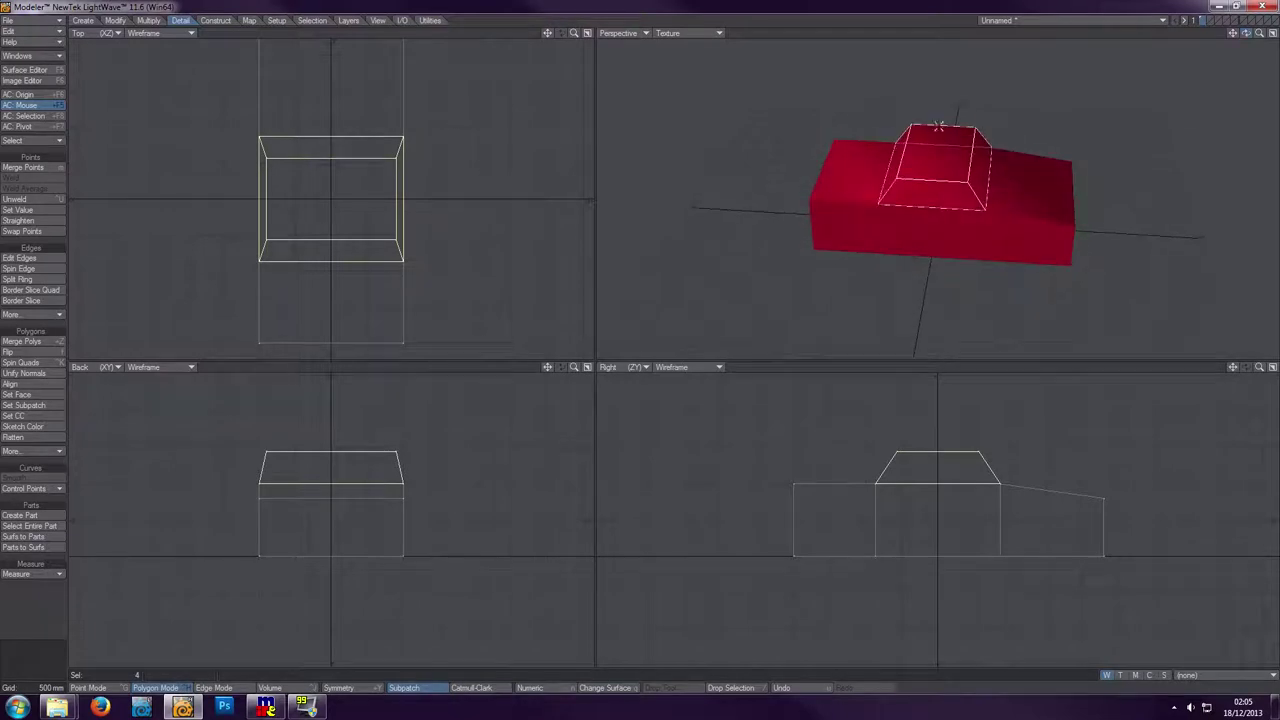
pyautogui.moveTo(1246, 33); pyautogui.dragTo(1150, 45)
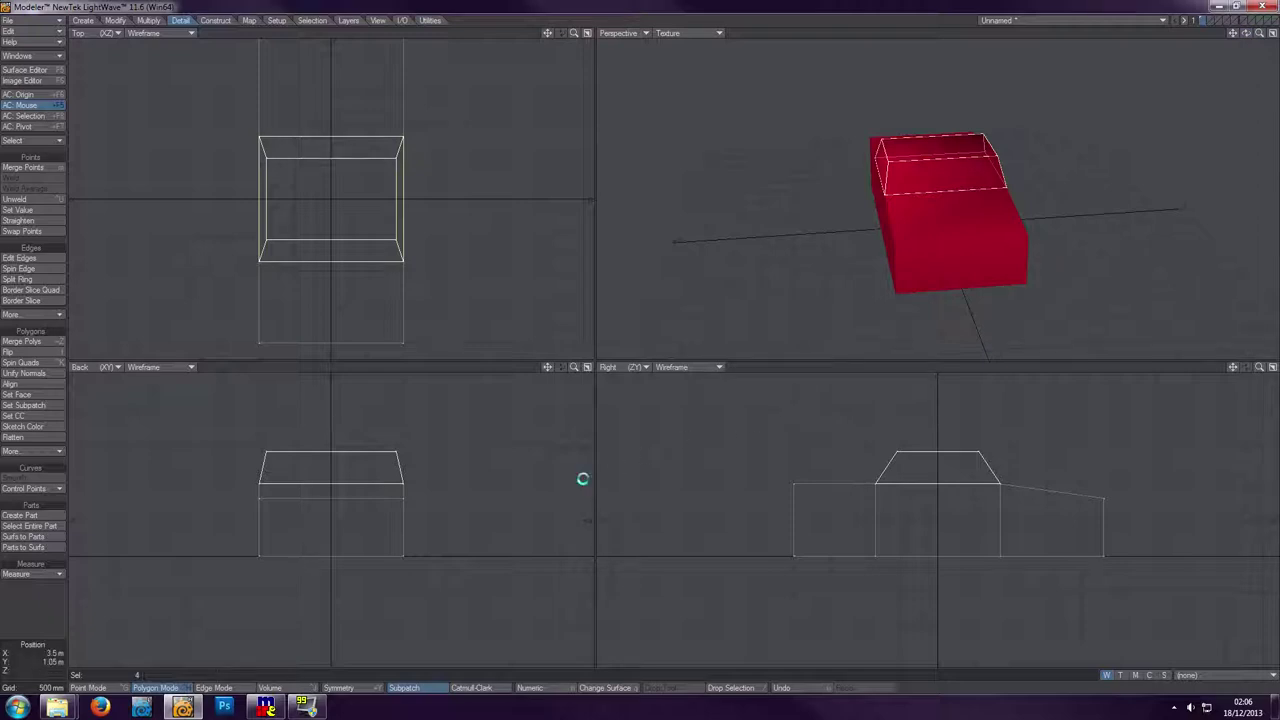
# - Assign the selected window polygons a non-default surface named rubber with dark grey color 42, 42, 42
pyautogui.press('q')
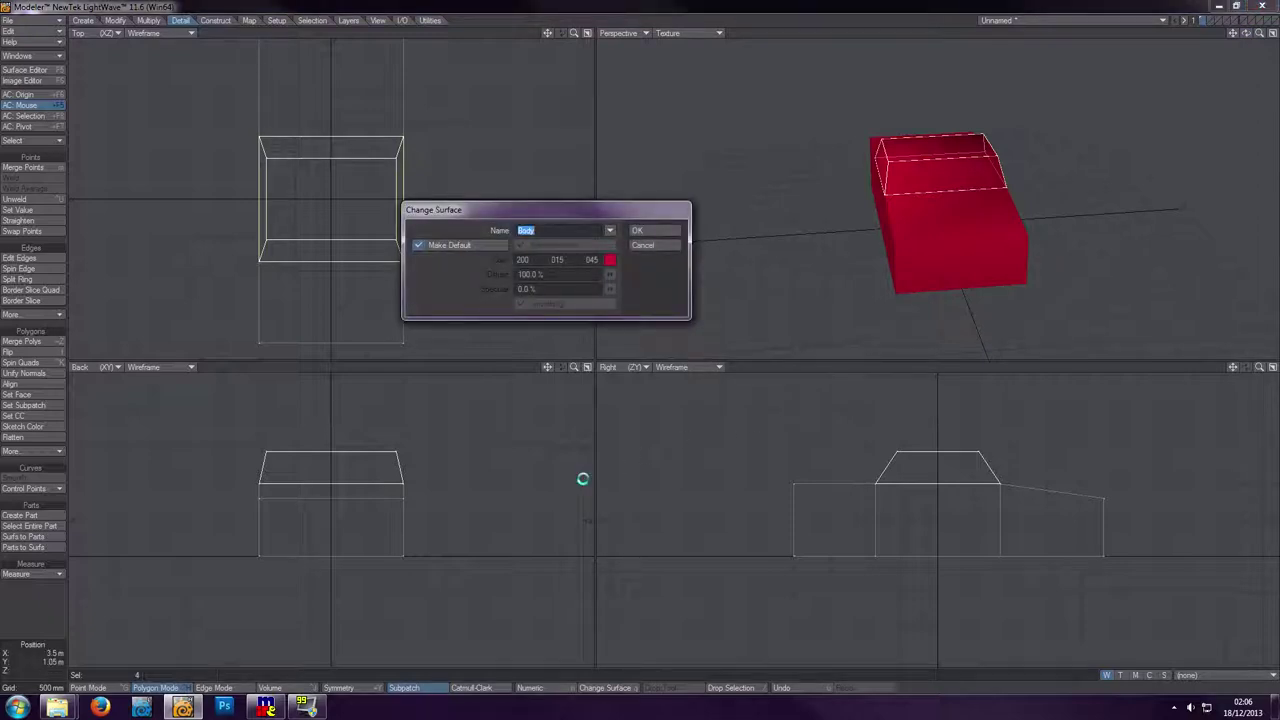
pyautogui.write('rubber')
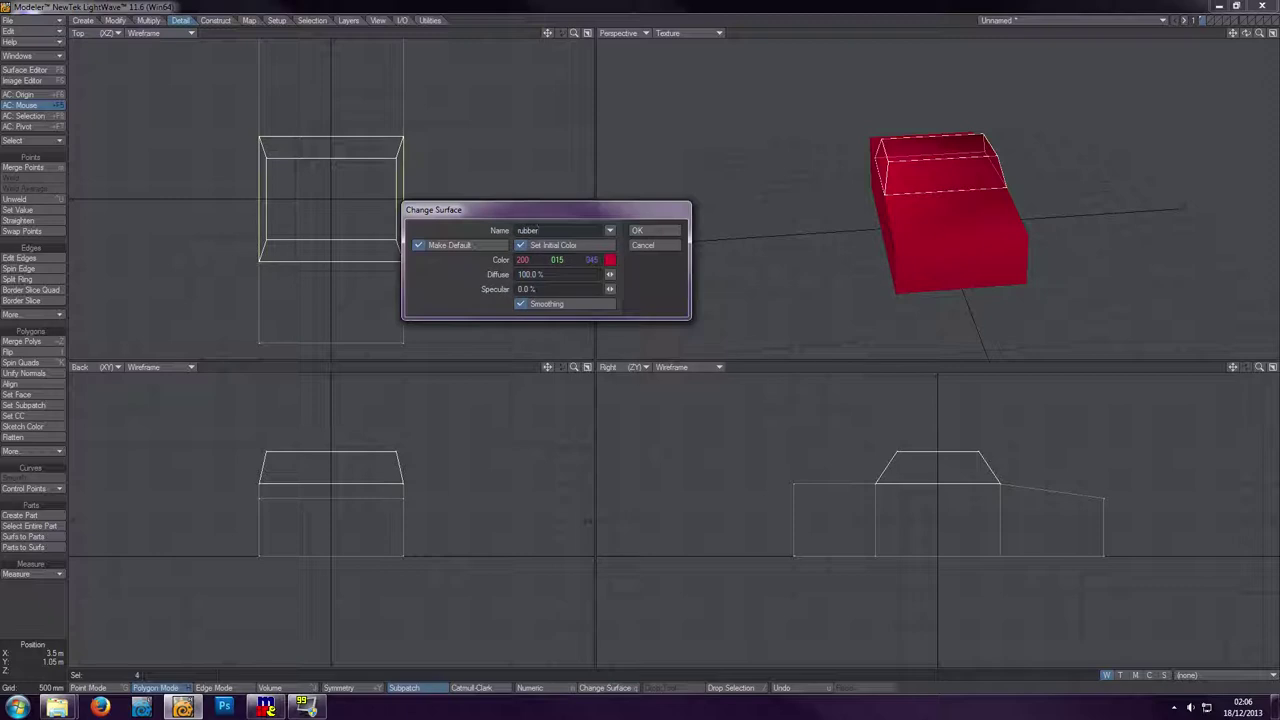
pyautogui.click(418, 245)
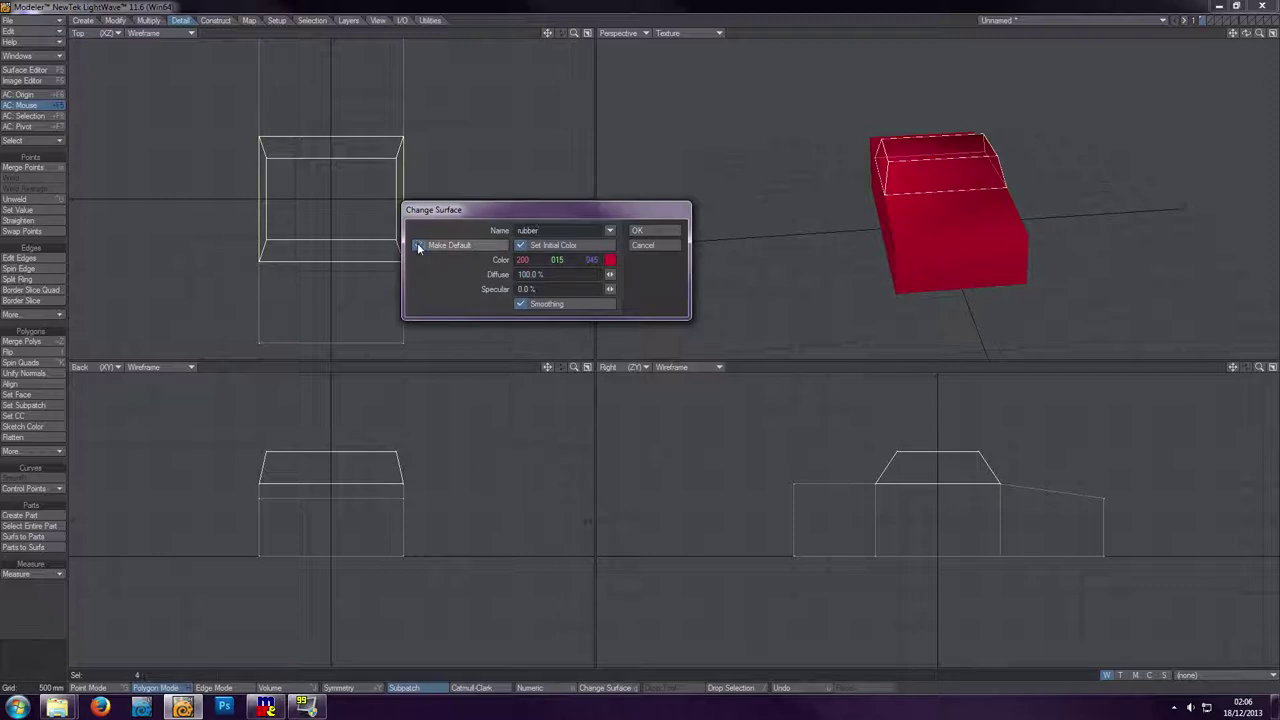
pyautogui.click(610, 260)
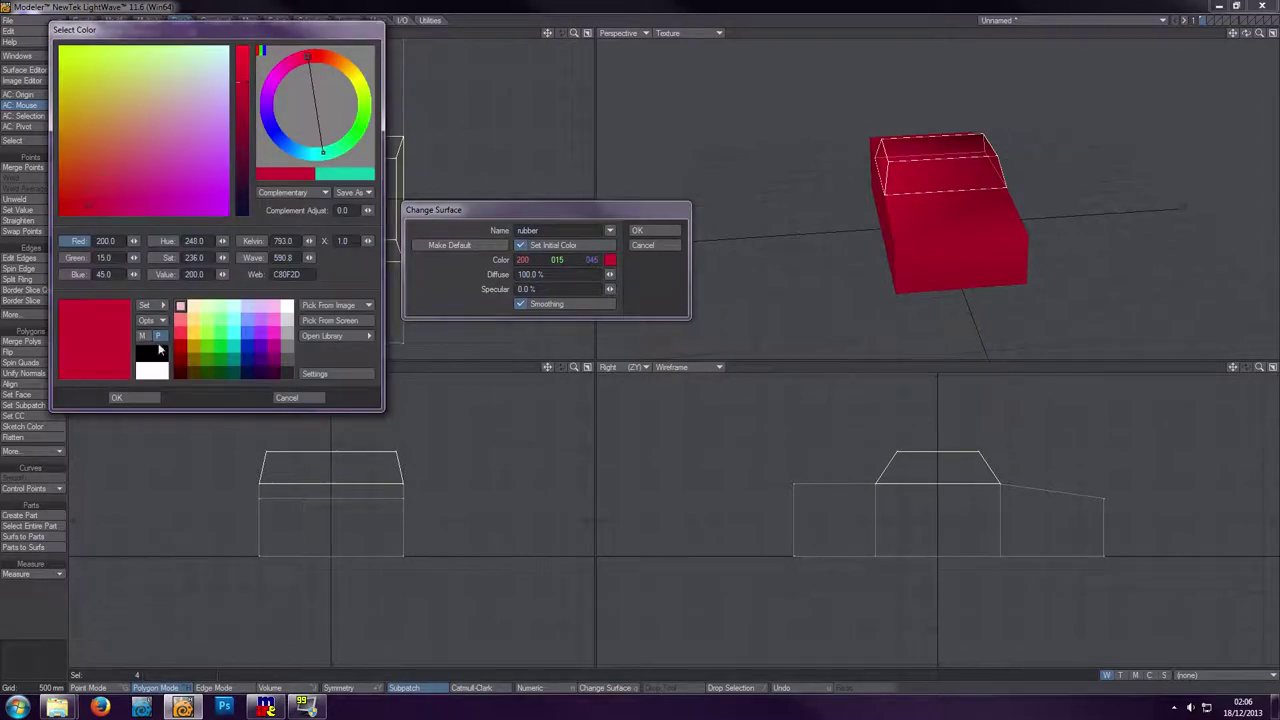
pyautogui.click(290, 376)
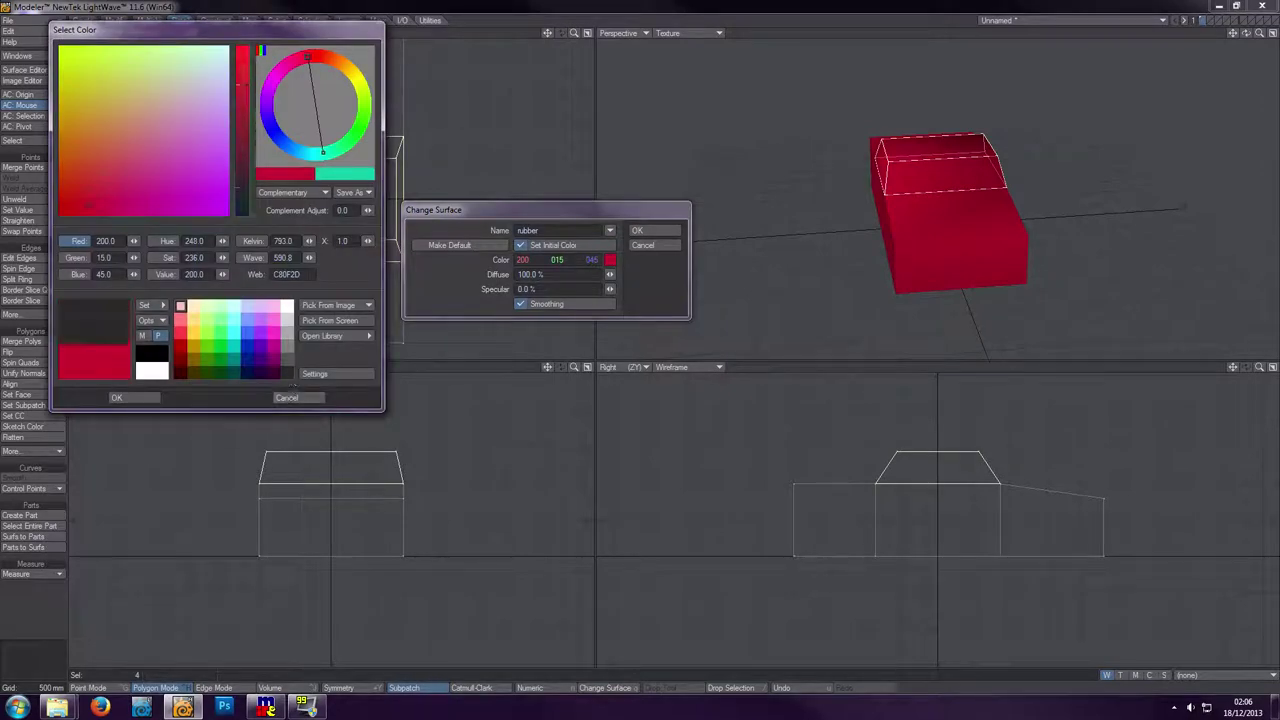
pyautogui.click(133, 398)
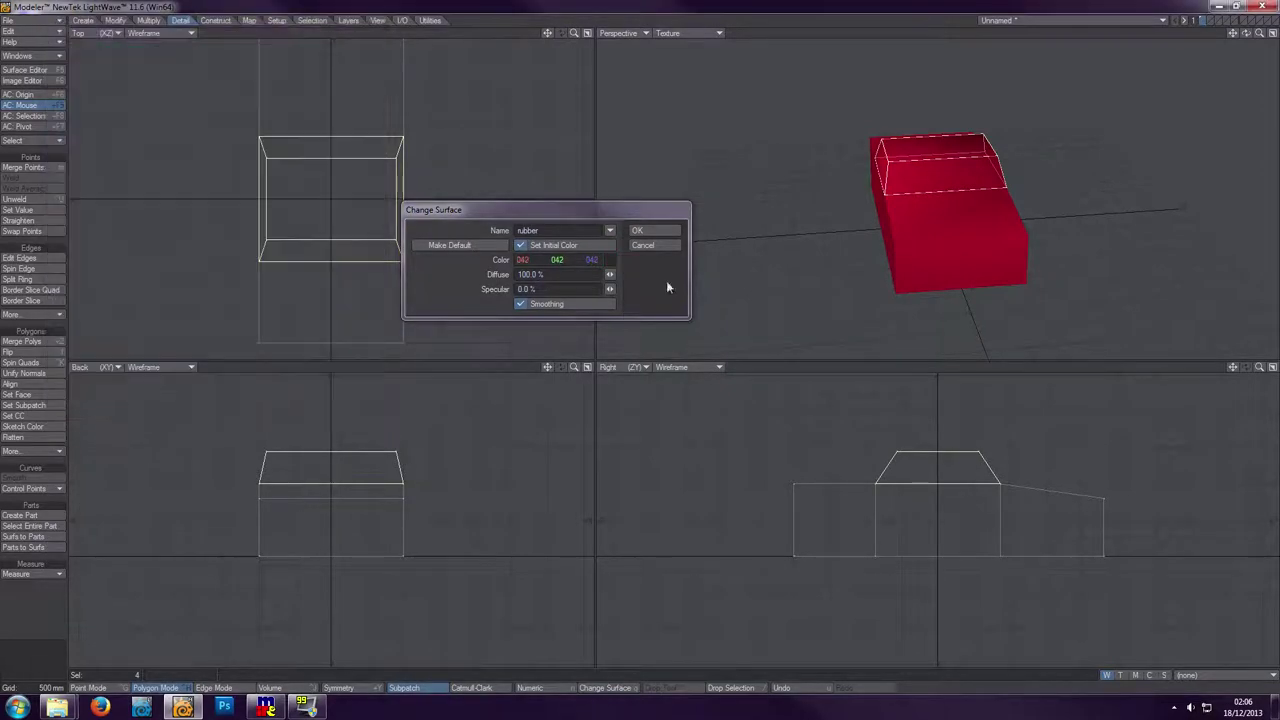
pyautogui.click(637, 230)
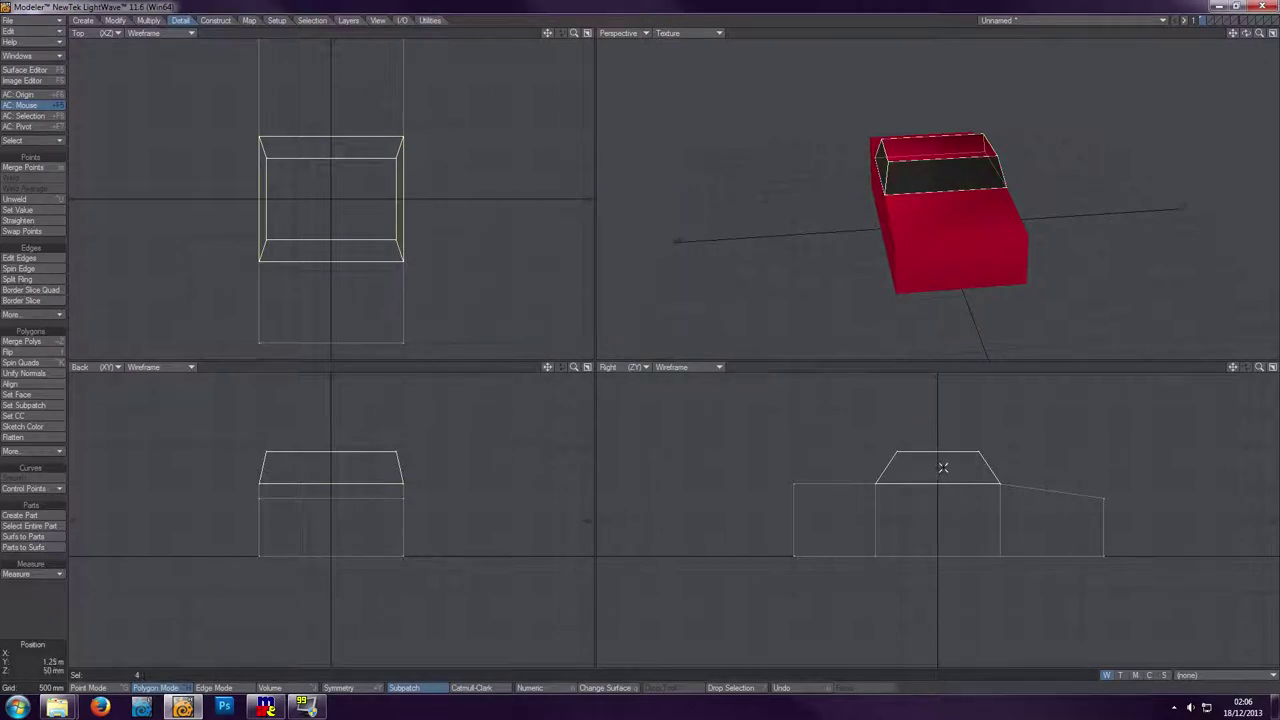
# - Bevel the four window polygons with a slight inset, leaving a narrow rubber border around each
pyautogui.press('b')
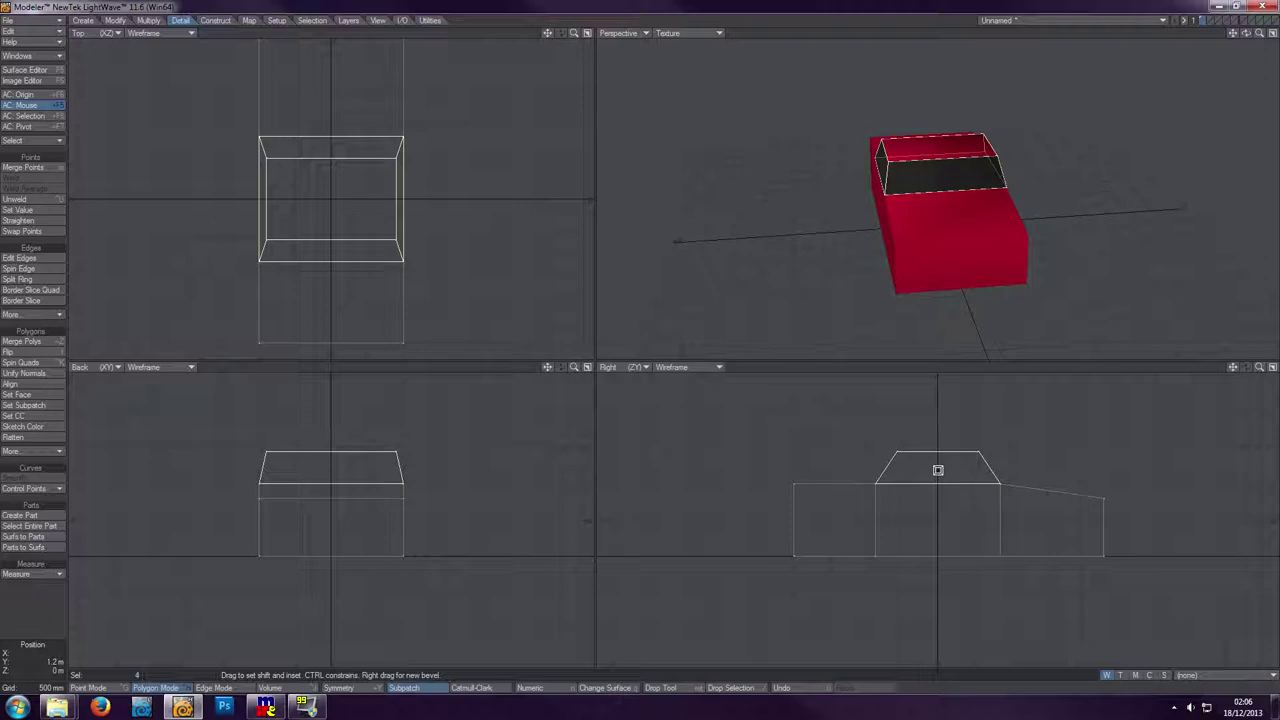
pyautogui.click(938, 470)
pyautogui.moveTo(938, 470); pyautogui.dragTo(936, 470)
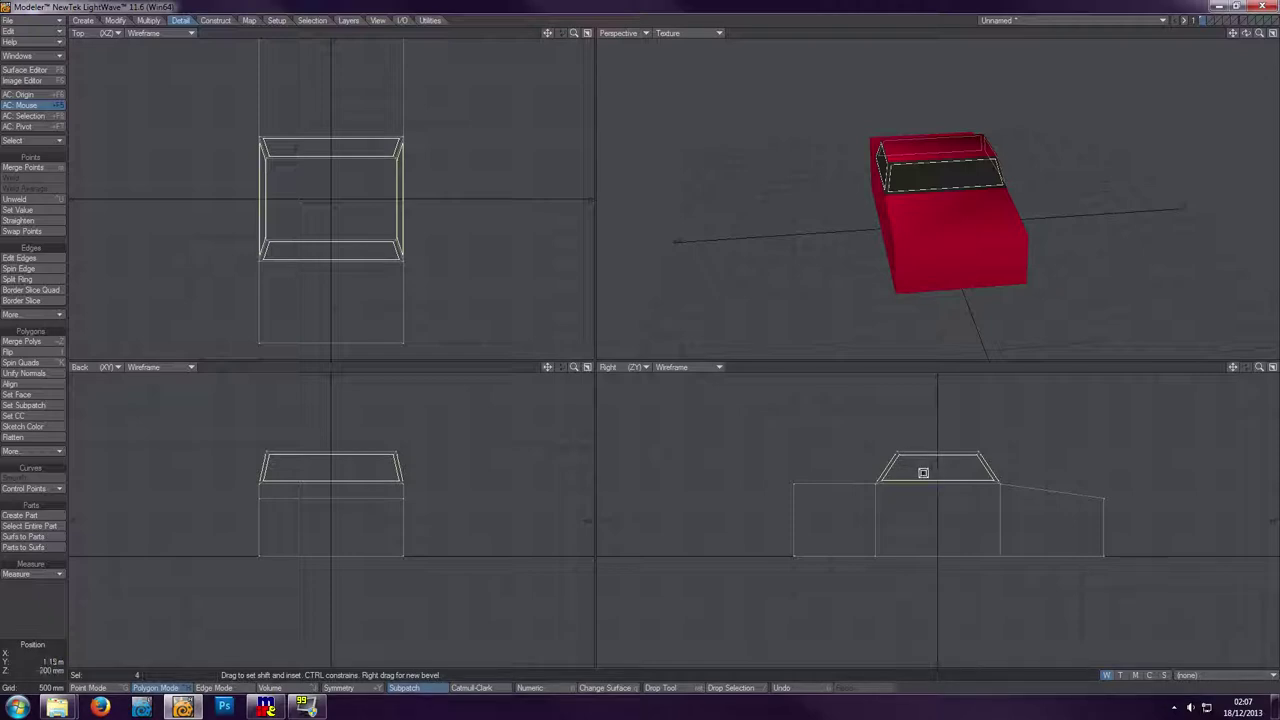
pyautogui.press('space')
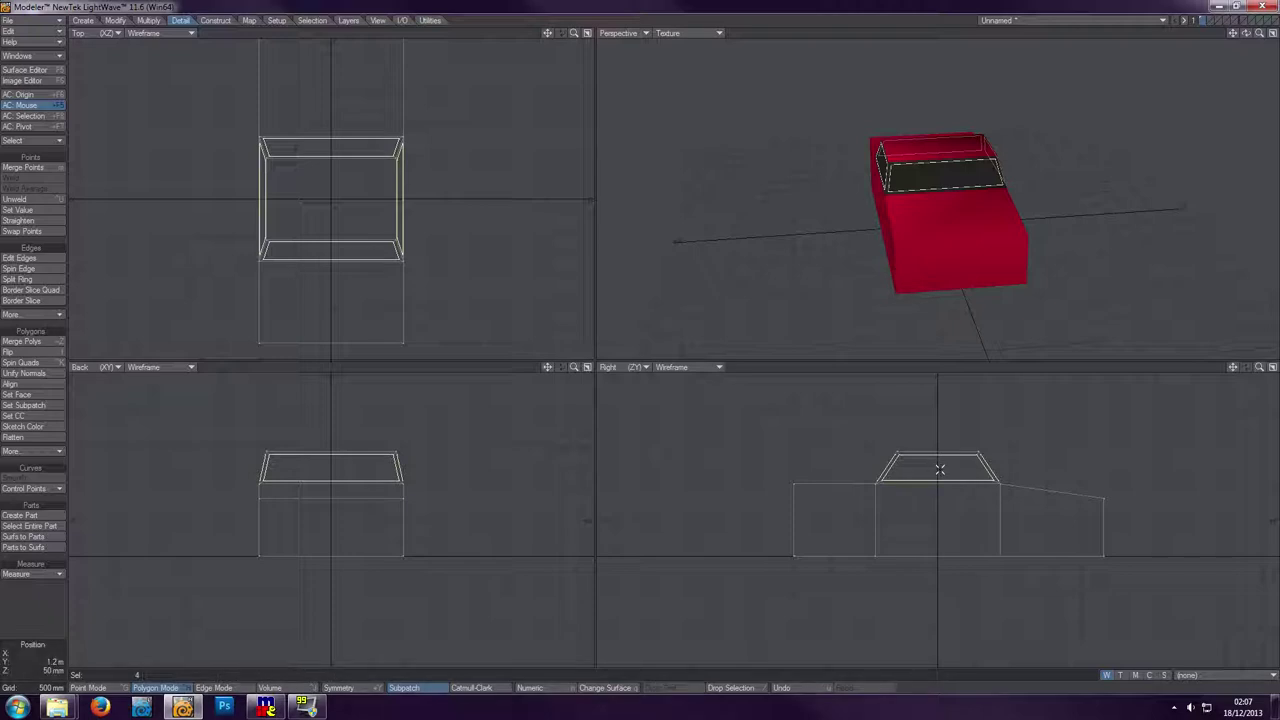
# - Assign the four inset window polygons a new surface named glass with turquoise color 0, 191, 191, then deselect them and check the car in perspective
pyautogui.press('q')
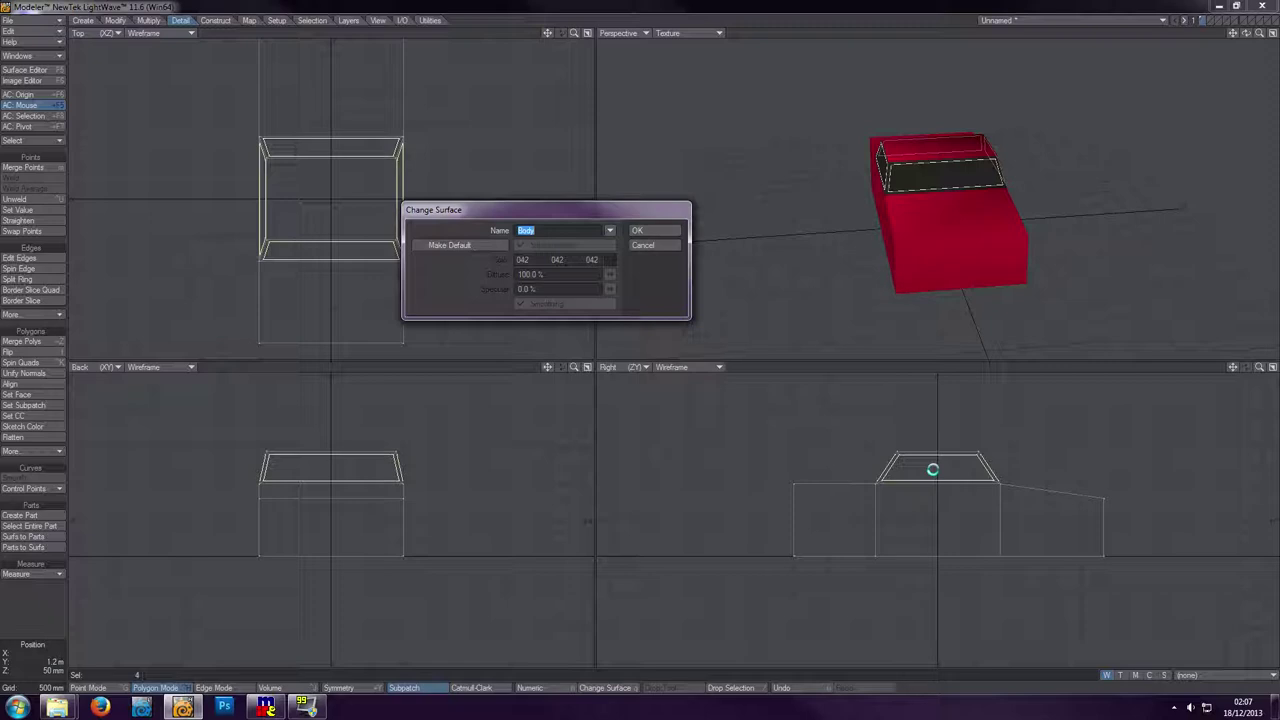
pyautogui.write('glass')
pyautogui.press('Tab')
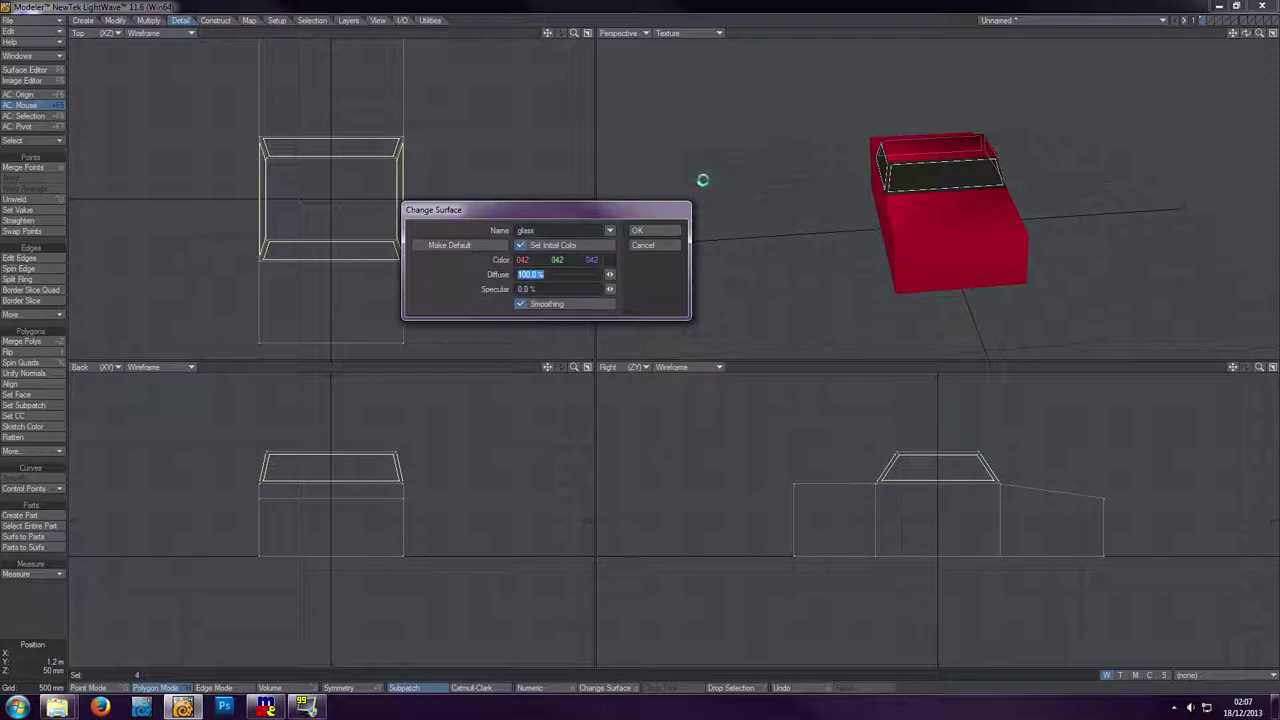
pyautogui.click(610, 261)
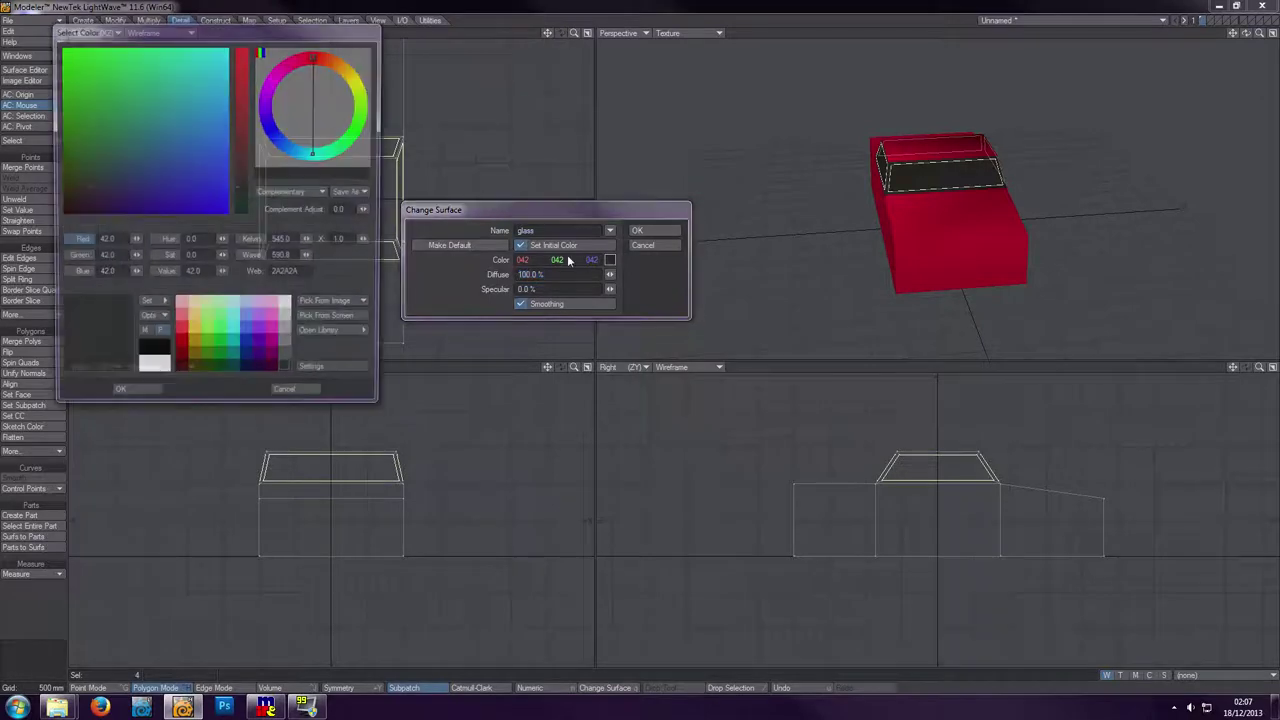
pyautogui.click(235, 350)
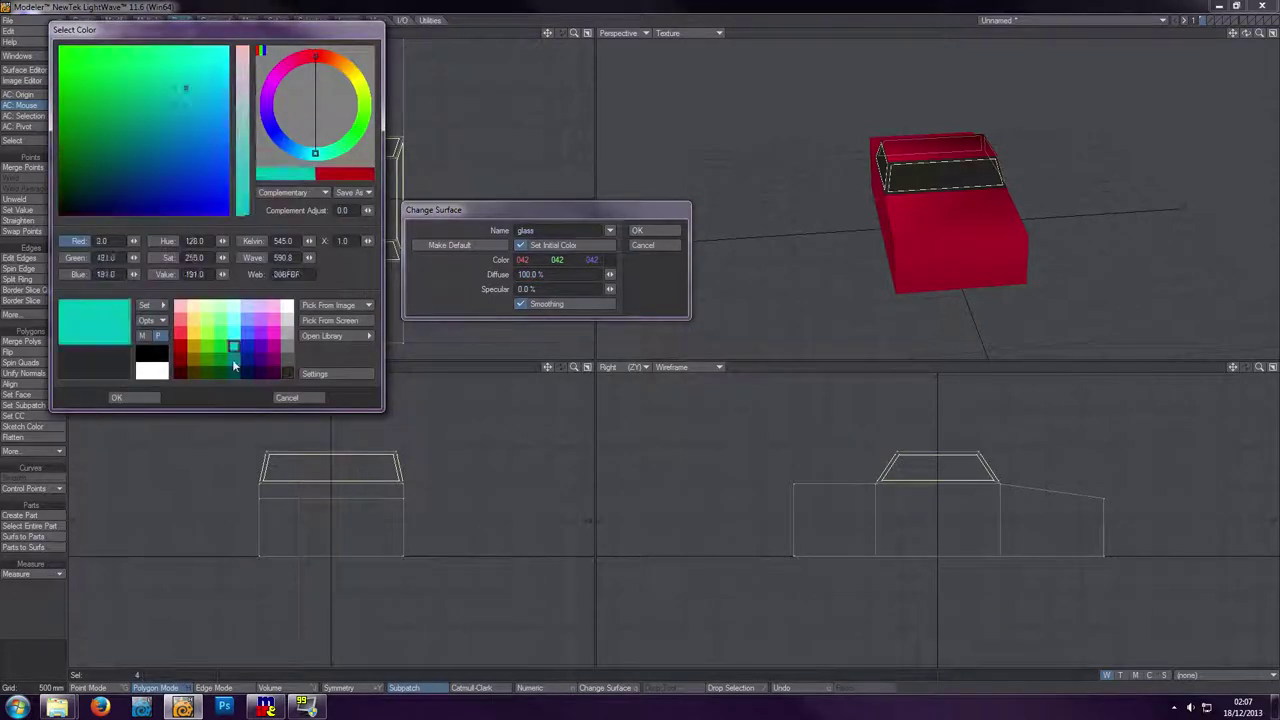
pyautogui.click(150, 397)
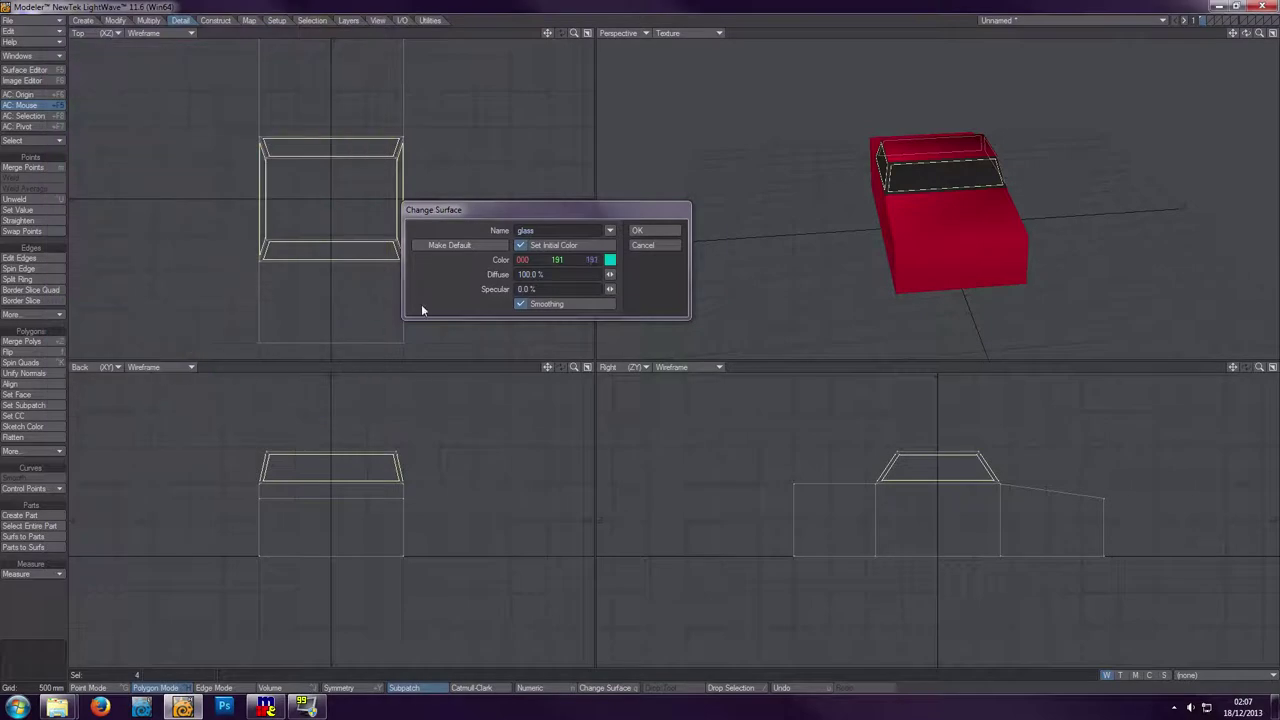
pyautogui.click(635, 230)
pyautogui.click(831, 30)
pyautogui.moveTo(1246, 33); pyautogui.dragTo(1080, 33)
pyautogui.moveTo(1246, 34); pyautogui.dragTo(1188, 39)
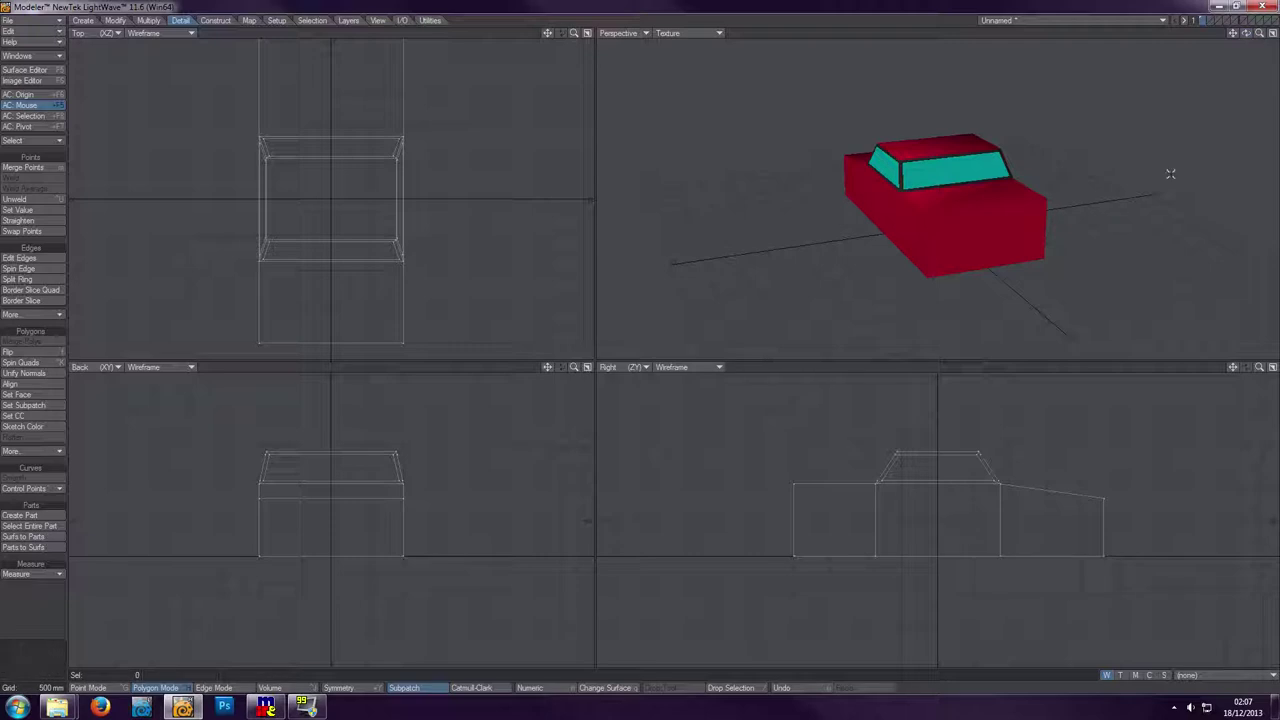
pyautogui.moveTo(1248, 36); pyautogui.dragTo(1229, 58)
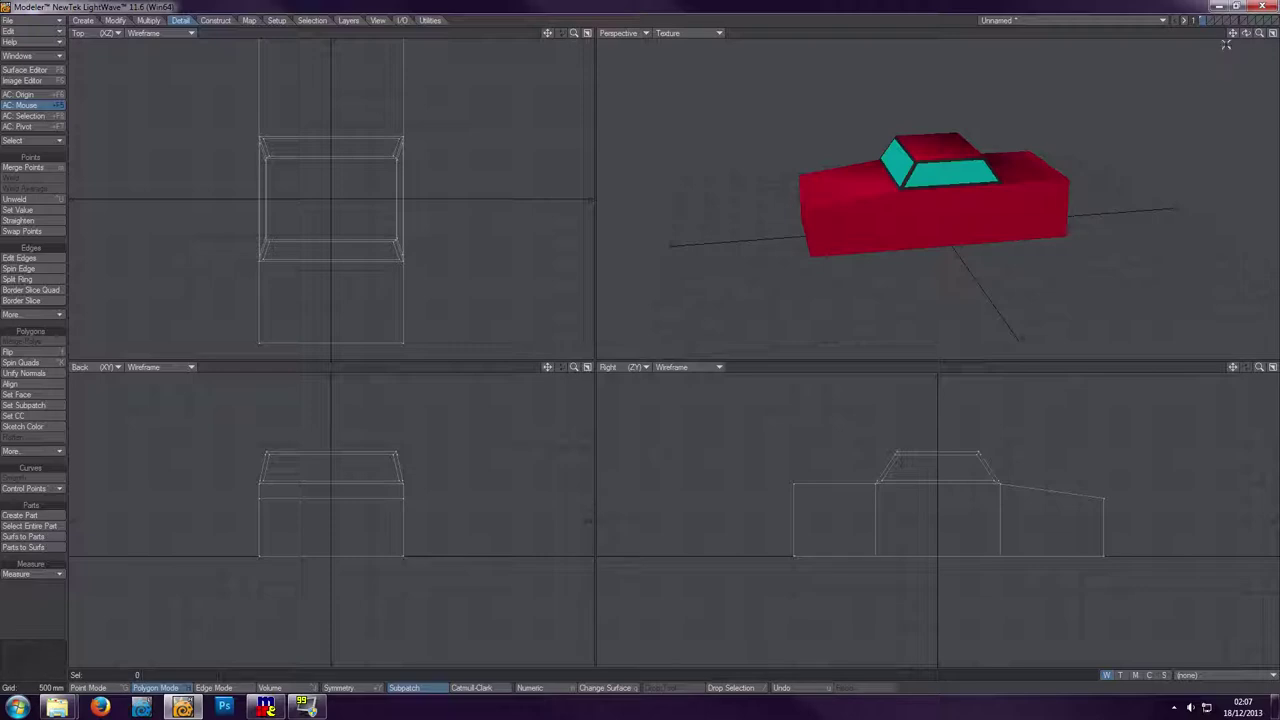
pyautogui.moveTo(1246, 33); pyautogui.dragTo(1215, 50)
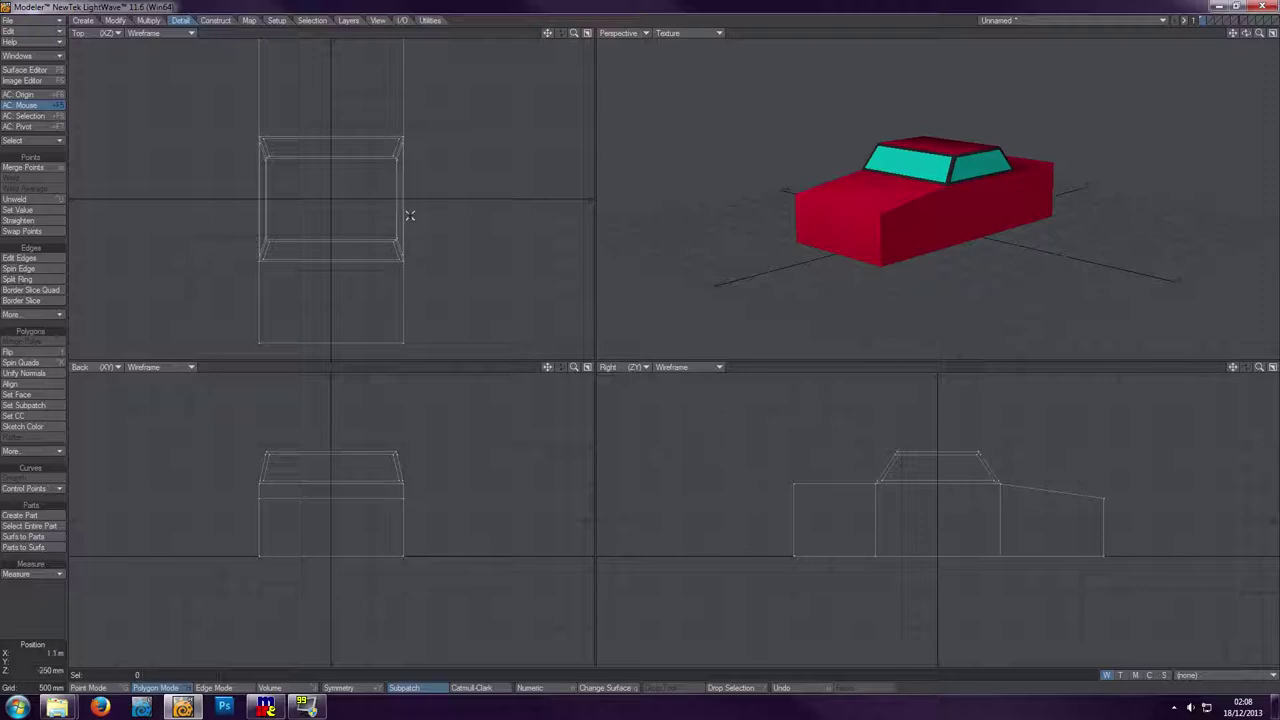
# - On the empty second layer, with the car layer as background, create a thick disc wheel centered at ground level about Z 1.65 m
pyautogui.click(84, 21)
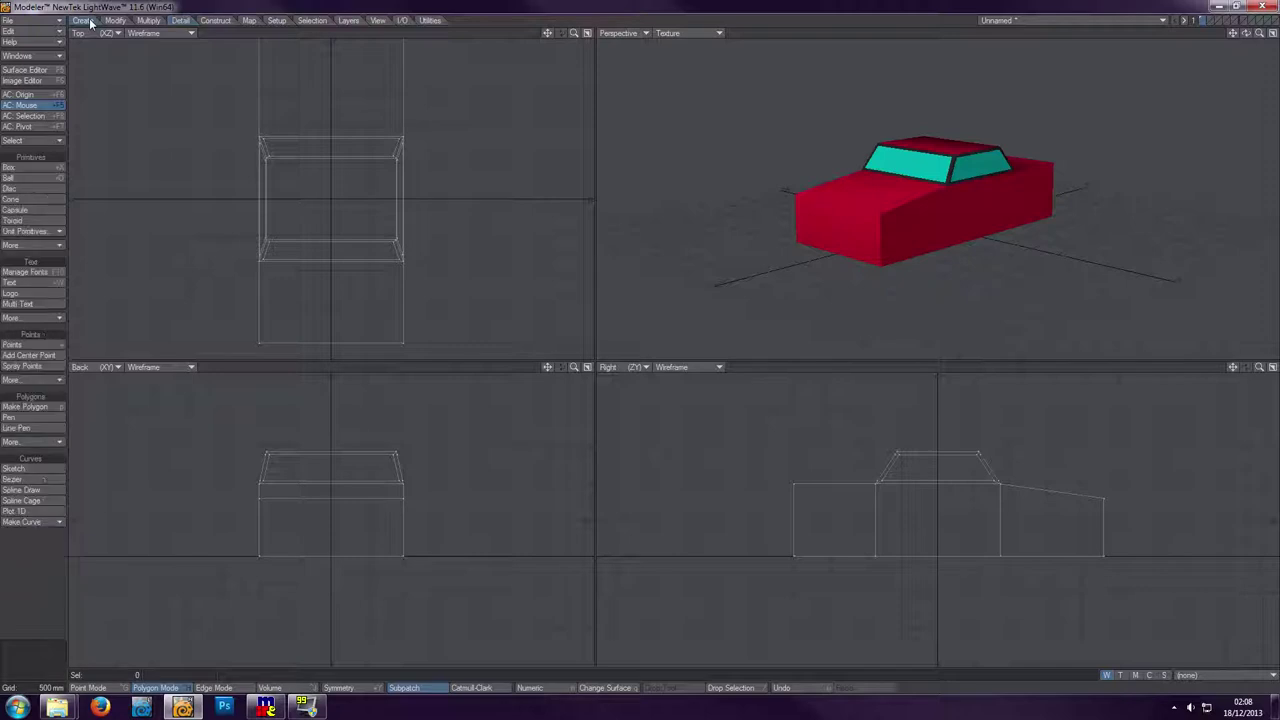
pyautogui.click(42, 188)
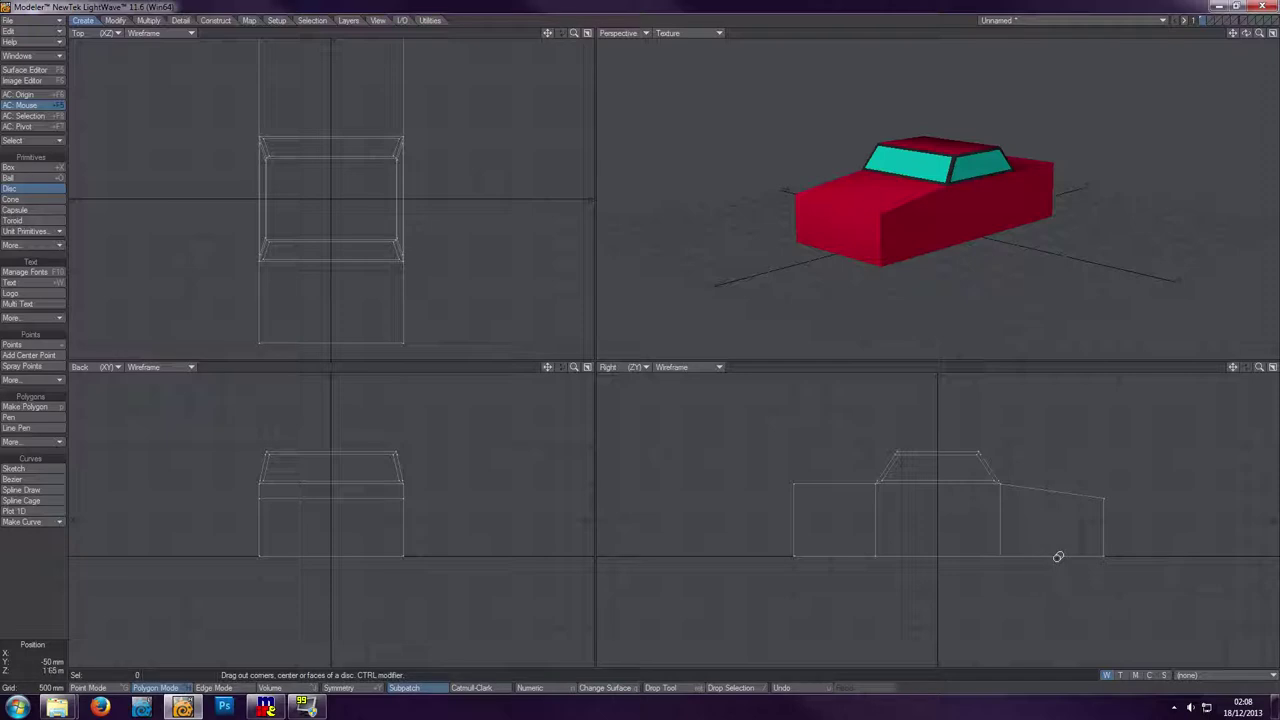
pyautogui.click(1211, 20)
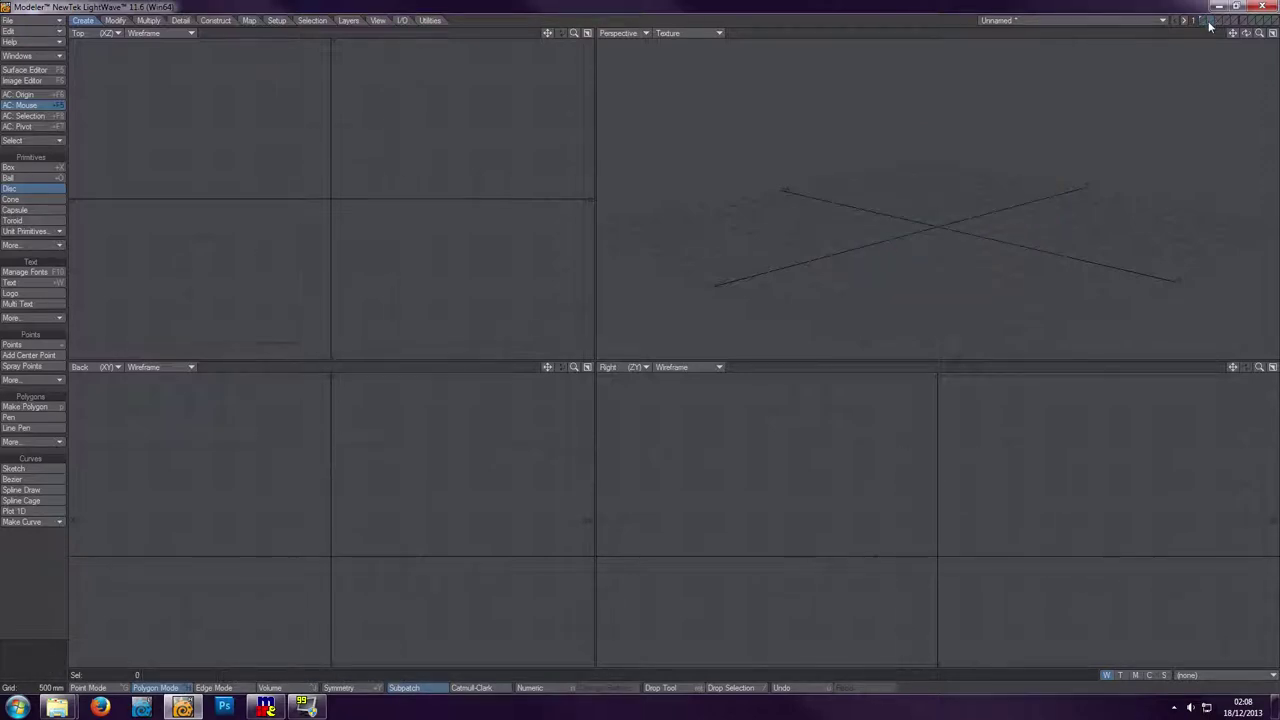
pyautogui.click(1205, 25)
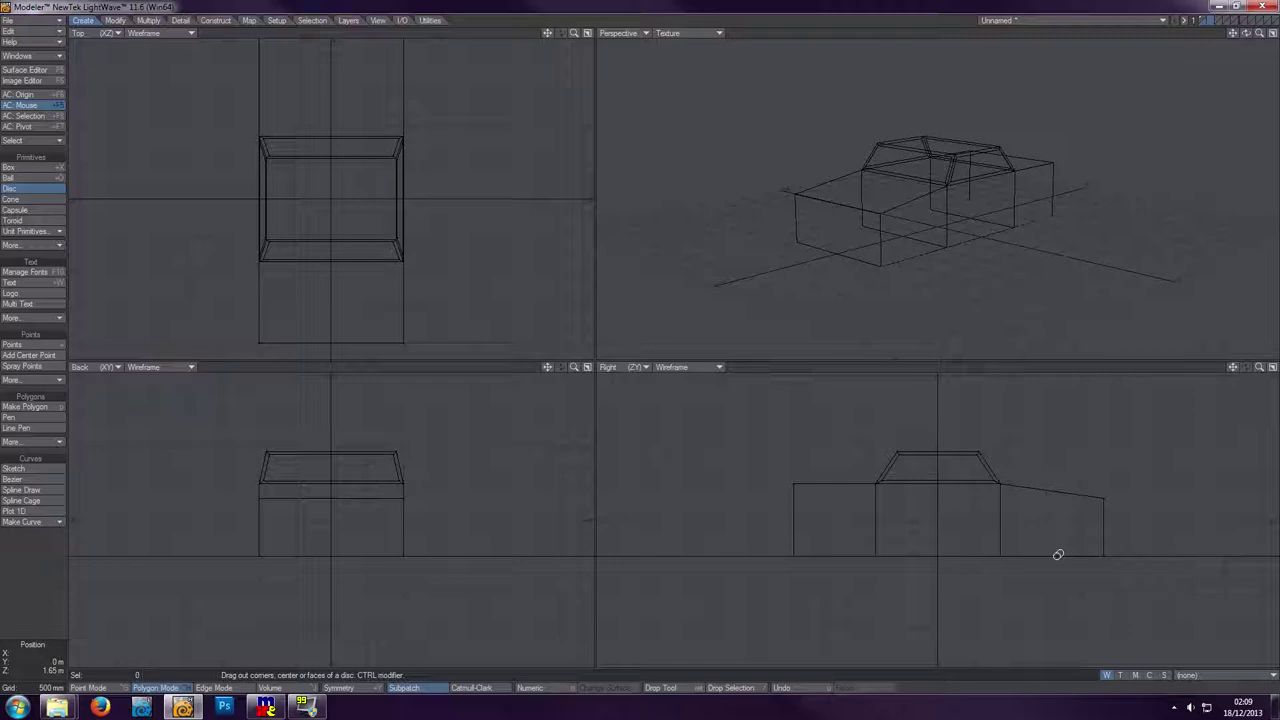
pyautogui.moveTo(1058, 554); pyautogui.dragTo(1082, 579)
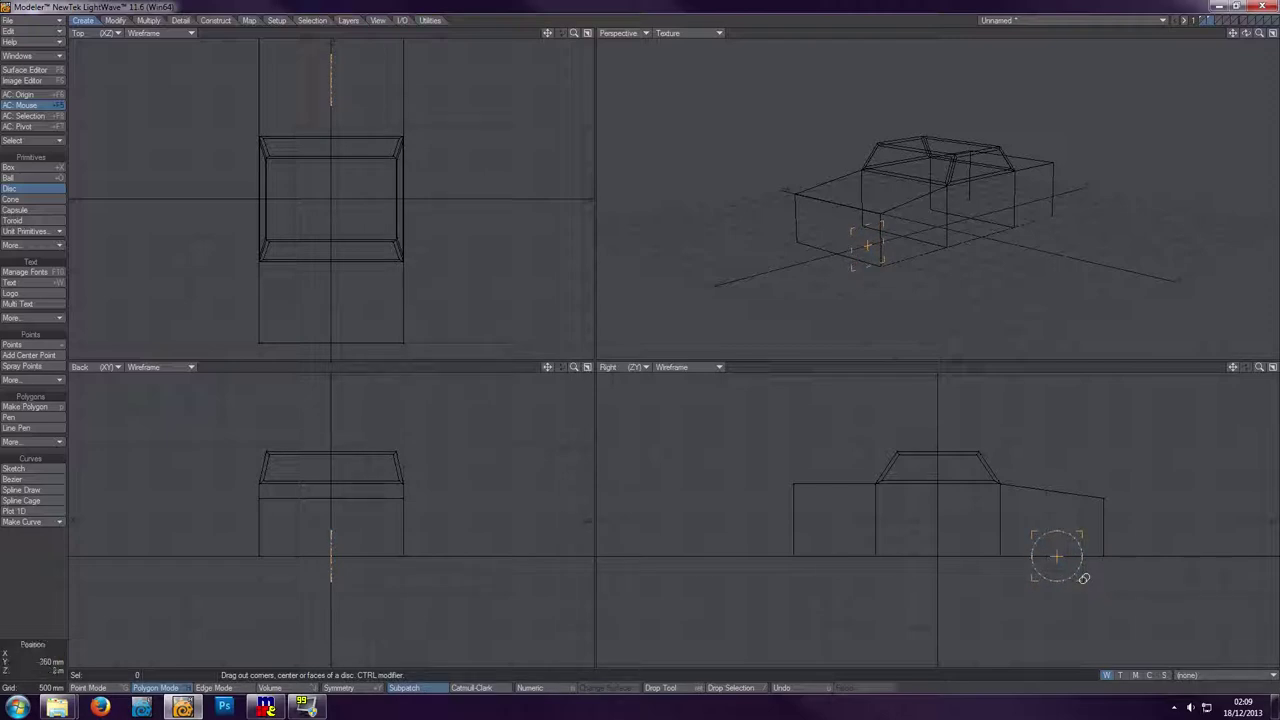
pyautogui.moveTo(335, 554)
pyautogui.mouseDown()
pyautogui.moveTo(348, 557)
pyautogui.moveTo(319, 556)
pyautogui.mouseUp()
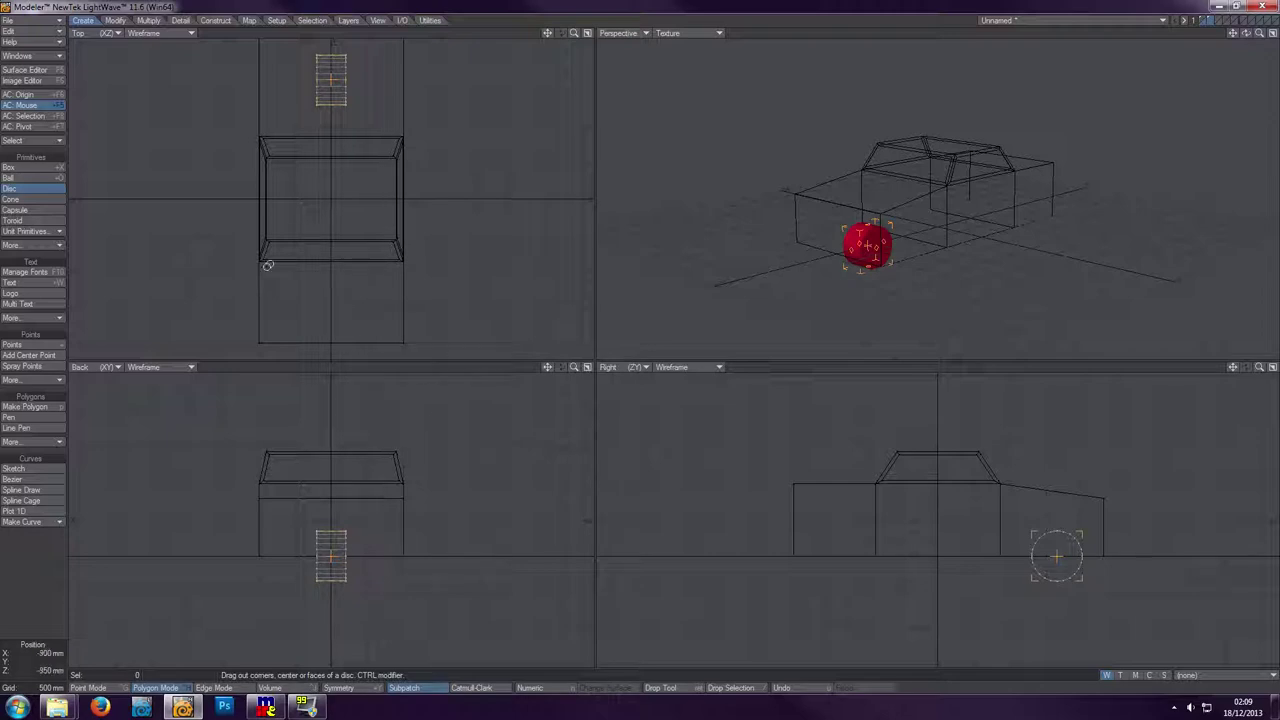
pyautogui.click(38, 193)
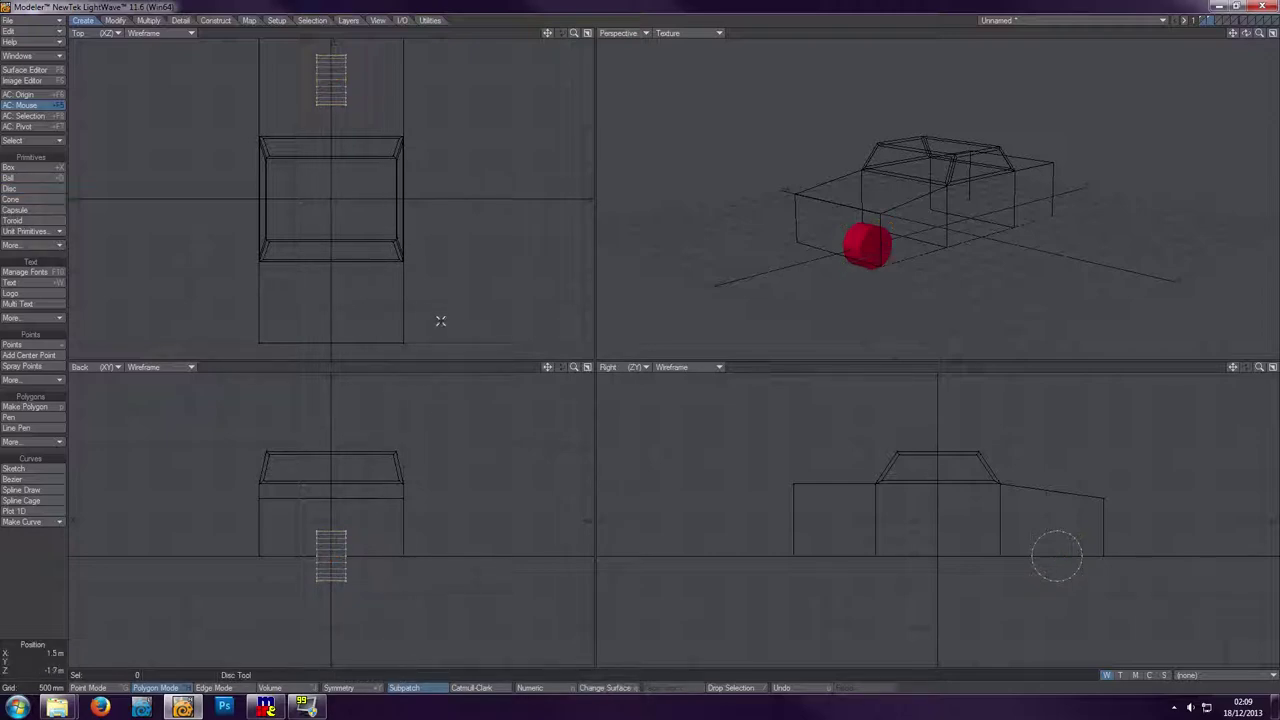
# - Assign the existing rubber surface to the wheel
pyautogui.press('q')
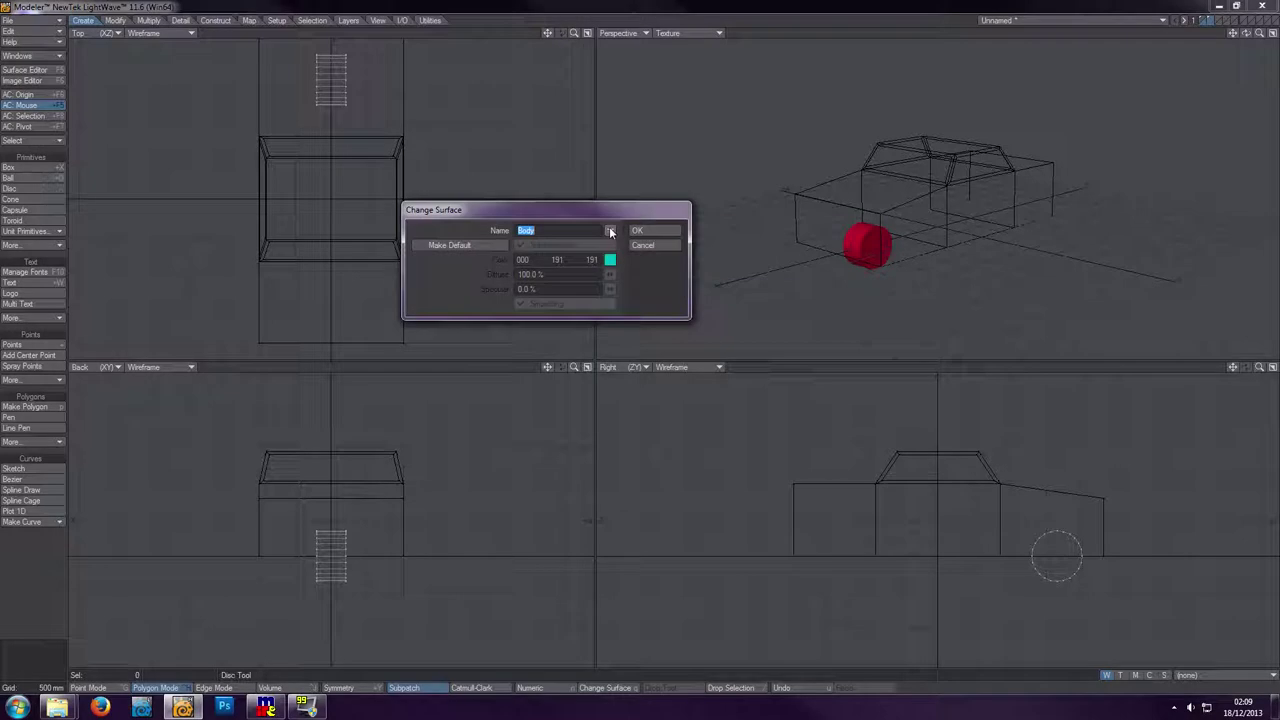
pyautogui.click(610, 231)
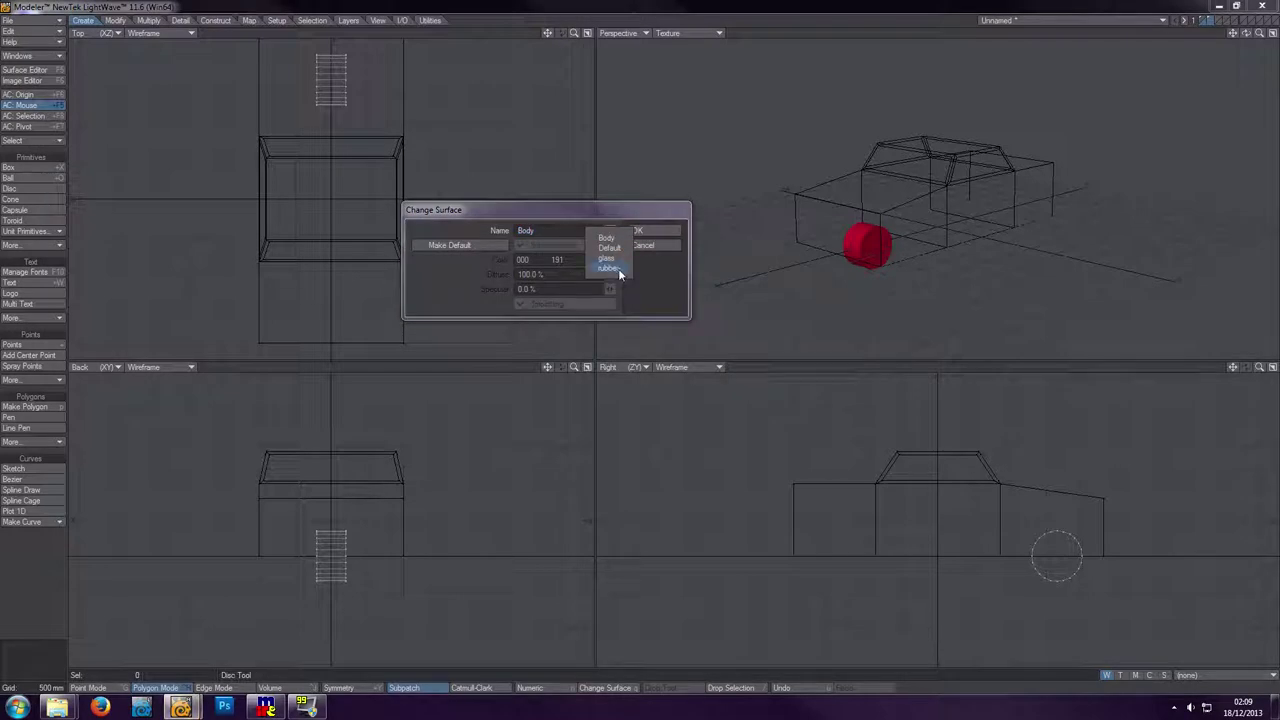
pyautogui.click(617, 268)
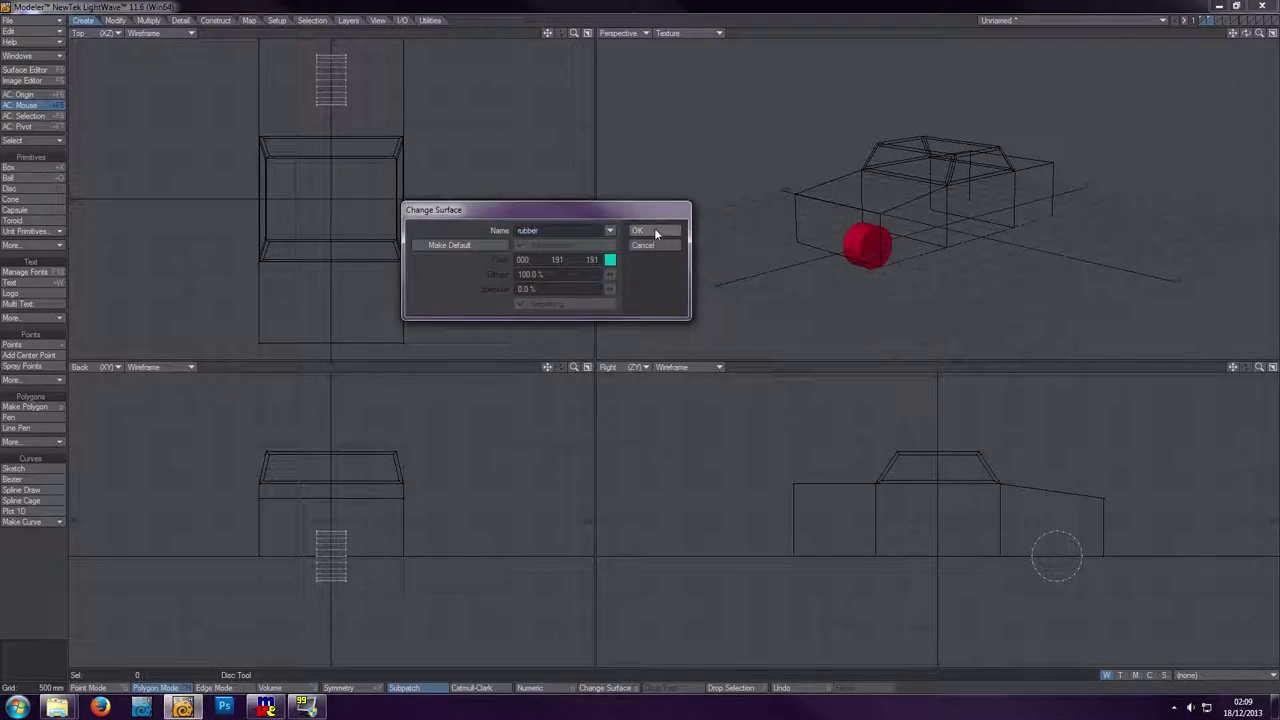
pyautogui.click(656, 231)
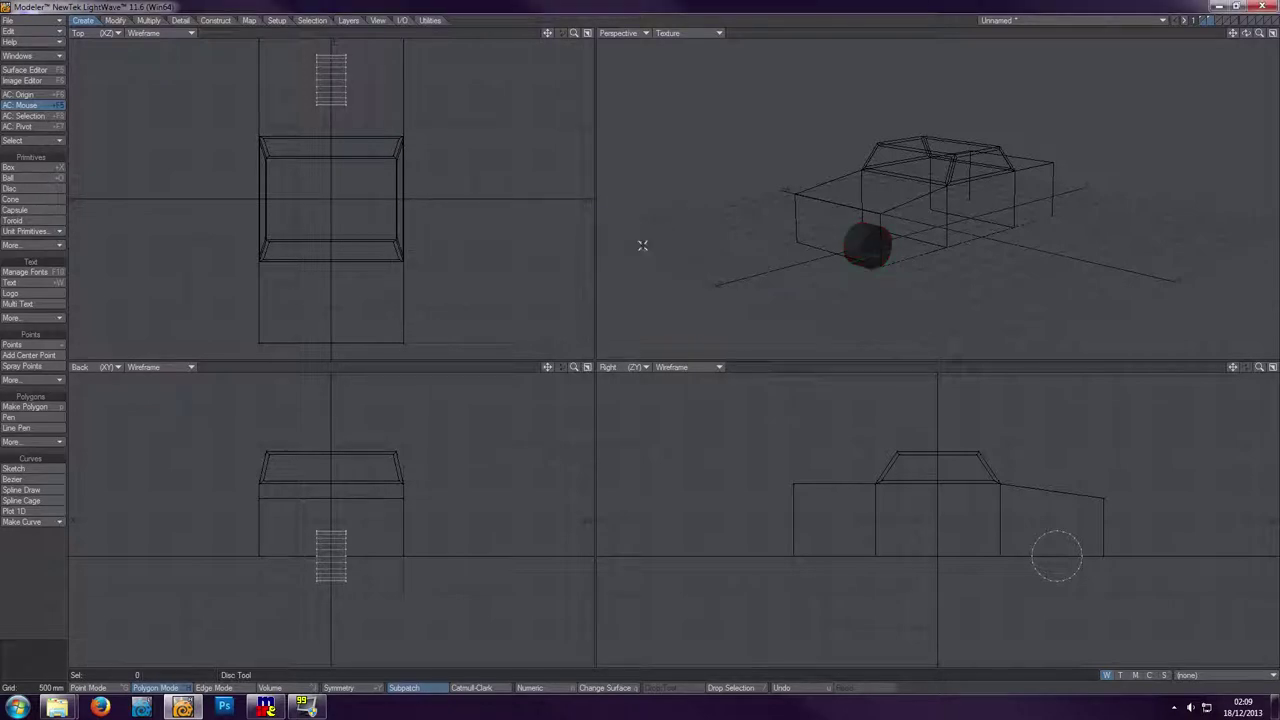
# - Move the wheel sideways along X from the car's centerline to the positive-X side of the body
pyautogui.press('t')
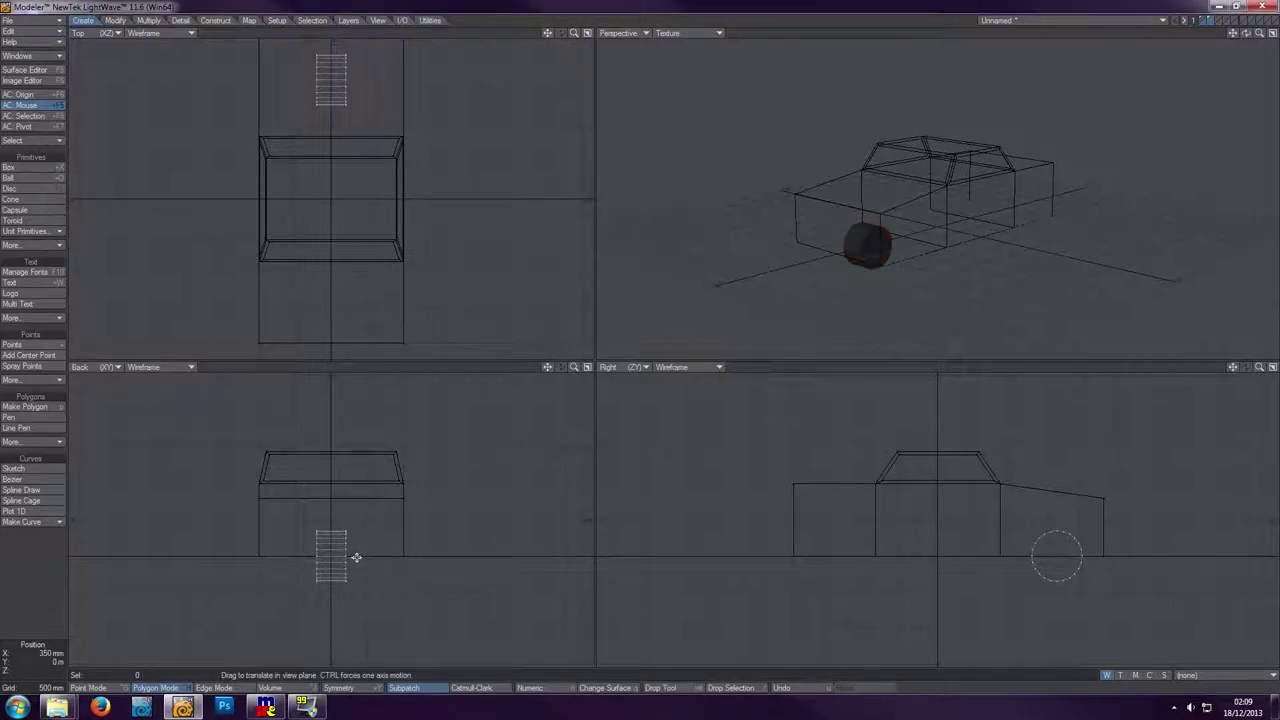
pyautogui.moveTo(331, 556); pyautogui.dragTo(404, 556)
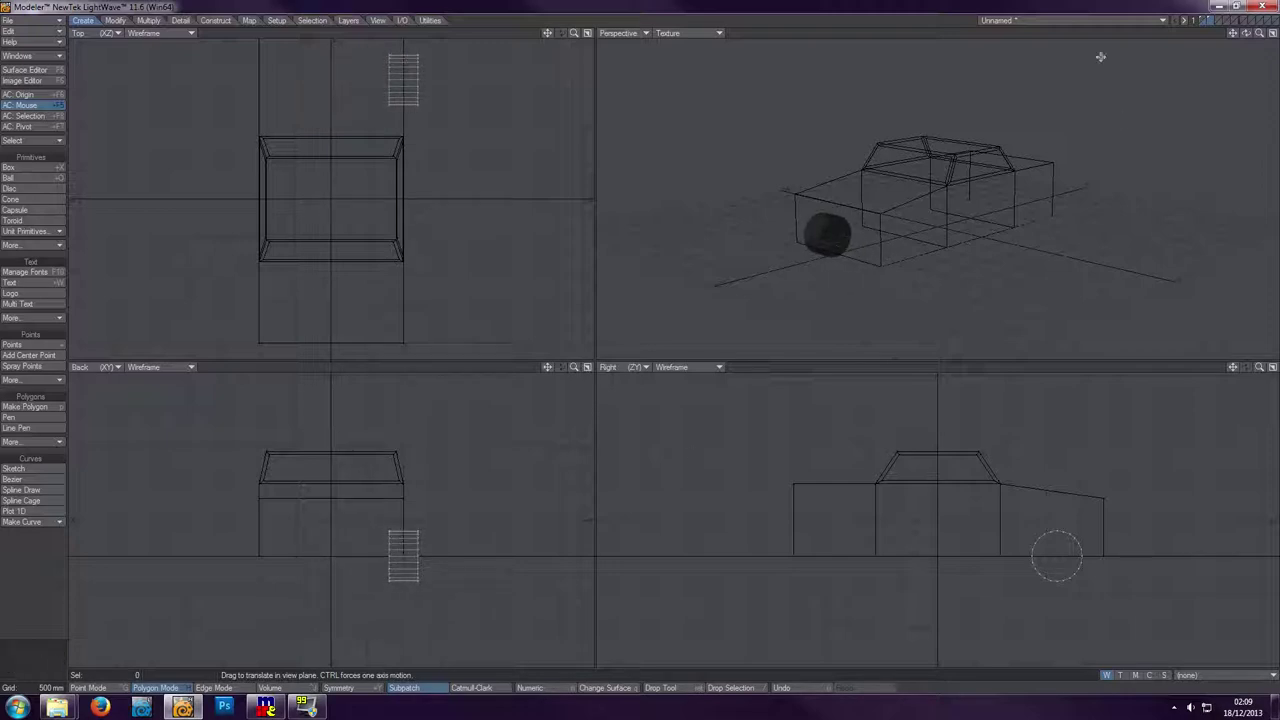
pyautogui.moveTo(1247, 34); pyautogui.dragTo(929, 394)
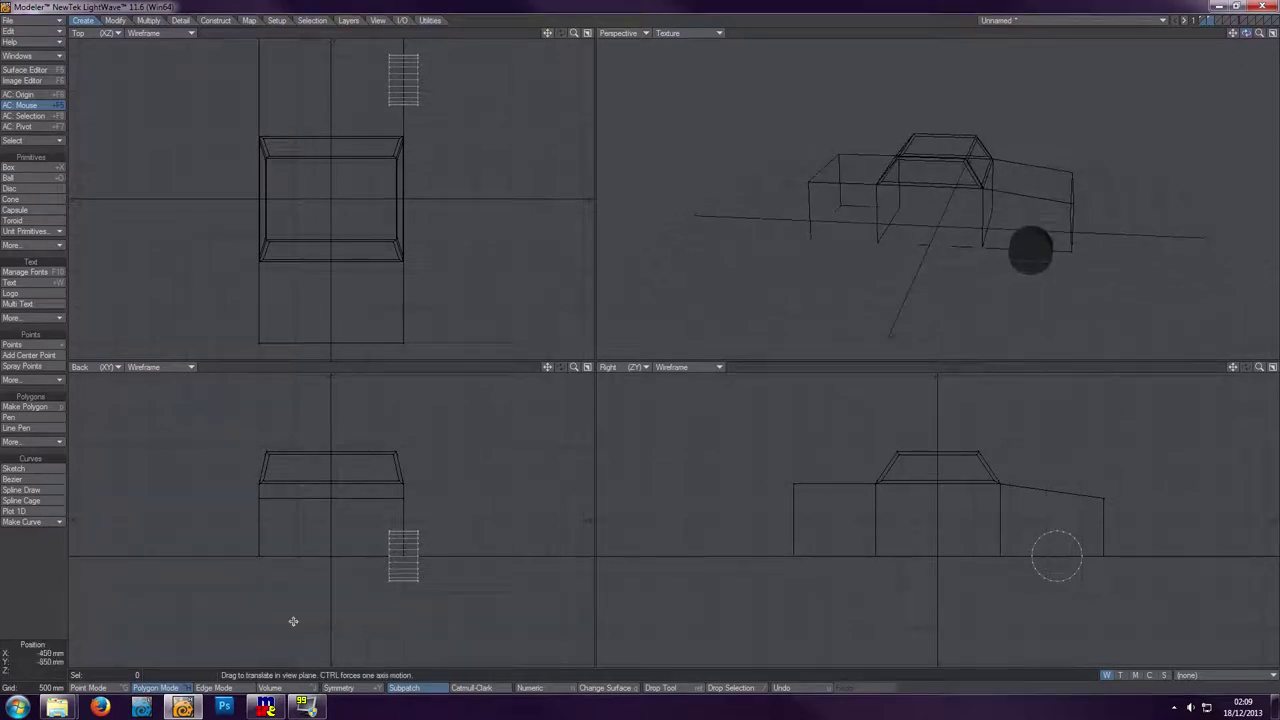
# - Select the front wheel's polygons, duplicate them, move the copy straight back along Z under the car's rear, and deselect it
pyautogui.click(213, 688)
pyautogui.moveTo(430, 472)
pyautogui.mouseDown(button='right')
pyautogui.moveTo(338, 482)
pyautogui.moveTo(427, 470)
pyautogui.mouseUp(button='right')
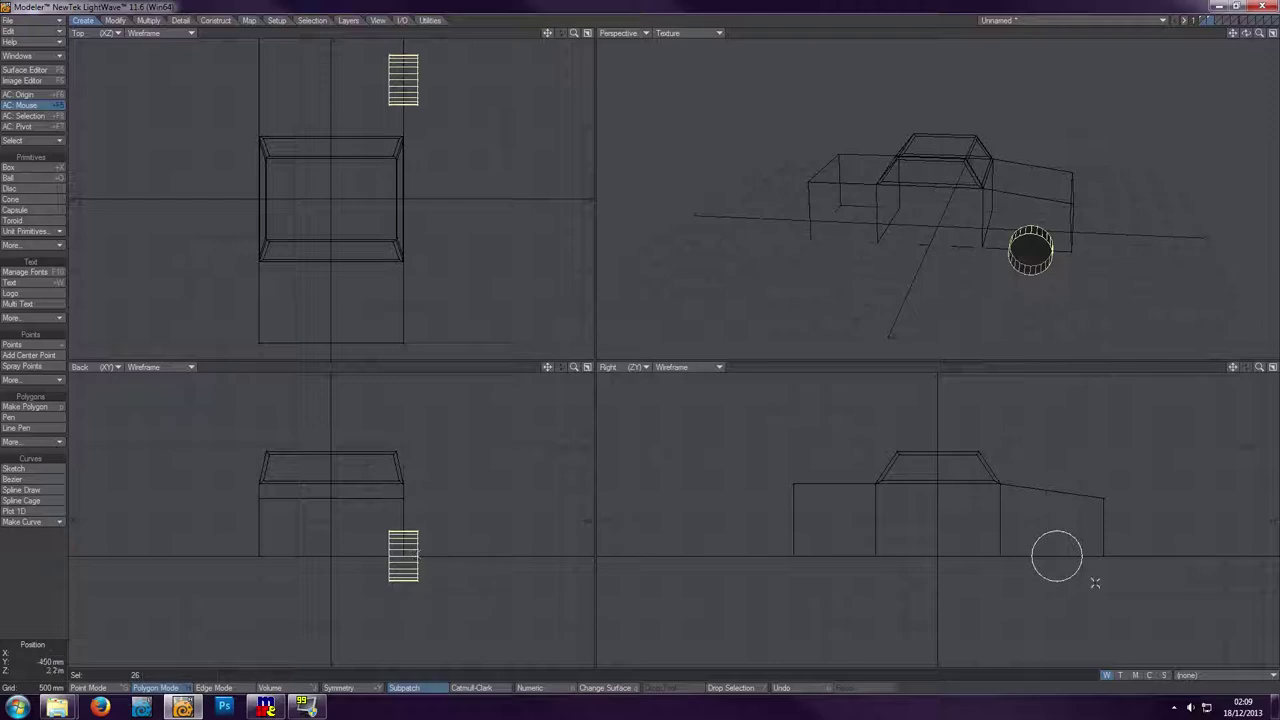
pyautogui.press('t')
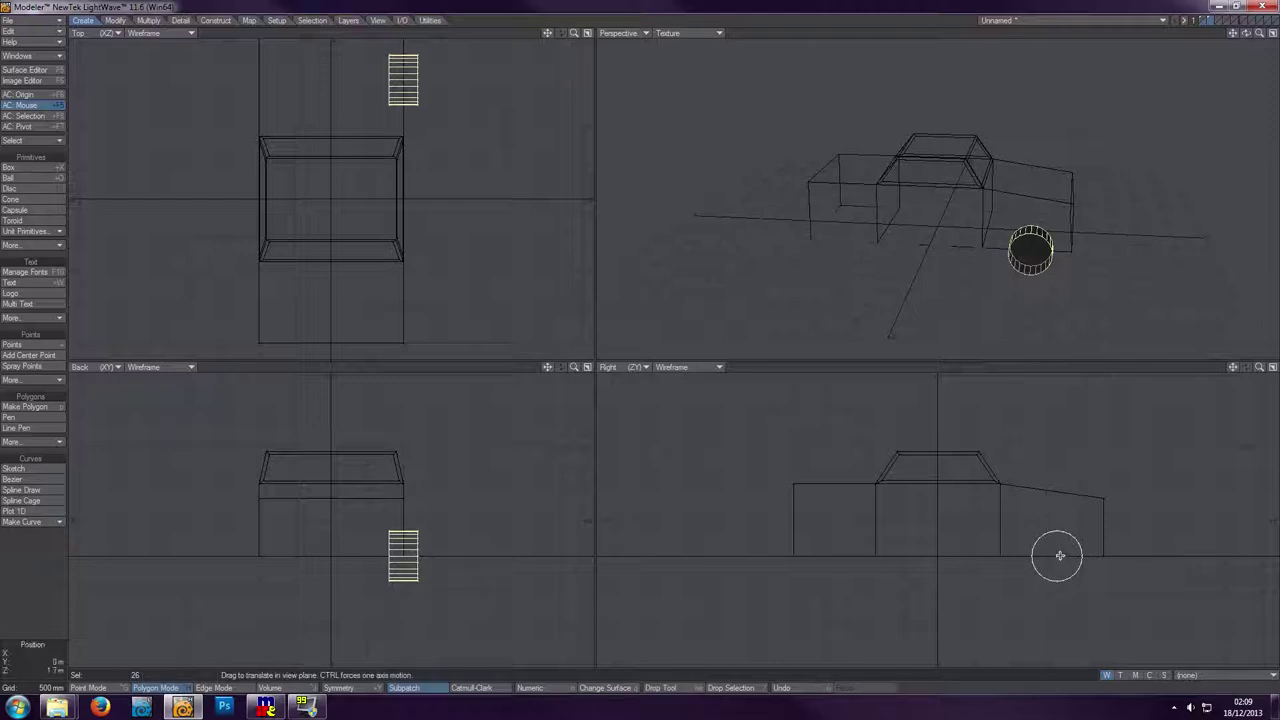
pyautogui.moveTo(1068, 557); pyautogui.dragTo(841, 557)
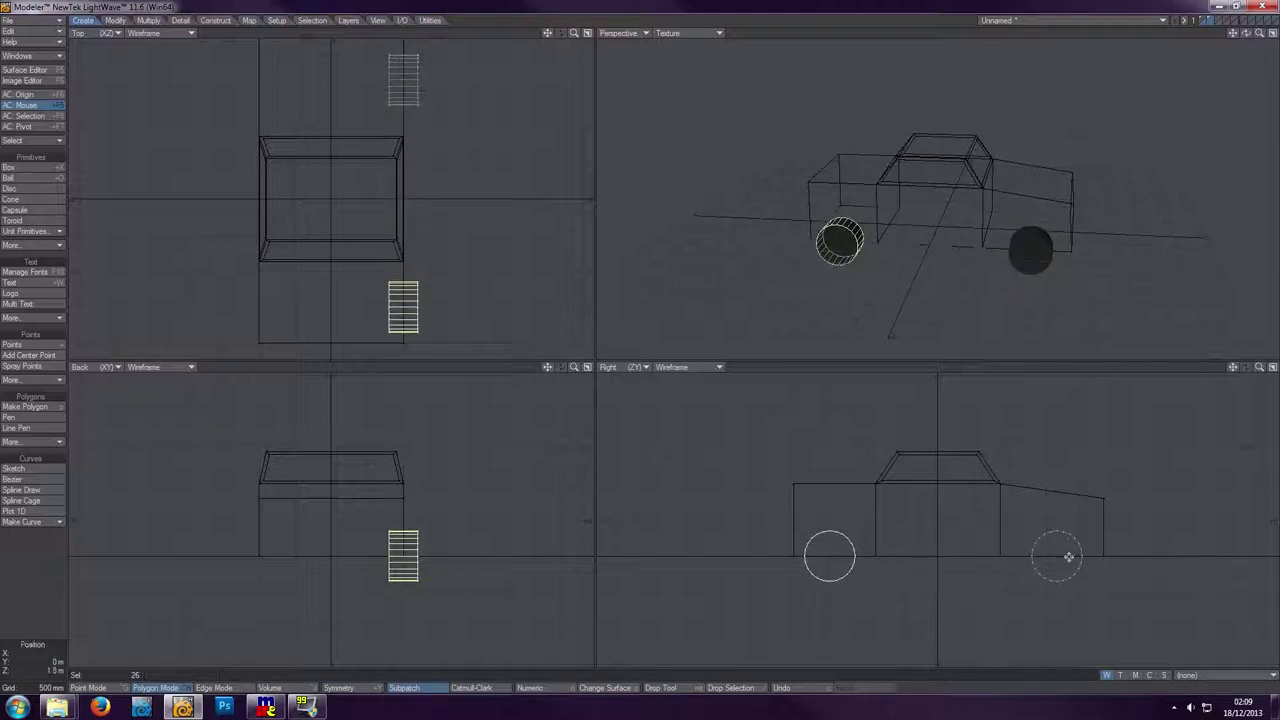
pyautogui.press('space')
pyautogui.click(776, 373)
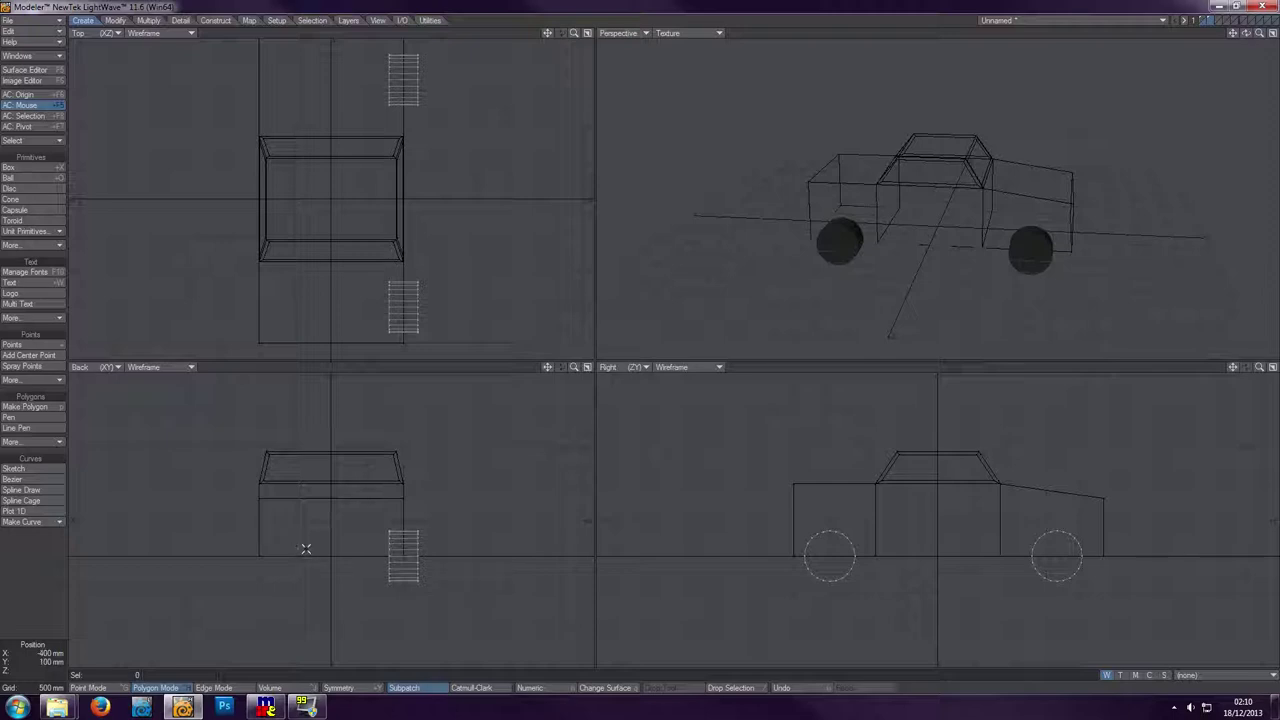
# - Mirror both wheels across the X axis with center 0, 0, 0 and Merge Points enabled
pyautogui.click(148, 20)
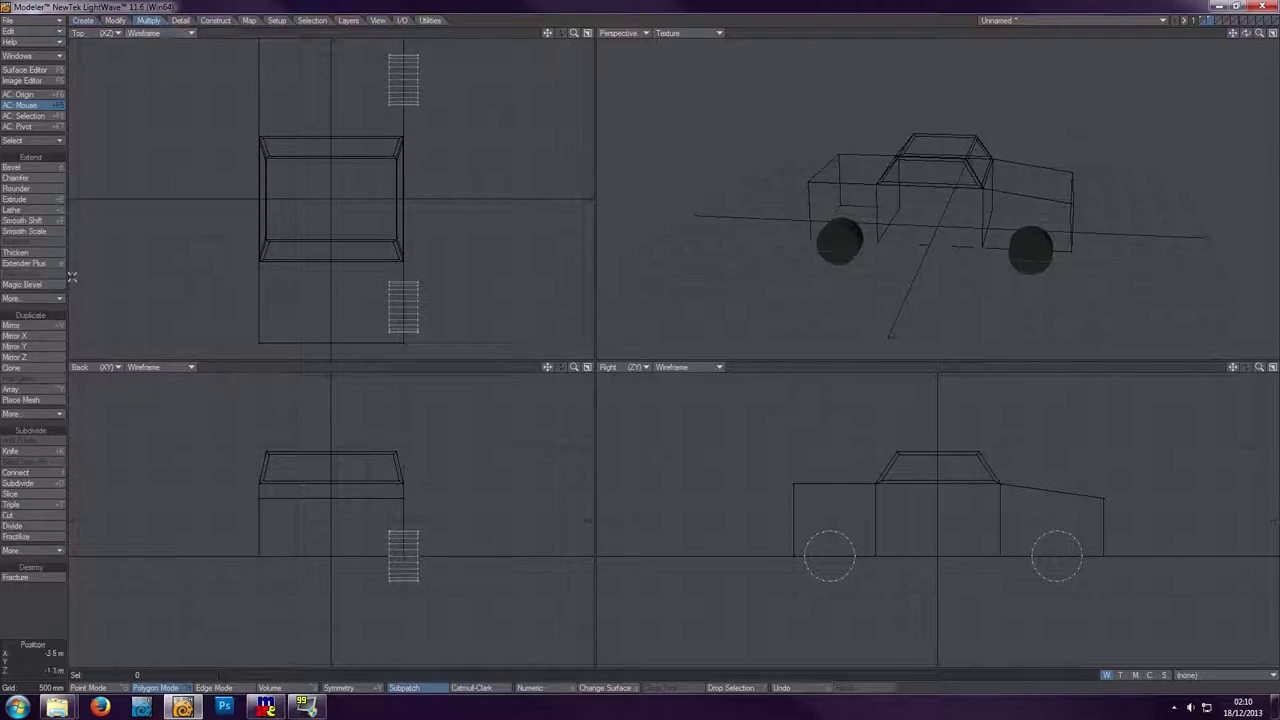
pyautogui.click(60, 325)
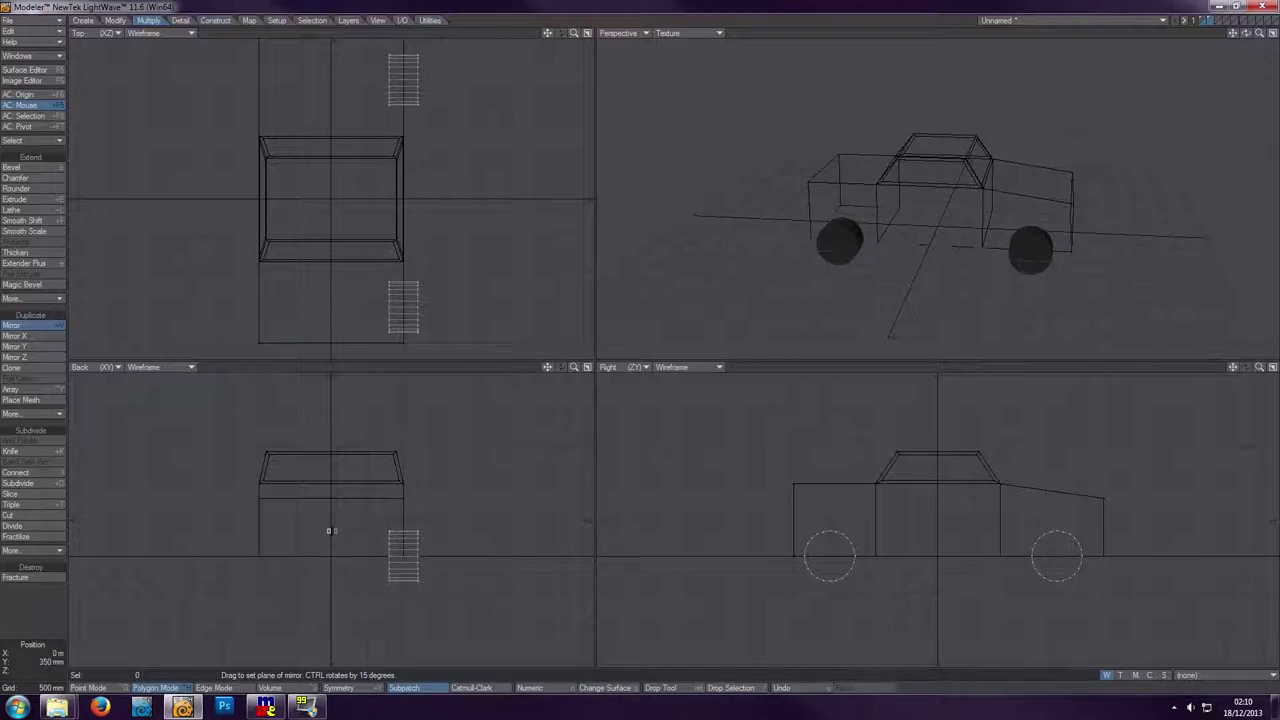
pyautogui.press('n')
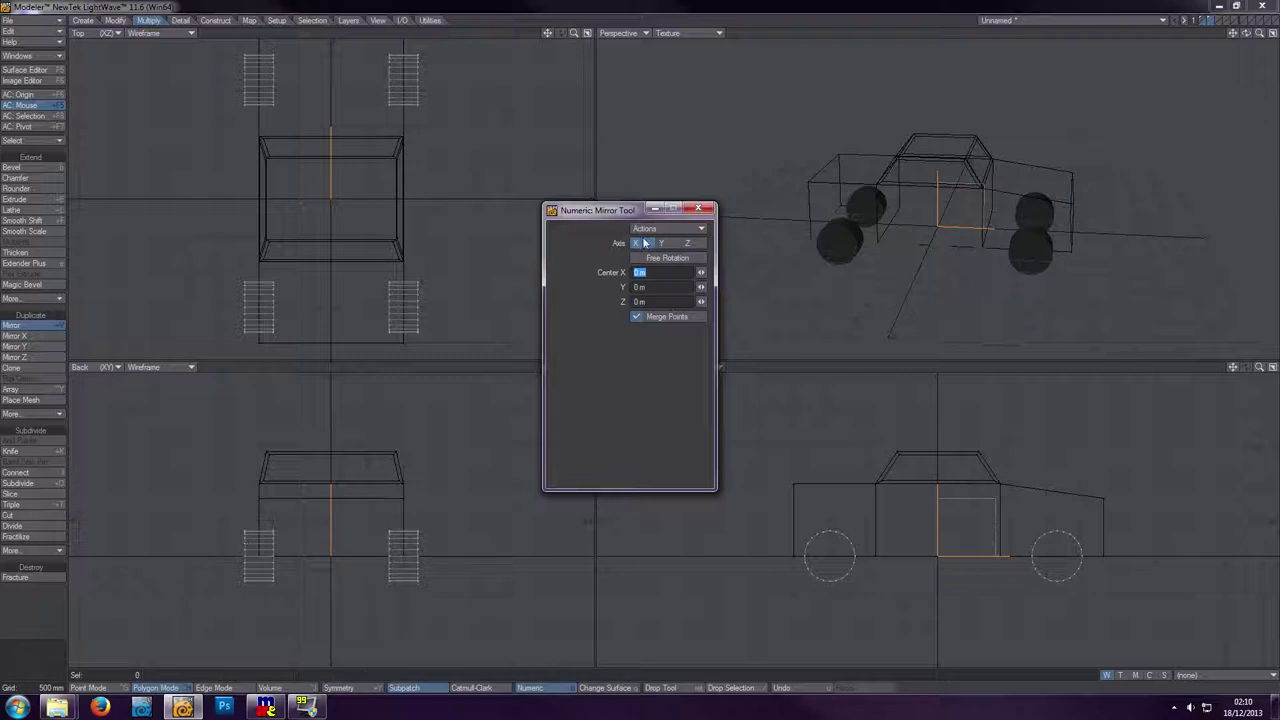
pyautogui.click(698, 208)
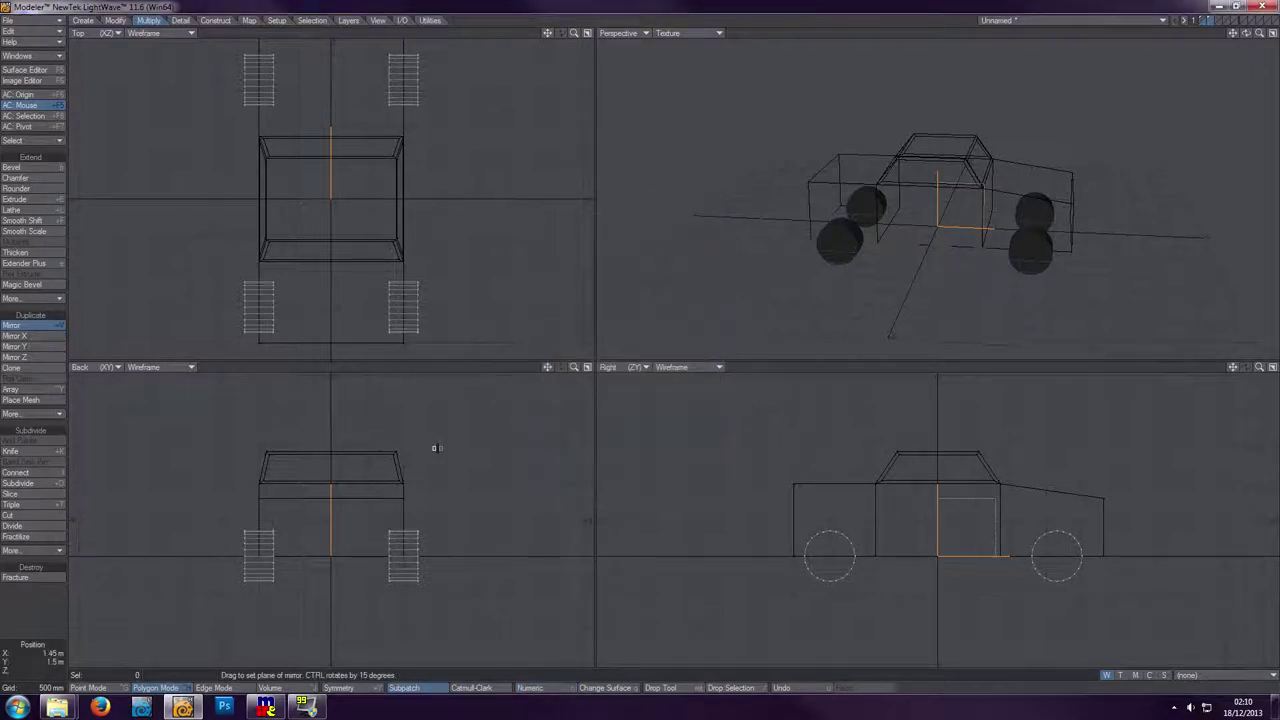
pyautogui.press('space')
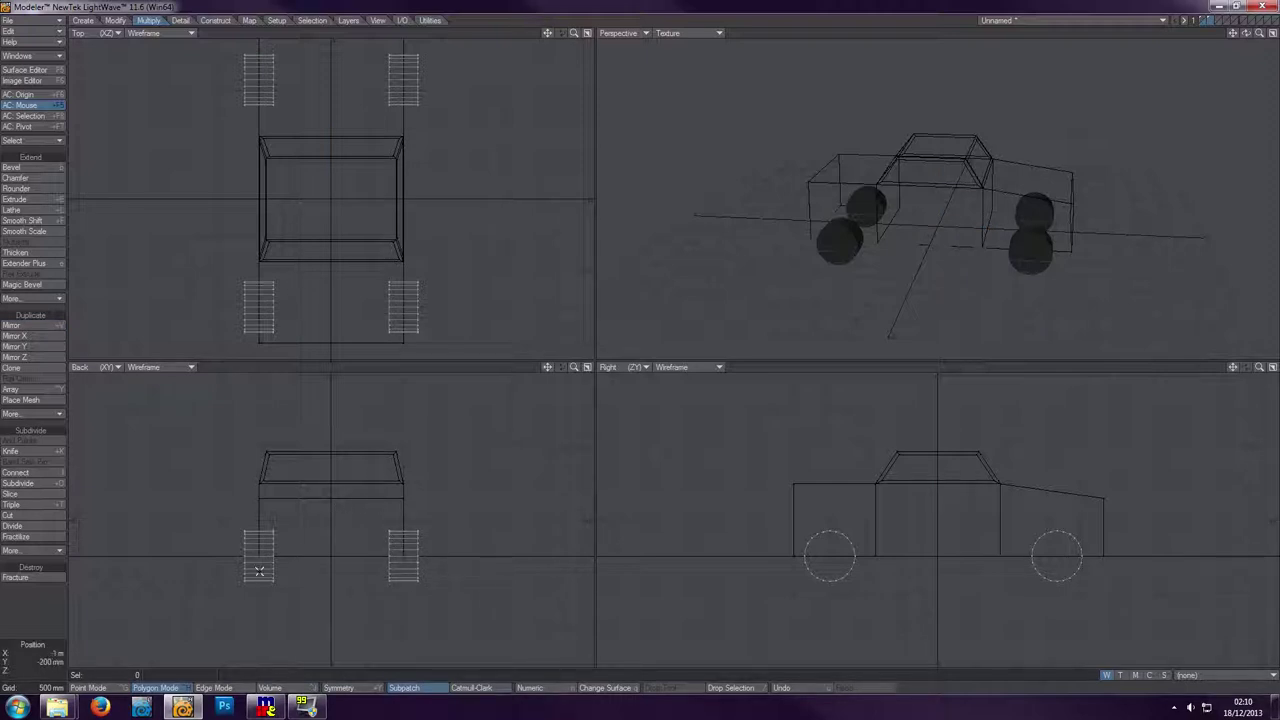
pyautogui.moveTo(1246, 33)
pyautogui.mouseDown()
pyautogui.moveTo(1279, 35)
pyautogui.moveTo(1248, 37)
pyautogui.mouseUp()
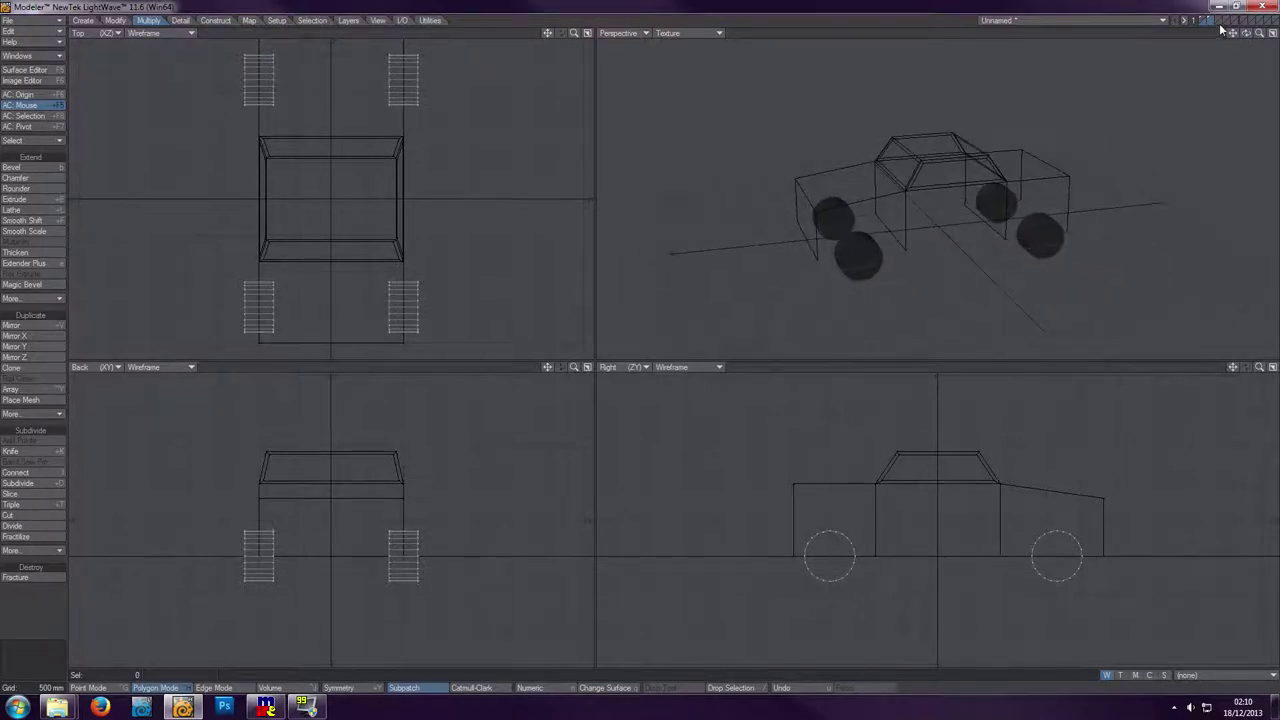
# - Bring the four wheels and the car body together in the first layer and fit the car in all views
pyautogui.click(1203, 21)
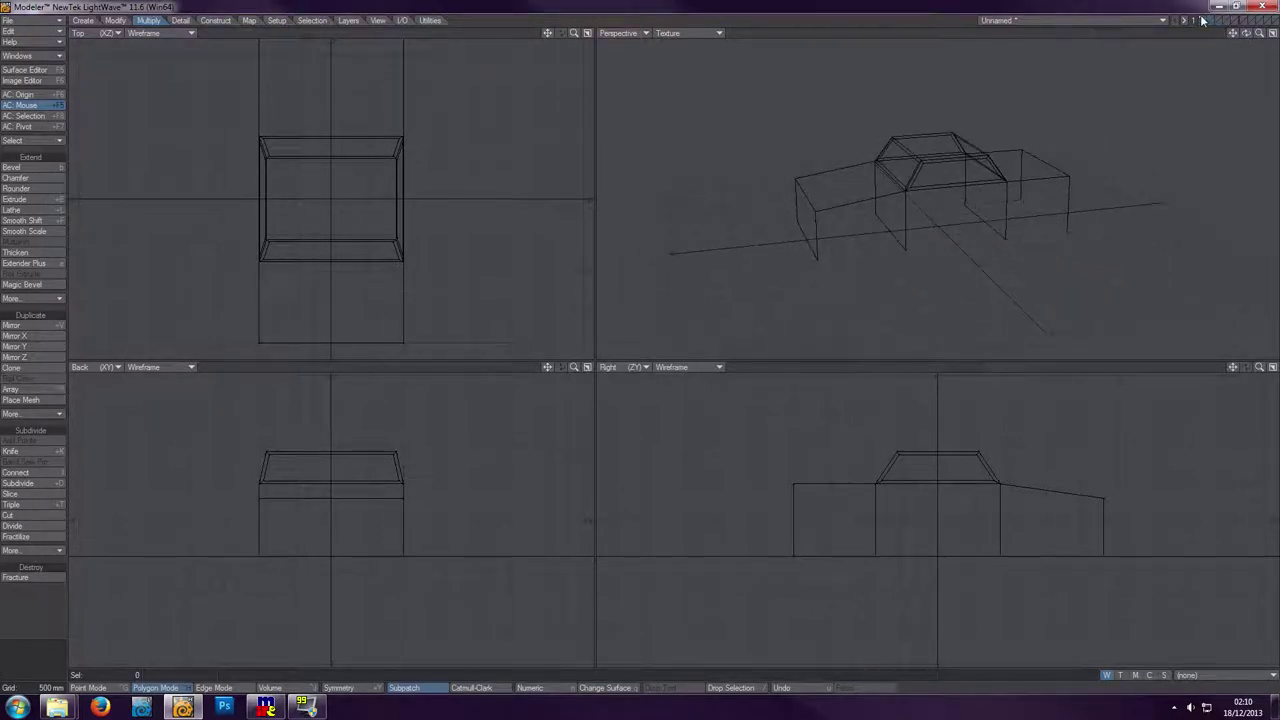
pyautogui.click(1205, 21)
pyautogui.moveTo(1246, 35)
pyautogui.mouseDown()
pyautogui.moveTo(1279, 36)
pyautogui.moveTo(1250, 36)
pyautogui.mouseUp()
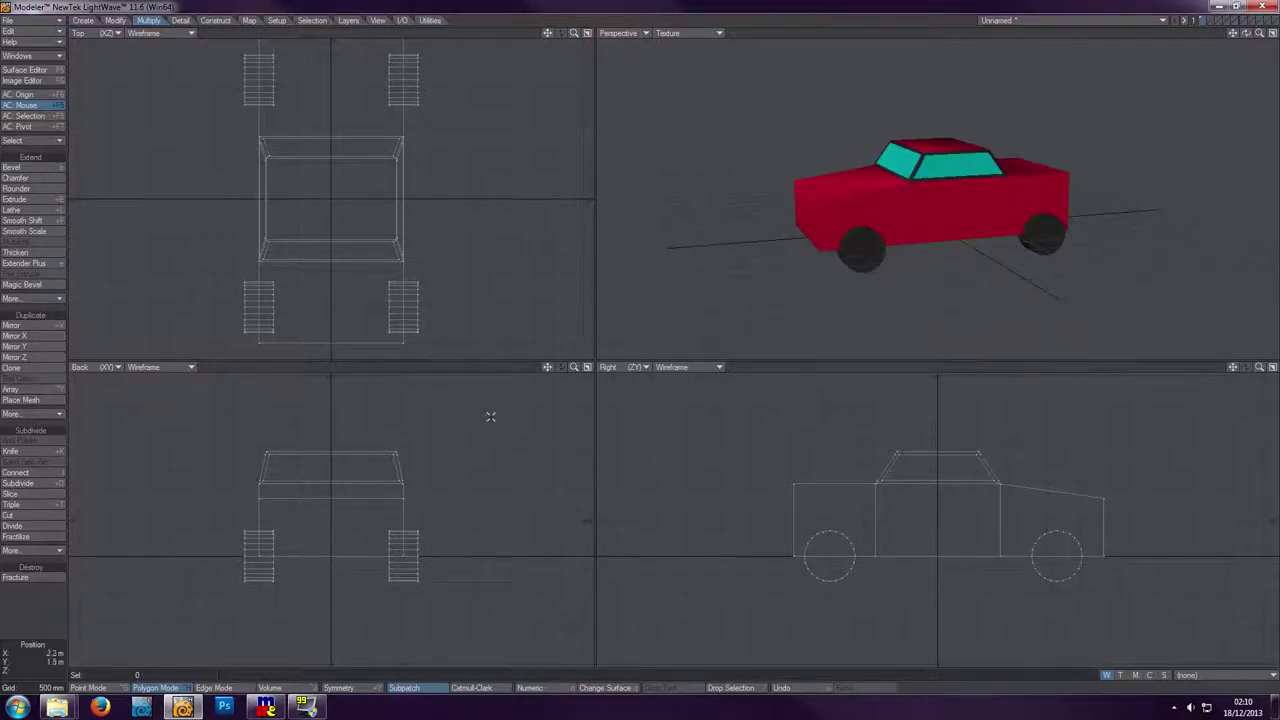
pyautogui.press('a')
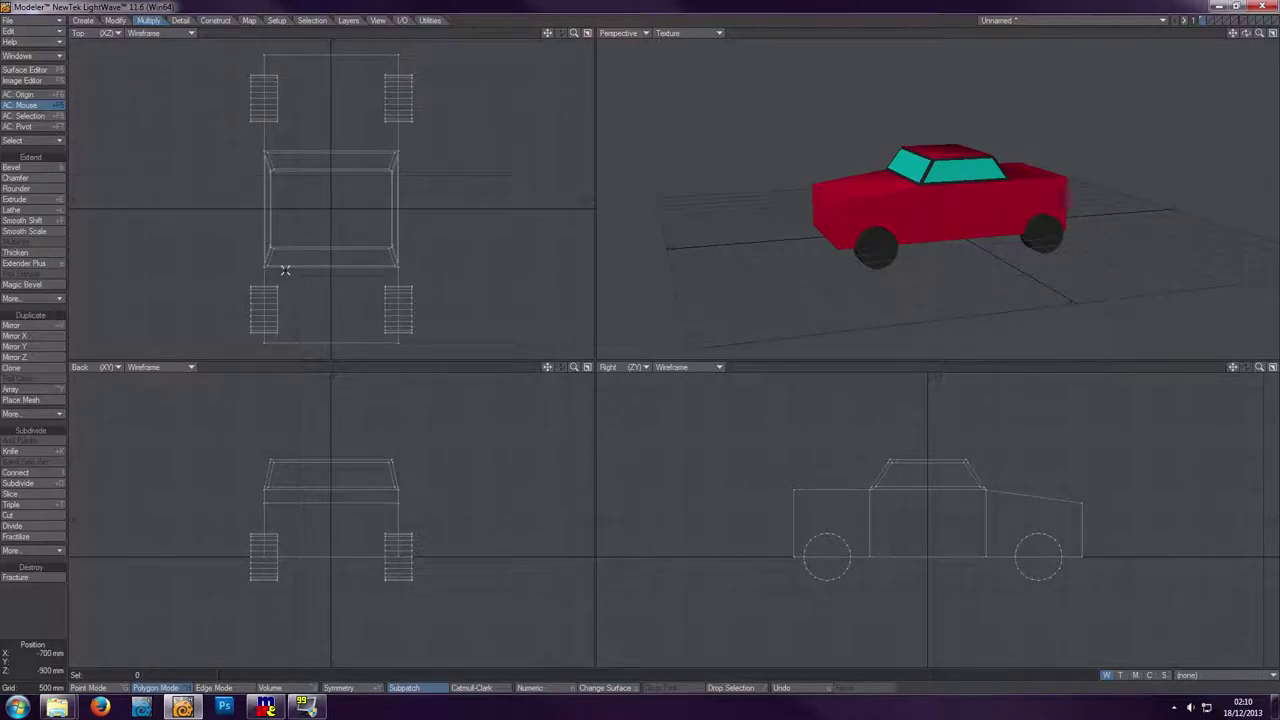
# - Open the Aligner tool for the complete car model
pyautogui.click(114, 21)
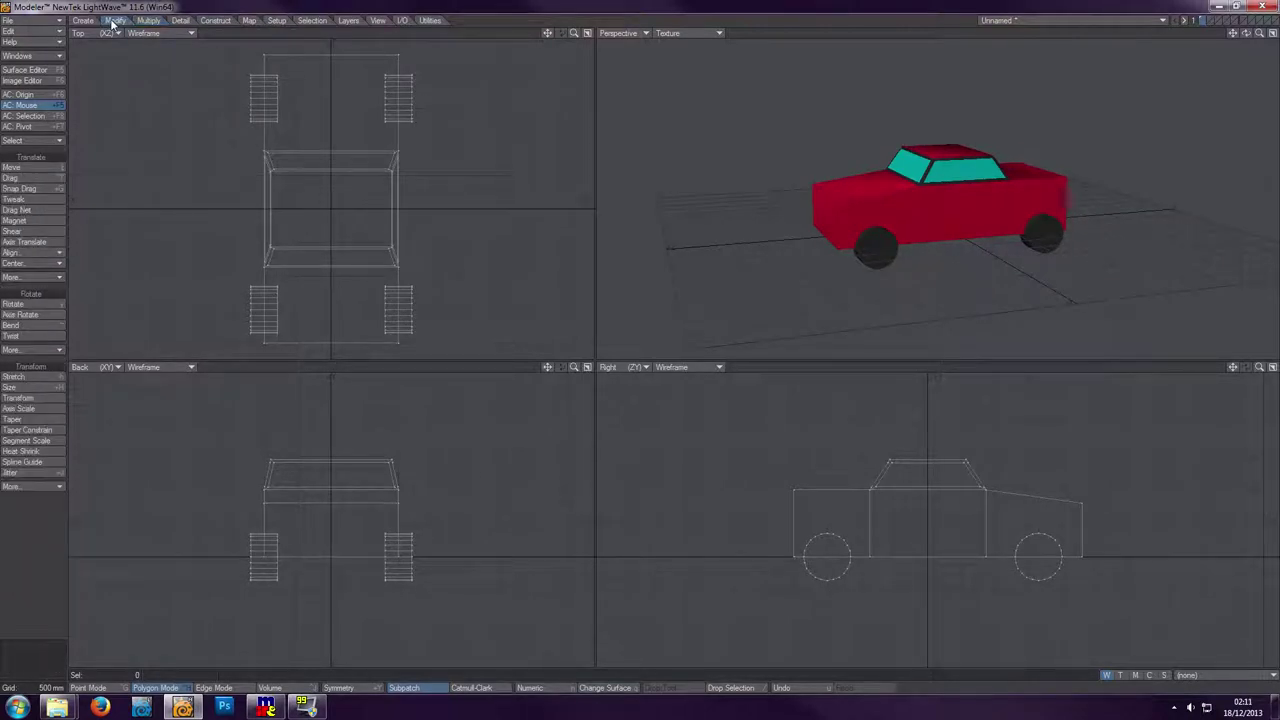
pyautogui.click(60, 265)
pyautogui.click(188, 194)
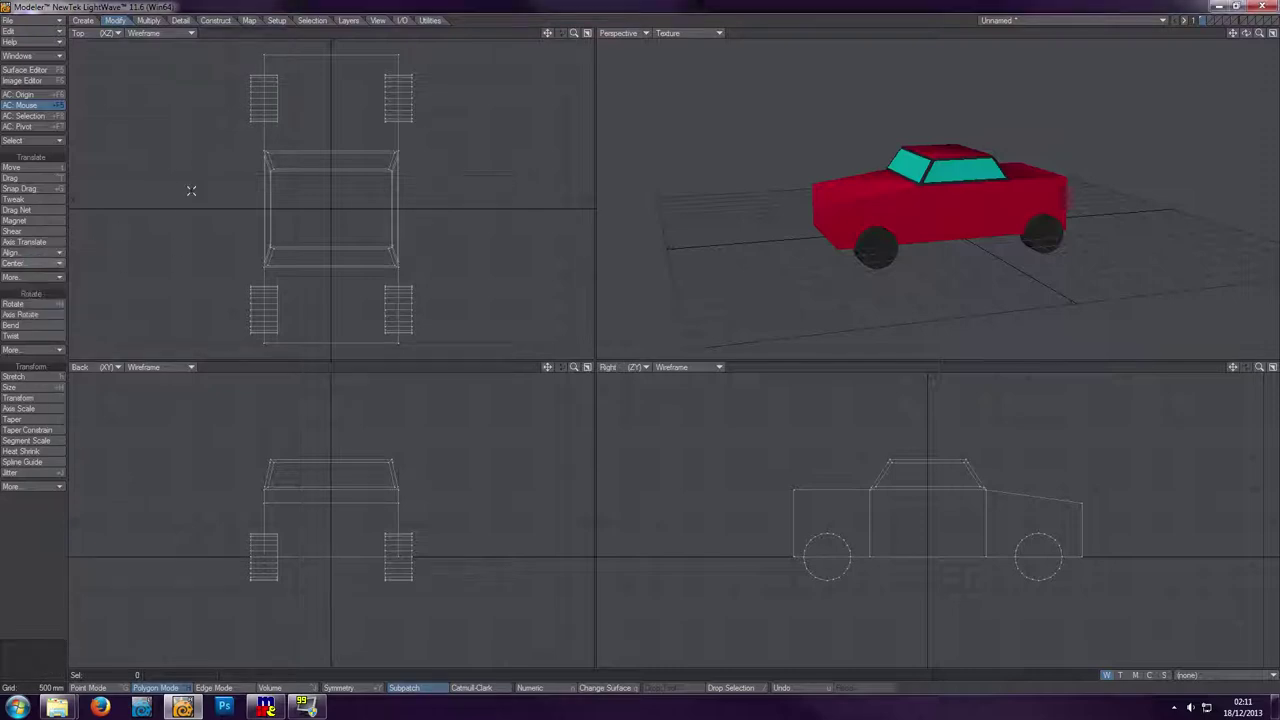
pyautogui.click(58, 278)
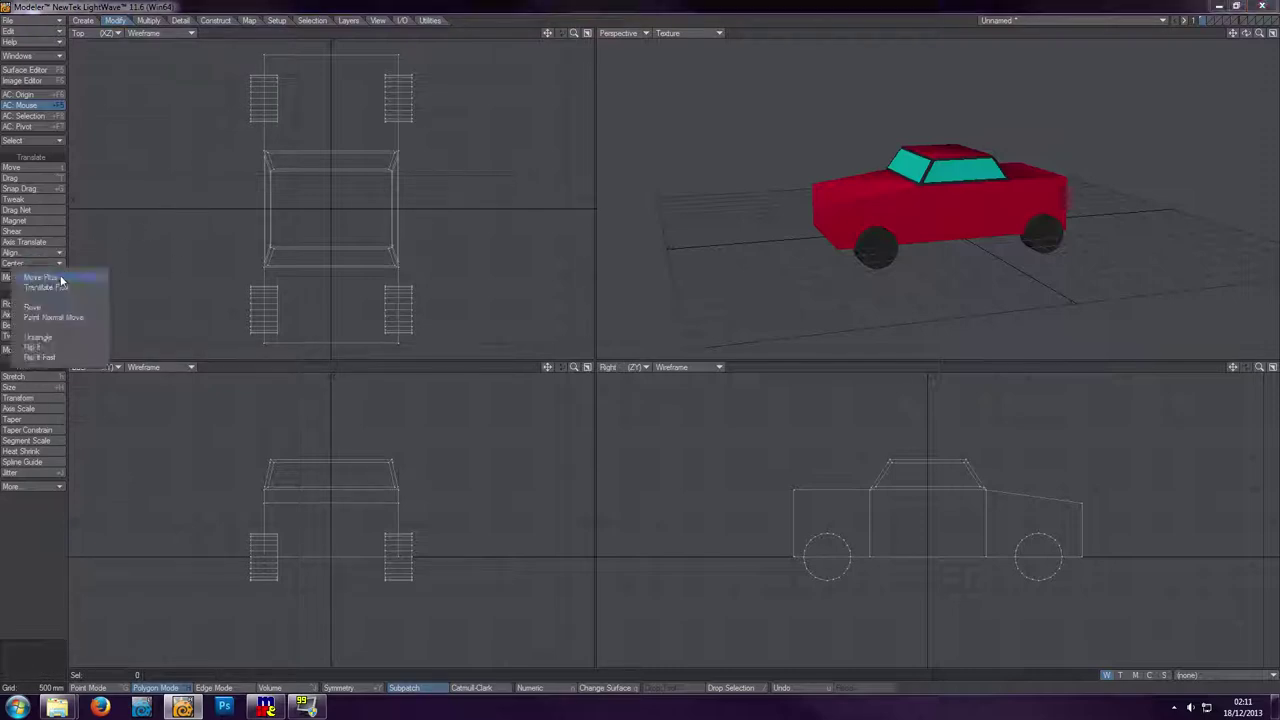
pyautogui.click(130, 255)
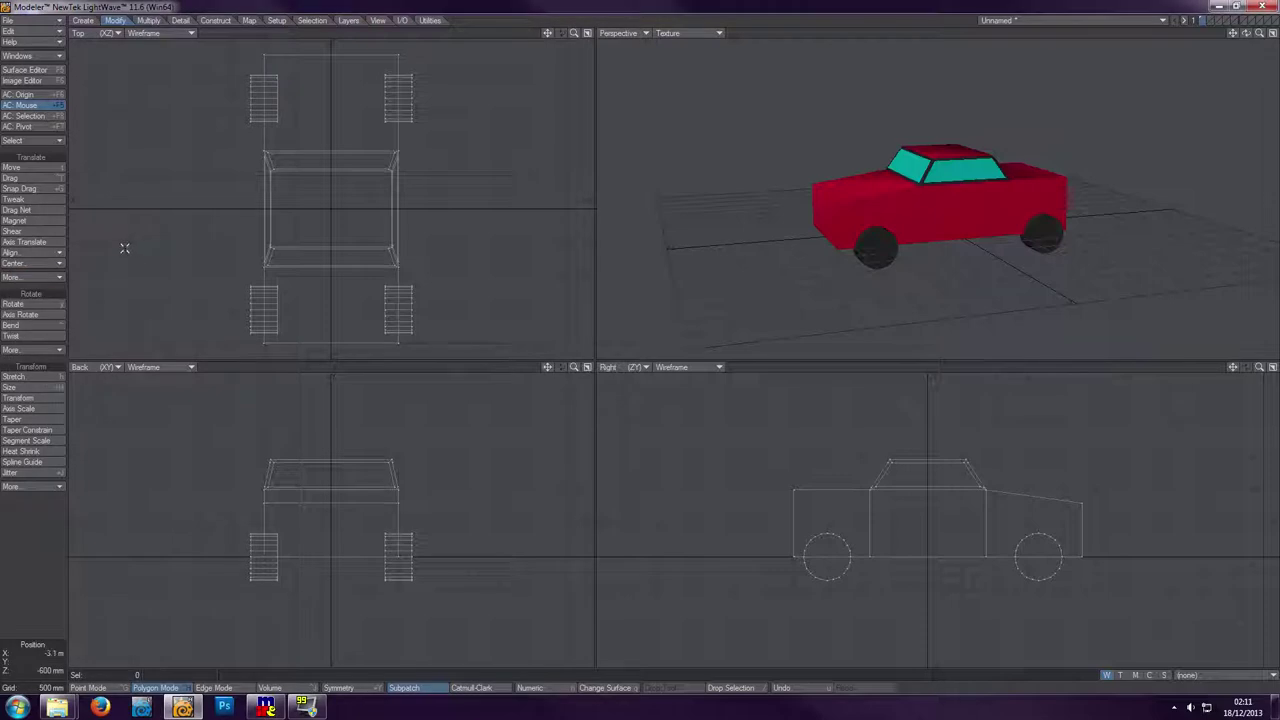
pyautogui.click(55, 254)
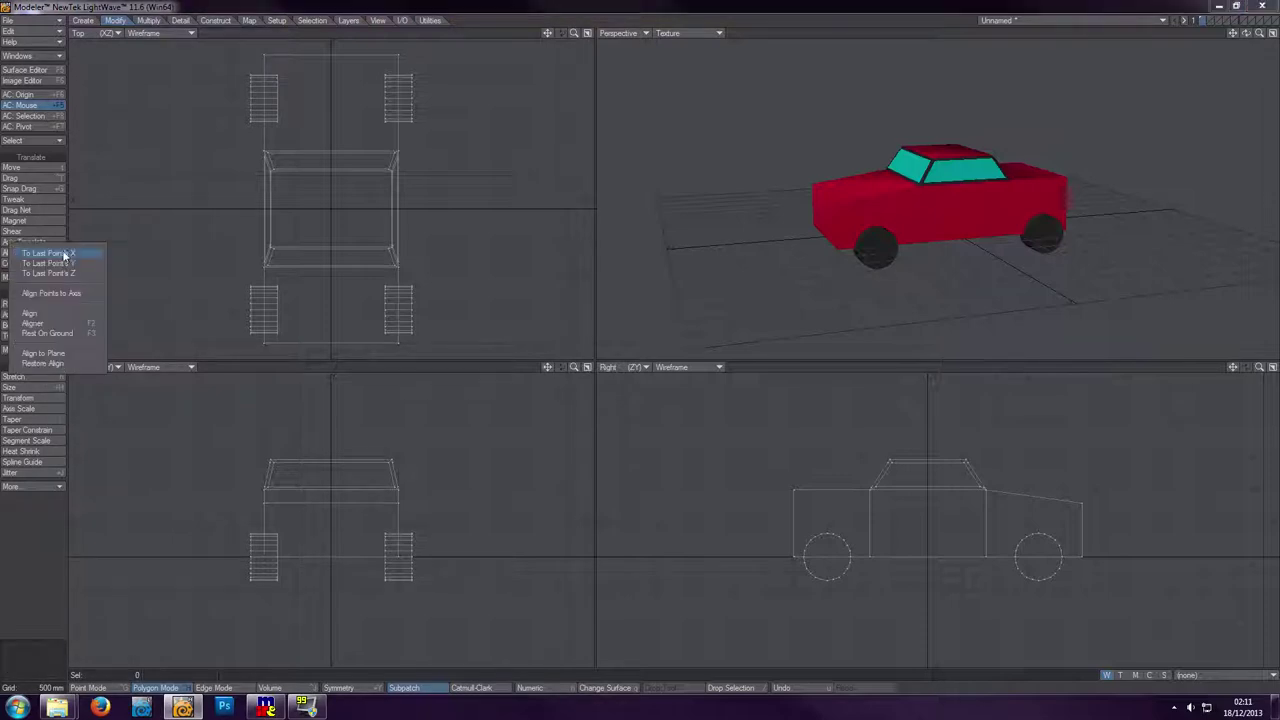
pyautogui.click(98, 327)
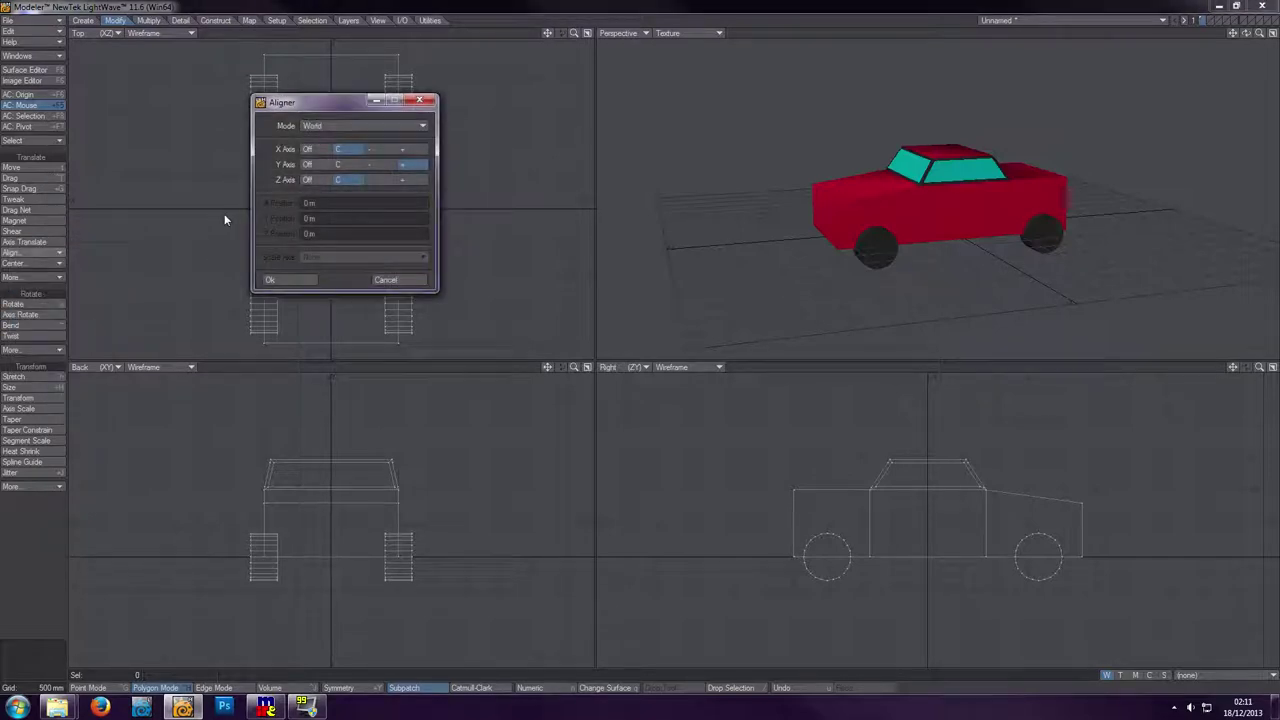
# - Try the off, centre and plus alignment options on the X and Y axes in World mode
pyautogui.click(347, 165)
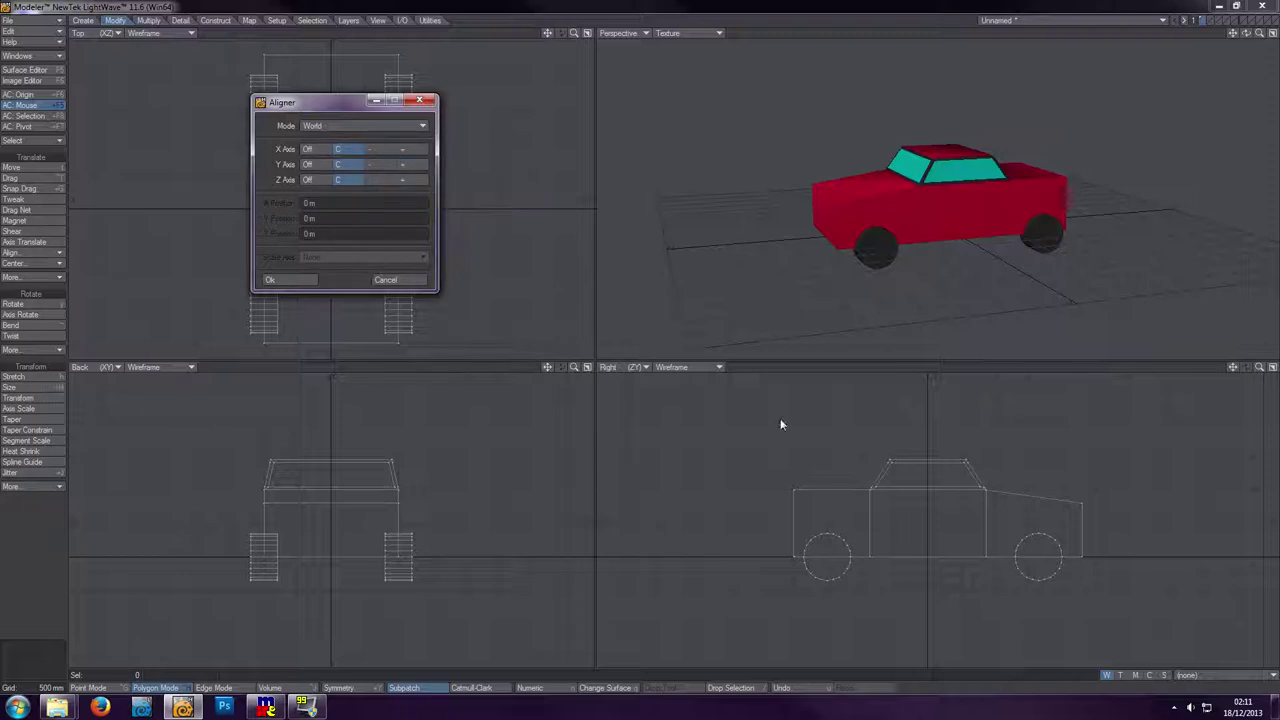
pyautogui.click(319, 152)
pyautogui.click(325, 167)
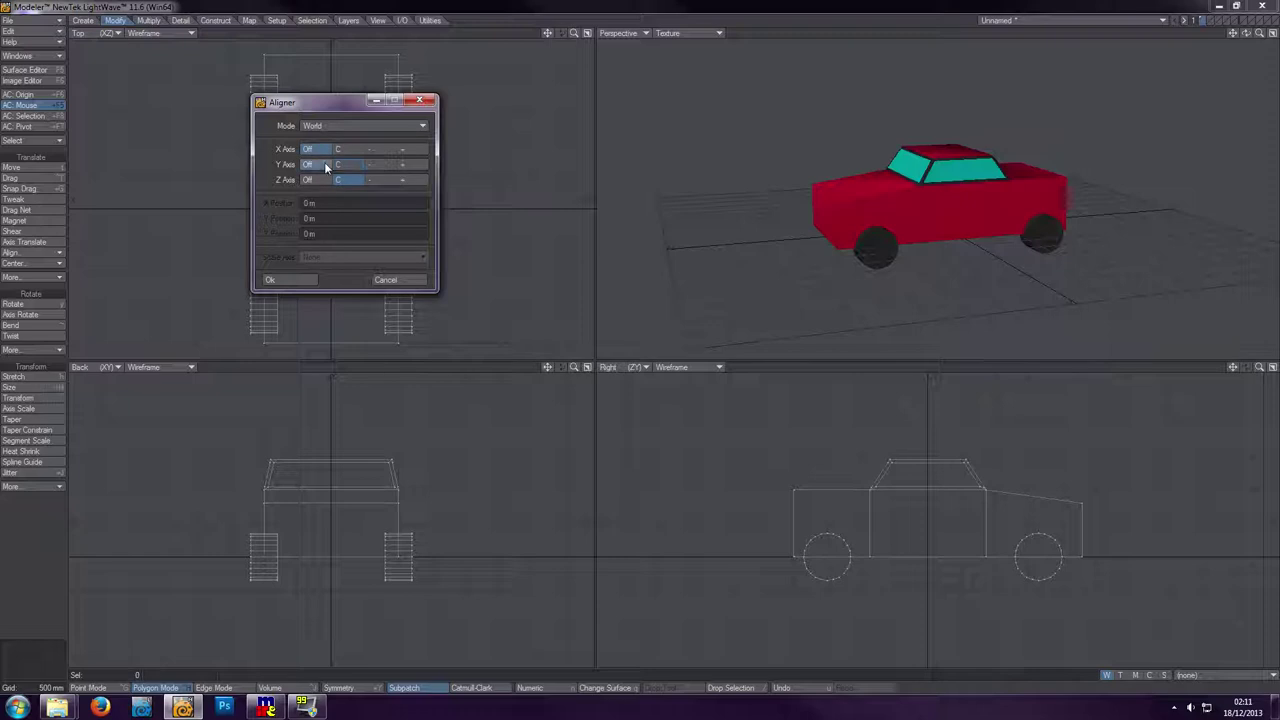
pyautogui.click(341, 149)
pyautogui.click(345, 165)
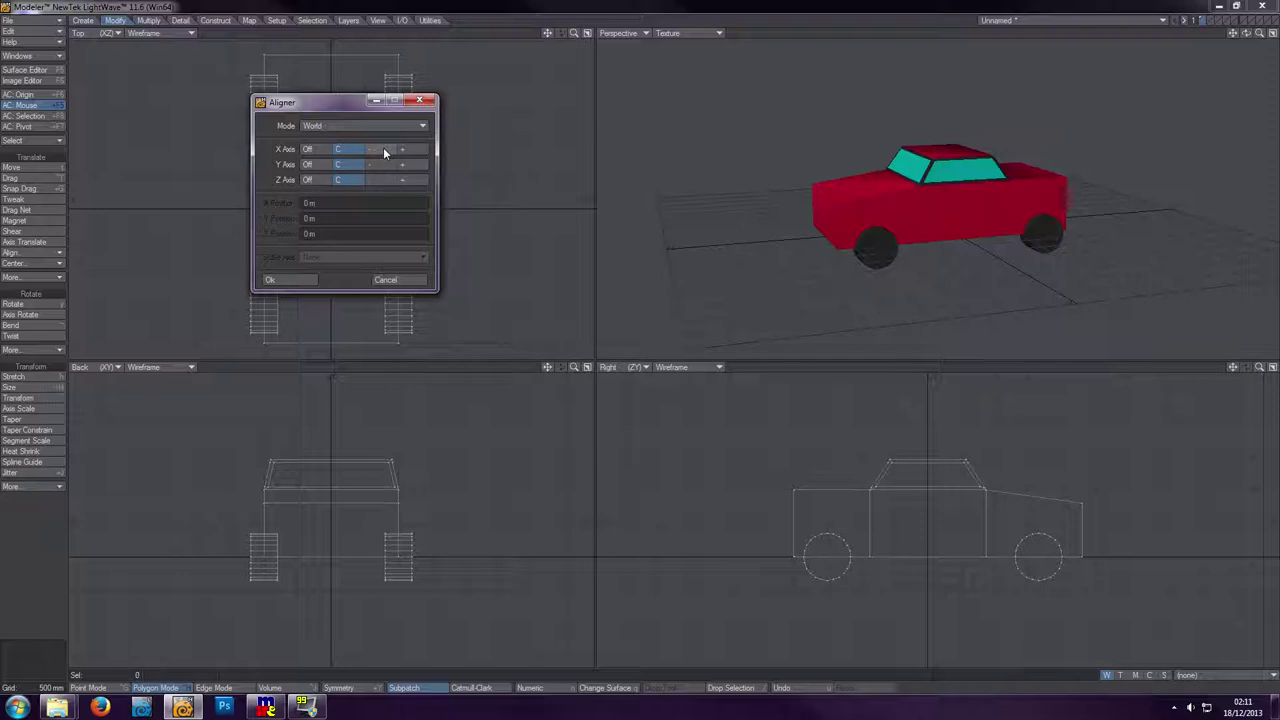
pyautogui.click(412, 150)
pyautogui.click(342, 149)
# - Rest the car on the ground by aligning it in World mode with Y set to + and X and Z off
pyautogui.click(307, 179)
pyautogui.click(308, 149)
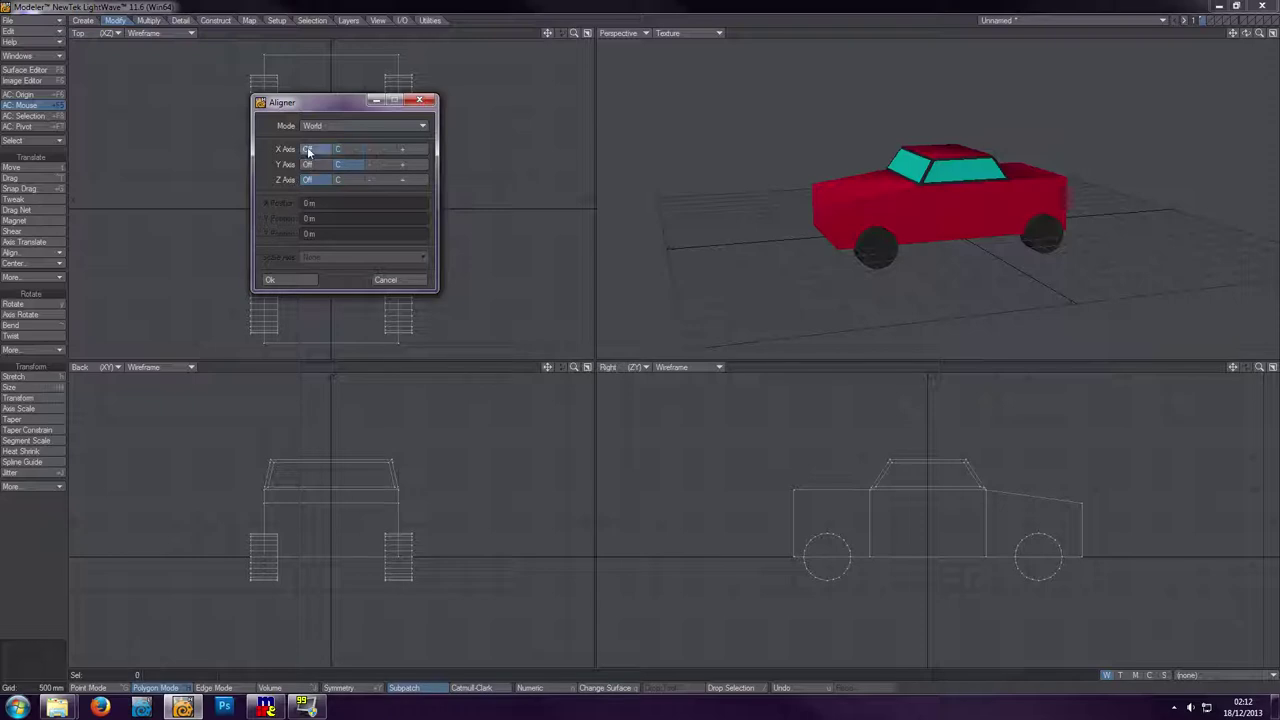
pyautogui.click(409, 167)
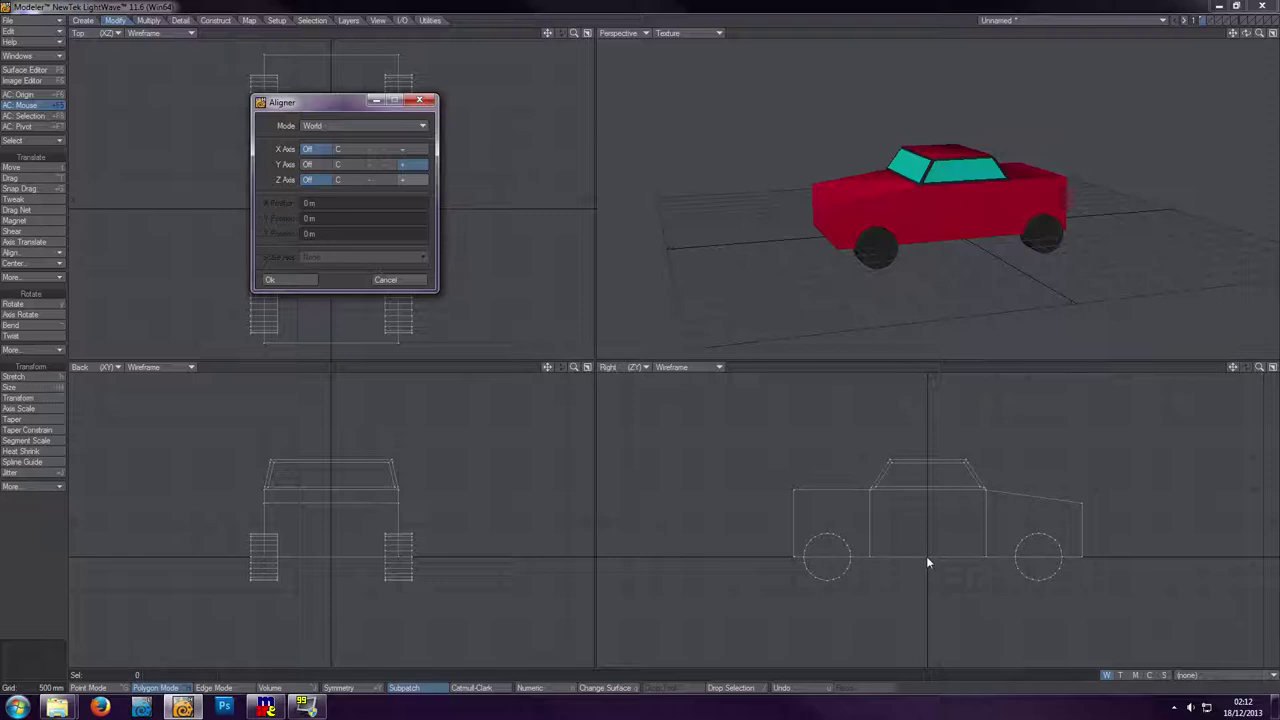
pyautogui.click(290, 280)
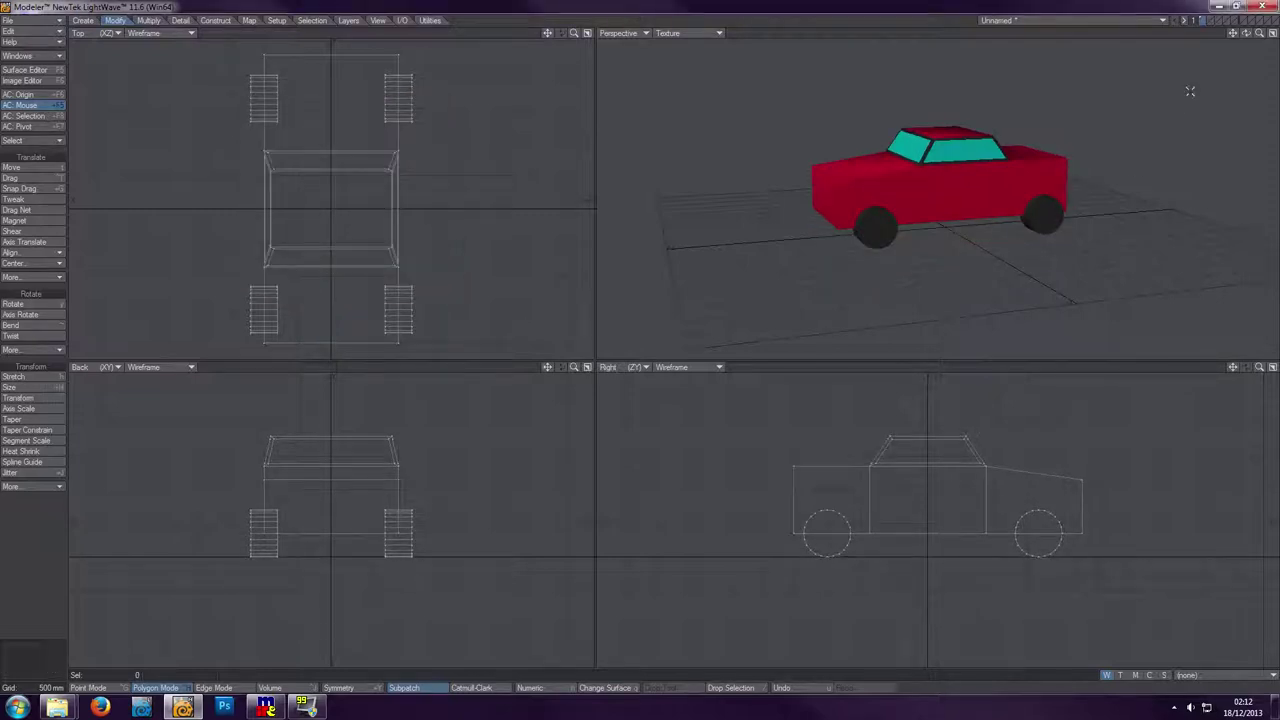
# - Save the finished model as an object named Car in the Objects folder
pyautogui.moveTo(1246, 36)
pyautogui.mouseDown()
pyautogui.moveTo(1262, 40)
pyautogui.moveTo(1248, 36)
pyautogui.mouseUp()
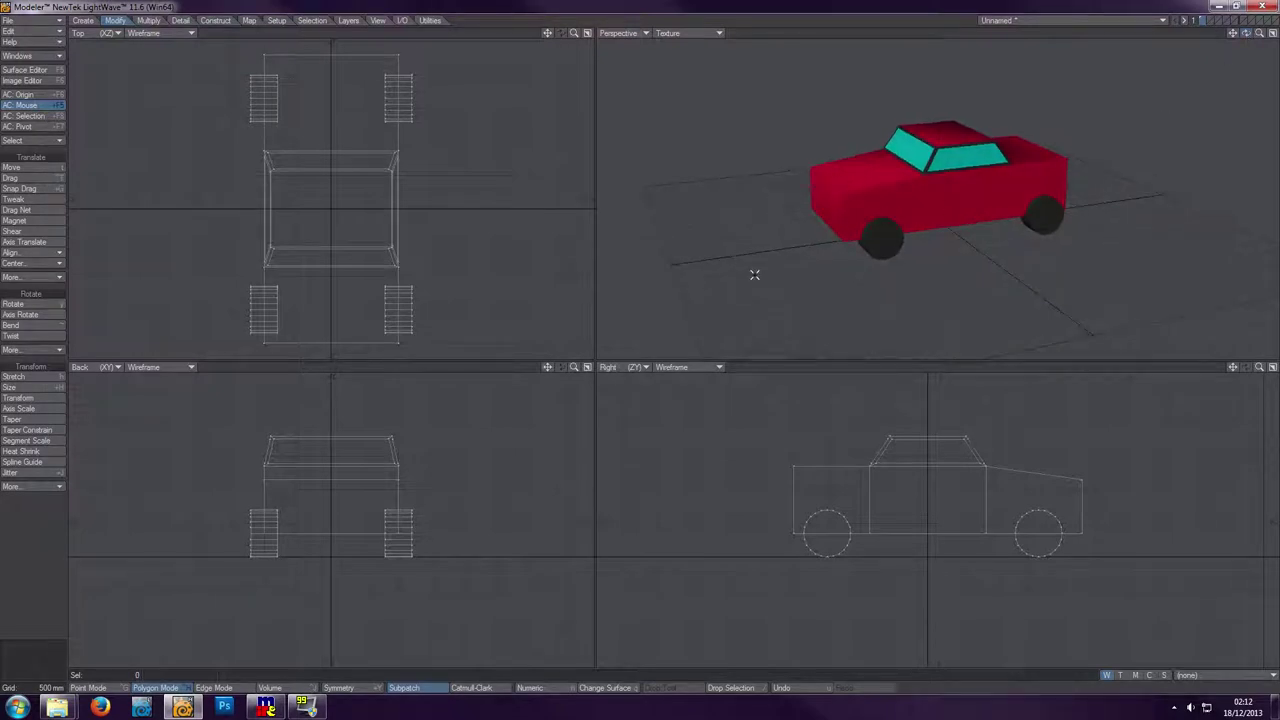
pyautogui.hotkey('shift', 's')
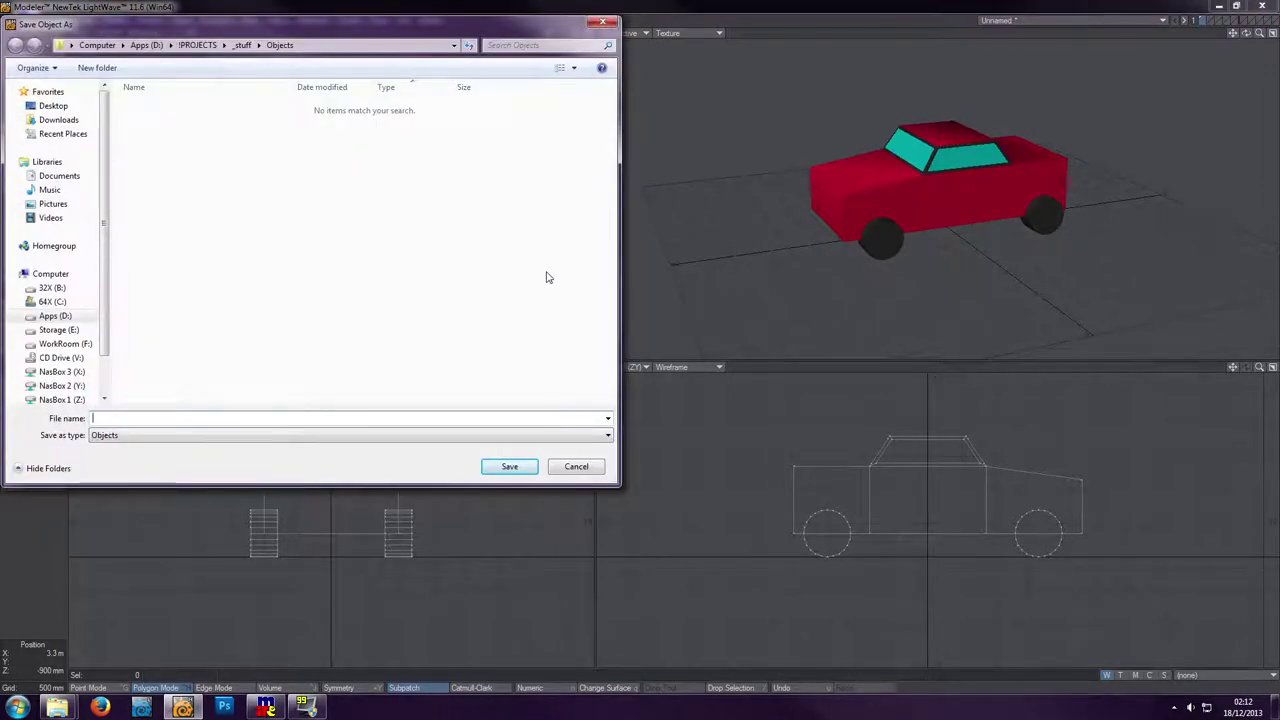
pyautogui.write('Car')
pyautogui.press('Return')
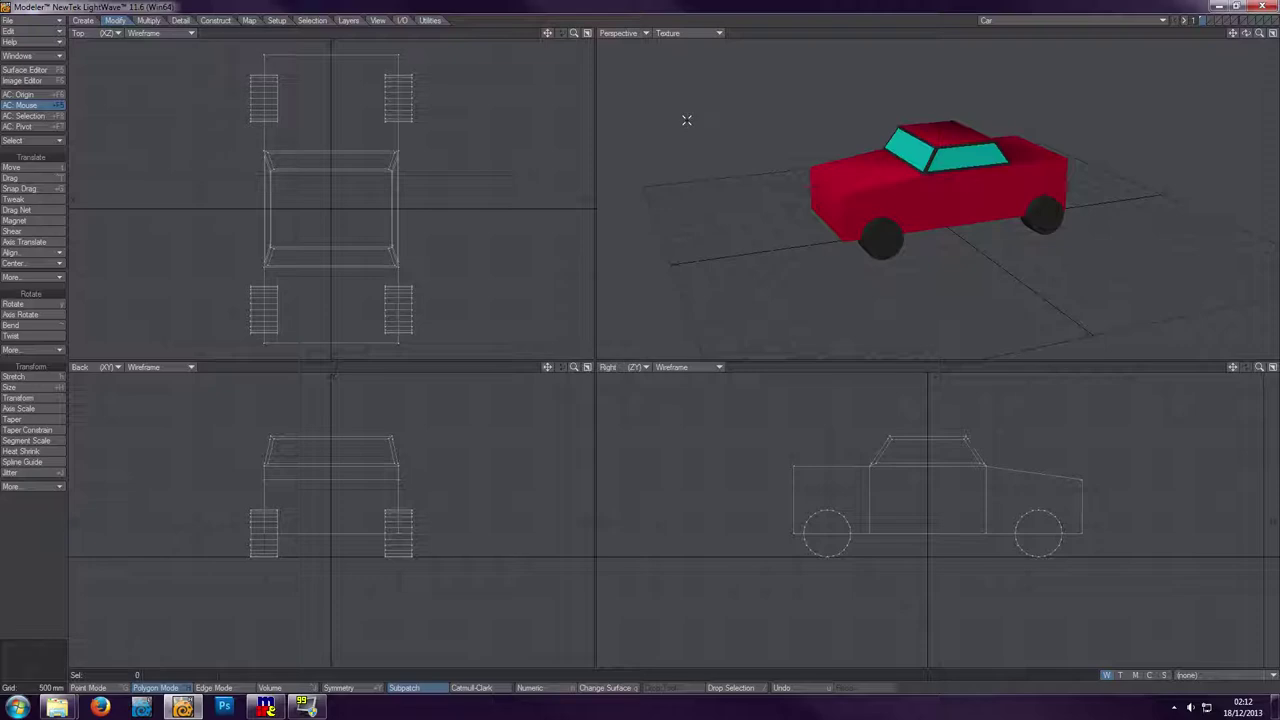
# - Create a new empty object and keep it as the current object instead of Car
pyautogui.hotkey('ctrl', 'n')
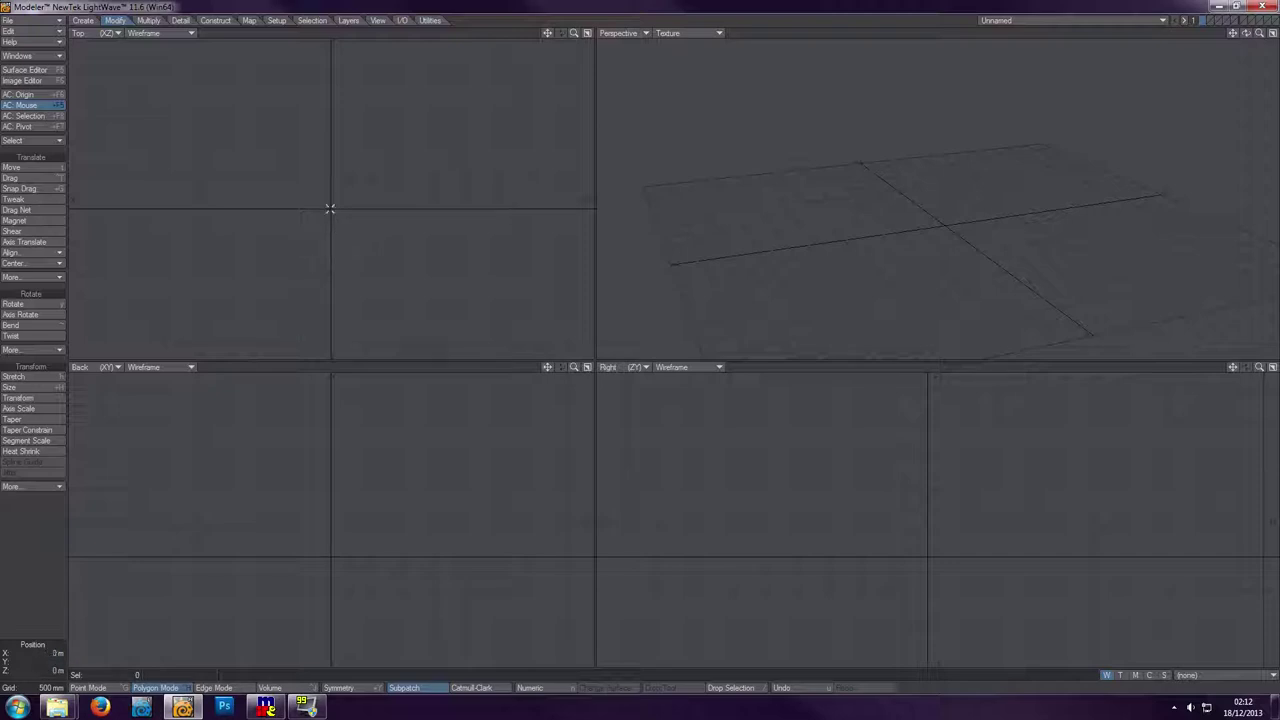
pyautogui.click(85, 20)
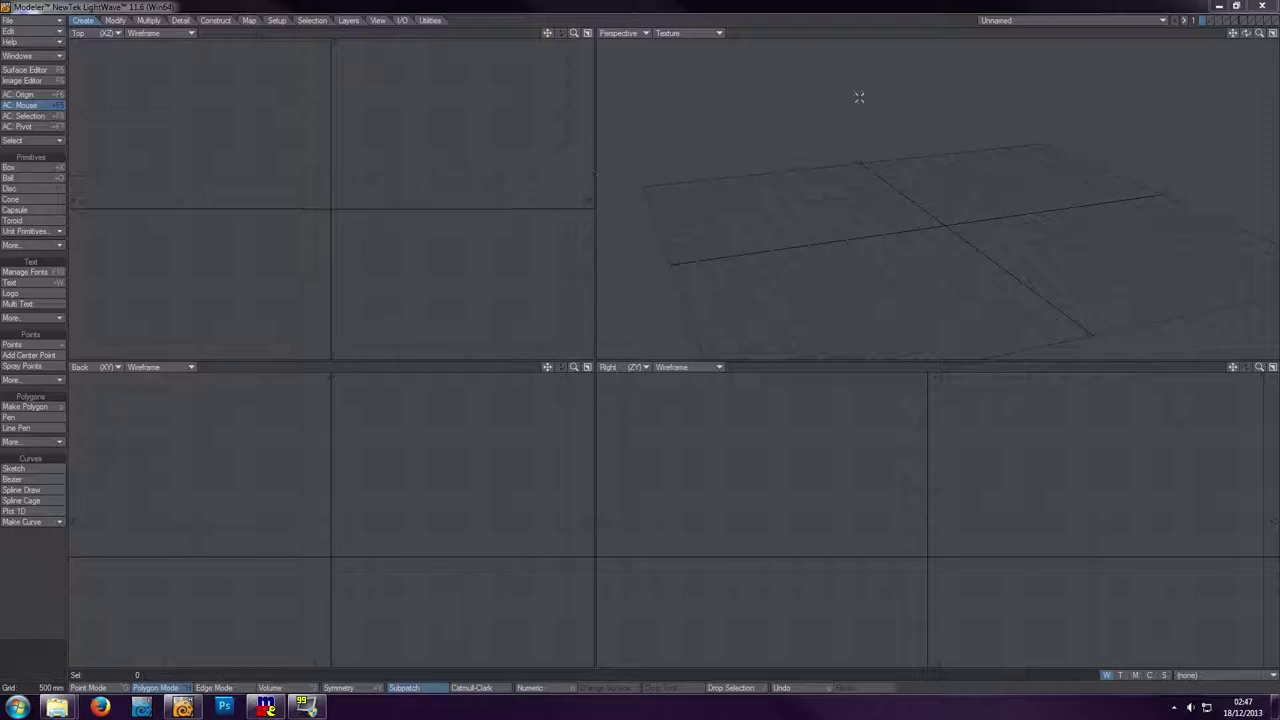
pyautogui.click(1050, 20)
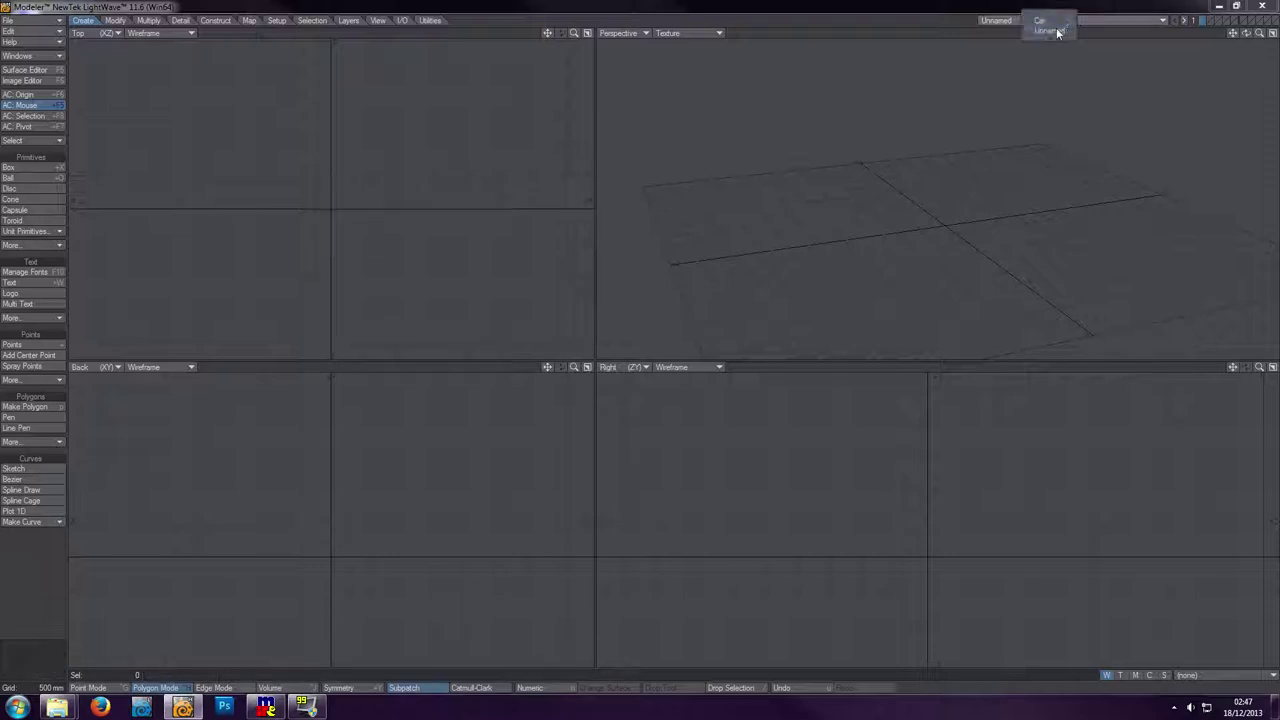
pyautogui.click(1046, 29)
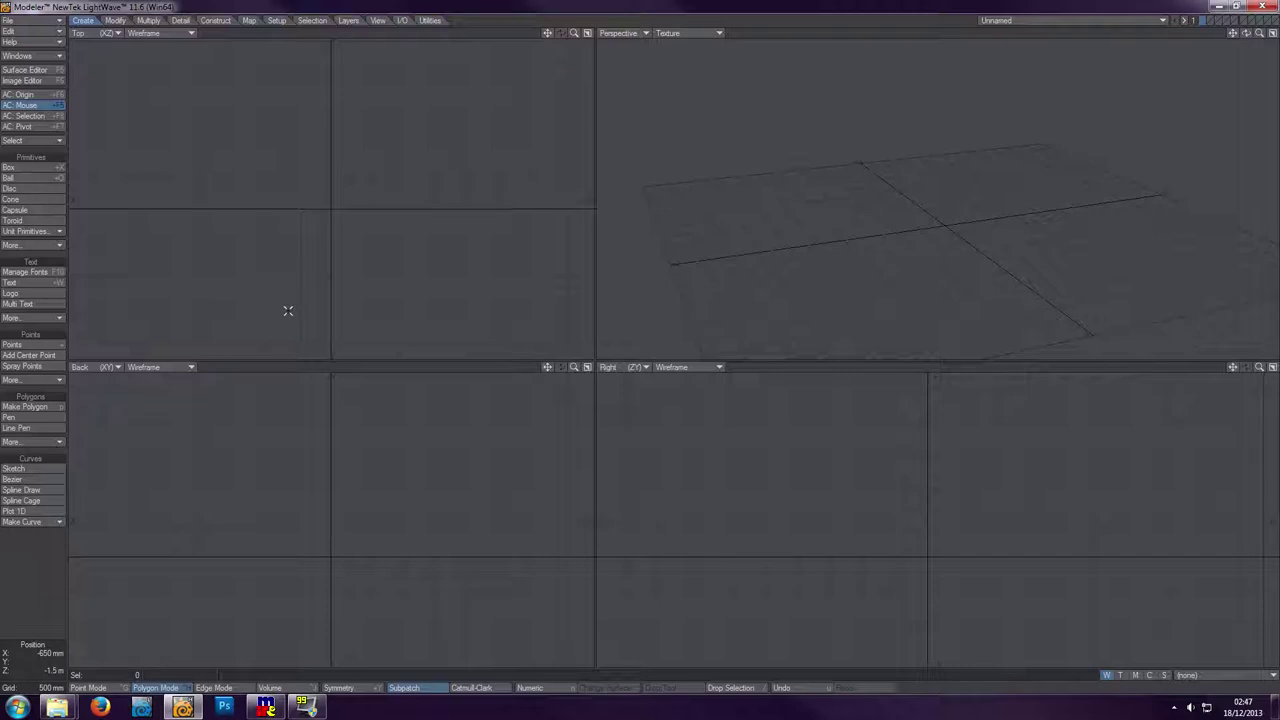
# - Draw a vertical disc centred on the origin, 2 m wide and deep and 2.25 m tall, with 36 sides
pyautogui.click(52, 190)
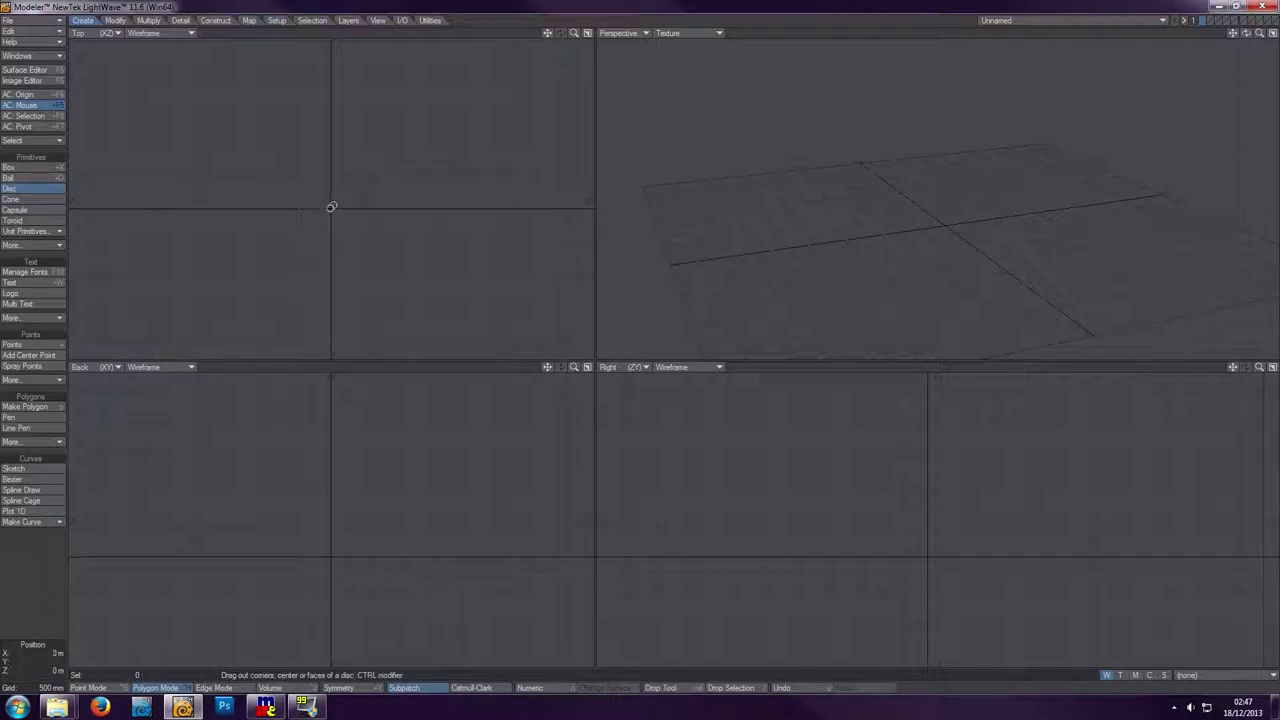
pyautogui.moveTo(332, 207); pyautogui.dragTo(400, 274)
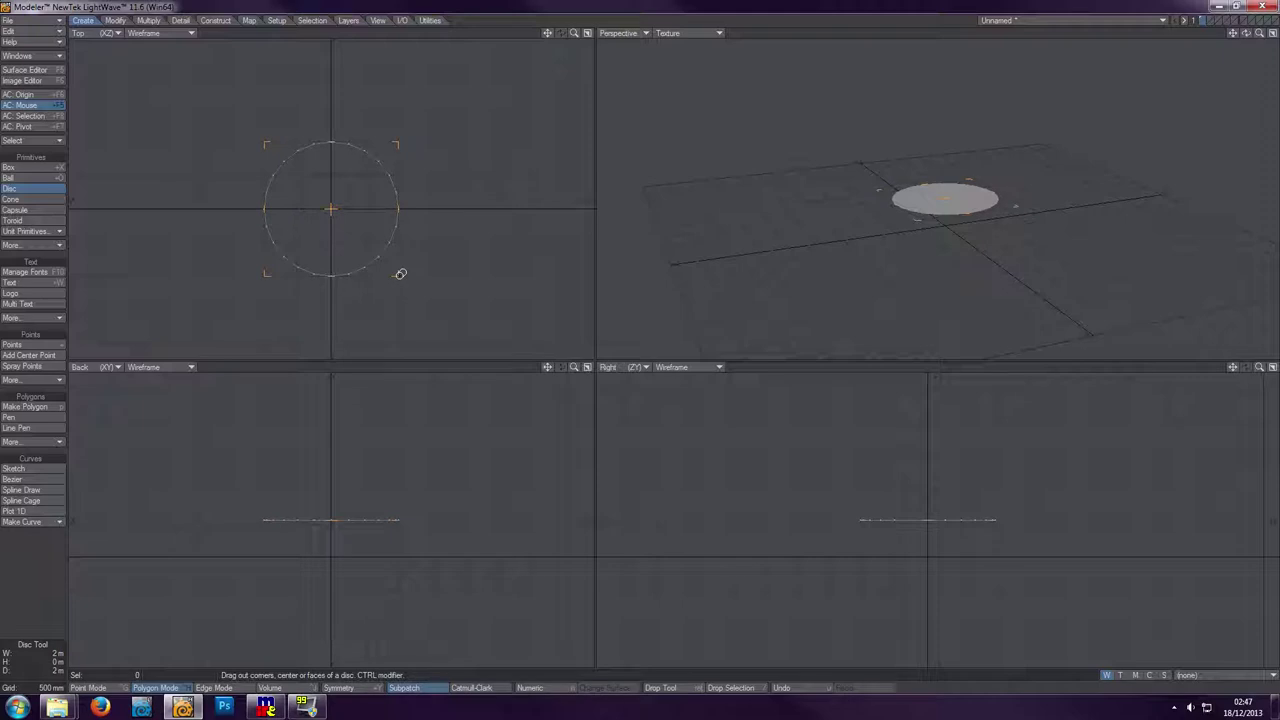
pyautogui.moveTo(334, 530); pyautogui.dragTo(340, 404)
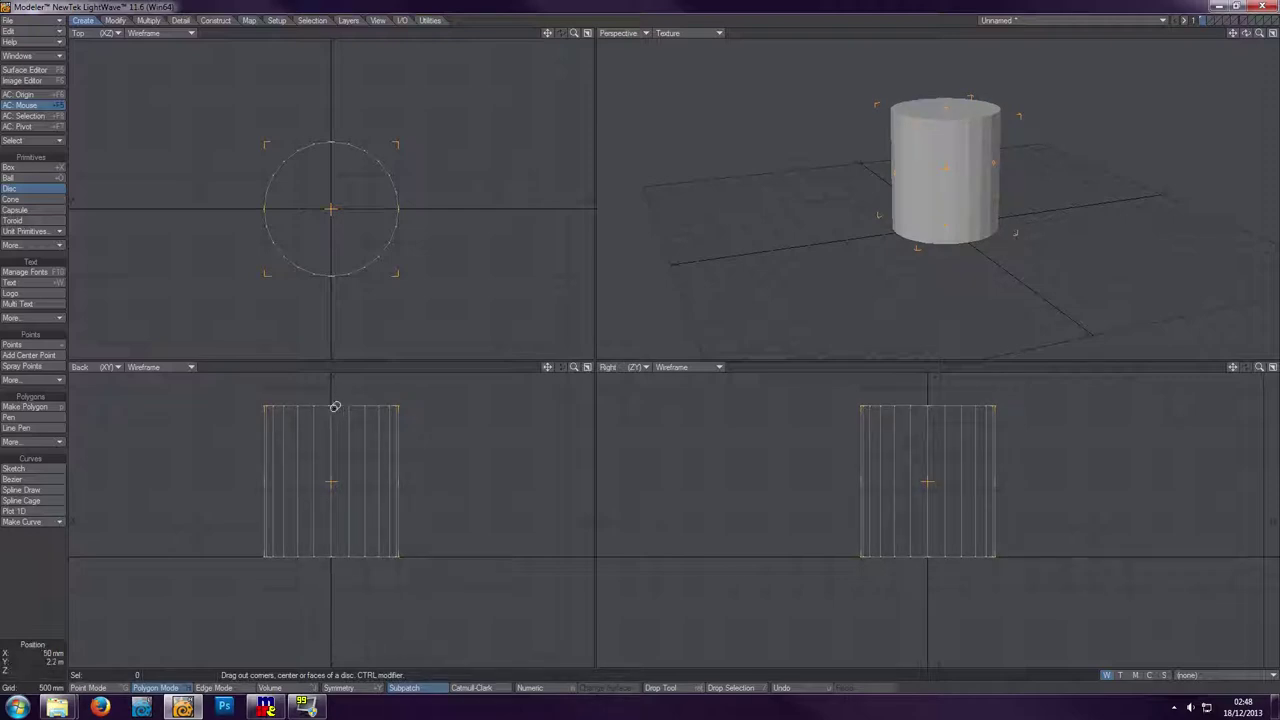
pyautogui.press('n')
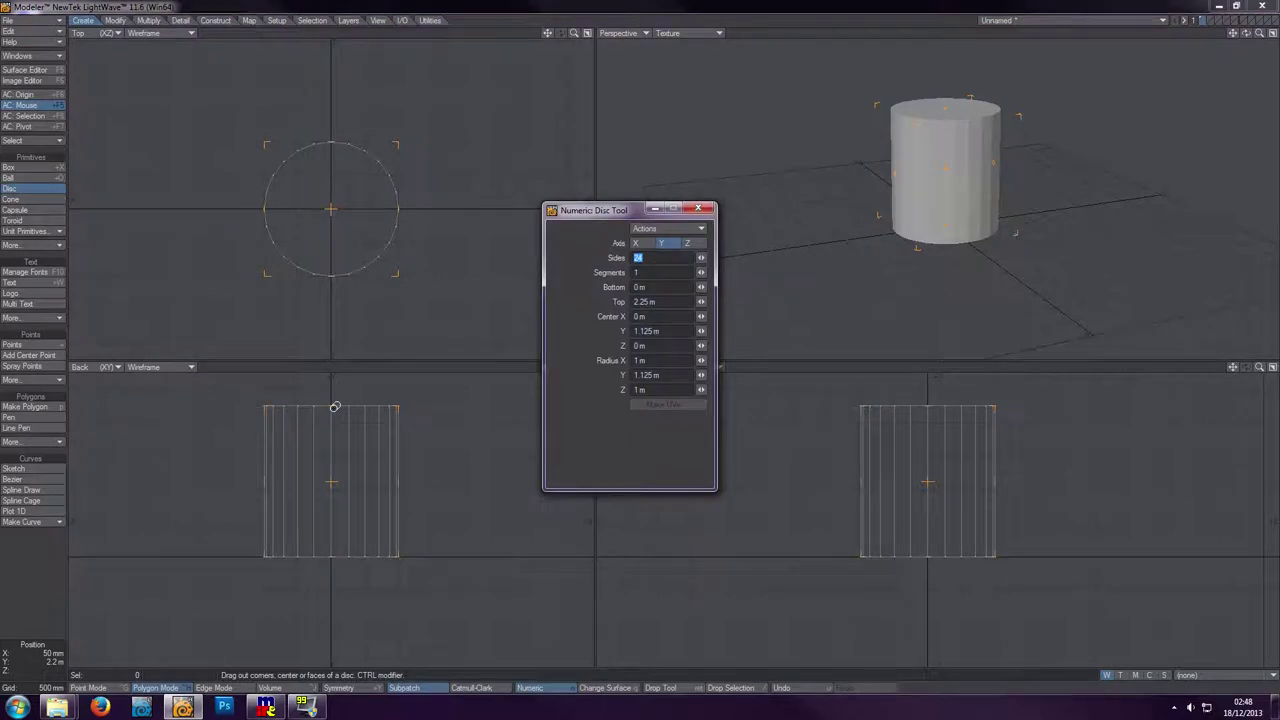
pyautogui.write('36')
pyautogui.press('Tab')
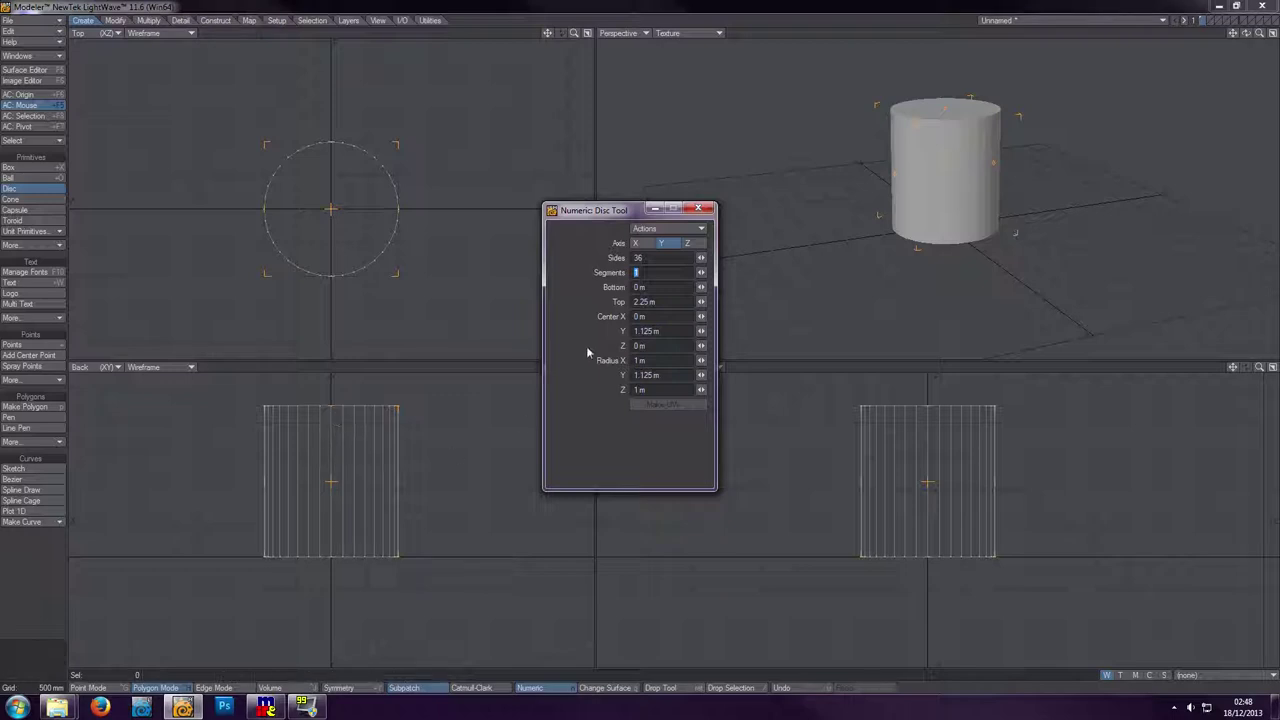
# - Divide the cylinder's height into 7 segments and finish the Disc tool
pyautogui.click(704, 273)
pyautogui.moveTo(700, 272)
pyautogui.mouseDown()
pyautogui.moveTo(712, 272)
pyautogui.moveTo(700, 272)
pyautogui.mouseUp()
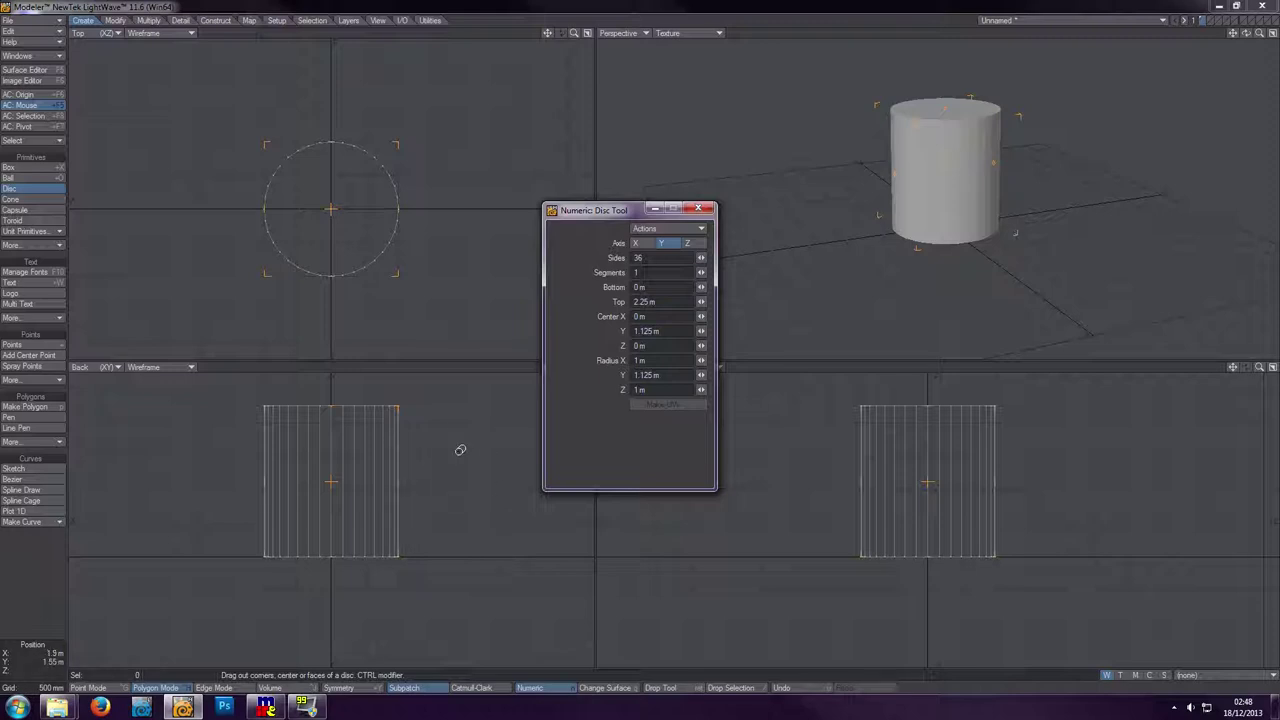
pyautogui.moveTo(703, 275); pyautogui.dragTo(726, 275)
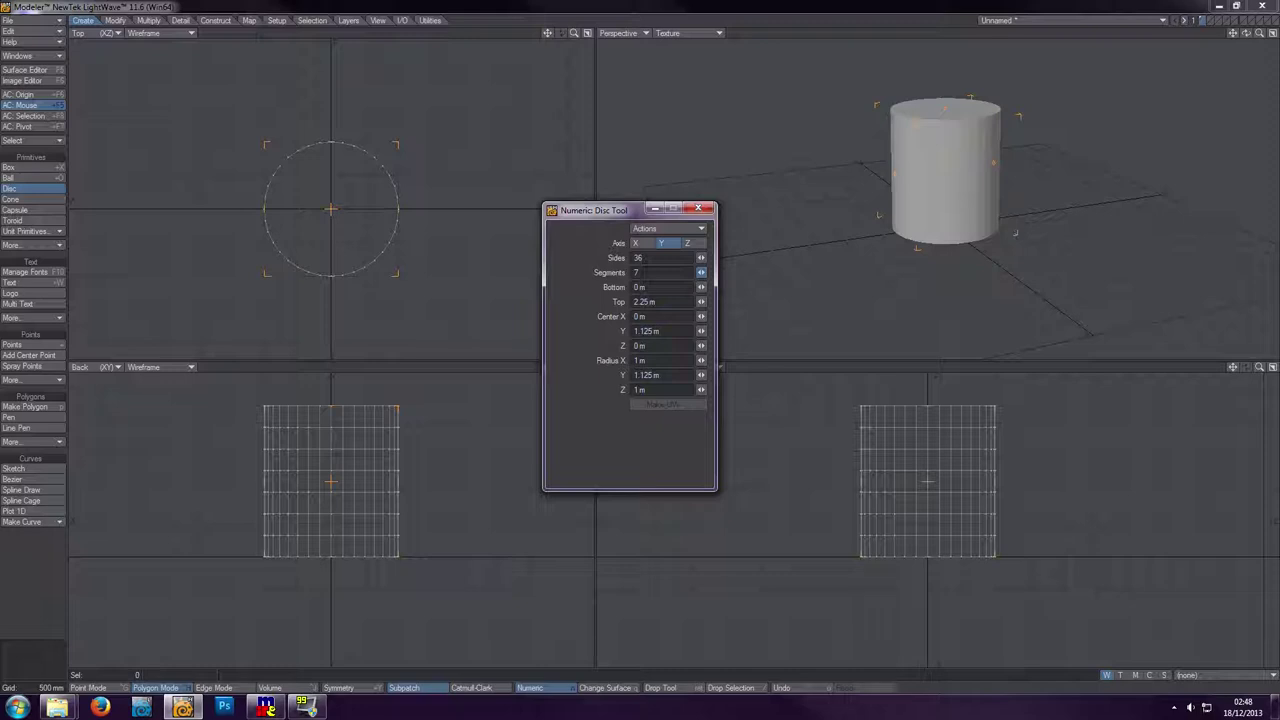
pyautogui.moveTo(726, 275); pyautogui.dragTo(732, 275)
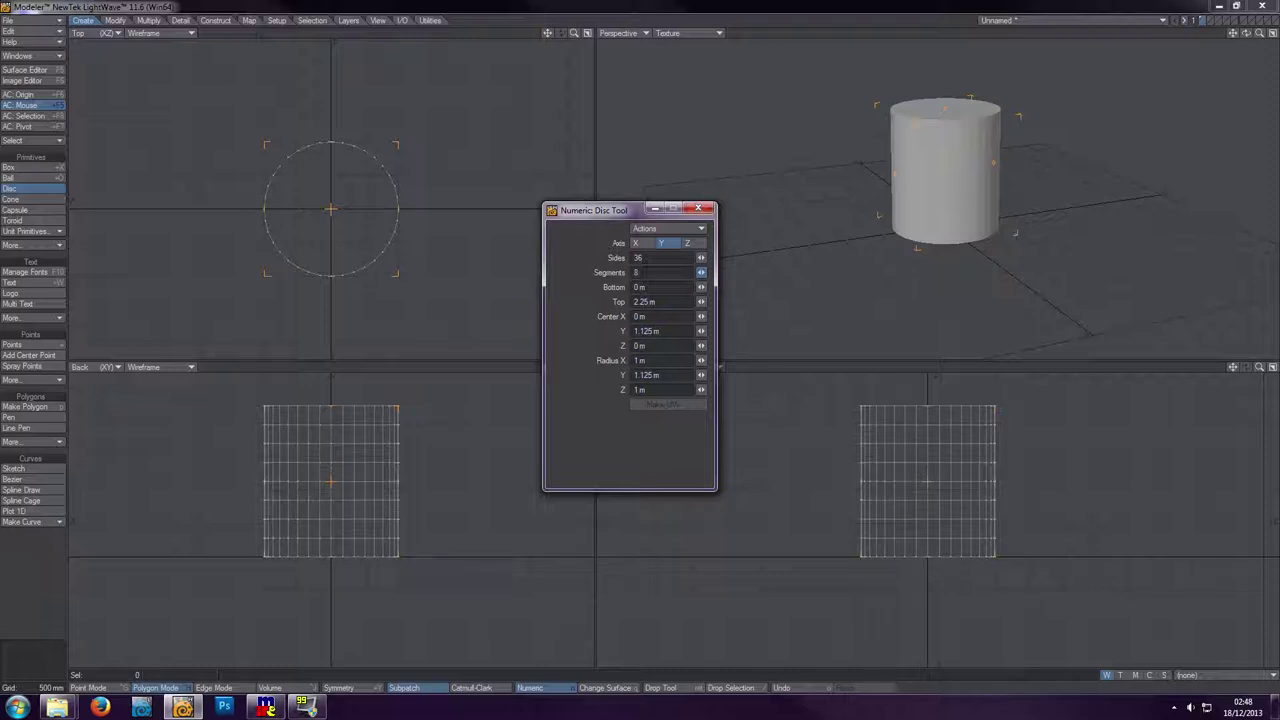
pyautogui.click(700, 272)
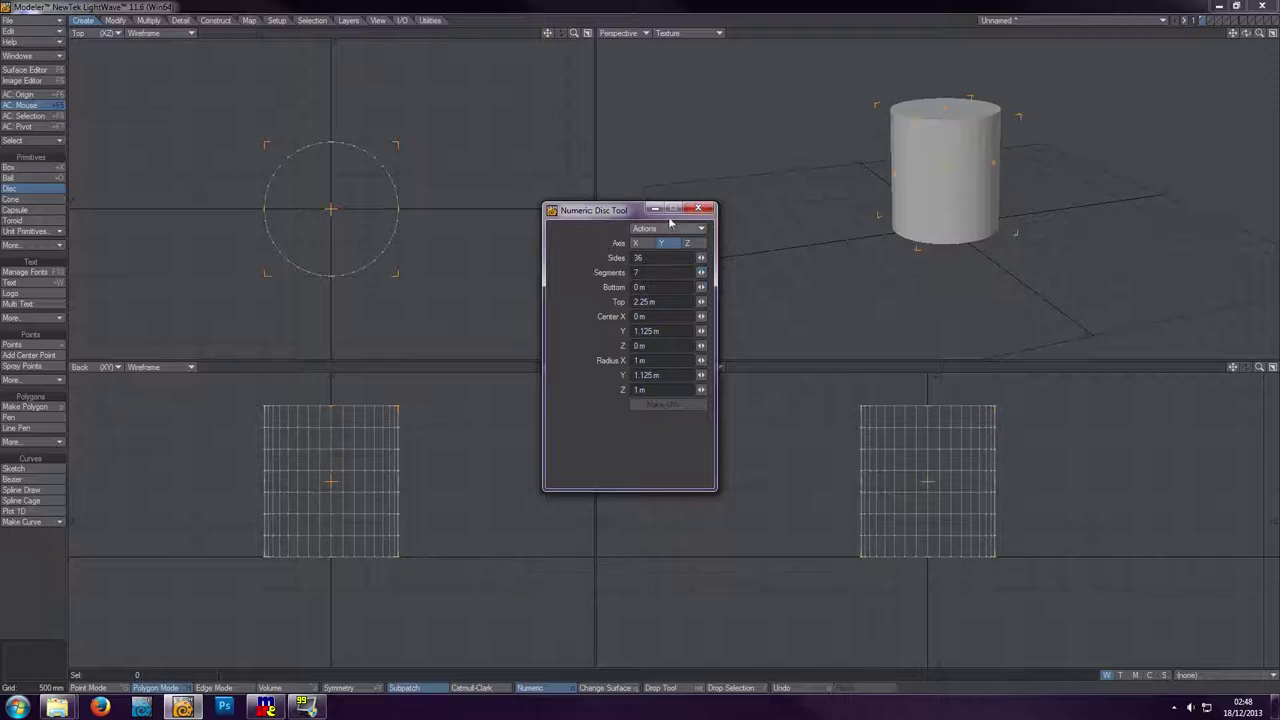
pyautogui.click(698, 209)
pyautogui.click(30, 189)
pyautogui.click(28, 210)
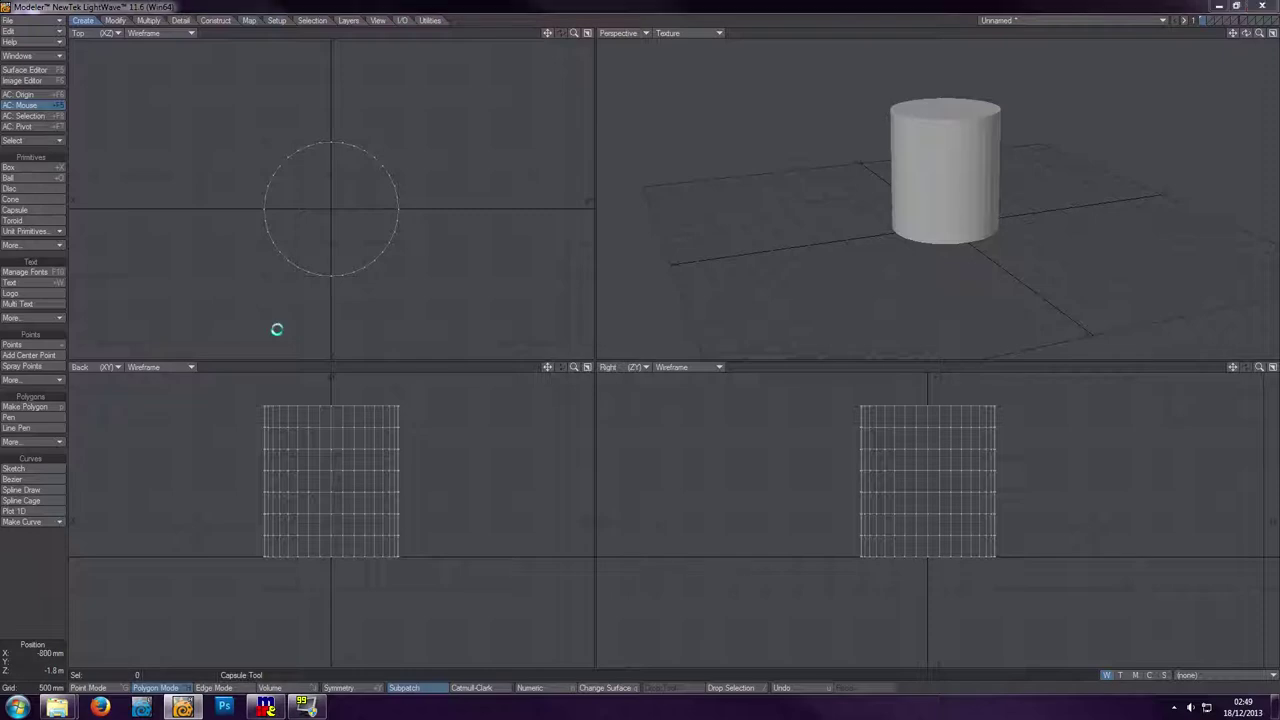
# - Replace the Body surface name with a new surface named Mug for the cylinder
pyautogui.press('q')
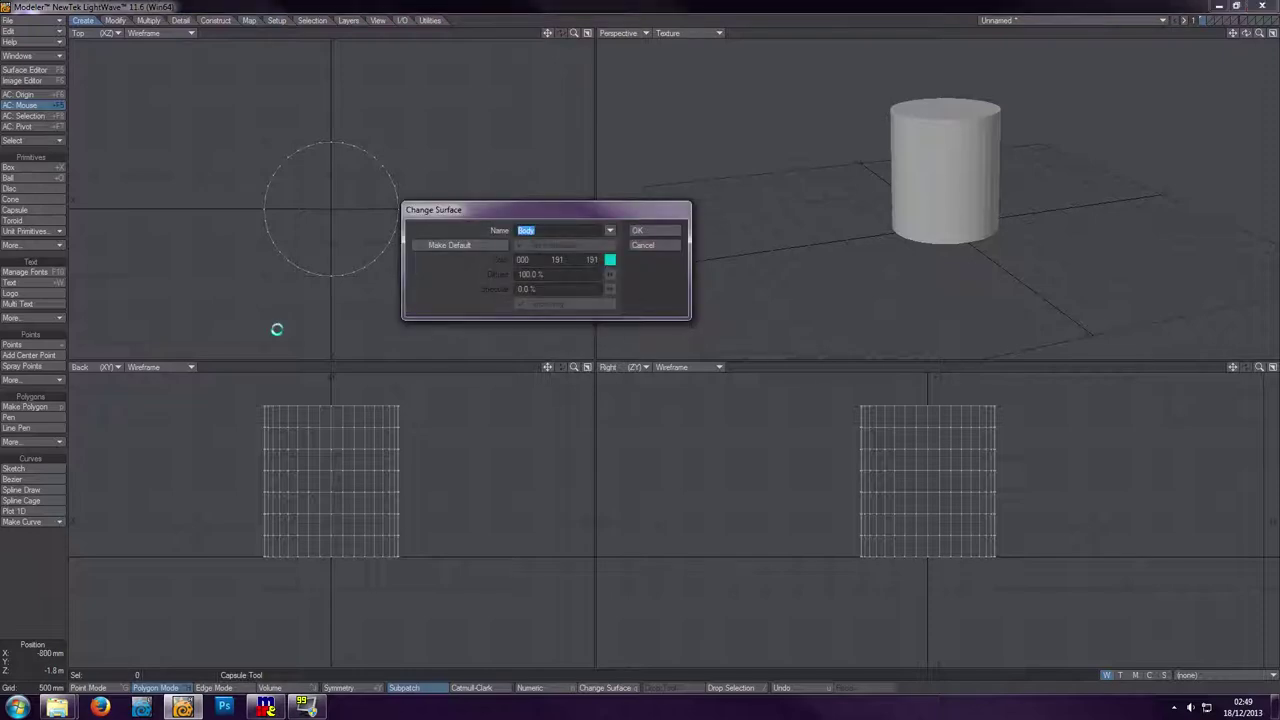
pyautogui.click(611, 230)
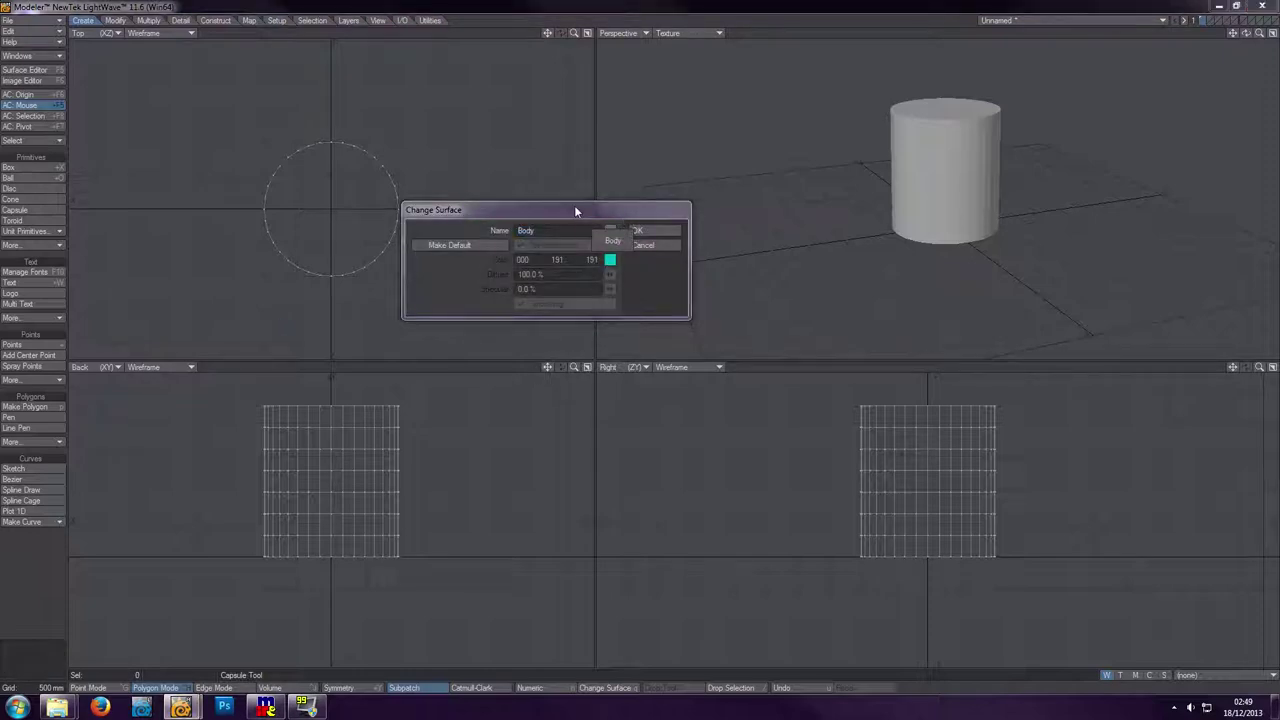
pyautogui.click(576, 211)
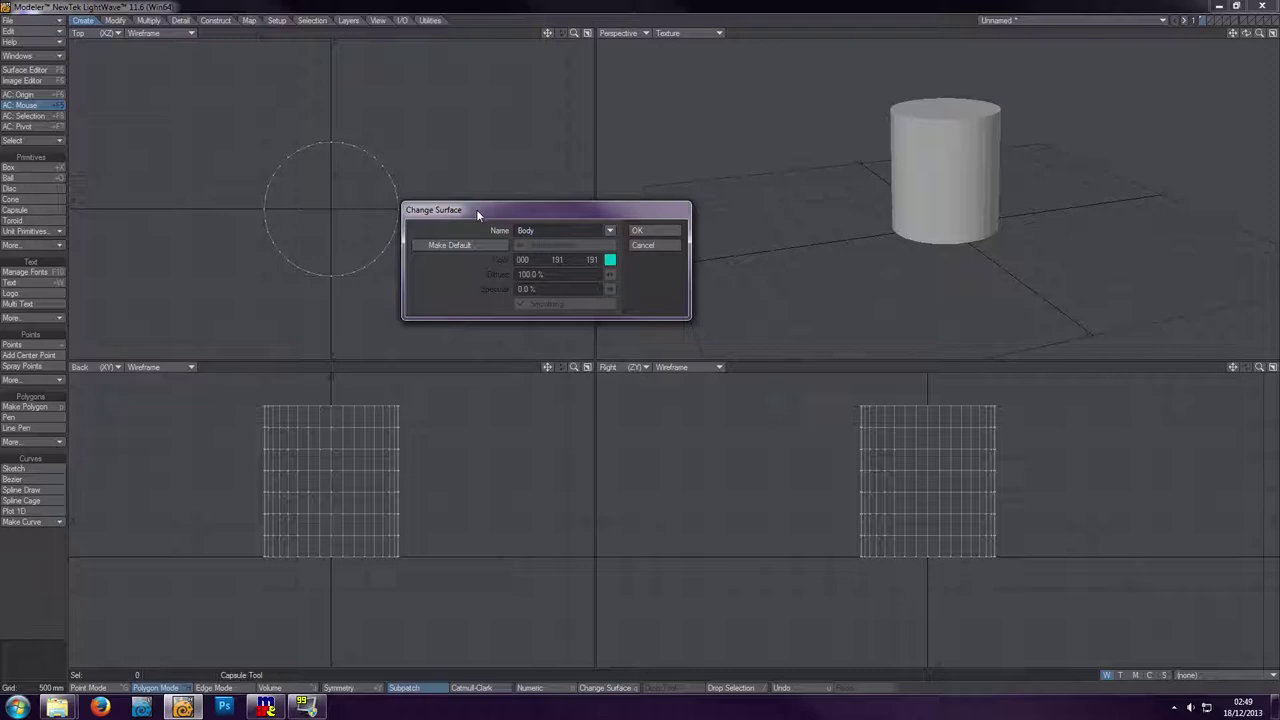
pyautogui.doubleClick(526, 230)
pyautogui.write('Mug')
pyautogui.press('Tab')
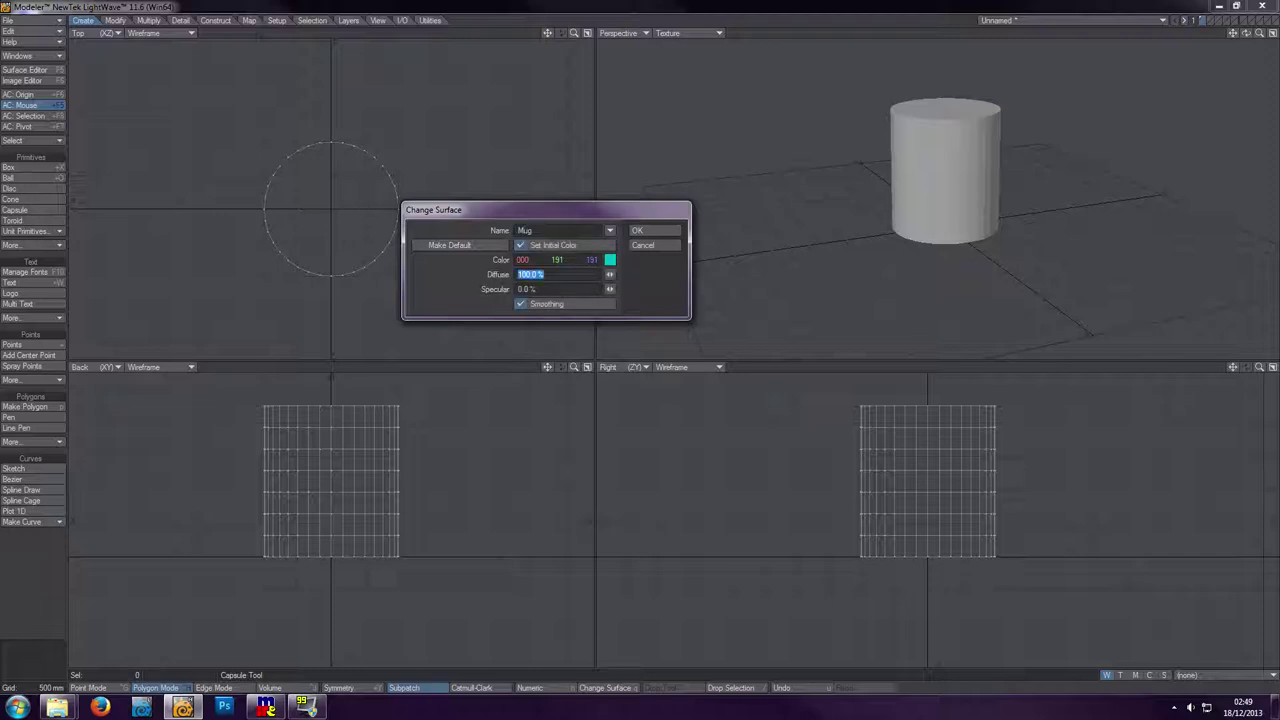
# - Make the Mug surface the default, colour it white (255, 255, 255) and apply it with smoothing on
pyautogui.click(420, 247)
pyautogui.click(610, 260)
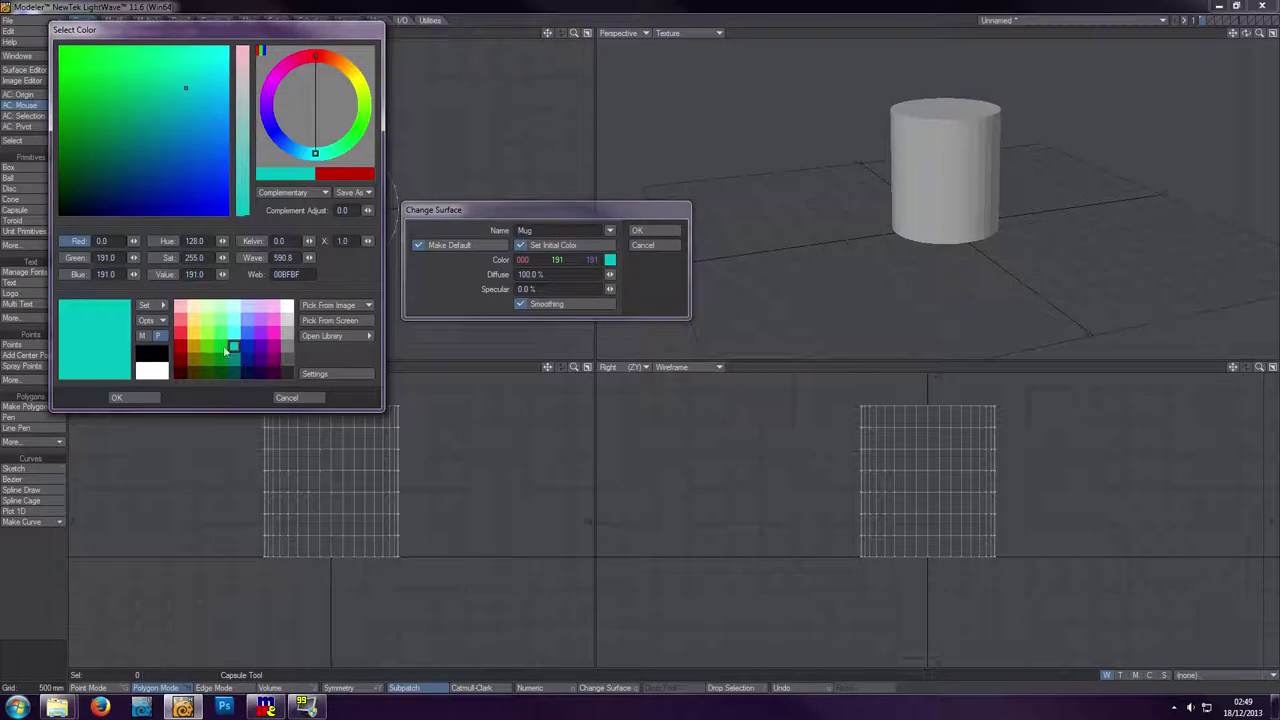
pyautogui.click(288, 306)
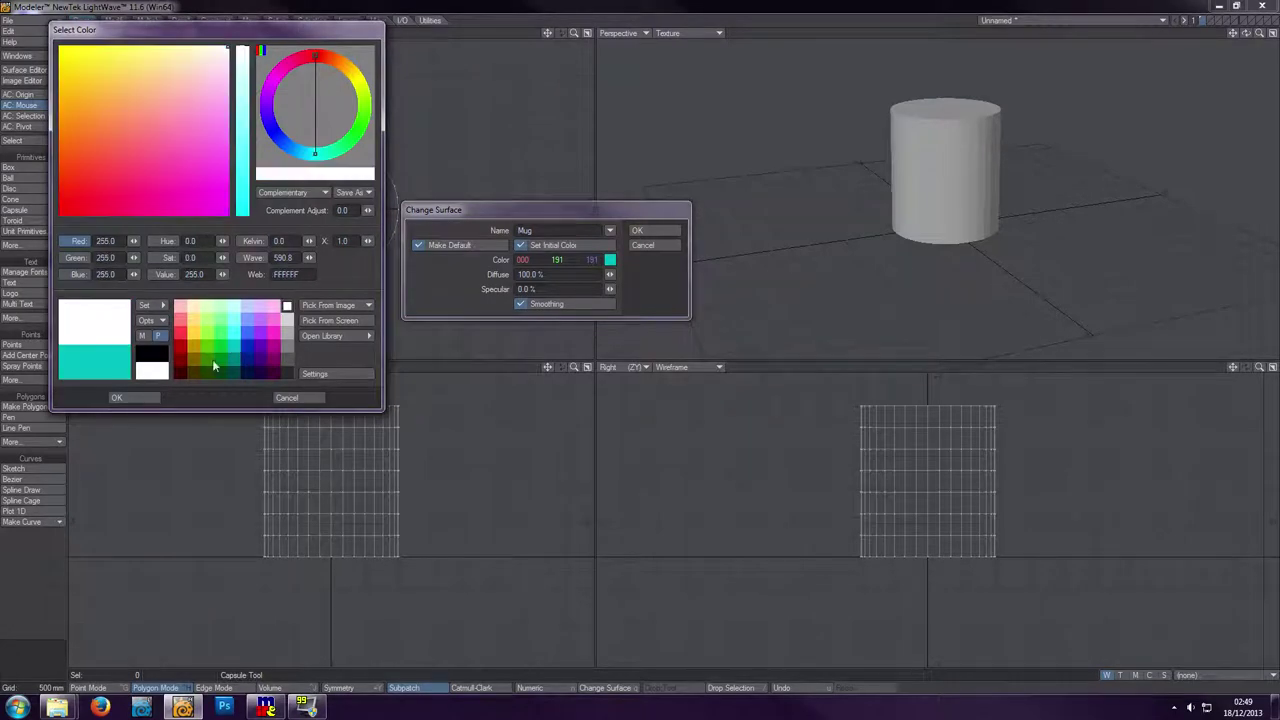
pyautogui.click(129, 398)
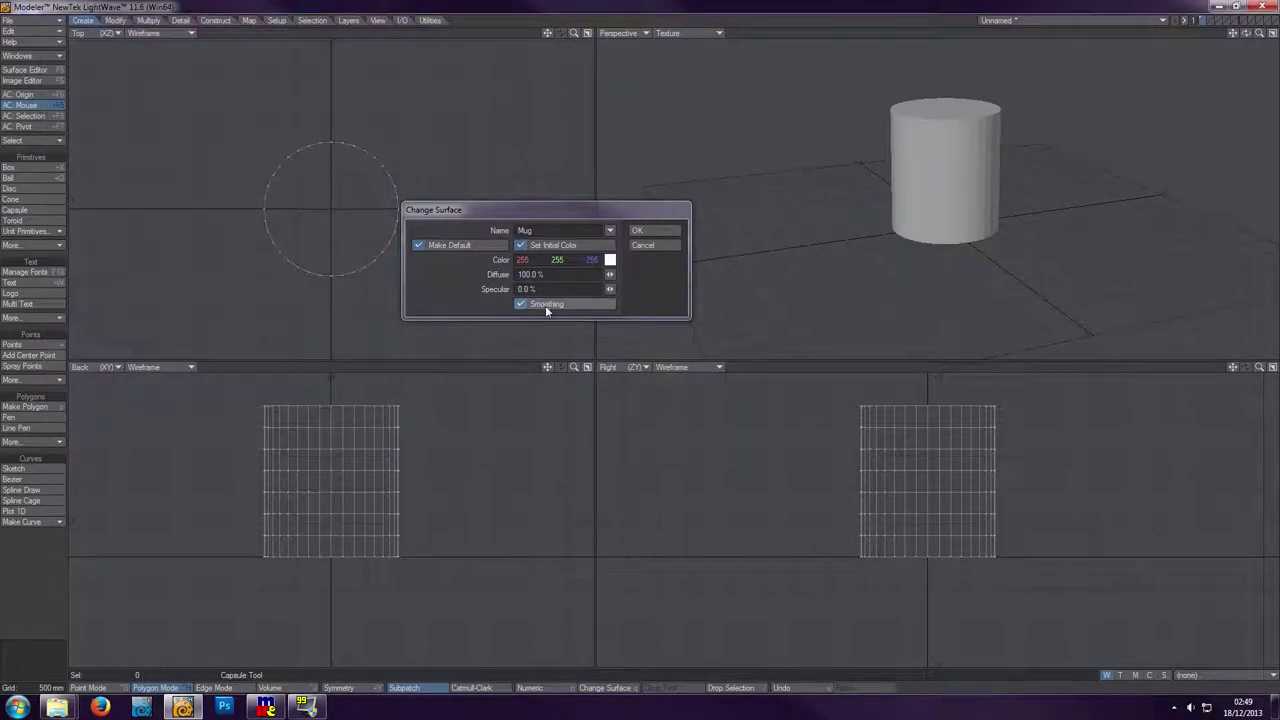
pyautogui.click(668, 231)
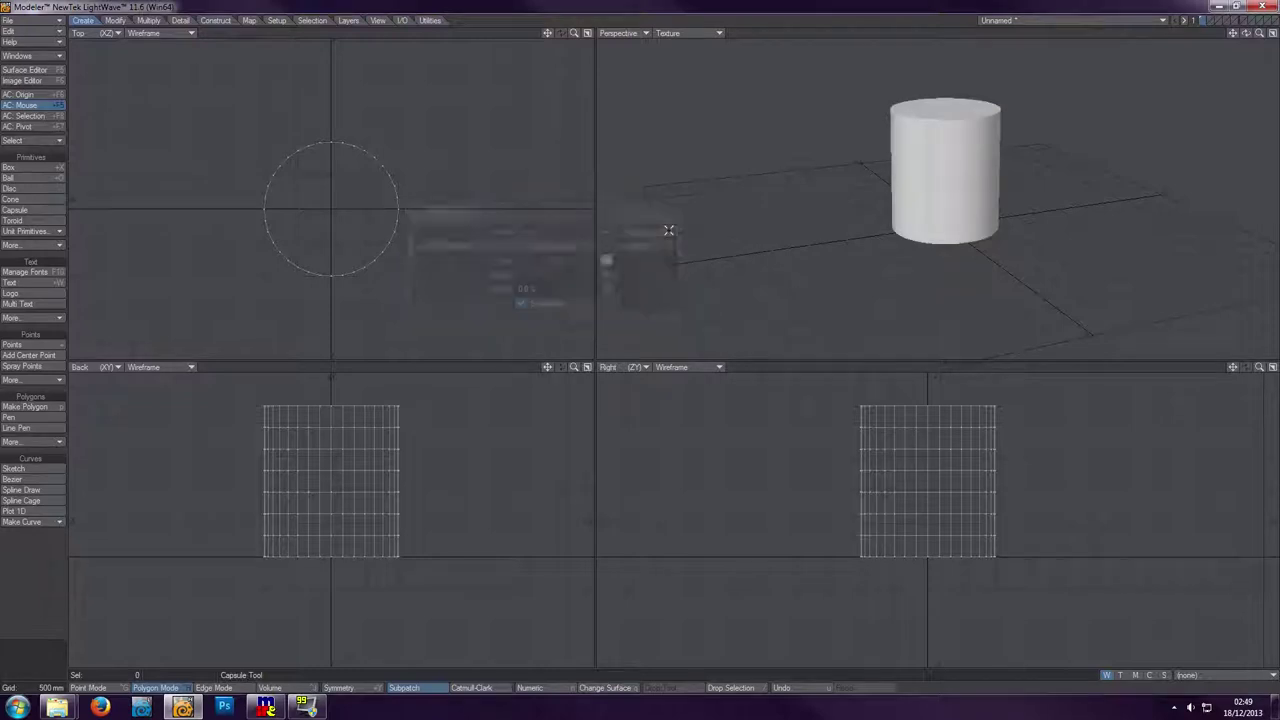
# - Select the cylinder's top face and bevel it with a 20 mm shift and a slight inset
pyautogui.moveTo(1246, 33); pyautogui.dragTo(1188, 54)
pyautogui.press('.')
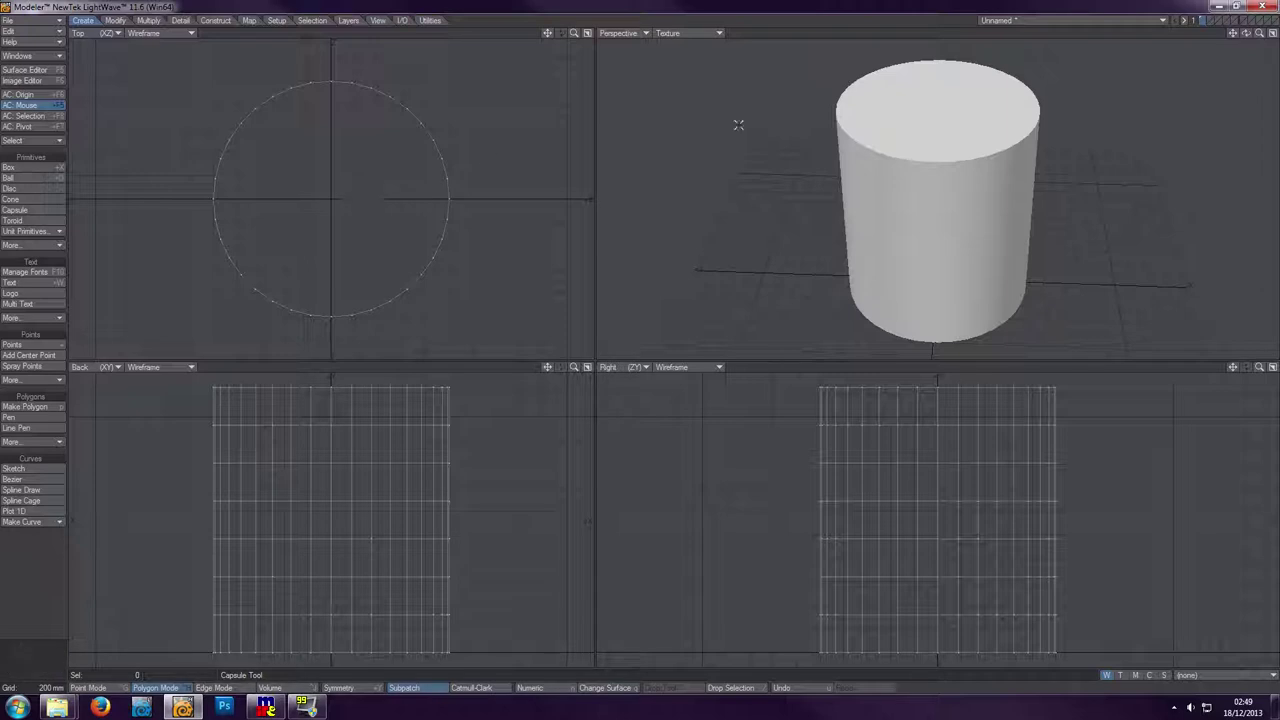
pyautogui.click(948, 116)
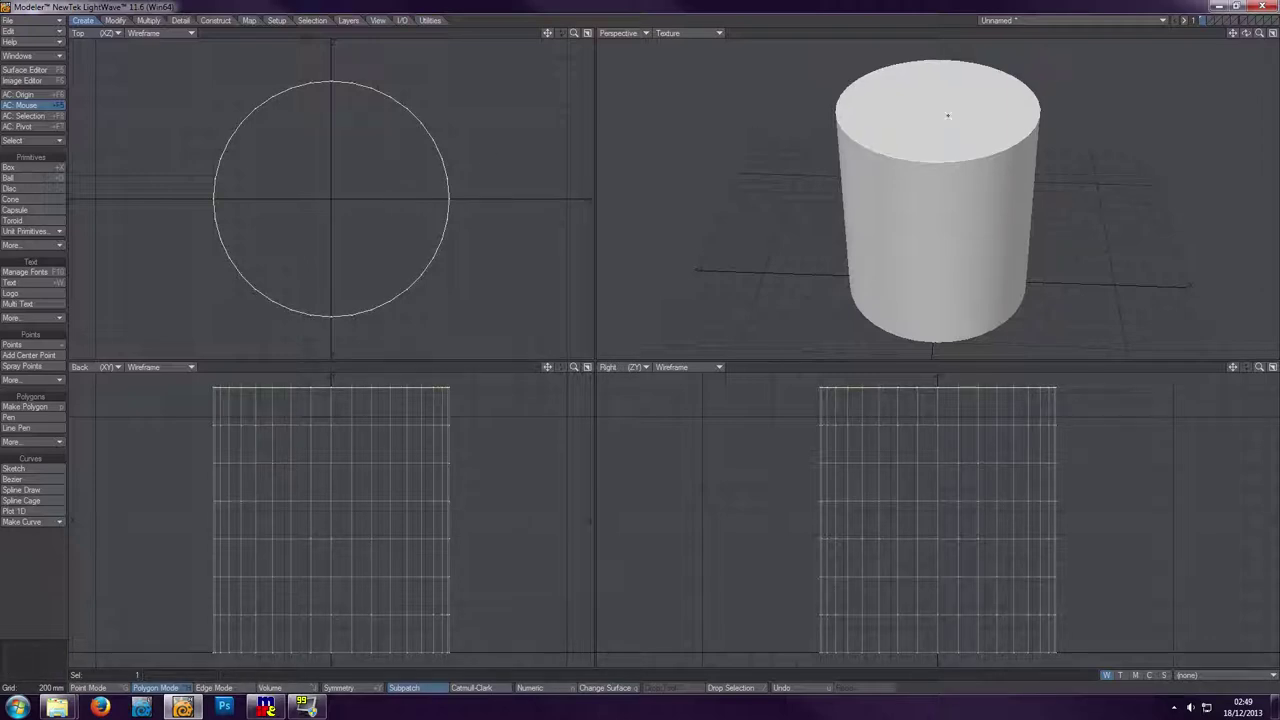
pyautogui.moveTo(548, 368)
pyautogui.mouseDown()
pyautogui.moveTo(548, 382)
pyautogui.moveTo(548, 370)
pyautogui.mouseUp()
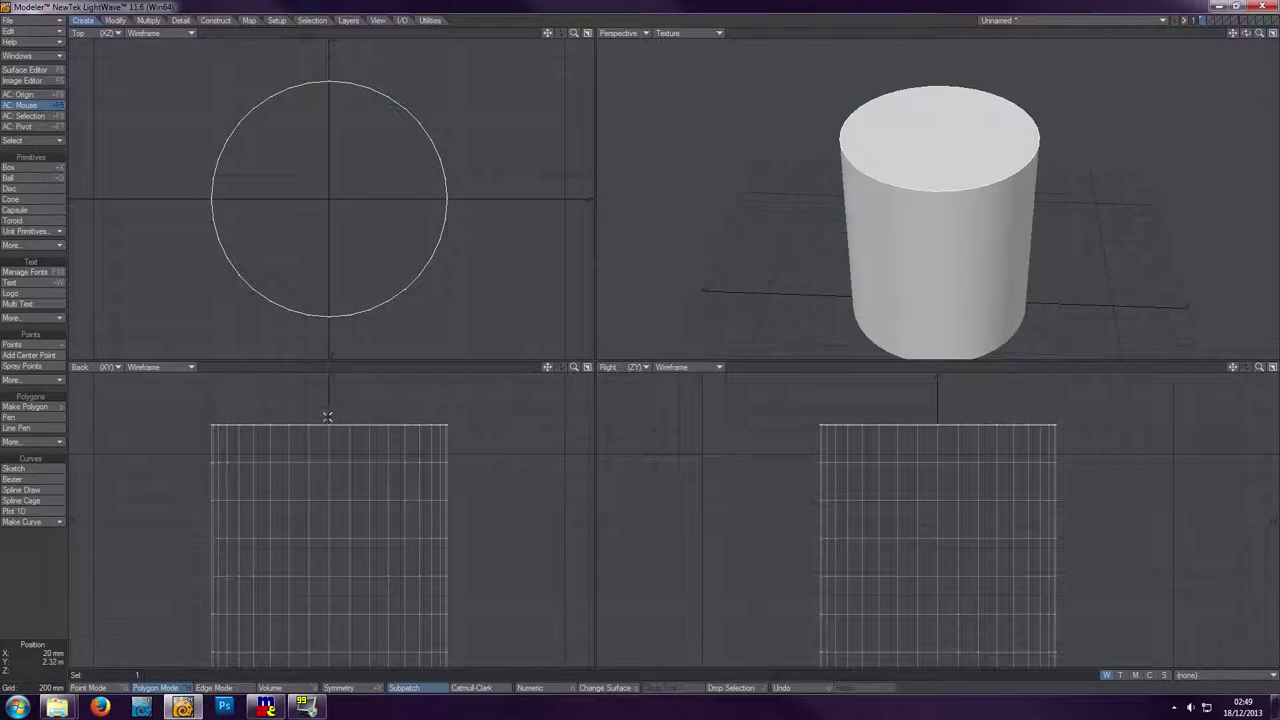
pyautogui.click(149, 20)
pyautogui.click(15, 167)
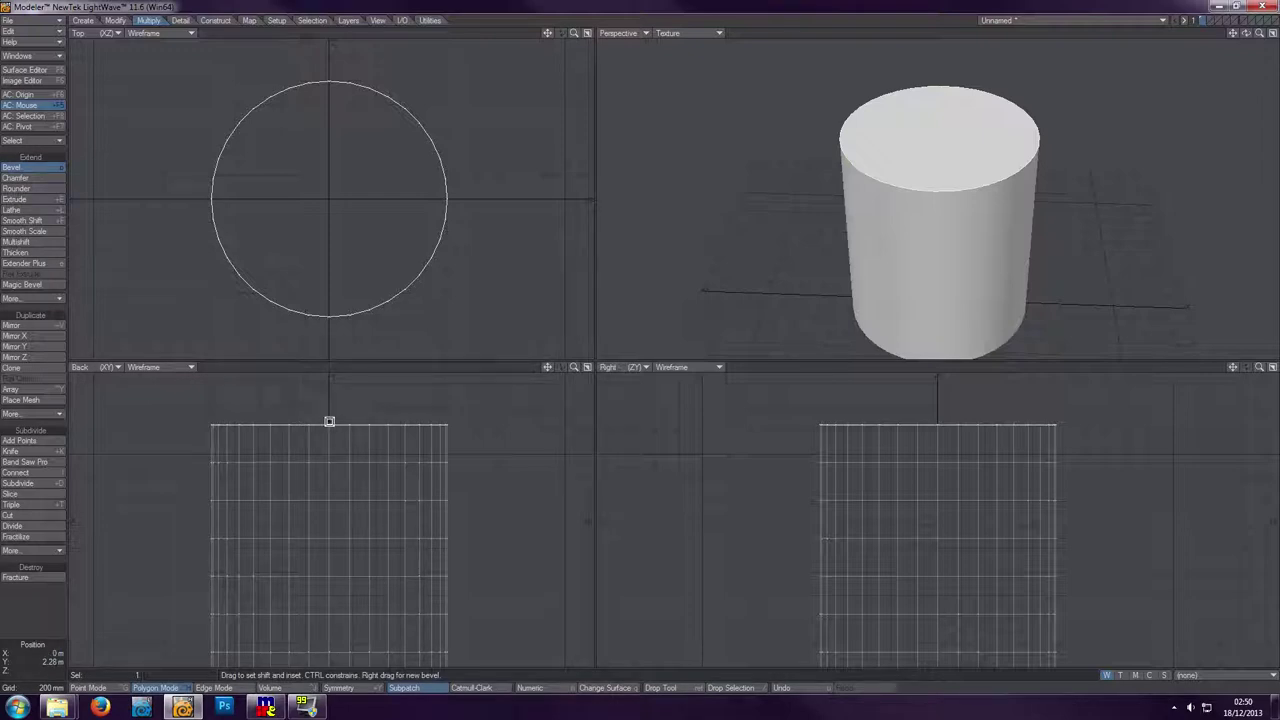
pyautogui.moveTo(329, 421); pyautogui.dragTo(330, 418)
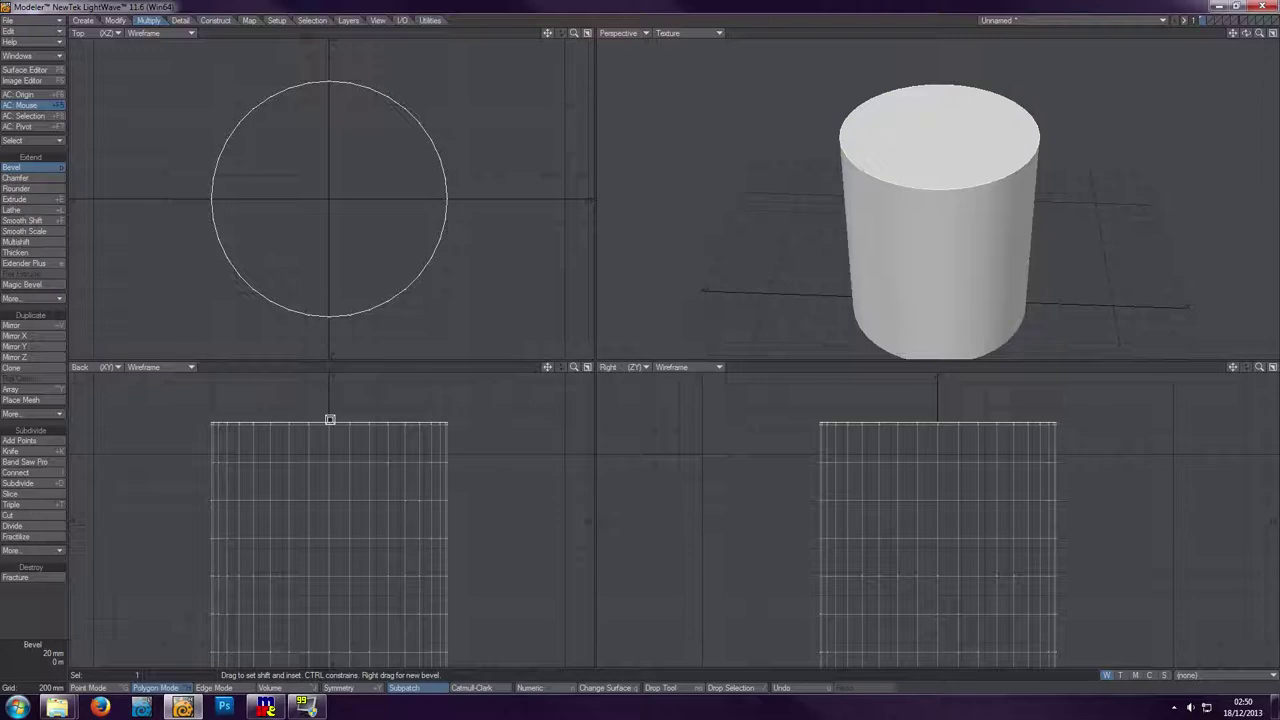
pyautogui.moveTo(330, 419); pyautogui.dragTo(328, 419)
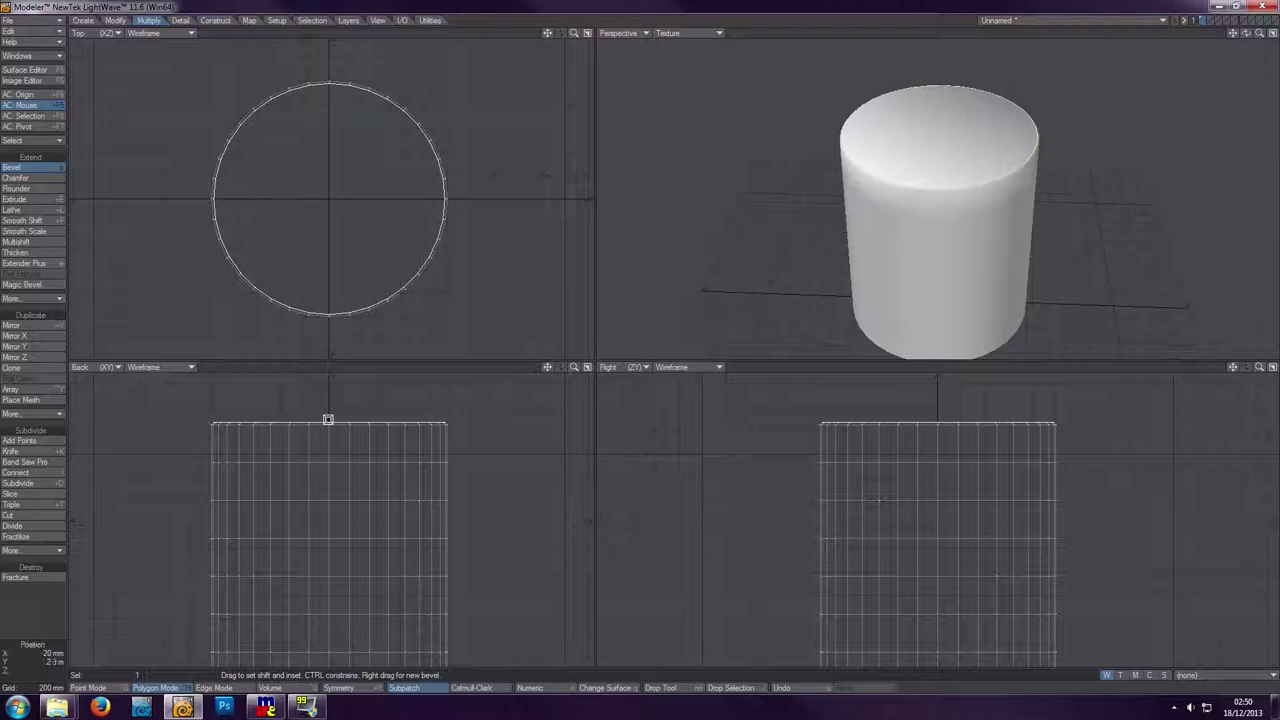
pyautogui.press('space')
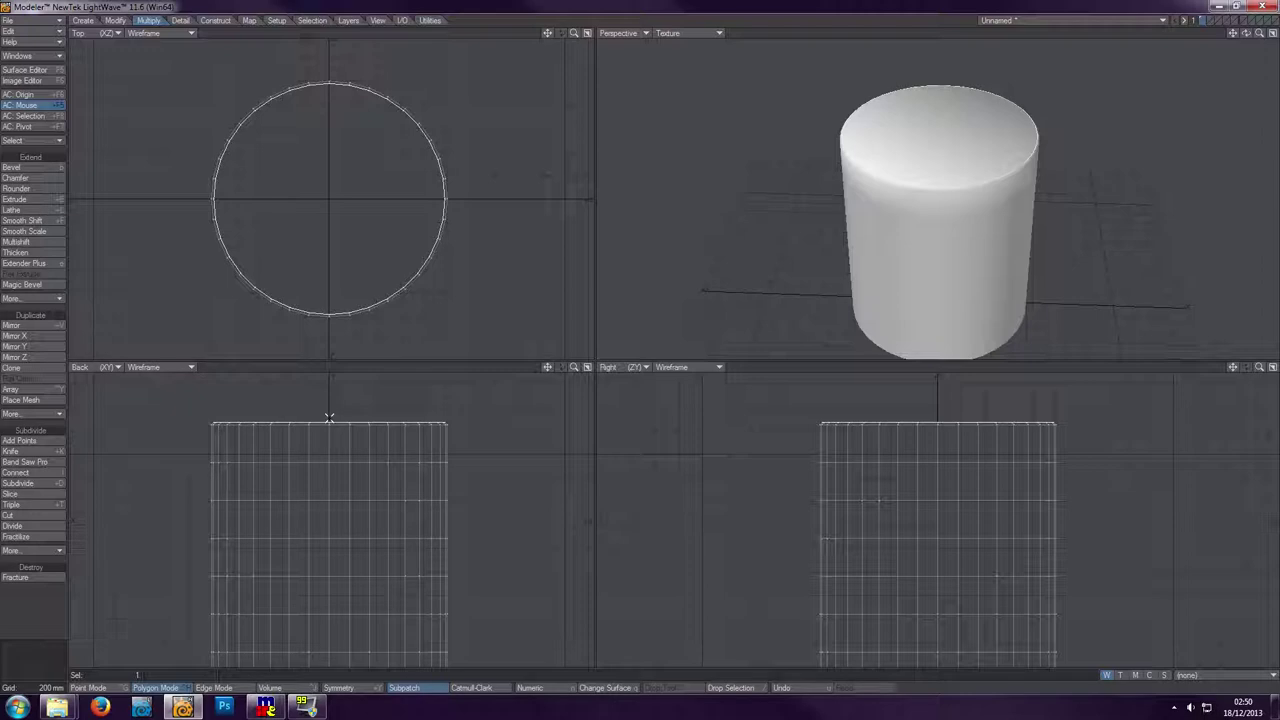
# - Bevel the top face twice more to form the rim: a slight flat inset, then a -20 mm shift with a 20 mm inset
pyautogui.press('b')
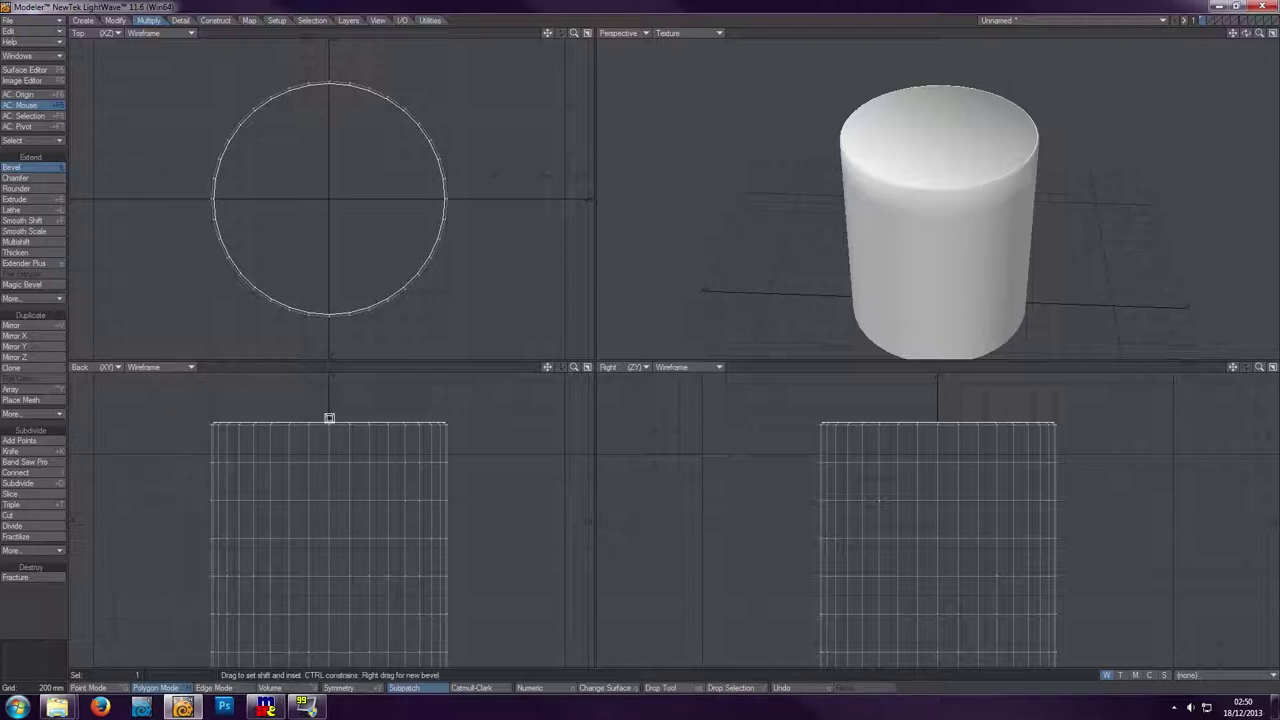
pyautogui.click(329, 417)
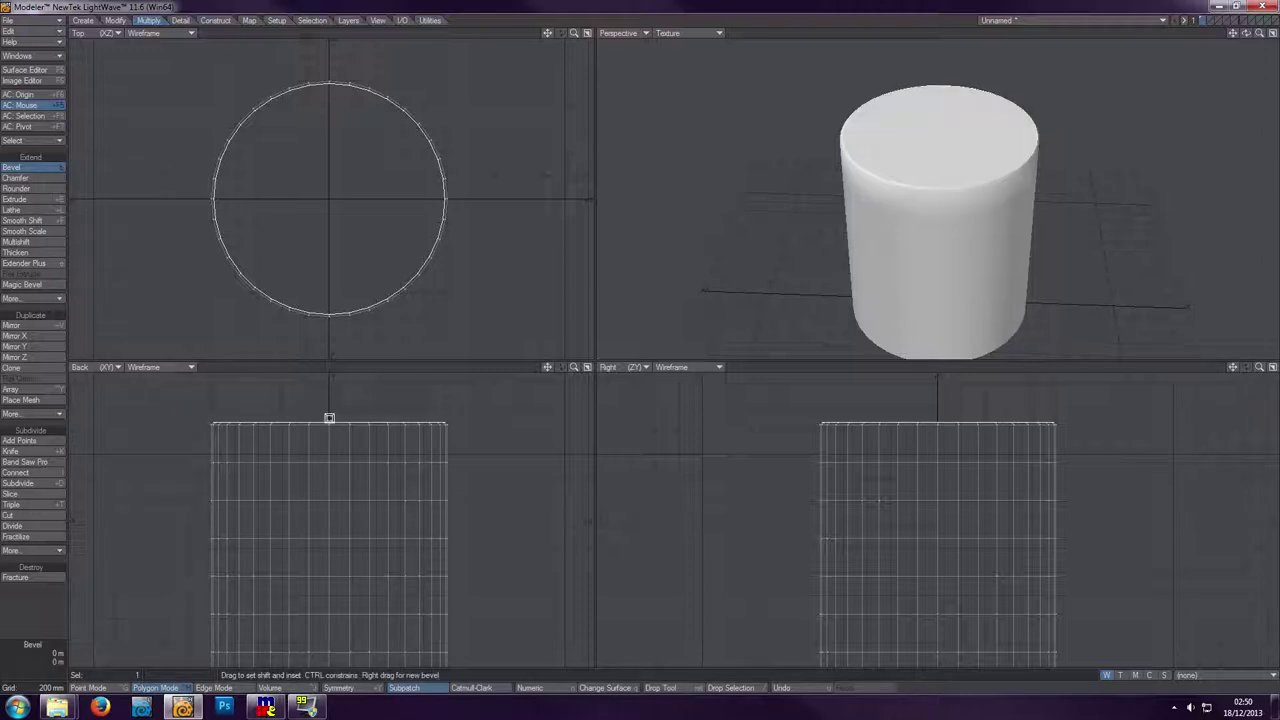
pyautogui.moveTo(329, 417); pyautogui.dragTo(327, 417)
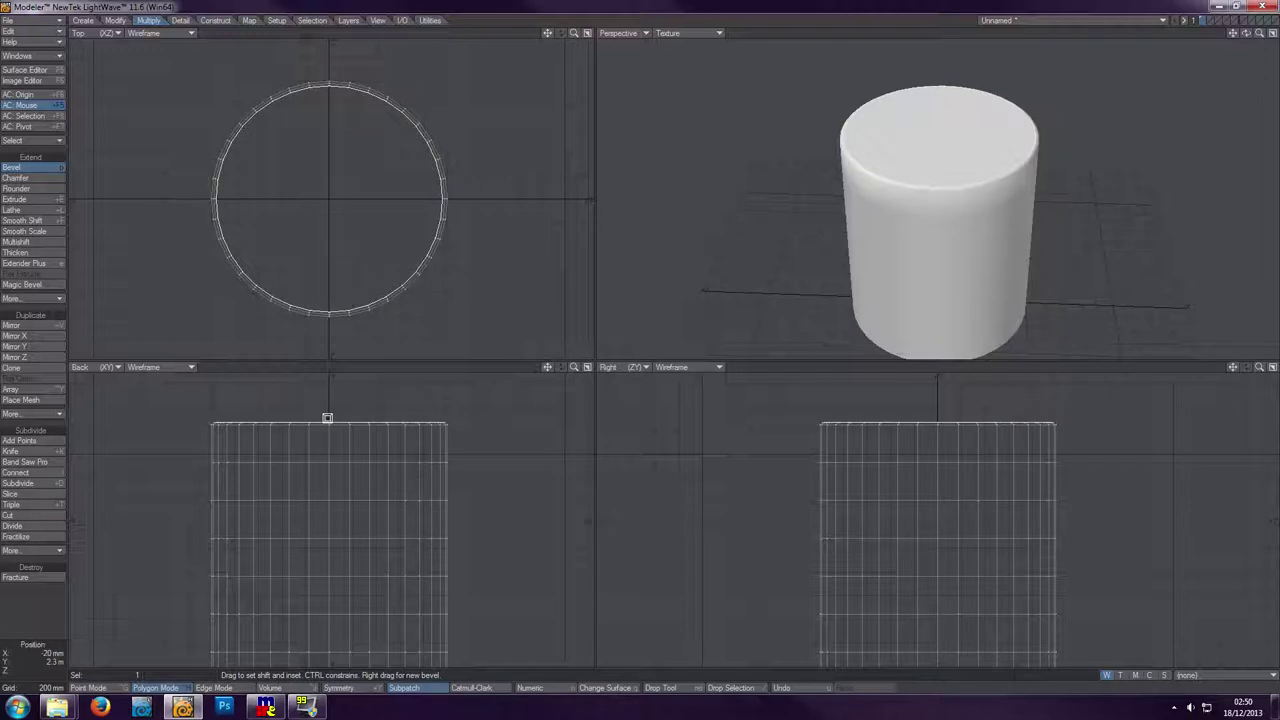
pyautogui.press('space')
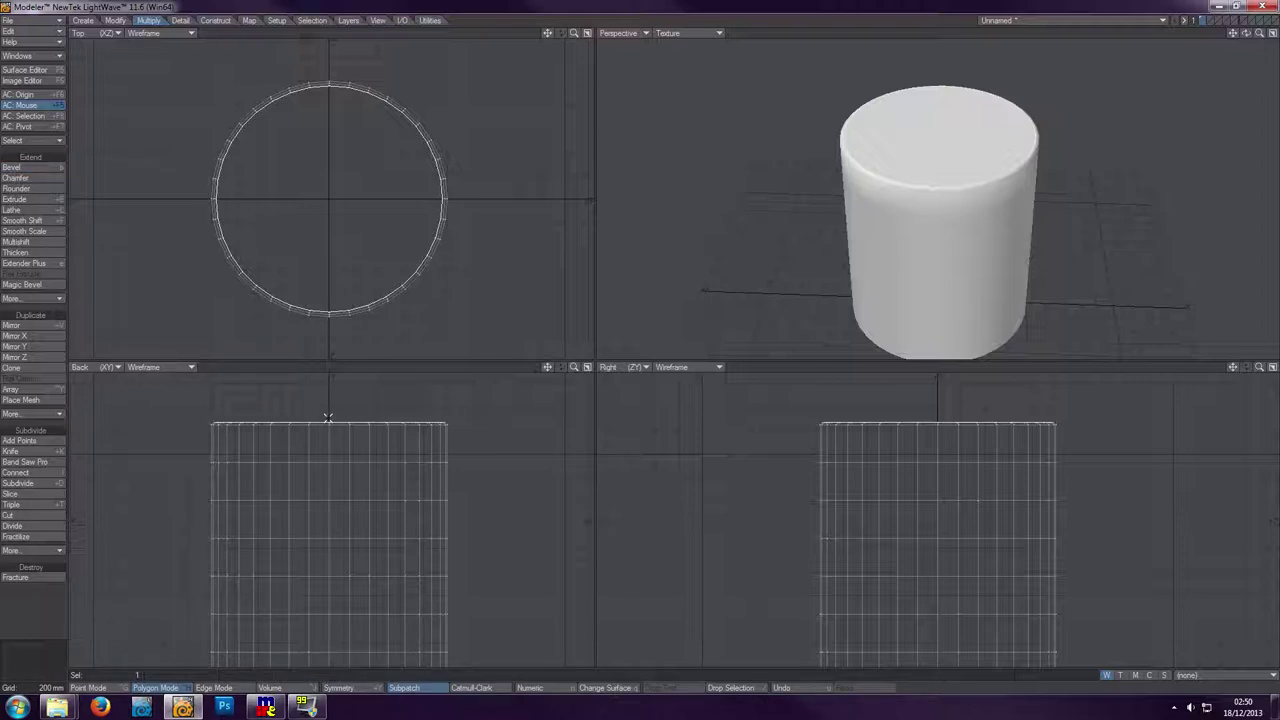
pyautogui.press('b')
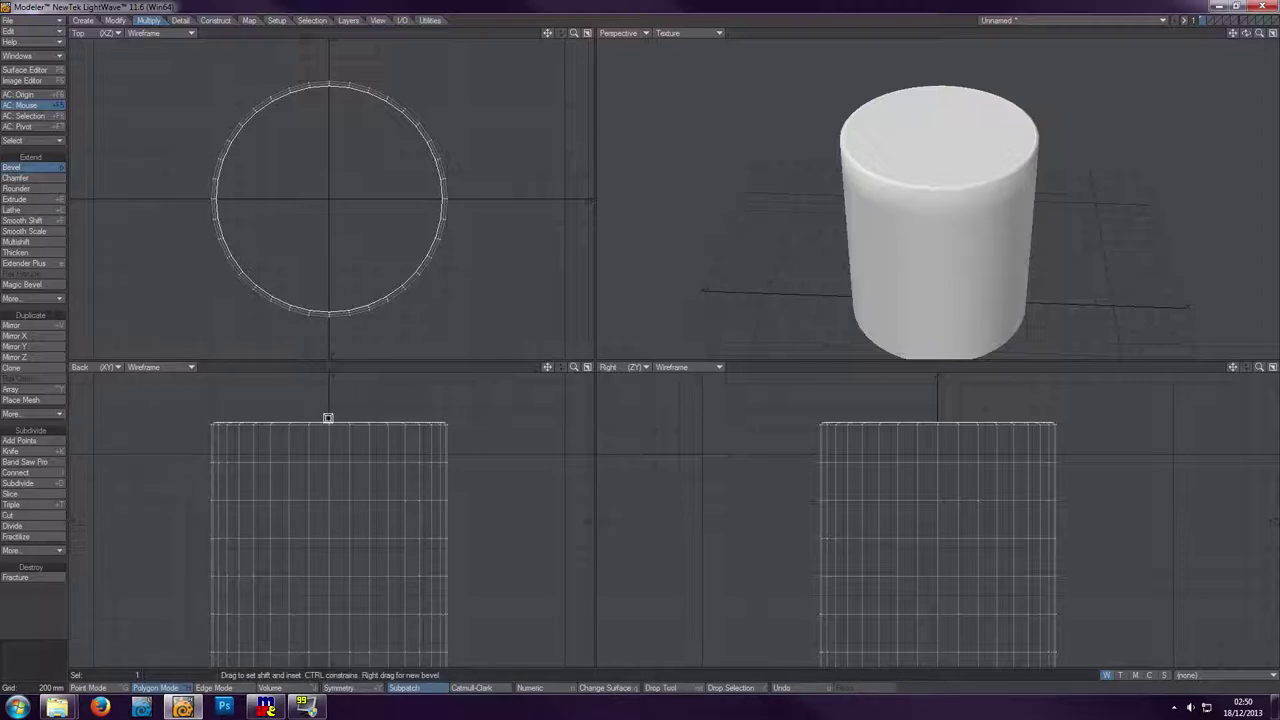
pyautogui.moveTo(328, 418); pyautogui.dragTo(324, 420)
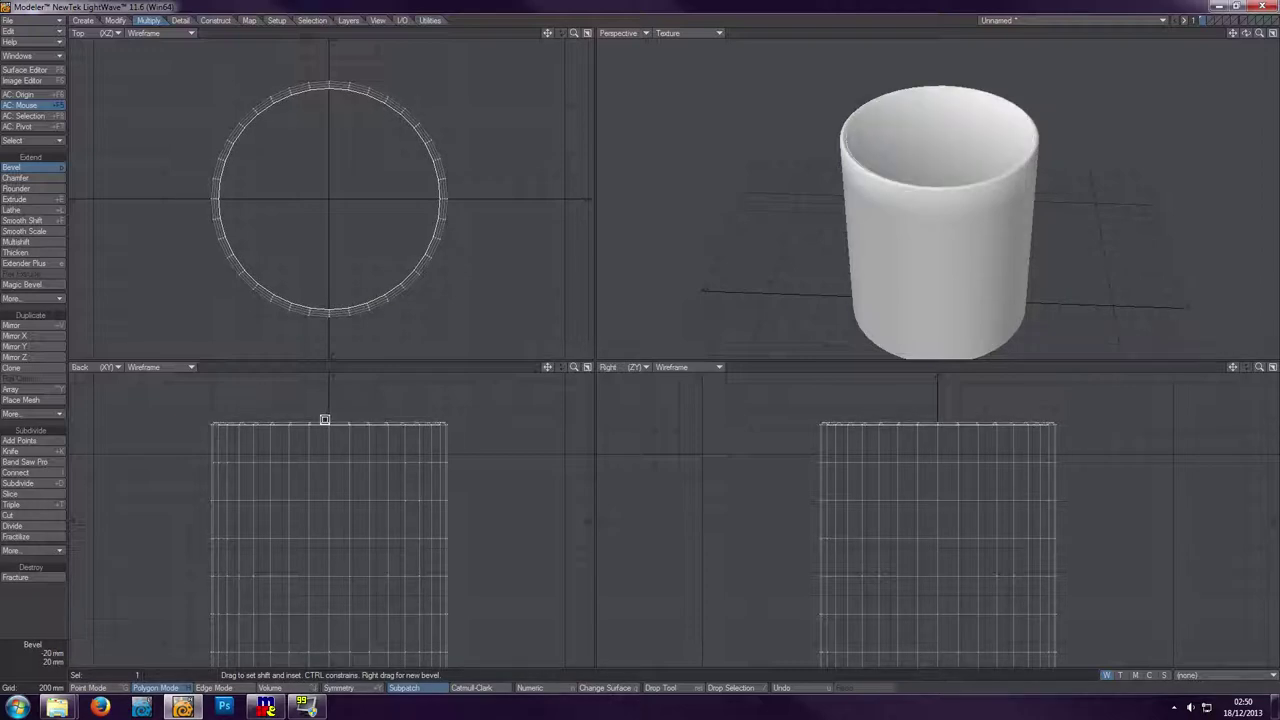
pyautogui.press('space')
pyautogui.press('space')
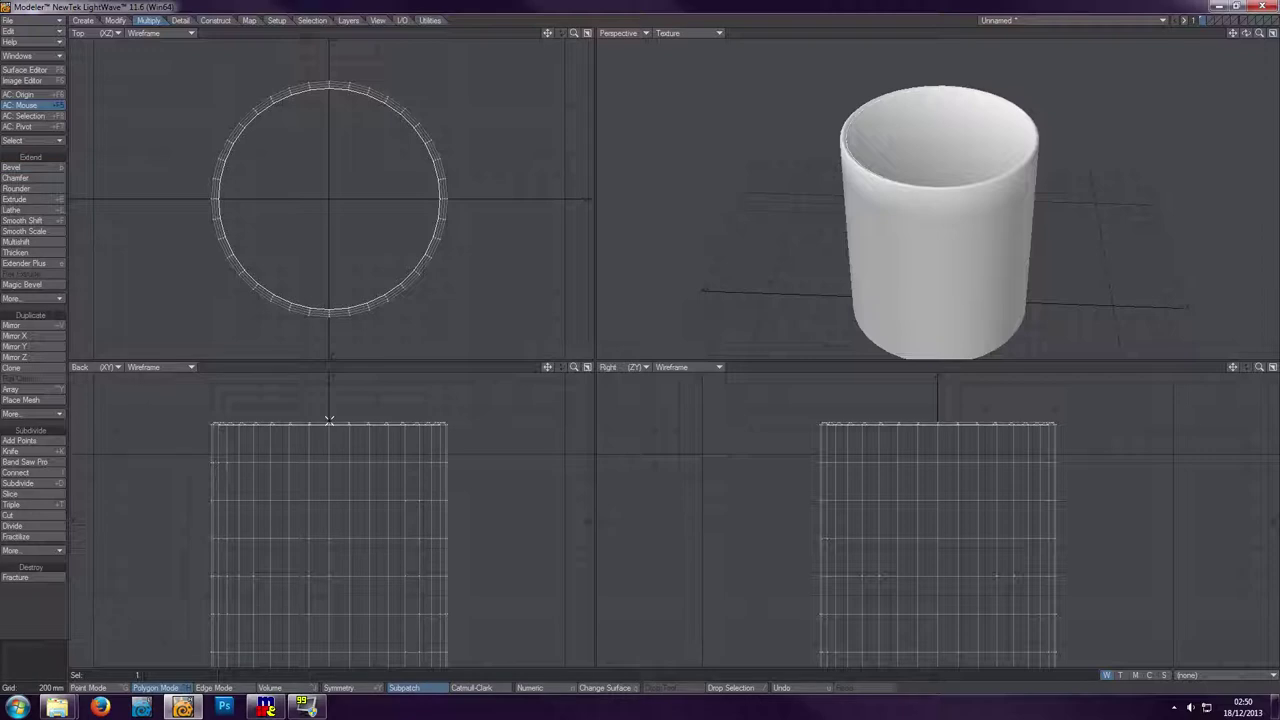
# - Bevel the top face straight down about a third of the cylinder's height with no inset to start hollowing the mug
pyautogui.press('b')
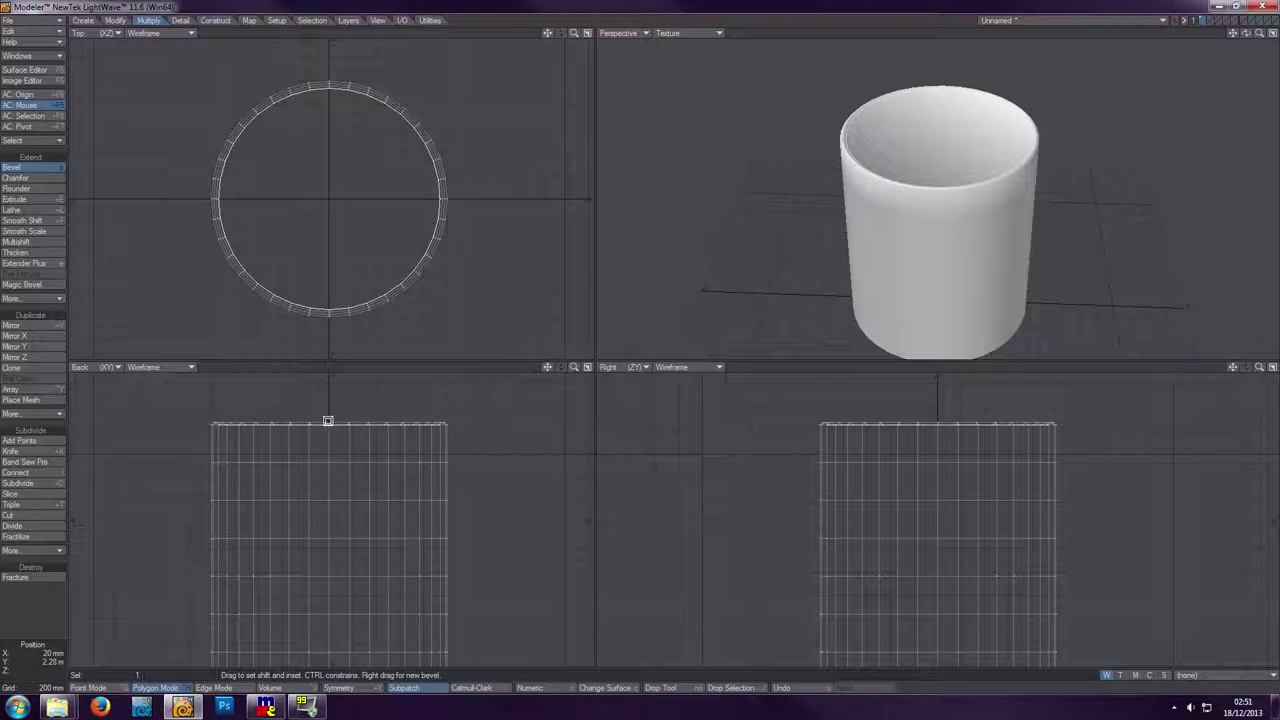
pyautogui.moveTo(329, 419); pyautogui.dragTo(320, 472)
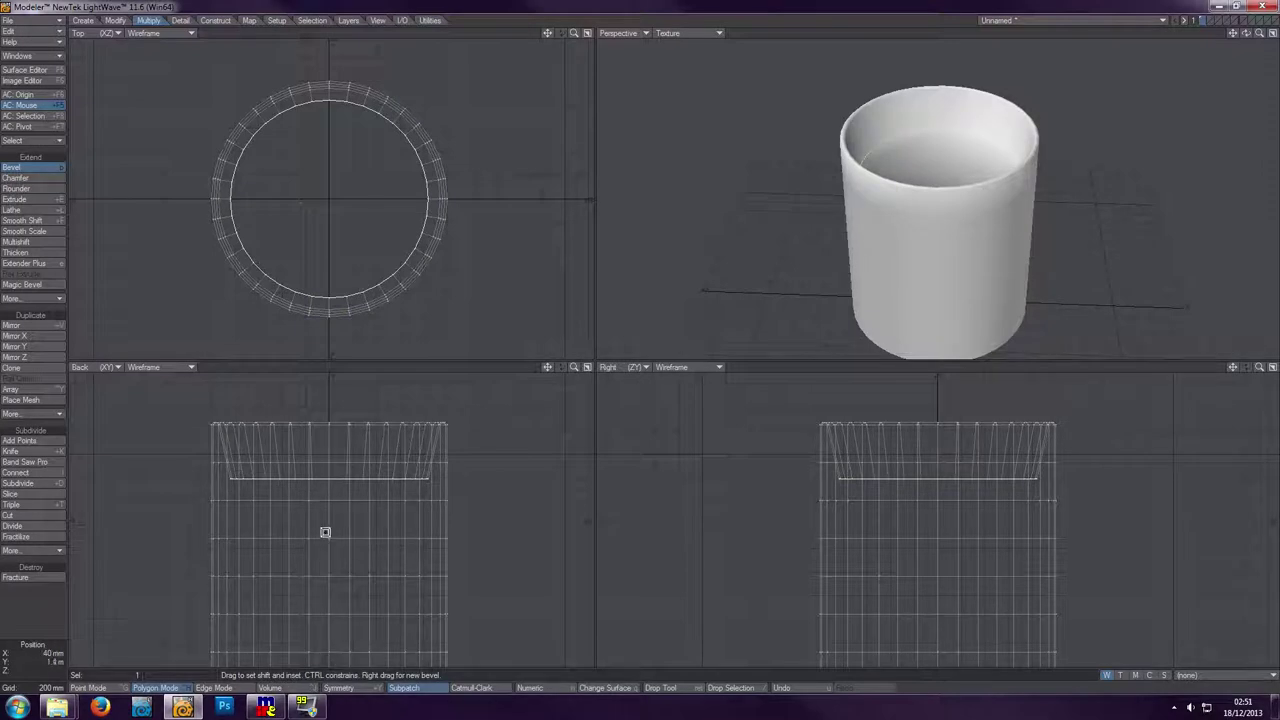
pyautogui.moveTo(327, 513)
pyautogui.mouseDown()
pyautogui.moveTo(334, 529)
pyautogui.moveTo(339, 507)
pyautogui.mouseUp()
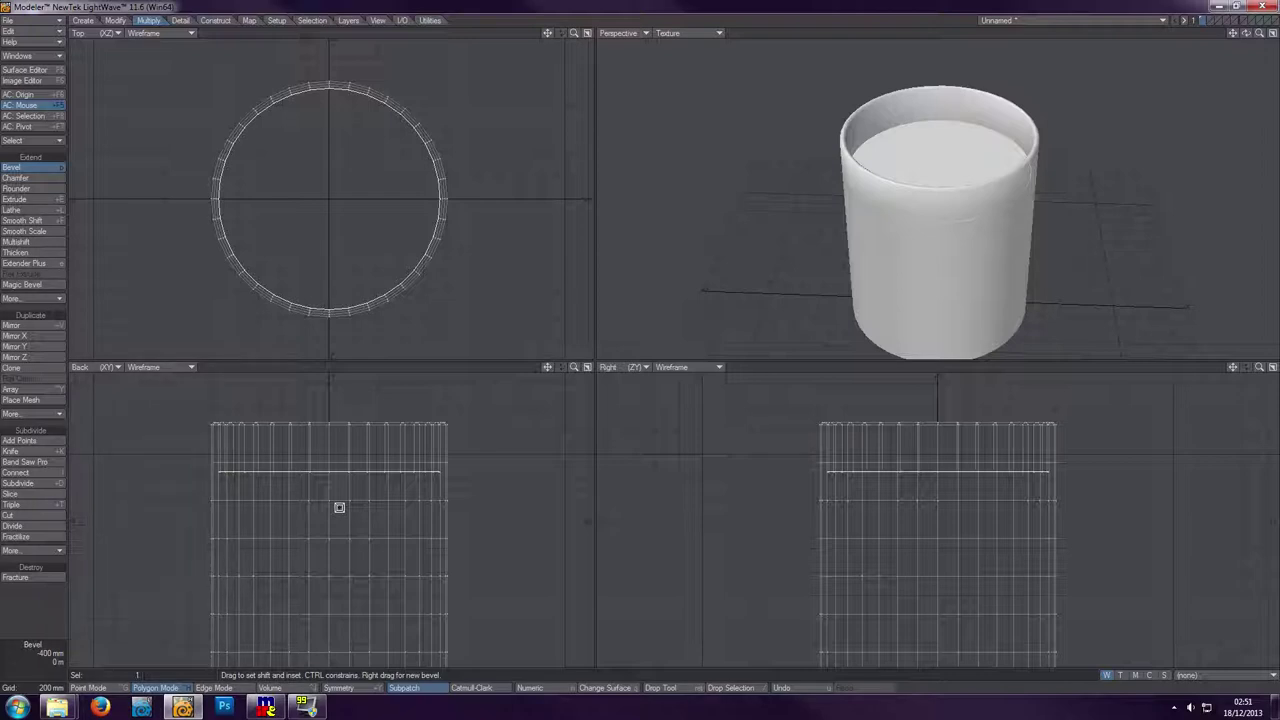
pyautogui.moveTo(339, 507); pyautogui.dragTo(337, 549)
pyautogui.press('t')
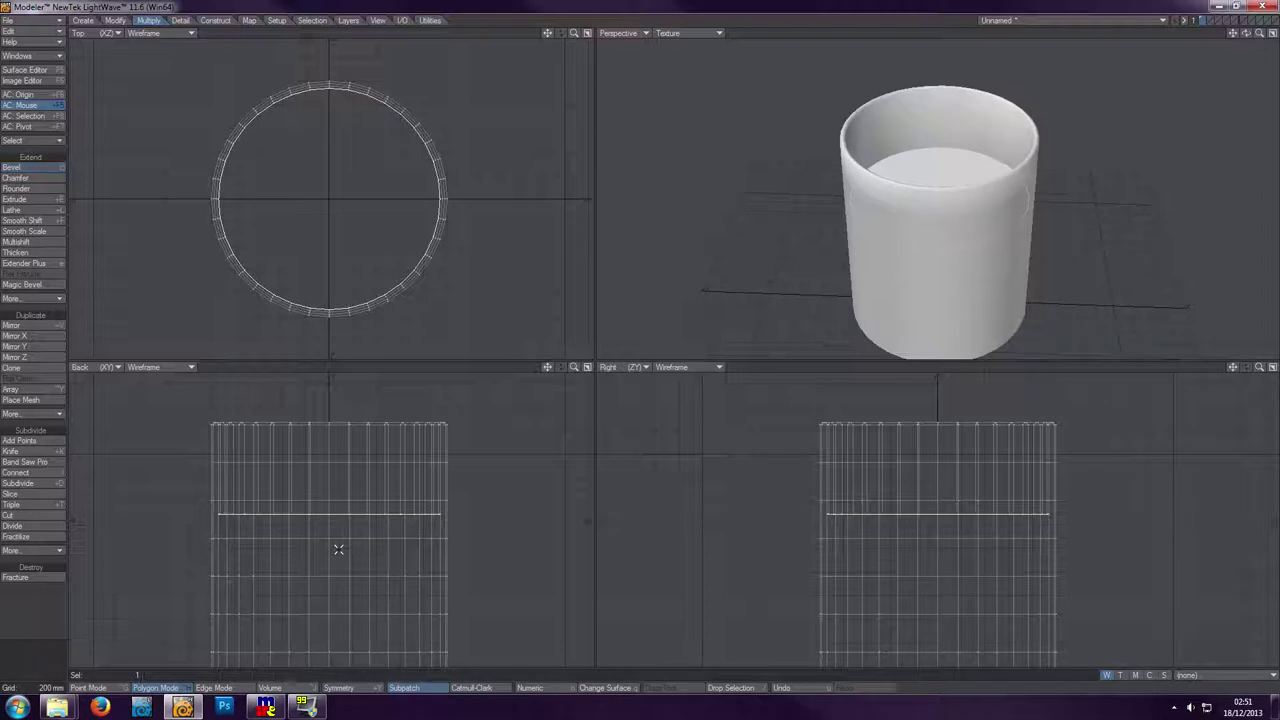
# - Bevel the inner face again straight down to just above the mug's base, without any inset
pyautogui.press('b')
pyautogui.moveTo(327, 526); pyautogui.dragTo(329, 640)
pyautogui.moveTo(547, 368); pyautogui.dragTo(689, 331)
pyautogui.keyDown('alt'); pyautogui.moveTo(800, 280); pyautogui.dragTo(820, 304); pyautogui.keyUp('alt')
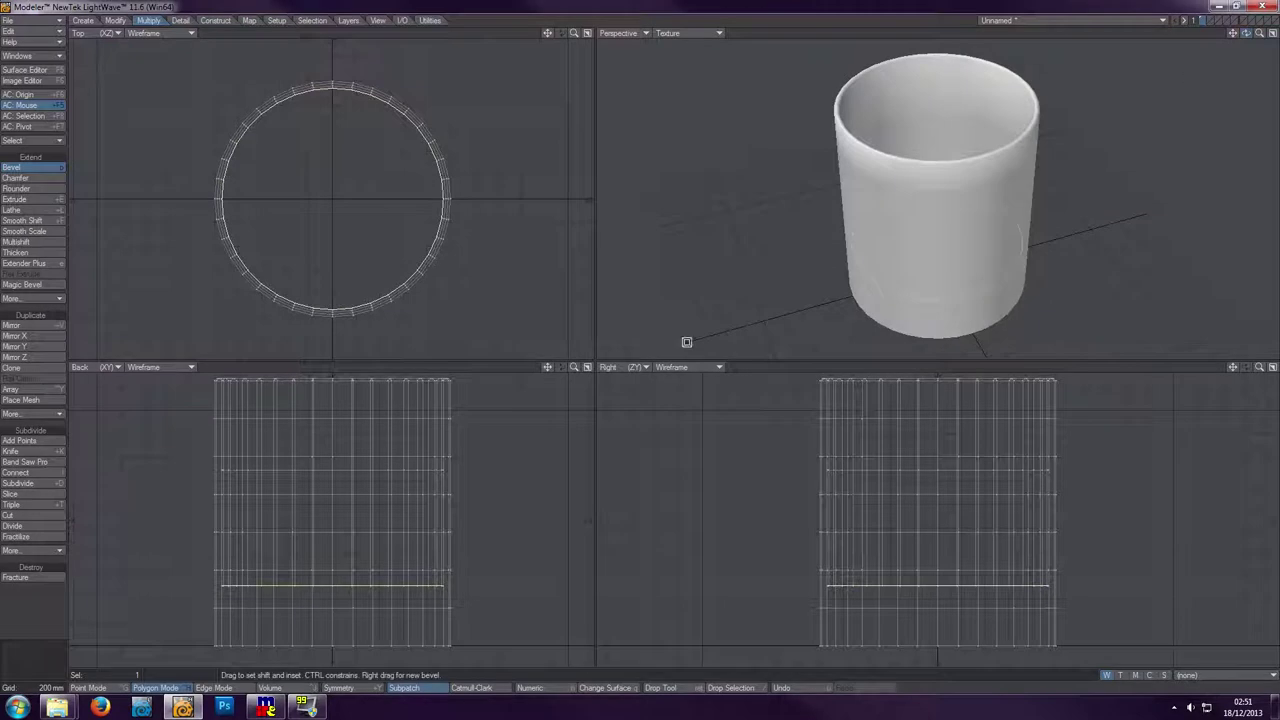
pyautogui.click(330, 552)
pyautogui.moveTo(330, 552); pyautogui.dragTo(330, 585)
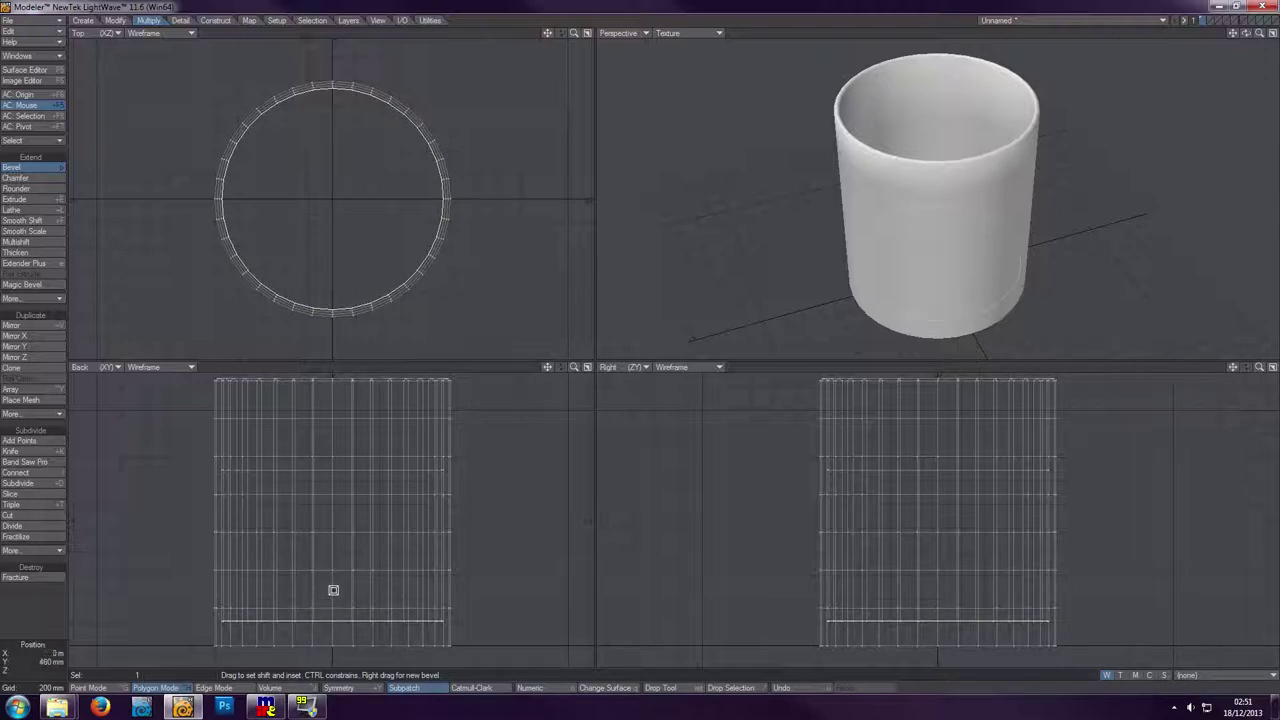
# - Round the mug's inner bottom edge with two more small bevels, each insetting and lowering the inner face slightly
pyautogui.rightClick(330, 589)
pyautogui.moveTo(330, 589); pyautogui.dragTo(328, 593)
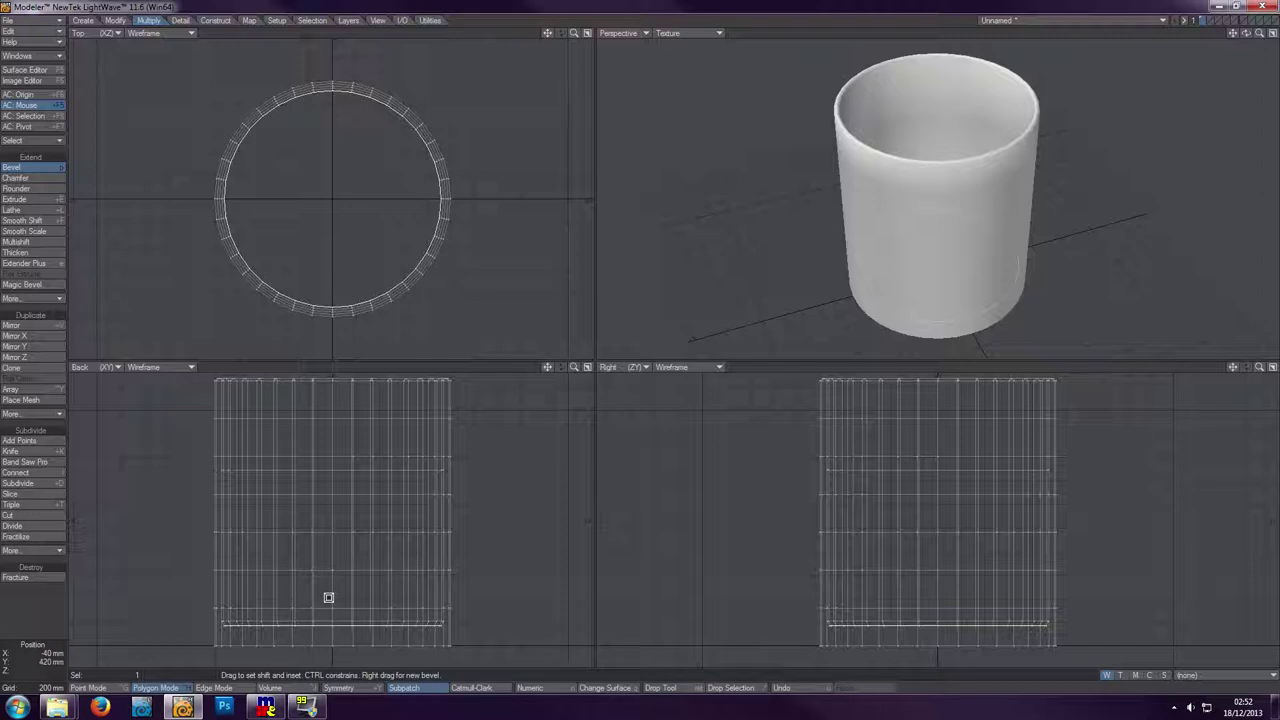
pyautogui.rightClick(329, 598)
pyautogui.moveTo(329, 598); pyautogui.dragTo(324, 597)
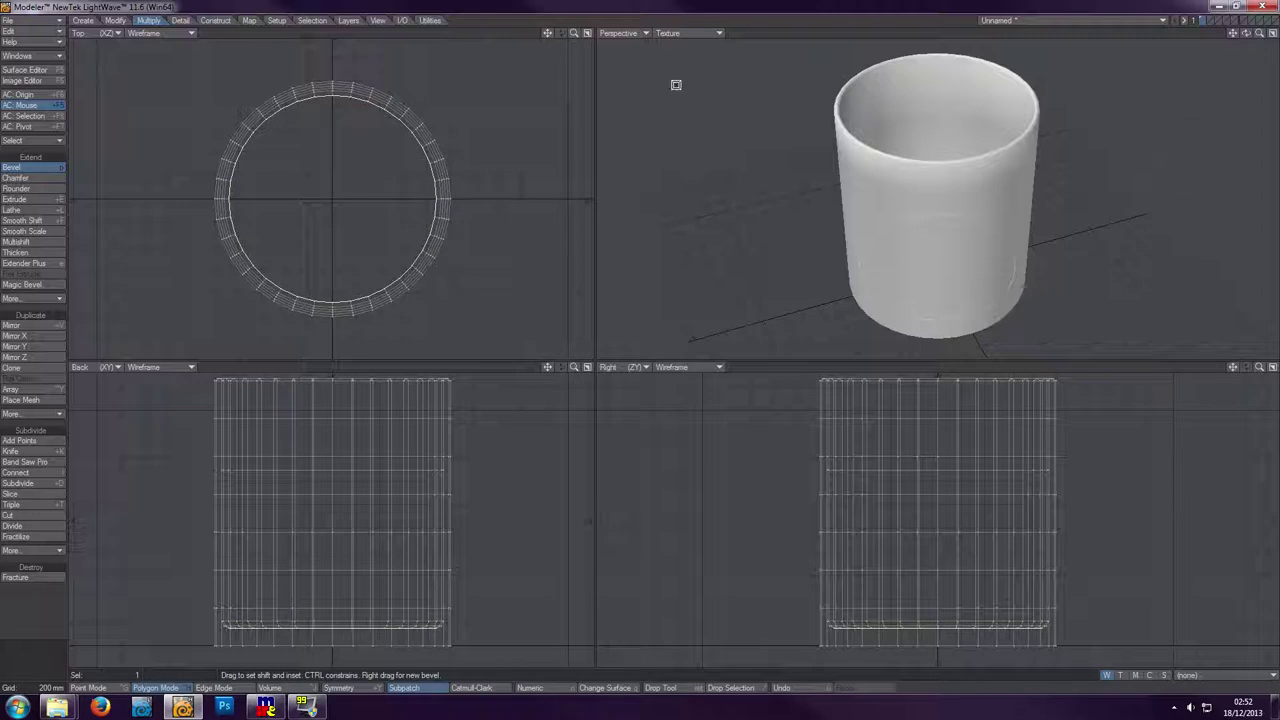
pyautogui.press('space')
# - Select only the cylinder's underside face and bevel it with a 20 mm shift and a 20 mm inset
pyautogui.click(472, 35)
pyautogui.moveTo(1246, 35)
pyautogui.mouseDown()
pyautogui.moveTo(1248, 78)
pyautogui.moveTo(1251, 22)
pyautogui.moveTo(1250, 60)
pyautogui.mouseUp()
pyautogui.click(944, 263)
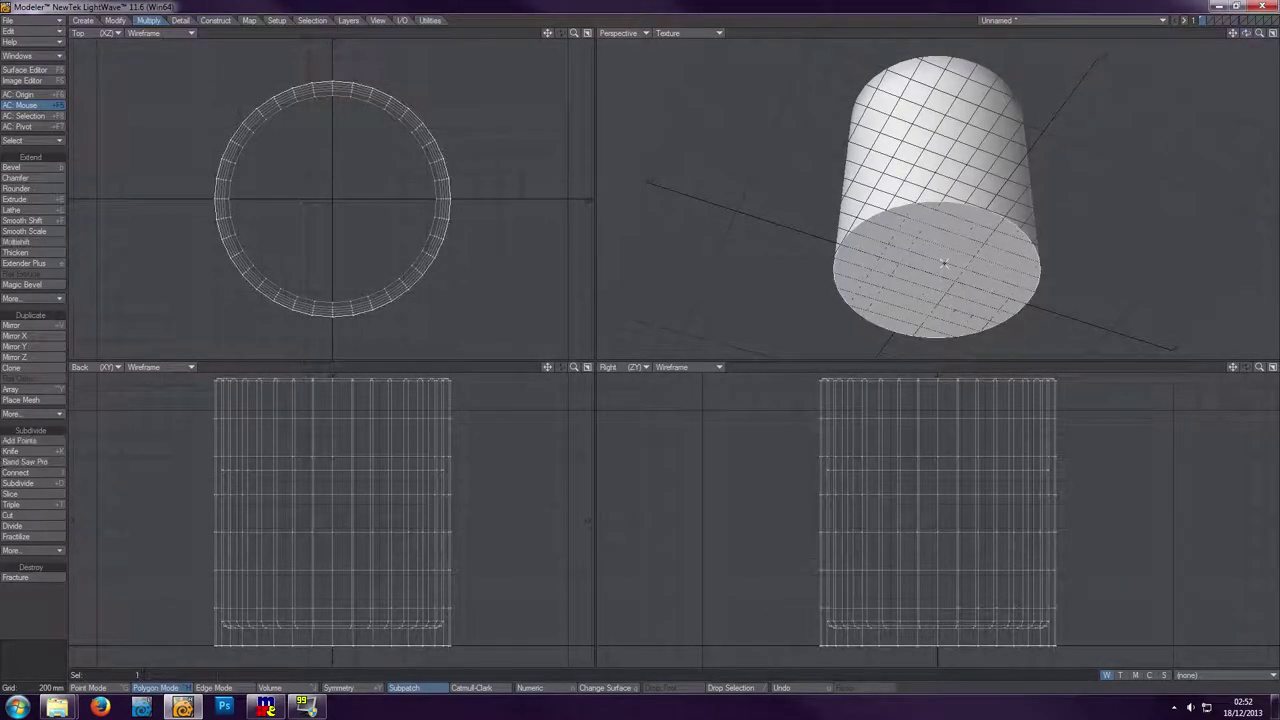
pyautogui.press('b')
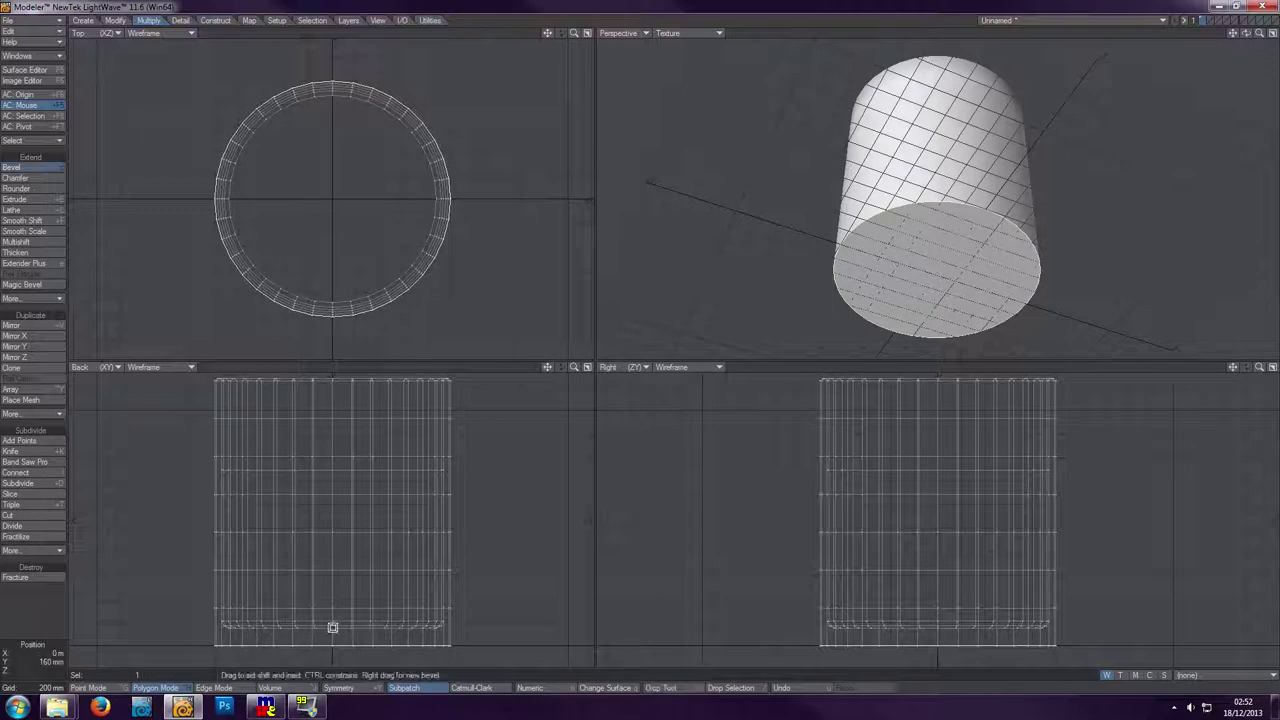
pyautogui.click(332, 627)
pyautogui.moveTo(332, 627); pyautogui.dragTo(331, 627)
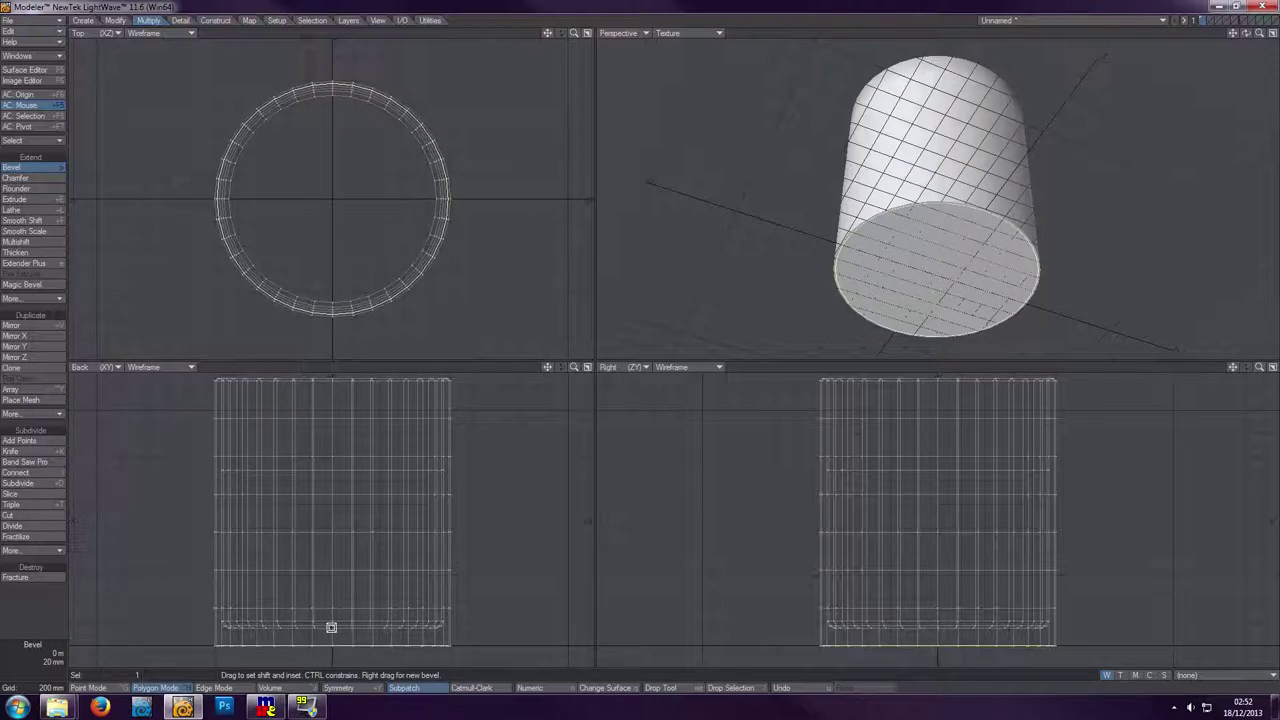
pyautogui.moveTo(330, 627); pyautogui.dragTo(330, 625)
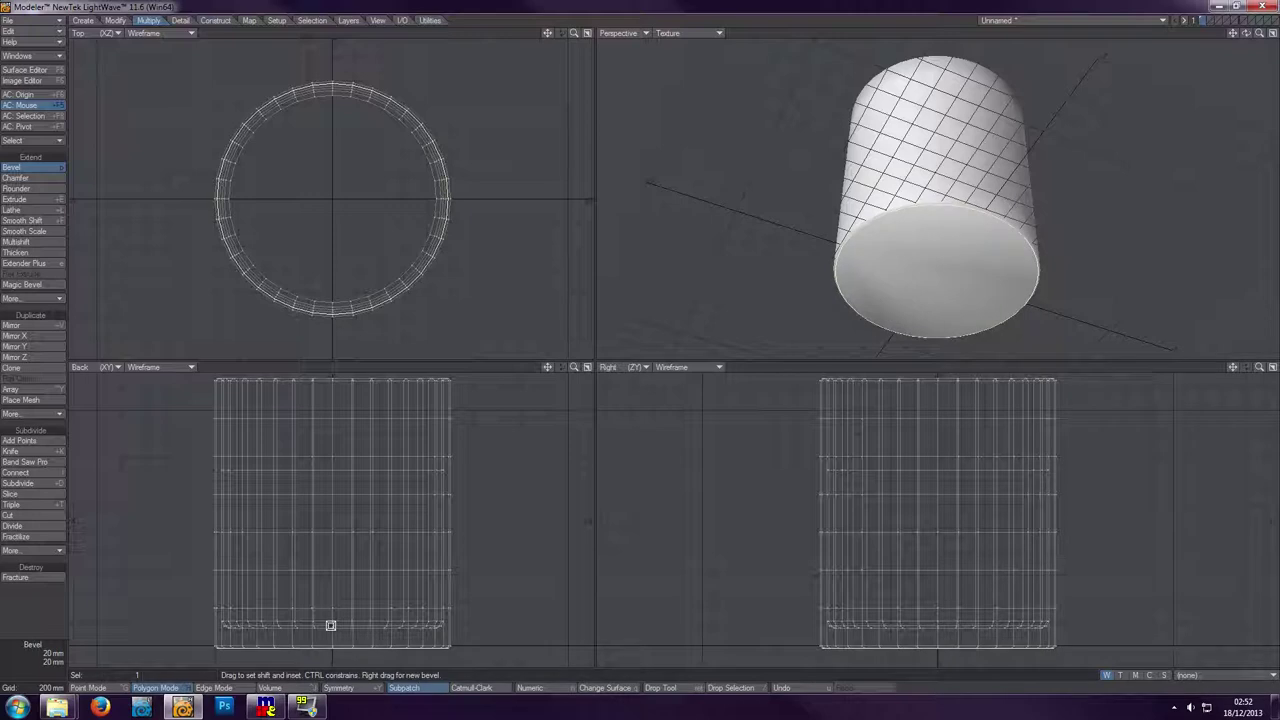
pyautogui.press('space')
# - Bevel the mug's underside face once more with a small shift and inset to round the base, and deselect it
pyautogui.press('b')
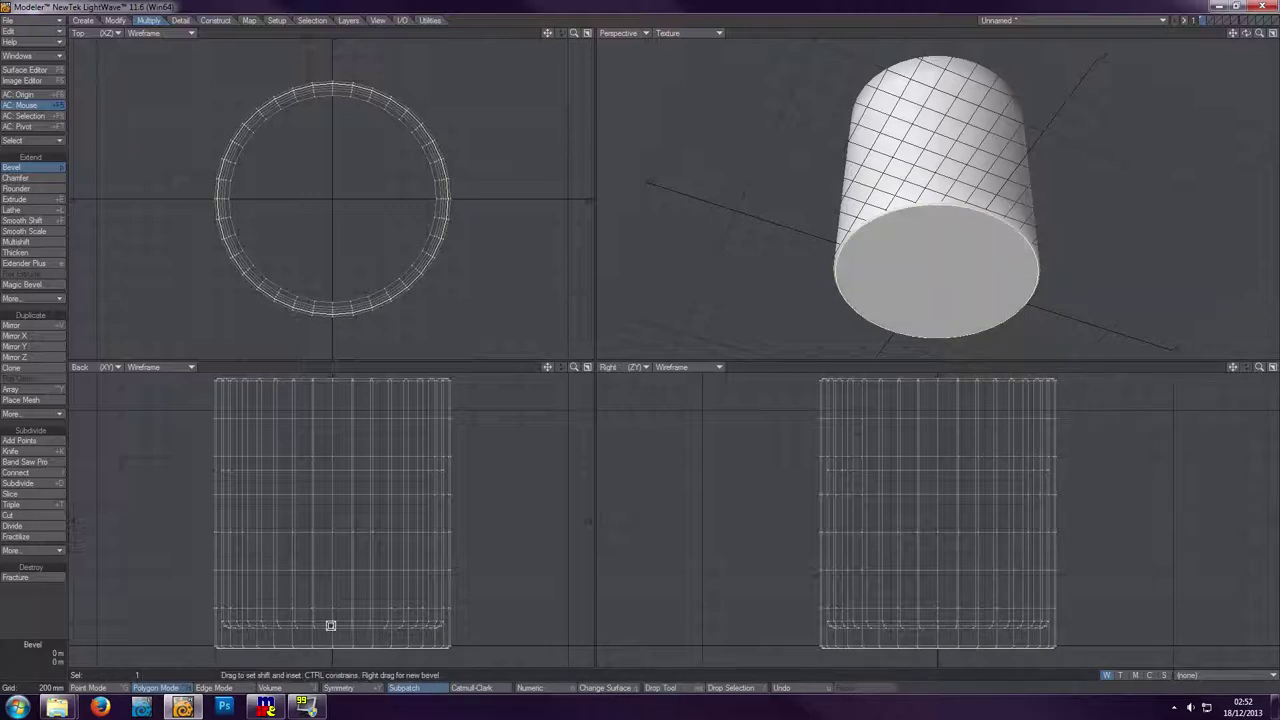
pyautogui.moveTo(330, 626); pyautogui.dragTo(324, 623)
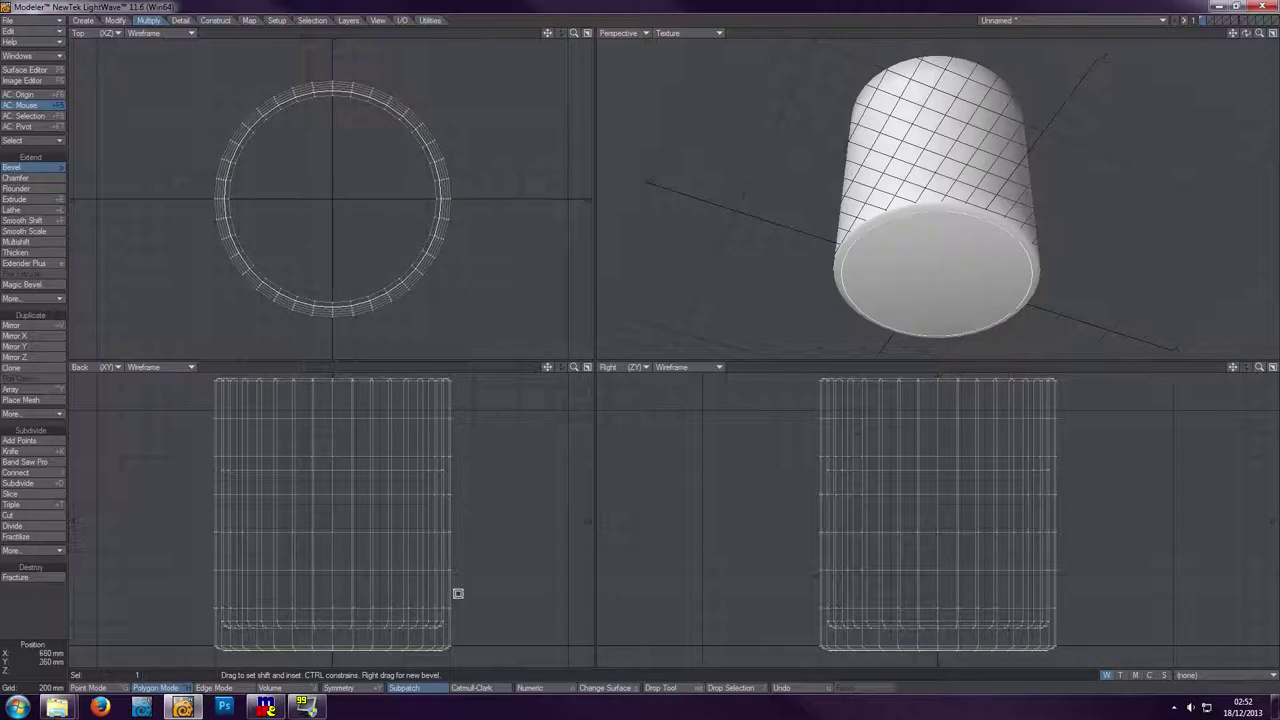
pyautogui.moveTo(1245, 33)
pyautogui.mouseDown()
pyautogui.moveTo(1245, 66)
pyautogui.moveTo(1245, 40)
pyautogui.mouseUp()
pyautogui.press('space')
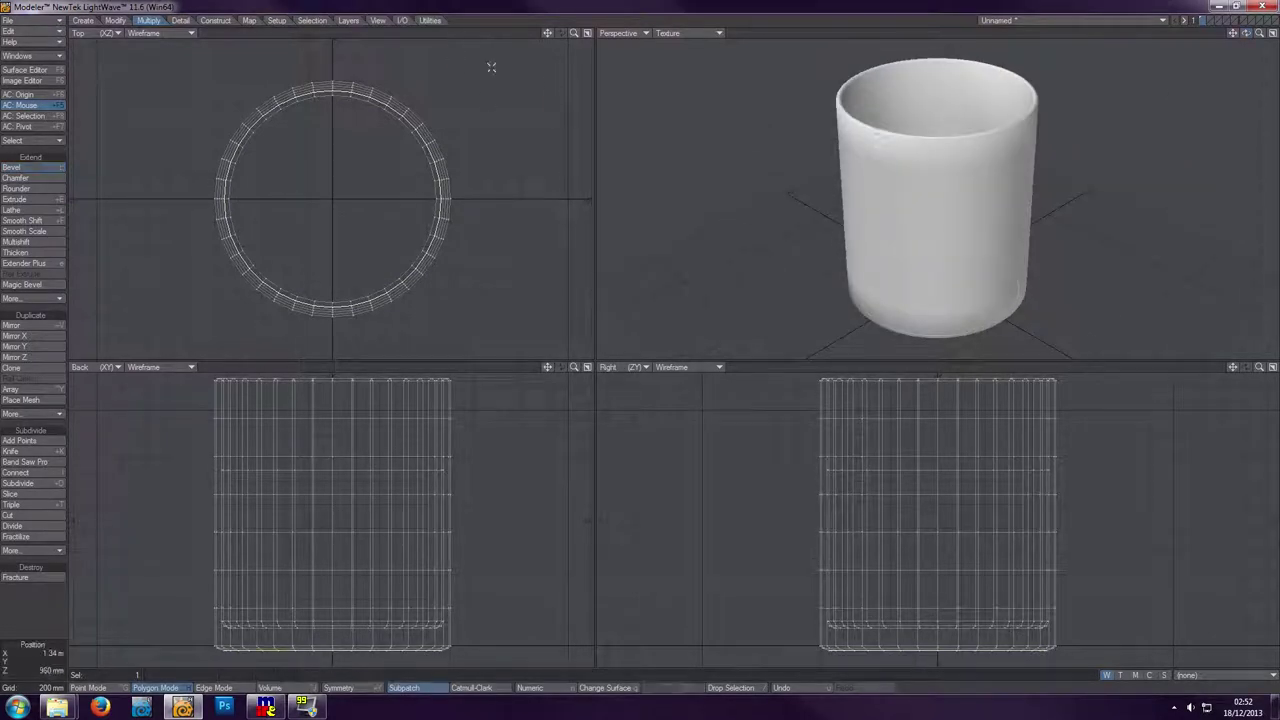
pyautogui.click(489, 37)
pyautogui.moveTo(1246, 34); pyautogui.dragTo(1246, 64)
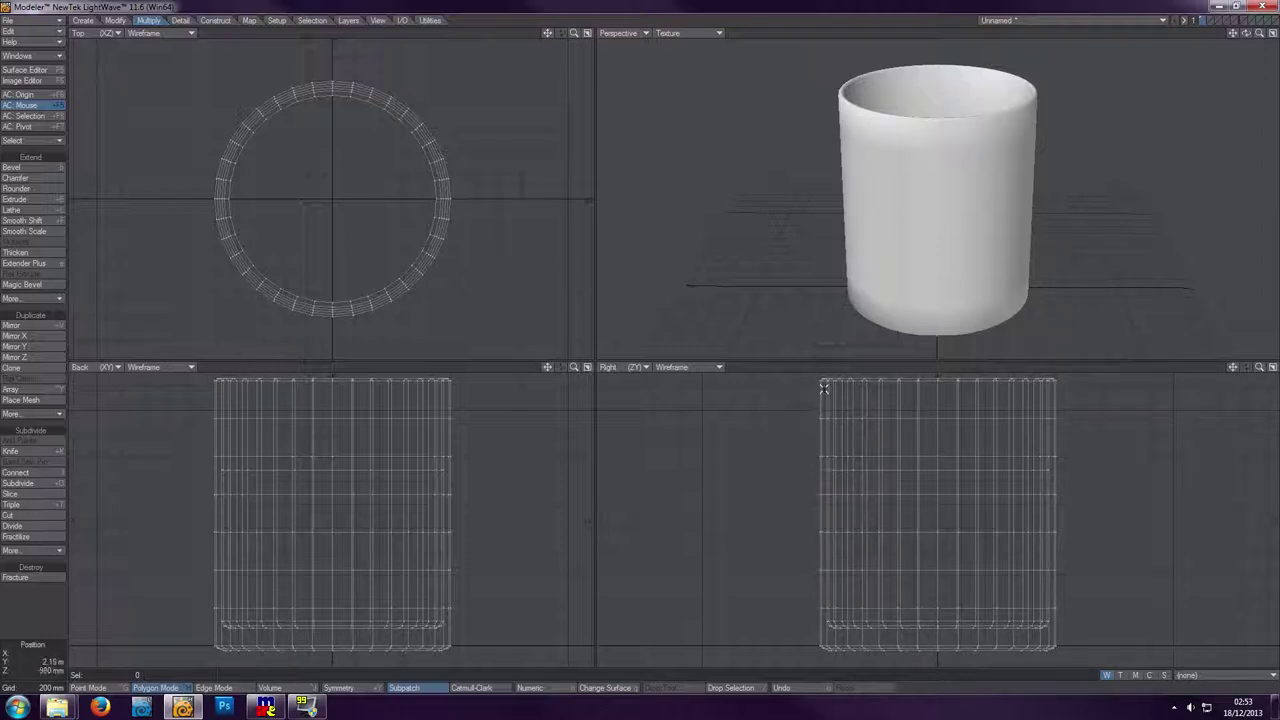
pyautogui.moveTo(812, 395); pyautogui.dragTo(835, 397)
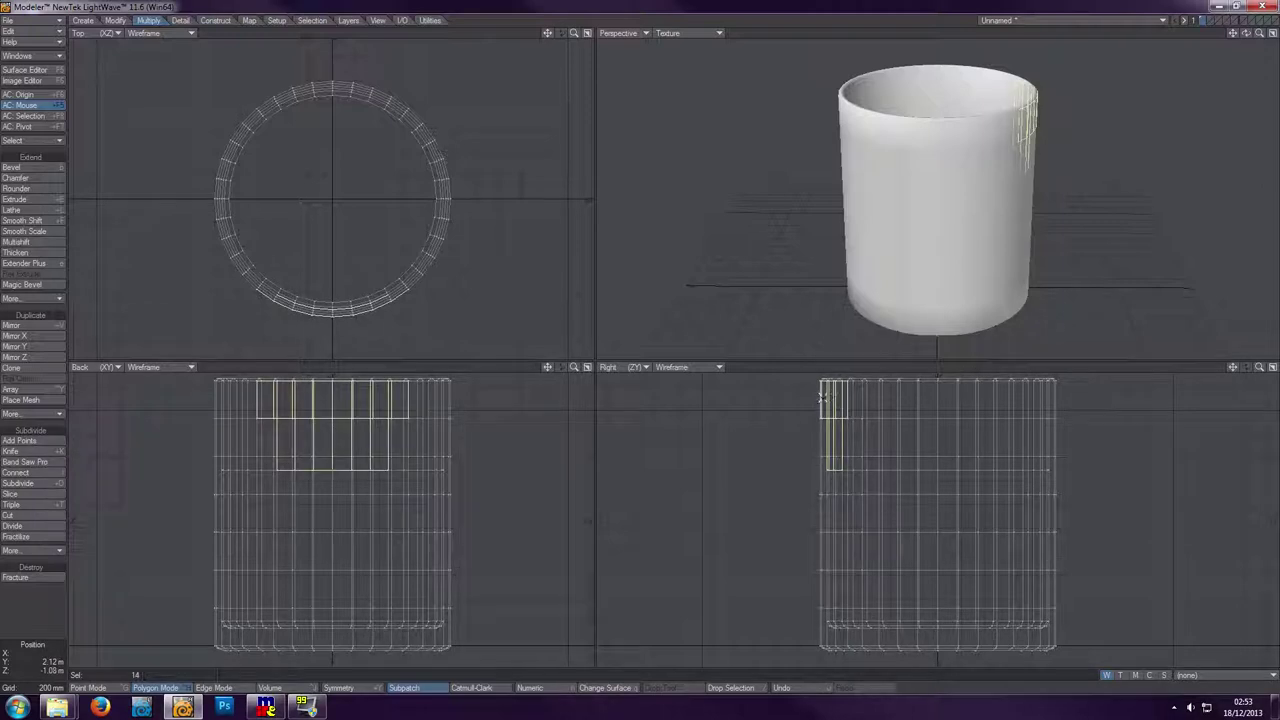
pyautogui.press('/')
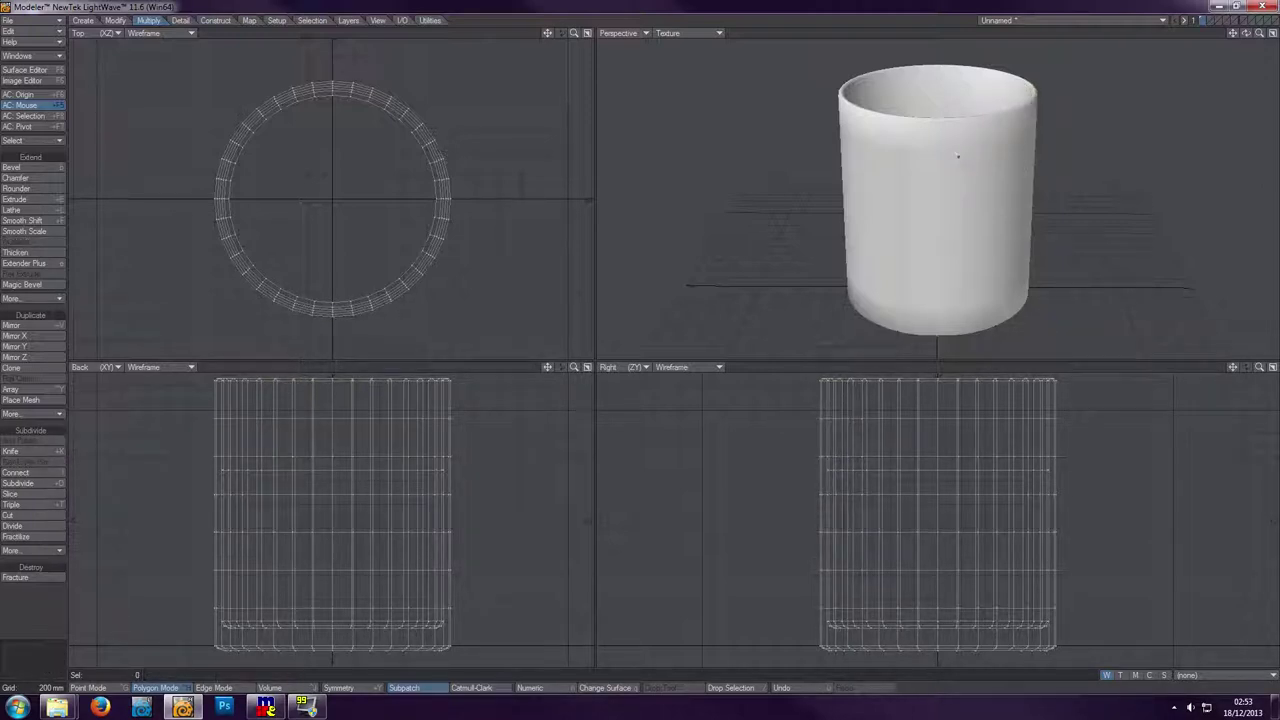
# - Select one upper and one lower side face in the same column and bevel both slightly outward without inset as handle stubs
pyautogui.moveTo(1246, 33); pyautogui.dragTo(1247, 34)
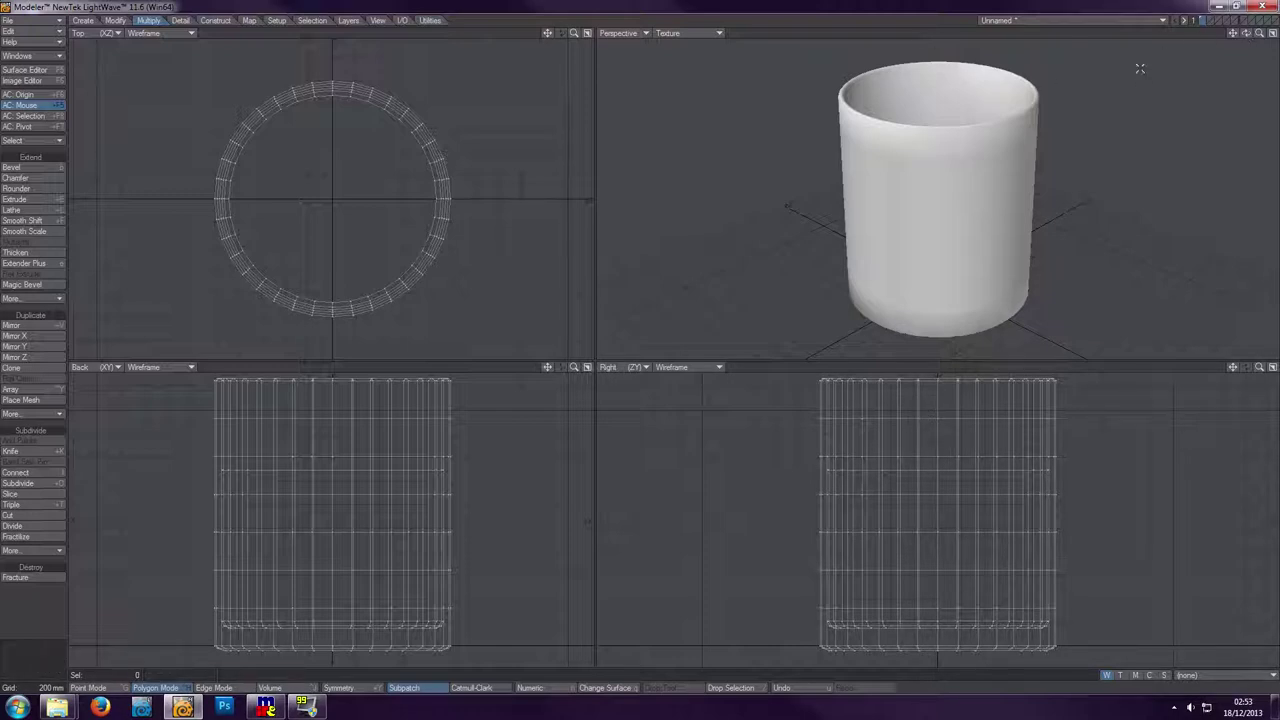
pyautogui.click(983, 160)
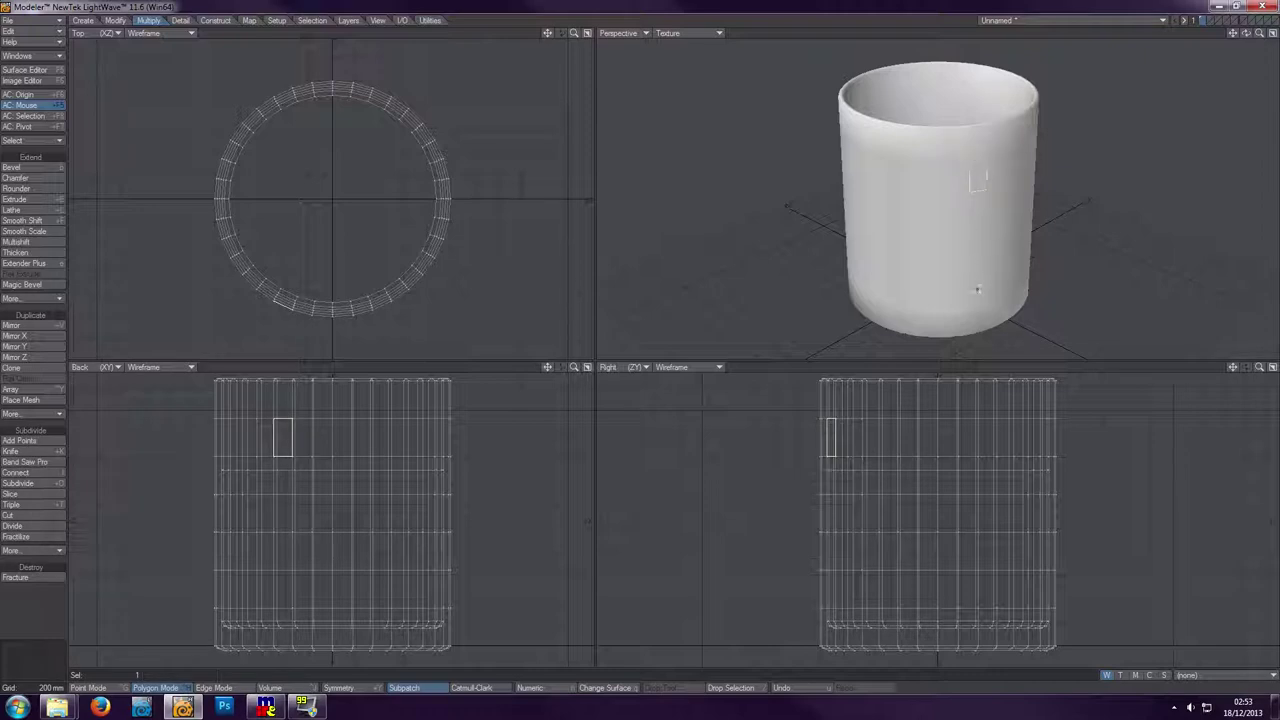
pyautogui.click(976, 287)
pyautogui.moveTo(1246, 33); pyautogui.dragTo(1276, 34)
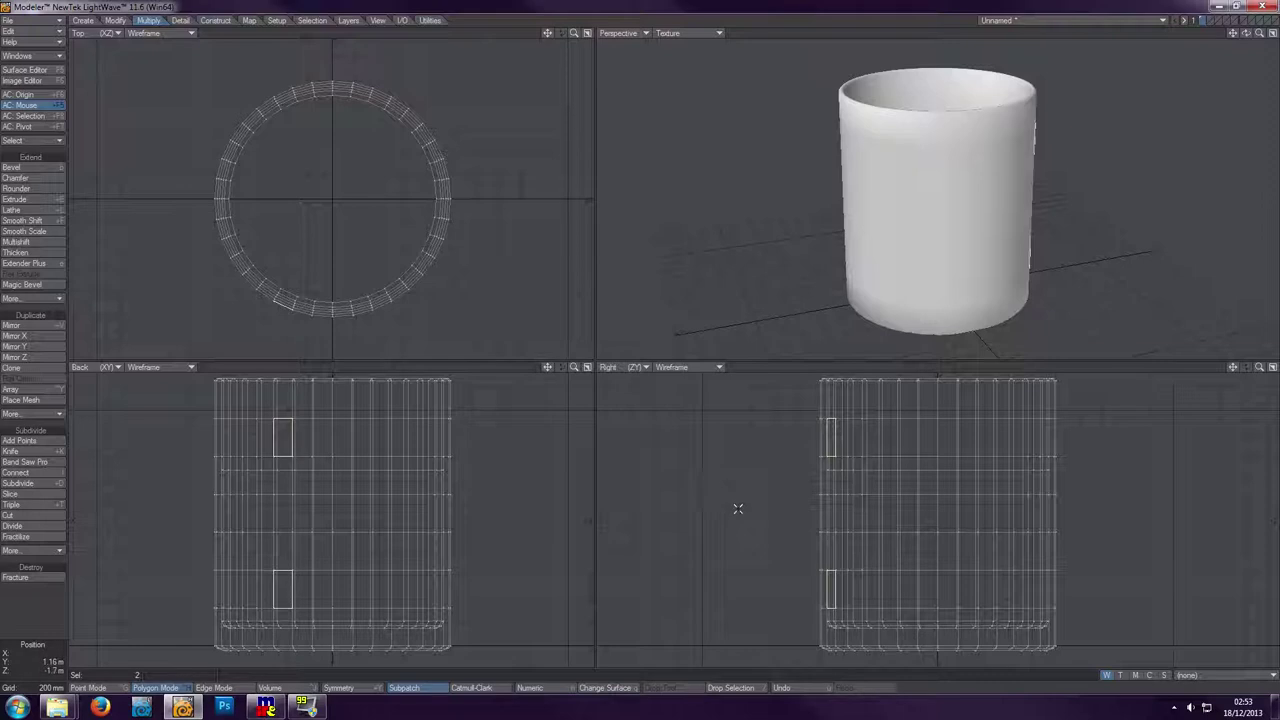
pyautogui.press('b')
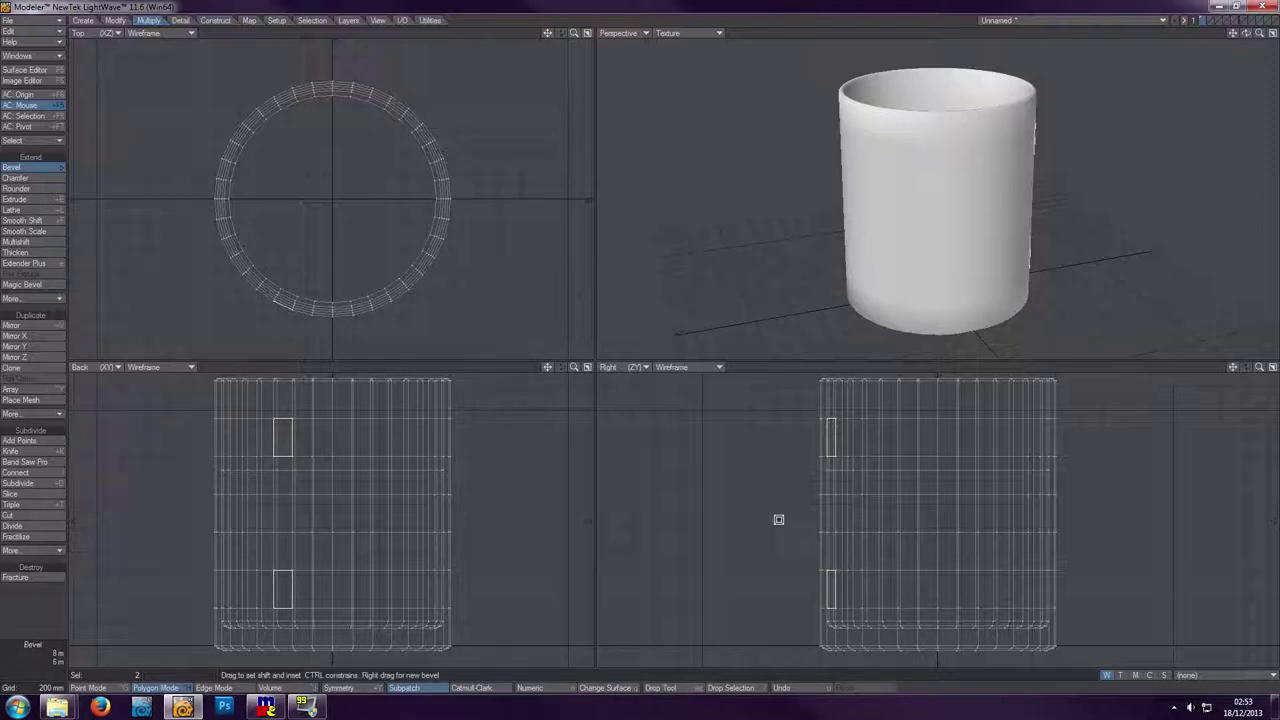
pyautogui.moveTo(778, 519); pyautogui.dragTo(777, 509)
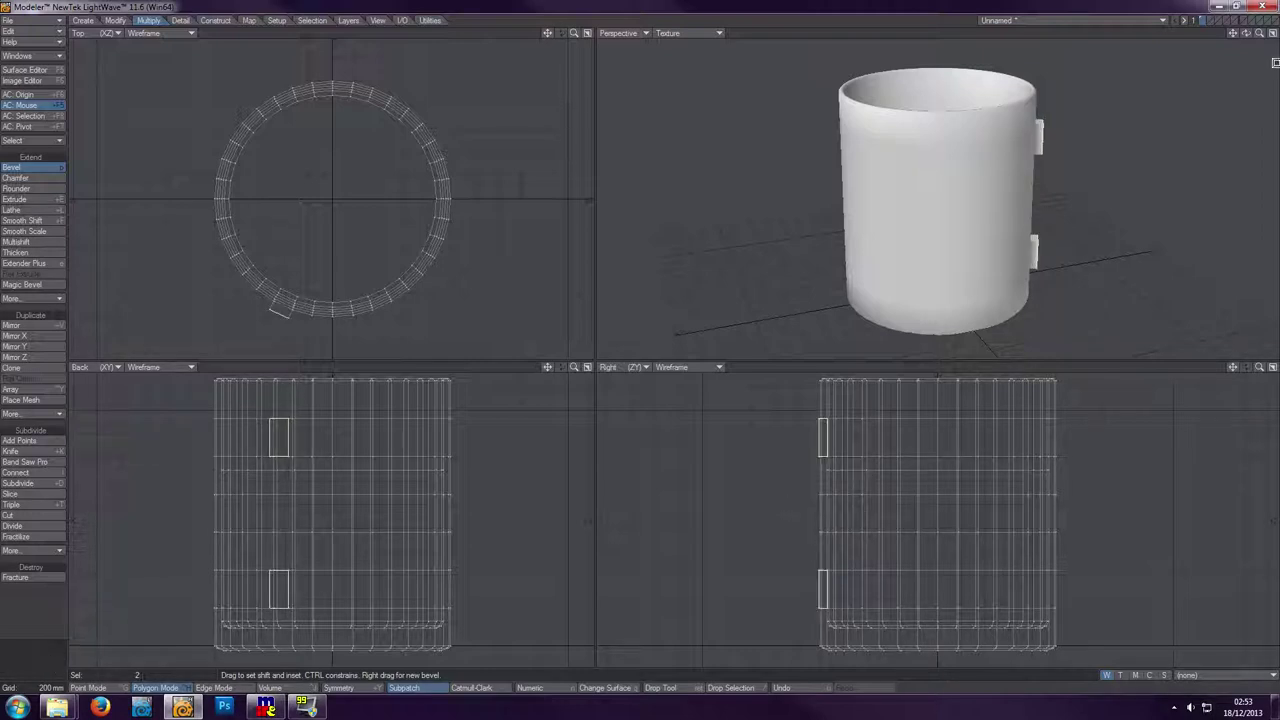
pyautogui.moveTo(1246, 33); pyautogui.dragTo(1174, 34)
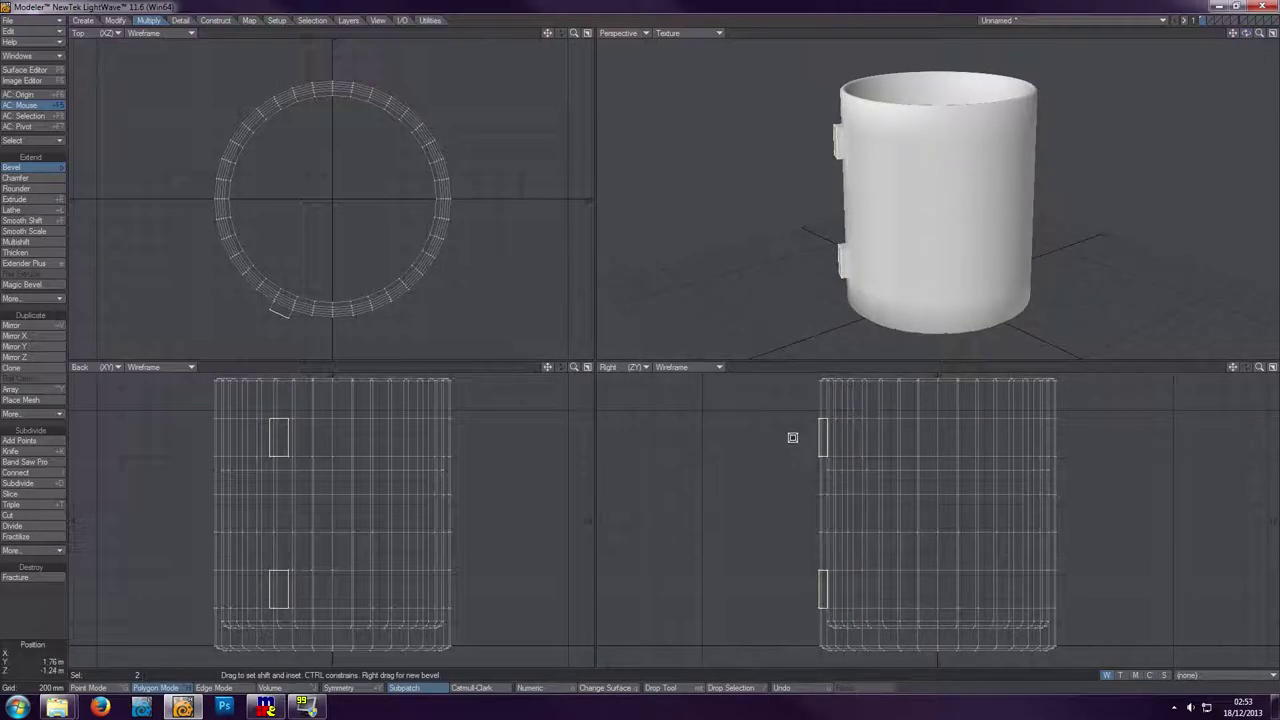
pyautogui.press('space')
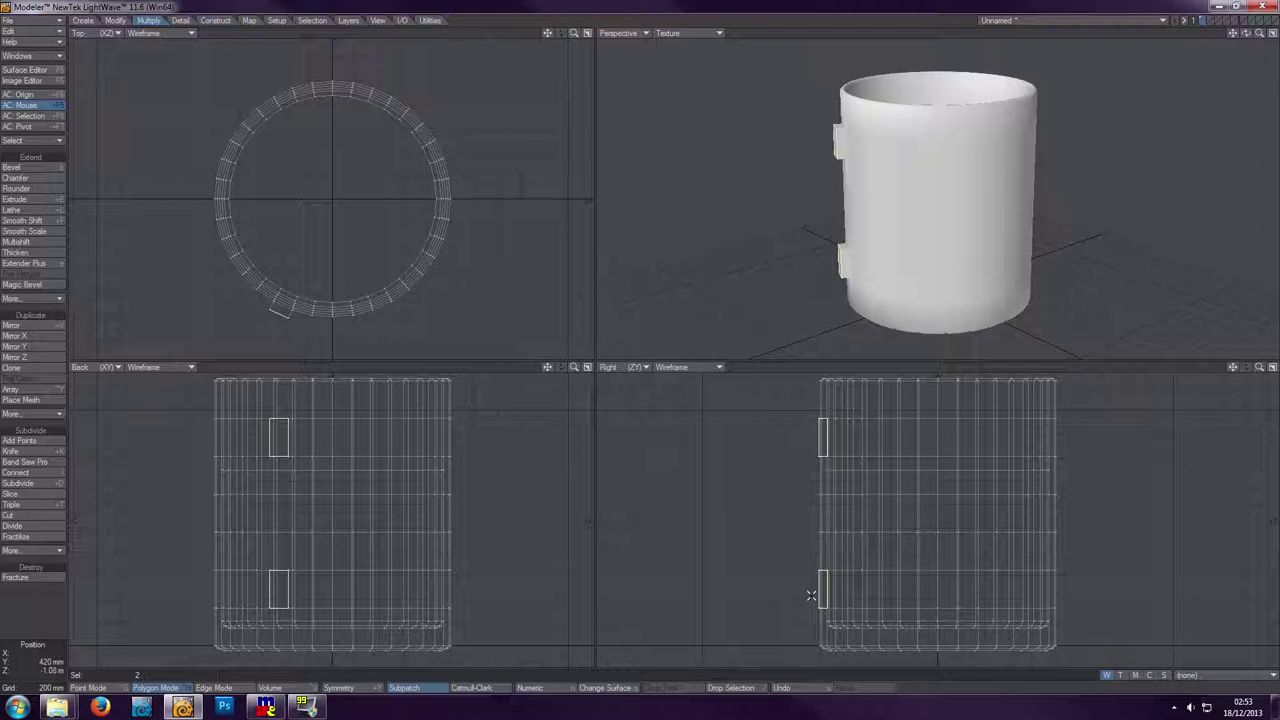
pyautogui.click(824, 596)
pyautogui.press('u')
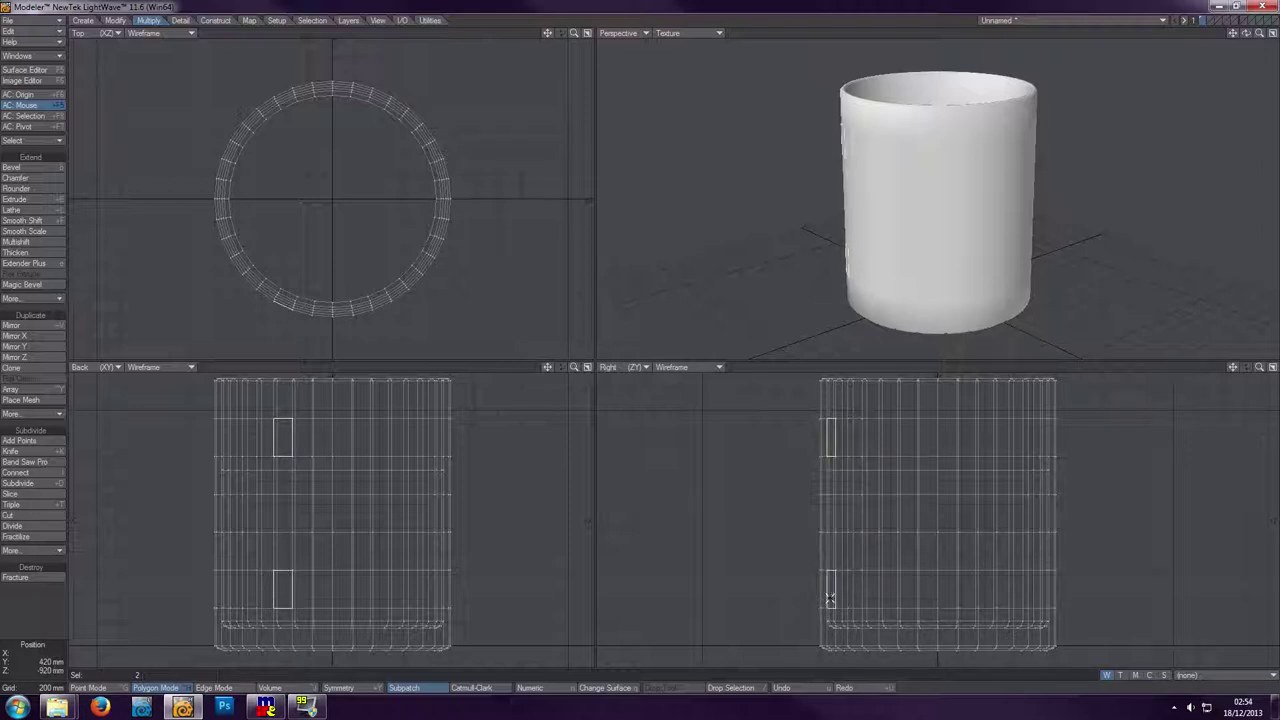
pyautogui.hotkey('shift', 'u')
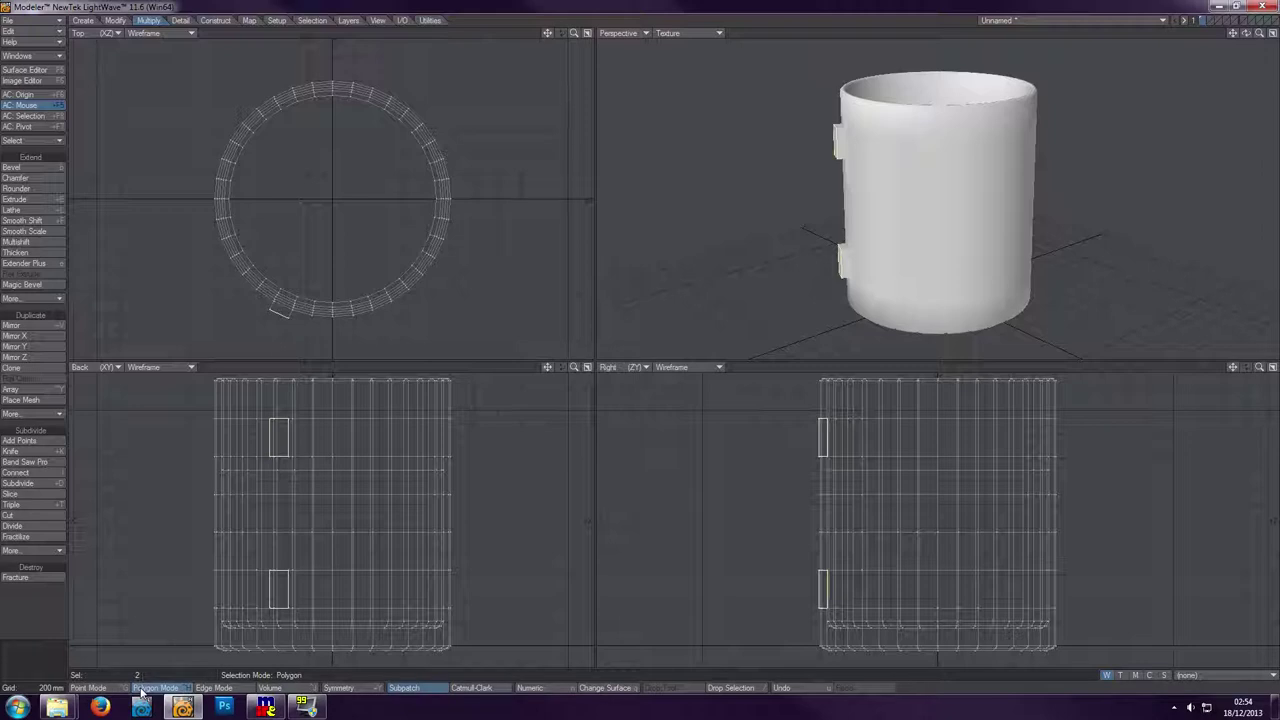
# - Select the outer edges of the two handle stubs that face each other: the upper stub's lower edge and the lower stub's upper edge
pyautogui.click(215, 688)
pyautogui.moveTo(1247, 38); pyautogui.dragTo(1064, 93)
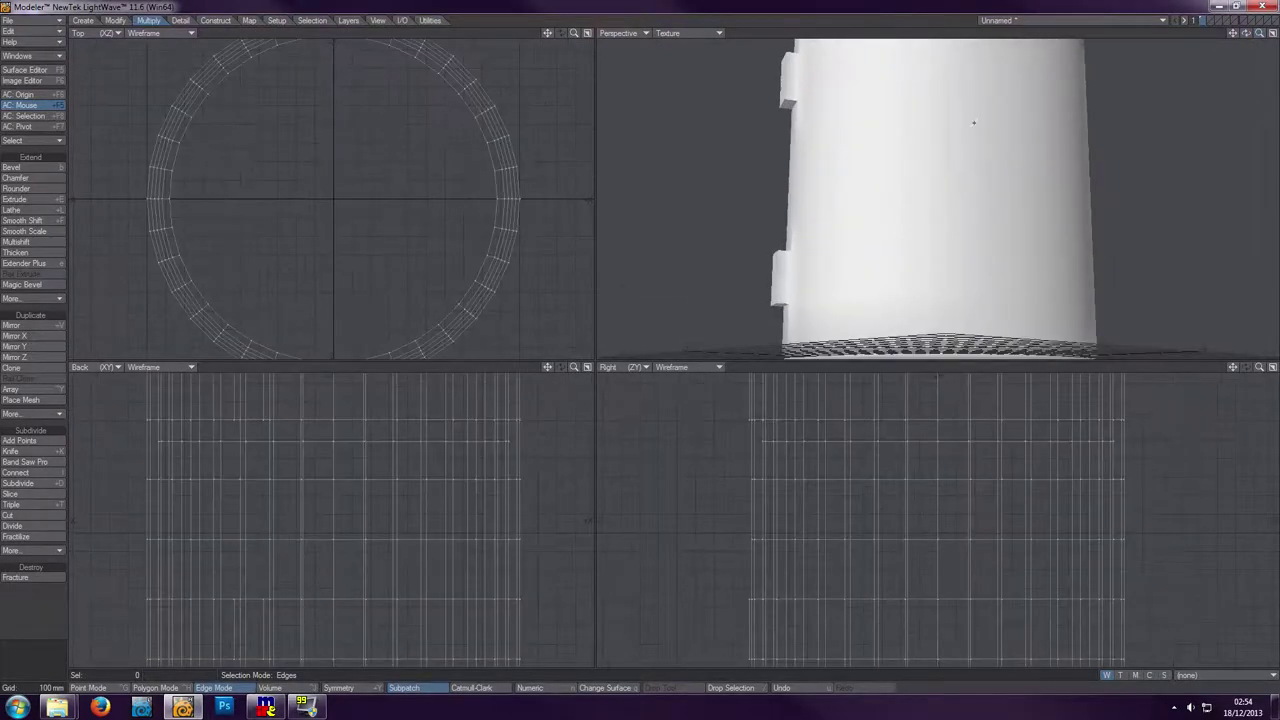
pyautogui.click(250, 419)
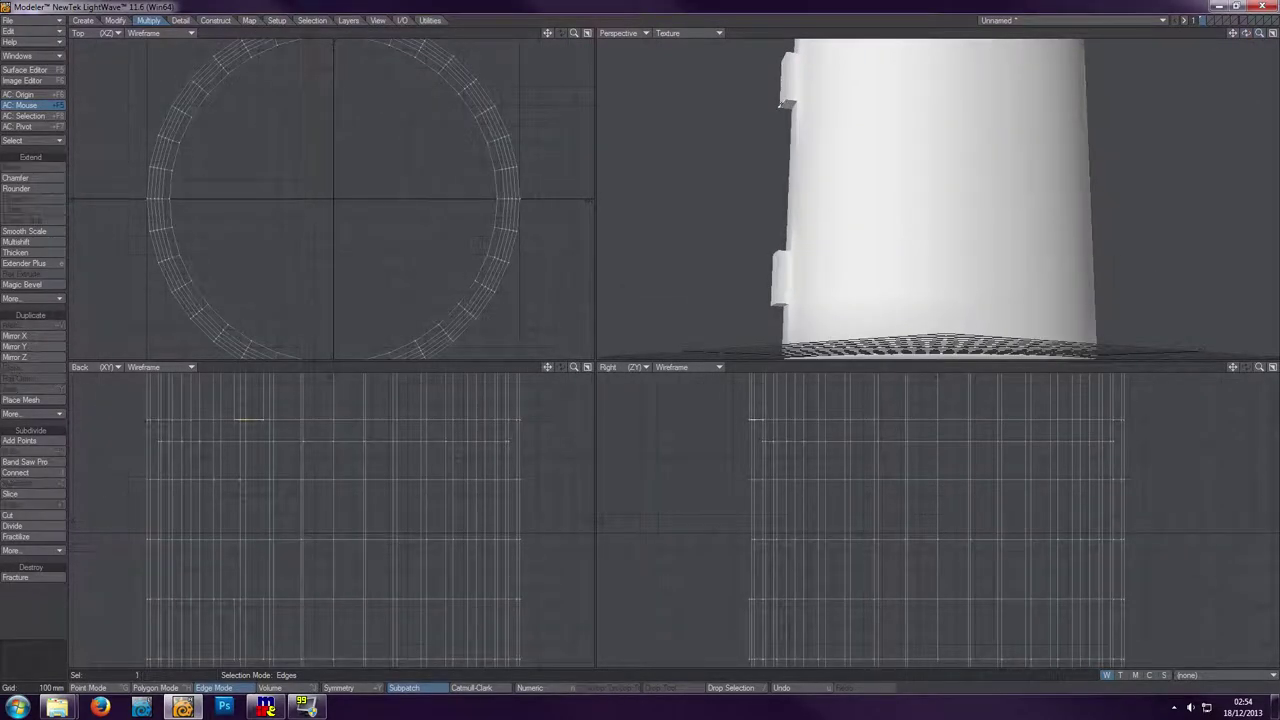
pyautogui.moveTo(1246, 35); pyautogui.dragTo(1246, 66)
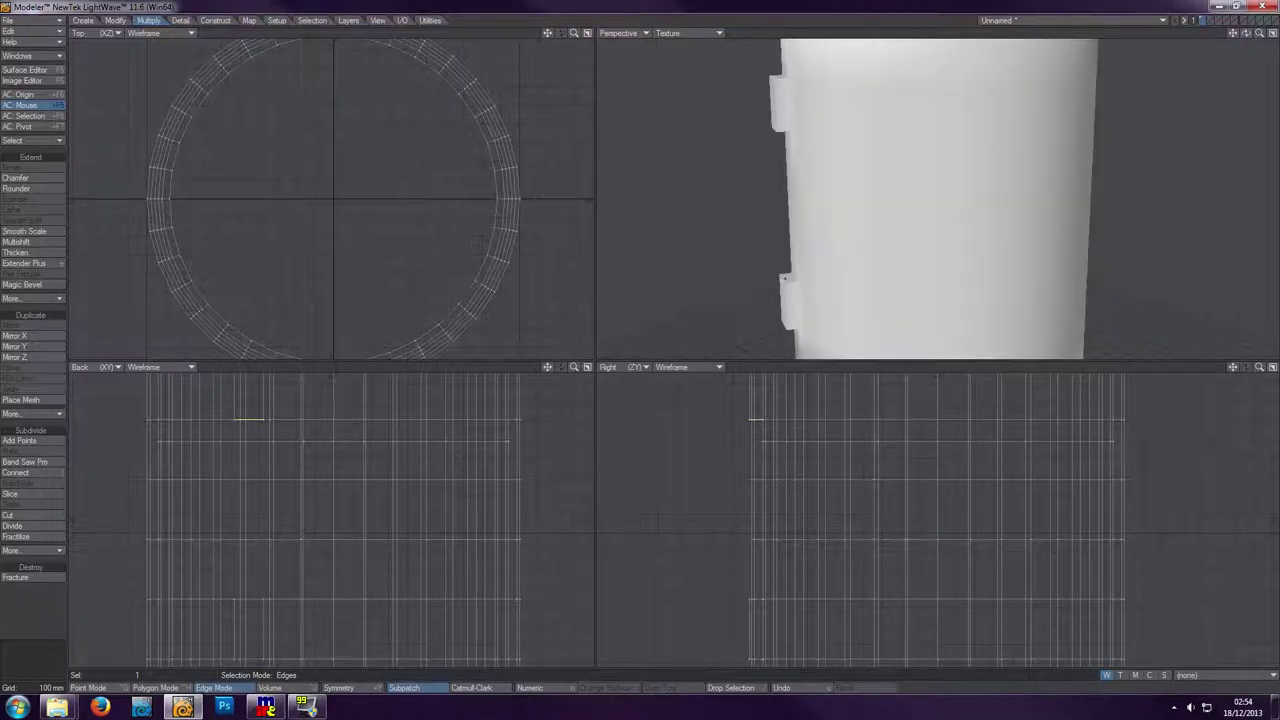
pyautogui.click(248, 600)
pyautogui.moveTo(1246, 38); pyautogui.dragTo(1250, 44)
# - Stretch the two selected stub edges apart vertically to 125%, keeping the horizontal scale at 100%
pyautogui.press('a')
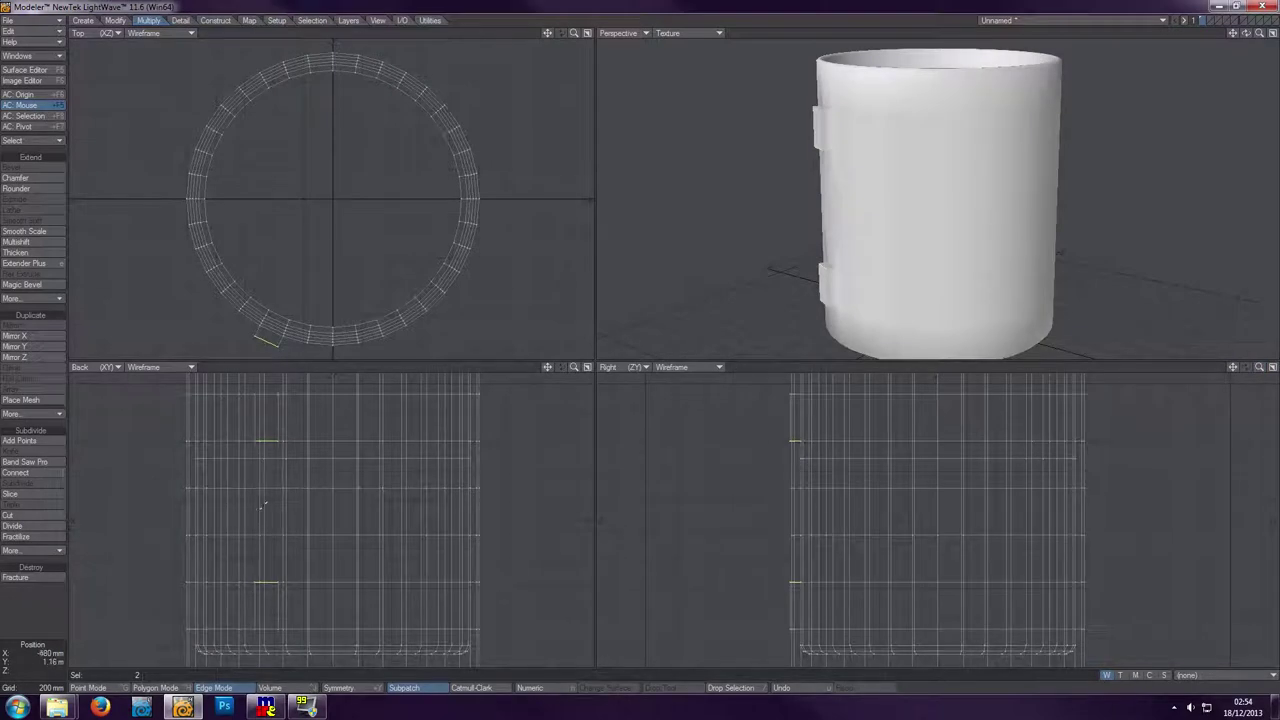
pyautogui.scroll(3, 263, 506)
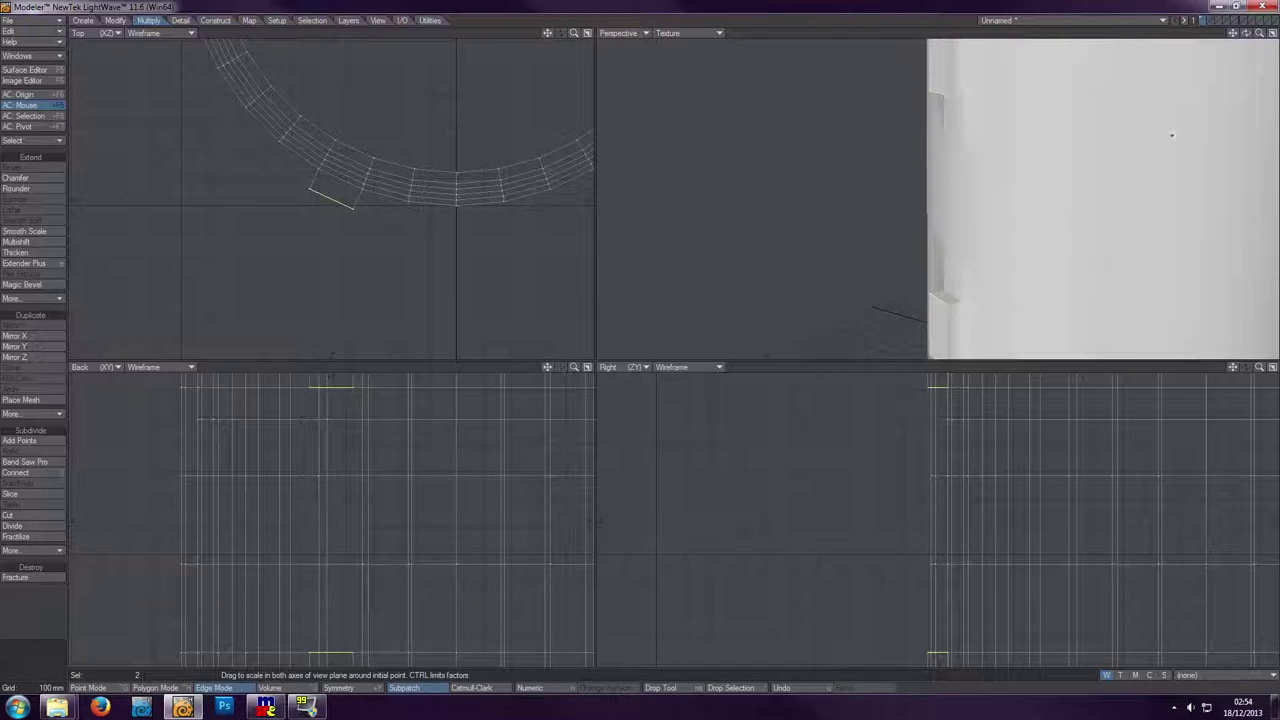
pyautogui.press('a')
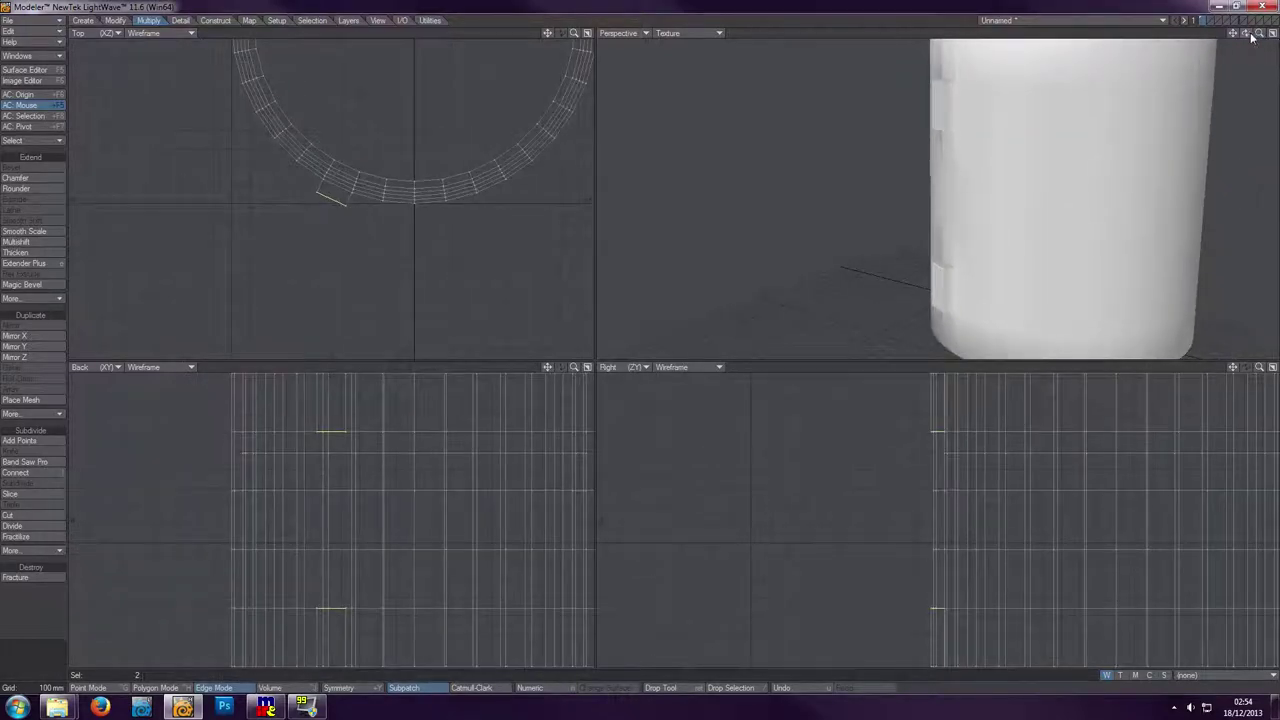
pyautogui.press('h')
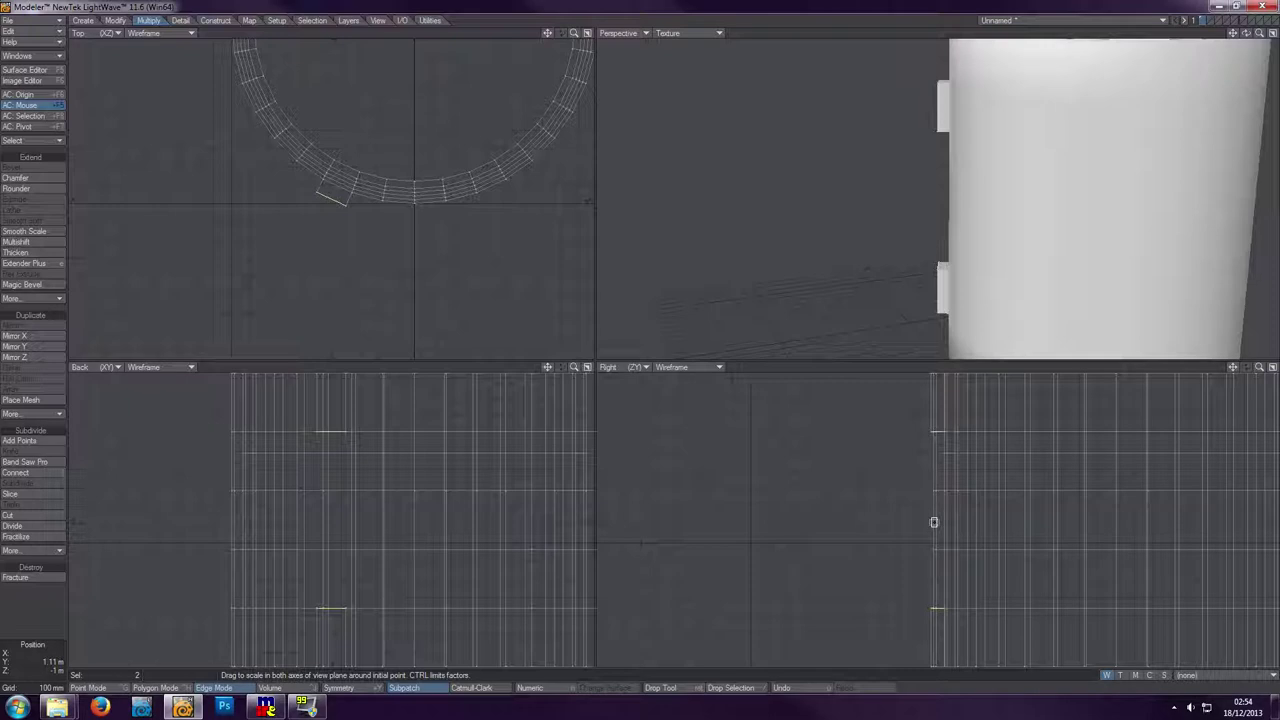
pyautogui.moveTo(934, 522); pyautogui.dragTo(956, 475)
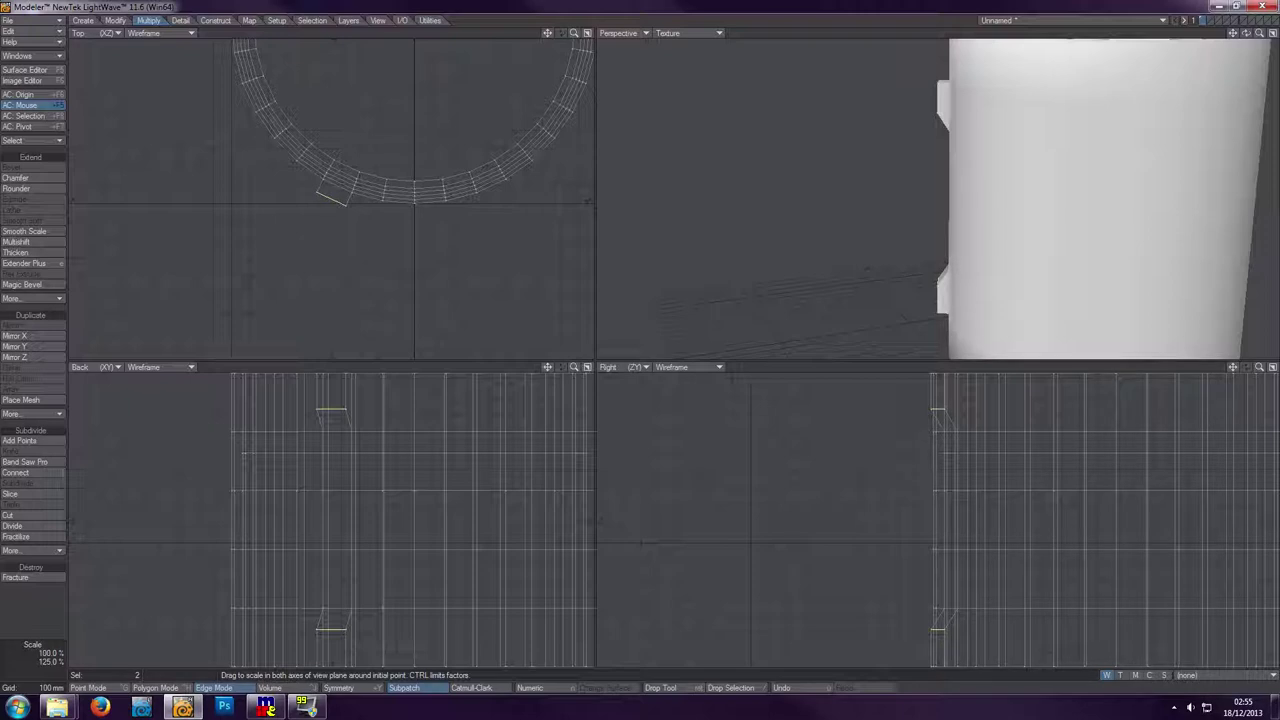
pyautogui.press('space')
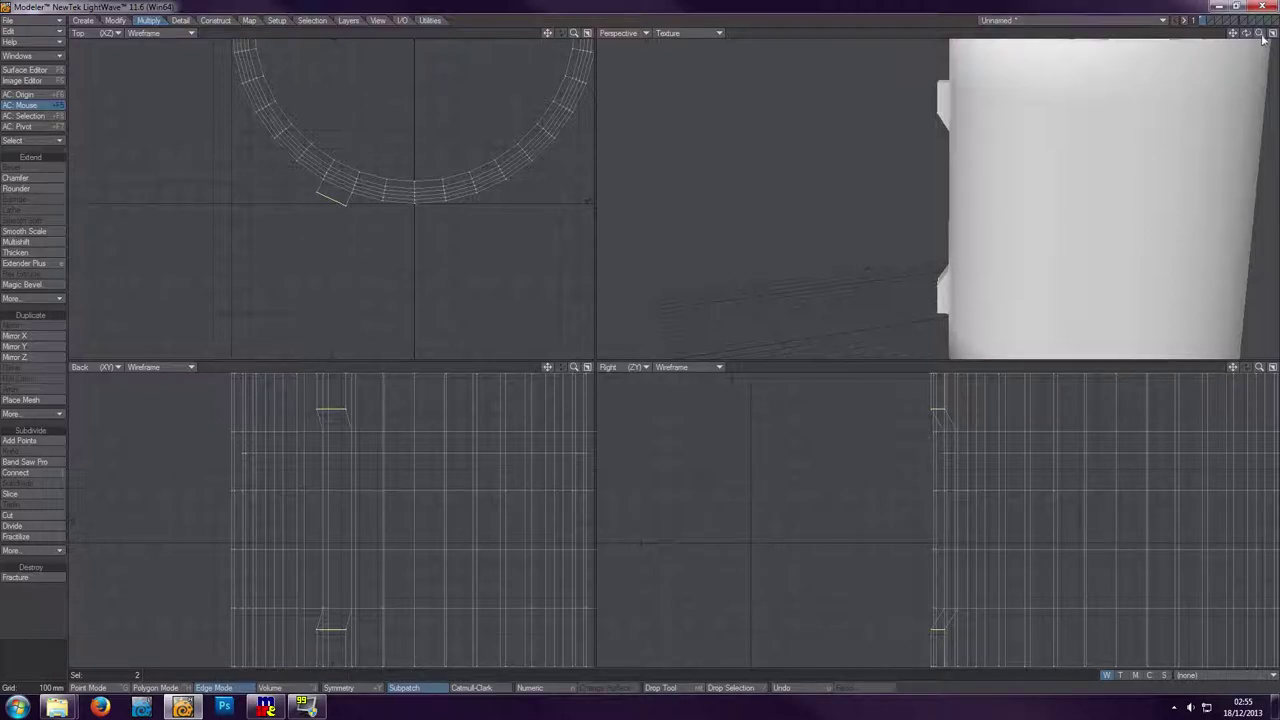
# - Bevel the outer end faces of both handle stubs outward about 460 mm with no inset to form two arms
pyautogui.press('a')
pyautogui.moveTo(1247, 34); pyautogui.dragTo(1212, 37)
pyautogui.click(224, 691)
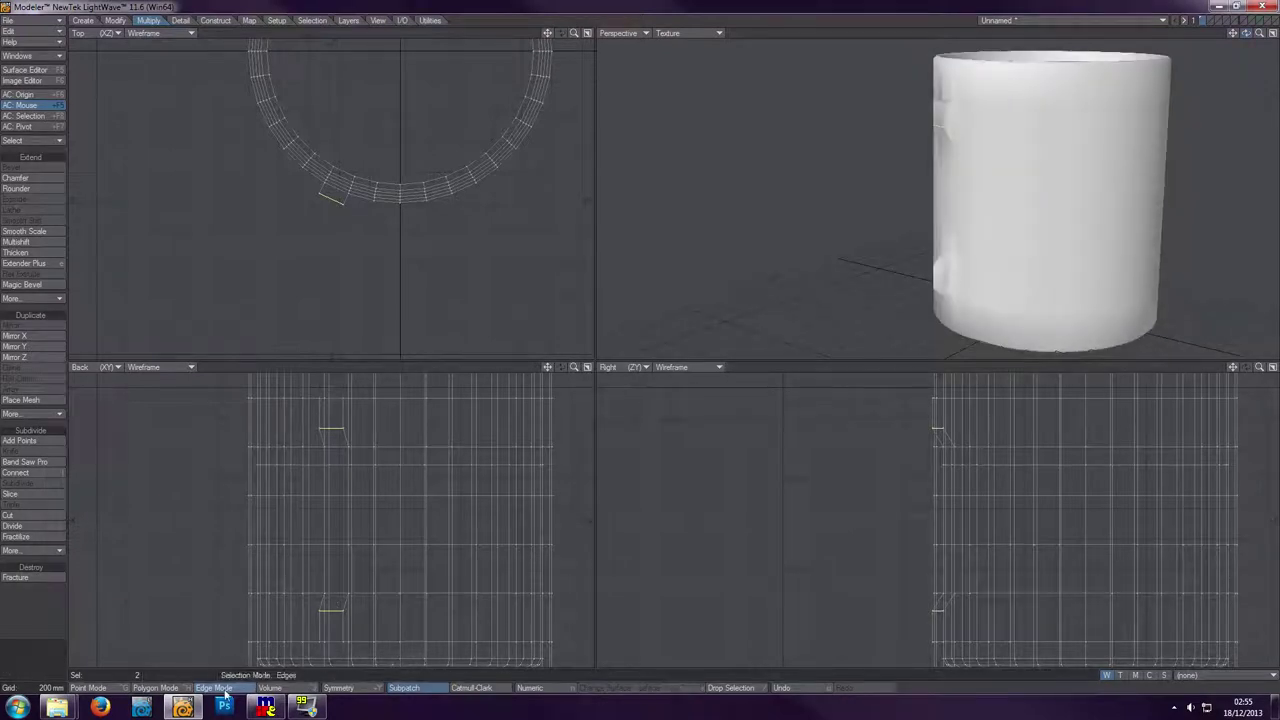
pyautogui.click(278, 373)
pyautogui.click(155, 688)
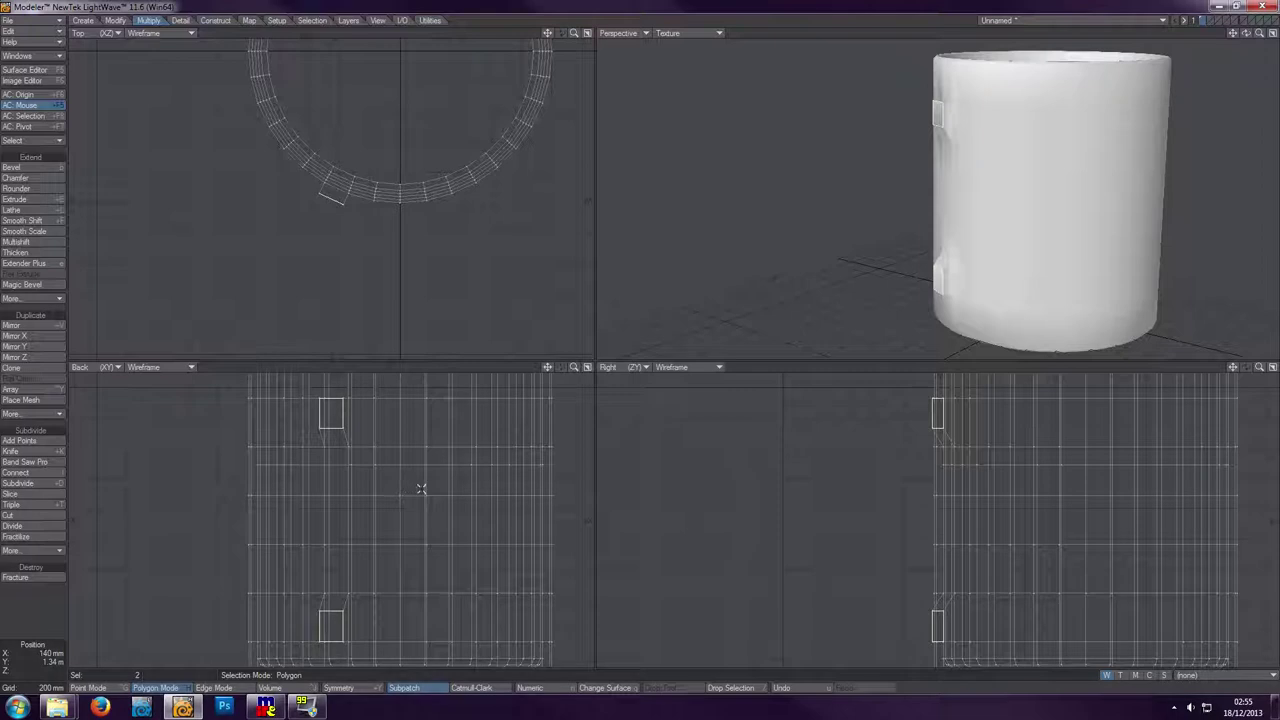
pyautogui.press('b')
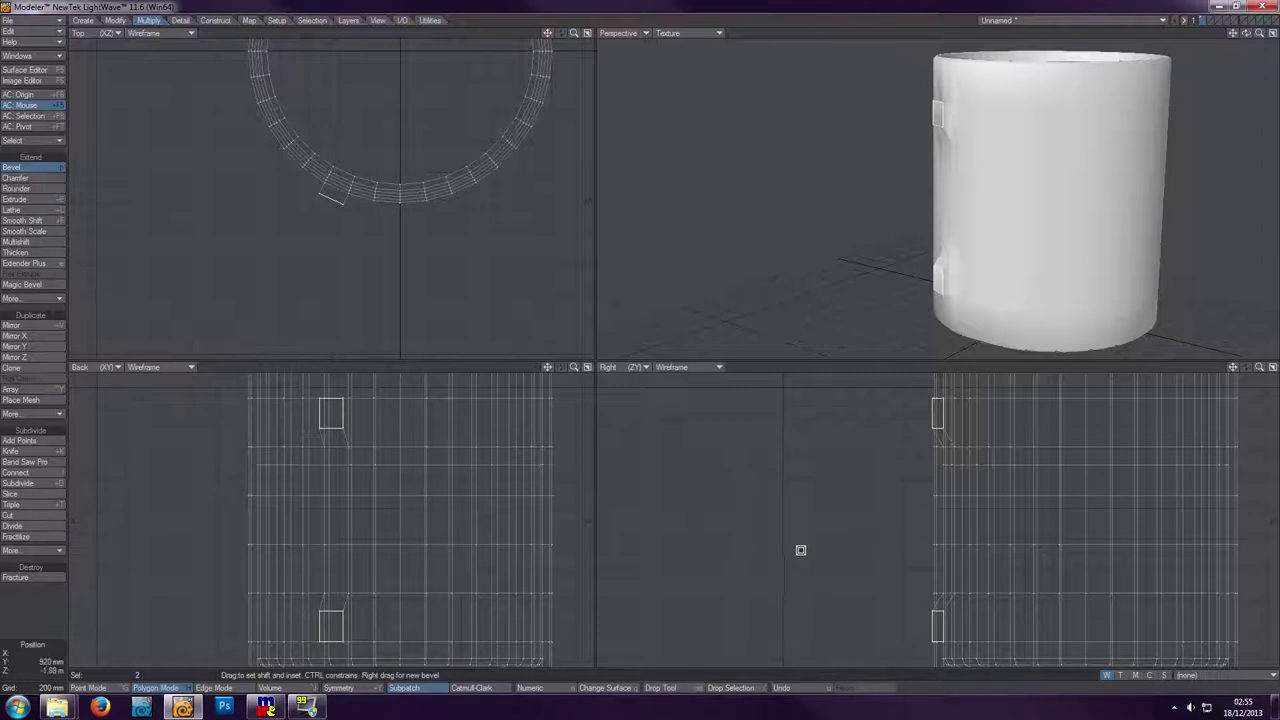
pyautogui.moveTo(801, 550); pyautogui.dragTo(800, 481)
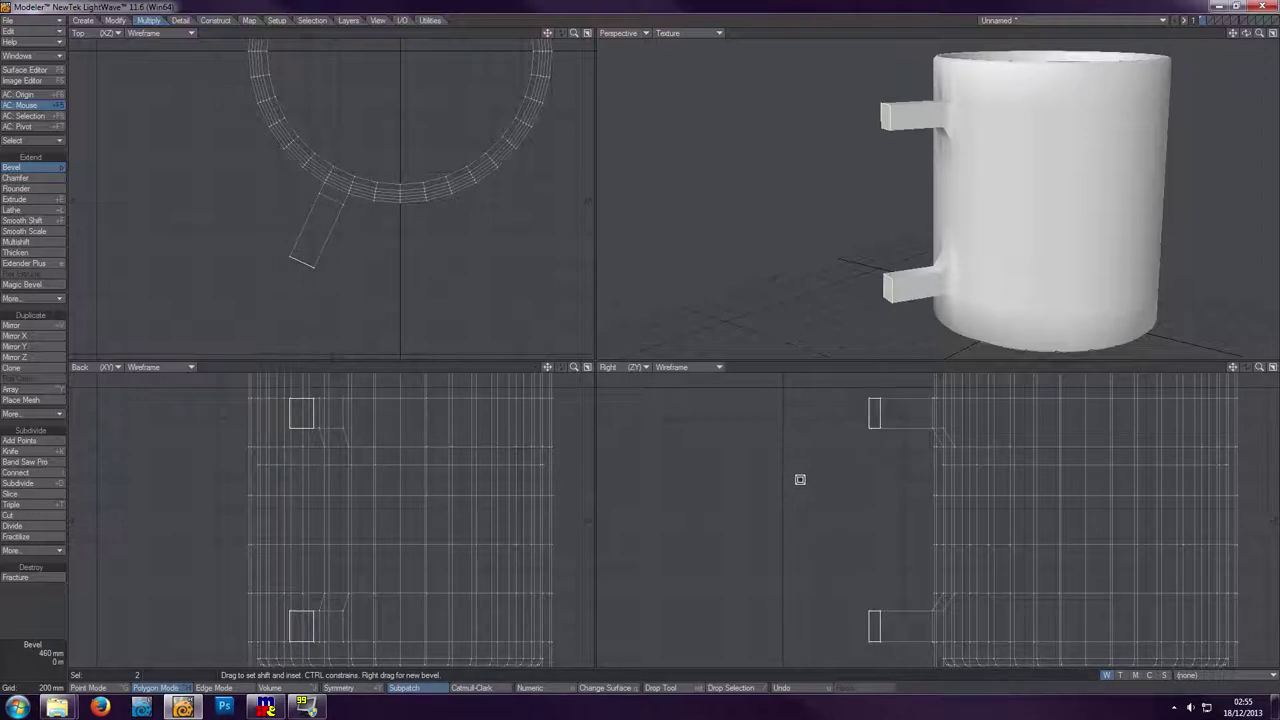
pyautogui.press('space')
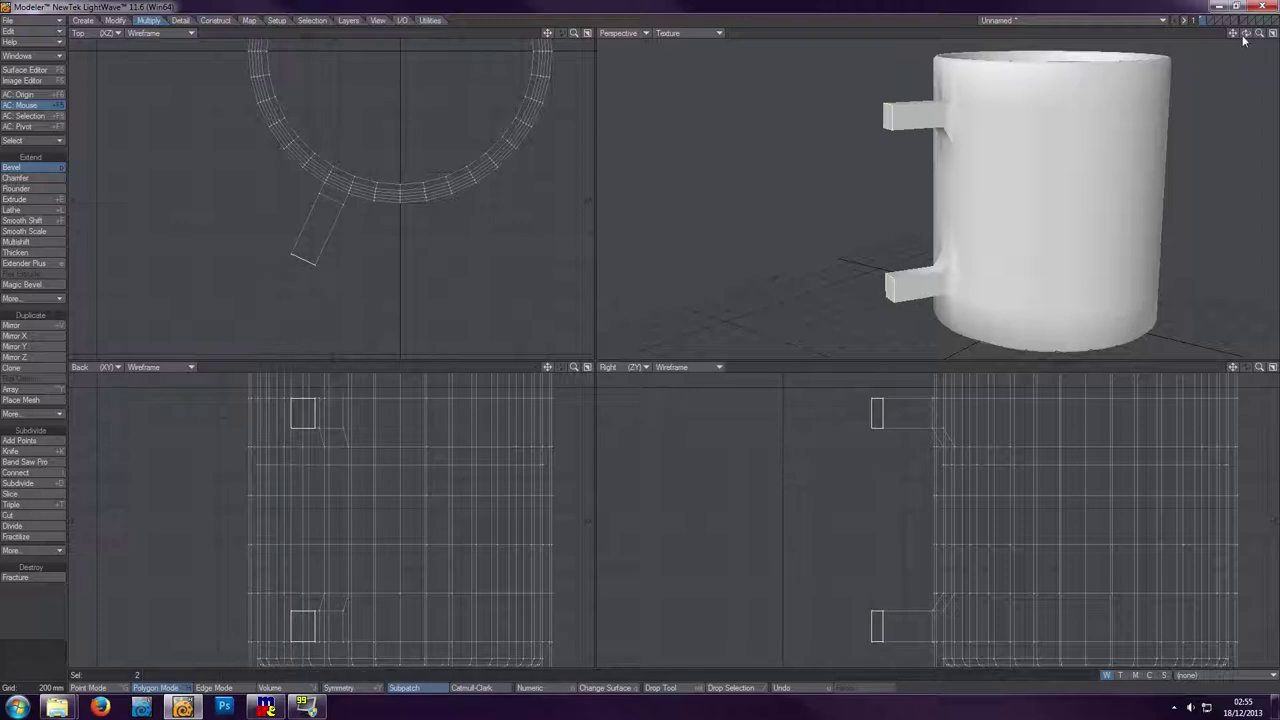
# - Bevel the end faces of both handle arms outward again without inset, adding a short, roughly square end segment to each
pyautogui.moveTo(1246, 33); pyautogui.dragTo(1200, 28)
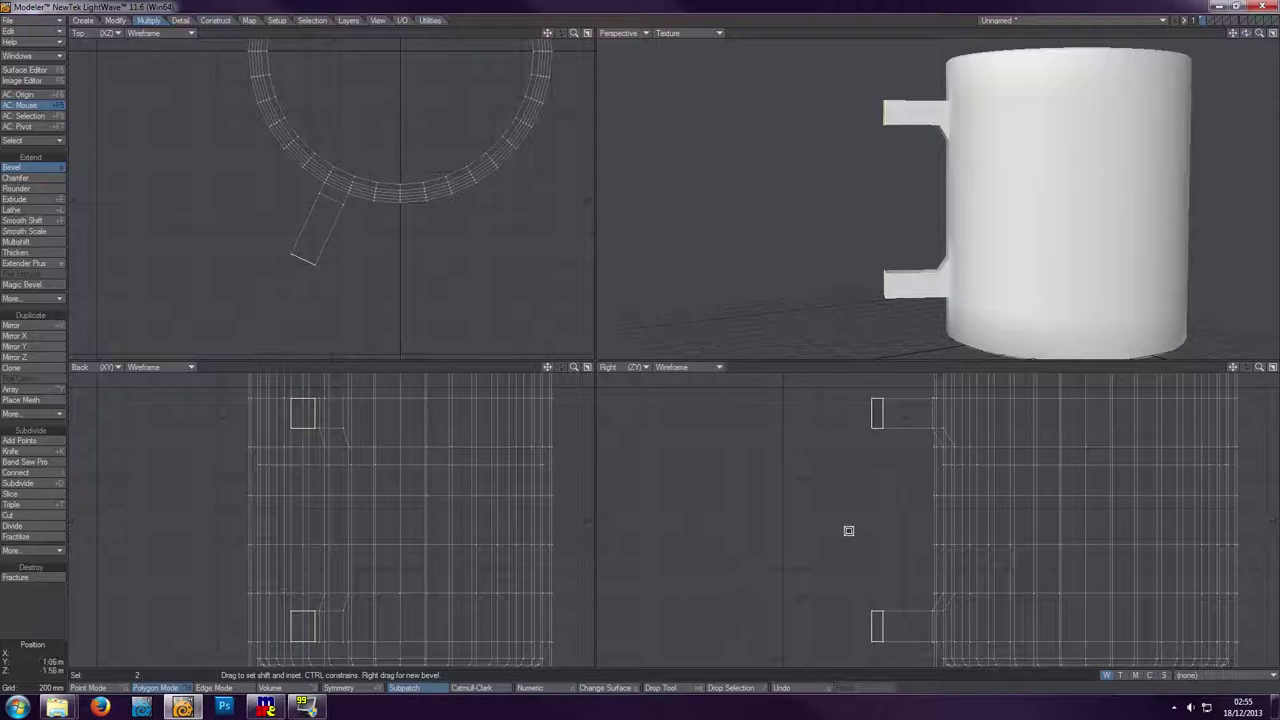
pyautogui.press('b')
pyautogui.moveTo(850, 519); pyautogui.dragTo(850, 513)
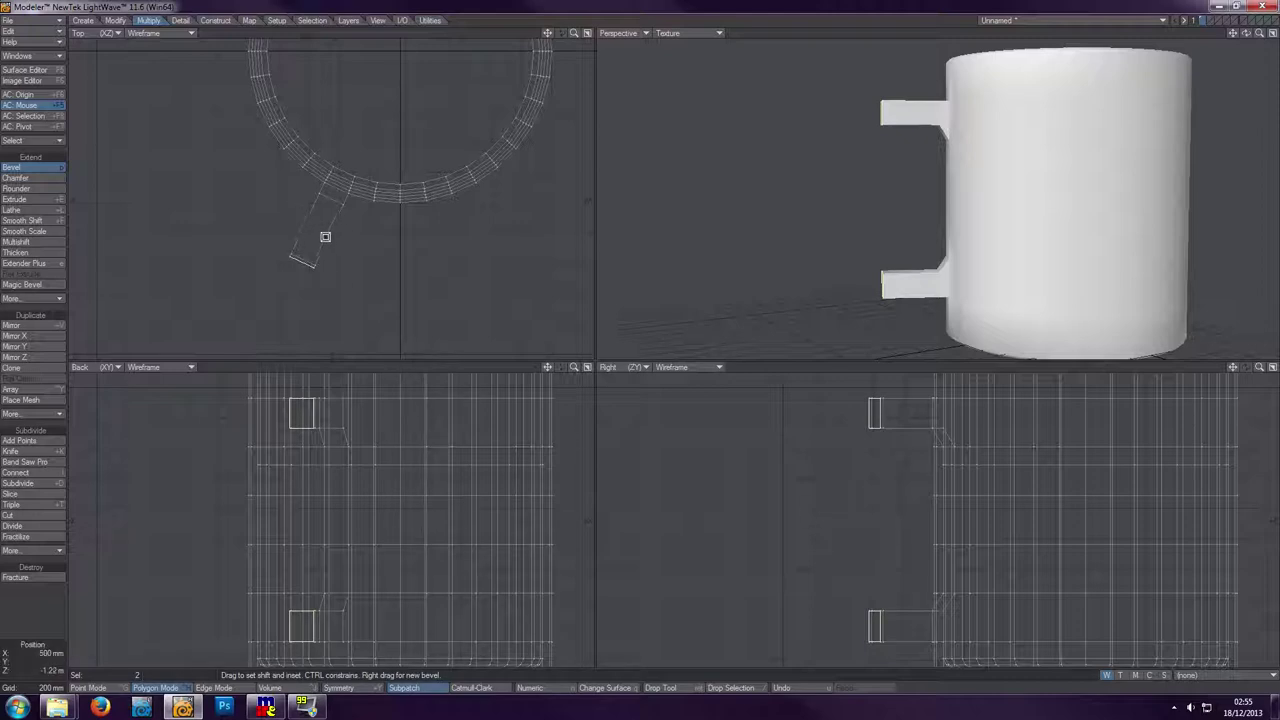
pyautogui.moveTo(884, 509); pyautogui.dragTo(884, 486)
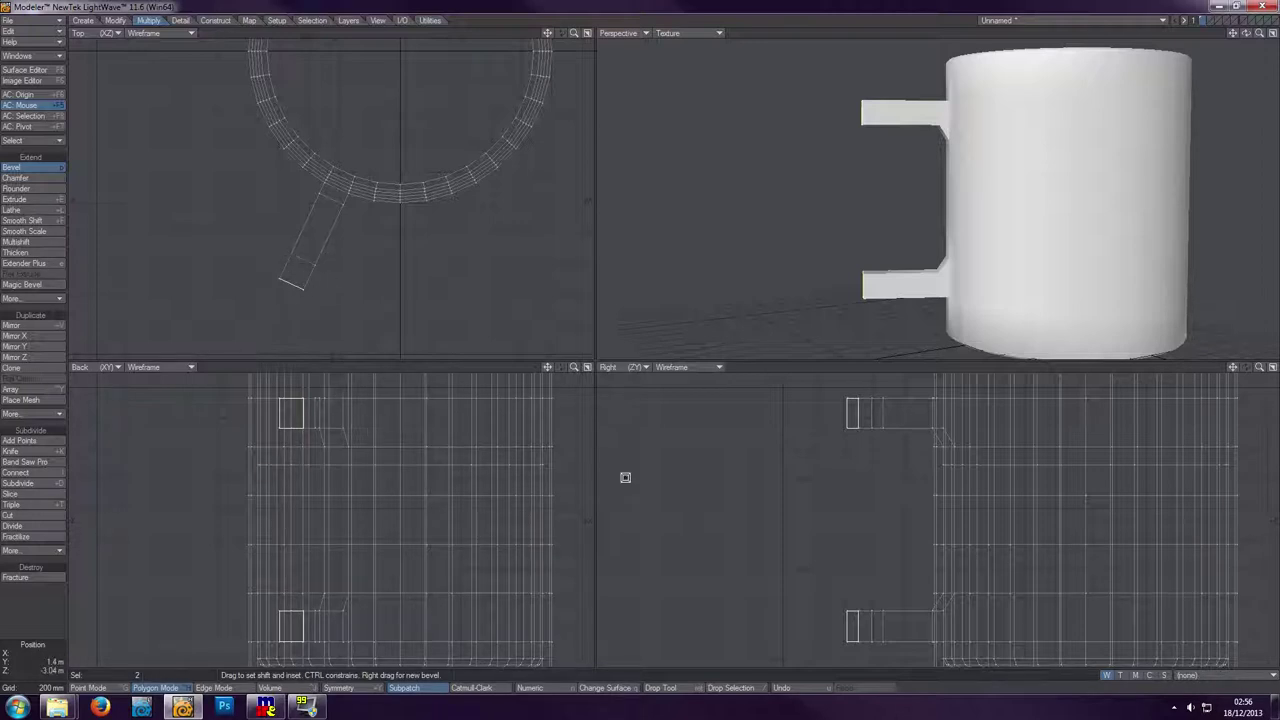
# - Select the two faces of the handle's end segments that face each other: the upper segment's underside and the lower segment's top face
pyautogui.click(155, 693)
pyautogui.click(44, 617)
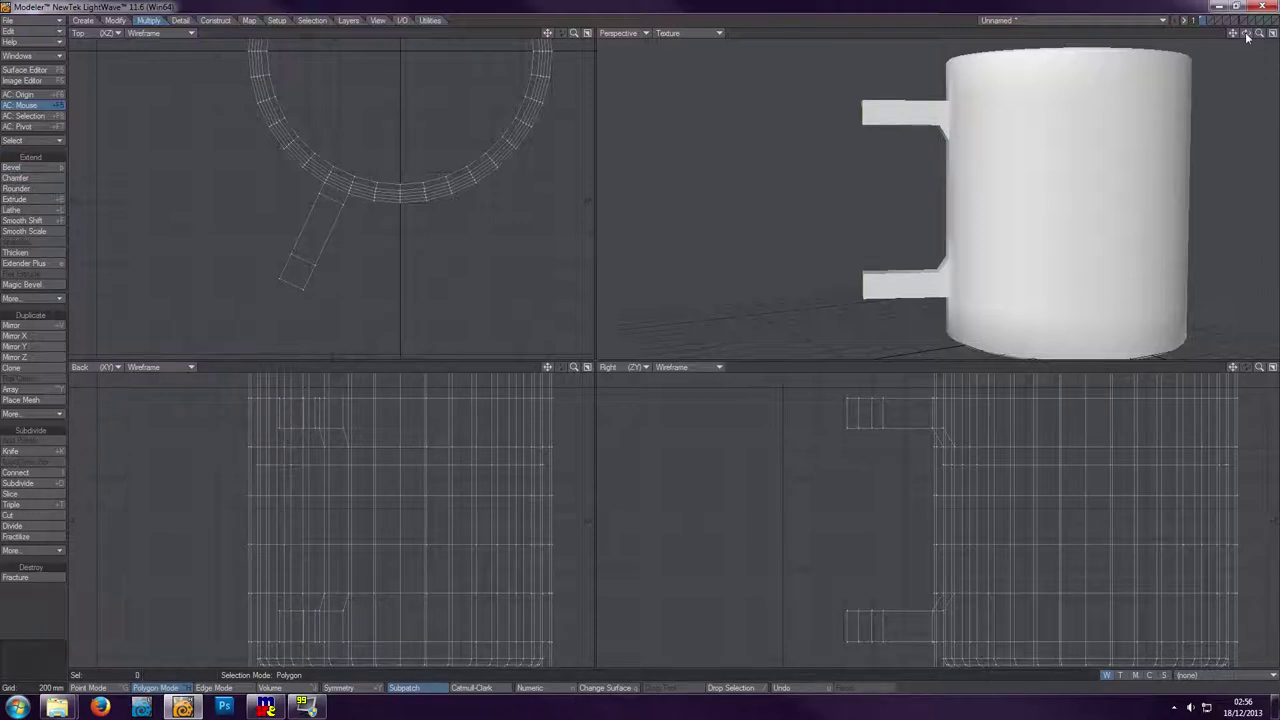
pyautogui.moveTo(1247, 36); pyautogui.dragTo(1220, 41)
pyautogui.click(870, 131)
pyautogui.click(875, 263)
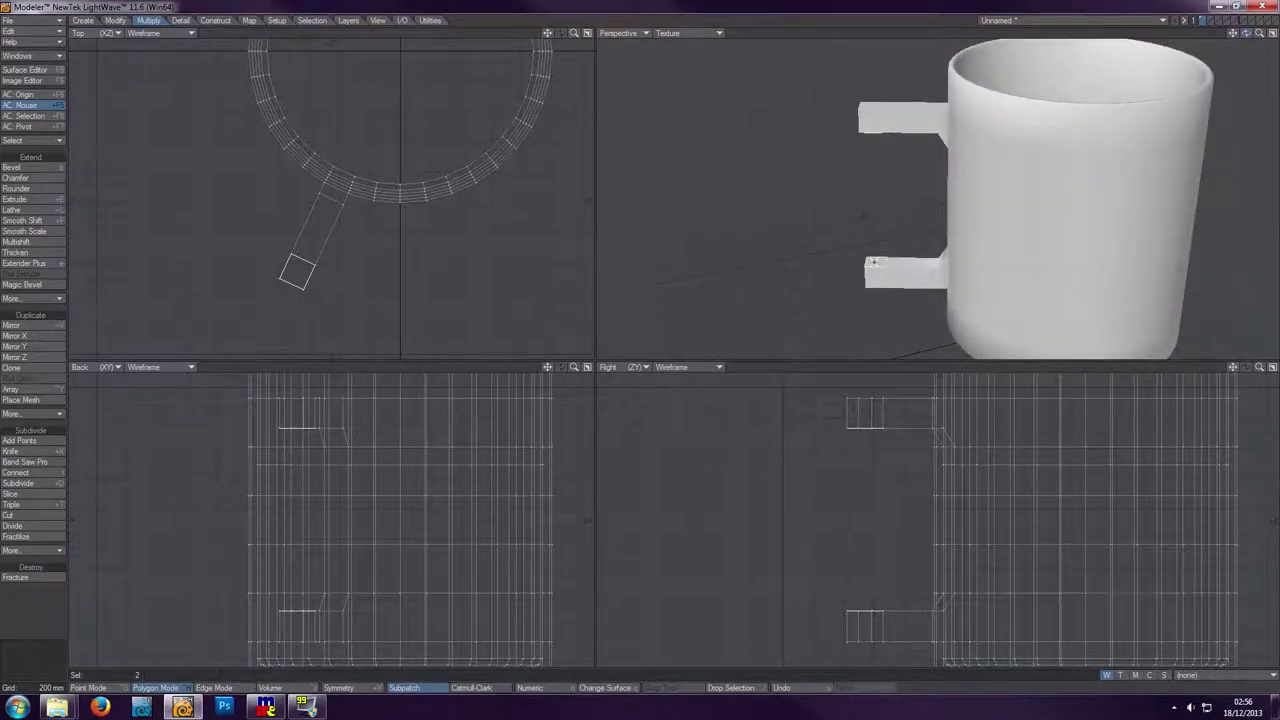
# - Bevel the two facing end faces toward each other without inset until they almost meet at the handle's mid-height
pyautogui.press('b')
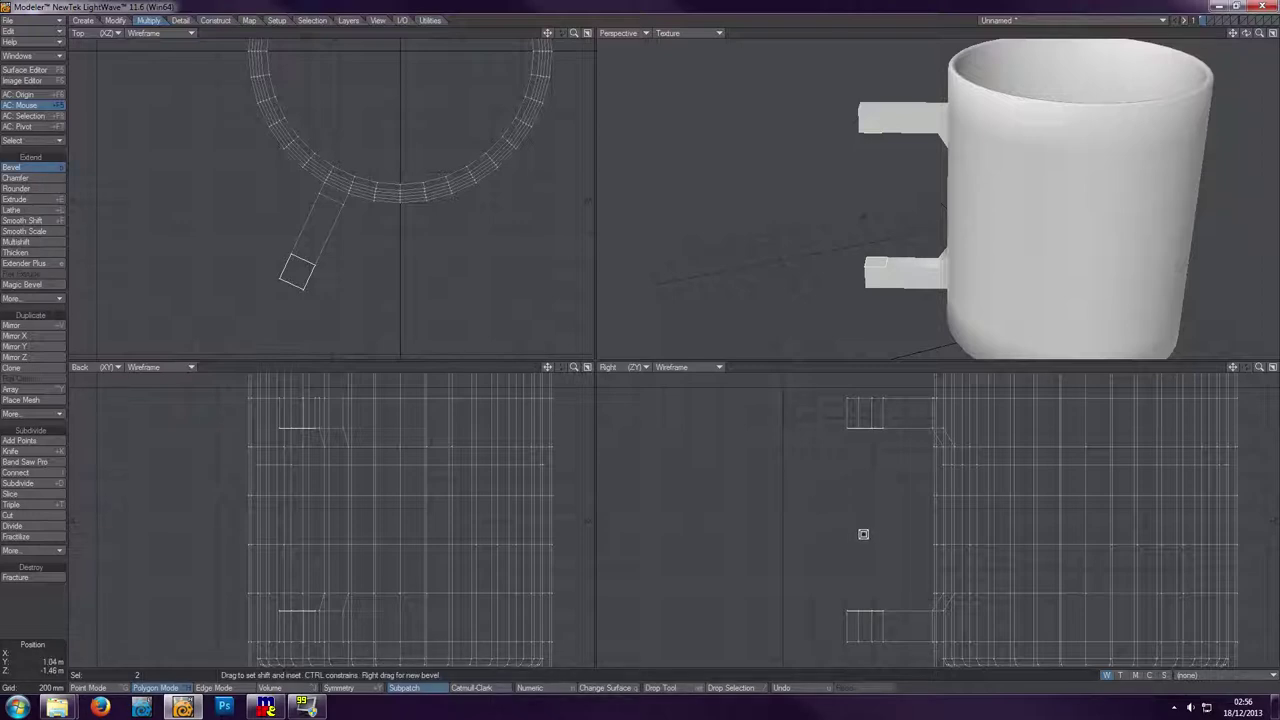
pyautogui.moveTo(863, 520); pyautogui.dragTo(864, 430)
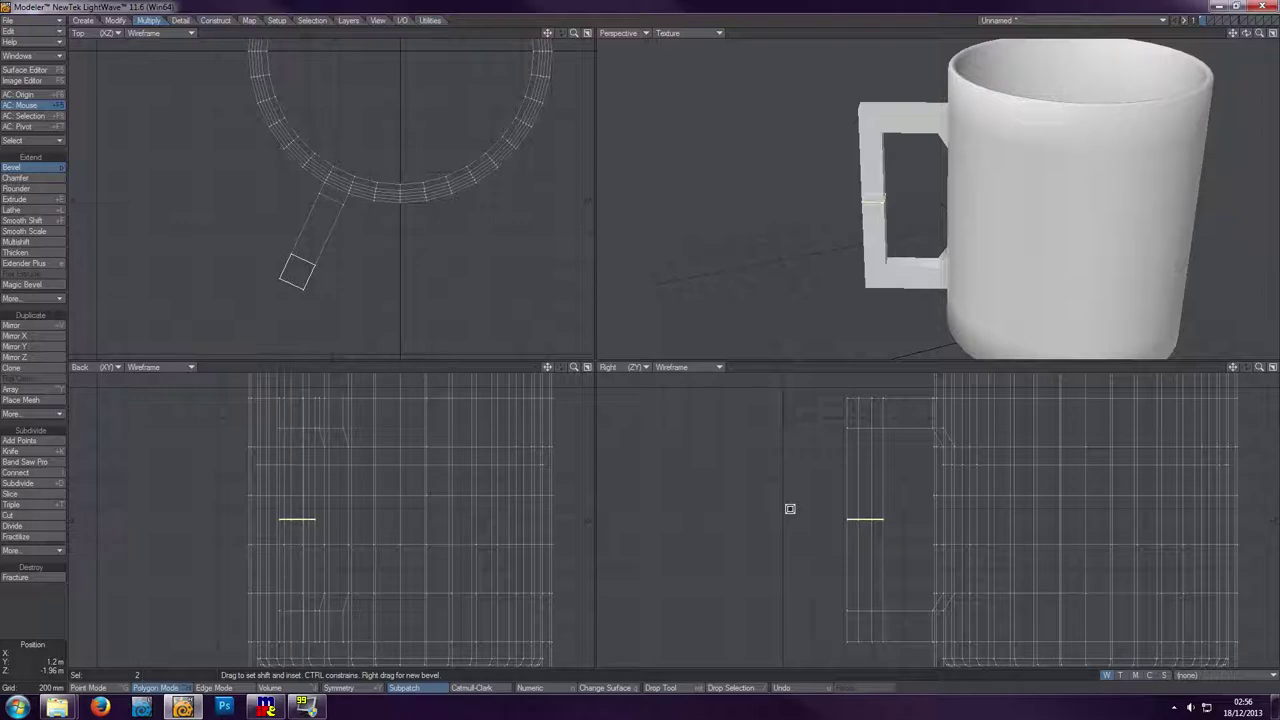
pyautogui.press('/')
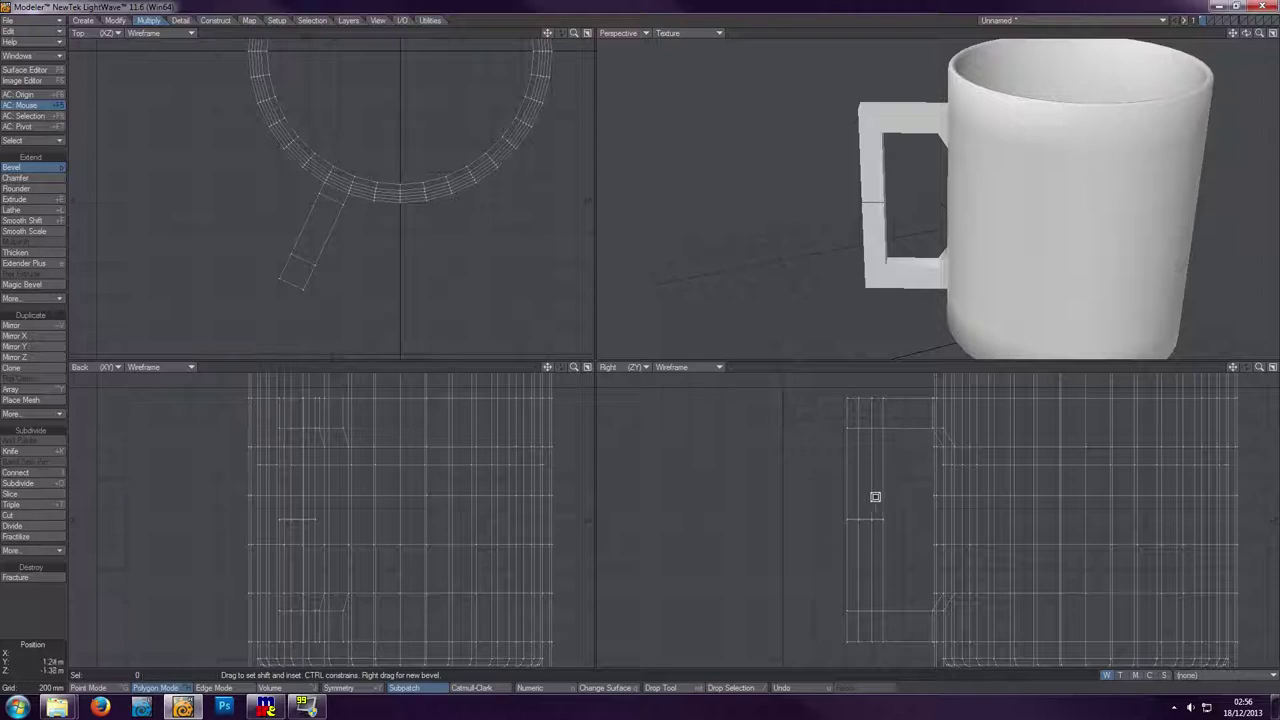
# - Select the eight points on both sides of the narrow gap halfway up the handle
pyautogui.click(100, 689)
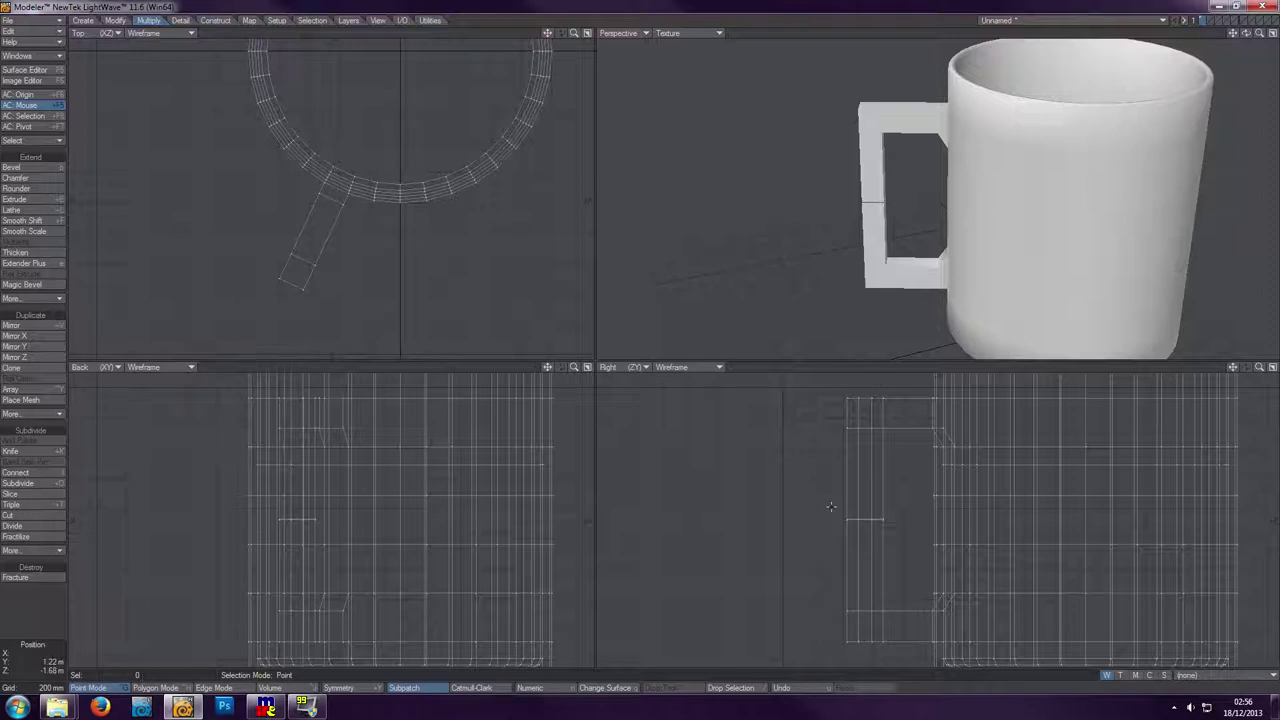
pyautogui.moveTo(885, 545); pyautogui.dragTo(838, 515, button='right')
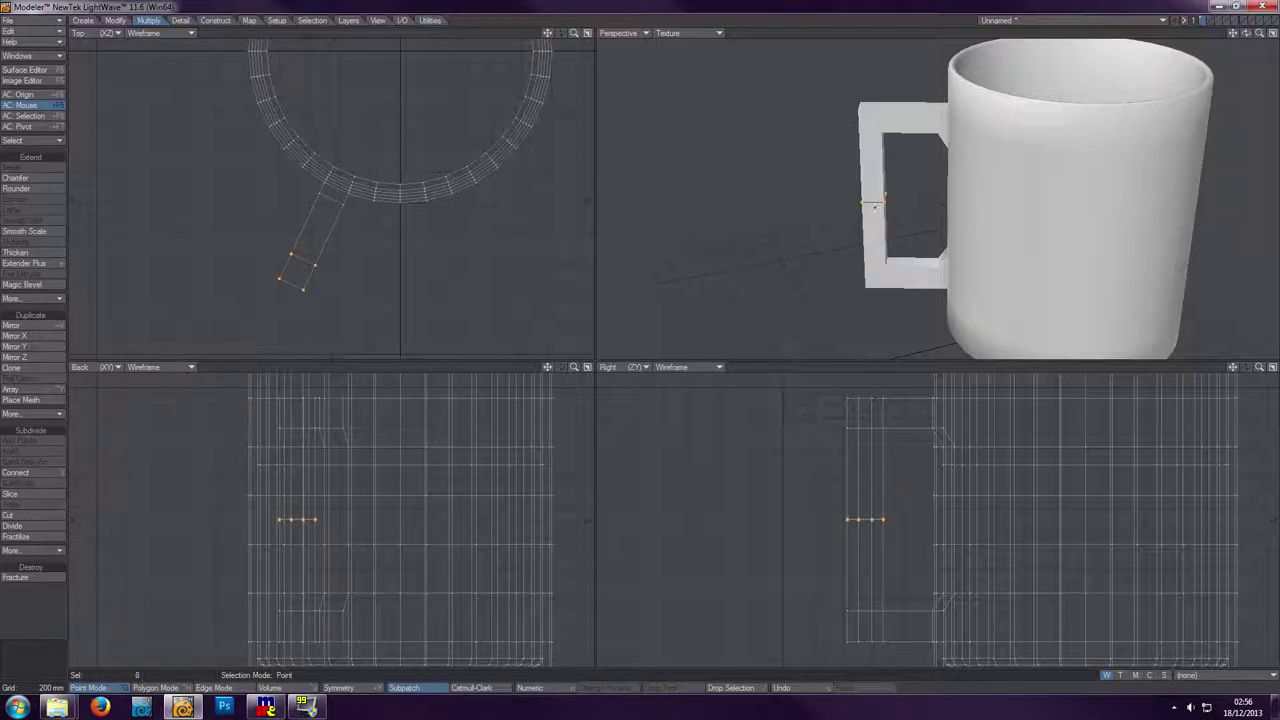
pyautogui.hotkey('shift', 'a')
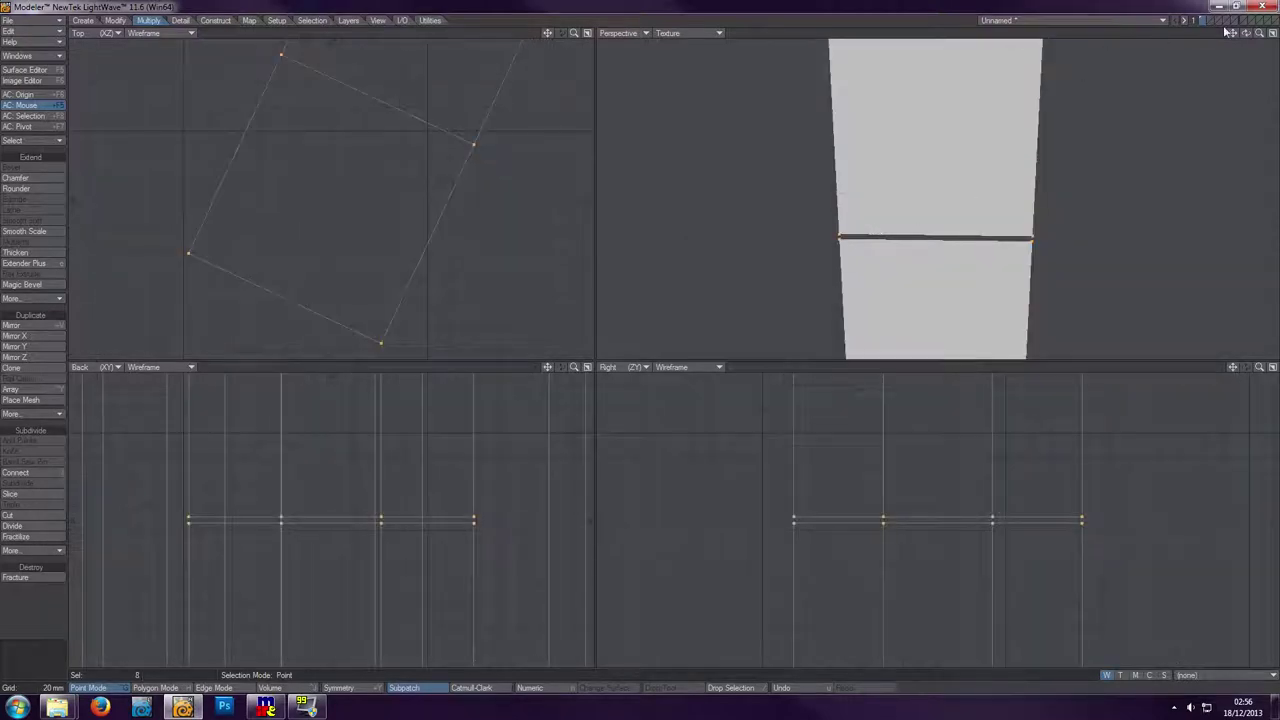
pyautogui.moveTo(1246, 33); pyautogui.dragTo(975, 450)
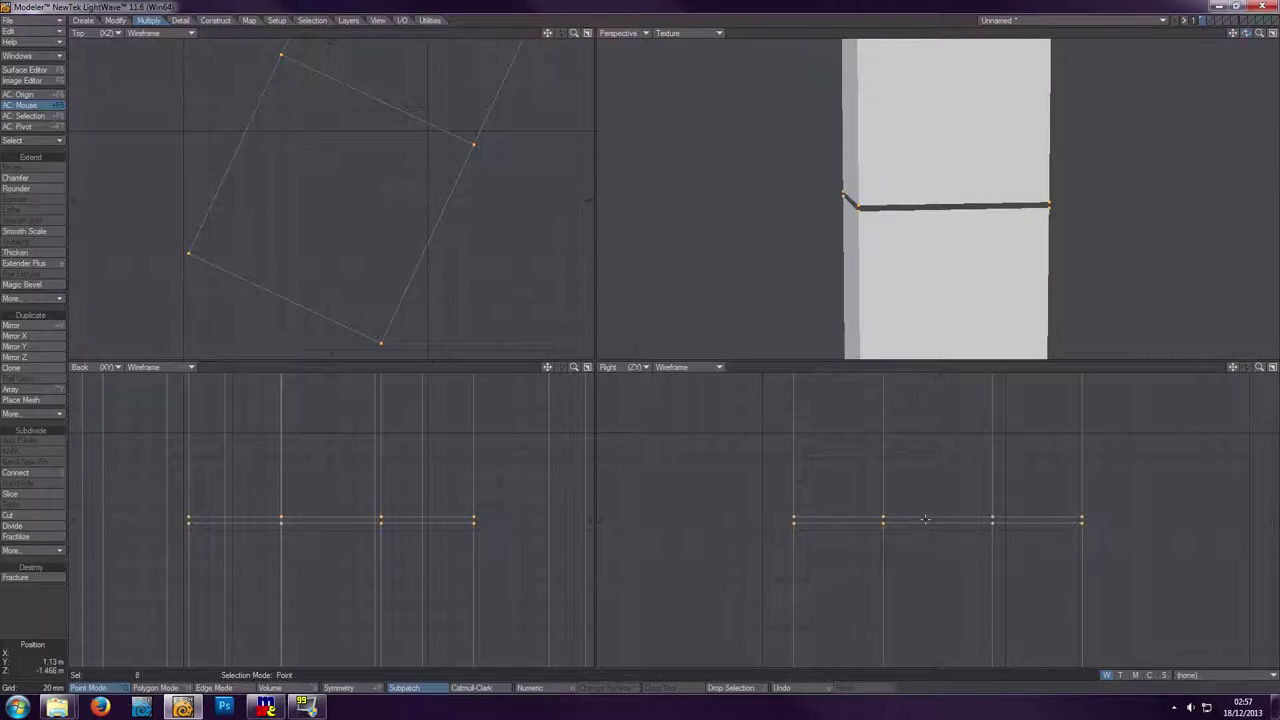
# - Stretch the selected points vertically to flatten both rows onto one level and close the gap in the handle
pyautogui.press('h')
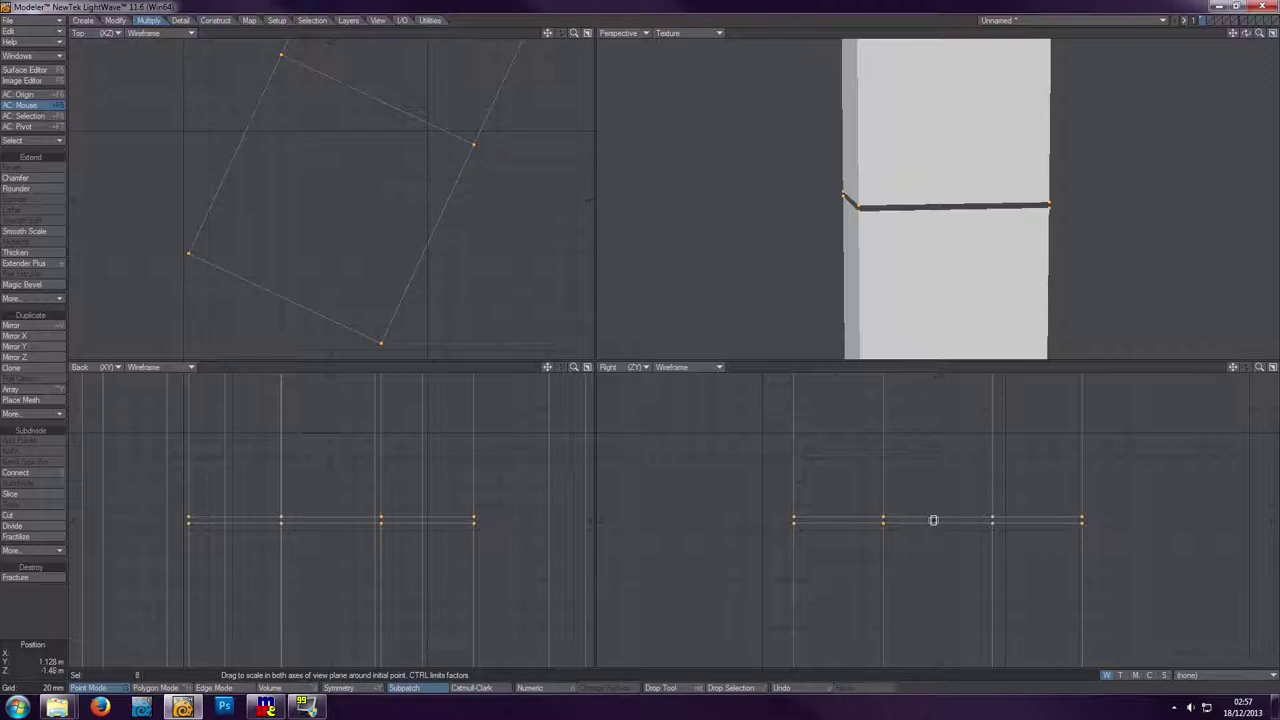
pyautogui.click(933, 520)
pyautogui.moveTo(933, 520); pyautogui.dragTo(933, 618)
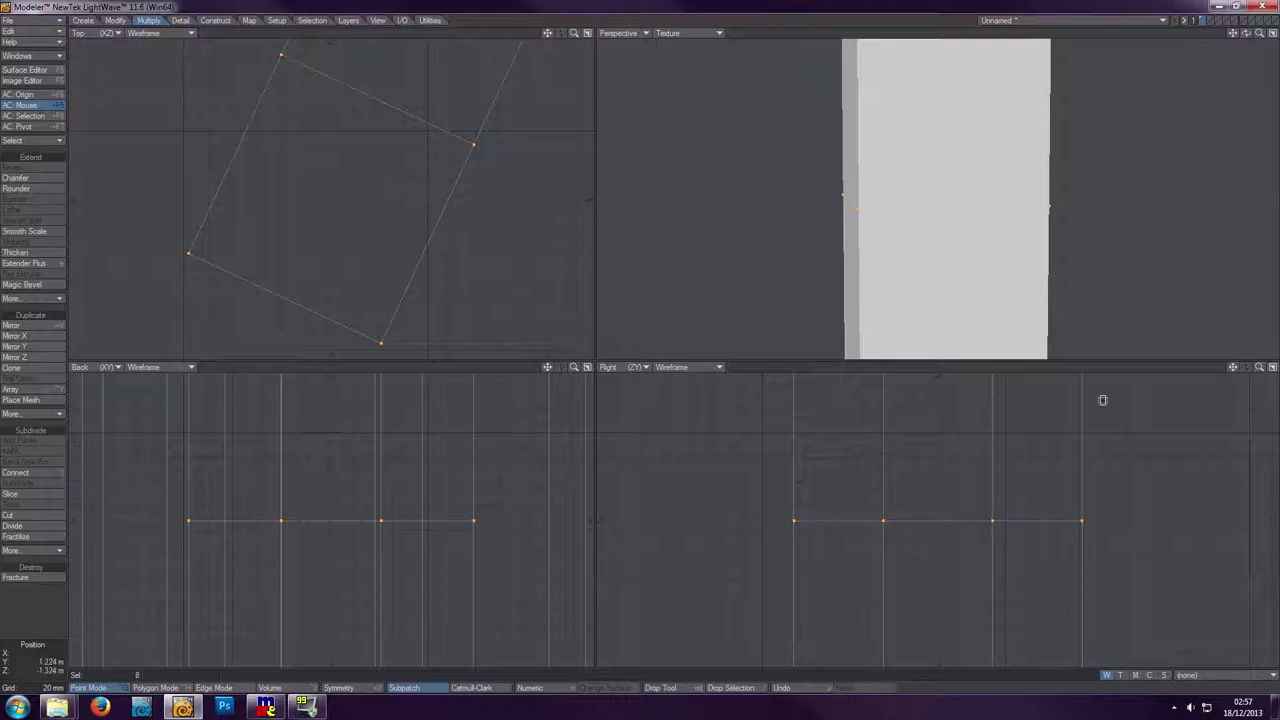
# - Merge the coincident handle points using the Automatic range with Keep 1-Point Polygons enabled
pyautogui.moveTo(1259, 367); pyautogui.dragTo(739, 470)
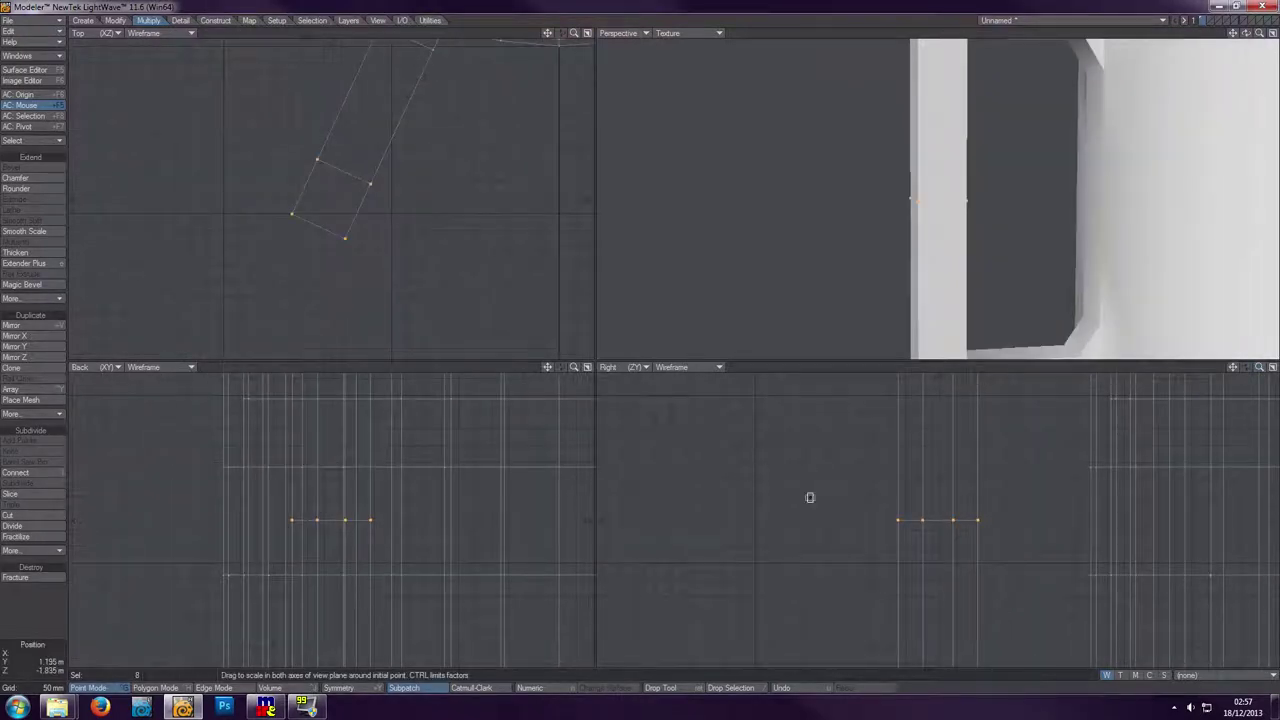
pyautogui.press('m')
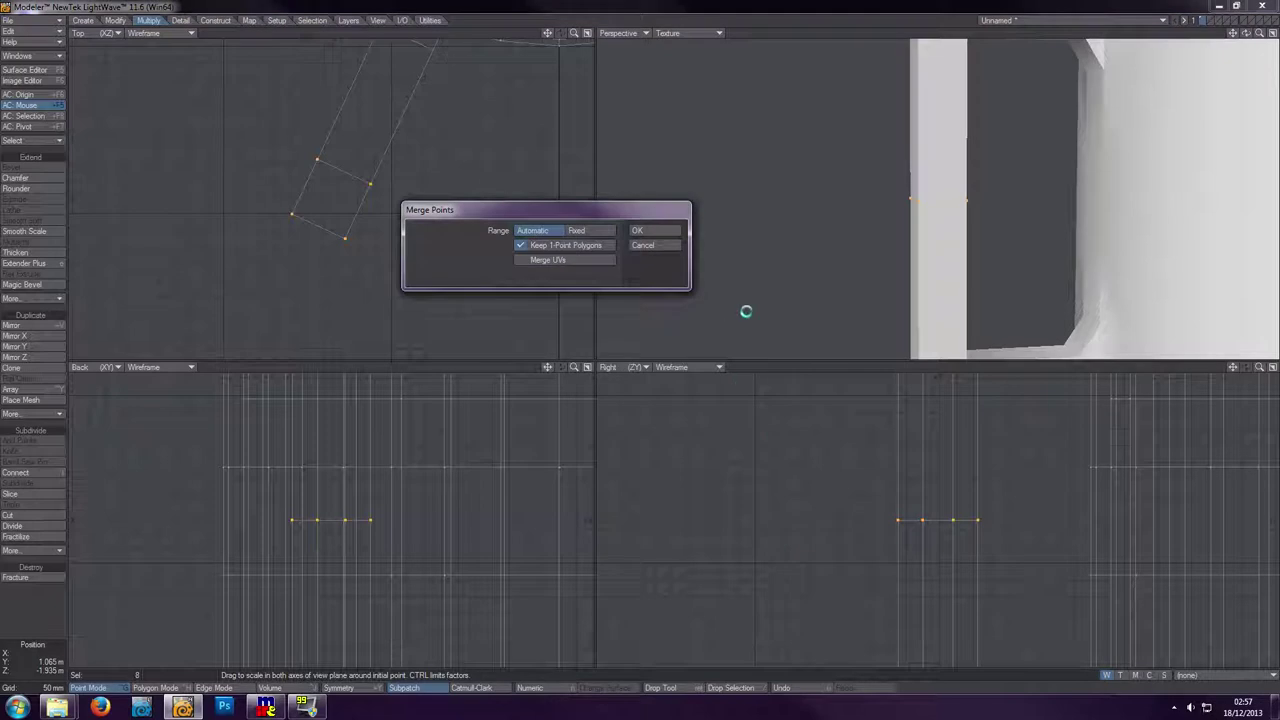
pyautogui.click(580, 231)
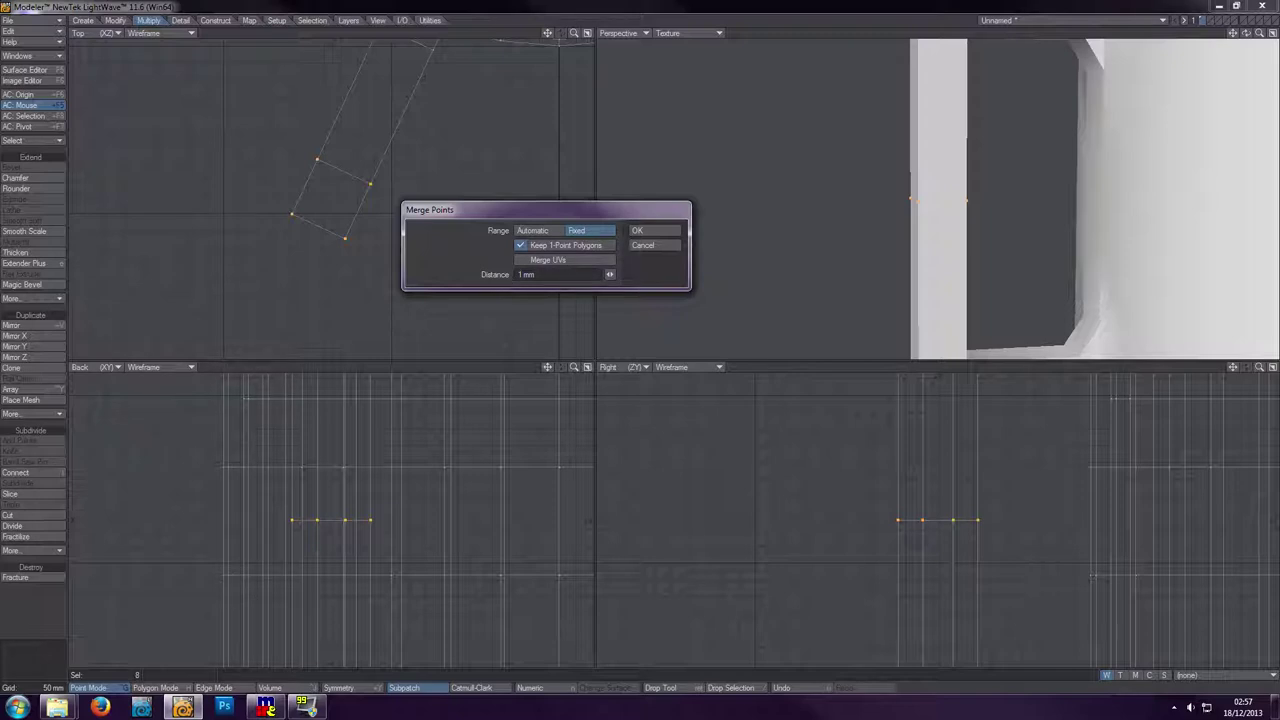
pyautogui.click(532, 231)
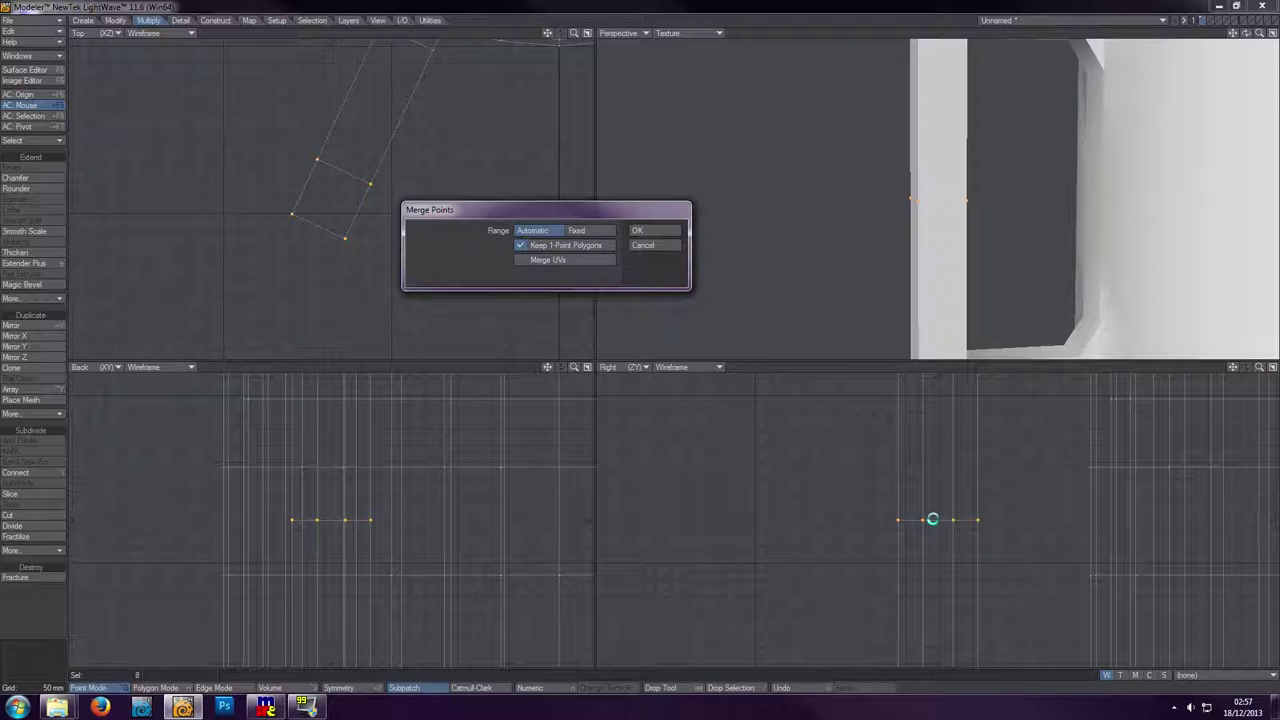
pyautogui.click(590, 231)
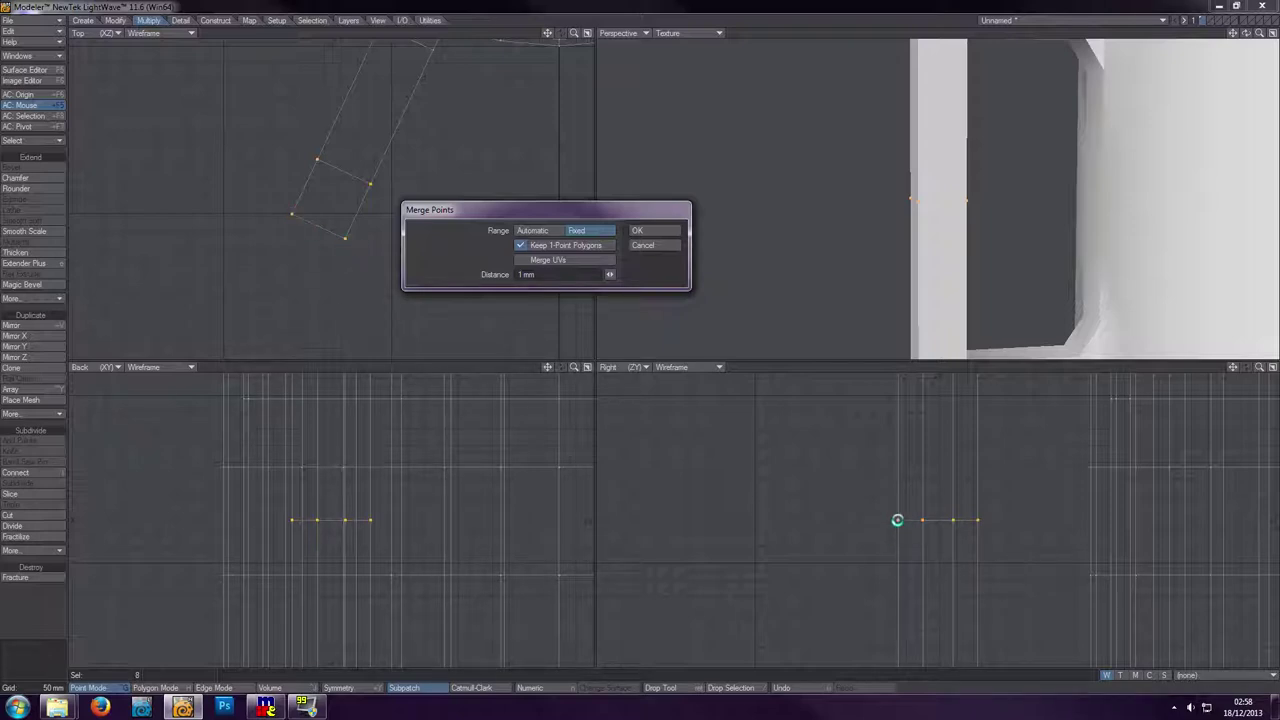
pyautogui.click(535, 231)
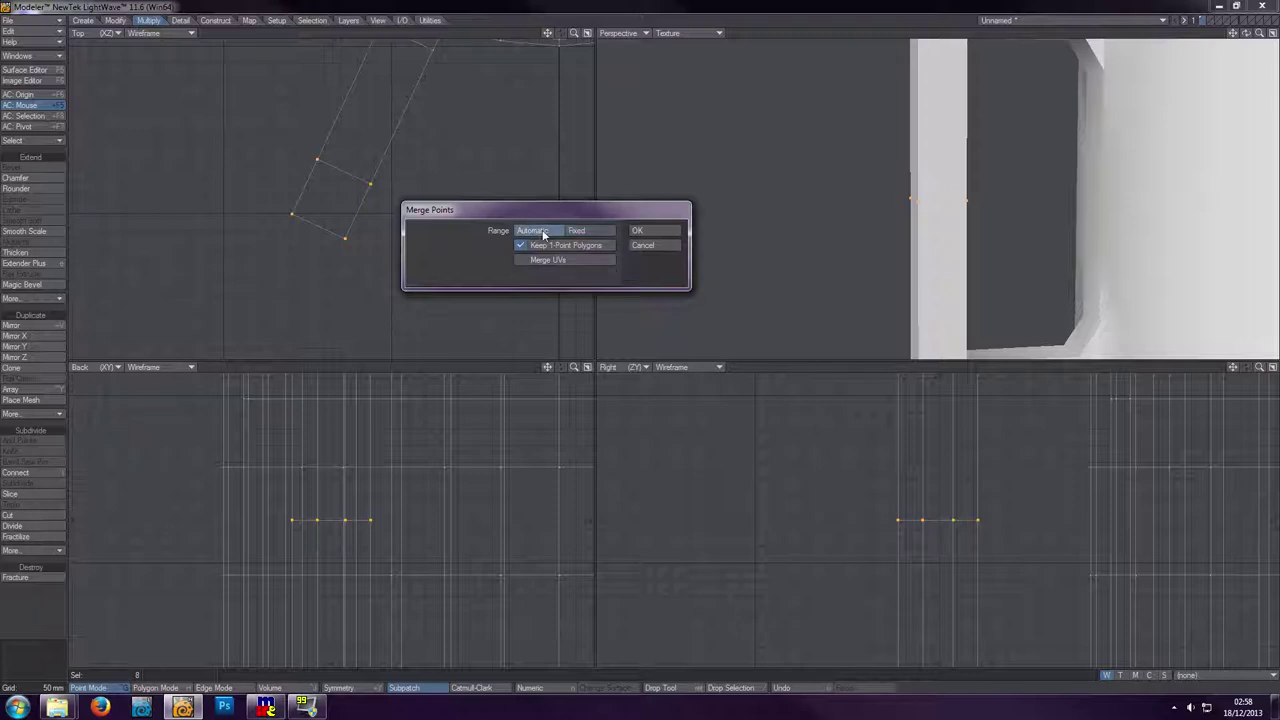
pyautogui.click(657, 231)
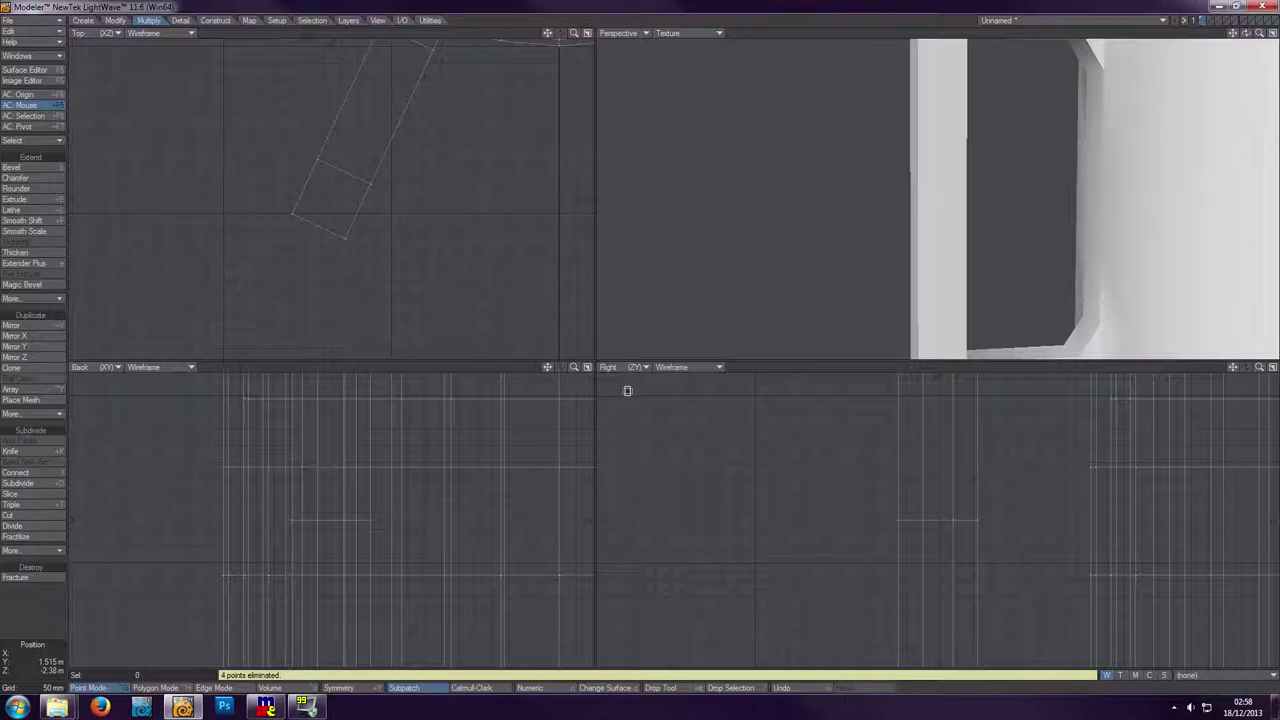
# - Examine the whole mug and its joined handle from several sides
pyautogui.hotkey('shift', 'h')
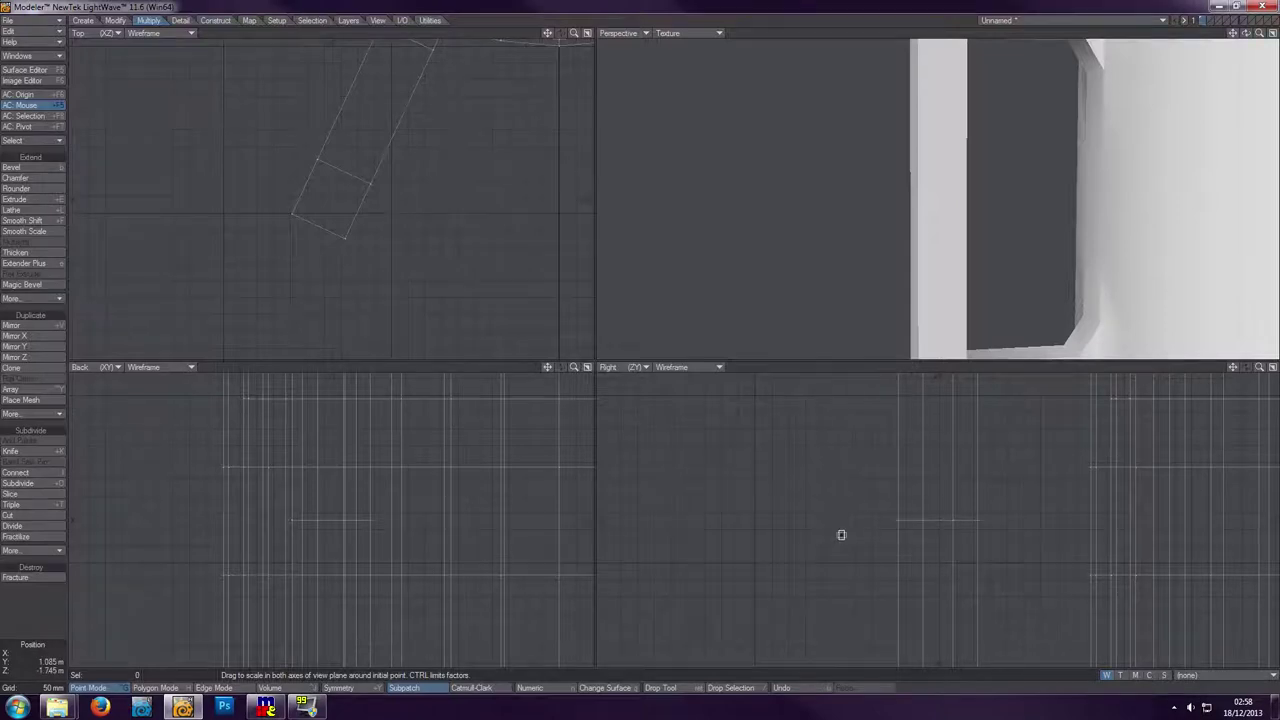
pyautogui.press('a')
pyautogui.moveTo(1246, 33)
pyautogui.mouseDown()
pyautogui.moveTo(1279, 55)
pyautogui.moveTo(1246, 33)
pyautogui.moveTo(1268, 26)
pyautogui.mouseUp()
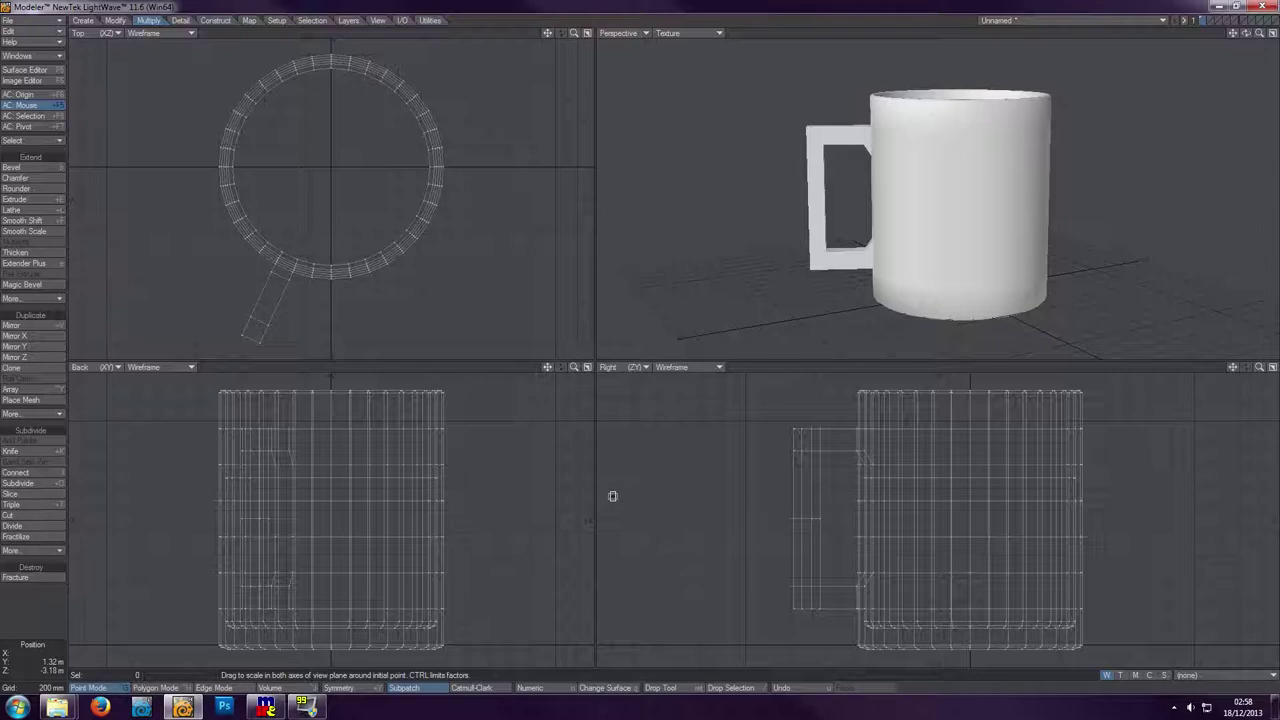
pyautogui.press('space')
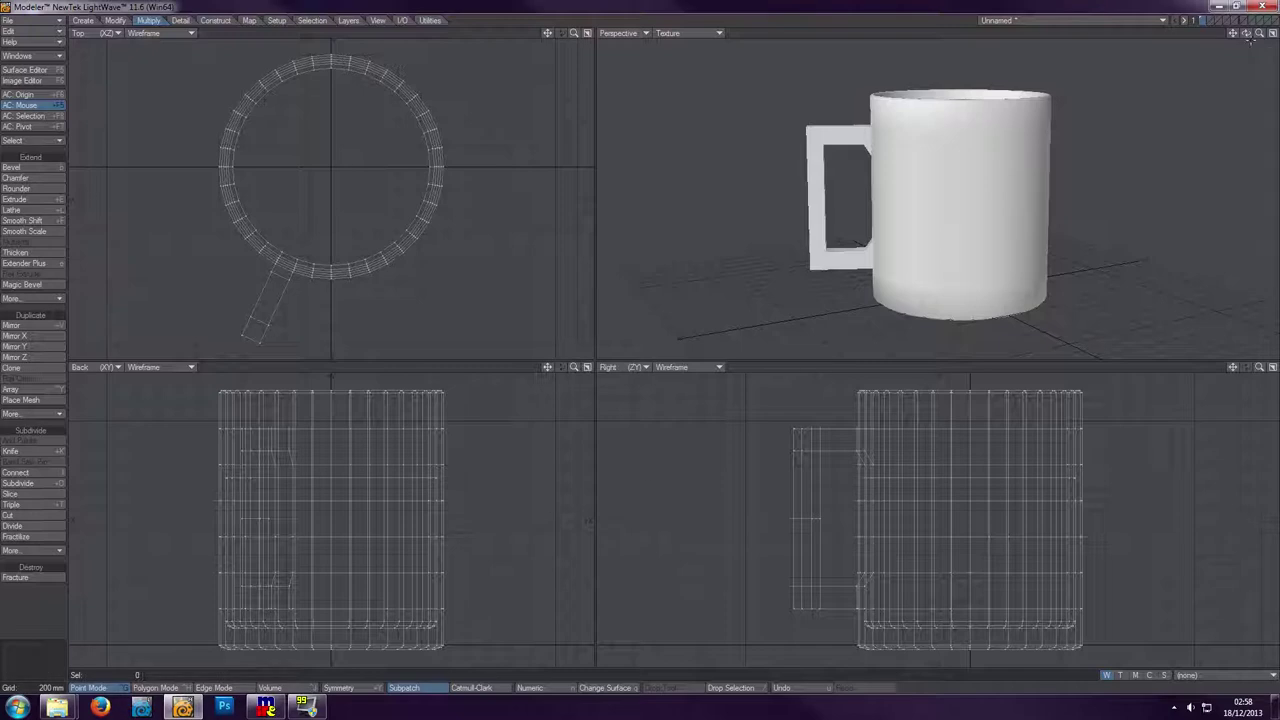
pyautogui.moveTo(1246, 33); pyautogui.dragTo(835, 46)
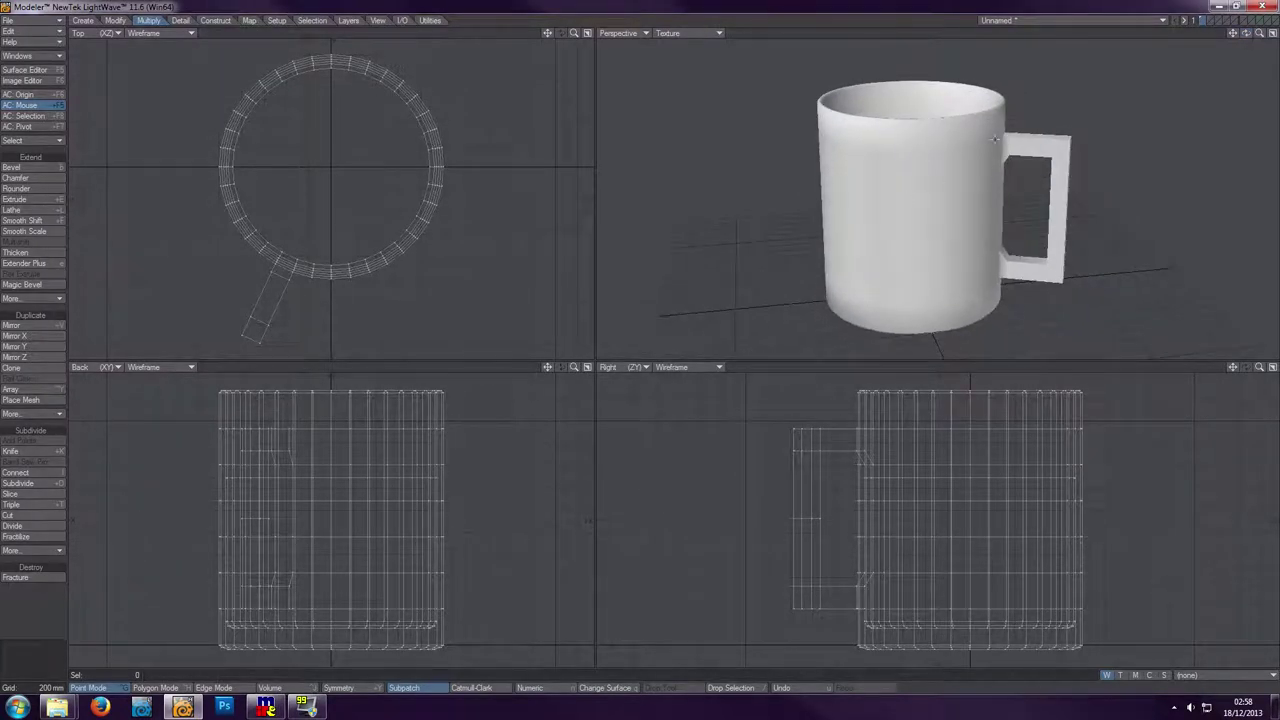
pyautogui.moveTo(1246, 33); pyautogui.dragTo(1080, 33)
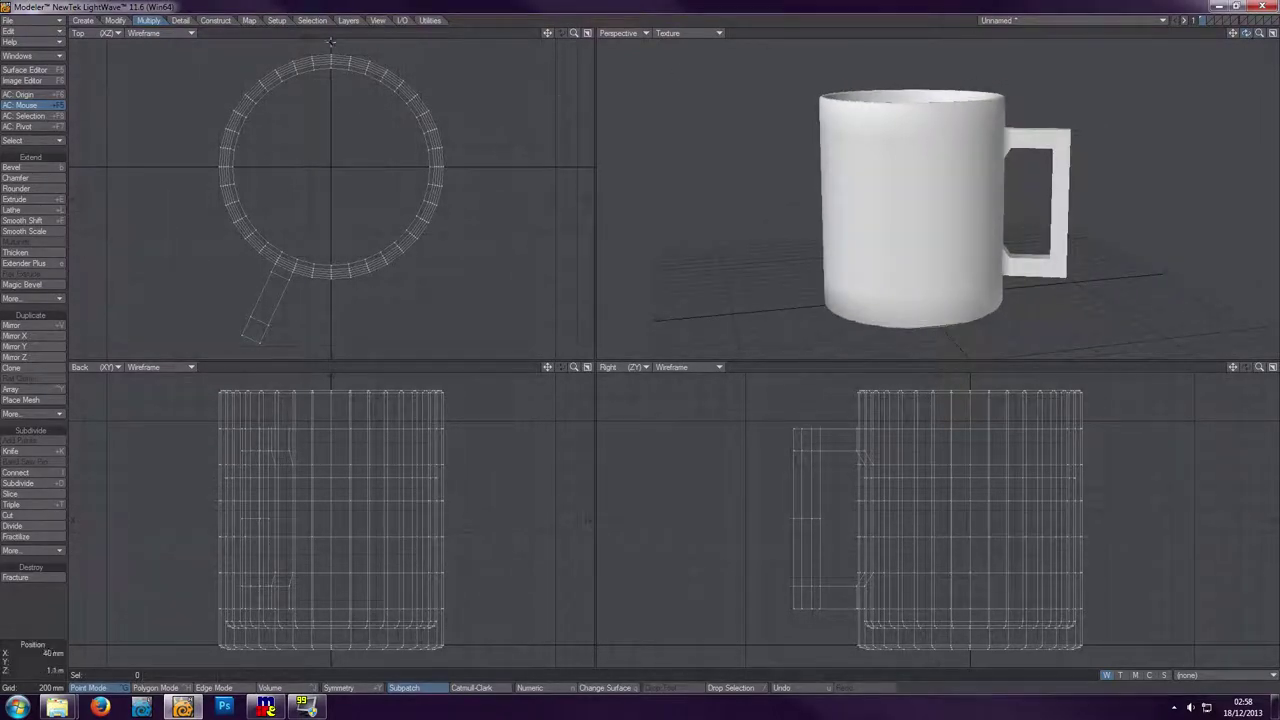
# - Try to subdivide all of the mug's polygons
pyautogui.click(182, 21)
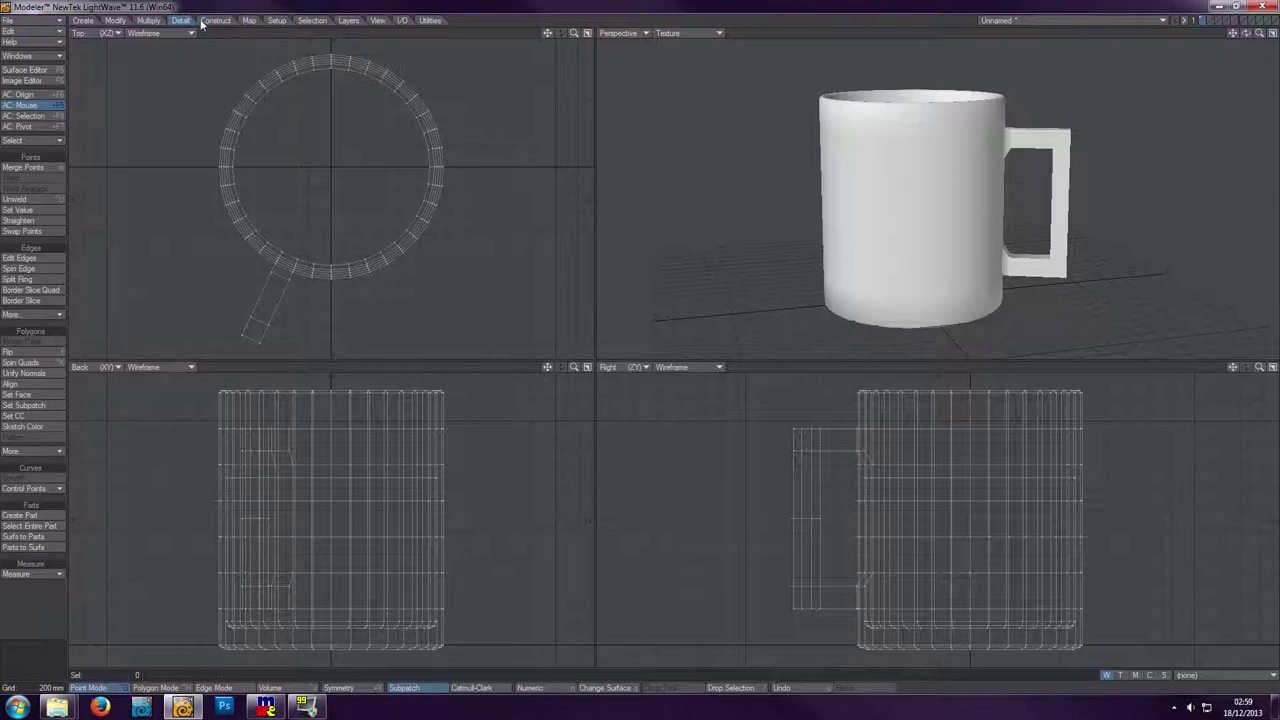
pyautogui.click(216, 21)
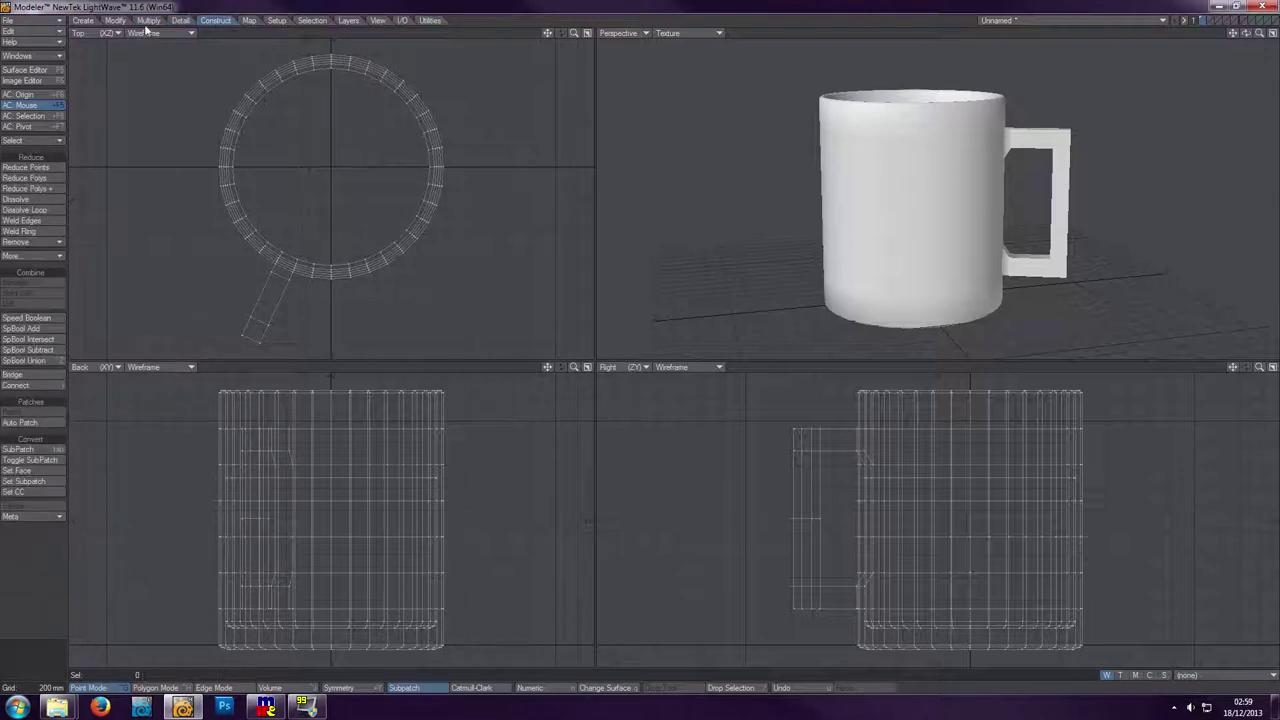
pyautogui.click(115, 21)
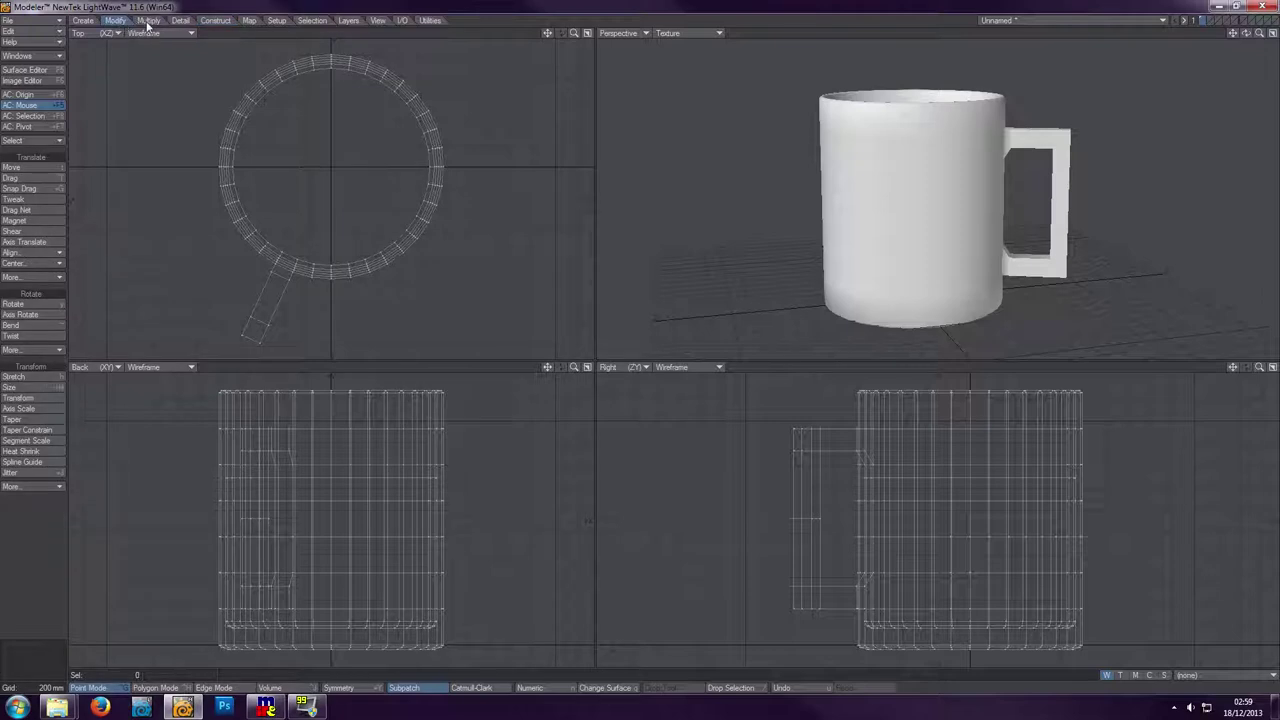
pyautogui.click(148, 22)
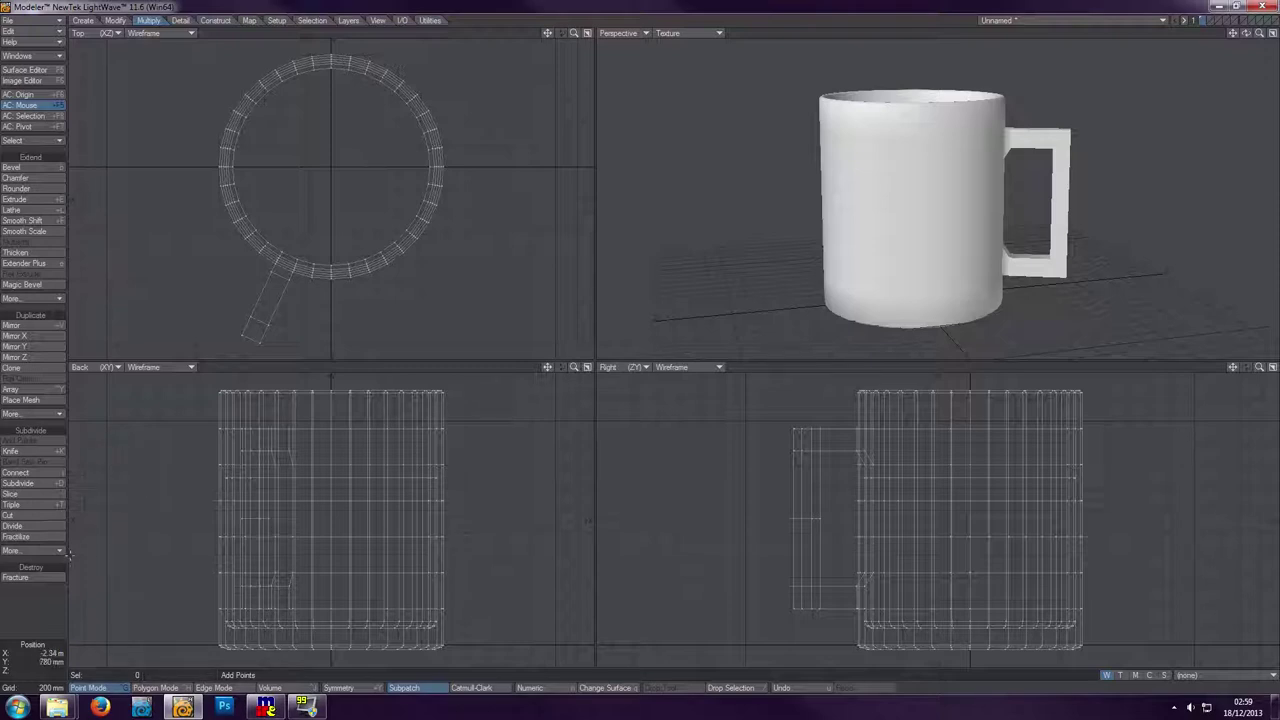
pyautogui.click(155, 688)
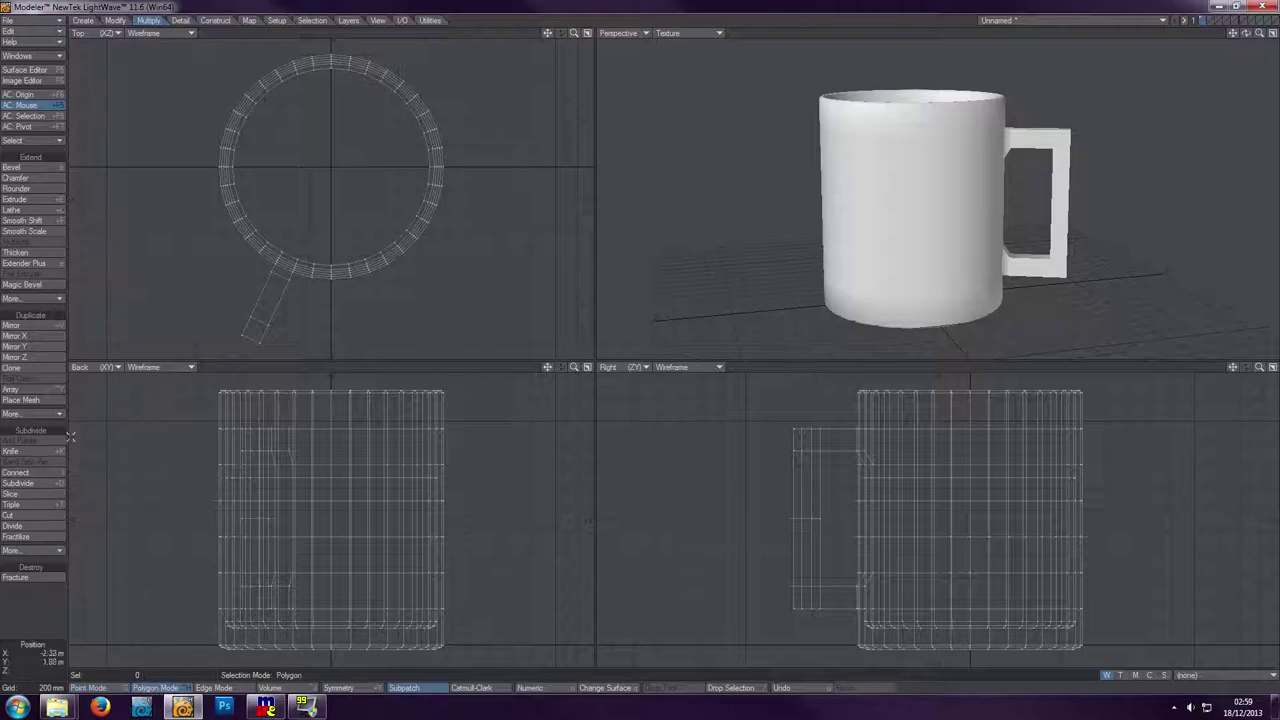
pyautogui.click(37, 486)
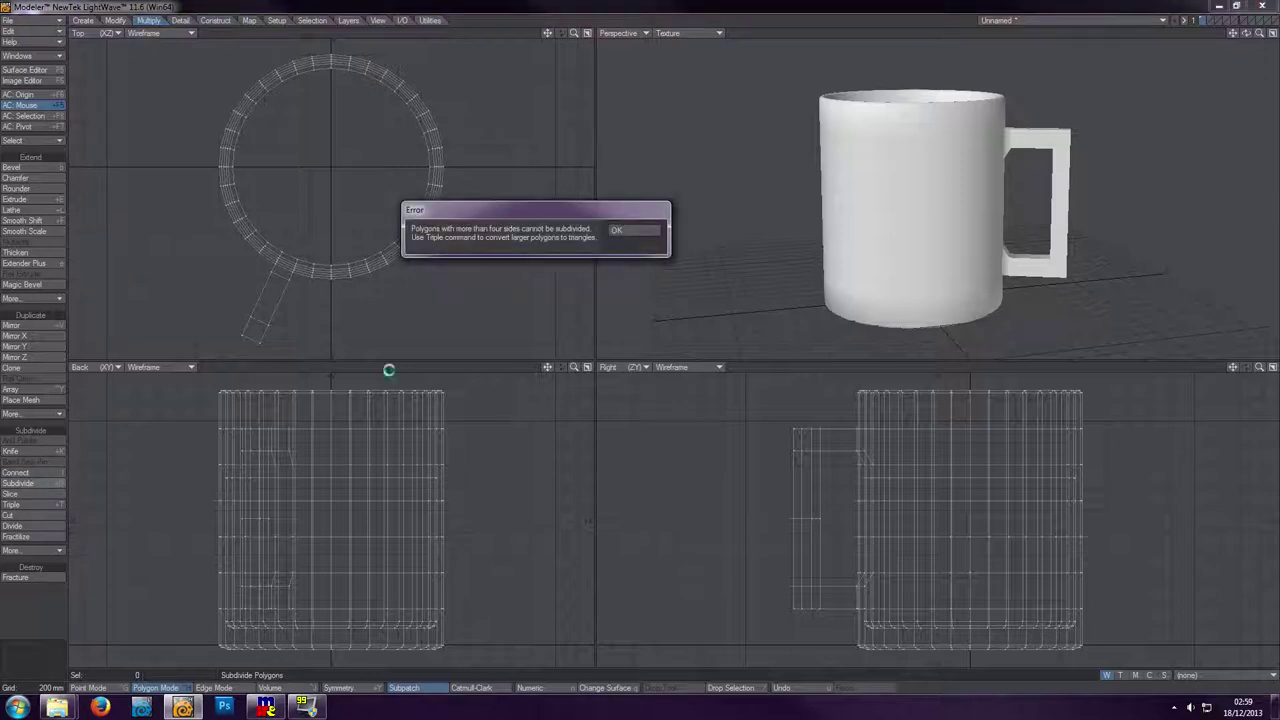
pyautogui.click(645, 231)
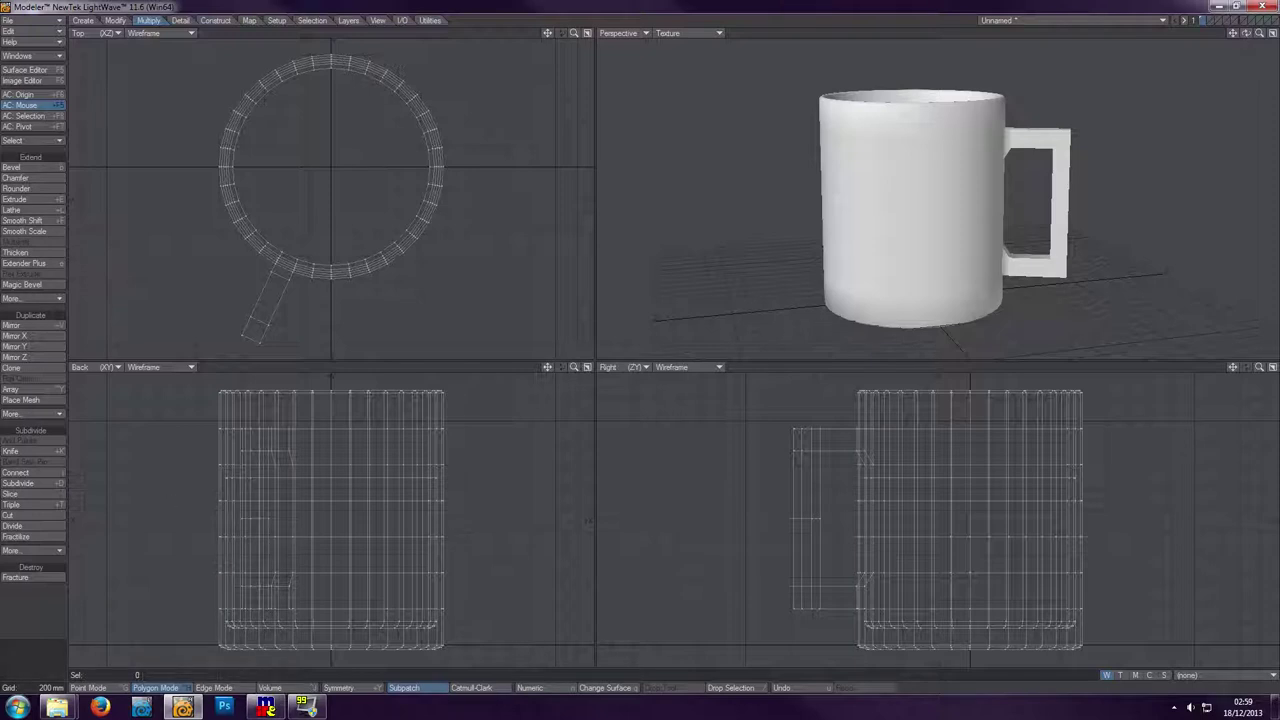
# - Convert the mug's three- and four-sided faces to SubPatches to smooth the body and handle
pyautogui.moveTo(1247, 36); pyautogui.dragTo(977, 251)
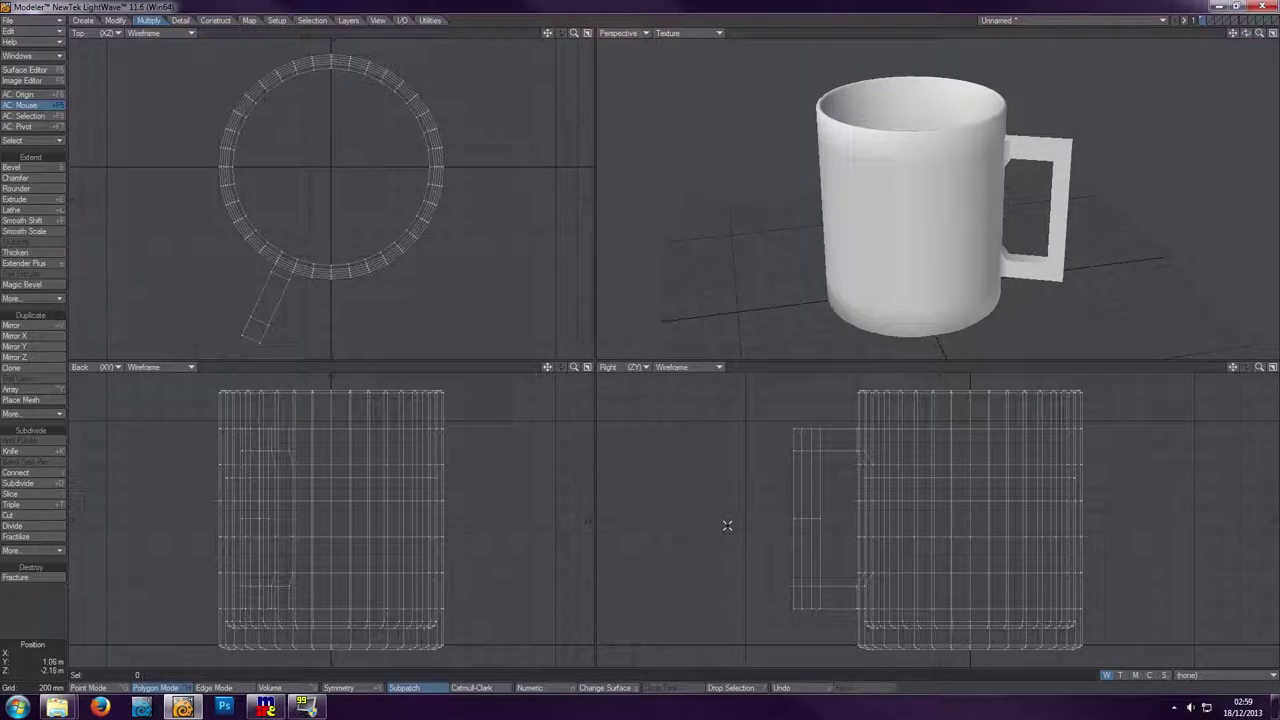
pyautogui.press('Tab')
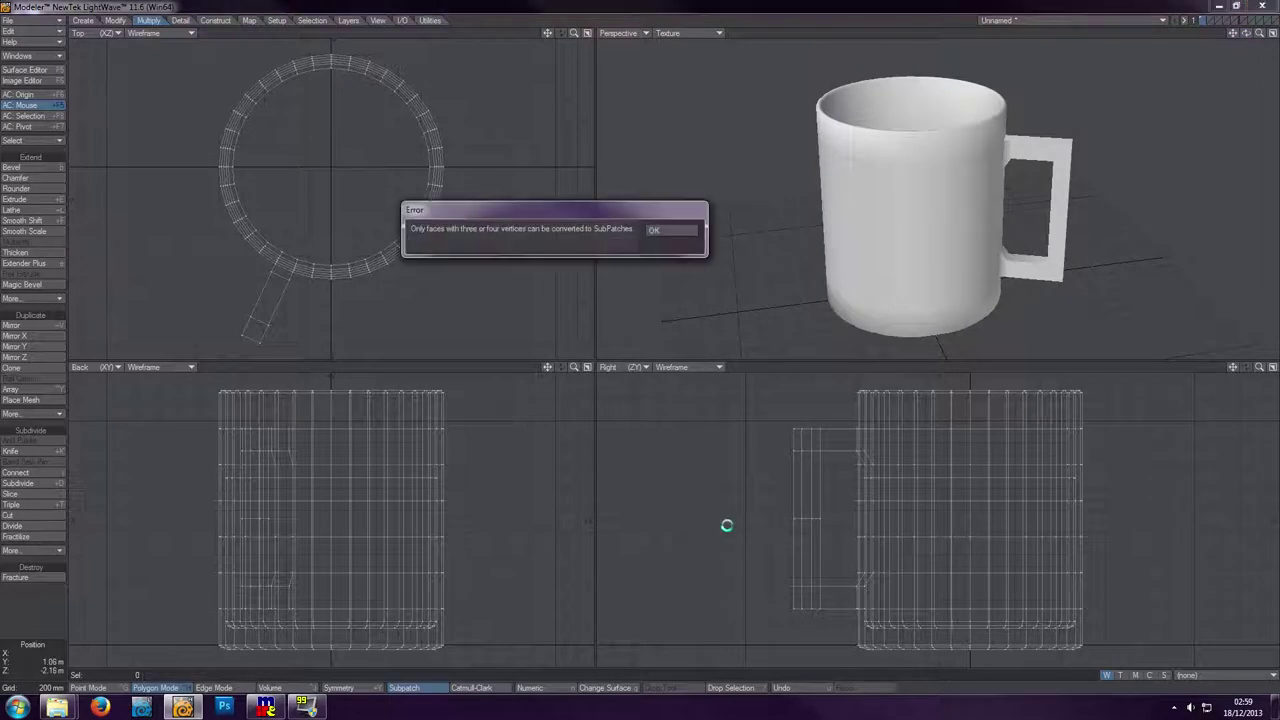
pyautogui.click(670, 231)
pyautogui.click(656, 231)
# - Check the smoothed mug from different heights and freeze its SubPatches into a dense polygon mesh
pyautogui.moveTo(1246, 34); pyautogui.dragTo(1247, 37)
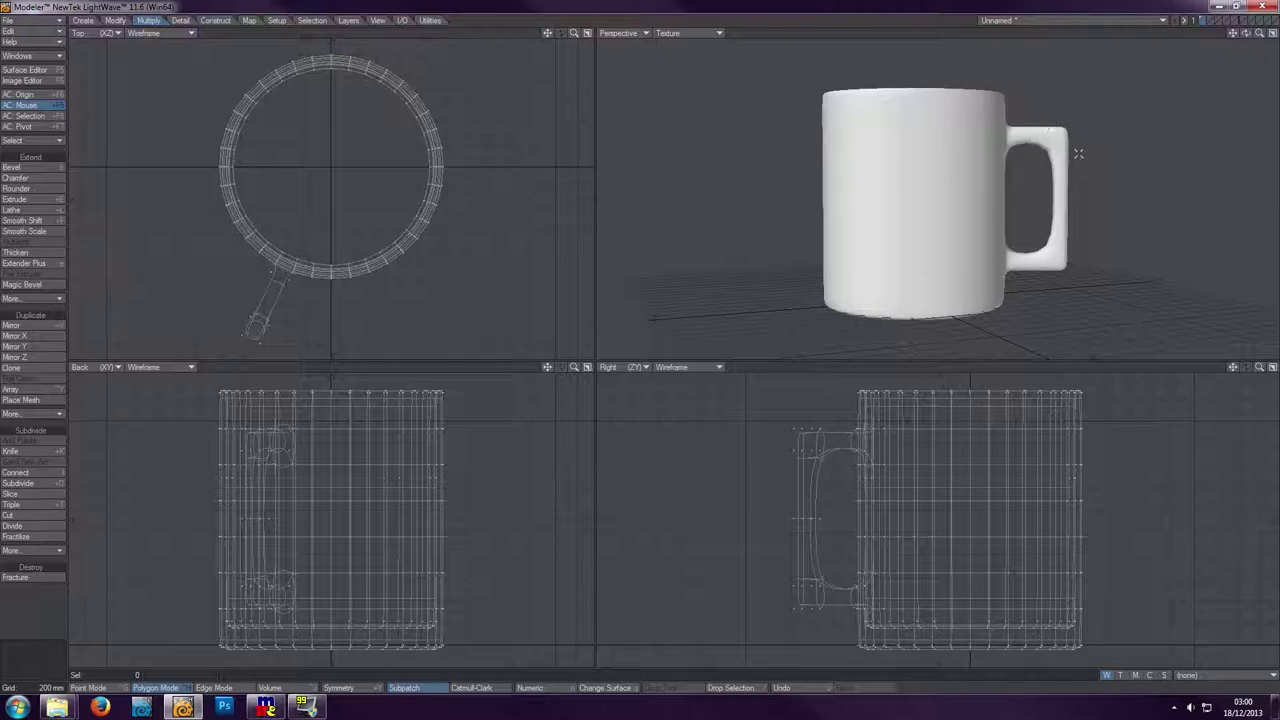
pyautogui.moveTo(1246, 35); pyautogui.dragTo(1246, 42)
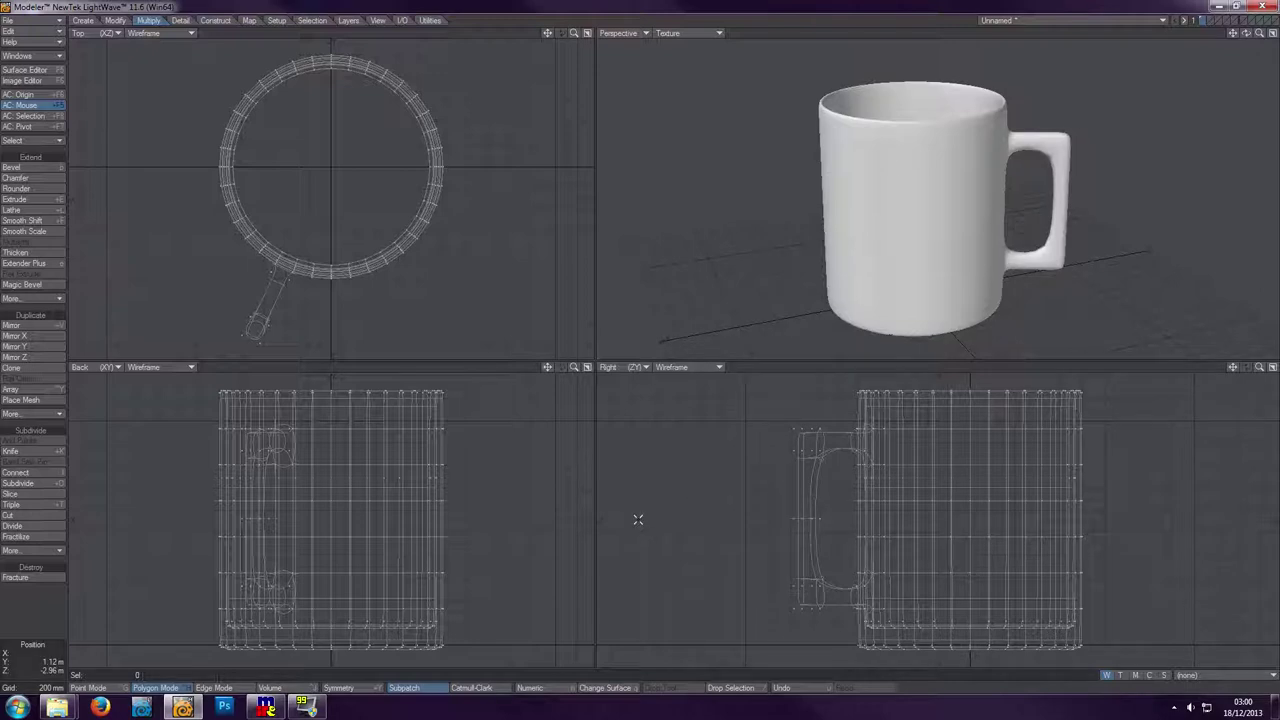
pyautogui.hotkey('ctrl', 'd')
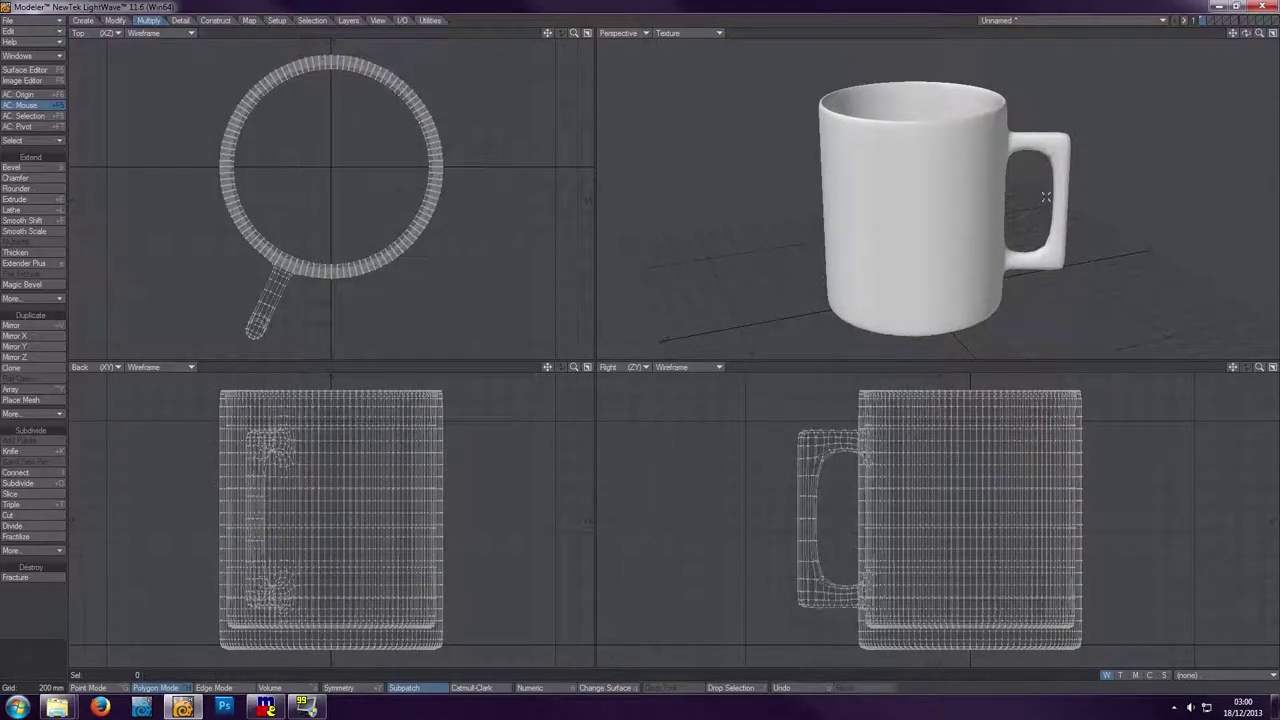
# - Examine the frozen mug from the side, from above into its opening, and from below at its base
pyautogui.moveTo(1245, 38)
pyautogui.mouseDown()
pyautogui.moveTo(1275, 50)
pyautogui.moveTo(1252, 41)
pyautogui.mouseUp()
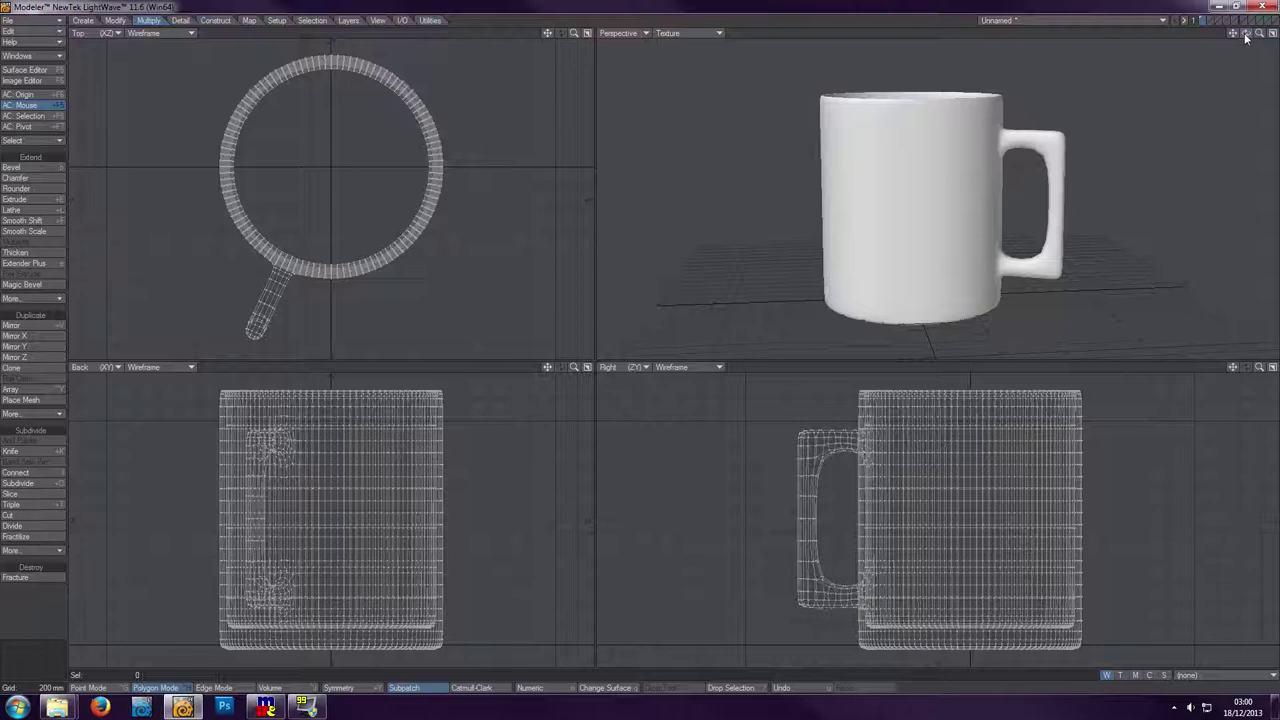
pyautogui.moveTo(1245, 38); pyautogui.dragTo(1247, 64)
pyautogui.click(912, 217)
pyautogui.click(914, 210)
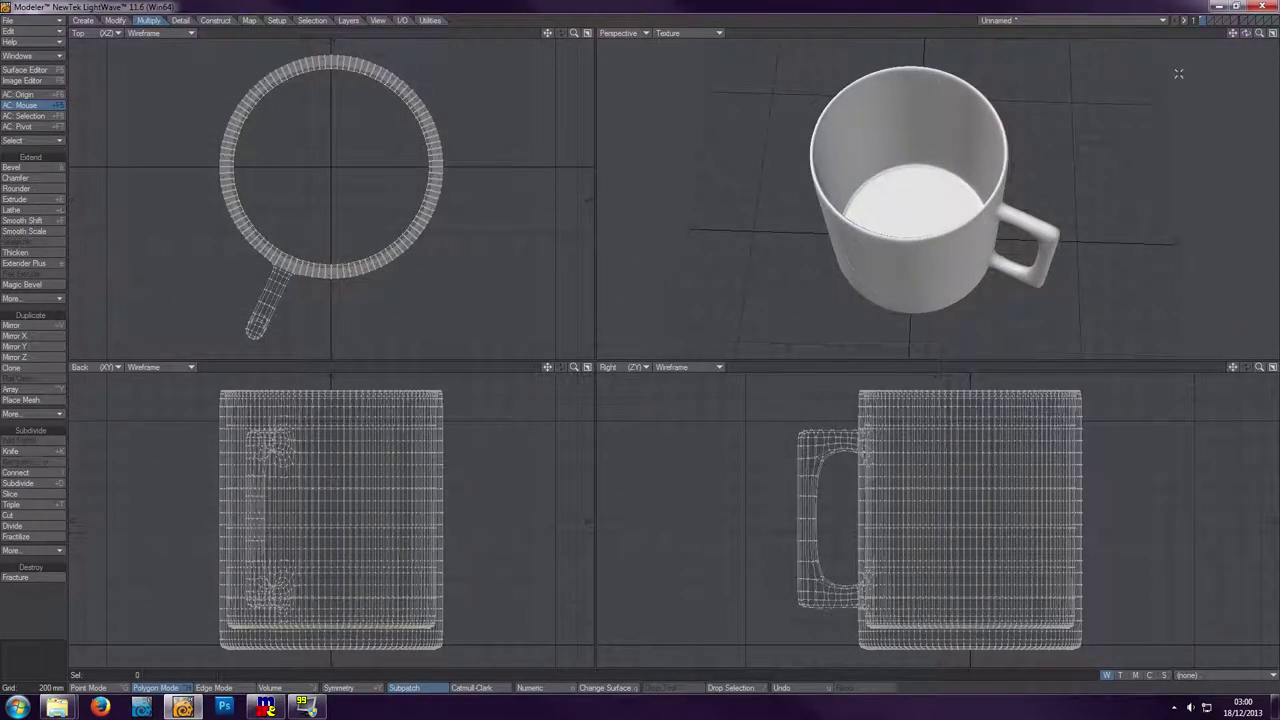
pyautogui.moveTo(1247, 34); pyautogui.dragTo(1247, 10)
pyautogui.click(914, 265)
pyautogui.click(912, 268)
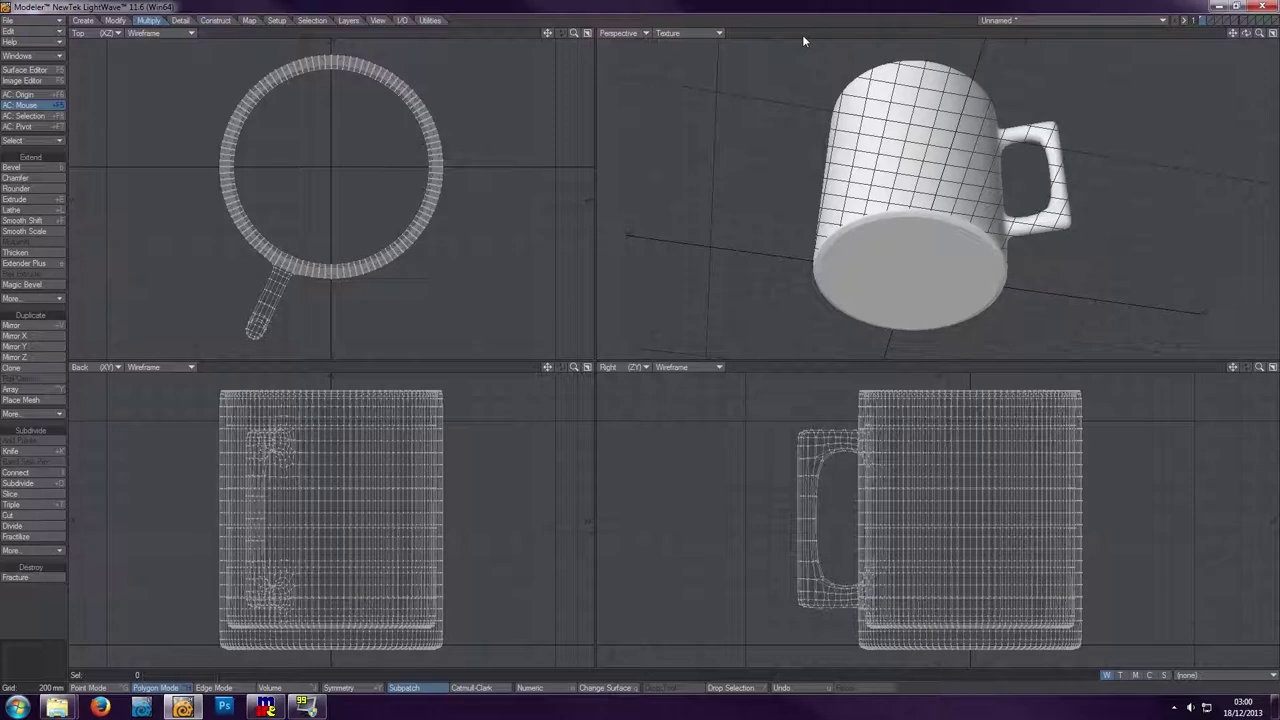
pyautogui.moveTo(1246, 34); pyautogui.dragTo(1250, 66)
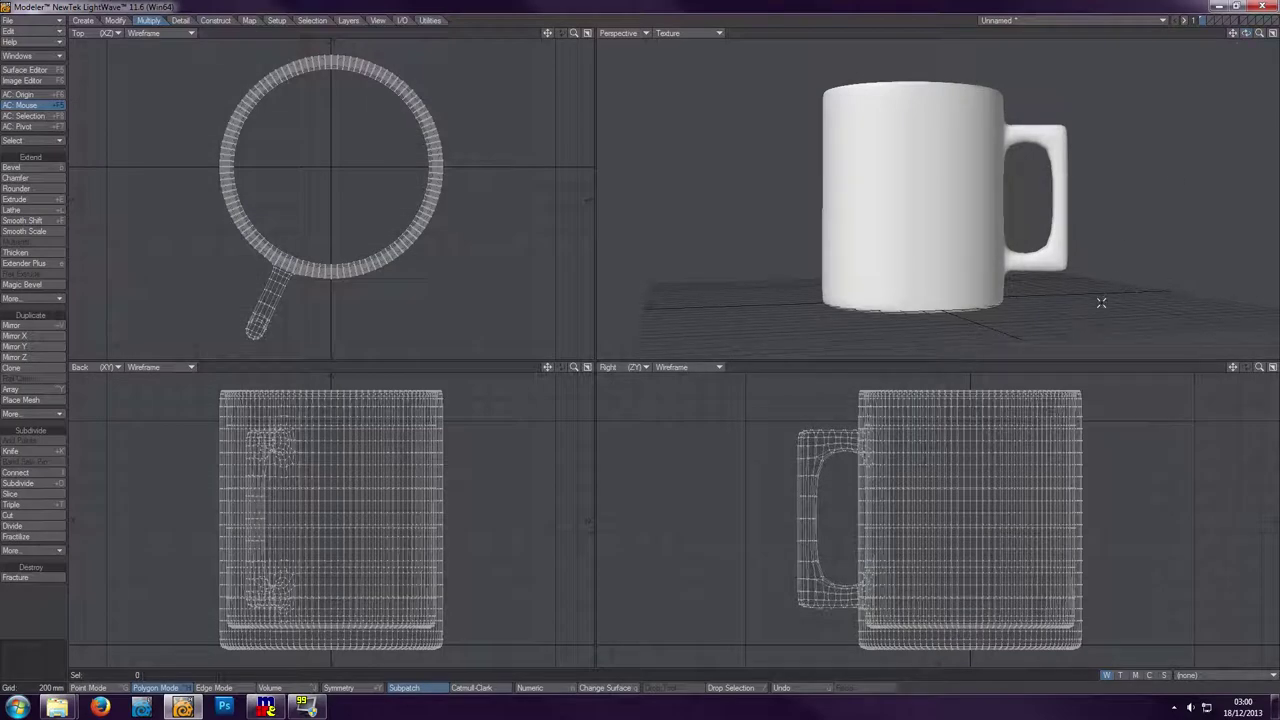
# - Switch to an empty layer and draw a box about 4 m wide centred on the origin
pyautogui.click(1212, 20)
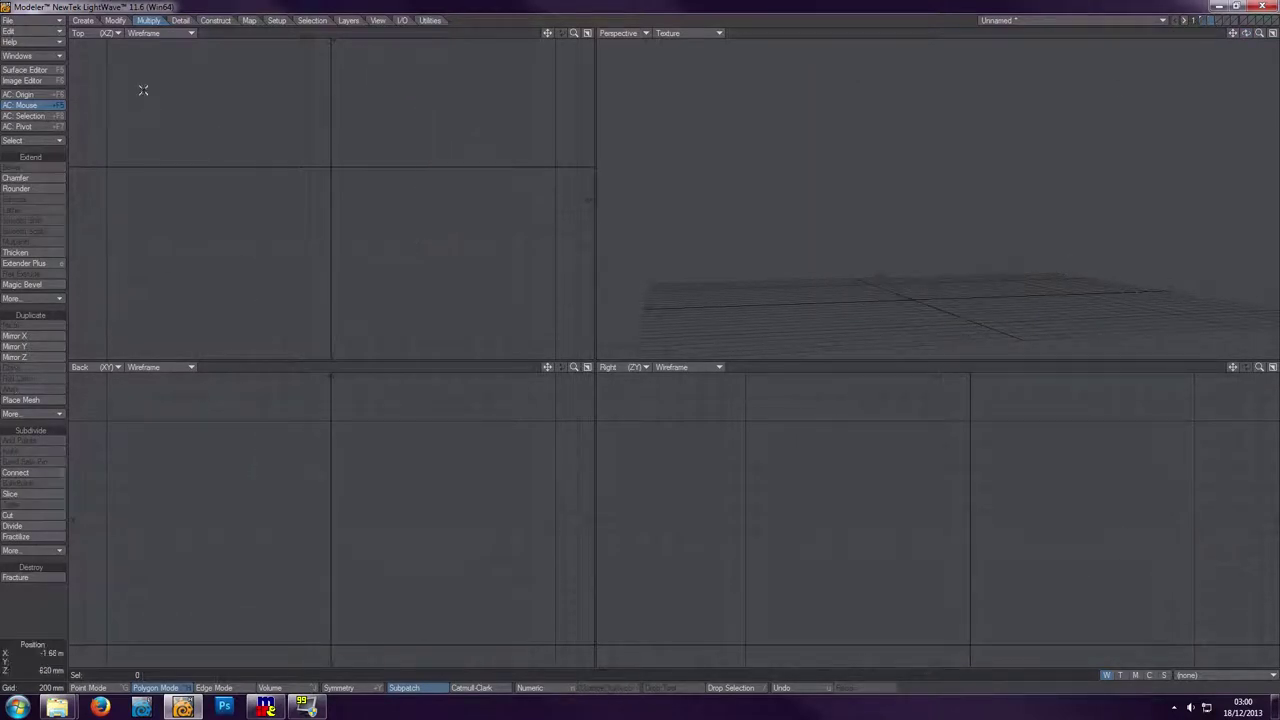
pyautogui.click(83, 20)
pyautogui.click(20, 173)
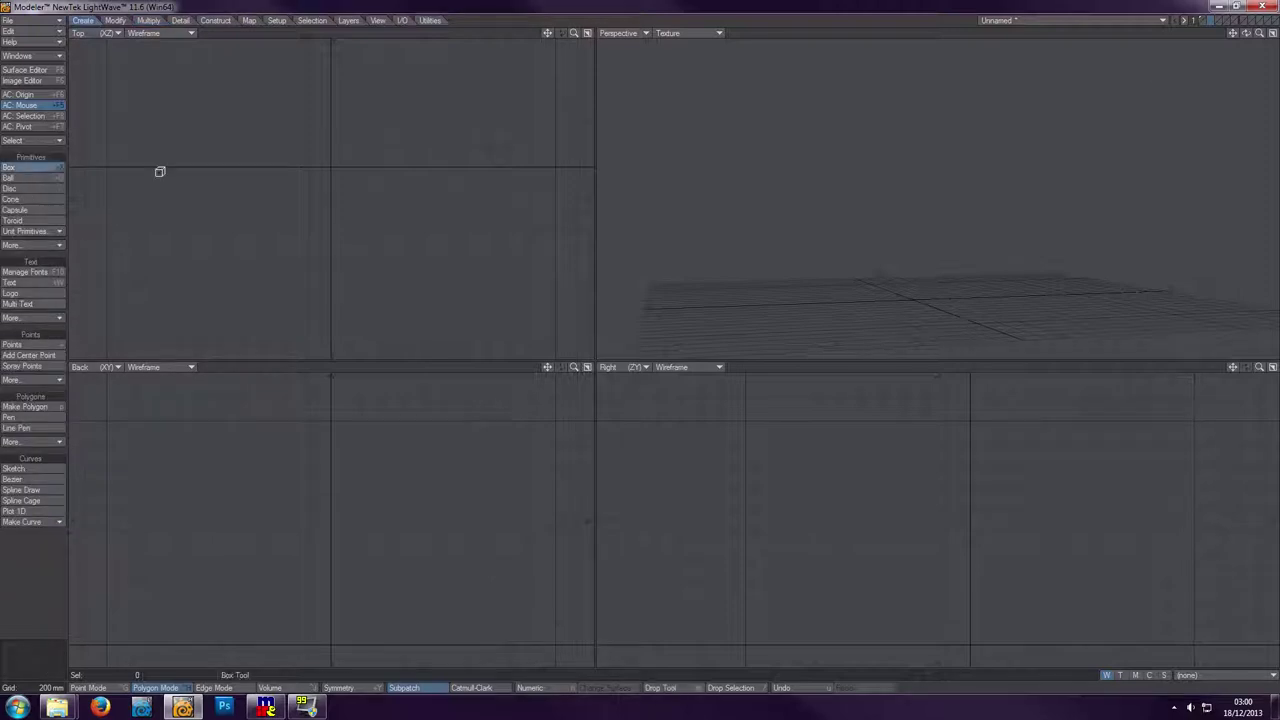
pyautogui.press('a')
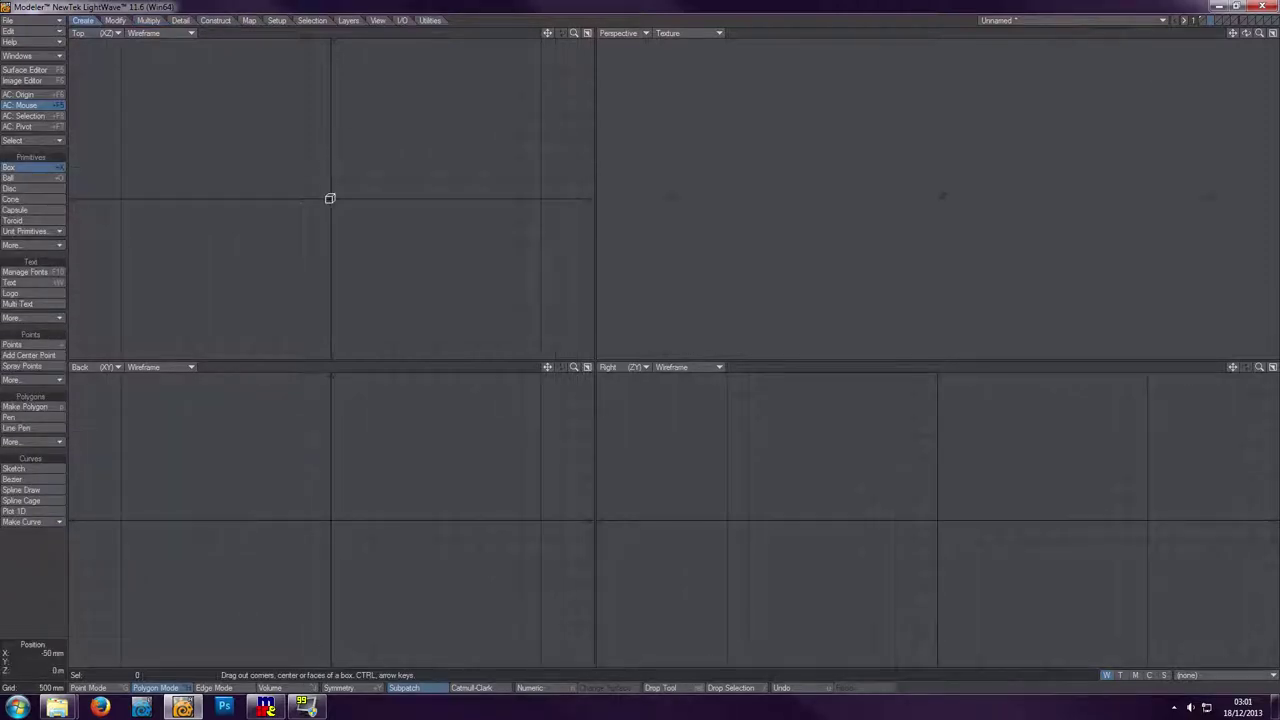
pyautogui.moveTo(332, 198); pyautogui.dragTo(417, 256)
pyautogui.moveTo(333, 206); pyautogui.dragTo(247, 138)
pyautogui.moveTo(329, 508); pyautogui.dragTo(326, 452)
pyautogui.moveTo(337, 557); pyautogui.dragTo(334, 588)
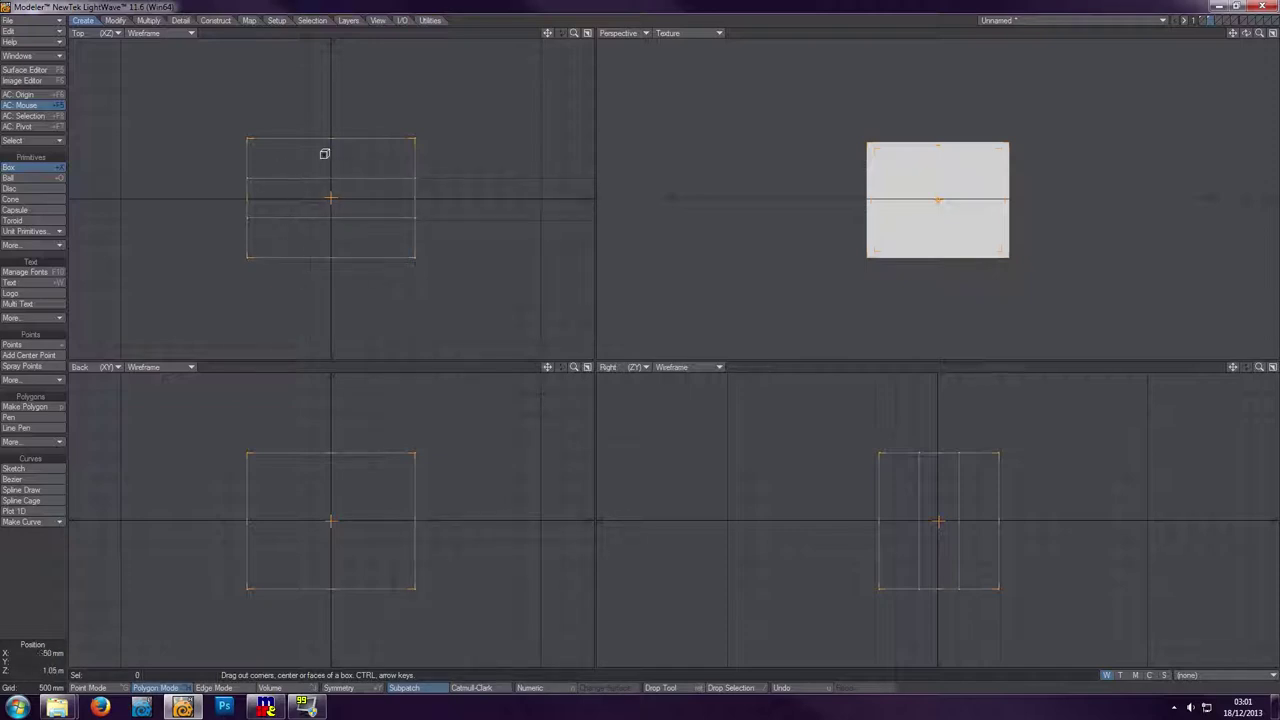
# - Remove the box's extra divisions, leaving one segment along each axis
pyautogui.moveTo(297, 212); pyautogui.dragTo(294, 231)
pyautogui.press('u')
pyautogui.press('Right')
pyautogui.press('Right')
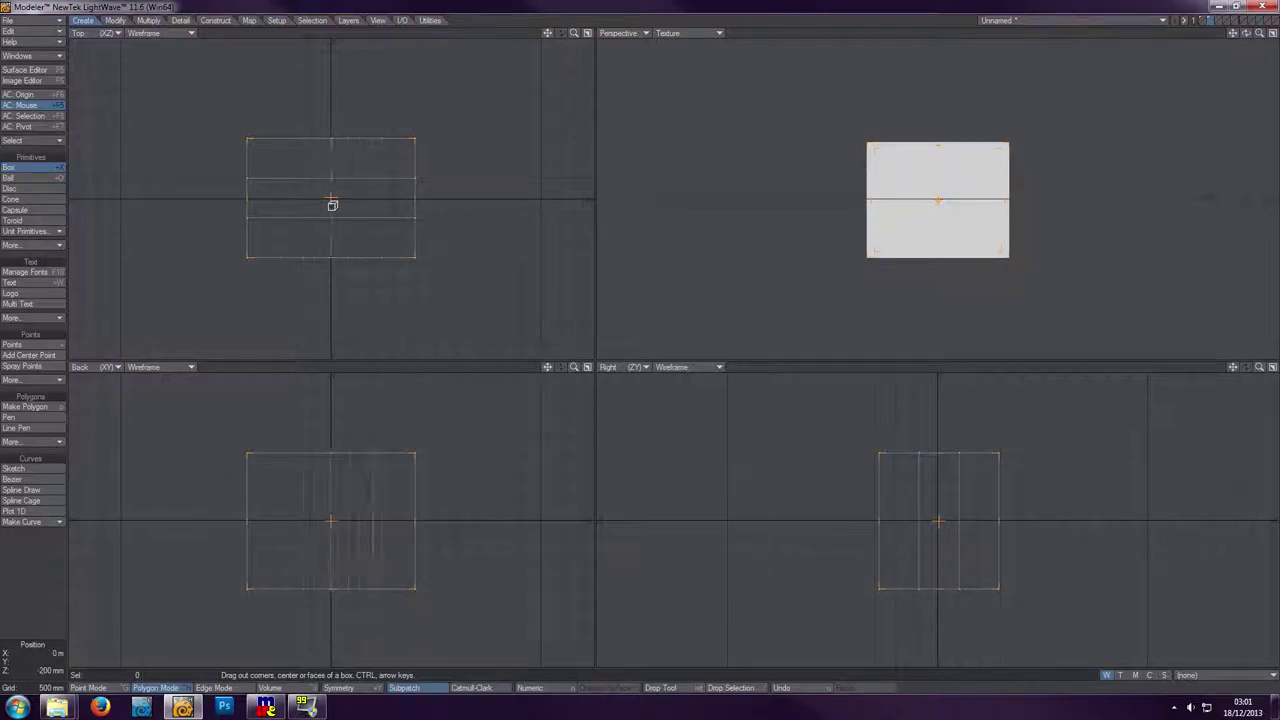
pyautogui.press('Left')
pyautogui.press('Left')
pyautogui.press('Down')
pyautogui.press('Down')
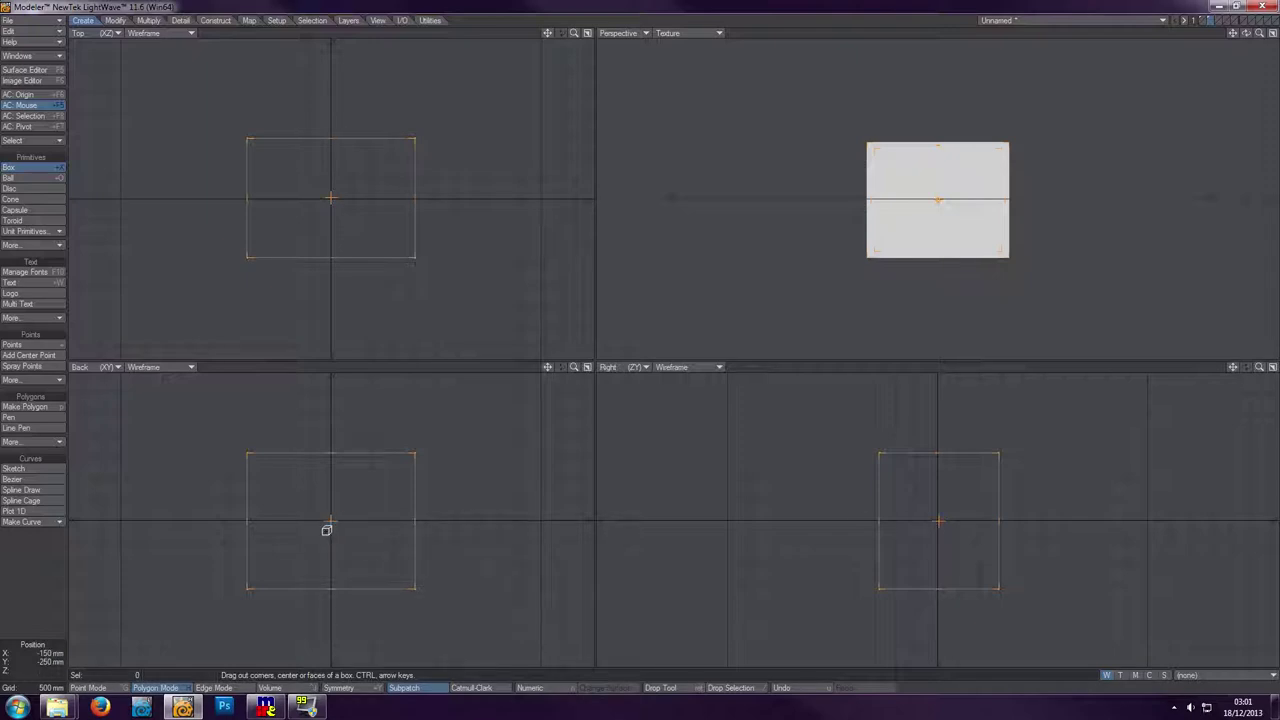
# - Try dividing the box into three segments in height and four in width
pyautogui.press('Up')
pyautogui.press('Up')
pyautogui.press('Up')
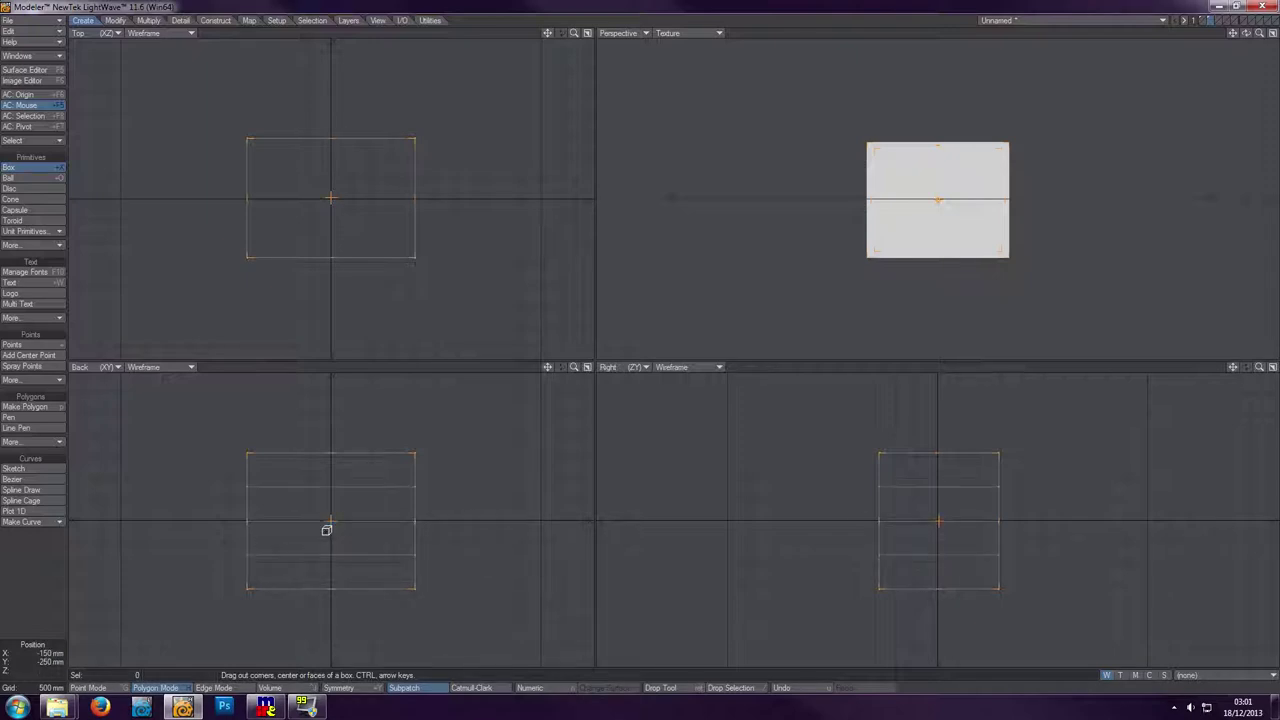
pyautogui.press('Right')
pyautogui.press('Right')
pyautogui.press('Right')
pyautogui.press('Left')
pyautogui.press('Left')
pyautogui.press('Left')
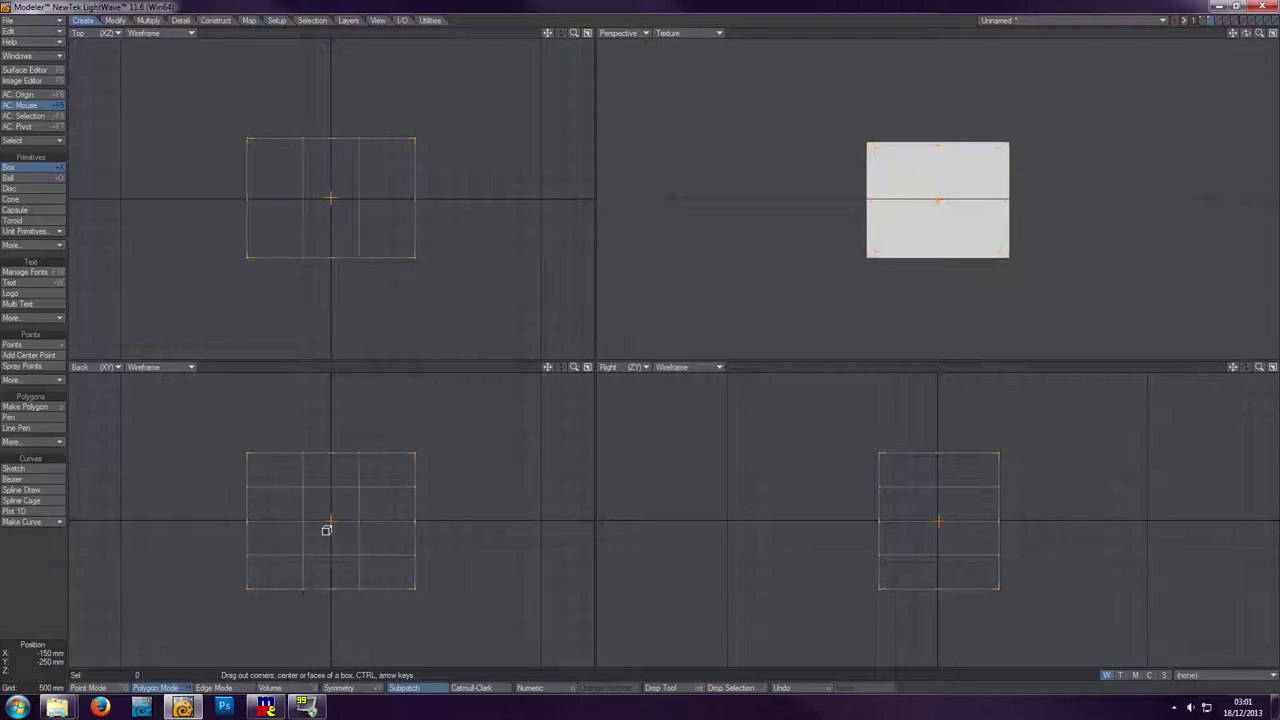
pyautogui.press('Right')
pyautogui.press('Right')
pyautogui.press('Right')
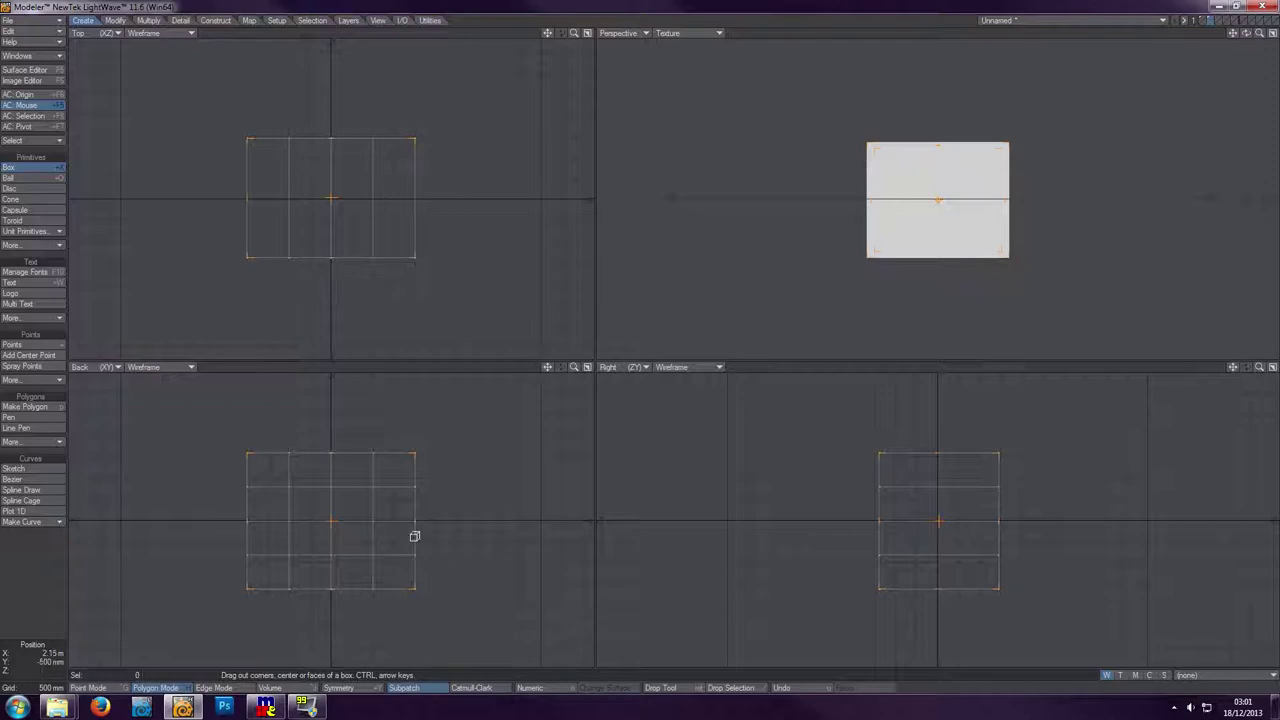
# - Try a single segment across the box's width with three segments in height and three in depth
pyautogui.press('Down')
pyautogui.press('Left')
pyautogui.press('Left')
pyautogui.press('Left')
pyautogui.press('Up')
pyautogui.press('Up')
pyautogui.press('Up')
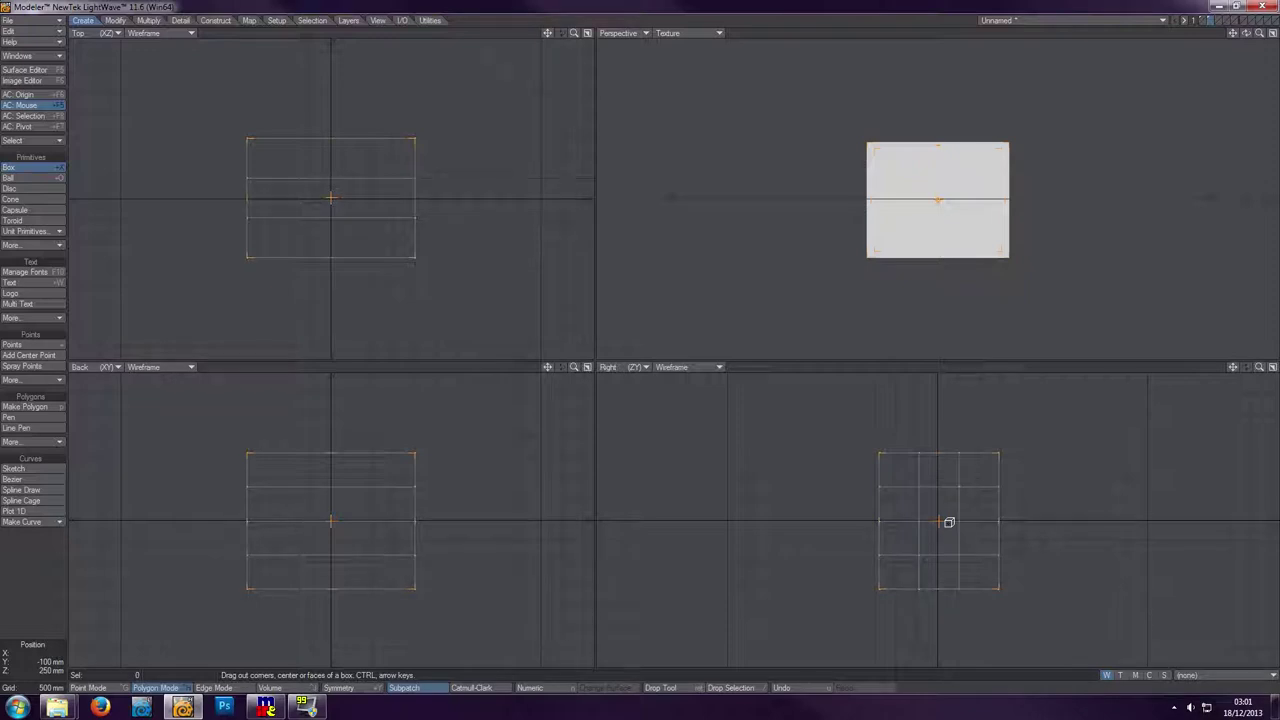
# - Reset the box to one segment on every axis and finish creating it
pyautogui.press('Down')
pyautogui.press('Down')
pyautogui.press('Down')
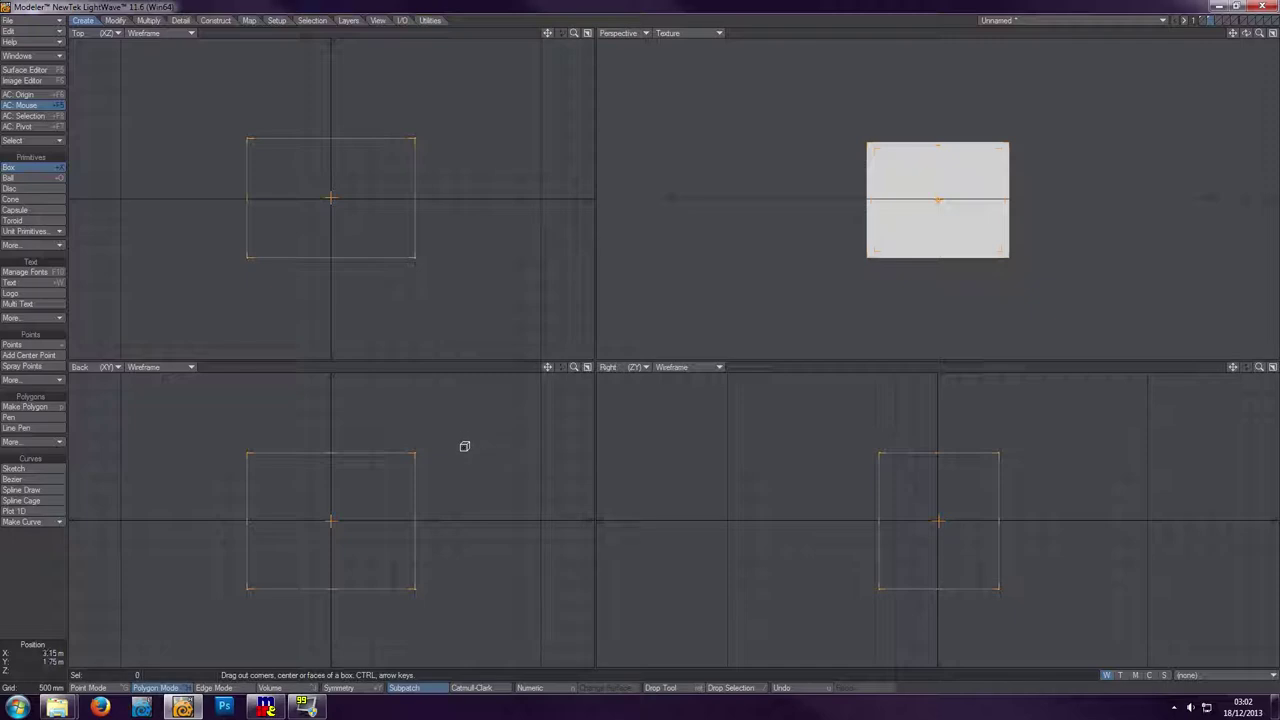
pyautogui.click(49, 170)
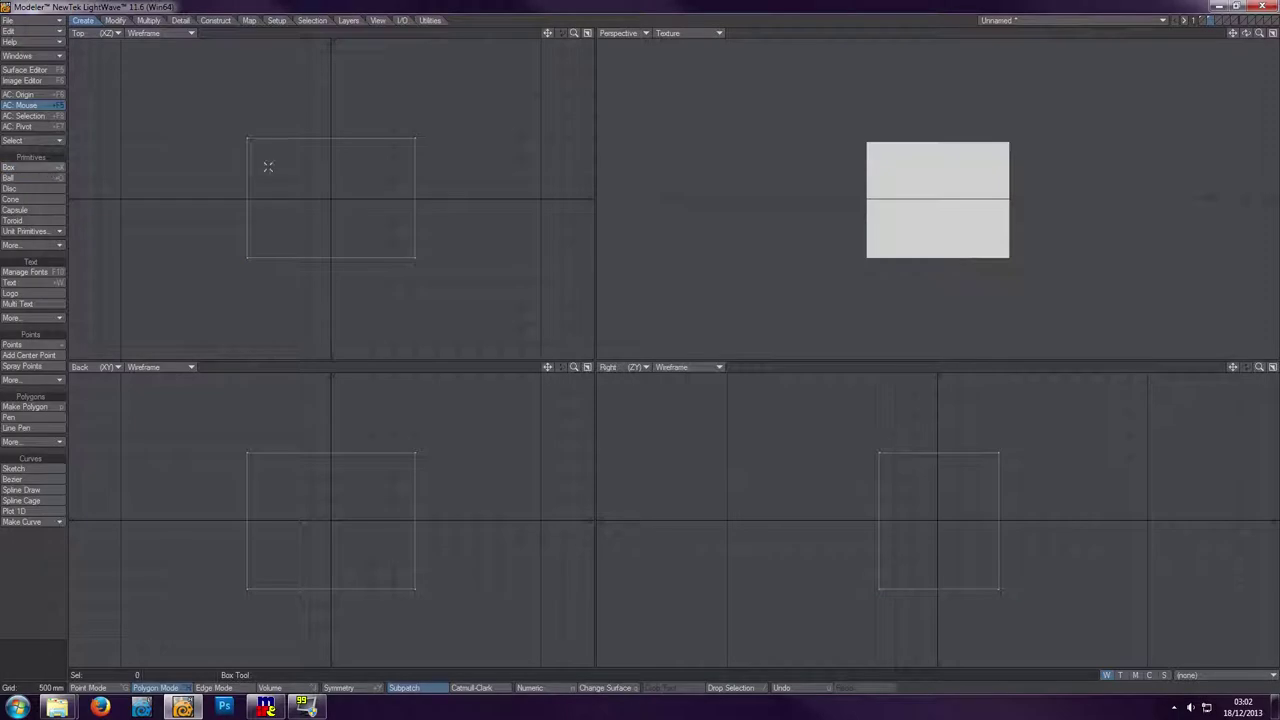
# - Try smoothing the box with SubPatches and freezing it, and restore the plain flat-sided box
pyautogui.moveTo(1246, 33); pyautogui.dragTo(1198, 60)
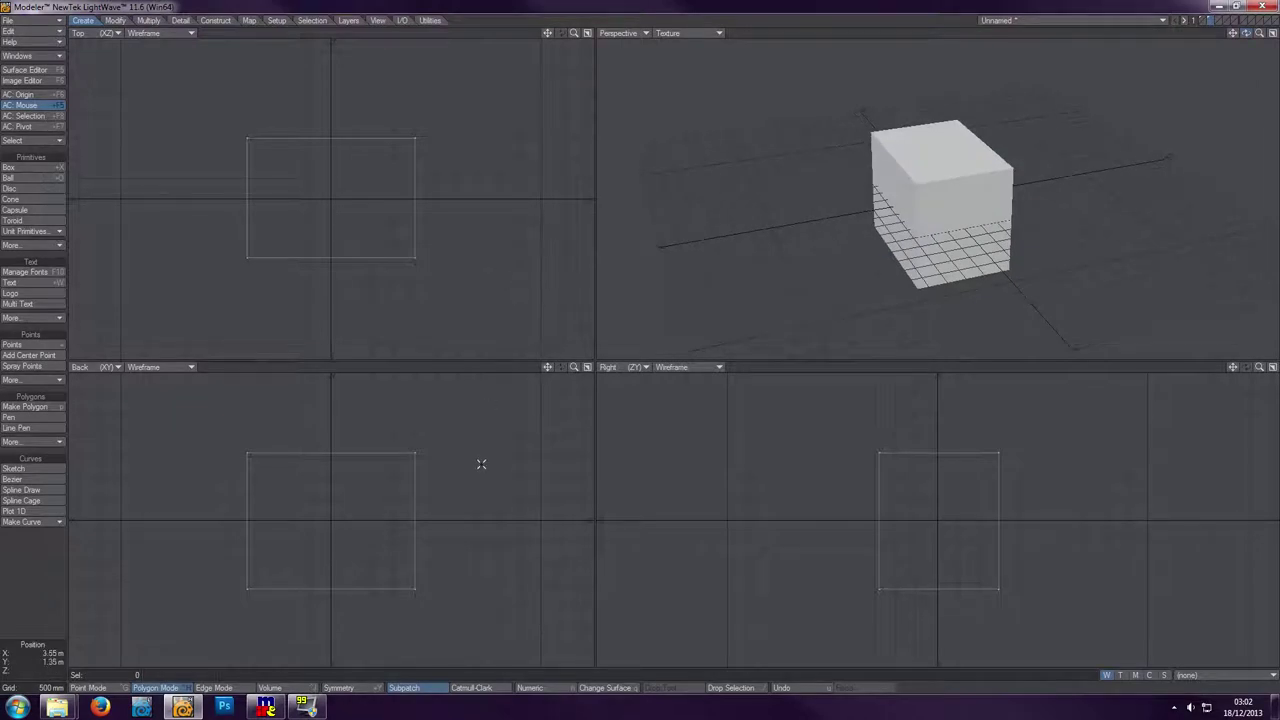
pyautogui.press('Tab')
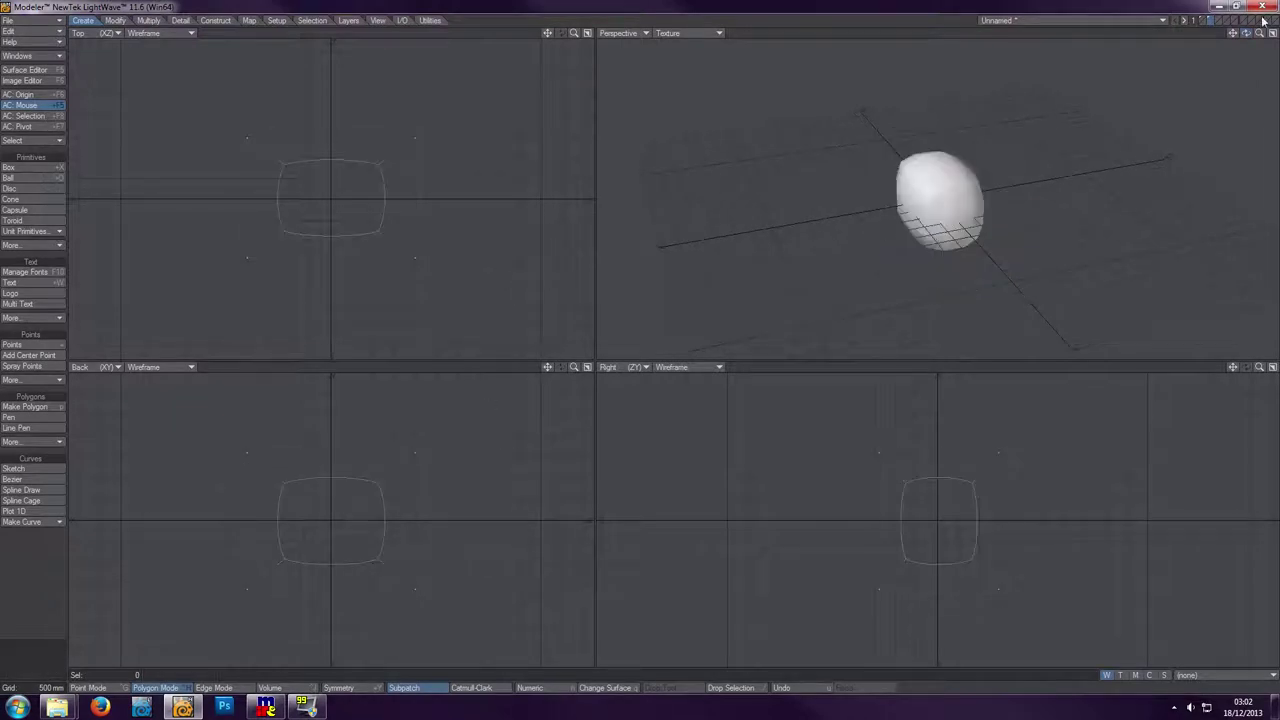
pyautogui.moveTo(1246, 33); pyautogui.dragTo(1234, 44)
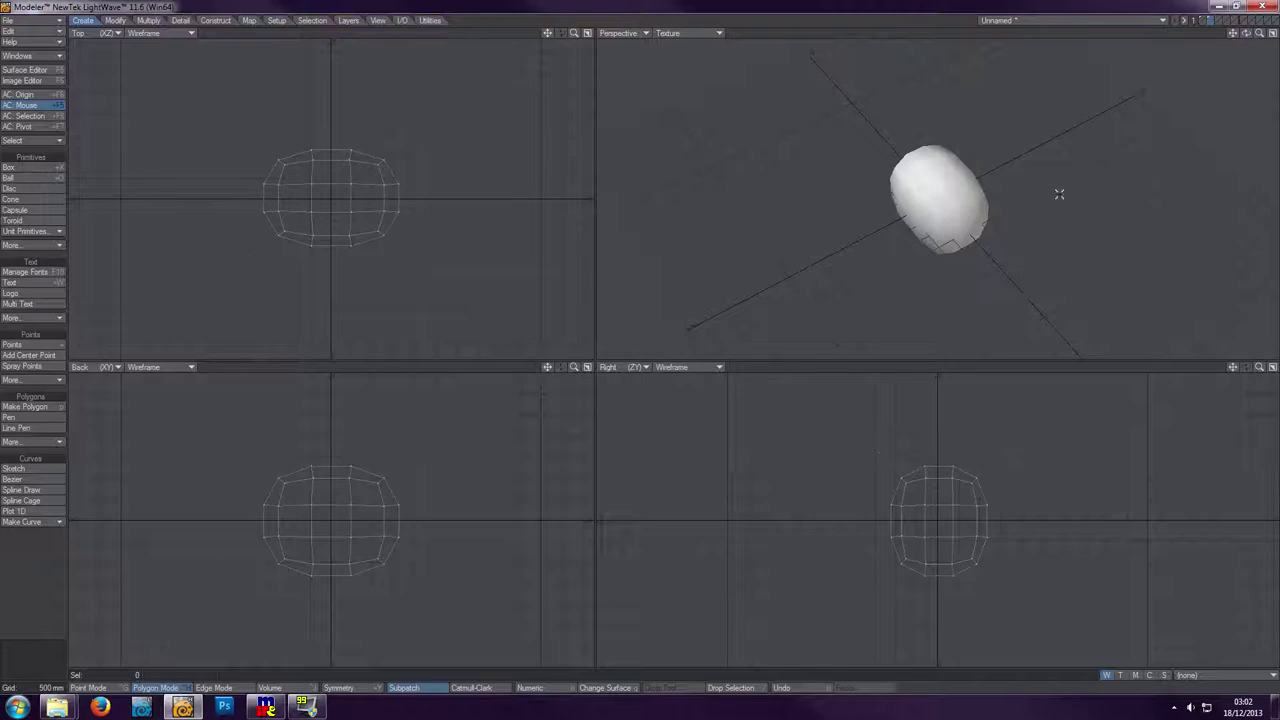
pyautogui.moveTo(1246, 38); pyautogui.dragTo(1248, 38)
pyautogui.press('Tab')
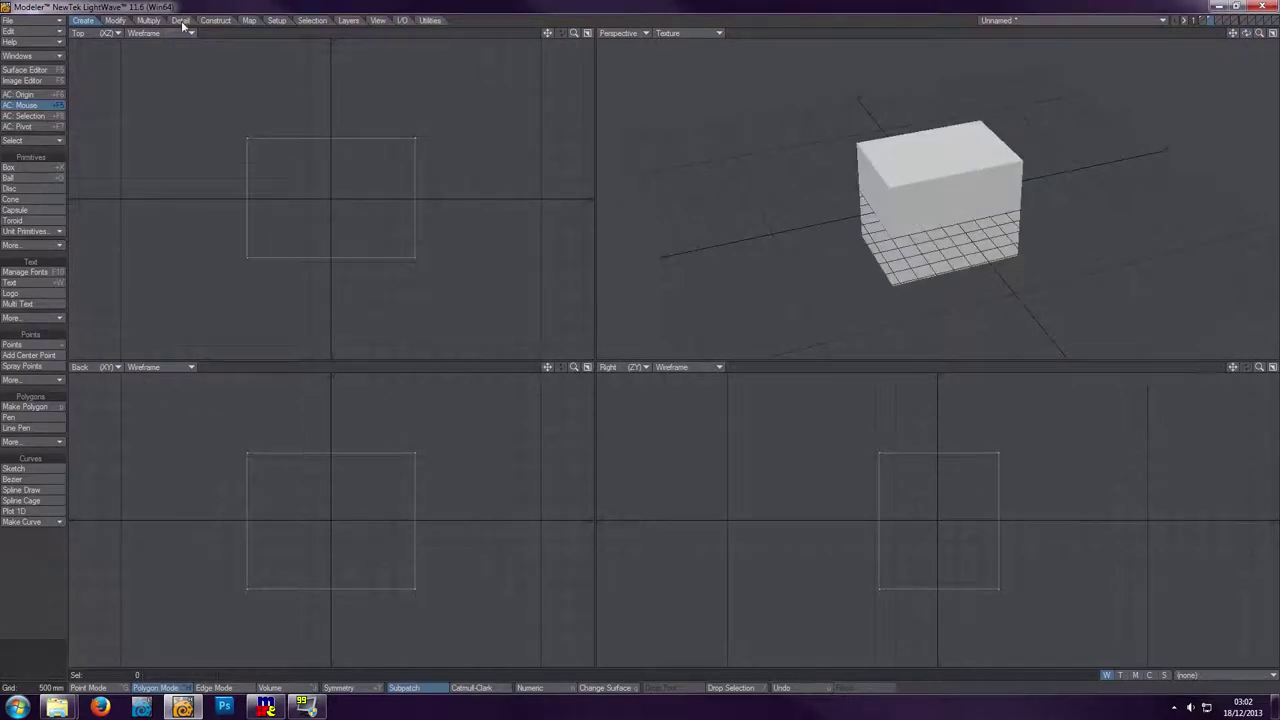
# - Try subdividing the box with the Faceted method at 0.0 % fractal, and undo the subdivision
pyautogui.click(150, 21)
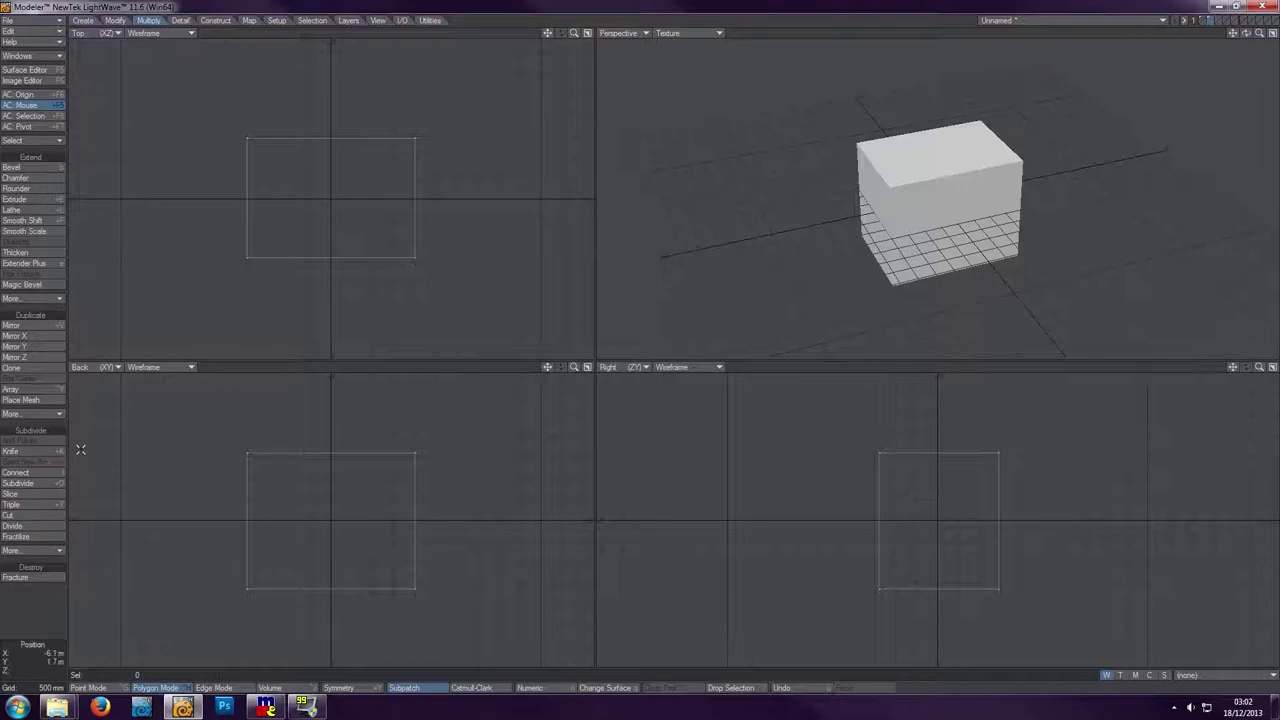
pyautogui.click(50, 485)
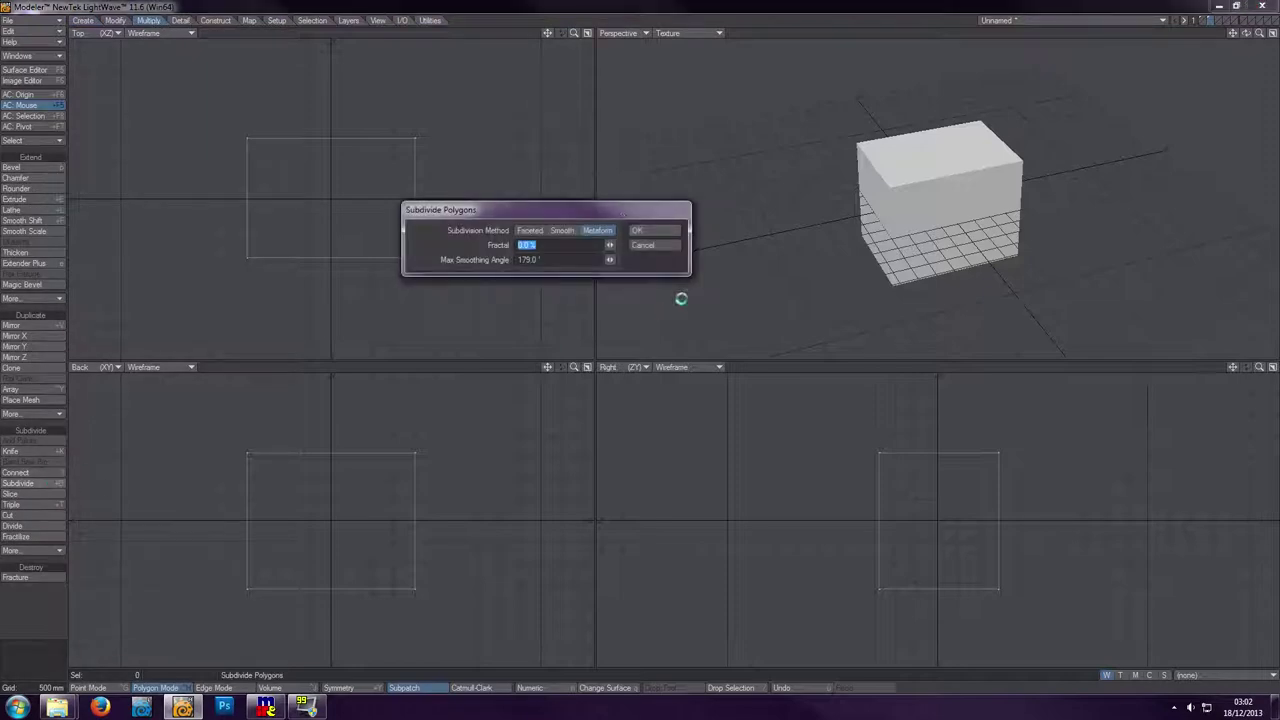
pyautogui.moveTo(602, 202); pyautogui.dragTo(693, 277)
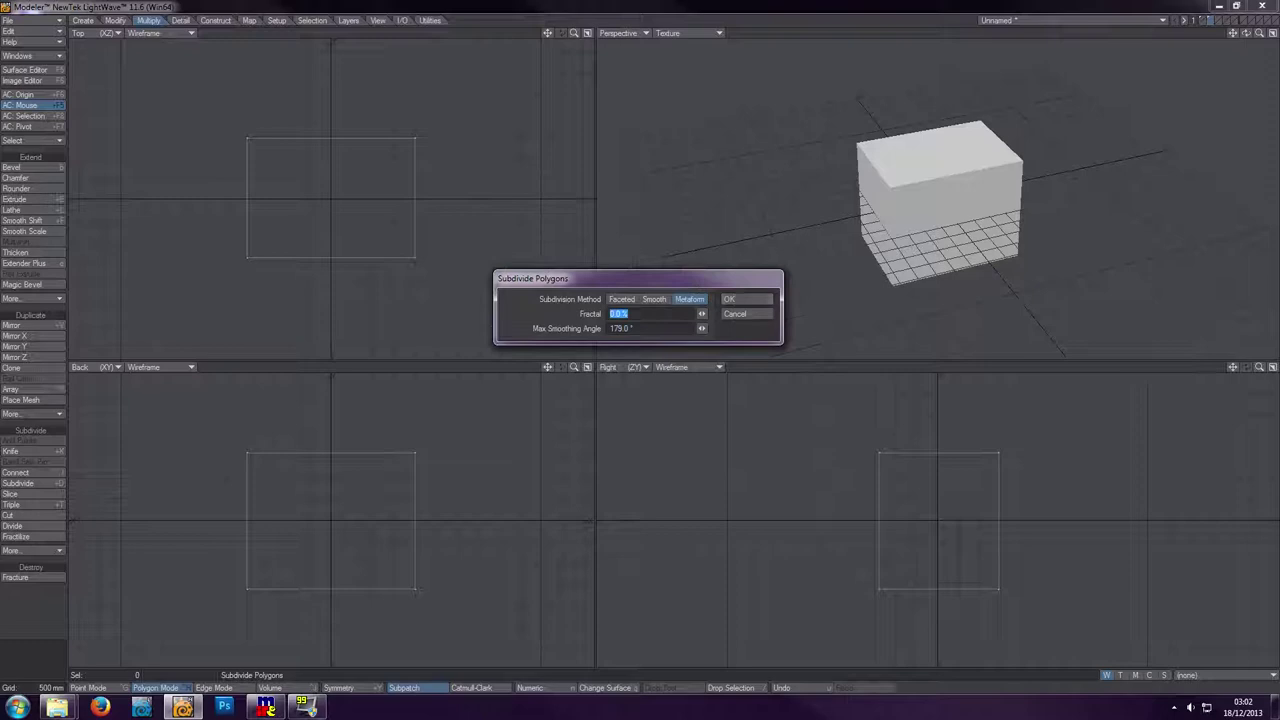
pyautogui.click(620, 302)
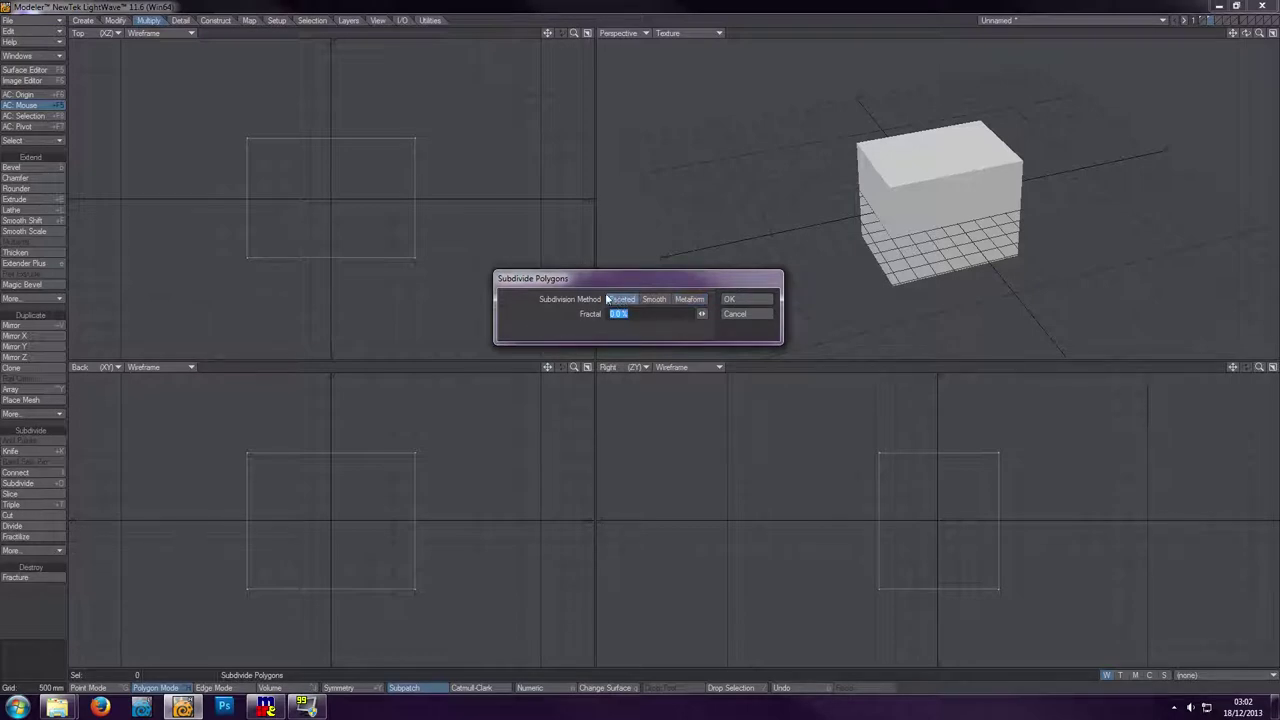
pyautogui.click(731, 300)
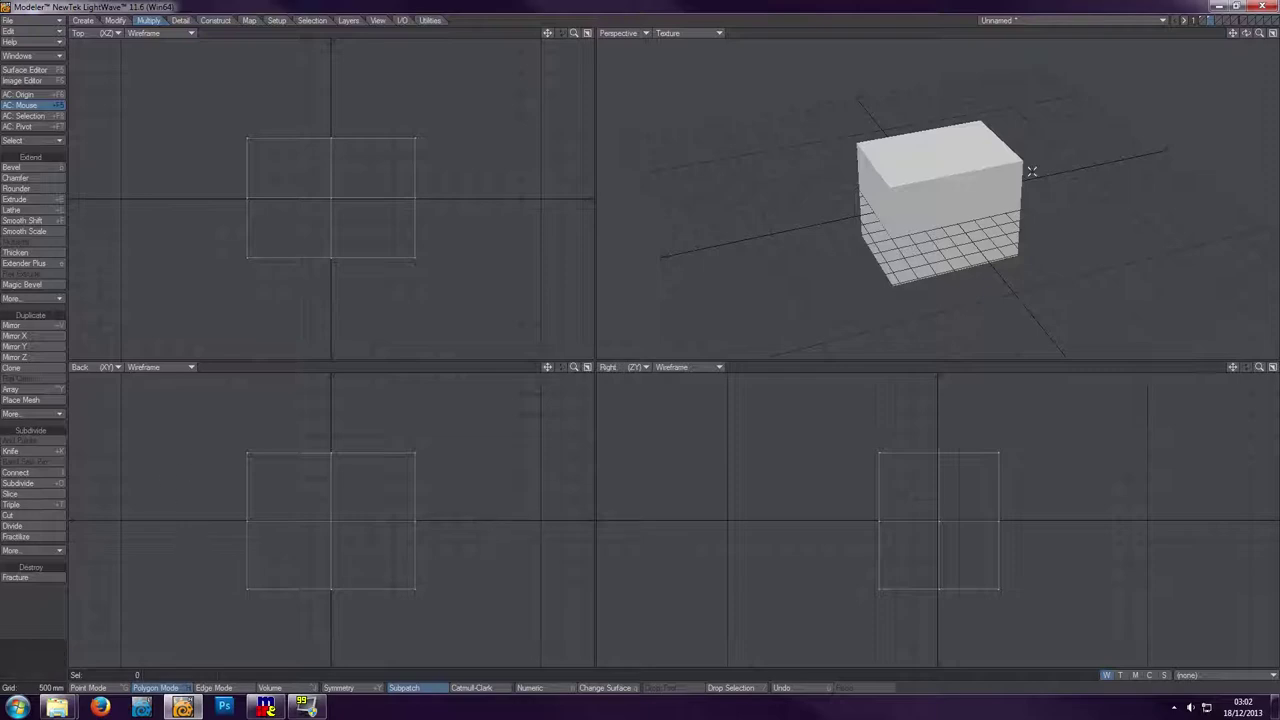
pyautogui.moveTo(940, 203)
pyautogui.mouseDown()
pyautogui.moveTo(975, 225)
pyautogui.moveTo(990, 262)
pyautogui.moveTo(915, 262)
pyautogui.mouseUp()
pyautogui.moveTo(903, 177)
pyautogui.mouseDown()
pyautogui.moveTo(965, 140)
pyautogui.moveTo(943, 137)
pyautogui.moveTo(968, 165)
pyautogui.moveTo(954, 238)
pyautogui.moveTo(930, 188)
pyautogui.moveTo(958, 147)
pyautogui.moveTo(960, 203)
pyautogui.mouseUp()
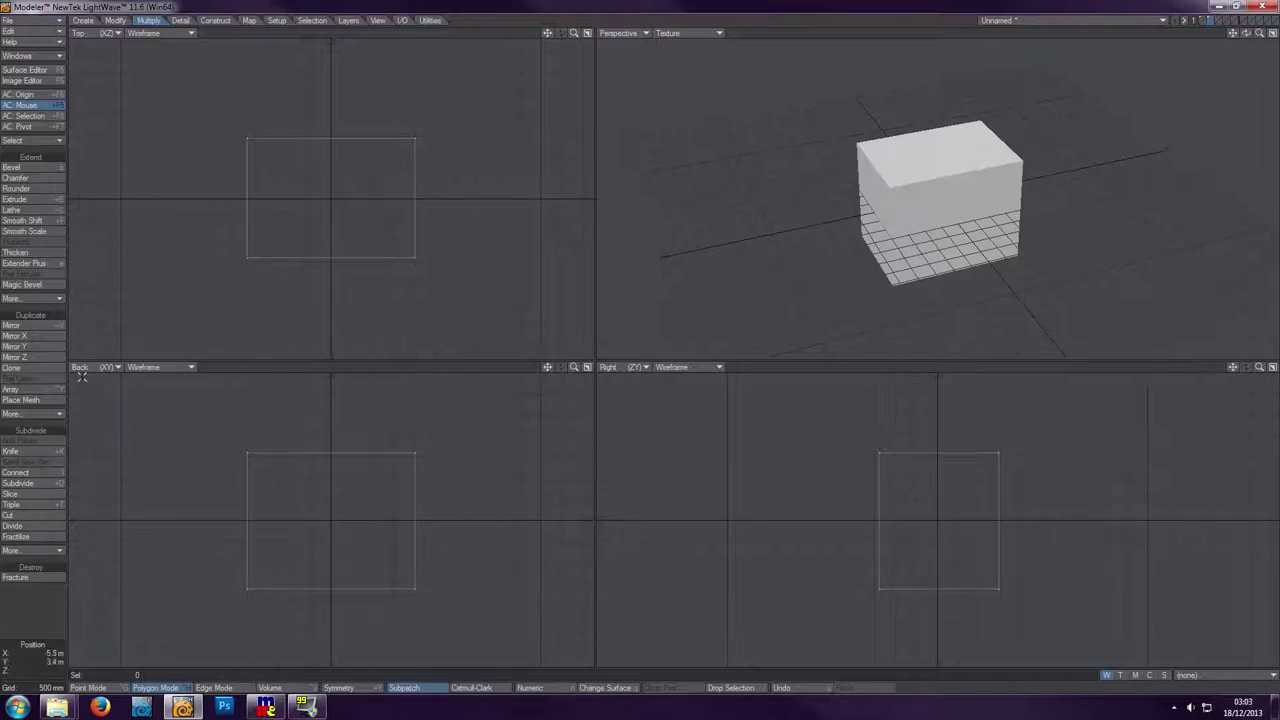
# - Try subdividing the box with the Metaform method at a 179.0° maximum smoothing angle, and undo it
pyautogui.click(47, 485)
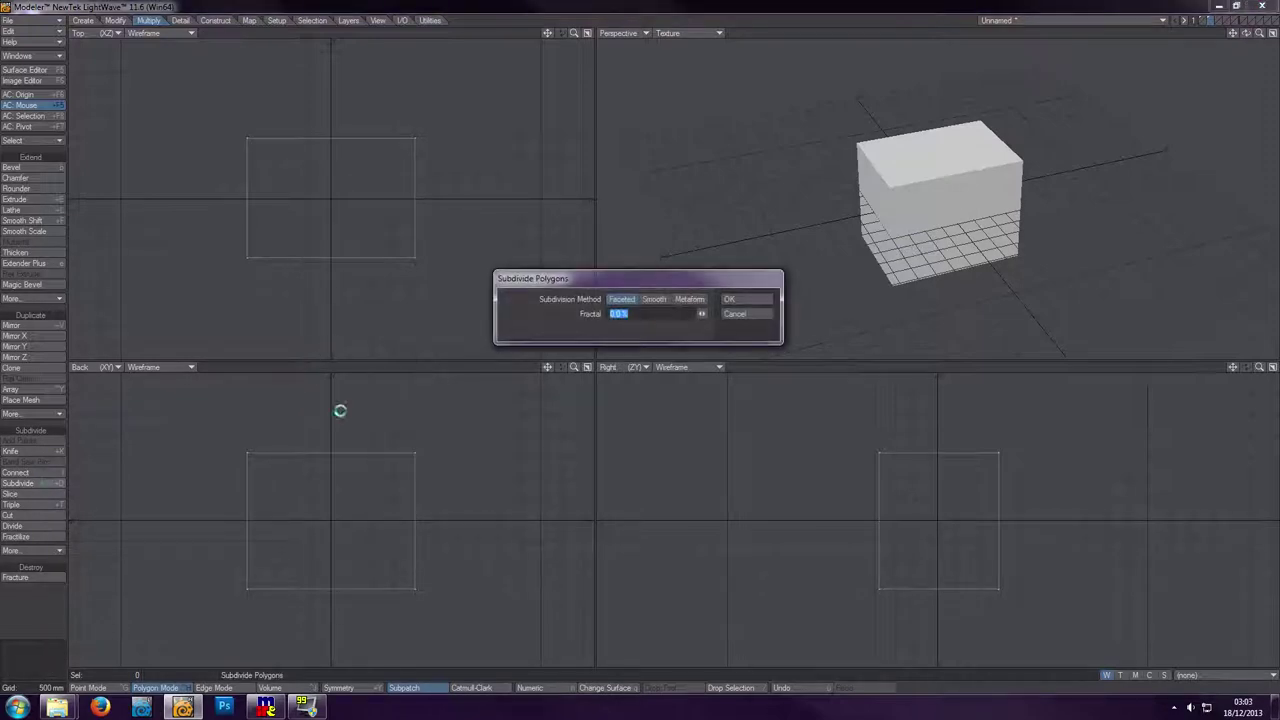
pyautogui.click(693, 300)
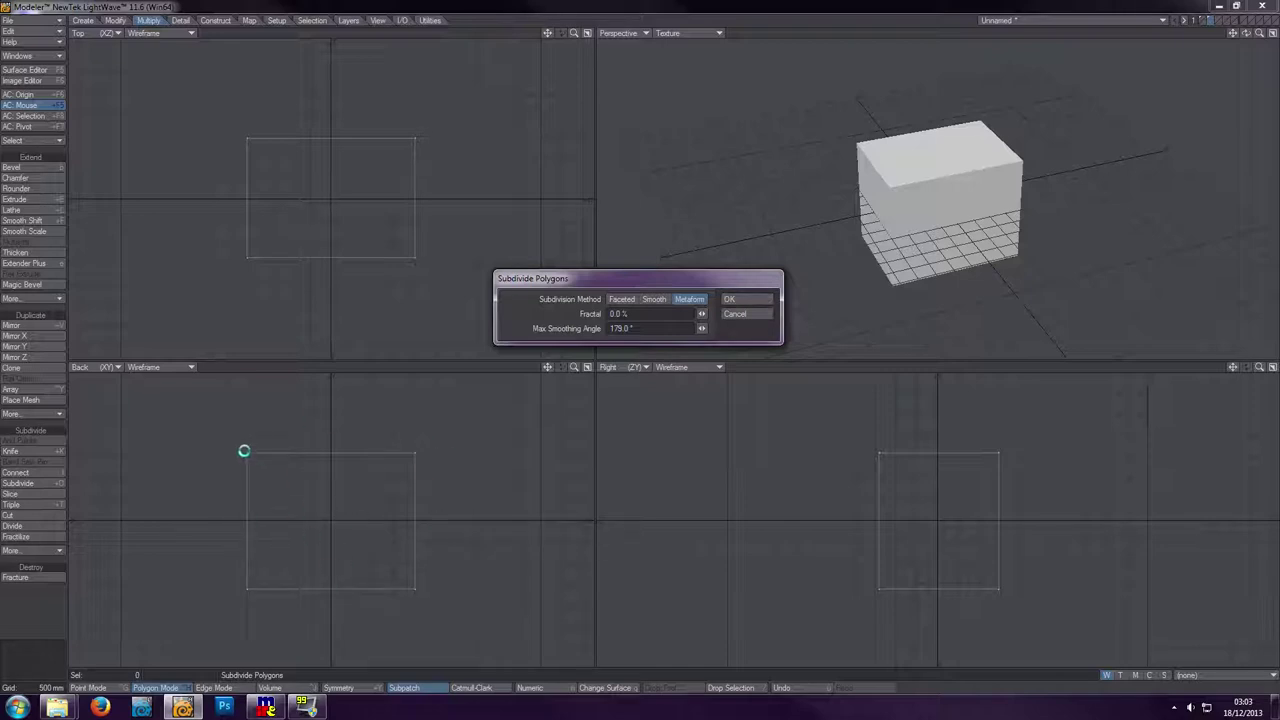
pyautogui.click(742, 301)
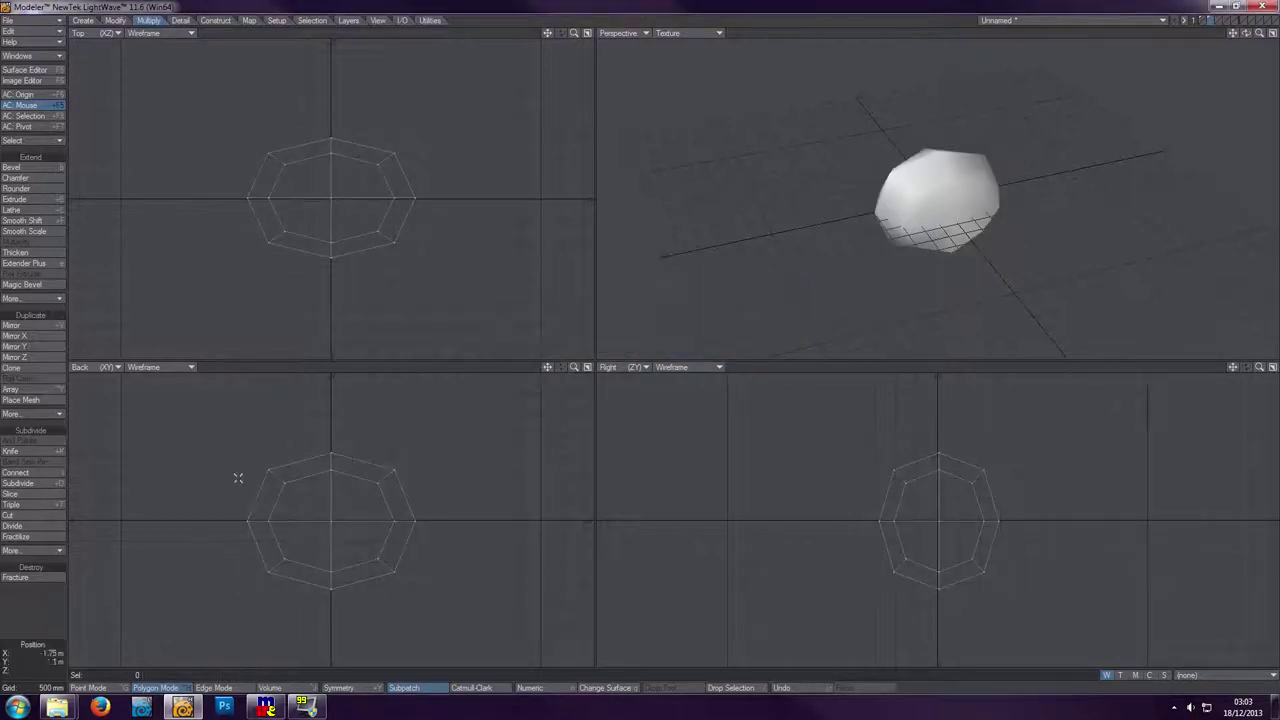
pyautogui.moveTo(1245, 34); pyautogui.dragTo(1160, 56)
pyautogui.press('u')
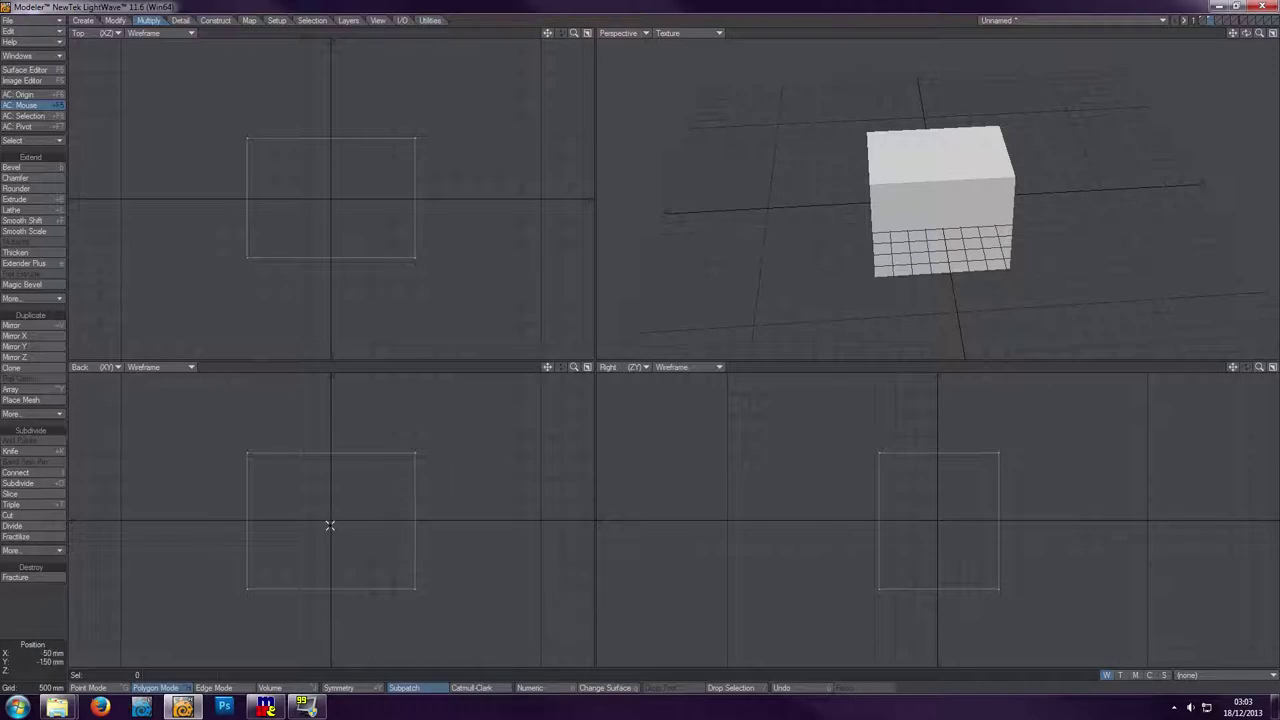
# - Convert the box to SubPatches, select all its polygons, and switch them back to flat faces
pyautogui.press('Tab')
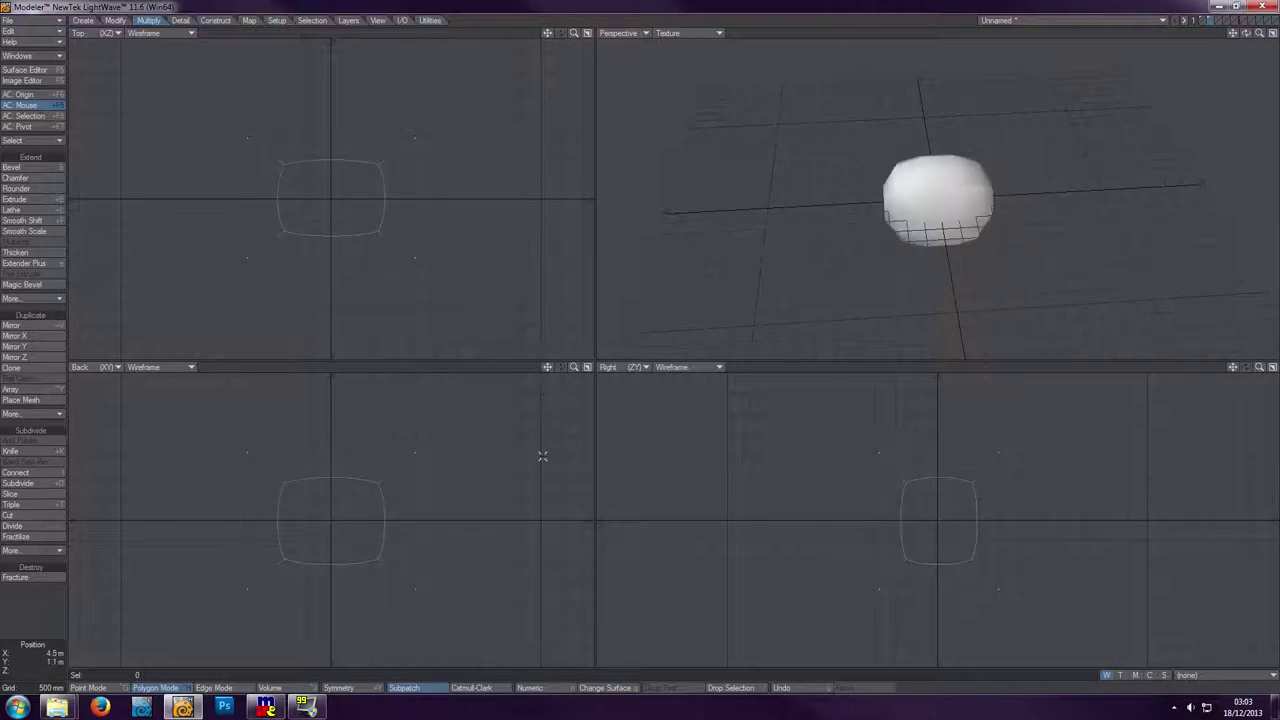
pyautogui.moveTo(1246, 33); pyautogui.dragTo(1205, 60)
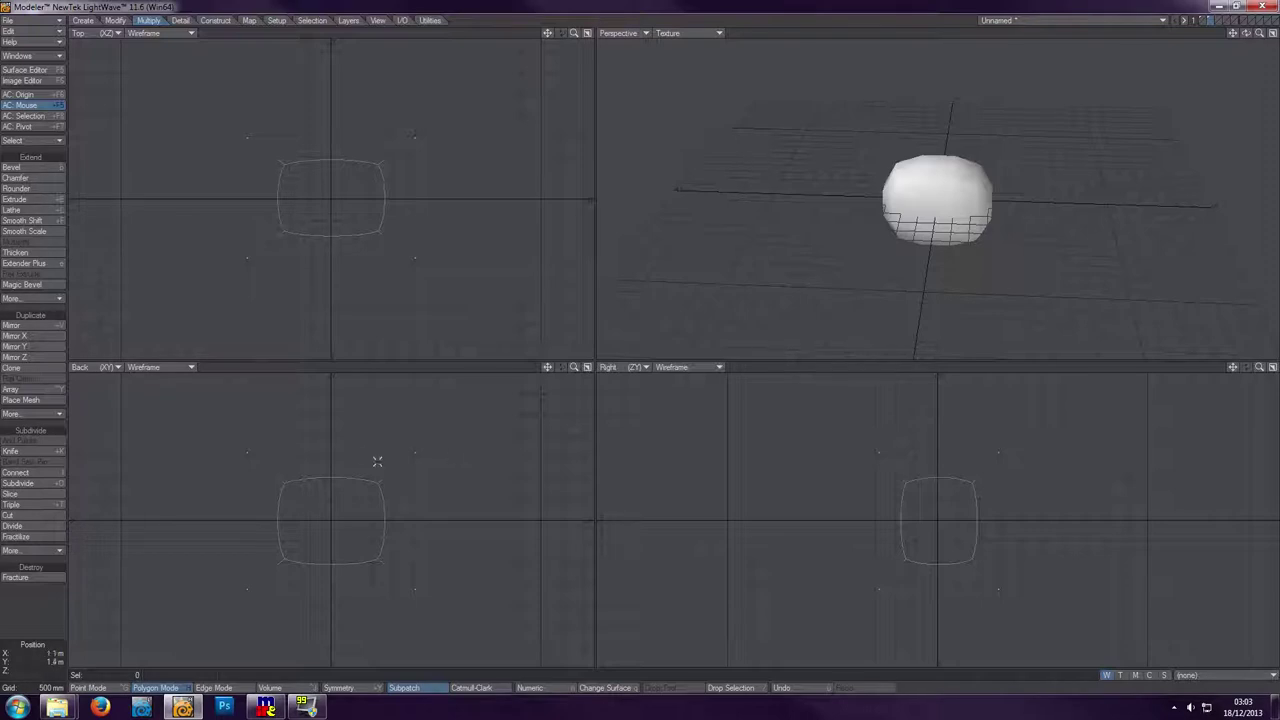
pyautogui.moveTo(329, 457); pyautogui.dragTo(323, 551)
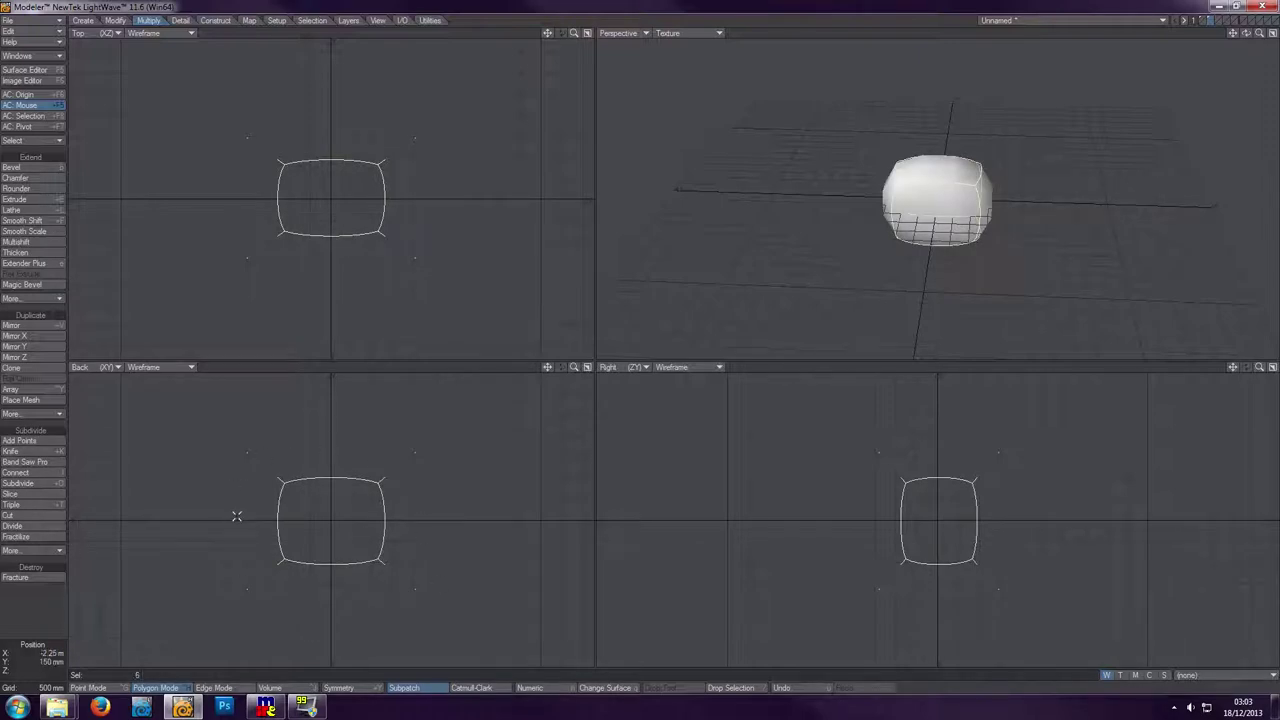
pyautogui.moveTo(1246, 33)
pyautogui.mouseDown()
pyautogui.moveTo(1226, 40)
pyautogui.moveTo(1262, 30)
pyautogui.moveTo(1253, 55)
pyautogui.mouseUp()
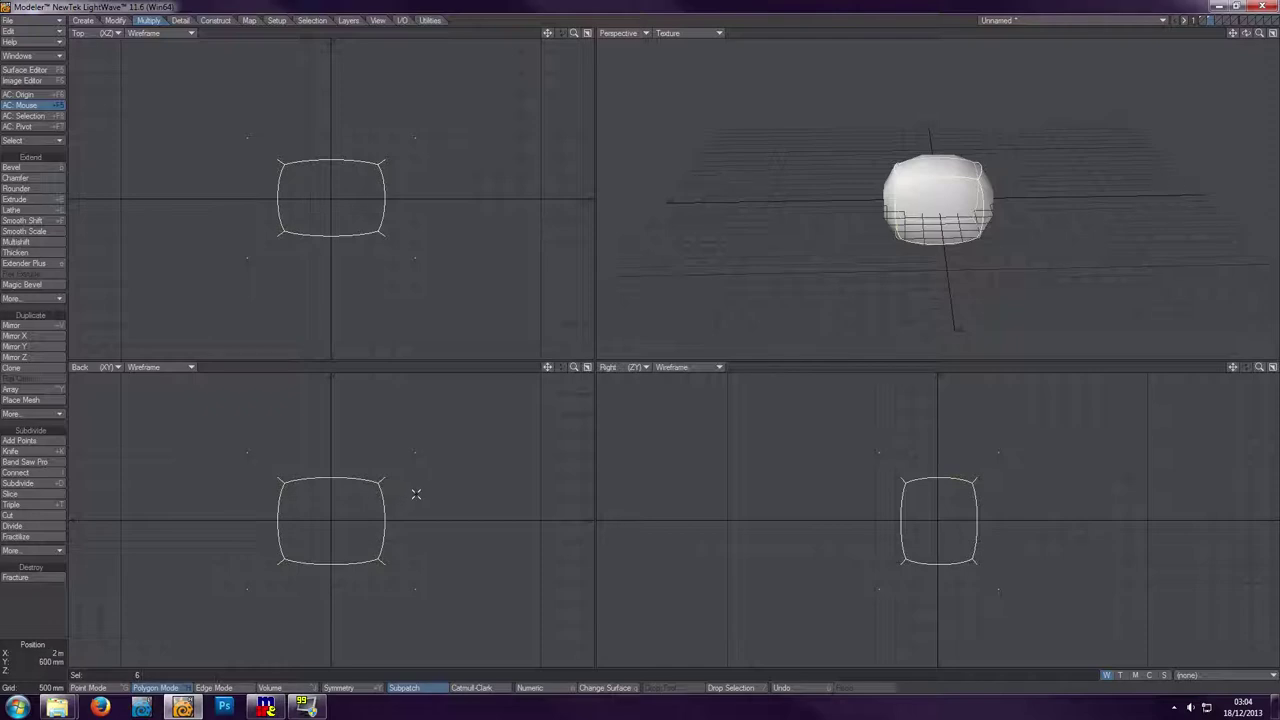
pyautogui.hotkey('shift', 'y')
pyautogui.hotkey('shift', 'y')
pyautogui.press('Tab')
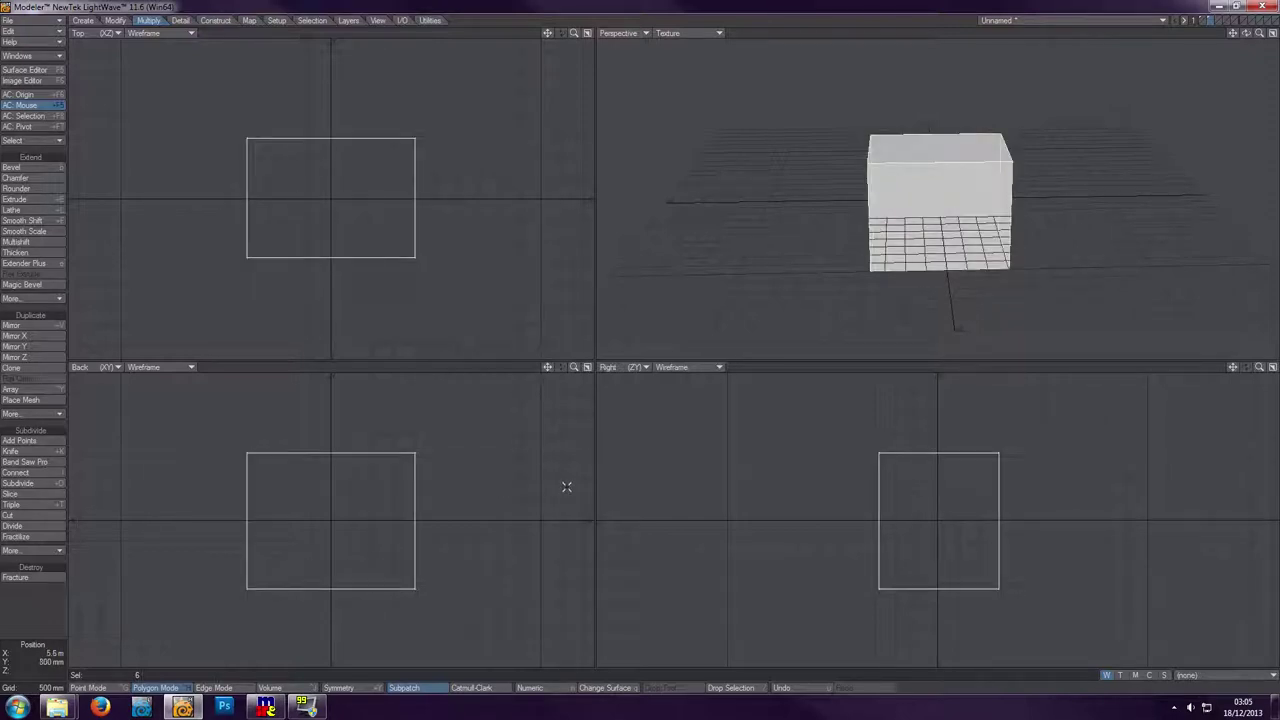
# - Delete the test box, return to the first layer, and fit and angle the perspective view to show the mug's handle
pyautogui.press('Delete')
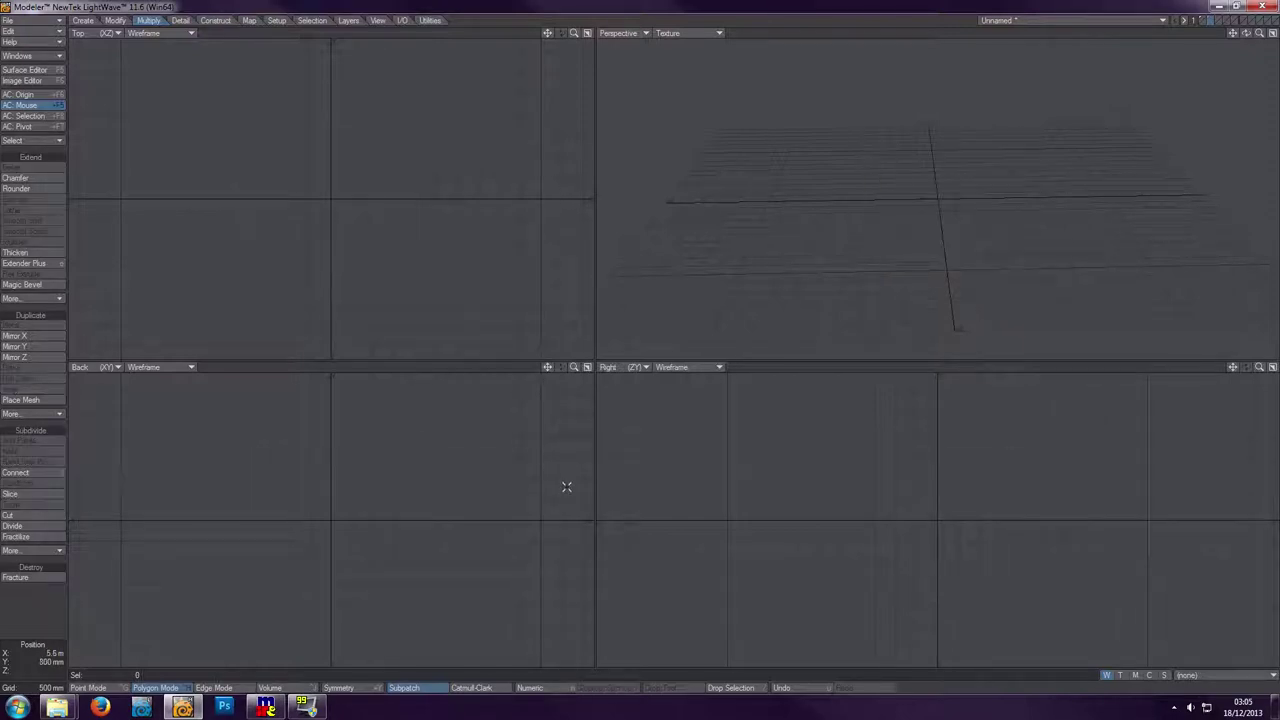
pyautogui.click(1204, 20)
pyautogui.press('a')
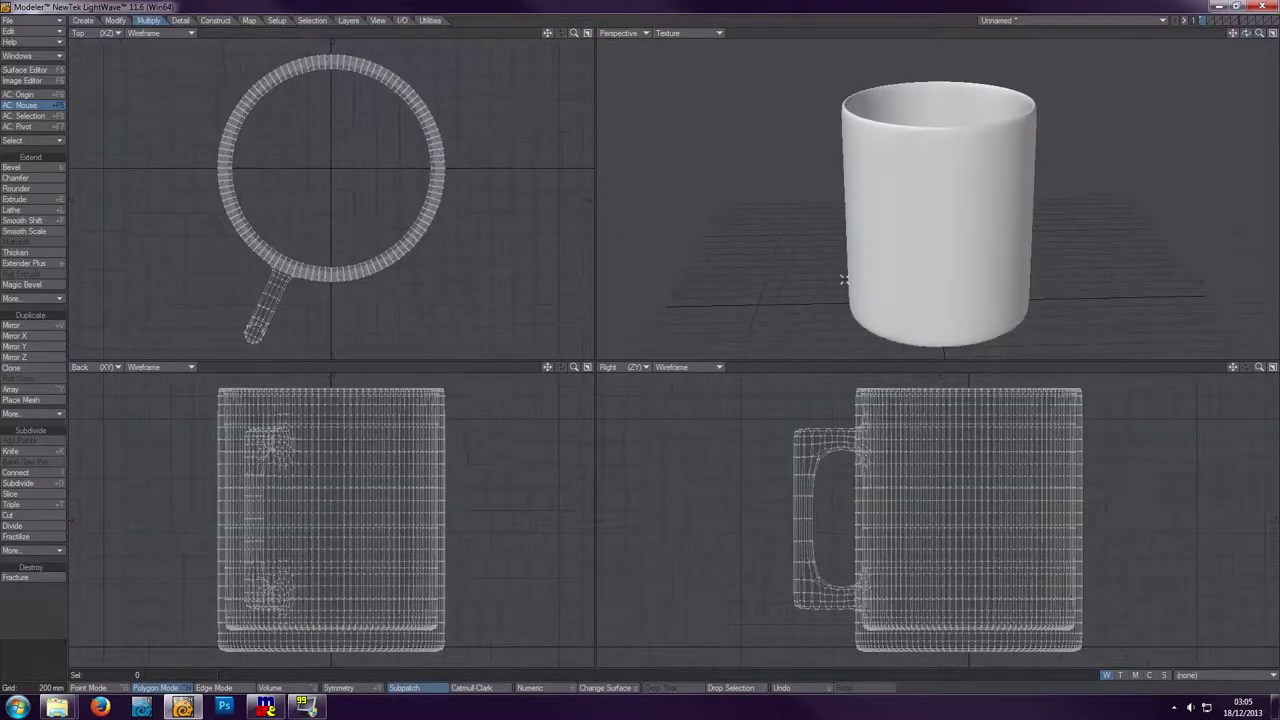
pyautogui.moveTo(1246, 33)
pyautogui.mouseDown()
pyautogui.moveTo(1204, 44)
pyautogui.moveTo(1208, 80)
pyautogui.moveTo(1170, 60)
pyautogui.moveTo(1120, 60)
pyautogui.moveTo(1097, 92)
pyautogui.moveTo(1097, 70)
pyautogui.moveTo(1080, 72)
pyautogui.moveTo(1095, 92)
pyautogui.moveTo(1246, 36)
pyautogui.mouseUp()
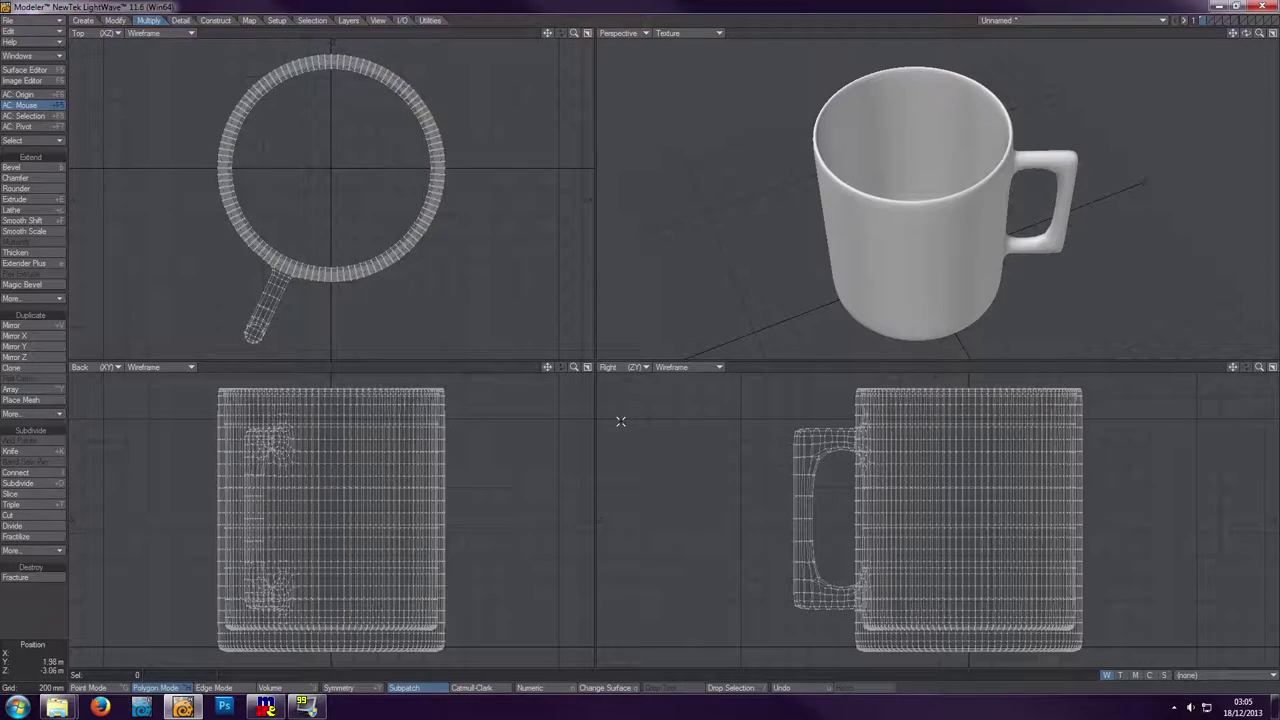
# - Save the mug object in the Objects folder under the file name mug
pyautogui.hotkey('shift', 's')
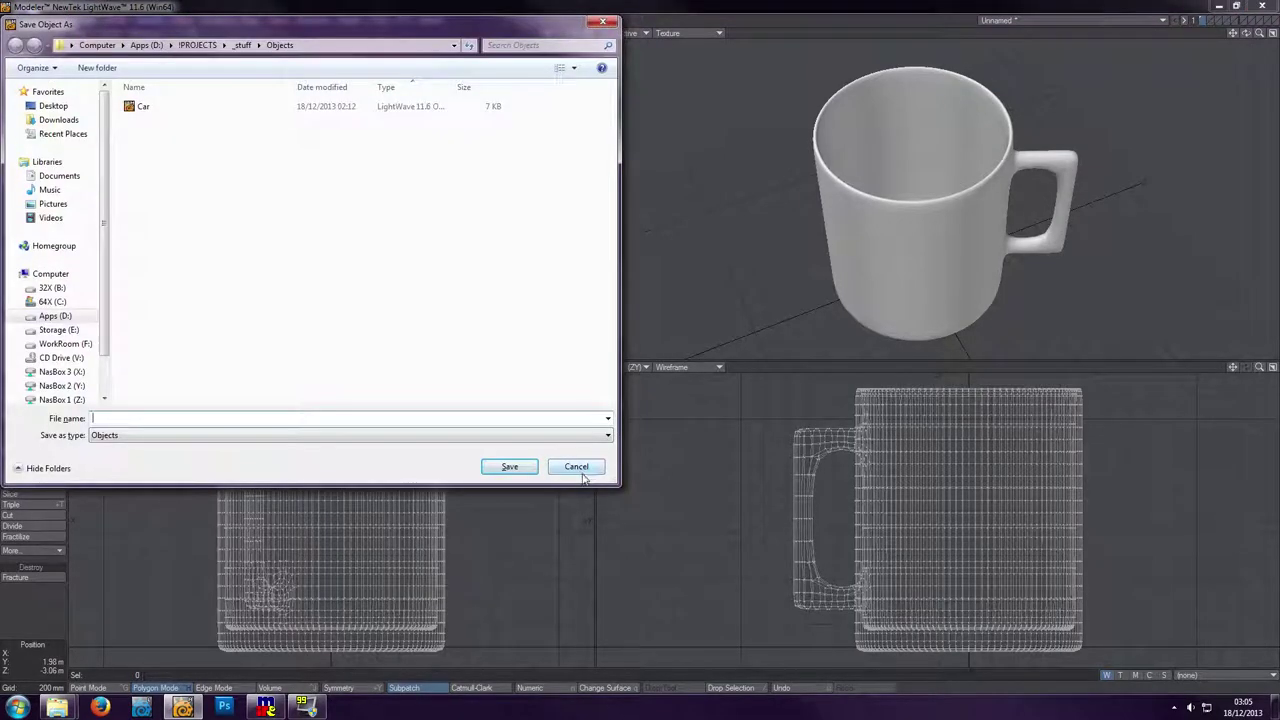
pyautogui.click(580, 468)
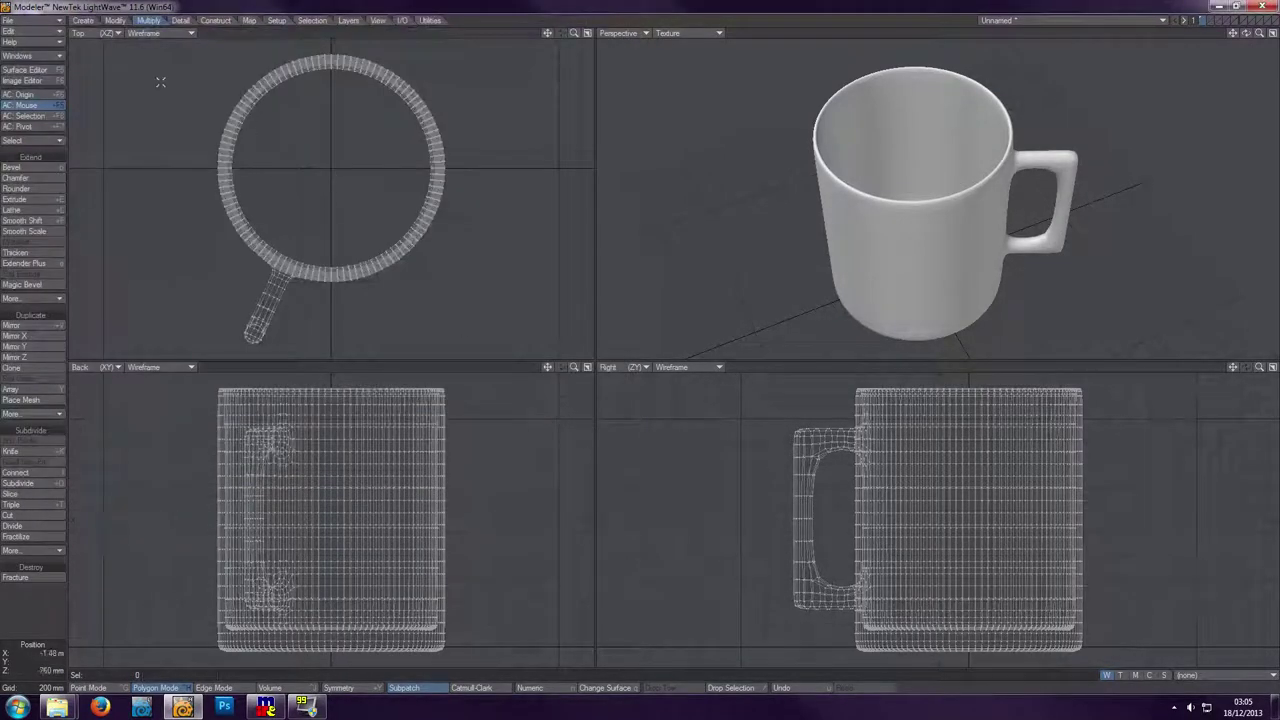
pyautogui.click(58, 24)
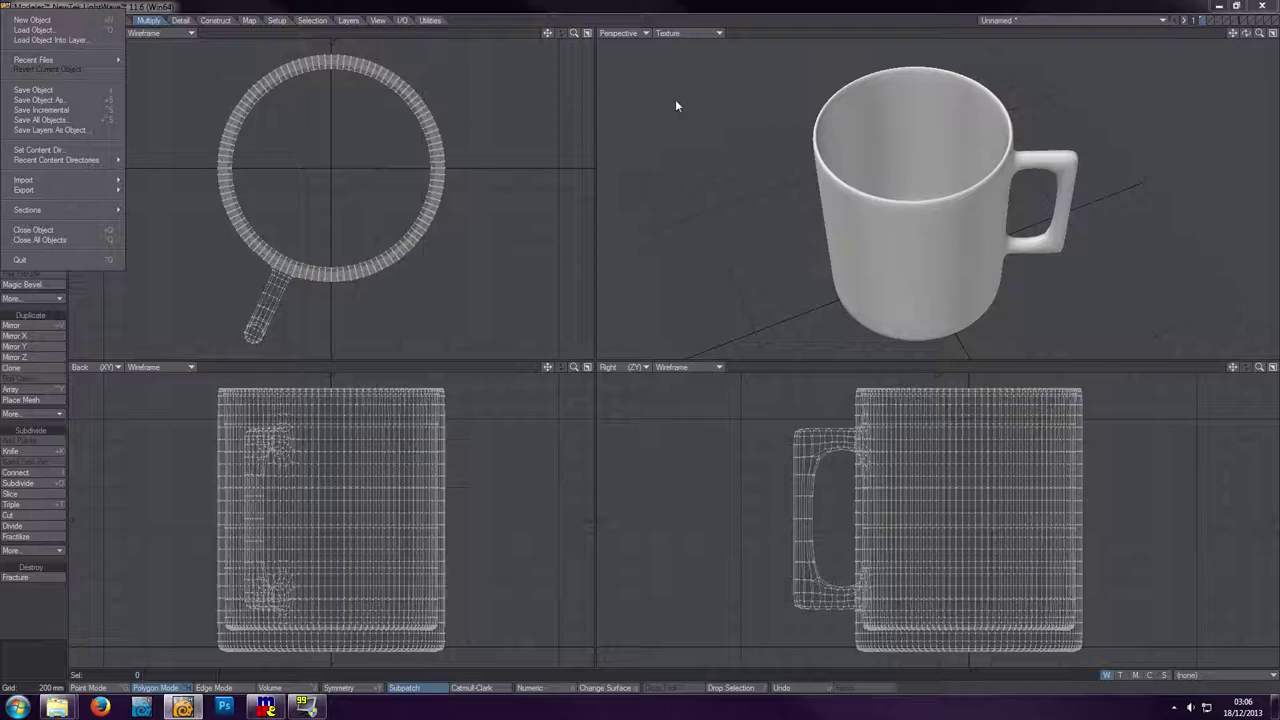
pyautogui.click(93, 88)
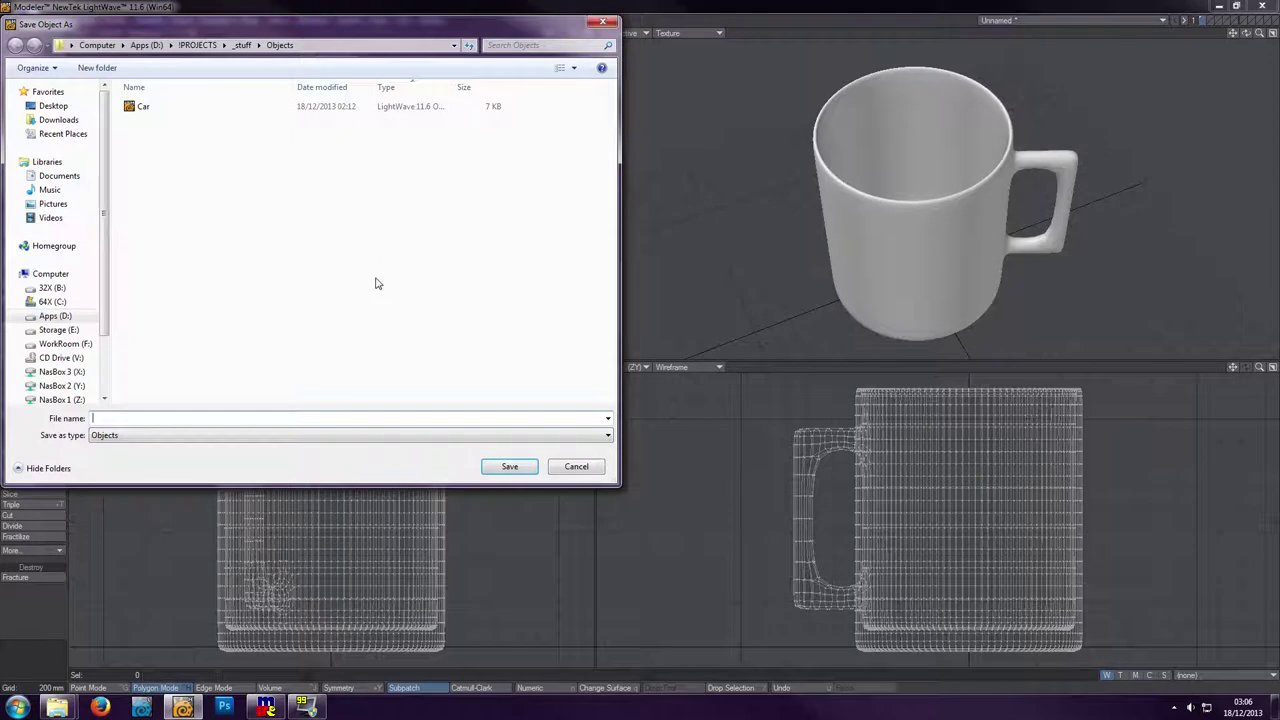
pyautogui.write('mug')
pyautogui.press('Return')
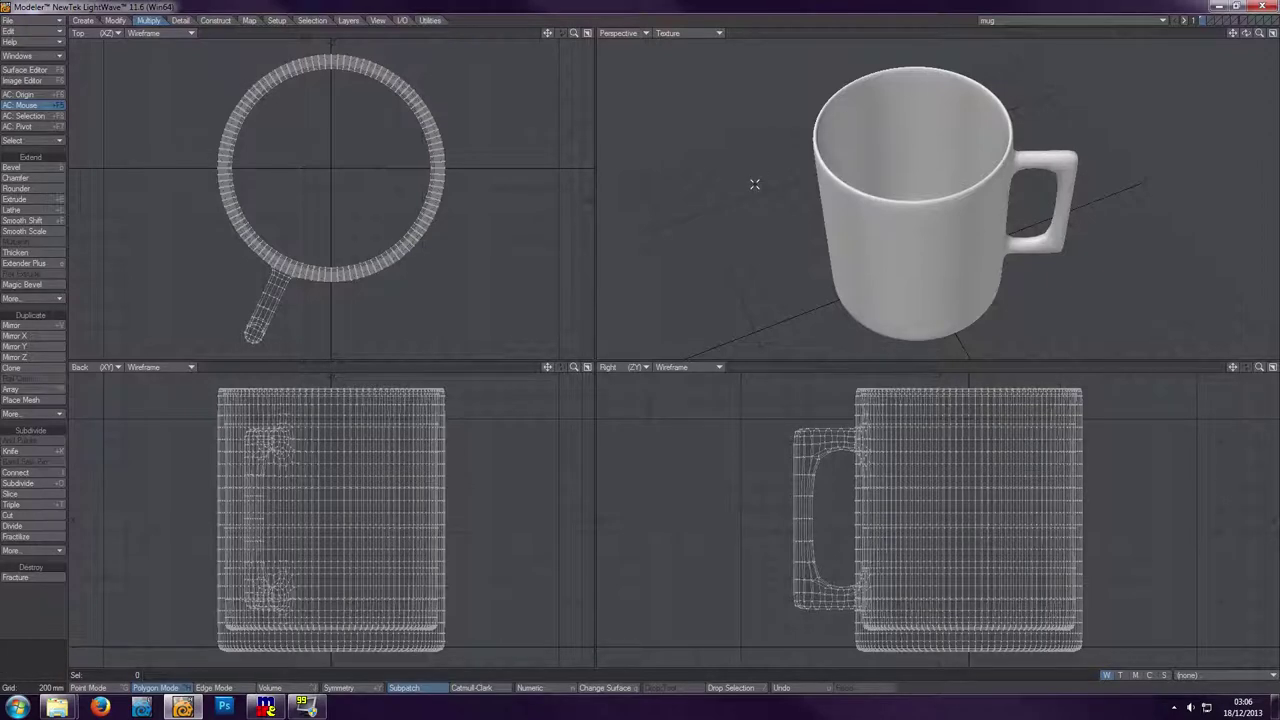
# - Create a new empty object and make it the current object
pyautogui.hotkey('shift', 'n')
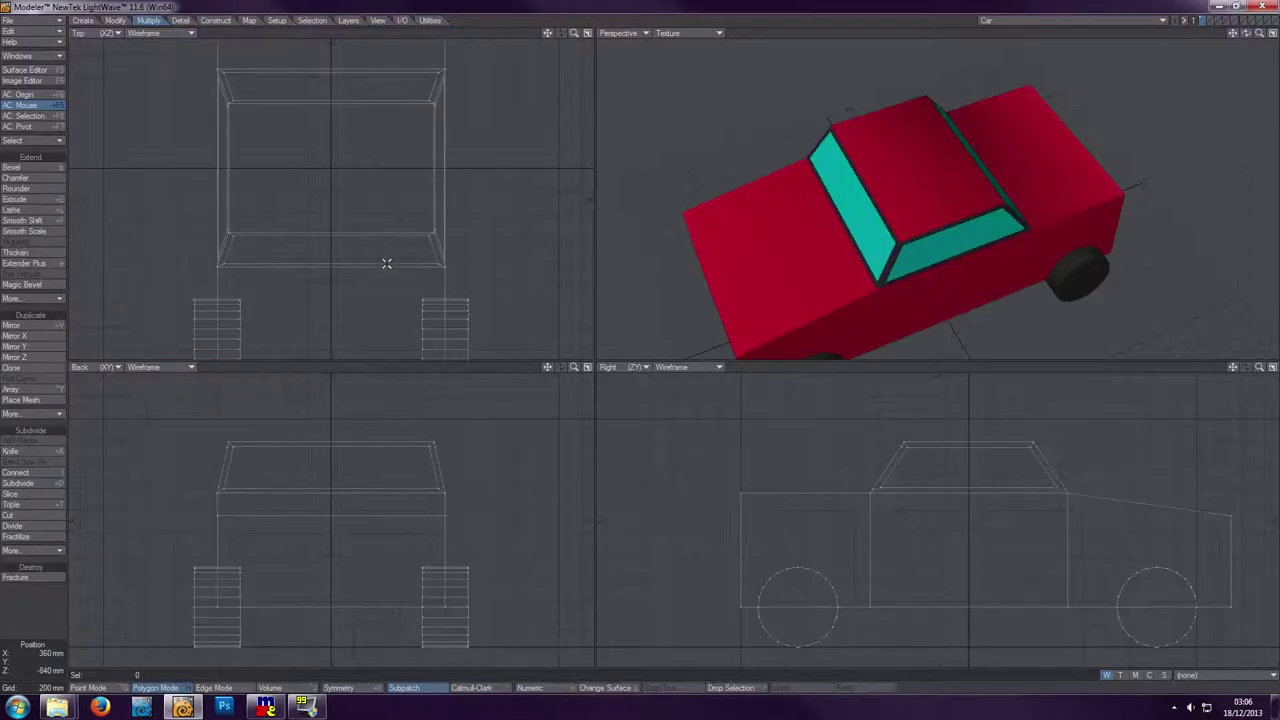
pyautogui.click(1135, 22)
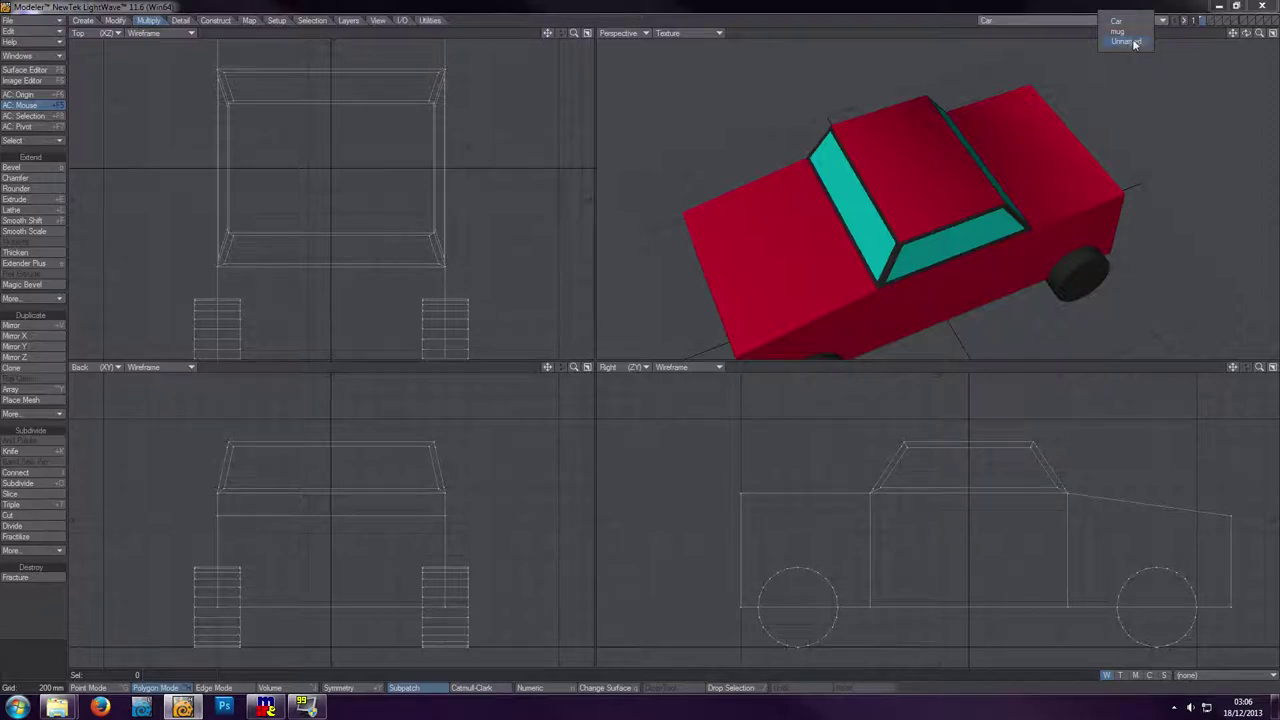
pyautogui.click(1128, 41)
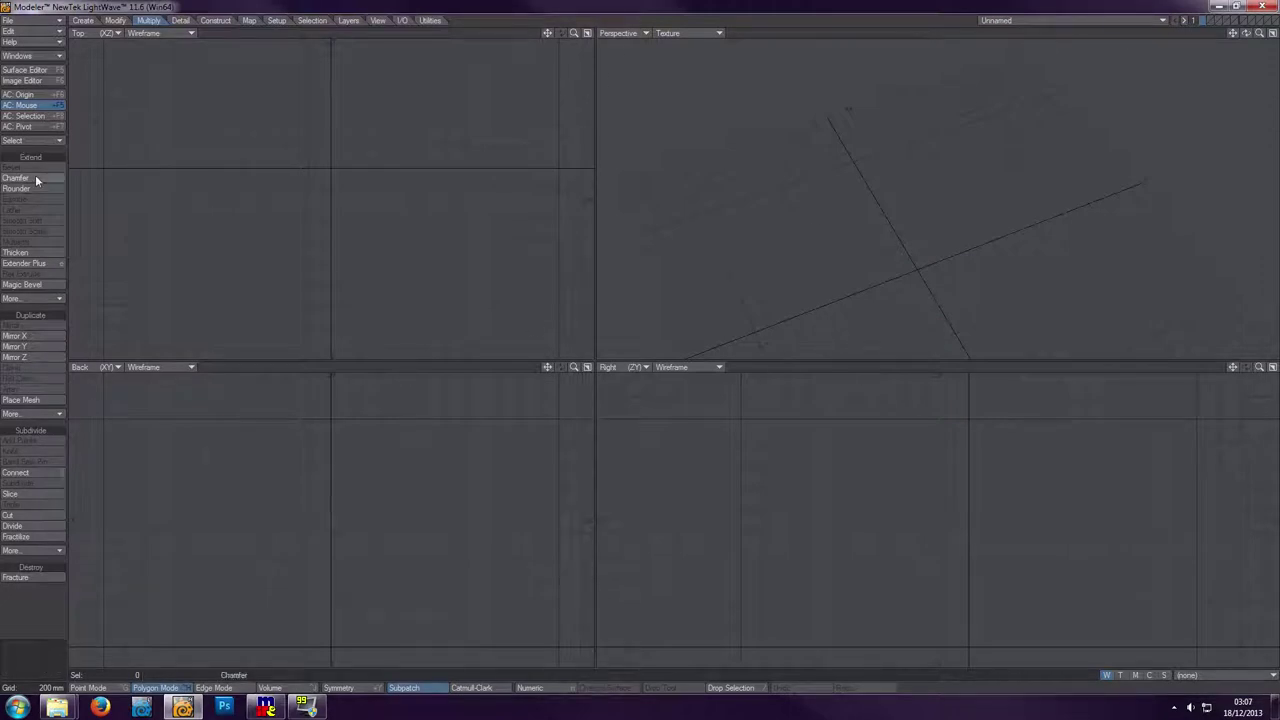
# - Open the Surface Editor, expand the Car and mug objects, and compare their Body surfaces
pyautogui.click(38, 70)
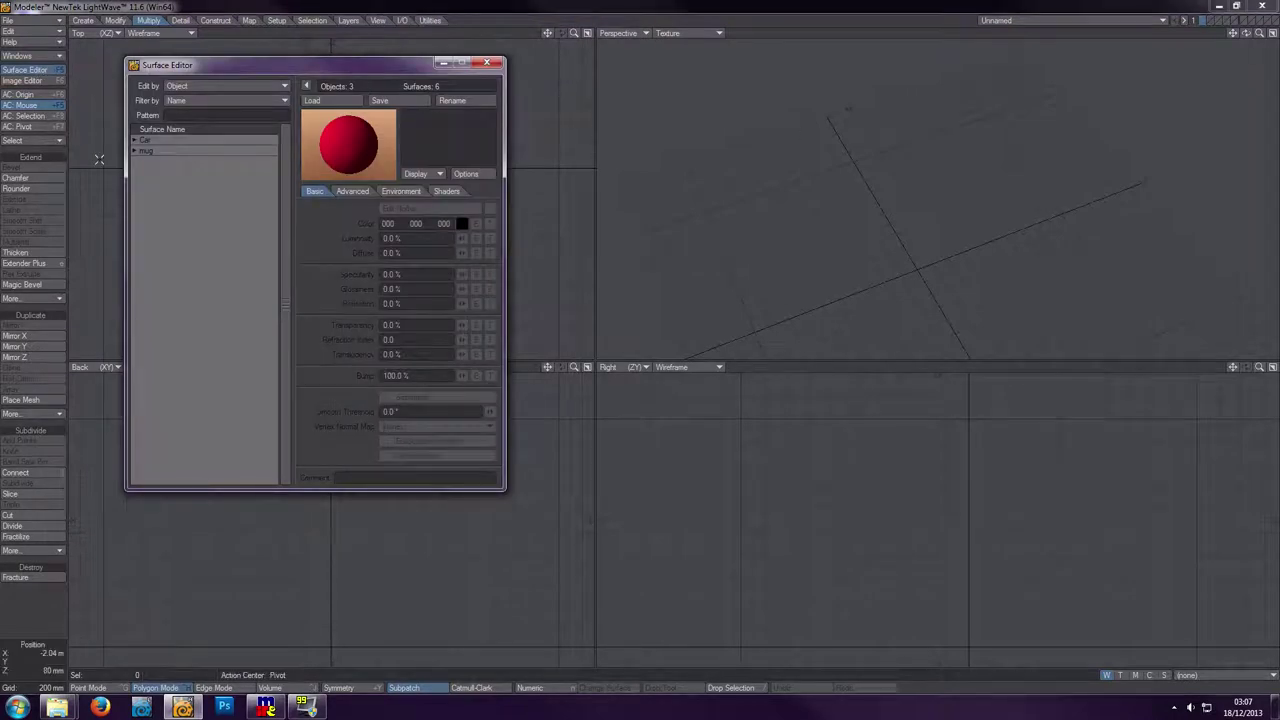
pyautogui.click(134, 140)
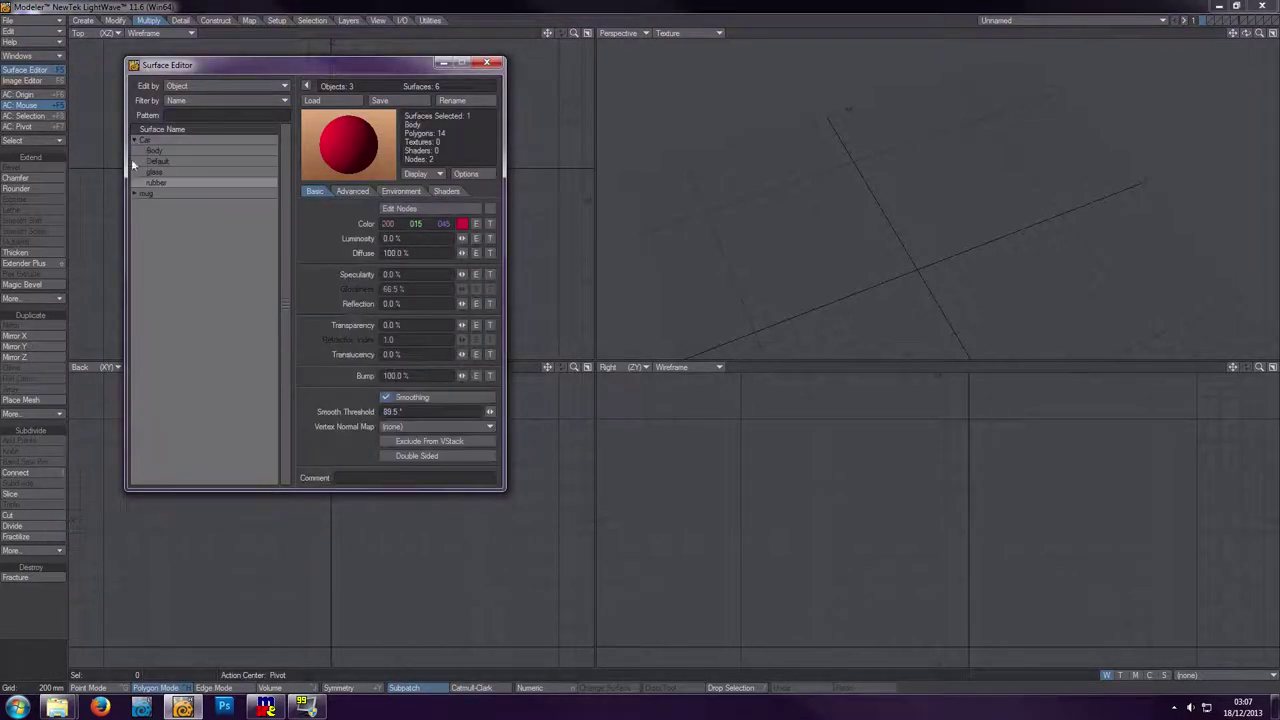
pyautogui.click(135, 193)
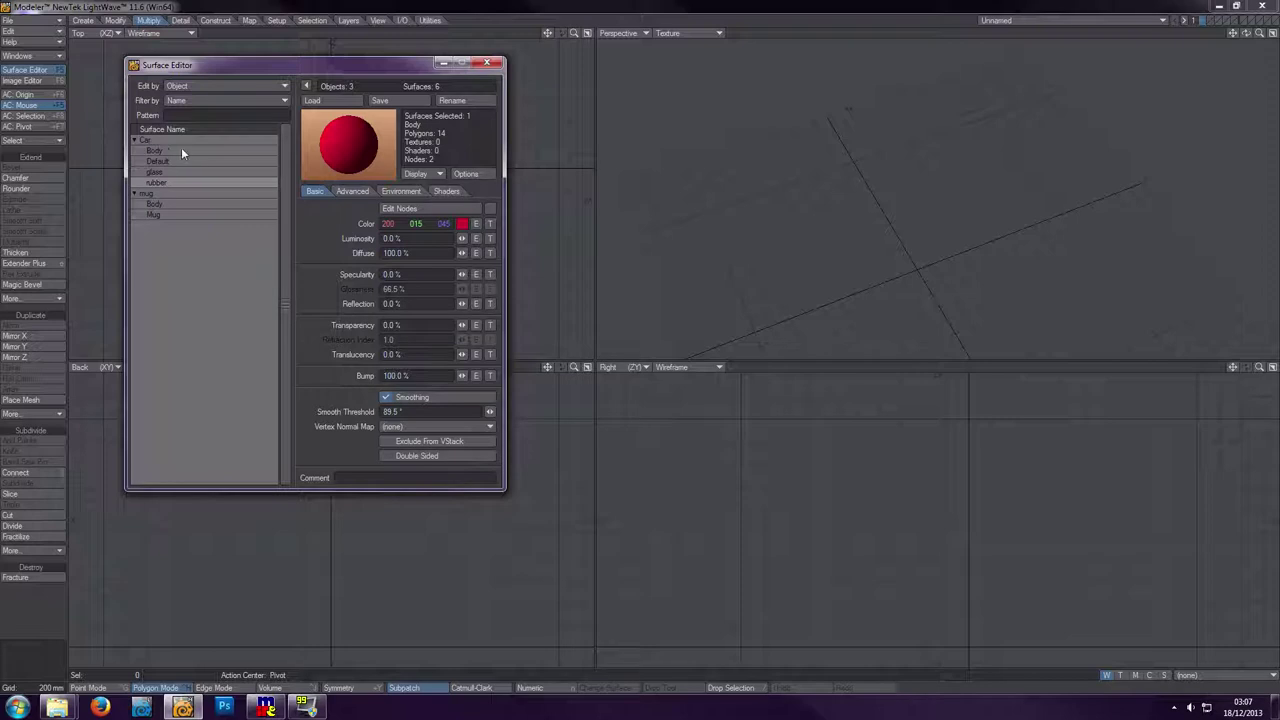
pyautogui.click(173, 205)
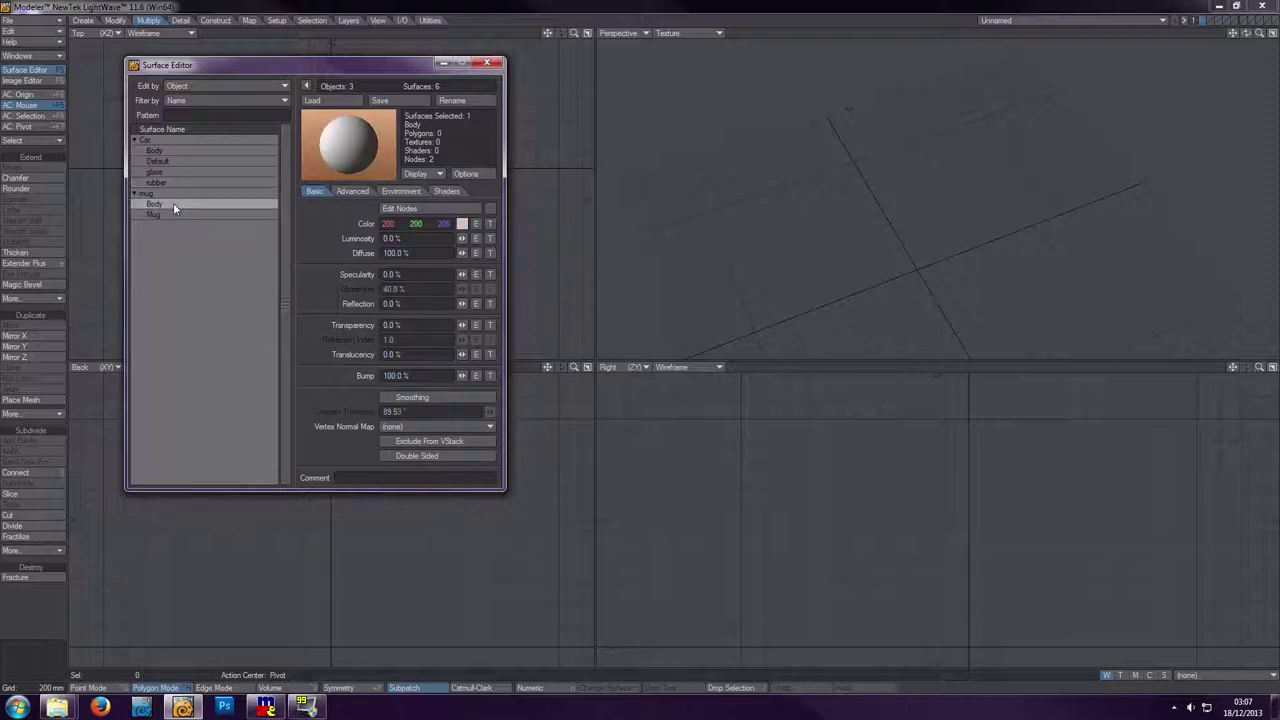
pyautogui.click(163, 150)
pyautogui.click(168, 205)
# - Check the polygon counts of the Car's Default, Body, glass and rubber surfaces and the mug's two surfaces, and close the Surface Editor
pyautogui.click(172, 161)
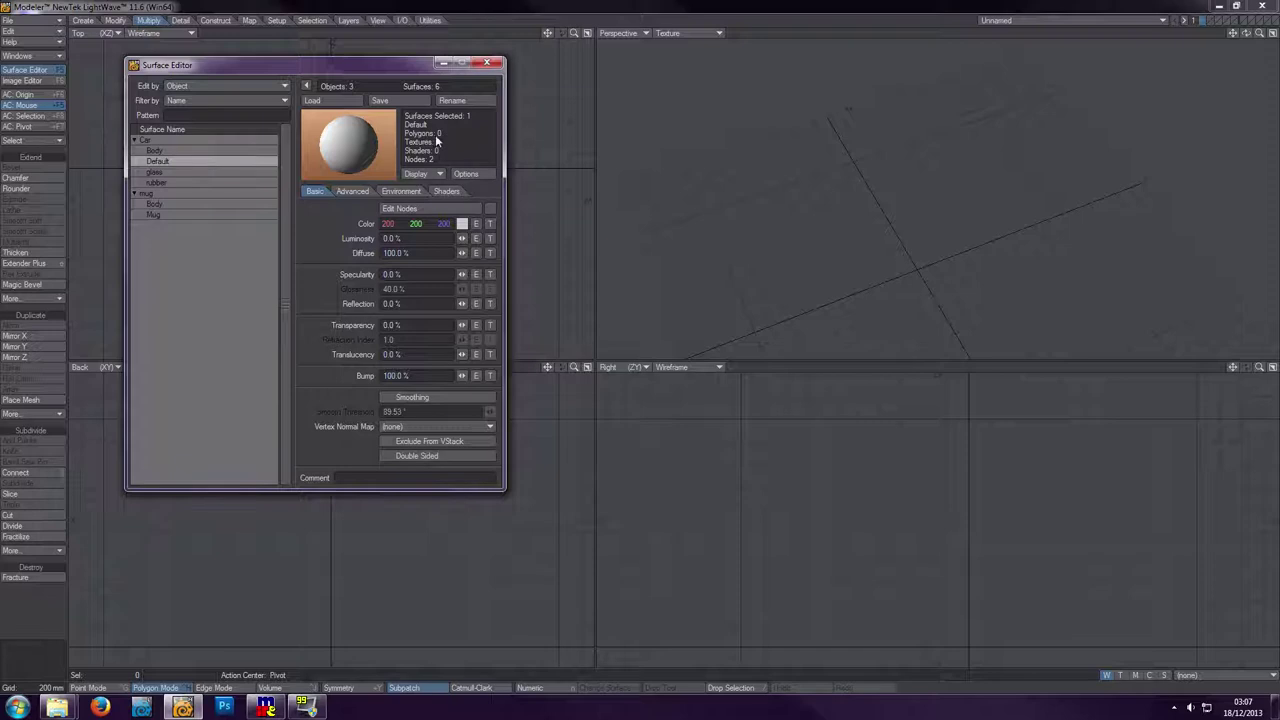
pyautogui.click(172, 151)
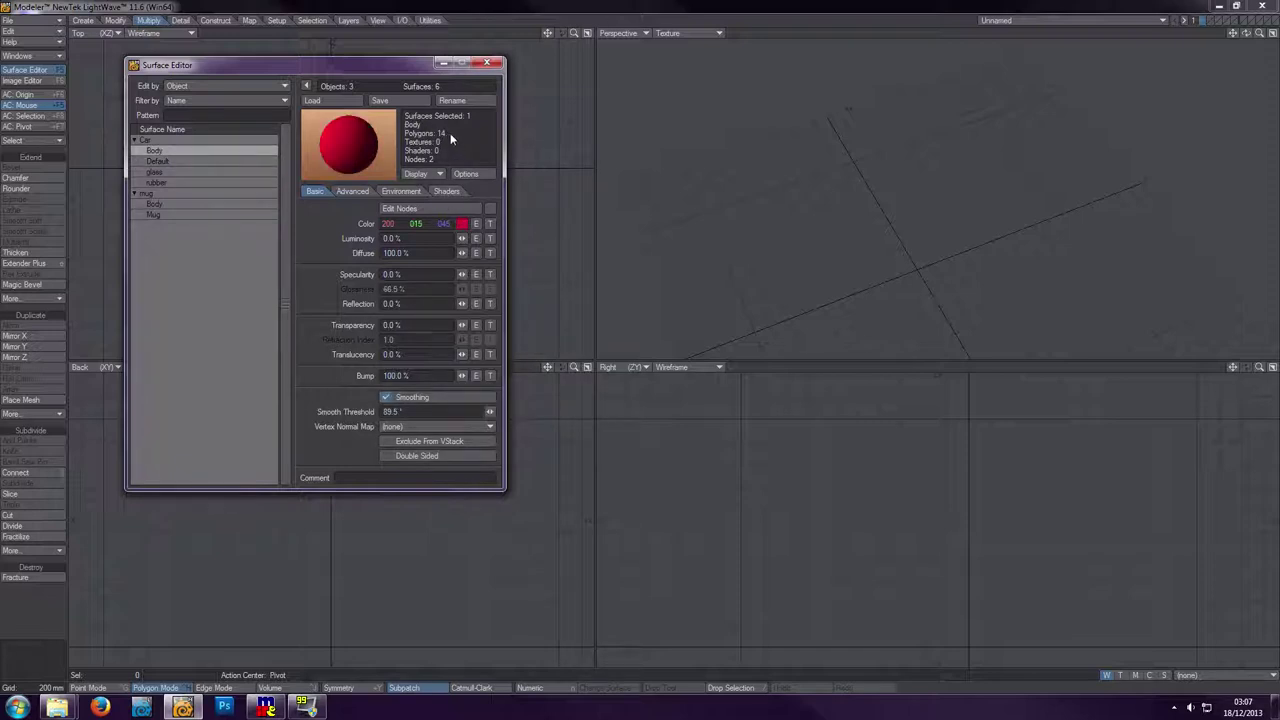
pyautogui.click(222, 171)
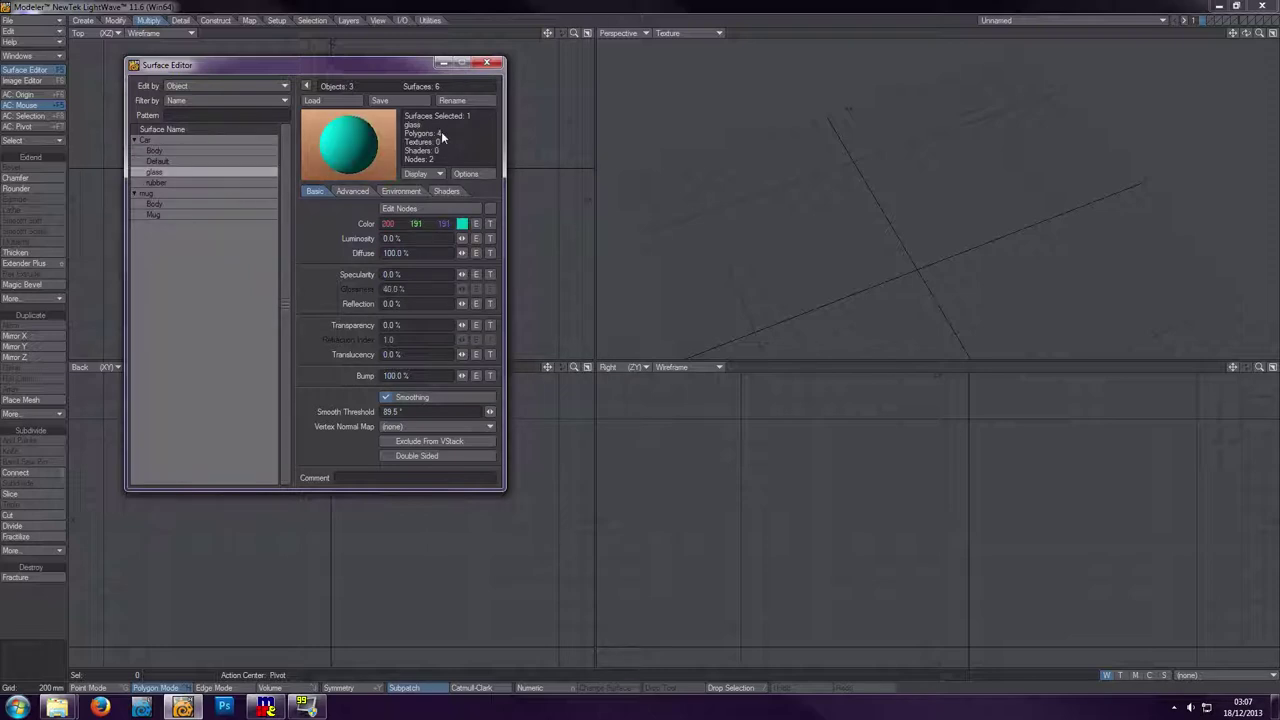
pyautogui.click(232, 181)
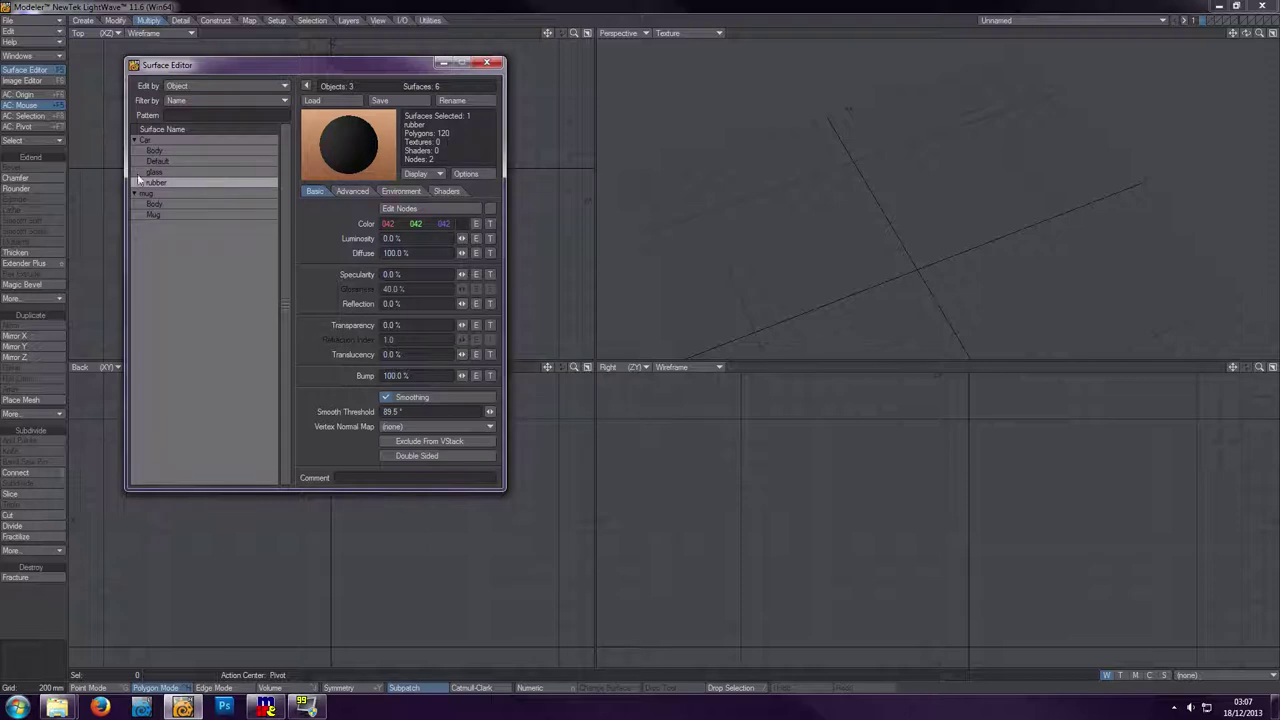
pyautogui.click(160, 204)
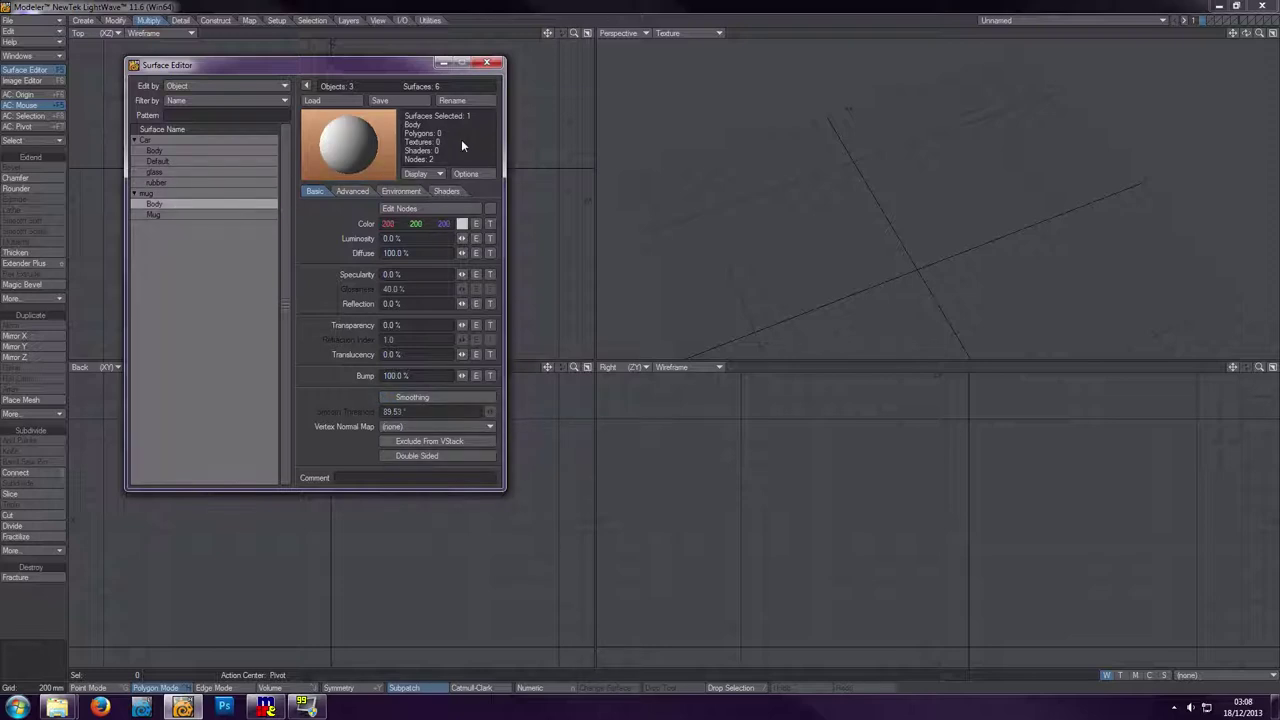
pyautogui.click(199, 215)
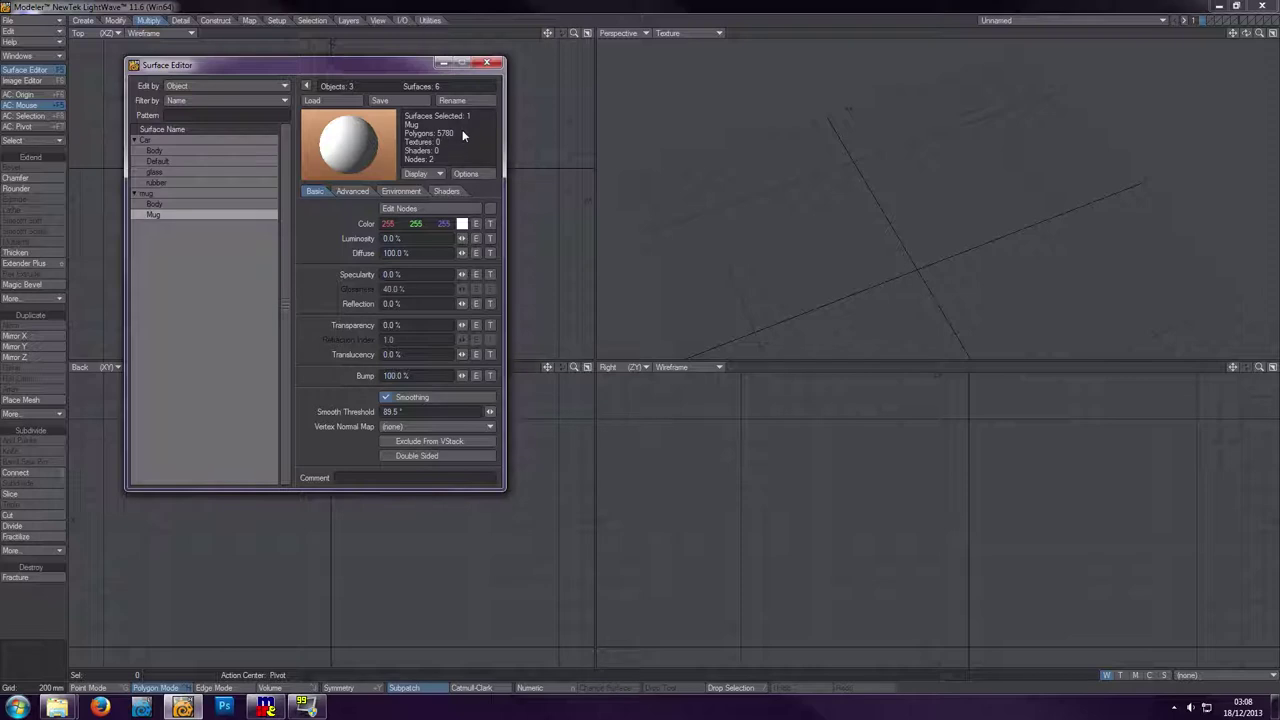
pyautogui.click(494, 64)
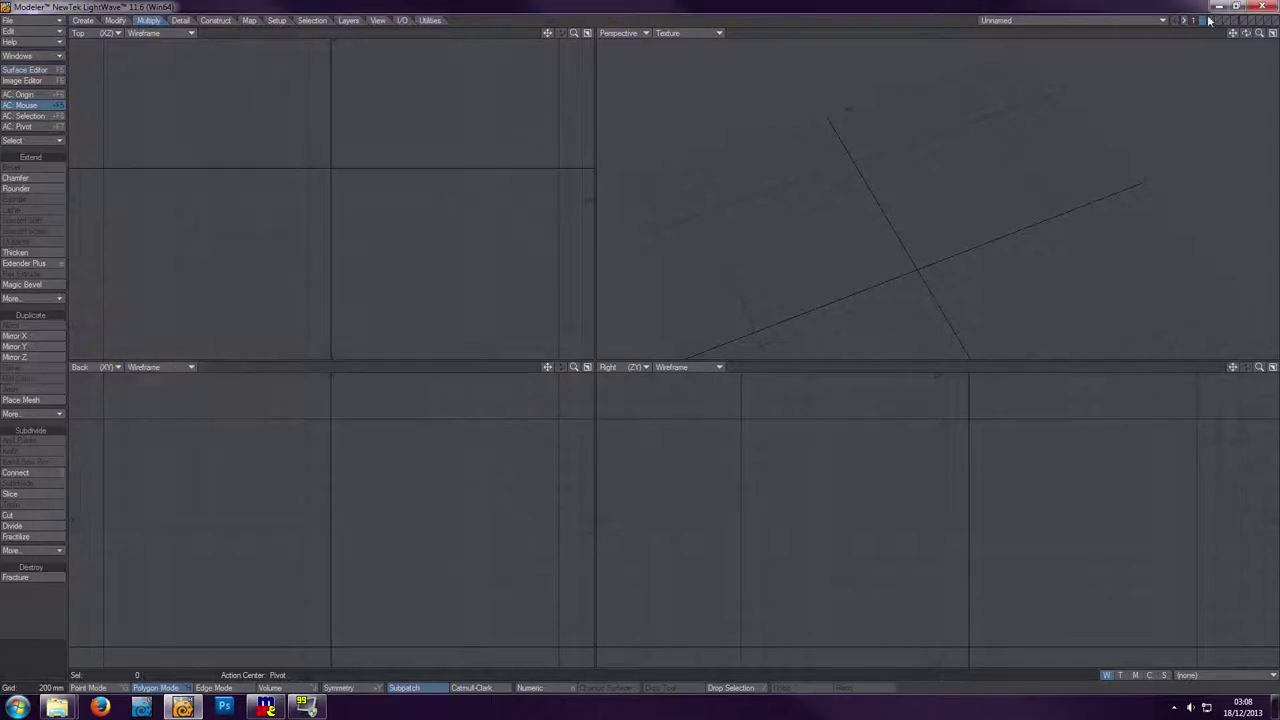
# - Switch to the mug object, view it from another angle, and return to the unnamed empty object
pyautogui.click(1136, 20)
pyautogui.click(1141, 27)
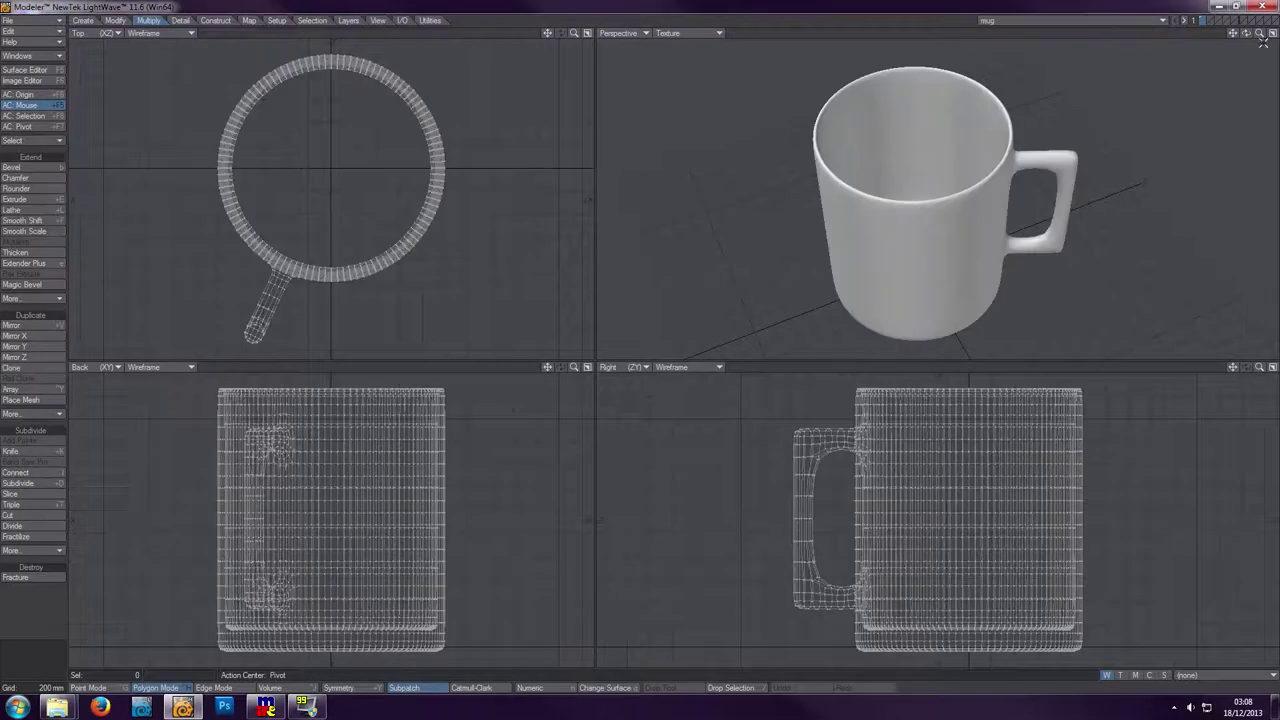
pyautogui.moveTo(1246, 34); pyautogui.dragTo(1279, 34)
pyautogui.click(1122, 21)
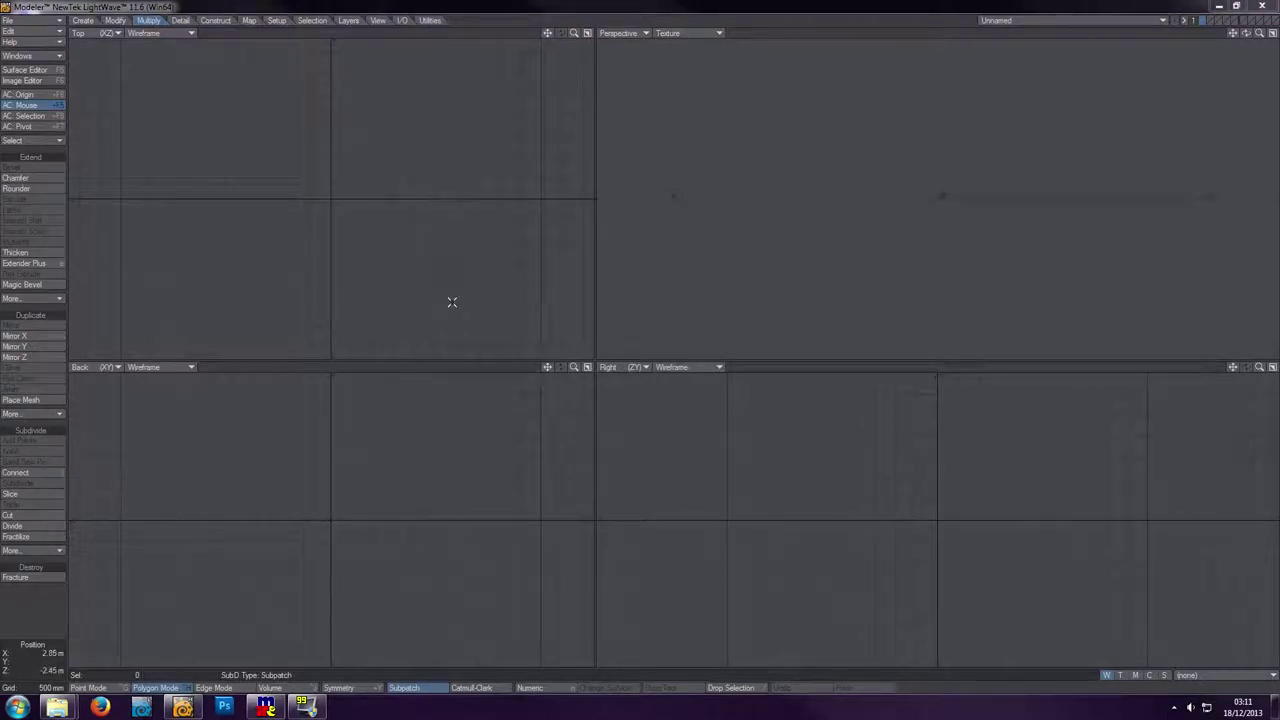
# - Make the Car object current, fit it in the views at an angle, and select its body and cabin polygons without the wheels
pyautogui.click(1067, 20)
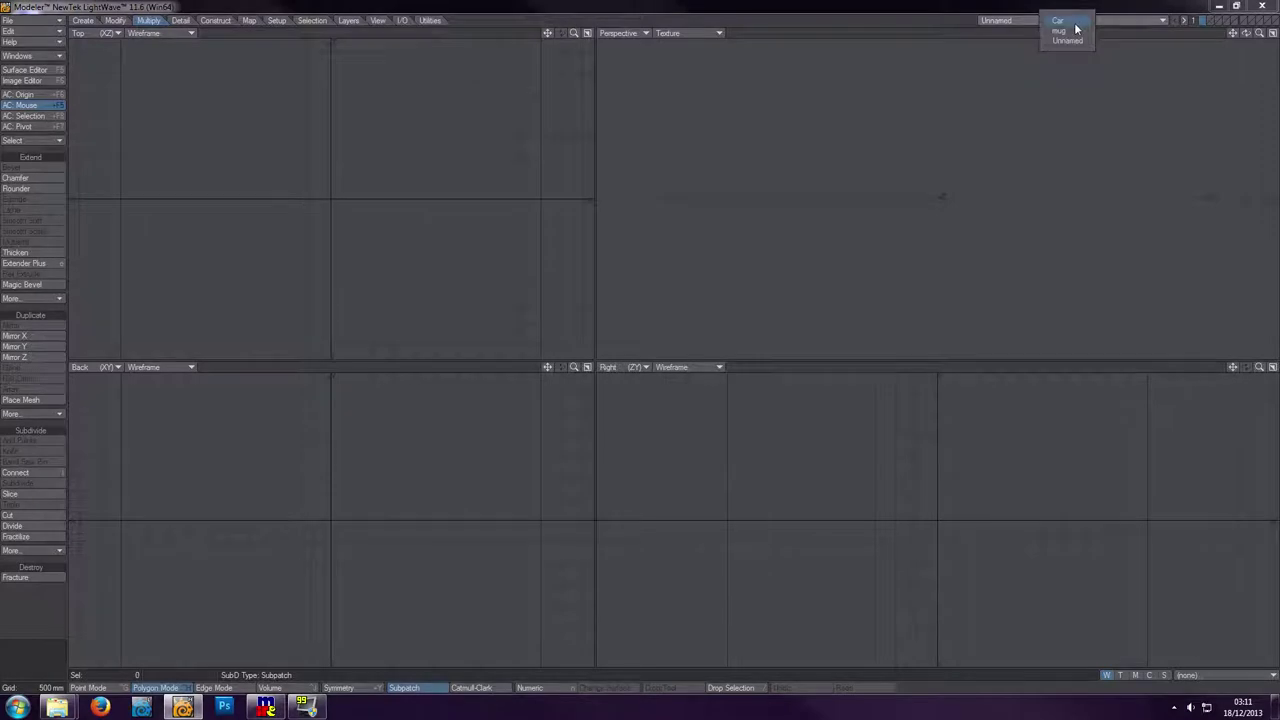
pyautogui.click(1070, 22)
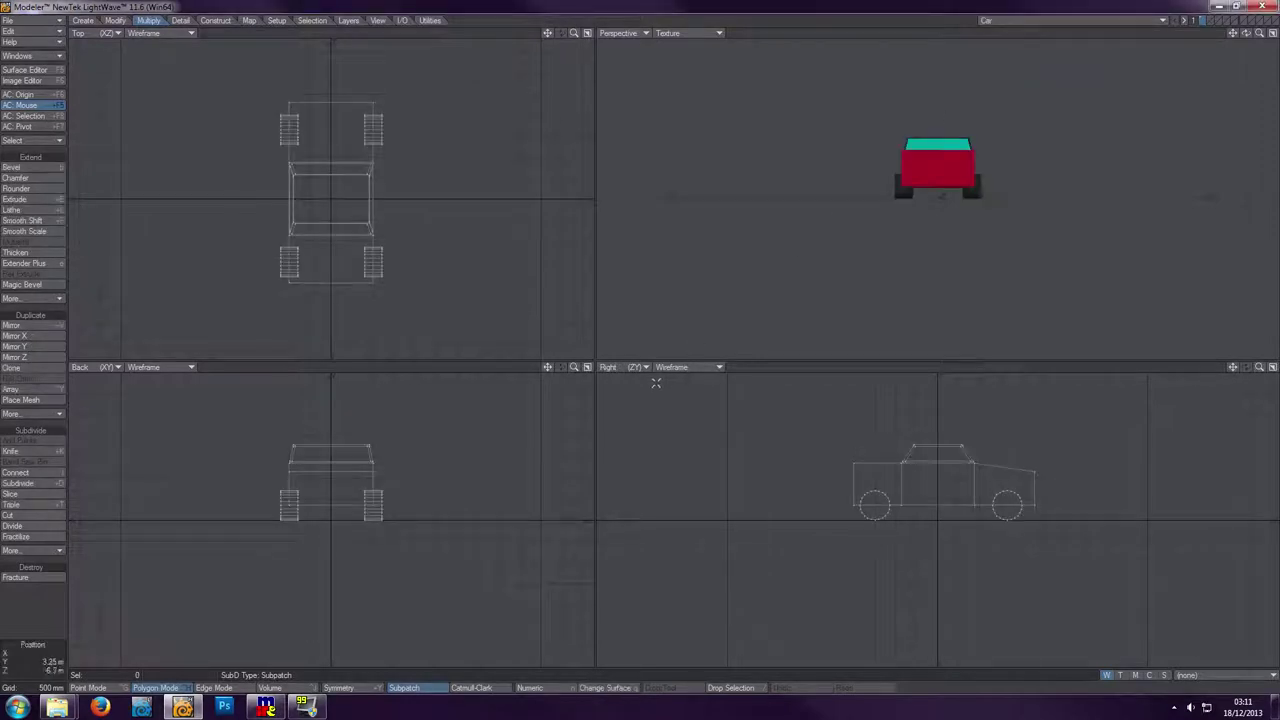
pyautogui.press('a')
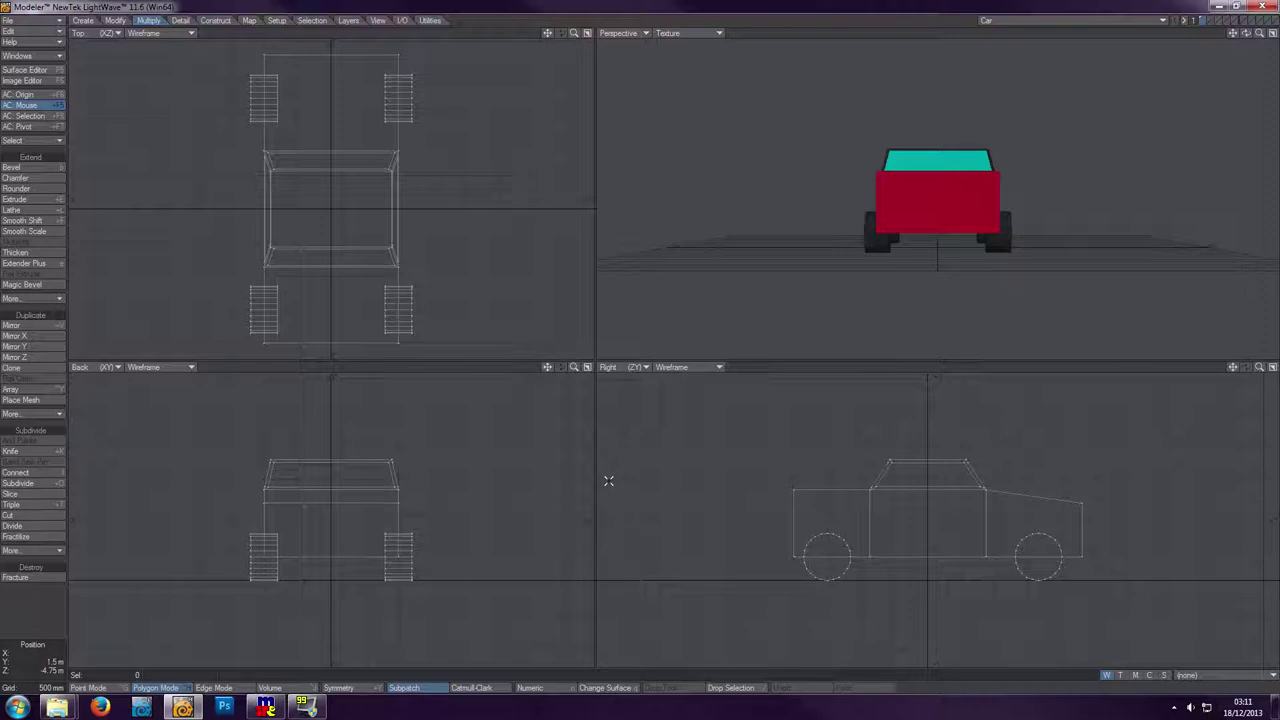
pyautogui.moveTo(1248, 37)
pyautogui.mouseDown()
pyautogui.moveTo(1185, 50)
pyautogui.moveTo(1248, 37)
pyautogui.mouseUp()
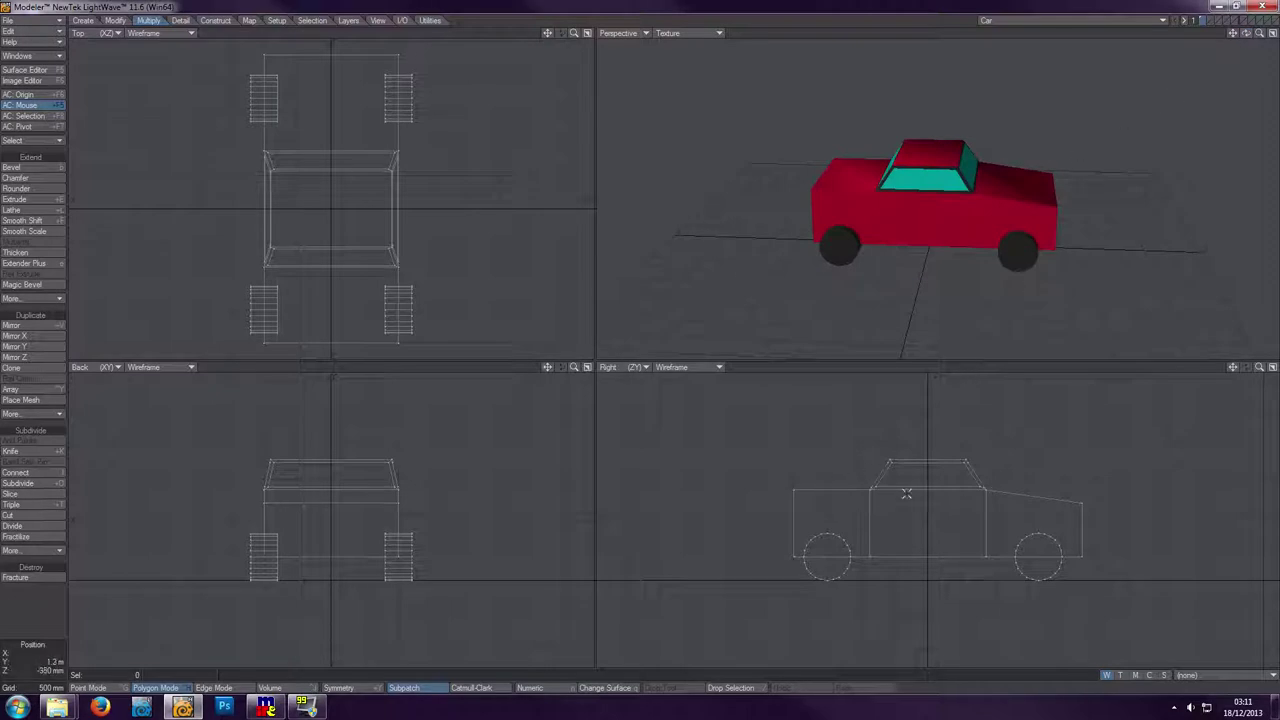
pyautogui.click(840, 487)
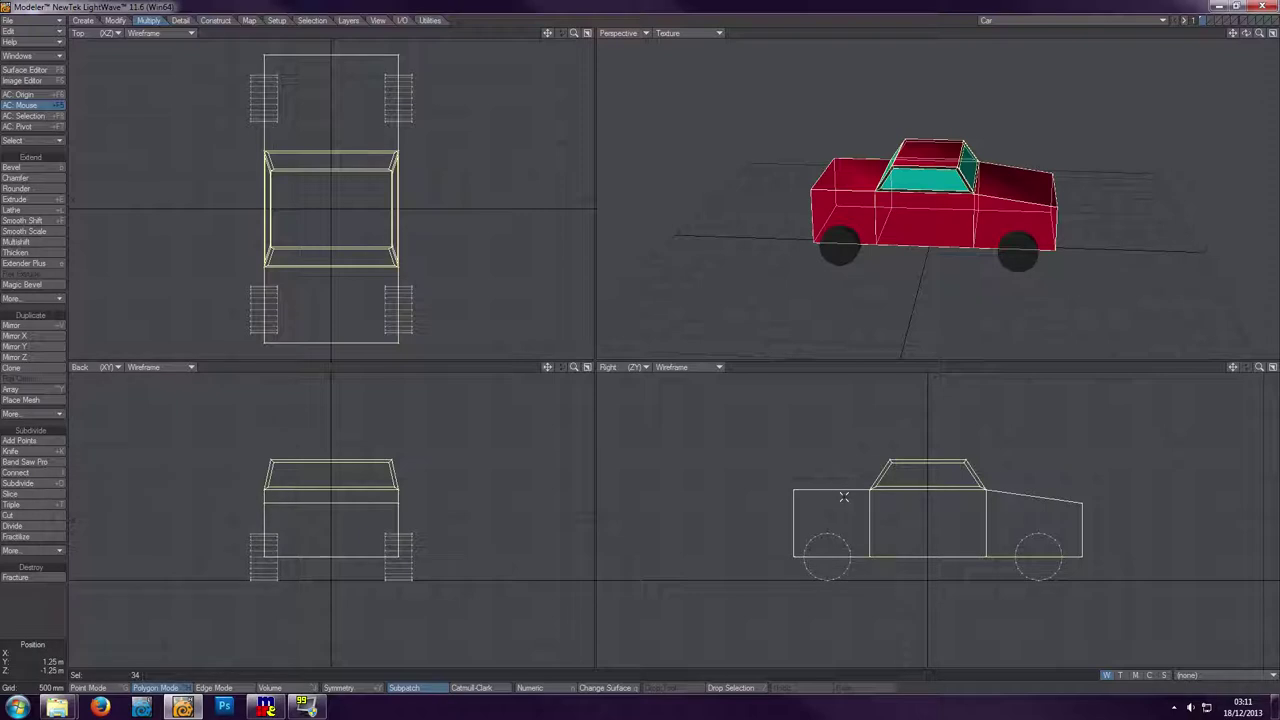
# - Try subdividing the selected car body with the Metaform method at 0.0 % fractal and 179.0° maximum smoothing angle, and undo it
pyautogui.hotkey('shift', 'd')
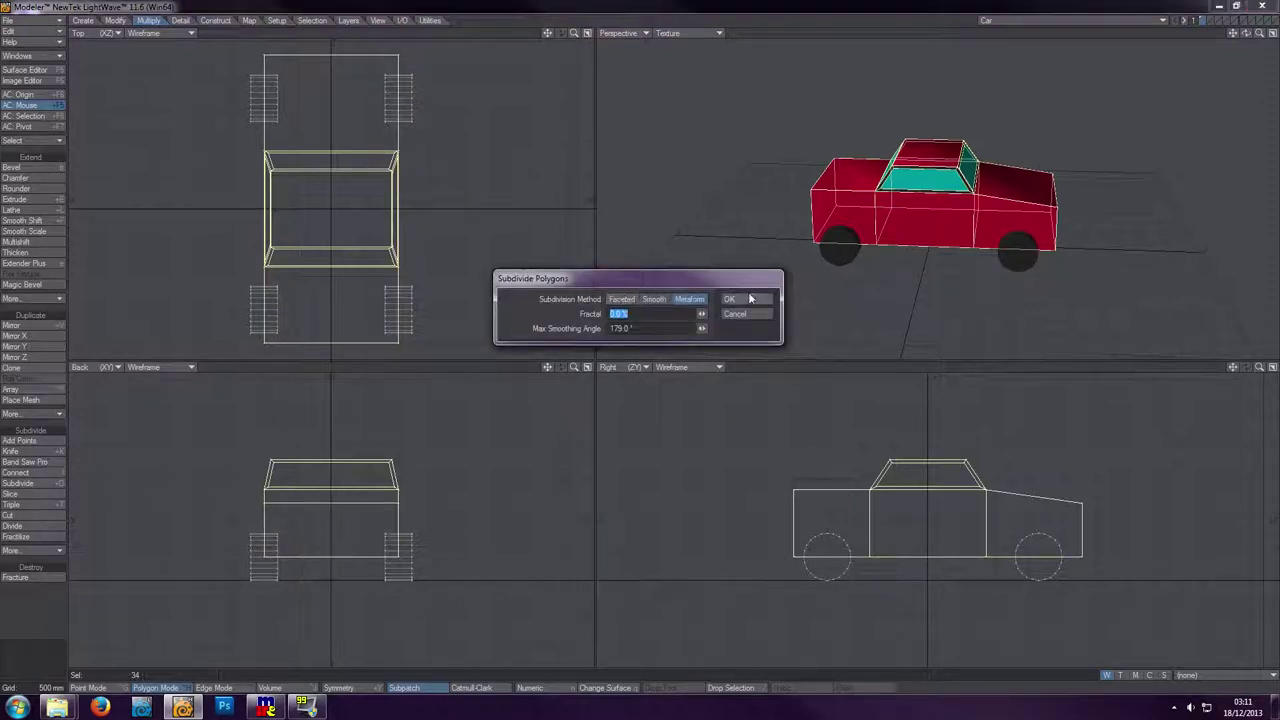
pyautogui.click(730, 299)
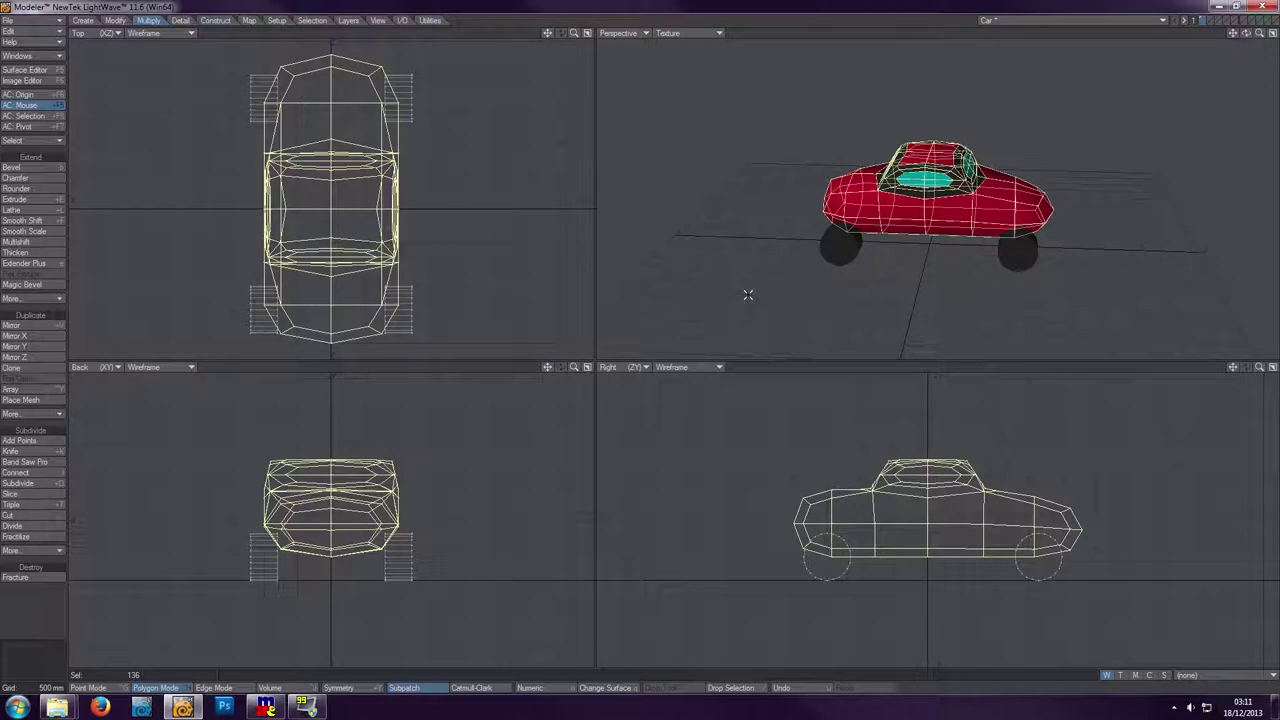
pyautogui.press('/')
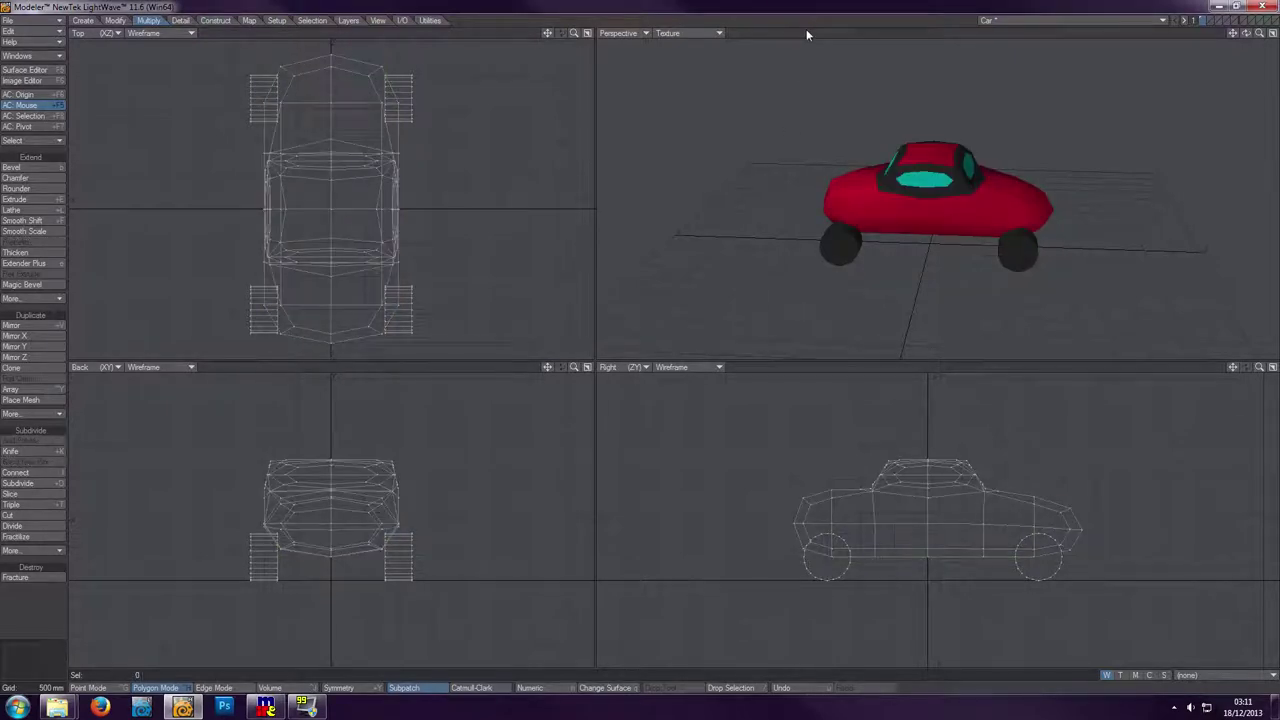
pyautogui.press('u')
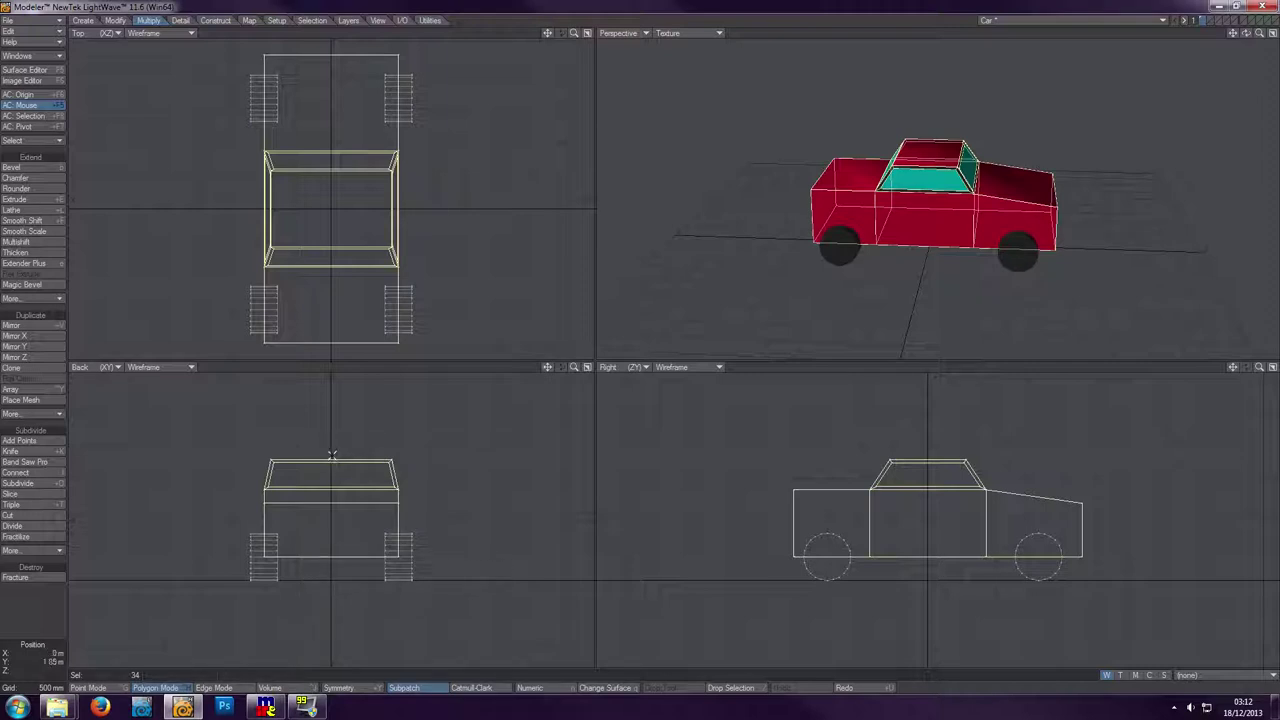
# - Subdivide the selected car body with the Faceted method at 0.0 % fractal
pyautogui.hotkey('shift', 'd')
pyautogui.click(621, 299)
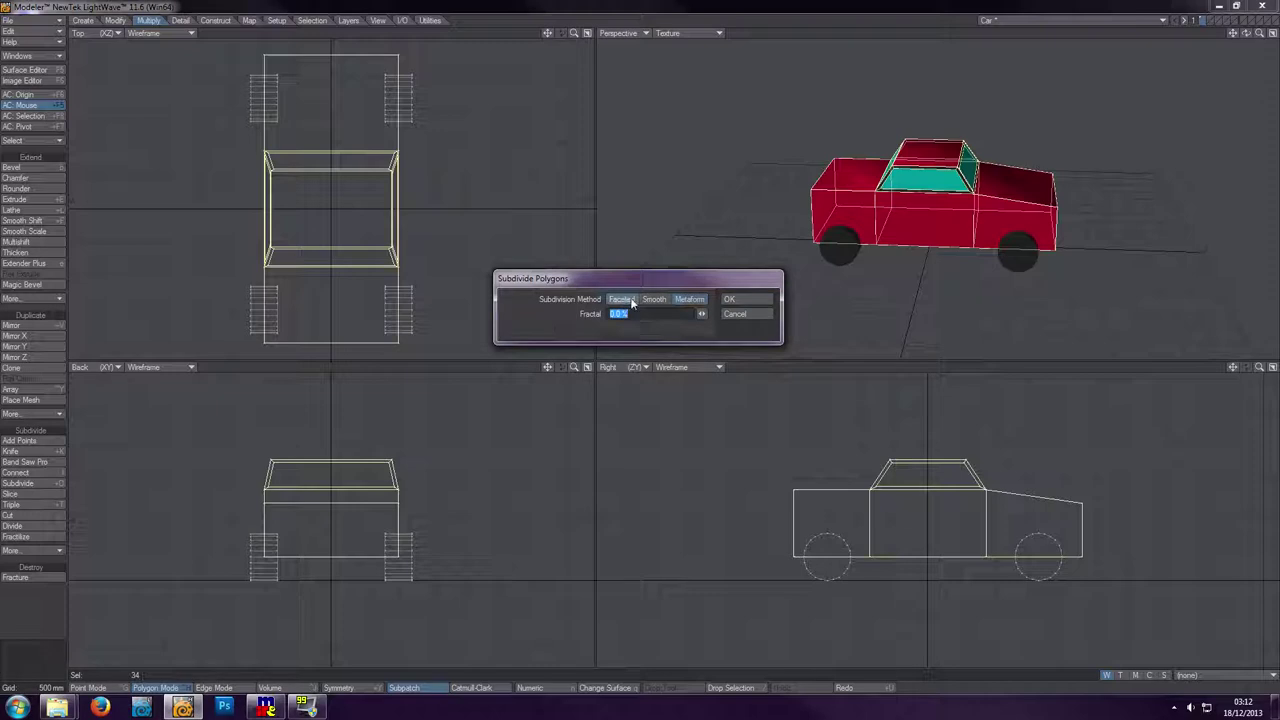
pyautogui.click(754, 301)
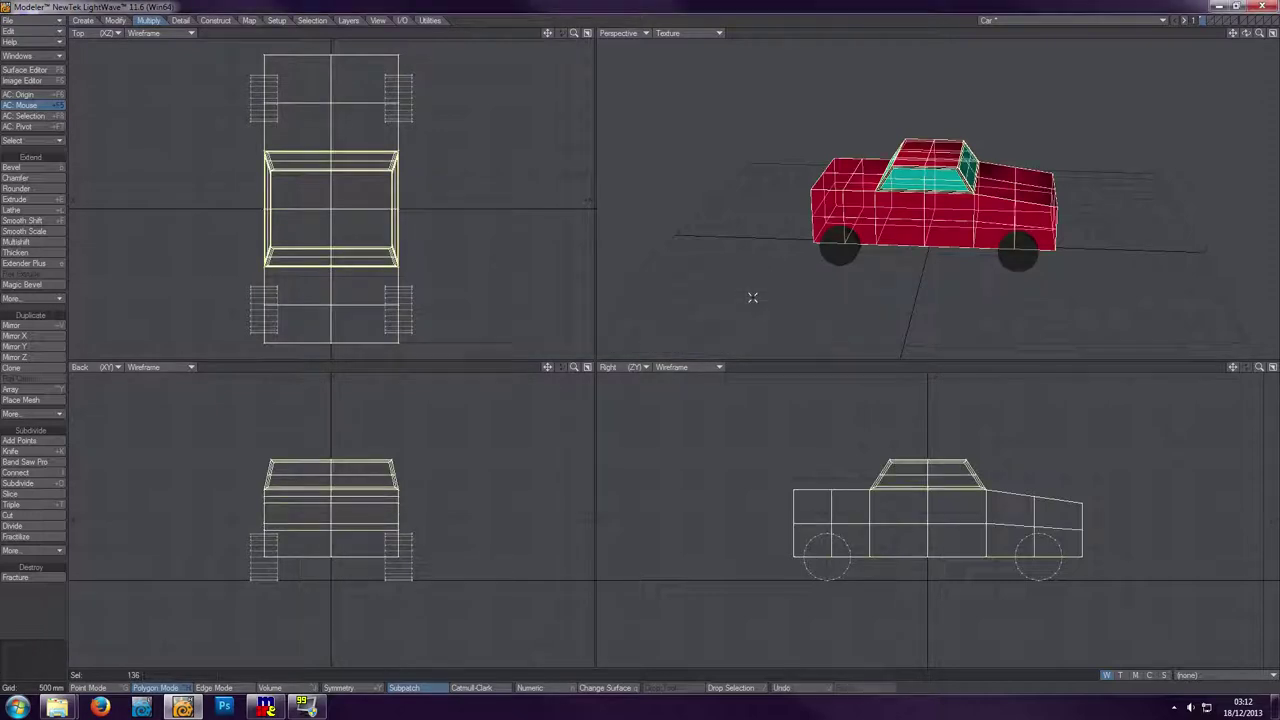
# - Try a second, rounding subdivision of the selected car body, view the unselected result from another angle, and undo both subdivisions
pyautogui.hotkey('shift', 'd')
pyautogui.click(704, 300)
pyautogui.click(730, 299)
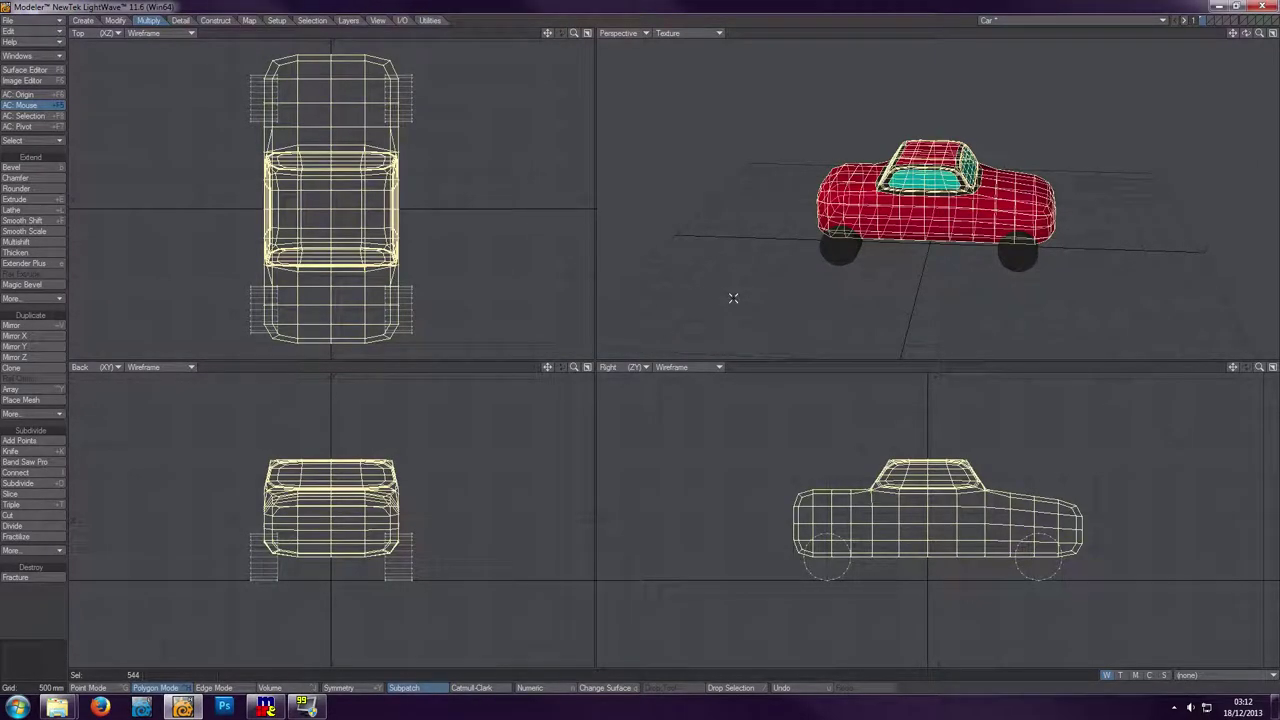
pyautogui.click(848, 36)
pyautogui.moveTo(1246, 33); pyautogui.dragTo(1162, 83)
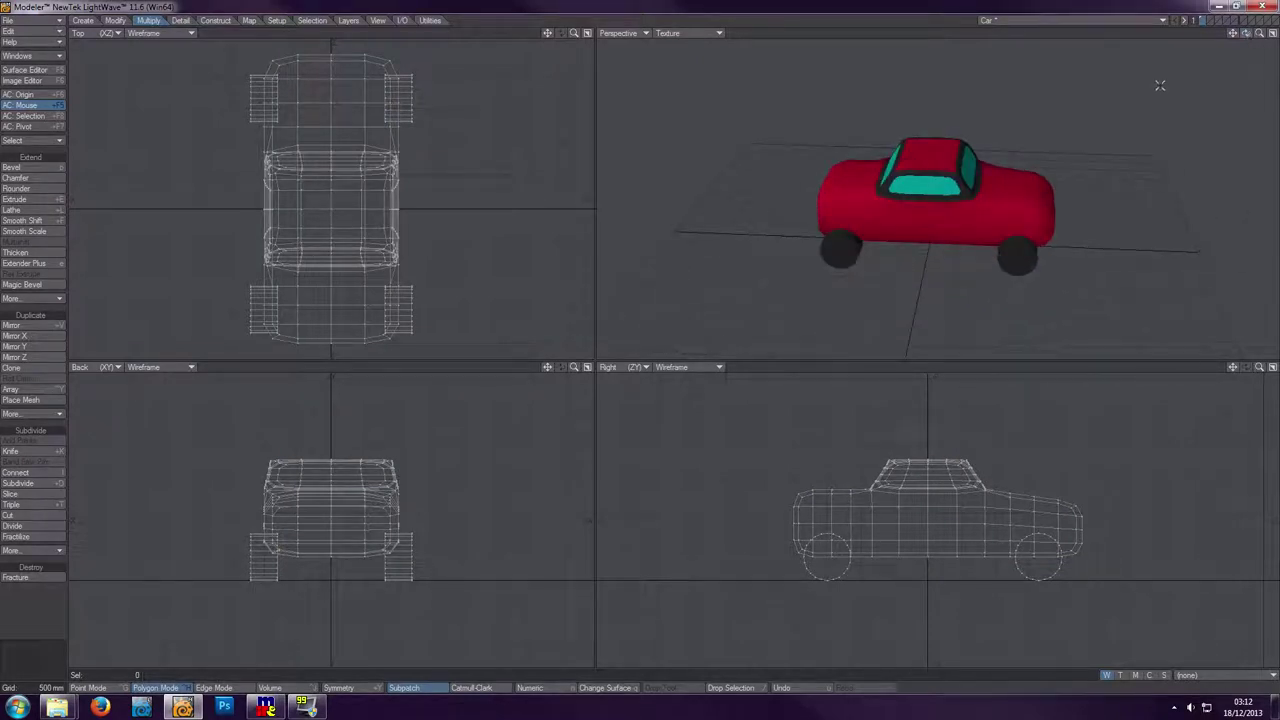
pyautogui.press('u')
pyautogui.press('u')
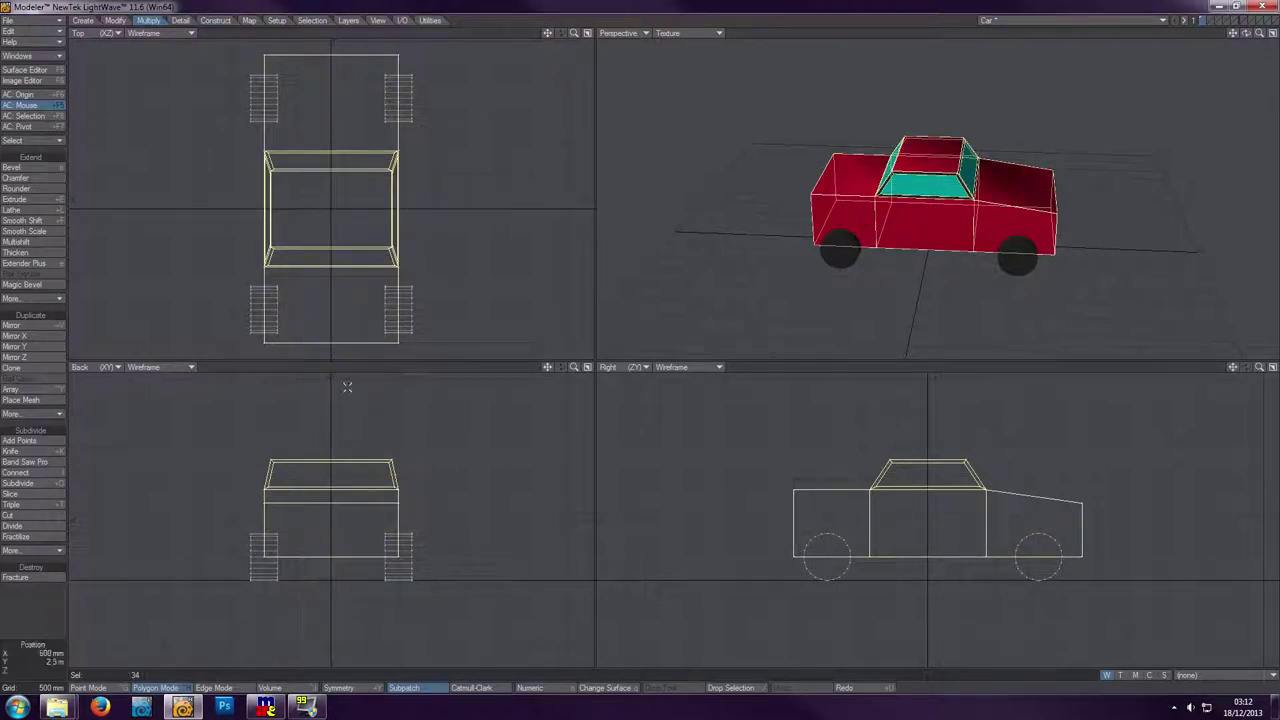
# - Knife the selected car body lengthwise along its centre line and crosswise through the middle of the cabin
pyautogui.click(51, 450)
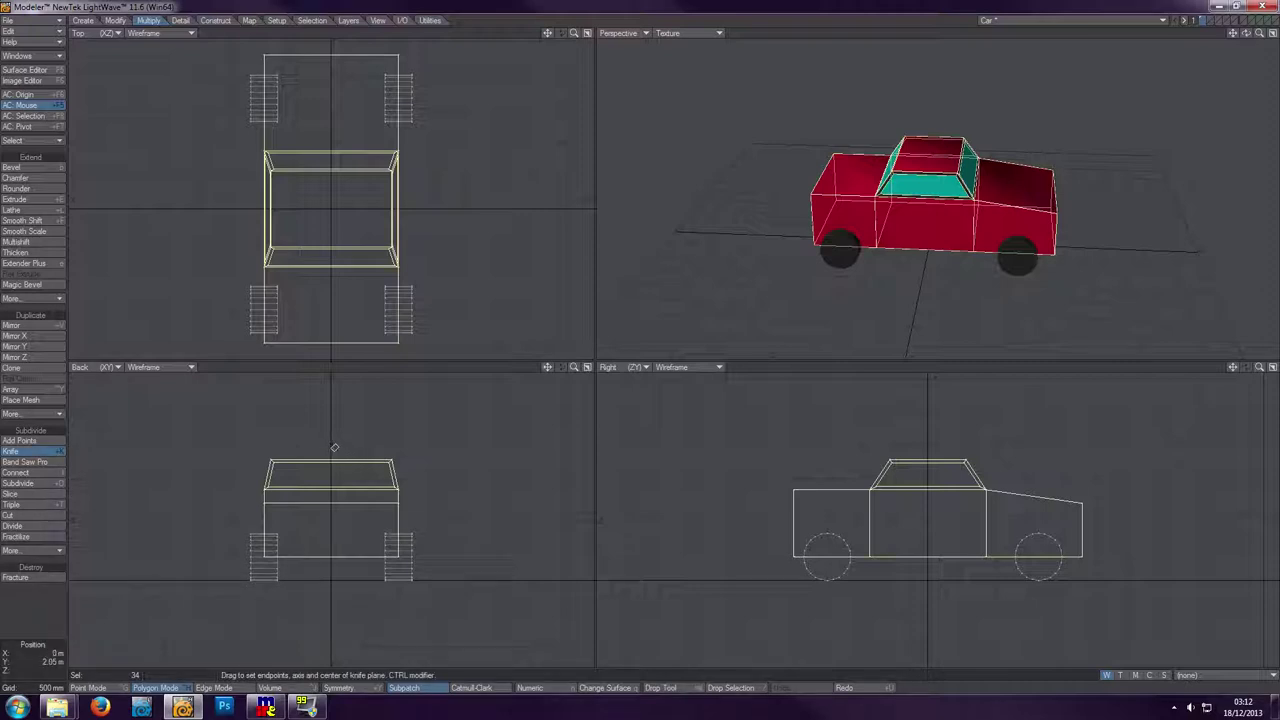
pyautogui.moveTo(334, 447); pyautogui.dragTo(334, 581)
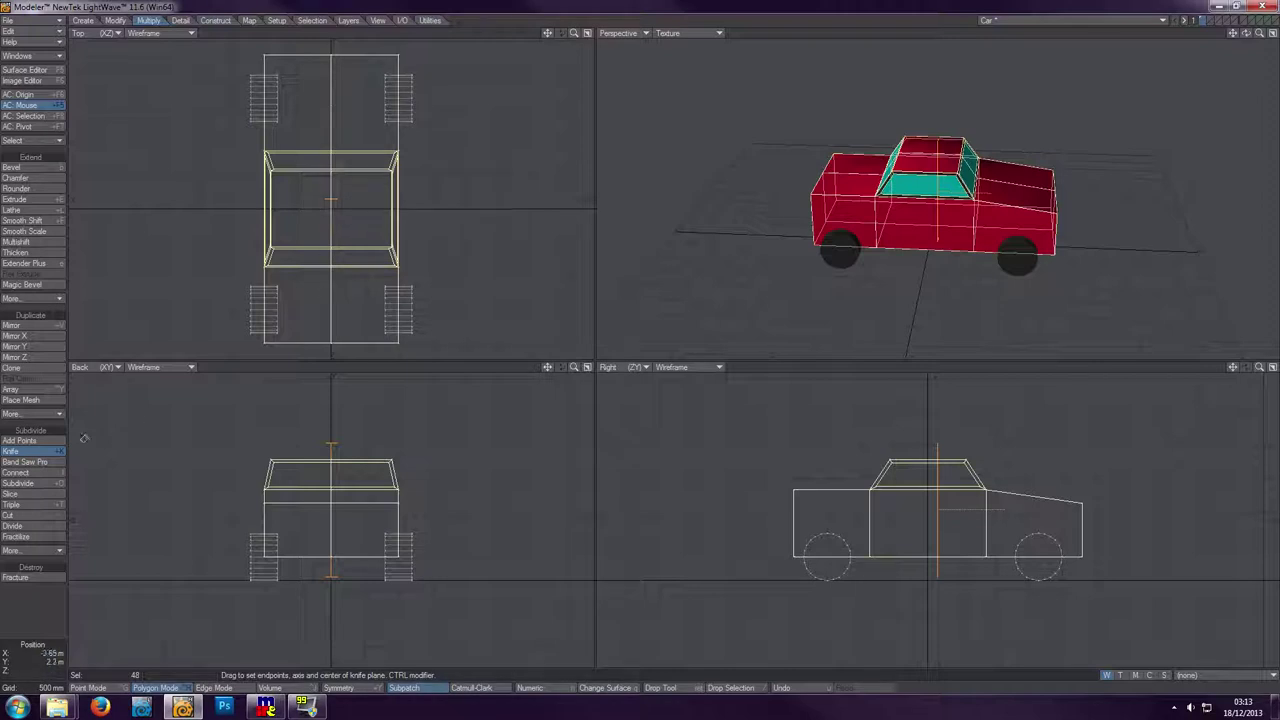
pyautogui.click(30, 451)
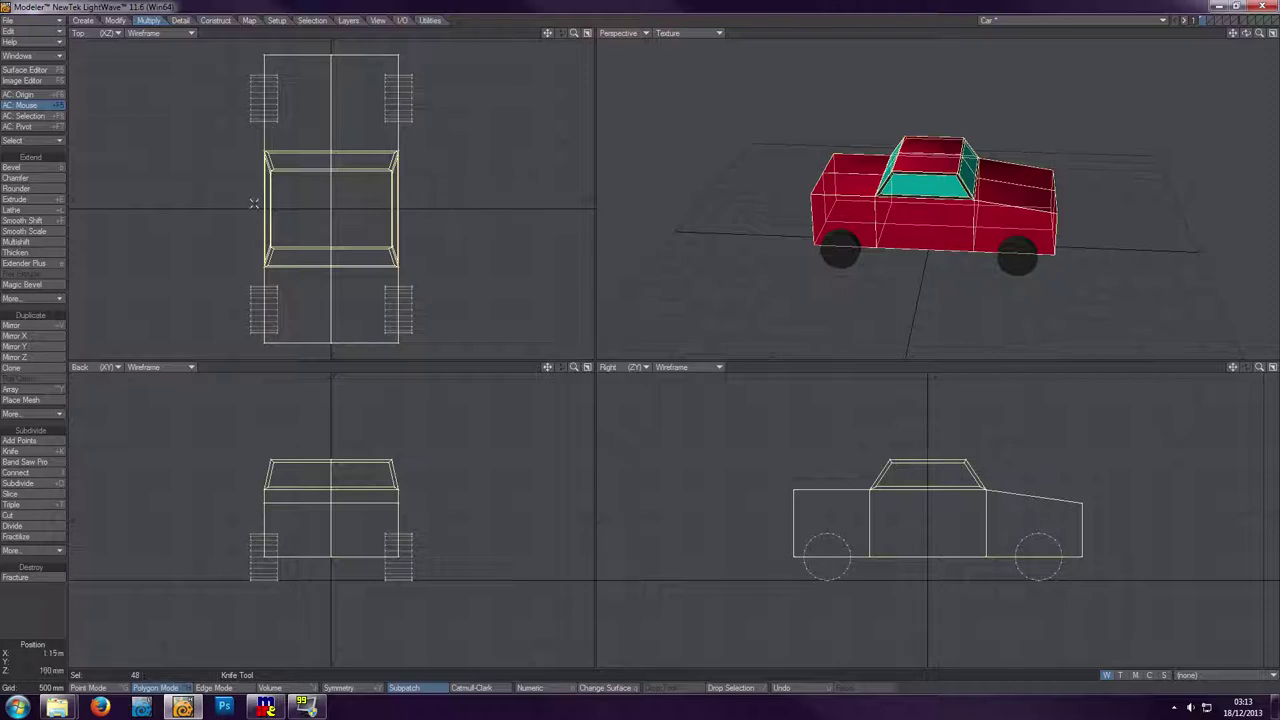
pyautogui.press('f')
pyautogui.click(58, 451)
pyautogui.moveTo(248, 210); pyautogui.dragTo(443, 213)
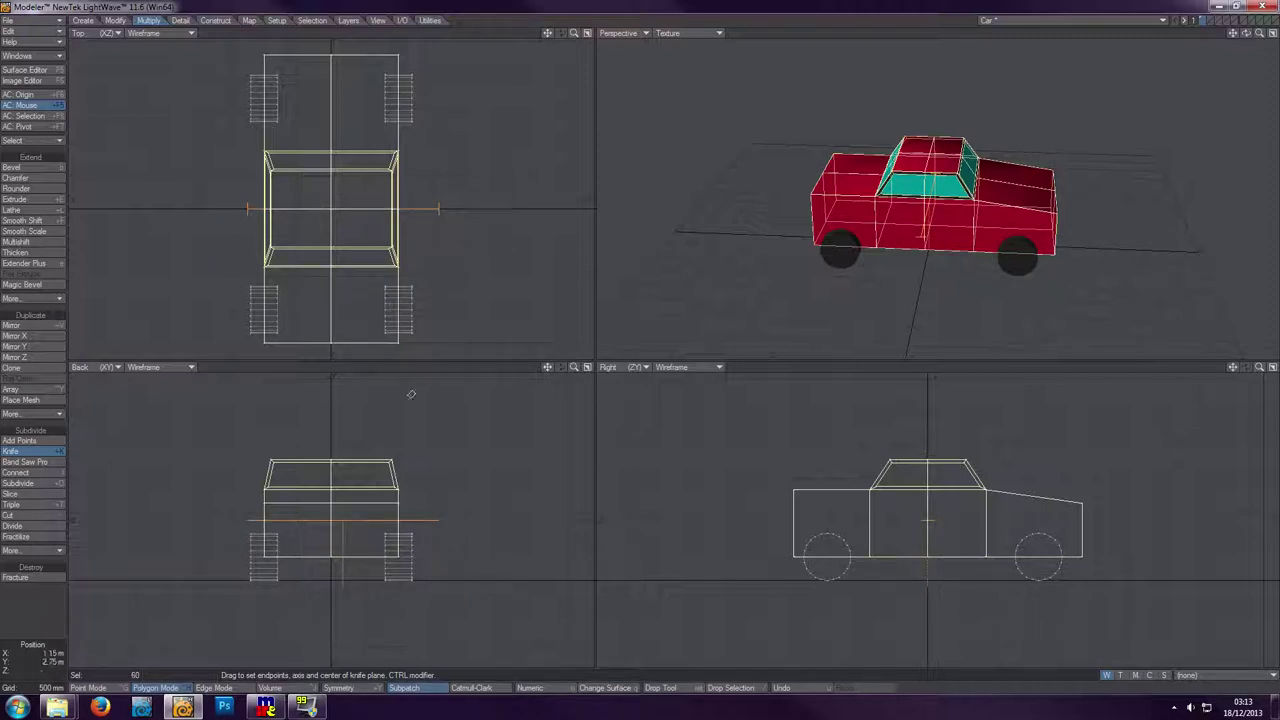
pyautogui.press('space')
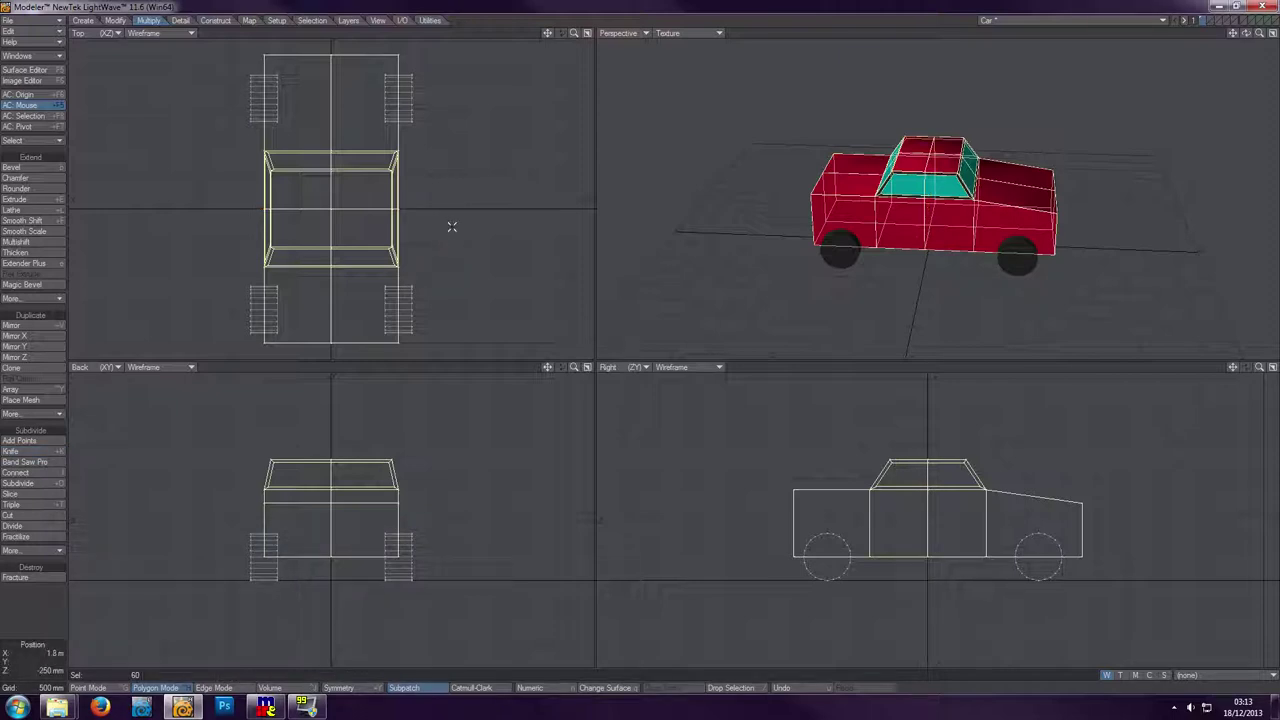
# - Select the two centre points of the car's front face in point mode and move them forward into a pointed nose
pyautogui.click(92, 688)
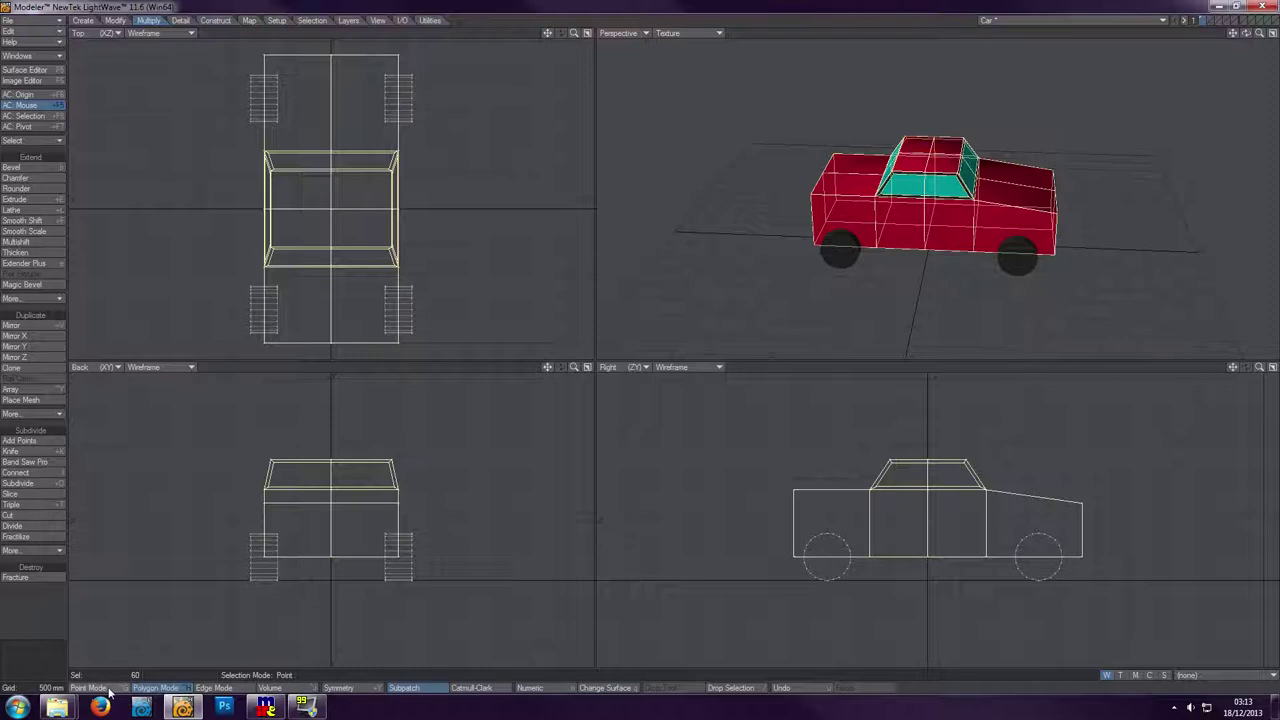
pyautogui.click(330, 55)
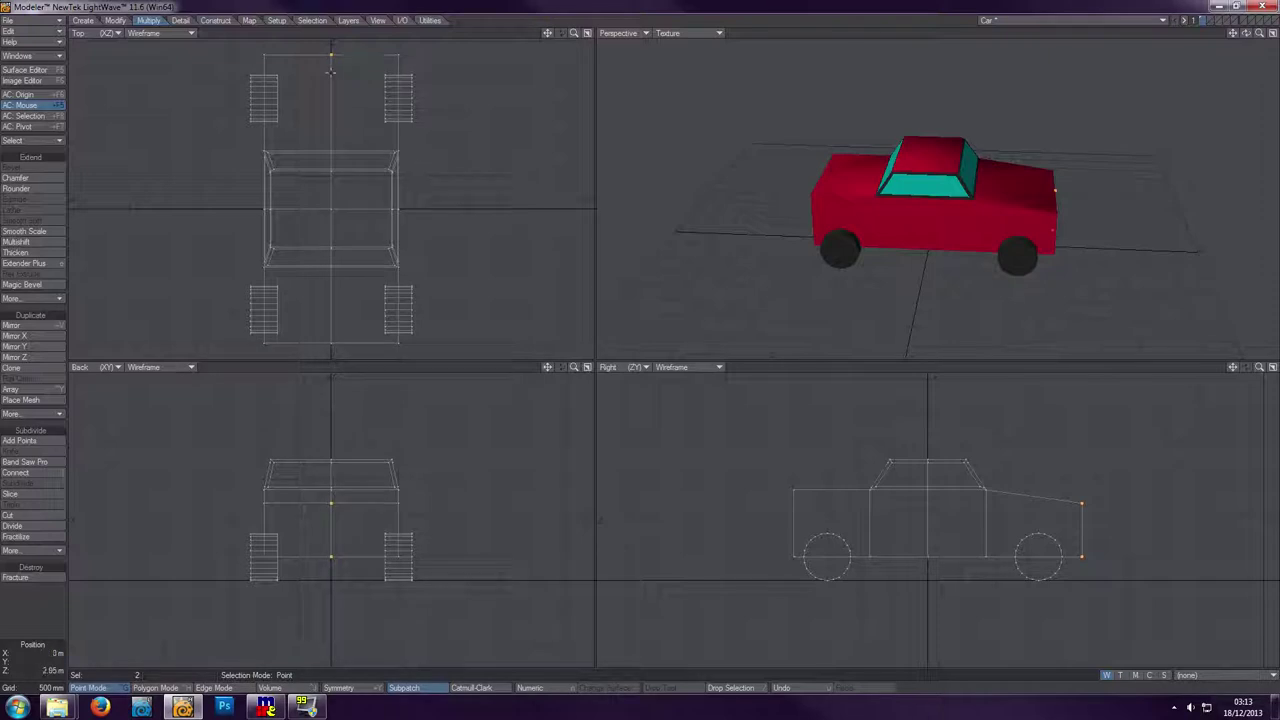
pyautogui.moveTo(547, 33); pyautogui.dragTo(547, 71)
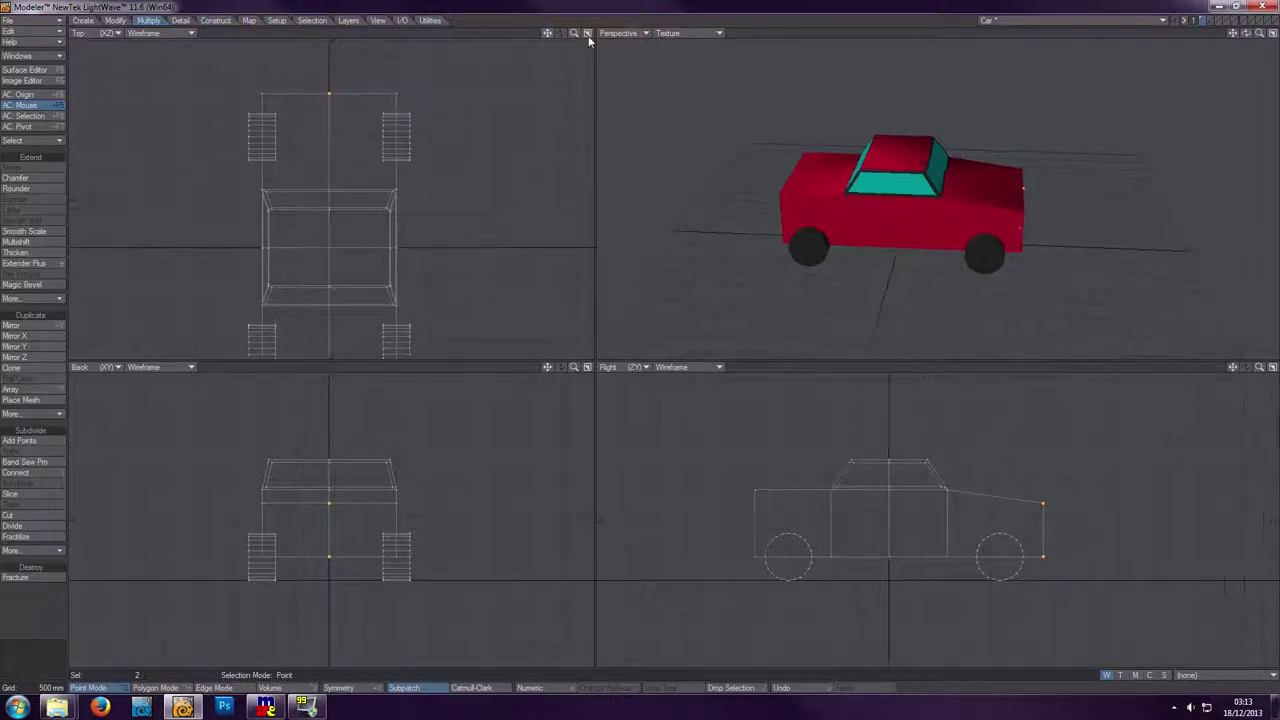
pyautogui.moveTo(1246, 33); pyautogui.dragTo(1220, 40)
pyautogui.press('t')
pyautogui.moveTo(340, 107); pyautogui.dragTo(334, 93)
pyautogui.press('space')
# - Try moving only the upper front centre point back about 150 mm, undo it, and restore the pointed nose
pyautogui.click(1057, 559)
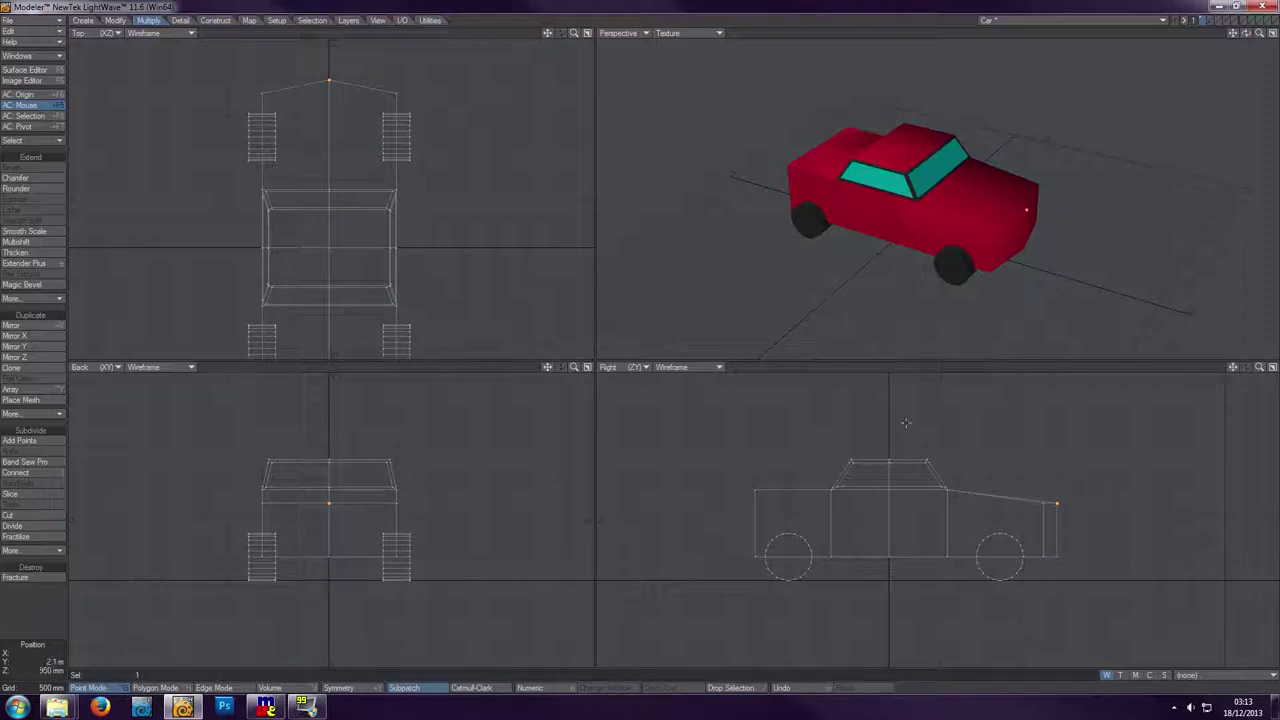
pyautogui.press('t')
pyautogui.moveTo(329, 92); pyautogui.dragTo(329, 102)
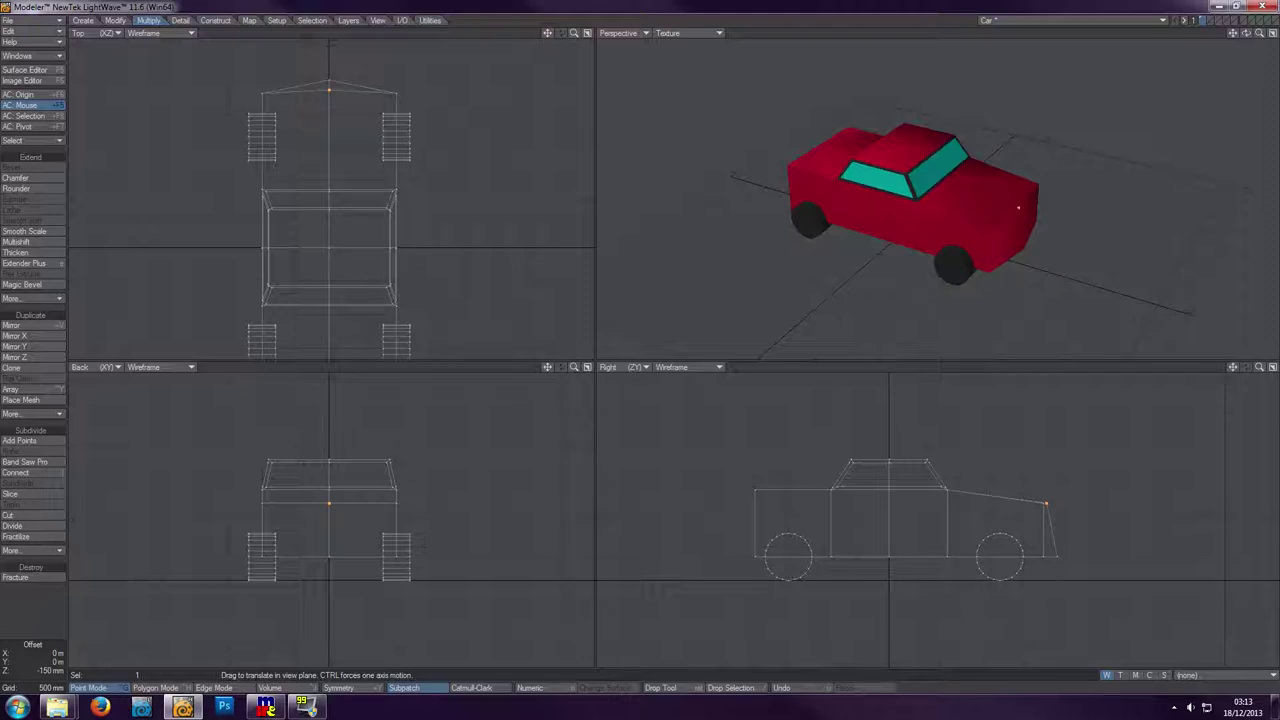
pyautogui.press('u')
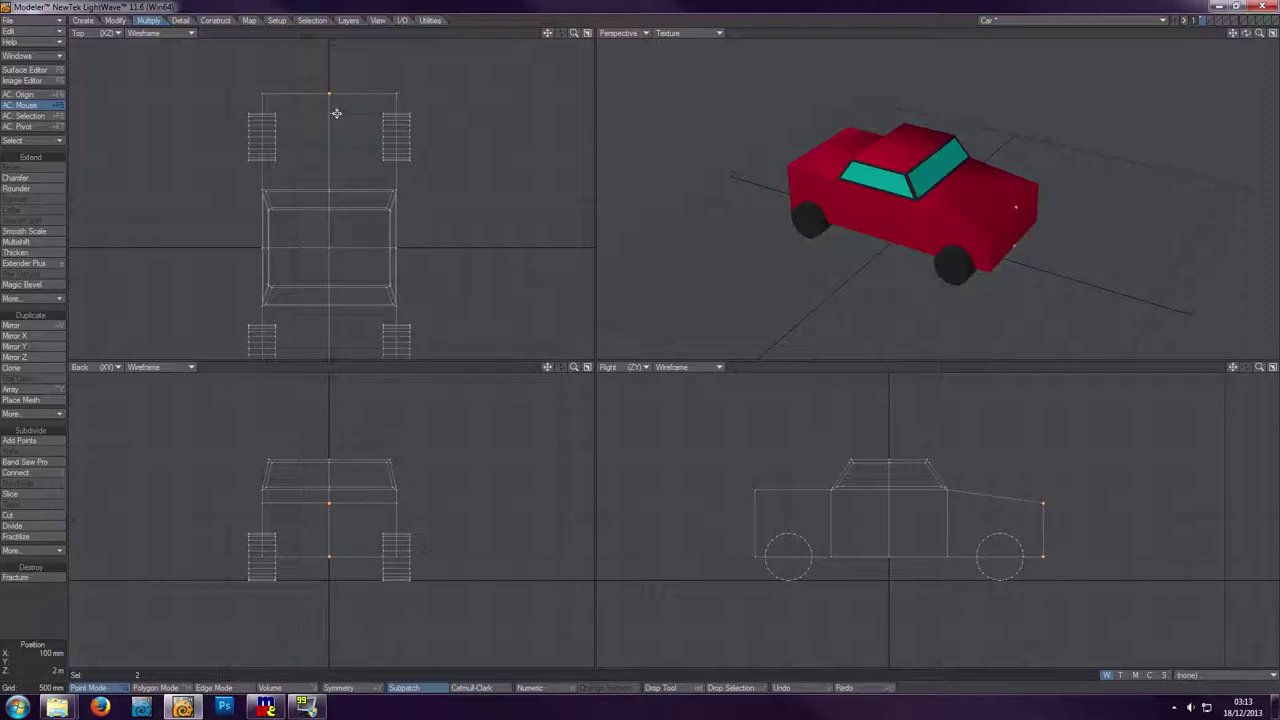
pyautogui.hotkey('shift', 'u')
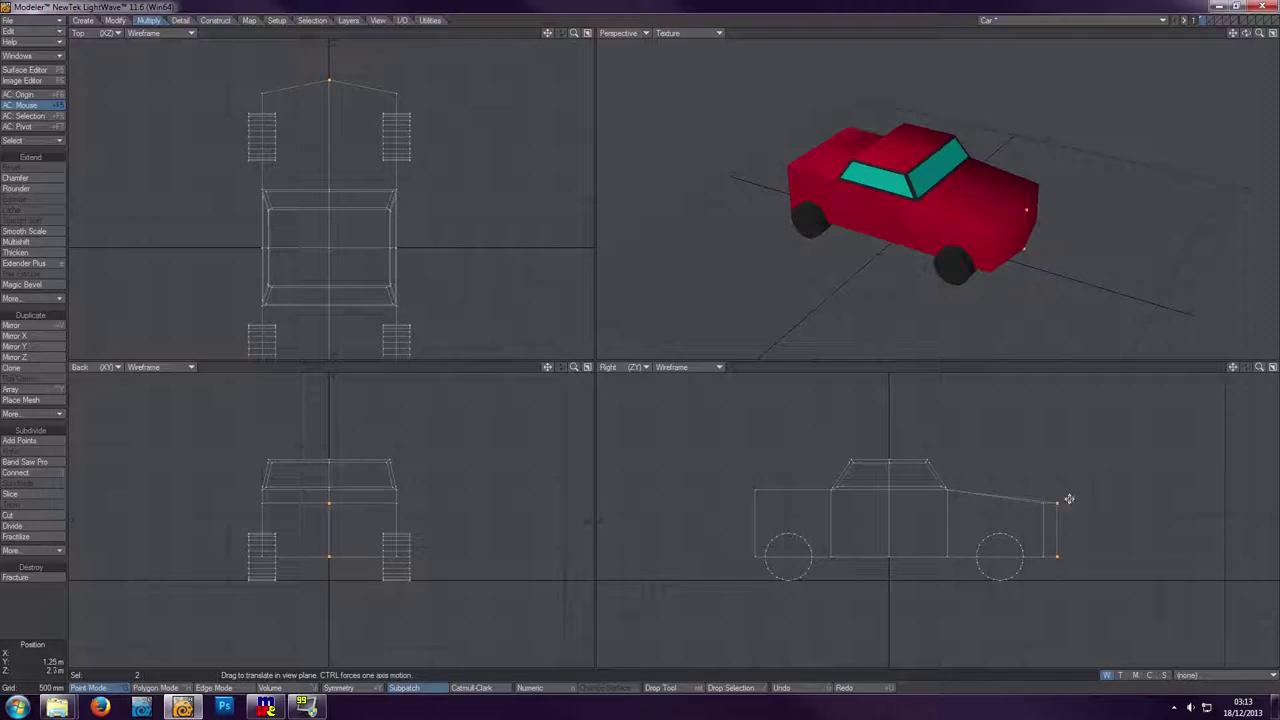
# - Move only the lower front centre point further forward so the nose slopes outward at its base, and clear the selection
pyautogui.press('space')
pyautogui.press('t')
pyautogui.moveTo(1040, 550); pyautogui.dragTo(1046, 550)
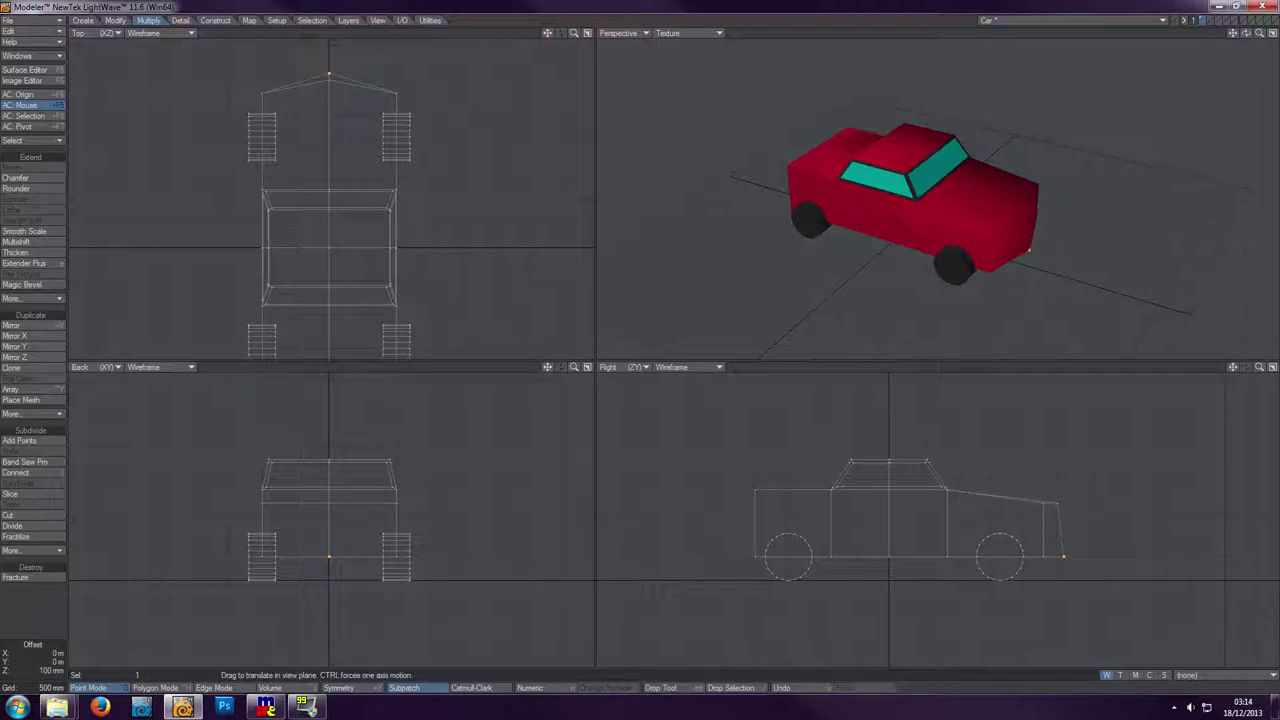
pyautogui.press('space')
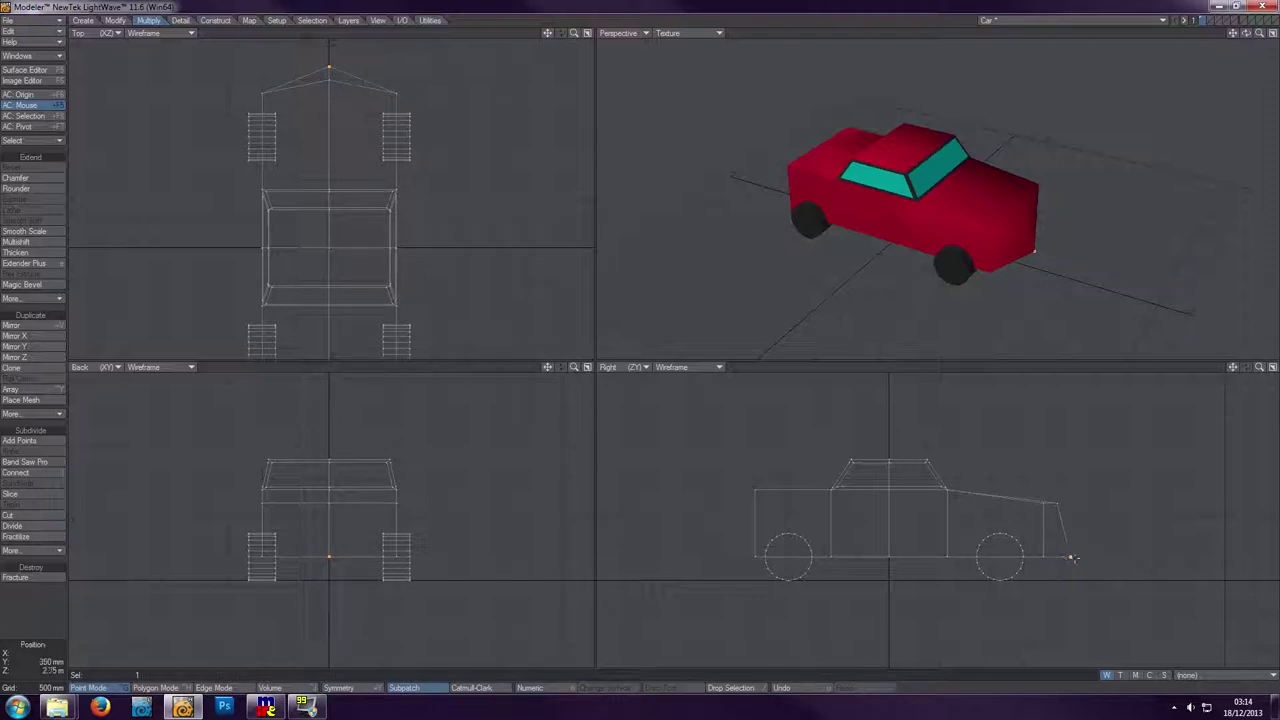
pyautogui.press('/')
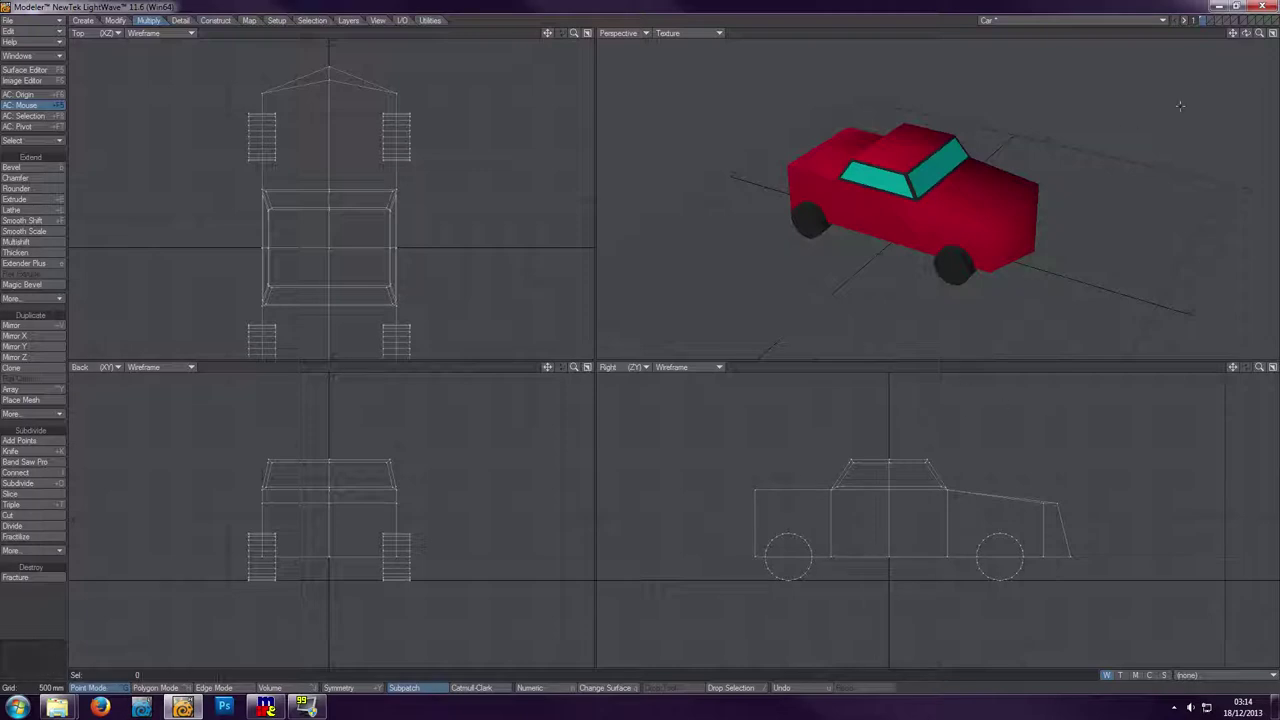
# - View the car from its side and try a knife cut through the rear of the body
pyautogui.moveTo(1246, 33); pyautogui.dragTo(1180, 42)
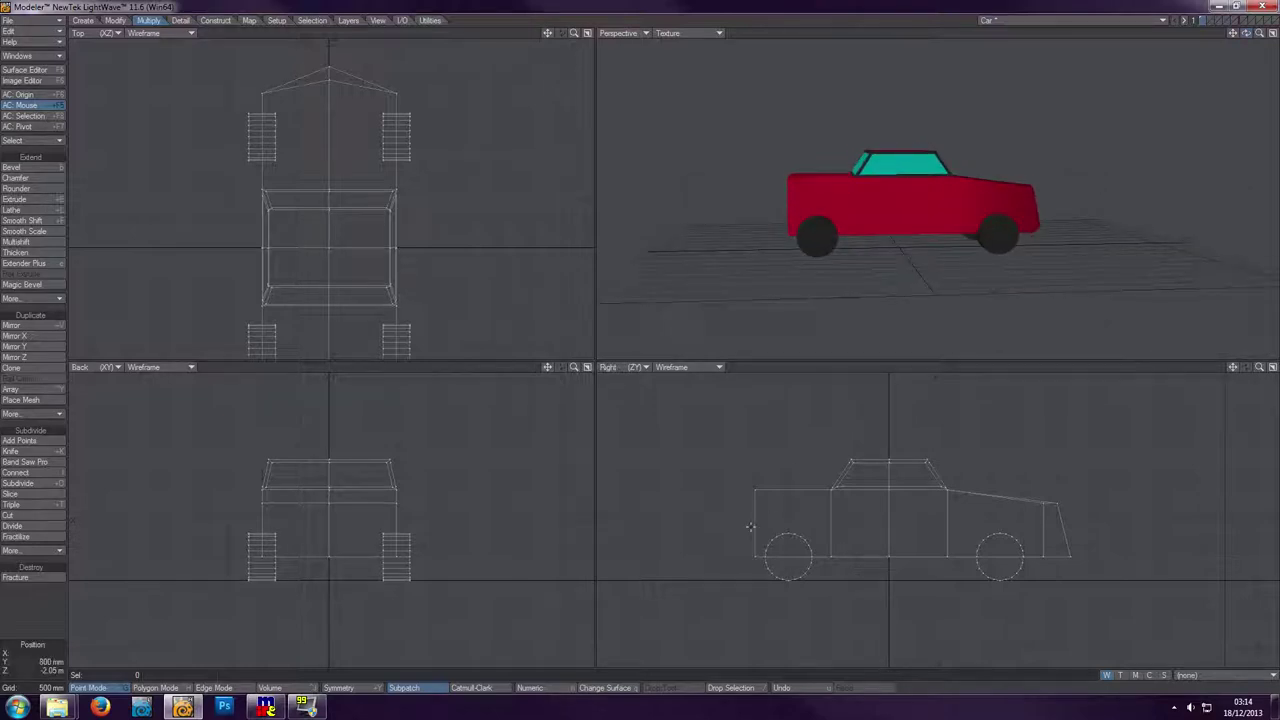
pyautogui.hotkey('shift', 'k')
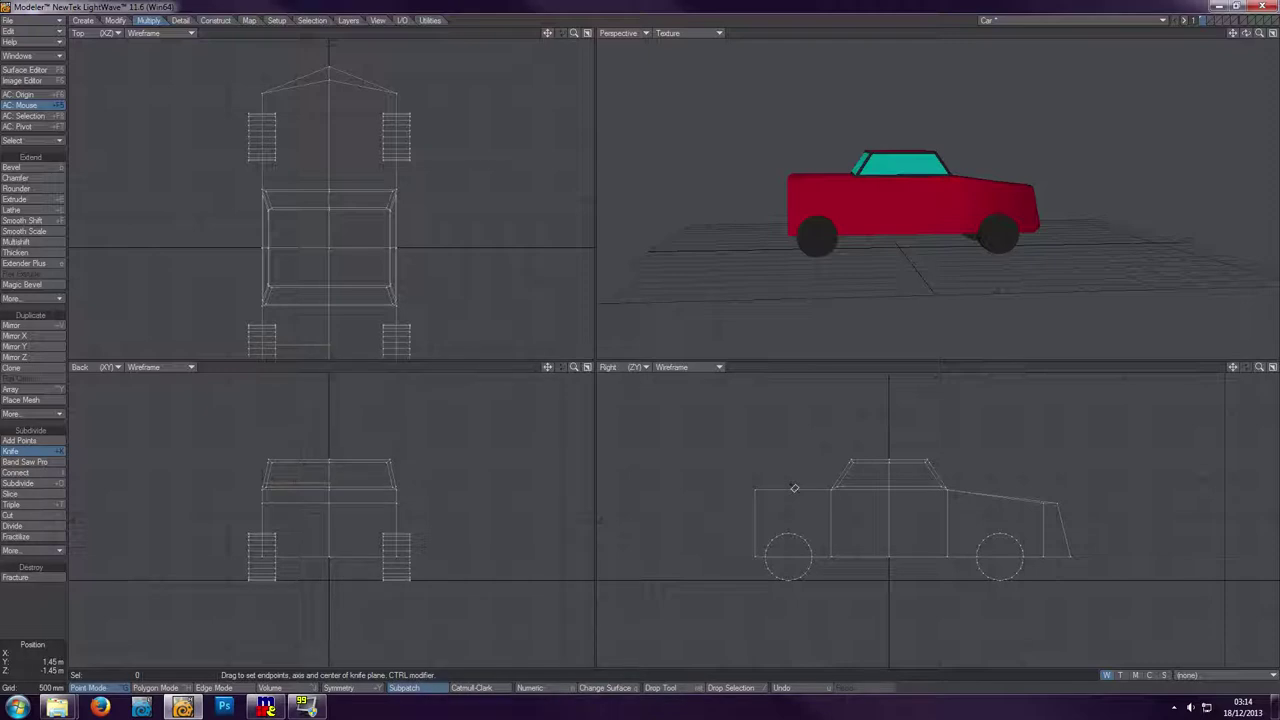
pyautogui.moveTo(794, 488); pyautogui.dragTo(762, 462)
pyautogui.press('space')
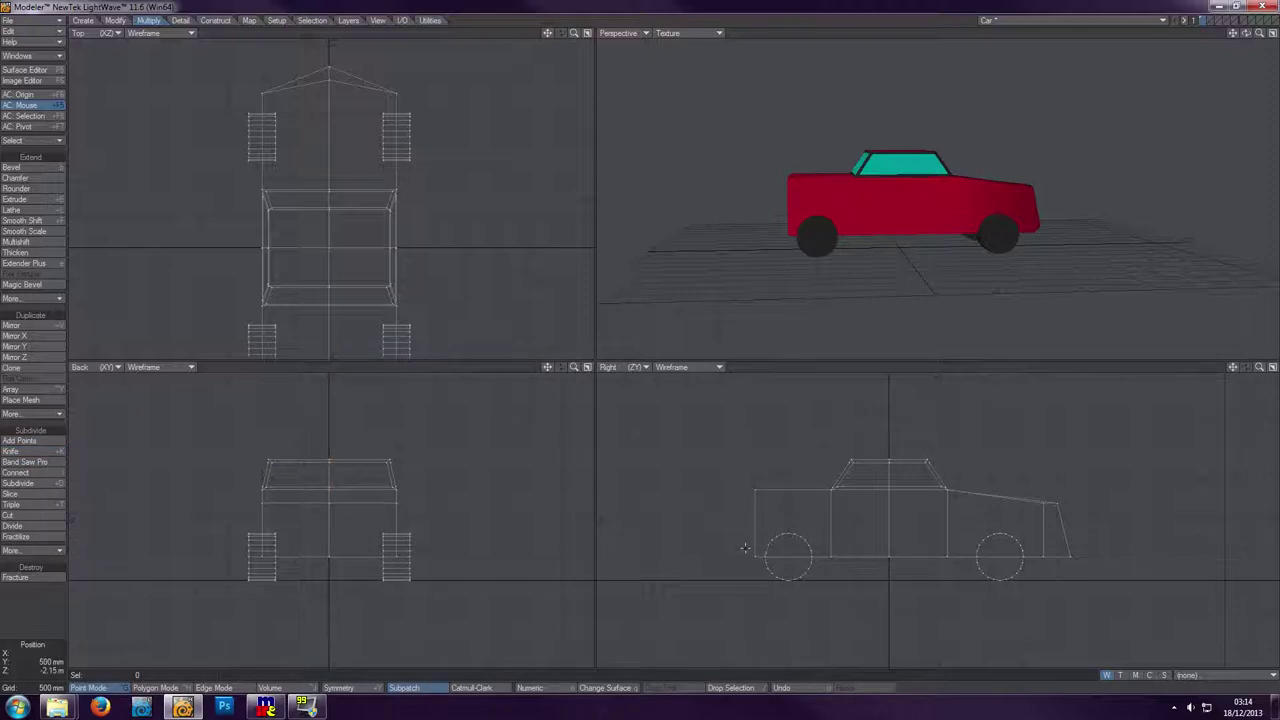
# - Cut the four wheels and paste them into the second layer, and show that layer as background behind the car body
pyautogui.press('space')
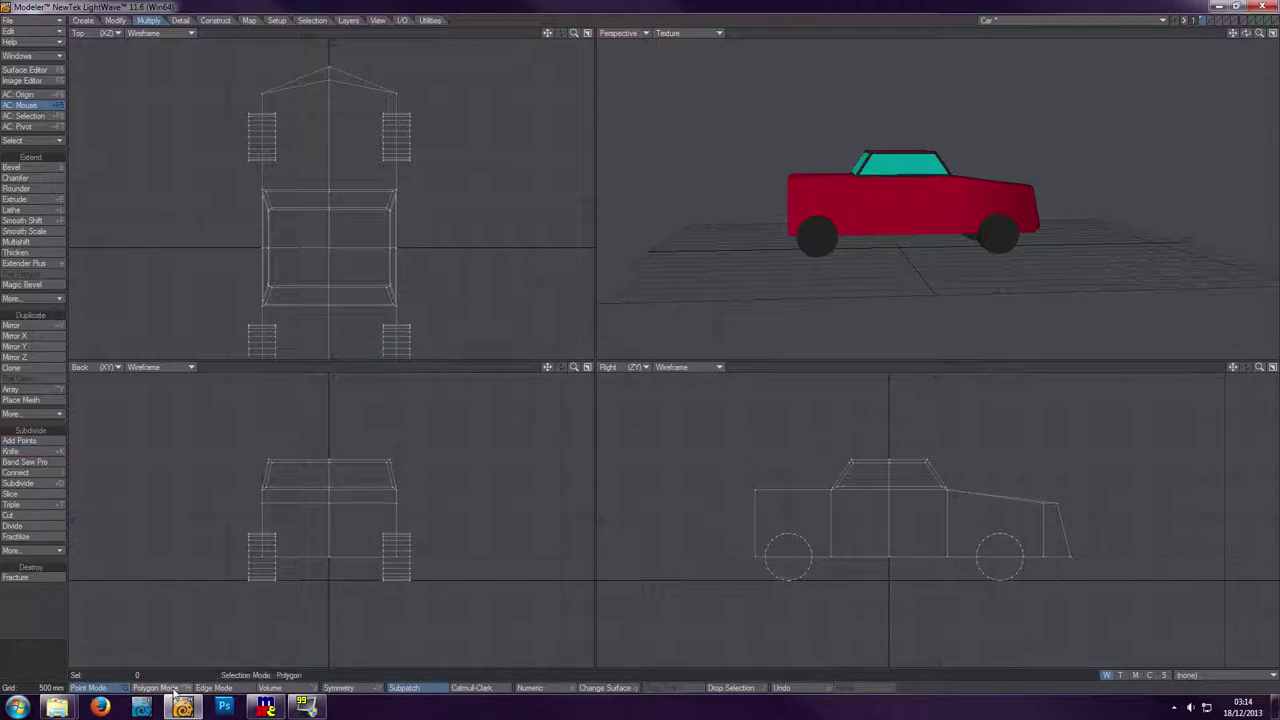
pyautogui.press('/')
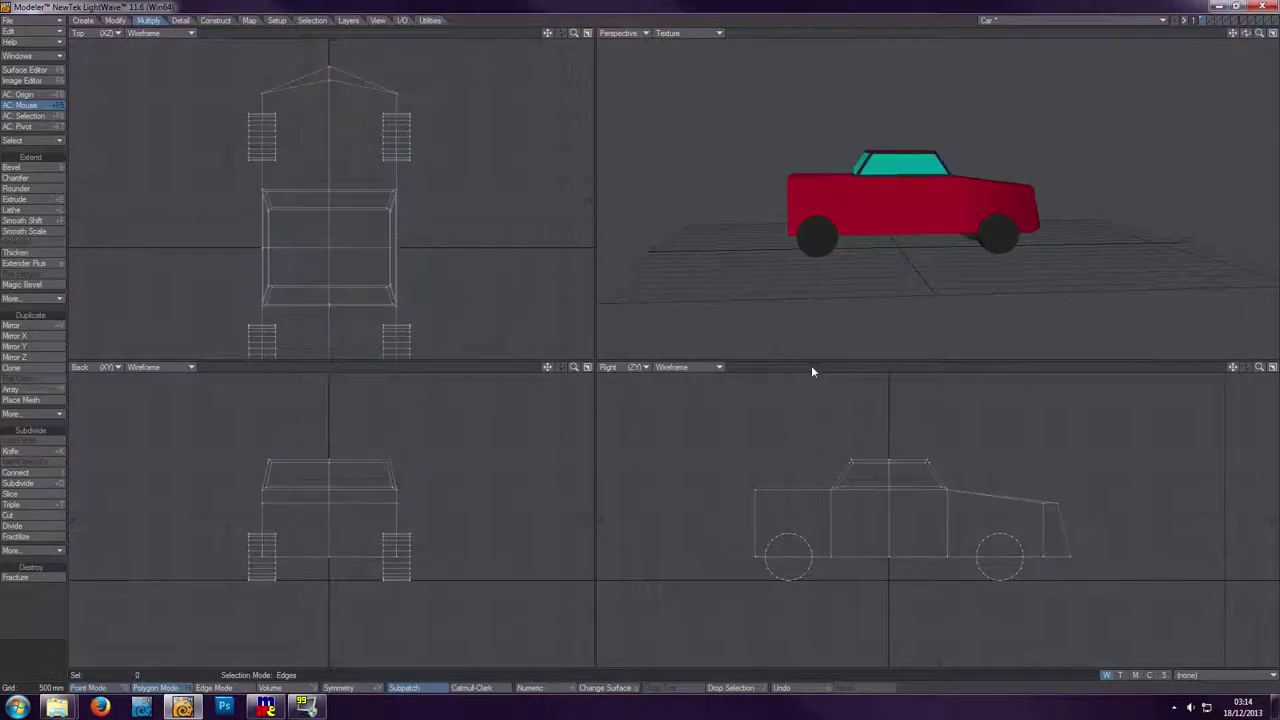
pyautogui.moveTo(763, 578); pyautogui.dragTo(837, 580, button='right')
pyautogui.moveTo(950, 578); pyautogui.dragTo(1006, 571, button='right')
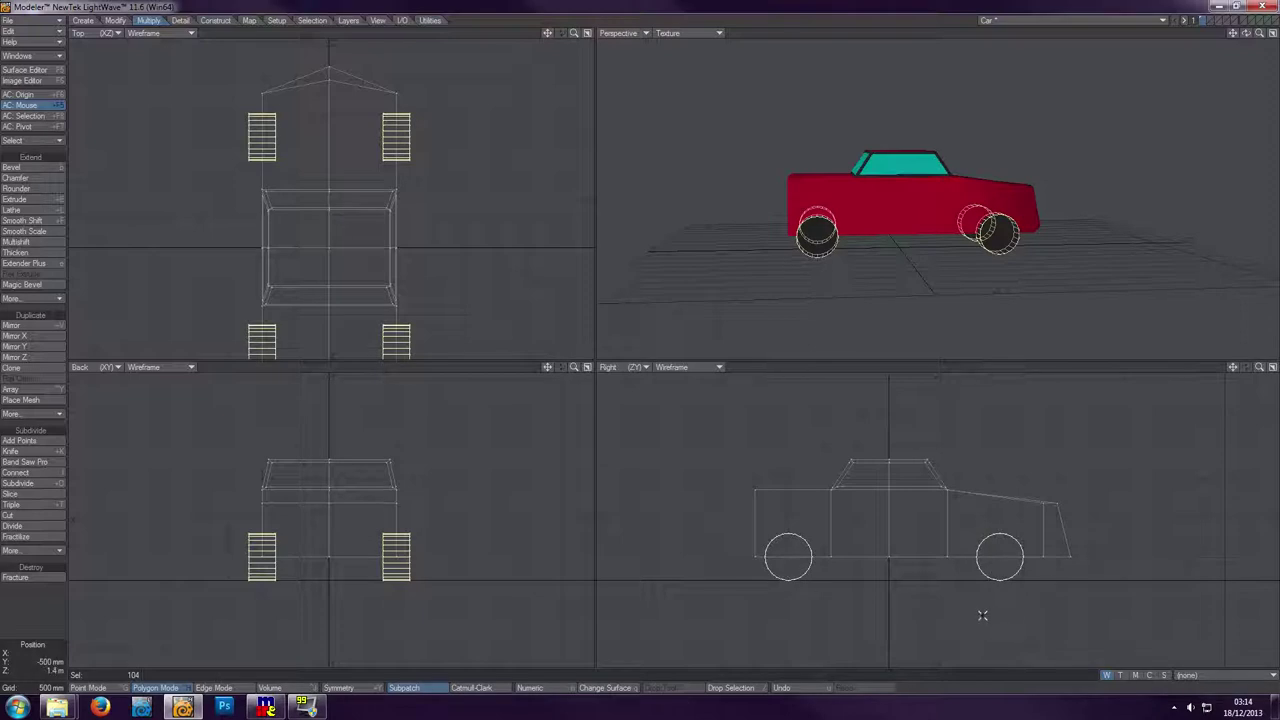
pyautogui.hotkey('ctrl', 'x')
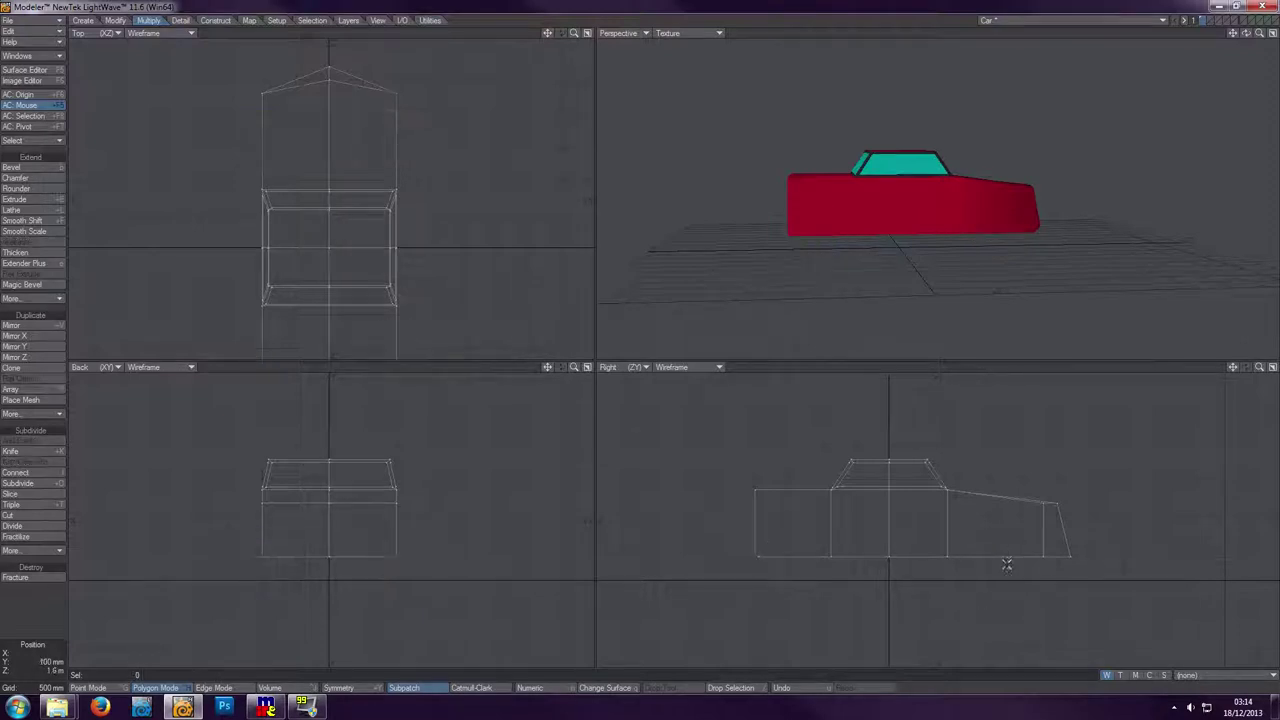
pyautogui.click(1210, 22)
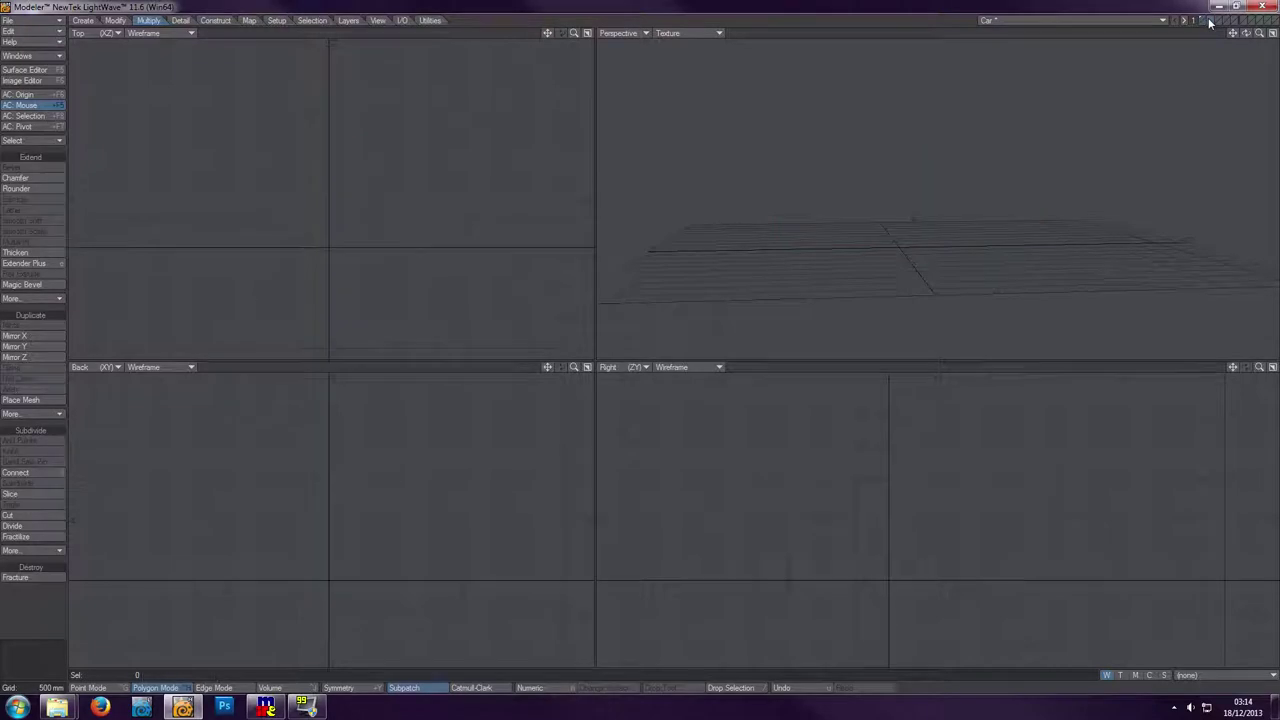
pyautogui.hotkey('ctrl', 'v')
pyautogui.click(1208, 25)
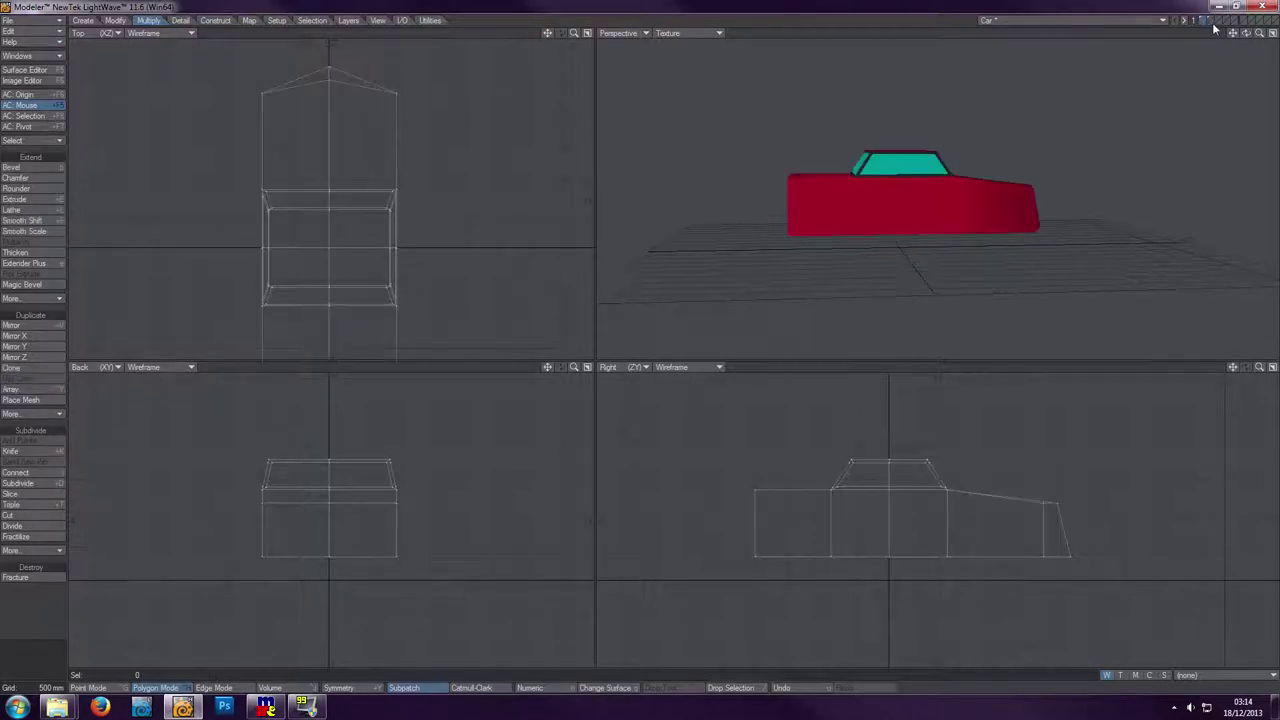
pyautogui.click(1205, 24)
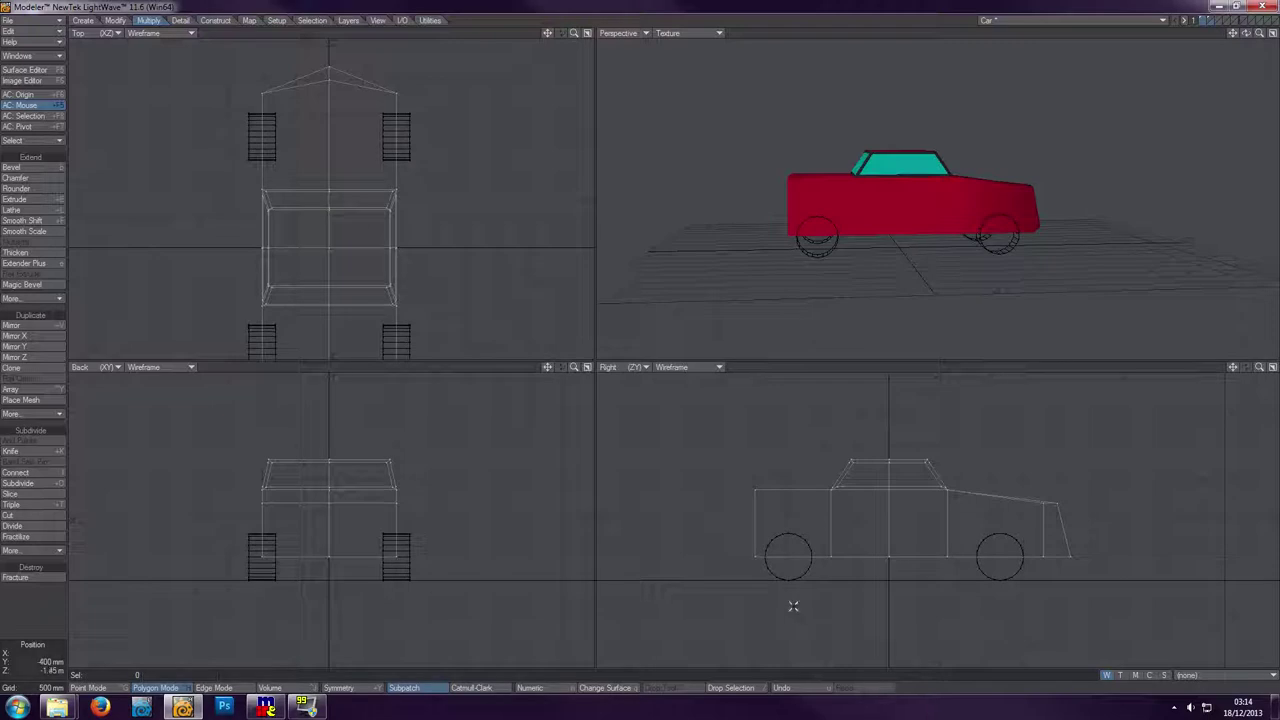
# - Knife a diagonal cut across the lower rear corner of the car body in the side view
pyautogui.hotkey('shift', 'k')
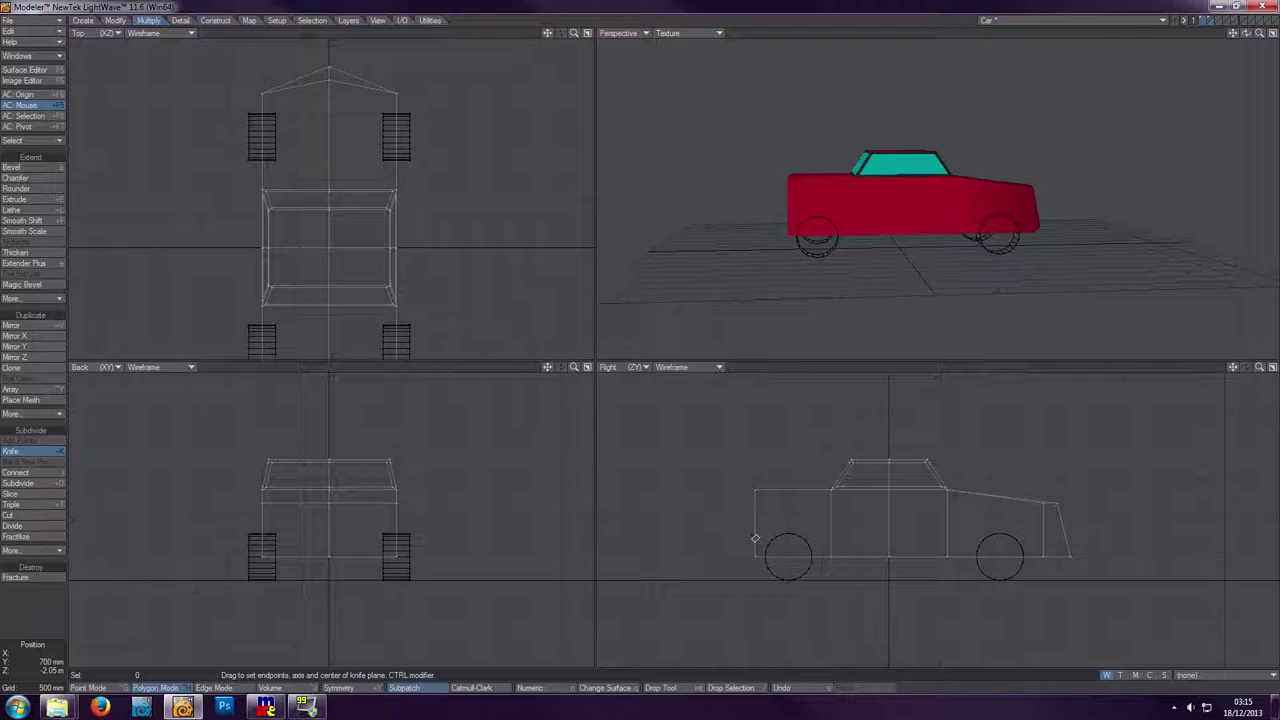
pyautogui.moveTo(752, 522); pyautogui.dragTo(817, 573)
pyautogui.press('space')
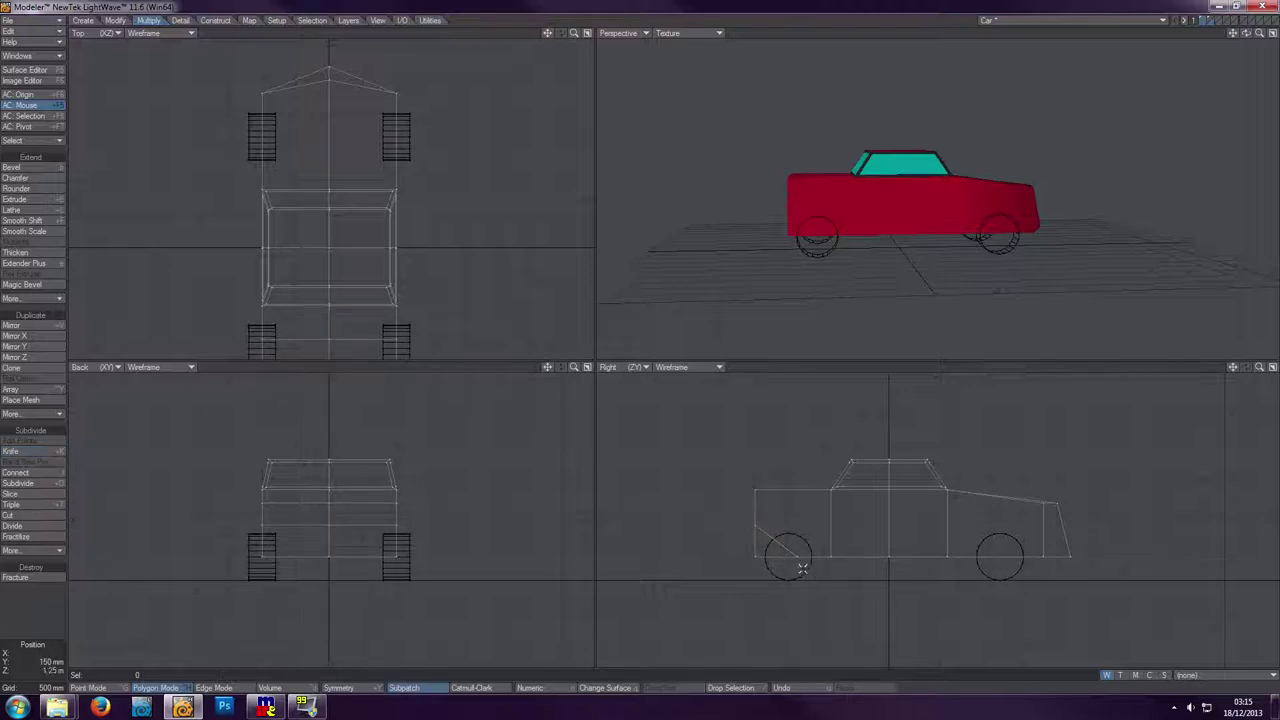
# - Move the lower rear corner points up and slightly forward, and raise the new cut points on the rear face
pyautogui.press('space')
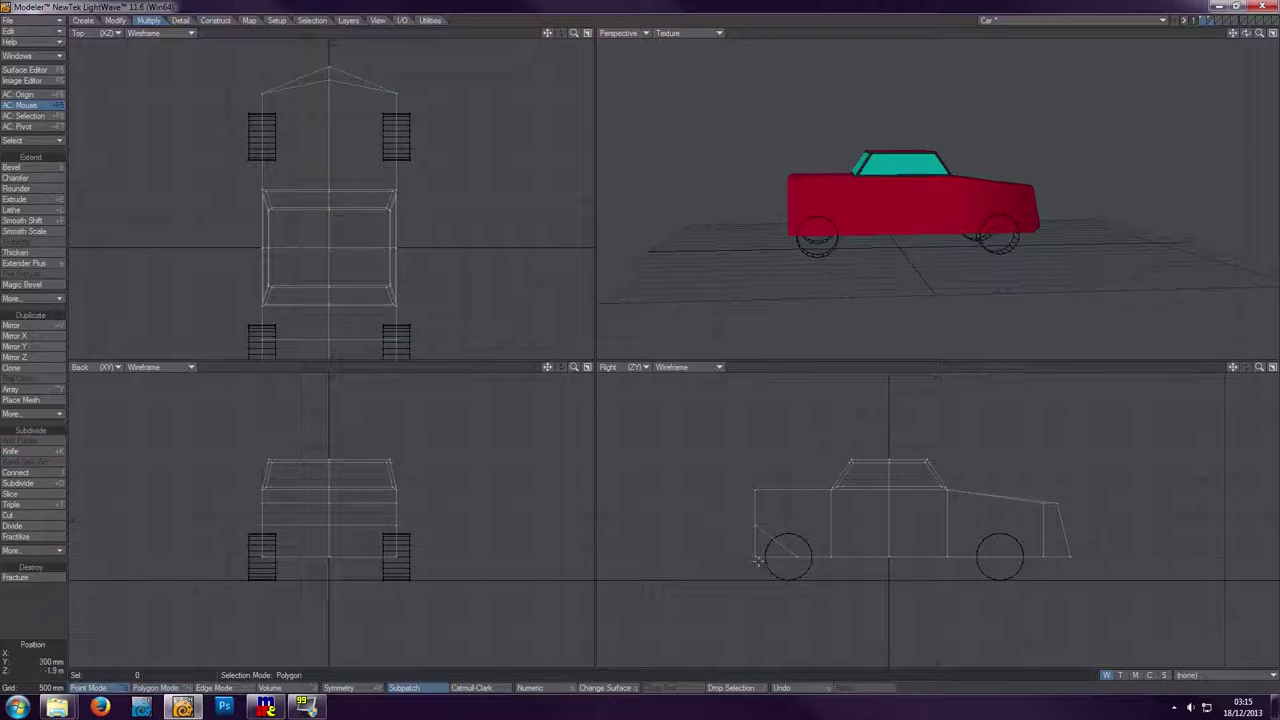
pyautogui.moveTo(755, 557); pyautogui.dragTo(752, 514)
pyautogui.press('t')
pyautogui.press('space')
pyautogui.press('t')
pyautogui.press('space')
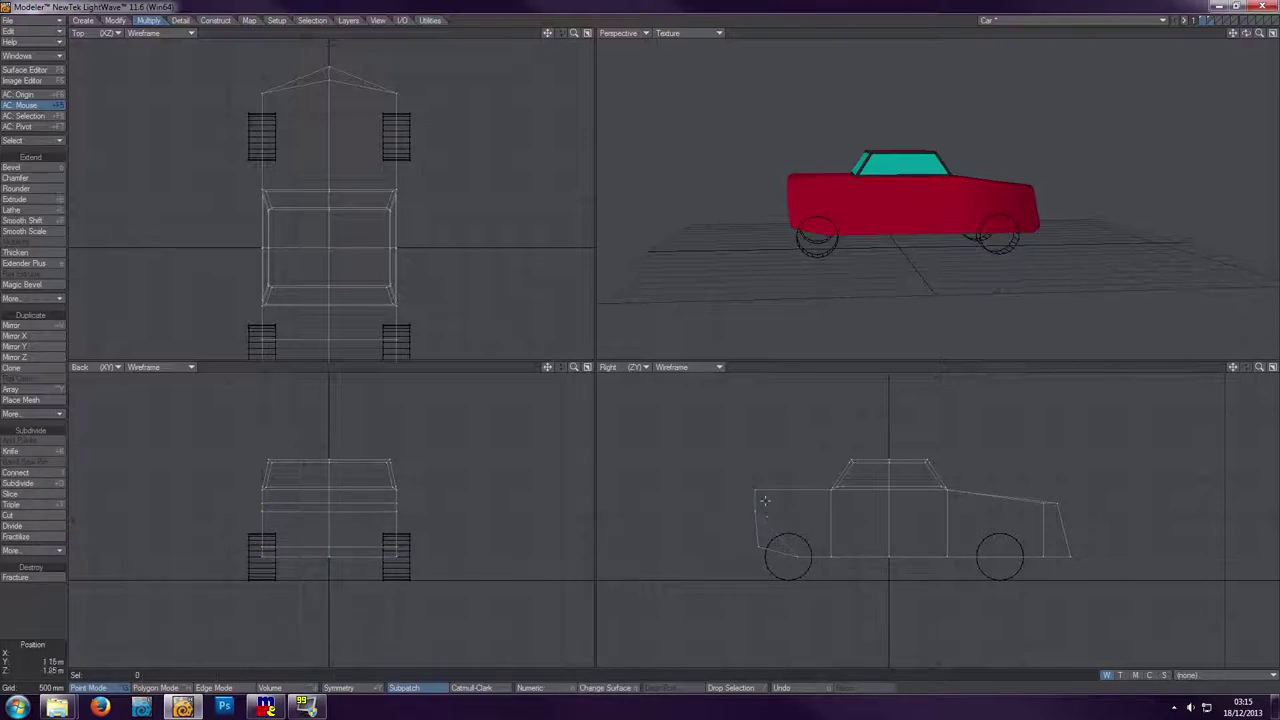
# - Move the three upper rear edge points backward so the tail overhangs, and clear the selection
pyautogui.press('t')
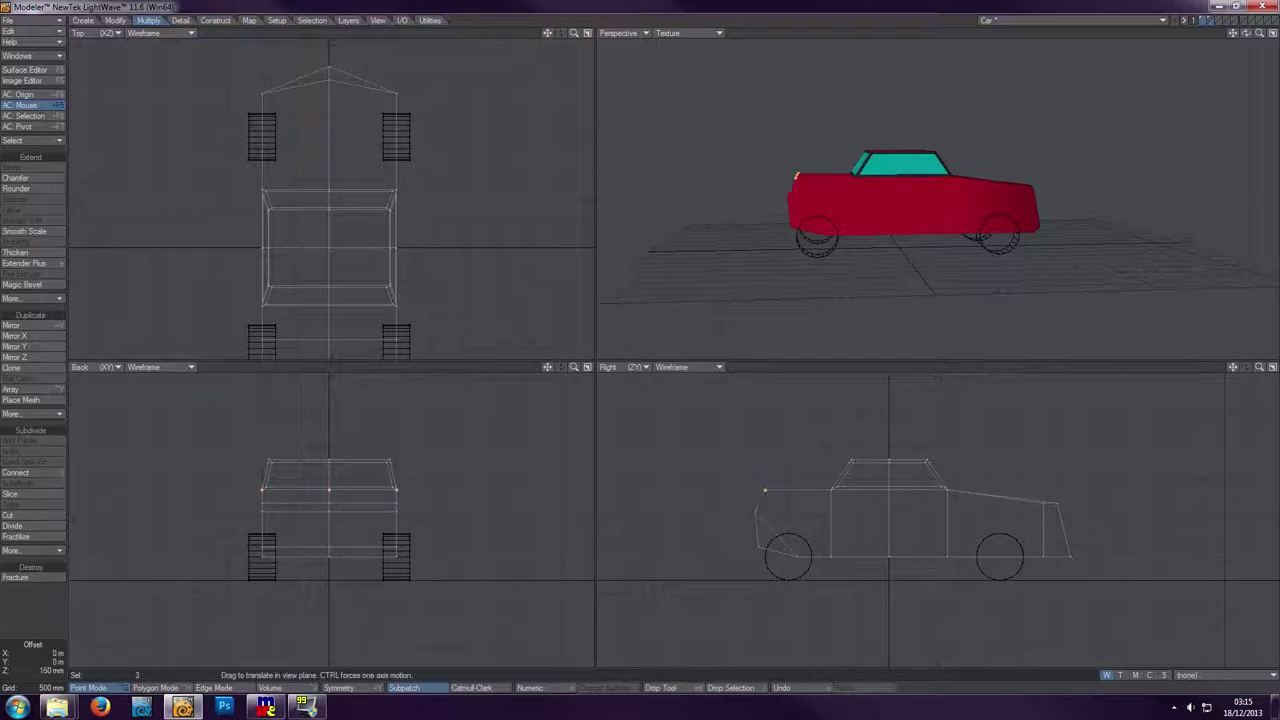
pyautogui.moveTo(768, 490); pyautogui.dragTo(744, 490)
pyautogui.press('space')
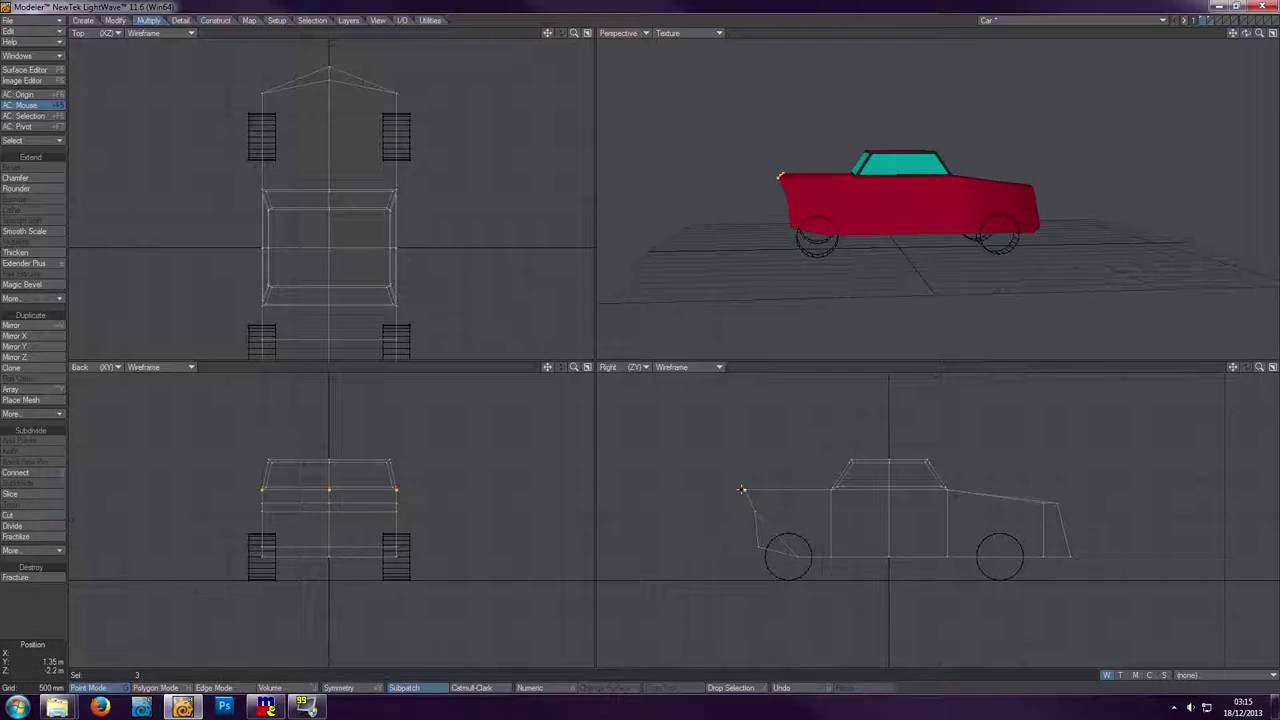
pyautogui.click(741, 490)
# - Knife a diagonal cut across the upper rear corner of the car body in the side view
pyautogui.hotkey('shift', 'k')
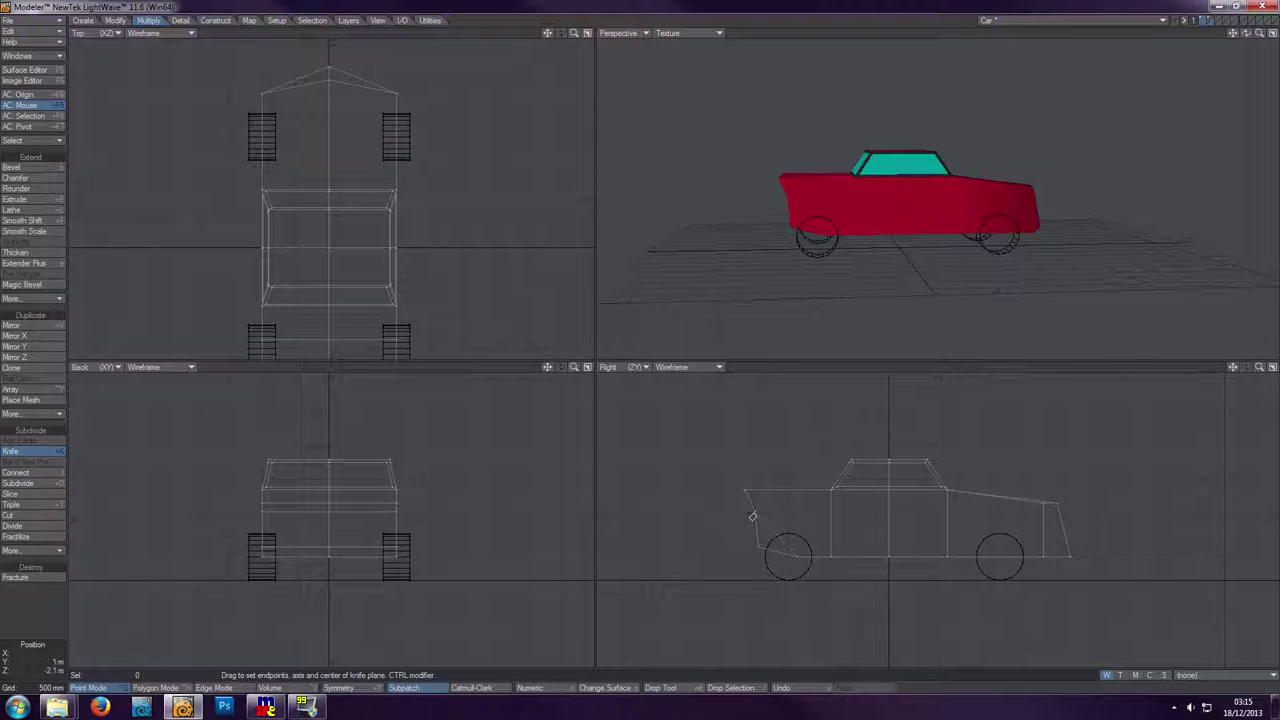
pyautogui.moveTo(752, 516); pyautogui.dragTo(782, 481)
pyautogui.press('space')
pyautogui.hotkey('ctrl', 'j')
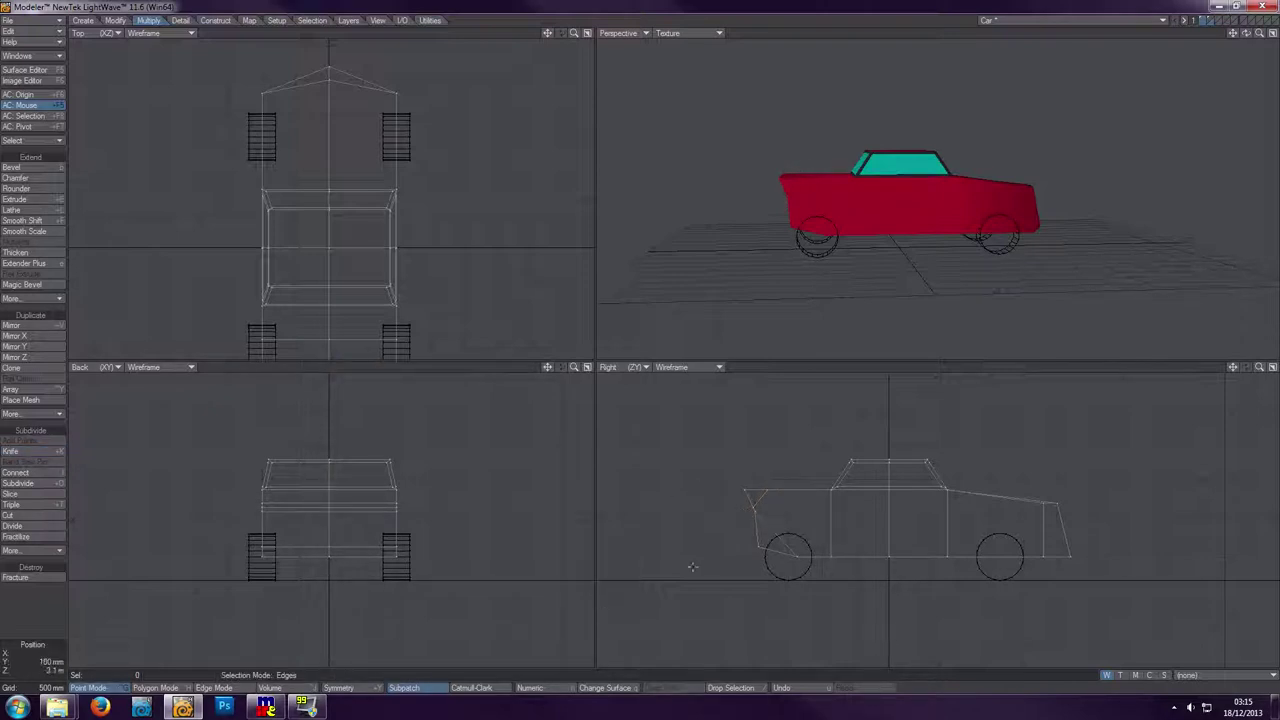
# - Merge the six closely spaced points on the rear face using a fixed range of 100 mm
pyautogui.click(752, 506)
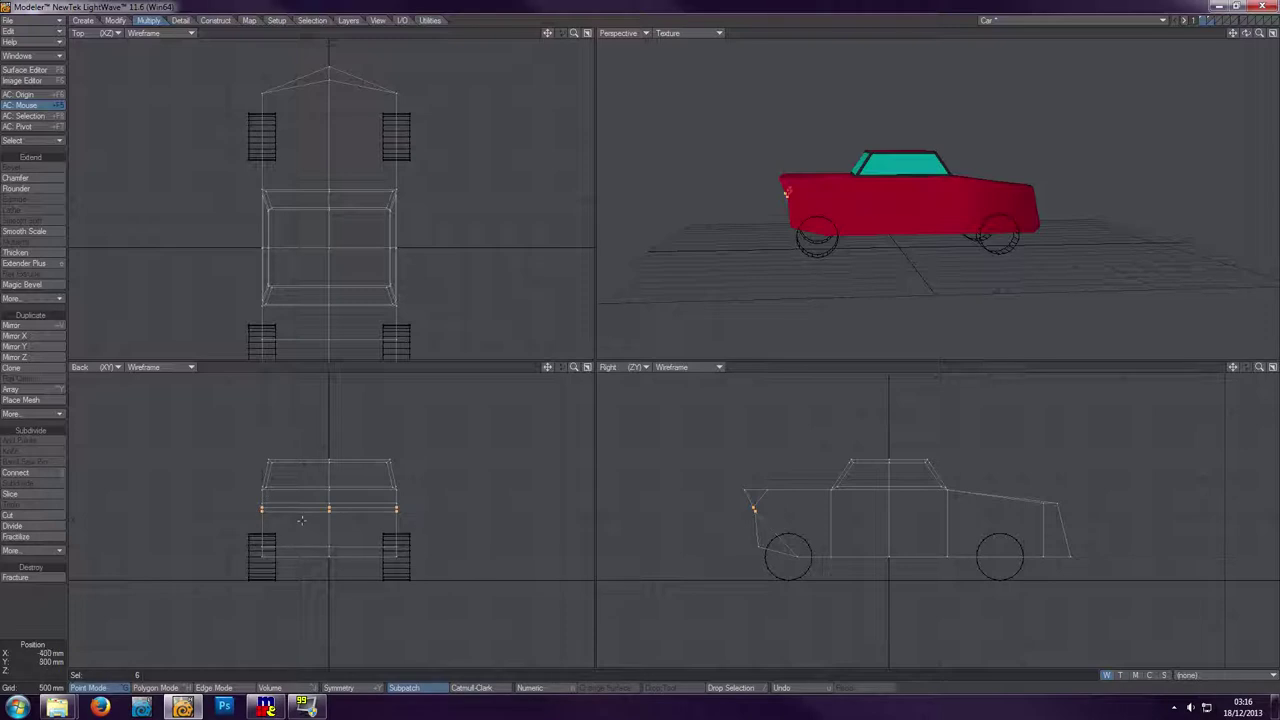
pyautogui.hotkey('shift', 'a')
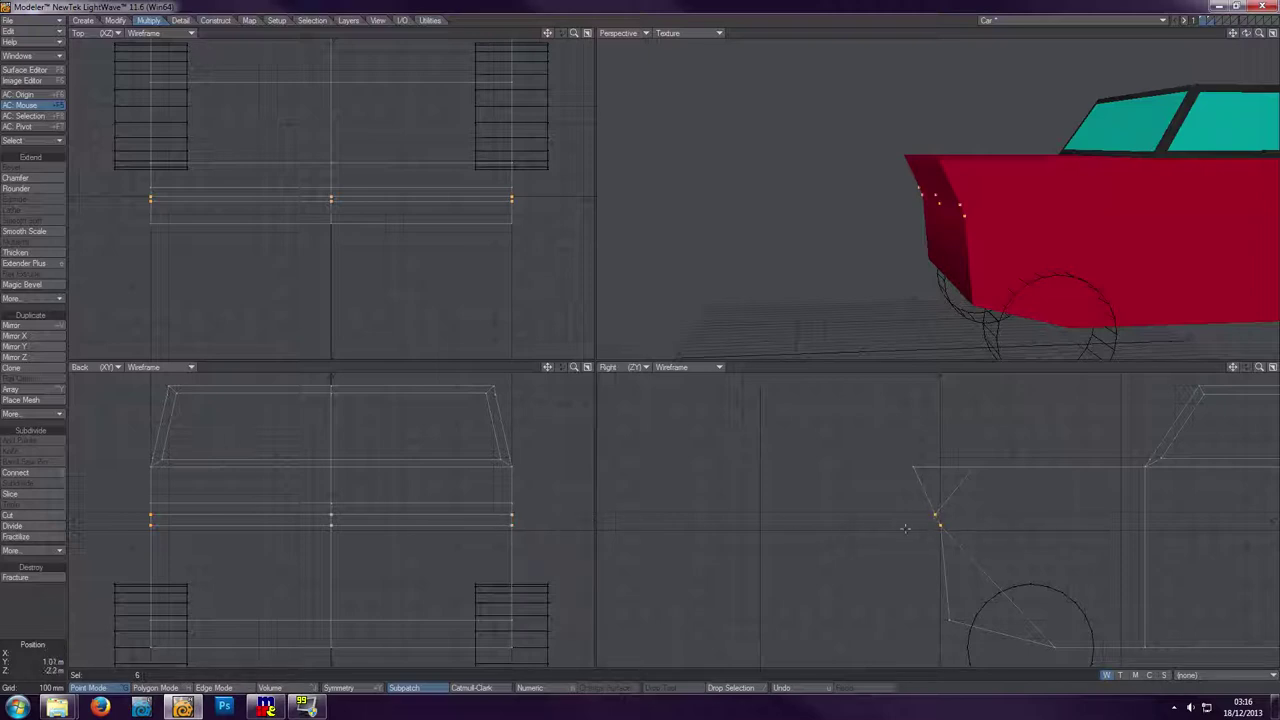
pyautogui.press('m')
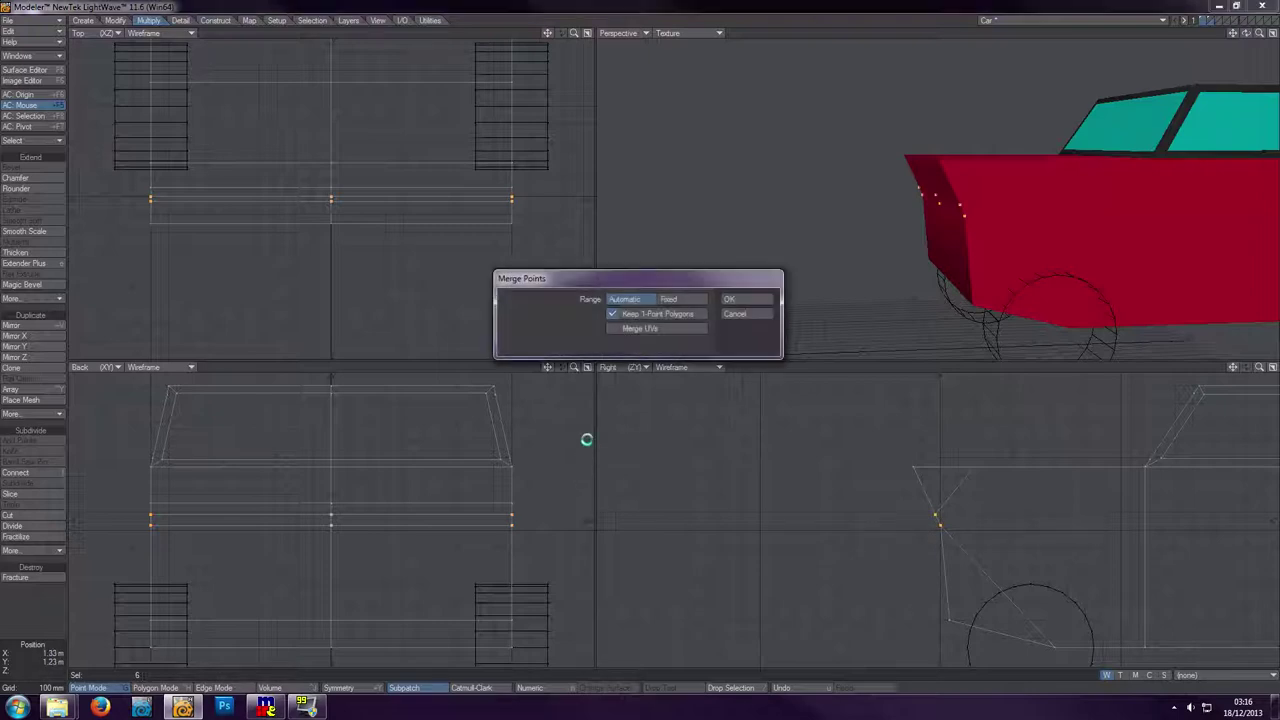
pyautogui.click(694, 299)
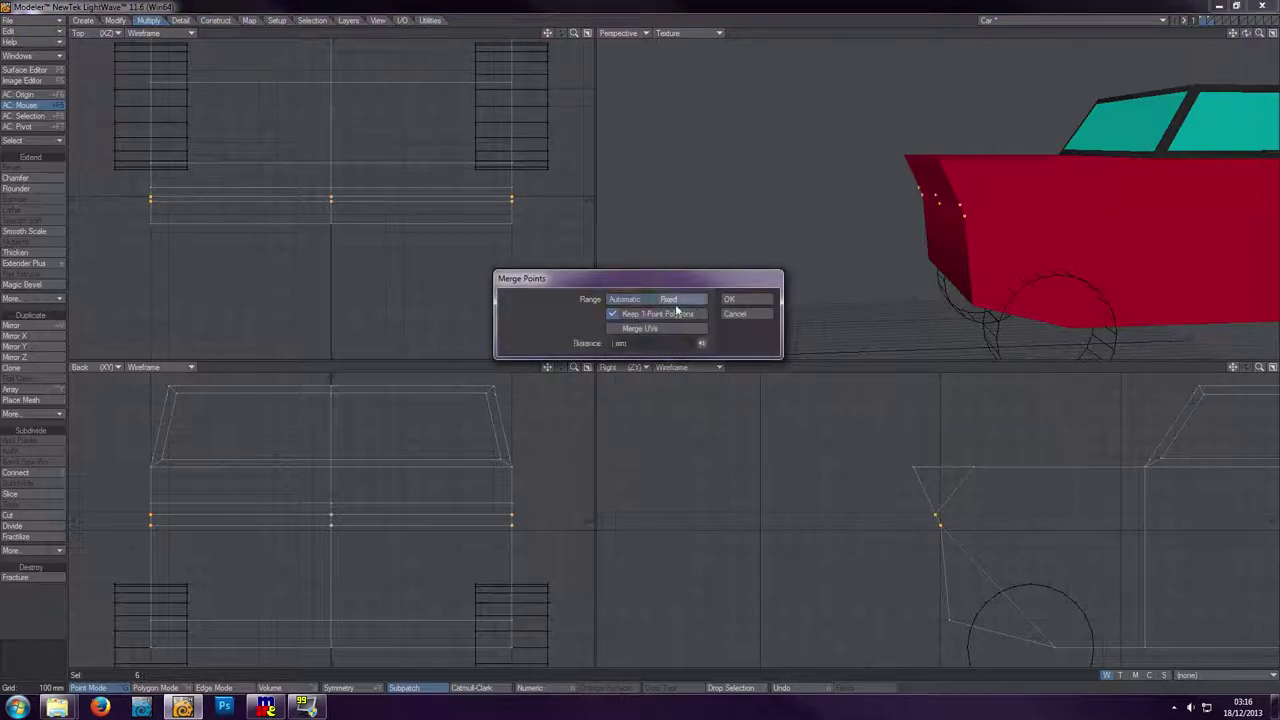
pyautogui.write('00')
pyautogui.click(740, 300)
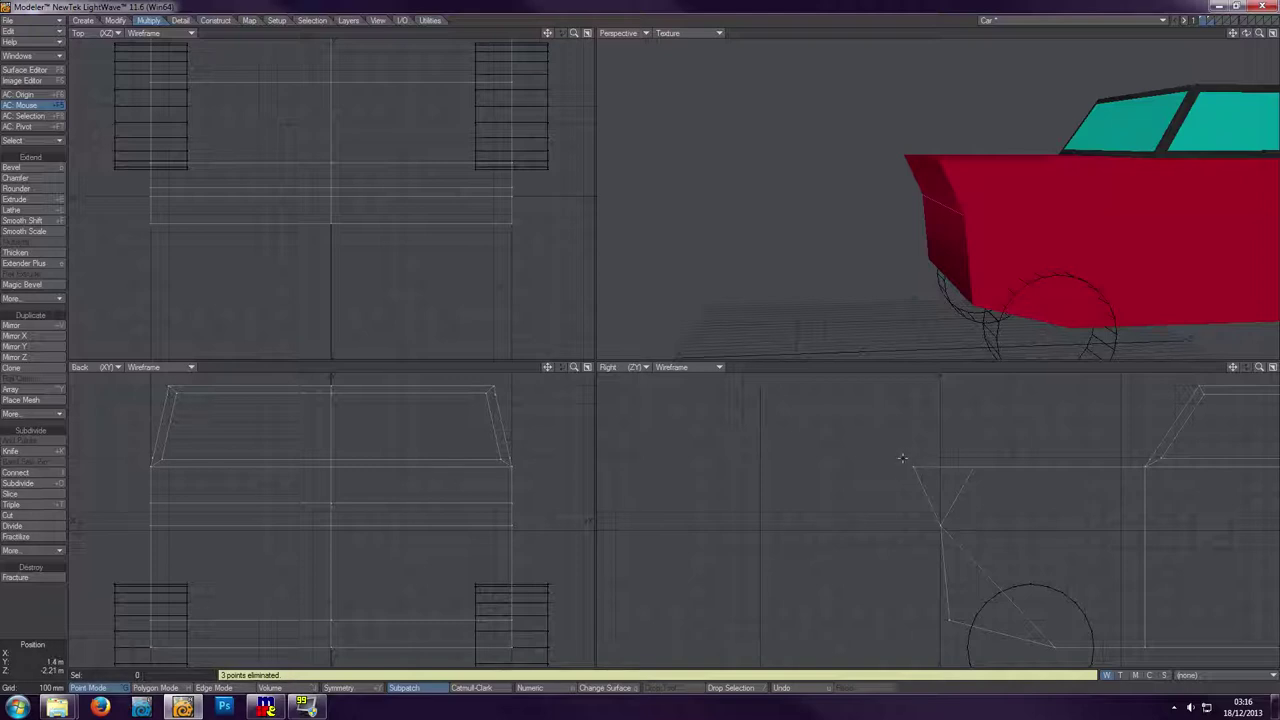
# - Select the two-vertex polygons along the rear face through the polygon statistics and delete them
pyautogui.click(912, 467)
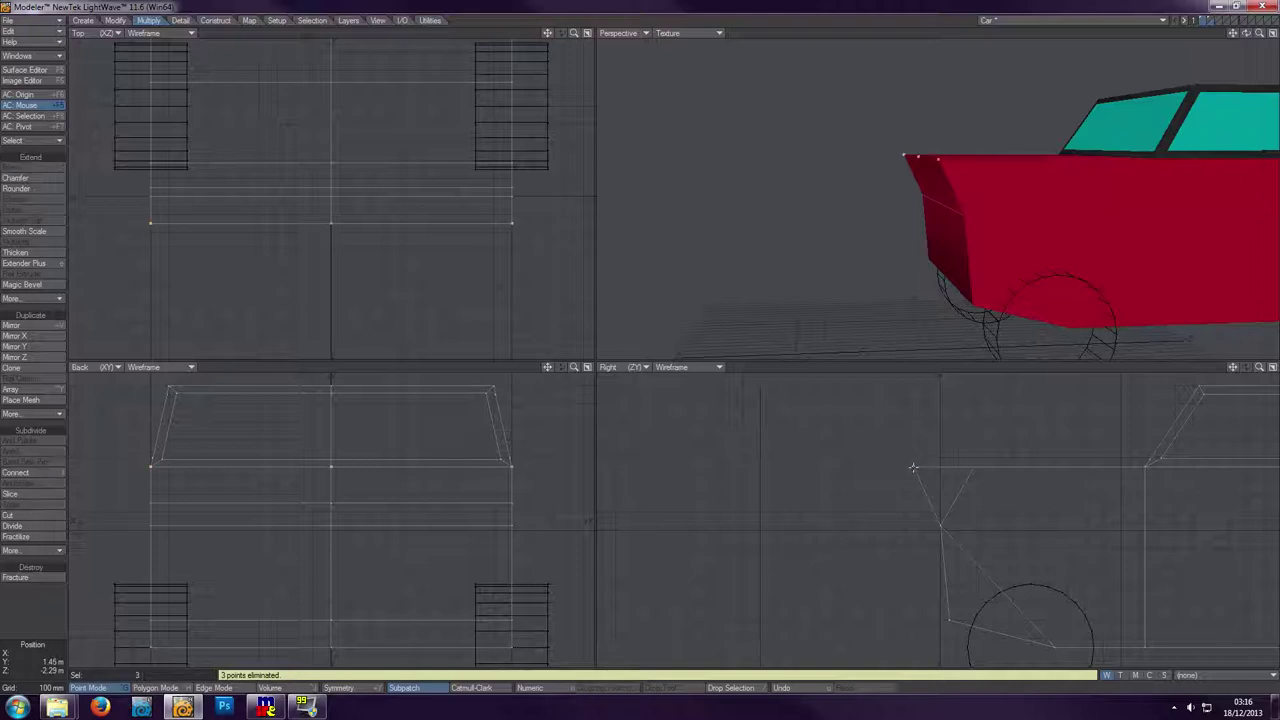
pyautogui.click(940, 524)
pyautogui.click(155, 688)
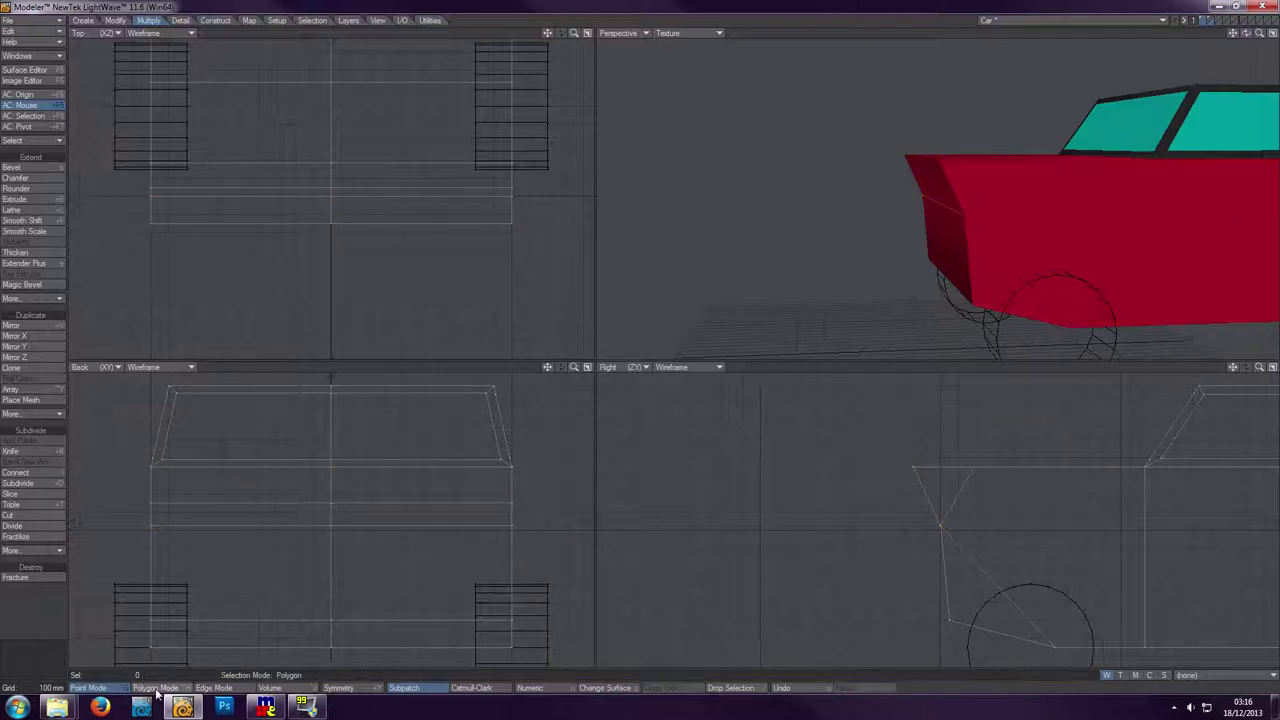
pyautogui.click(155, 688)
pyautogui.moveTo(1246, 34); pyautogui.dragTo(1246, 34)
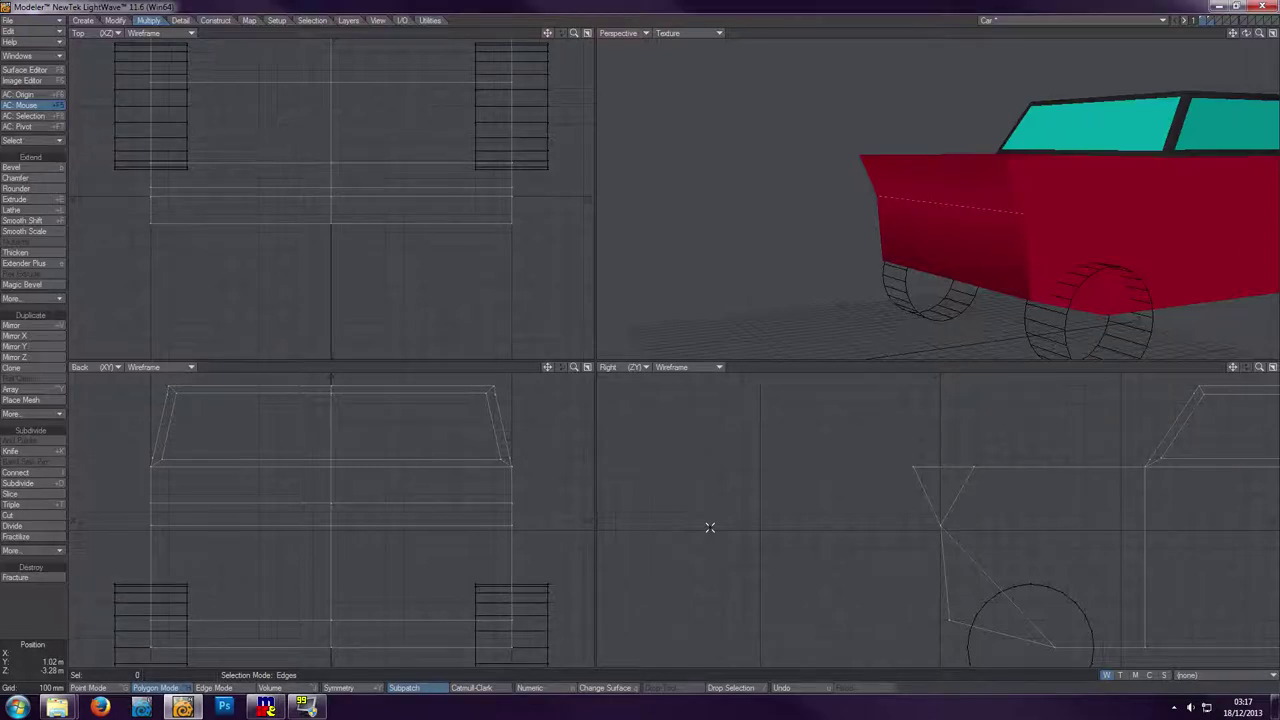
pyautogui.press('w')
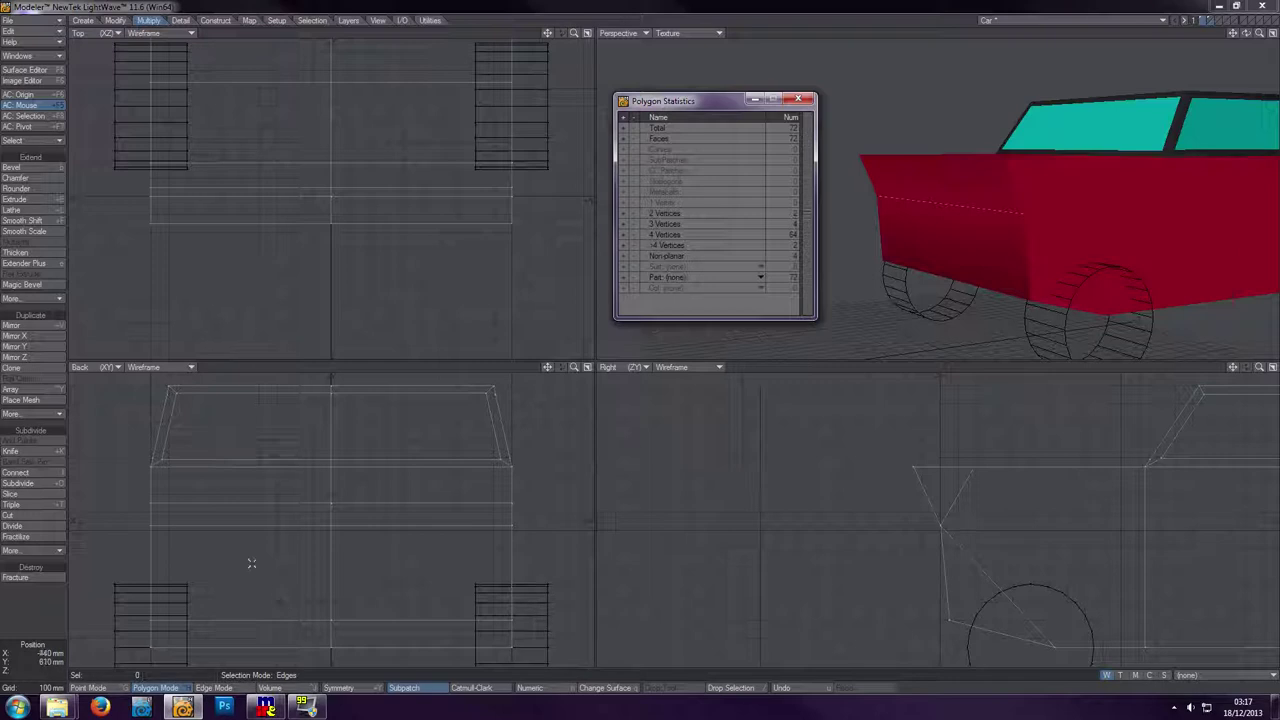
pyautogui.click(624, 214)
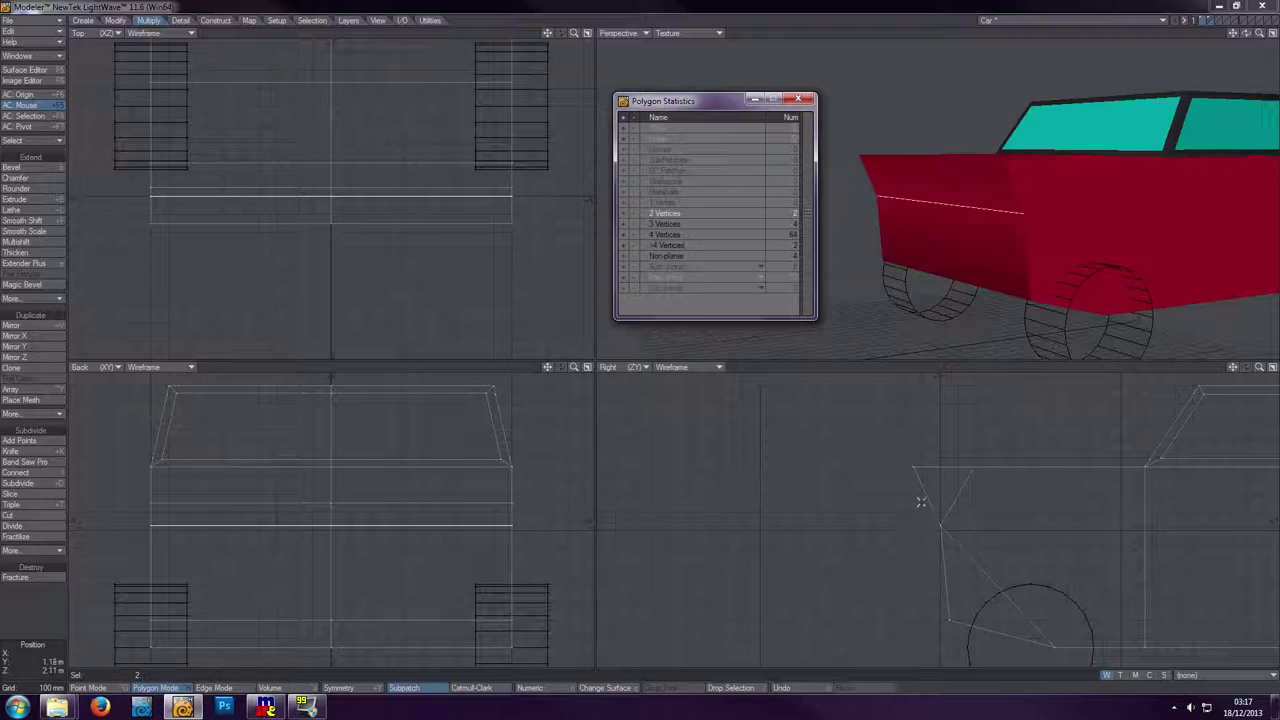
pyautogui.click(938, 202)
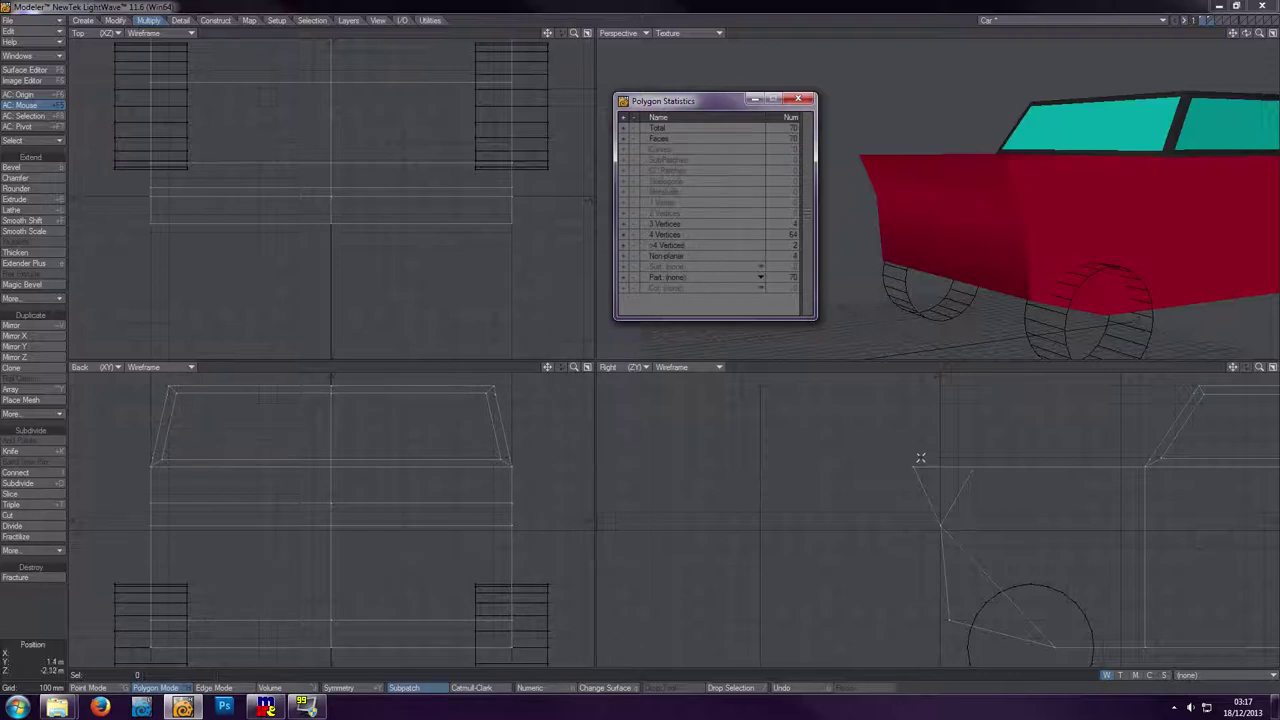
# - Try deleting the triangular polygon at the upper rear corner of the body side, and undo the deletion
pyautogui.click(1024, 172)
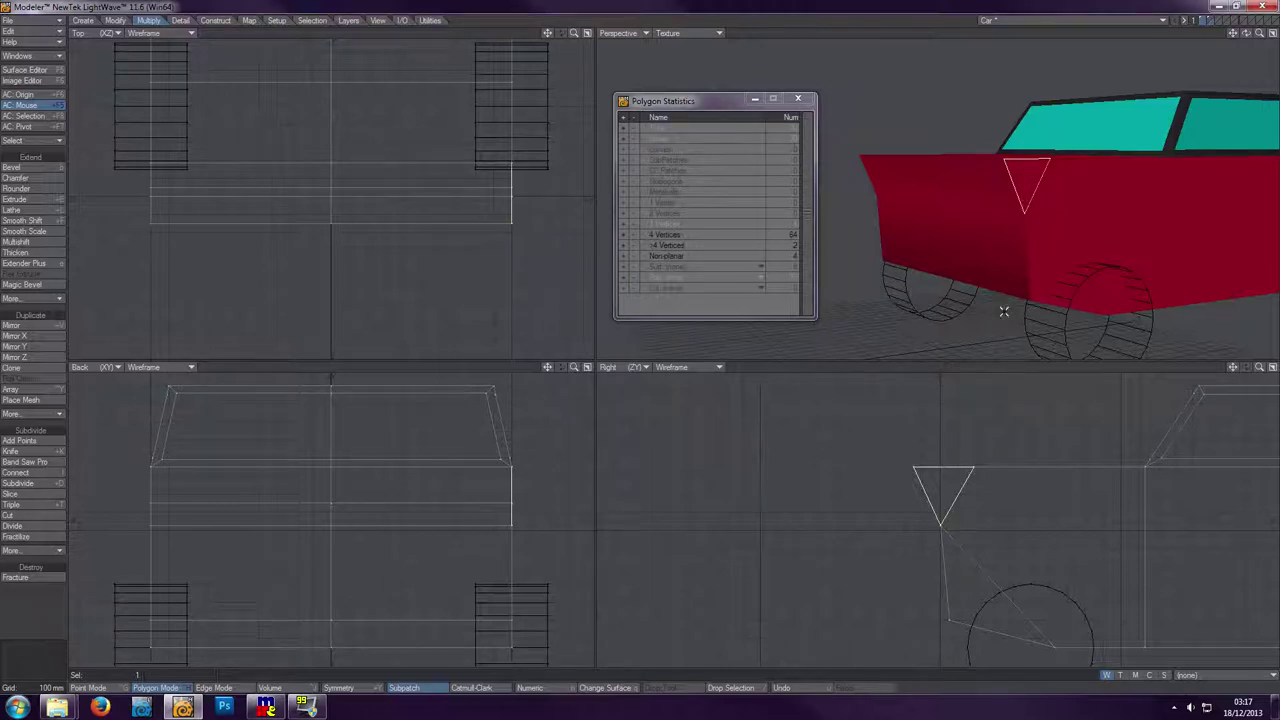
pyautogui.press('Delete')
pyautogui.moveTo(1237, 36)
pyautogui.mouseDown()
pyautogui.moveTo(1200, 60)
pyautogui.moveTo(1244, 38)
pyautogui.mouseUp()
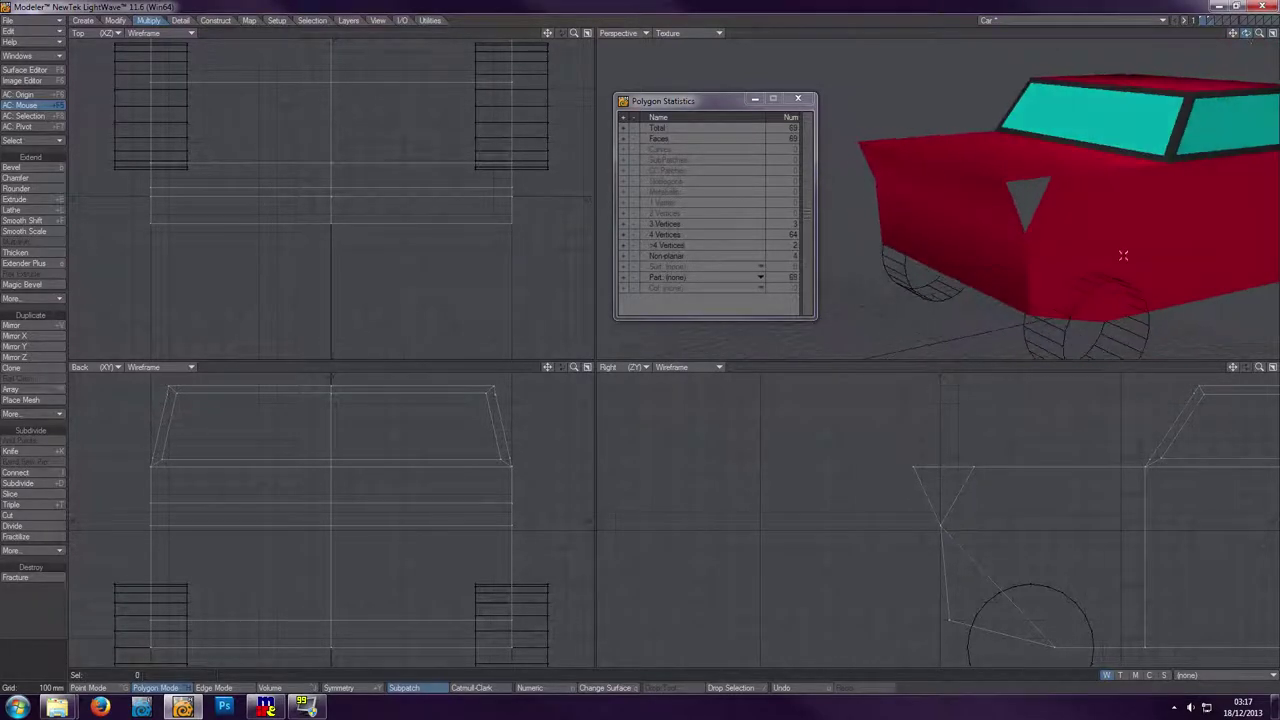
pyautogui.press('u')
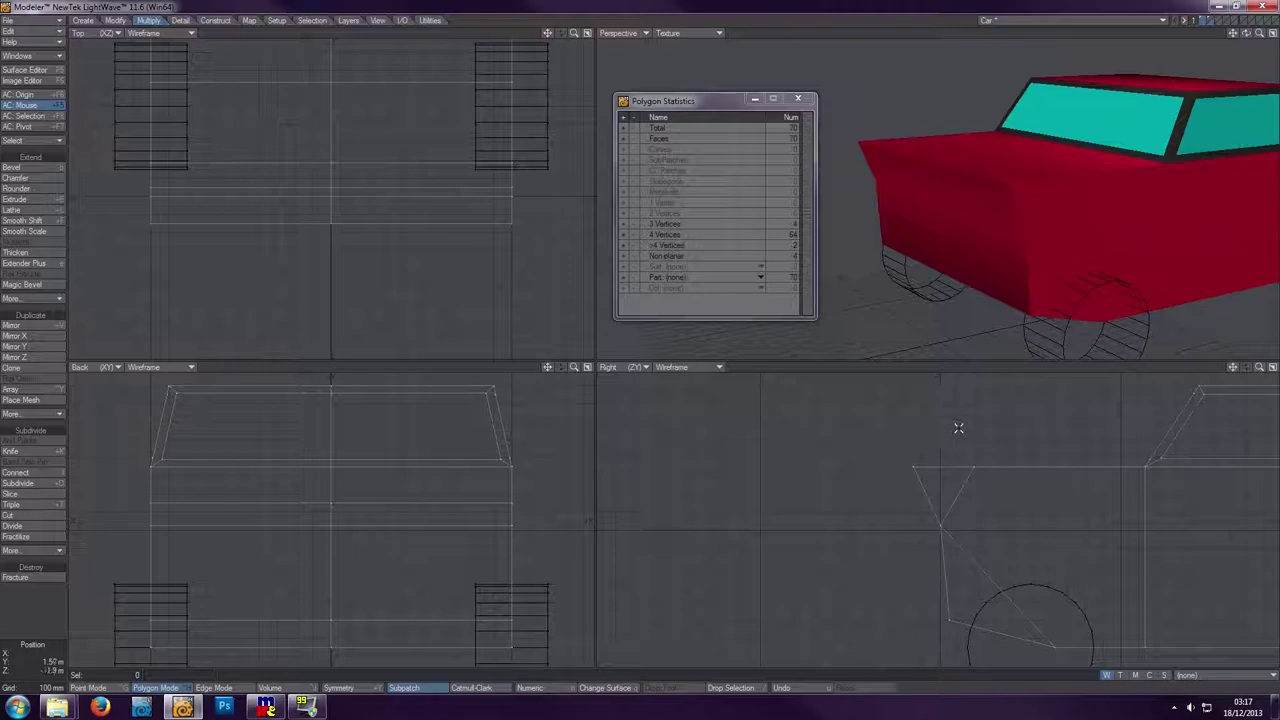
# - Check how the rear side polygon and the corner triangle connect to the rest of the body by selecting connected polygons
pyautogui.click(1101, 224)
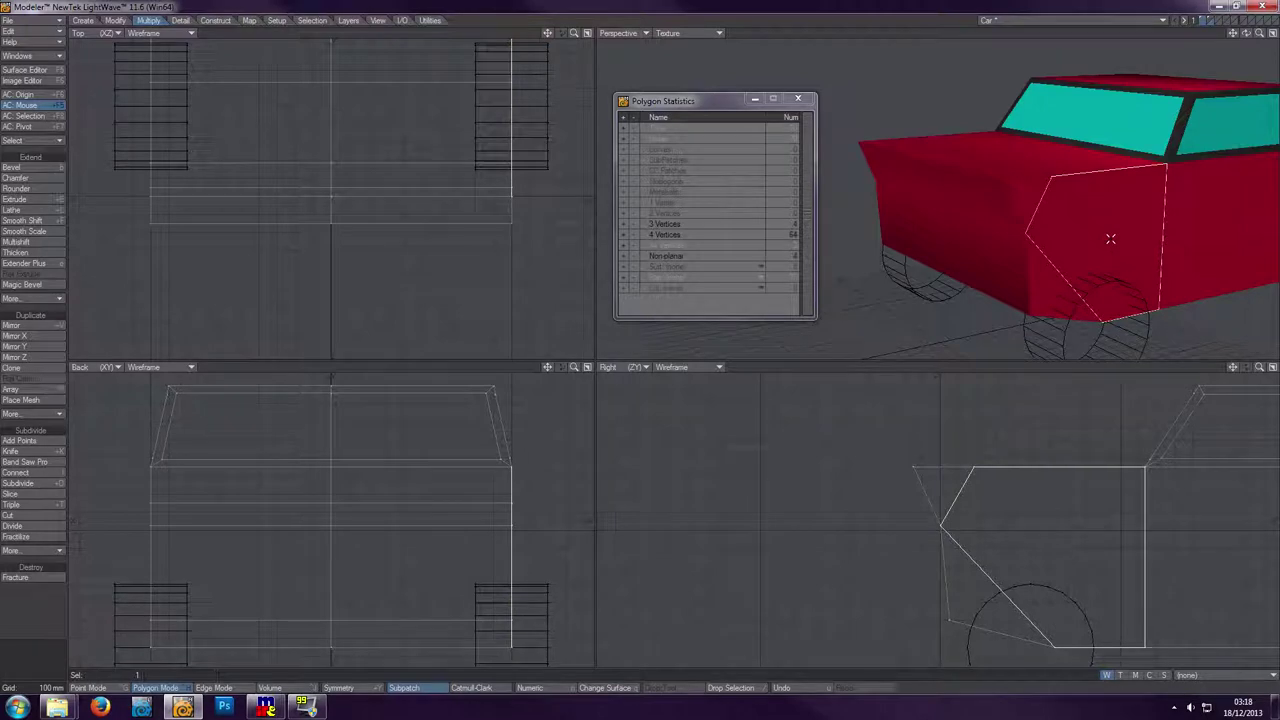
pyautogui.press(']')
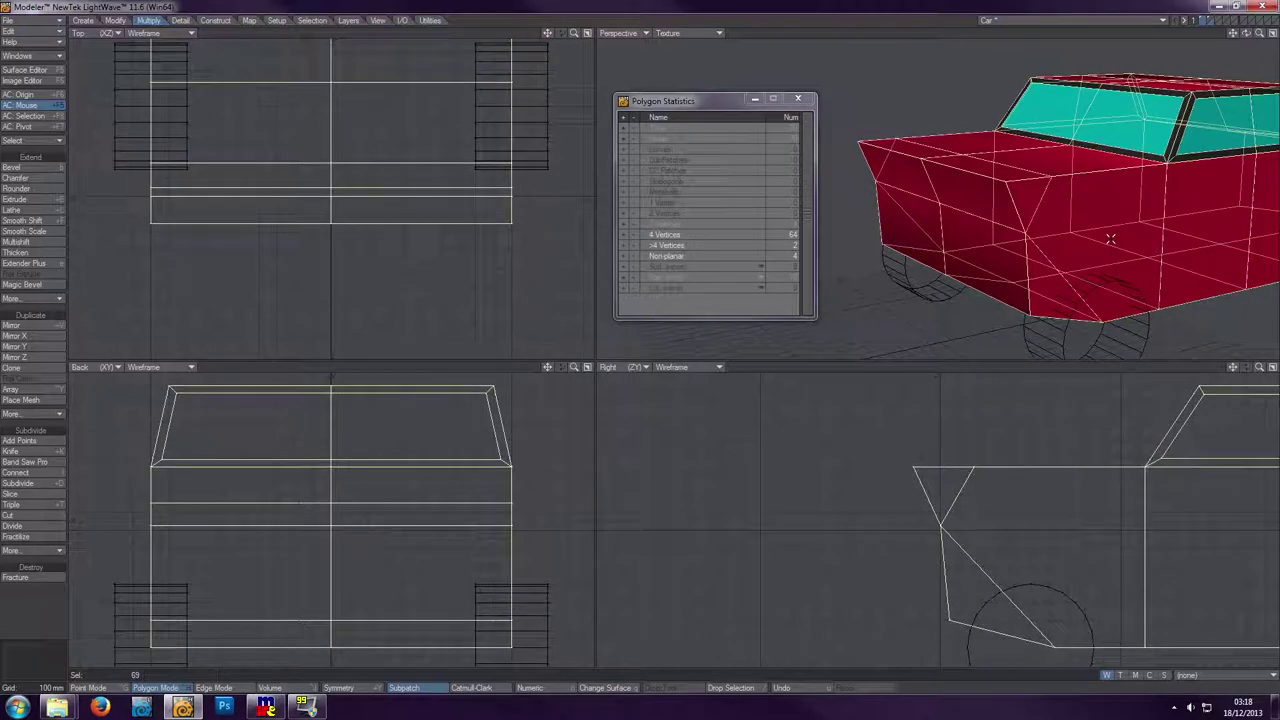
pyautogui.press('u')
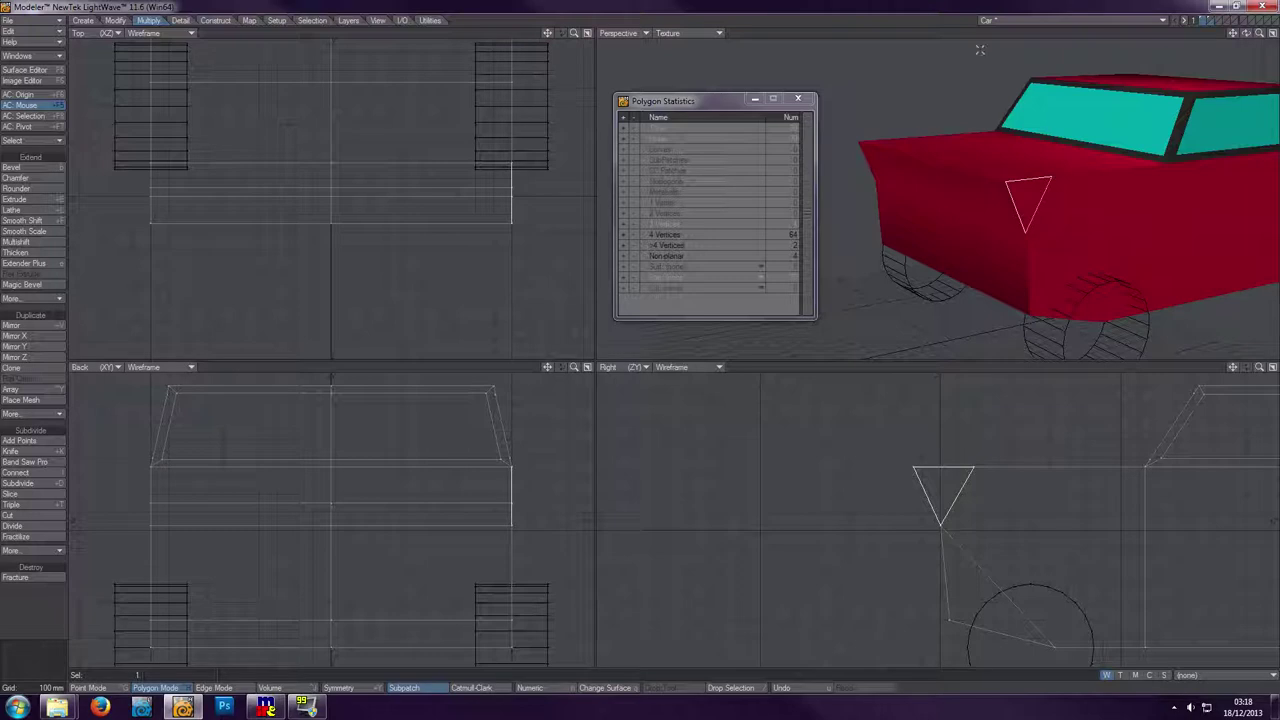
pyautogui.press('Delete')
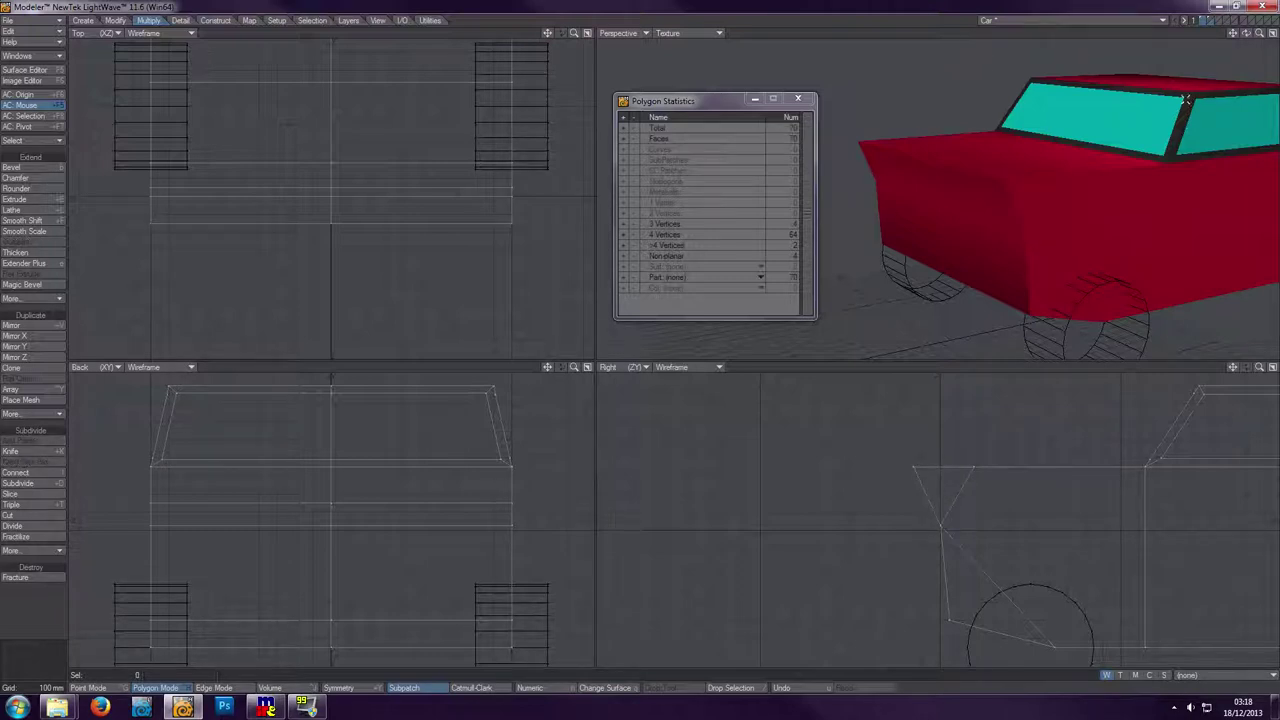
pyautogui.press('u')
# - Select the polygons around the rear corner, merge points with the automatic range, and clear the selection
pyautogui.moveTo(1035, 195)
pyautogui.mouseDown()
pyautogui.moveTo(1050, 212)
pyautogui.moveTo(1006, 246)
pyautogui.moveTo(999, 204)
pyautogui.moveTo(1017, 169)
pyautogui.moveTo(1050, 175)
pyautogui.mouseUp()
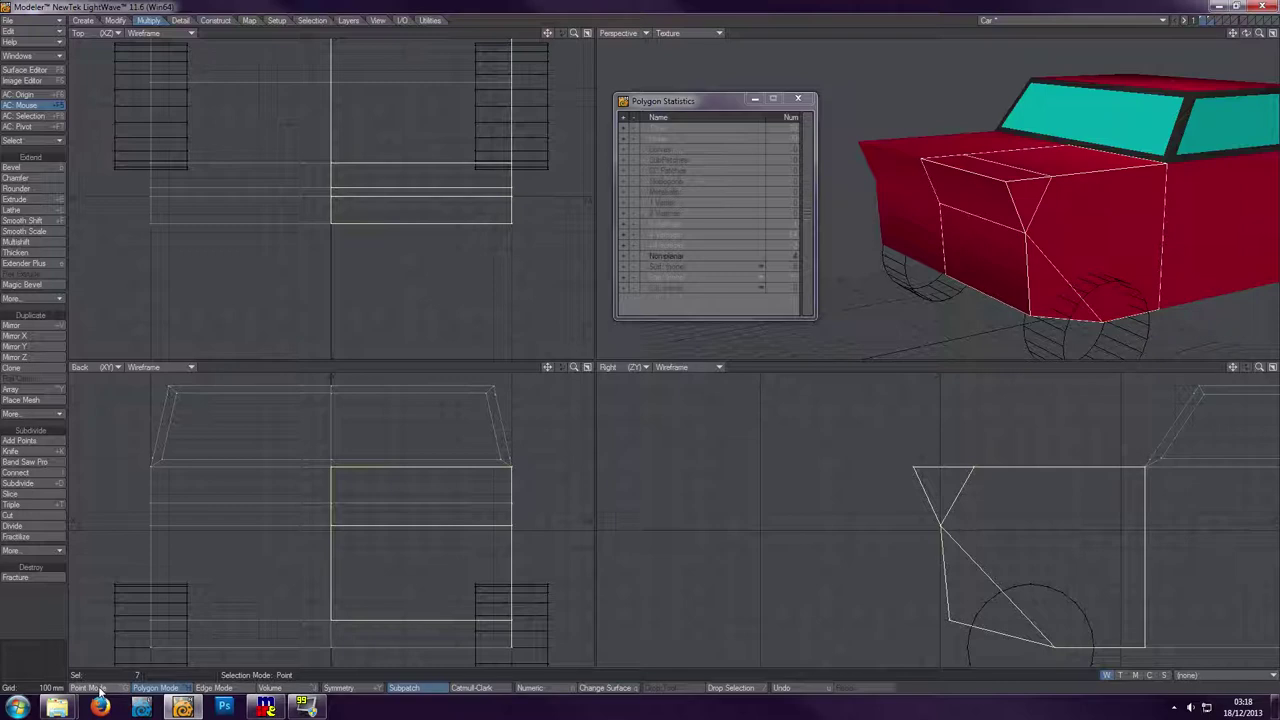
pyautogui.press('m')
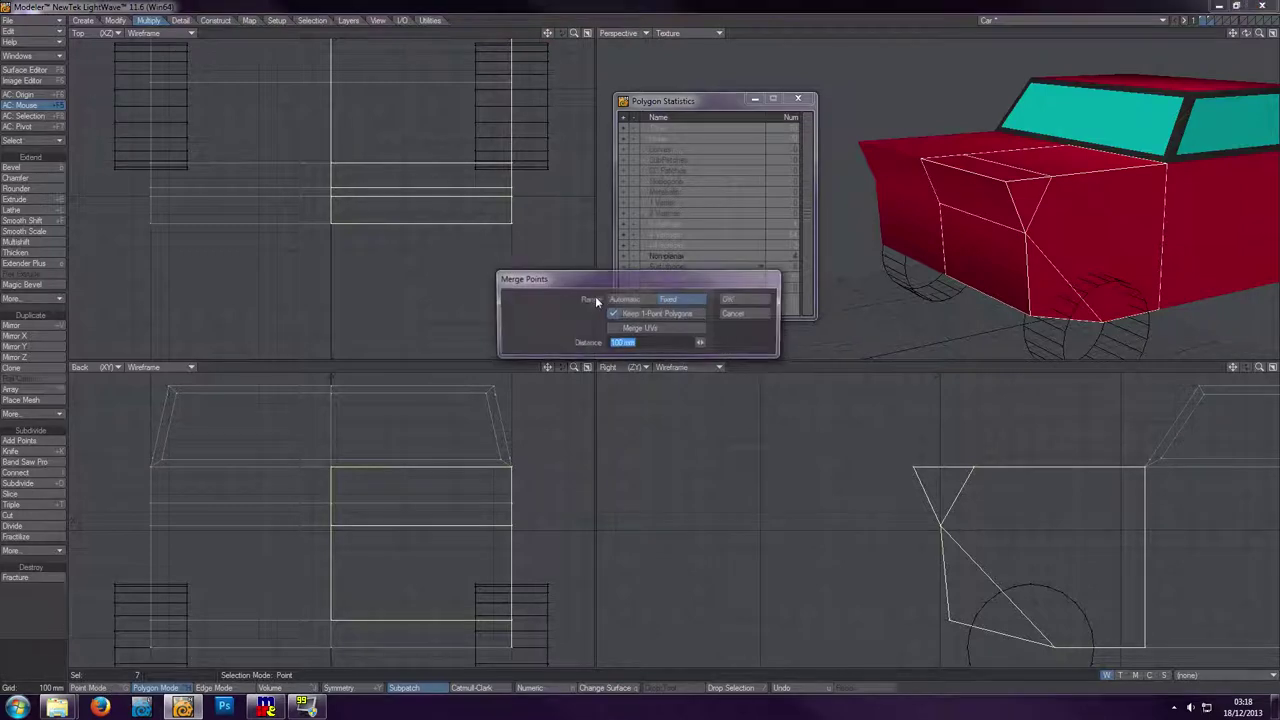
pyautogui.click(624, 299)
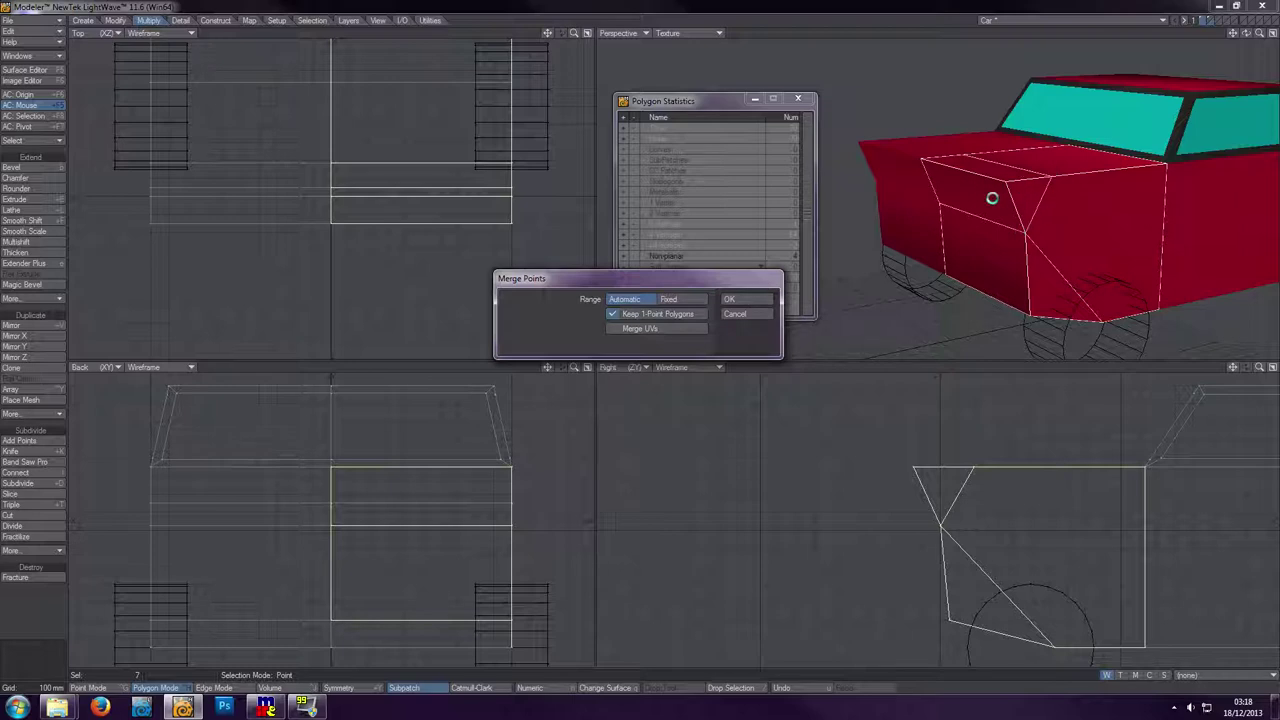
pyautogui.click(744, 300)
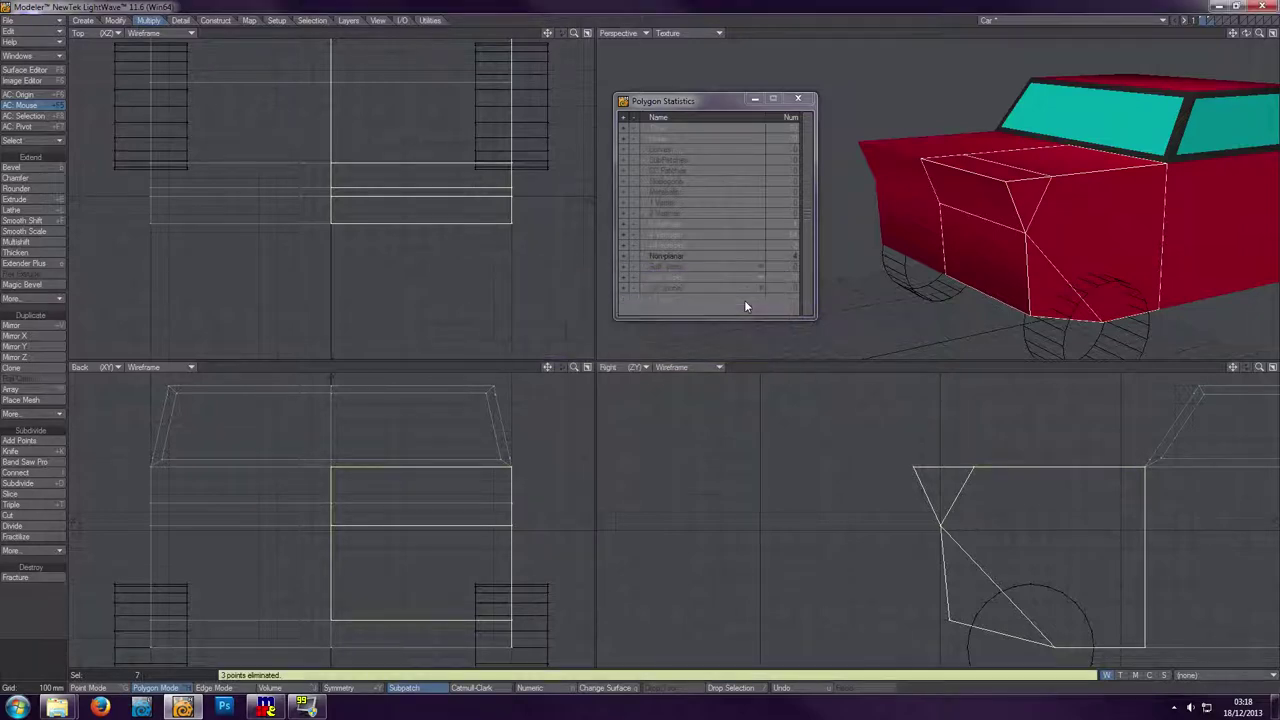
pyautogui.click(895, 33)
# - Recheck the corner triangle's connection to the body, drop the selection, and close the polygon statistics
pyautogui.click(1033, 193)
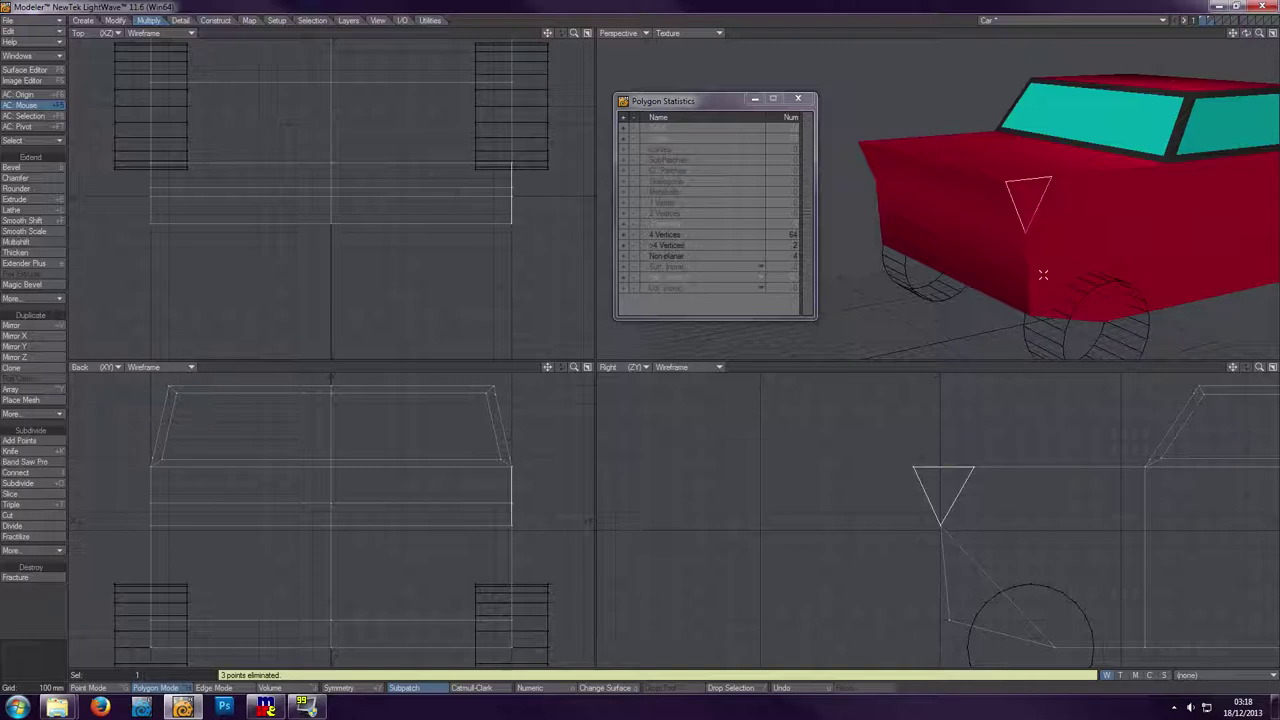
pyautogui.press(']')
pyautogui.press('/')
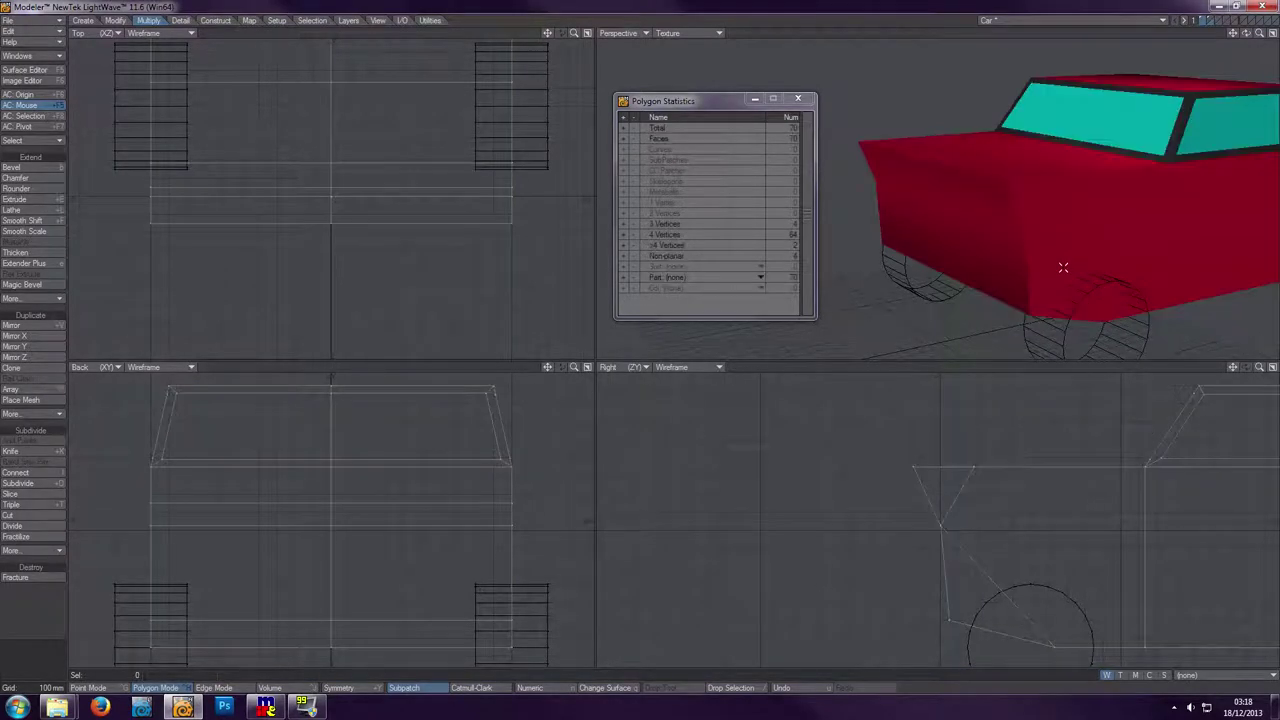
pyautogui.hotkey('shift', "'")
pyautogui.press('/')
pyautogui.click(800, 100)
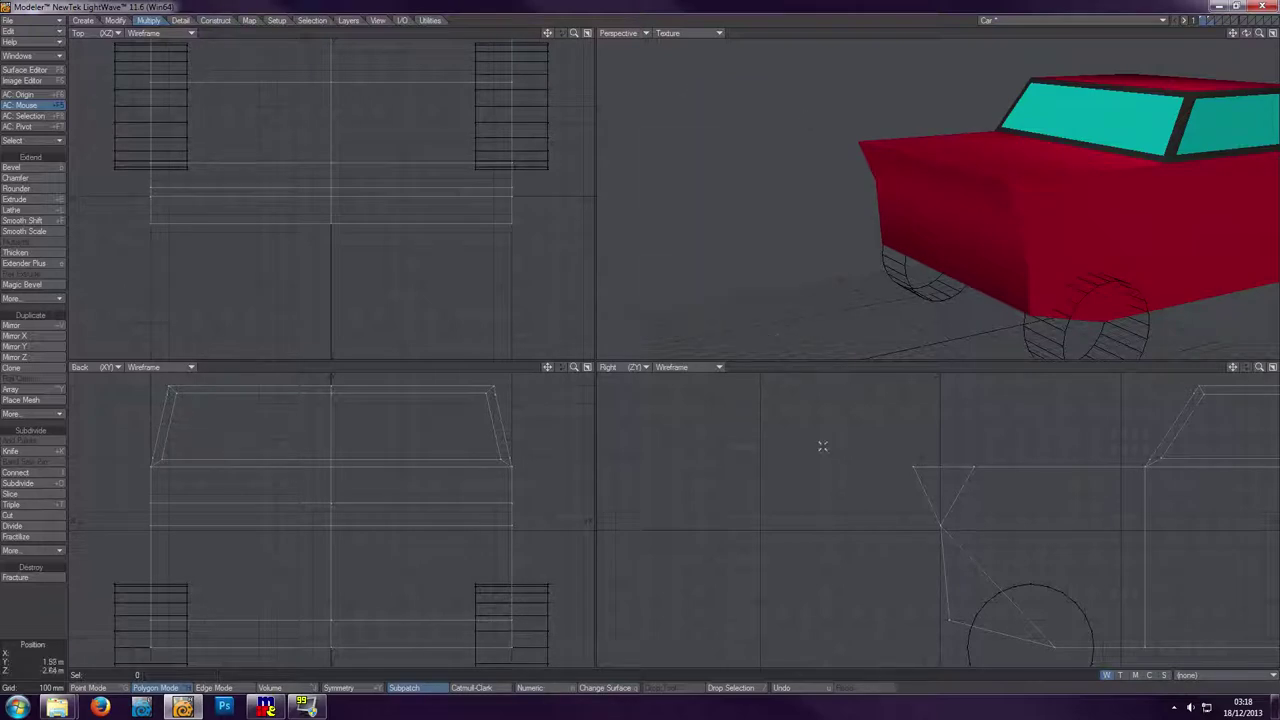
# - Move the three upper rear edge points 140 mm up and 50 mm forward to form a raised tail, and clear the selection
pyautogui.click(88, 688)
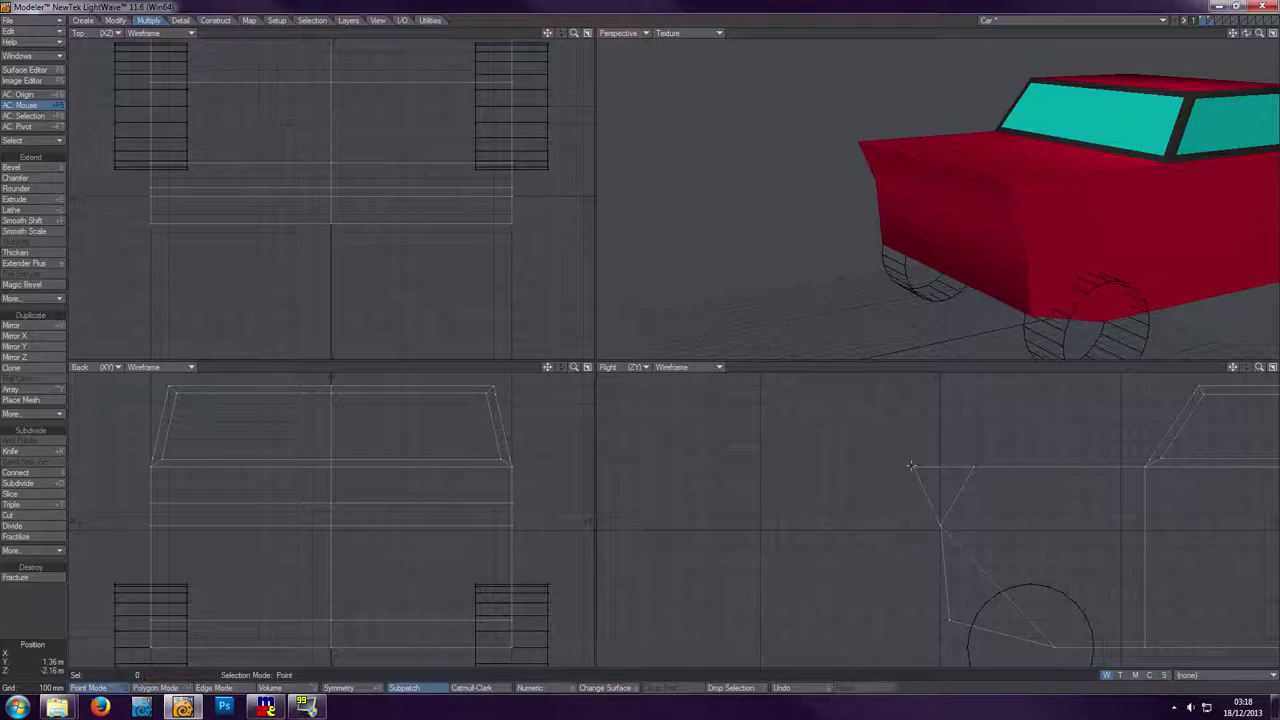
pyautogui.click(911, 466)
pyautogui.press('t')
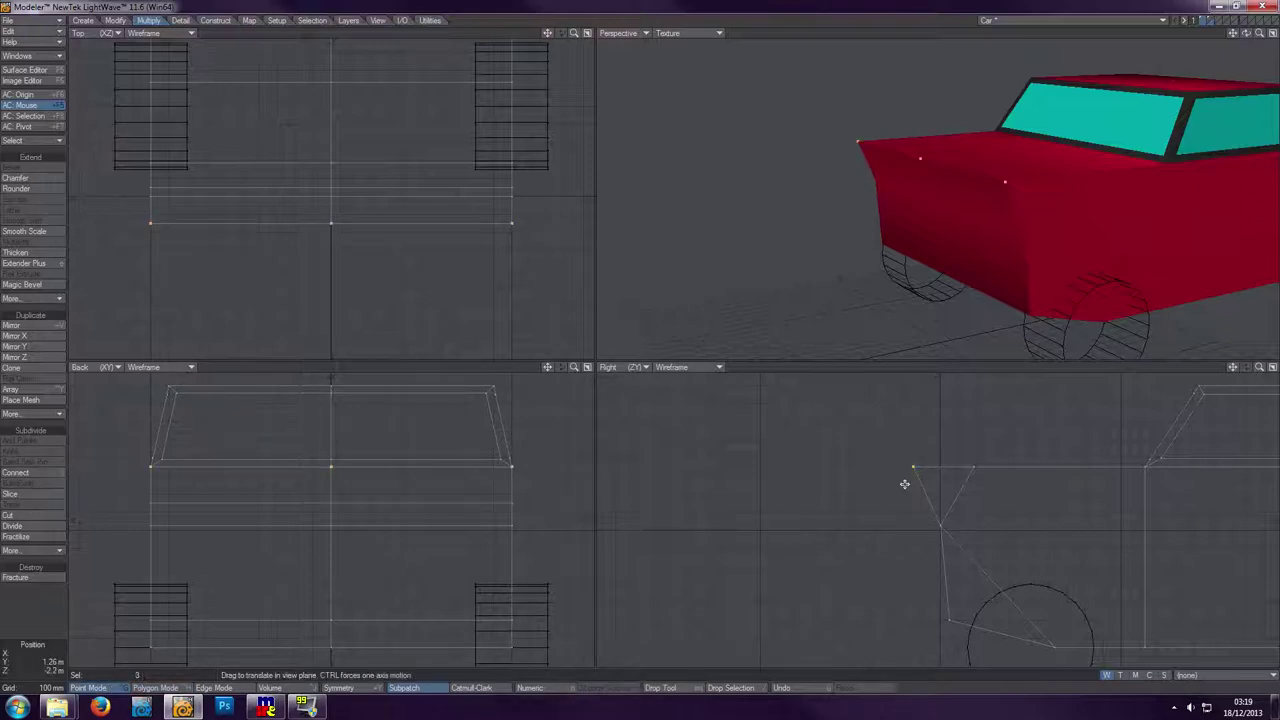
pyautogui.moveTo(912, 466); pyautogui.dragTo(922, 442)
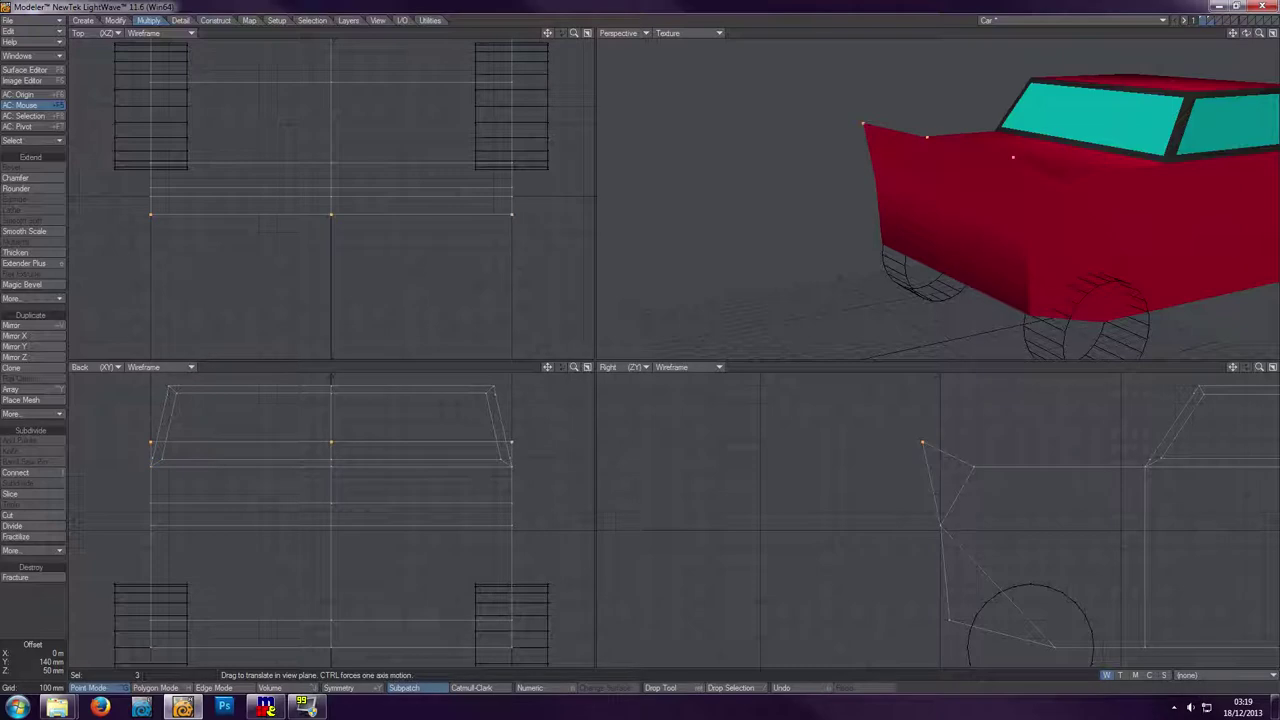
pyautogui.press('space')
pyautogui.press('/')
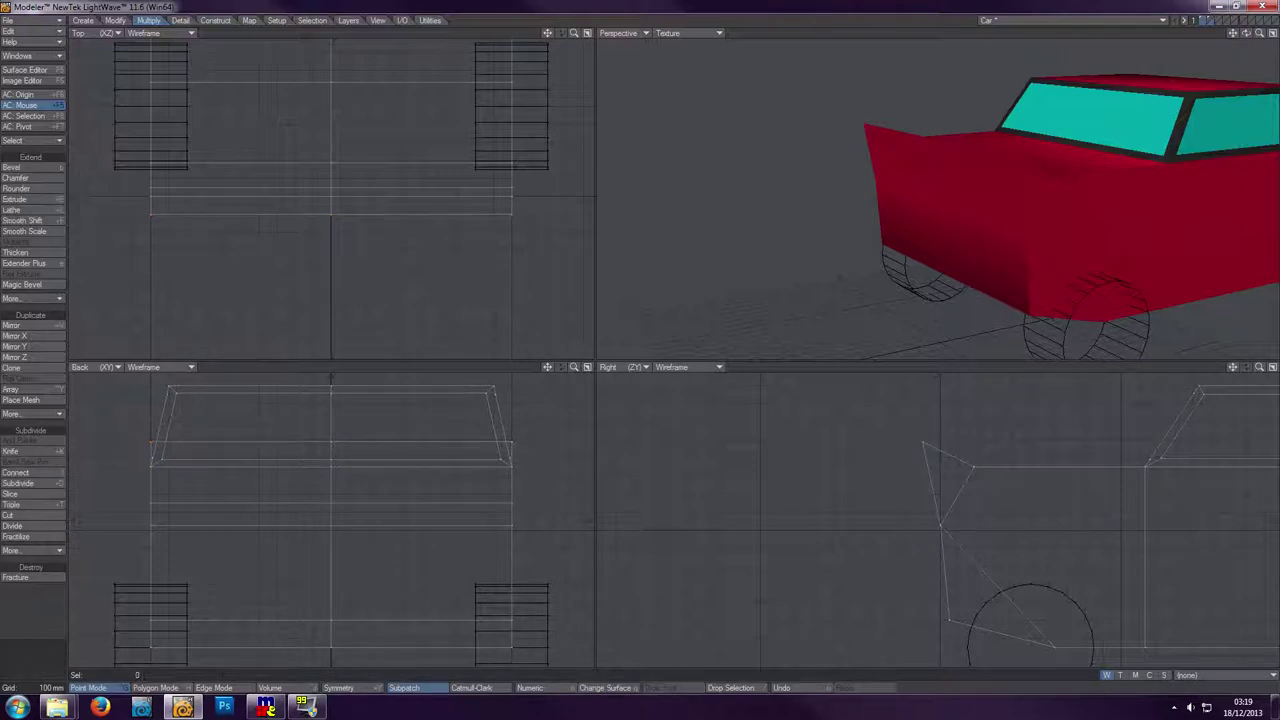
# - Select the two polygons that form the front face of the car body in polygon mode
pyautogui.press('a')
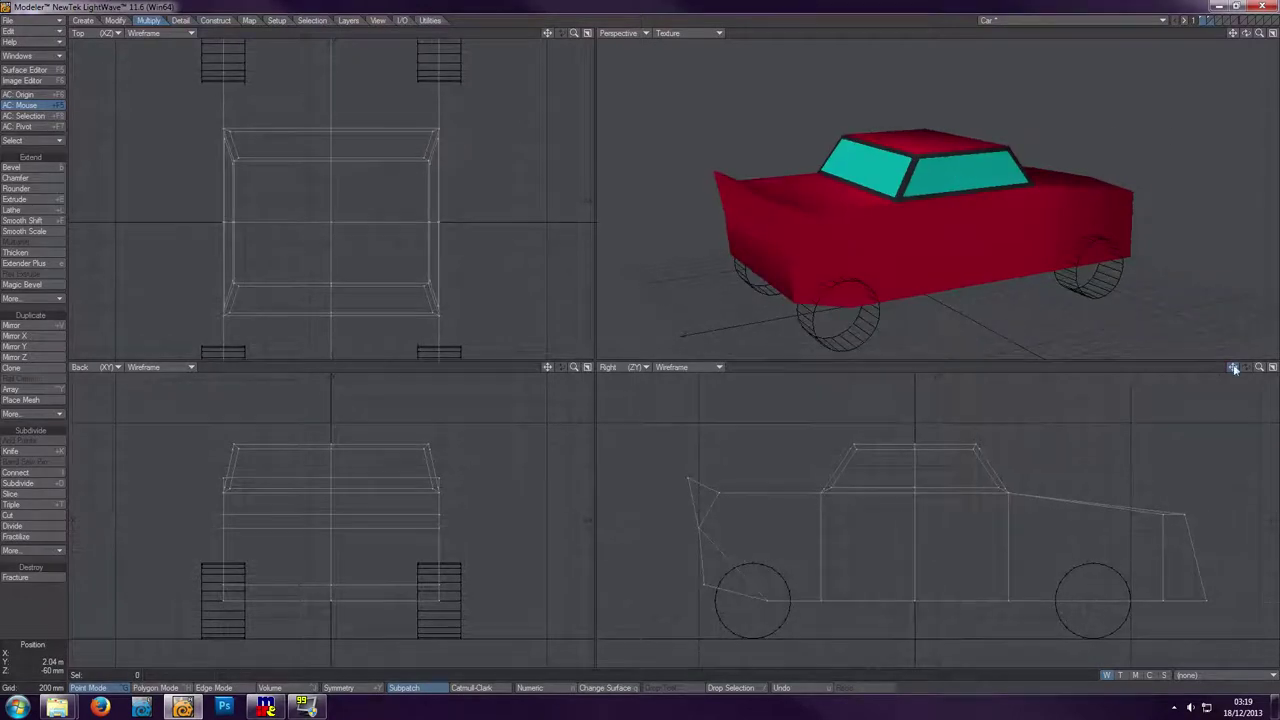
pyautogui.moveTo(1245, 33); pyautogui.dragTo(1178, 35)
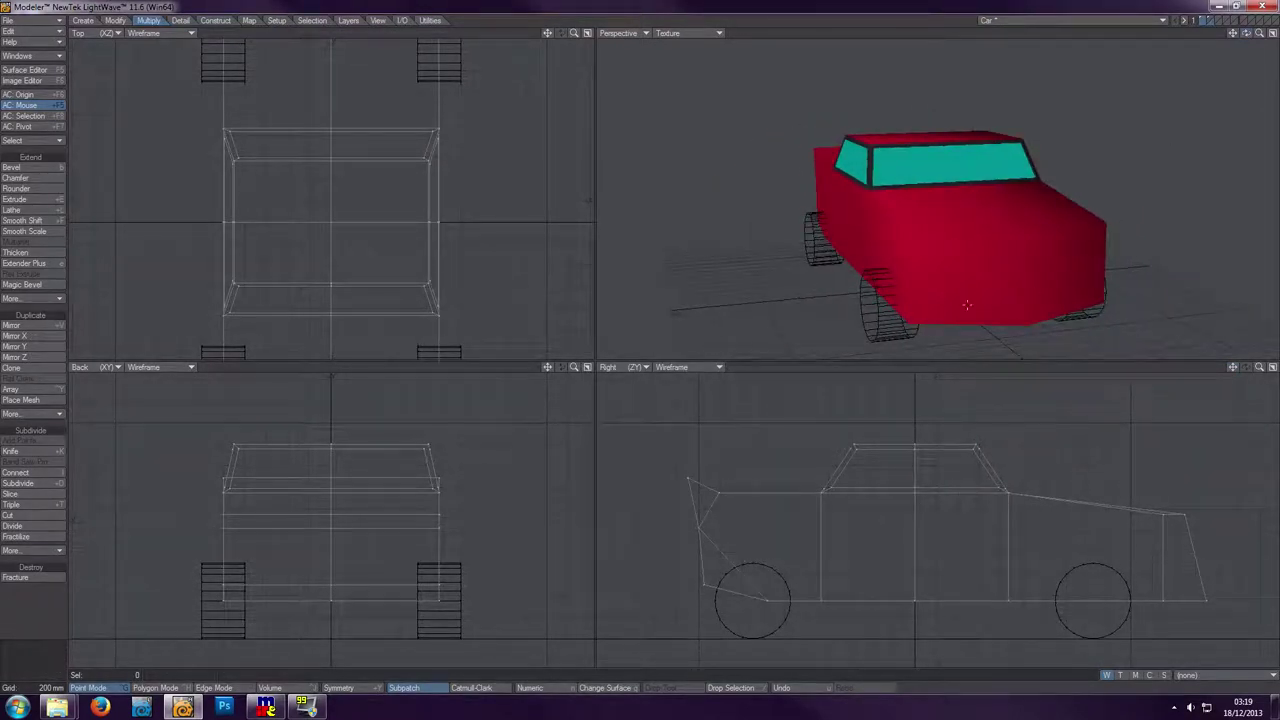
pyautogui.press('space')
pyautogui.press('space')
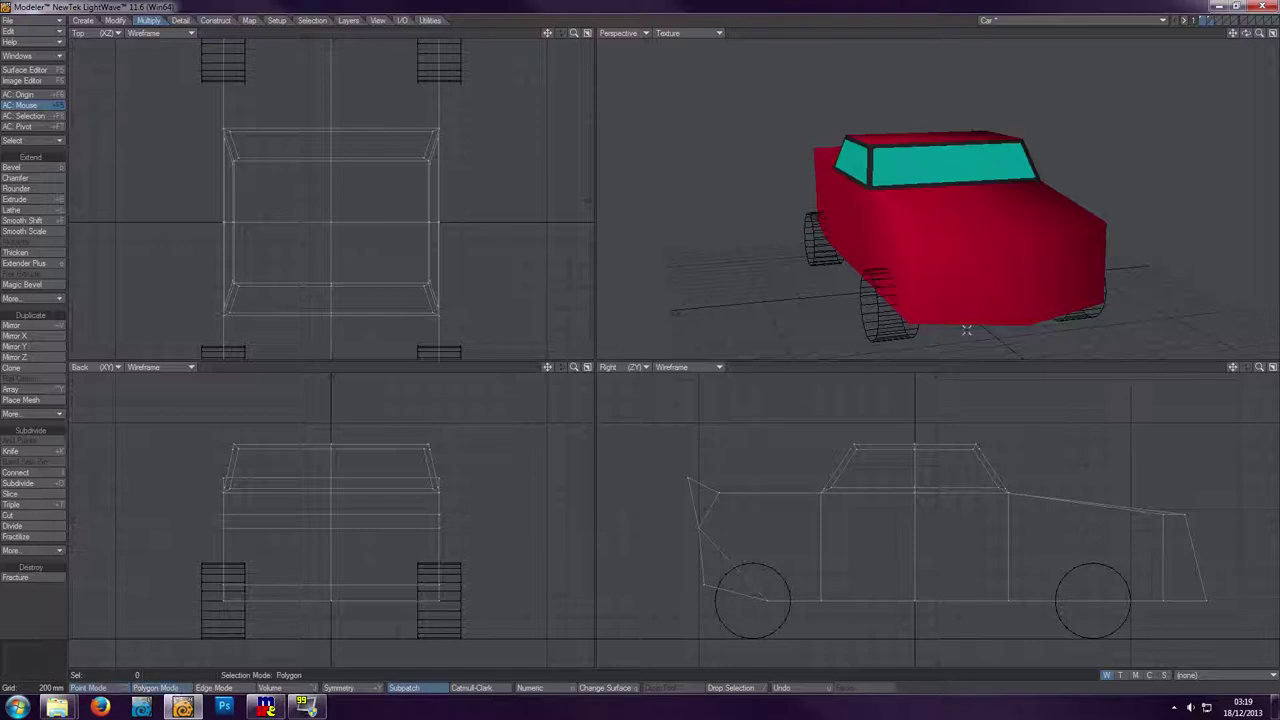
pyautogui.click(982, 287)
pyautogui.click(1069, 272)
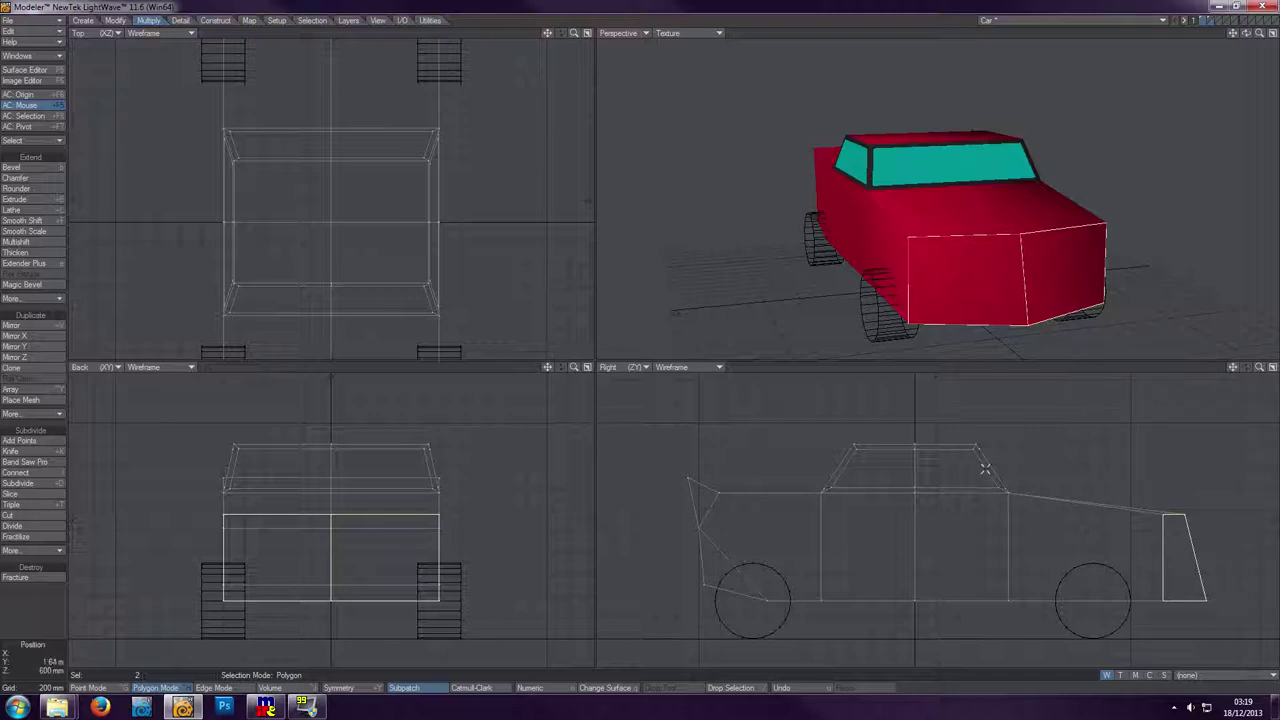
# - Try beveling the two front polygons outward, the second time with a 160 mm shift and no inset, undoing each bevel
pyautogui.press('b')
pyautogui.moveTo(975, 420); pyautogui.dragTo(1037, 451)
pyautogui.press('space')
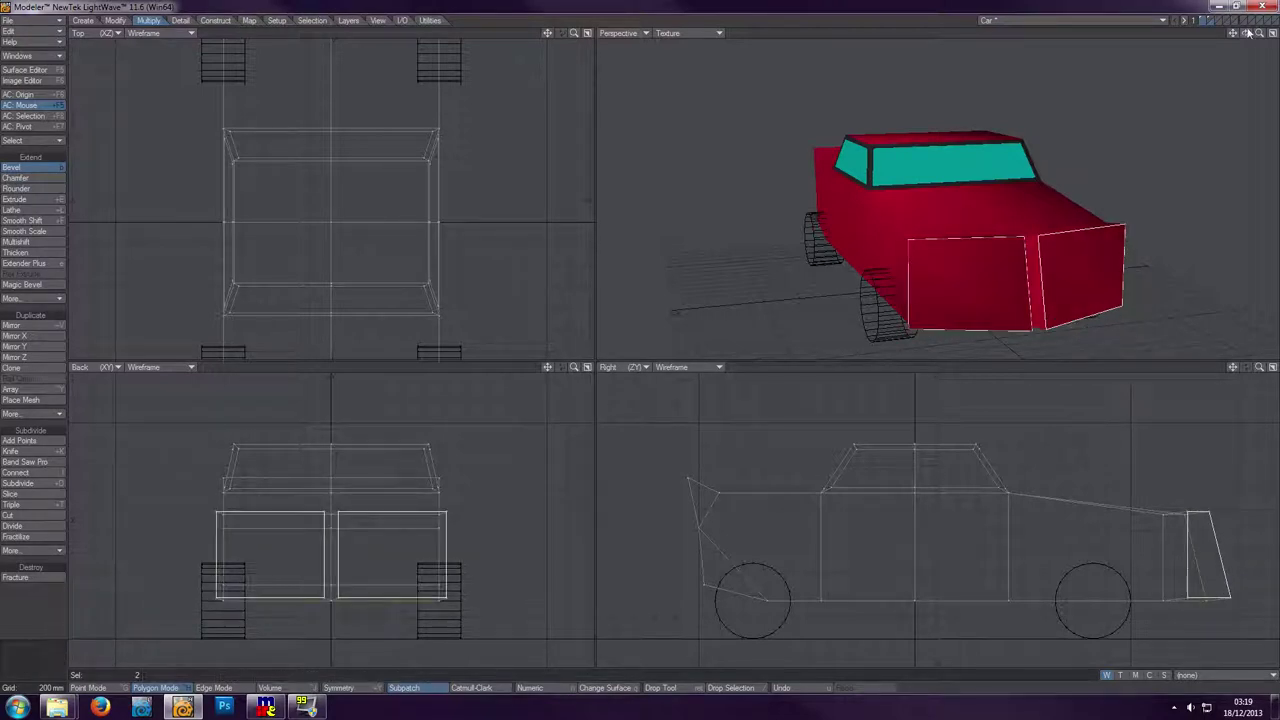
pyautogui.moveTo(1246, 33); pyautogui.dragTo(1272, 92)
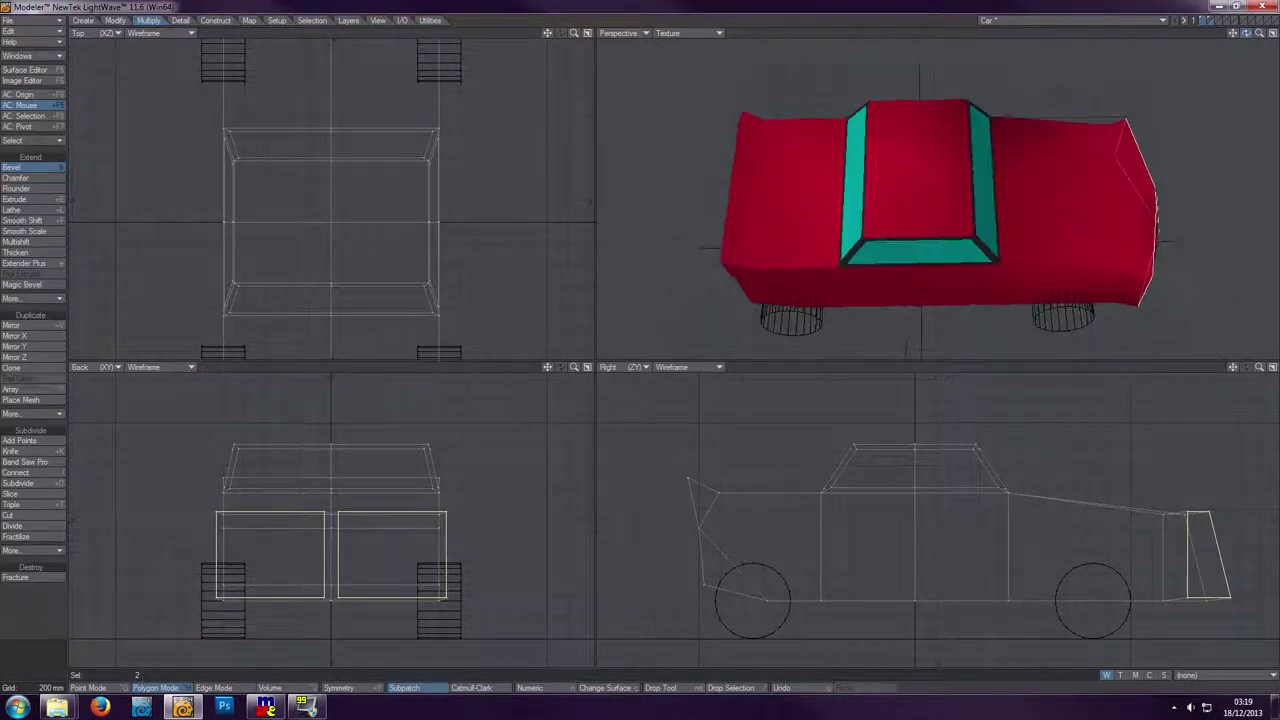
pyautogui.moveTo(547, 33); pyautogui.dragTo(534, 246)
pyautogui.press('u')
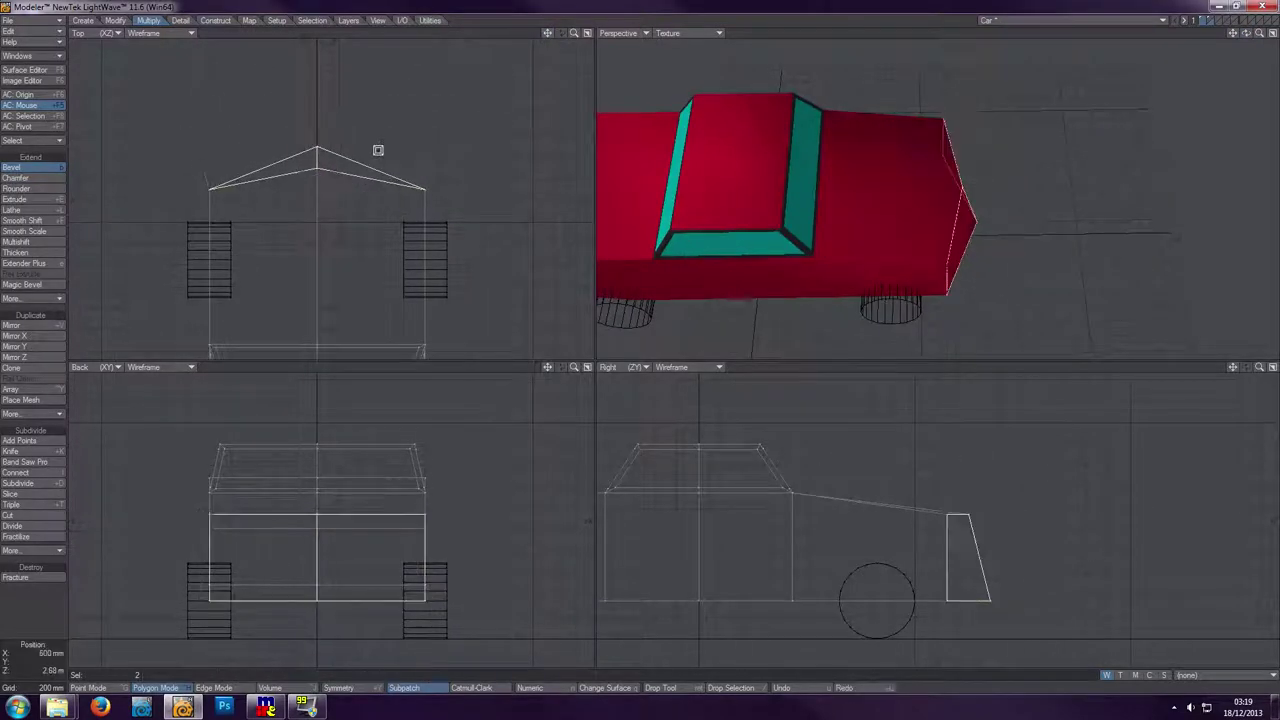
pyautogui.click(315, 167)
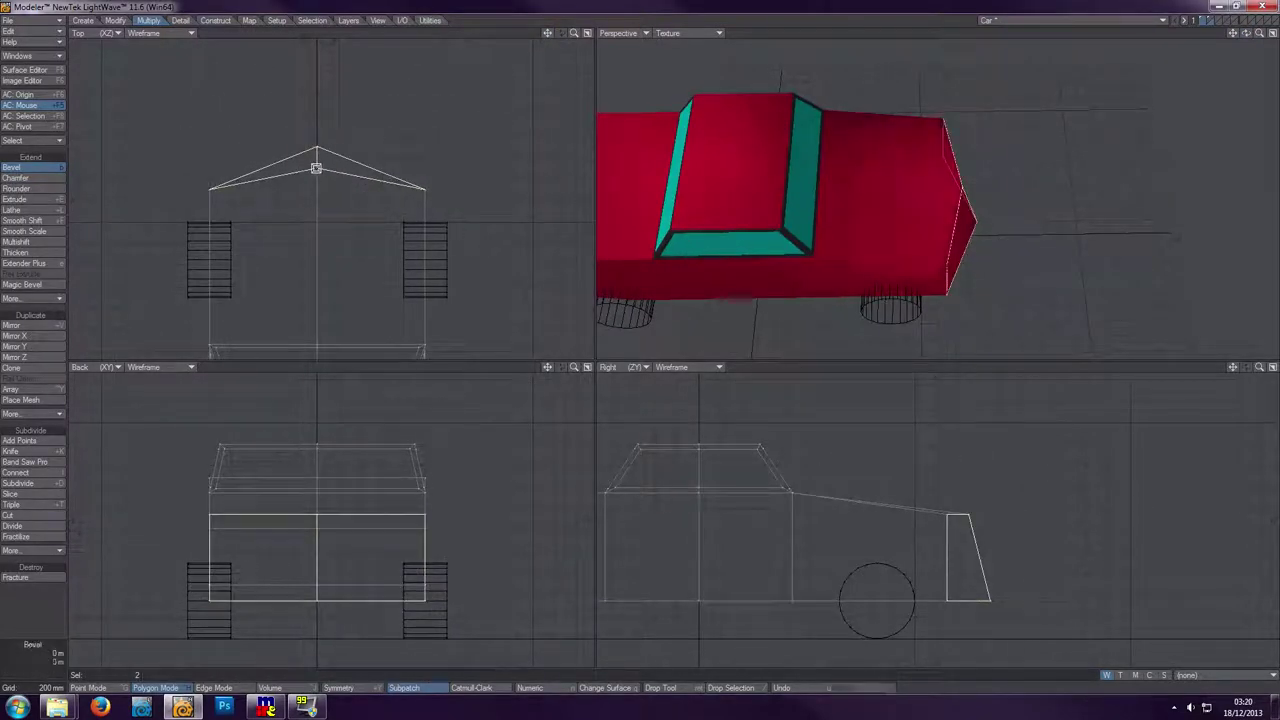
pyautogui.moveTo(315, 167); pyautogui.dragTo(315, 150)
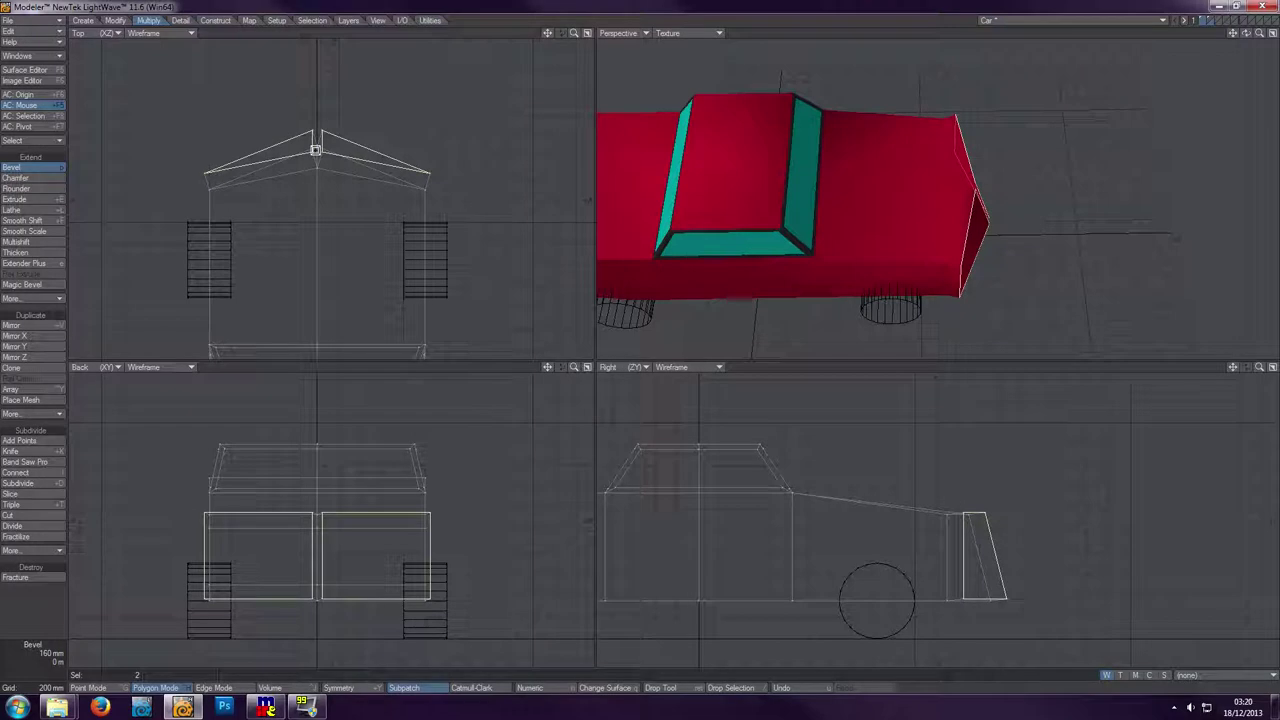
pyautogui.press('space')
pyautogui.press('u')
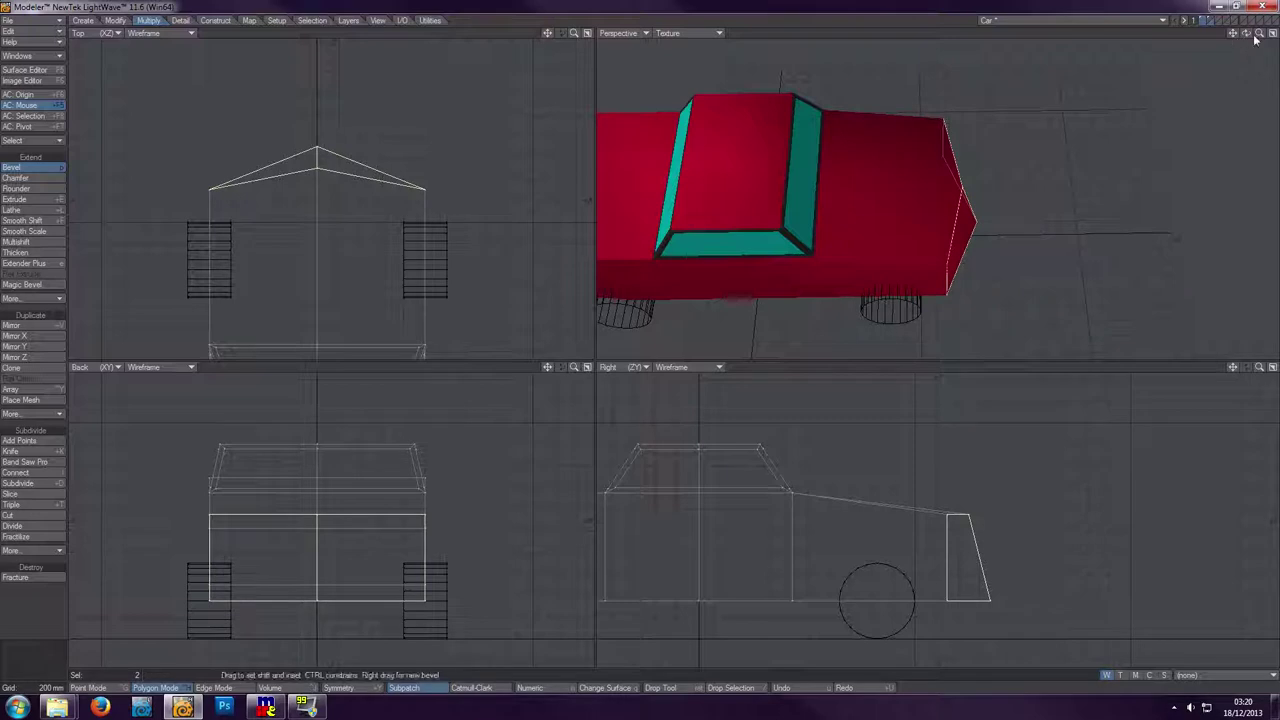
# - Try smooth shifting the two front polygons in place and moving them forward, and undo these changes
pyautogui.moveTo(1246, 33); pyautogui.dragTo(777, 354)
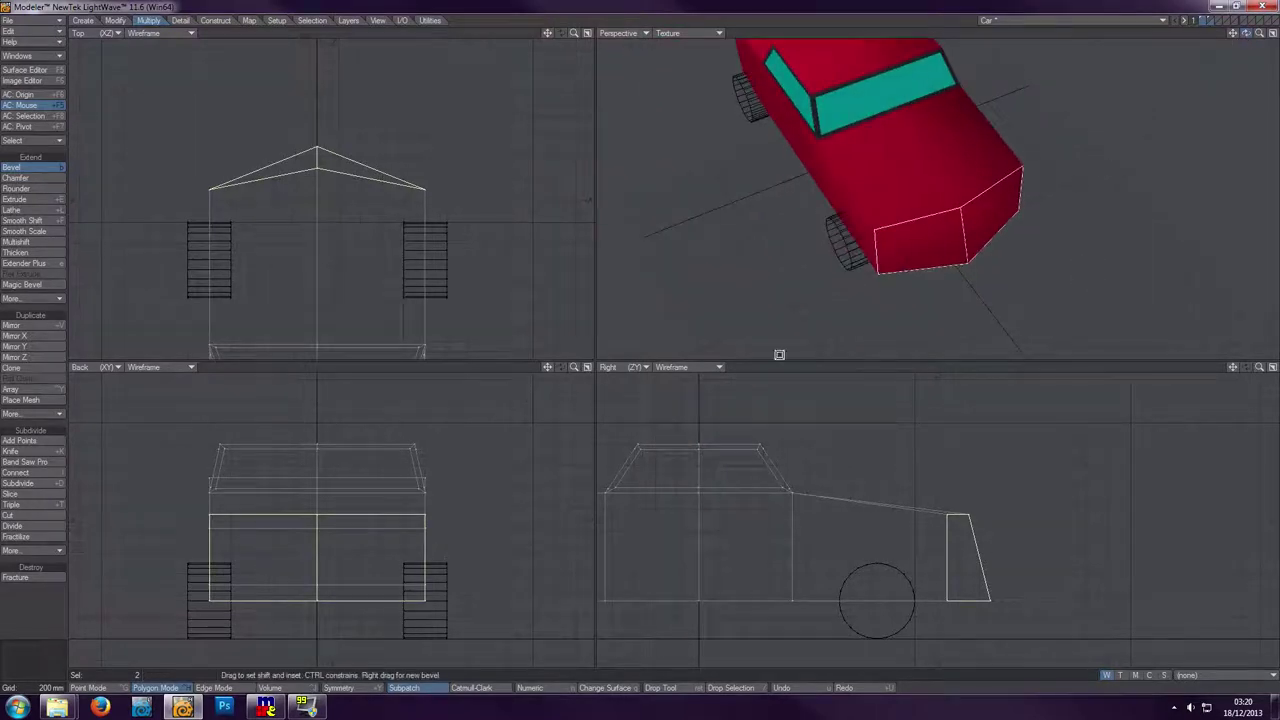
pyautogui.click(56, 219)
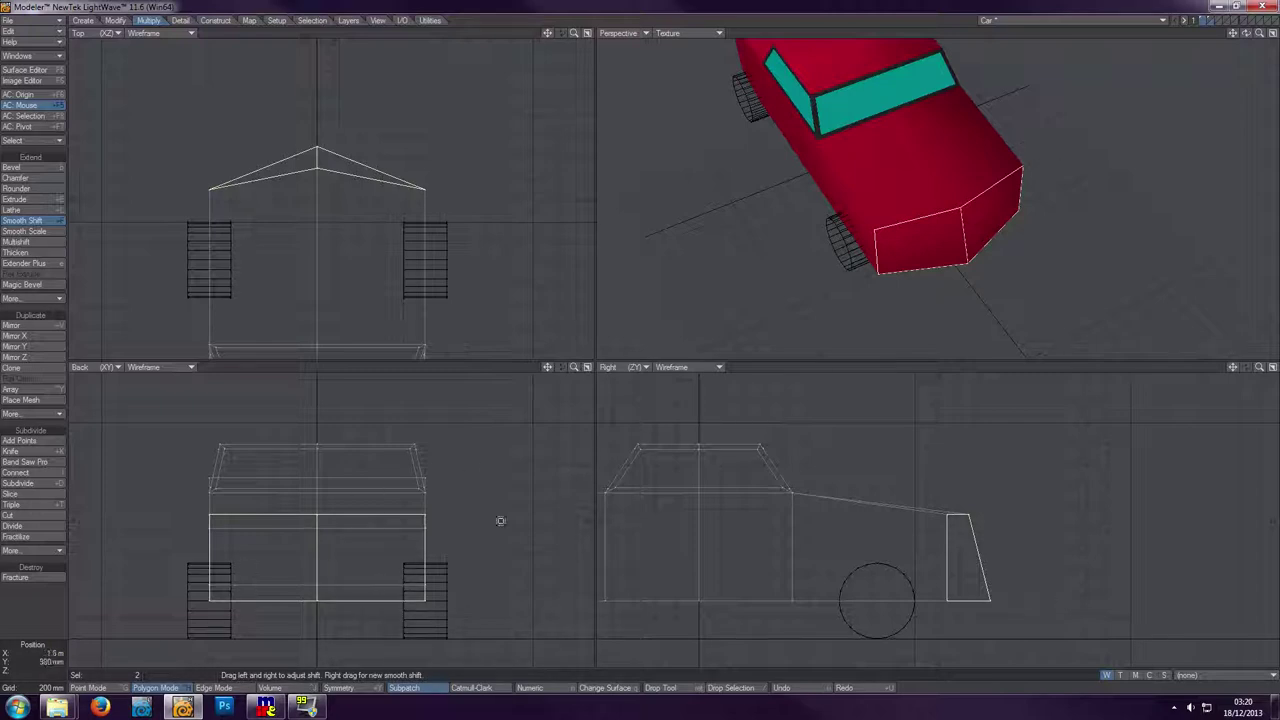
pyautogui.click(314, 553)
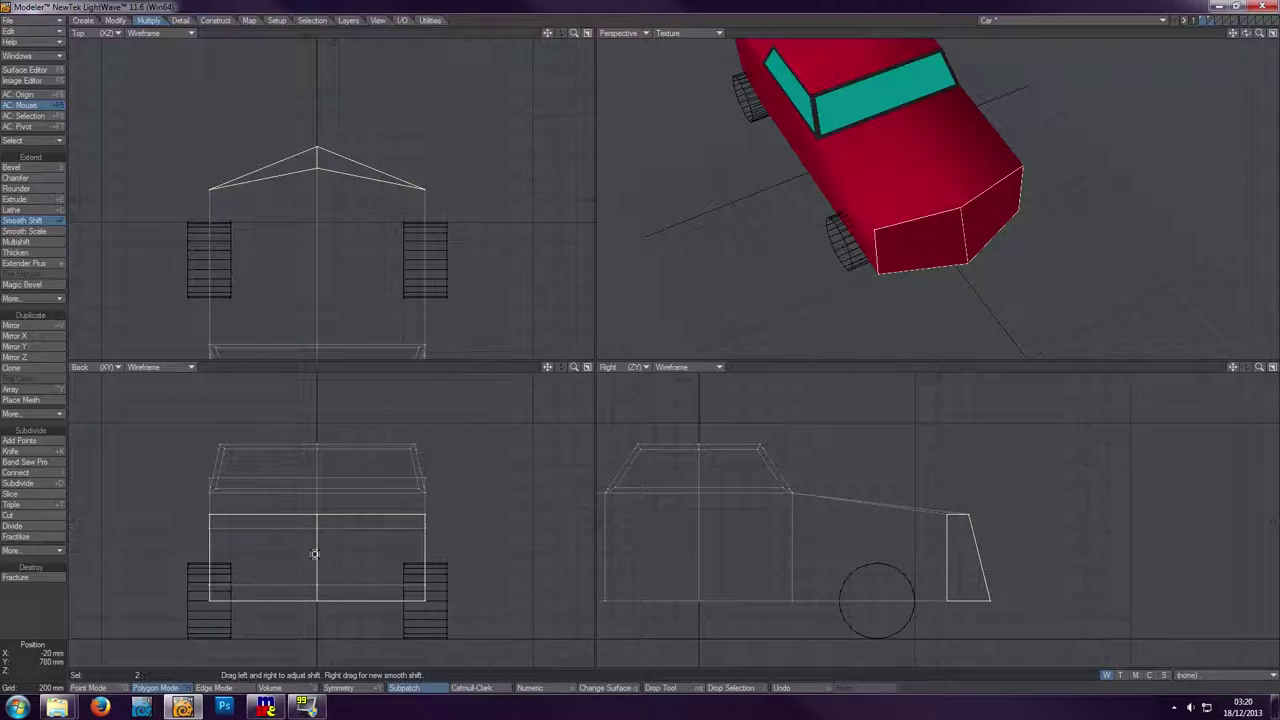
pyautogui.hotkey('ctrl', 'z')
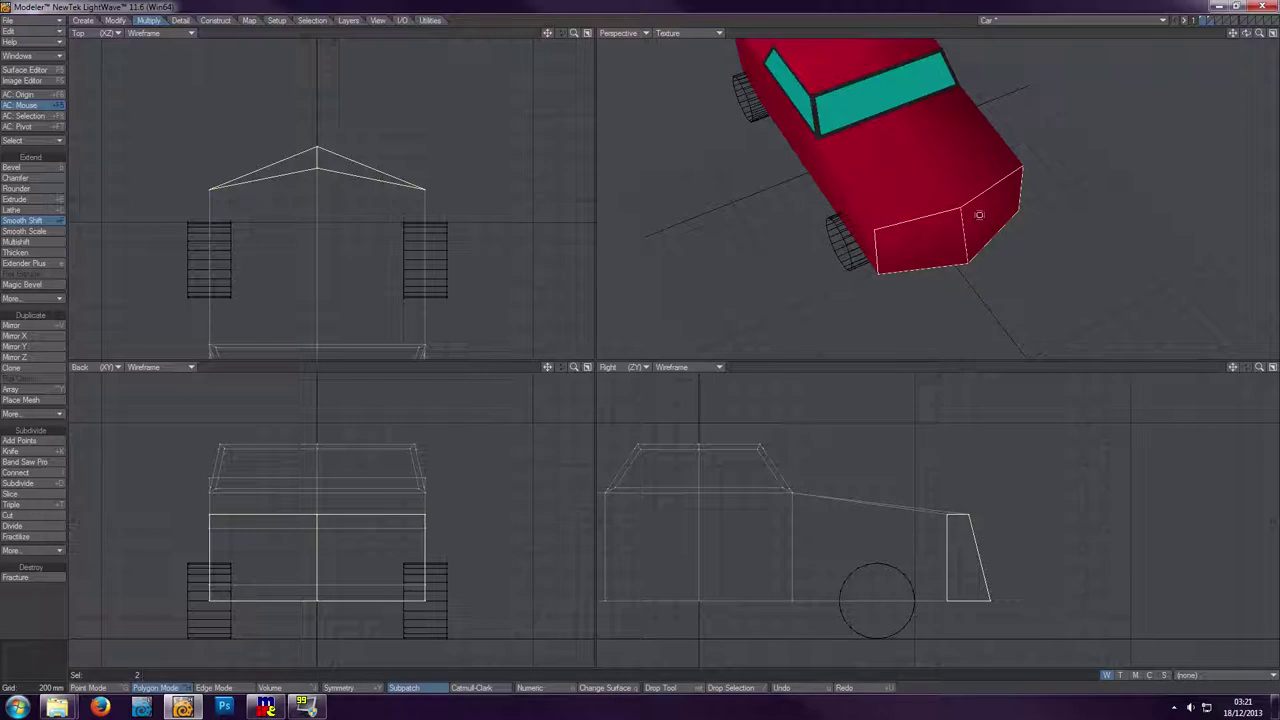
pyautogui.click(315, 555)
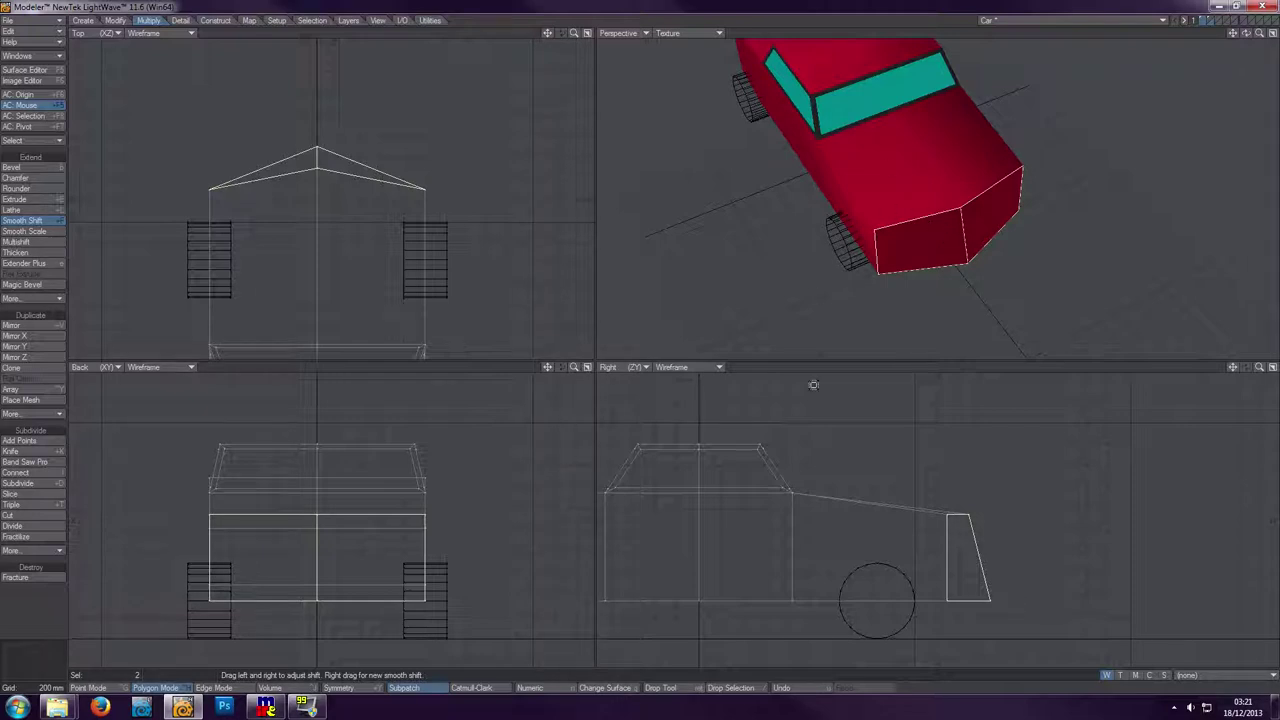
pyautogui.press('t')
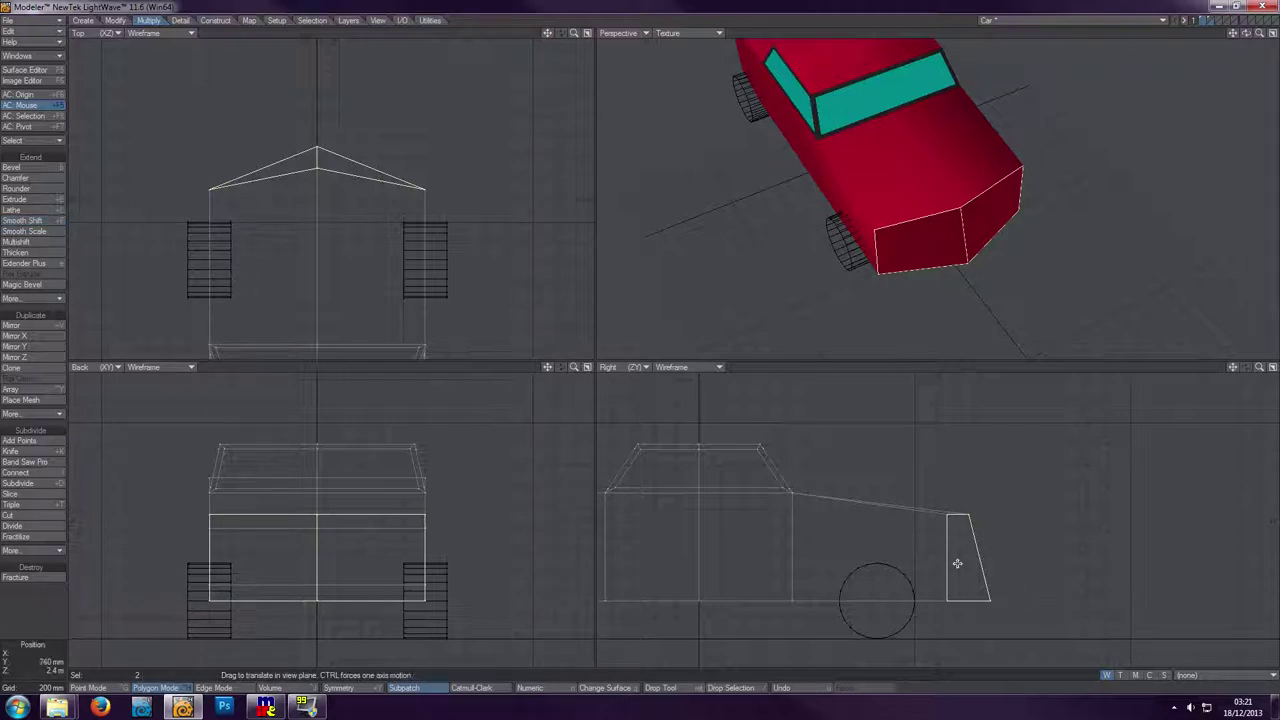
pyautogui.moveTo(958, 558); pyautogui.dragTo(1028, 554)
pyautogui.press('u')
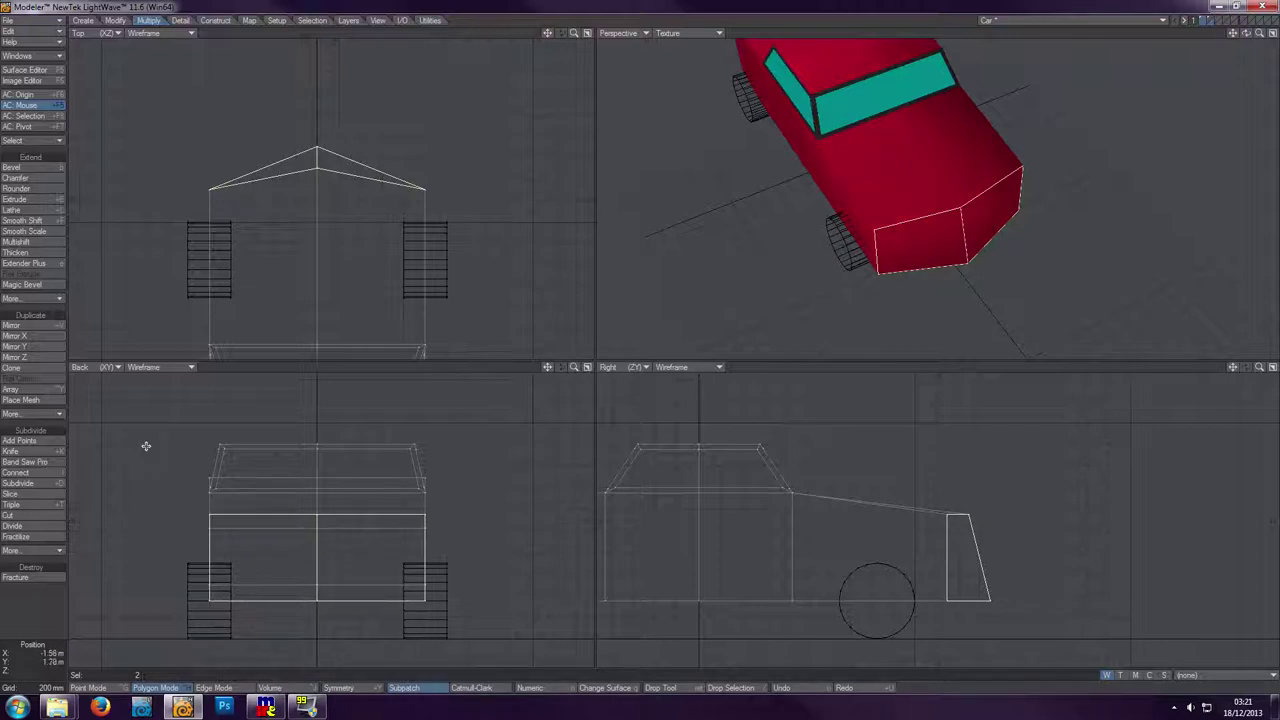
# - Smooth shift the two front polygons in place, and stretch the new faces to 97% of their width and 91% of their height
pyautogui.press('f')
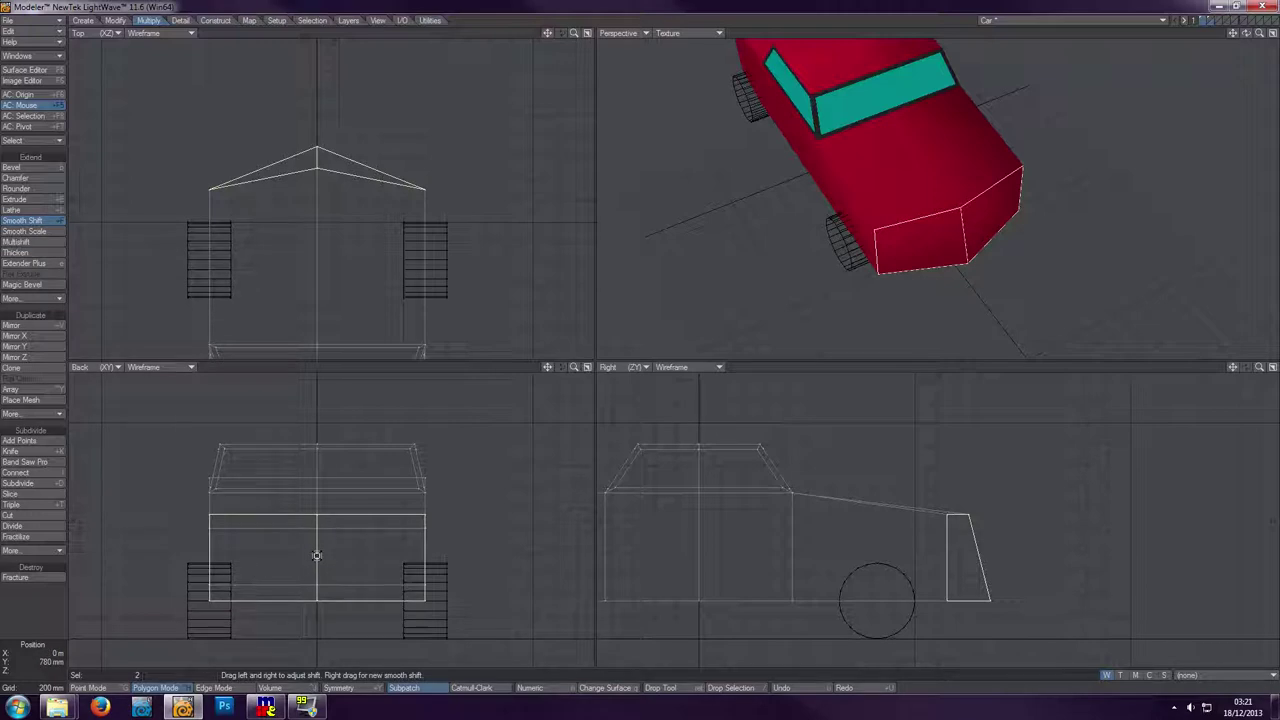
pyautogui.click(316, 555)
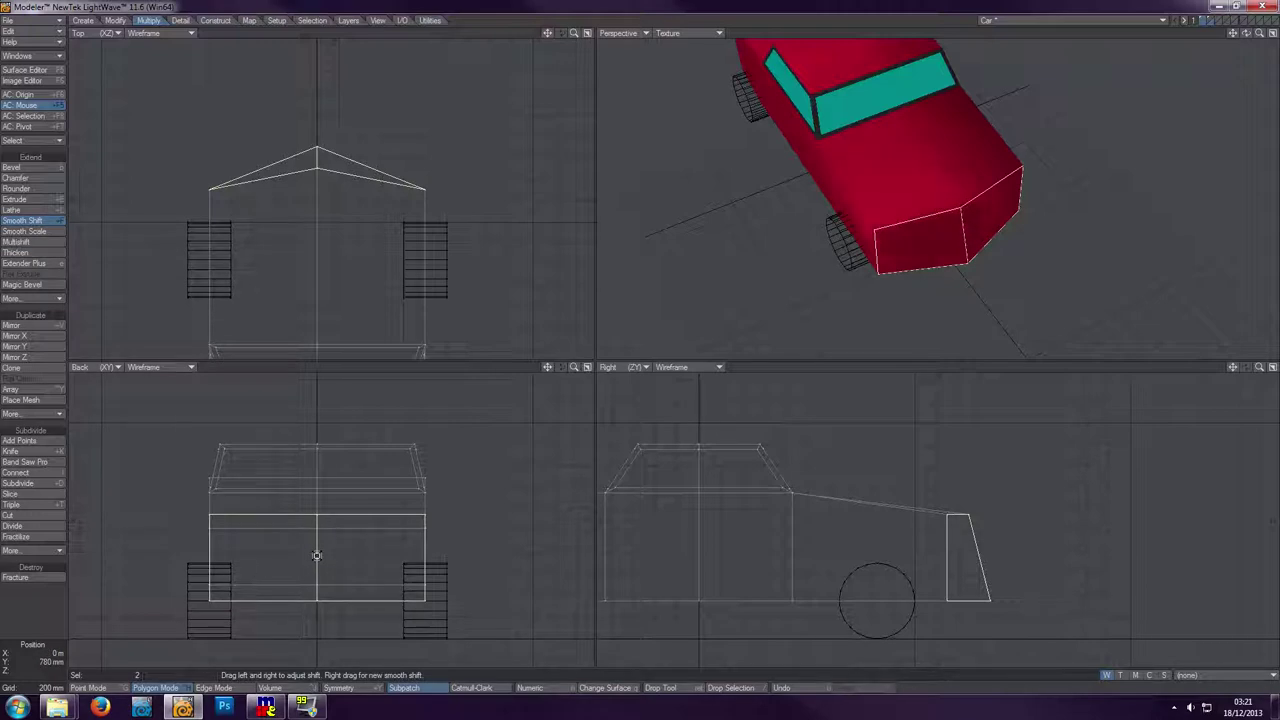
pyautogui.press('h')
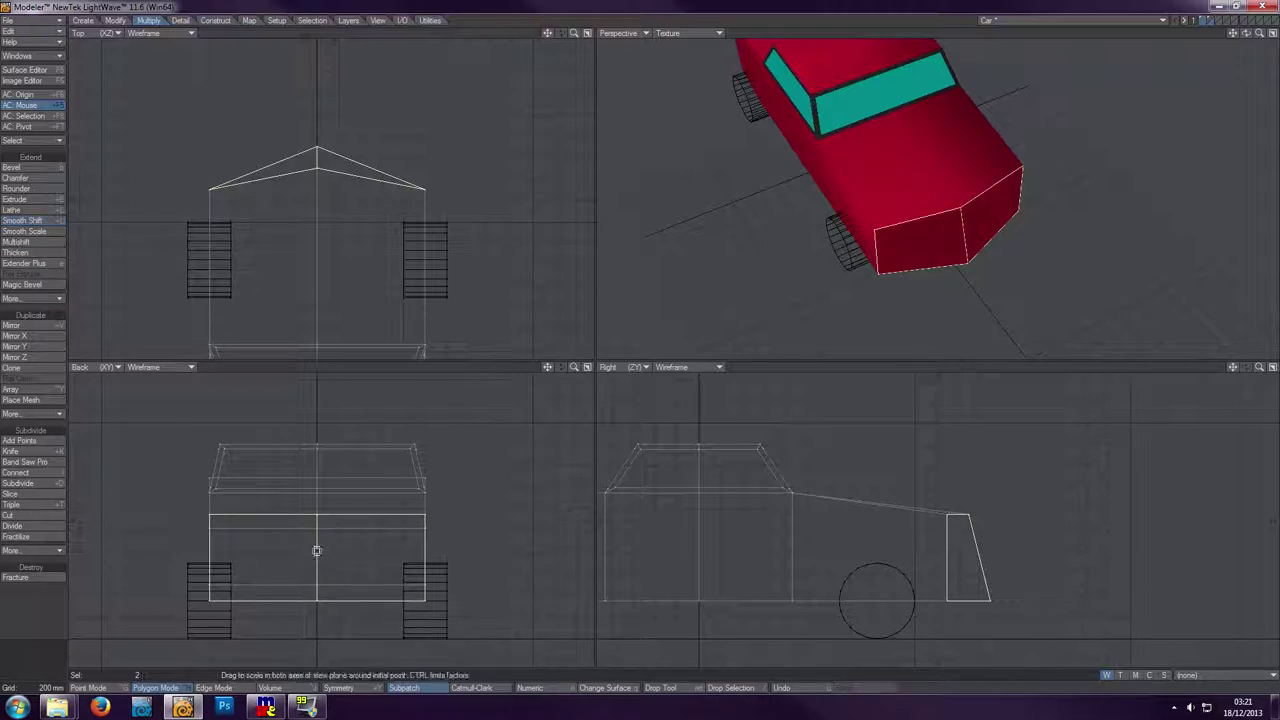
pyautogui.moveTo(316, 550); pyautogui.dragTo(308, 566)
pyautogui.moveTo(70, 521); pyautogui.dragTo(72, 521)
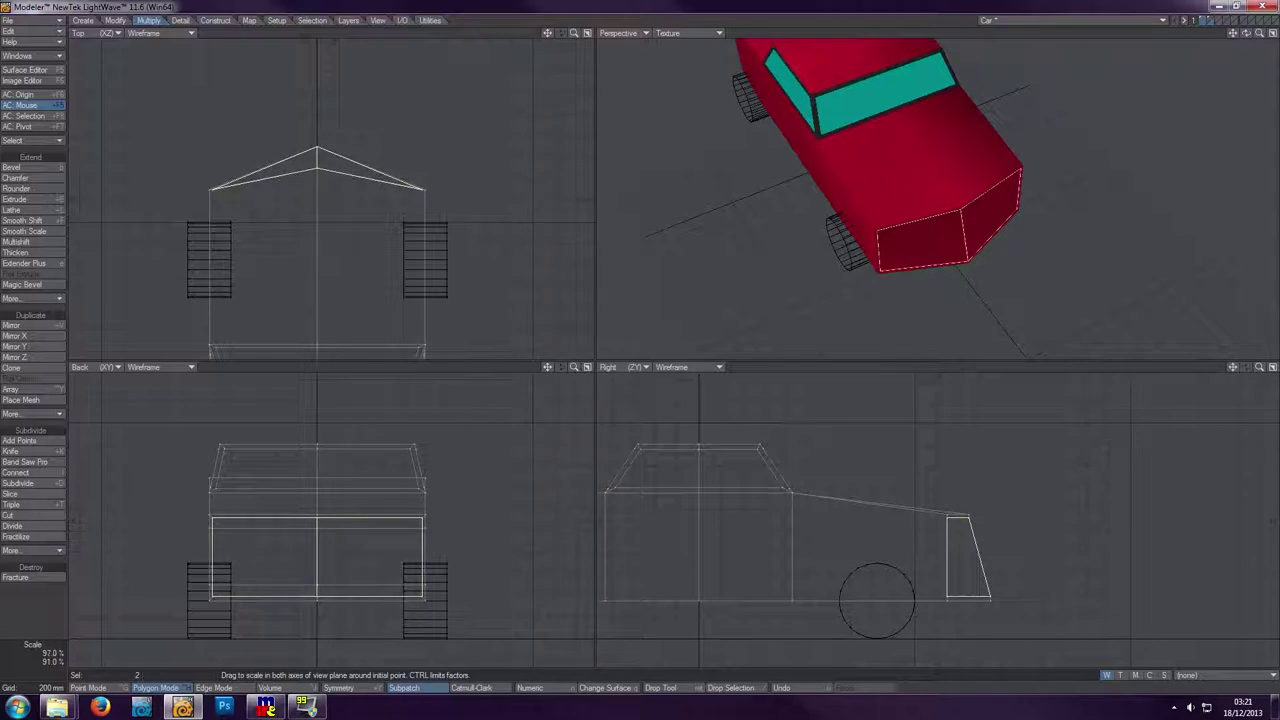
pyautogui.press('space')
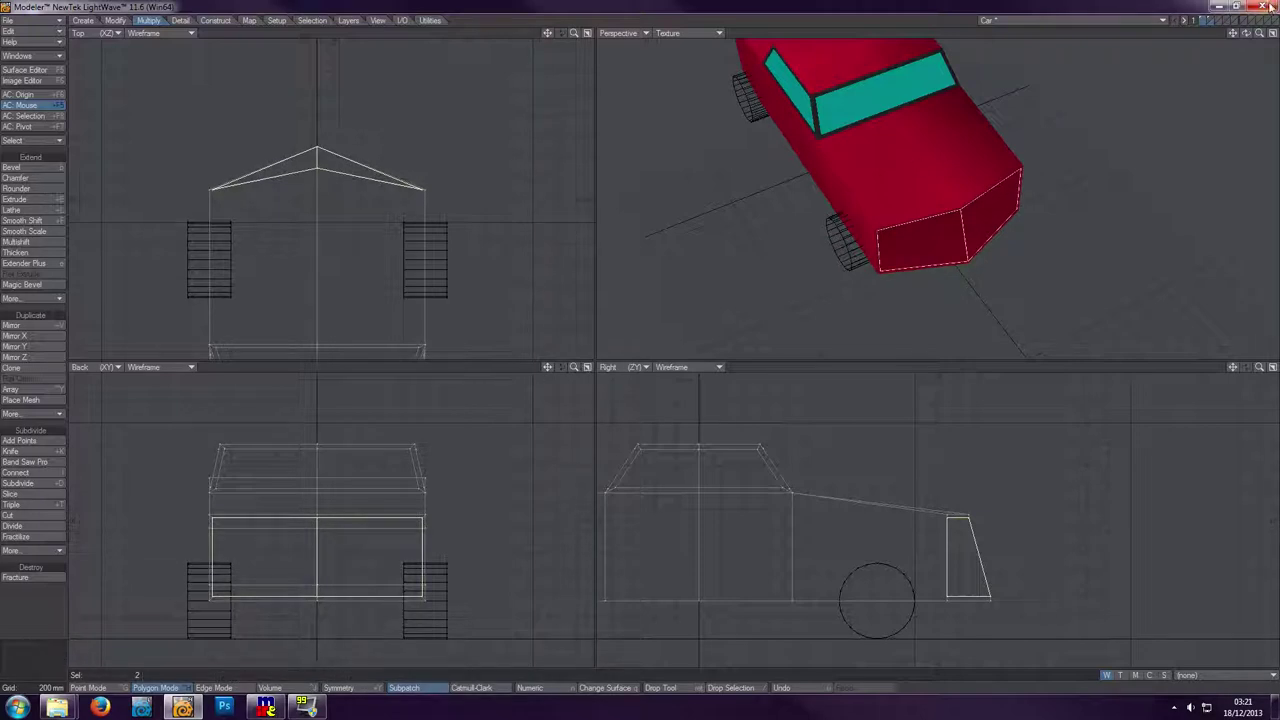
# - Assign the two inset front polygons a new light grey surface named grill, not set as default, and clear the selection
pyautogui.moveTo(1250, 38); pyautogui.dragTo(1186, 34)
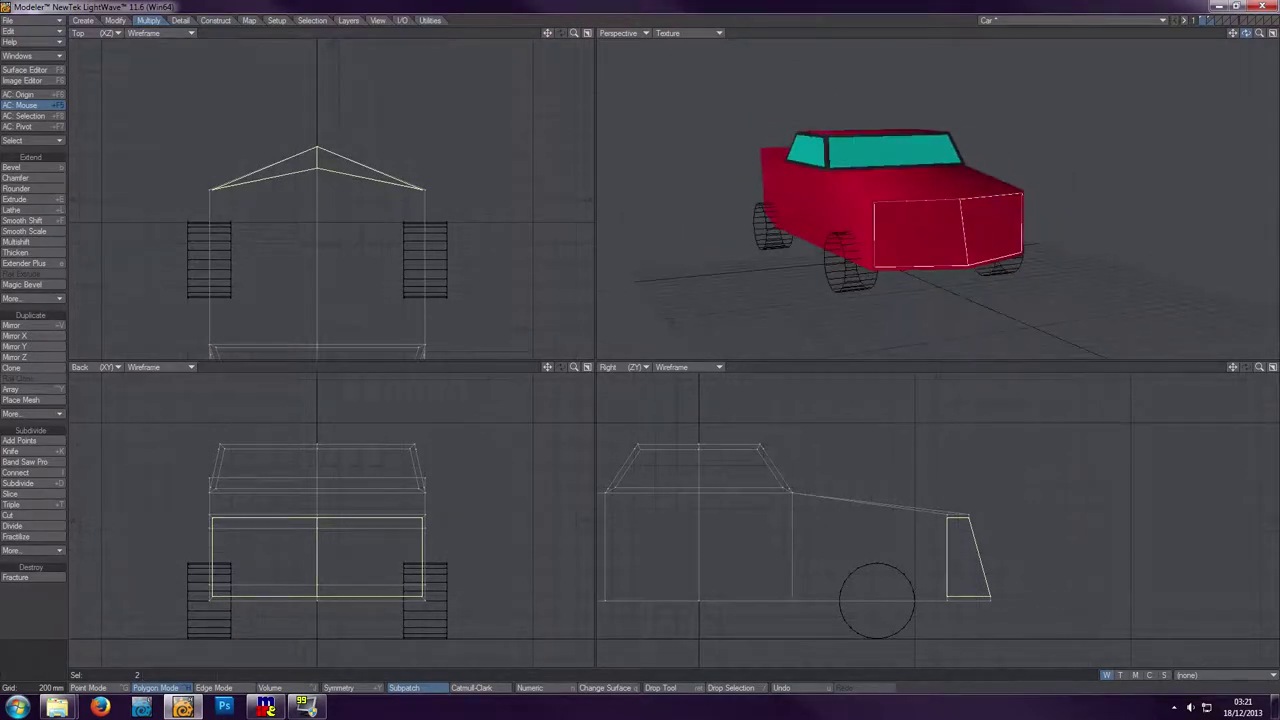
pyautogui.hotkey('shift', 'h')
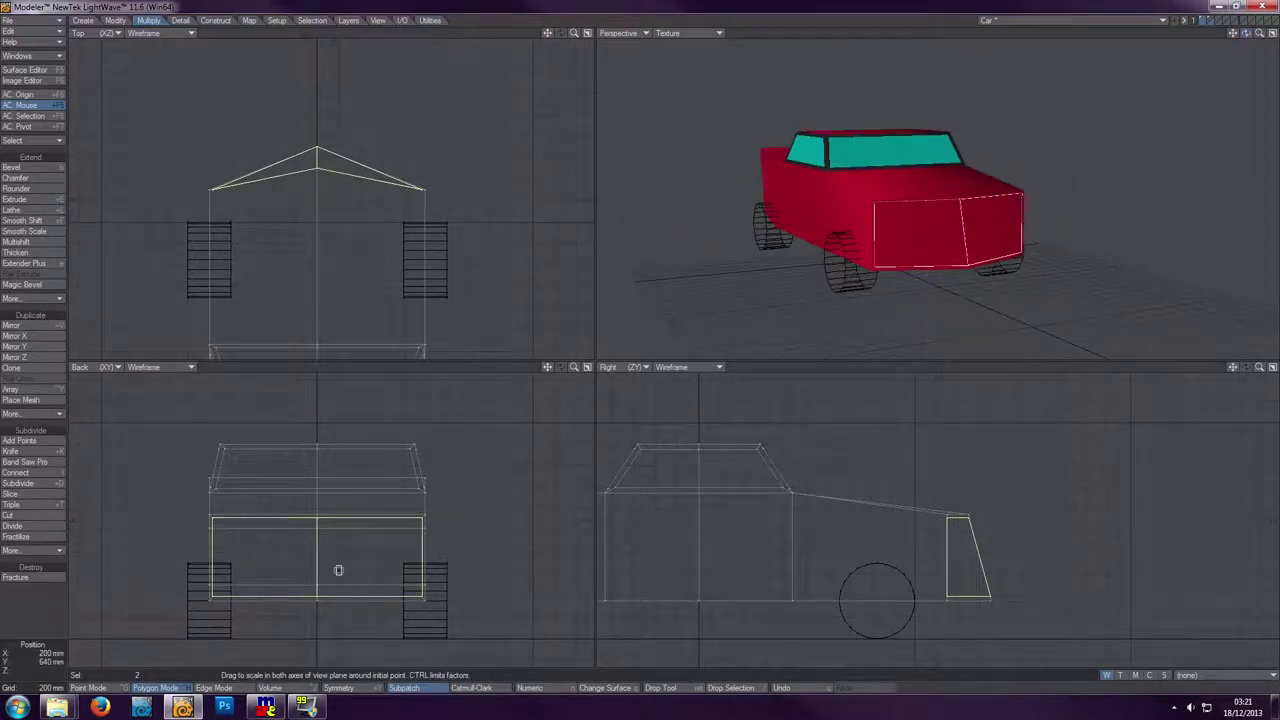
pyautogui.press('q')
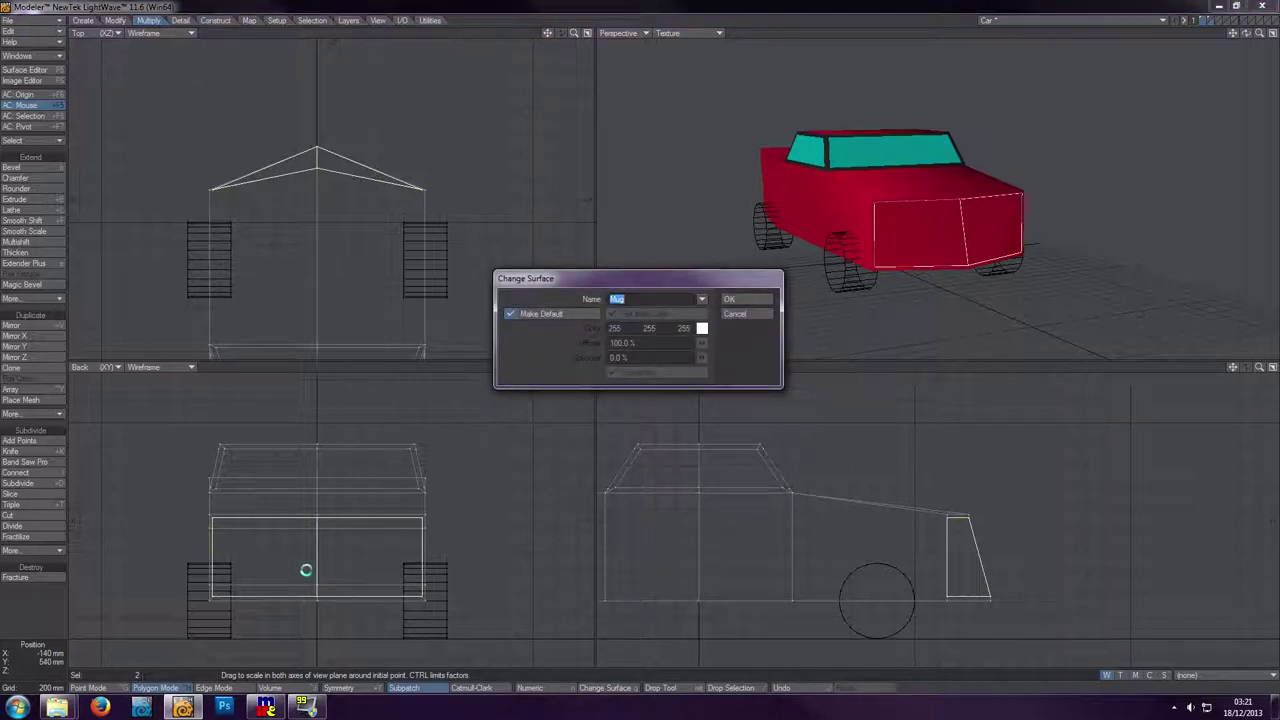
pyautogui.write('grill')
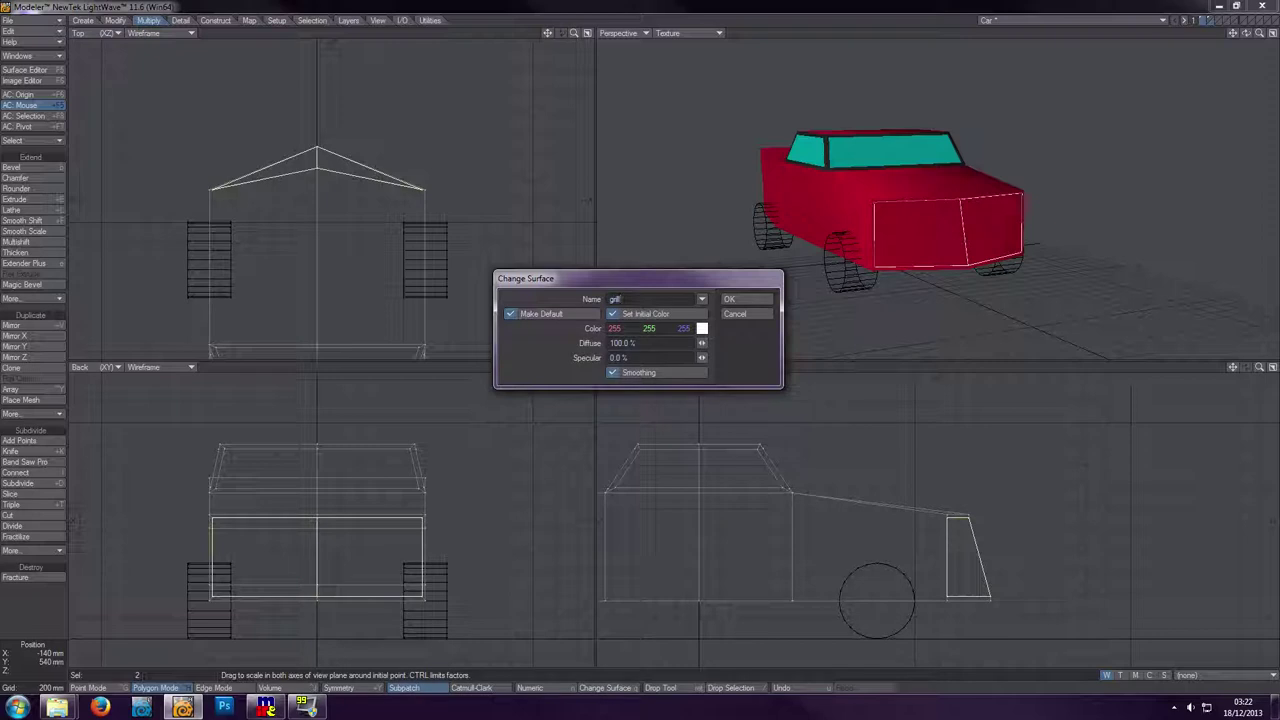
pyautogui.click(513, 314)
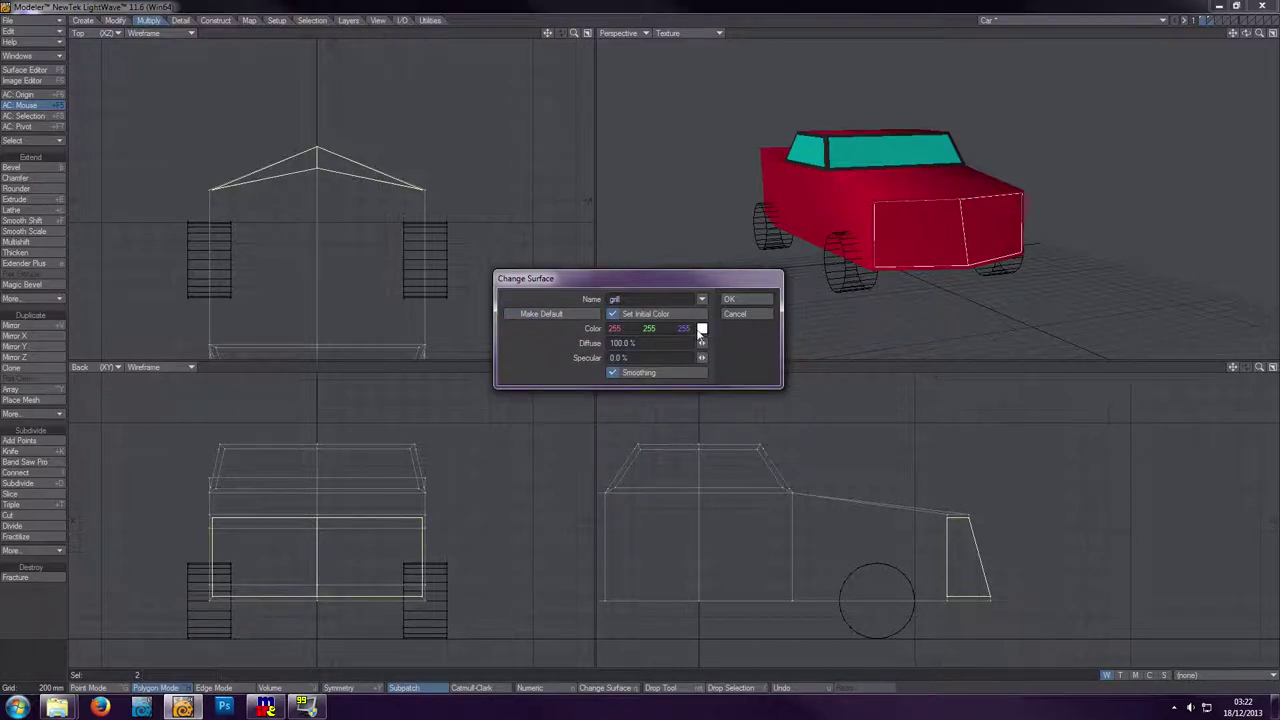
pyautogui.click(702, 329)
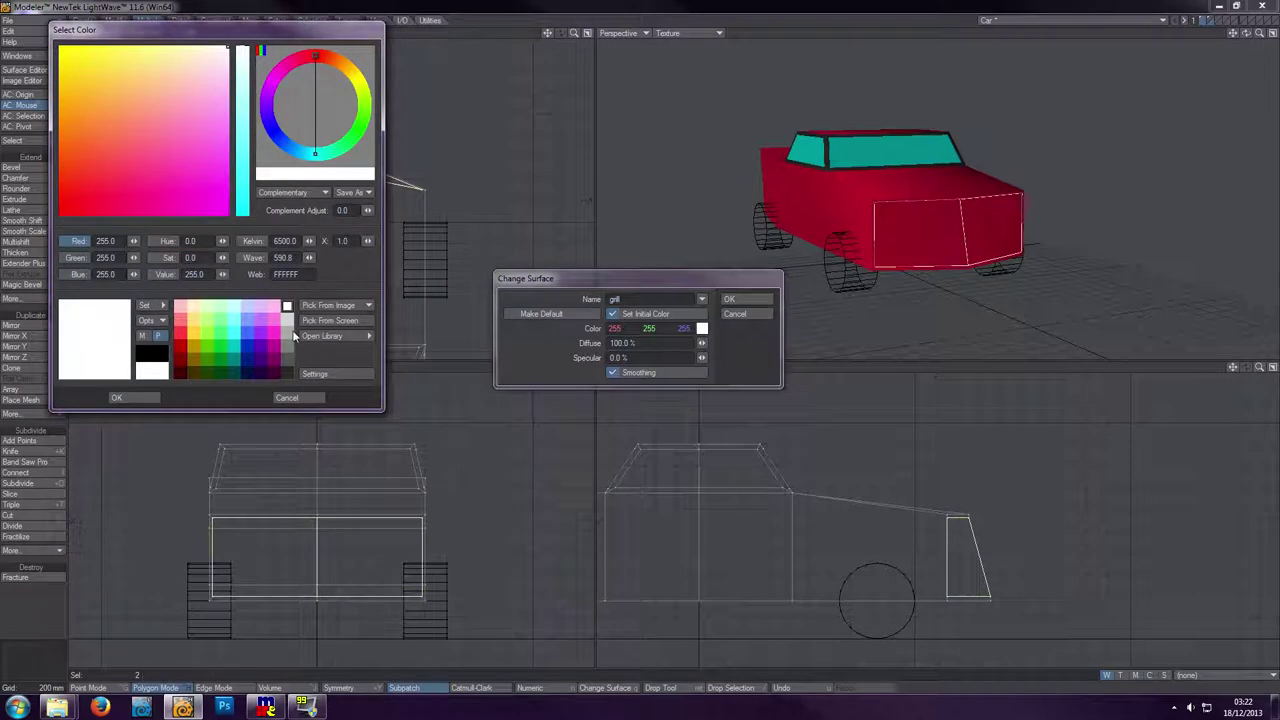
pyautogui.click(288, 334)
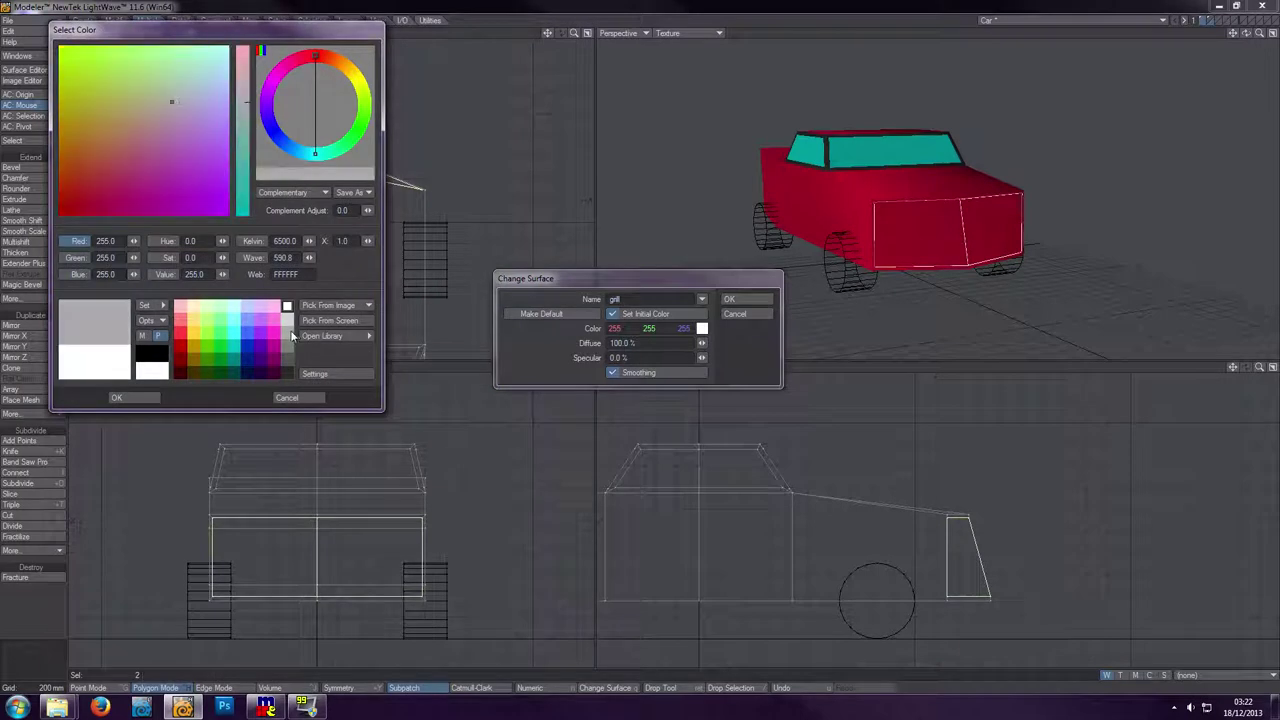
pyautogui.click(143, 396)
pyautogui.click(768, 299)
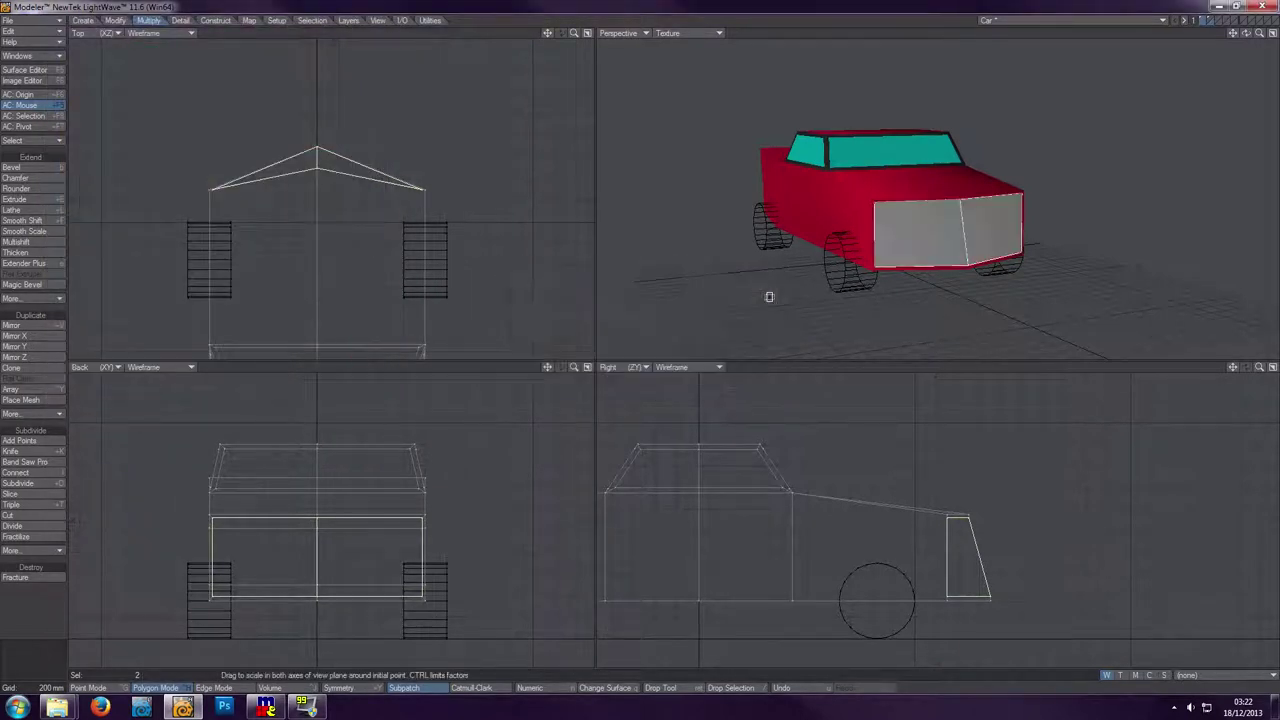
pyautogui.press('space')
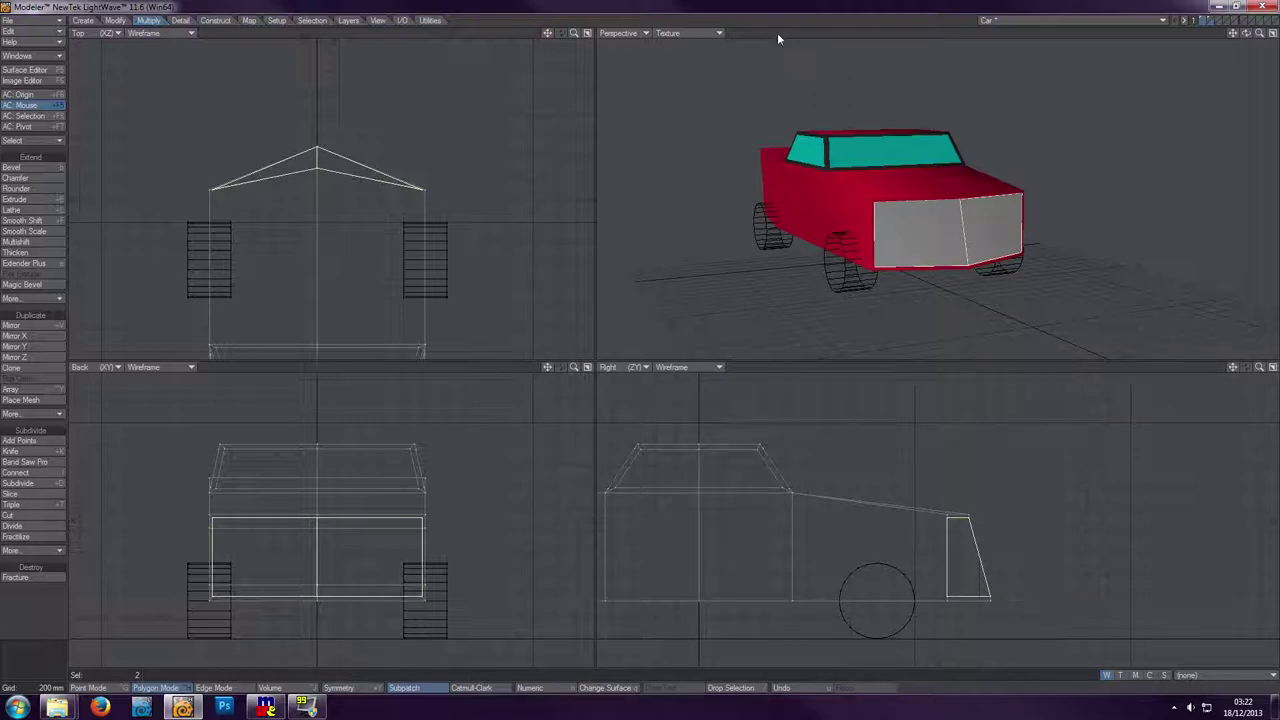
pyautogui.press('/')
pyautogui.moveTo(1246, 33)
pyautogui.mouseDown()
pyautogui.moveTo(760, 39)
pyautogui.moveTo(1270, 38)
pyautogui.mouseUp()
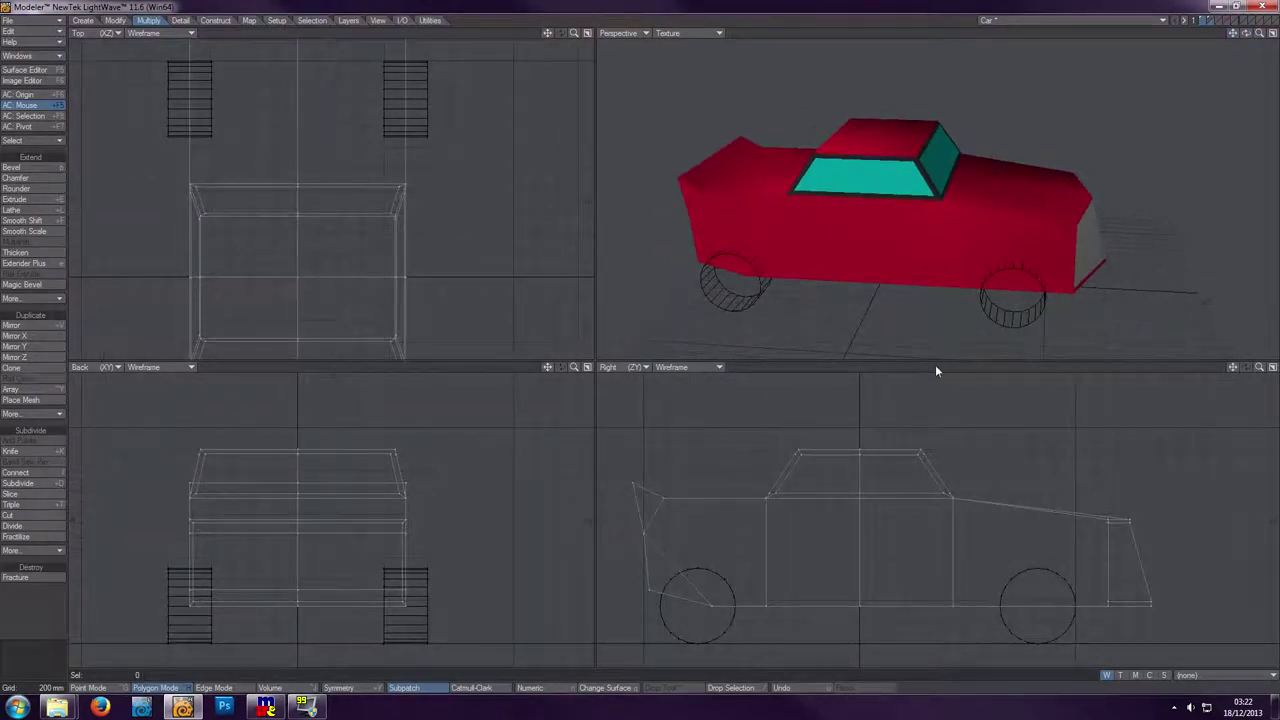
# - Knife a vertical cut through the car body over the front wheel at about Z 1.5 m
pyautogui.press('q')
pyautogui.press('a')
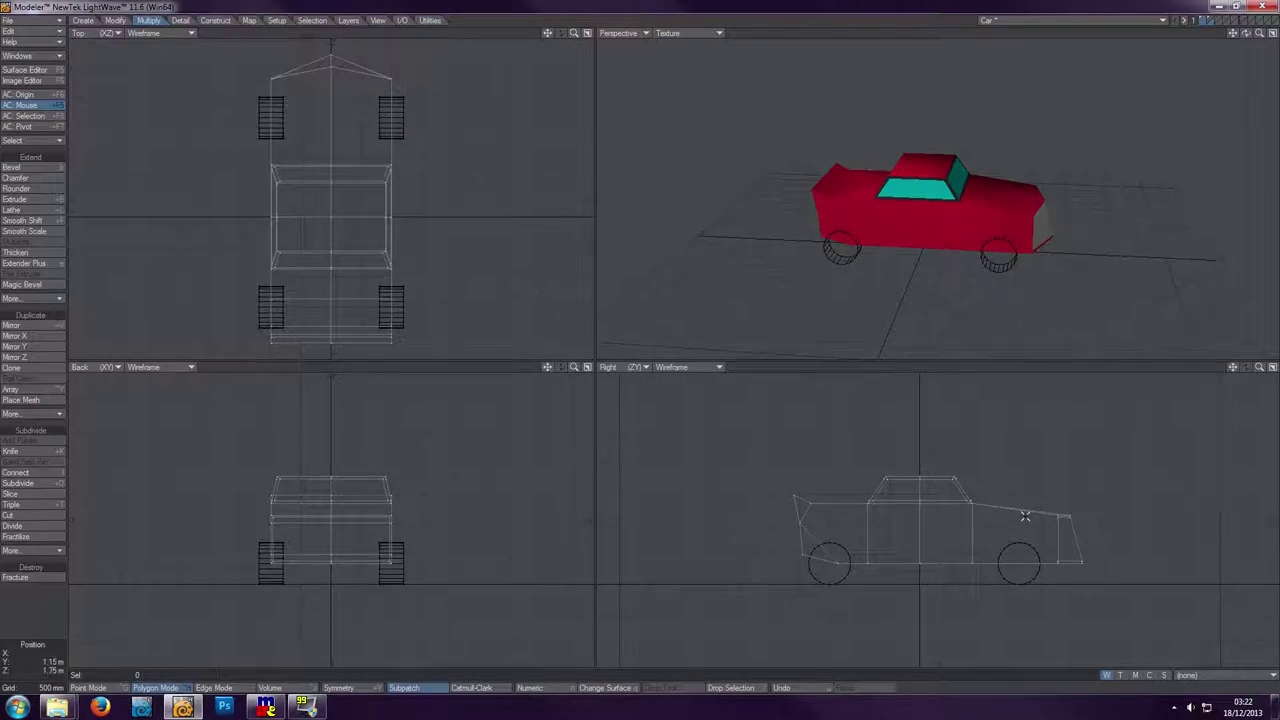
pyautogui.hotkey('shift', 'k')
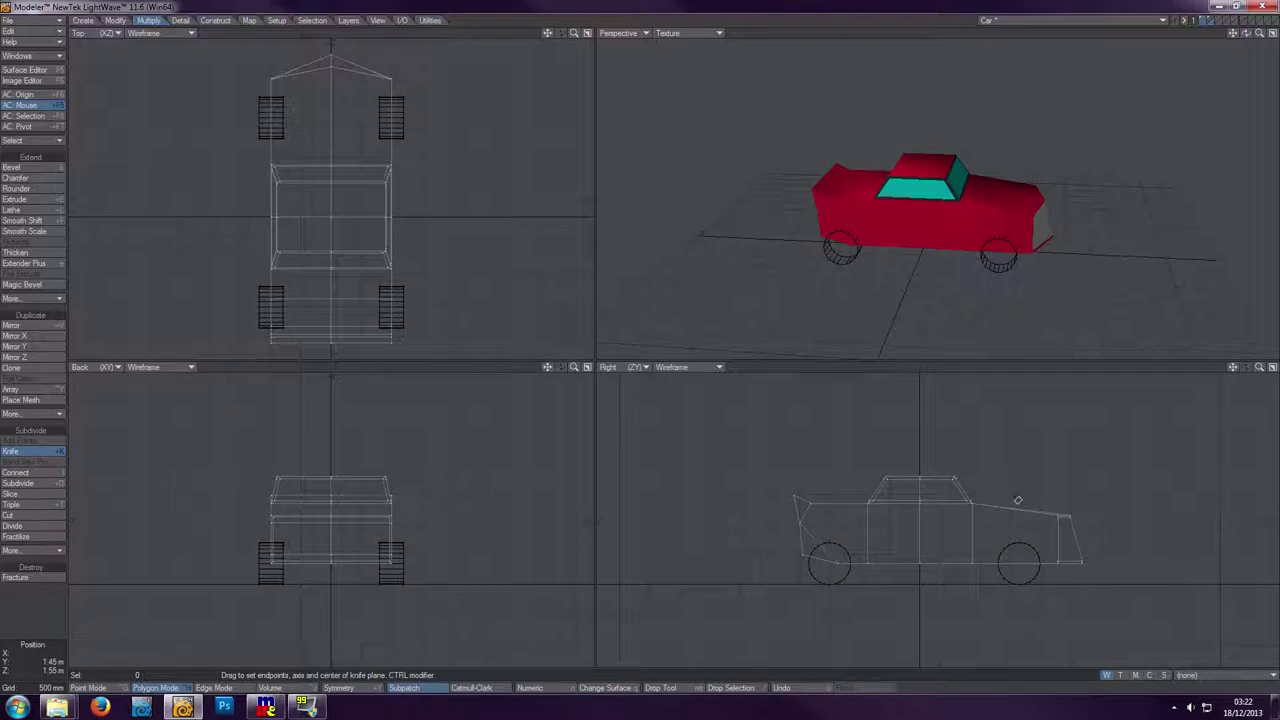
pyautogui.moveTo(1013, 496); pyautogui.dragTo(1011, 581)
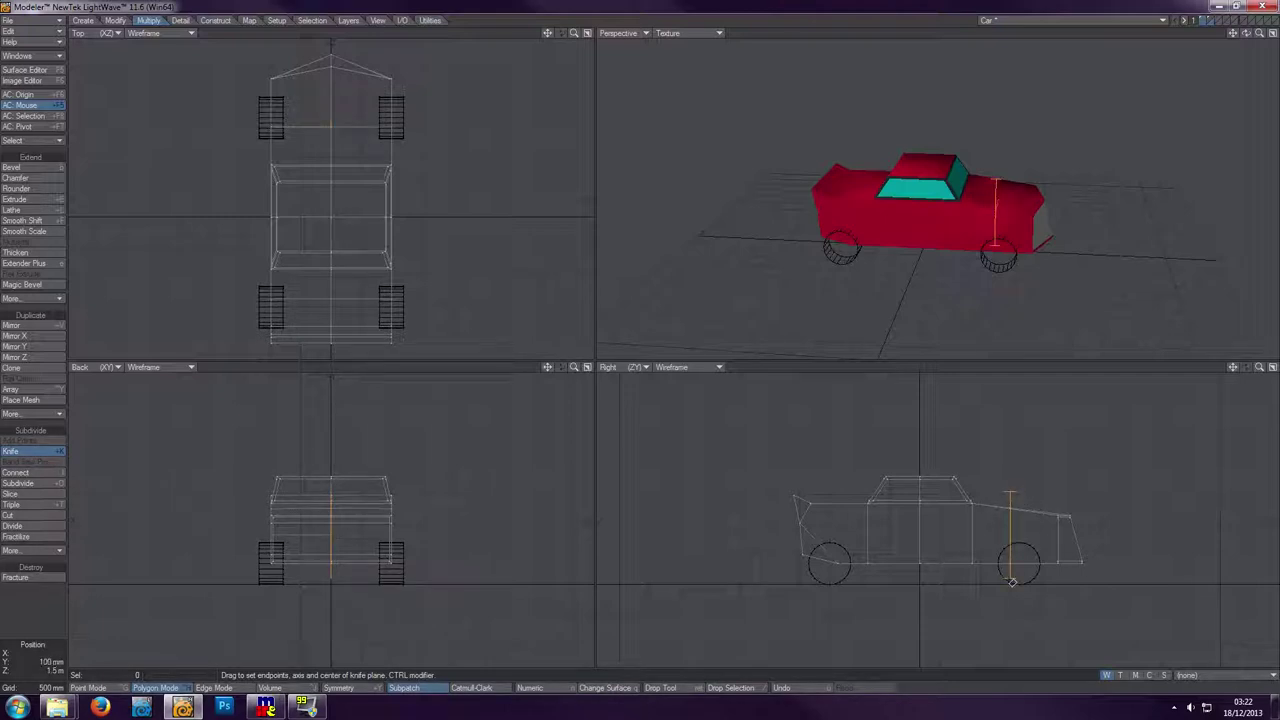
pyautogui.press('space')
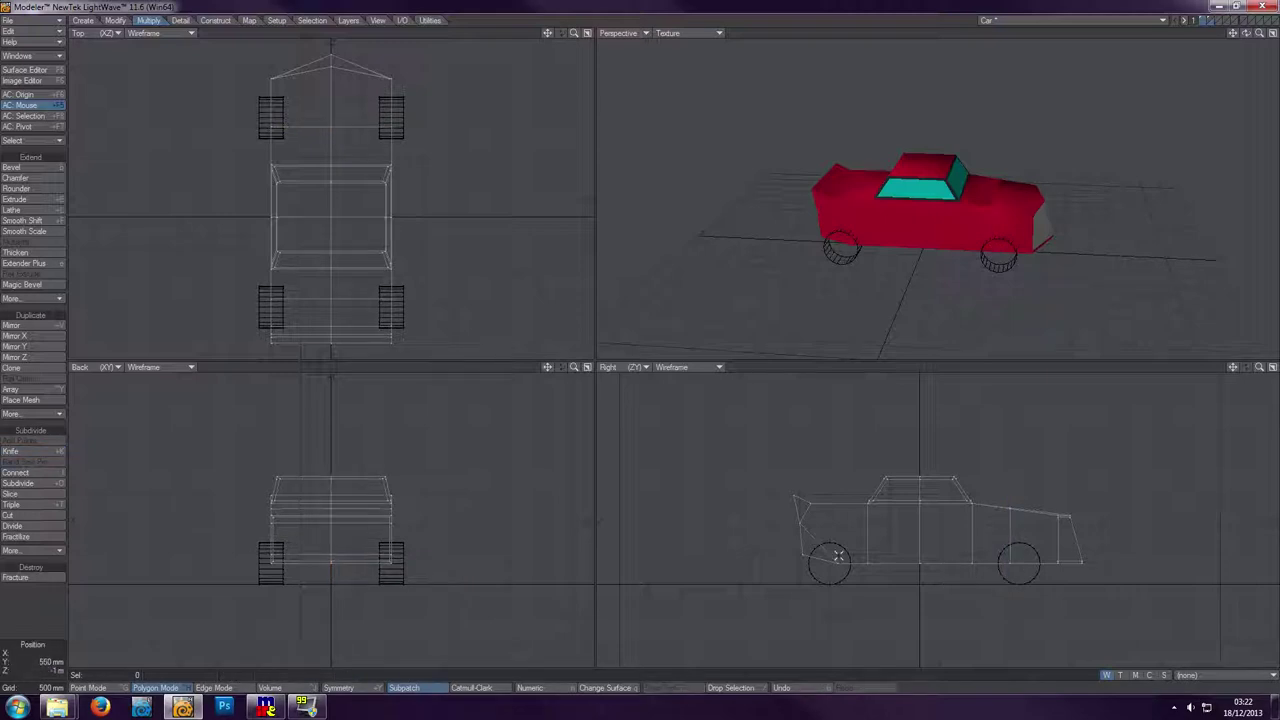
# - Start another Knife cut in the side view of the car body
pyautogui.hotkey('shift', 'k')
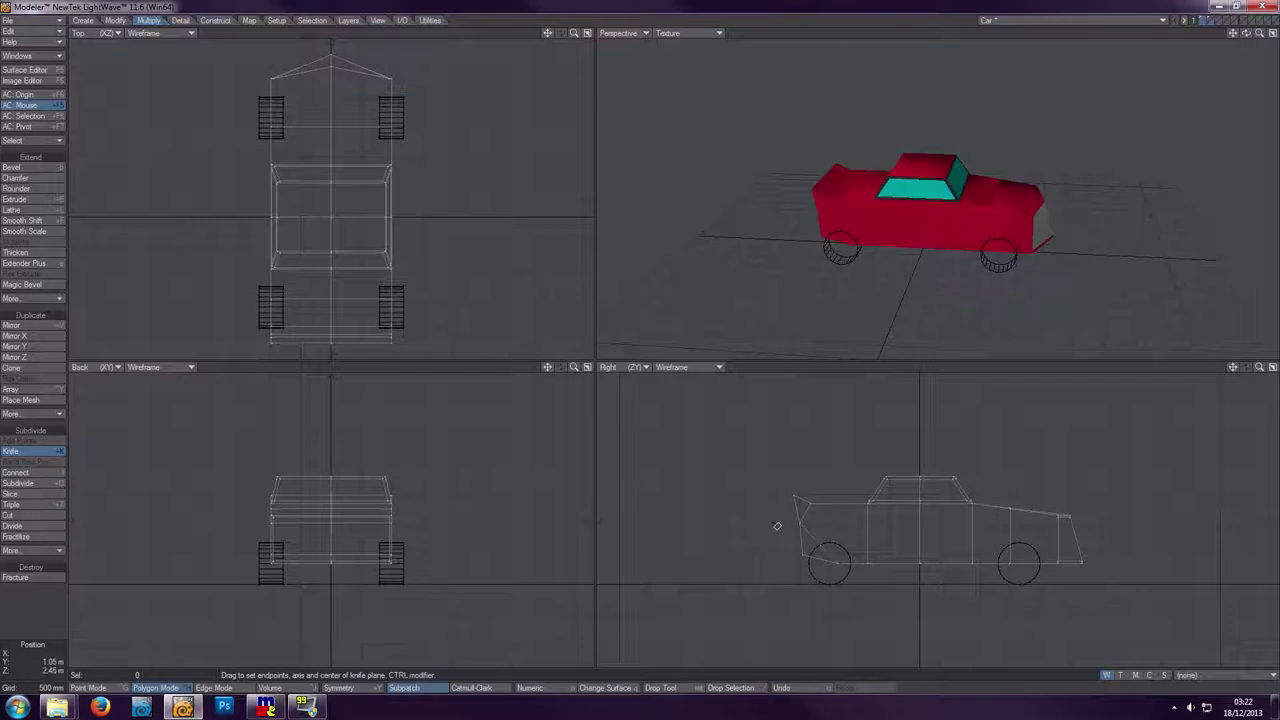
# - Knife-cut the car body lengthwise through its sides, sloping slightly down from about 1.05 m high at the rear toward the nose
pyautogui.moveTo(780, 526); pyautogui.dragTo(1119, 546)
pyautogui.press('space')
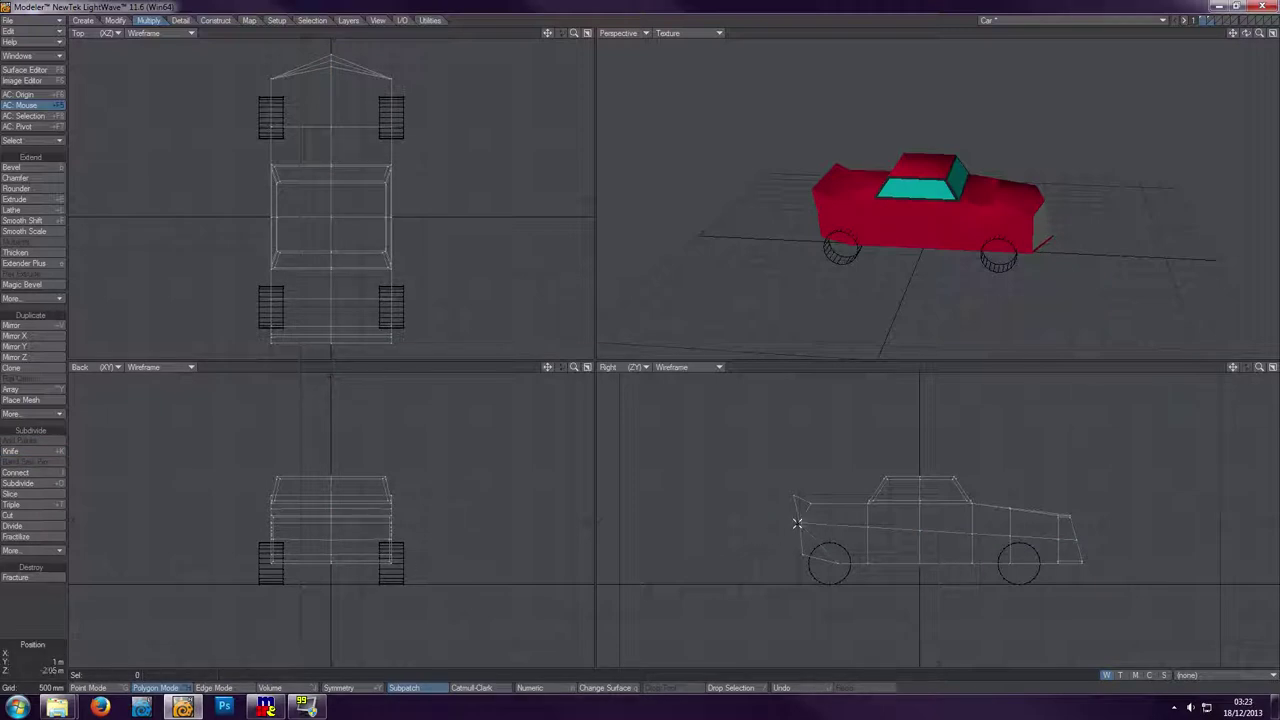
# - Select the clustered points at the rear bumper crease and merge them with a fixed distance of 5 mm
pyautogui.moveTo(1259, 367); pyautogui.dragTo(1259, 440)
pyautogui.moveTo(1232, 367); pyautogui.dragTo(1266, 380)
pyautogui.click(88, 688)
pyautogui.click(890, 600)
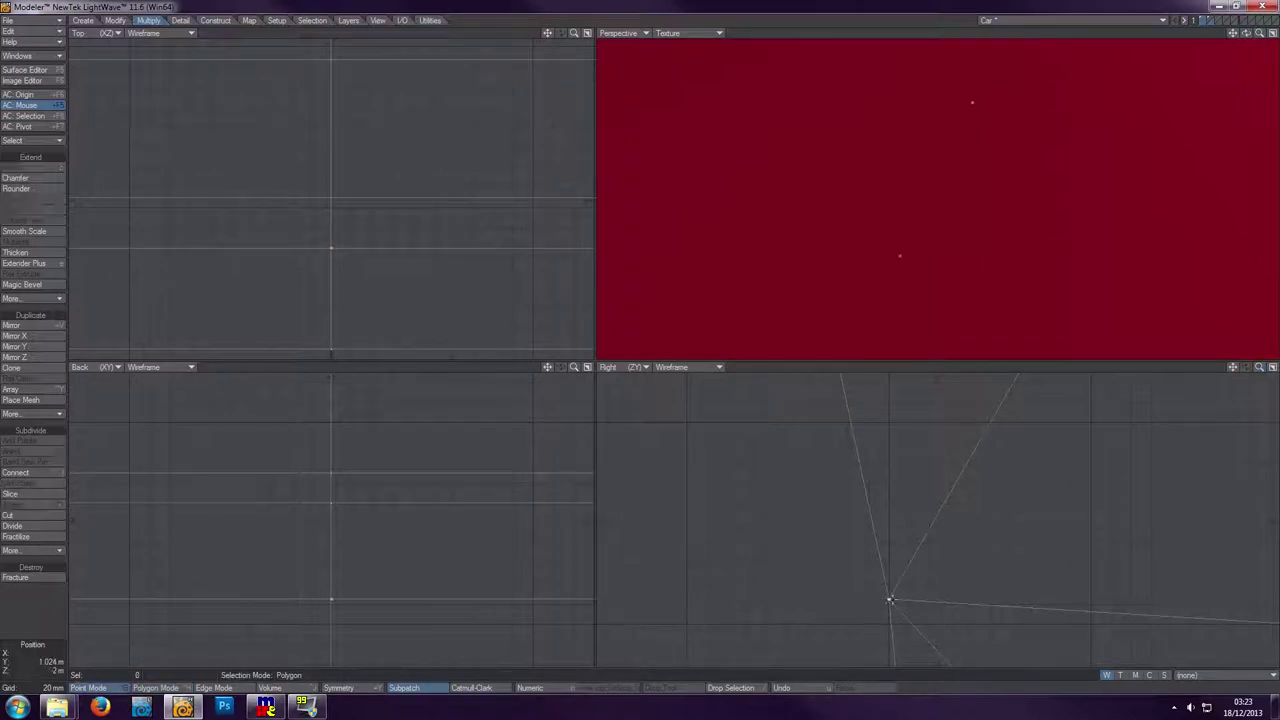
pyautogui.press('a')
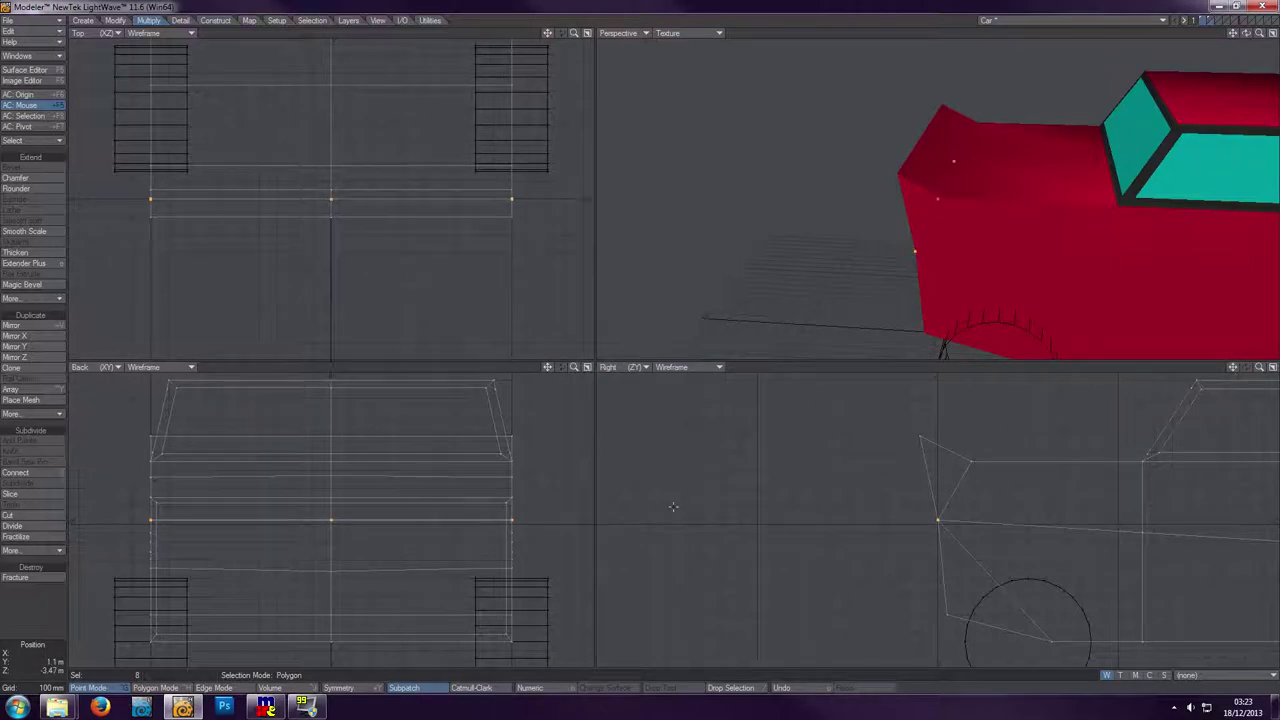
pyautogui.moveTo(1259, 368); pyautogui.dragTo(1259, 460)
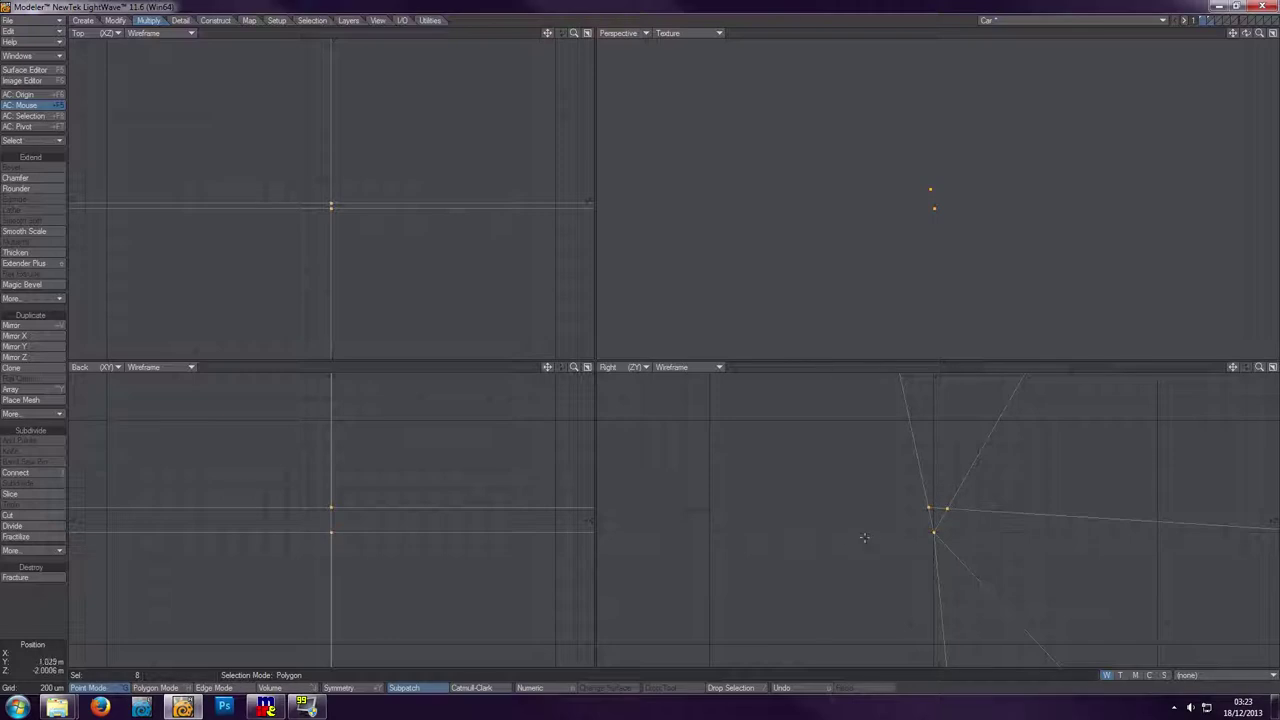
pyautogui.press('m')
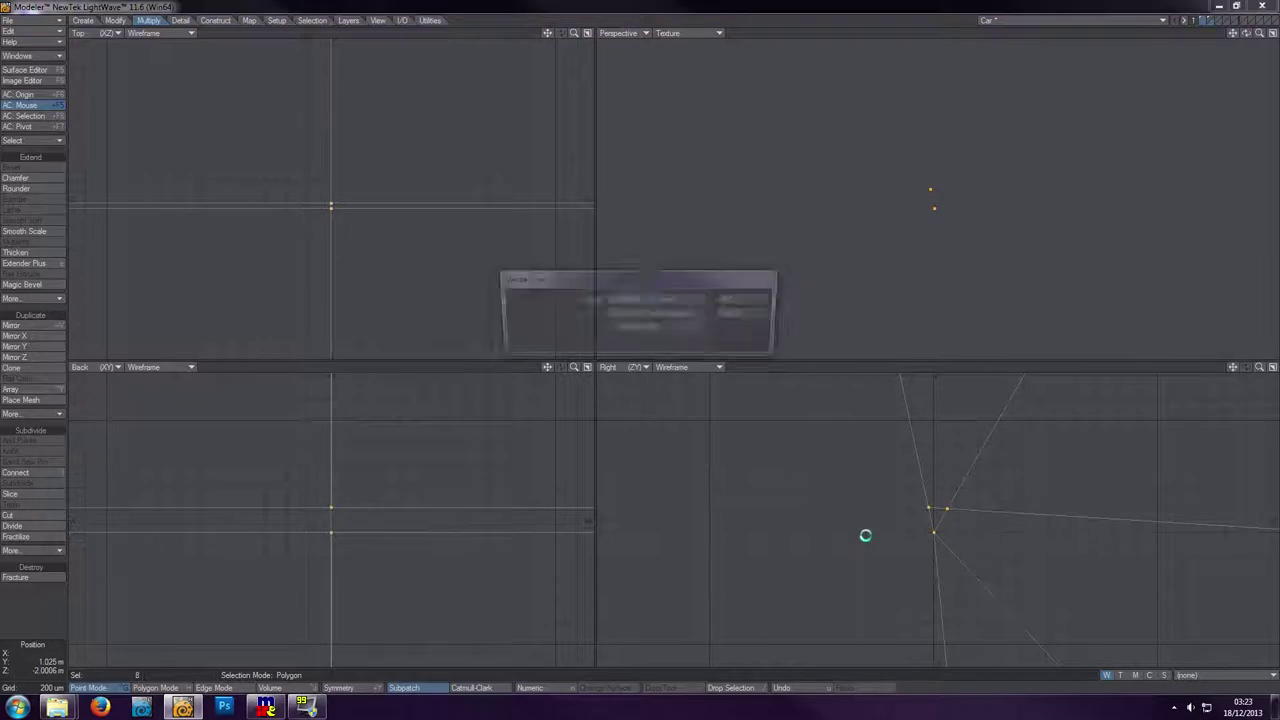
pyautogui.click(695, 298)
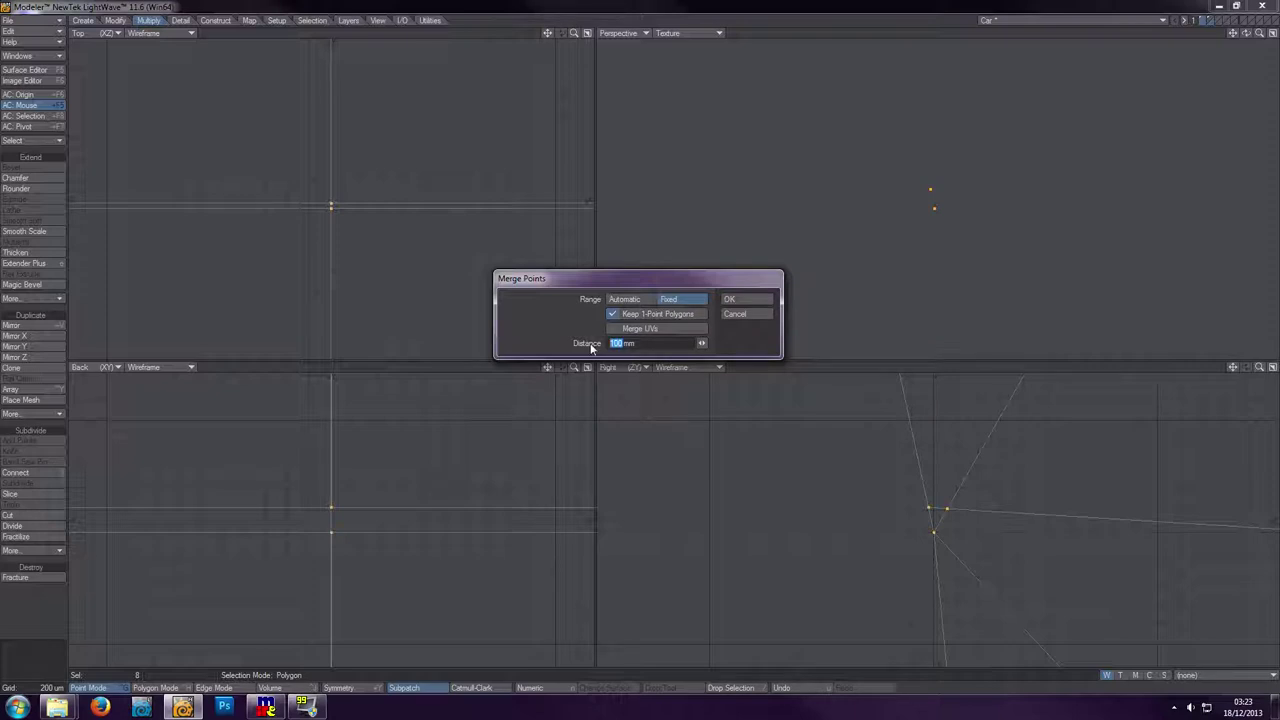
pyautogui.write('5')
pyautogui.press('Return')
pyautogui.click(745, 302)
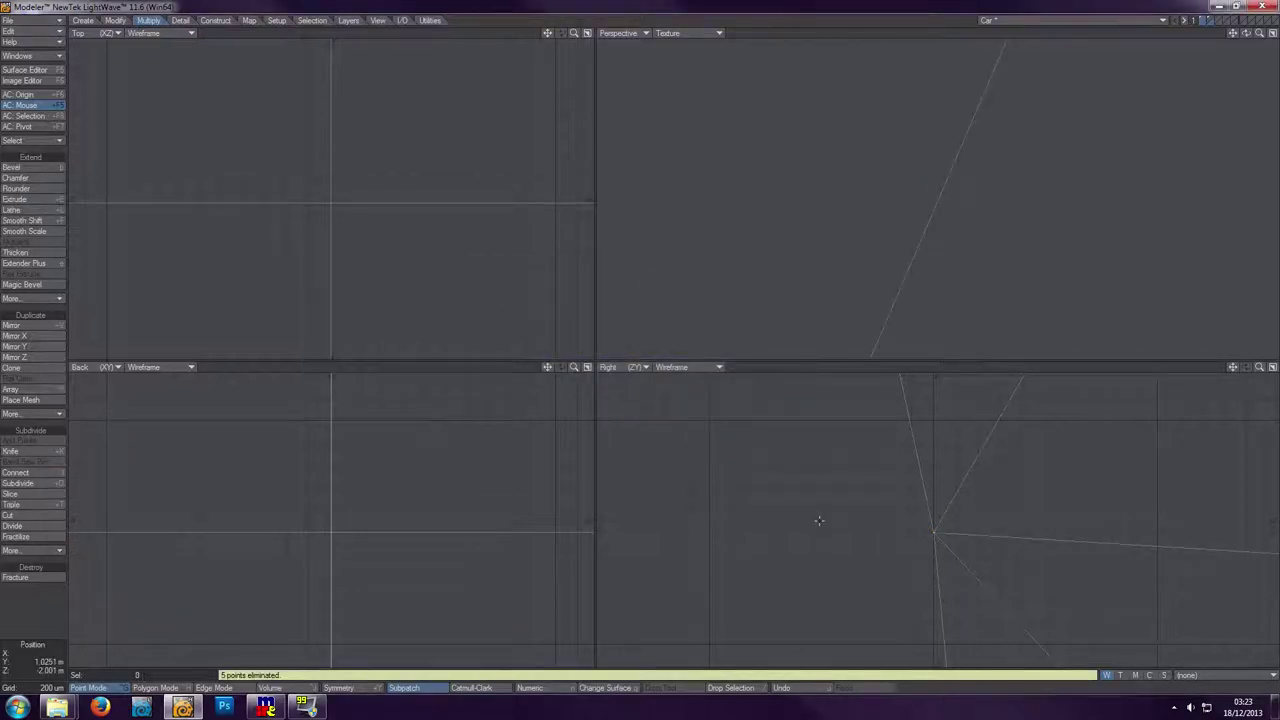
pyautogui.press('a')
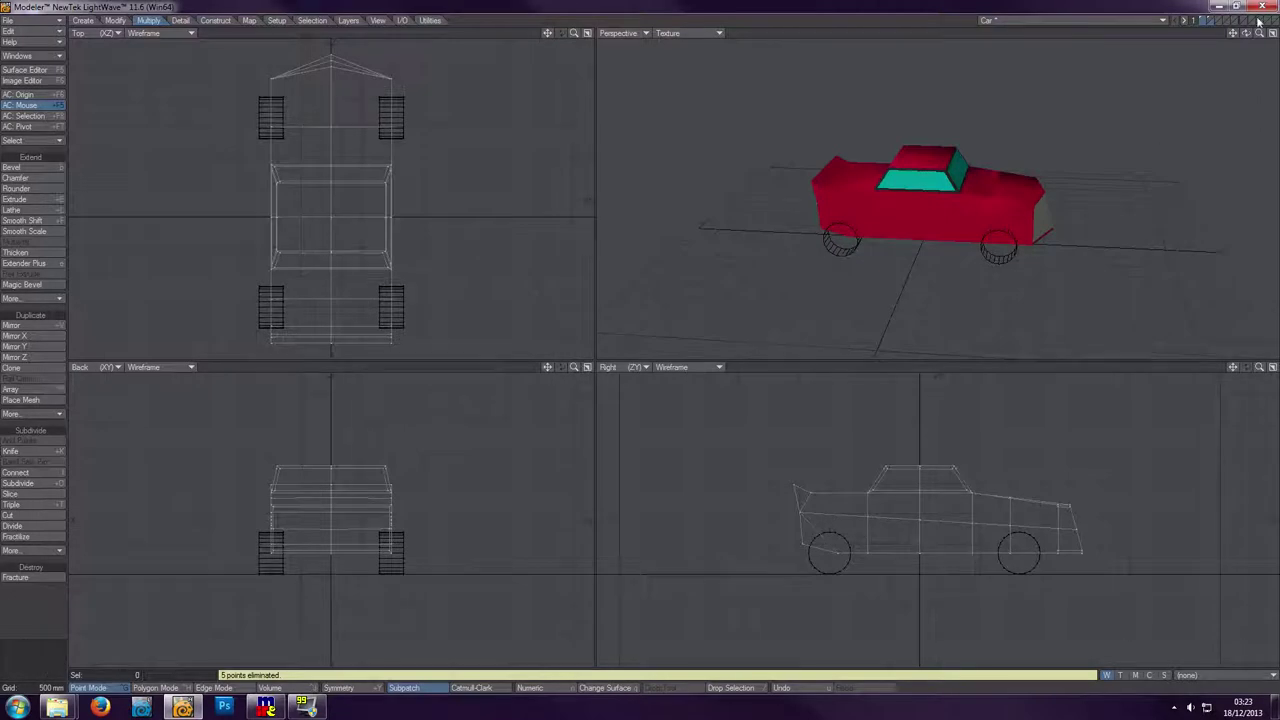
# - Delete all one-vertex and two-vertex polygons from the car using the polygon statistics
pyautogui.moveTo(1246, 33)
pyautogui.mouseDown()
pyautogui.moveTo(1246, 90)
pyautogui.moveTo(1215, 30)
pyautogui.moveTo(1180, 28)
pyautogui.moveTo(1230, 45)
pyautogui.mouseUp()
pyautogui.click(172, 688)
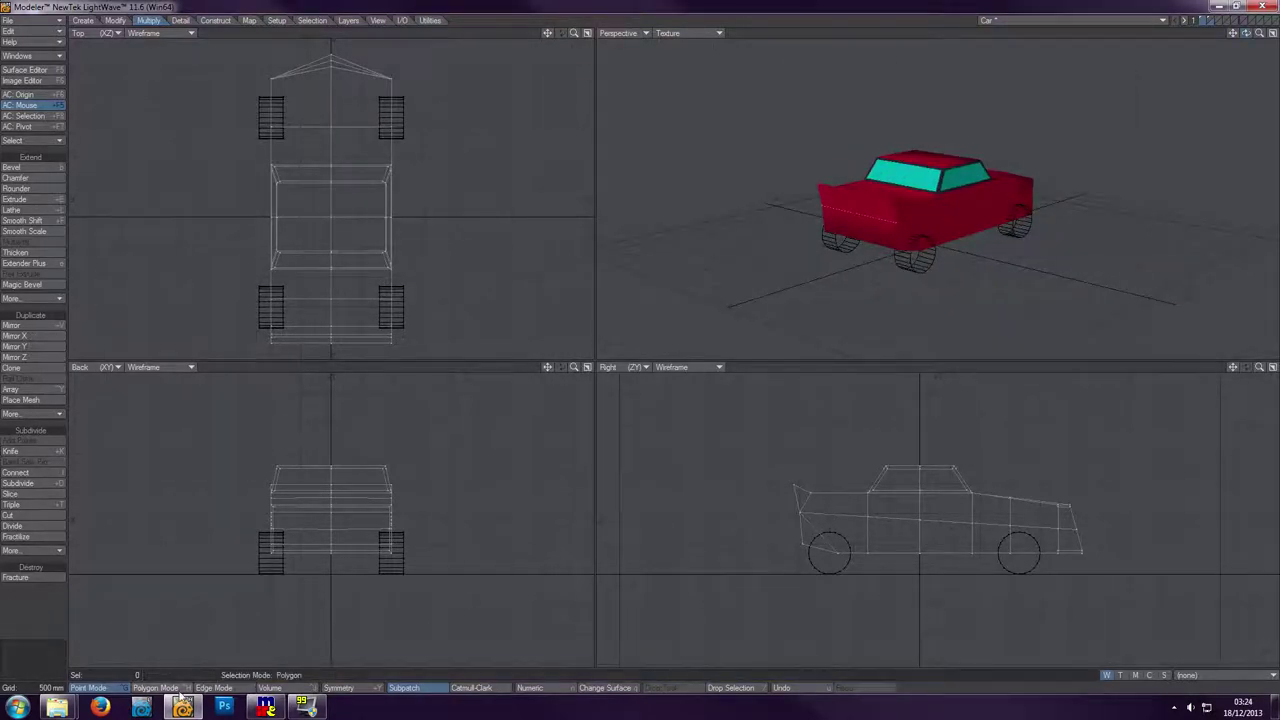
pyautogui.press('w')
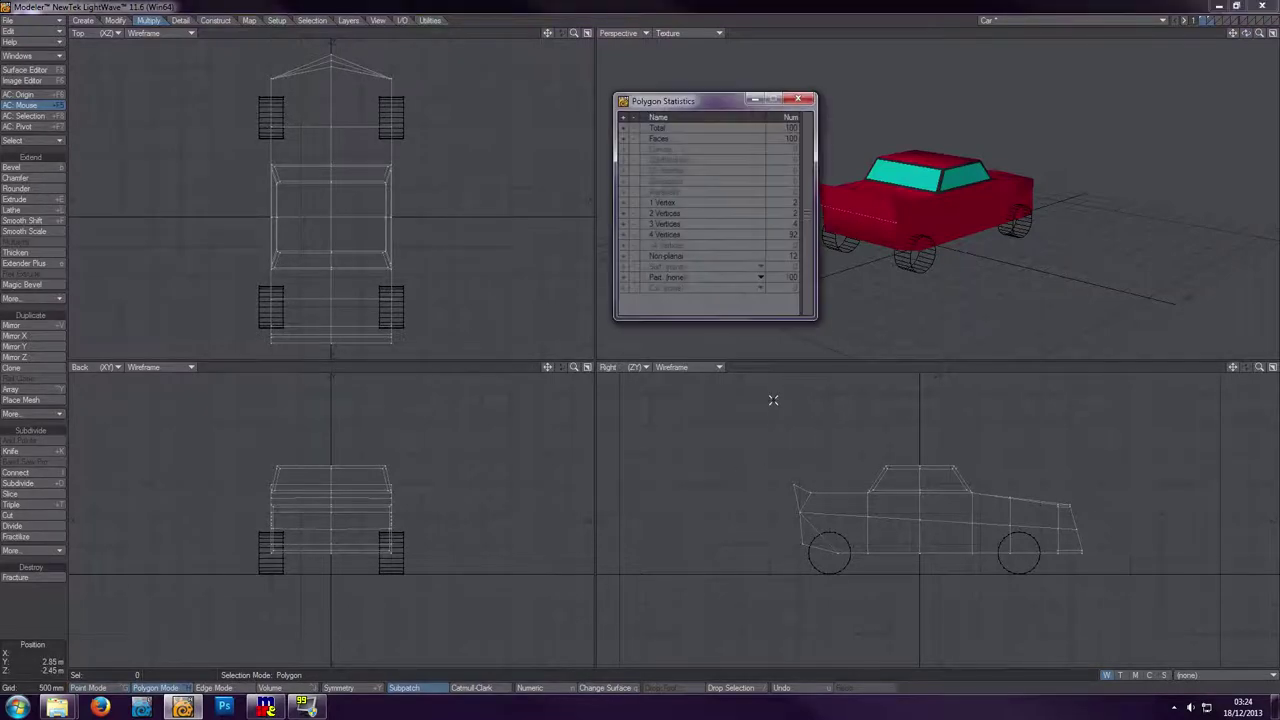
pyautogui.click(623, 201)
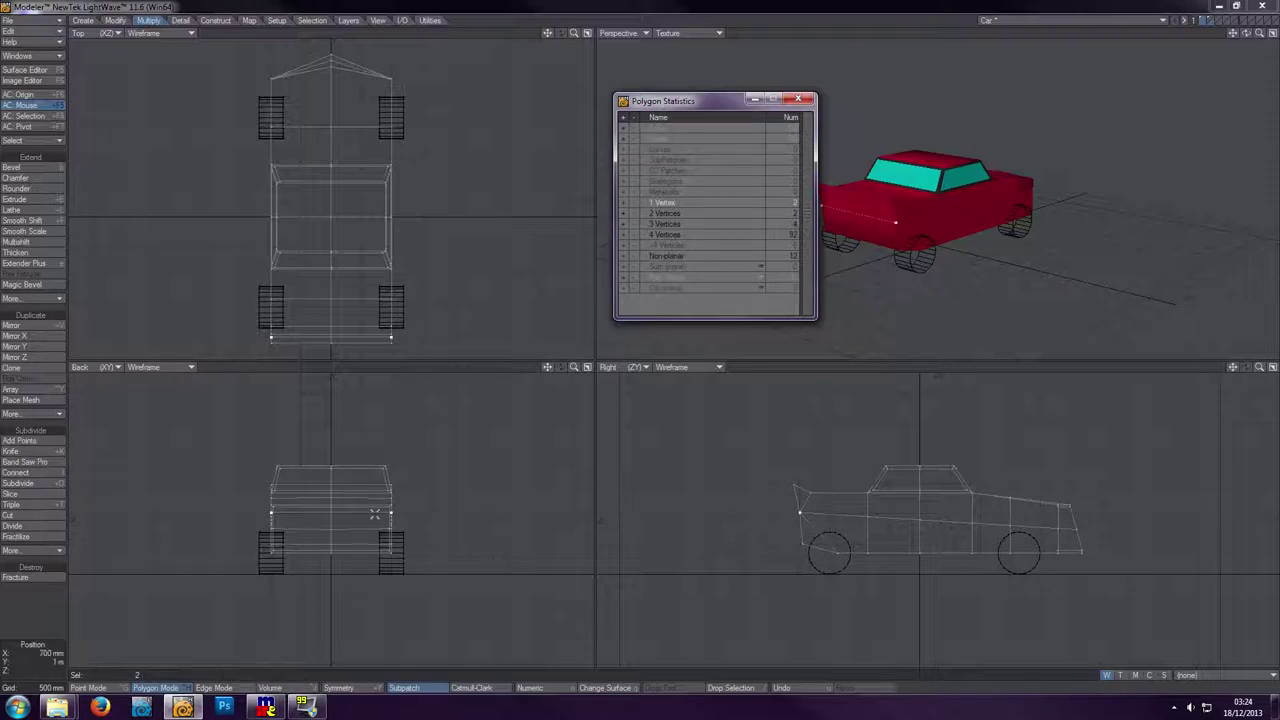
pyautogui.press('Delete')
pyautogui.click(623, 212)
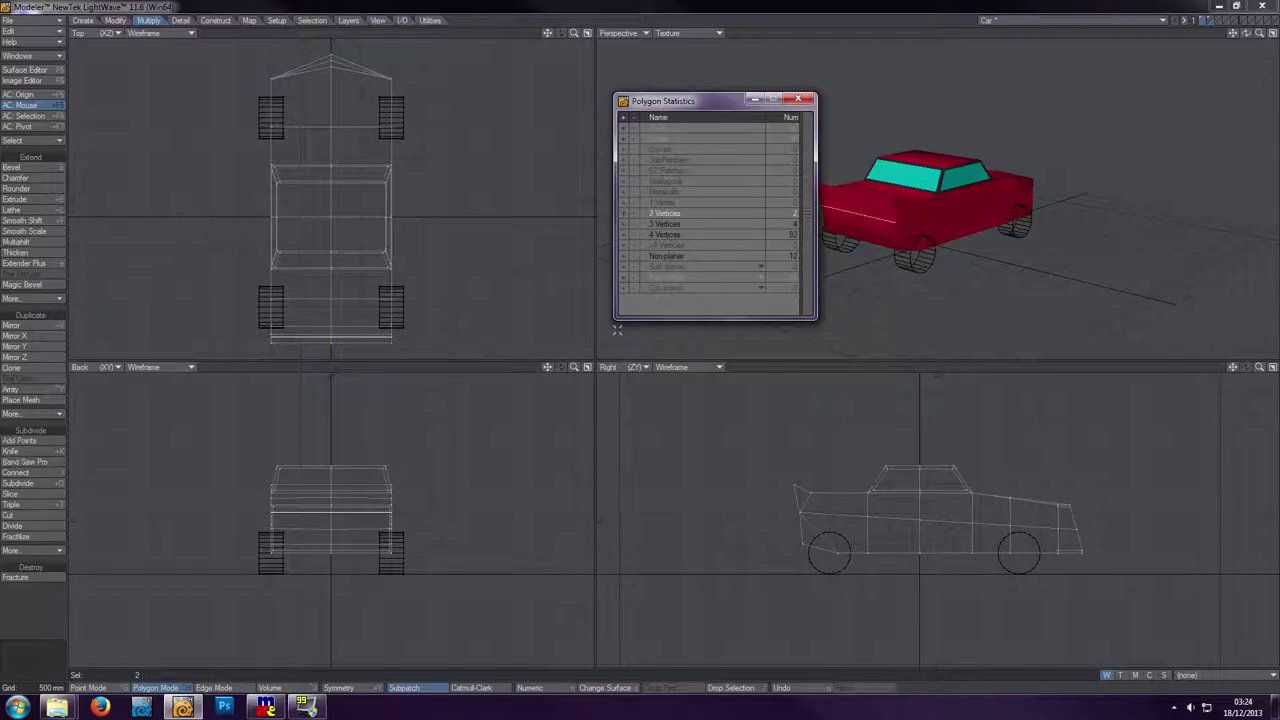
pyautogui.press('Delete')
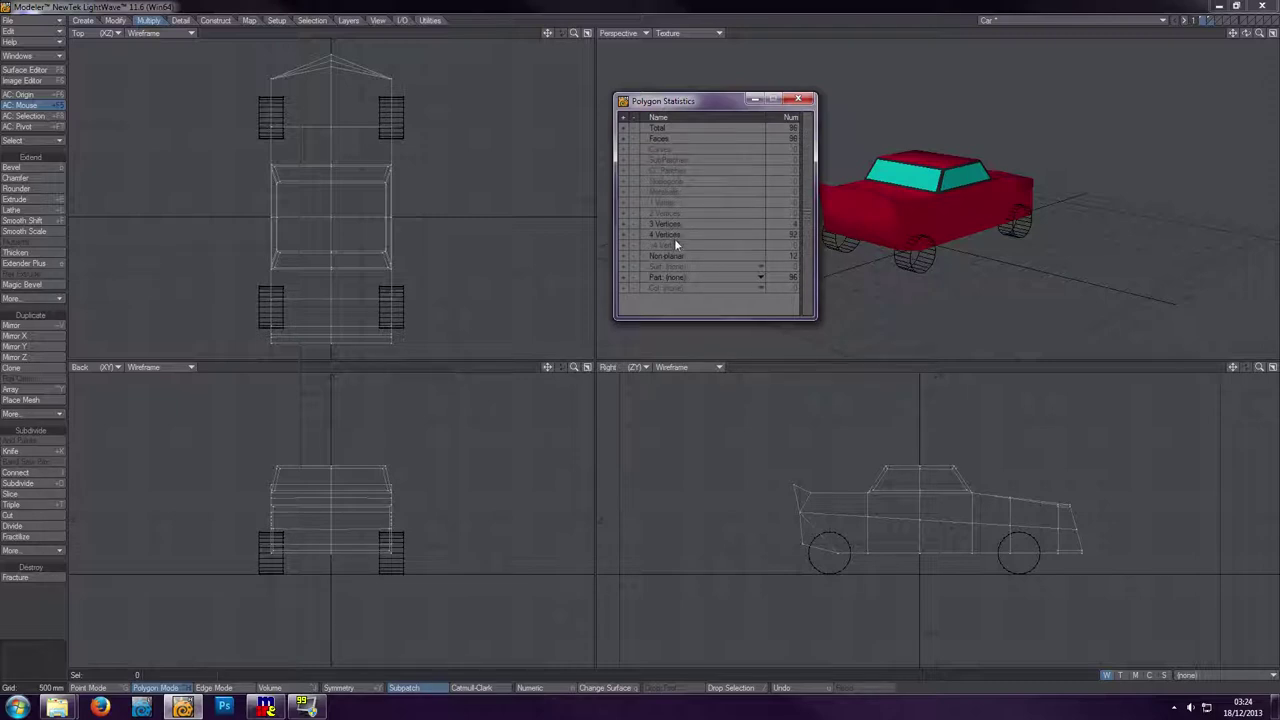
pyautogui.click(798, 99)
# - Raise the centre point of the bonnet slightly above its side edges with Move and deselect it
pyautogui.moveTo(1247, 33); pyautogui.dragTo(1230, 60)
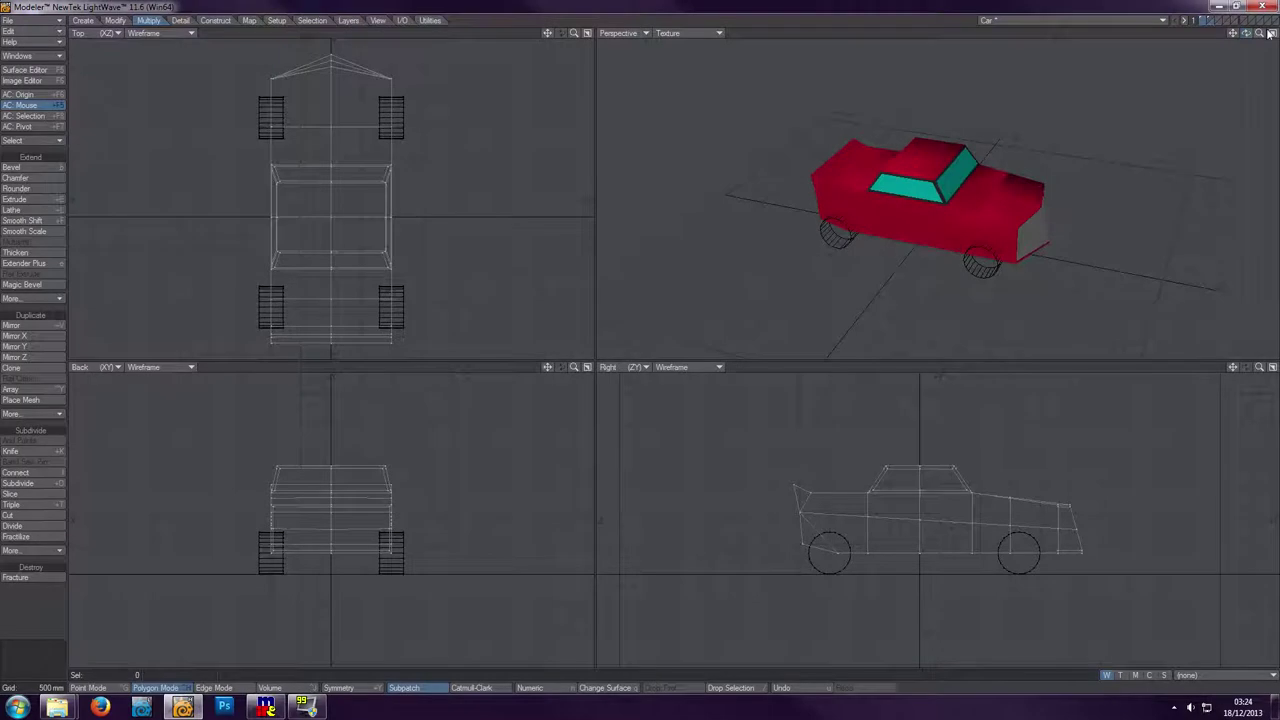
pyautogui.press('.')
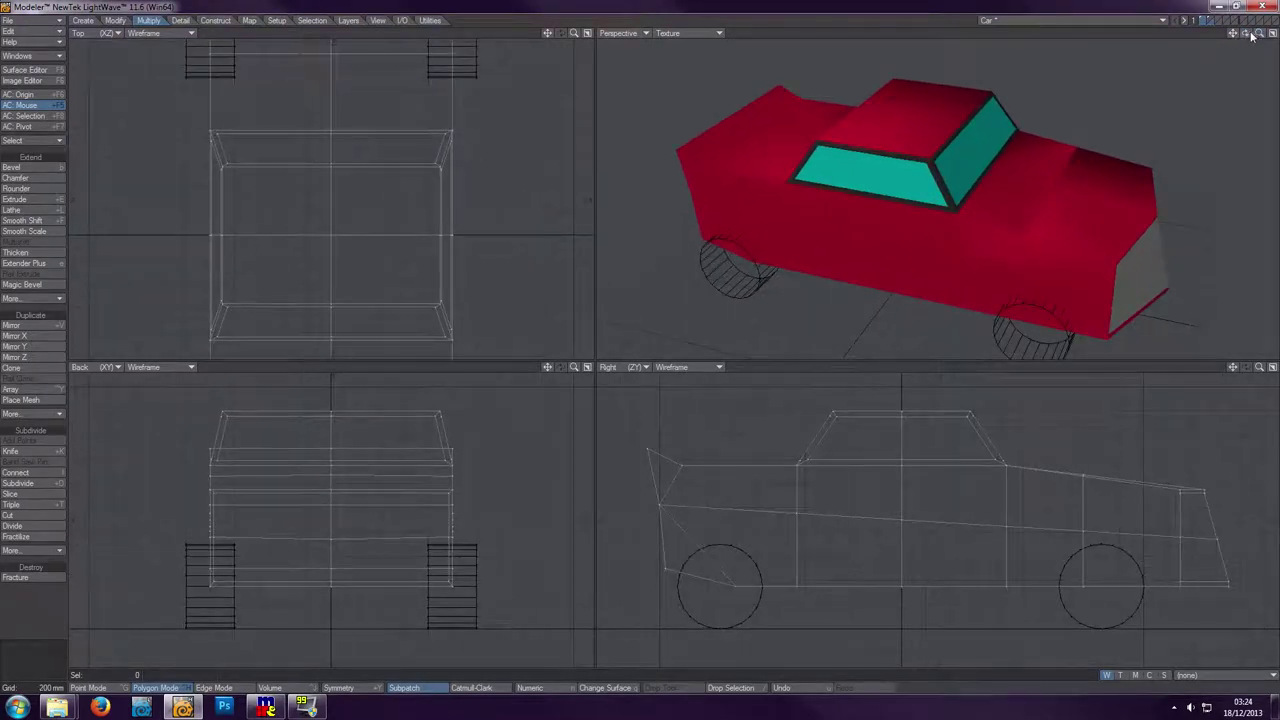
pyautogui.moveTo(1246, 33); pyautogui.dragTo(1215, 52)
pyautogui.click(110, 688)
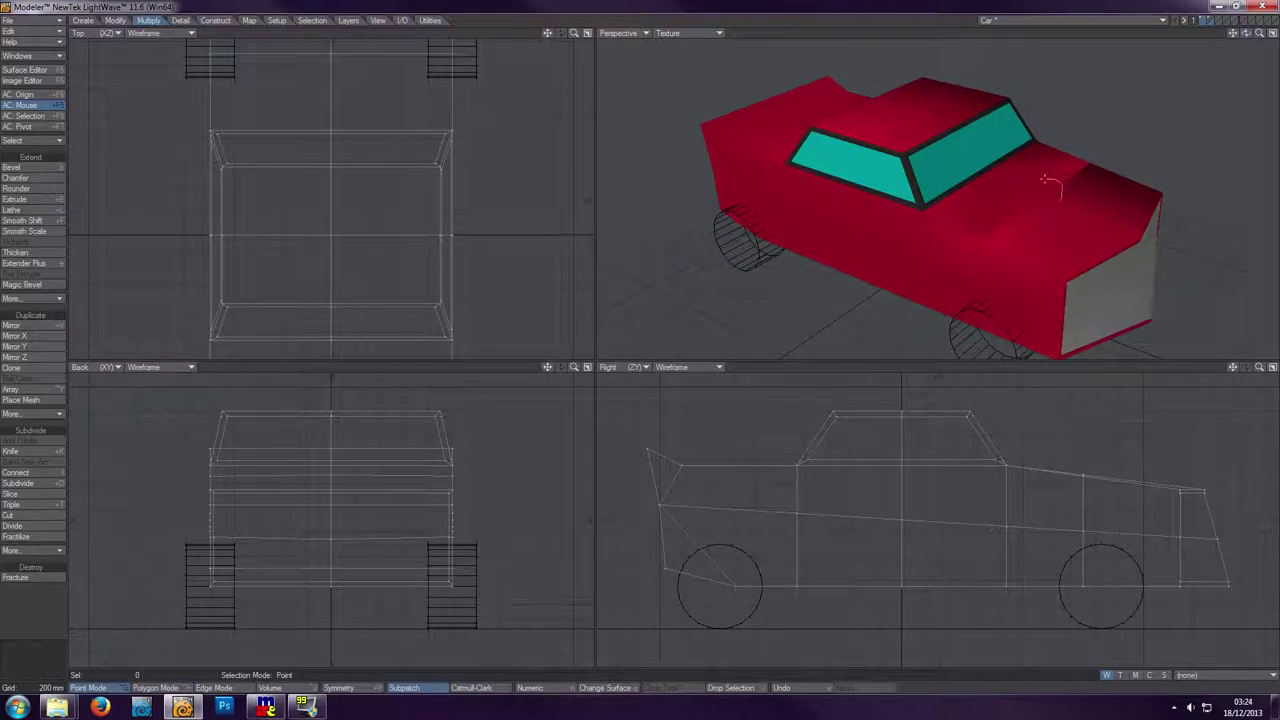
pyautogui.moveTo(1066, 210); pyautogui.dragTo(1062, 190, button='right')
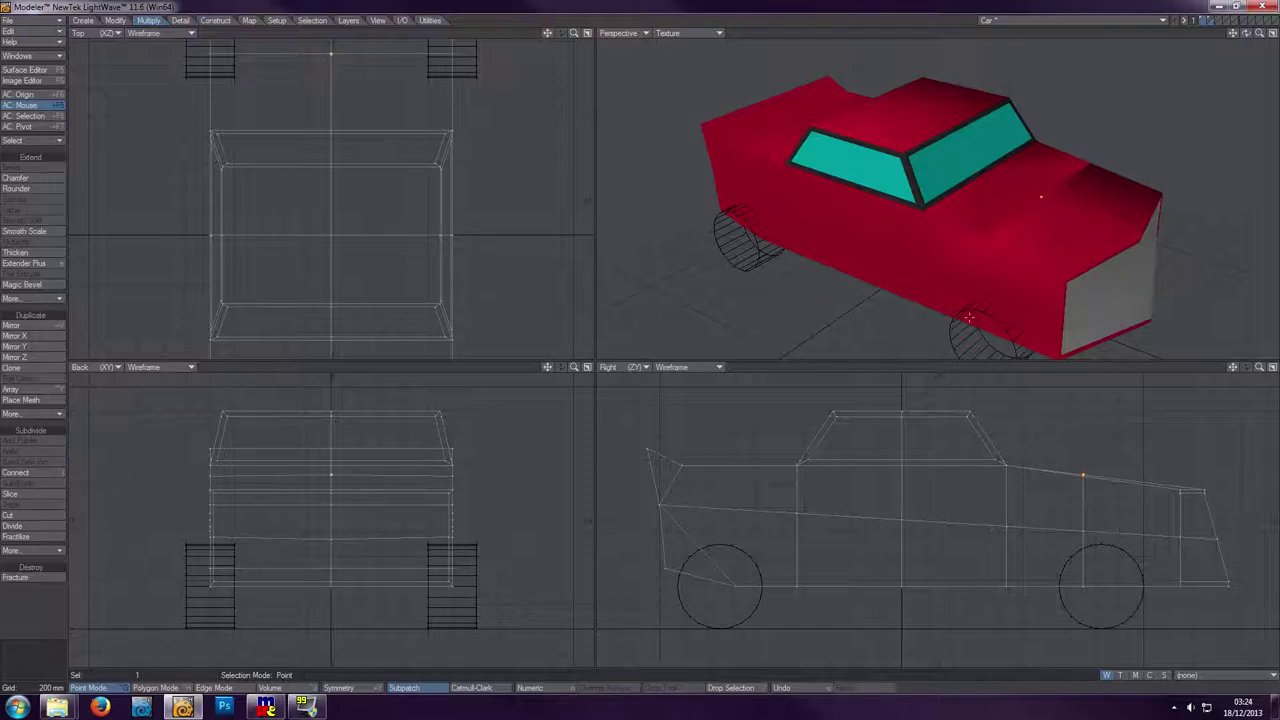
pyautogui.press('t')
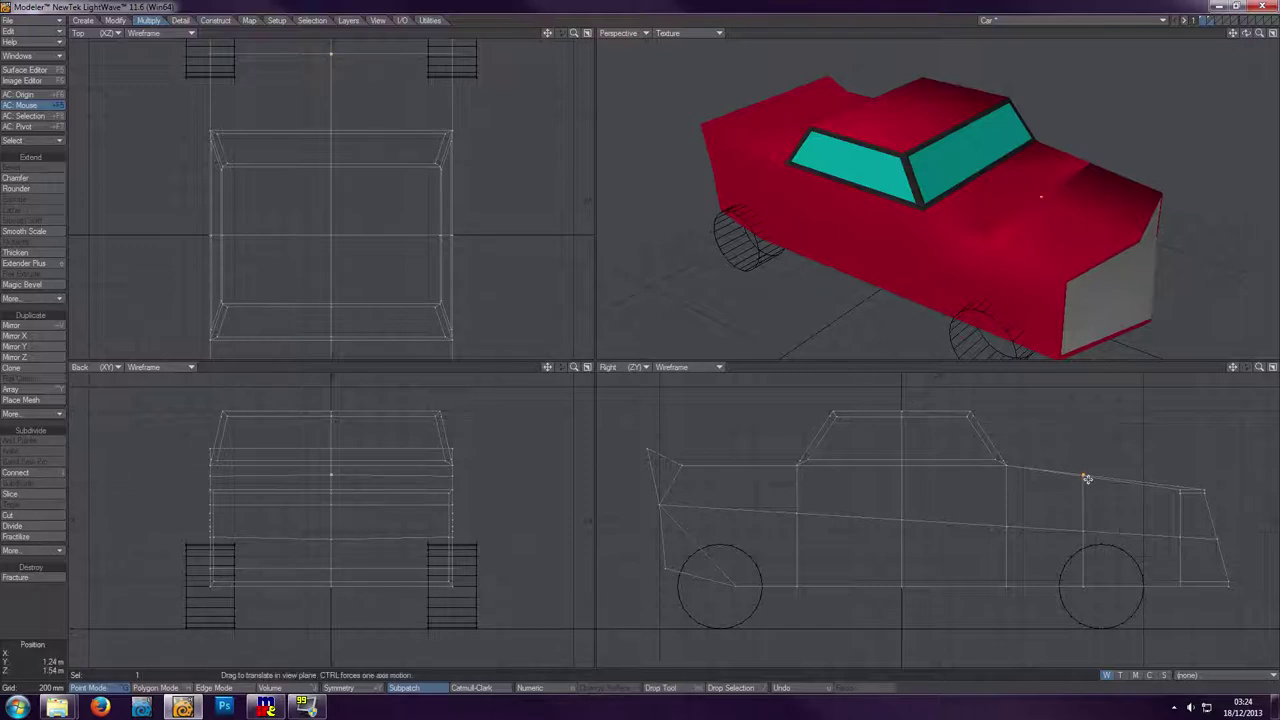
pyautogui.click(1083, 480)
pyautogui.moveTo(1083, 480); pyautogui.dragTo(1073, 471)
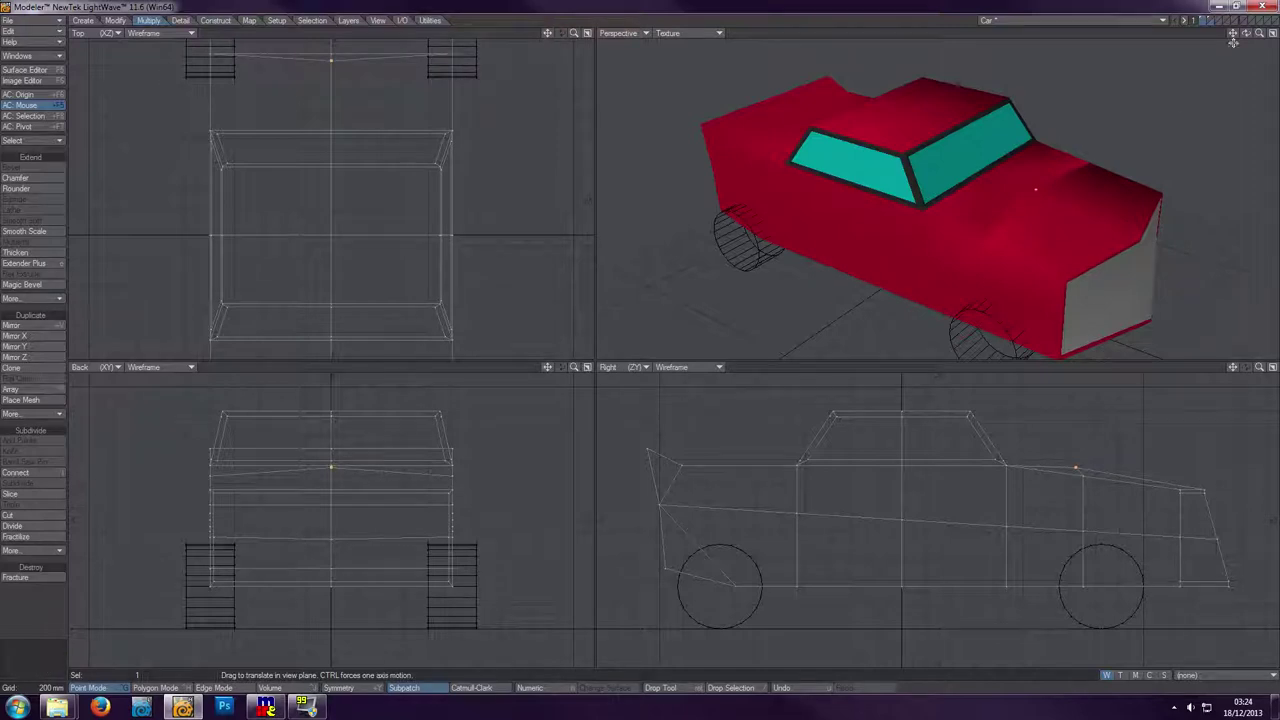
pyautogui.moveTo(1246, 33); pyautogui.dragTo(1165, 253)
pyautogui.moveTo(1094, 451); pyautogui.dragTo(1102, 455)
pyautogui.moveTo(1246, 33); pyautogui.dragTo(1193, 129)
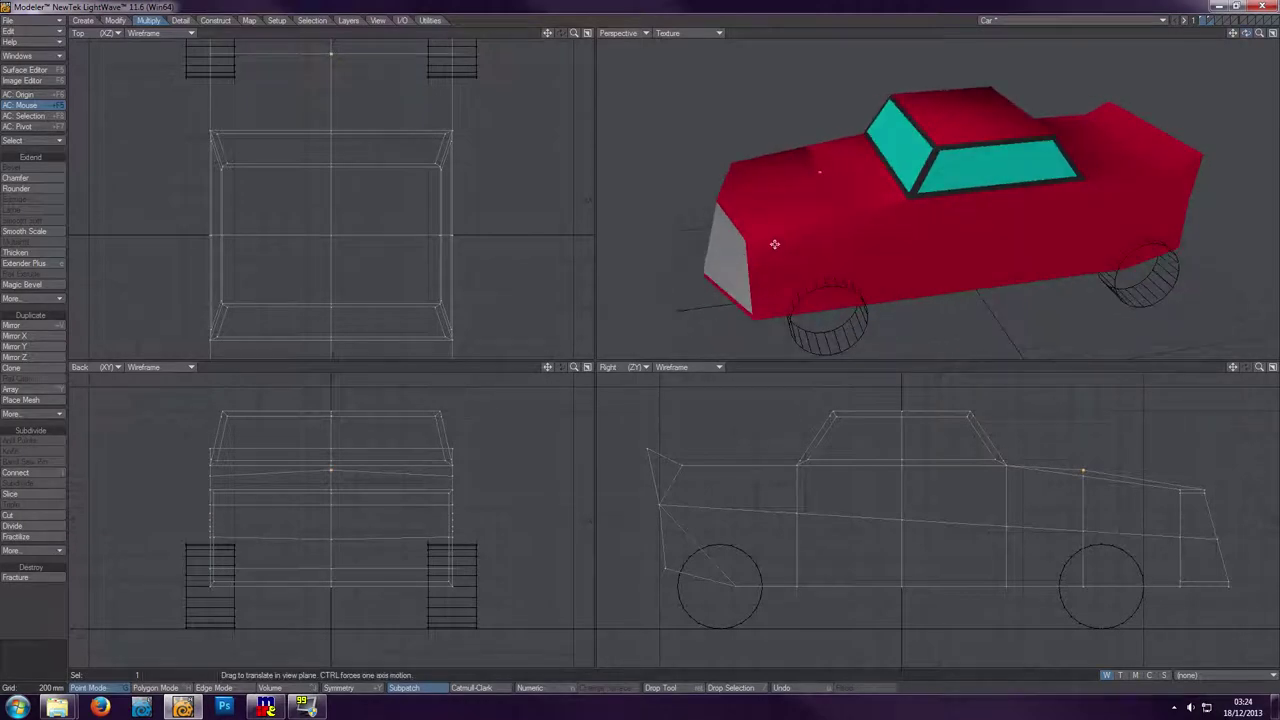
pyautogui.press('/')
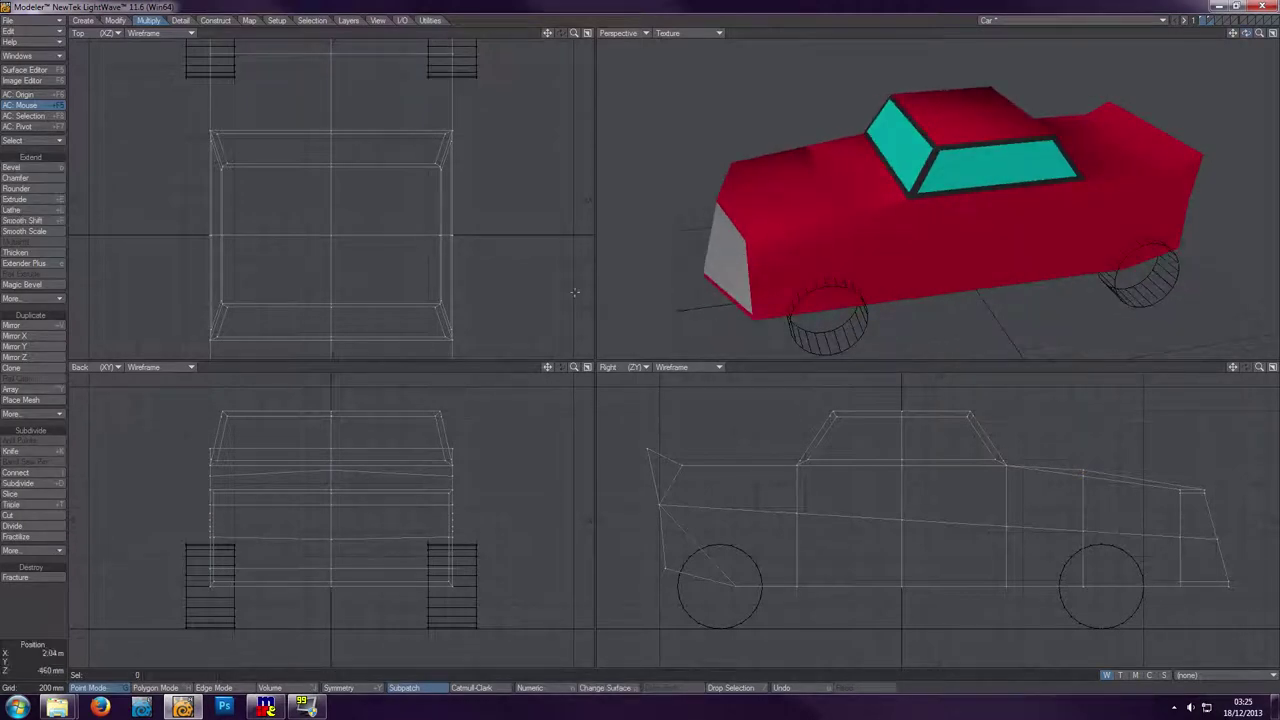
# - Try subdividing the car body with the Metaform method, inspect the shape and undo it
pyautogui.hotkey('shift', 'd')
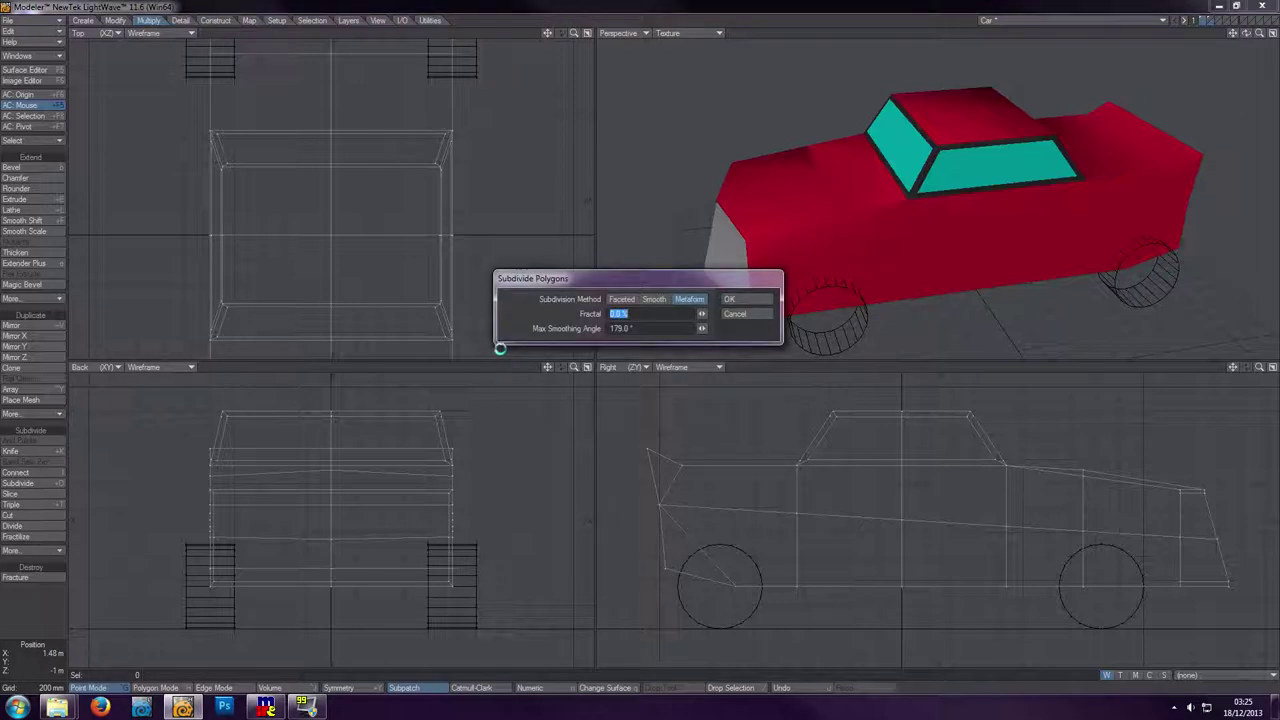
pyautogui.click(743, 298)
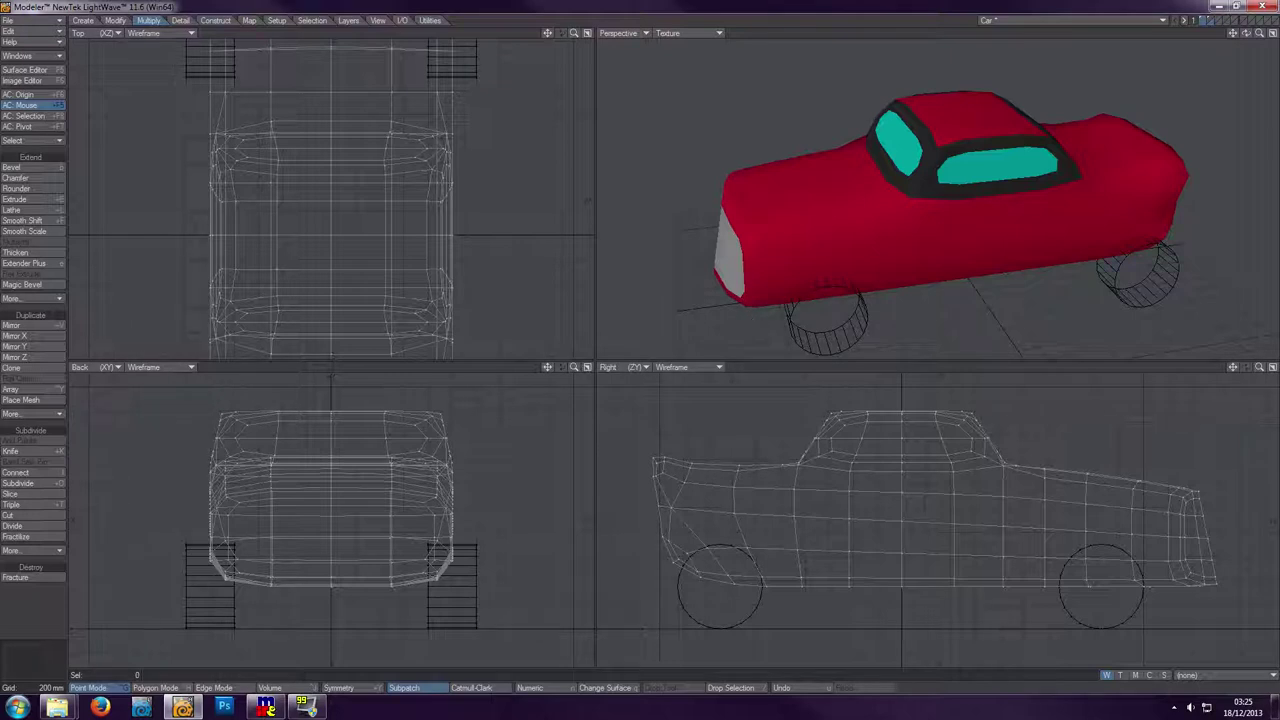
pyautogui.moveTo(1246, 33); pyautogui.dragTo(1215, 50)
pyautogui.press('Tab')
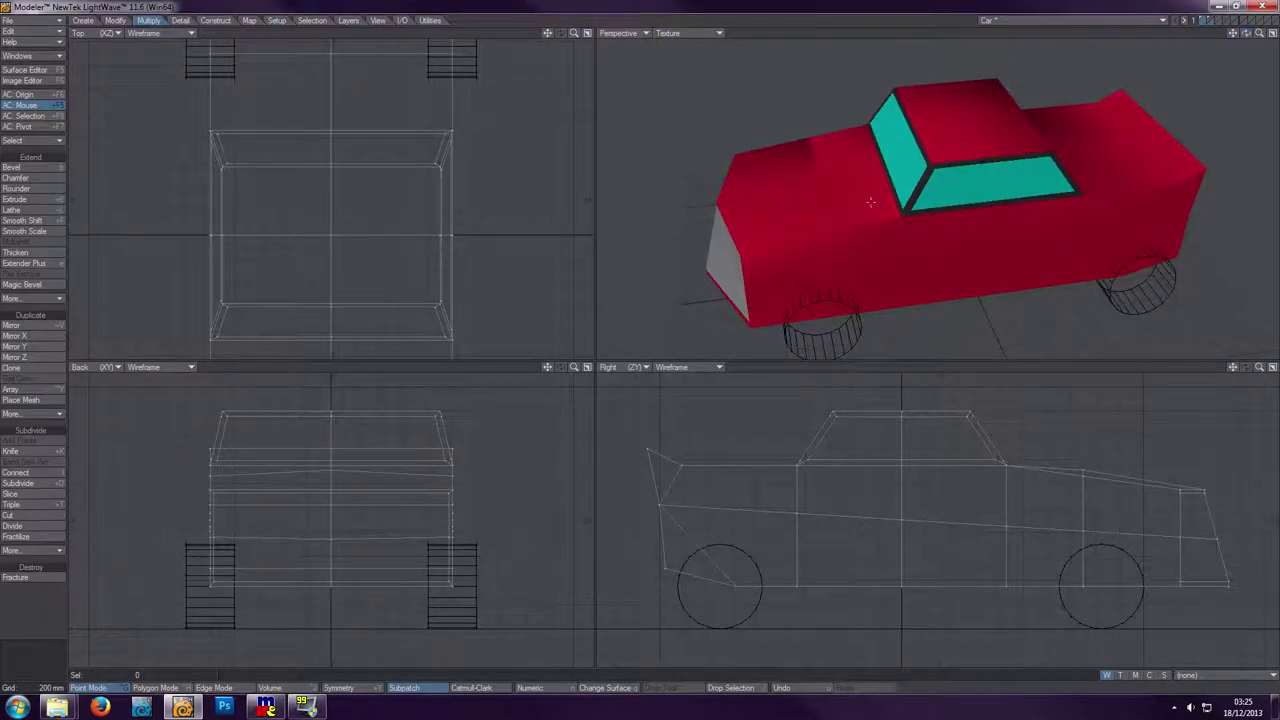
# - Try a Faceted subdivision of the car followed by a Metaform one, inspect the shape and undo both
pyautogui.hotkey('shift', 'd')
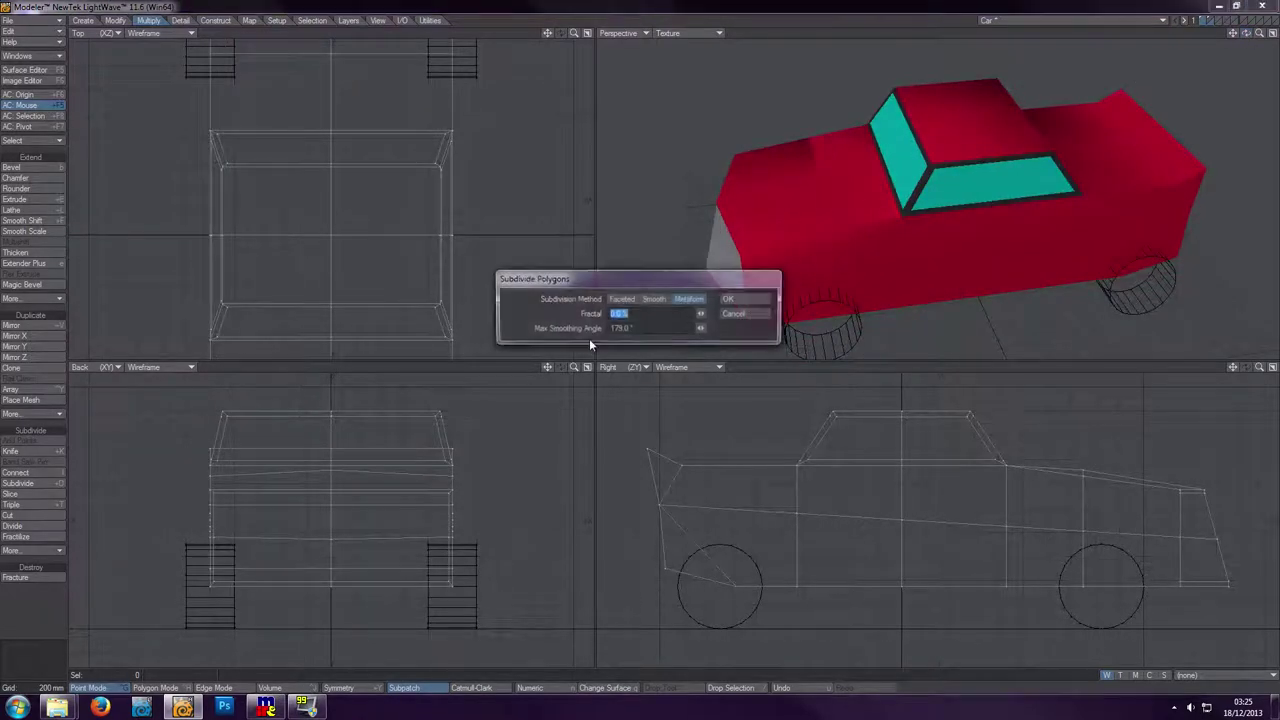
pyautogui.click(621, 299)
pyautogui.click(736, 298)
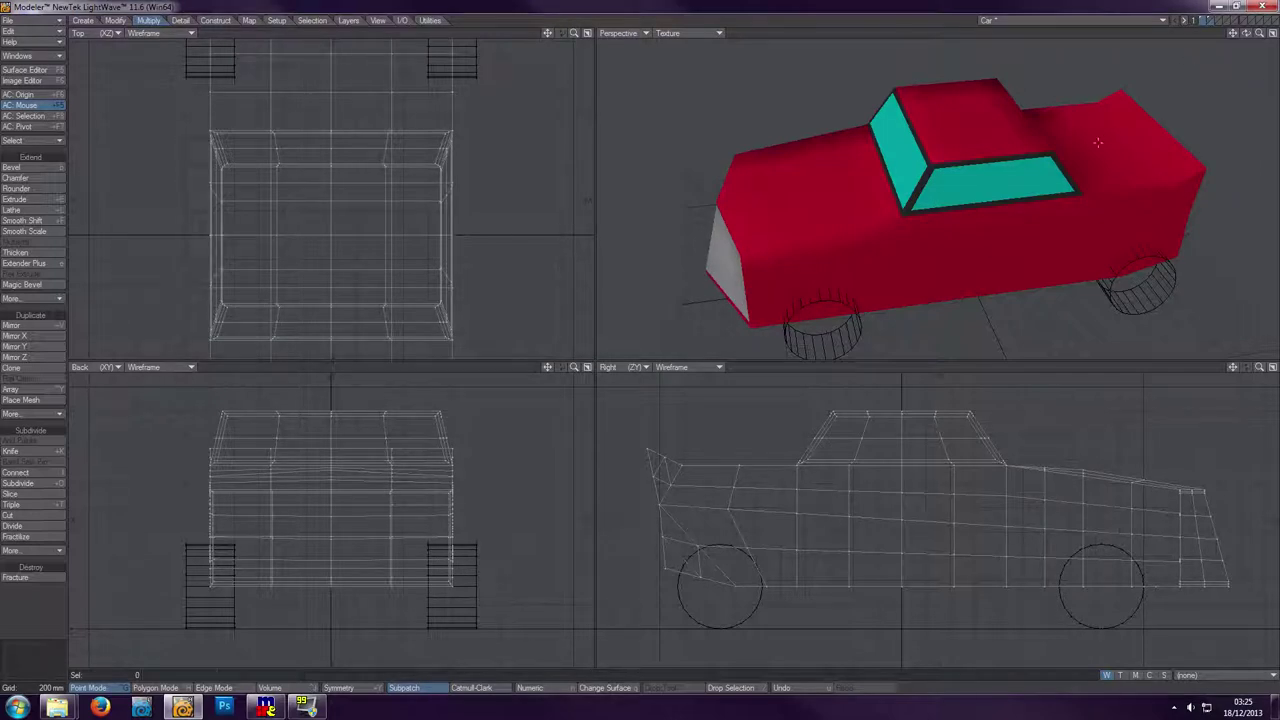
pyautogui.hotkey('shift', 'd')
pyautogui.click(689, 299)
pyautogui.click(736, 299)
pyautogui.moveTo(1246, 33); pyautogui.dragTo(880, 44)
pyautogui.press('Tab')
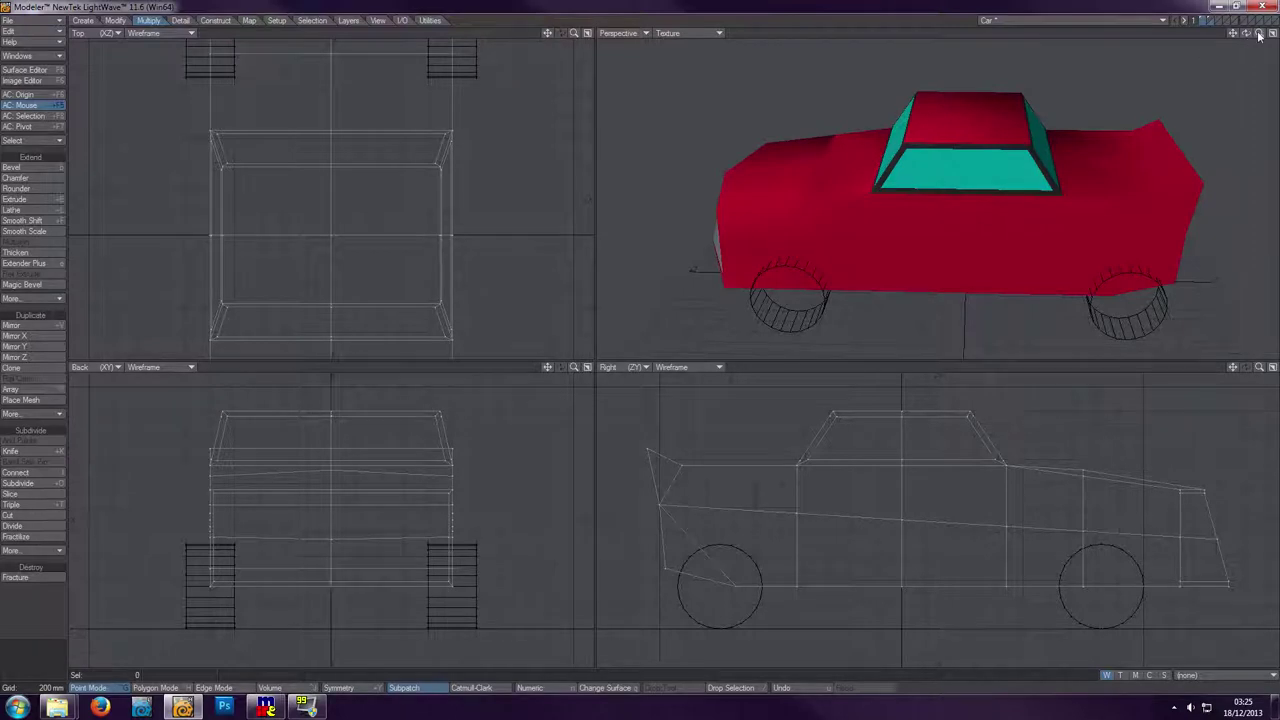
# - Knife-cut the body vertically along its length just inside both sides, about 0.8 m either side of the centre line
pyautogui.press('a')
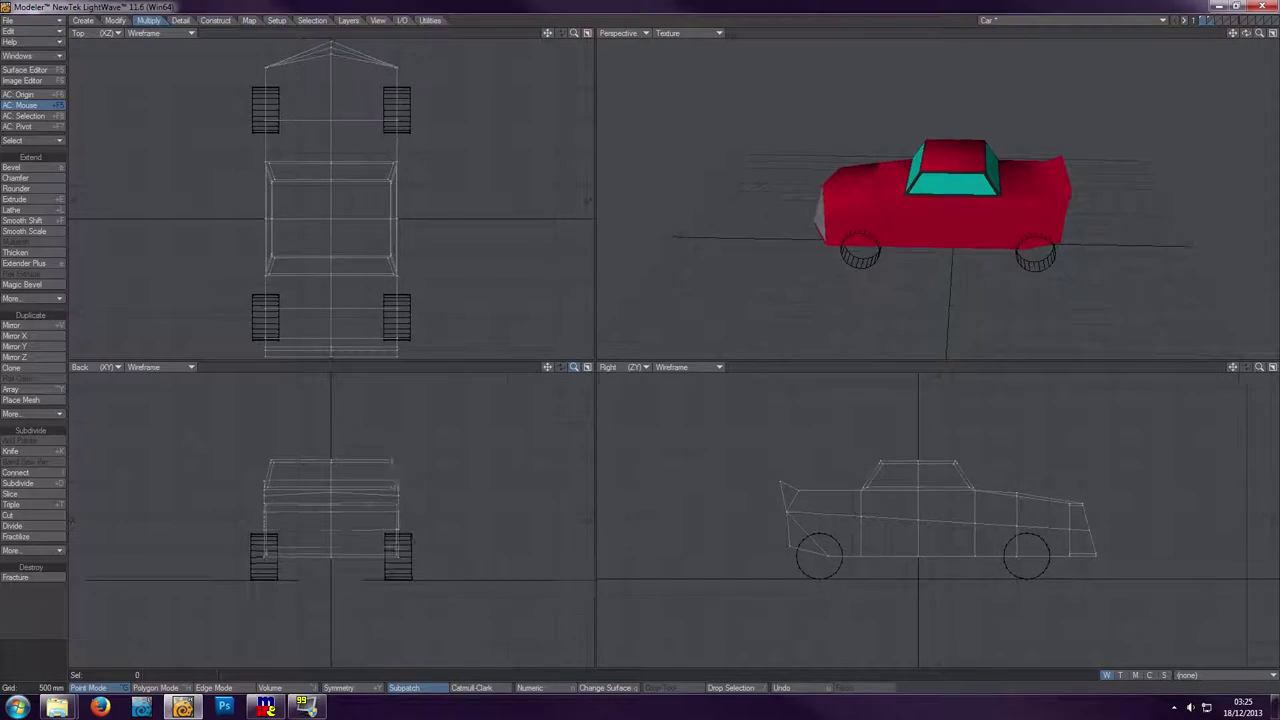
pyautogui.press('.')
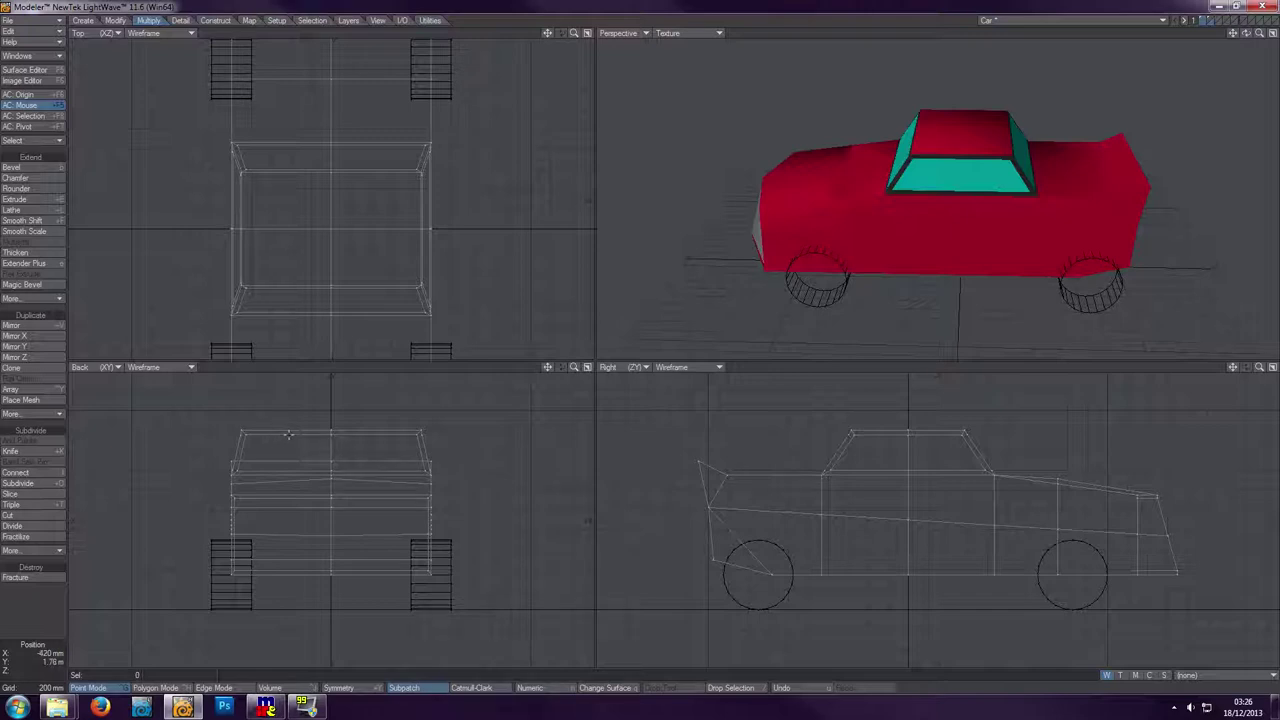
pyautogui.hotkey('ctrl', 'z')
pyautogui.hotkey('shift', 'k')
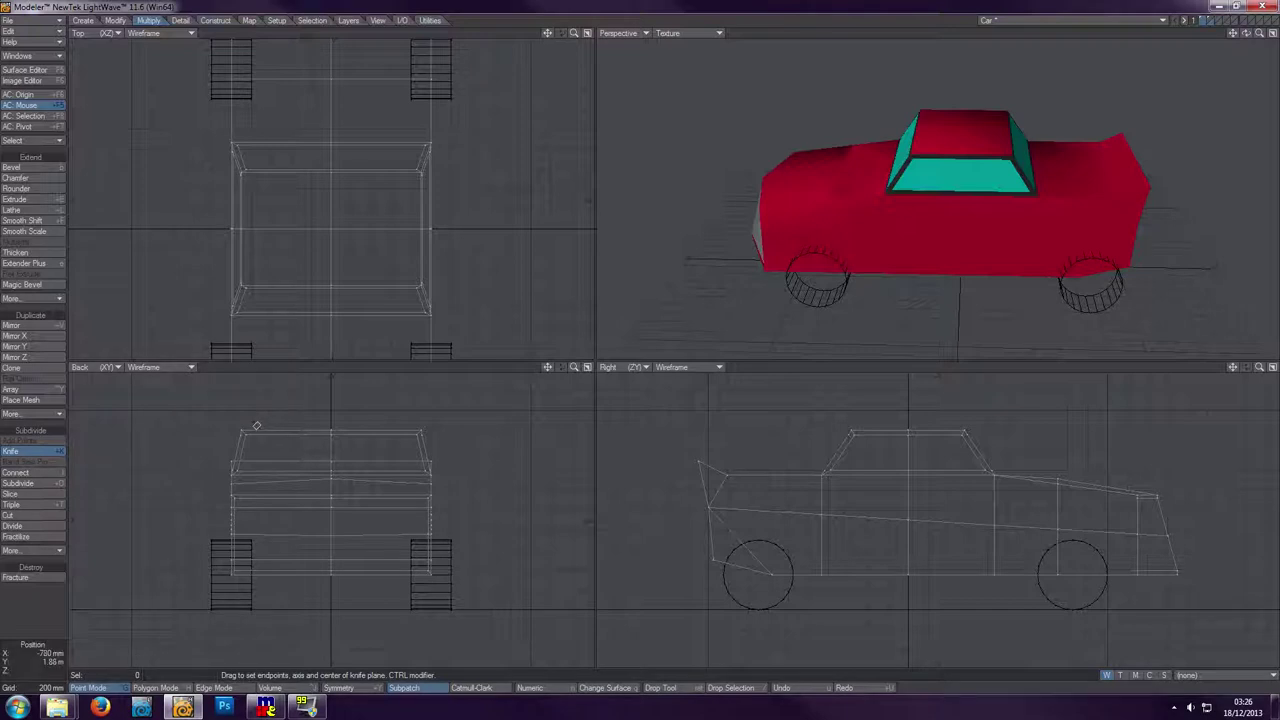
pyautogui.moveTo(255, 426); pyautogui.dragTo(255, 597)
pyautogui.press('space')
pyautogui.hotkey('shift', 'k')
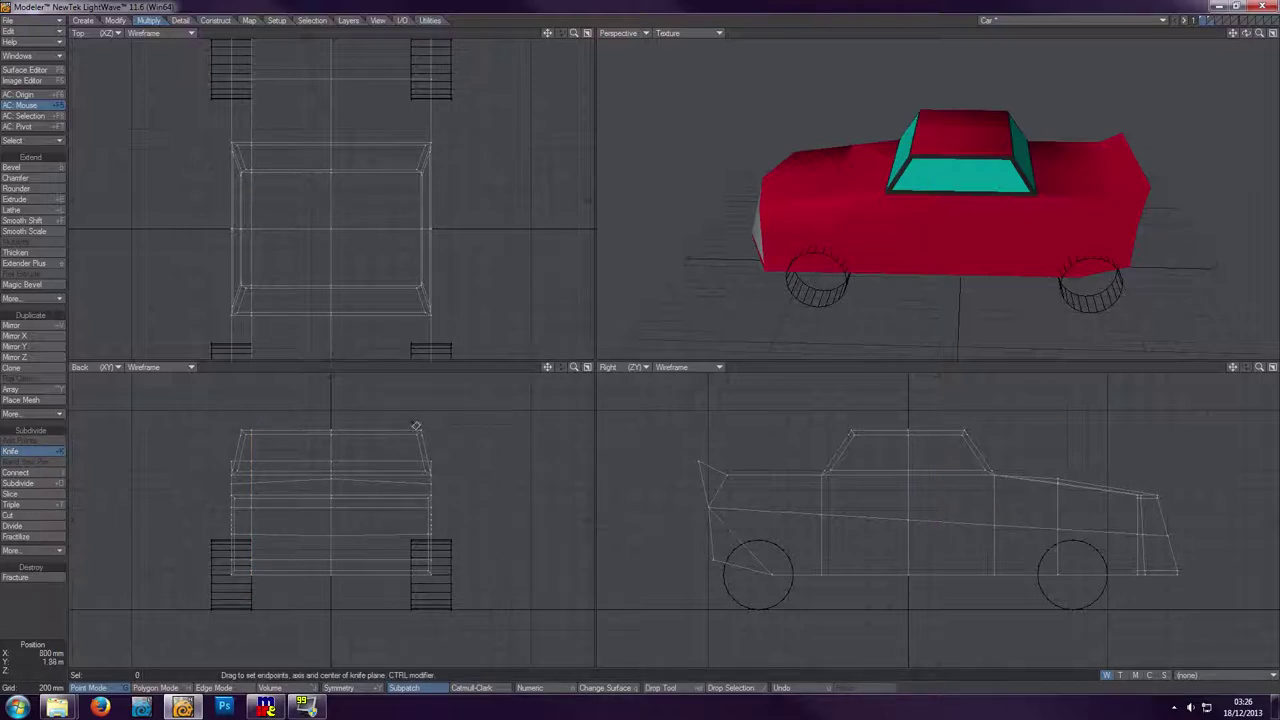
pyautogui.moveTo(410, 421); pyautogui.dragTo(415, 606)
pyautogui.press('space')
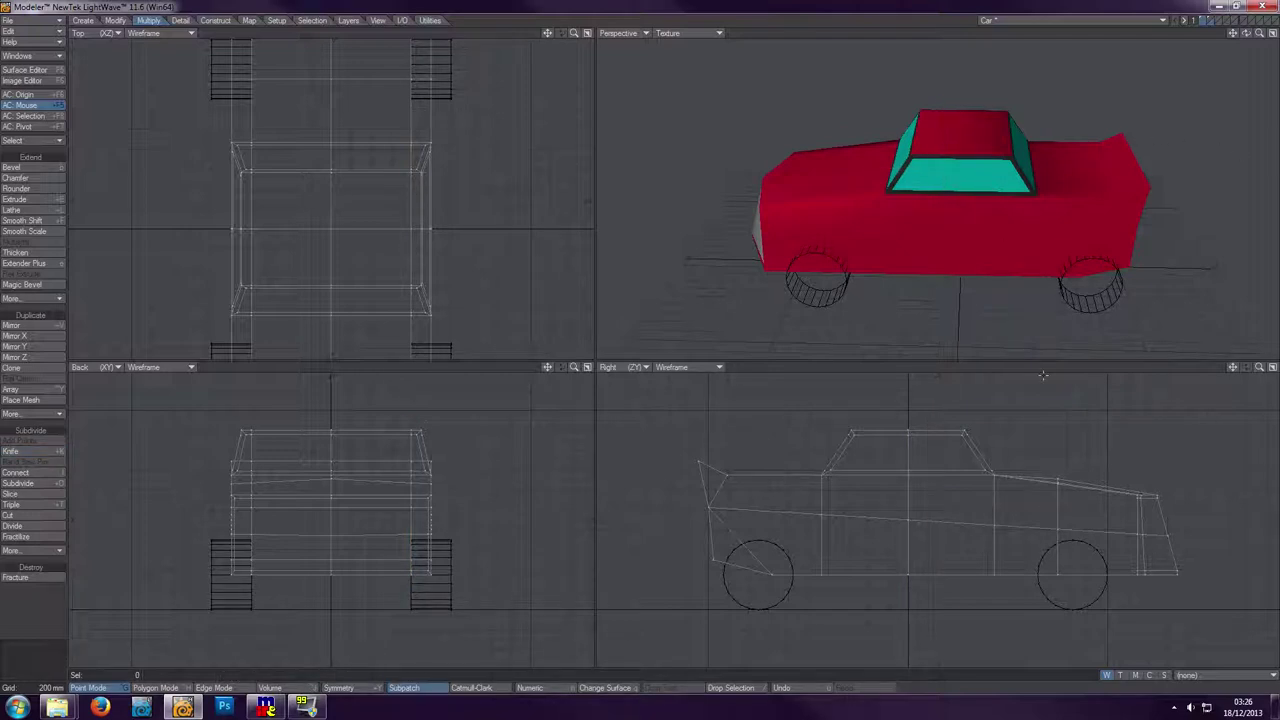
# - Knife-cut the cabin horizontally in the side view, just below the roof at about 1.74 m and just above the cabin's base
pyautogui.hotkey('shift', 'k')
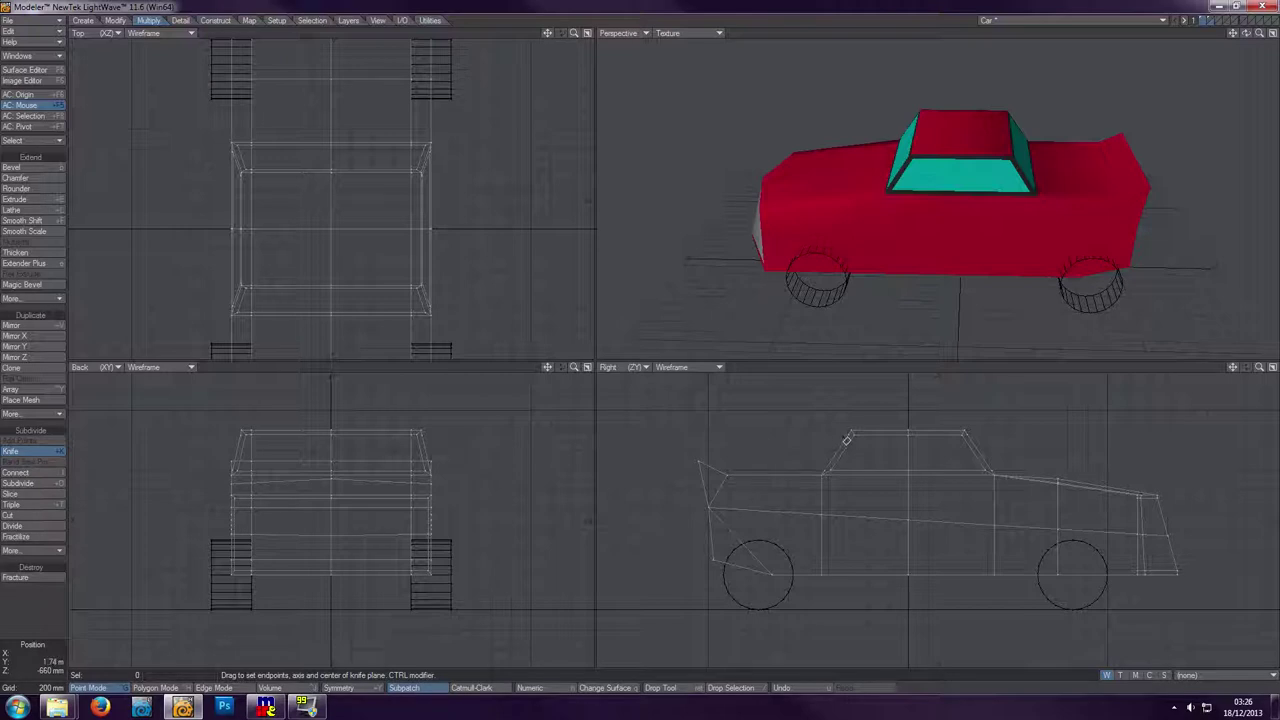
pyautogui.moveTo(847, 441); pyautogui.dragTo(997, 442)
pyautogui.press('space')
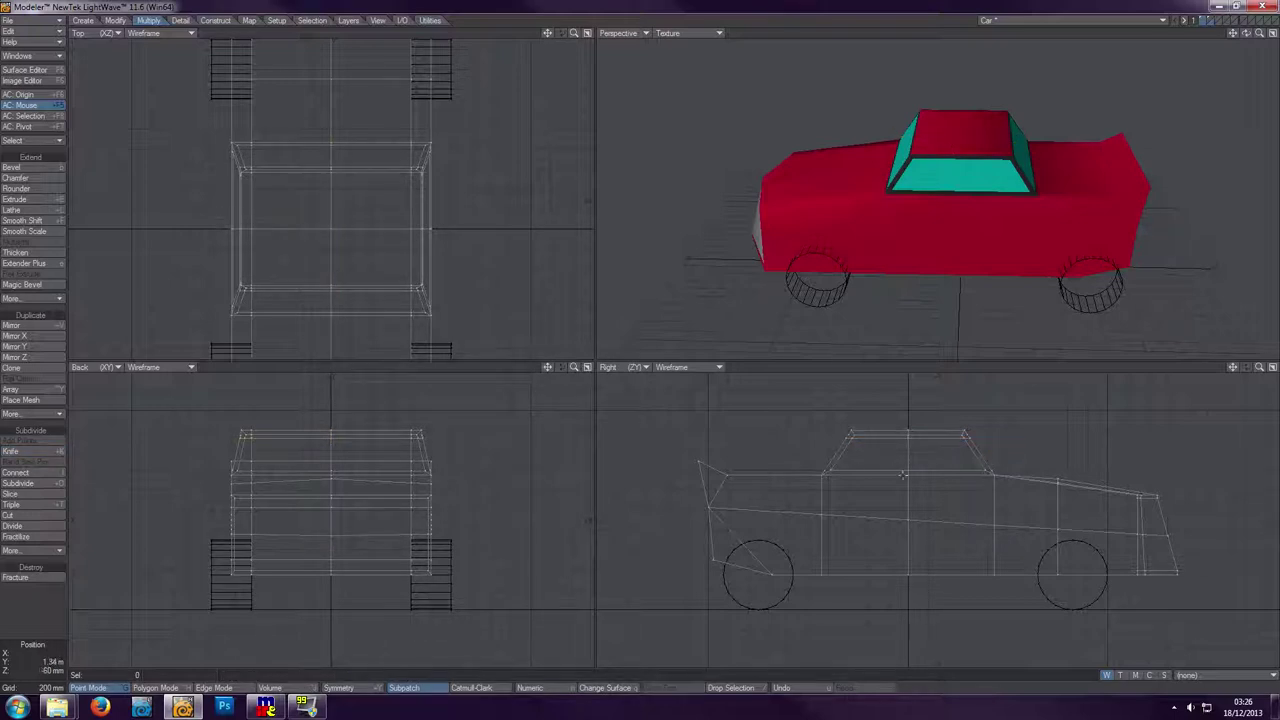
pyautogui.hotkey('shift', 'k')
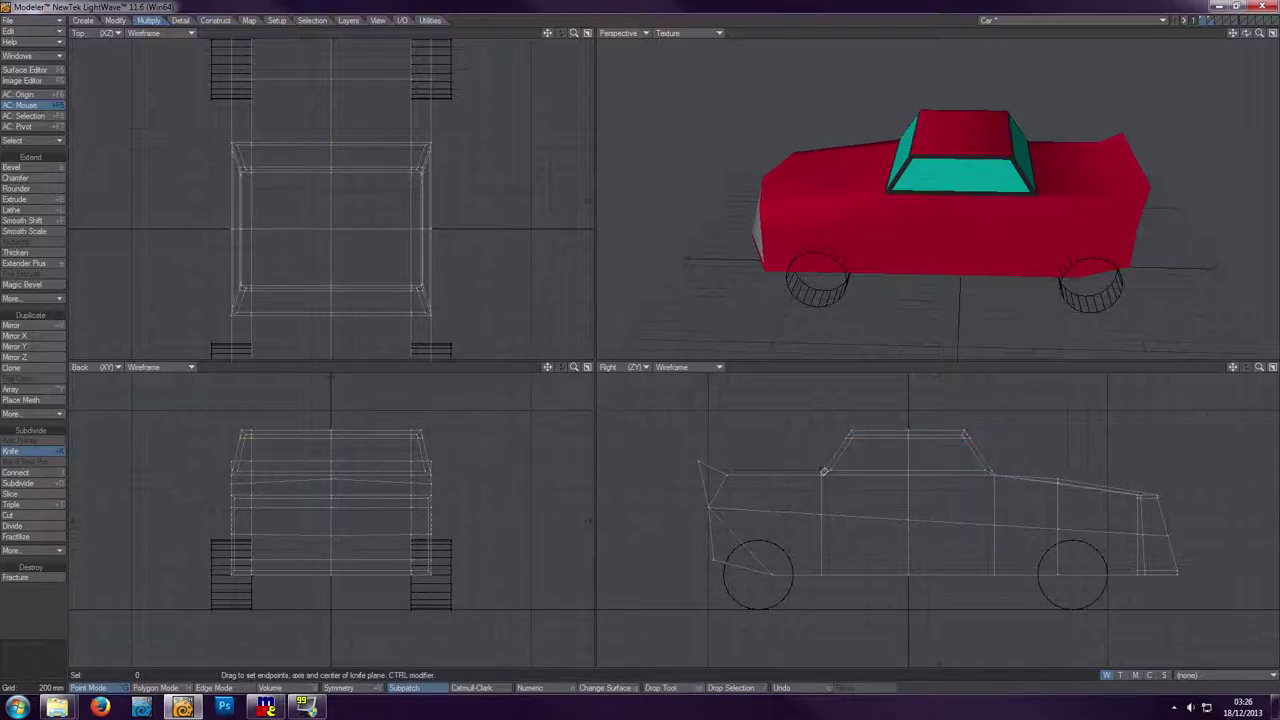
pyautogui.moveTo(823, 470); pyautogui.dragTo(1035, 469)
pyautogui.press('space')
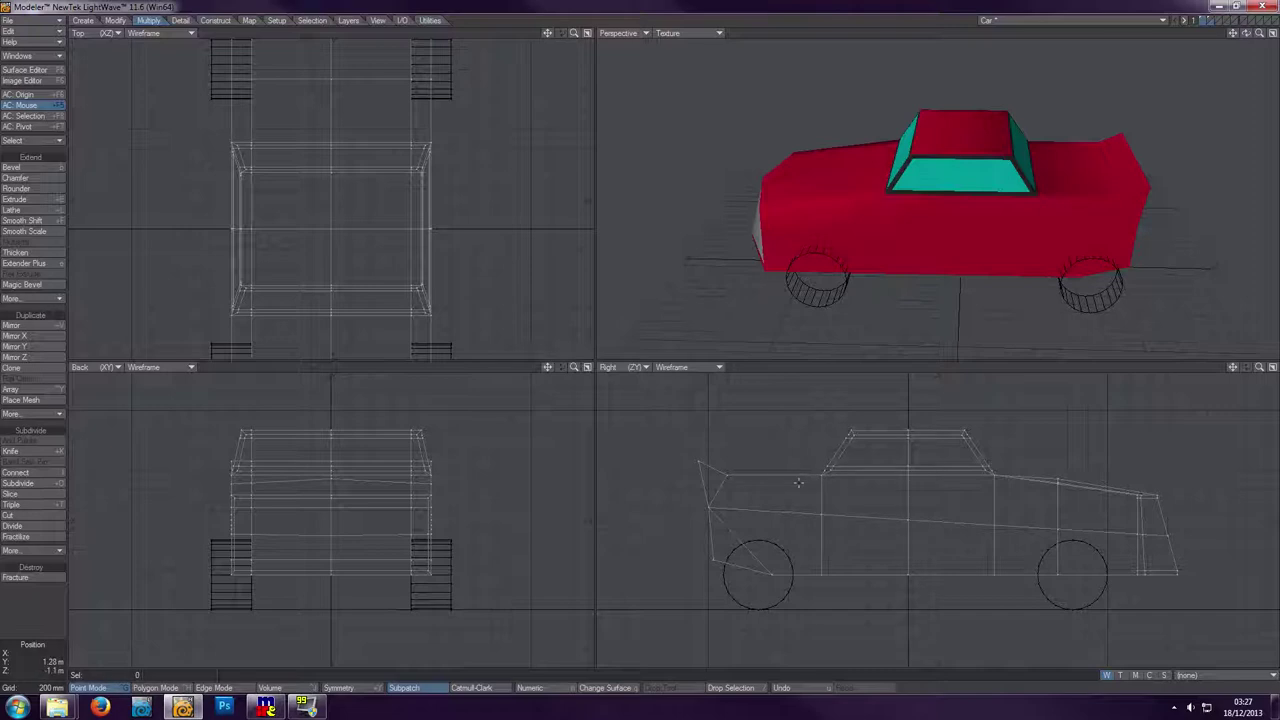
# - Knife-cut the body across its width near the front edge of the rear wheels and again just ahead of the front wheels
pyautogui.hotkey('shift', 'k')
pyautogui.moveTo(785, 470); pyautogui.dragTo(785, 605)
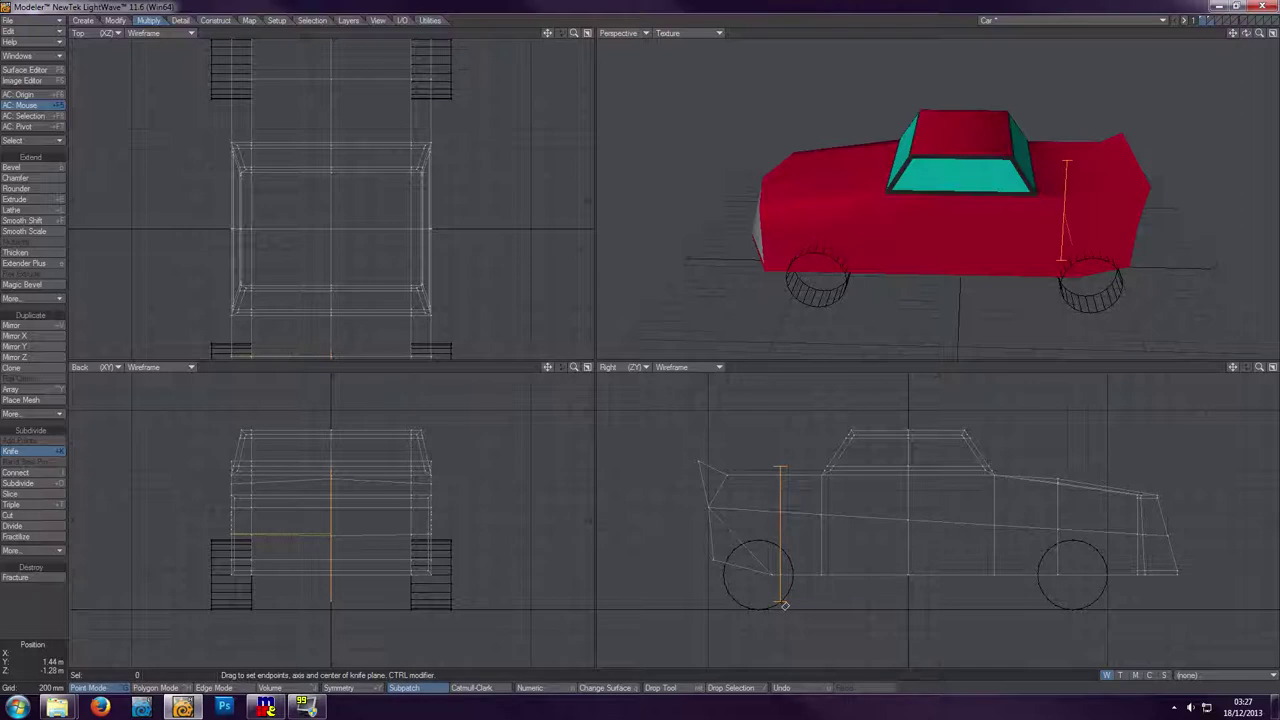
pyautogui.press('space')
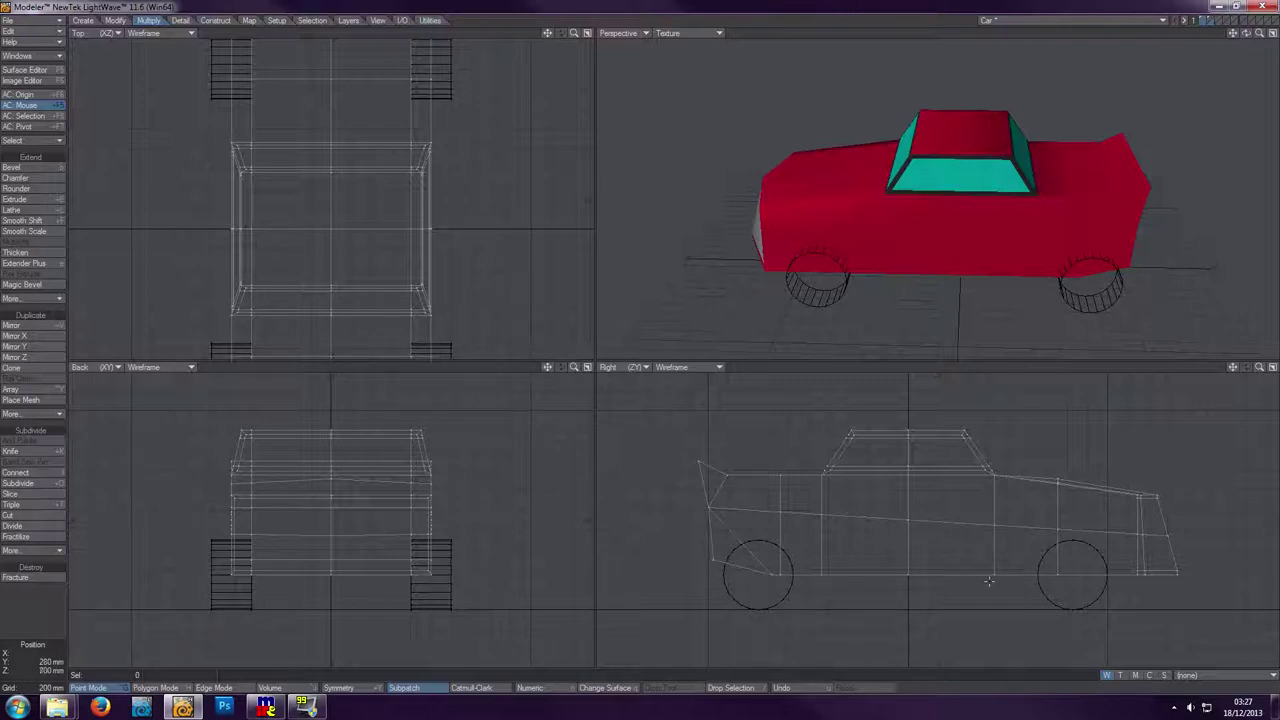
pyautogui.hotkey('shift', 'k')
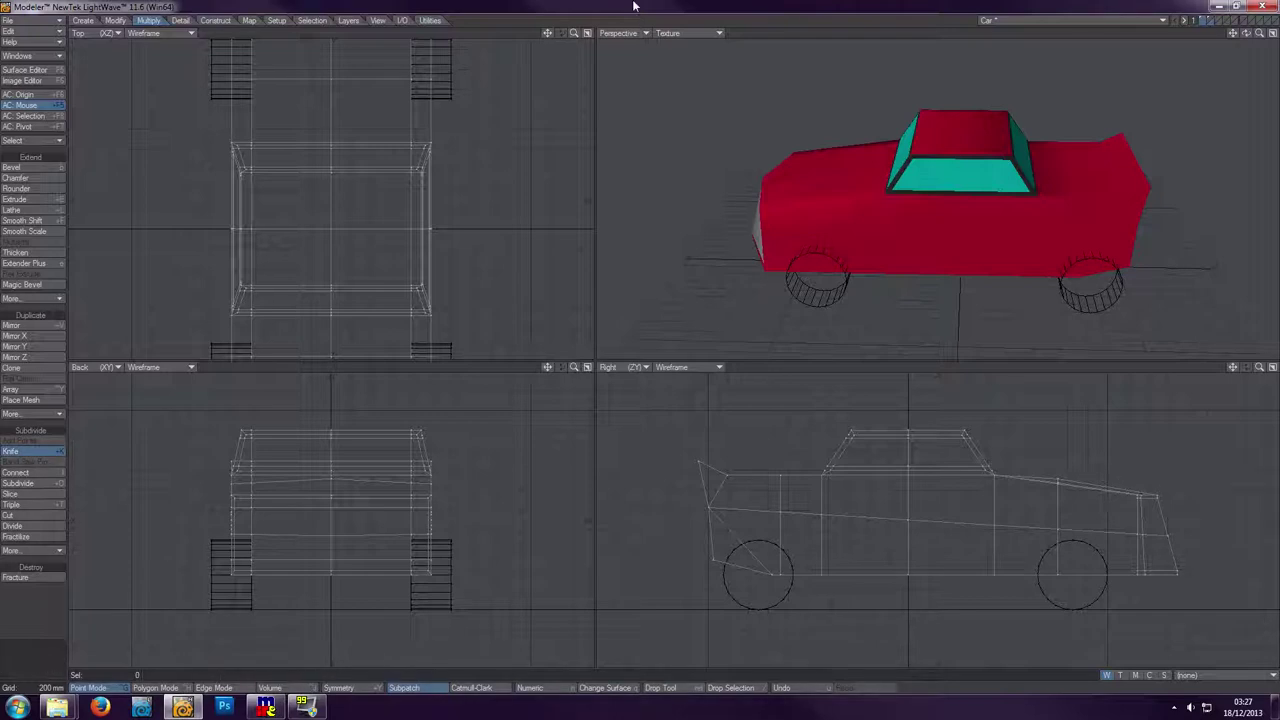
pyautogui.moveTo(547, 33); pyautogui.dragTo(555, 120)
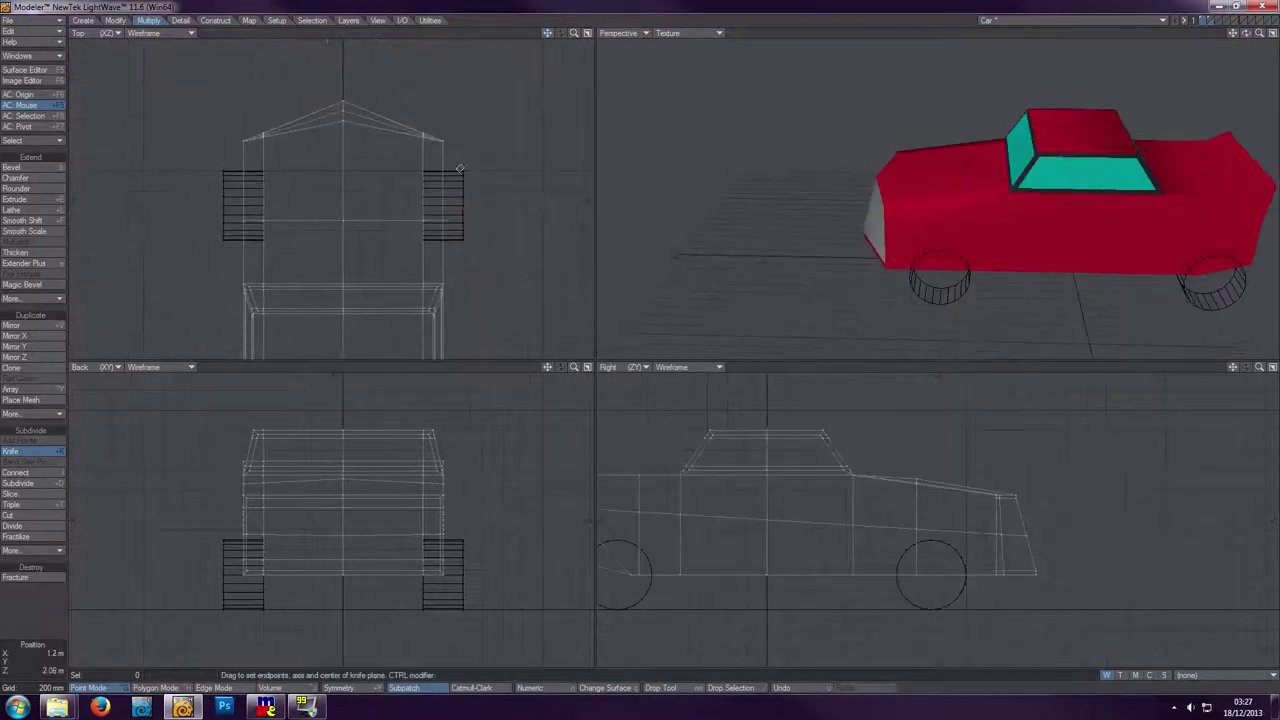
pyautogui.moveTo(451, 153); pyautogui.dragTo(213, 153)
pyautogui.press('space')
# - Knife-cut the car straight across through the cabin in the top view, at about Z 460 mm and Z -460 mm
pyautogui.moveTo(547, 34); pyautogui.dragTo(453, 73)
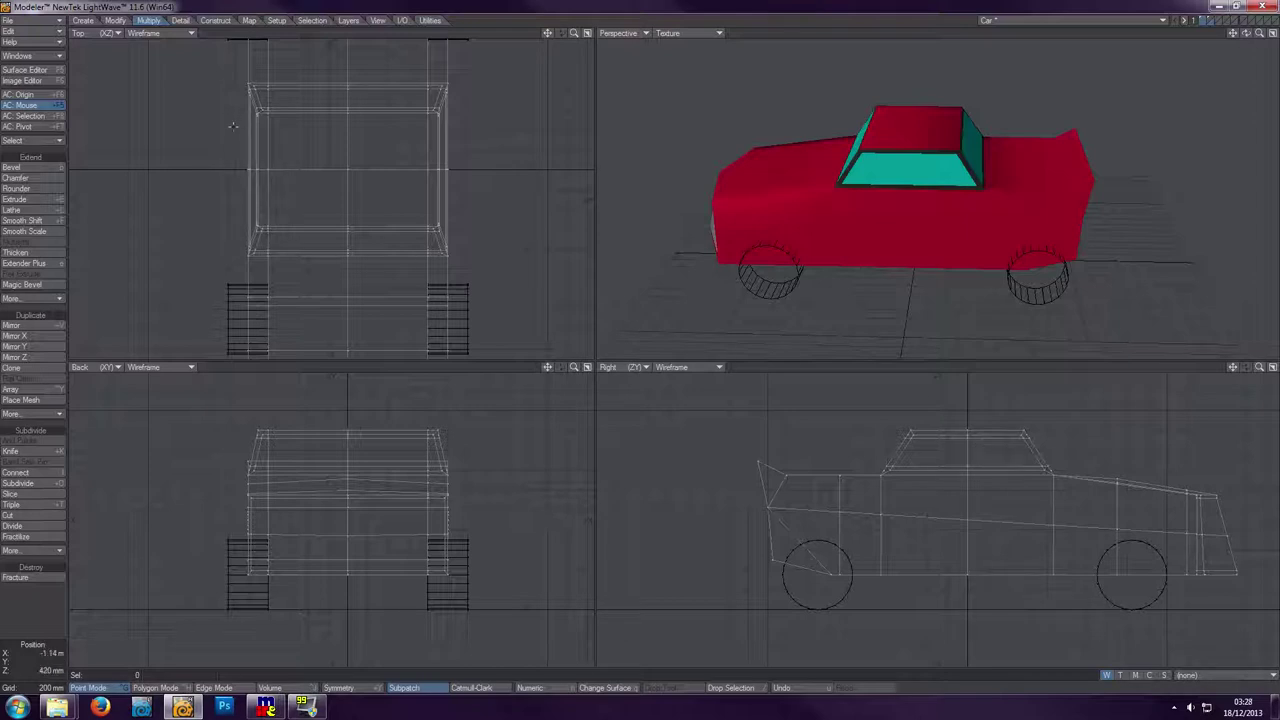
pyautogui.hotkey('shift', 'k')
pyautogui.moveTo(233, 124); pyautogui.dragTo(490, 124)
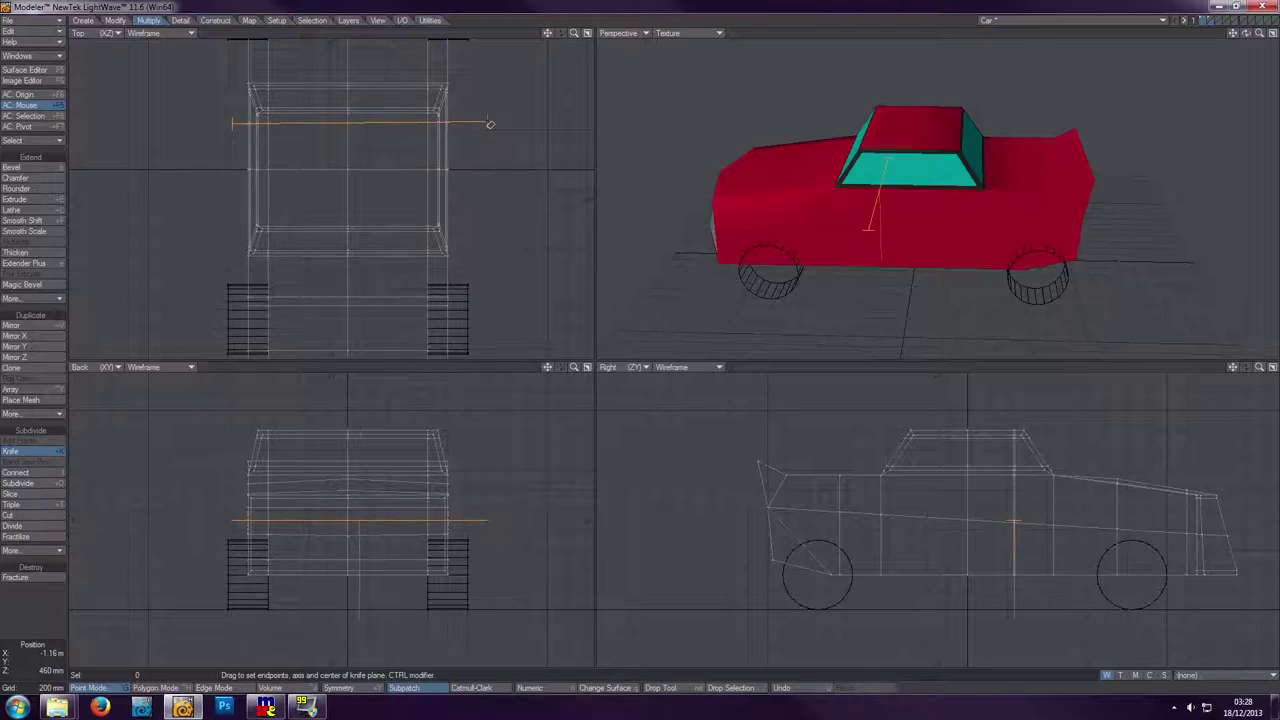
pyautogui.moveTo(490, 128); pyautogui.dragTo(488, 126)
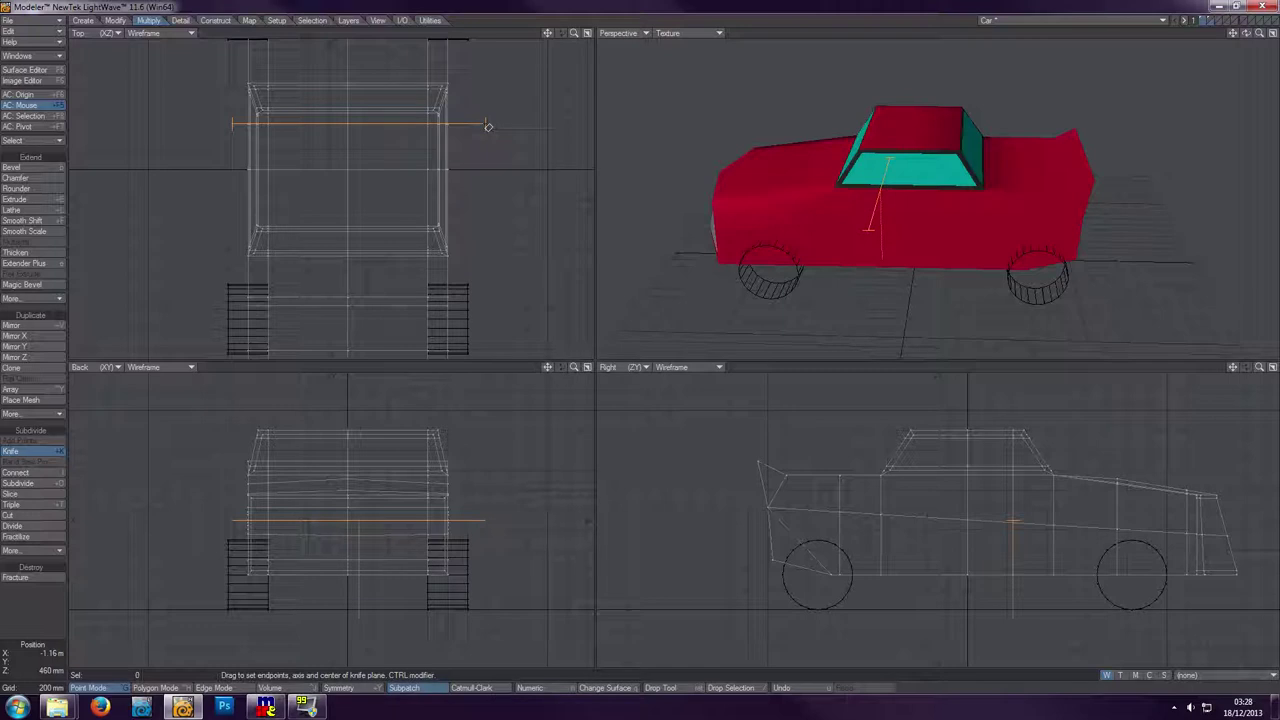
pyautogui.press('space')
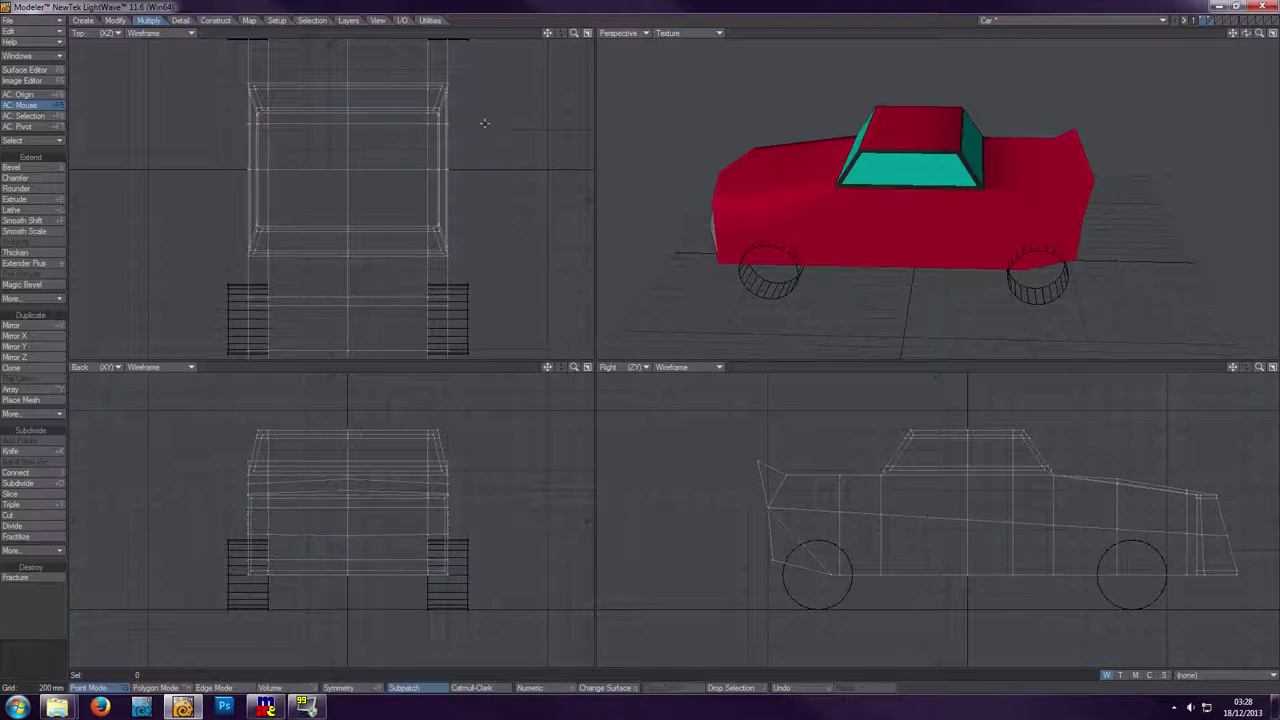
pyautogui.hotkey('shift', 'k')
pyautogui.moveTo(240, 218); pyautogui.dragTo(480, 219)
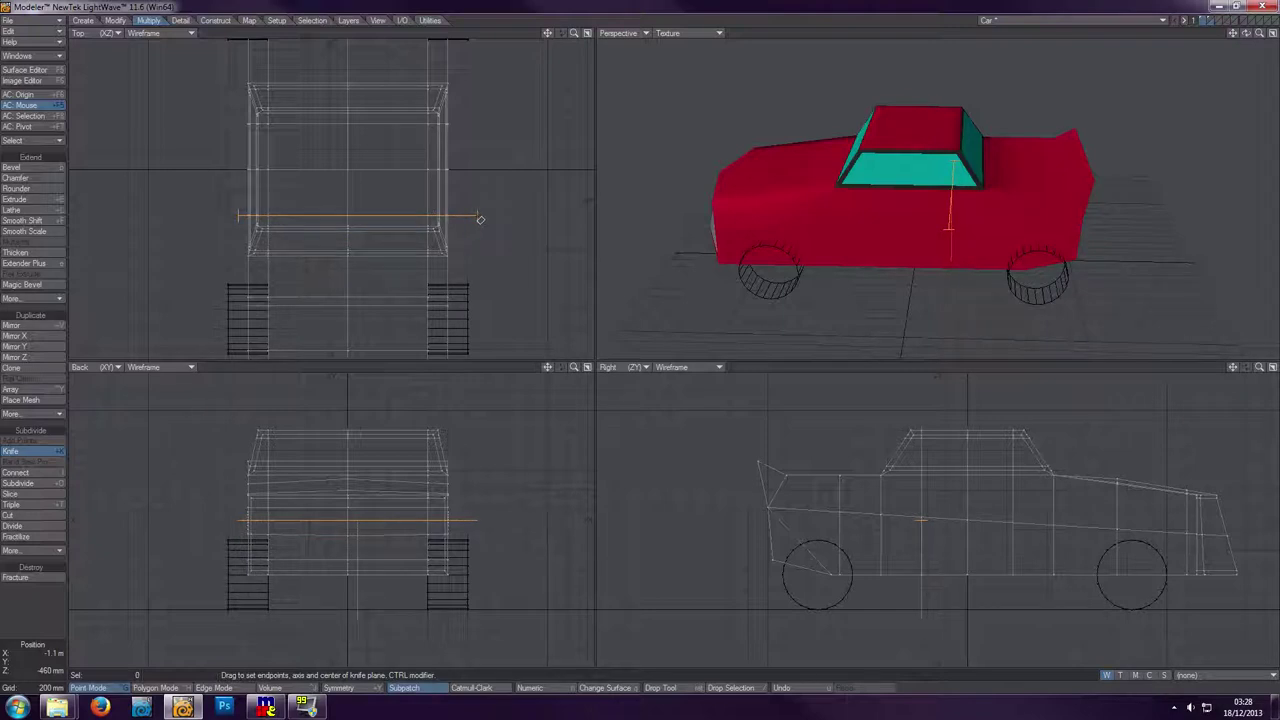
pyautogui.press('space')
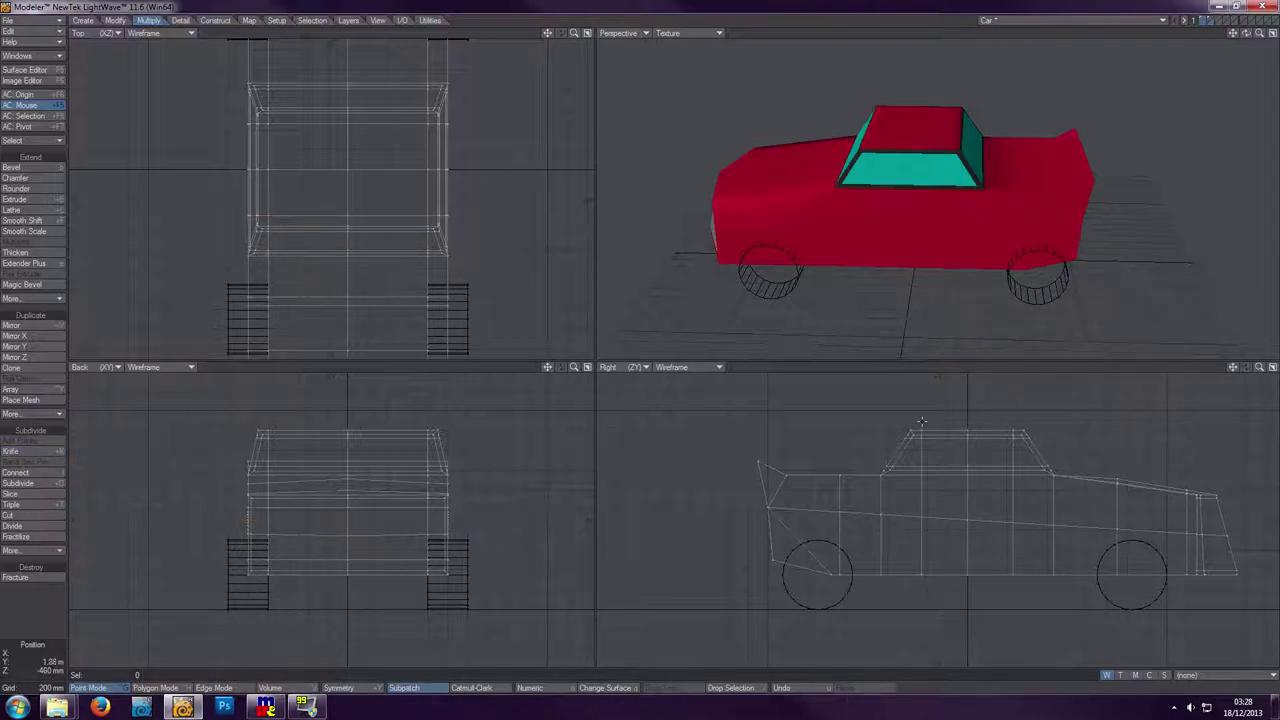
# - Move the lower body points of the rear cabin cut backward near the cabin's rear base, and select that cut's cabin points instead
pyautogui.moveTo(924, 427)
pyautogui.mouseDown()
pyautogui.moveTo(922, 589)
pyautogui.moveTo(911, 563)
pyautogui.mouseUp()
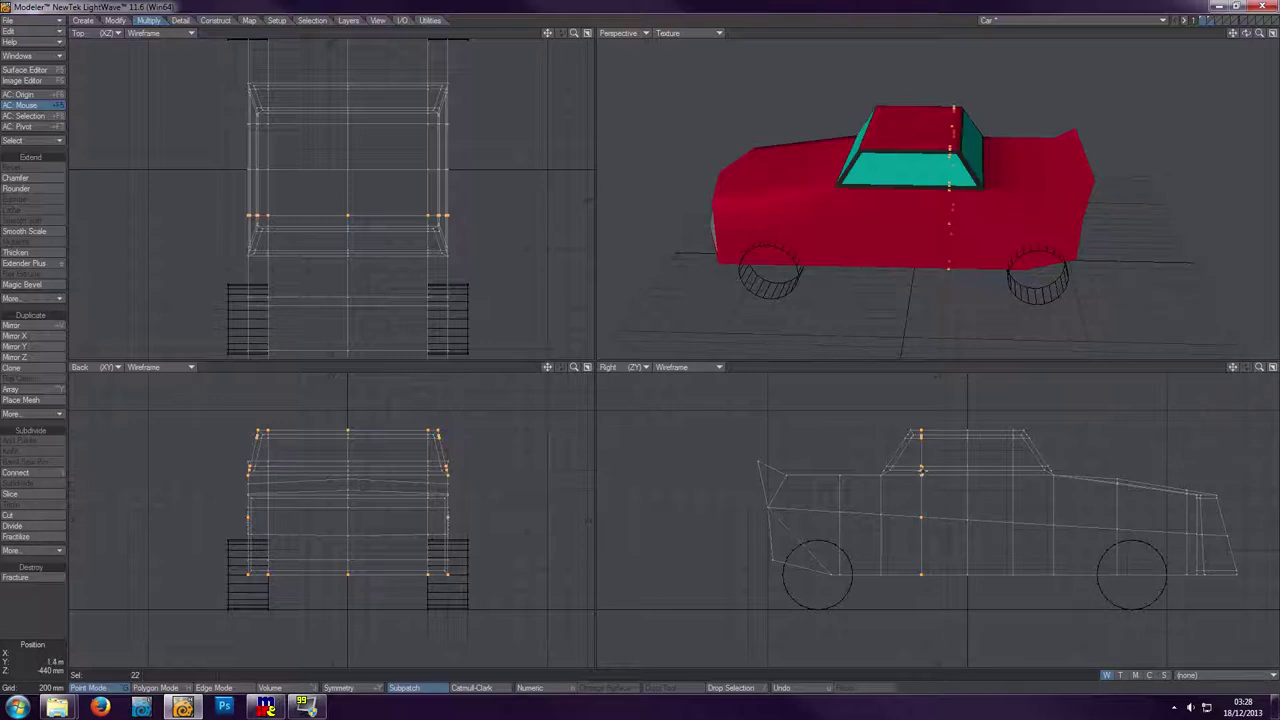
pyautogui.click(922, 431)
pyautogui.press('t')
pyautogui.moveTo(936, 510); pyautogui.dragTo(911, 510)
pyautogui.press('space')
pyautogui.click(897, 574)
pyautogui.click(920, 467)
pyautogui.click(921, 437)
pyautogui.moveTo(921, 437); pyautogui.dragTo(920, 426)
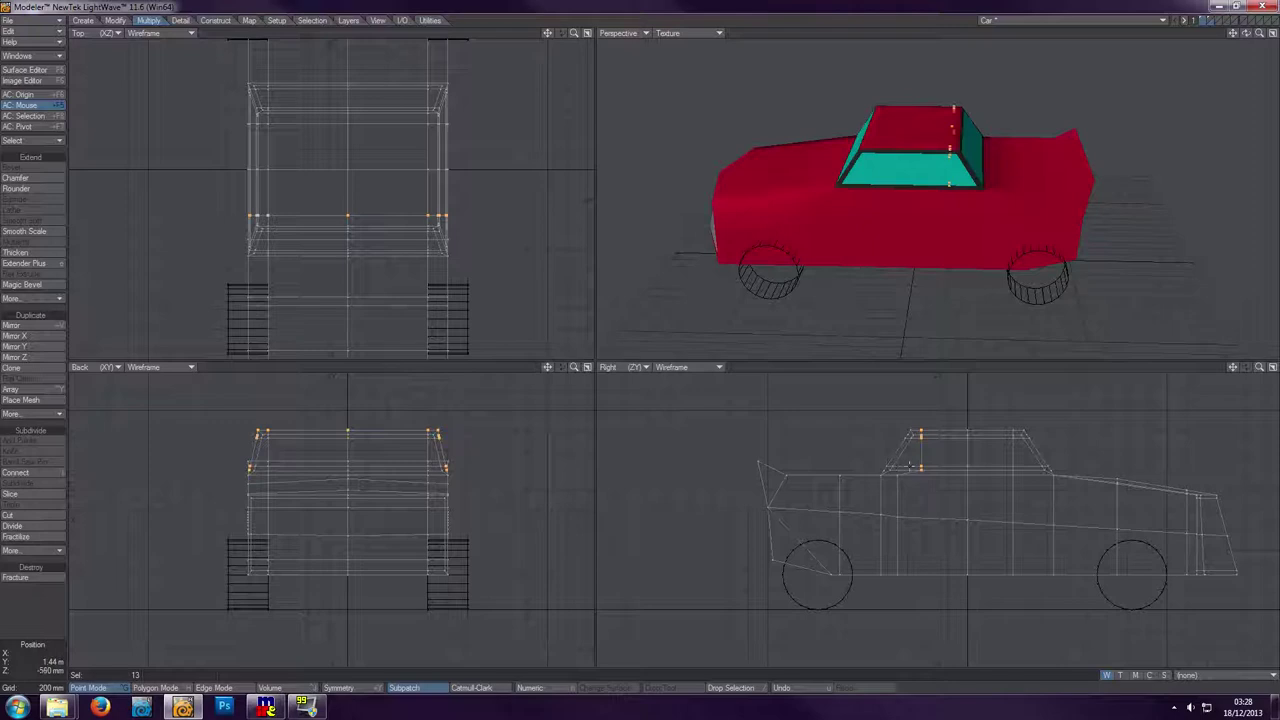
# - Try the Shear tool on the selected cabin points in the top view and undo the shear
pyautogui.click(106, 21)
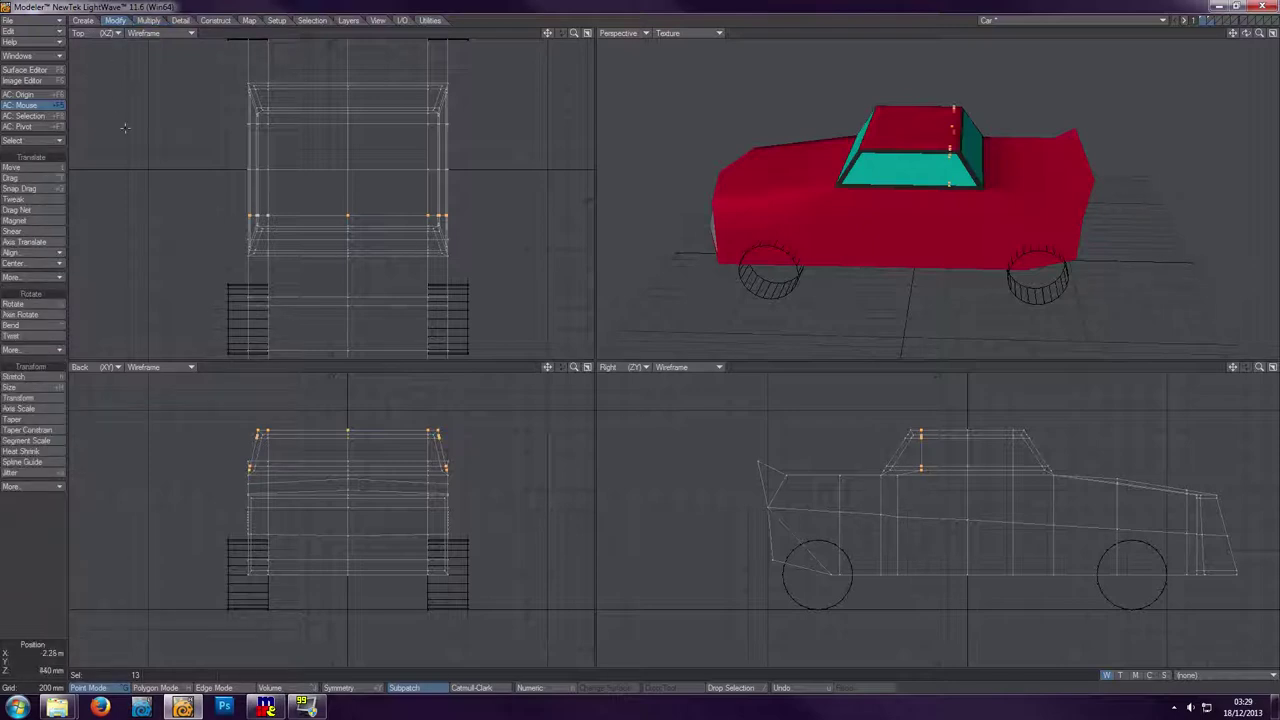
pyautogui.click(32, 232)
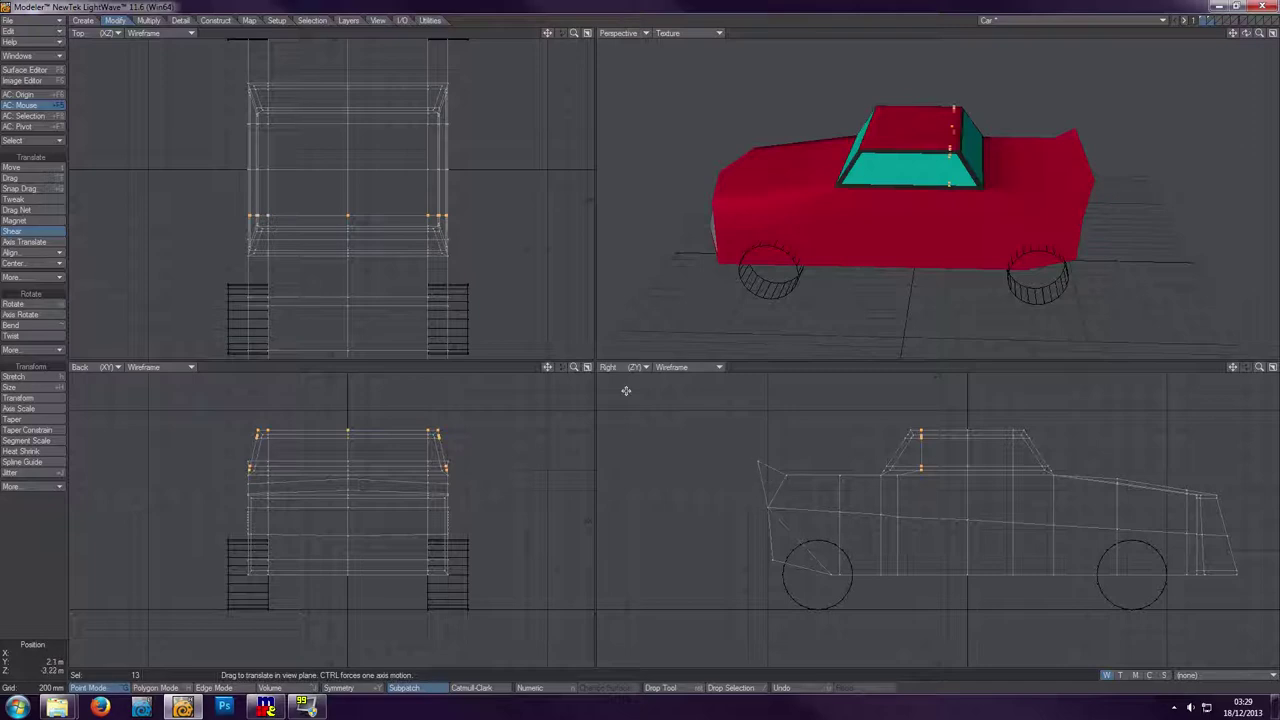
pyautogui.click(348, 216)
pyautogui.moveTo(348, 216)
pyautogui.mouseDown()
pyautogui.moveTo(346, 227)
pyautogui.moveTo(346, 216)
pyautogui.mouseUp()
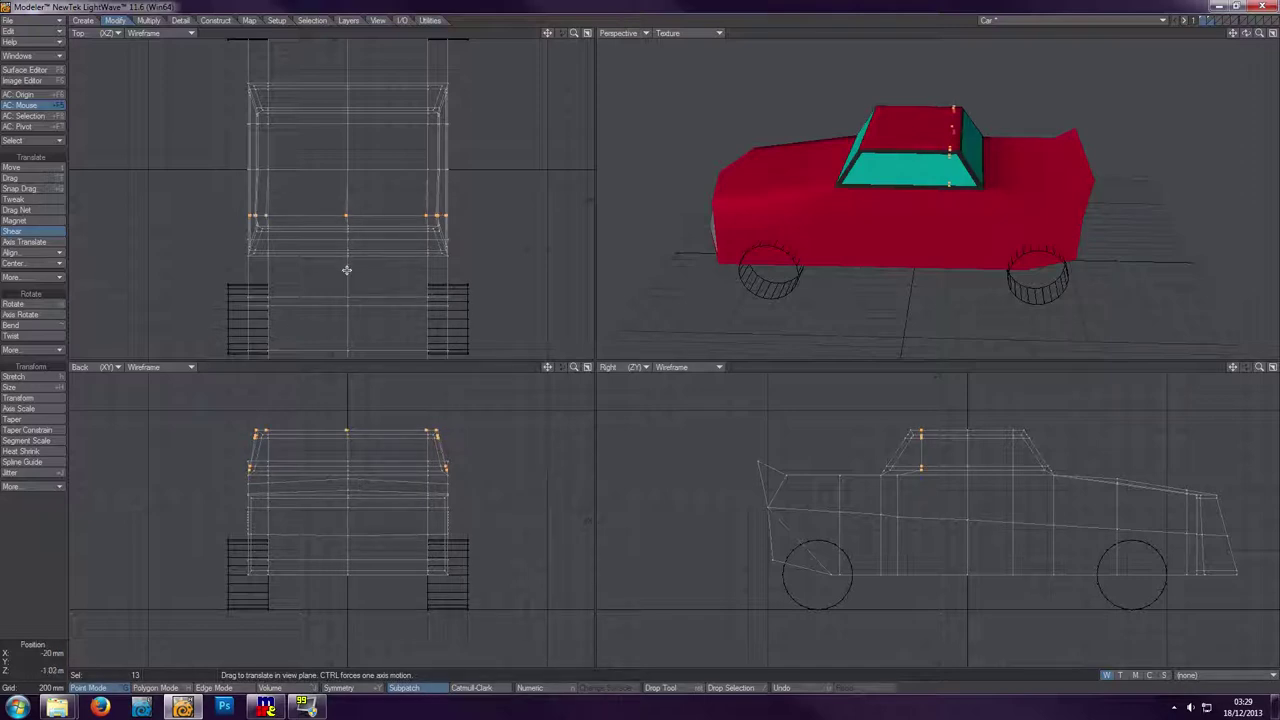
pyautogui.press('u')
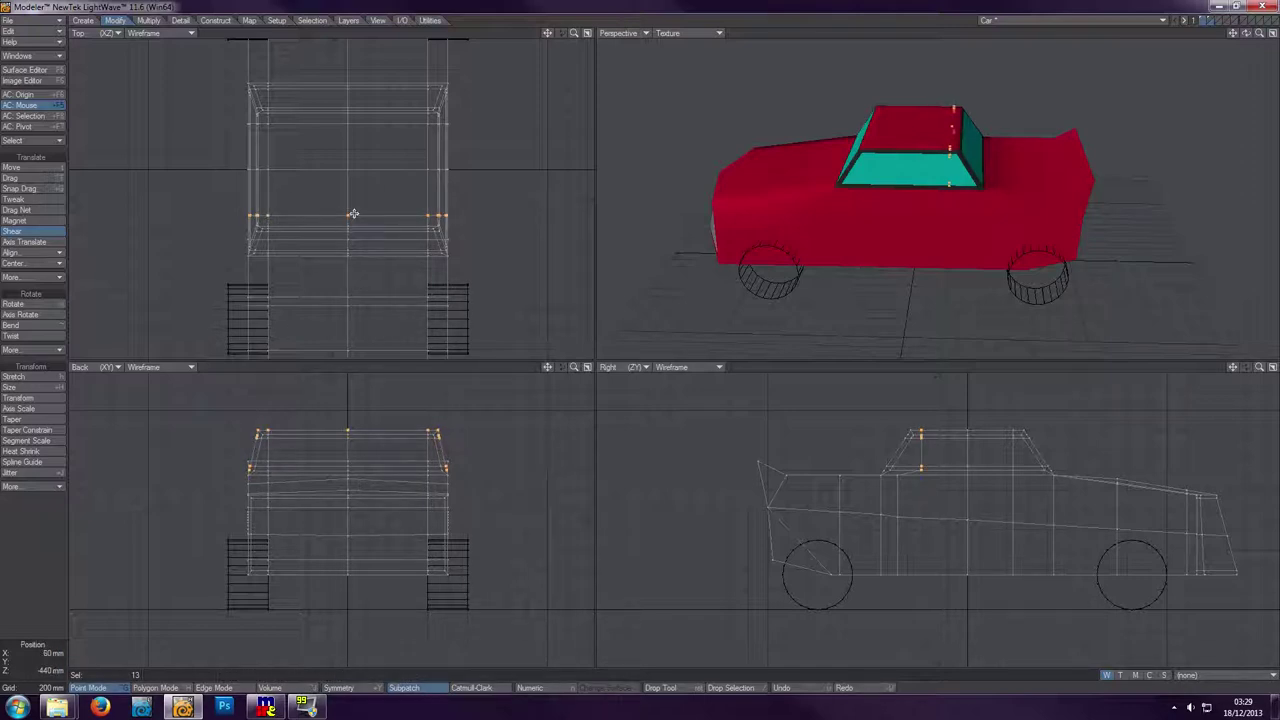
# - Compare the Shear tool's falloff shapes in its numeric settings and set the Linear falloff to the descending ramp
pyautogui.press('n')
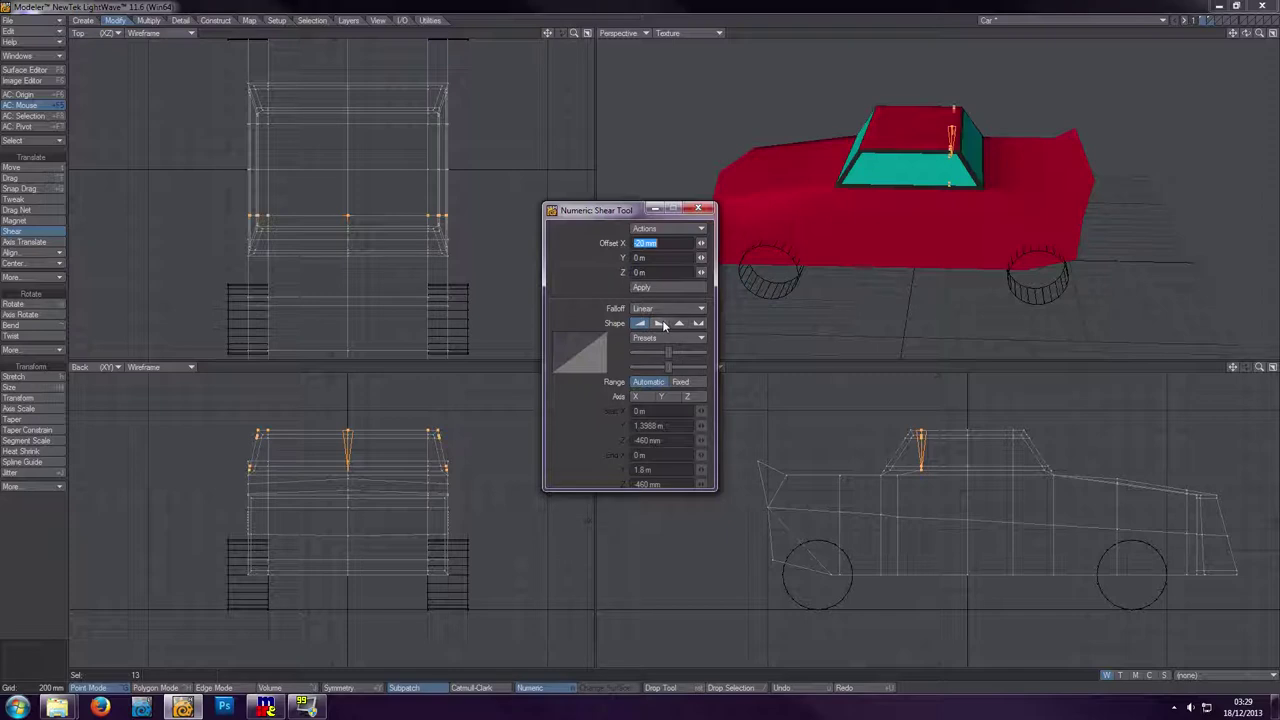
pyautogui.click(663, 323)
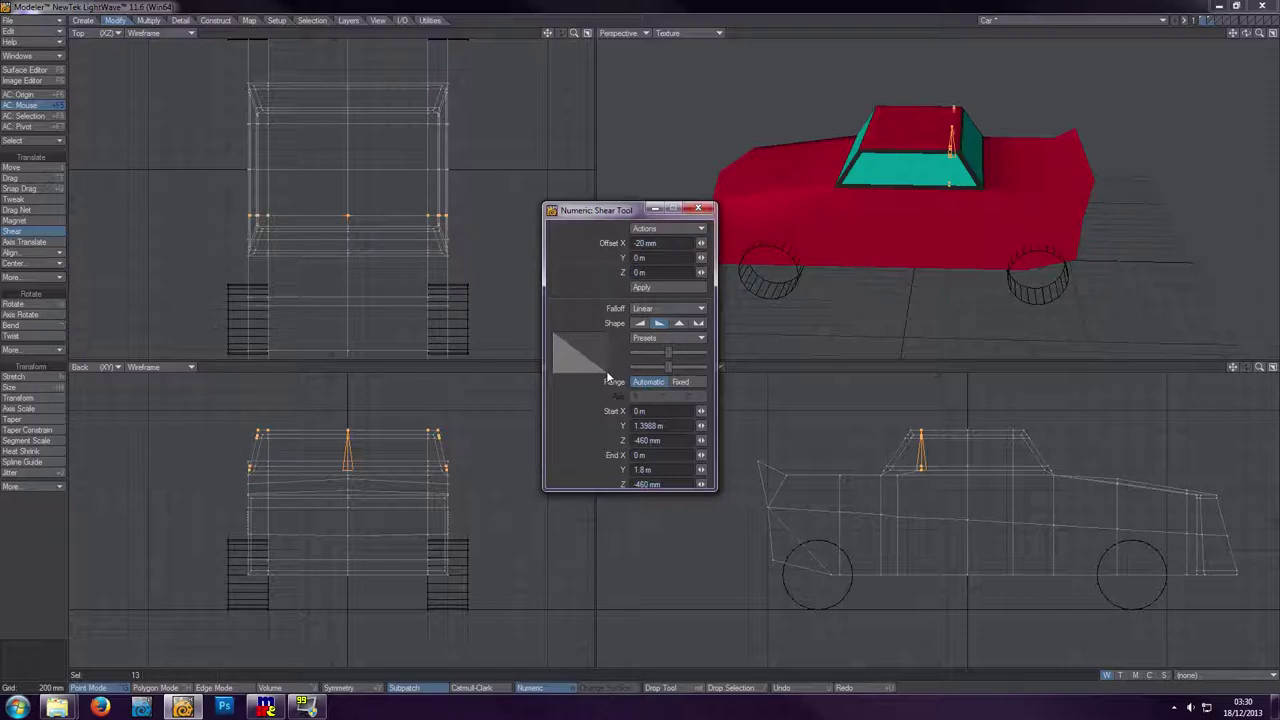
pyautogui.click(680, 324)
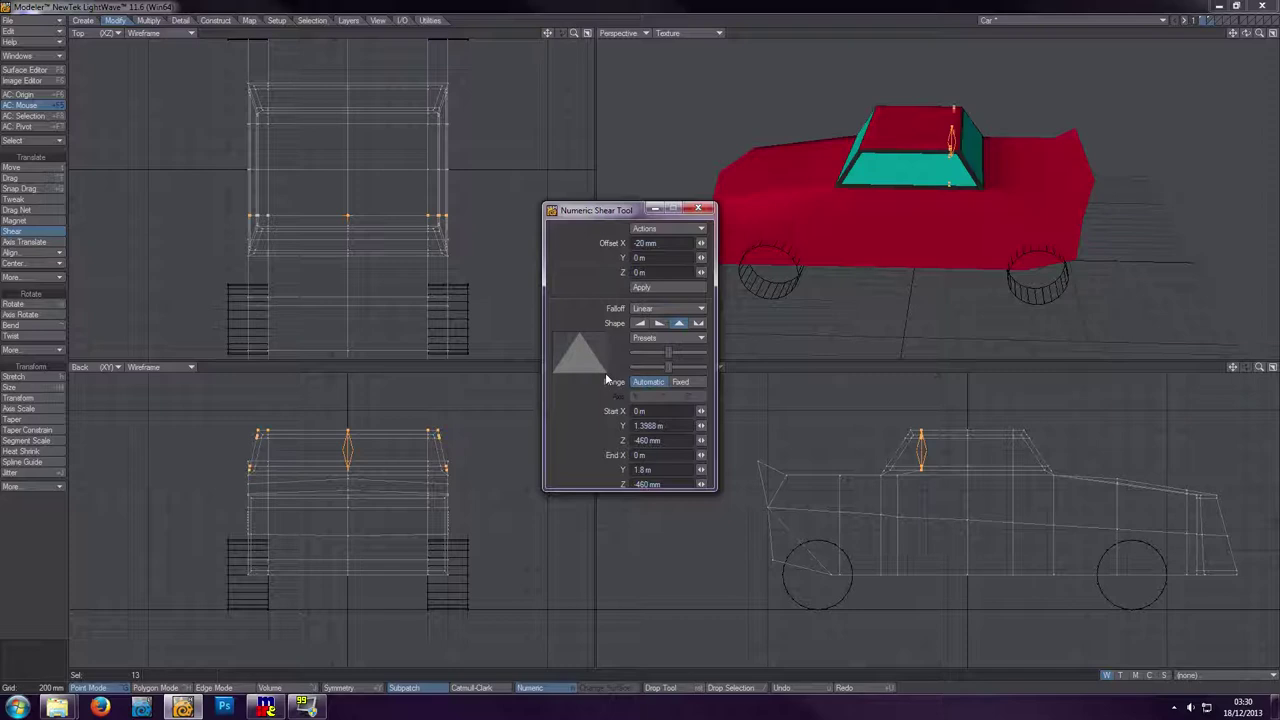
pyautogui.click(698, 323)
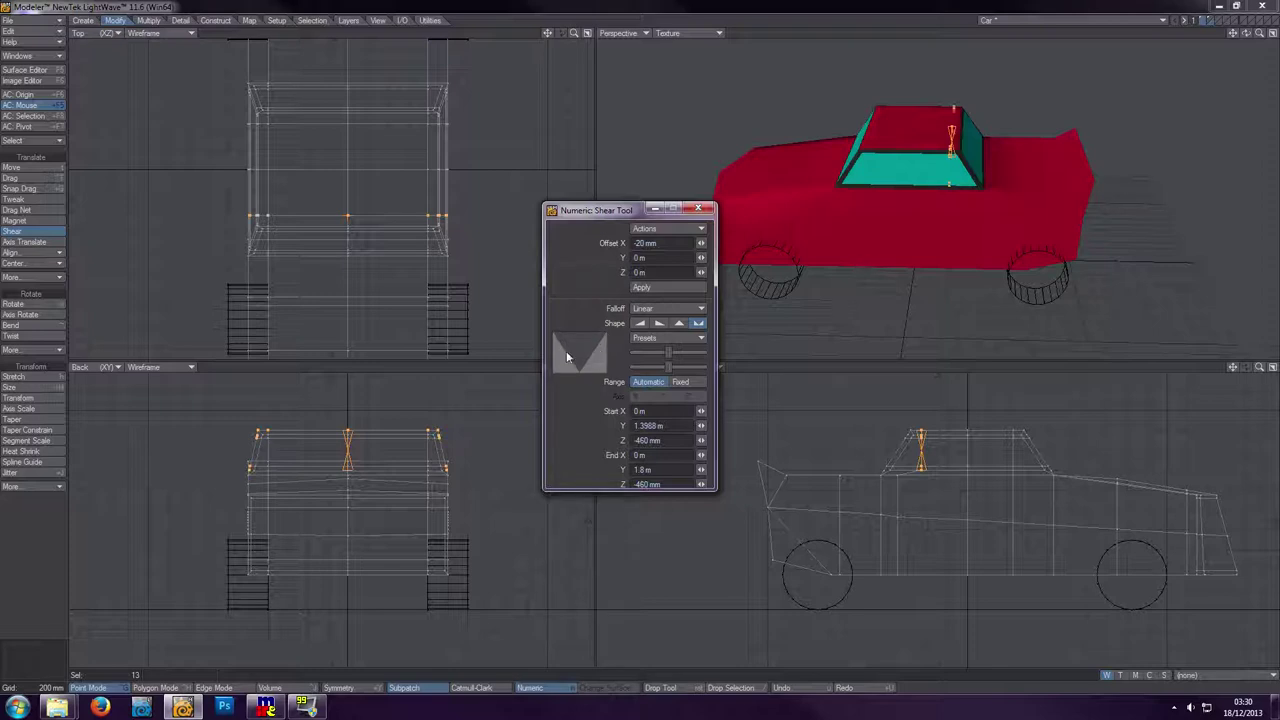
pyautogui.click(660, 324)
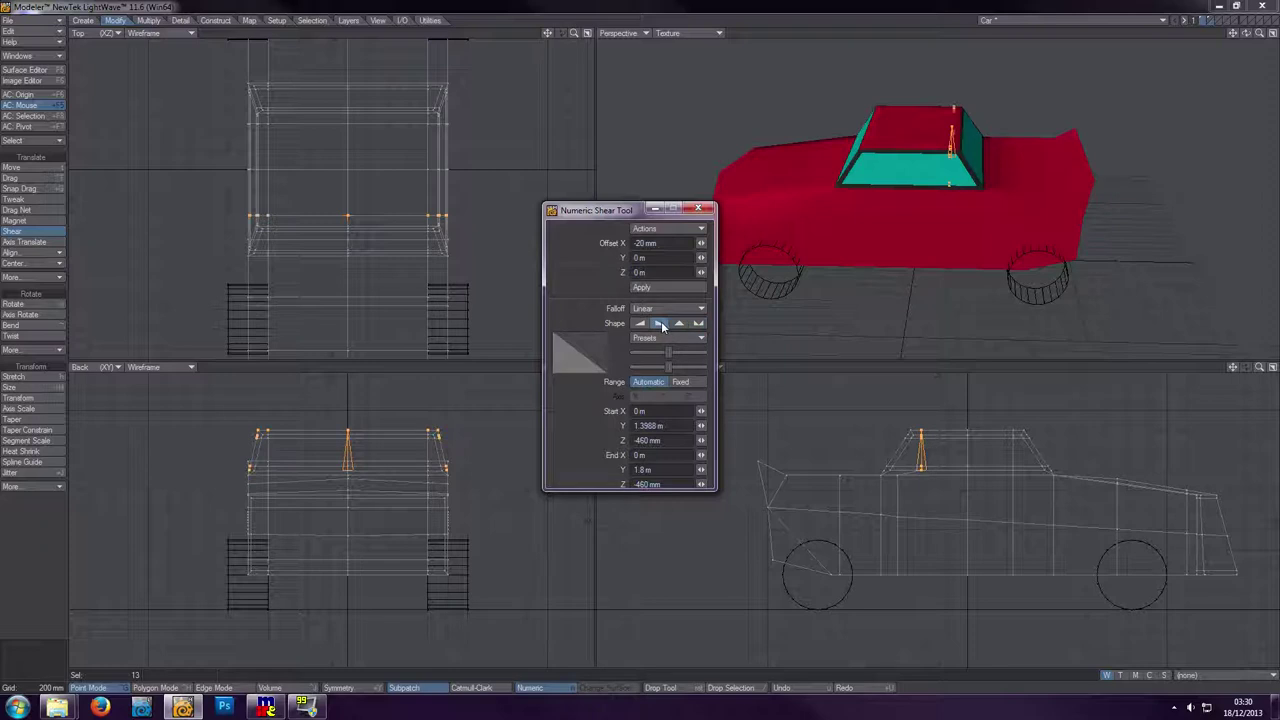
pyautogui.click(705, 211)
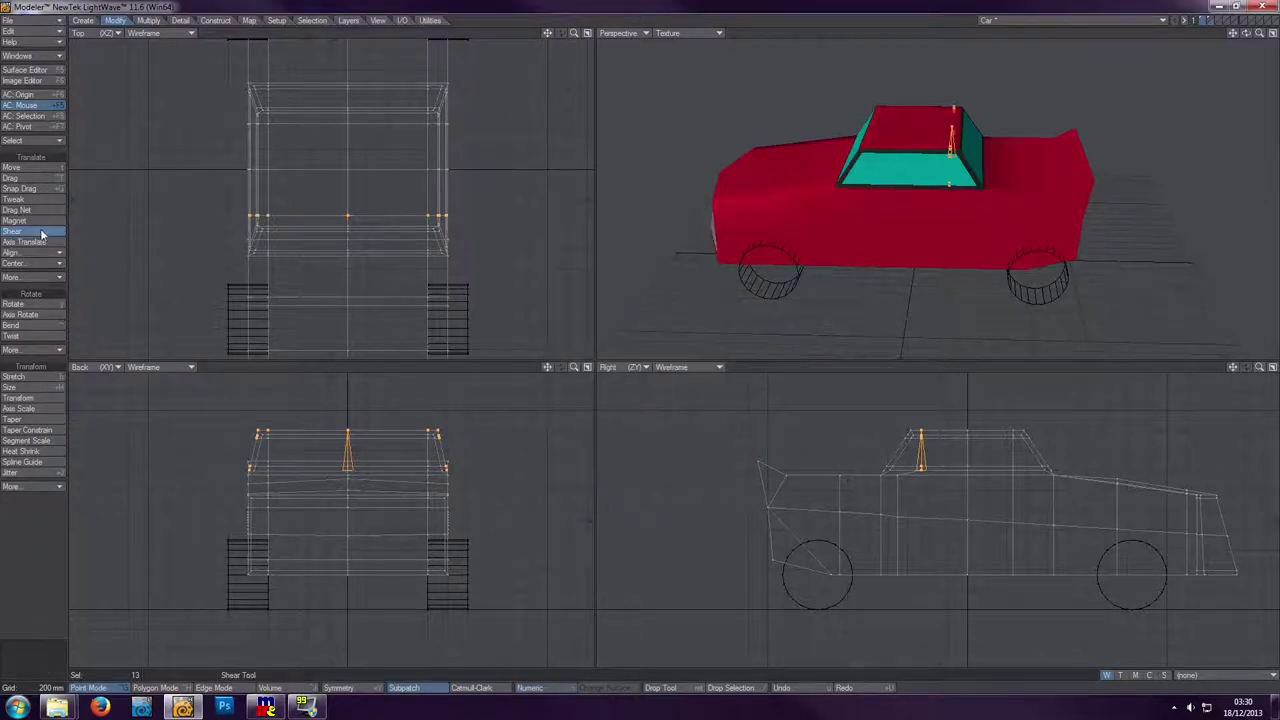
# - Restart Shear, try shearing the selected cabin points toward the rear and undo it
pyautogui.click(42, 234)
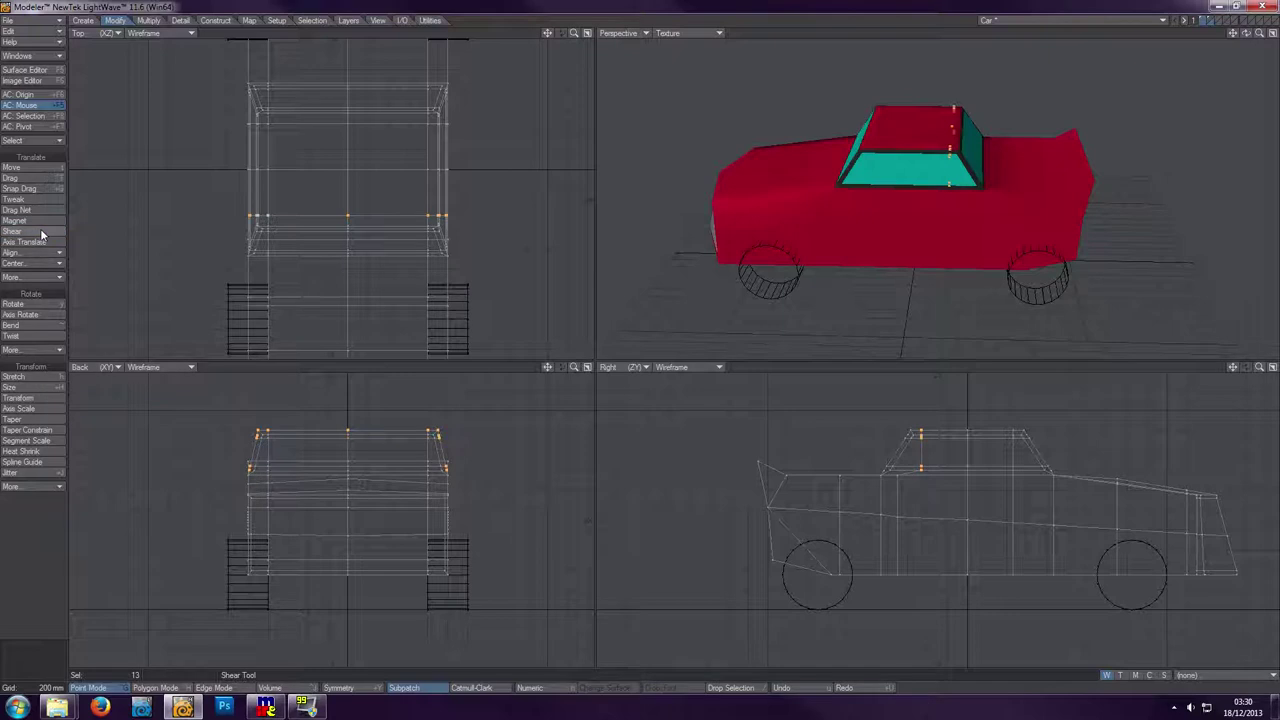
pyautogui.click(42, 232)
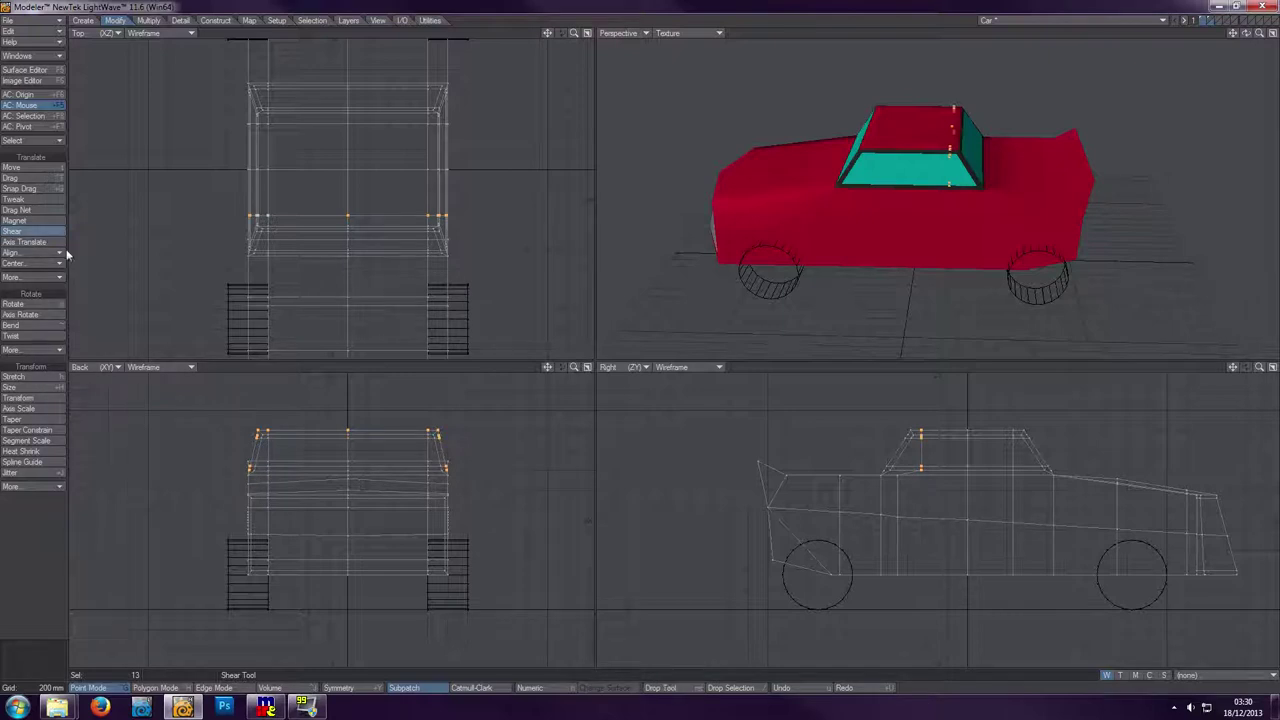
pyautogui.click(348, 215)
pyautogui.moveTo(348, 215)
pyautogui.mouseDown()
pyautogui.moveTo(350, 235)
pyautogui.moveTo(345, 217)
pyautogui.mouseUp()
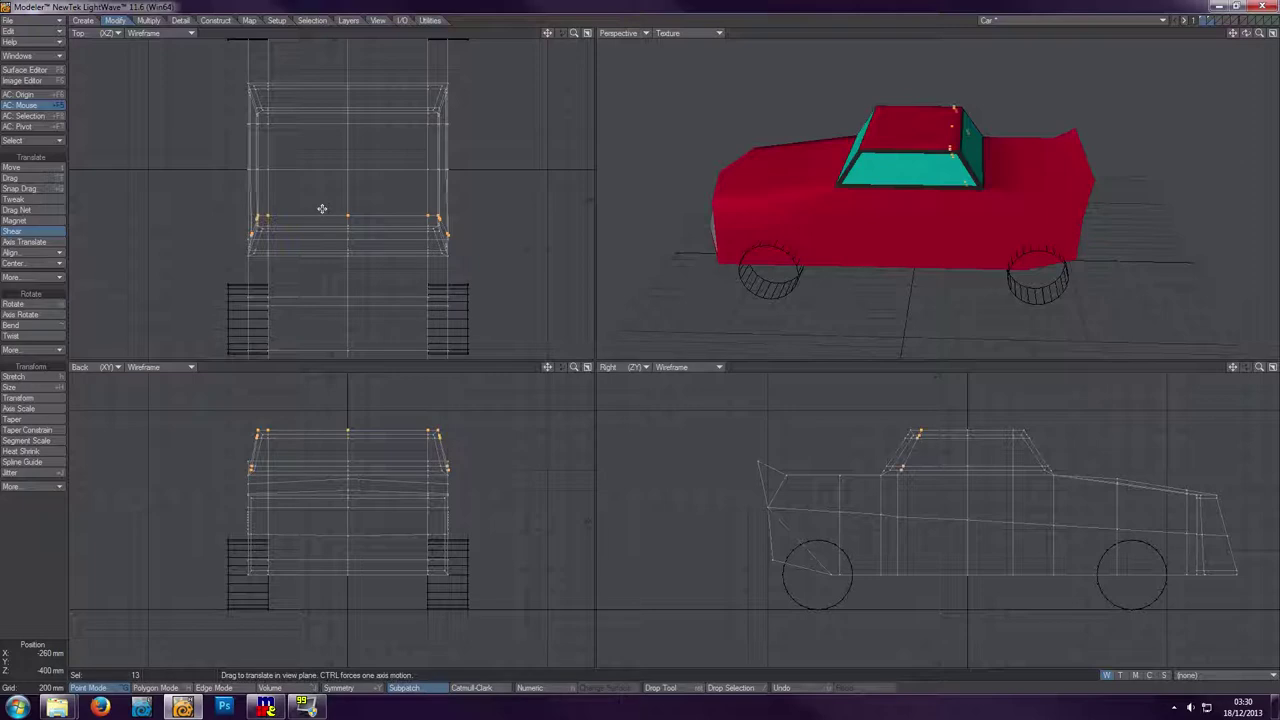
pyautogui.hotkey('ctrl', 'z')
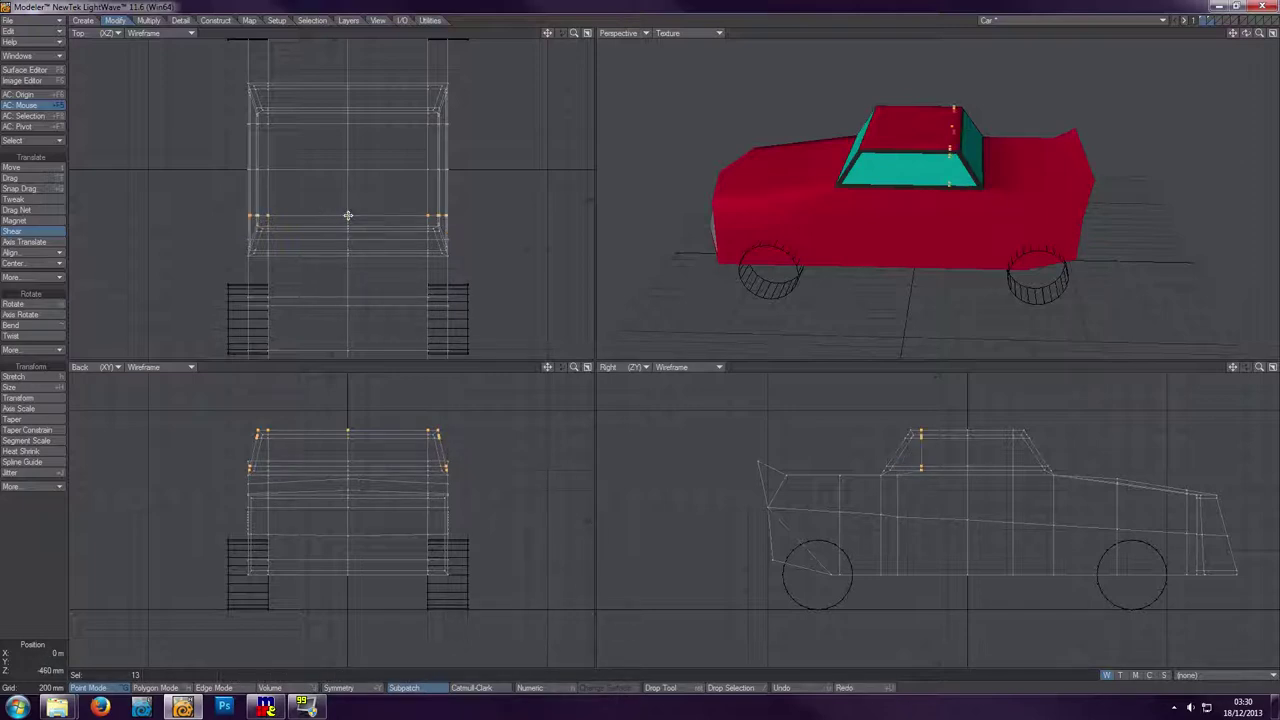
# - Shear the selected cabin points straight backward so the cut slants parallel to the rear pillar, and clear the selection
pyautogui.click(348, 215)
pyautogui.moveTo(348, 215); pyautogui.dragTo(348, 231)
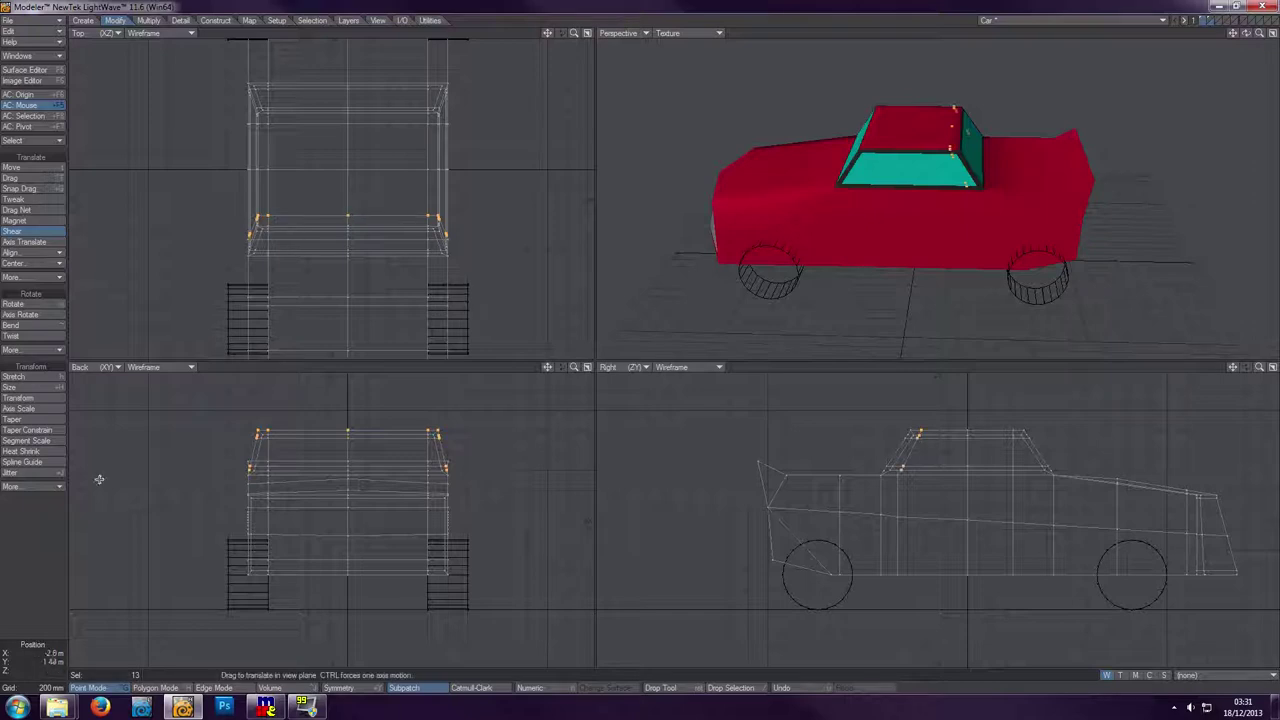
pyautogui.click(92, 688)
pyautogui.click(30, 560)
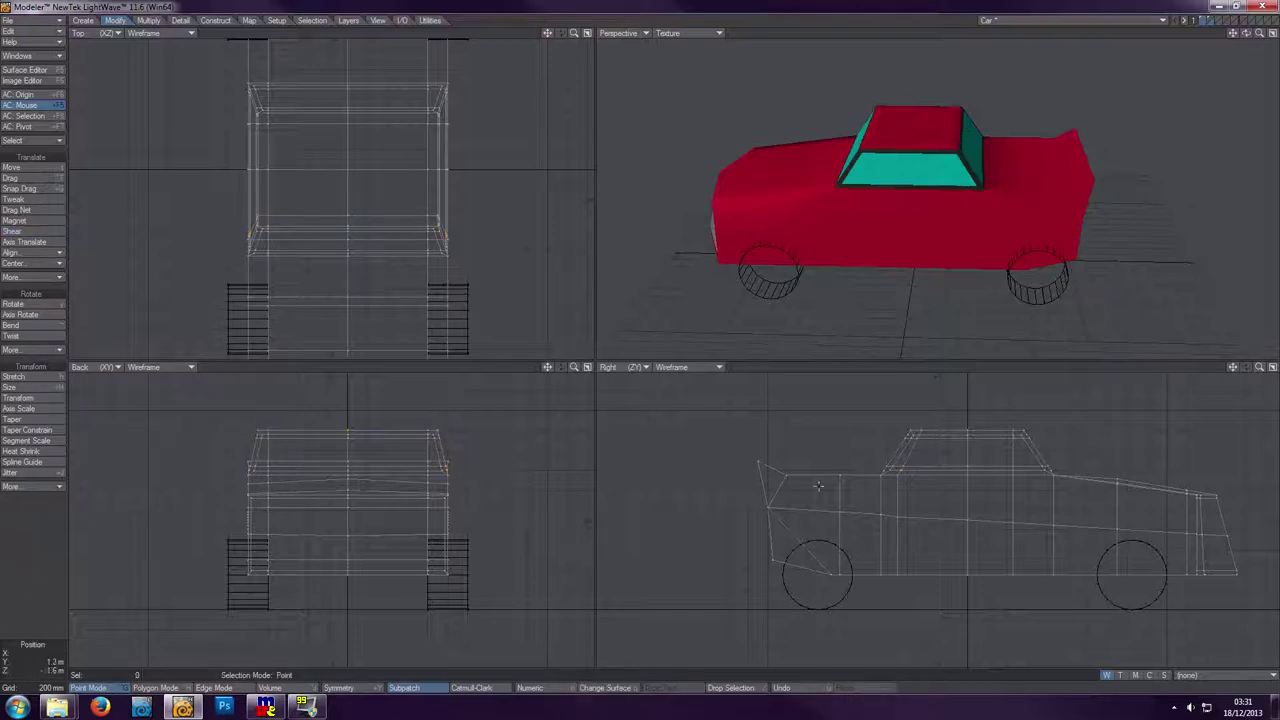
# - Move the lower body points of the front cabin cut forward to about Z 740 mm, near the windscreen's base, and deselect them
pyautogui.click(1013, 478)
pyautogui.click(1013, 574)
pyautogui.press('t')
pyautogui.moveTo(986, 526); pyautogui.dragTo(1019, 526)
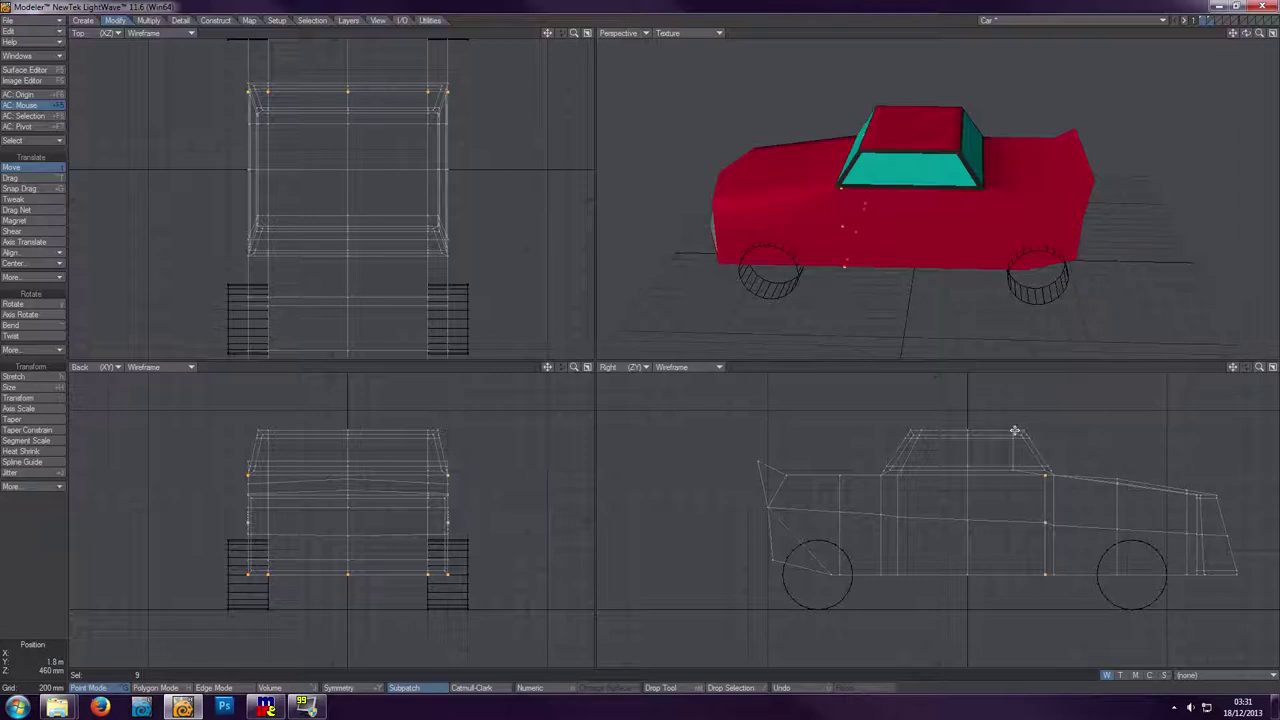
pyautogui.moveTo(1036, 498); pyautogui.dragTo(1036, 498)
pyautogui.press('space')
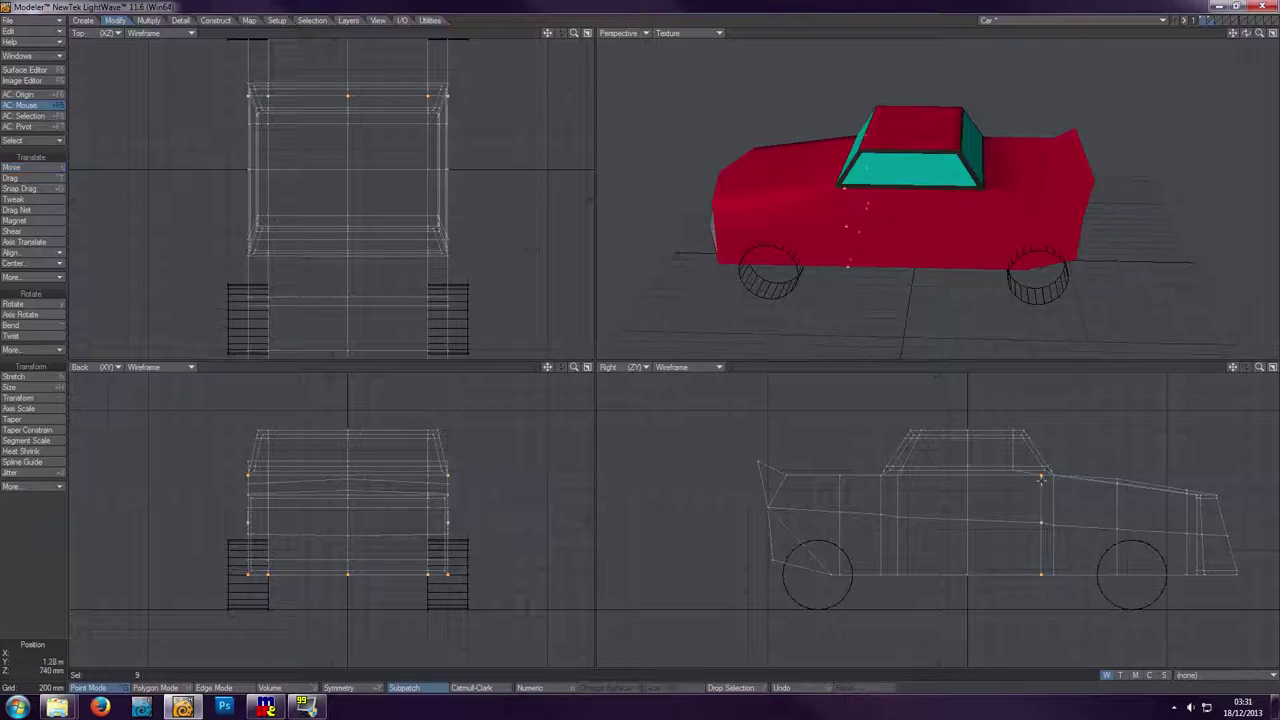
pyautogui.press('/')
# - Select the cabin points of the front cut, shear them forward parallel to the windscreen pillar, and clear the selection
pyautogui.moveTo(1015, 474); pyautogui.dragTo(1010, 424)
pyautogui.click(30, 231)
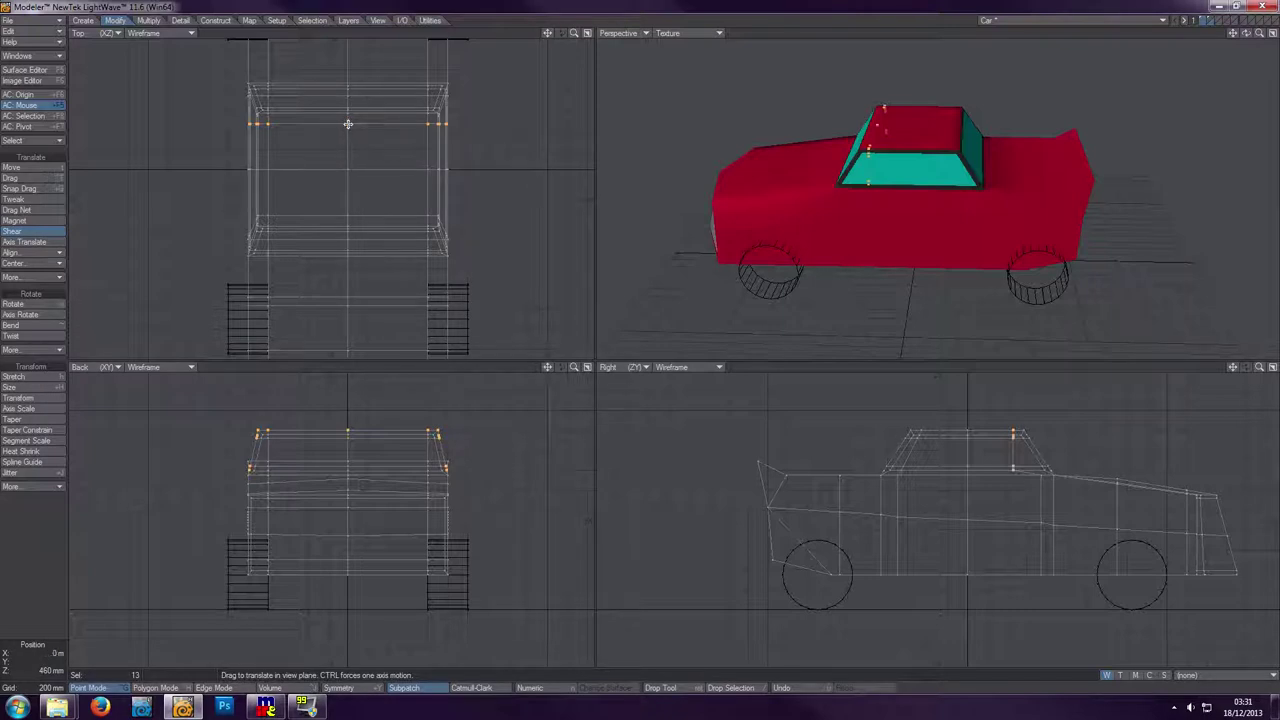
pyautogui.moveTo(348, 124); pyautogui.dragTo(348, 99)
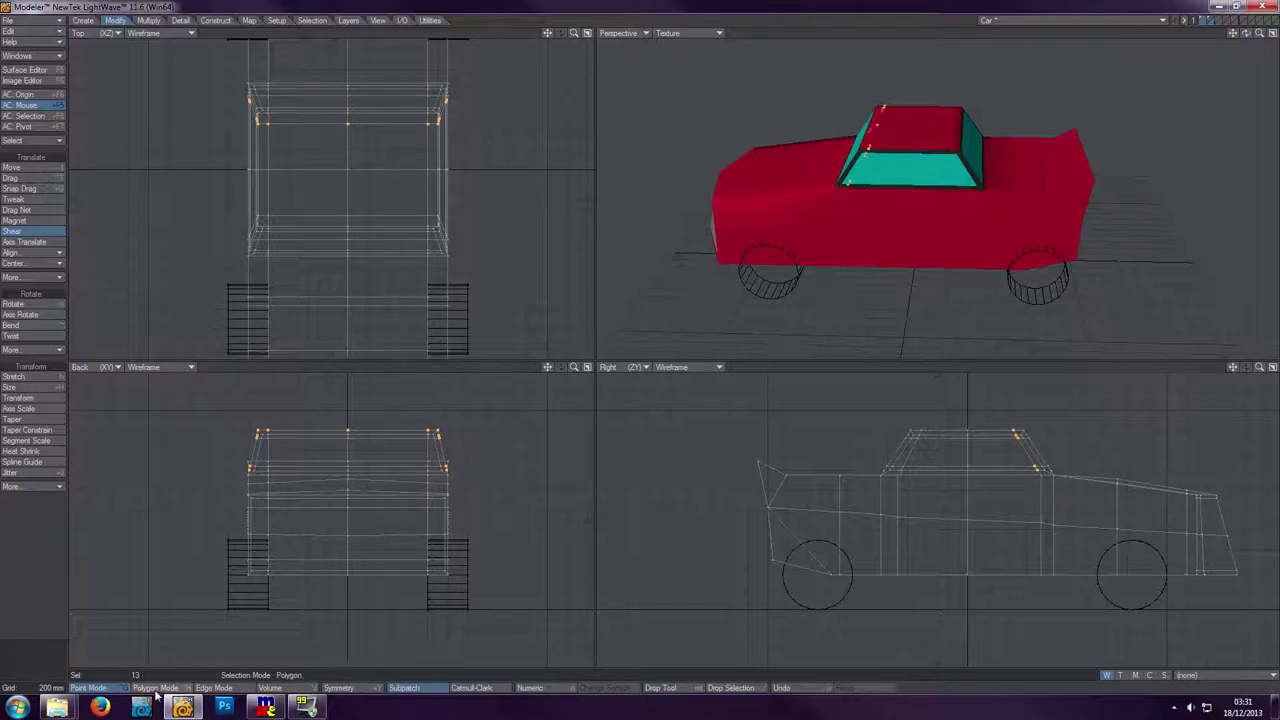
pyautogui.click(26, 569)
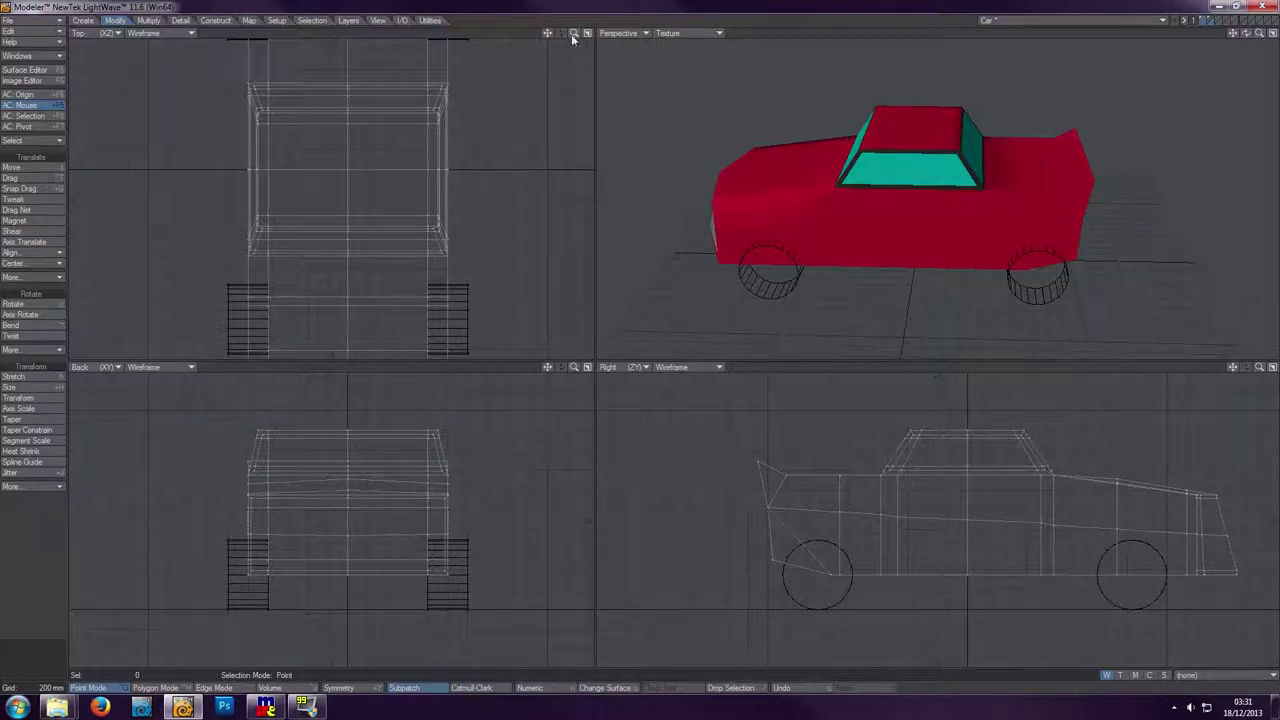
# - Enlarge the Top and Perspective viewports with the whole car in view and save the layout as a Whole Window preset named 2
pyautogui.moveTo(574, 33); pyautogui.dragTo(574, 60)
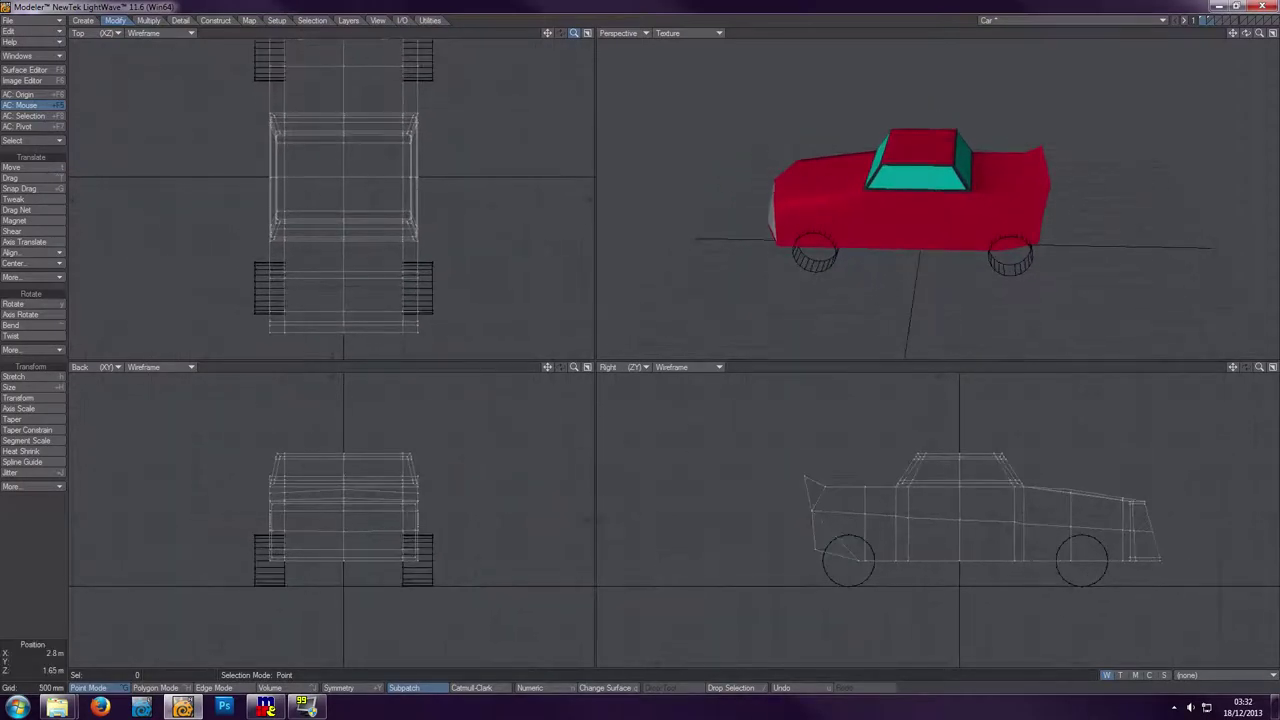
pyautogui.scroll(-1, 478, 135)
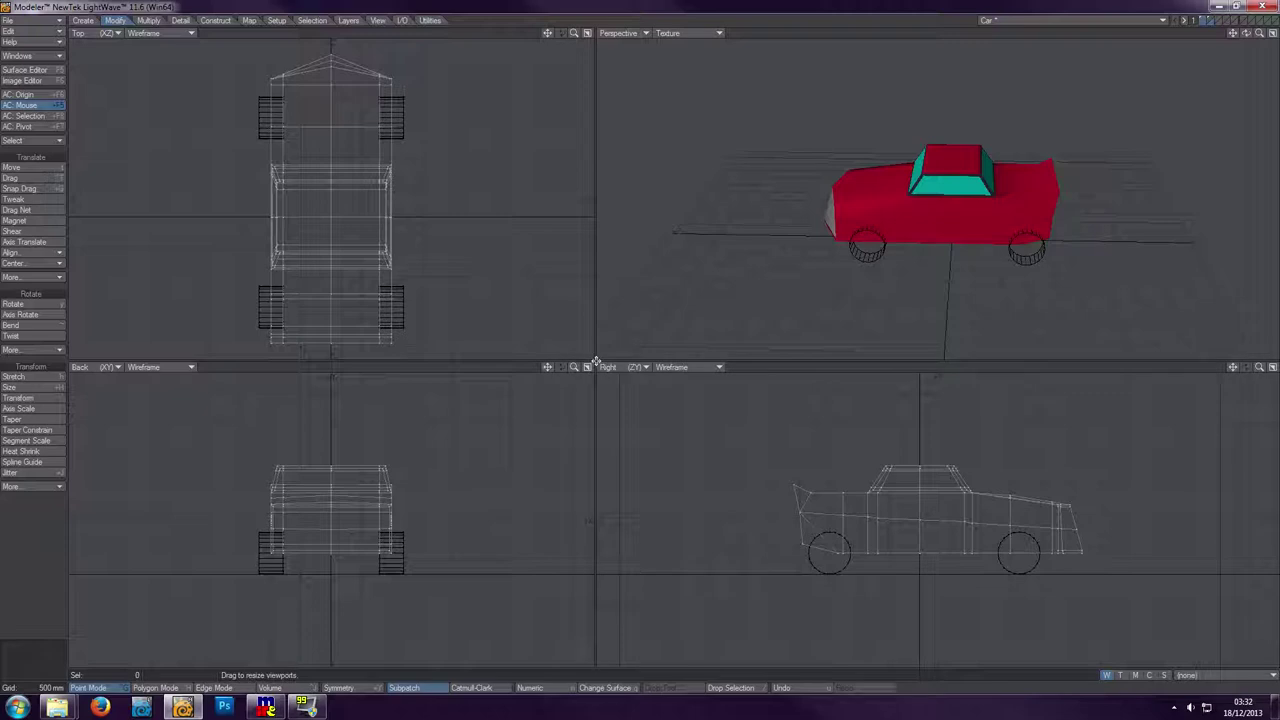
pyautogui.moveTo(596, 361); pyautogui.dragTo(548, 451)
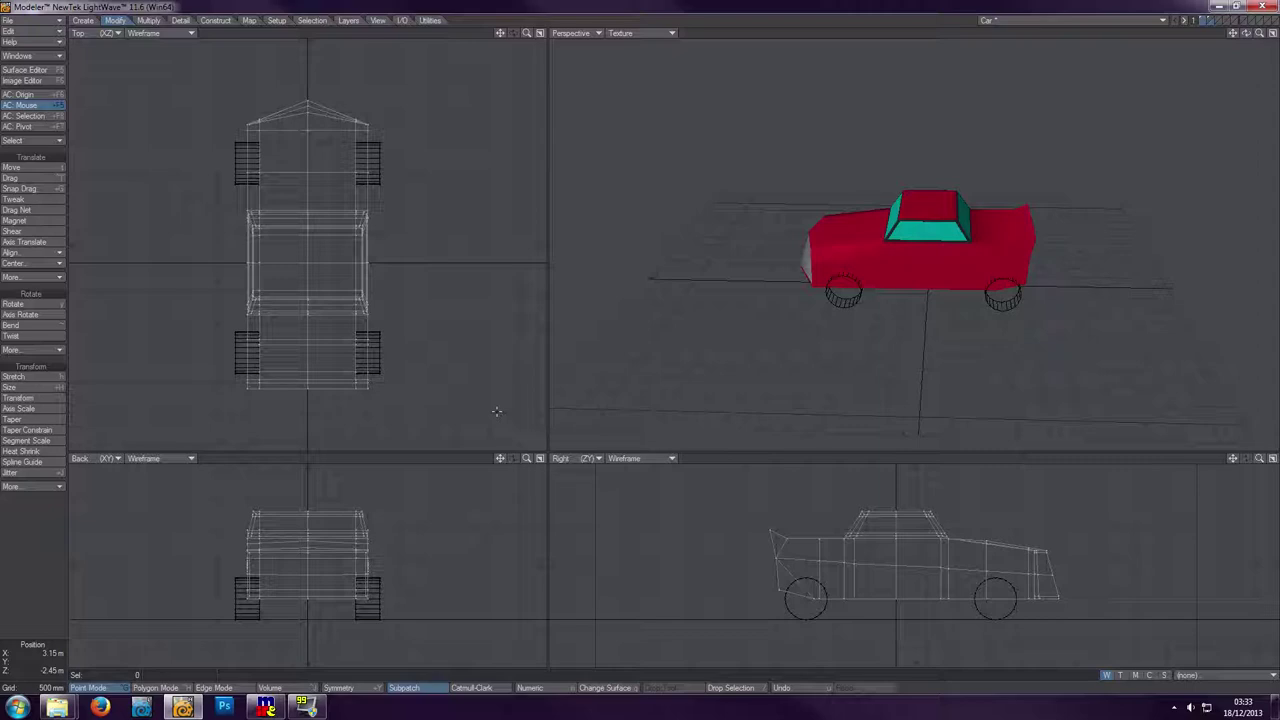
pyautogui.hotkey('ctrl', 'F1')
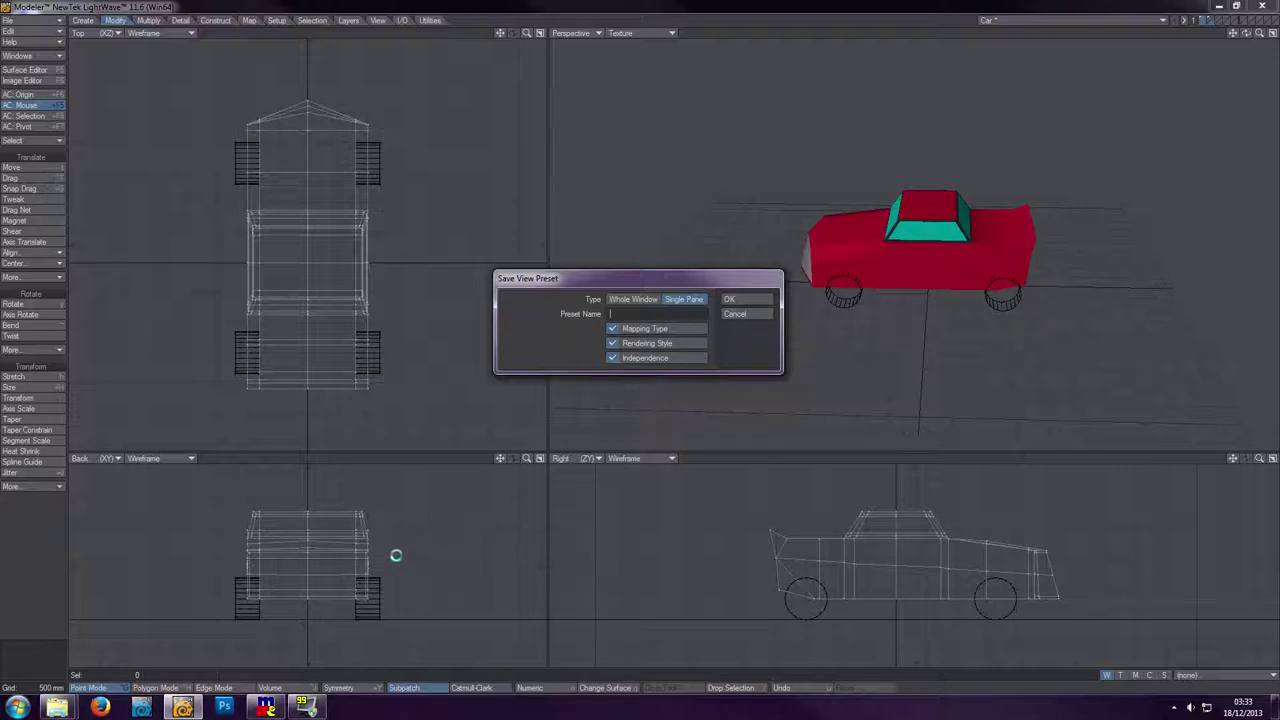
pyautogui.click(642, 303)
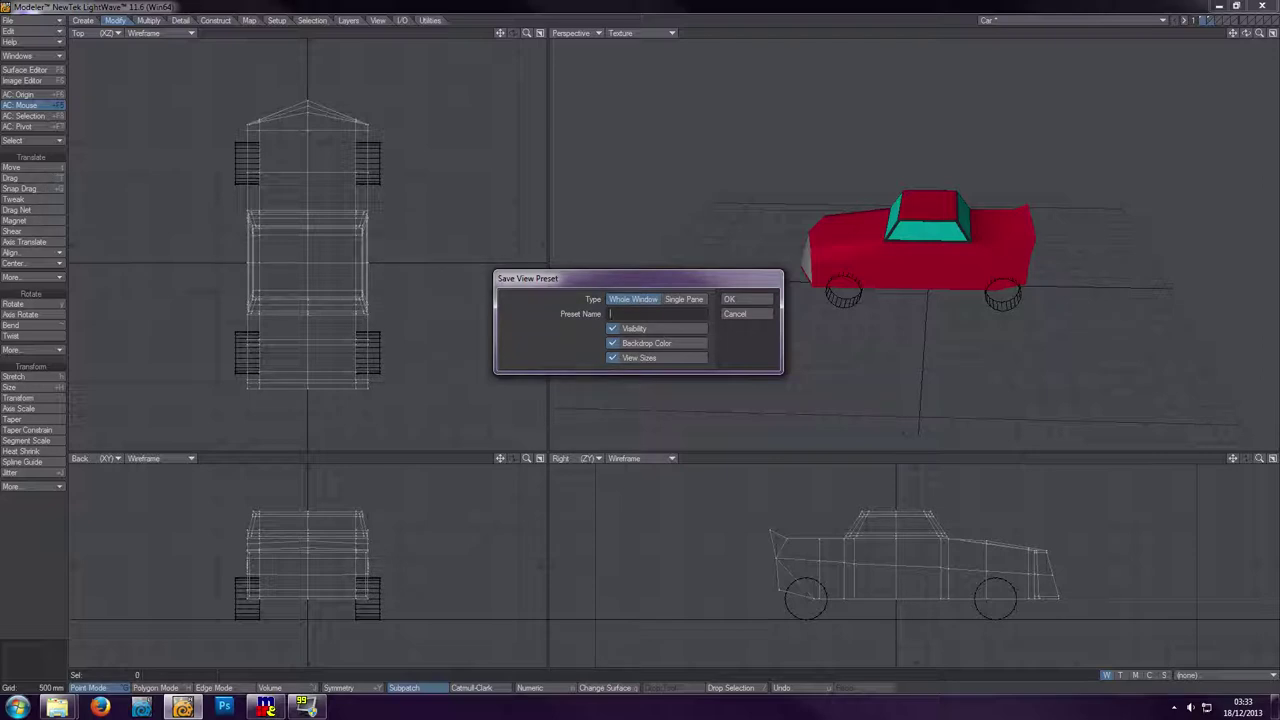
pyautogui.write('2')
pyautogui.press('Return')
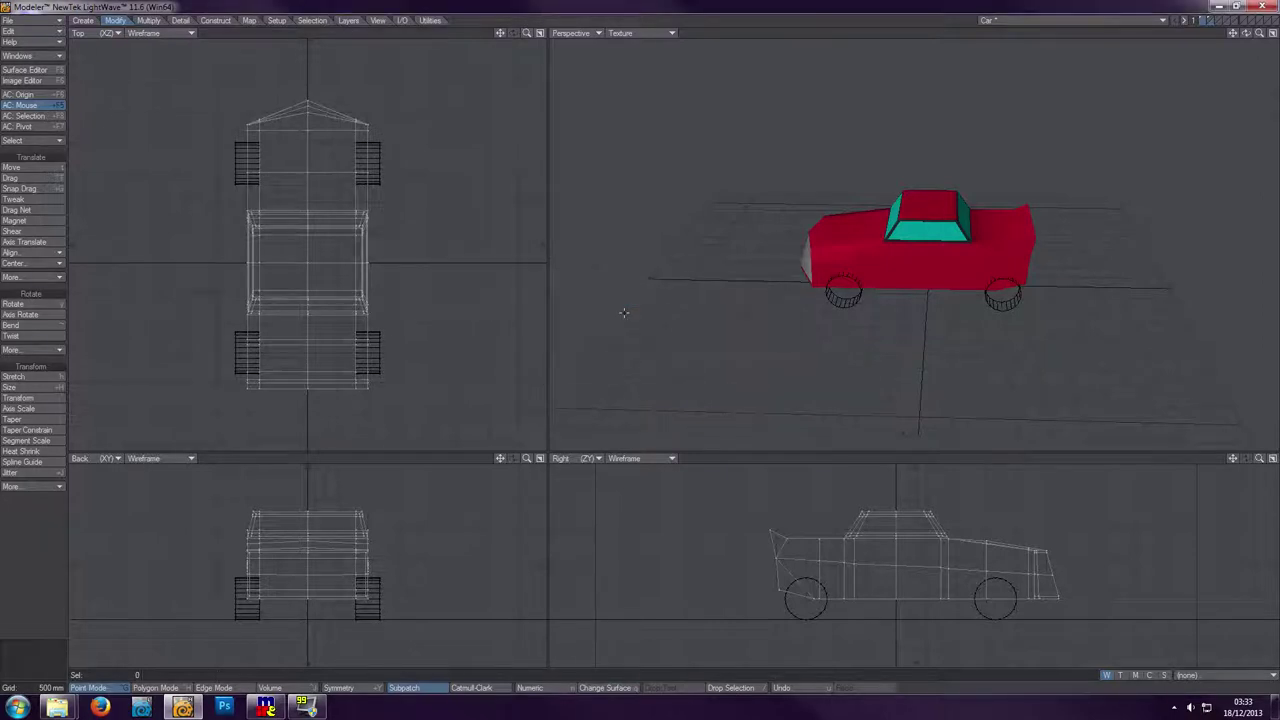
# - Return to the previous viewport layout and save it as a Whole Window view preset named 1
pyautogui.hotkey('ctrl', '2')
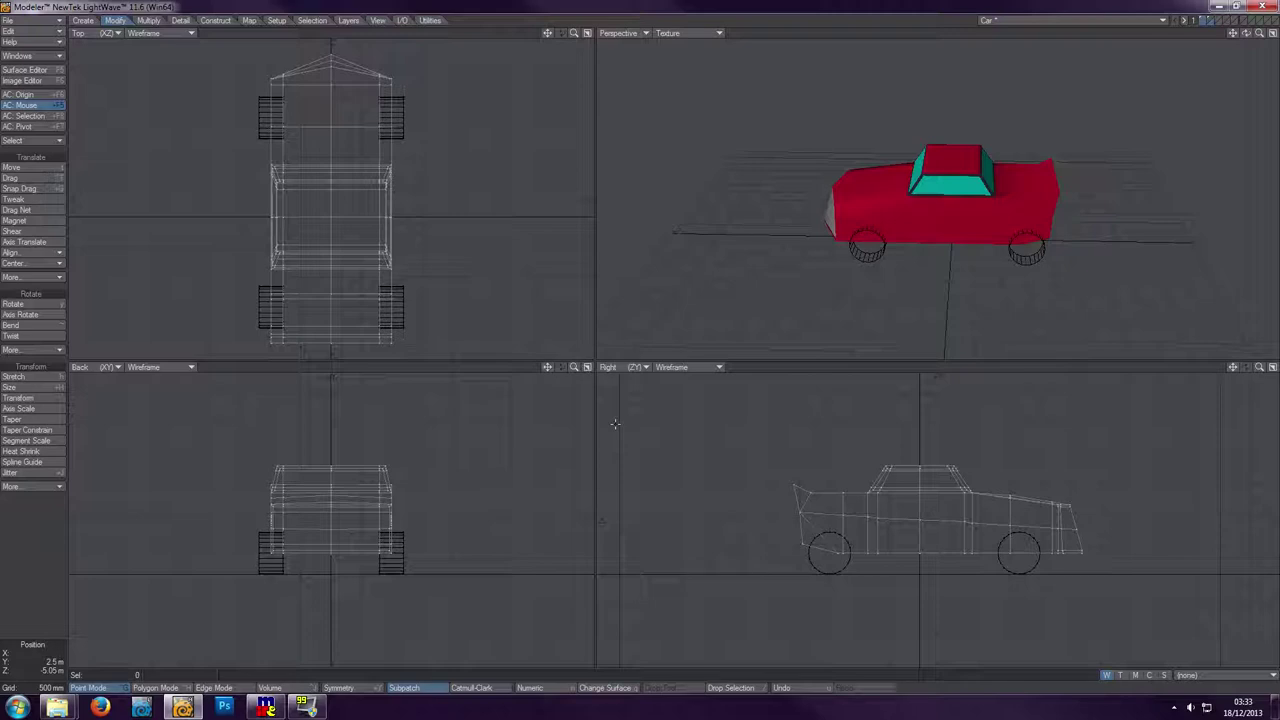
pyautogui.hotkey('shift', 'F1')
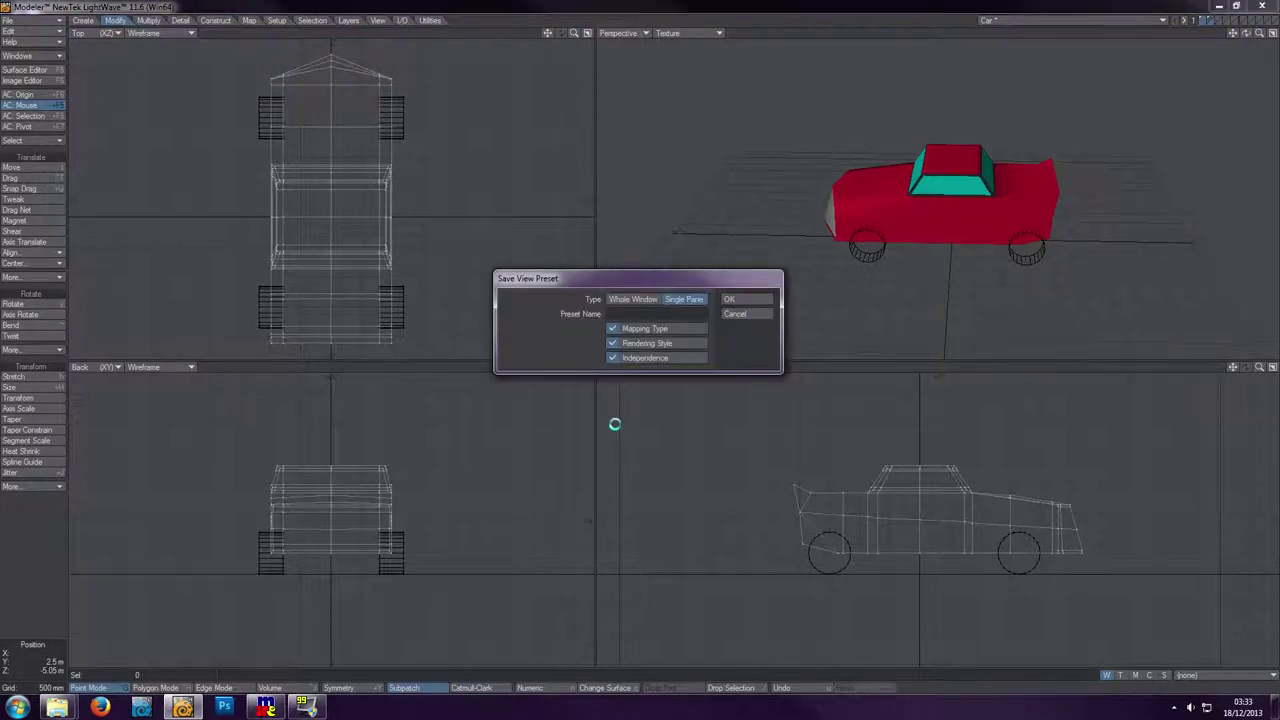
pyautogui.click(630, 299)
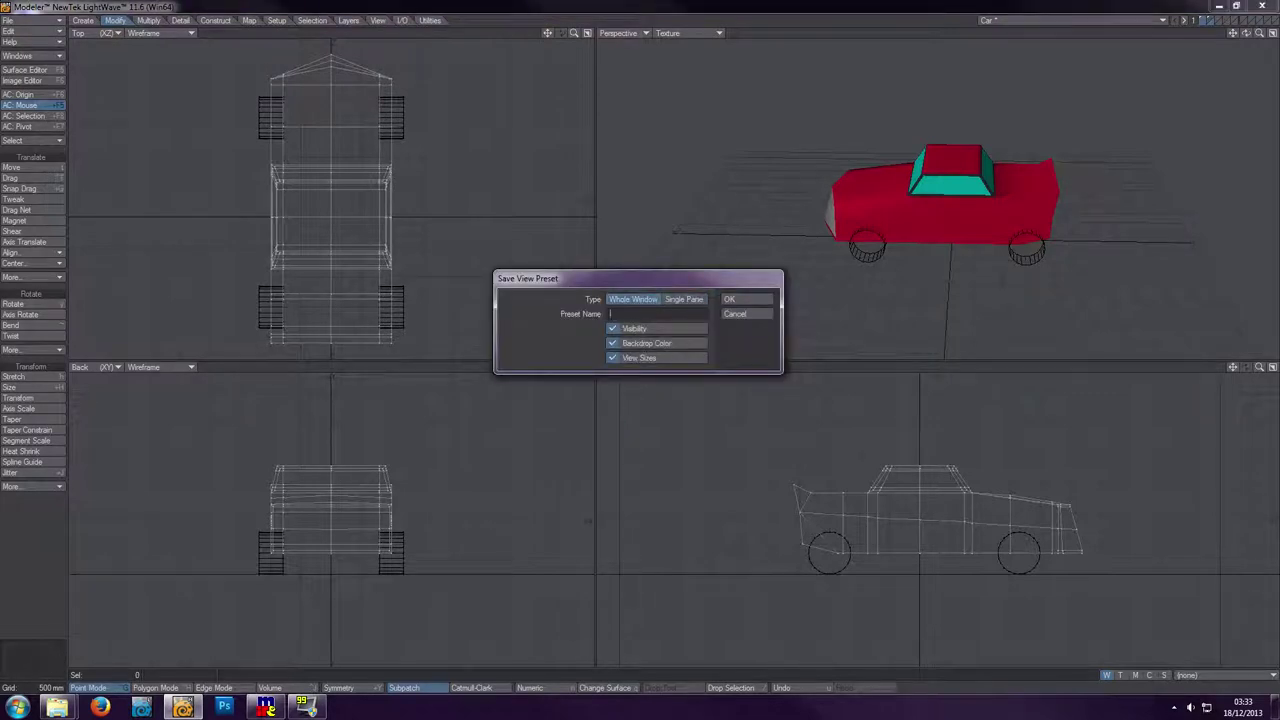
pyautogui.write('1')
pyautogui.press('Return')
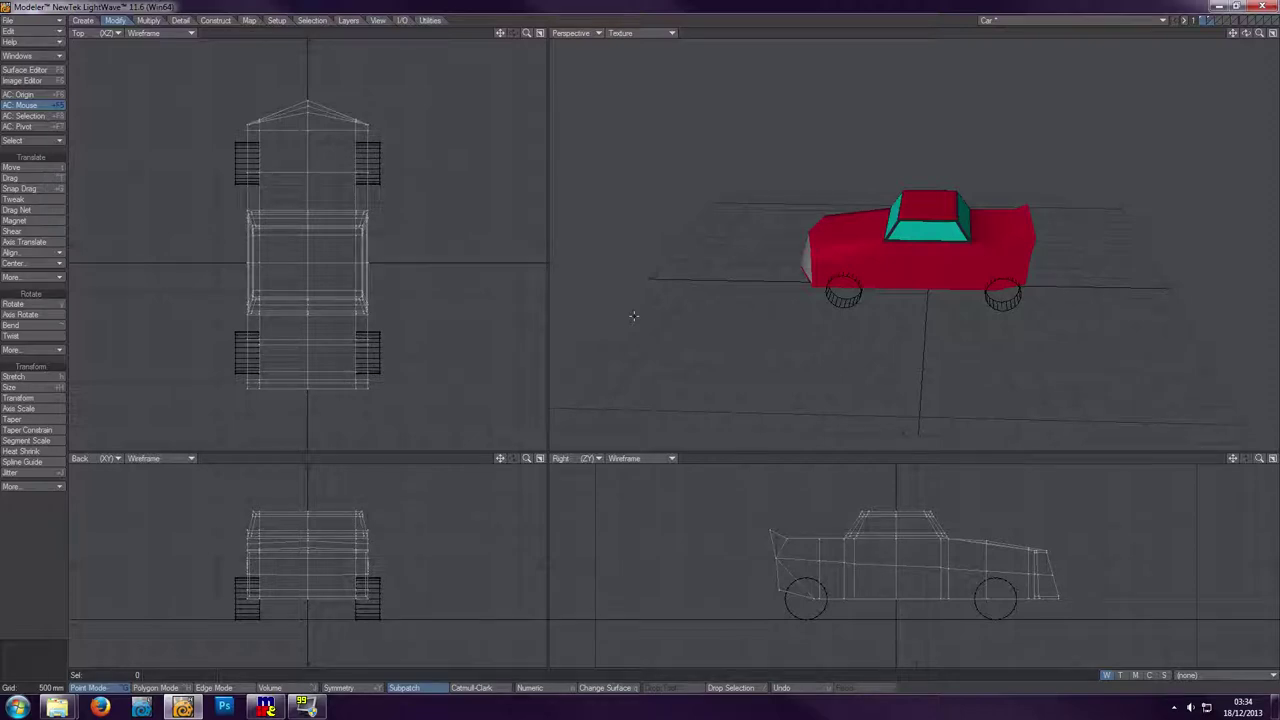
# - Switch between view presets 1 and 2, and show the Right view full-window and restore it
pyautogui.press('KP_1')
pyautogui.press('KP_2')
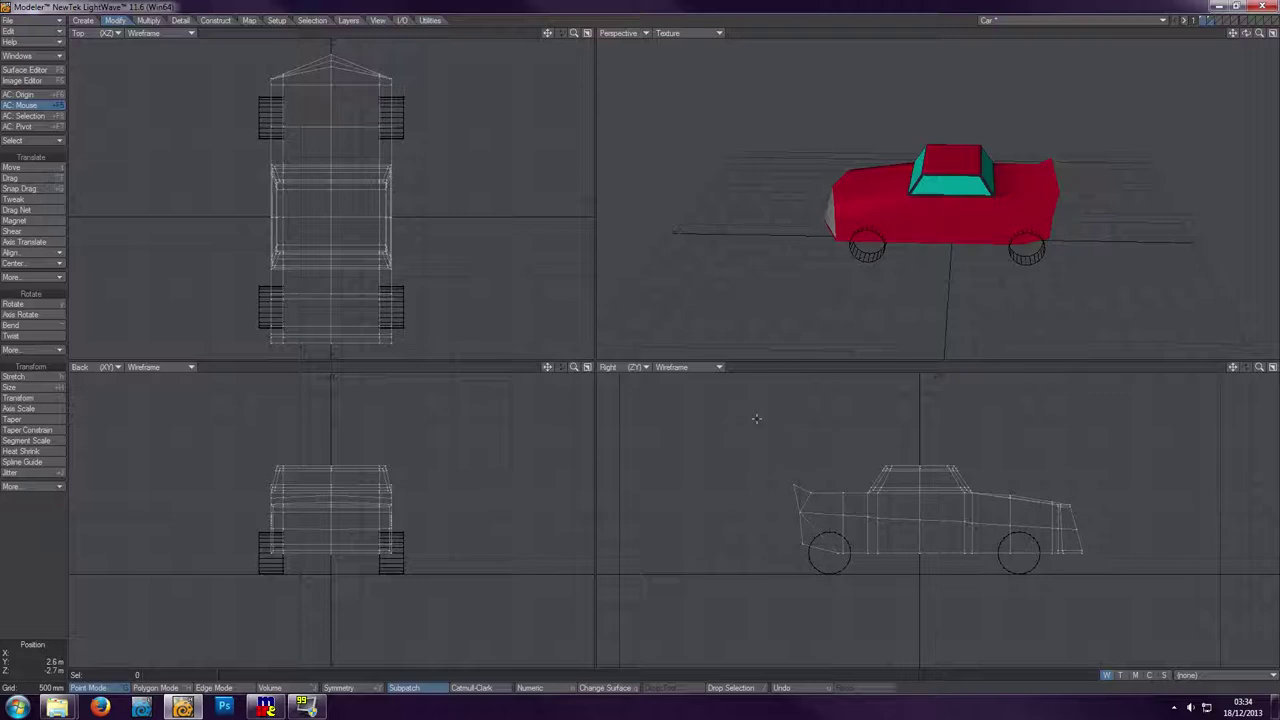
pyautogui.press('0')
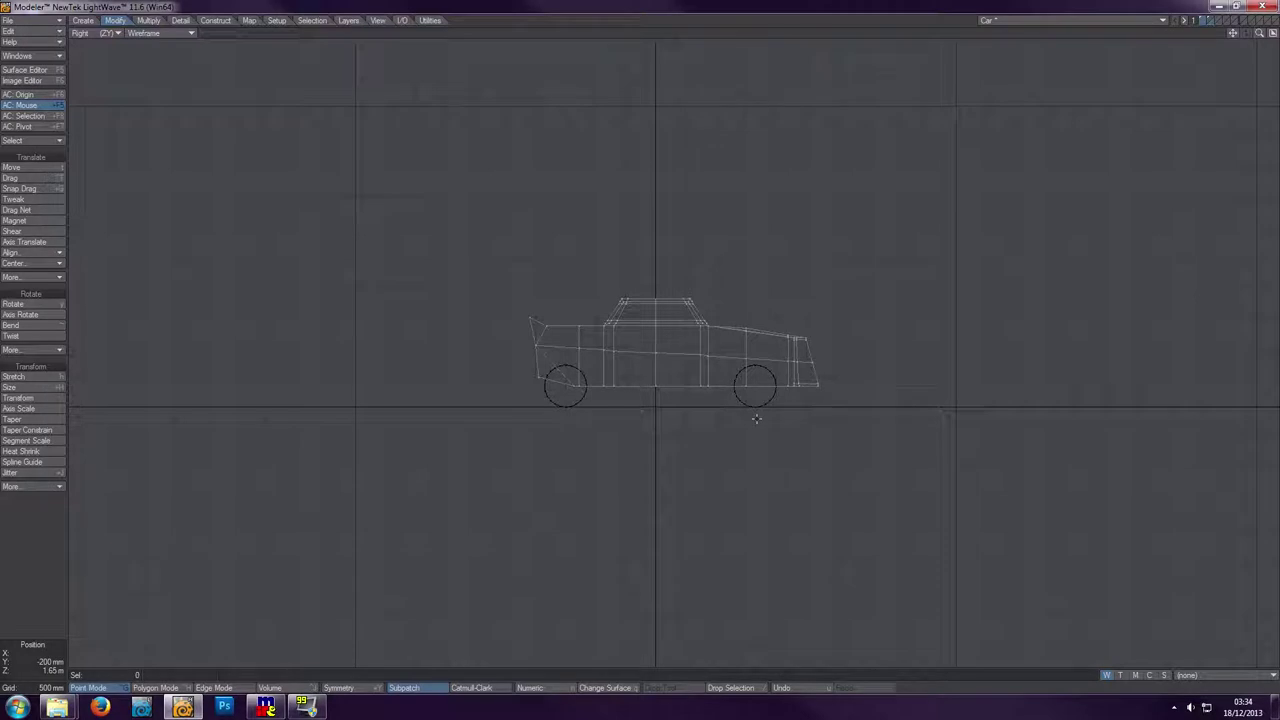
pyautogui.press('0')
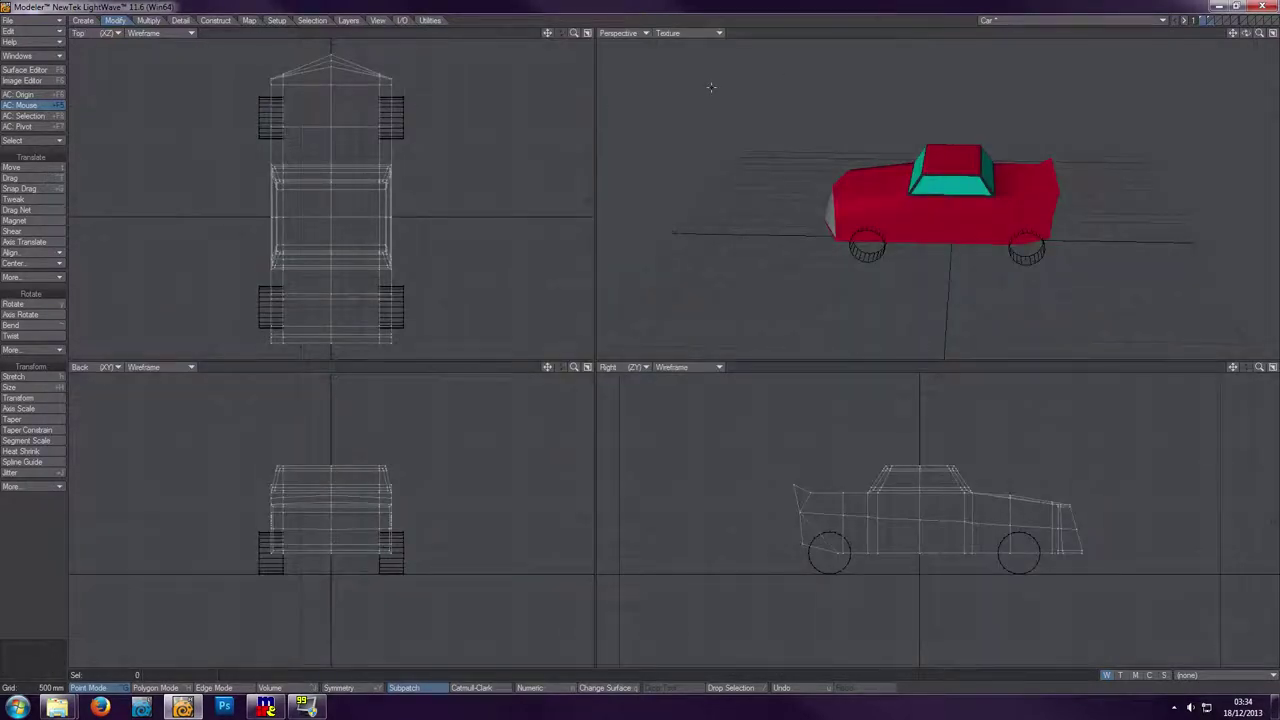
# - Rotate the Perspective view, show it full-window and restore it, and zoom in on the car's front
pyautogui.moveTo(1246, 33); pyautogui.dragTo(1176, 69)
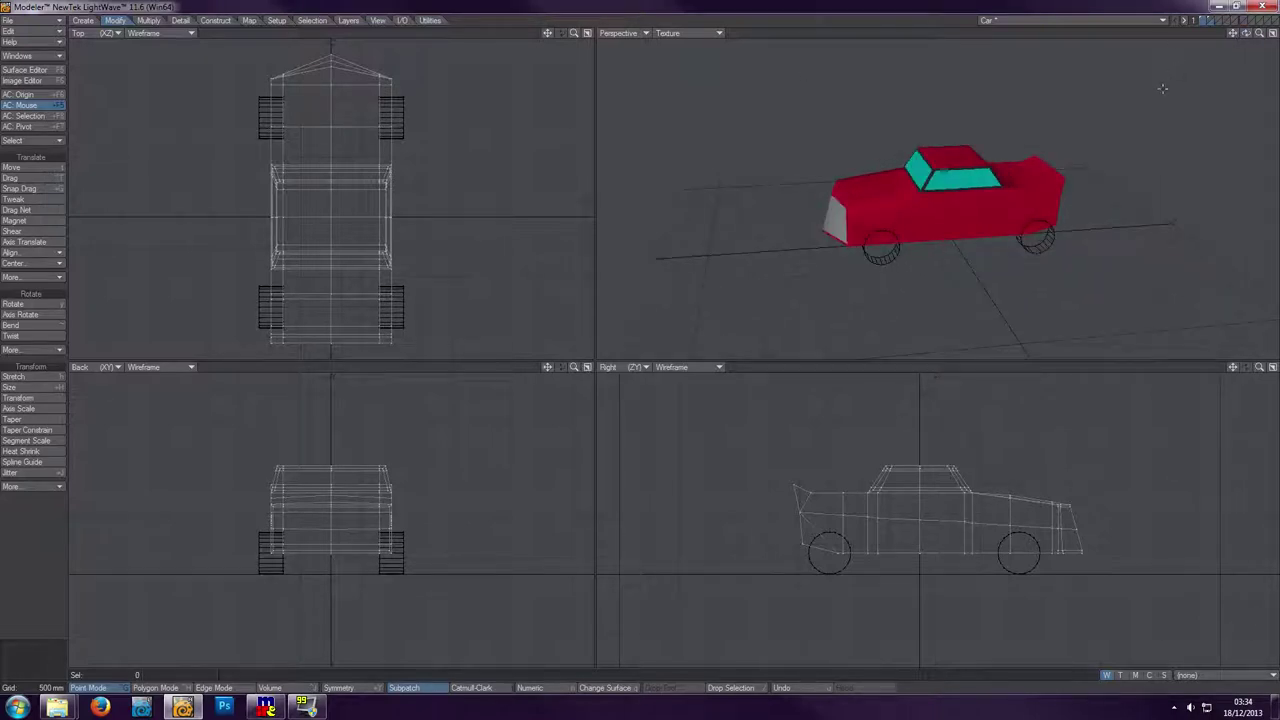
pyautogui.press('0')
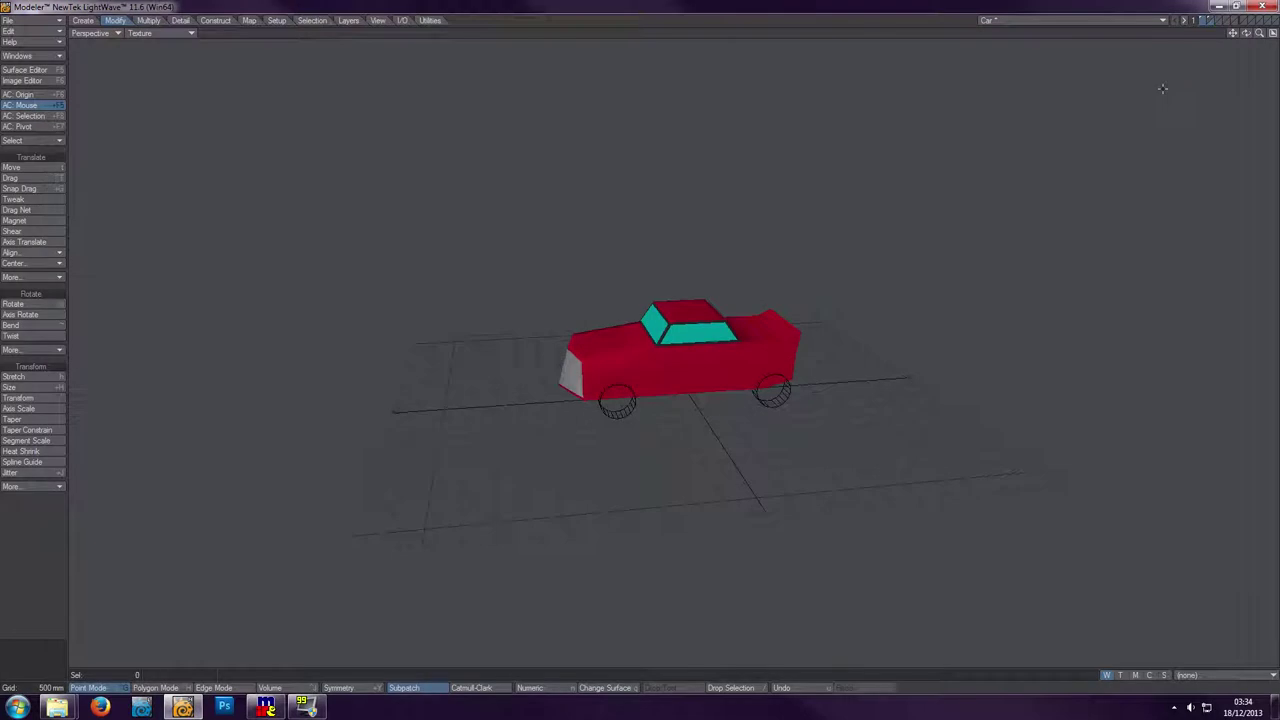
pyautogui.press('0')
pyautogui.press('0')
pyautogui.scroll(3, 1162, 89)
pyautogui.moveTo(1246, 33)
pyautogui.mouseDown()
pyautogui.moveTo(1186, 36)
pyautogui.moveTo(1250, 37)
pyautogui.moveTo(1250, 50)
pyautogui.moveTo(1250, 37)
pyautogui.mouseUp()
pyautogui.press('KP_0')
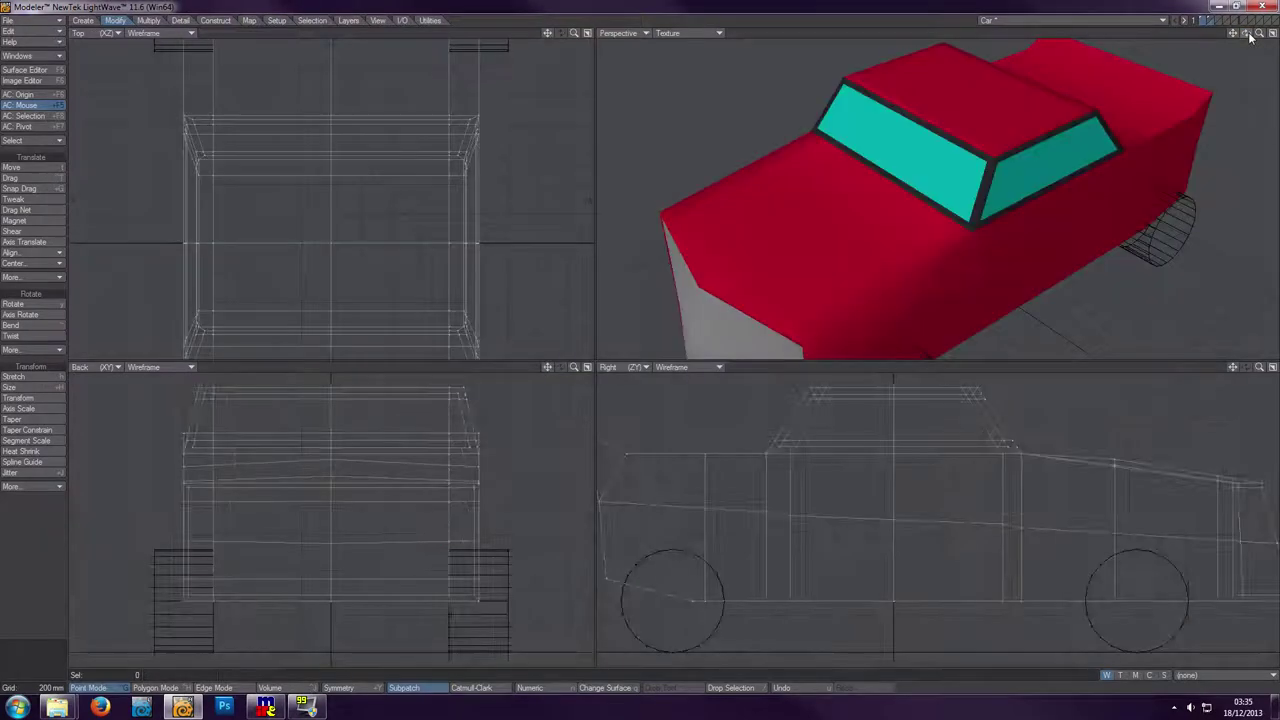
# - Fit the car in all views of the second layout and enlarge the Top and Perspective viewports a little further
pyautogui.press('a')
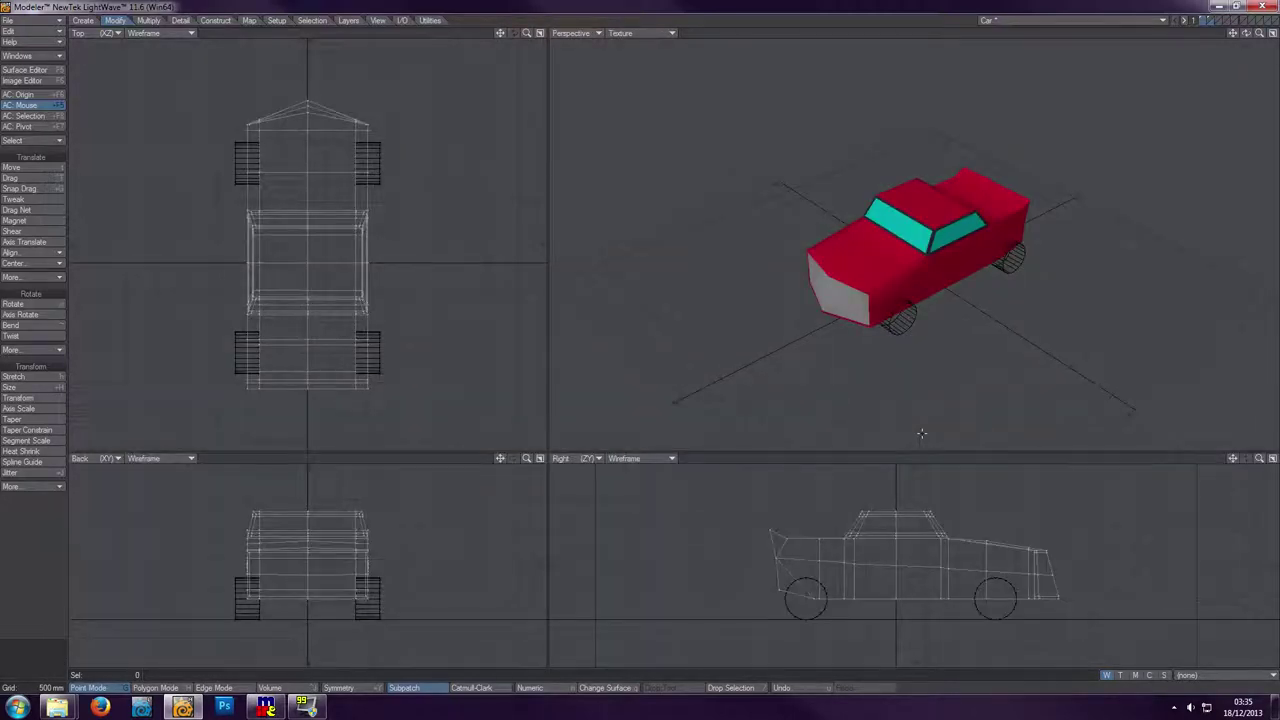
pyautogui.press('a')
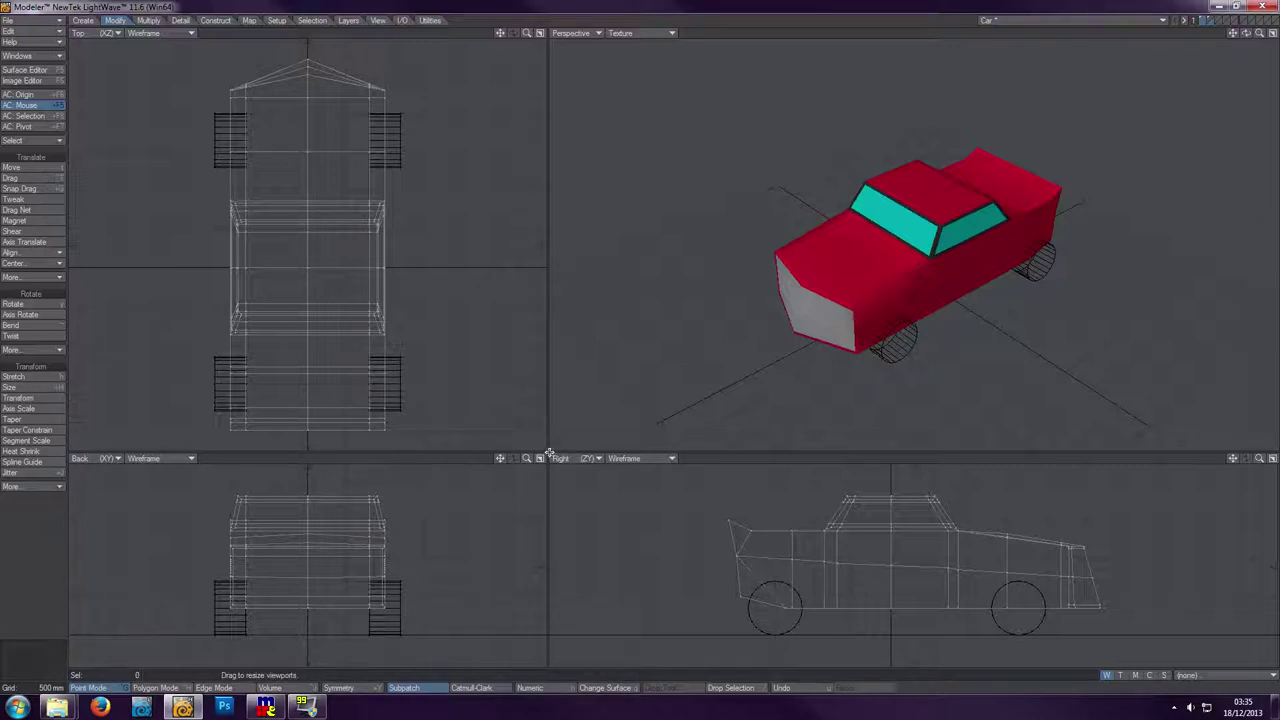
pyautogui.moveTo(548, 452); pyautogui.dragTo(555, 471)
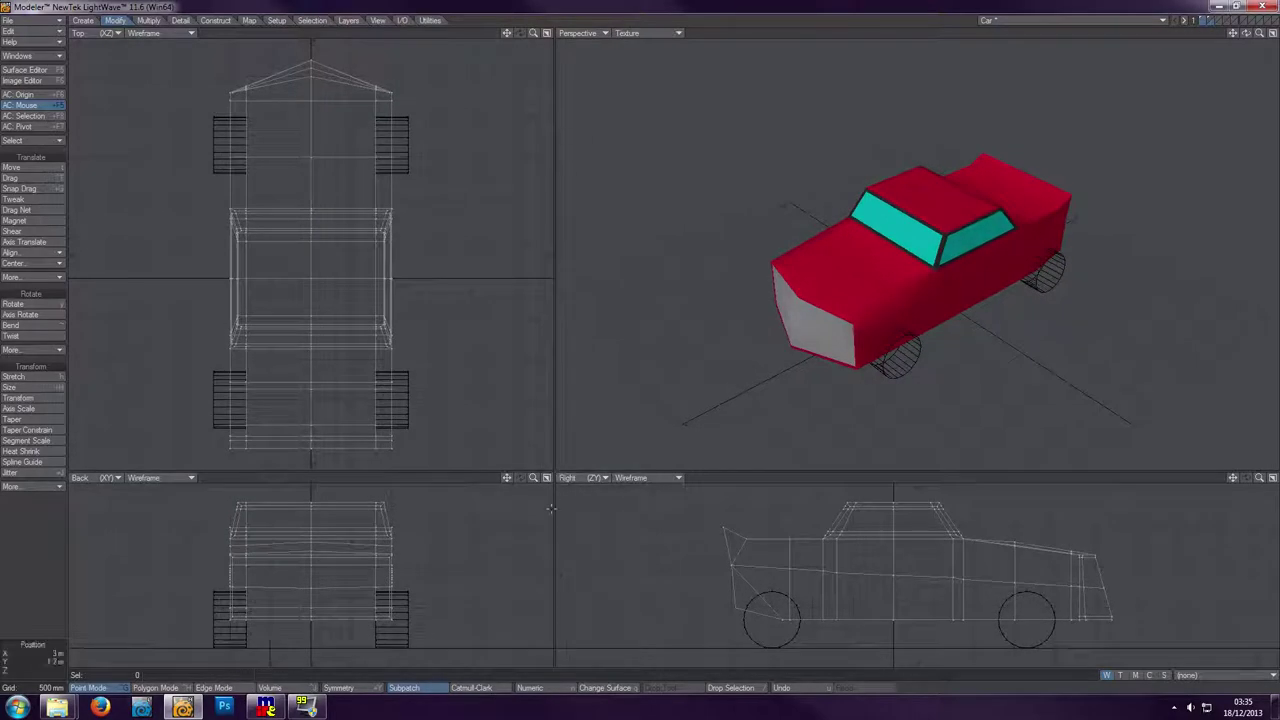
pyautogui.press('Up')
pyautogui.press('Down')
# - Save the adjusted viewport layout as a Whole Window view preset named 2
pyautogui.hotkey('shift', 'F1')
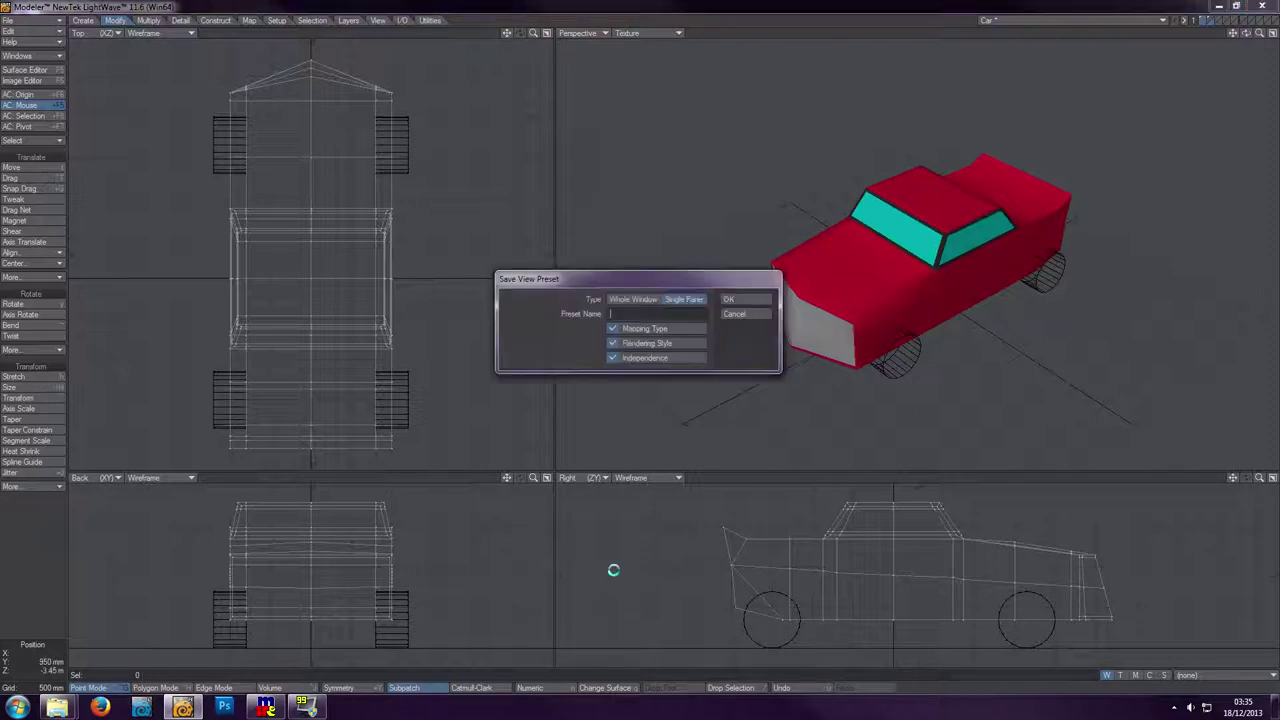
pyautogui.click(628, 302)
pyautogui.click(630, 314)
pyautogui.write('2')
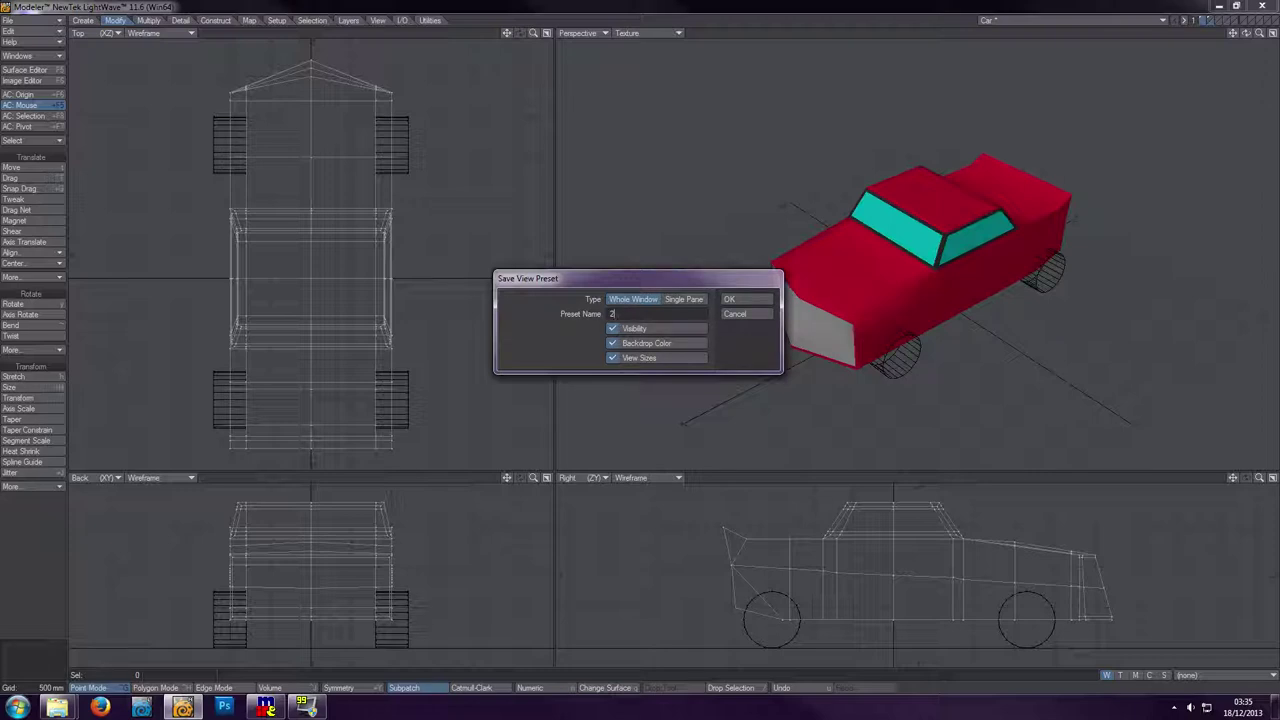
pyautogui.press('BackSpace')
pyautogui.write('persp')
pyautogui.press('BackSpace')
pyautogui.press('BackSpace')
pyautogui.press('BackSpace')
pyautogui.press('BackSpace')
pyautogui.press('BackSpace')
pyautogui.write('2')
pyautogui.click(741, 299)
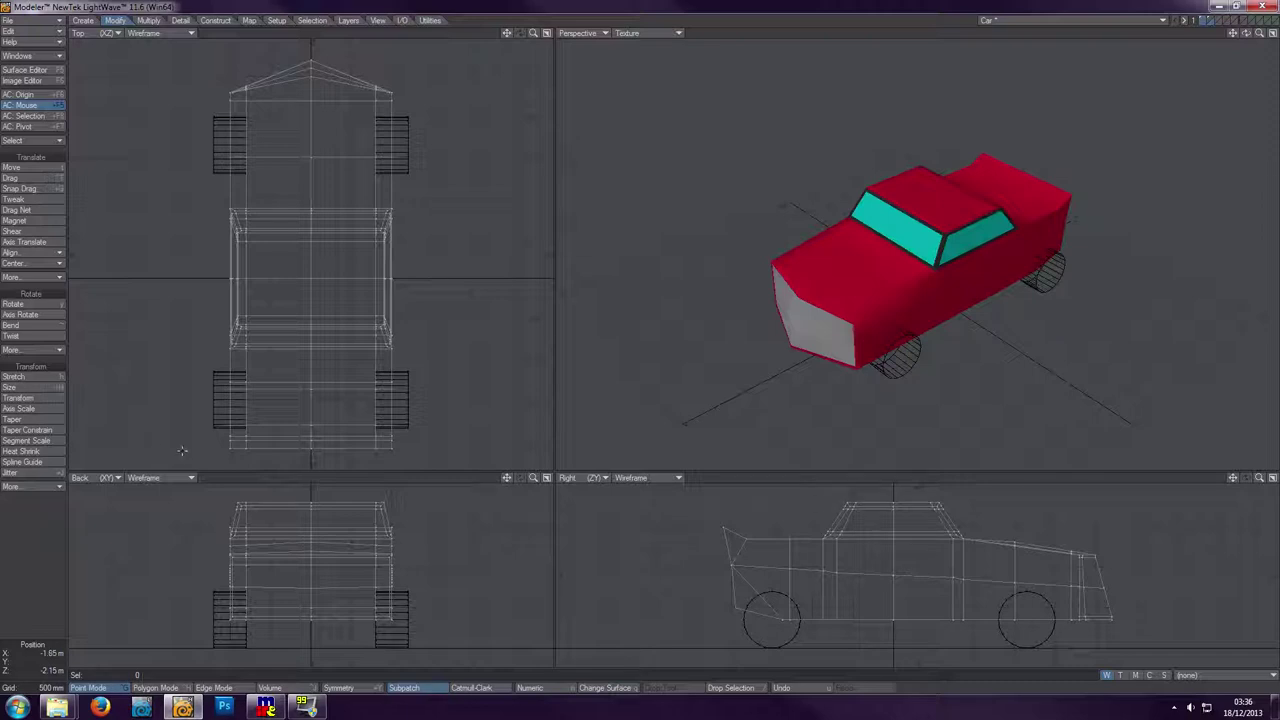
# - Switch to the mug object, fit it in the first viewport layout, and return to the Car object
pyautogui.click(1062, 22)
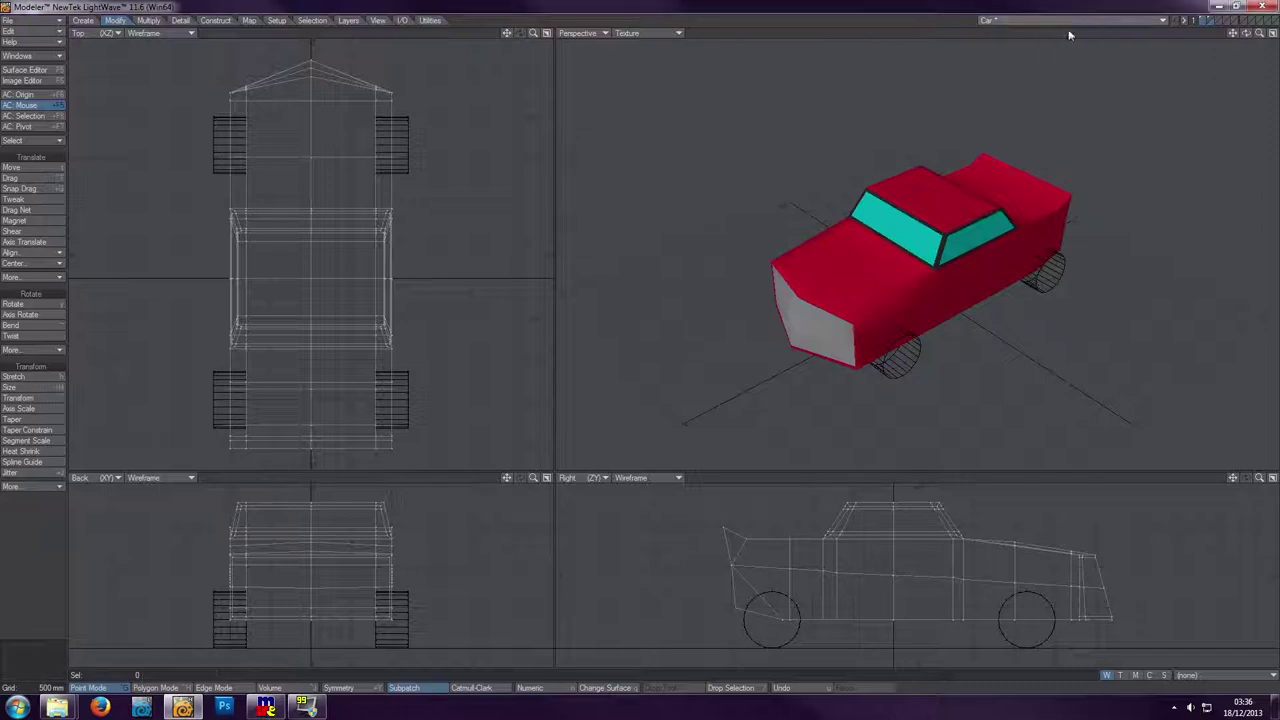
pyautogui.click(1066, 30)
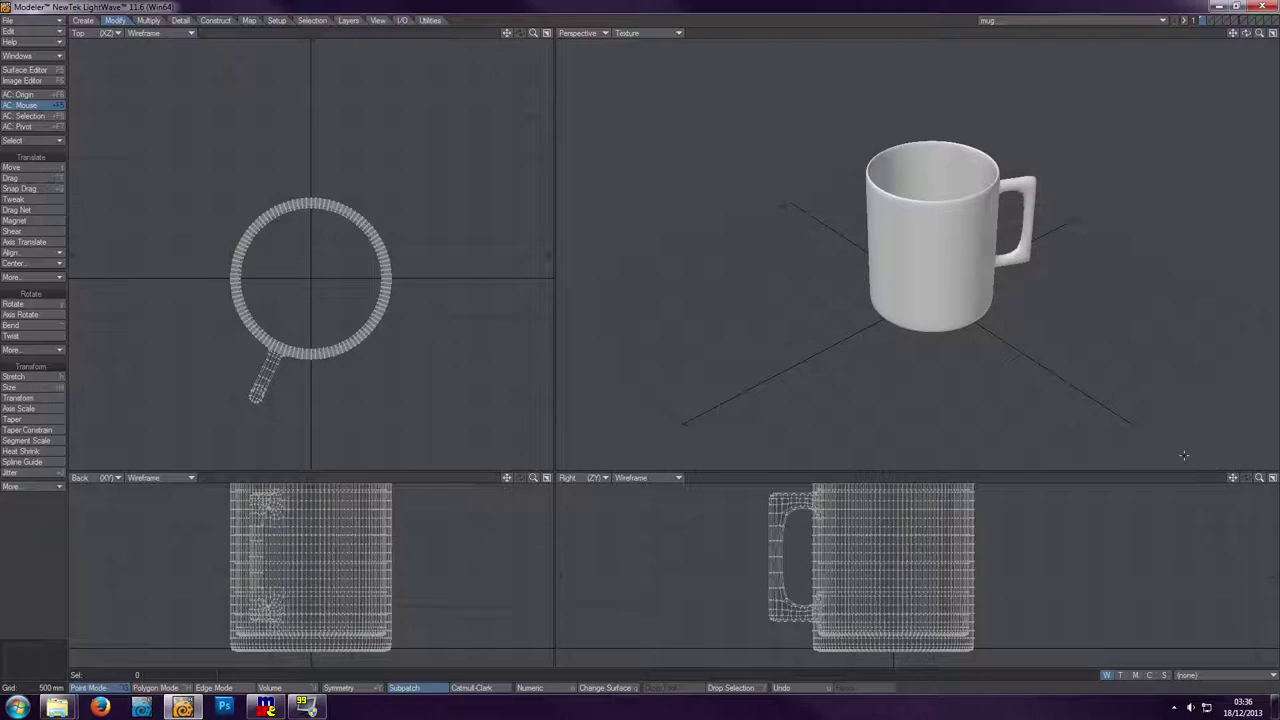
pyautogui.moveTo(1183, 462); pyautogui.dragTo(1236, 362)
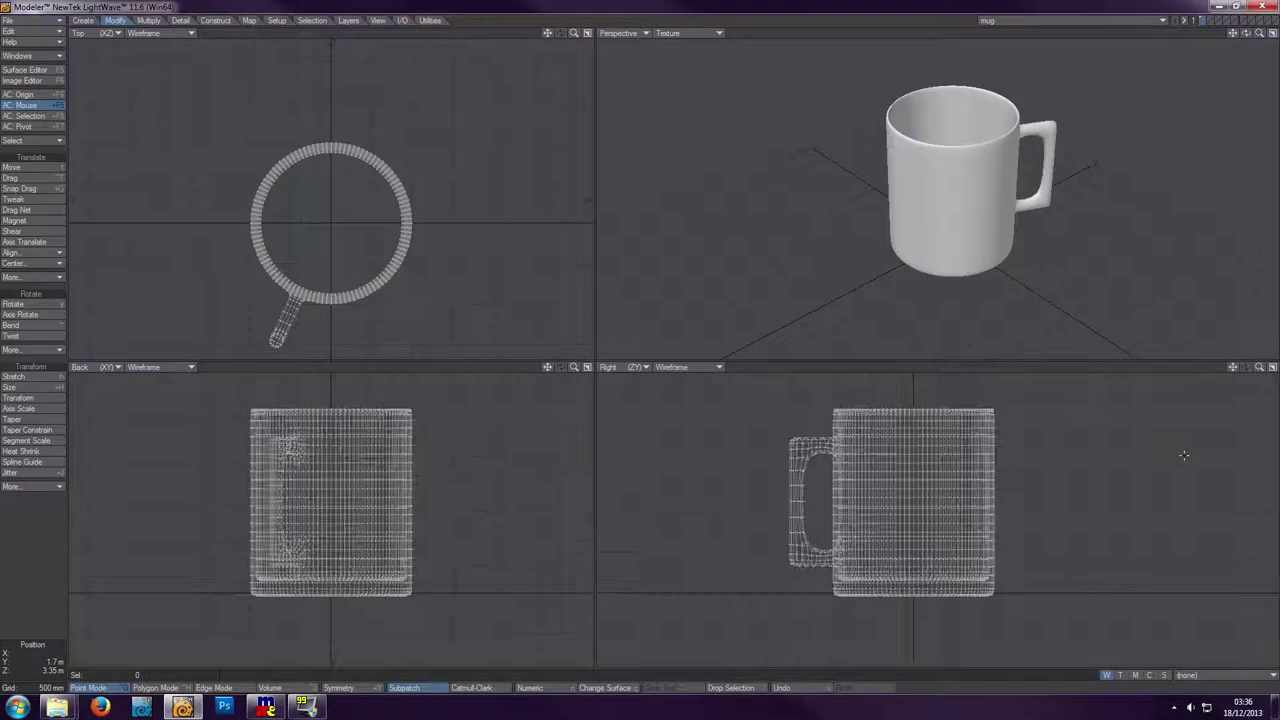
pyautogui.press('a')
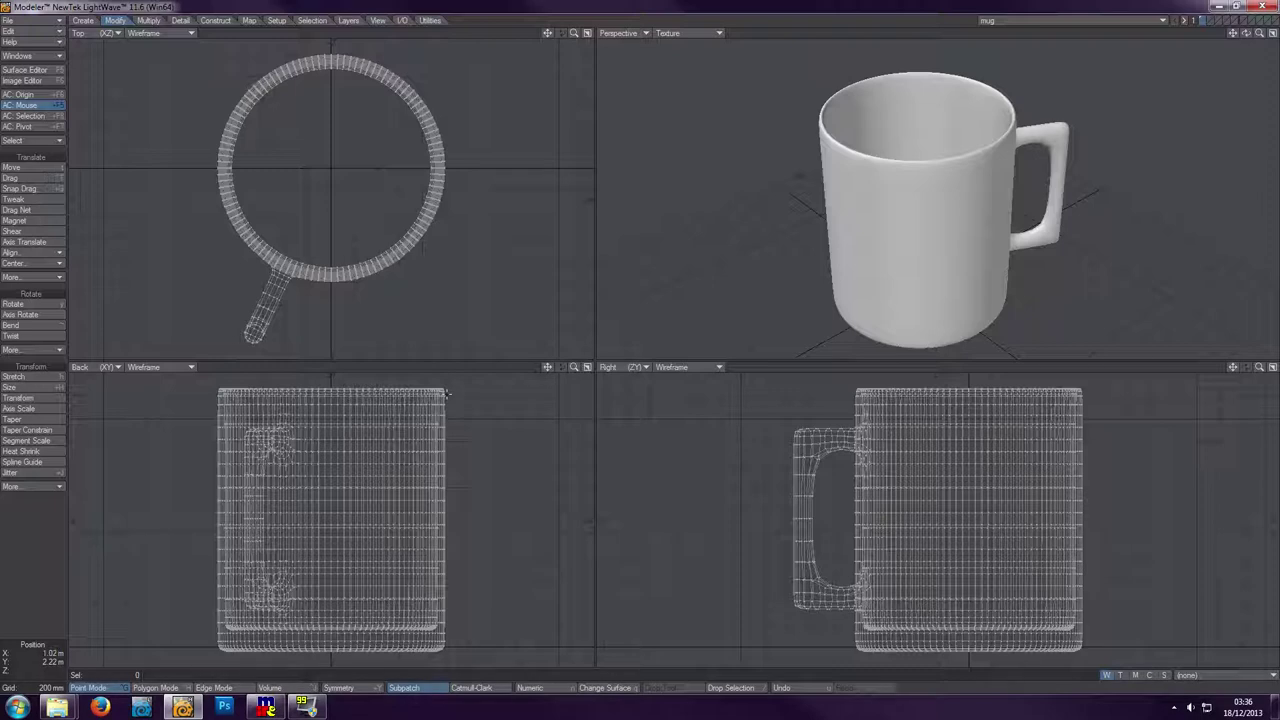
pyautogui.click(1144, 21)
pyautogui.click(1145, 19)
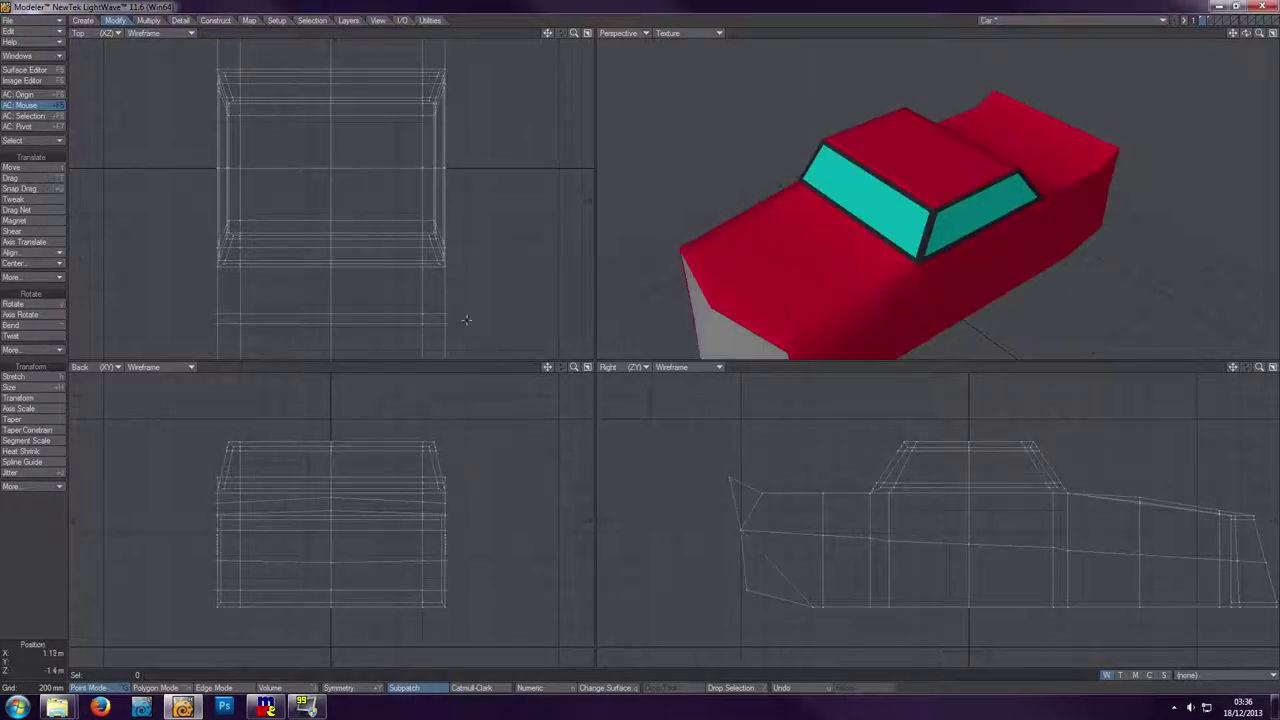
# - Pan the views and compare them on the mug object, and return to the Car object fitted in all views
pyautogui.moveTo(547, 33); pyautogui.dragTo(449, 280)
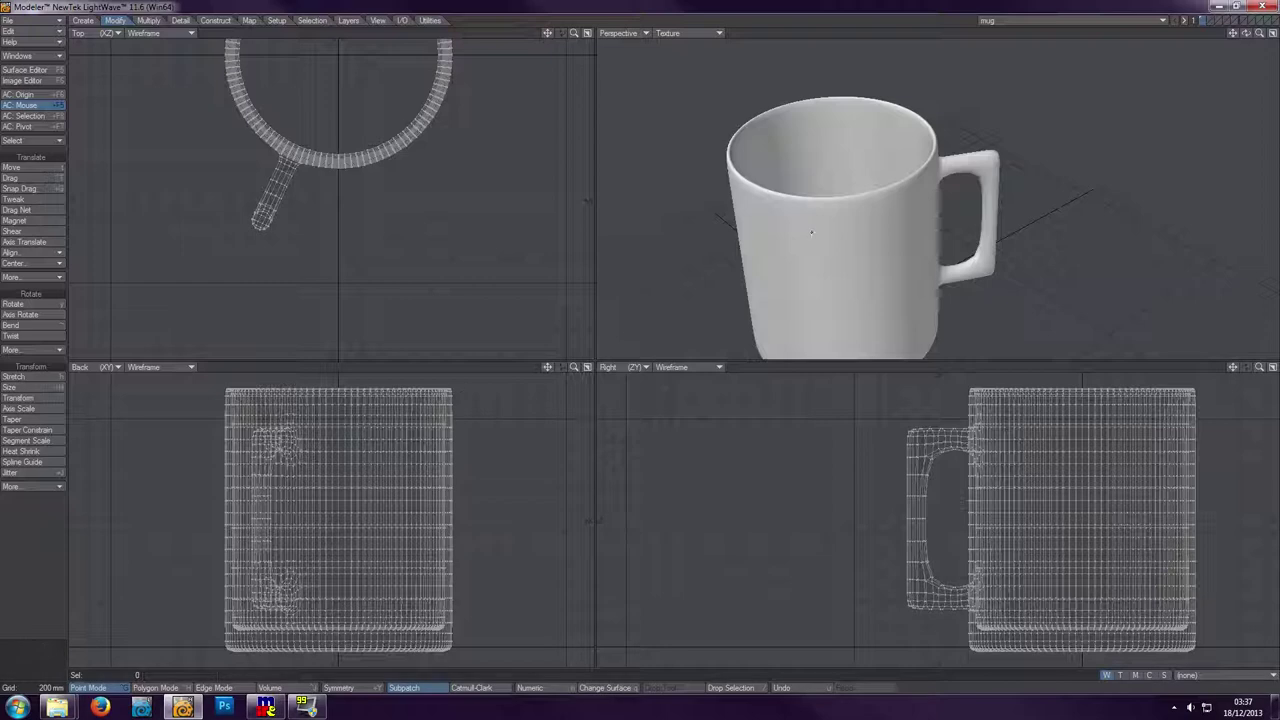
pyautogui.click(1103, 18)
pyautogui.click(1088, 28)
pyautogui.press('a')
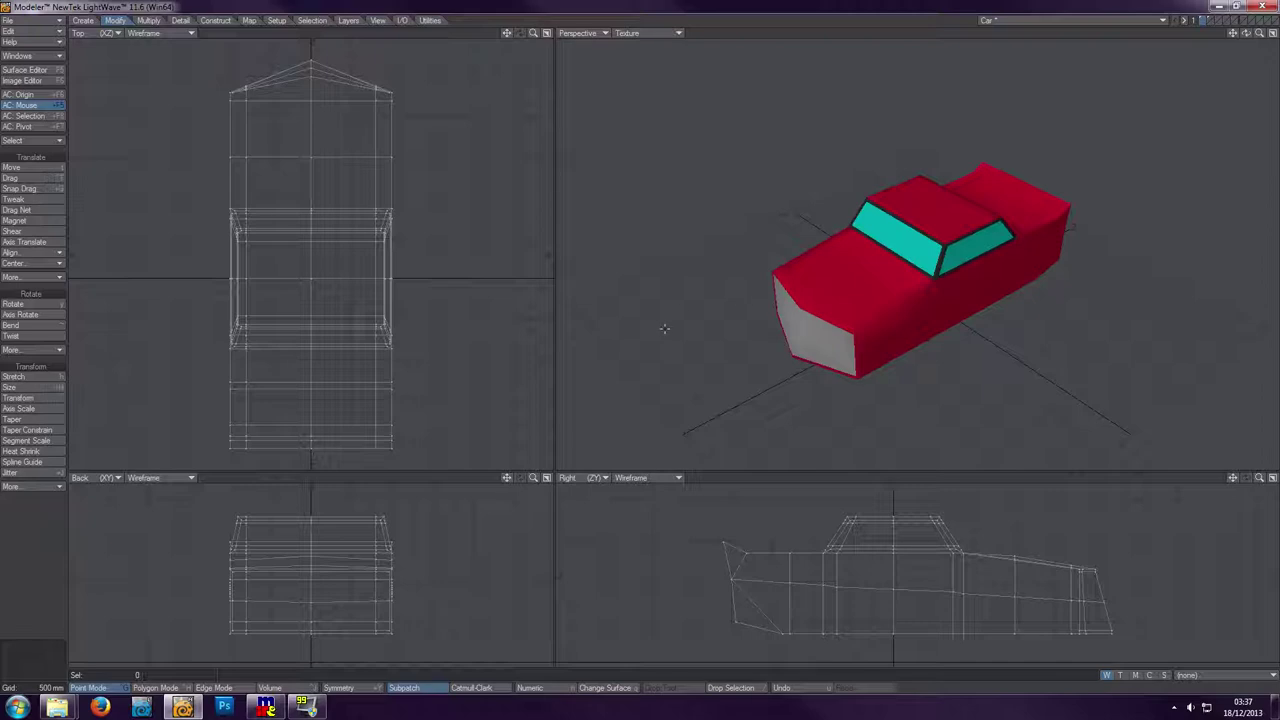
# - Try subdividing the car body with Metaform, rotate the view to inspect the smoothed shape, and undo the subdivision
pyautogui.hotkey('shift', 'd')
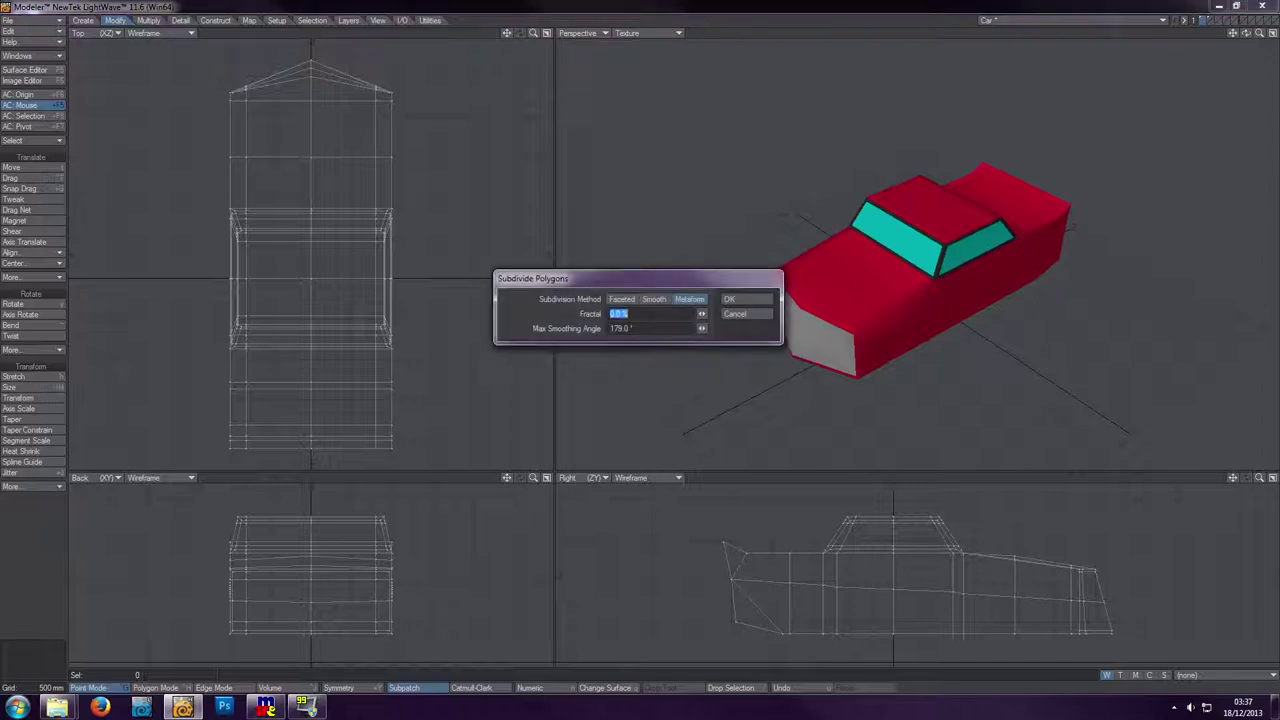
pyautogui.click(750, 298)
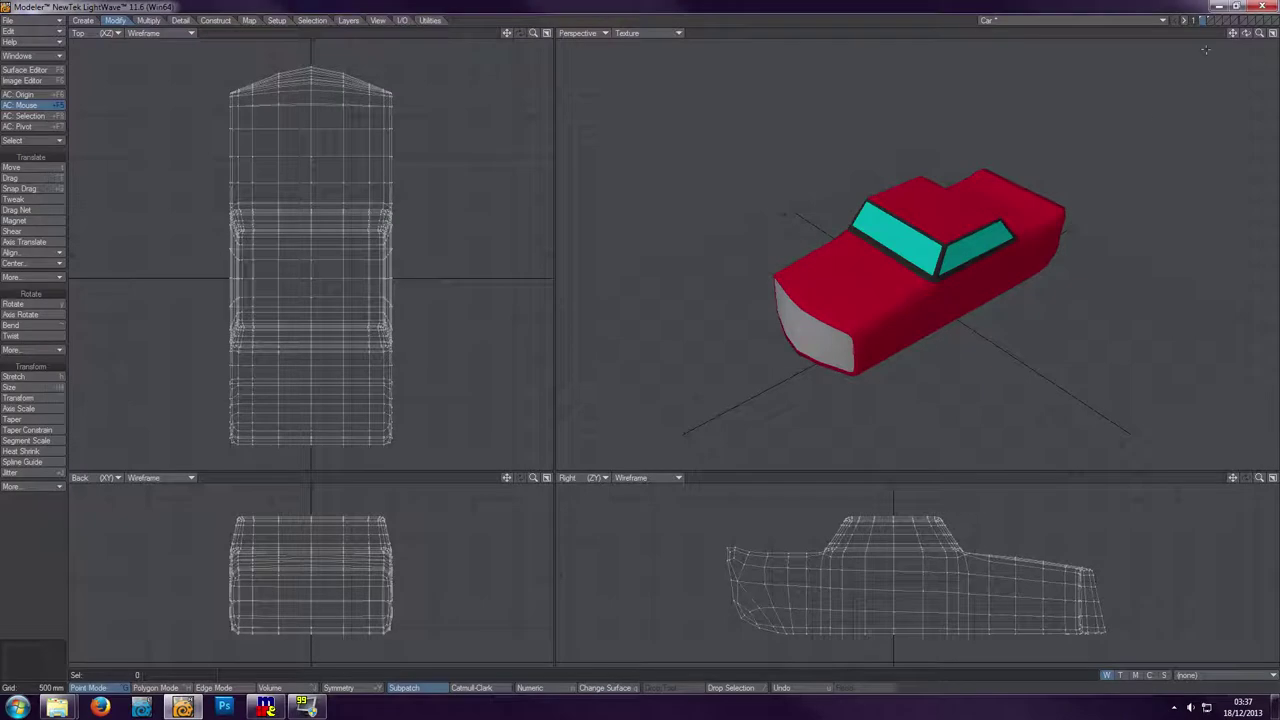
pyautogui.moveTo(1246, 33)
pyautogui.mouseDown()
pyautogui.moveTo(1192, 36)
pyautogui.moveTo(1245, 35)
pyautogui.mouseUp()
pyautogui.press('u')
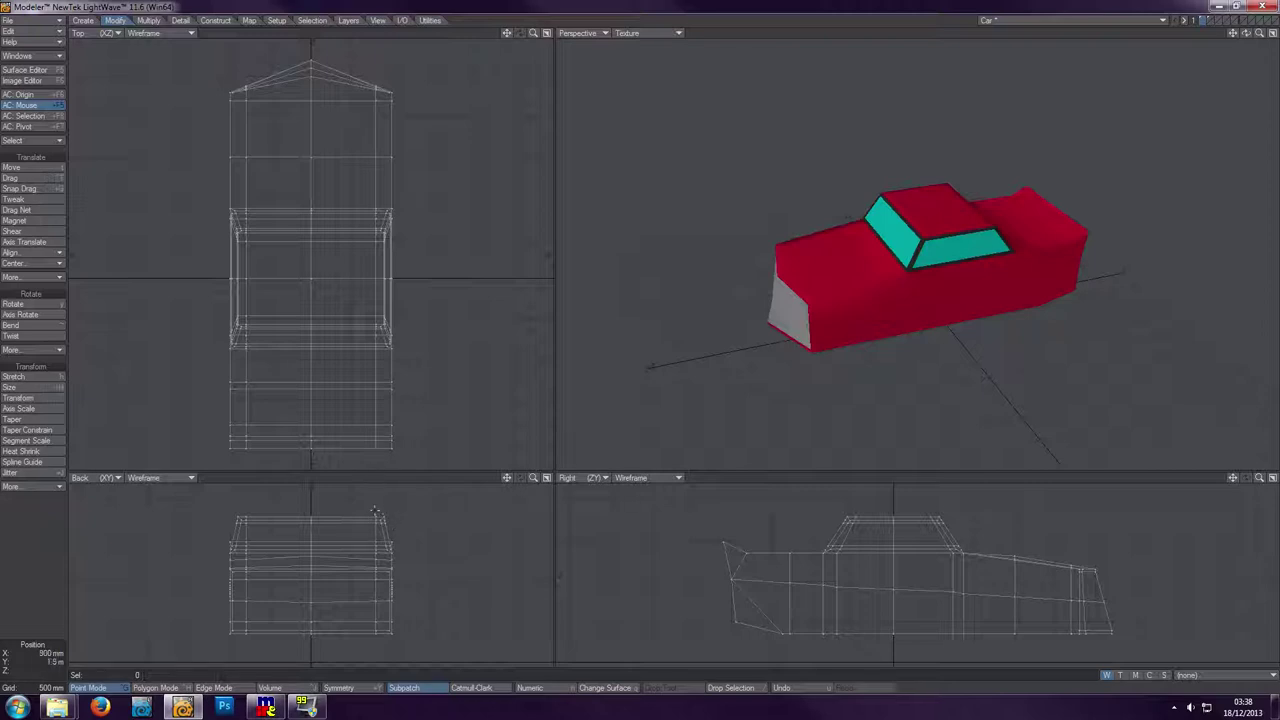
# - Select two adjacent polygons in the windscreen area to check how they meet, and drop the selection
pyautogui.click(188, 692)
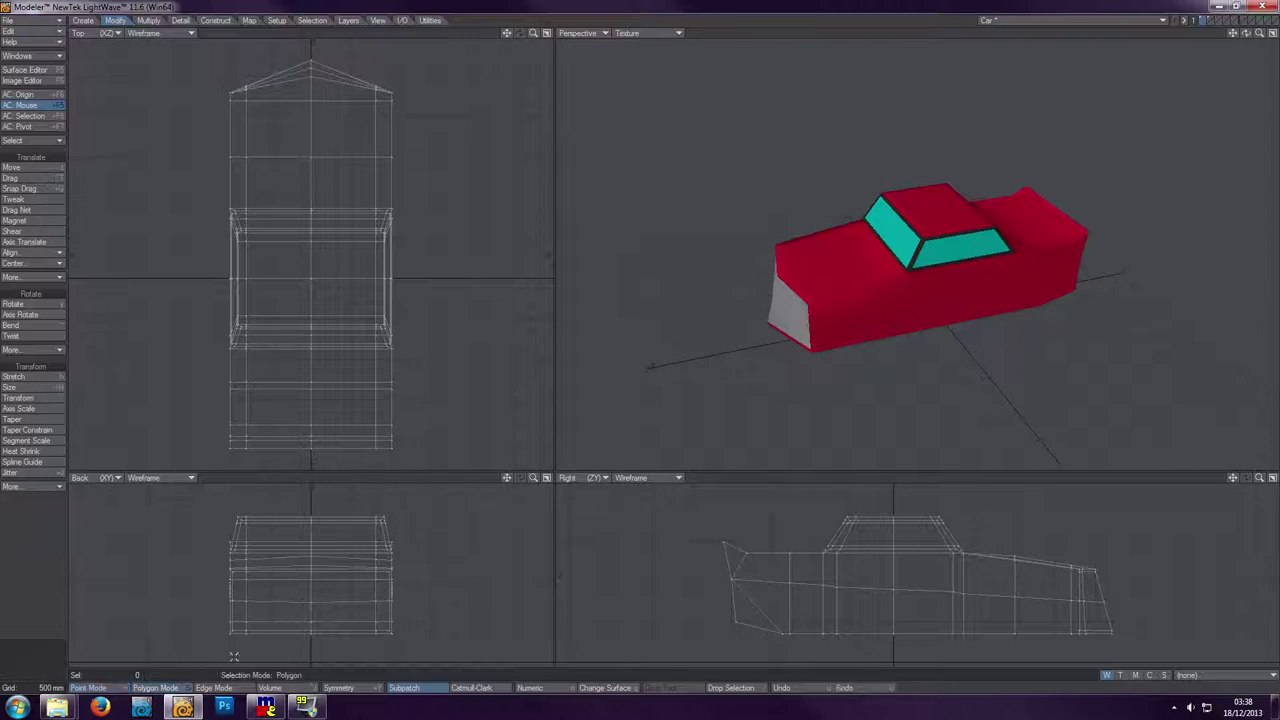
pyautogui.click(906, 249)
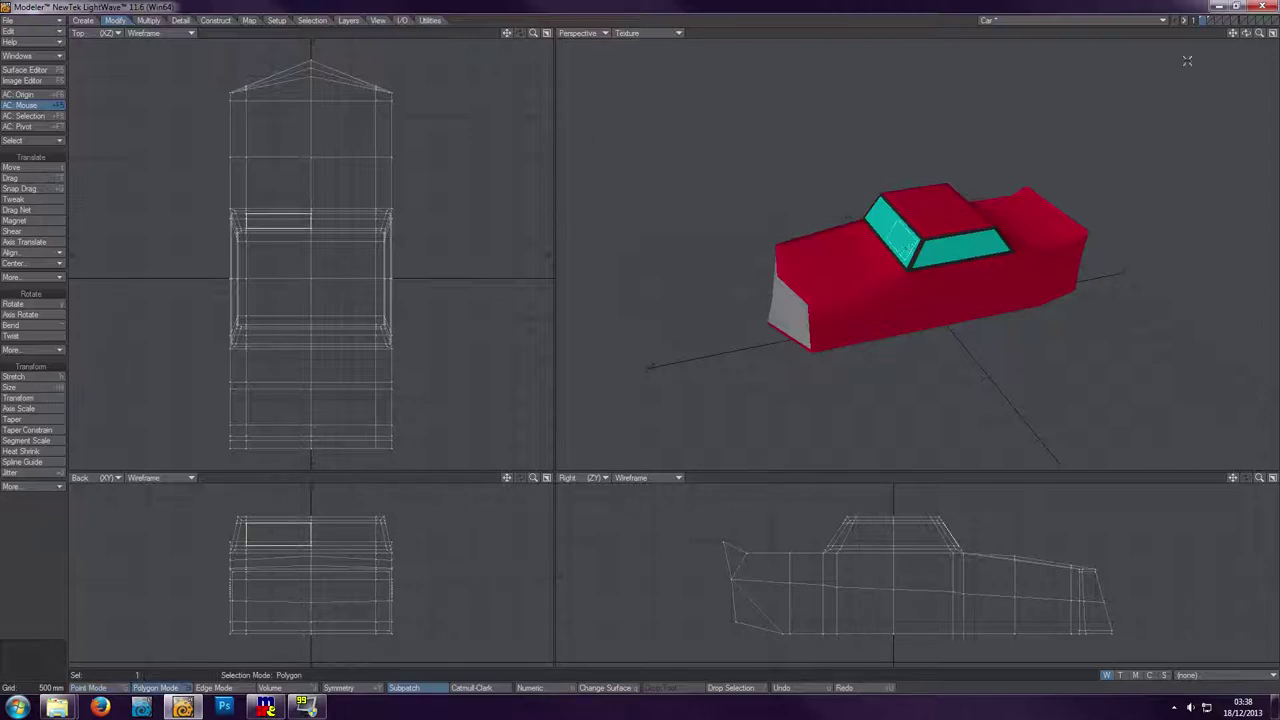
pyautogui.moveTo(1246, 35); pyautogui.dragTo(1205, 36)
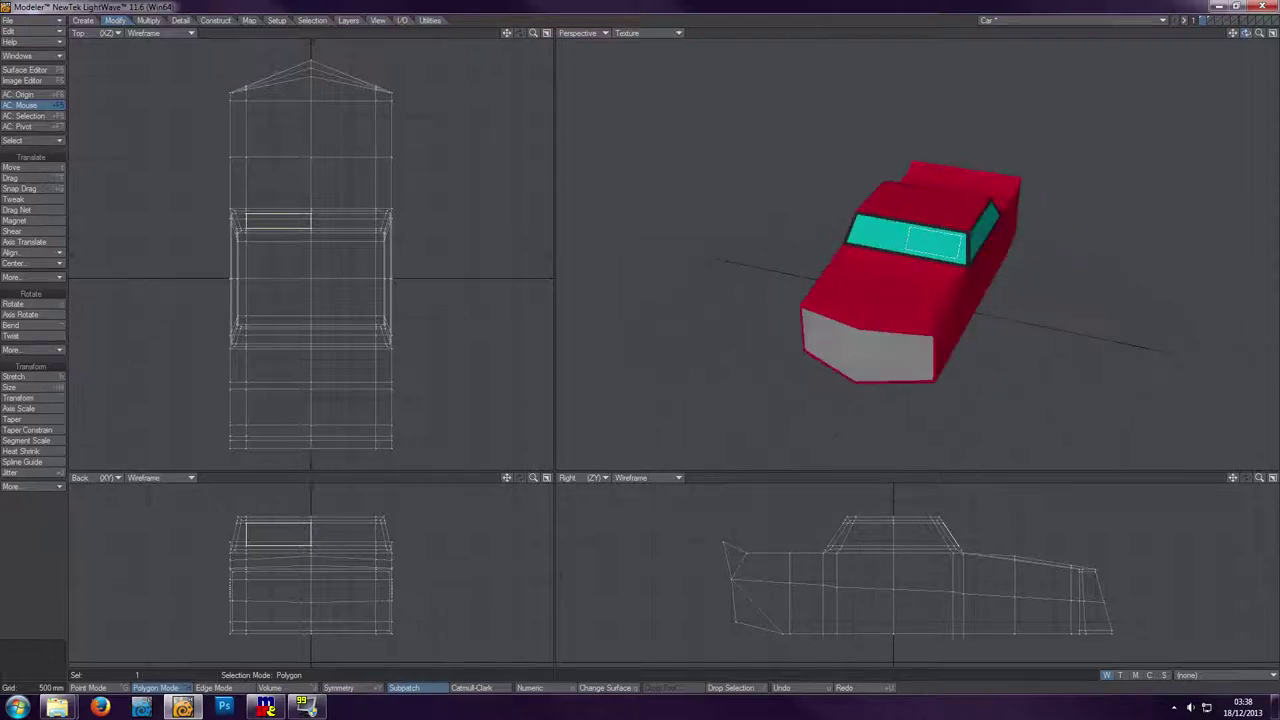
pyautogui.click(961, 246)
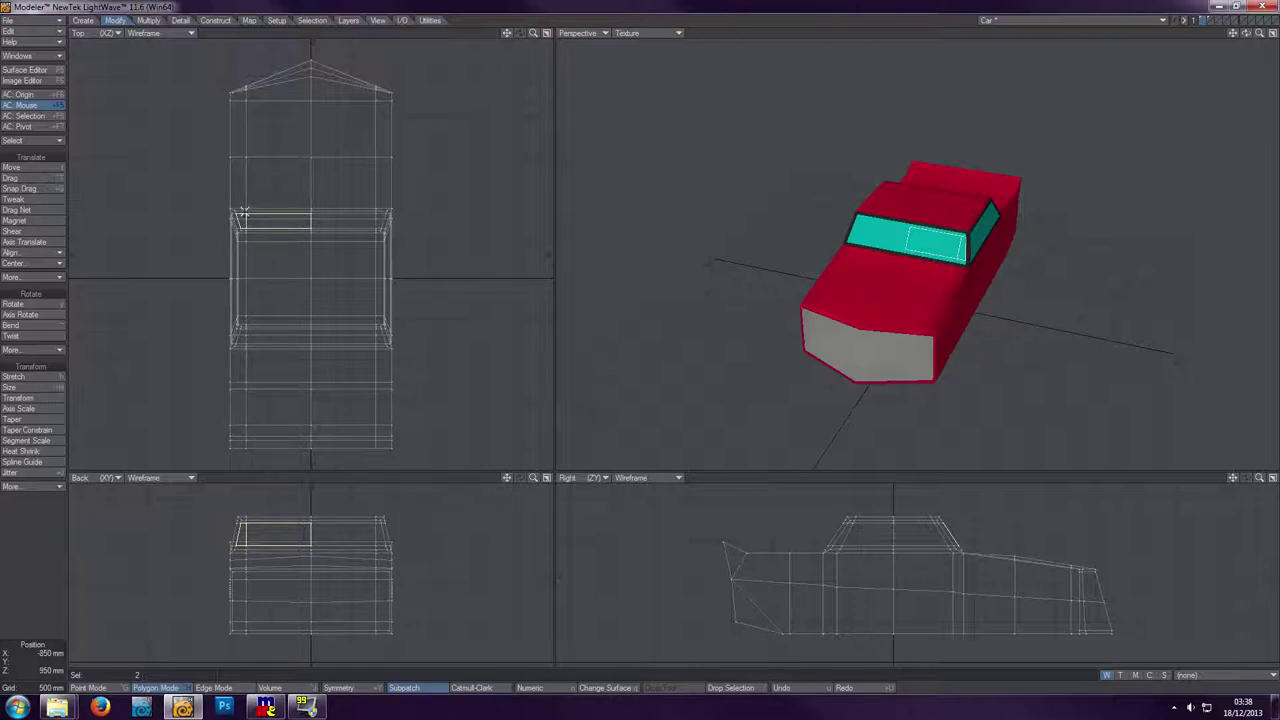
pyautogui.click(291, 519)
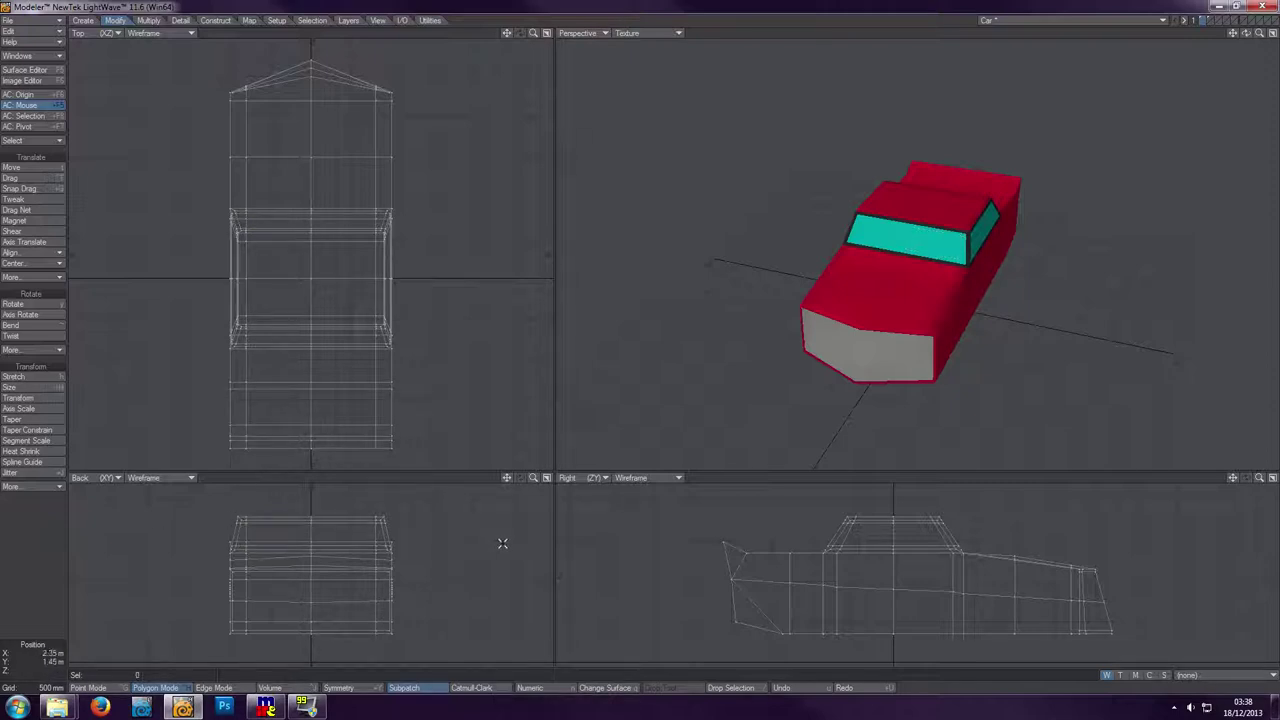
# - Try SubPatch smoothing on the whole car, inspect it from the front and side, and restore the unsmoothed mesh
pyautogui.press('Tab')
pyautogui.moveTo(1252, 36); pyautogui.dragTo(1080, 95)
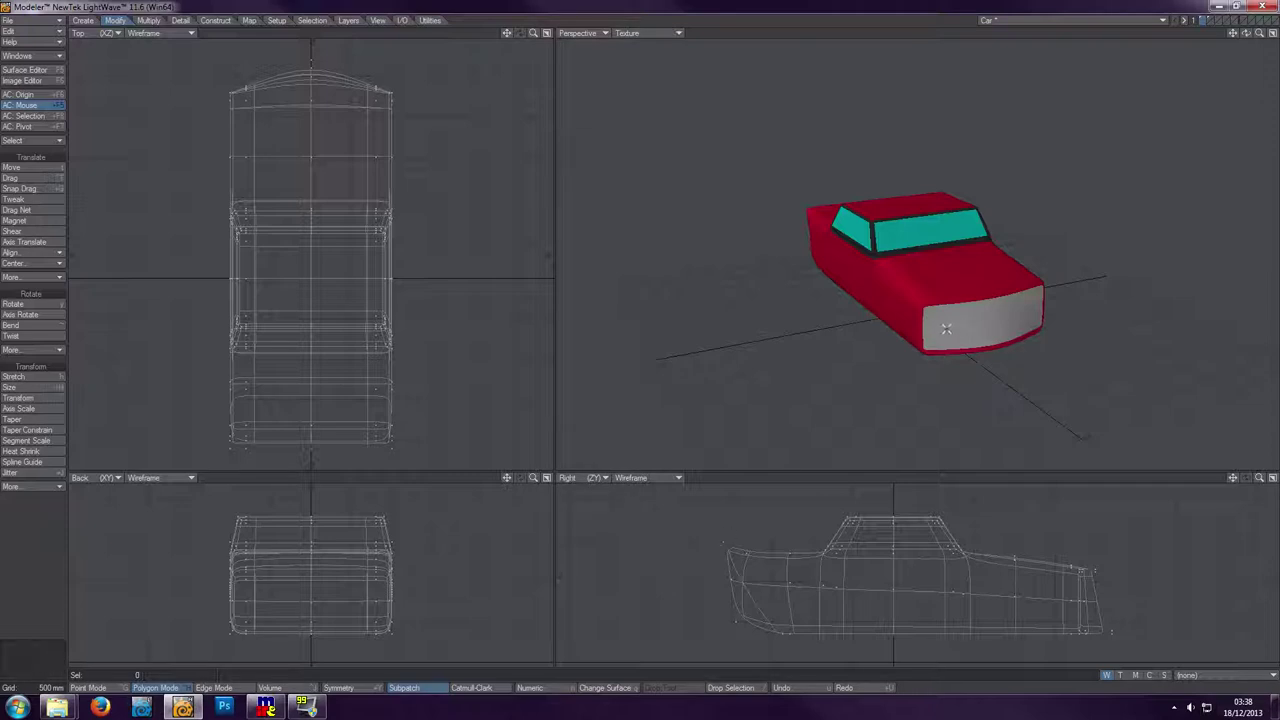
pyautogui.moveTo(1245, 33); pyautogui.dragTo(1158, 44)
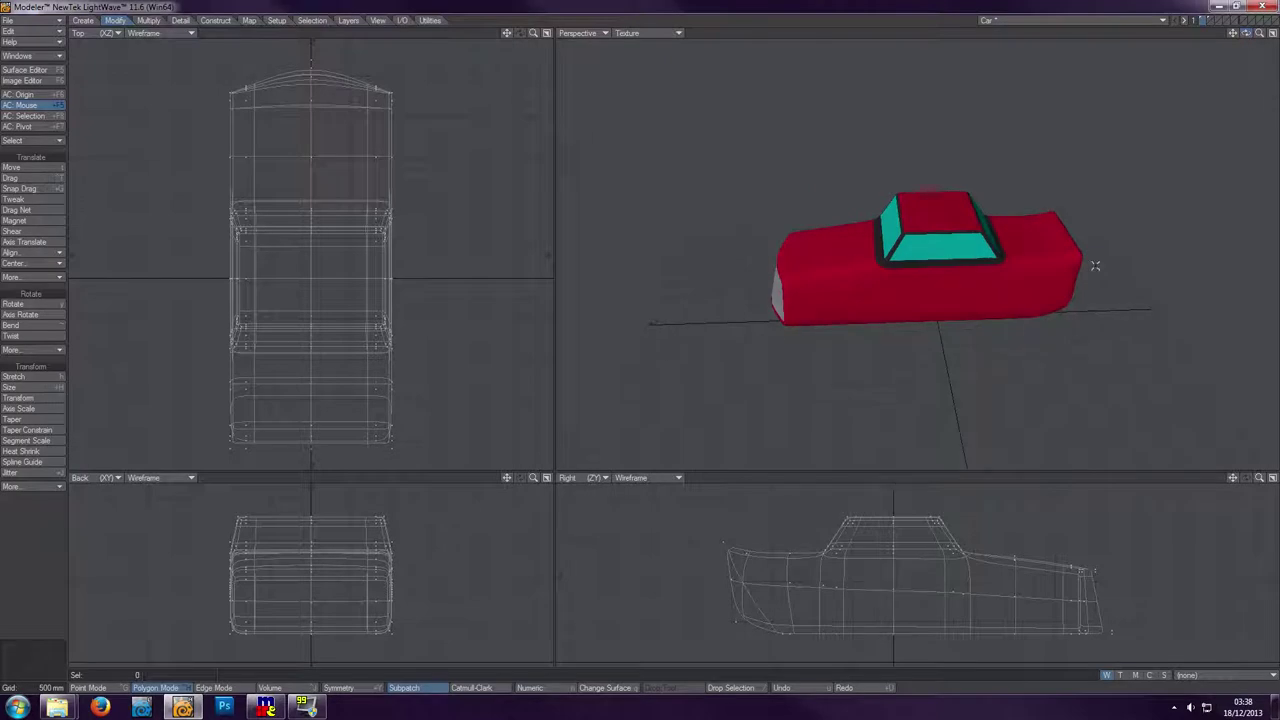
pyautogui.hotkey('ctrl', 'z')
pyautogui.press('/')
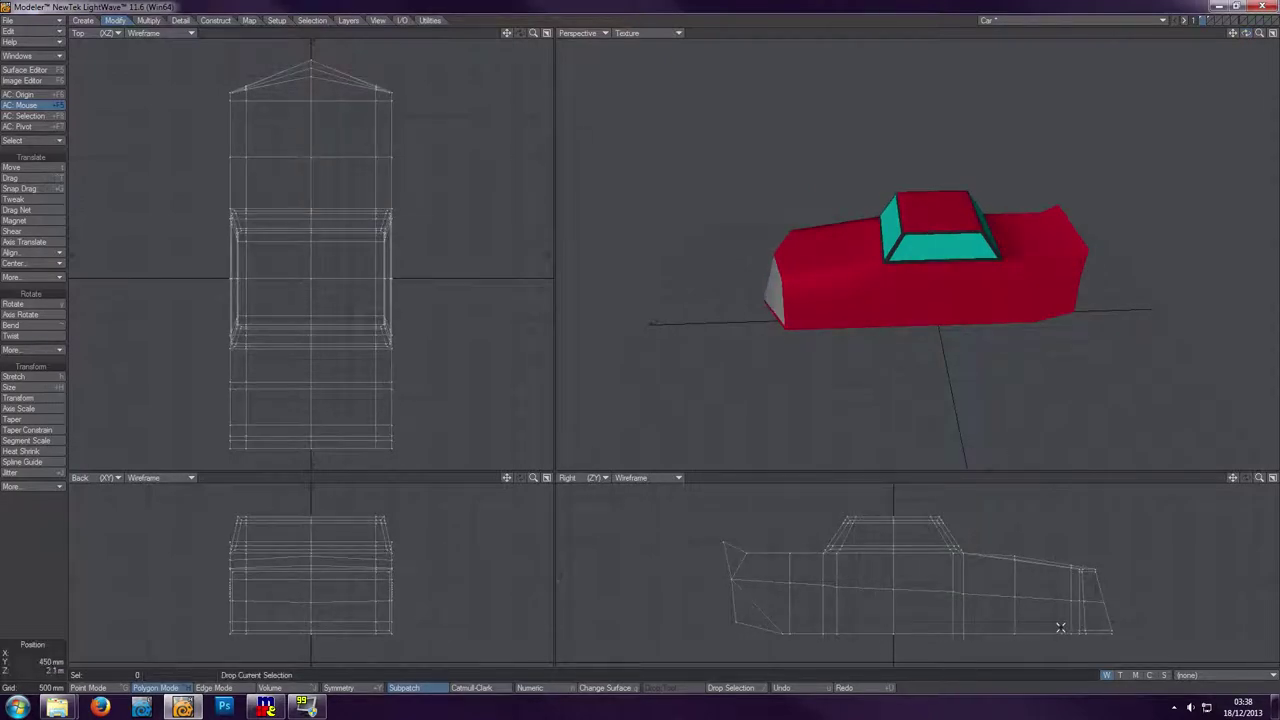
# - Try freezing the SubPatch-smoothed car into polygons, inspect it from the front, and return to the low-poly mesh
pyautogui.press('Tab')
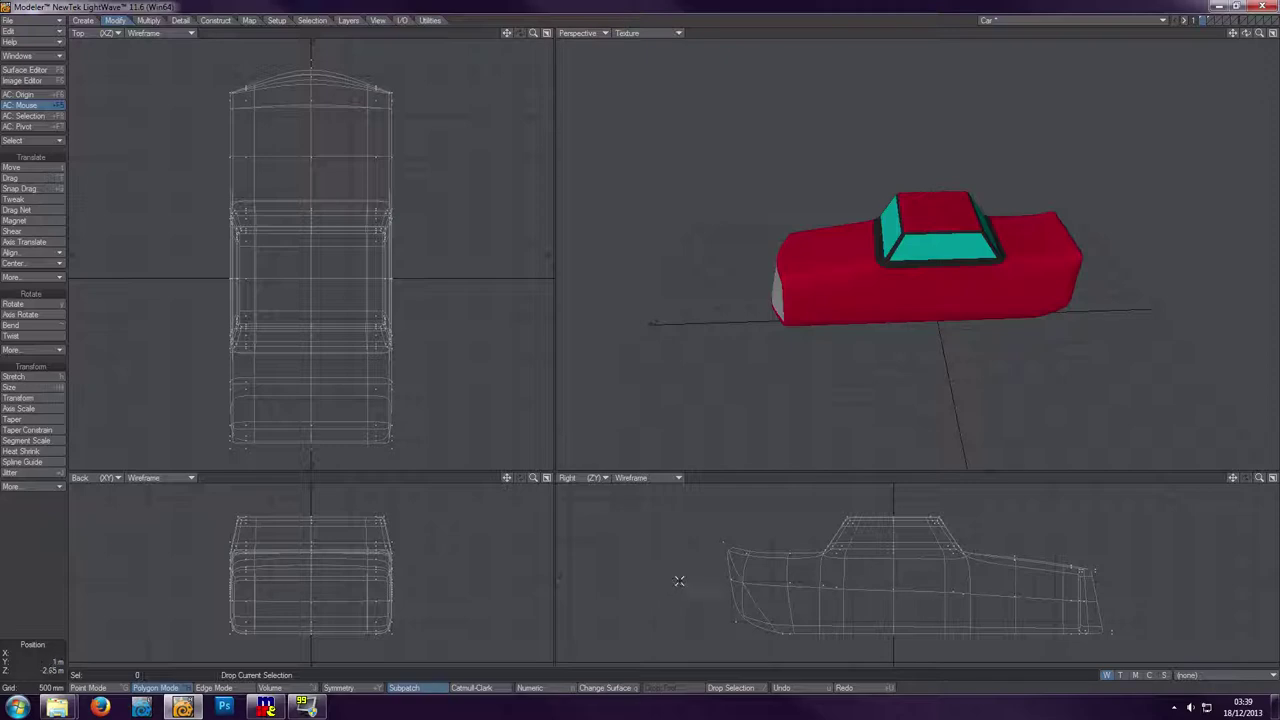
pyautogui.hotkey('ctrl', 'd')
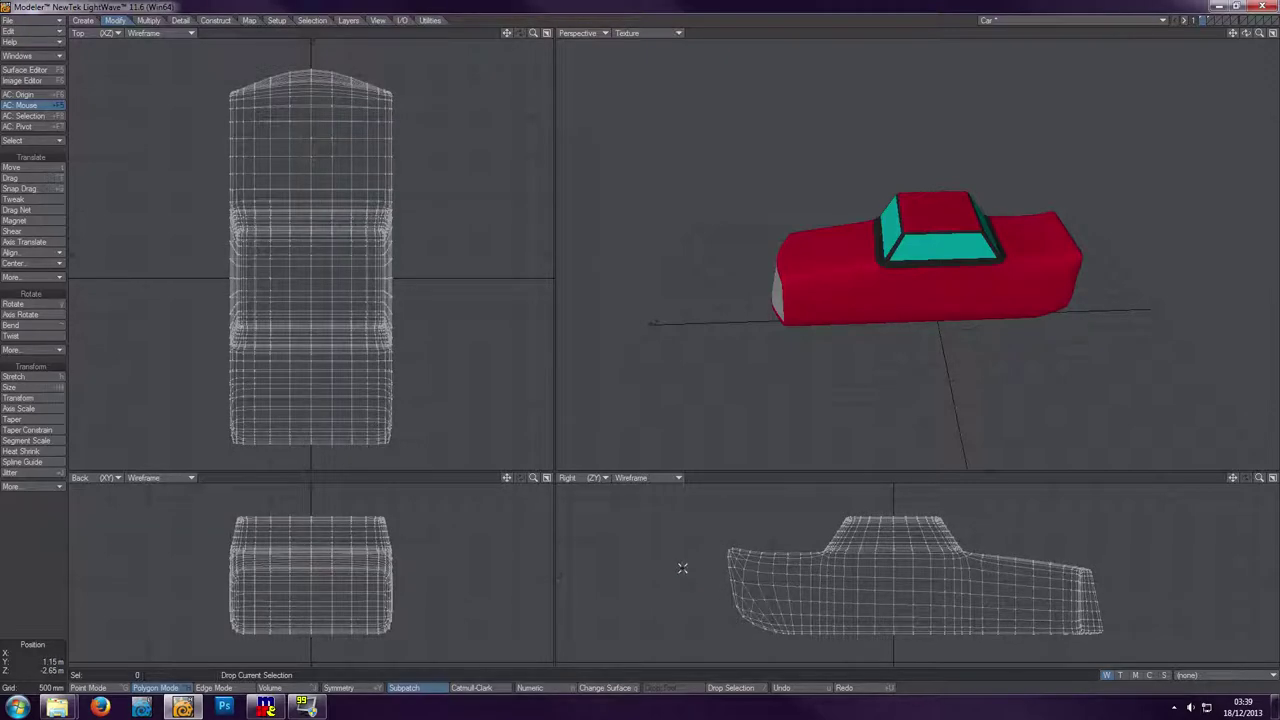
pyautogui.moveTo(1245, 33)
pyautogui.mouseDown()
pyautogui.moveTo(1275, 36)
pyautogui.moveTo(1248, 40)
pyautogui.mouseUp()
pyautogui.press('Tab')
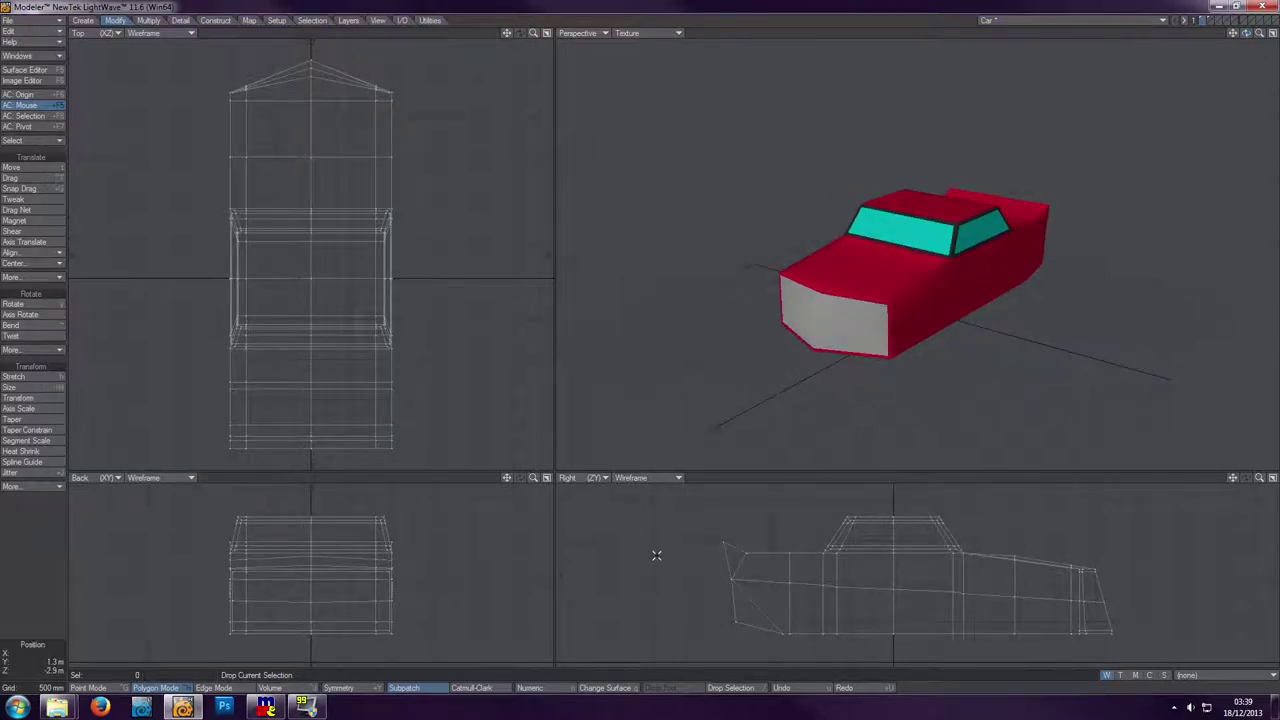
# - Try subdividing the car twice with Metaform at a 179° maximum smoothing angle, and undo both subdivisions
pyautogui.hotkey('shift', 'd')
pyautogui.click(688, 300)
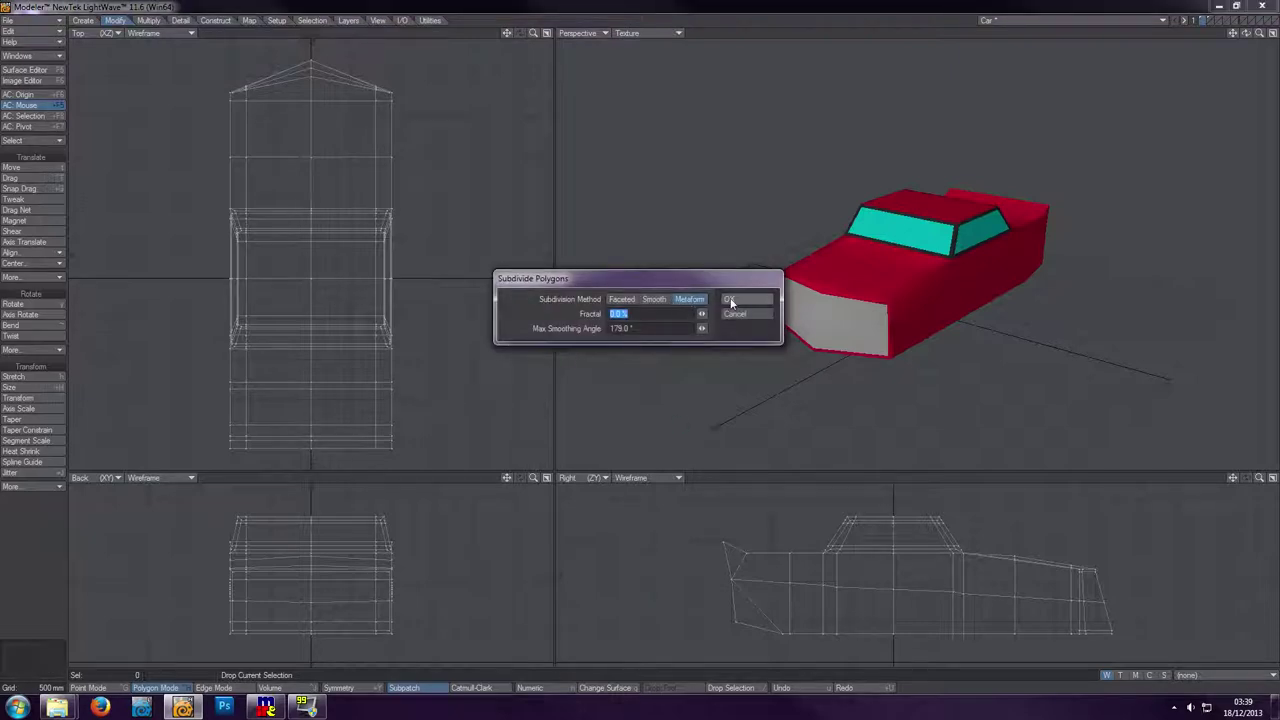
pyautogui.click(732, 299)
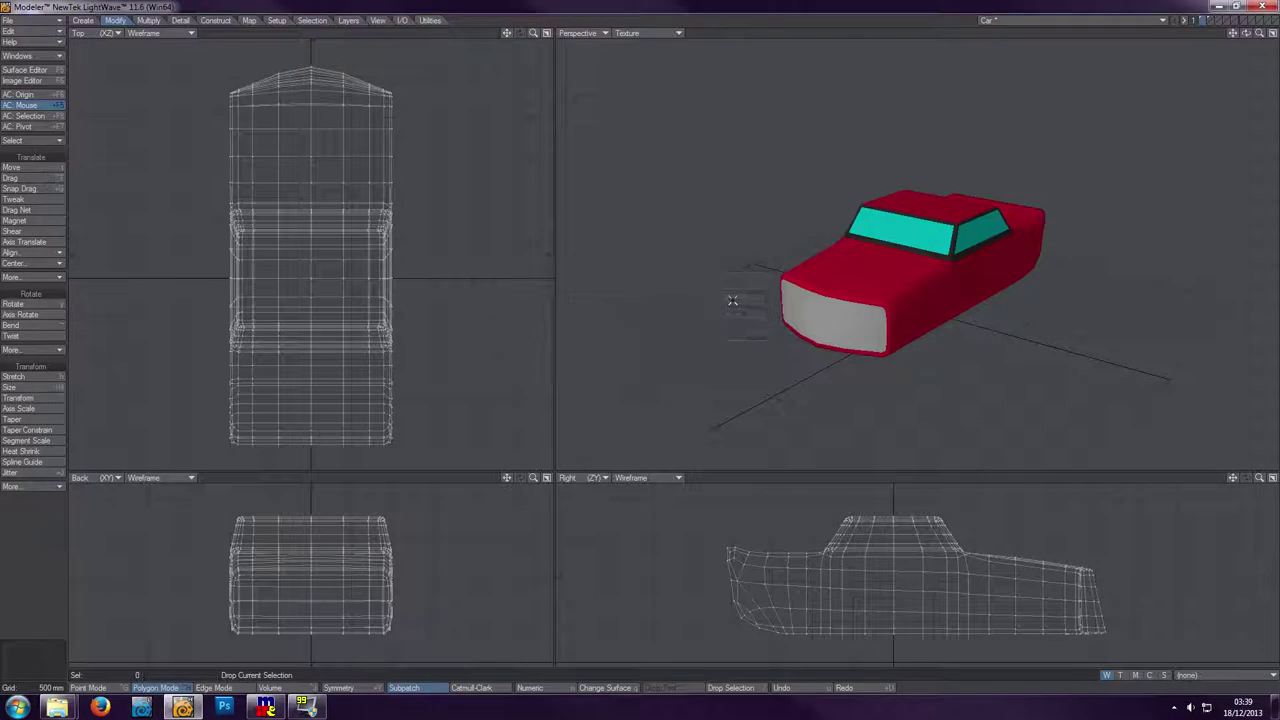
pyautogui.hotkey('shift', 'd')
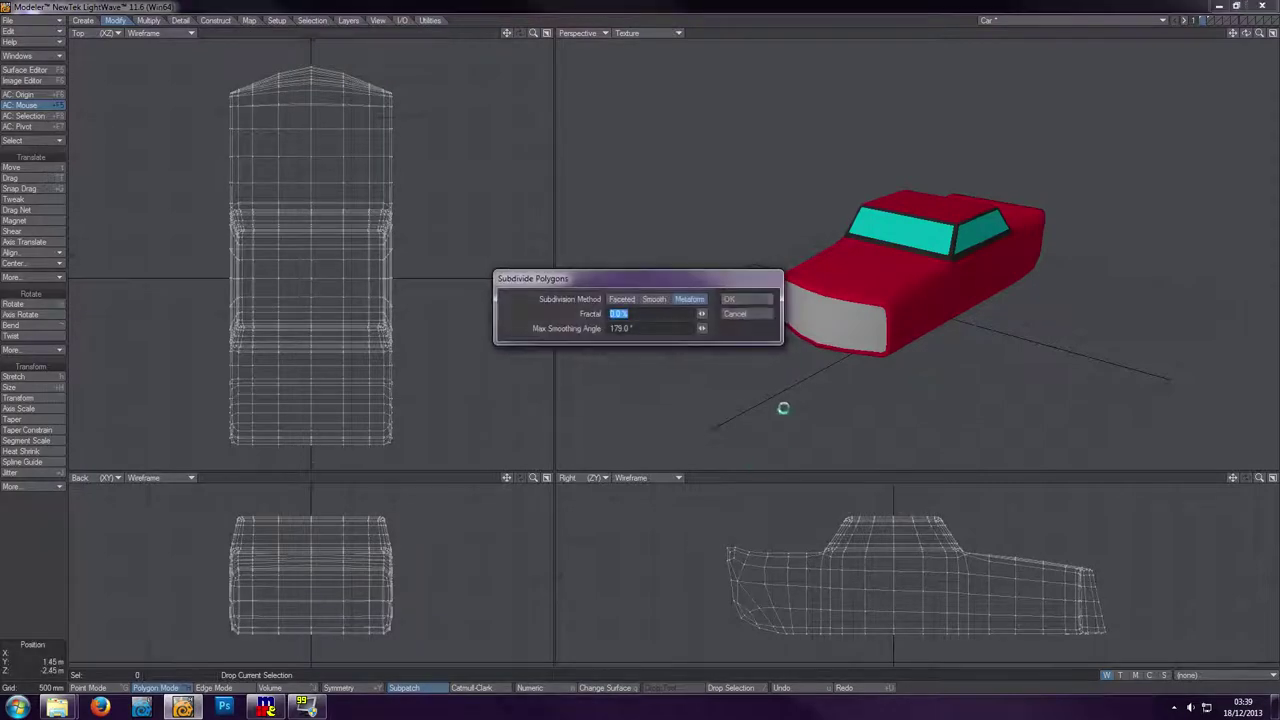
pyautogui.click(753, 299)
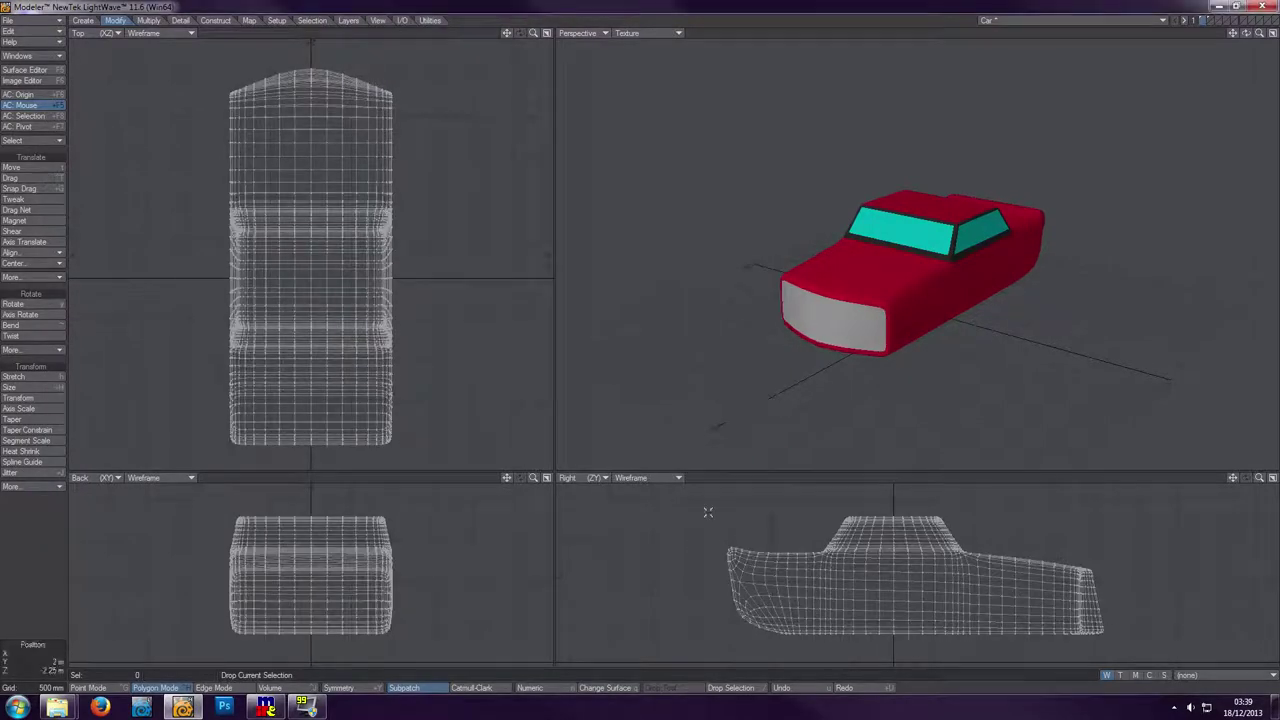
pyautogui.press('u')
pyautogui.press('u')
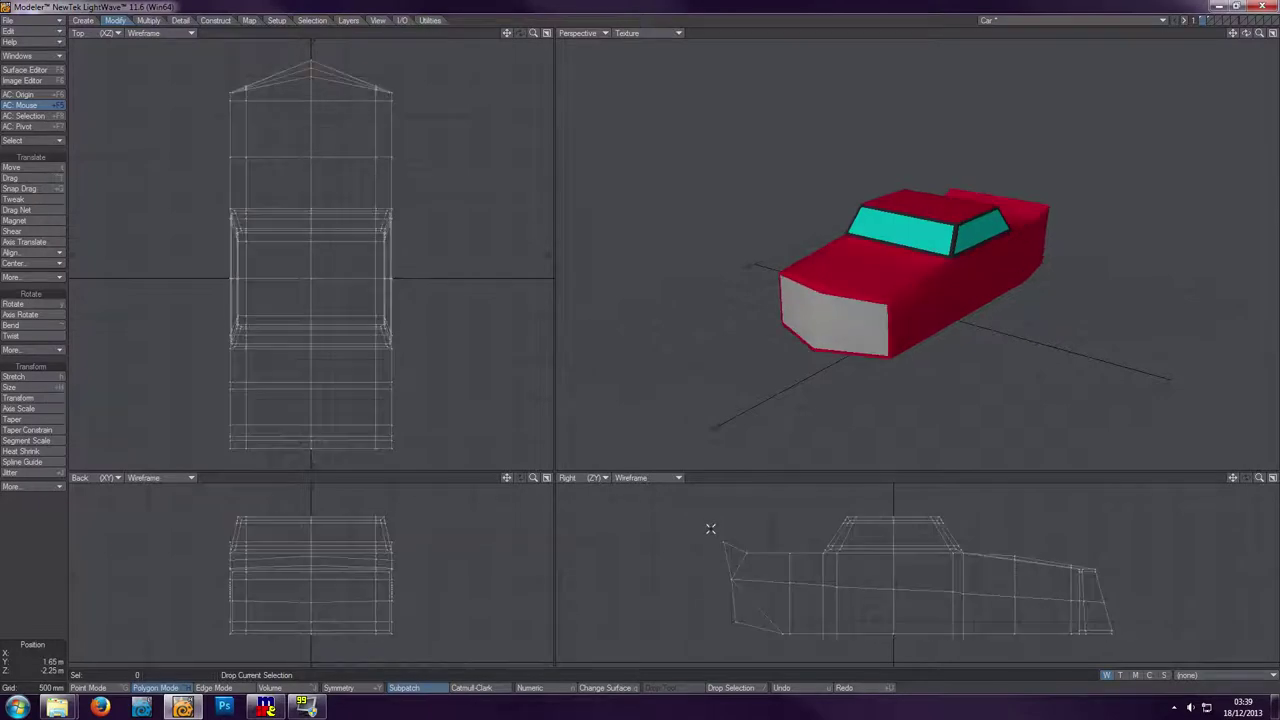
# - Subdivide the car with Metaform three times in succession at the 179° maximum smoothing angle
pyautogui.hotkey('shift', 'd')
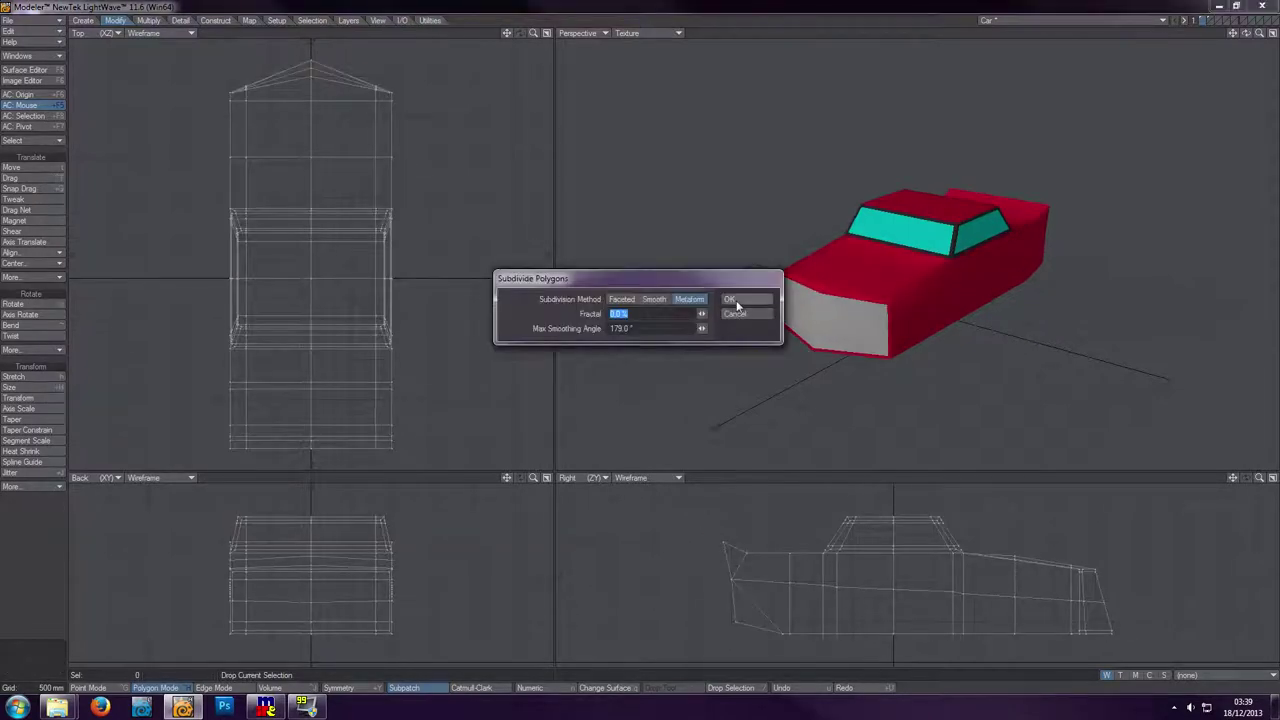
pyautogui.press('Return')
pyautogui.hotkey('shift', 'd')
pyautogui.press('Return')
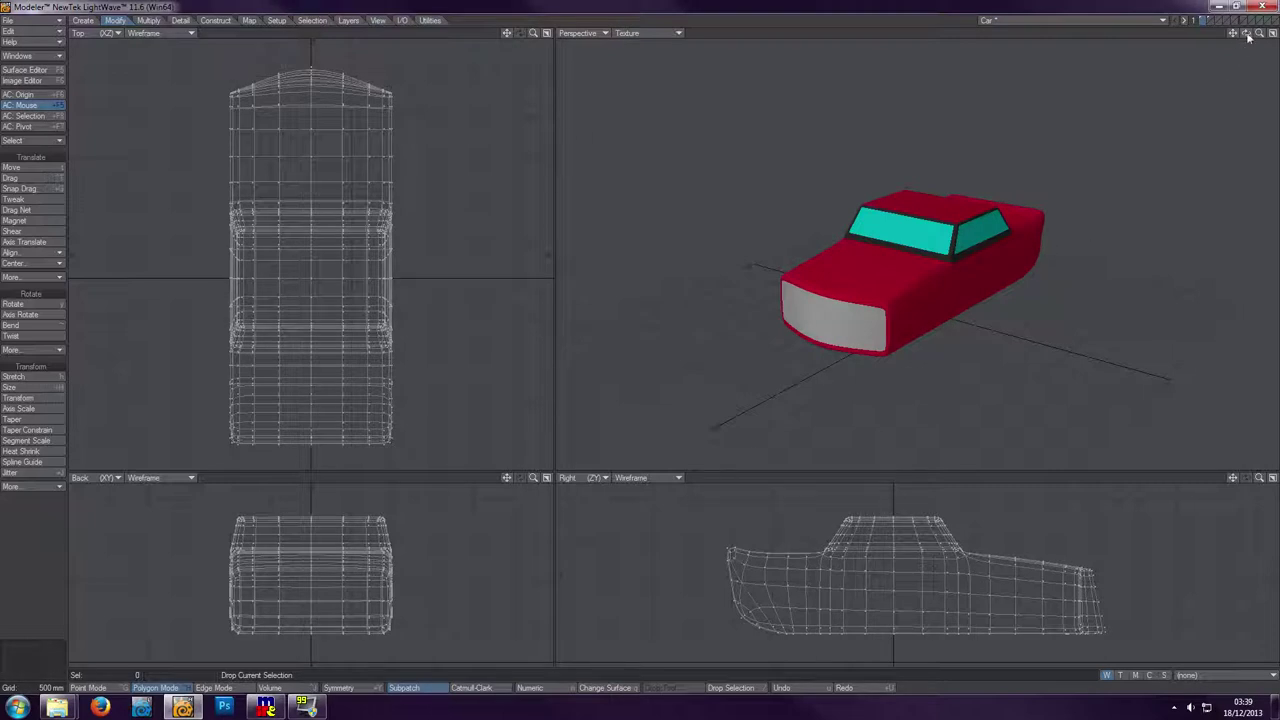
pyautogui.hotkey('shift', 'd')
pyautogui.press('Return')
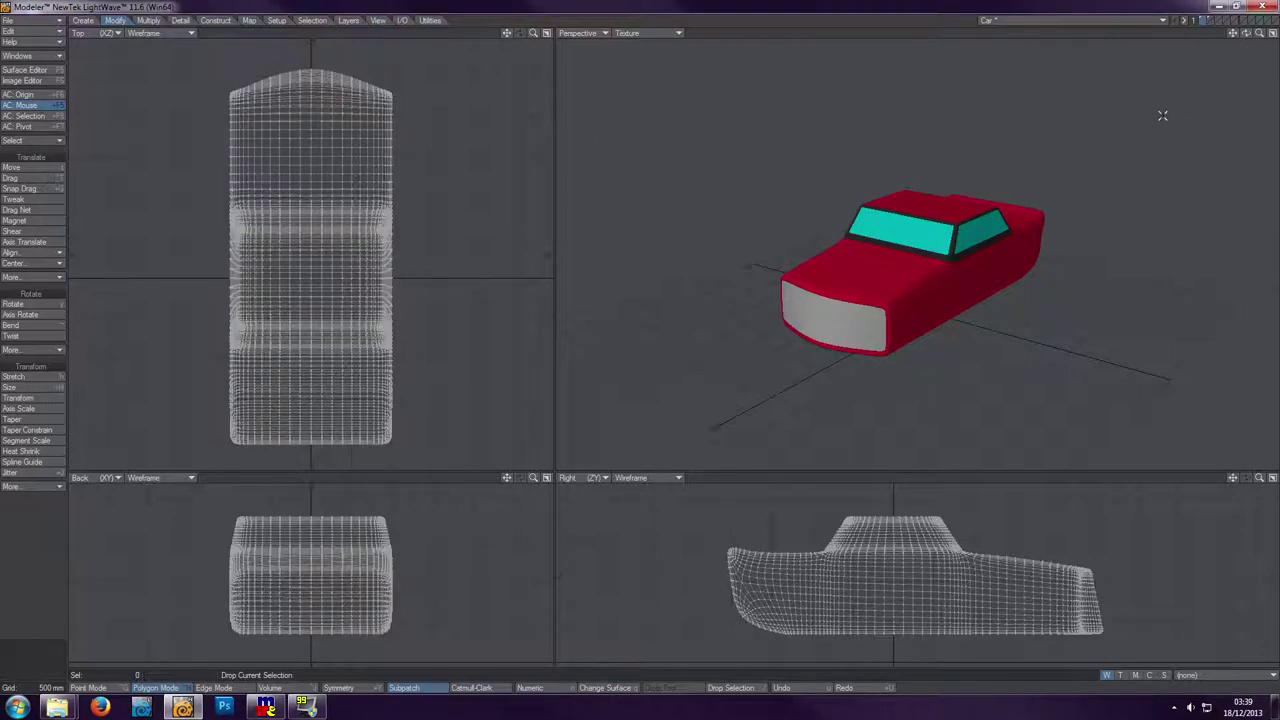
# - Examine the subdivided cabin and window frames up close from the front and side, and fit the whole car in all views
pyautogui.moveTo(1246, 36); pyautogui.dragTo(1165, 360)
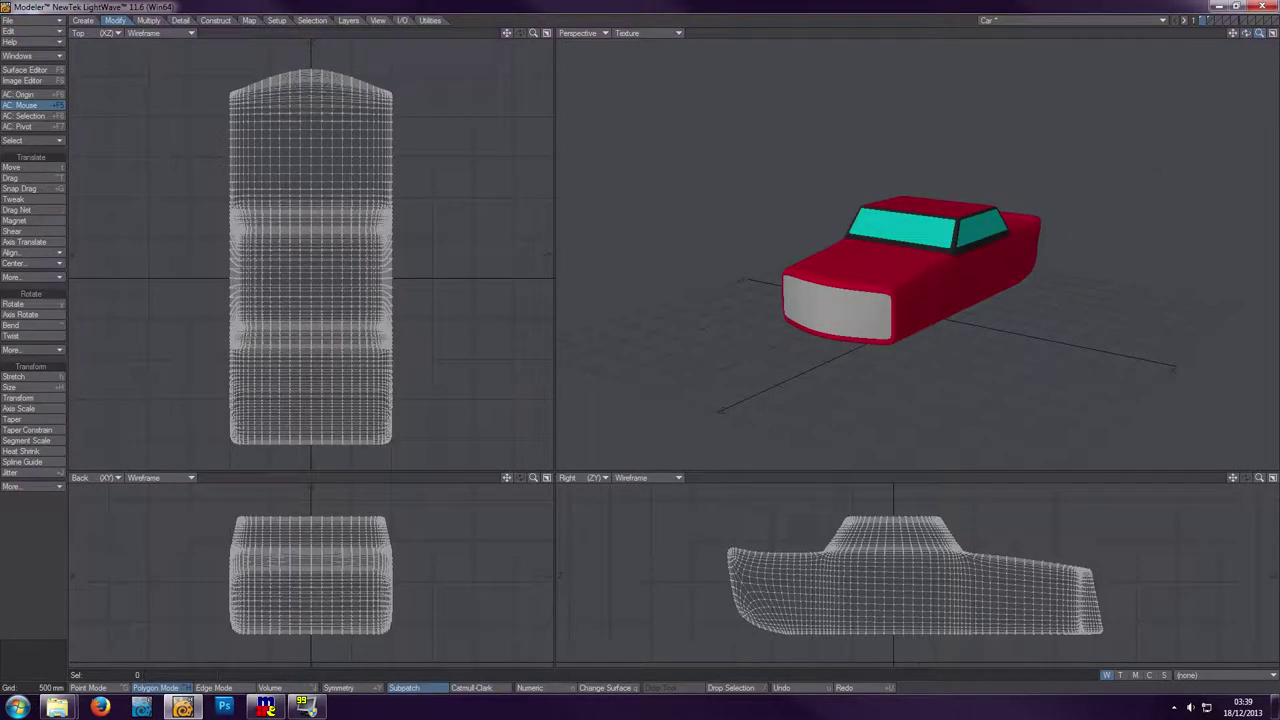
pyautogui.moveTo(1262, 34); pyautogui.dragTo(1200, 40)
pyautogui.moveTo(1232, 477); pyautogui.dragTo(1262, 520)
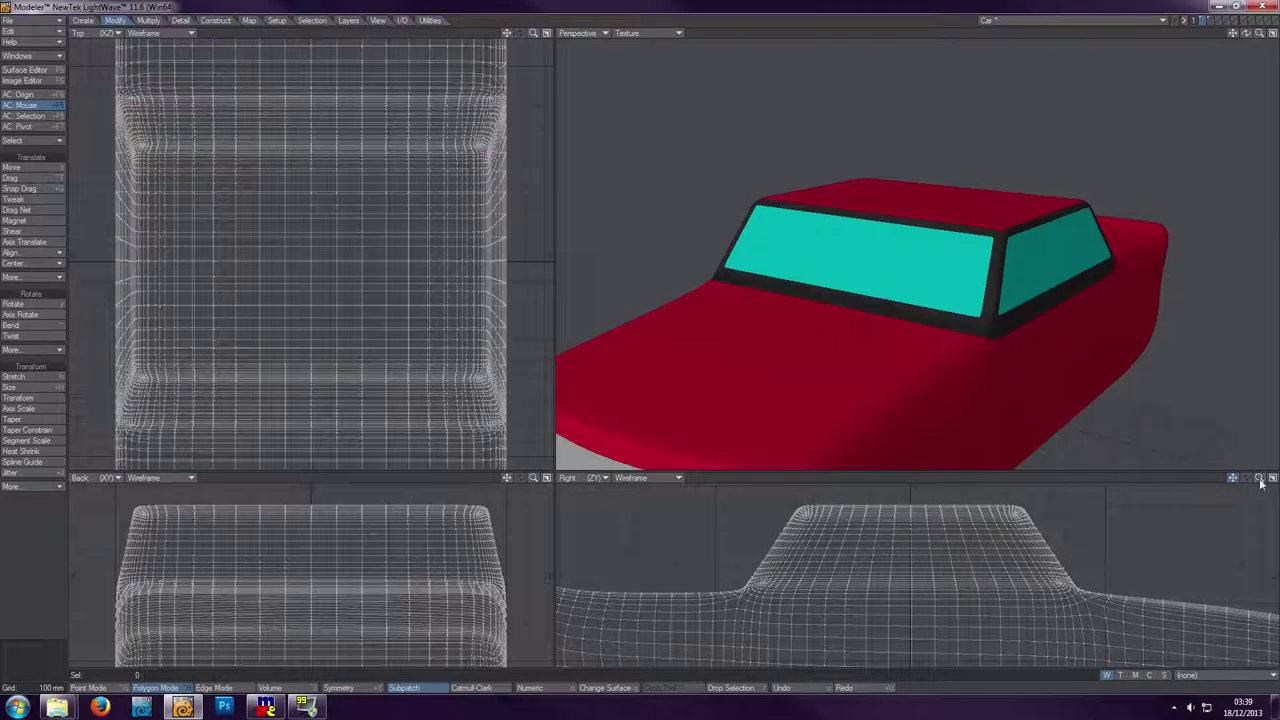
pyautogui.moveTo(1246, 33); pyautogui.dragTo(1170, 34)
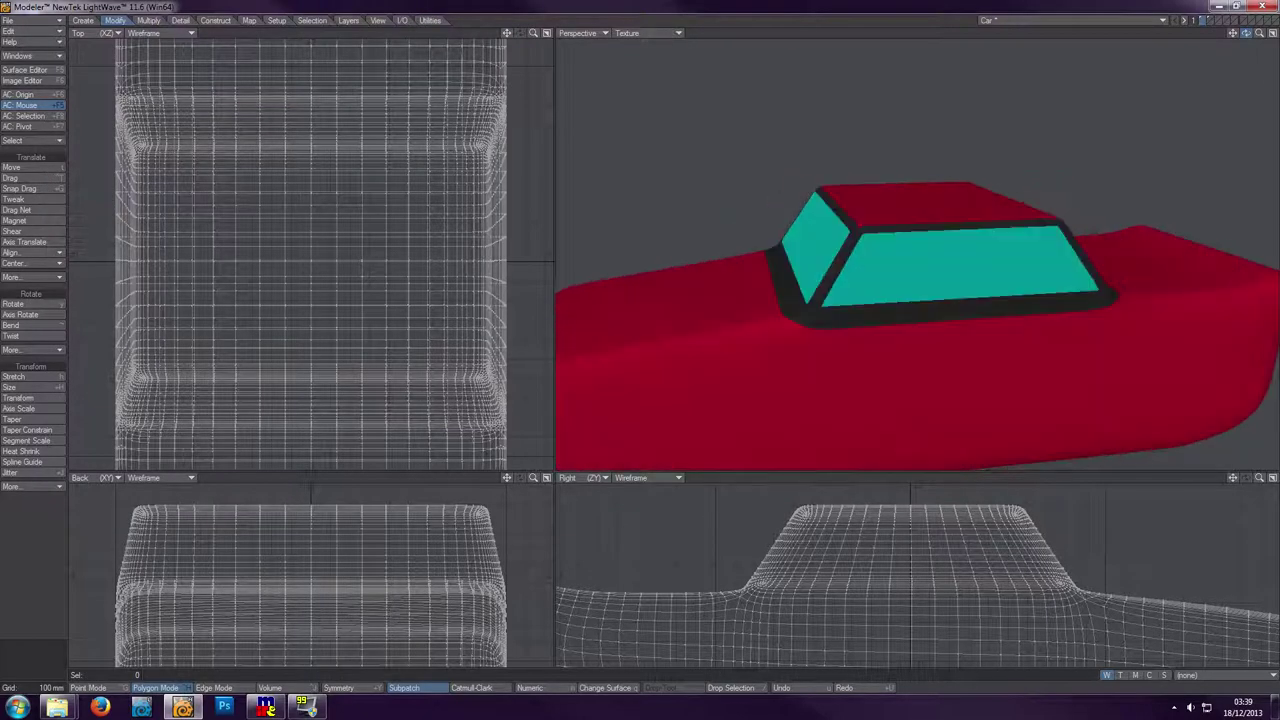
pyautogui.press('a')
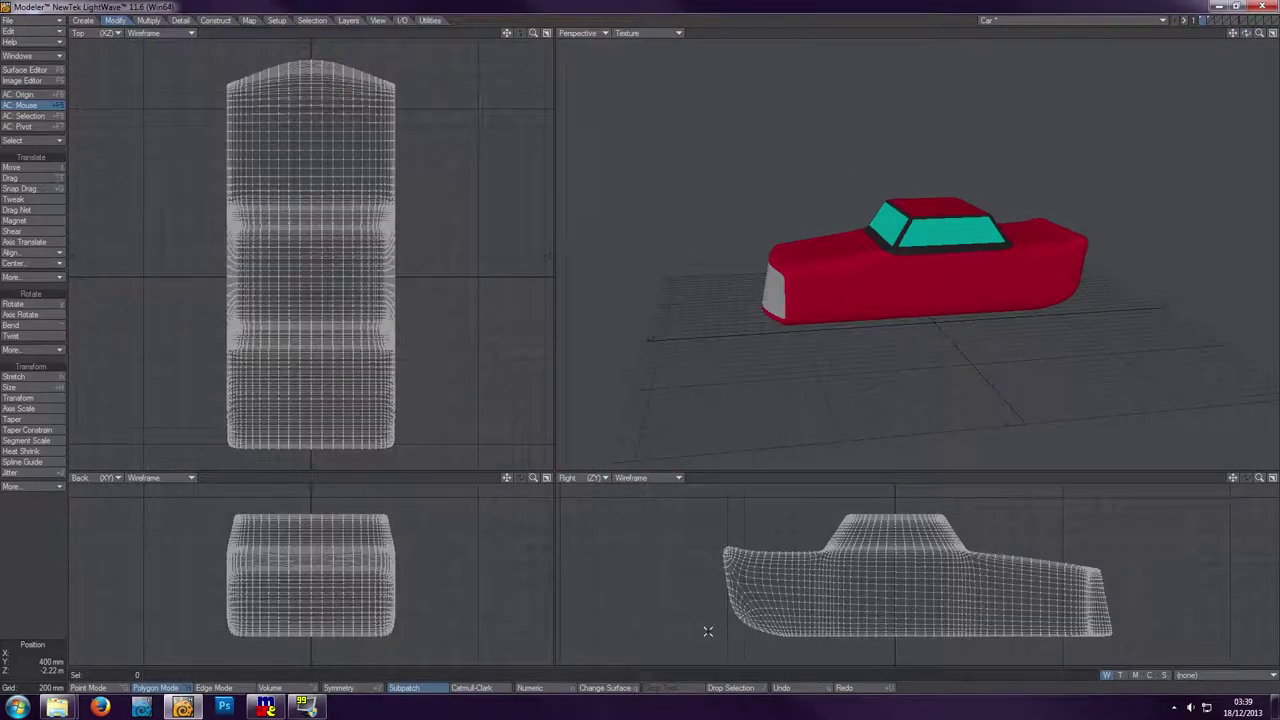
# - Undo the Metaform subdivisions to get back the low-poly car, and clear the cabin point selection
pyautogui.press('Tab')
pyautogui.hotkey('ctrl', 'g')
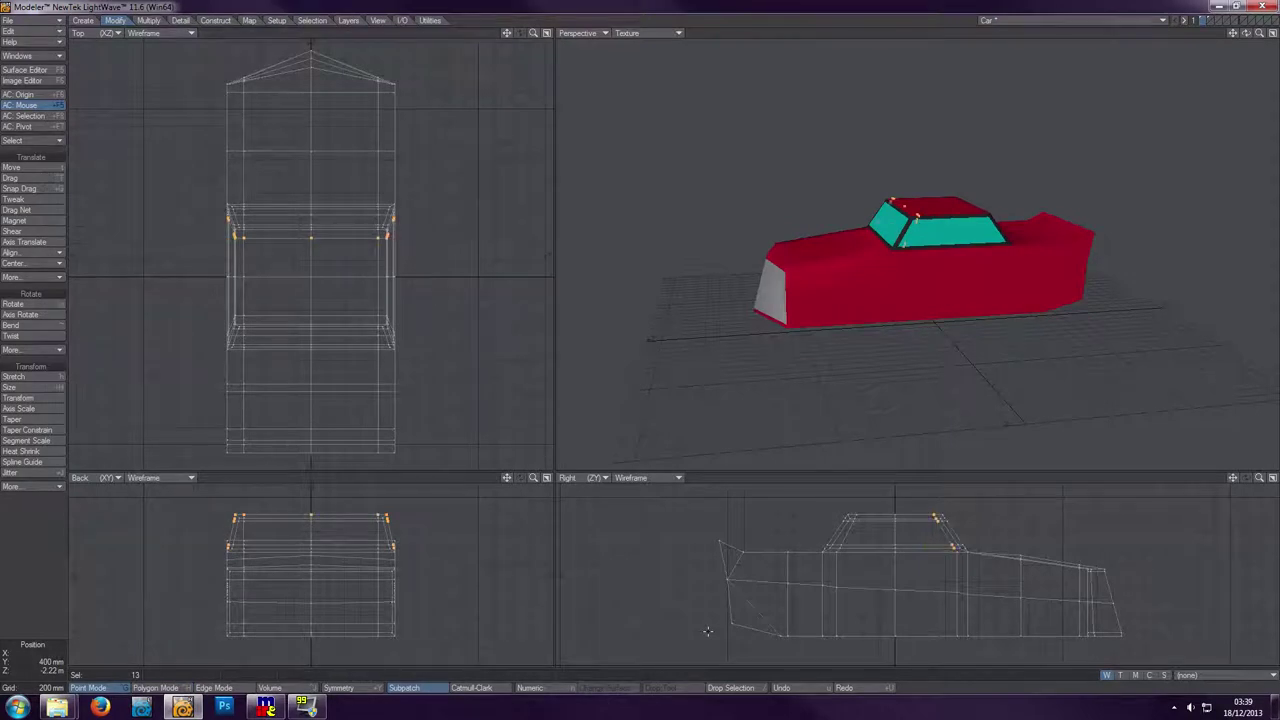
pyautogui.press('Tab')
pyautogui.press('Tab')
pyautogui.press('/')
# - Knife a lengthwise horizontal cut through the body just above its underside, at a height of about 450 mm
pyautogui.hotkey('shift', 'k')
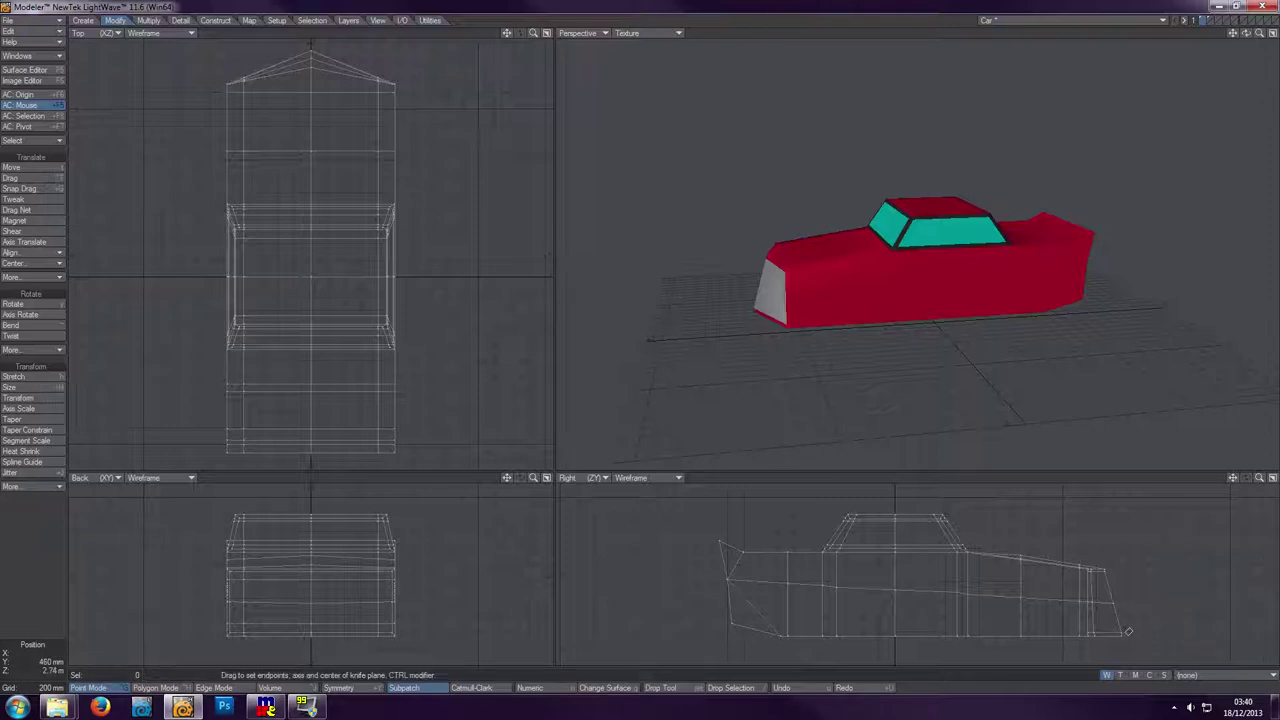
pyautogui.moveTo(1128, 631); pyautogui.dragTo(720, 631)
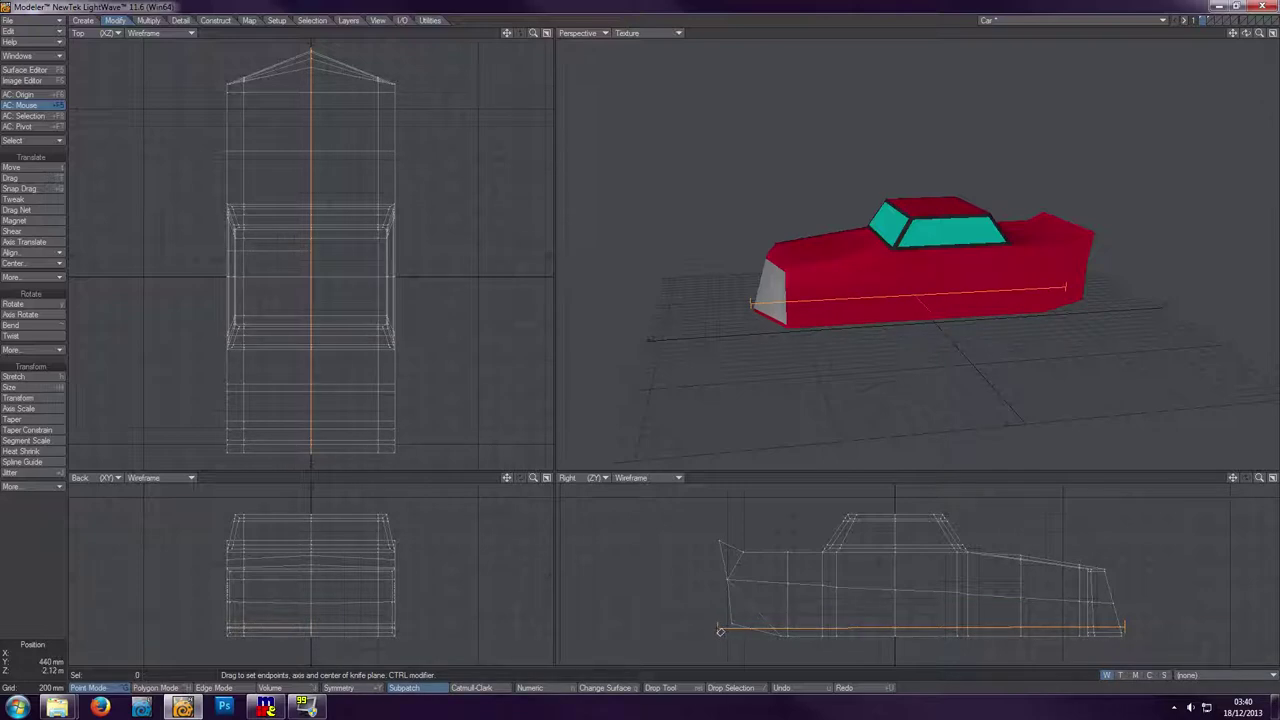
pyautogui.press('space')
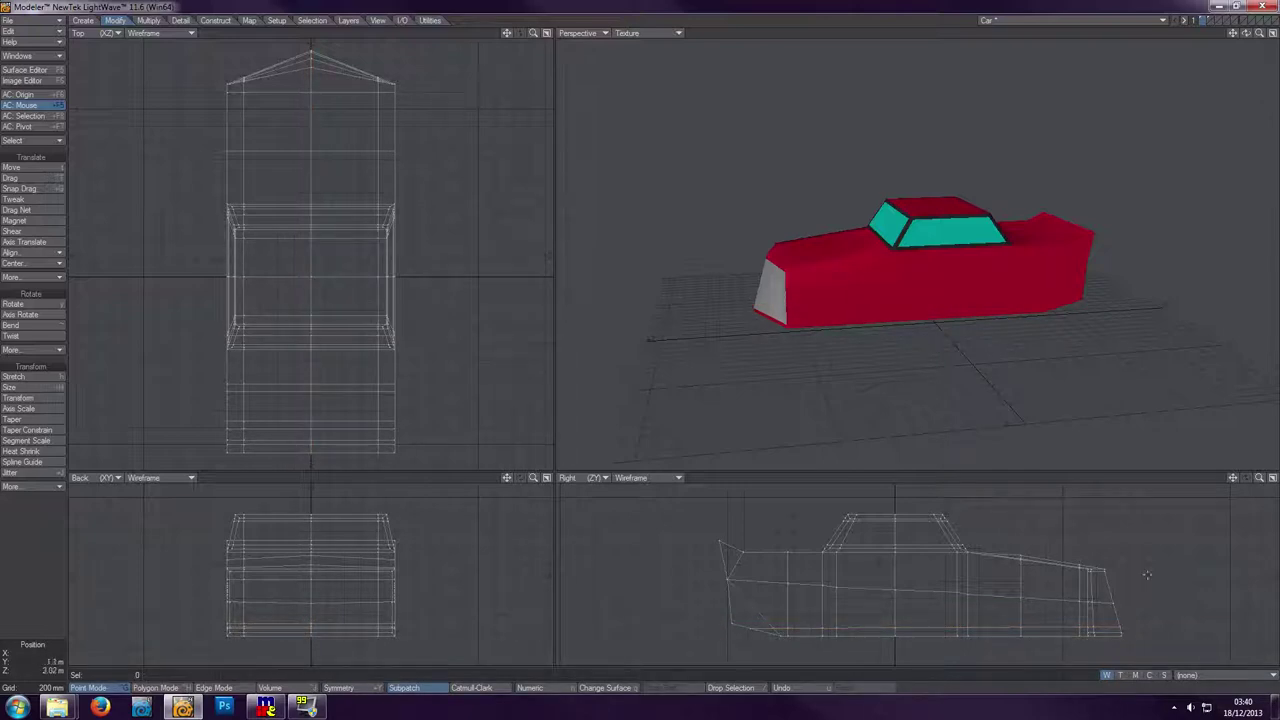
# - Knife a level lengthwise cut through the upper body just below the bonnet's front edge, at a height of about 1.1 m
pyautogui.hotkey('shift', 'k')
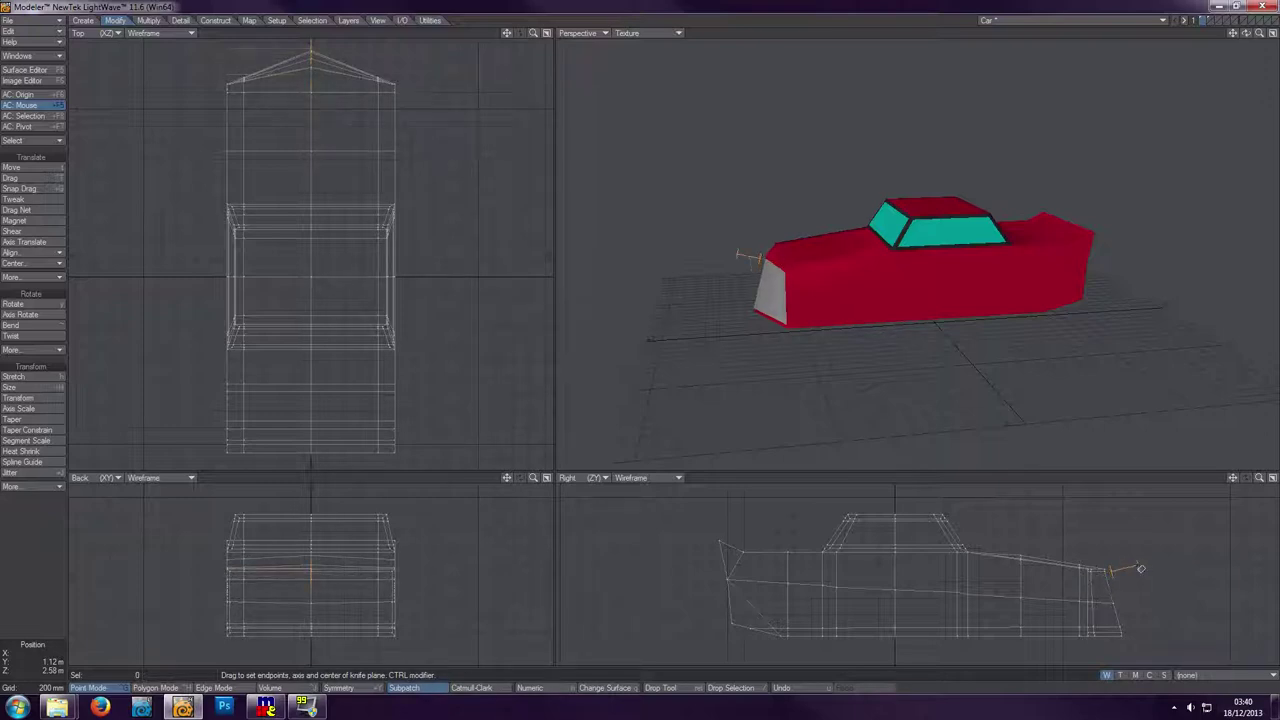
pyautogui.moveTo(1138, 565); pyautogui.dragTo(700, 567)
pyautogui.moveTo(904, 572)
pyautogui.mouseDown()
pyautogui.moveTo(770, 575)
pyautogui.moveTo(929, 576)
pyautogui.moveTo(913, 576)
pyautogui.mouseUp()
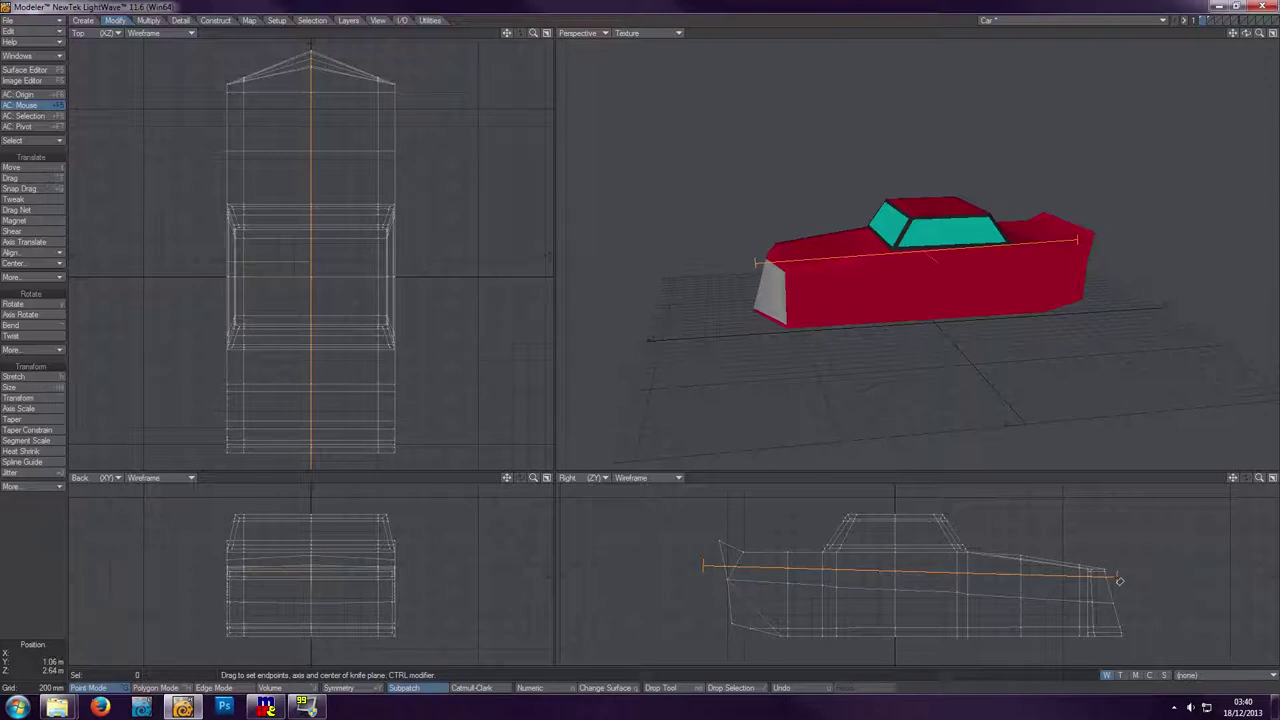
pyautogui.moveTo(1120, 580); pyautogui.dragTo(1122, 580)
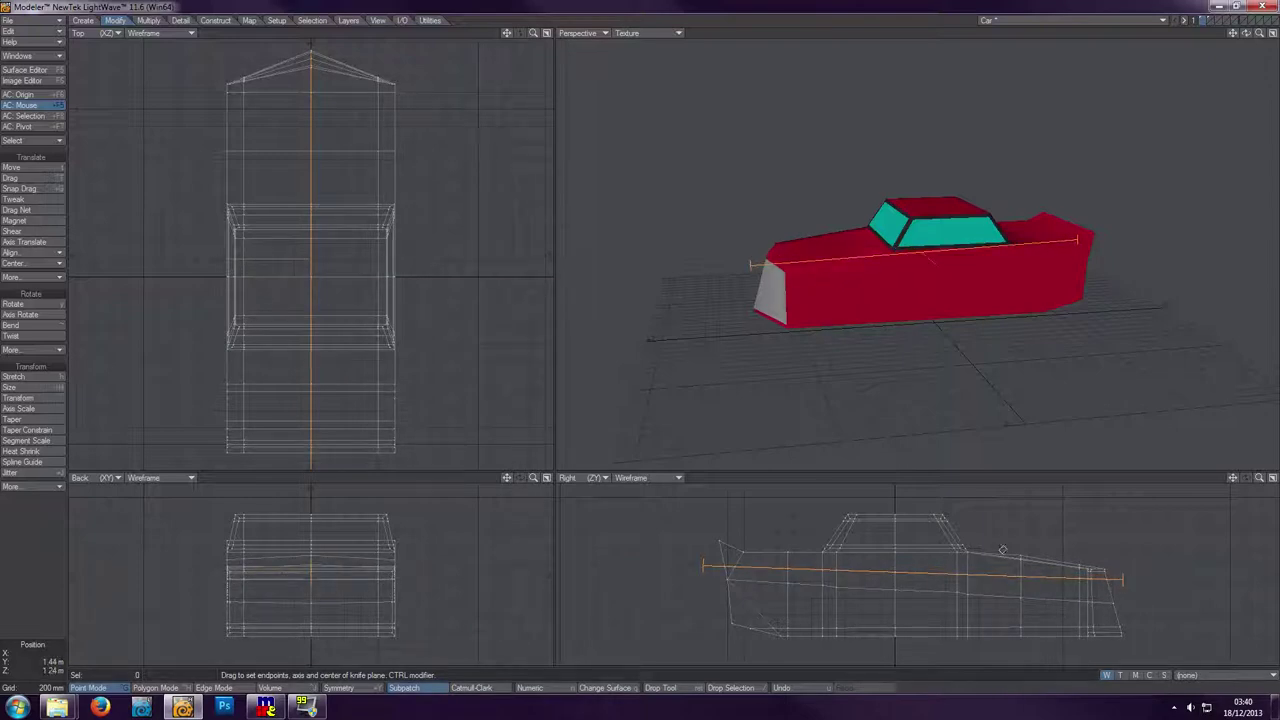
pyautogui.moveTo(915, 576)
pyautogui.mouseDown()
pyautogui.moveTo(916, 521)
pyautogui.moveTo(922, 618)
pyautogui.moveTo(910, 527)
pyautogui.moveTo(903, 579)
pyautogui.moveTo(916, 572)
pyautogui.mouseUp()
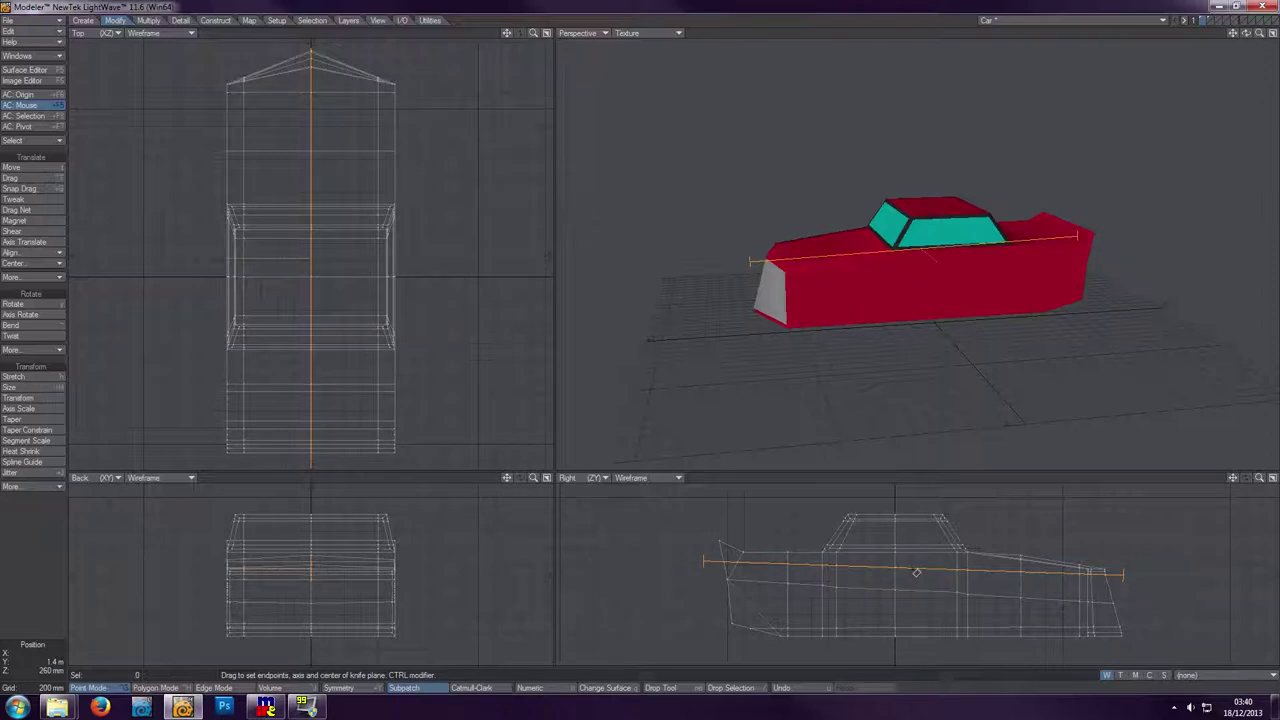
pyautogui.moveTo(707, 562); pyautogui.dragTo(708, 576)
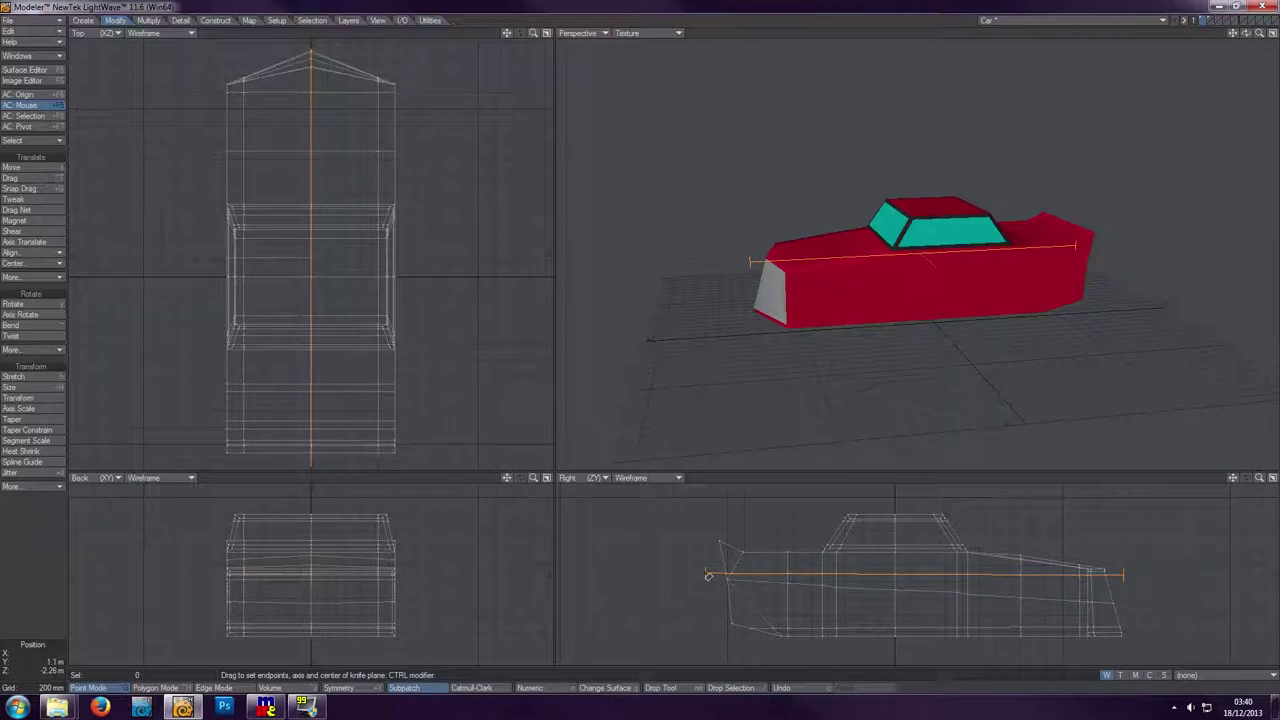
pyautogui.press('space')
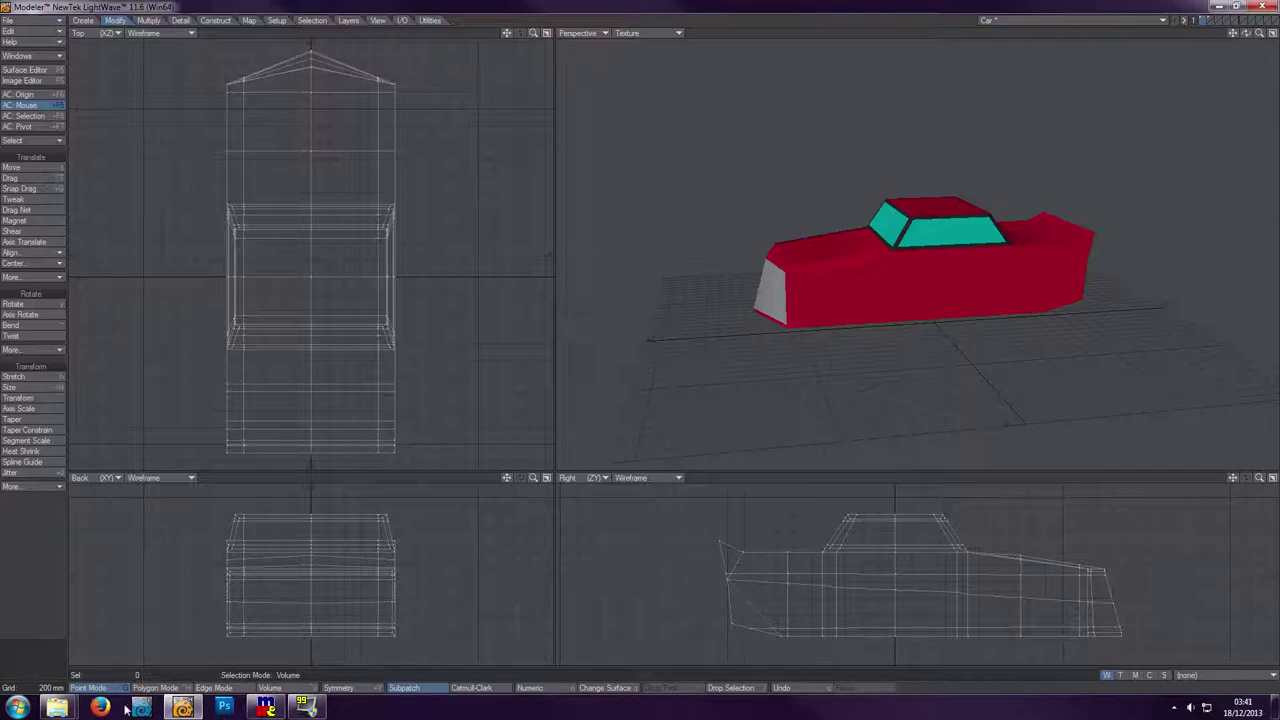
# - Select the body-side polygons on one side of the car, without the cabin frame strips, and Shear them outward toward the bottom
pyautogui.click(155, 688)
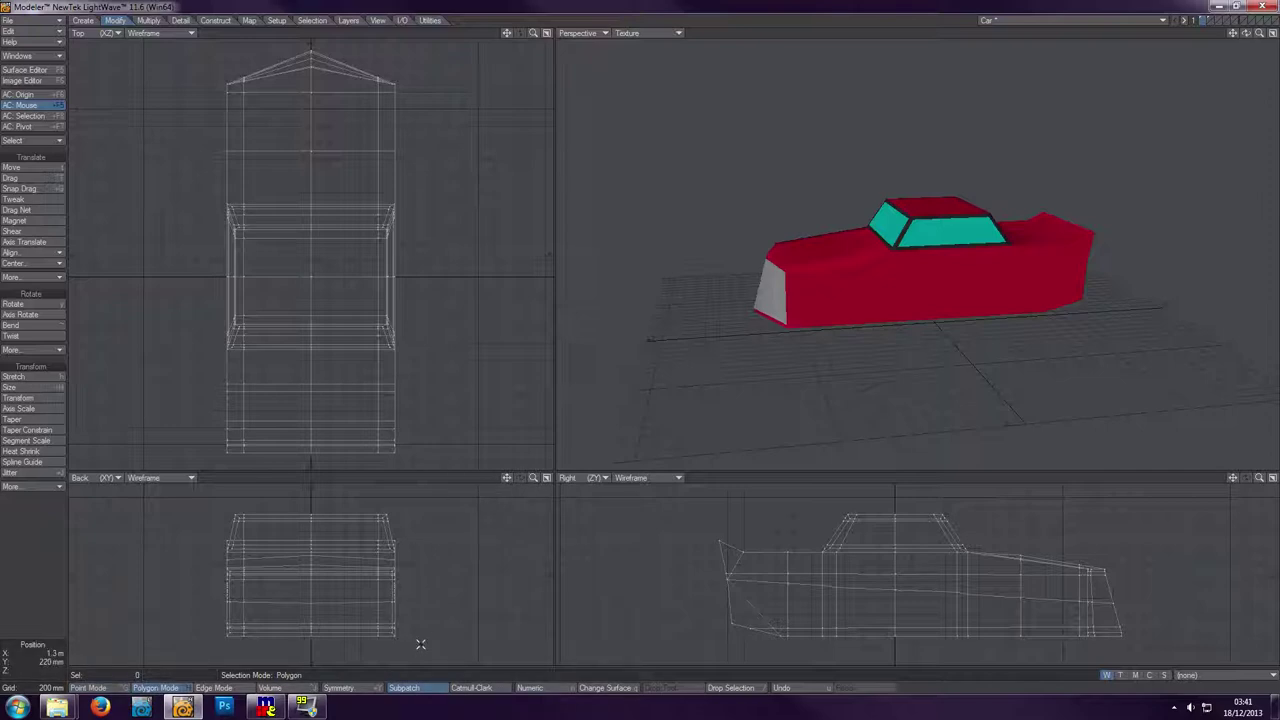
pyautogui.moveTo(420, 644)
pyautogui.mouseDown(button='right')
pyautogui.moveTo(415, 537)
pyautogui.moveTo(376, 600)
pyautogui.moveTo(381, 633)
pyautogui.moveTo(426, 648)
pyautogui.moveTo(417, 636)
pyautogui.mouseUp(button='right')
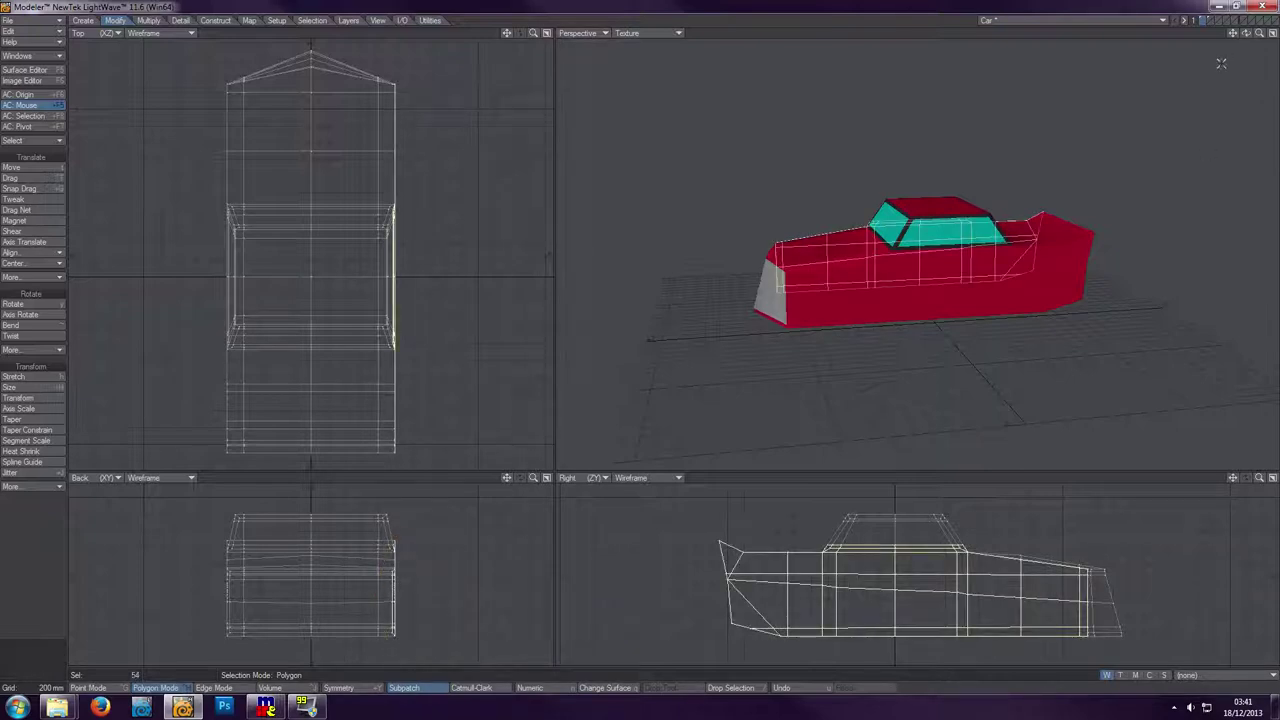
pyautogui.moveTo(1246, 33); pyautogui.dragTo(1135, 36)
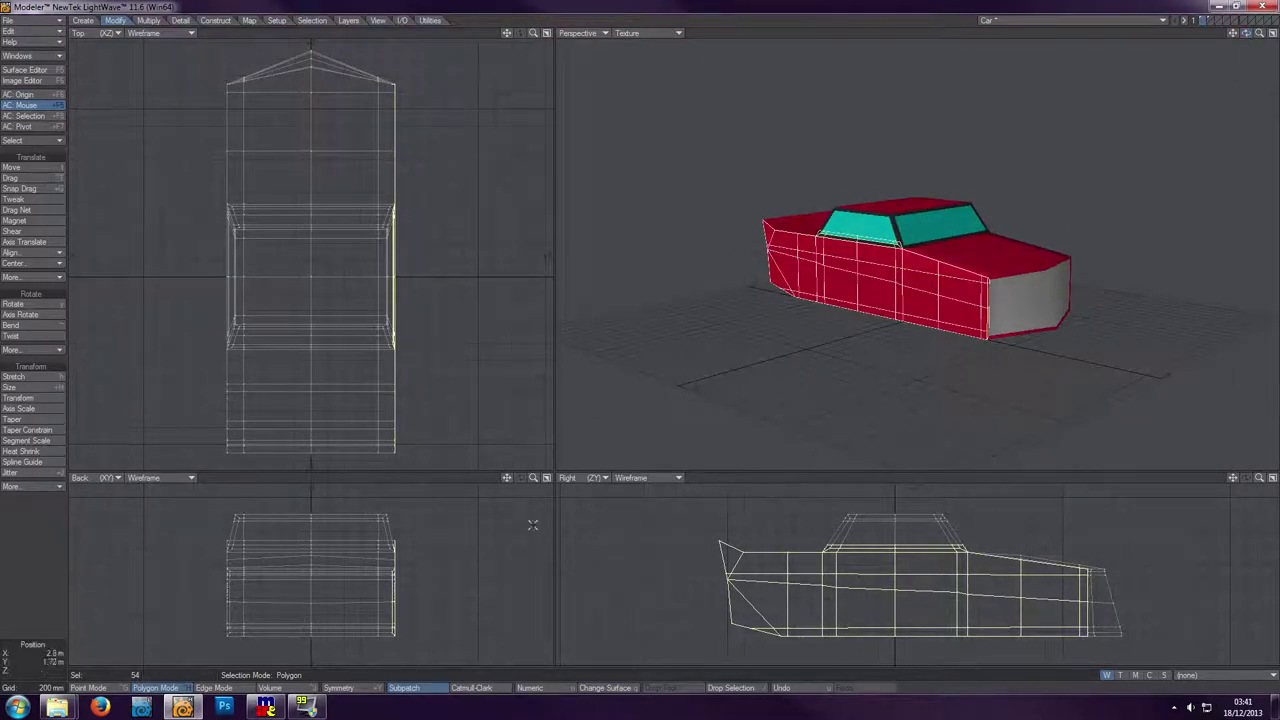
pyautogui.click(835, 543)
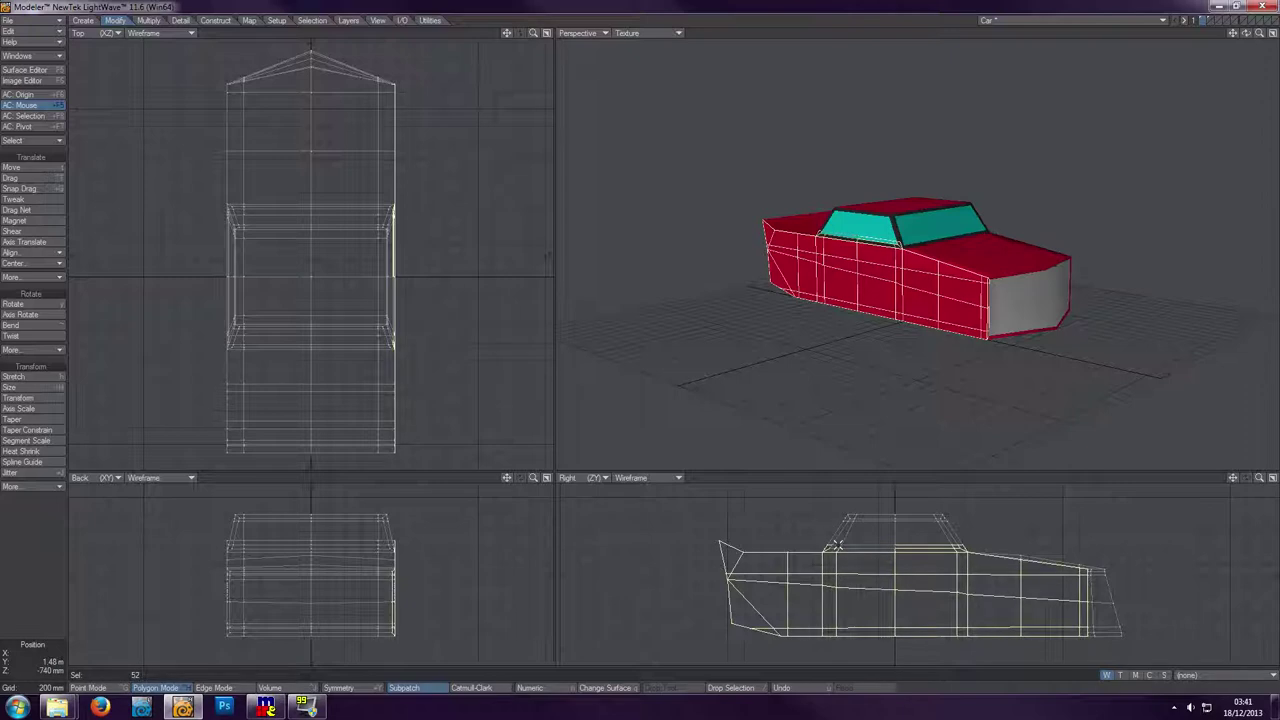
pyautogui.moveTo(829, 543)
pyautogui.mouseDown()
pyautogui.moveTo(962, 544)
pyautogui.moveTo(822, 543)
pyautogui.moveTo(831, 548)
pyautogui.moveTo(815, 524)
pyautogui.mouseUp()
pyautogui.click(41, 229)
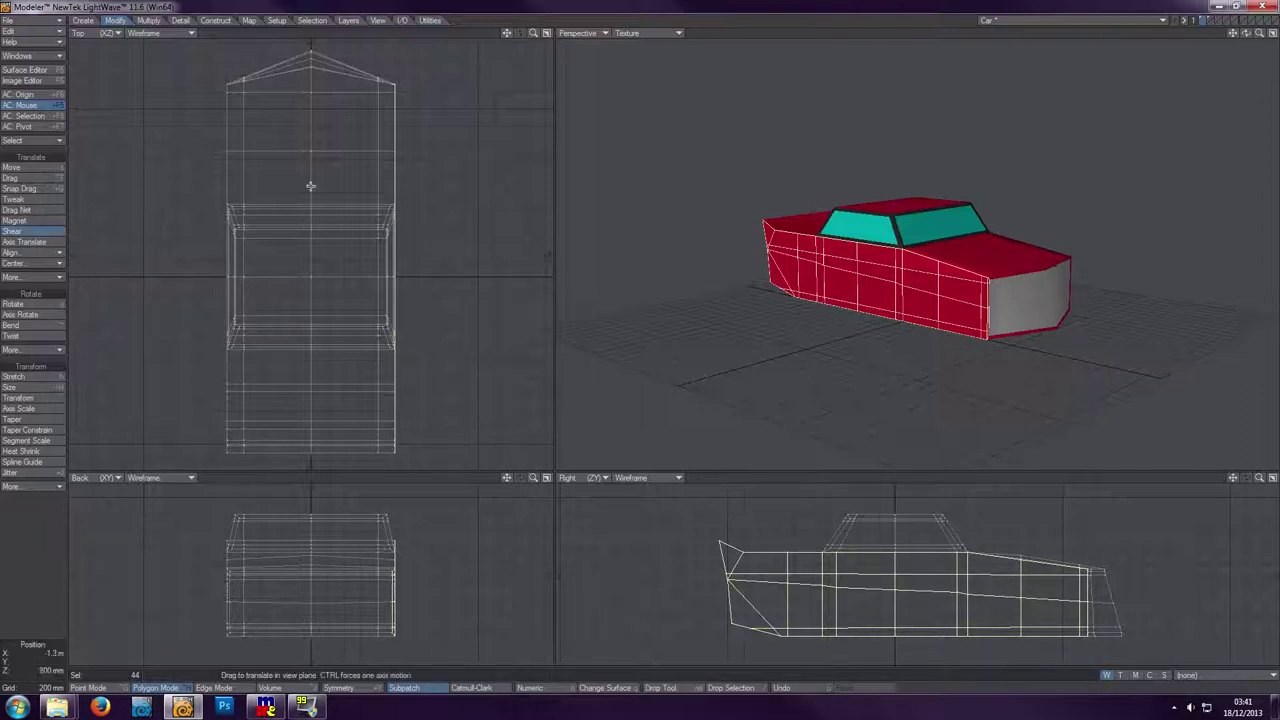
pyautogui.click(395, 276)
pyautogui.moveTo(395, 276); pyautogui.dragTo(401, 276)
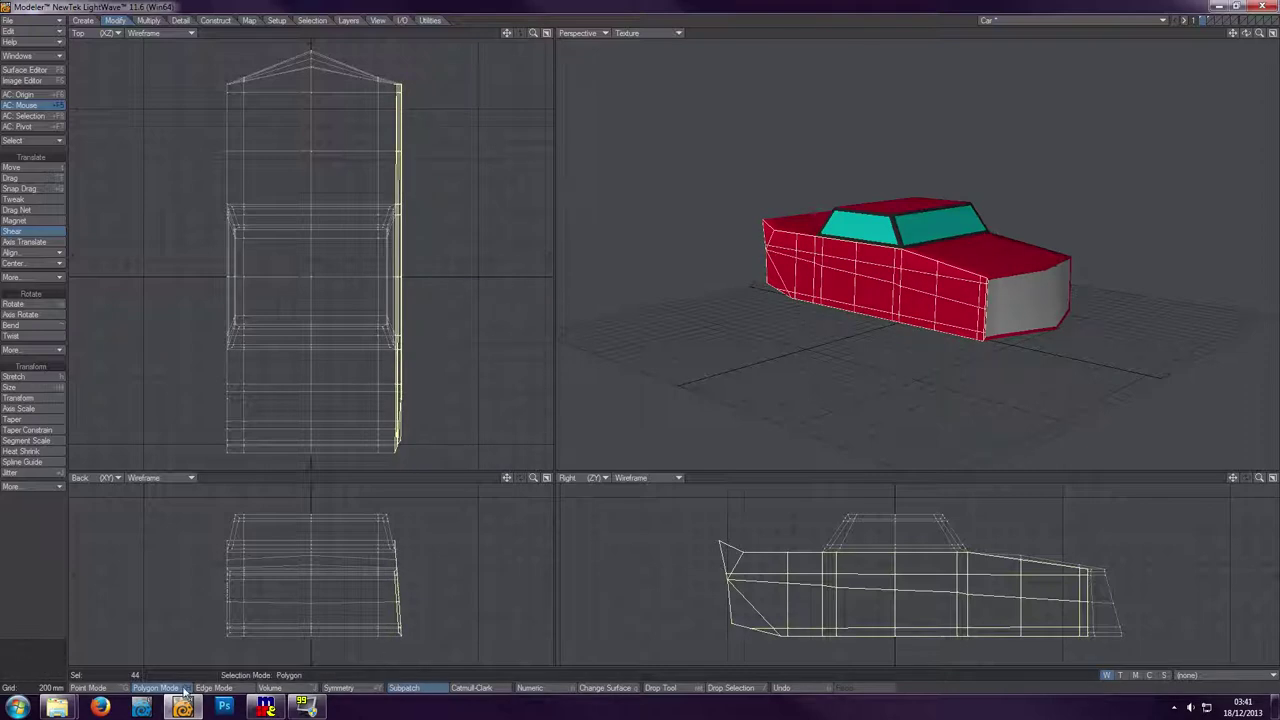
pyautogui.press('space')
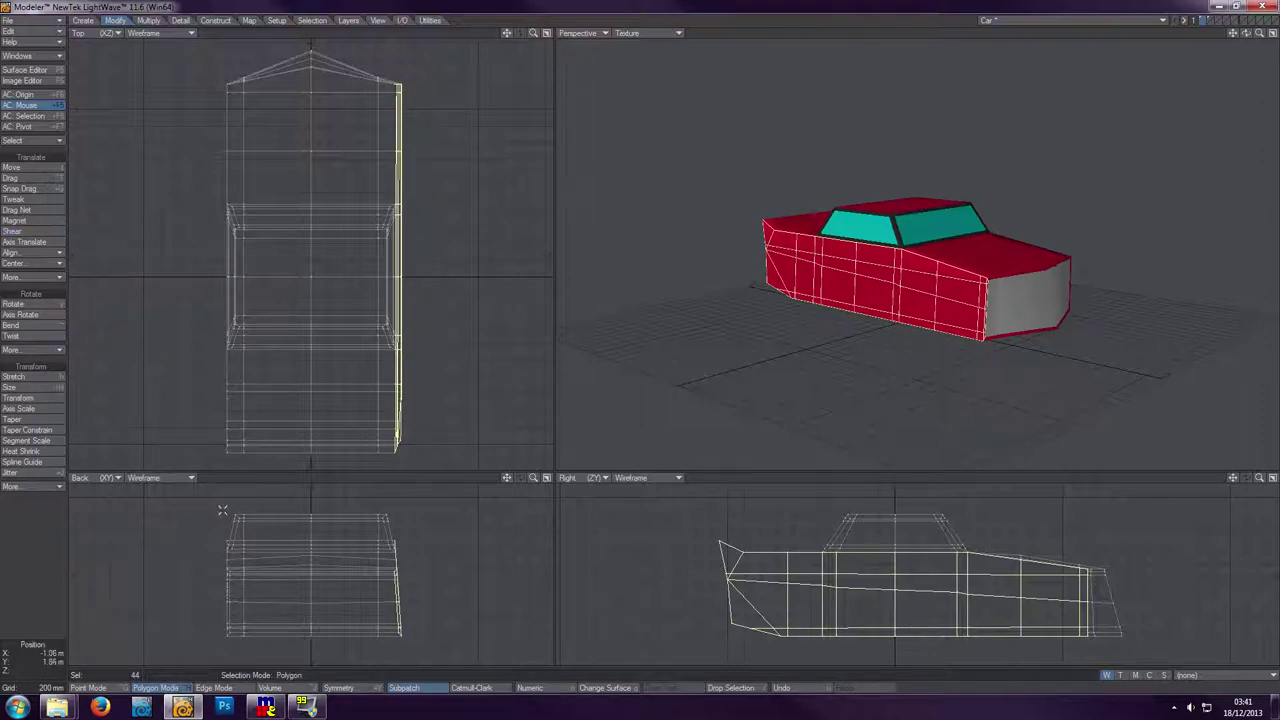
pyautogui.click(55, 548)
pyautogui.moveTo(1246, 34); pyautogui.dragTo(1160, 35)
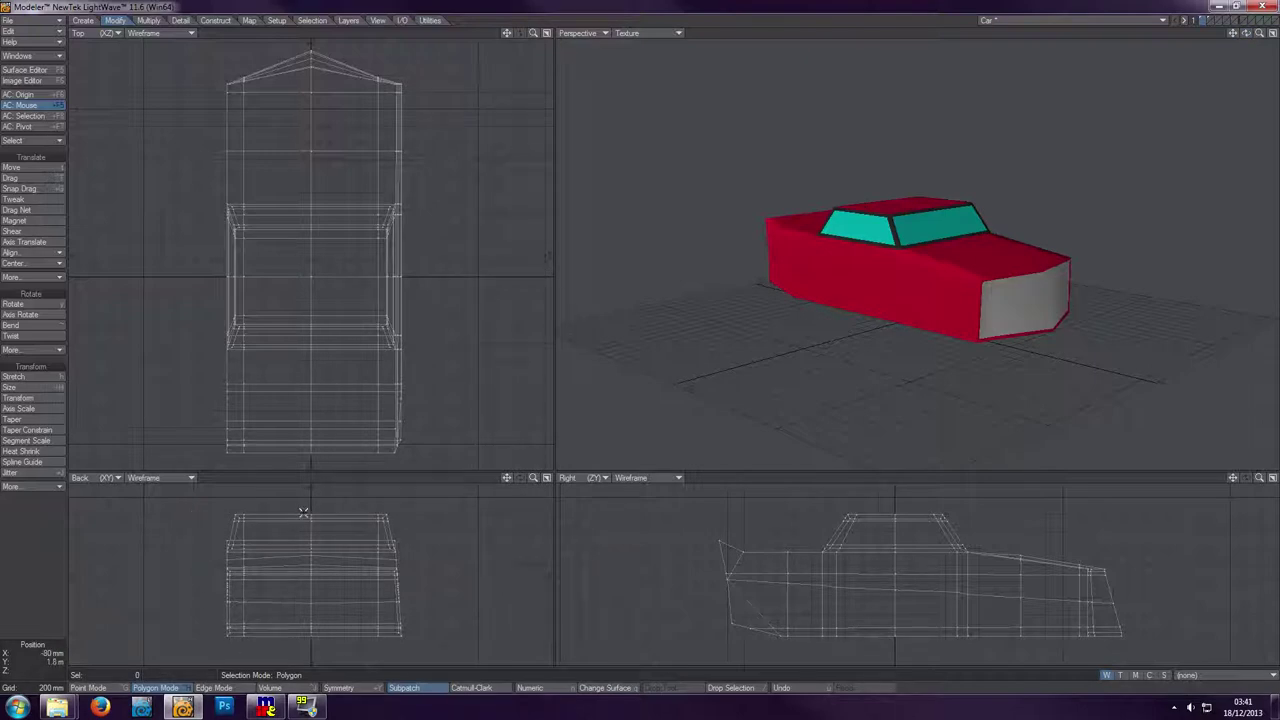
# - Delete the unsheared half of the car and Mirror the sheared half across the lengthwise centre line at X 0 m
pyautogui.moveTo(320, 504)
pyautogui.mouseDown(button='right')
pyautogui.moveTo(330, 639)
pyautogui.moveTo(283, 672)
pyautogui.moveTo(182, 656)
pyautogui.moveTo(189, 542)
pyautogui.moveTo(241, 491)
pyautogui.moveTo(321, 498)
pyautogui.mouseUp(button='right')
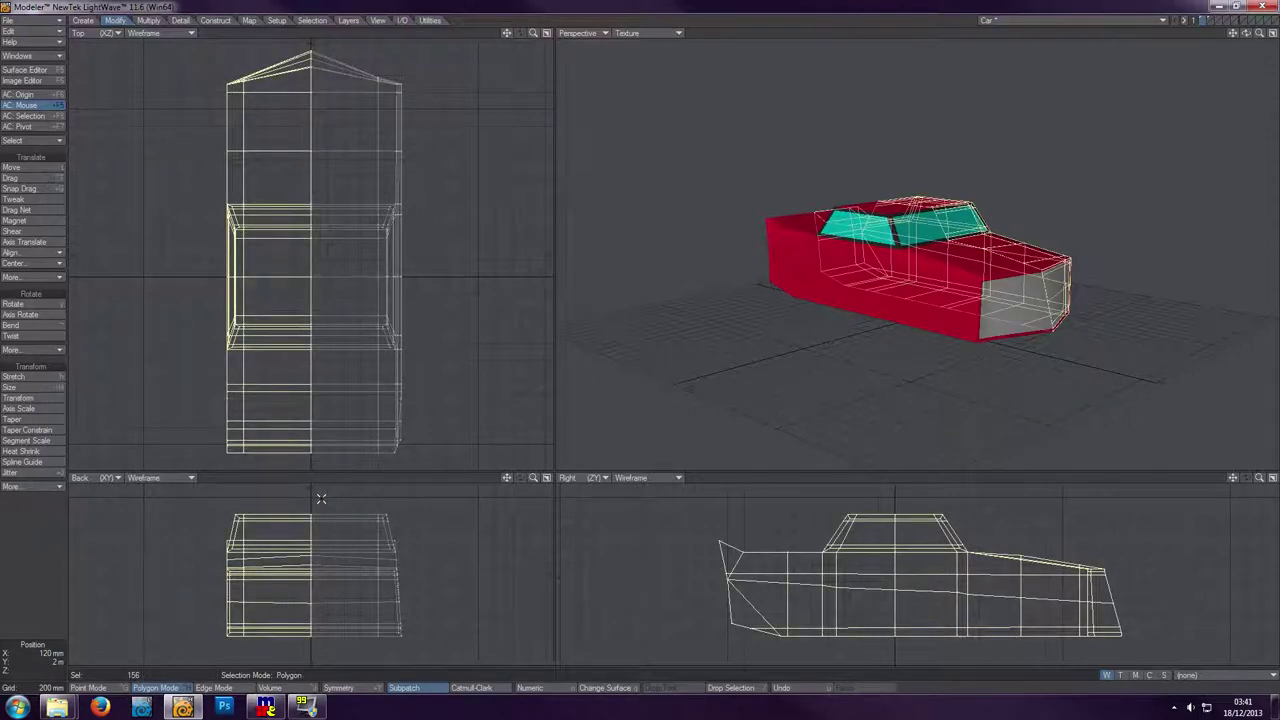
pyautogui.press('Delete')
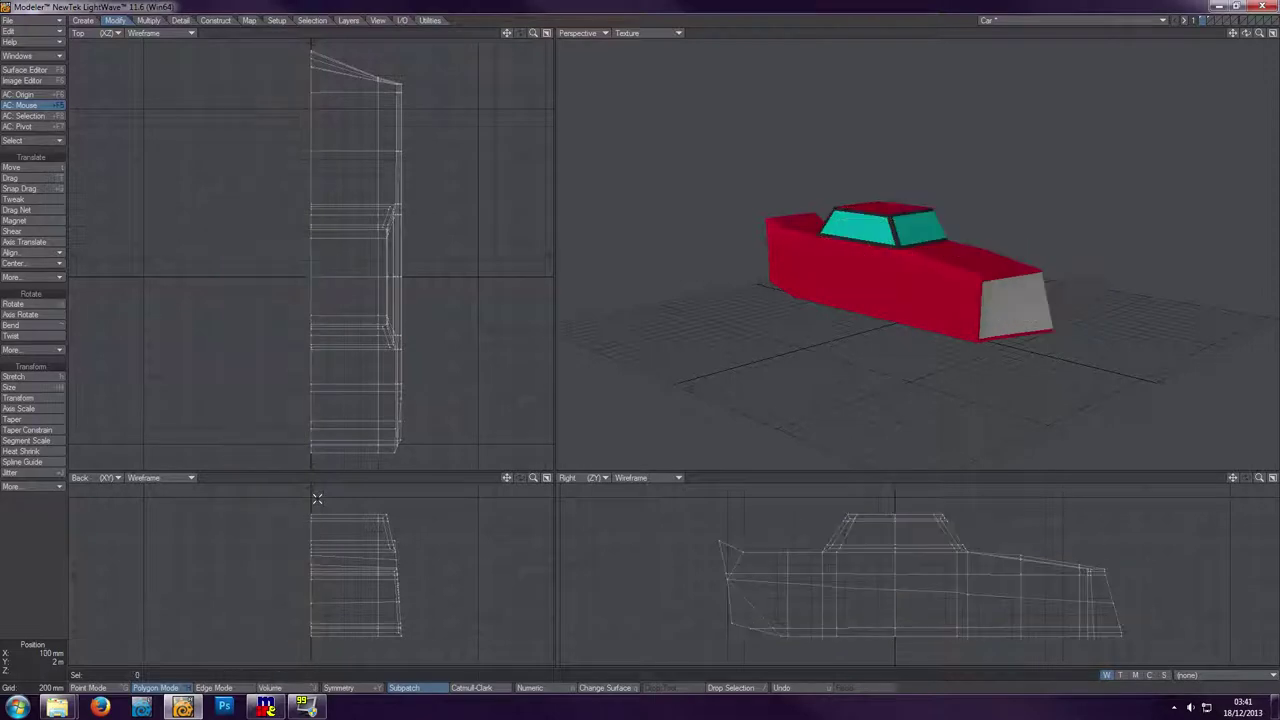
pyautogui.hotkey('shift', 'v')
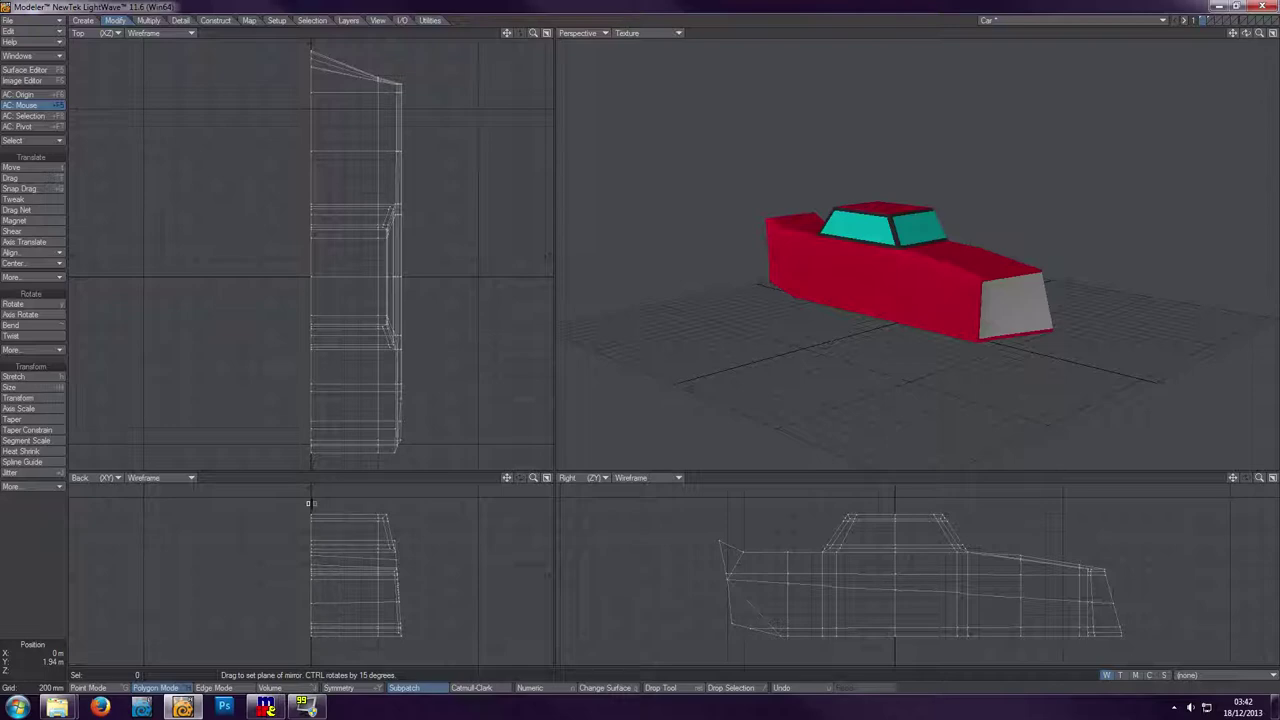
pyautogui.moveTo(310, 503); pyautogui.dragTo(311, 540)
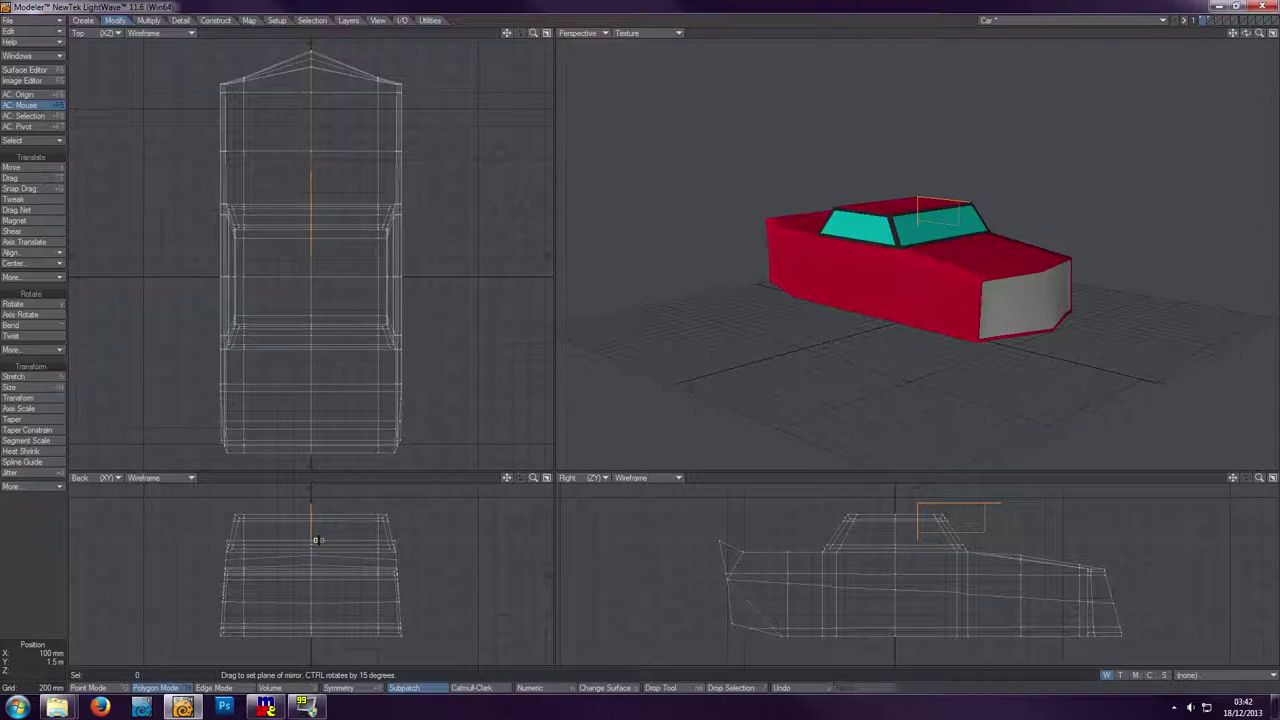
pyautogui.press('space')
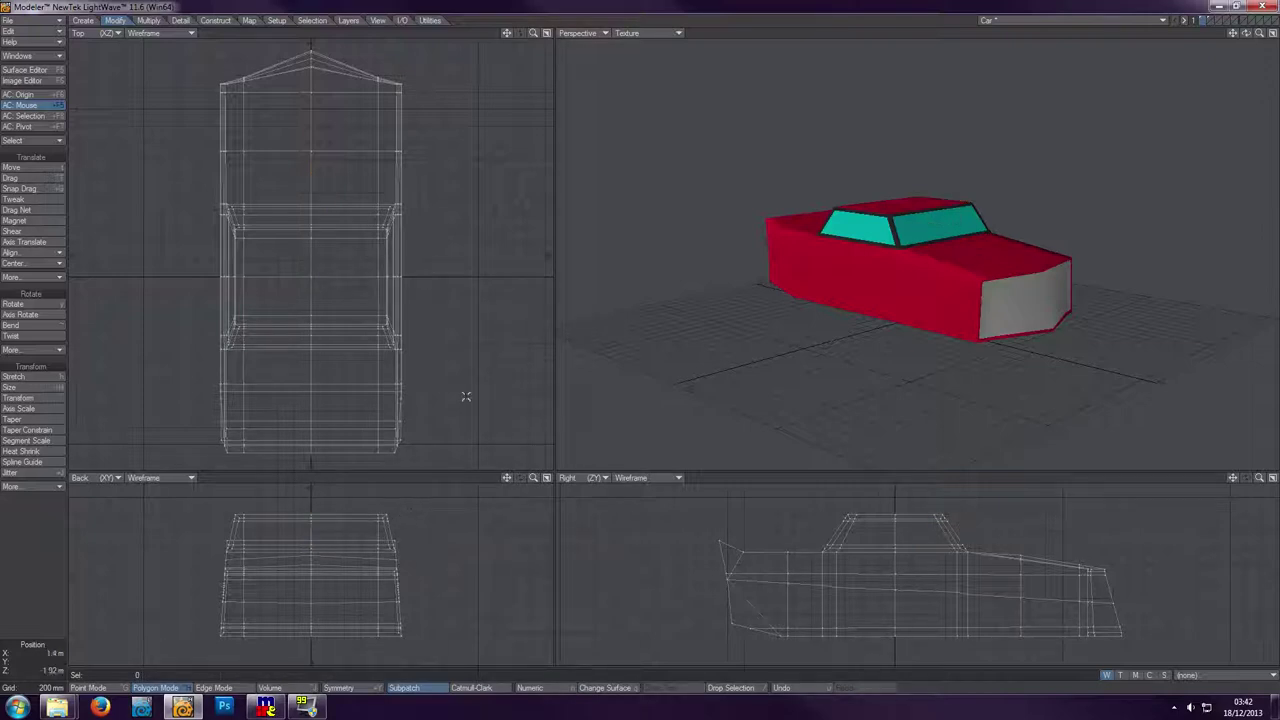
pyautogui.moveTo(1246, 33); pyautogui.dragTo(1217, 42)
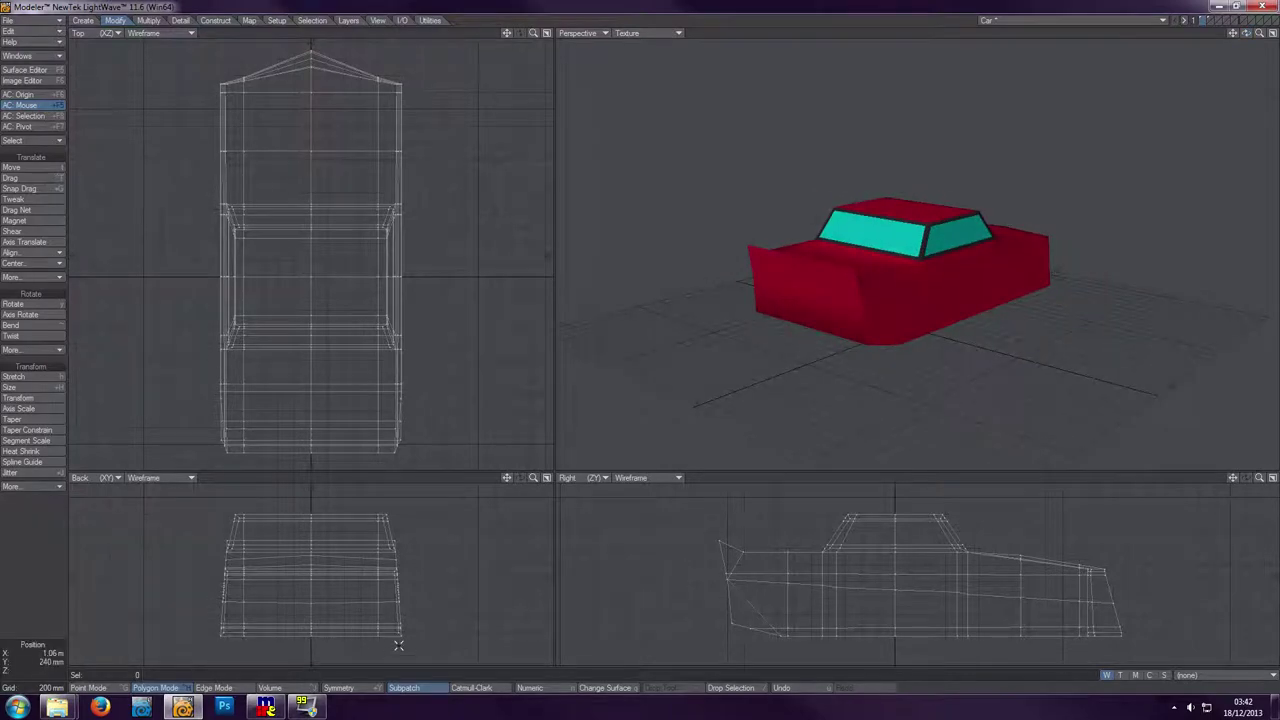
# - Undo the mirroring, the deletion of the half and the shear of the body side
pyautogui.press('u')
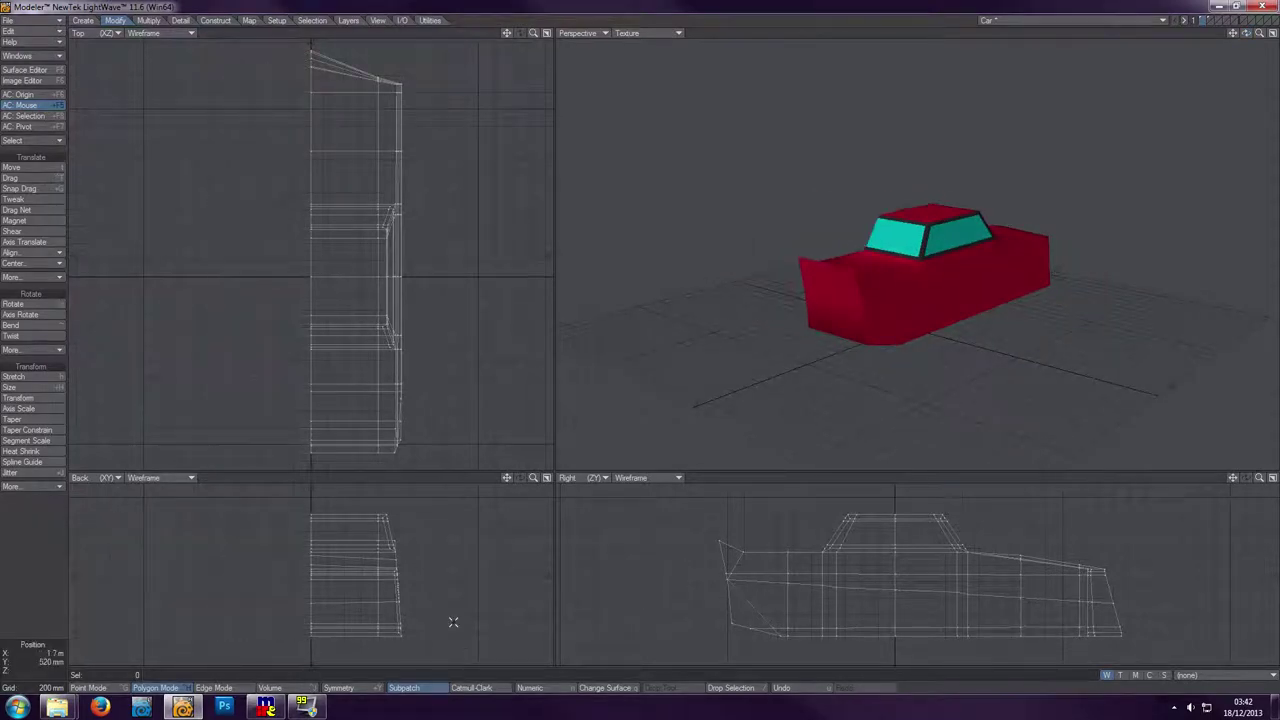
pyautogui.press('u')
pyautogui.press('u')
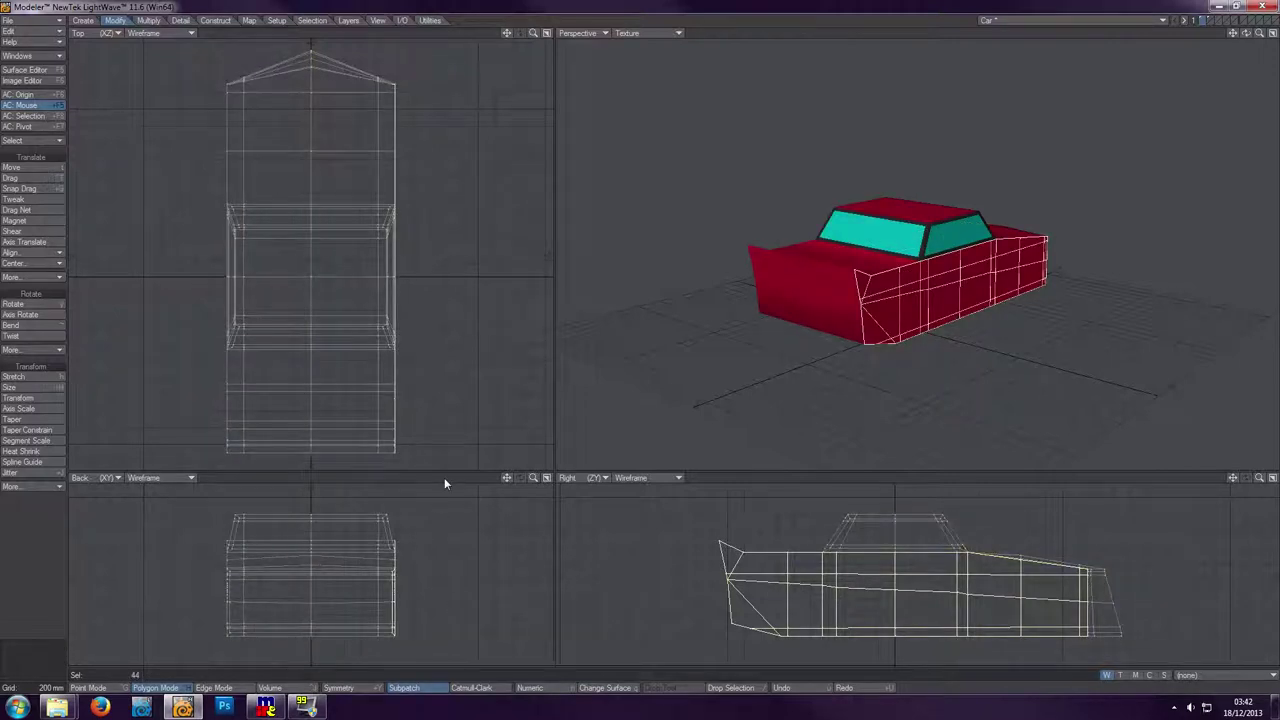
pyautogui.press('u')
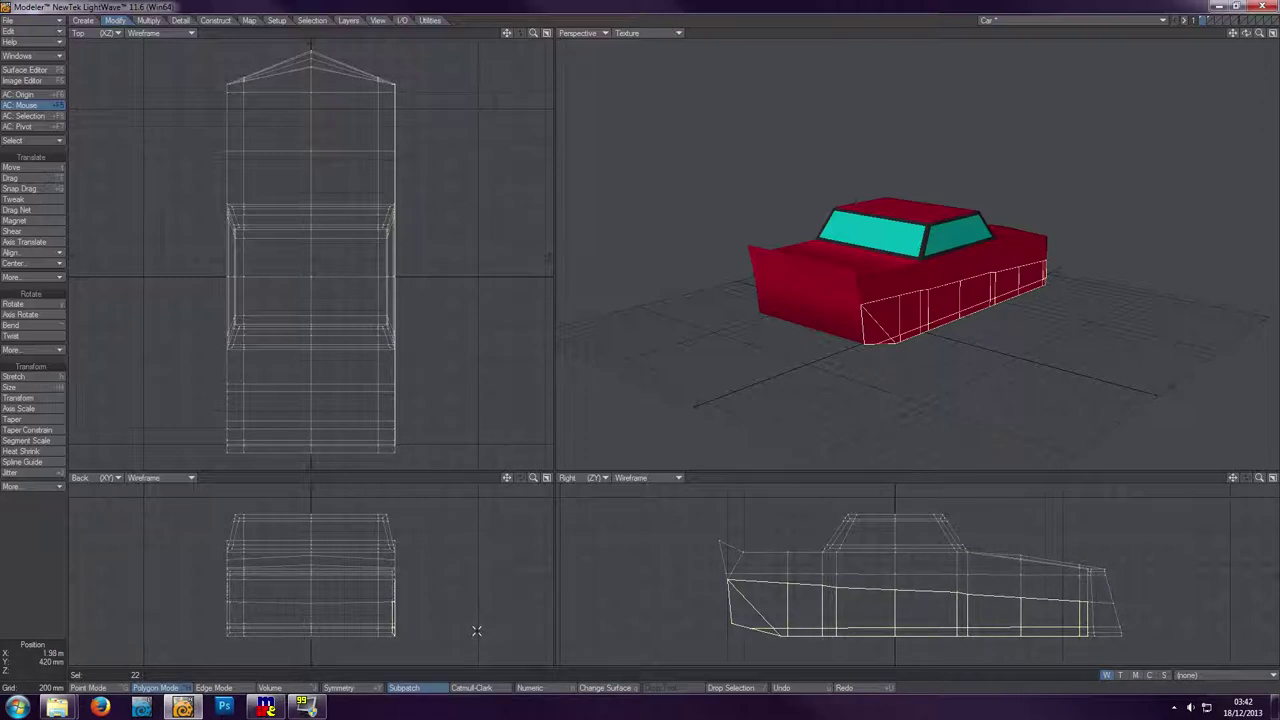
pyautogui.hotkey('shift', 'u')
# - With Symmetry on, select the polygons of both body sides below the cabin and move them outward and slightly forward
pyautogui.press('u')
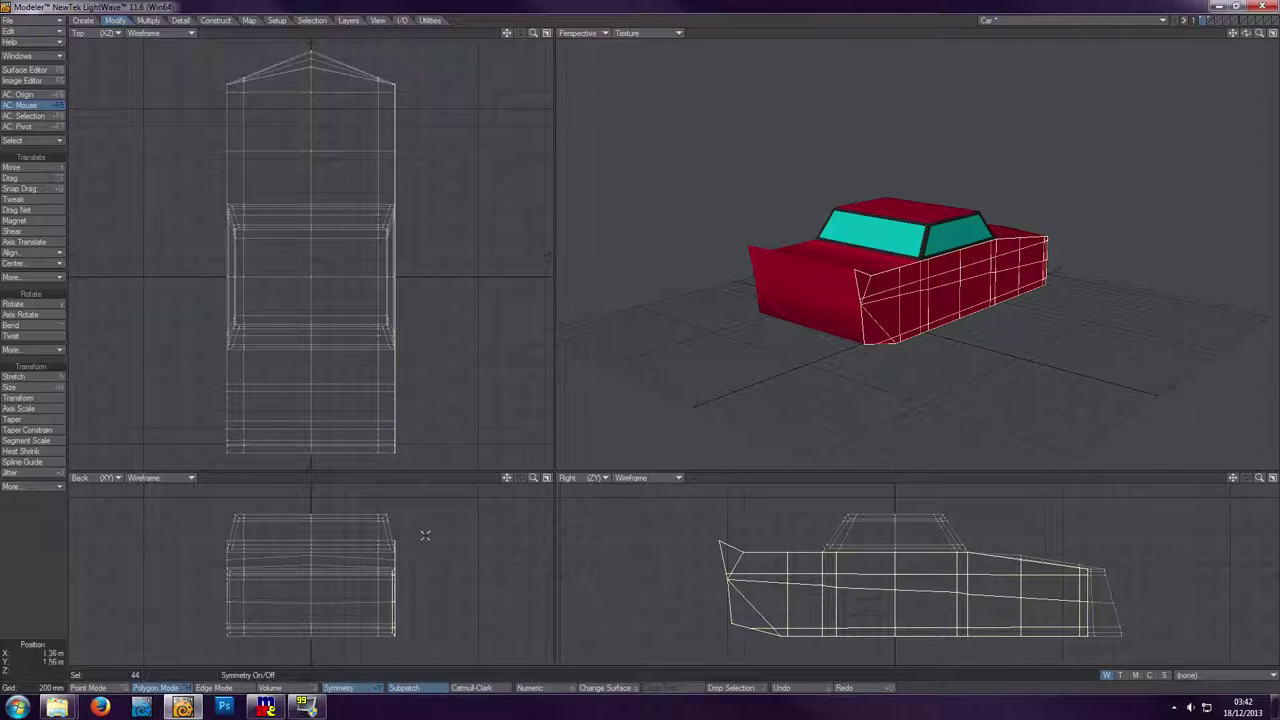
pyautogui.press('/')
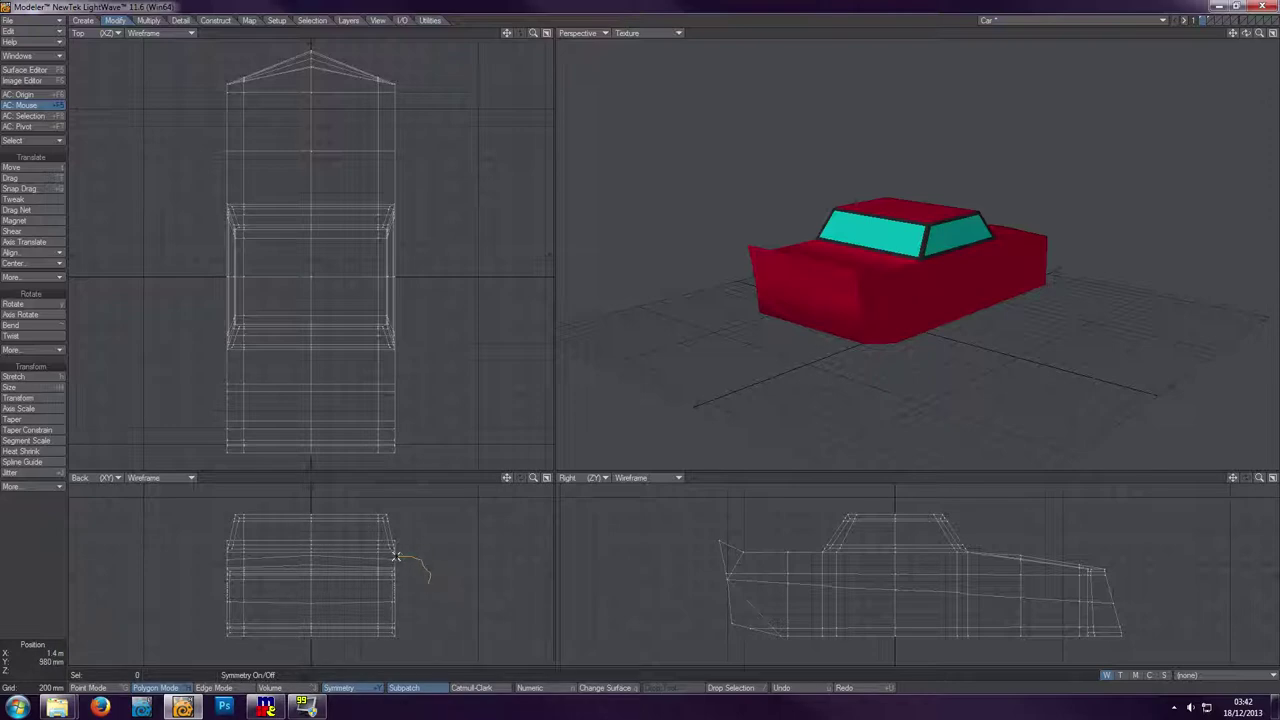
pyautogui.moveTo(390, 558)
pyautogui.mouseDown(button='right')
pyautogui.moveTo(387, 635)
pyautogui.moveTo(413, 651)
pyautogui.moveTo(424, 580)
pyautogui.mouseUp(button='right')
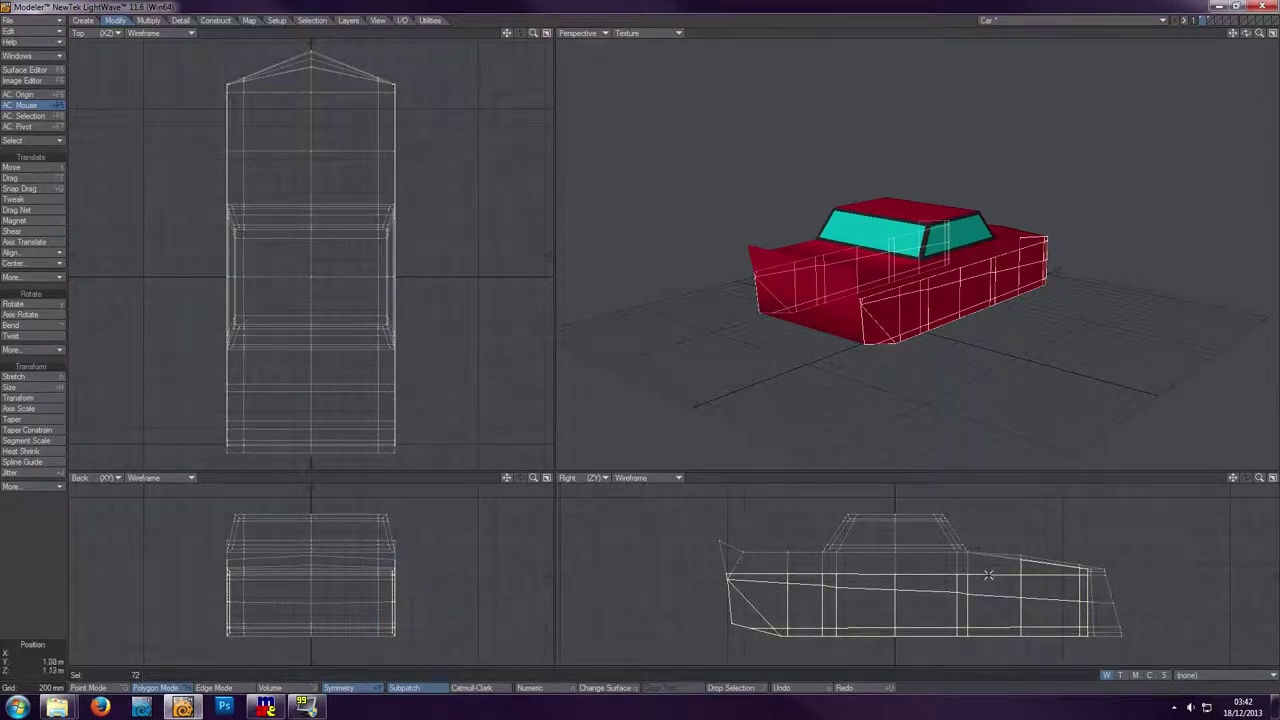
pyautogui.moveTo(1022, 570); pyautogui.dragTo(728, 566)
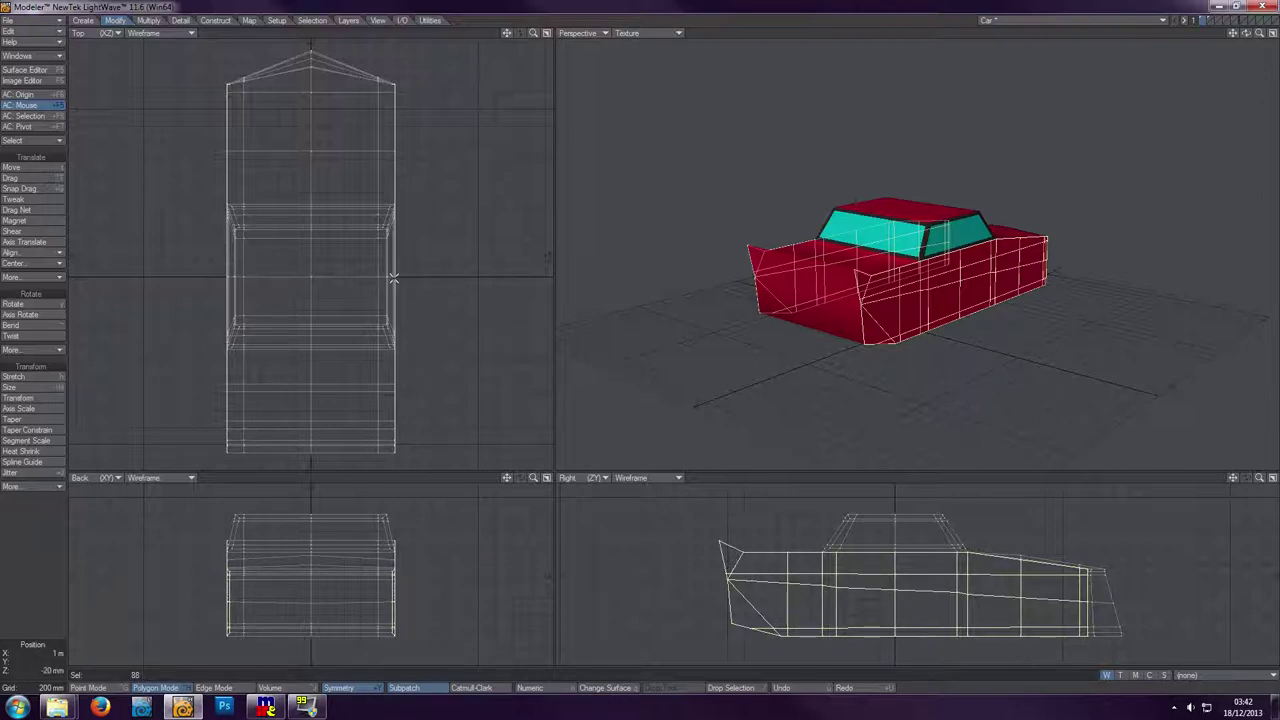
pyautogui.press('t')
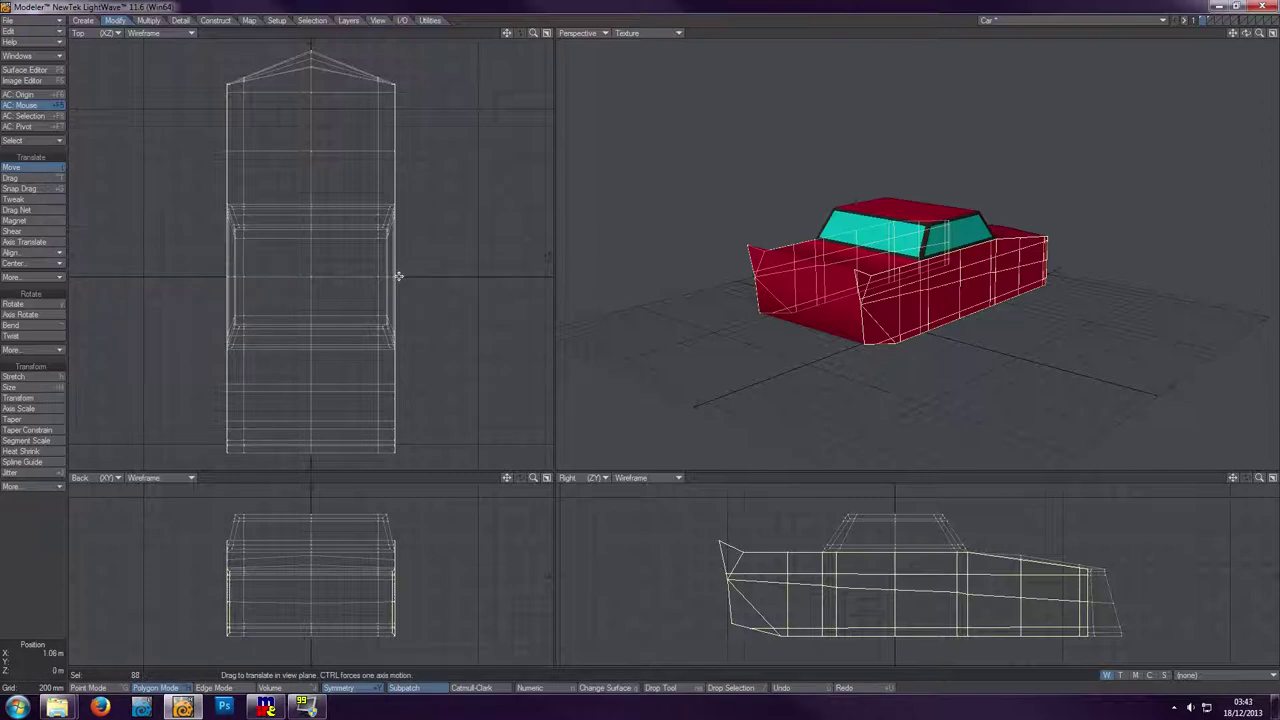
pyautogui.moveTo(398, 276); pyautogui.dragTo(401, 262)
pyautogui.moveTo(1246, 33); pyautogui.dragTo(1160, 62)
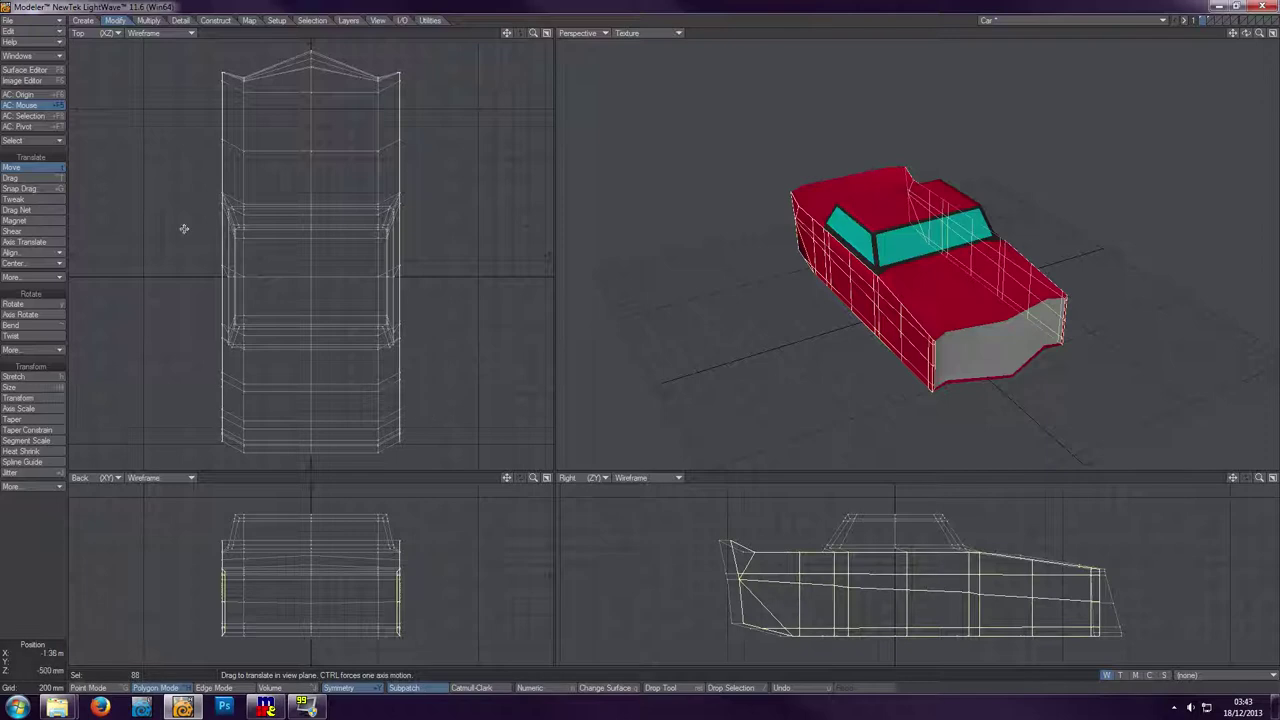
# - Shear both body sides symmetrically so they flare outward toward the bottom, and clear the polygon selection
pyautogui.click(14, 231)
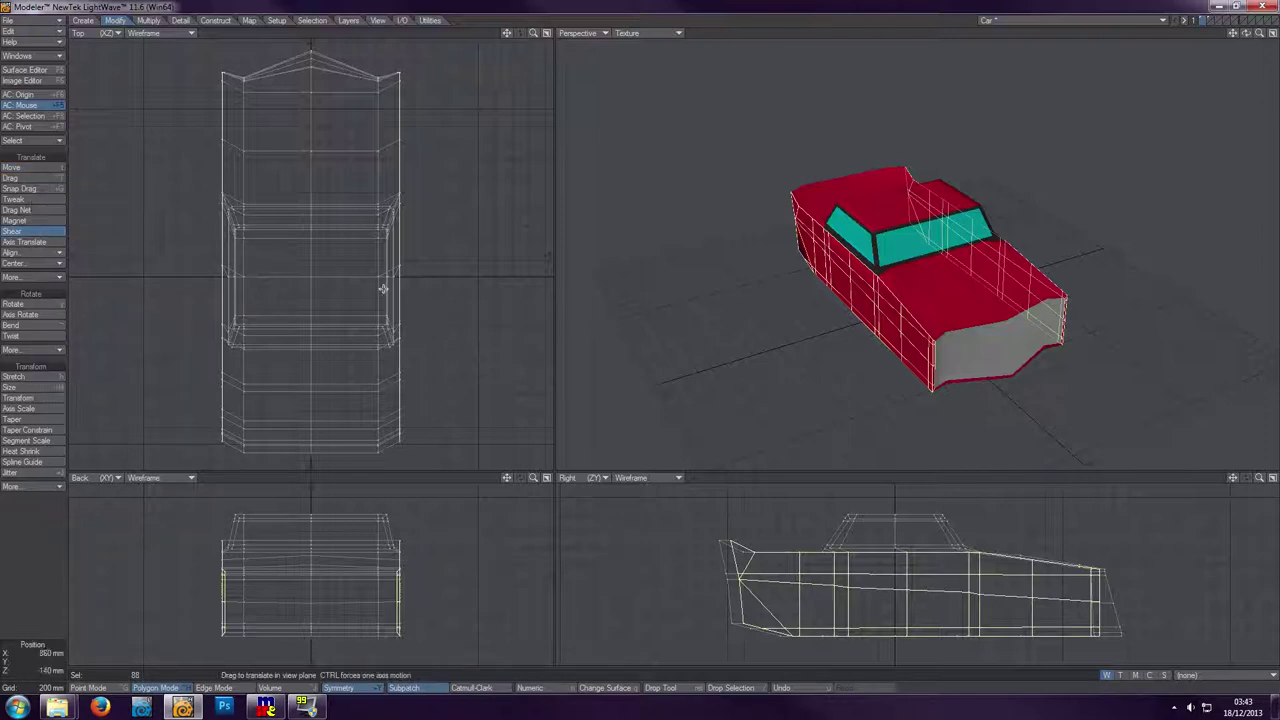
pyautogui.moveTo(399, 276); pyautogui.dragTo(429, 276)
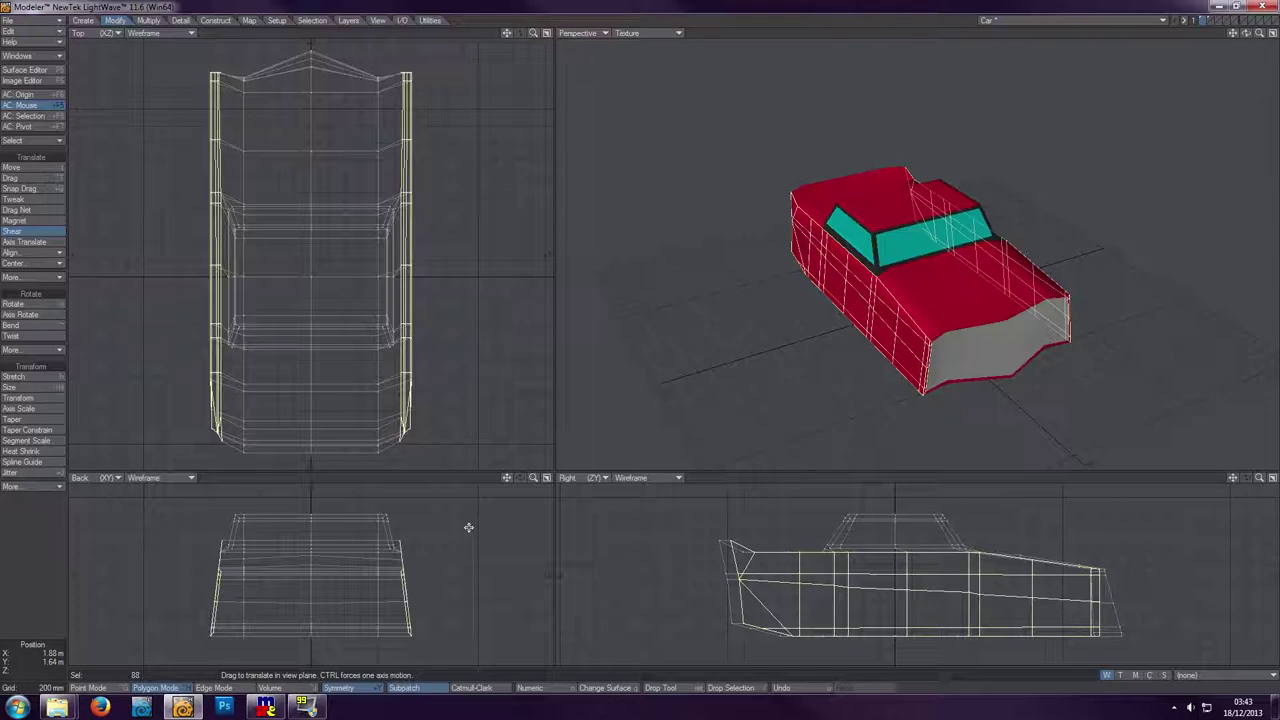
pyautogui.click(165, 690)
pyautogui.click(41, 569)
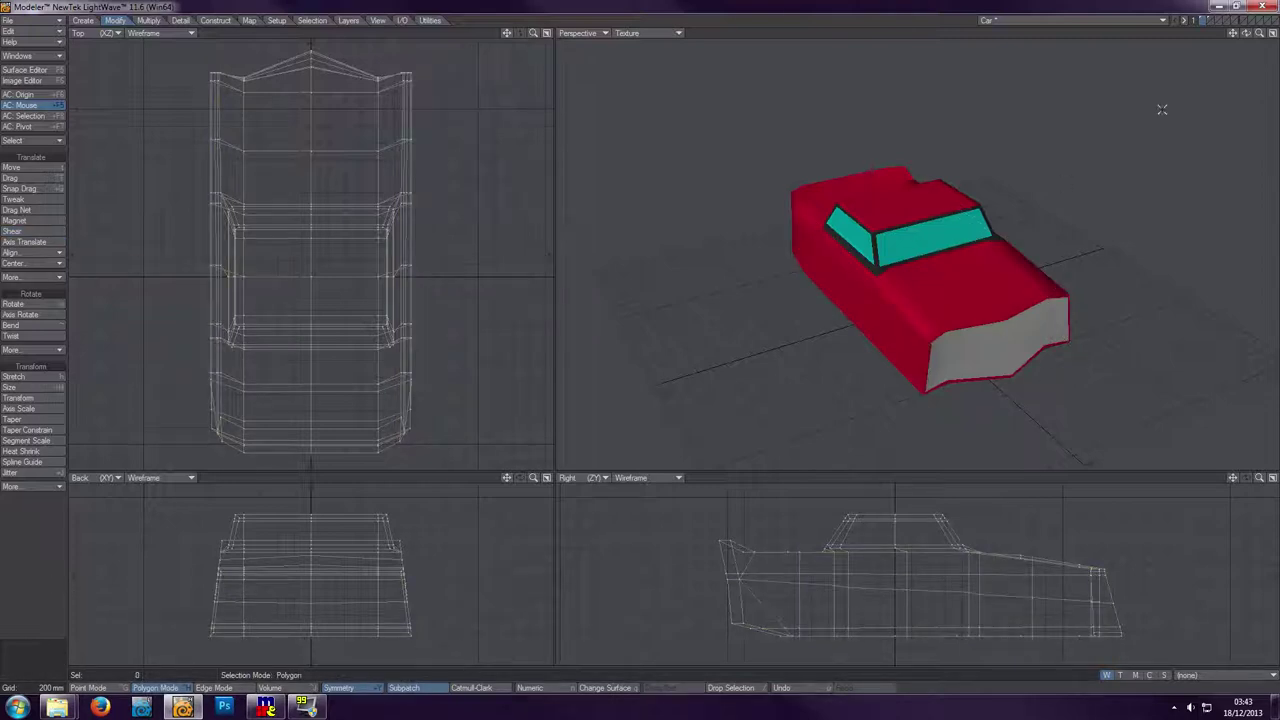
# - Preview the widened car with SubPatch smoothing and return it to plain polygons
pyautogui.moveTo(1246, 33); pyautogui.dragTo(1168, 52)
pyautogui.press('Tab')
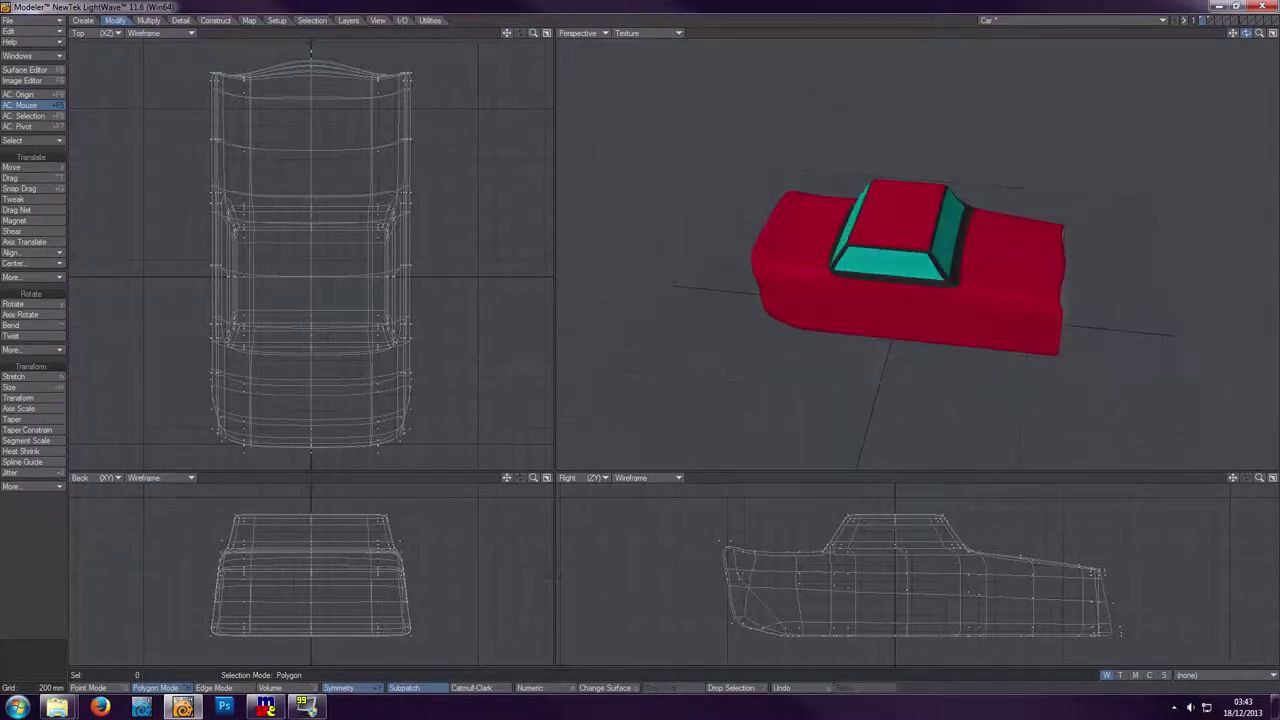
pyautogui.press('Tab')
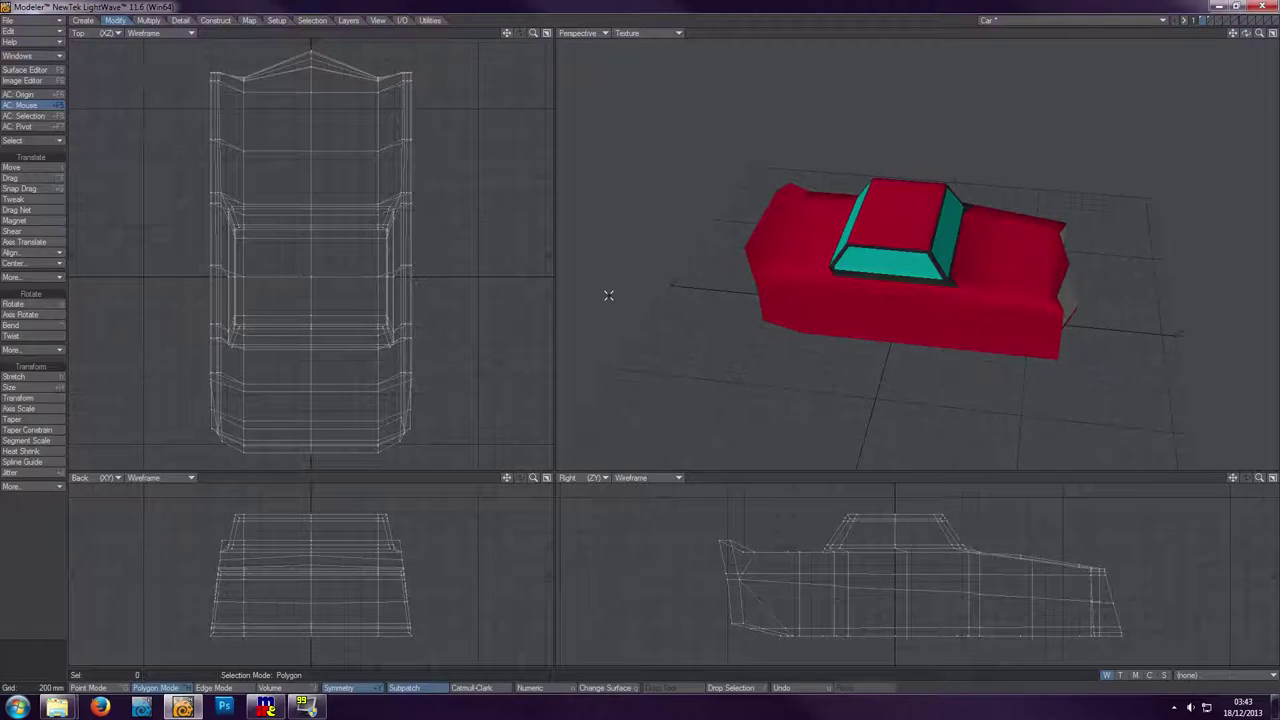
# - Subdivide the whole car once with the Faceted method and a fractal of 0.0 %
pyautogui.hotkey('shift', 'd')
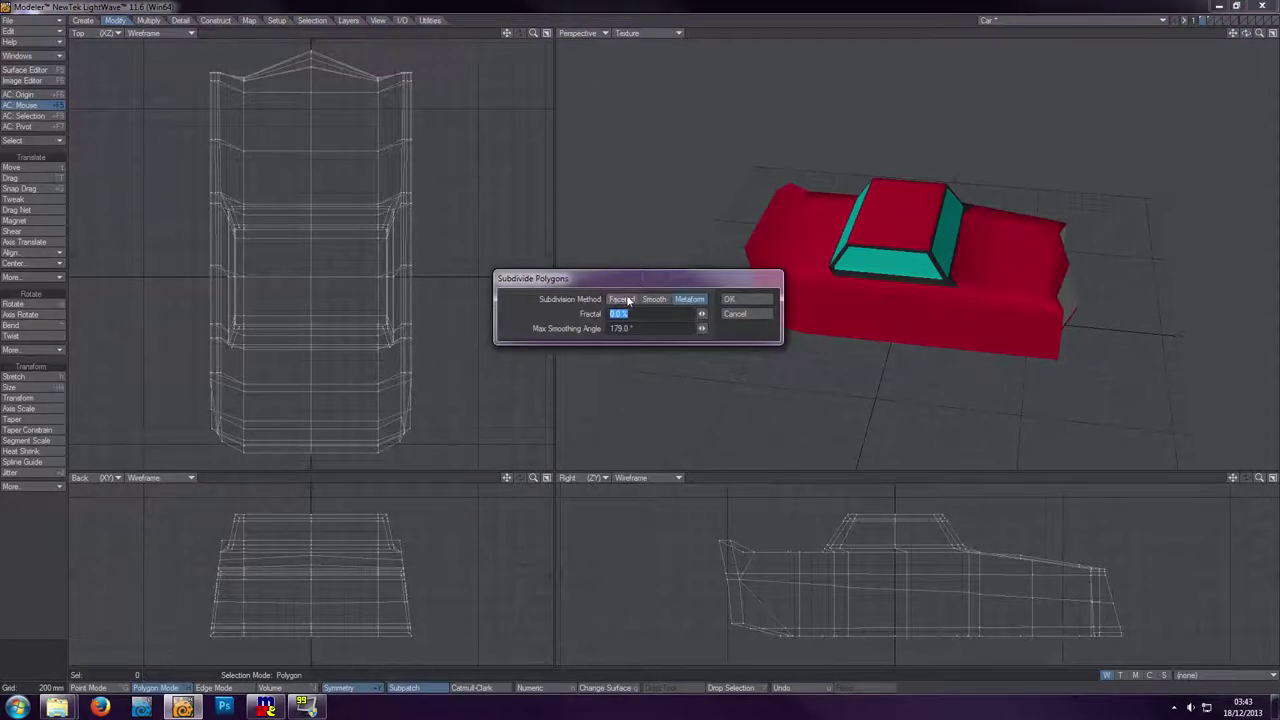
pyautogui.click(624, 300)
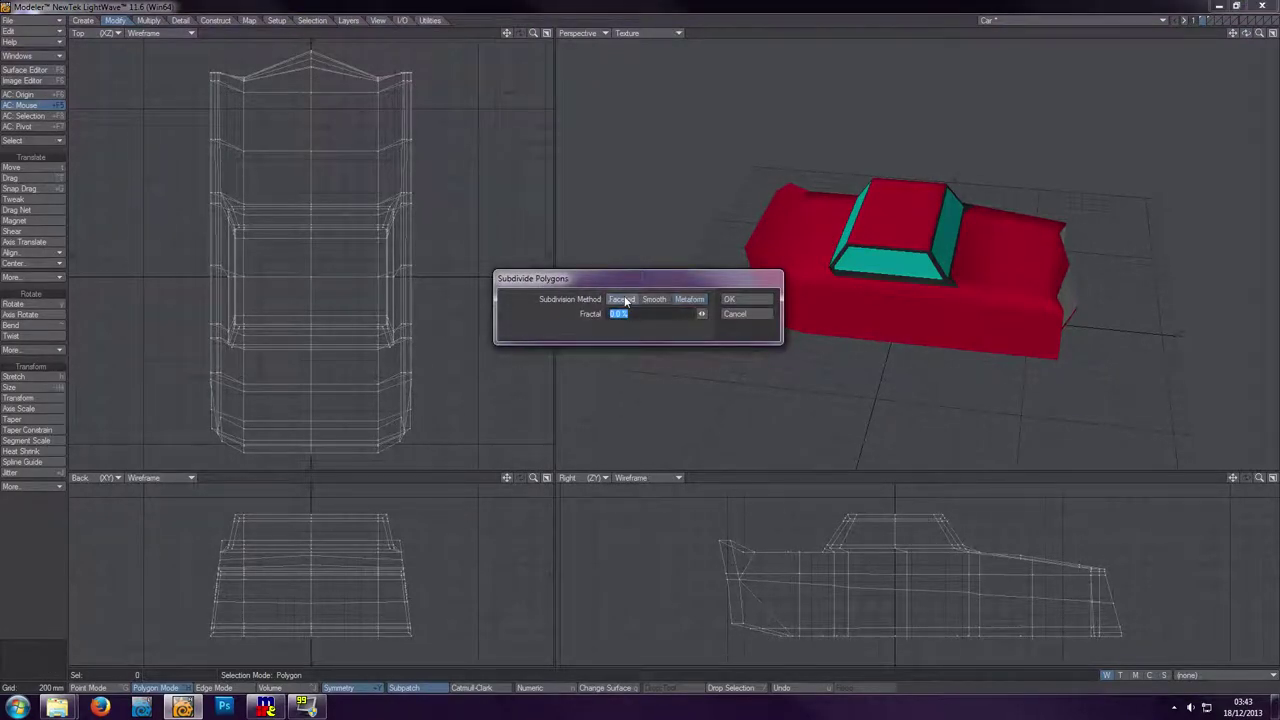
pyautogui.click(744, 299)
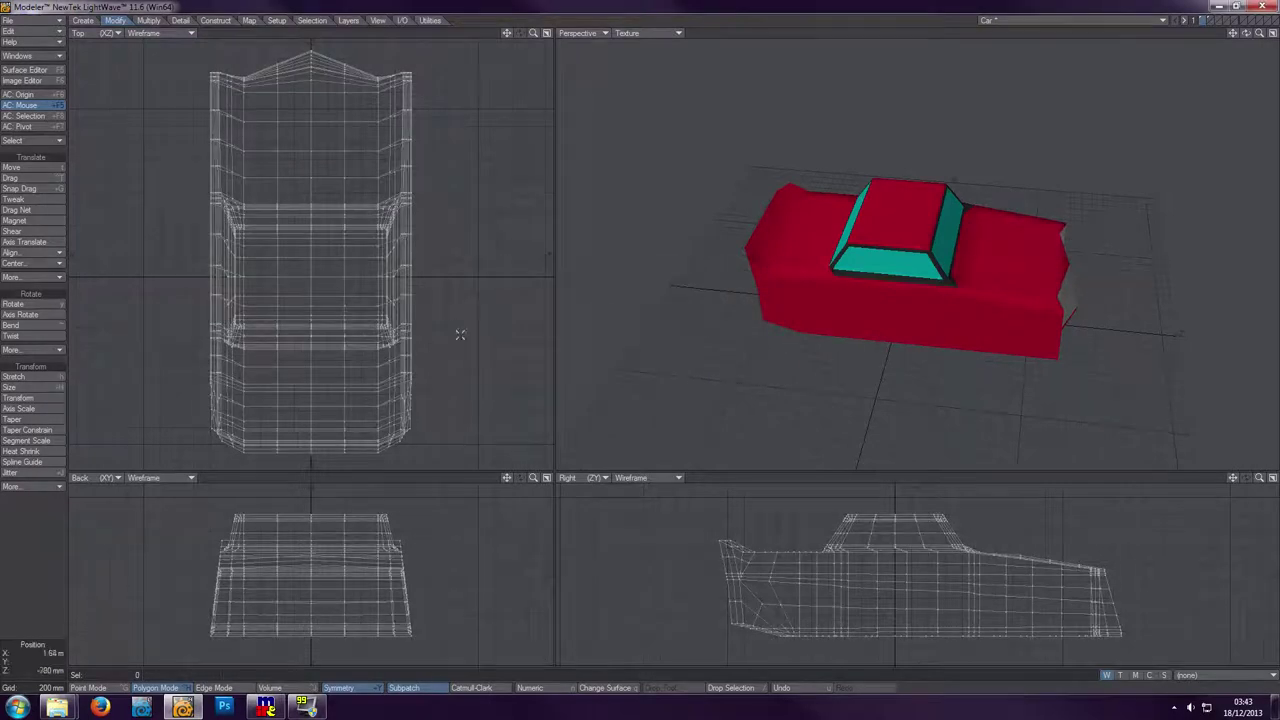
pyautogui.hotkey('shift', 'd')
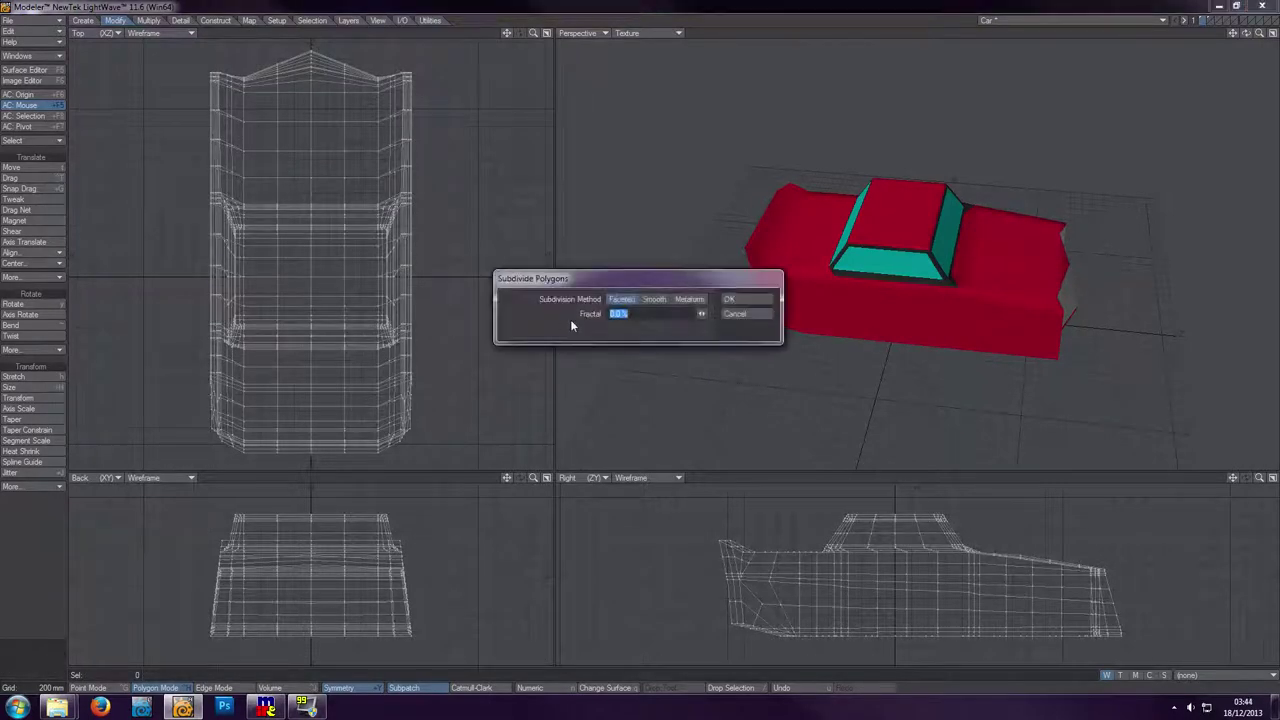
pyautogui.click(742, 314)
# - Check the faceted car under SubPatch smoothing, and subdivide its polygons a second time with the Faceted method
pyautogui.press('Tab')
pyautogui.moveTo(1246, 33)
pyautogui.mouseDown()
pyautogui.moveTo(1226, 66)
pyautogui.moveTo(1240, 45)
pyautogui.mouseUp()
pyautogui.press('Tab')
pyautogui.hotkey('shift', 'd')
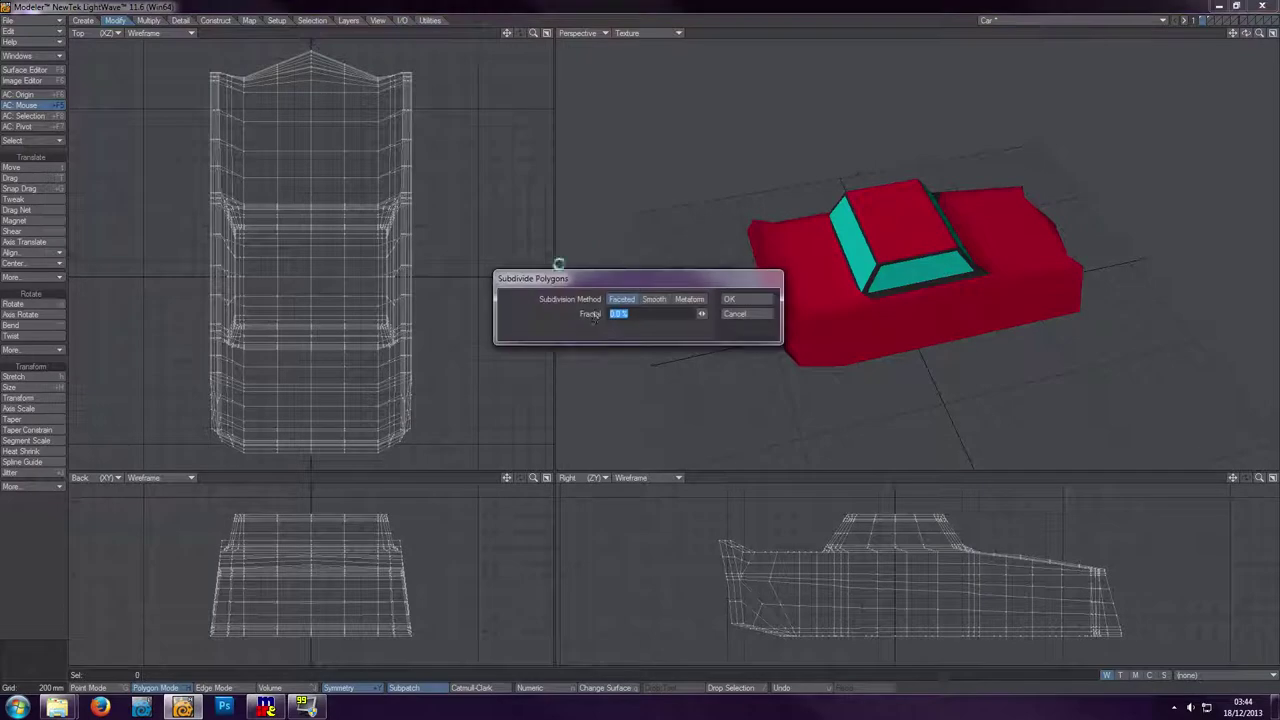
pyautogui.click(751, 297)
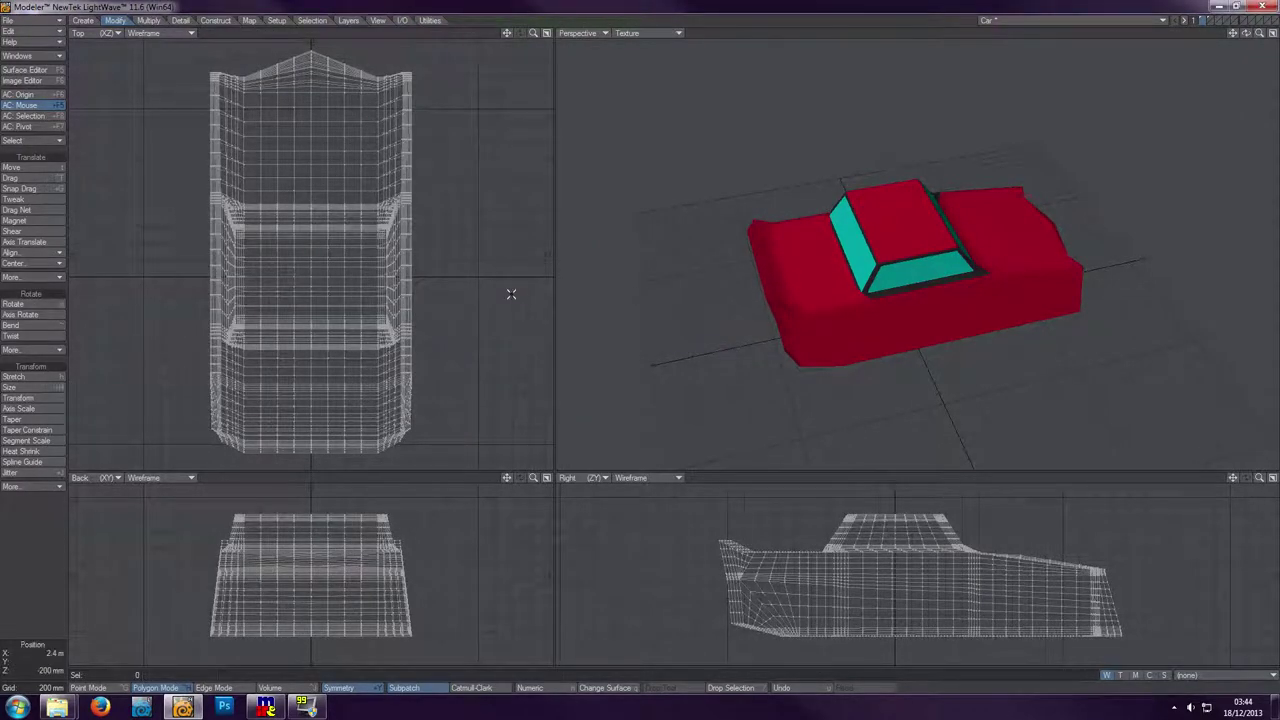
# - Subdivide the densified car once more with the Metaform method to smooth its shape
pyautogui.hotkey('shift', 'd')
pyautogui.click(690, 299)
pyautogui.click(749, 300)
pyautogui.moveTo(1245, 38); pyautogui.dragTo(1125, 42)
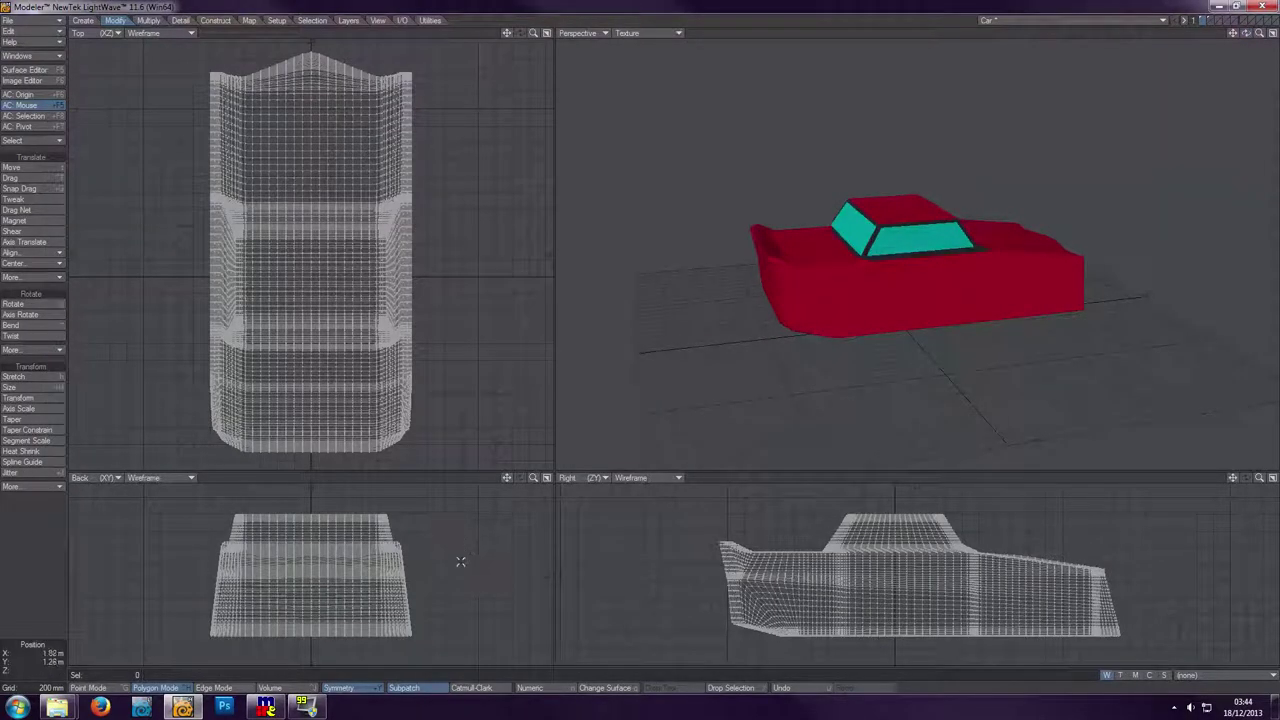
# - Select all of the car's polygons to check their count, clear the selection, and undo the subdivisions back to the first Faceted one
pyautogui.press("'")
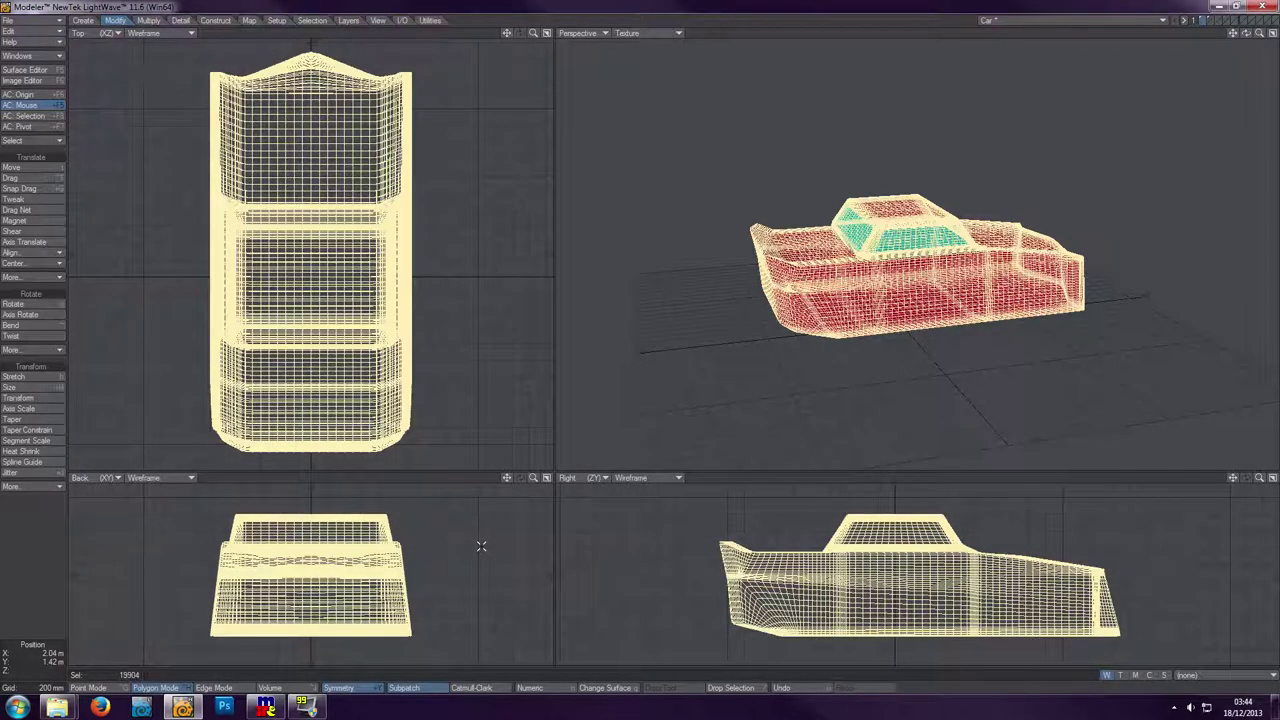
pyautogui.press('/')
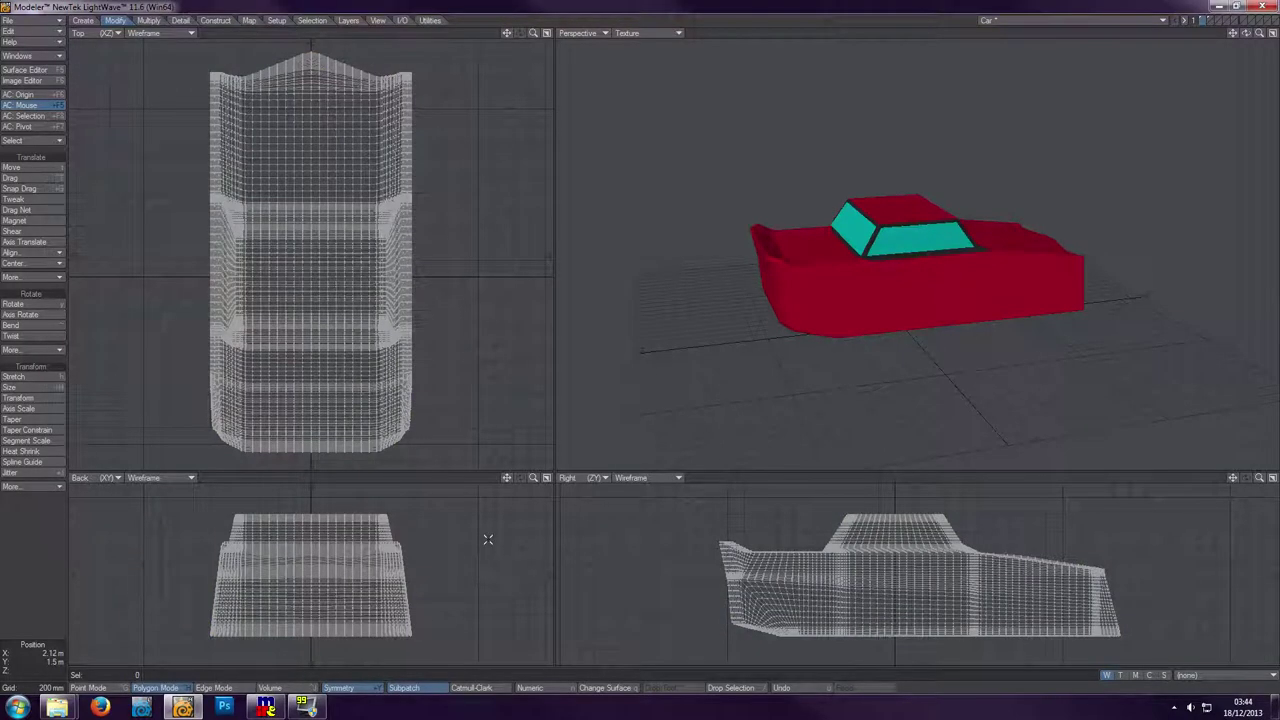
pyautogui.press('Tab')
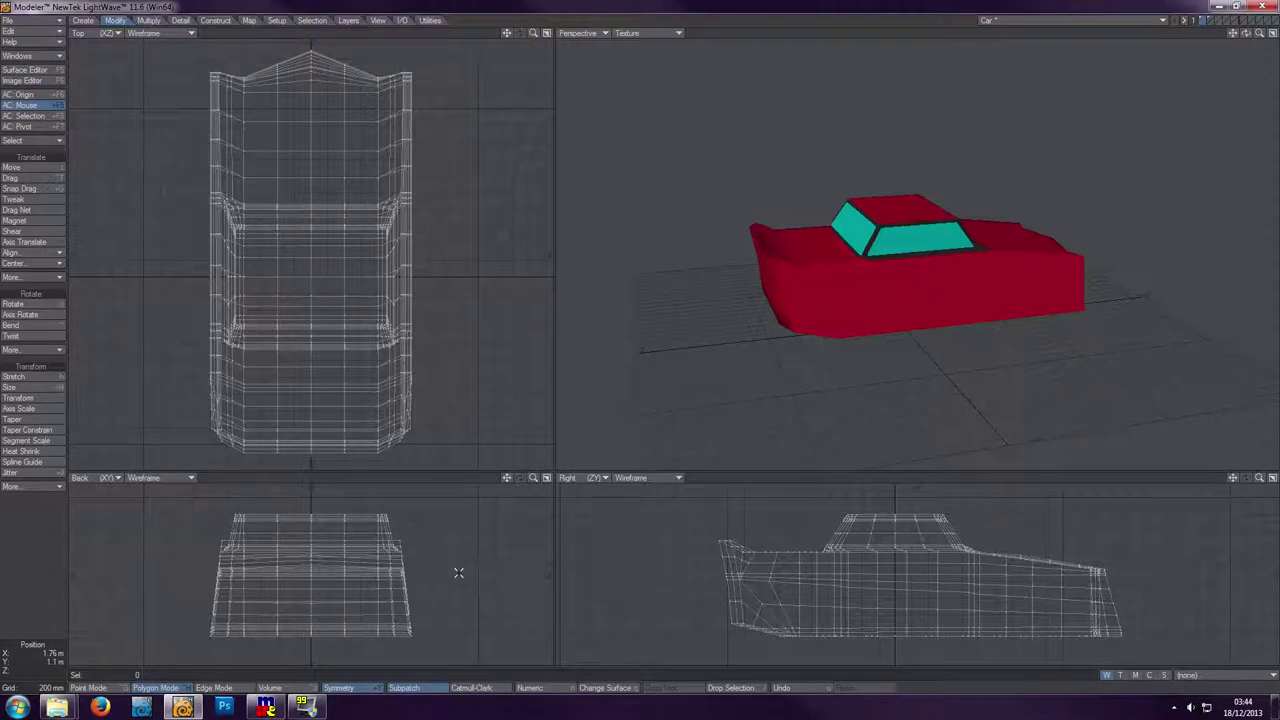
pyautogui.press('Tab')
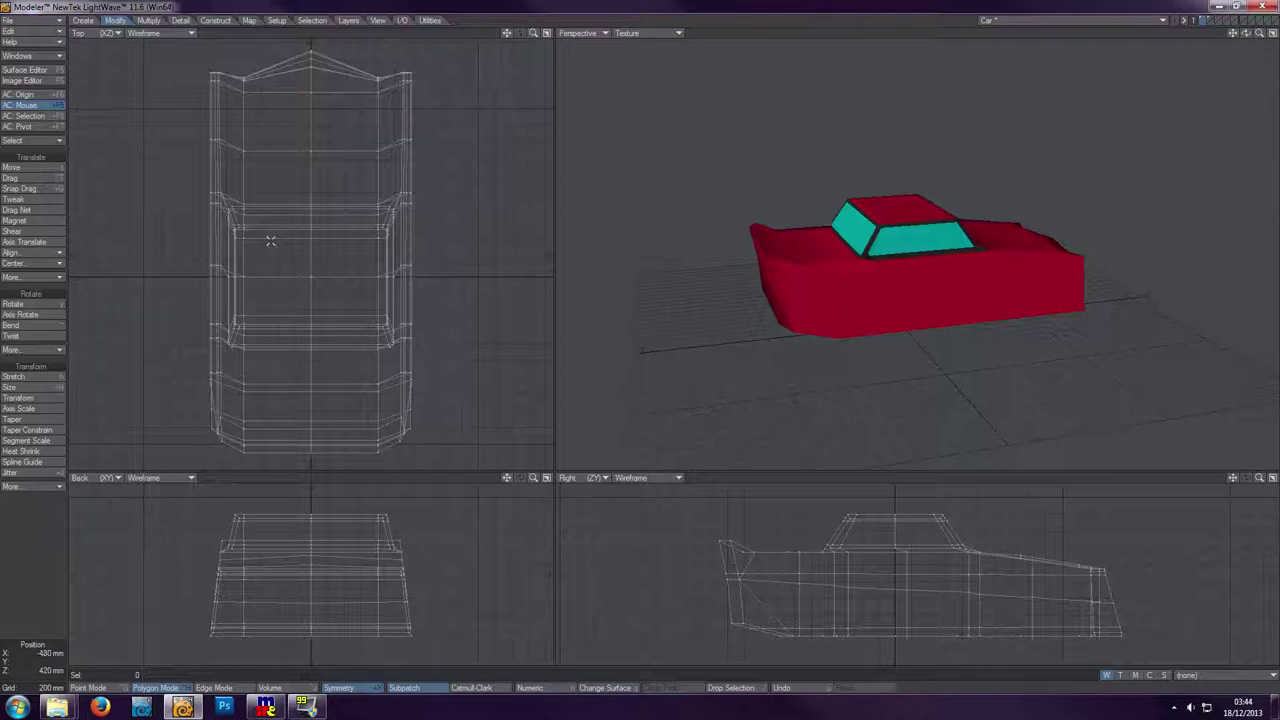
pyautogui.press('Tab')
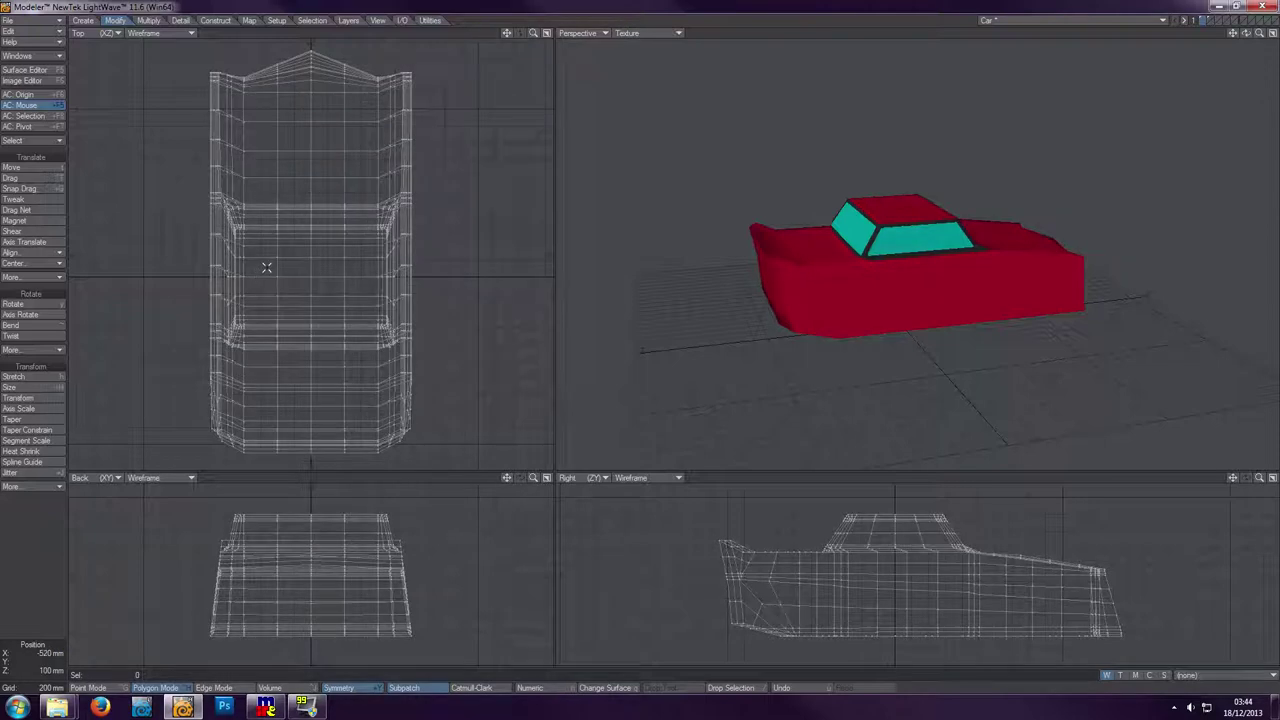
# - Knife the car vertically close to both sides of its centreline and just inside each side of the cabin
pyautogui.hotkey('shift', 'k')
pyautogui.moveTo(310, 514); pyautogui.dragTo(310, 648)
pyautogui.click(314, 645)
pyautogui.moveTo(317, 645); pyautogui.dragTo(316, 510)
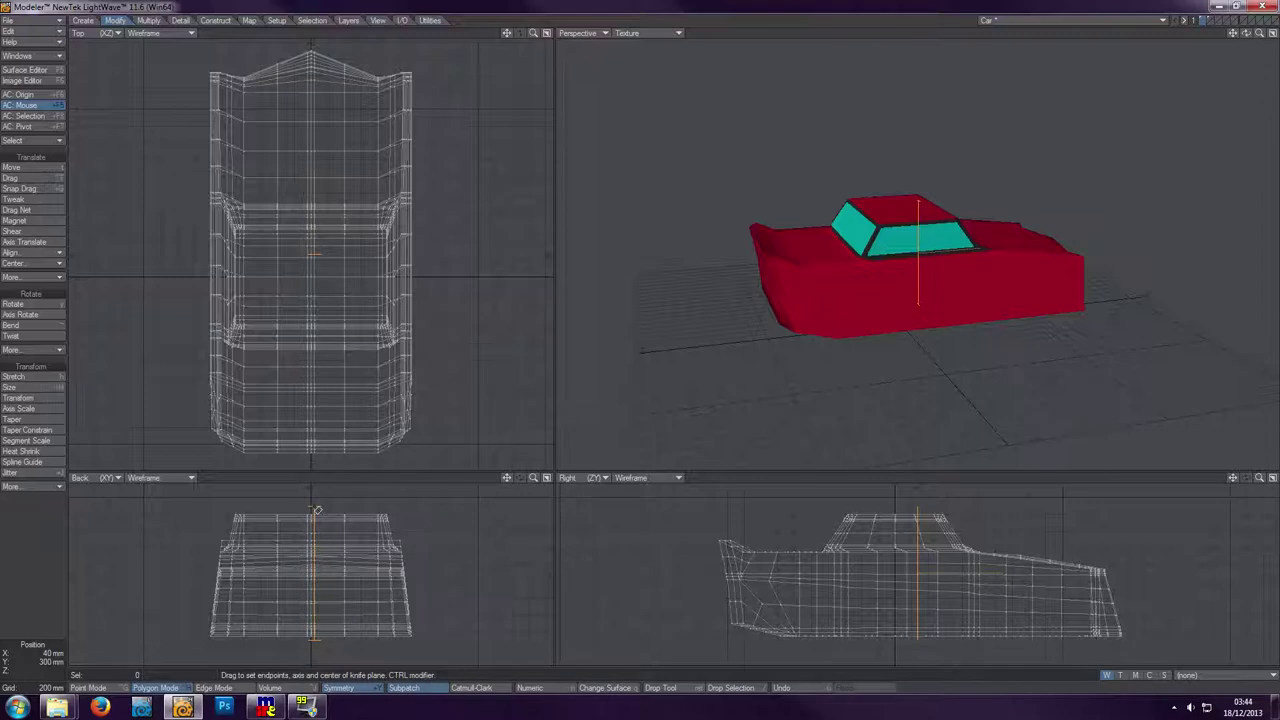
pyautogui.click(316, 510)
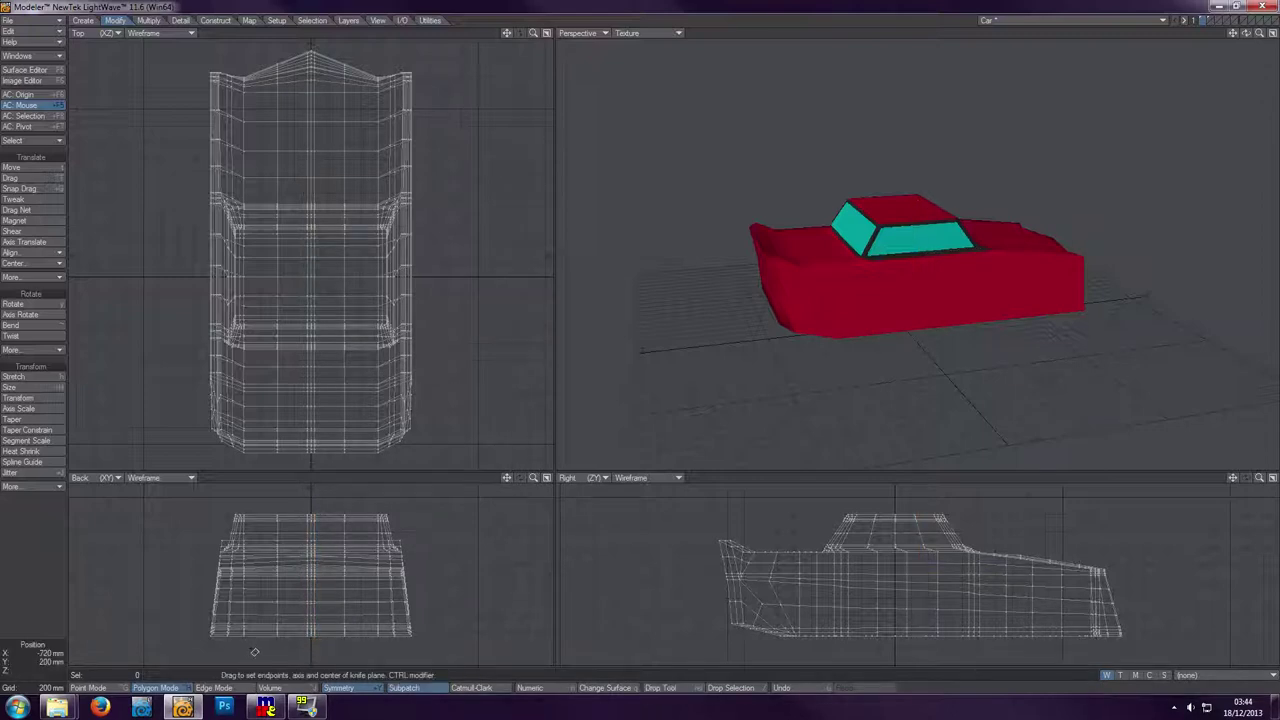
pyautogui.moveTo(250, 643); pyautogui.dragTo(250, 511)
pyautogui.click(250, 510)
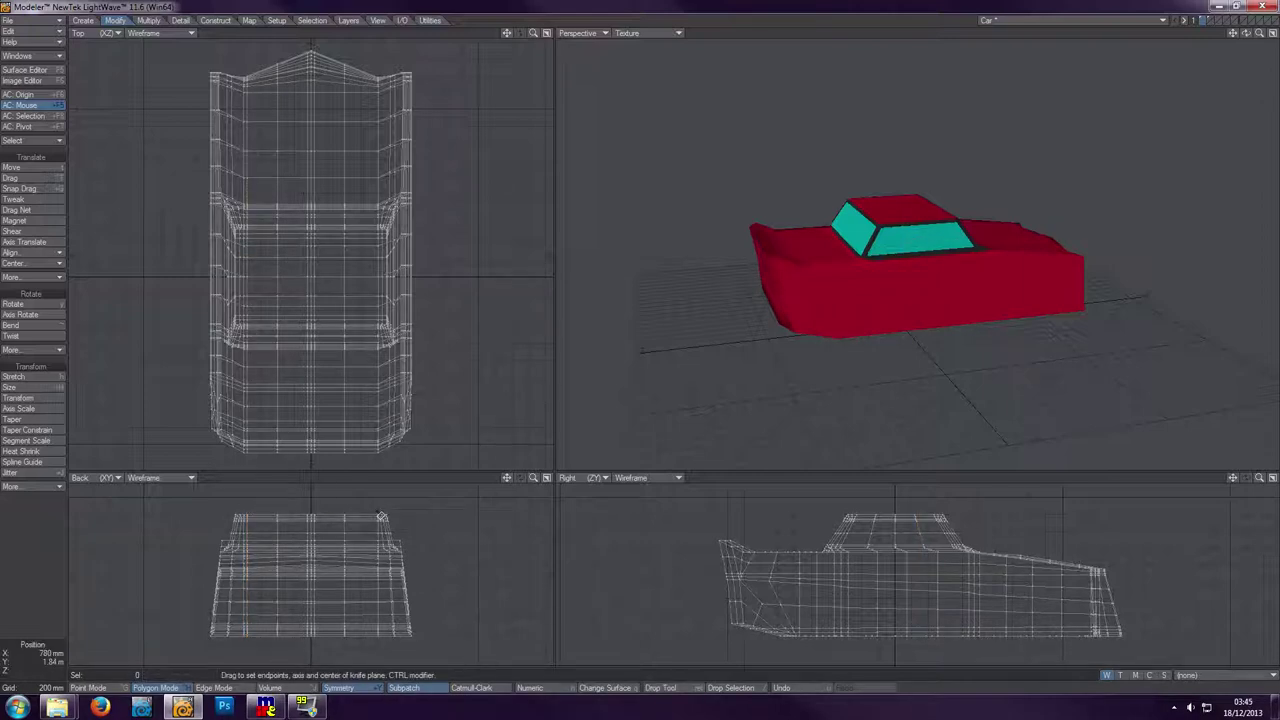
pyautogui.moveTo(380, 516); pyautogui.dragTo(379, 643)
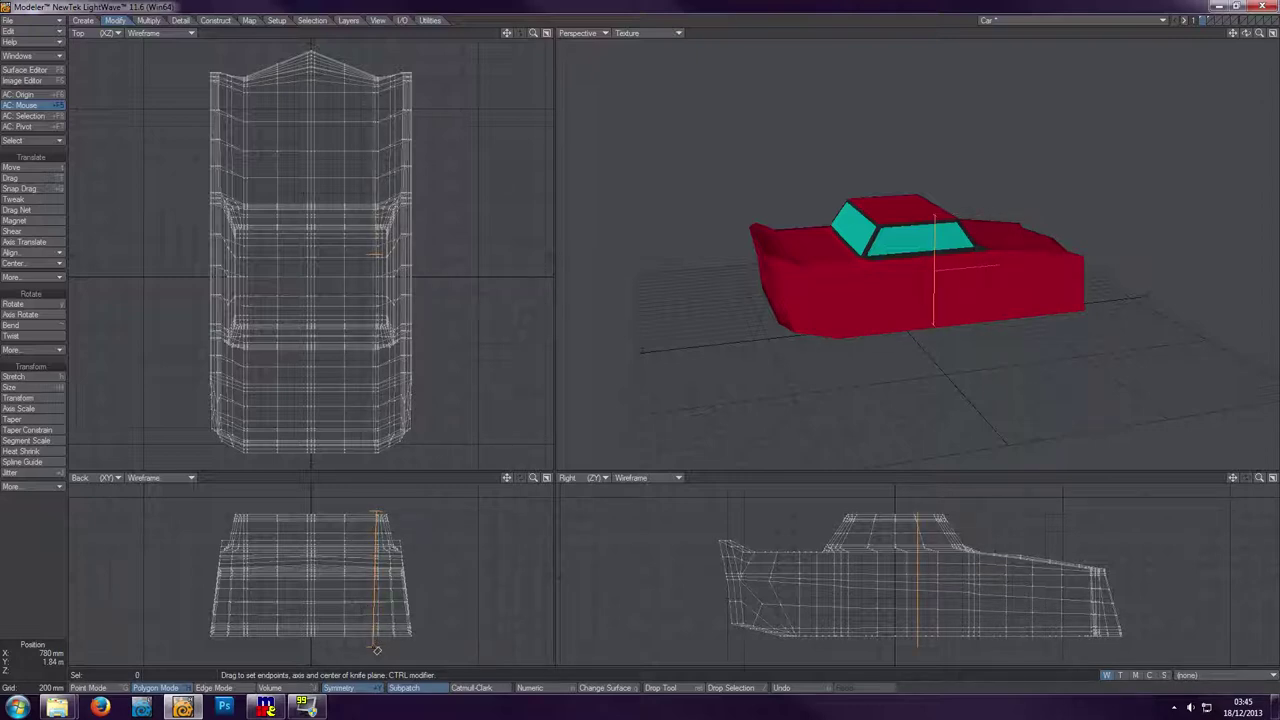
pyautogui.press('space')
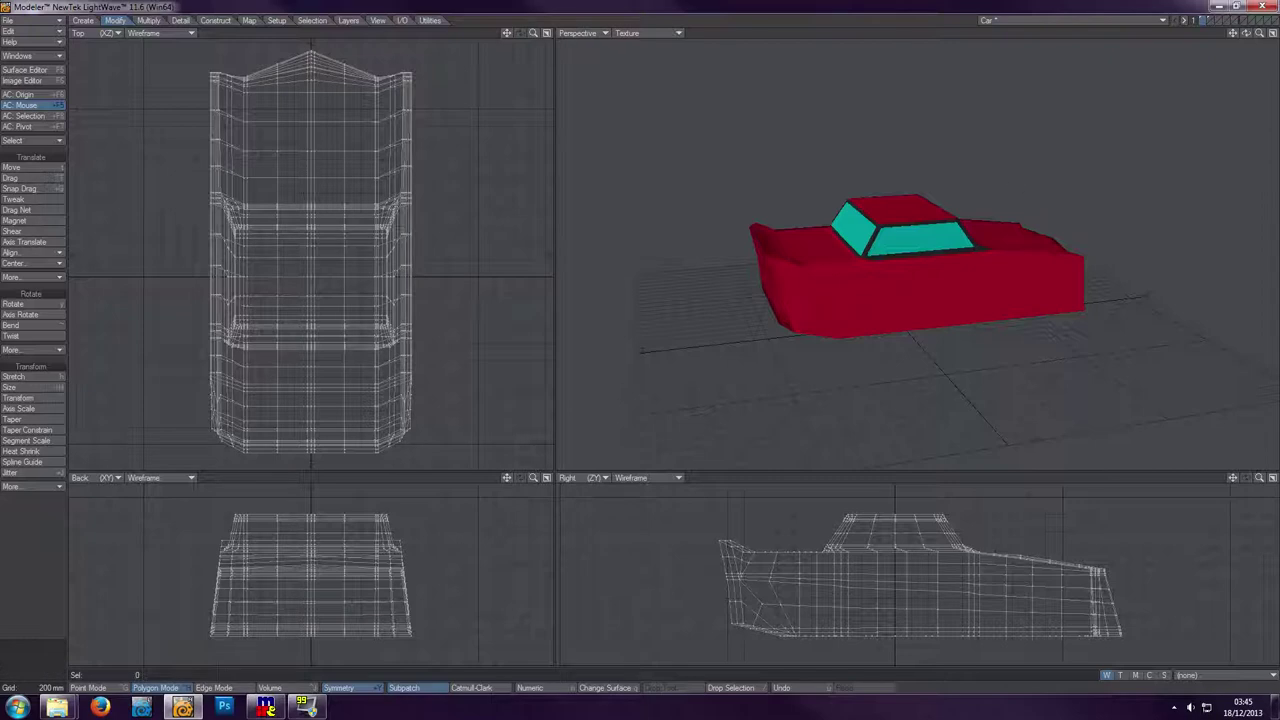
# - Preview the newly cut car with SubPatch smoothing, inspect its front and side, and return it to plain polygons
pyautogui.moveTo(1246, 33); pyautogui.dragTo(1252, 42)
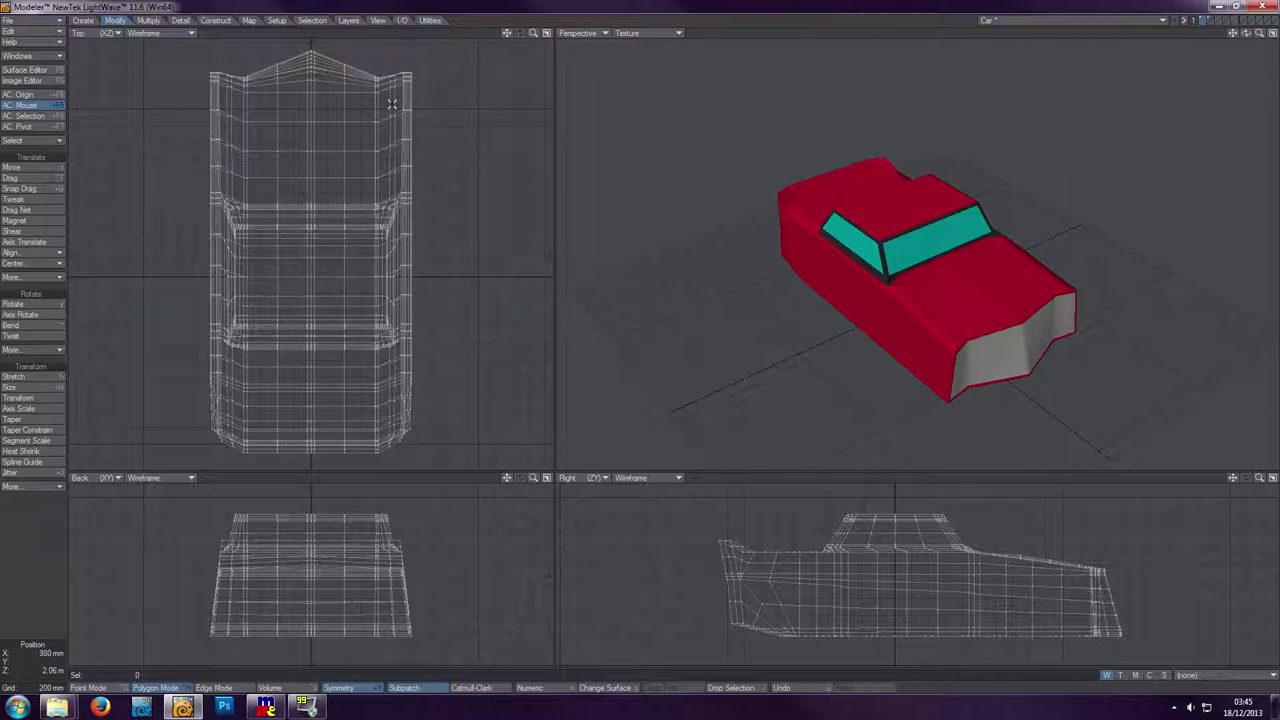
pyautogui.press('u')
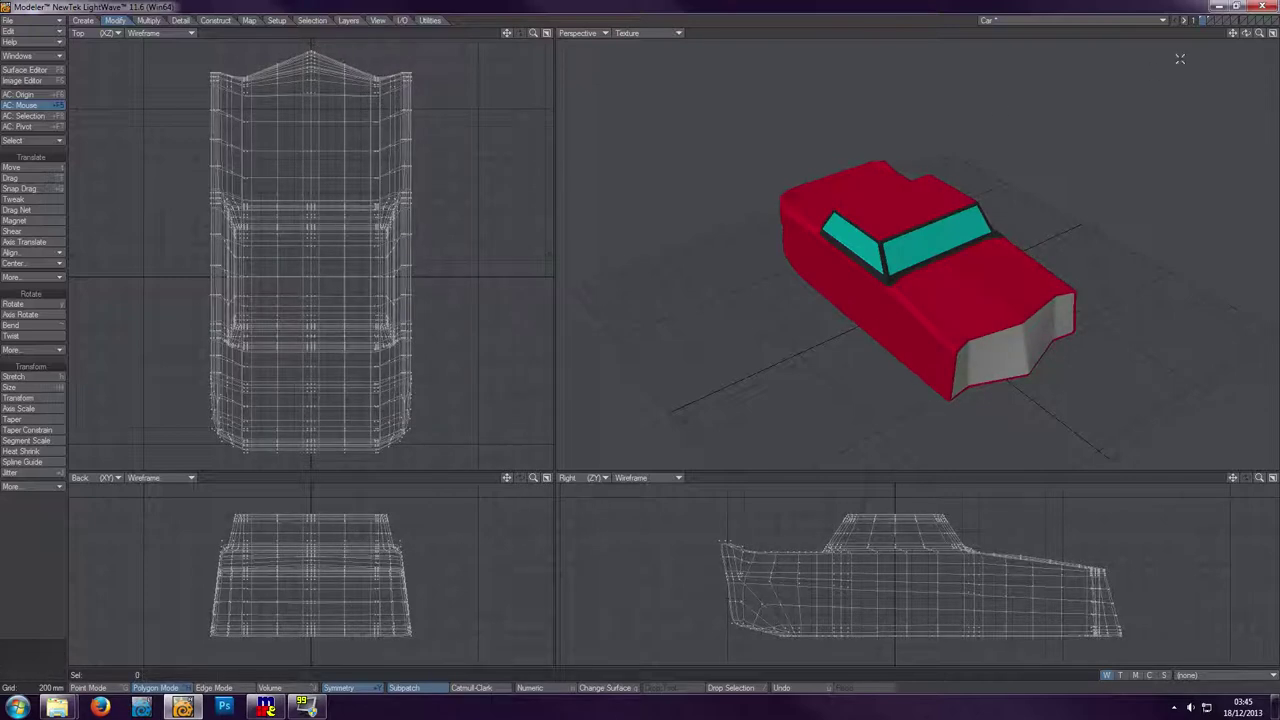
pyautogui.moveTo(1246, 33); pyautogui.dragTo(850, 46)
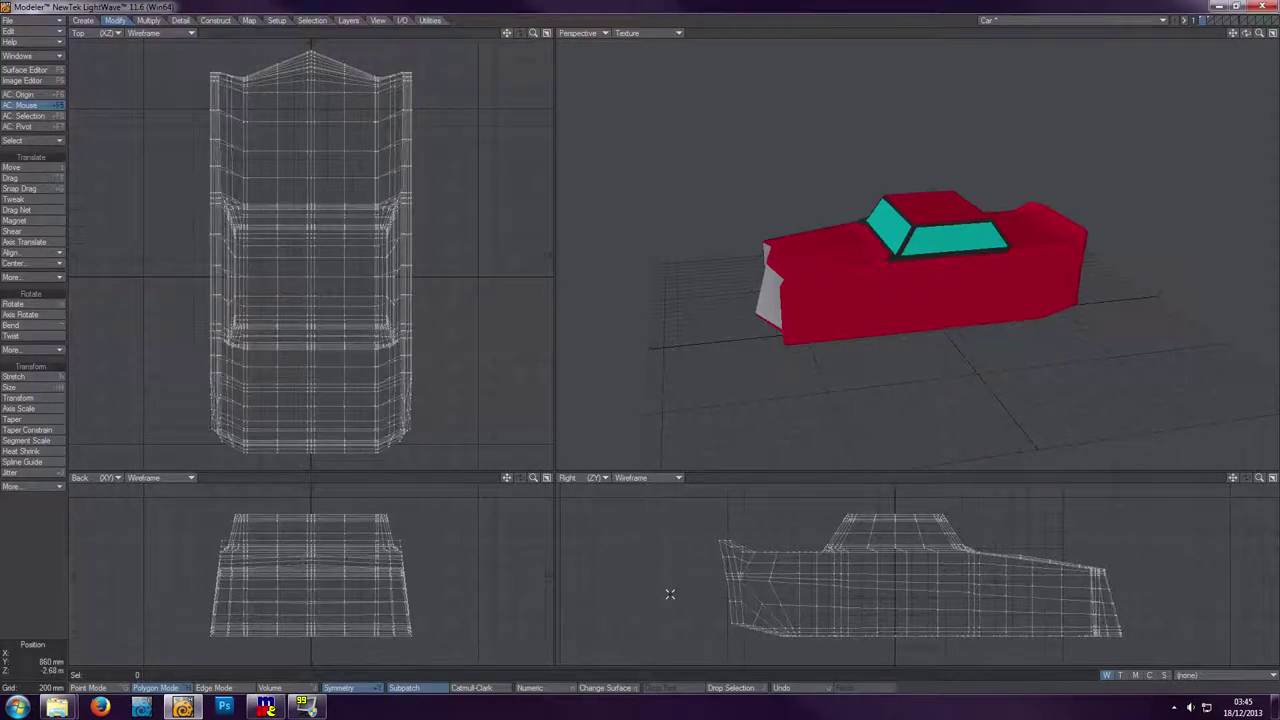
# - Subdivide the whole car with the Metaform method, fractal 0.0 % and a 179.0° maximum smoothing angle
pyautogui.hotkey('shift', 'd')
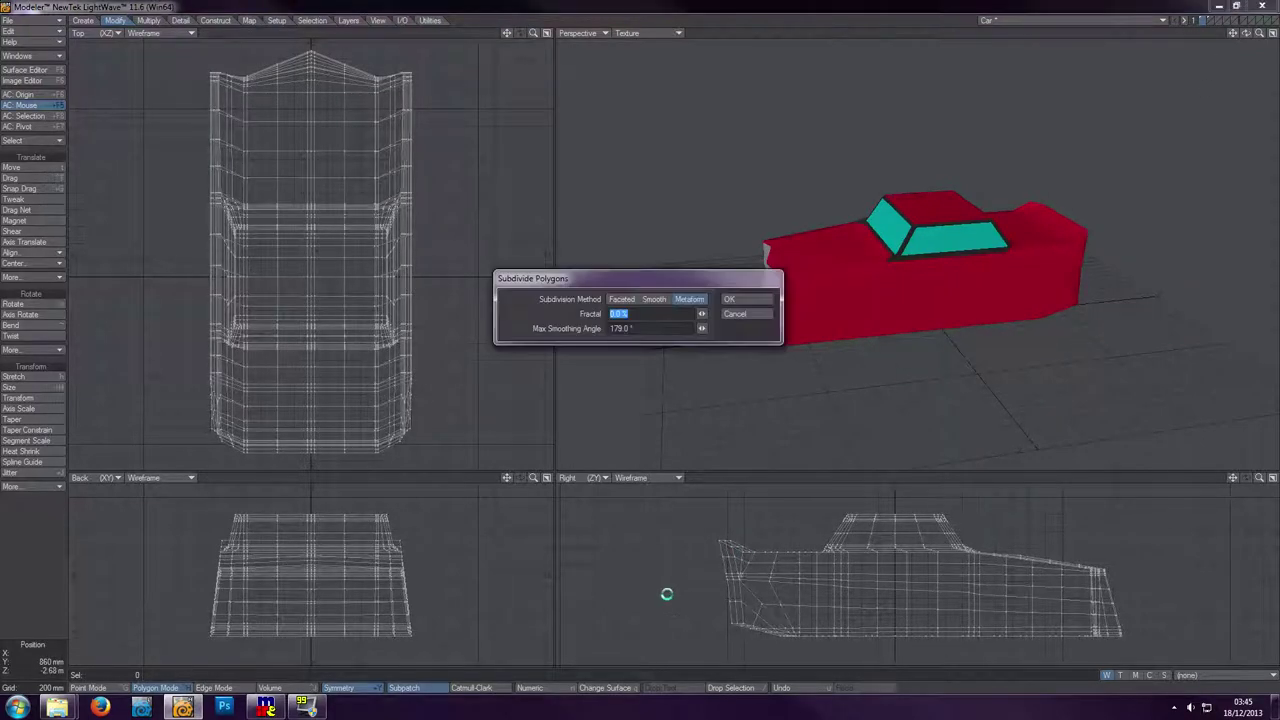
pyautogui.click(745, 297)
pyautogui.moveTo(1246, 33)
pyautogui.mouseDown()
pyautogui.moveTo(1215, 140)
pyautogui.moveTo(1178, 92)
pyautogui.moveTo(1185, 105)
pyautogui.moveTo(1246, 38)
pyautogui.mouseUp()
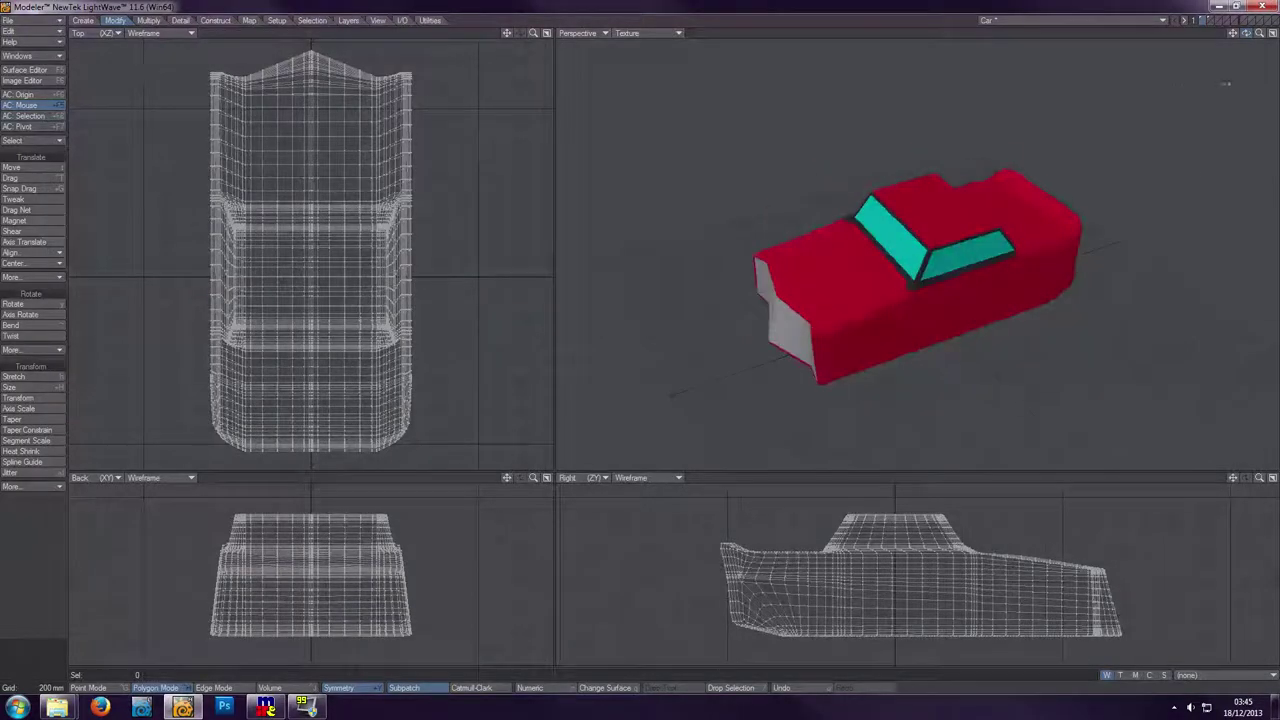
# - Switch to the layer containing the four wheels
pyautogui.click(1212, 20)
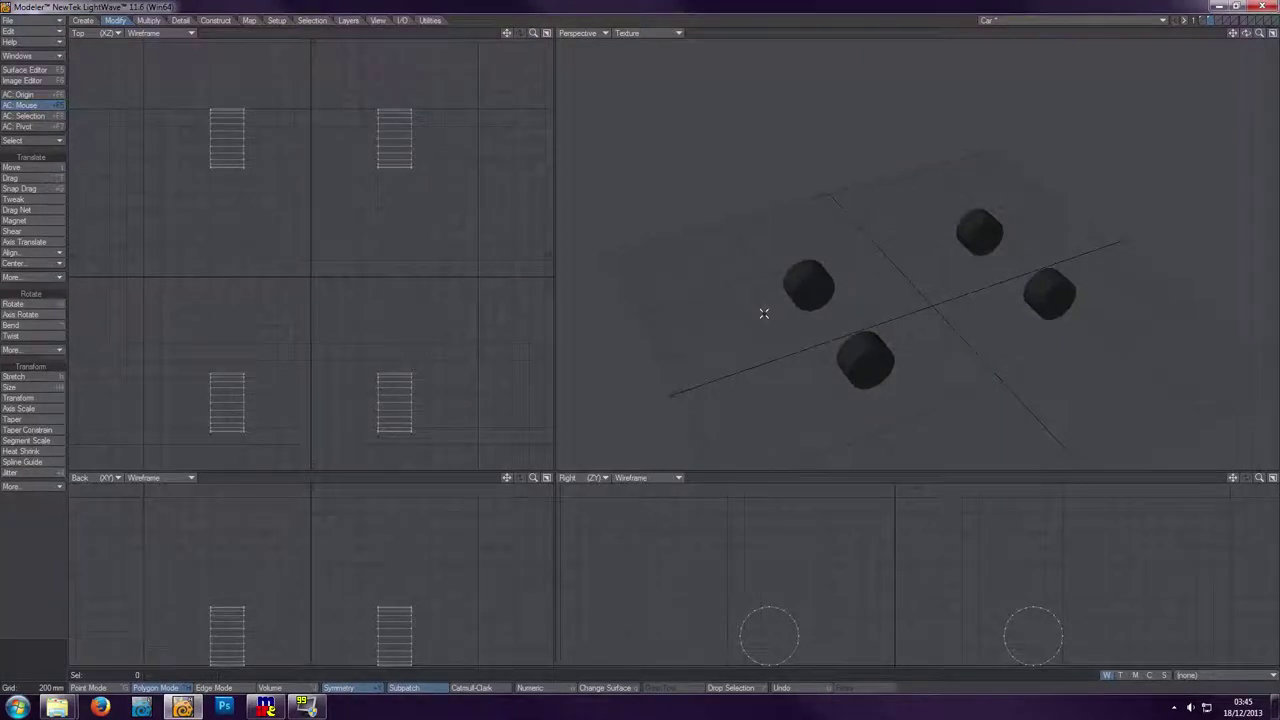
pyautogui.moveTo(1248, 37); pyautogui.dragTo(1246, 38)
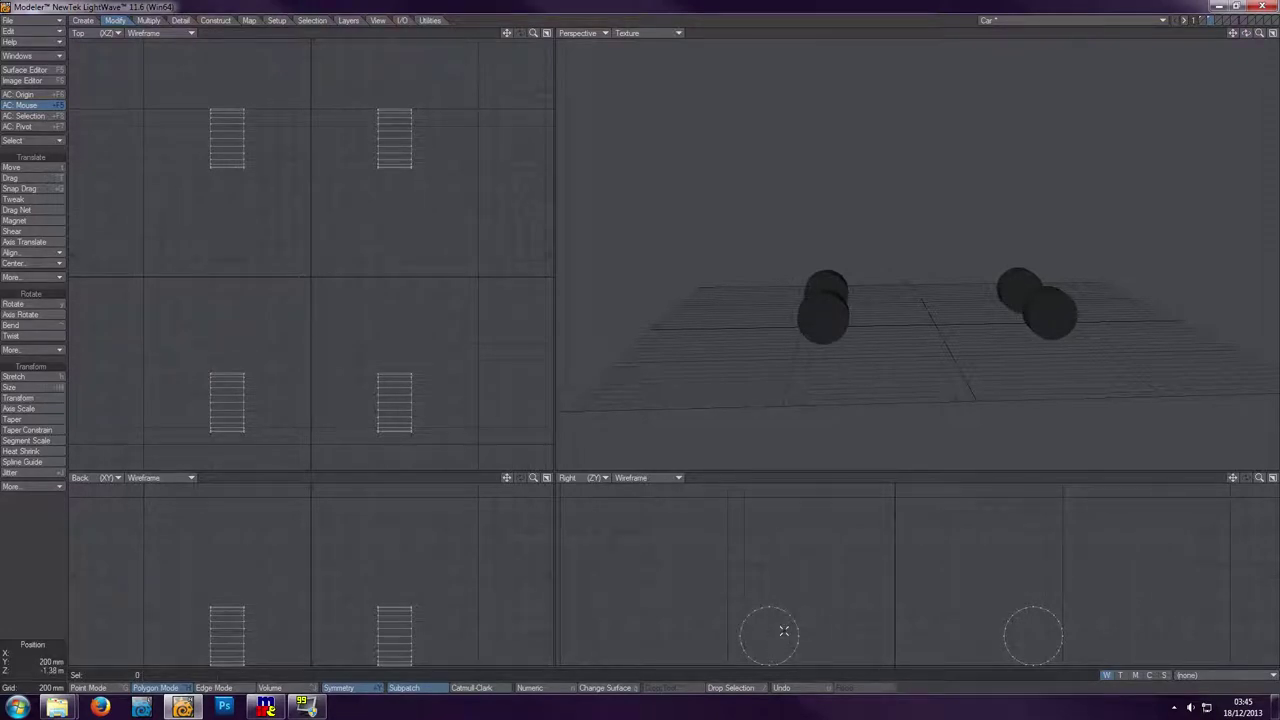
# - Bevel the front wheels' outer faces with a 100 mm inset, a 40 mm recess and another inset toward the hub
pyautogui.click(823, 318)
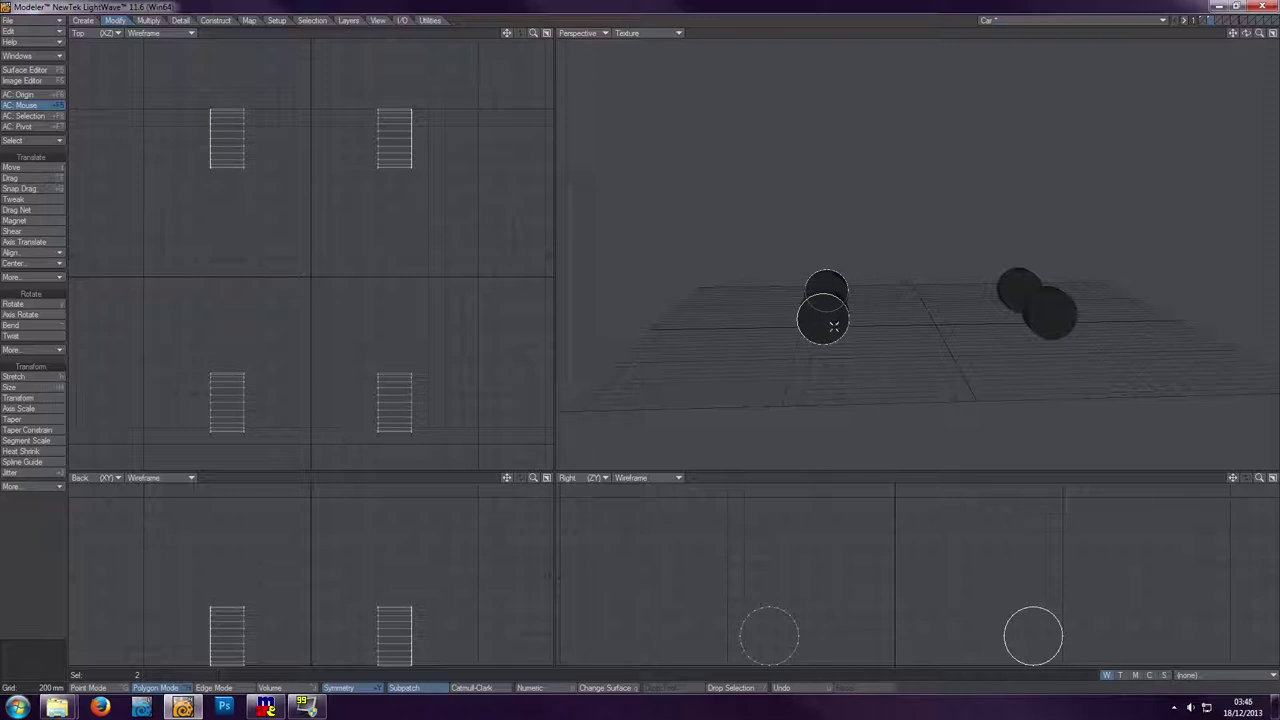
pyautogui.press('b')
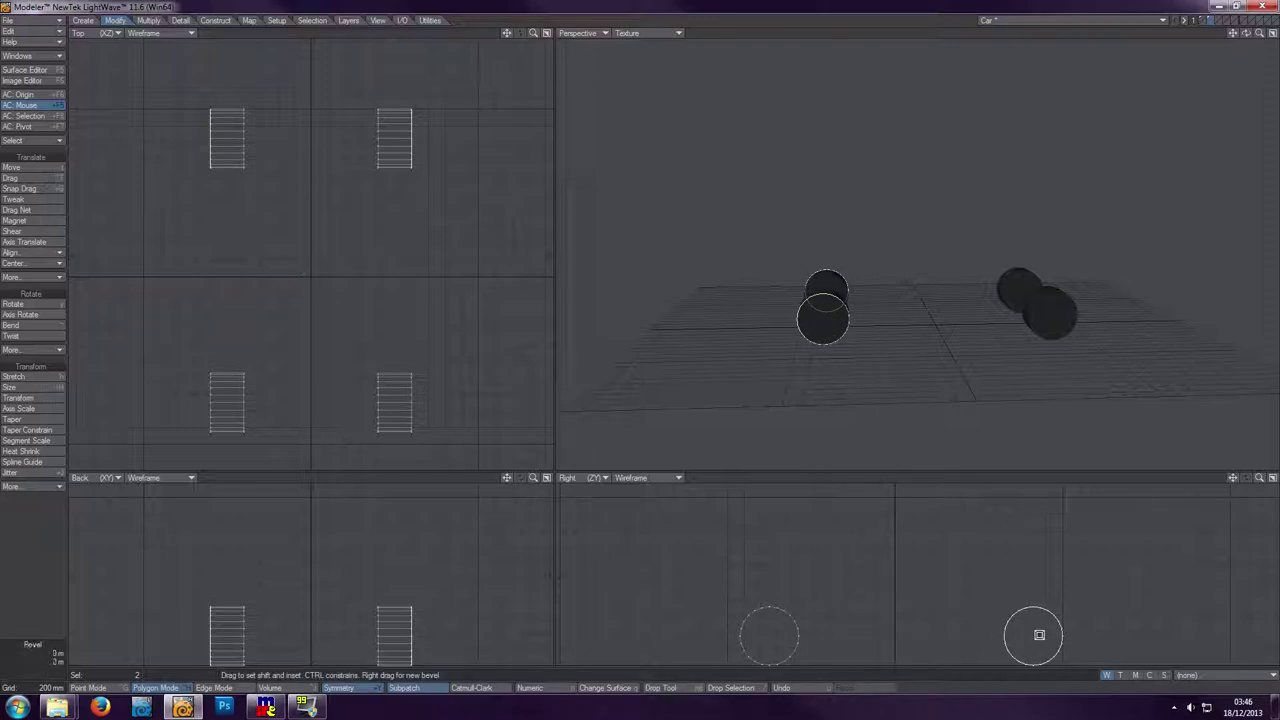
pyautogui.moveTo(1038, 634); pyautogui.dragTo(1031, 634)
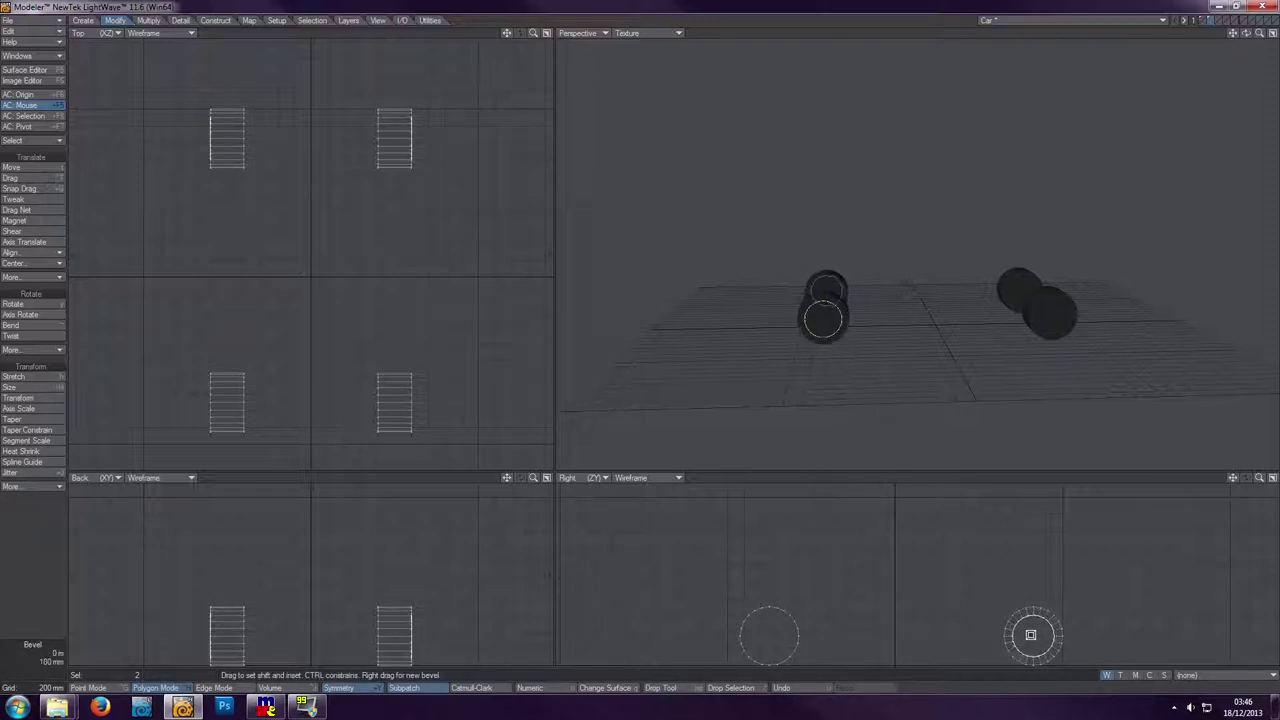
pyautogui.click(1035, 633)
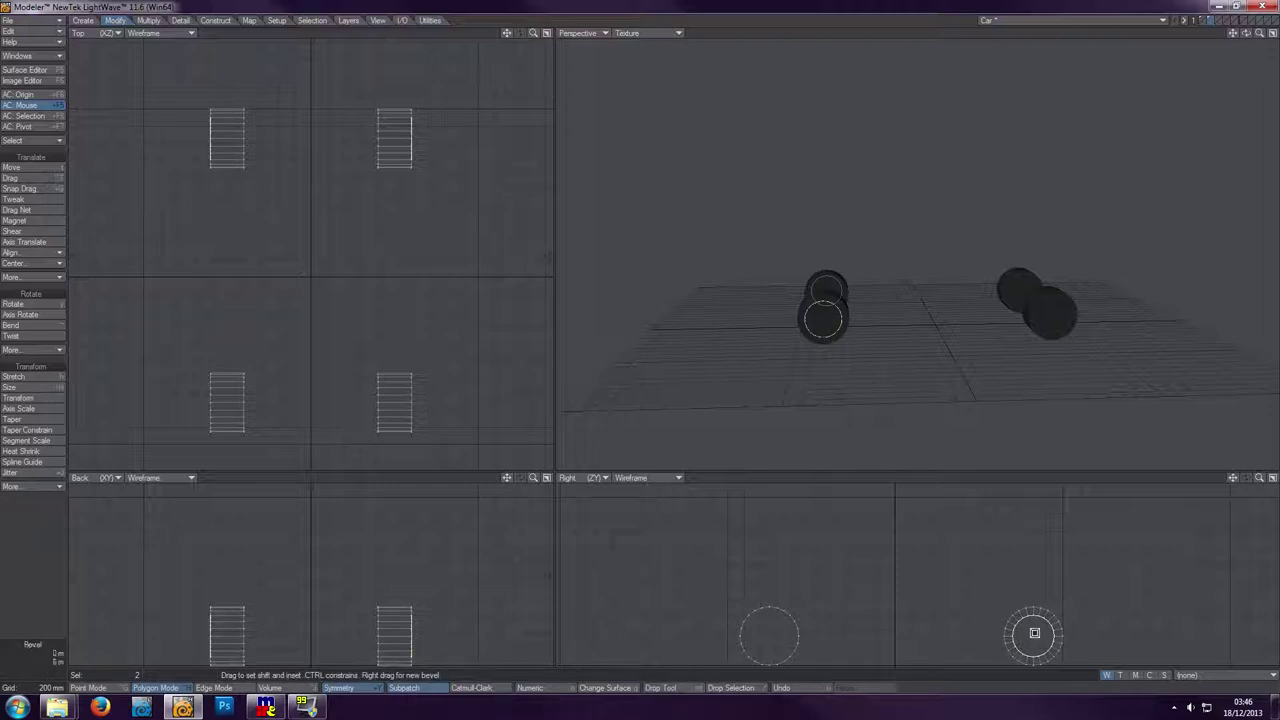
pyautogui.moveTo(1034, 632); pyautogui.dragTo(1033, 638)
pyautogui.click(1033, 635)
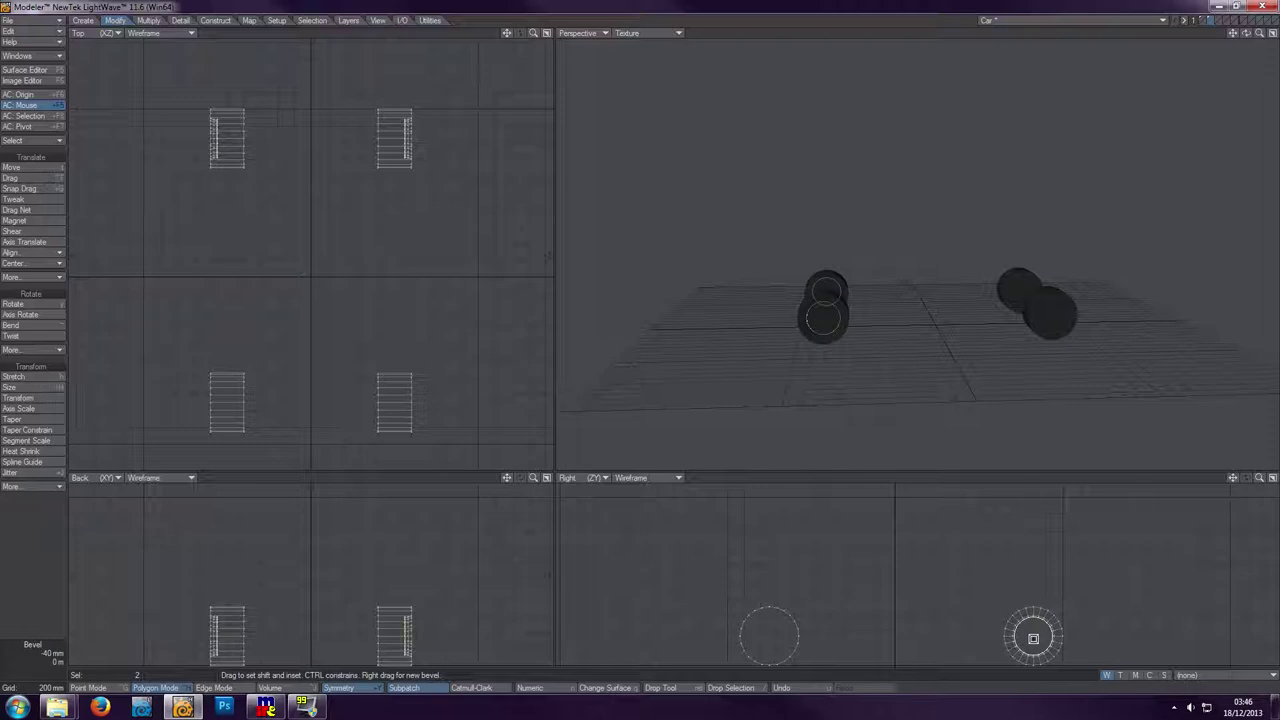
pyautogui.moveTo(1033, 638); pyautogui.dragTo(1022, 638)
pyautogui.press('space')
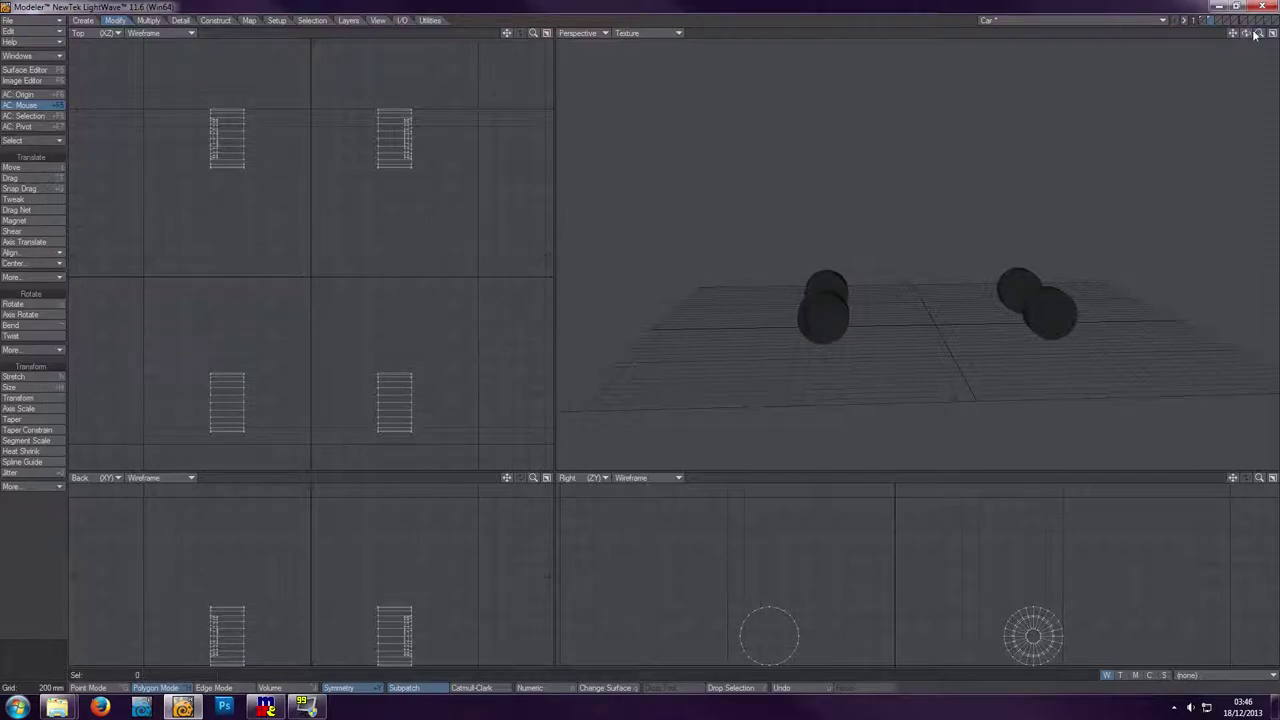
pyautogui.press('.')
pyautogui.press('.')
pyautogui.moveTo(1246, 34); pyautogui.dragTo(1134, 48)
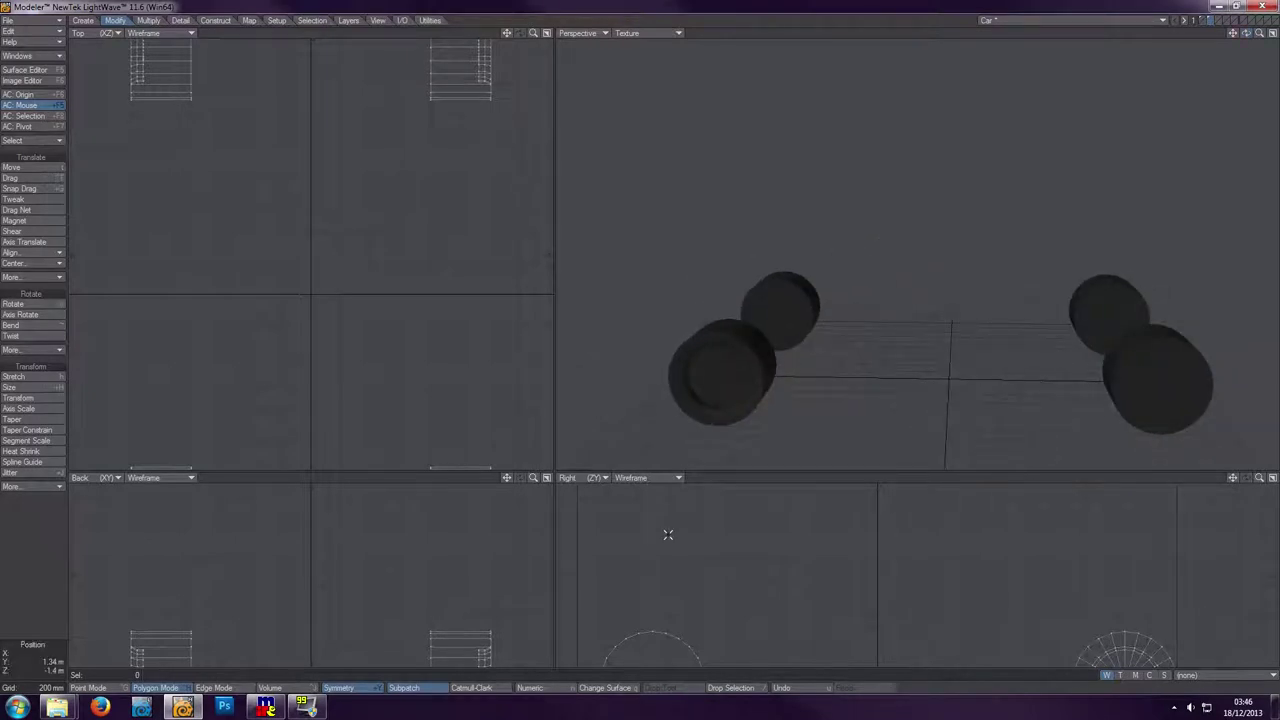
pyautogui.press('a')
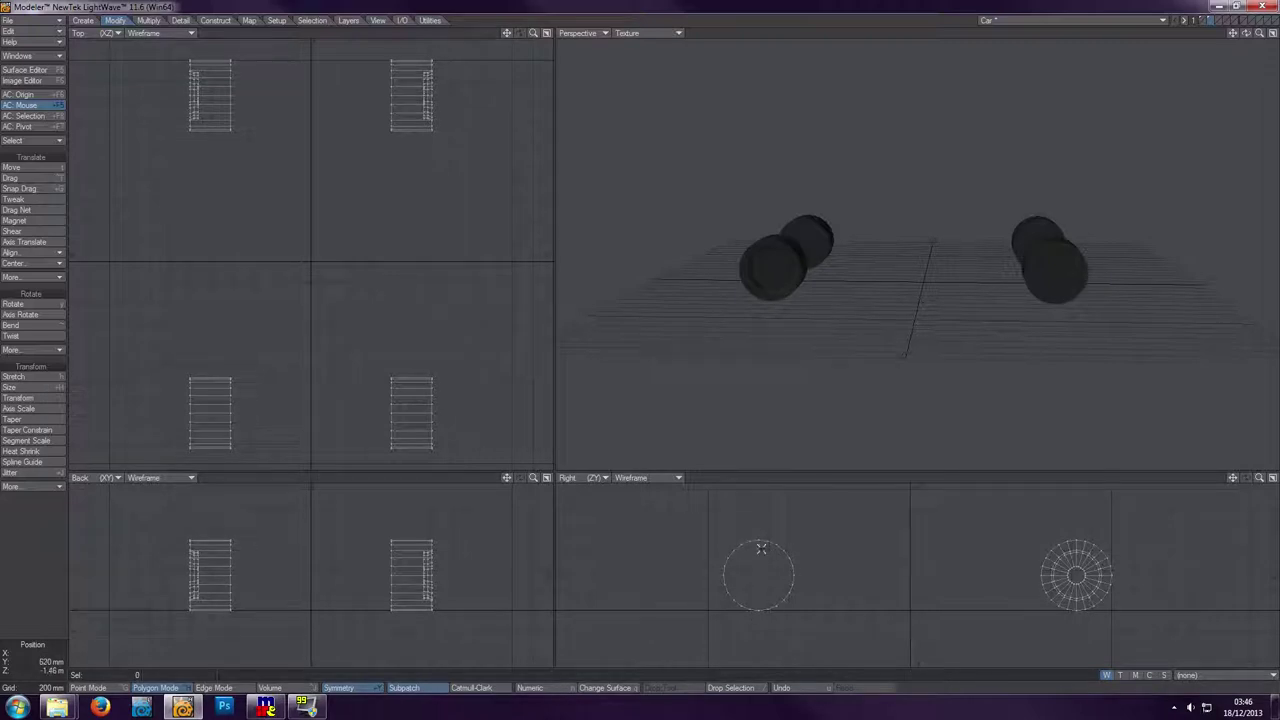
# - Undo the front wheel bevels and select only the inner and outer round faces of both front wheels
pyautogui.click(977, 576)
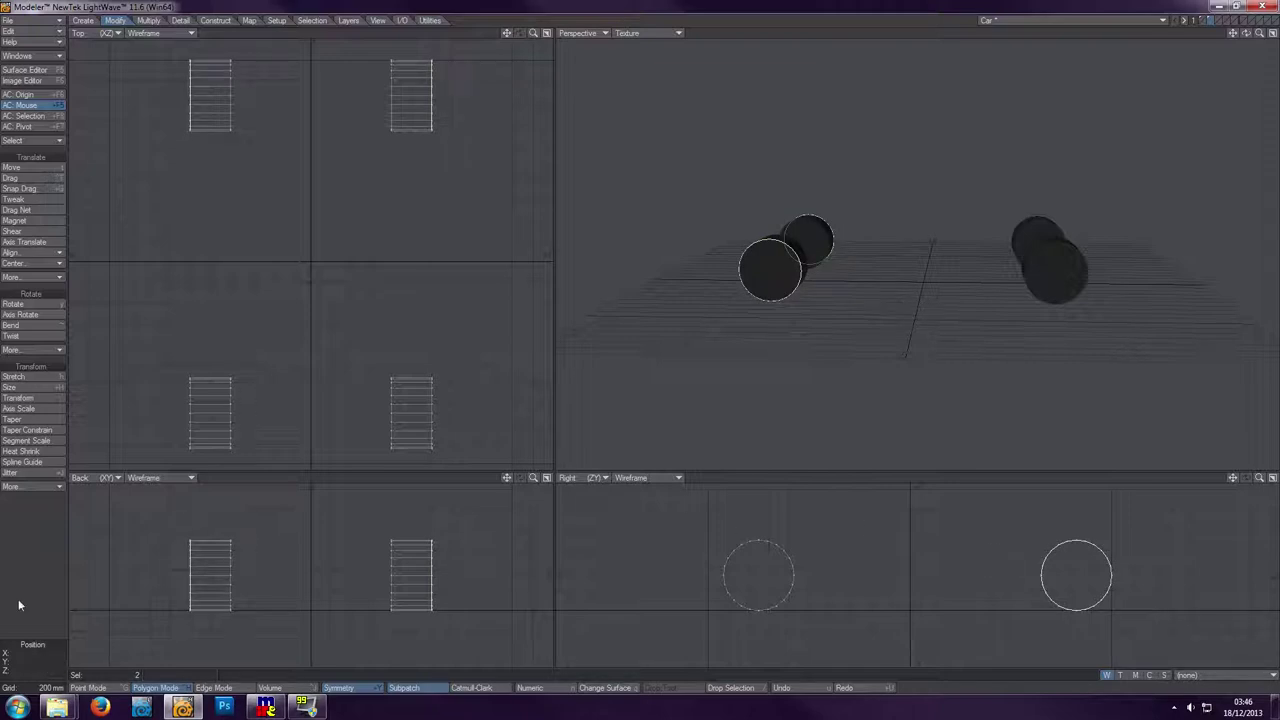
pyautogui.click(441, 578)
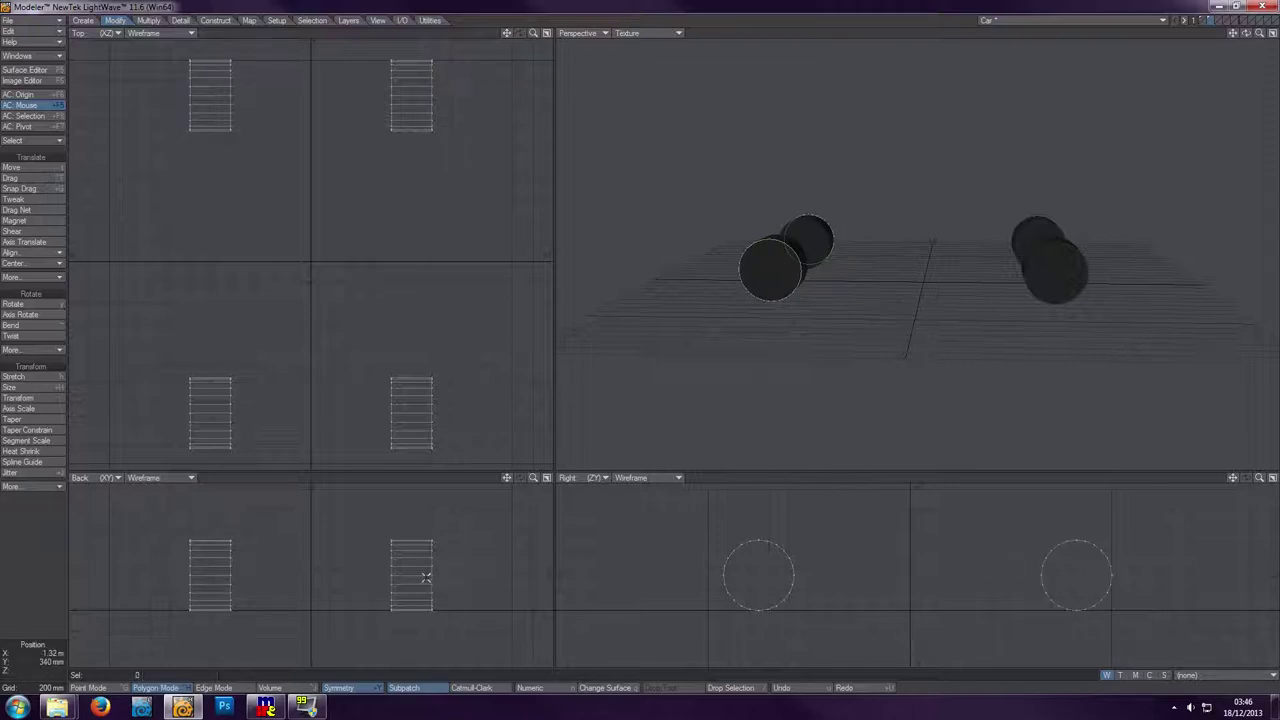
pyautogui.click(1097, 603)
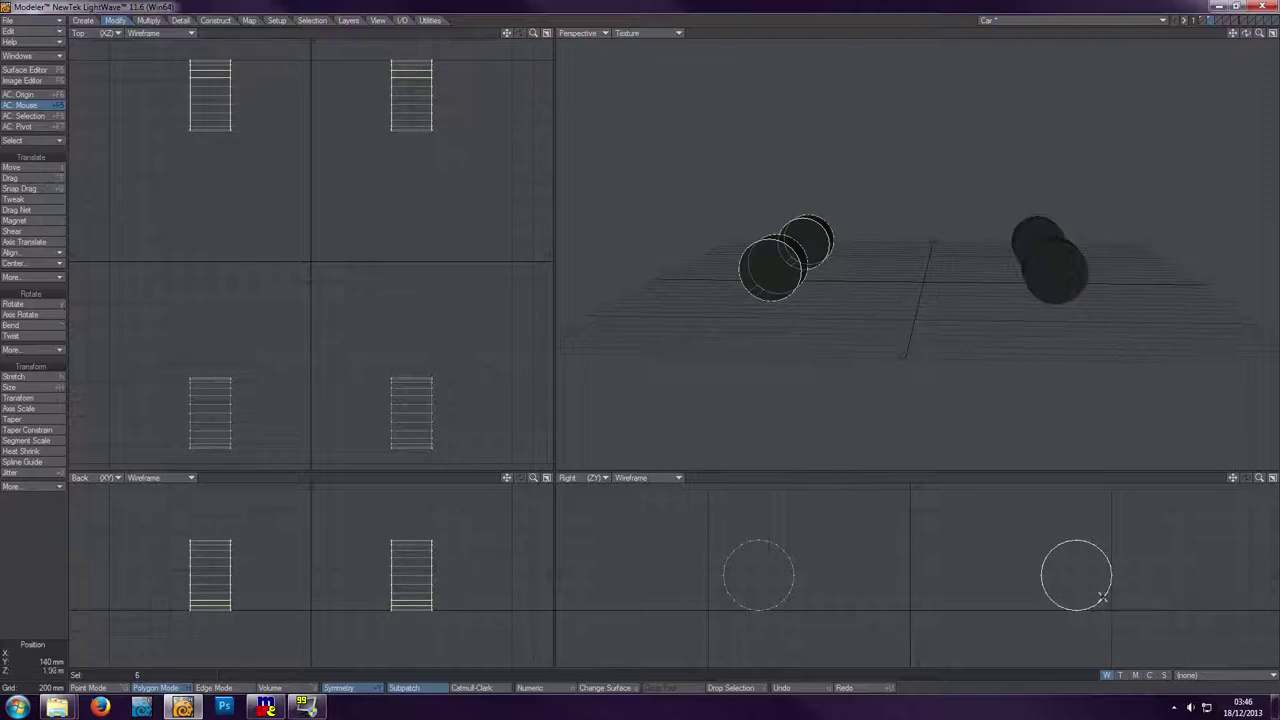
pyautogui.click(414, 68)
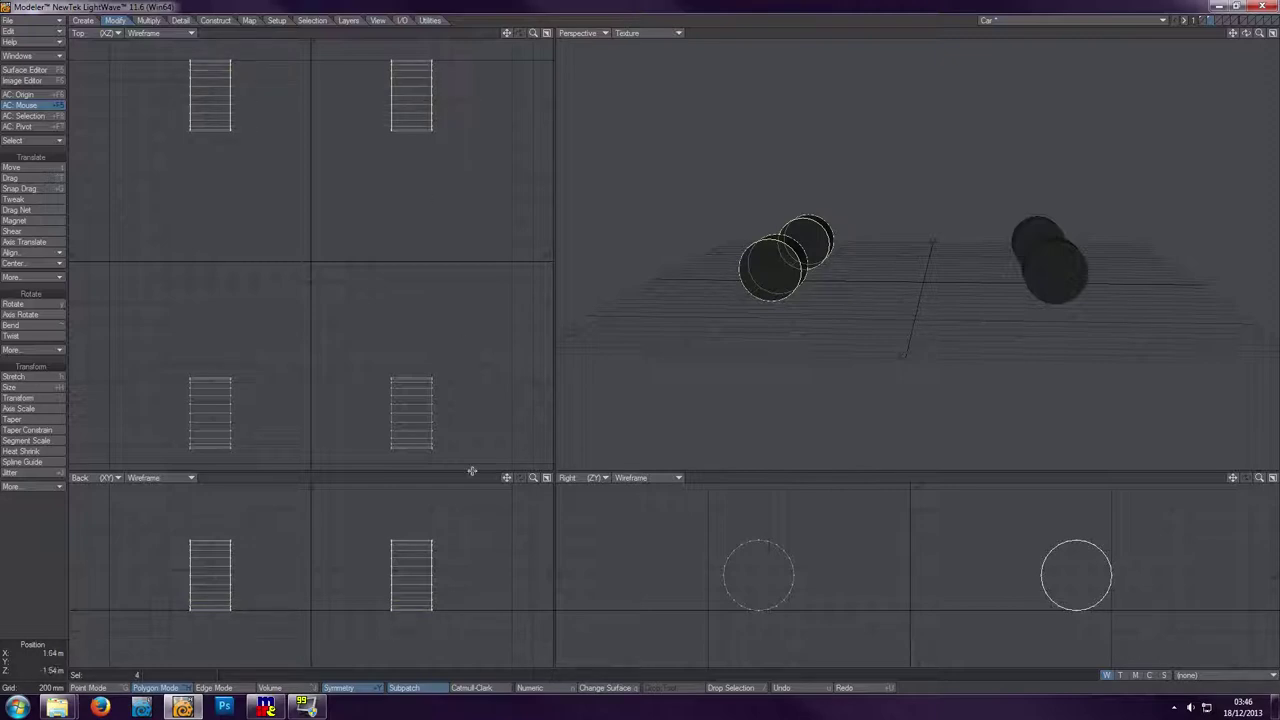
pyautogui.click(349, 692)
# - Bevel the round faces of both front wheels outward with a 20 mm shift and a 20 mm inset
pyautogui.press('b')
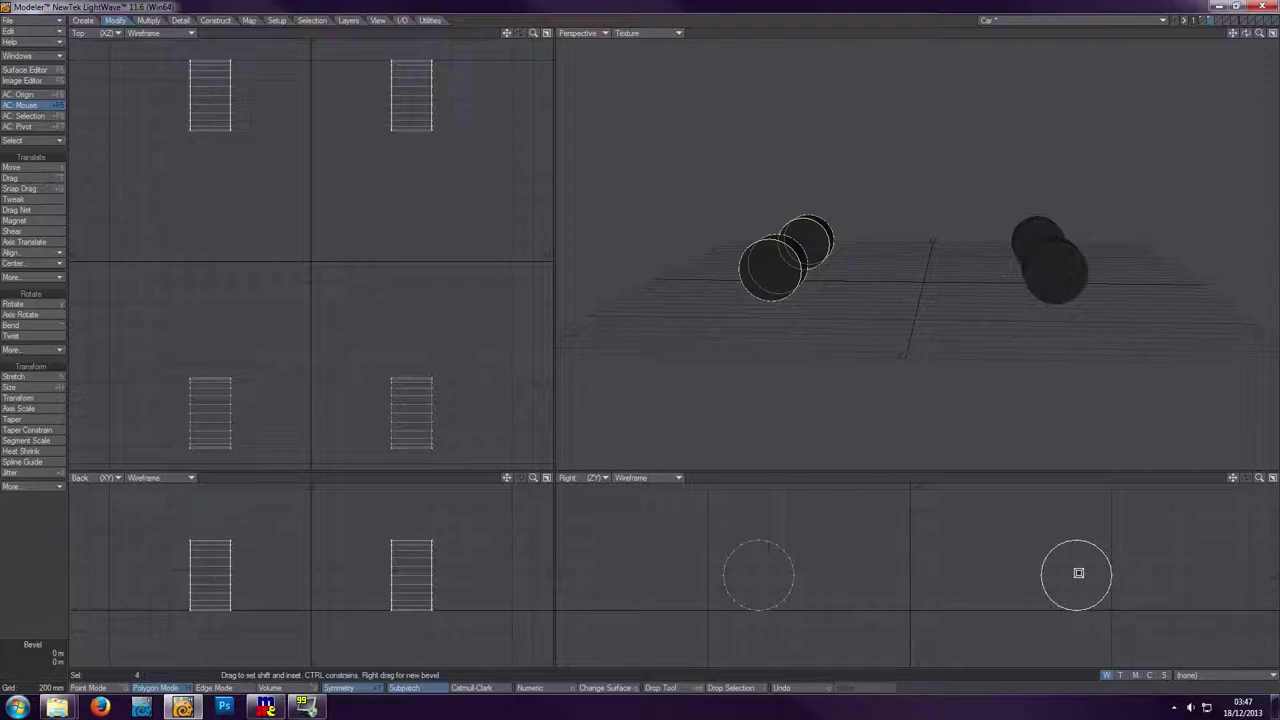
pyautogui.moveTo(1078, 573); pyautogui.dragTo(1076, 573)
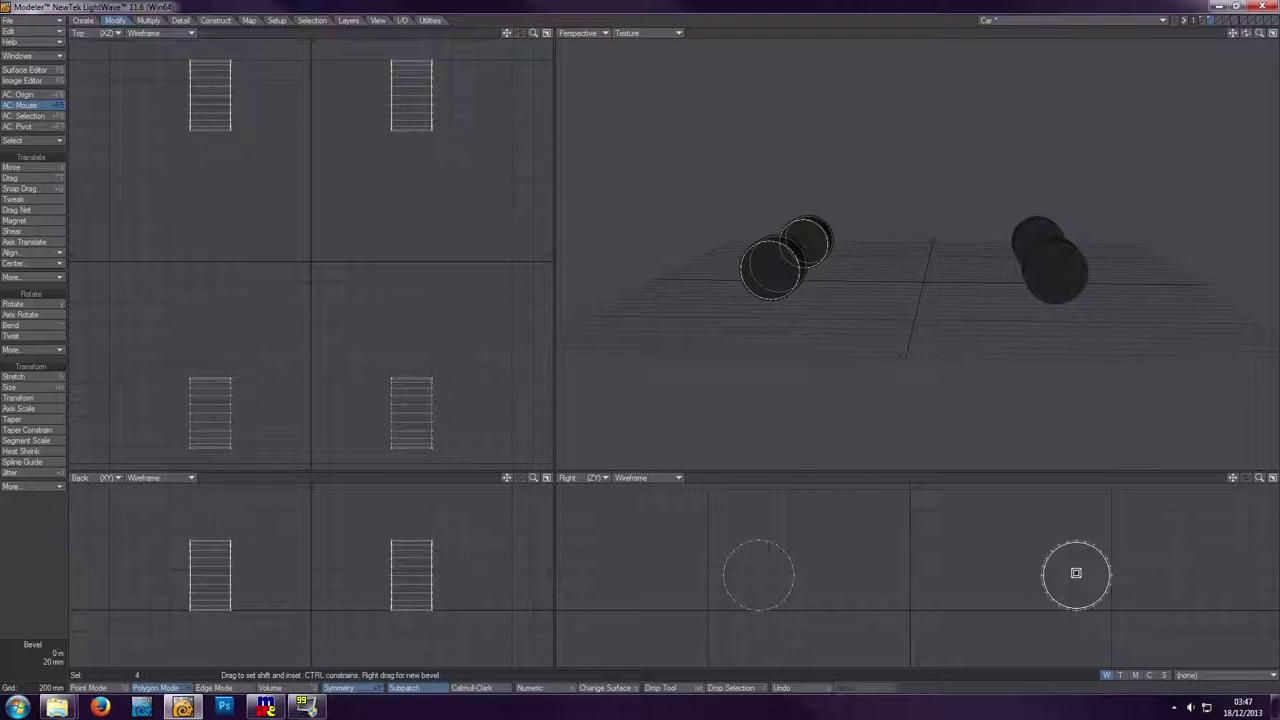
pyautogui.moveTo(1076, 573); pyautogui.dragTo(1076, 569)
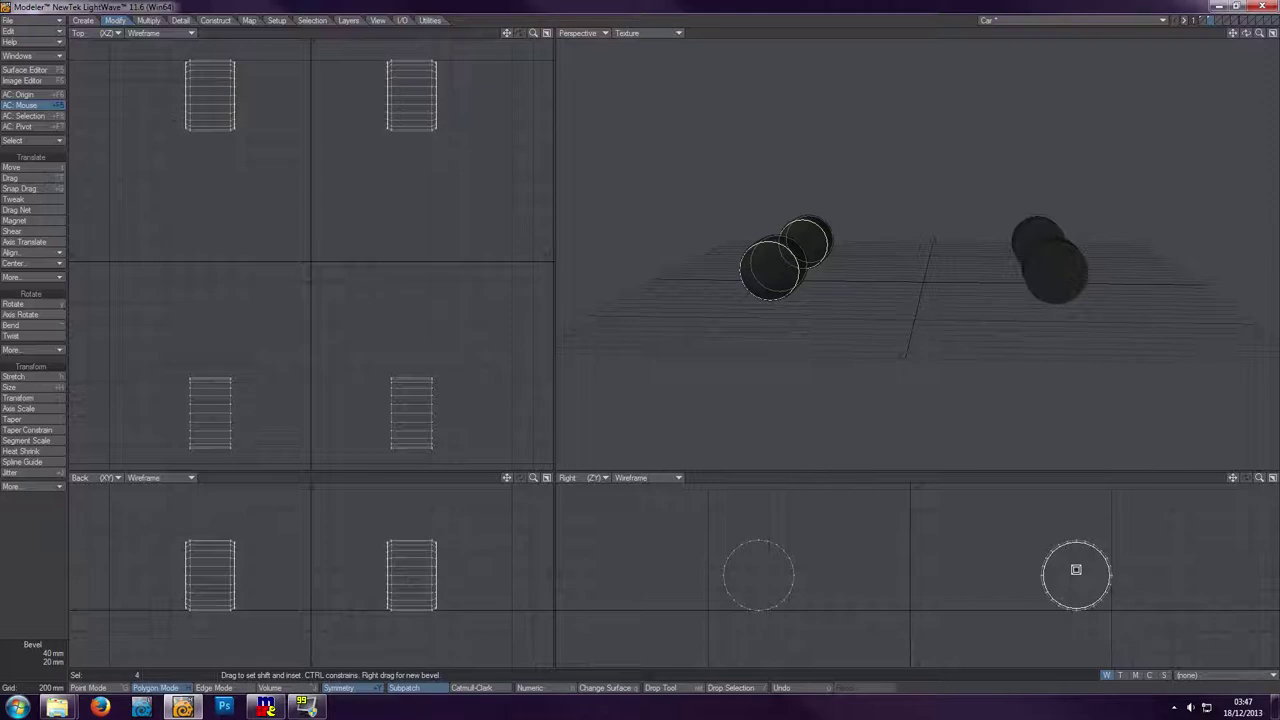
pyautogui.moveTo(1076, 569); pyautogui.dragTo(1076, 571)
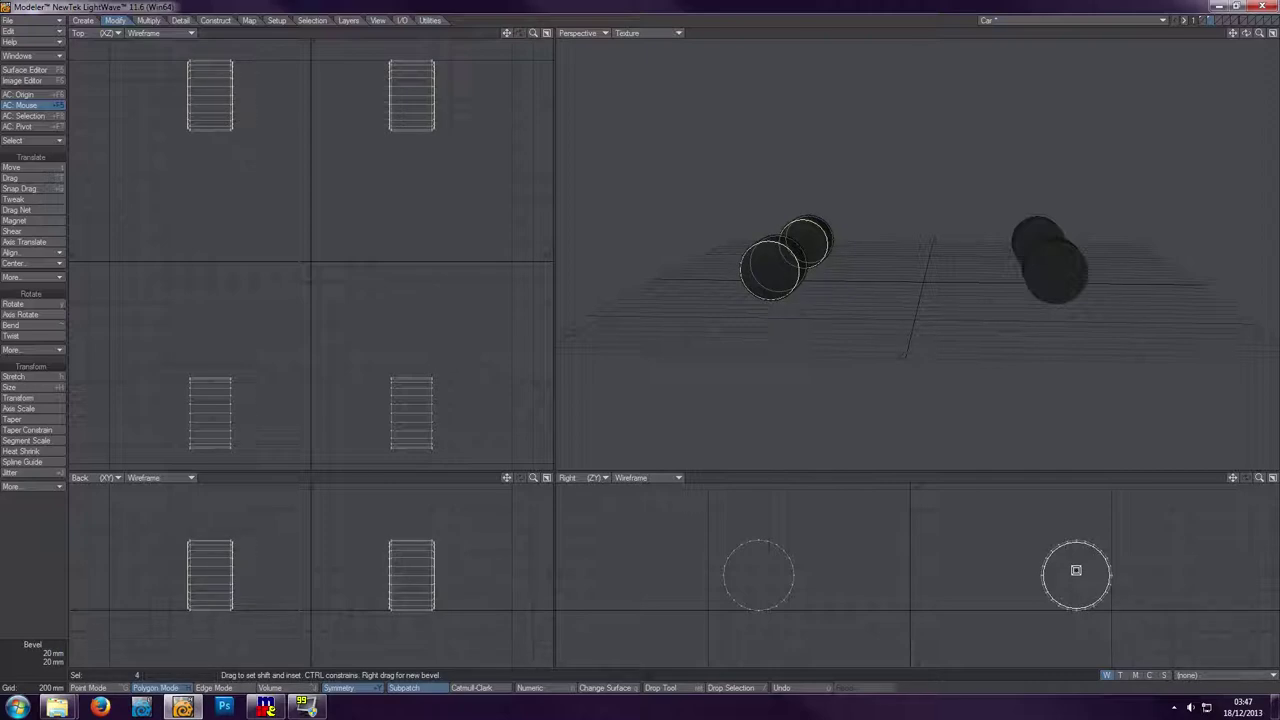
pyautogui.press('space')
# - Bevel the front wheels' round faces again with a -20 mm shift and a 100 mm inset
pyautogui.press('b')
pyautogui.moveTo(1080, 574); pyautogui.dragTo(1071, 575)
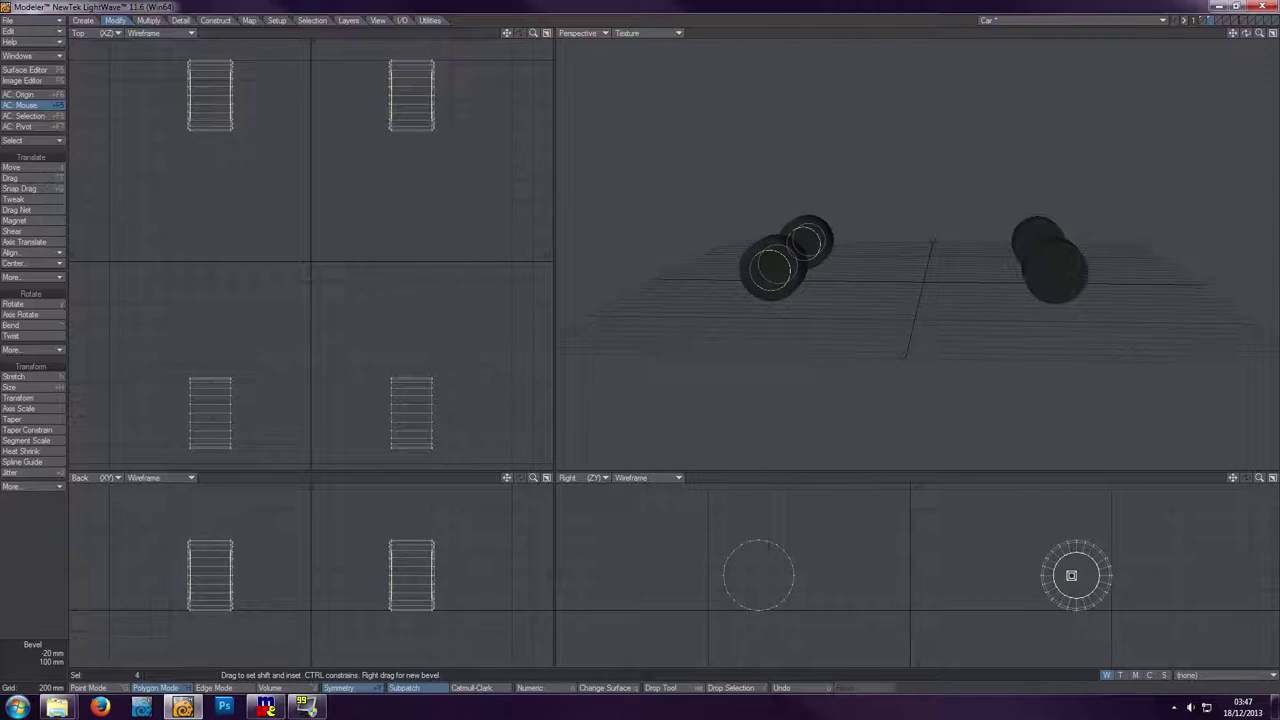
pyautogui.press('space')
pyautogui.press('a')
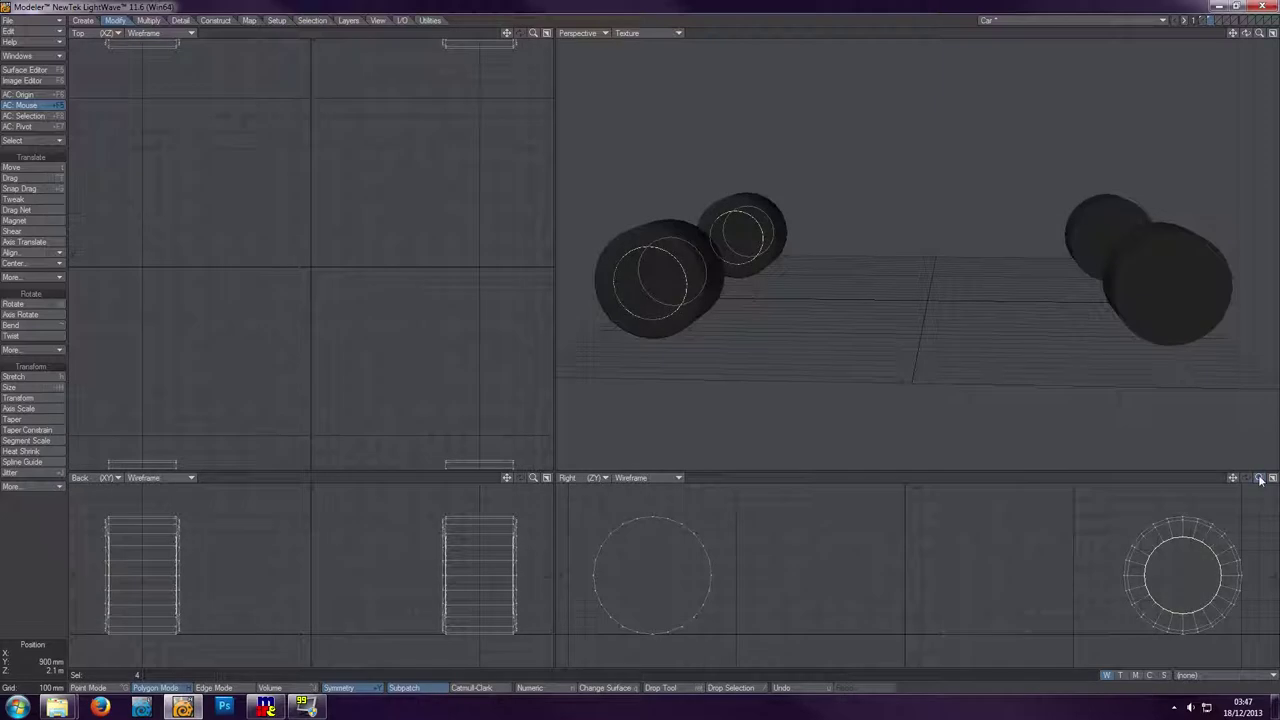
# - Bevel the front wheels' round faces inward until they meet at mid-width, and delete them to leave the wheels hollow
pyautogui.hotkey('shift', 'a')
pyautogui.press('a')
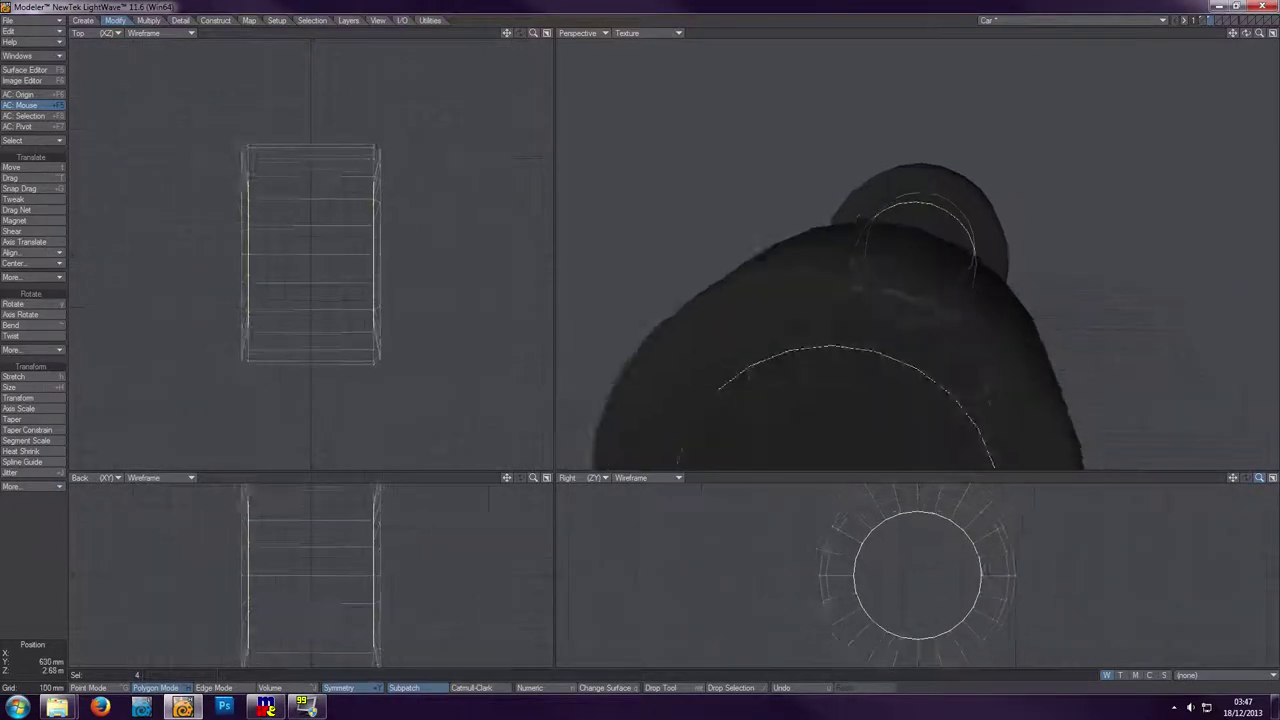
pyautogui.press('b')
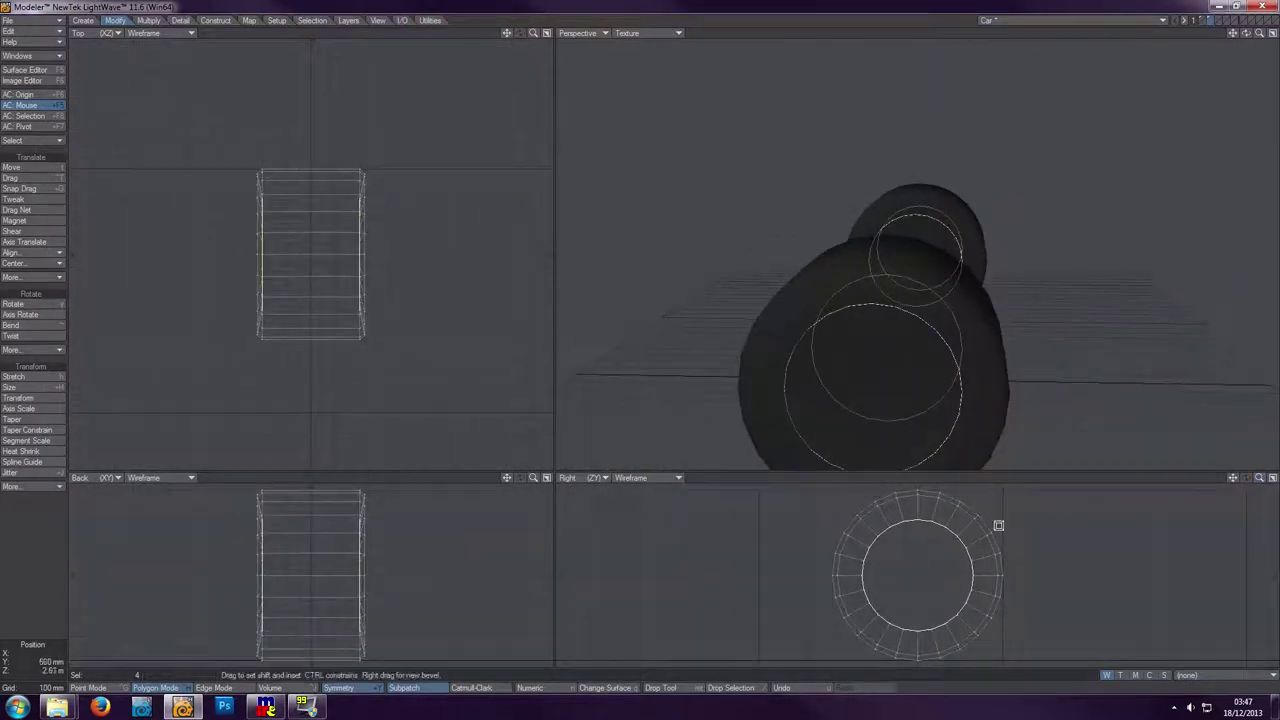
pyautogui.click(922, 573)
pyautogui.moveTo(921, 574); pyautogui.dragTo(920, 576)
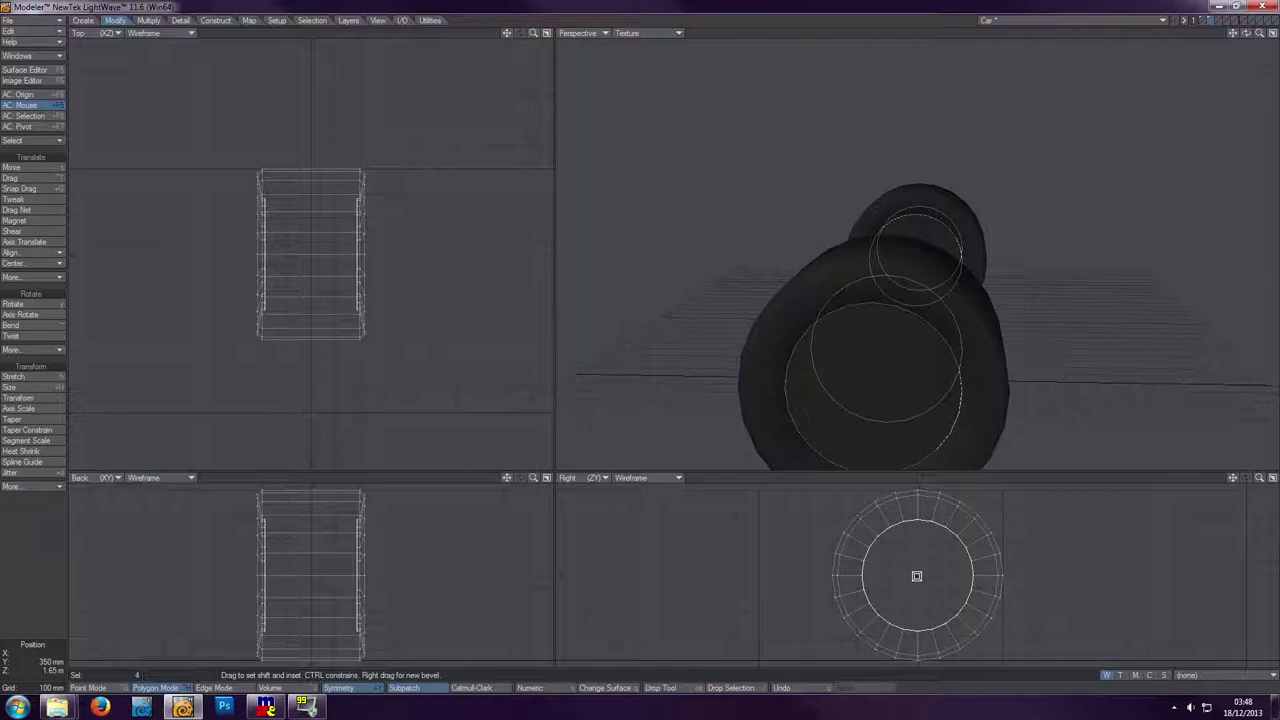
pyautogui.moveTo(916, 576); pyautogui.dragTo(917, 622)
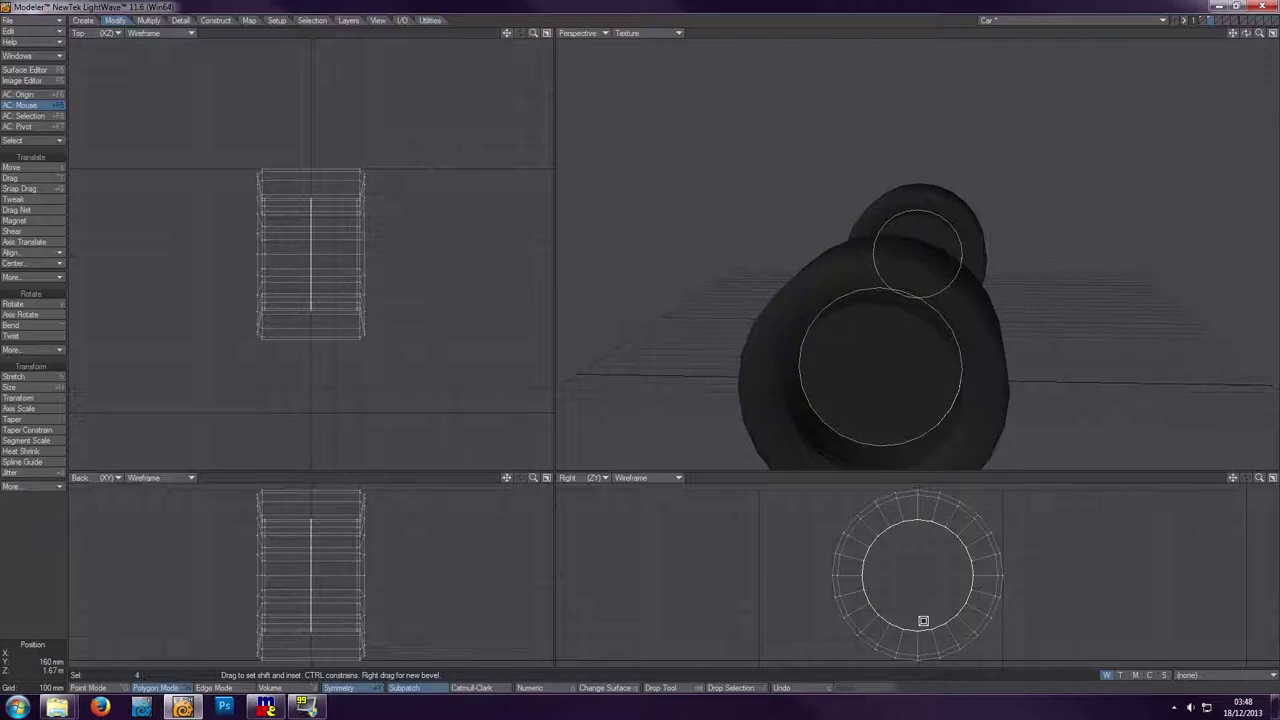
pyautogui.press('Delete')
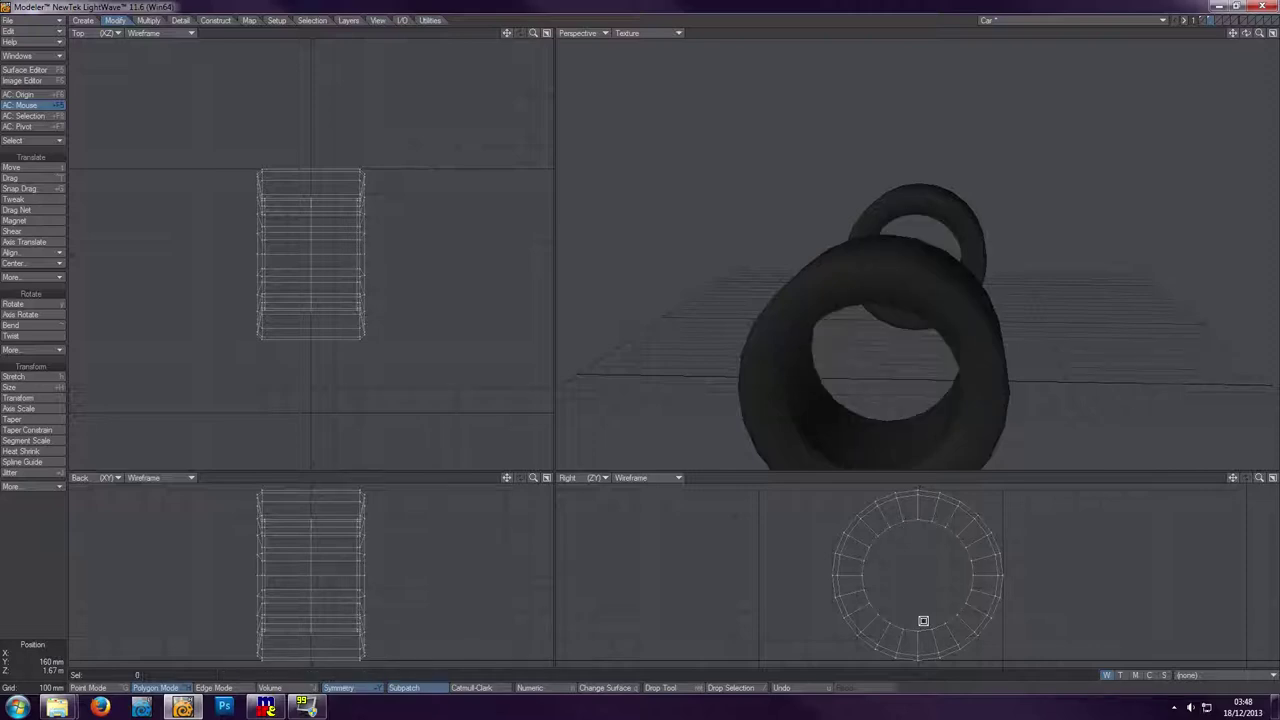
# - Select all polygons of both hollow front wheels and merge their points with the Automatic range
pyautogui.press('b')
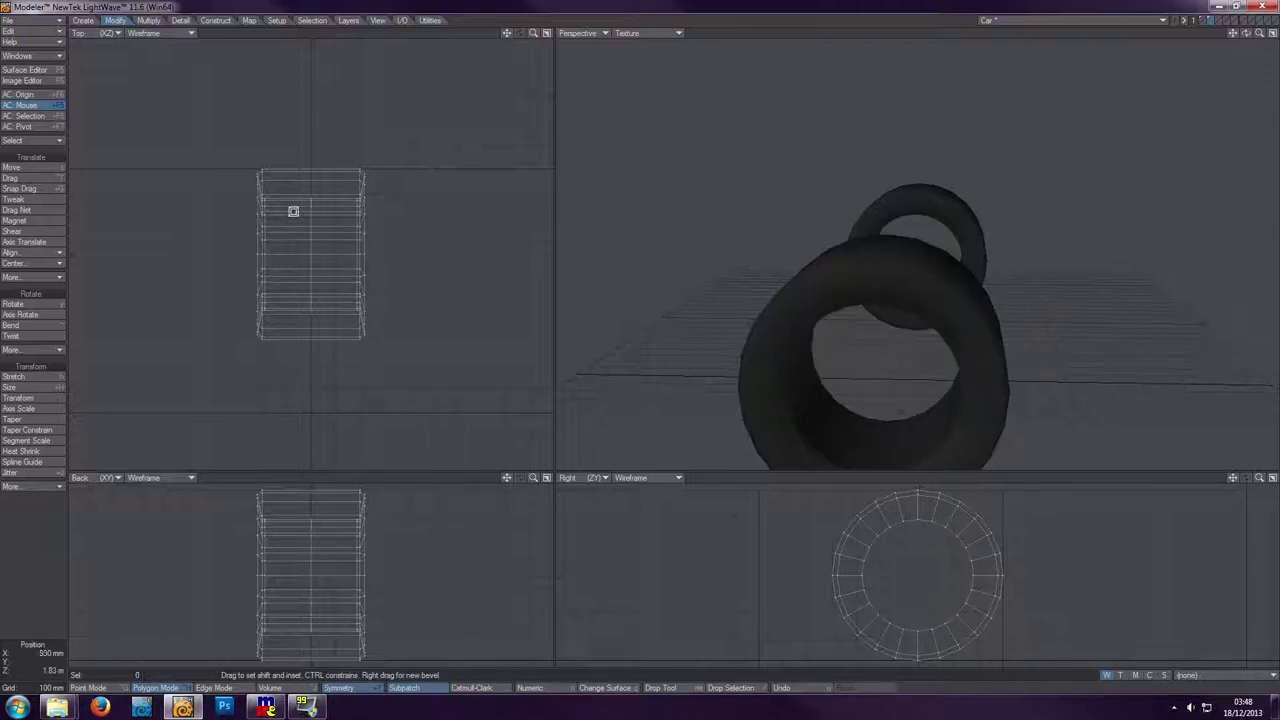
pyautogui.click(110, 688)
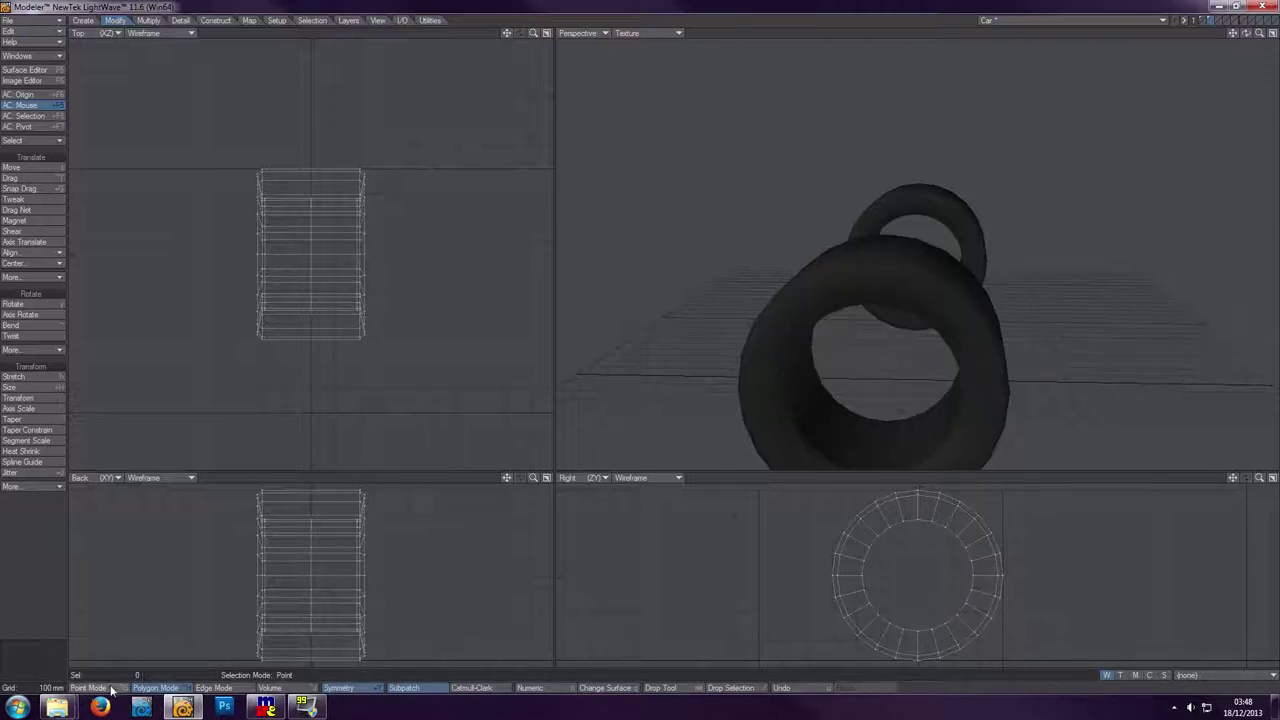
pyautogui.click(155, 688)
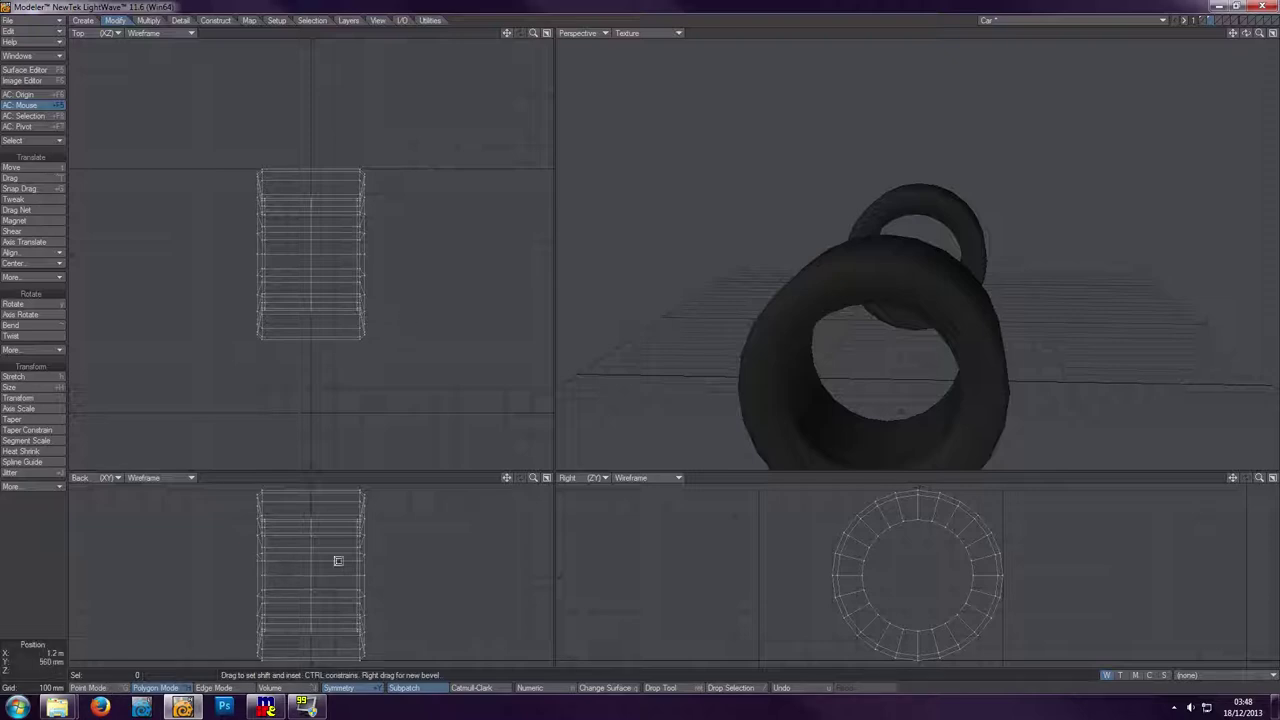
pyautogui.moveTo(1027, 533)
pyautogui.mouseDown(button='right')
pyautogui.moveTo(899, 483)
pyautogui.moveTo(793, 549)
pyautogui.moveTo(843, 649)
pyautogui.moveTo(903, 676)
pyautogui.moveTo(1029, 609)
pyautogui.moveTo(1038, 520)
pyautogui.mouseUp(button='right')
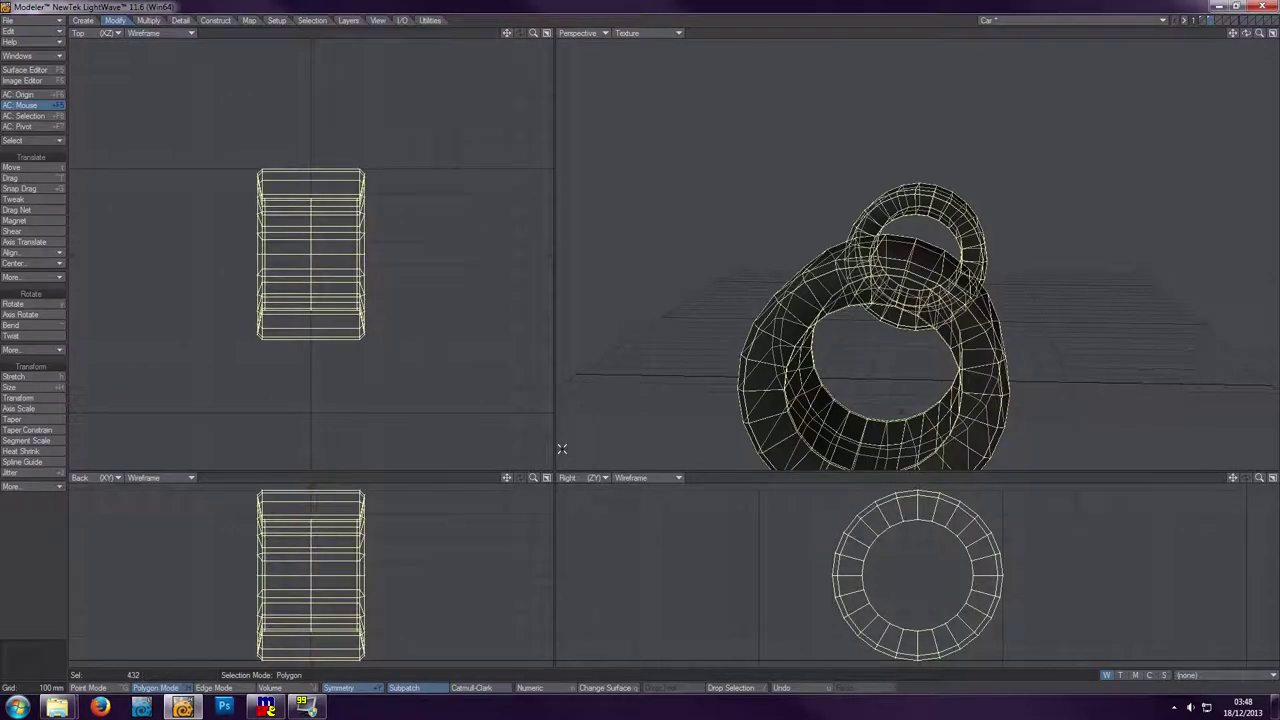
pyautogui.press('m')
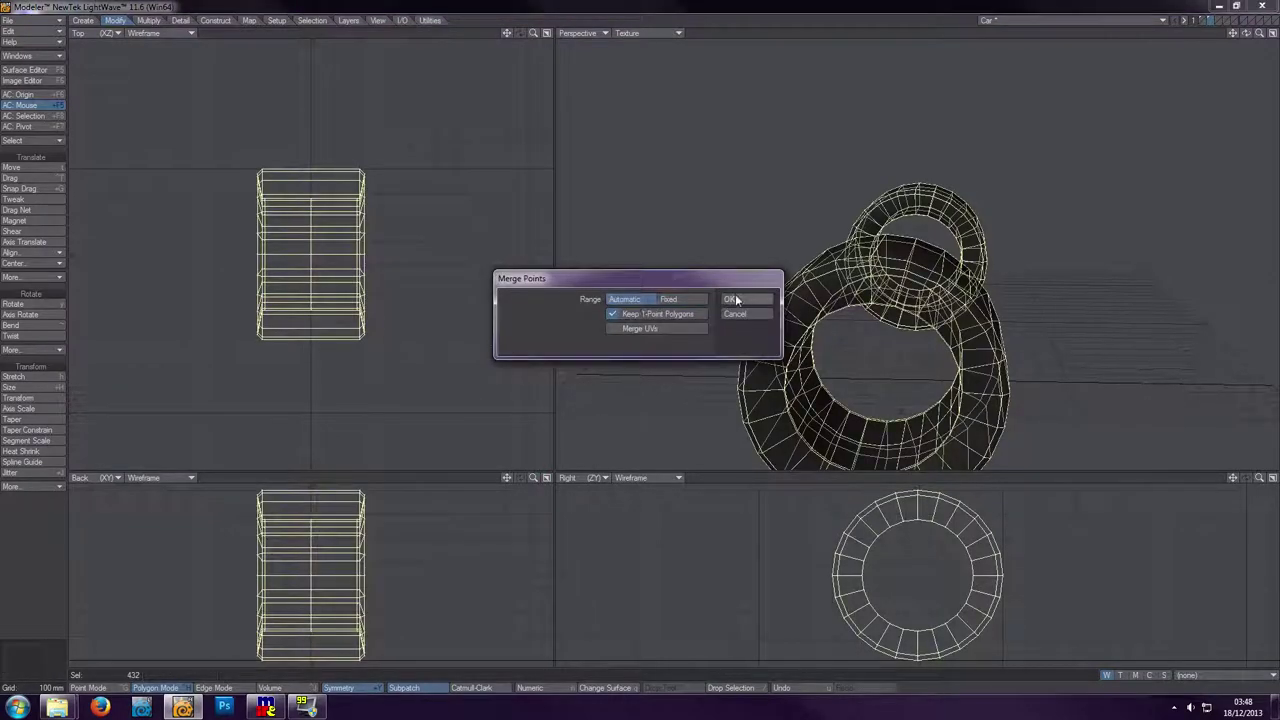
pyautogui.click(744, 302)
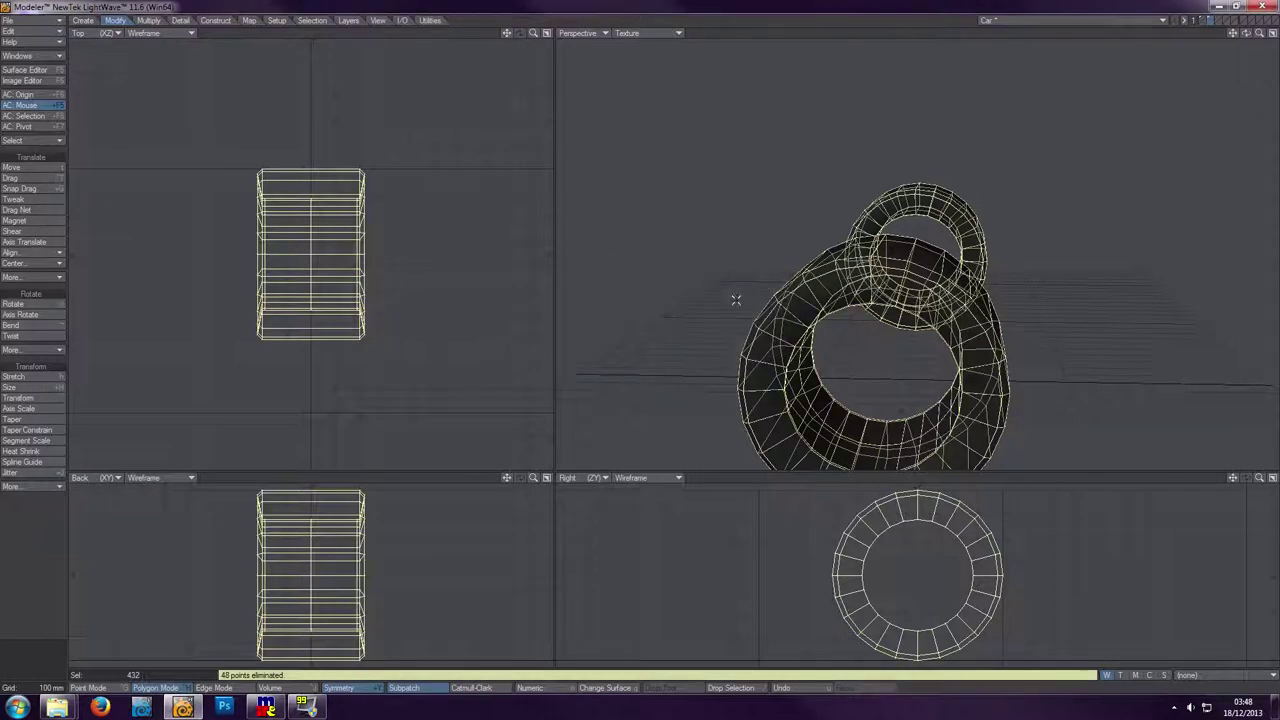
pyautogui.click(51, 545)
pyautogui.moveTo(1247, 38); pyautogui.dragTo(745, 312)
pyautogui.press('a')
pyautogui.press('a')
pyautogui.press('a')
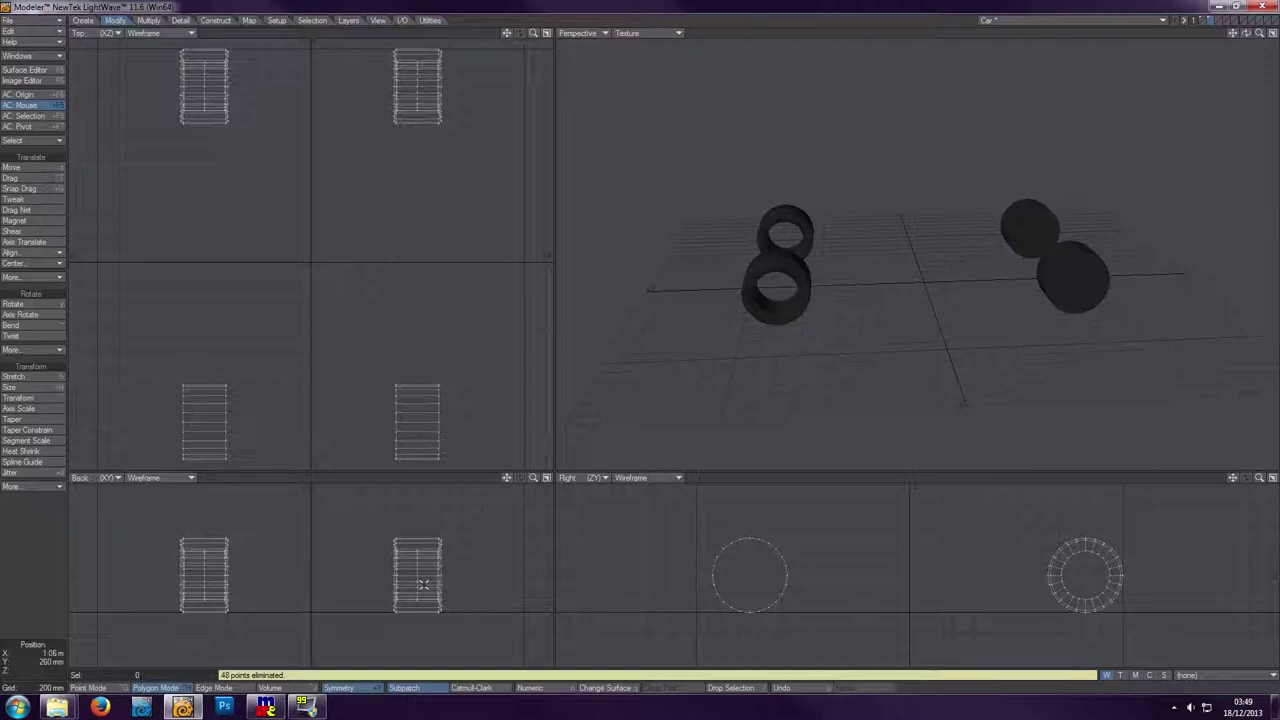
pyautogui.moveTo(1246, 38); pyautogui.dragTo(1246, 38)
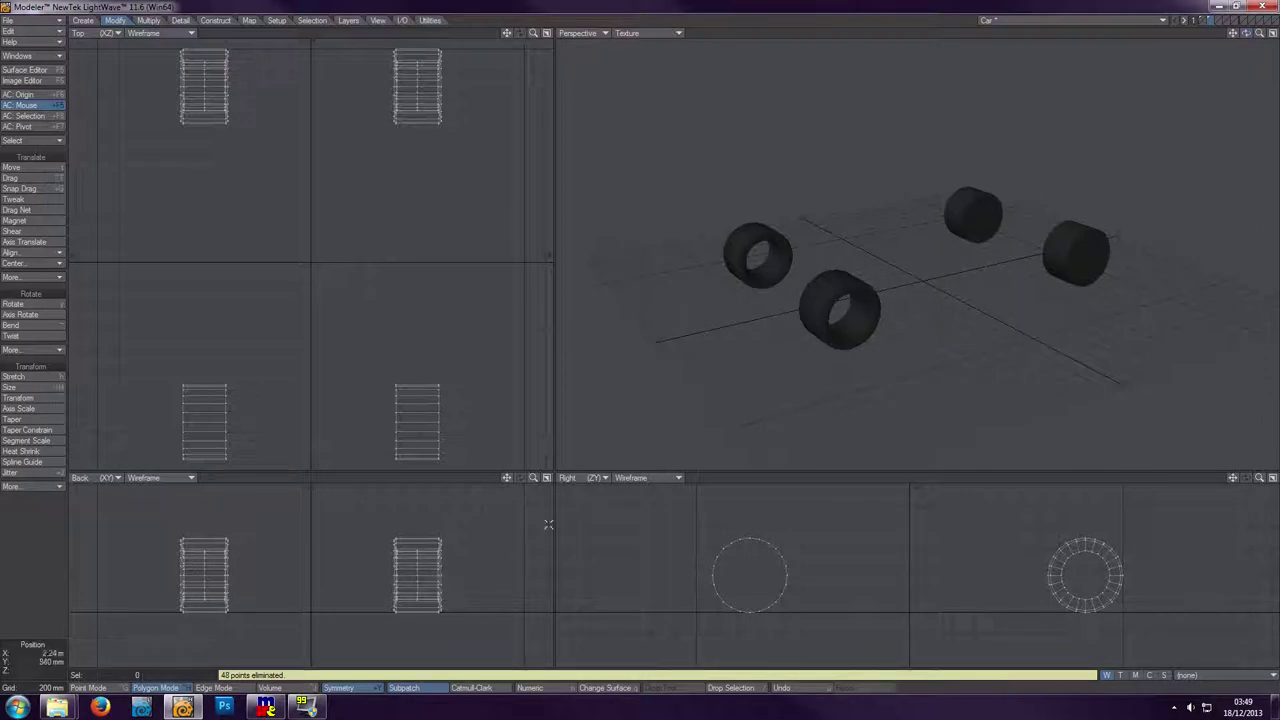
# - Undo the point merge, the face deletion and the deep inward bevel on the front wheels
pyautogui.press('u')
pyautogui.press('u')
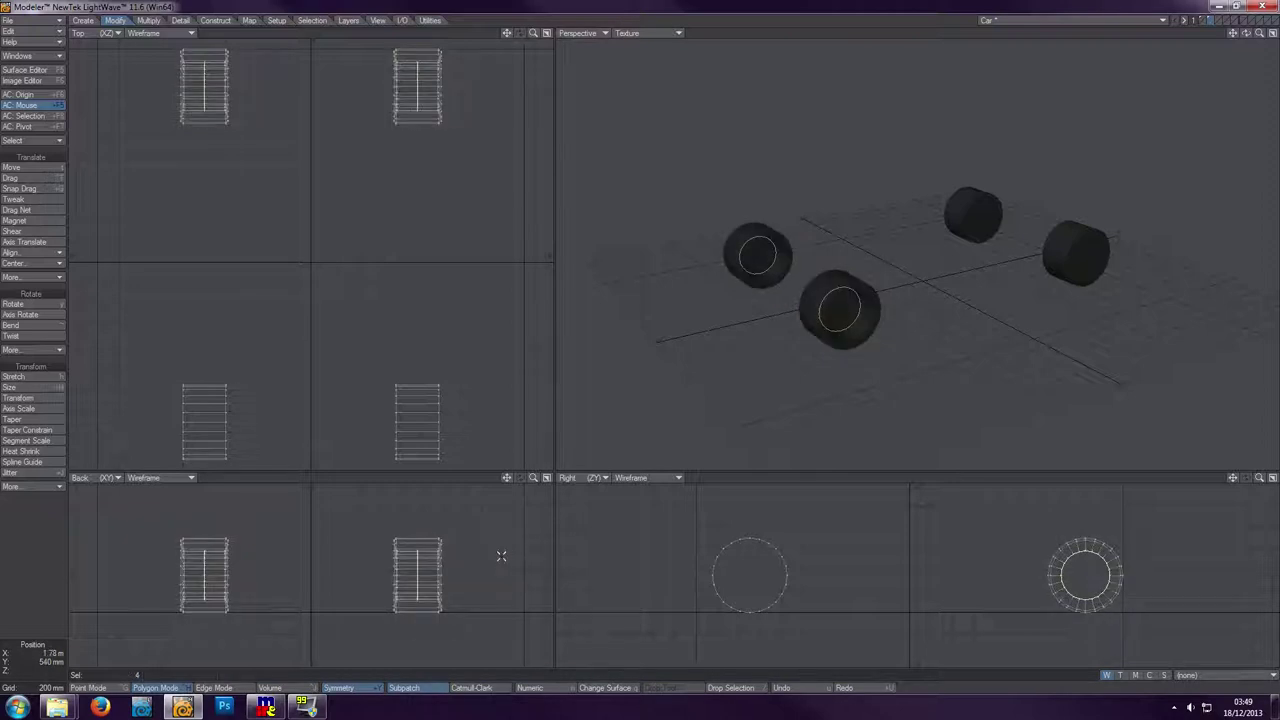
pyautogui.press('u')
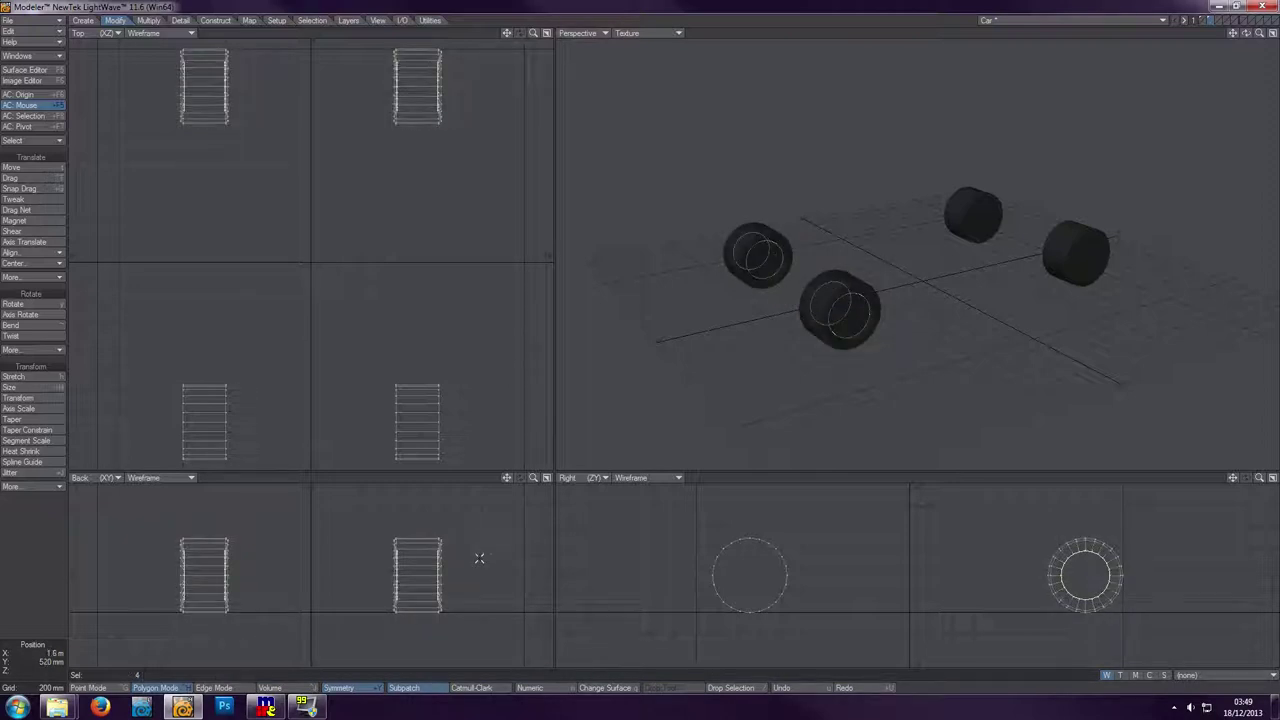
# - Bevel the front wheels' round faces a short way inward and delete them to leave open rims
pyautogui.hotkey('shift', 'a')
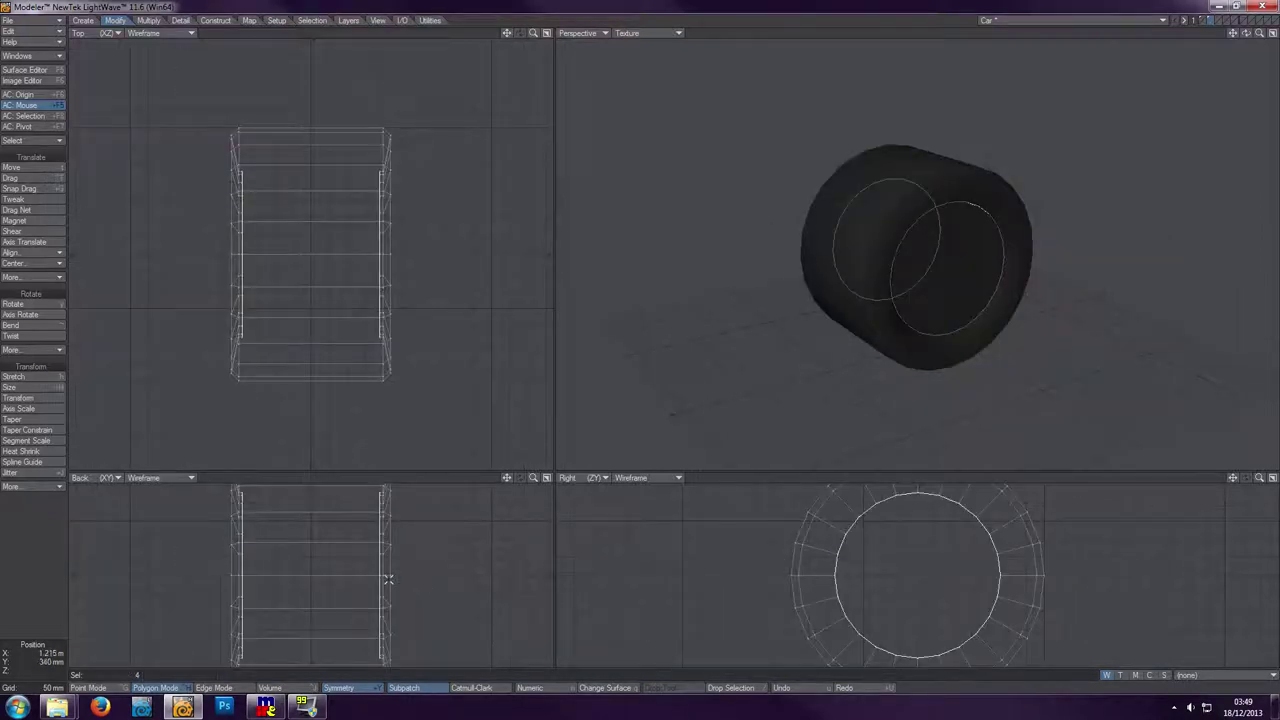
pyautogui.press('b')
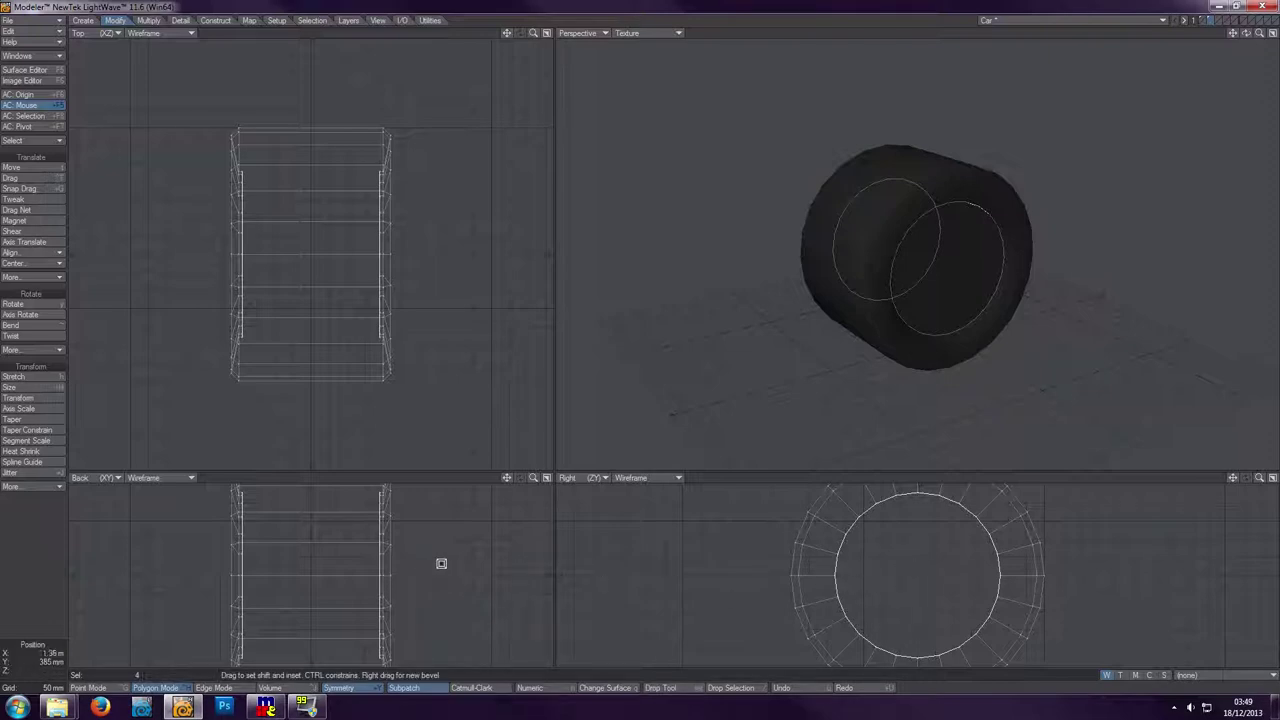
pyautogui.moveTo(441, 563); pyautogui.dragTo(440, 578)
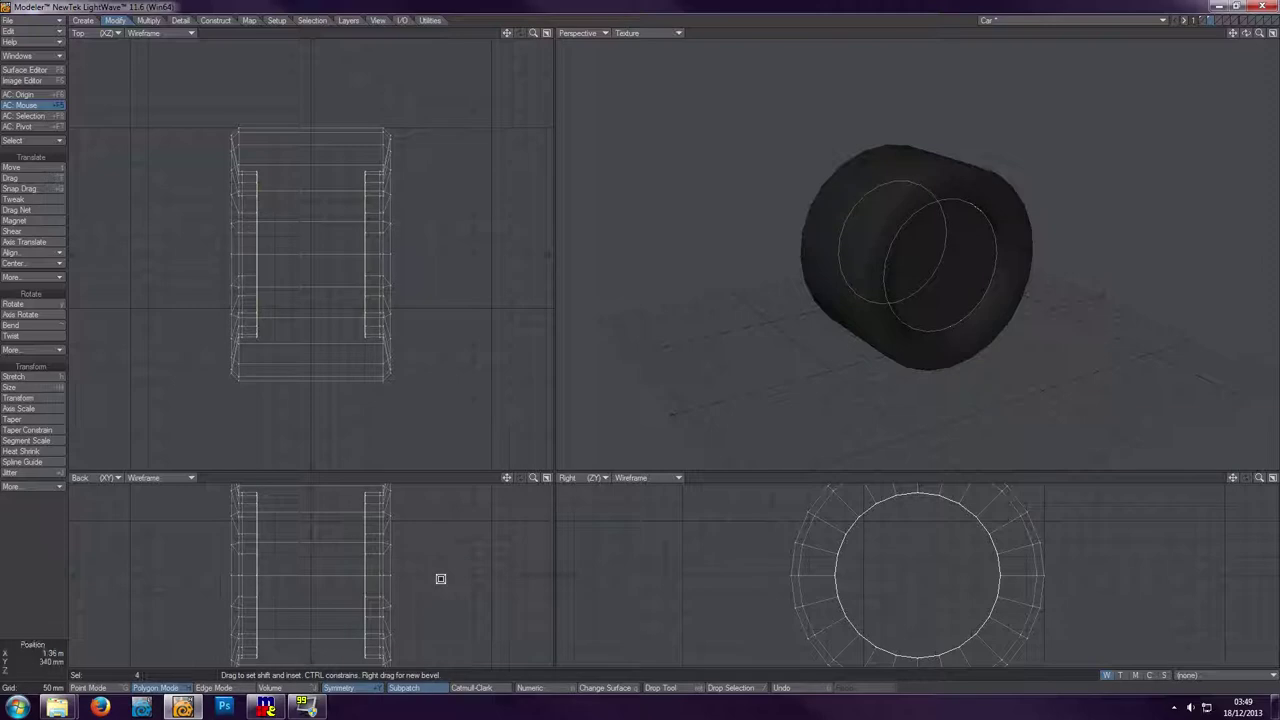
pyautogui.press('Delete')
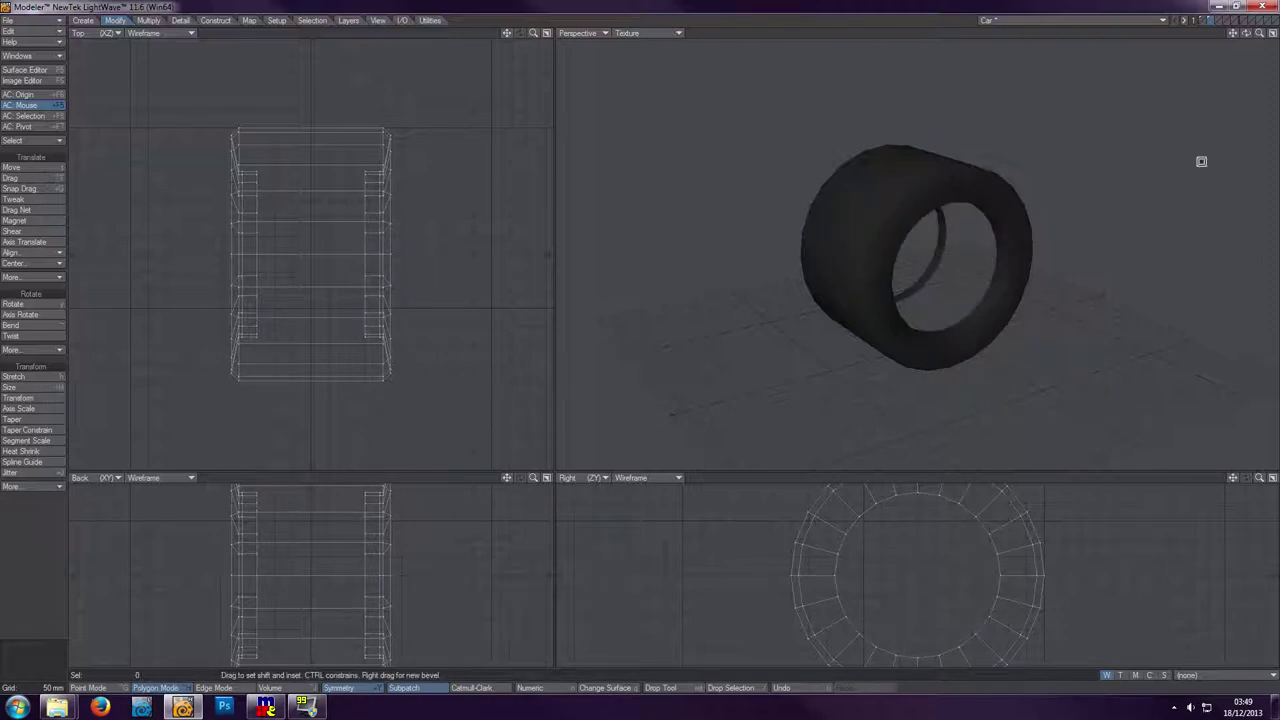
pyautogui.moveTo(1246, 33); pyautogui.dragTo(985, 215)
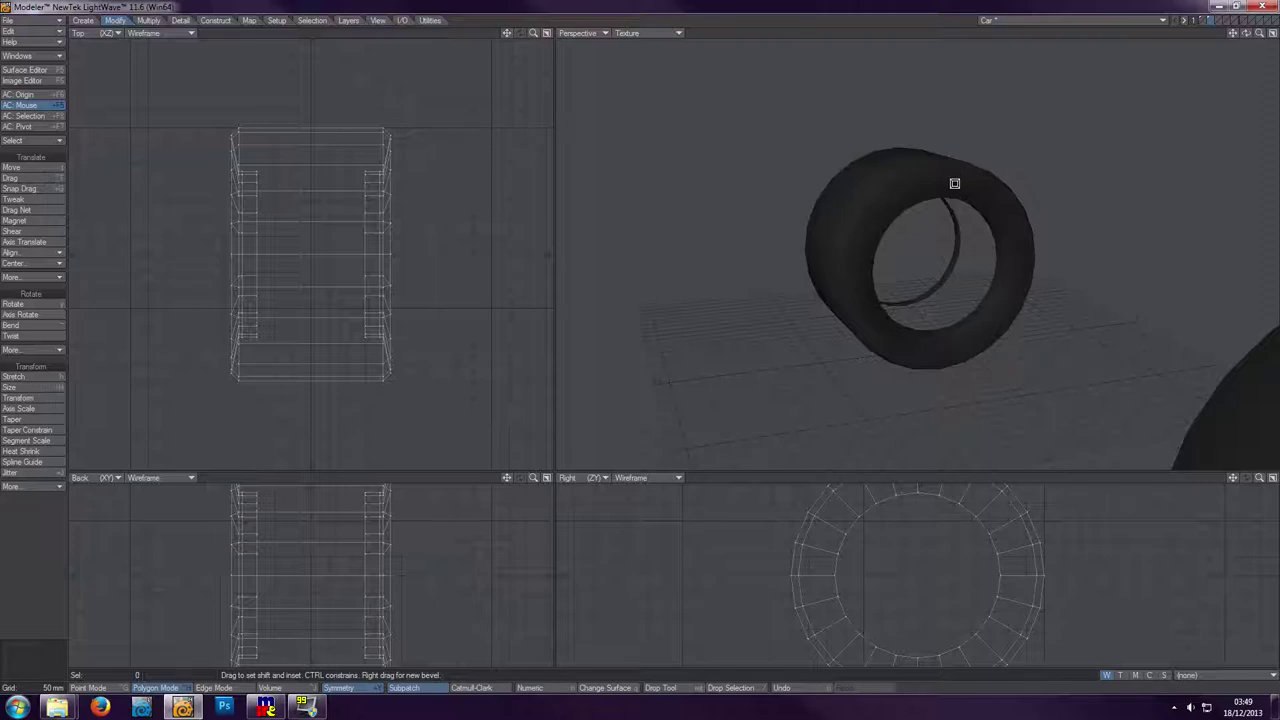
pyautogui.moveTo(1246, 35); pyautogui.dragTo(1167, 159)
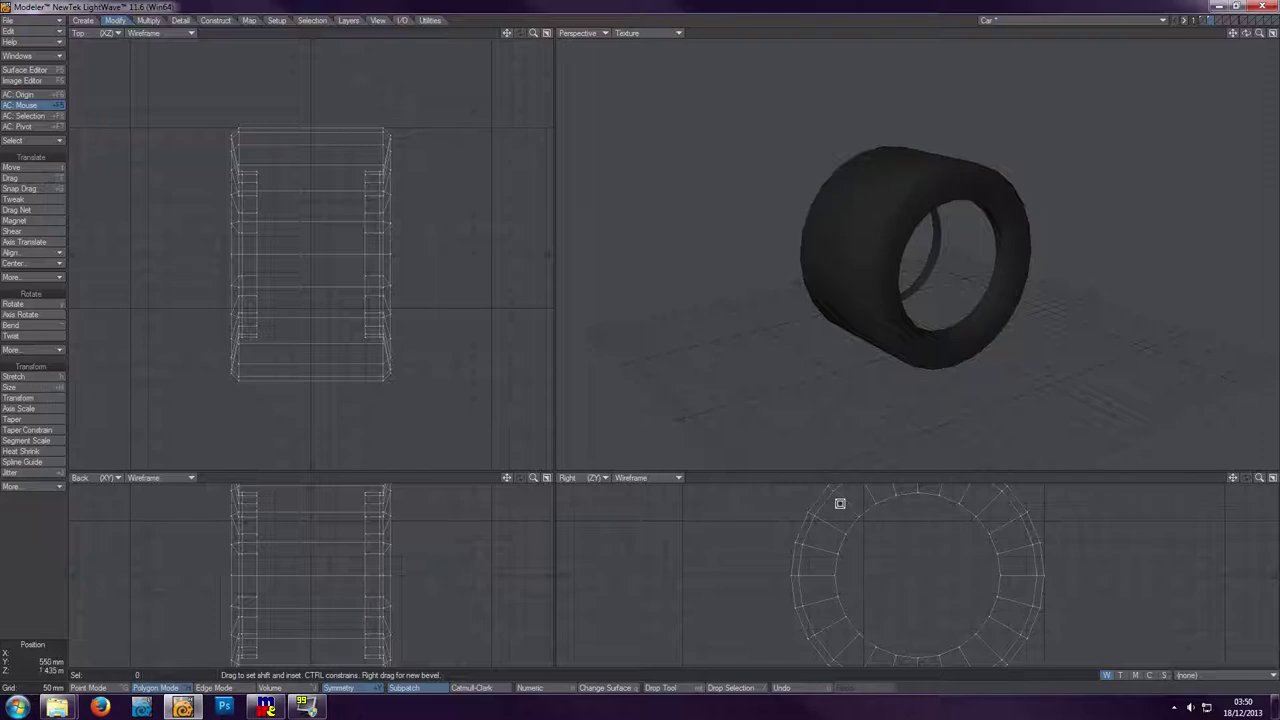
# - Try the Double Sided option on the rubber surface to check the tyres' insides, and switch it off again
pyautogui.click(41, 72)
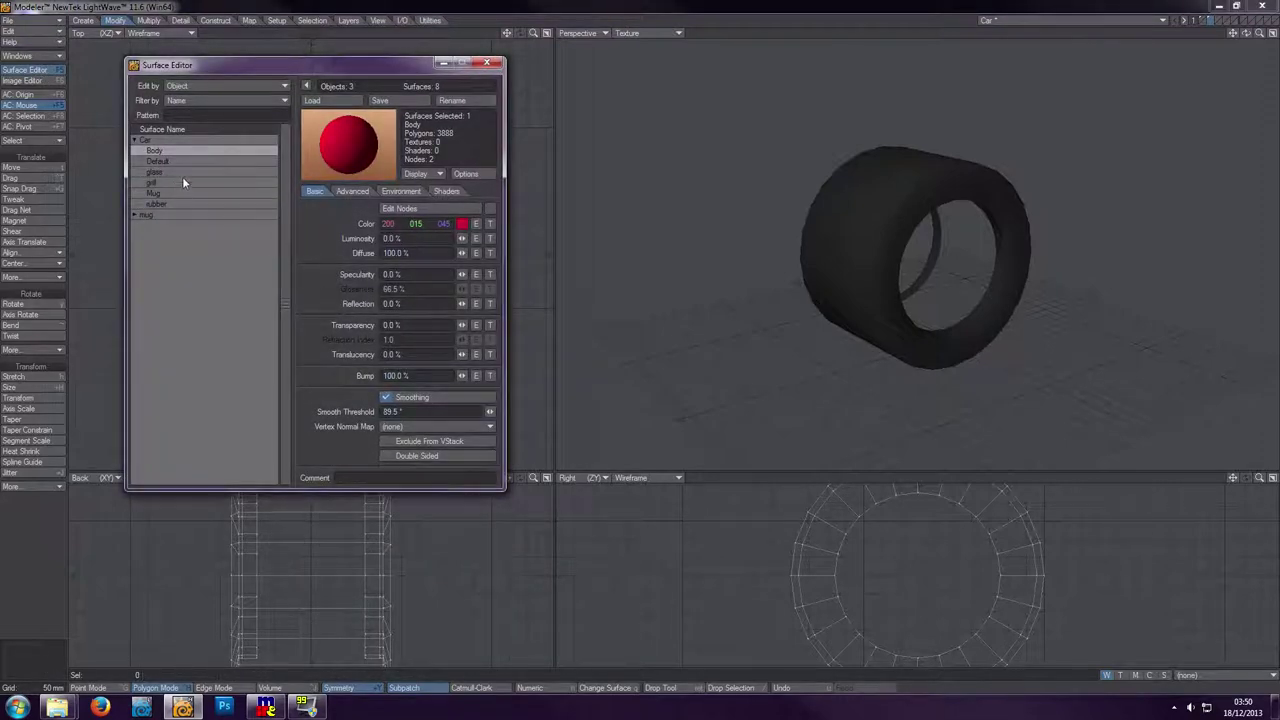
pyautogui.click(186, 203)
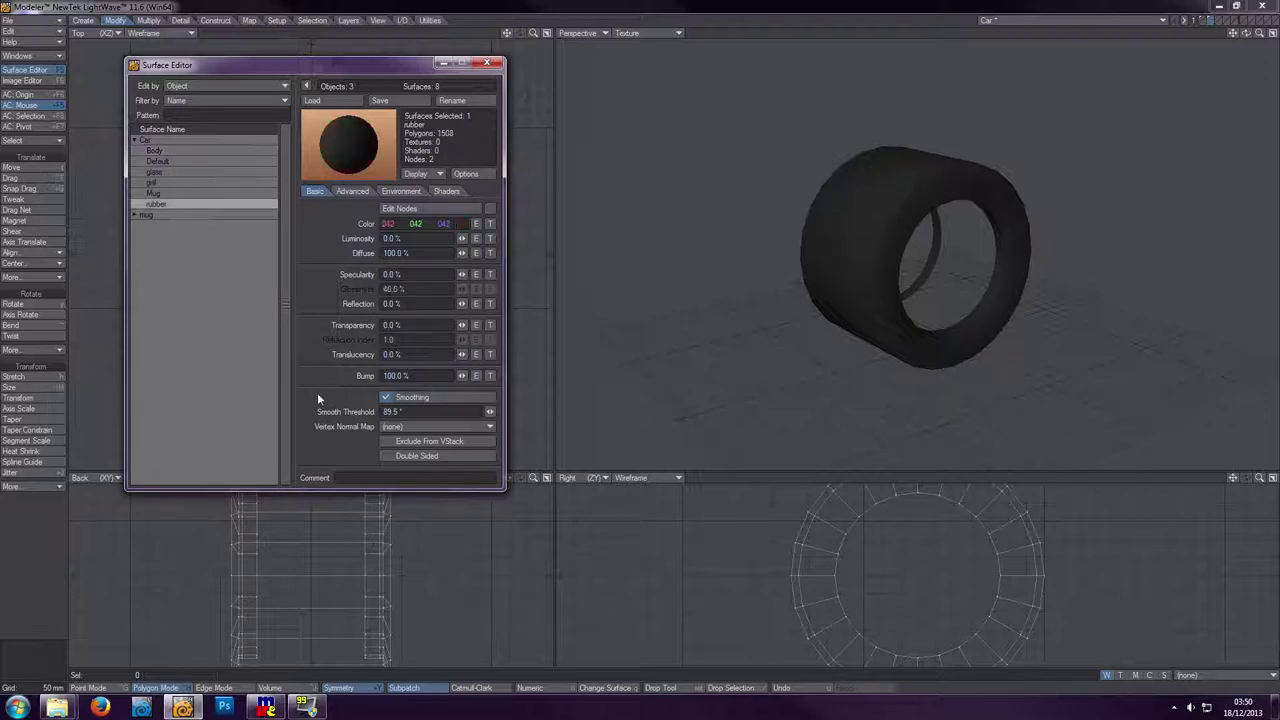
pyautogui.click(386, 457)
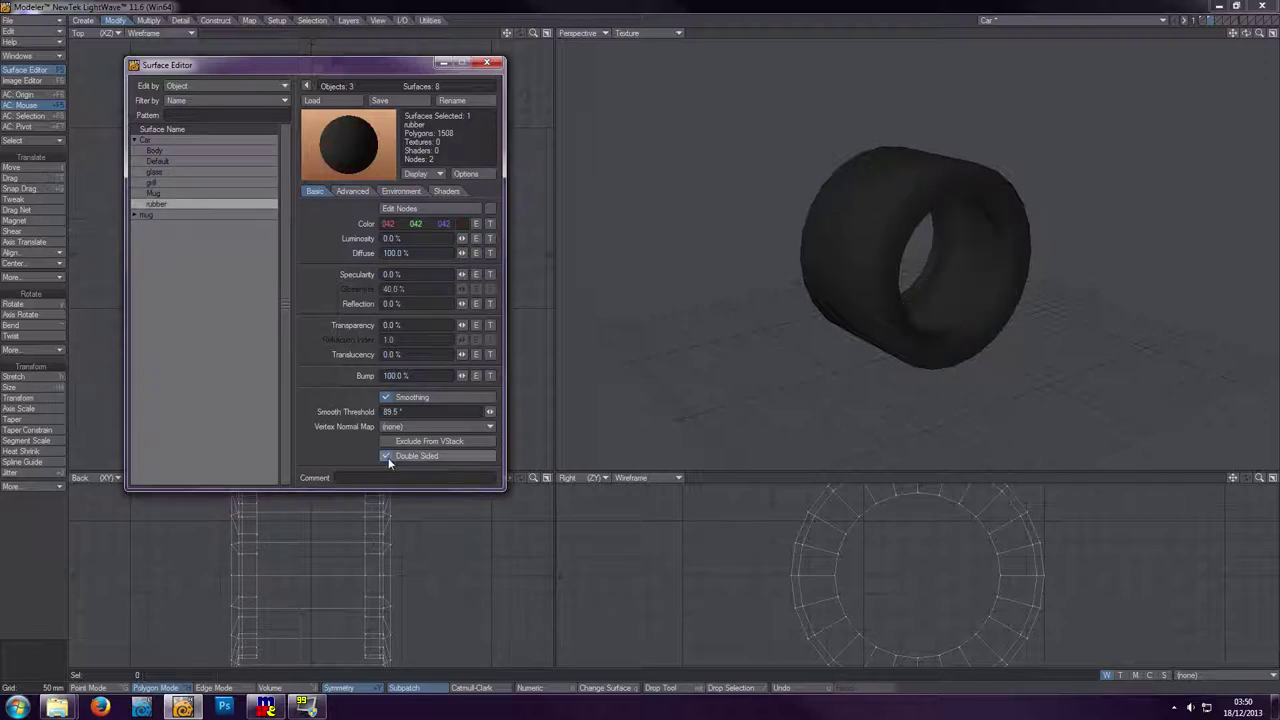
pyautogui.moveTo(1246, 33); pyautogui.dragTo(1218, 56)
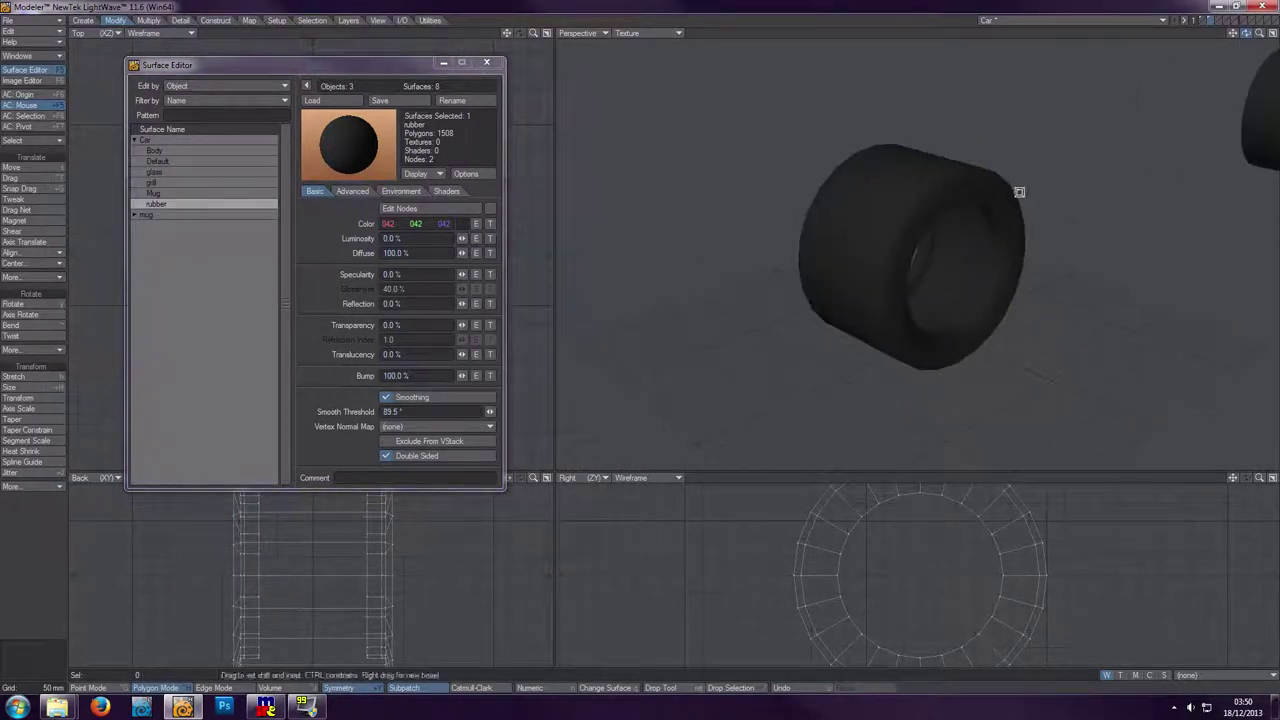
pyautogui.click(386, 455)
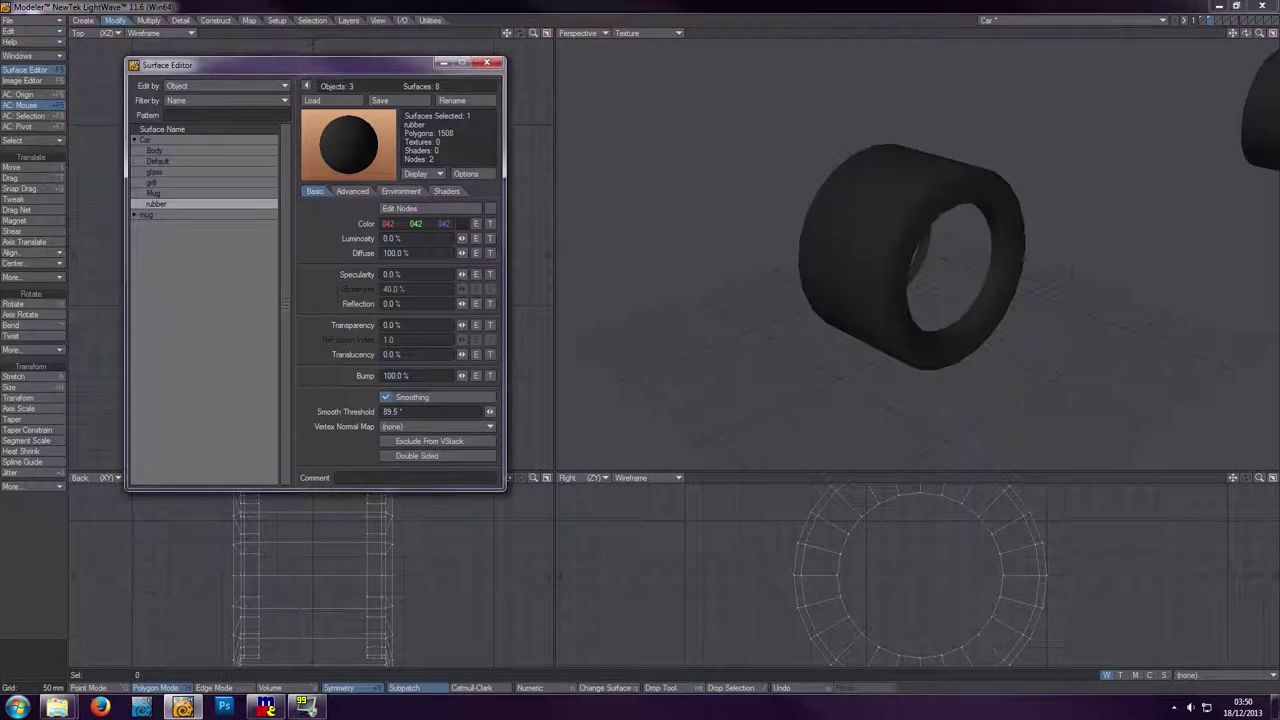
pyautogui.click(486, 64)
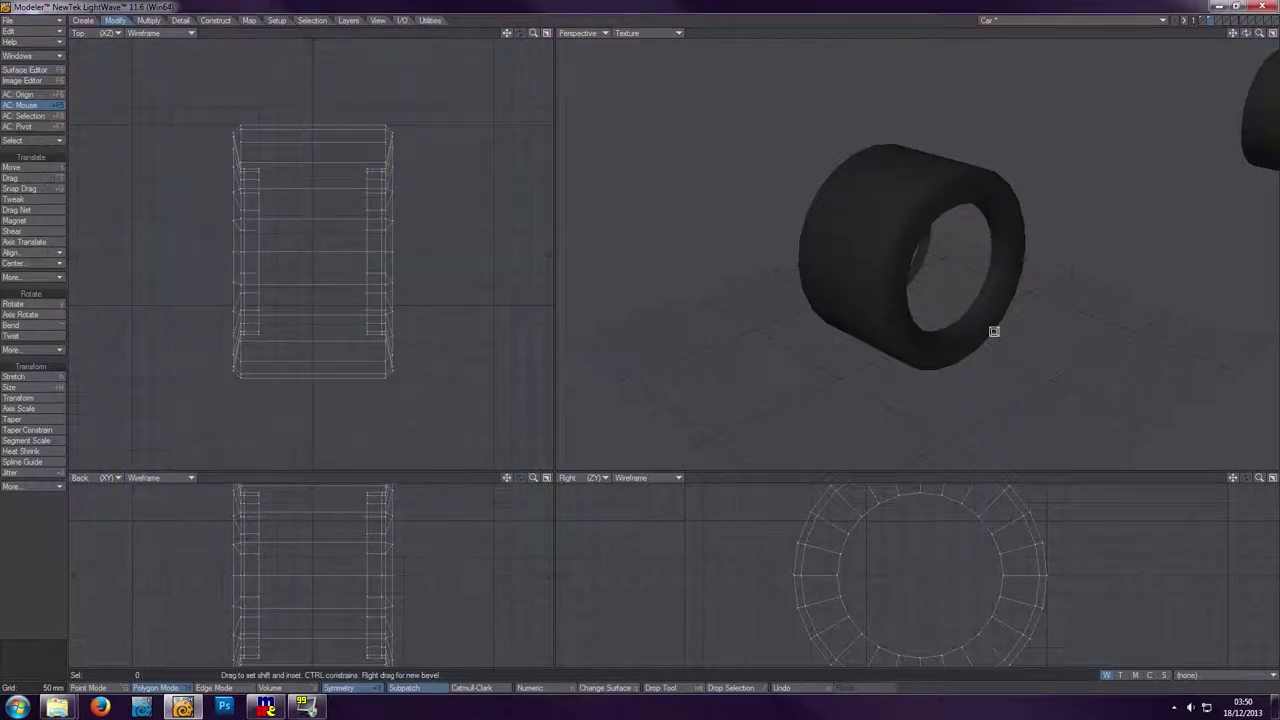
# - Undo the face deletion and inward bevels to return to the 100 mm inset on the front wheels, and clear the selection
pyautogui.press('u')
pyautogui.press('u')
pyautogui.press('u')
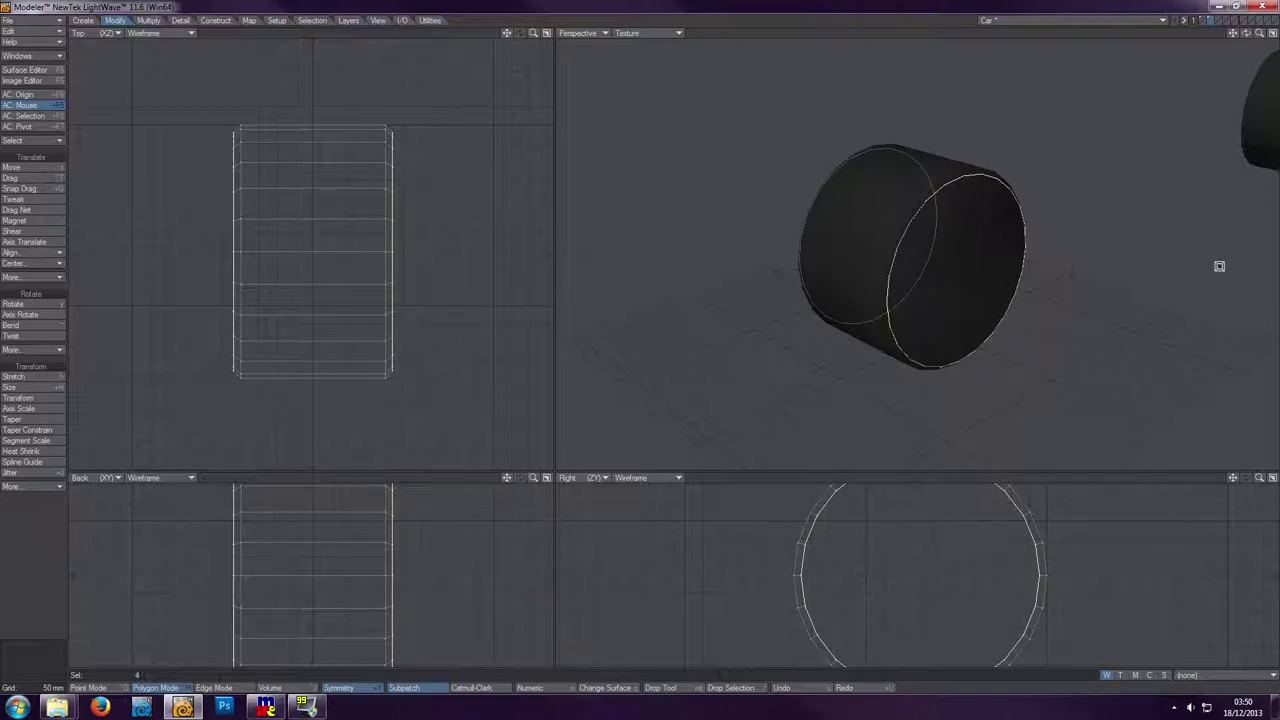
pyautogui.press('b')
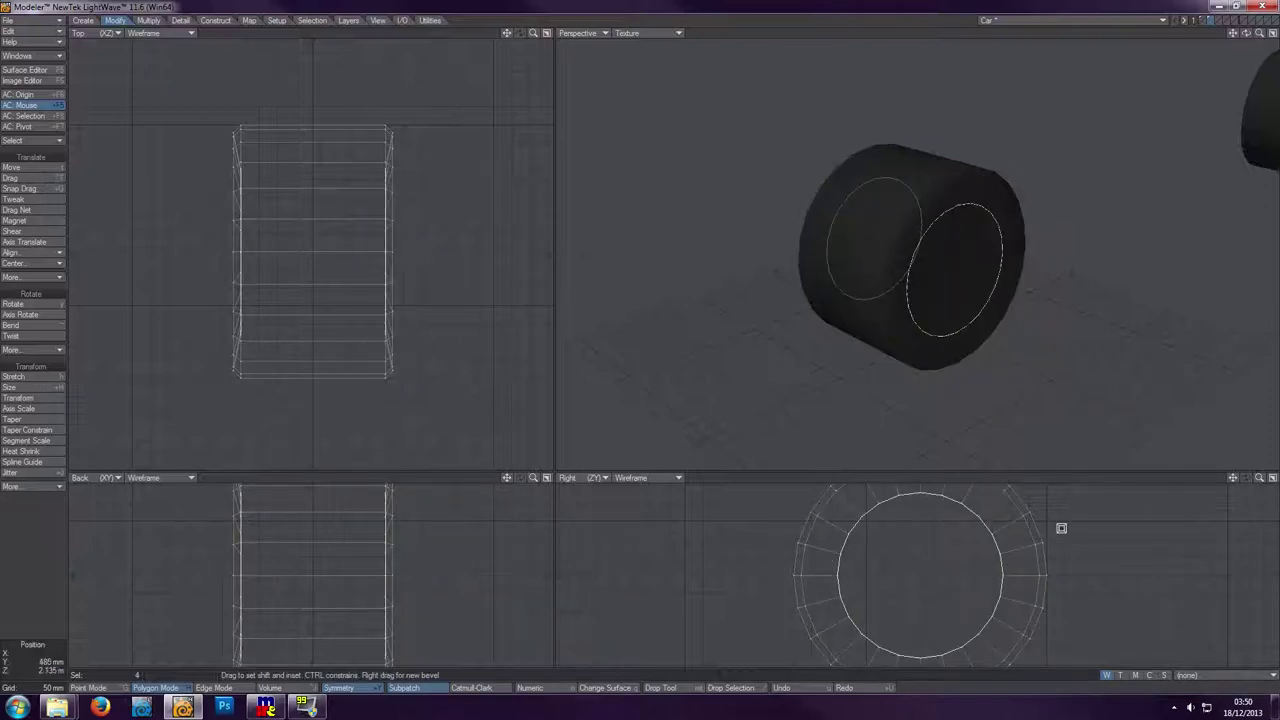
pyautogui.press('space')
pyautogui.press('/')
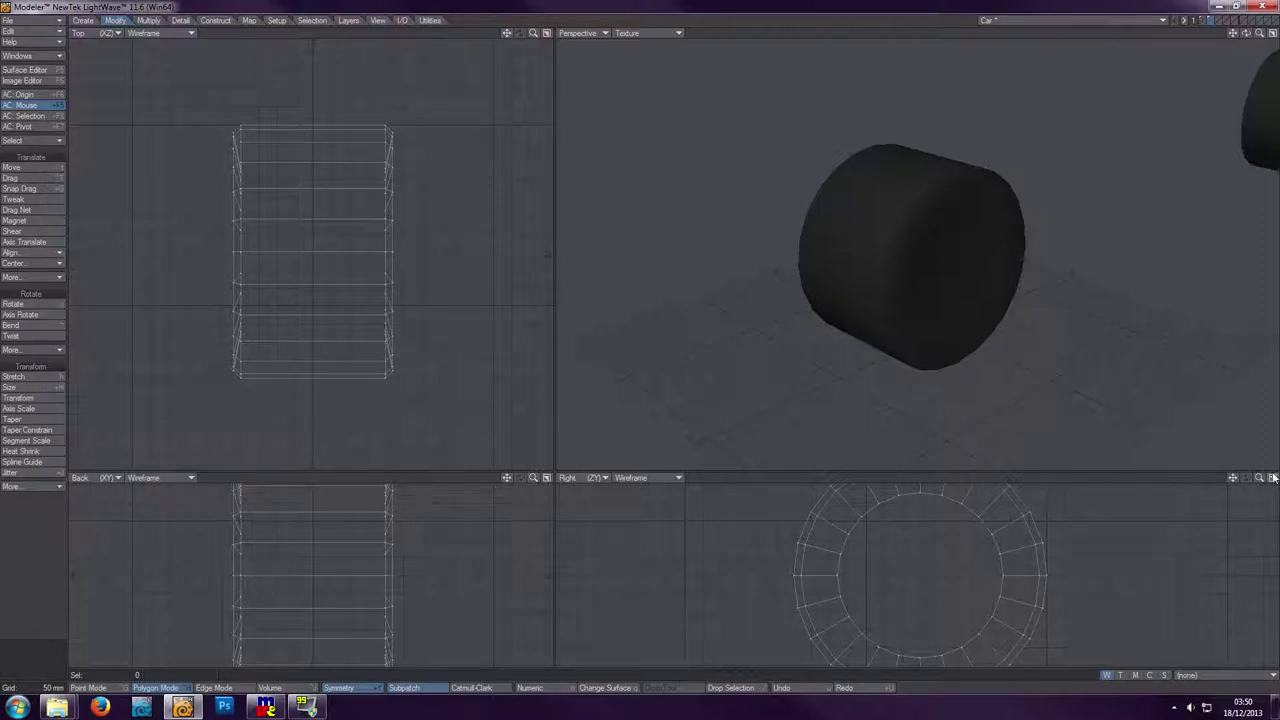
pyautogui.press('a')
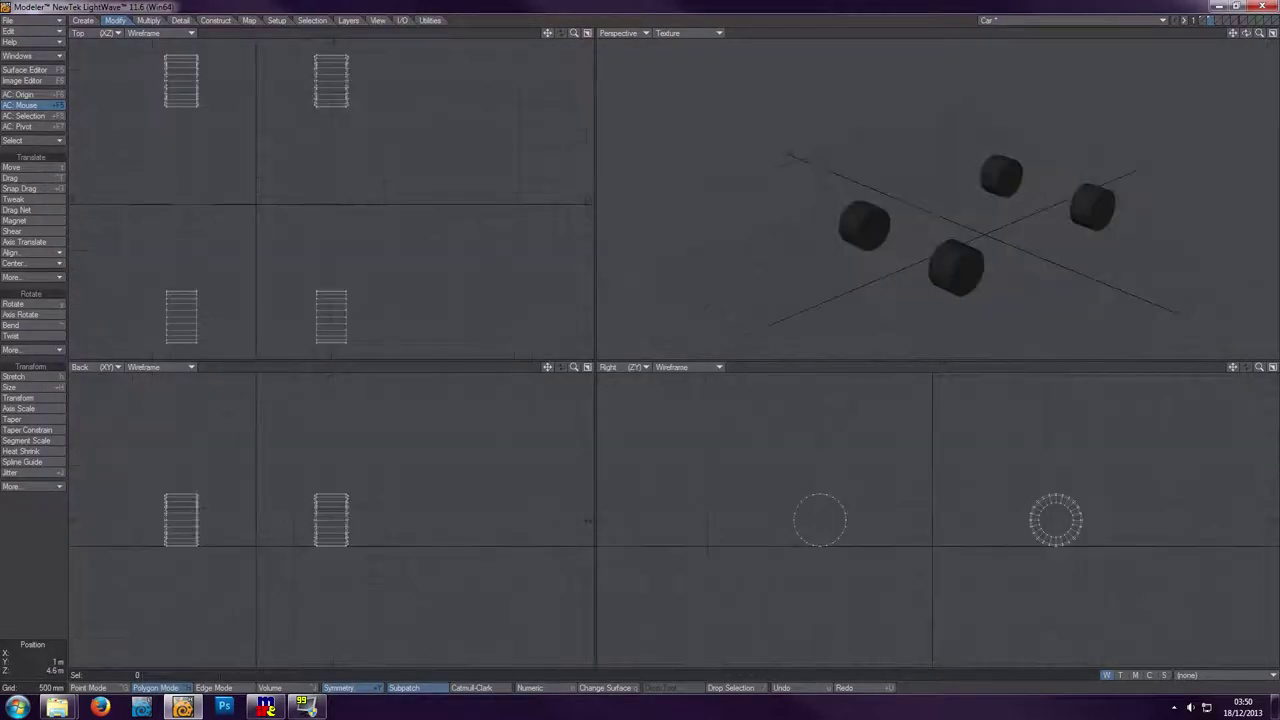
pyautogui.moveTo(1111, 460)
pyautogui.mouseDown(button='right')
pyautogui.moveTo(1034, 476)
pyautogui.moveTo(1104, 632)
pyautogui.moveTo(1116, 455)
pyautogui.mouseUp(button='right')
pyautogui.hotkey('shift', 'a')
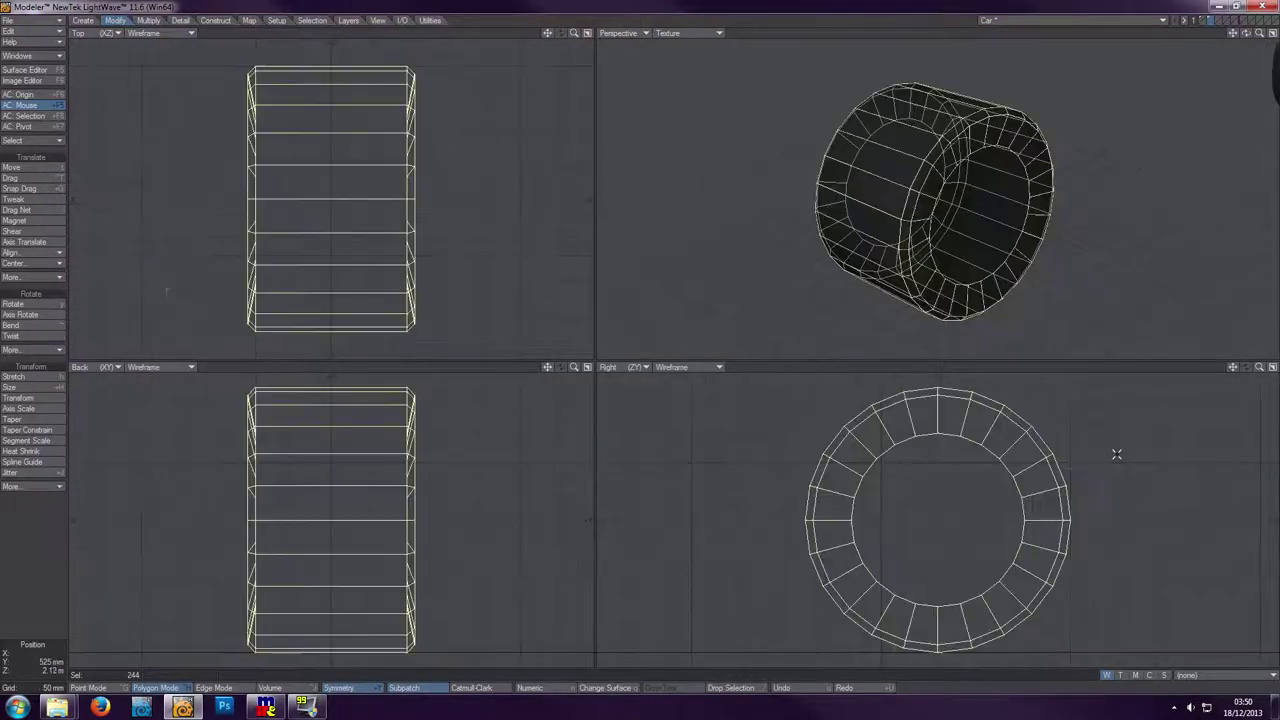
pyautogui.press("'")
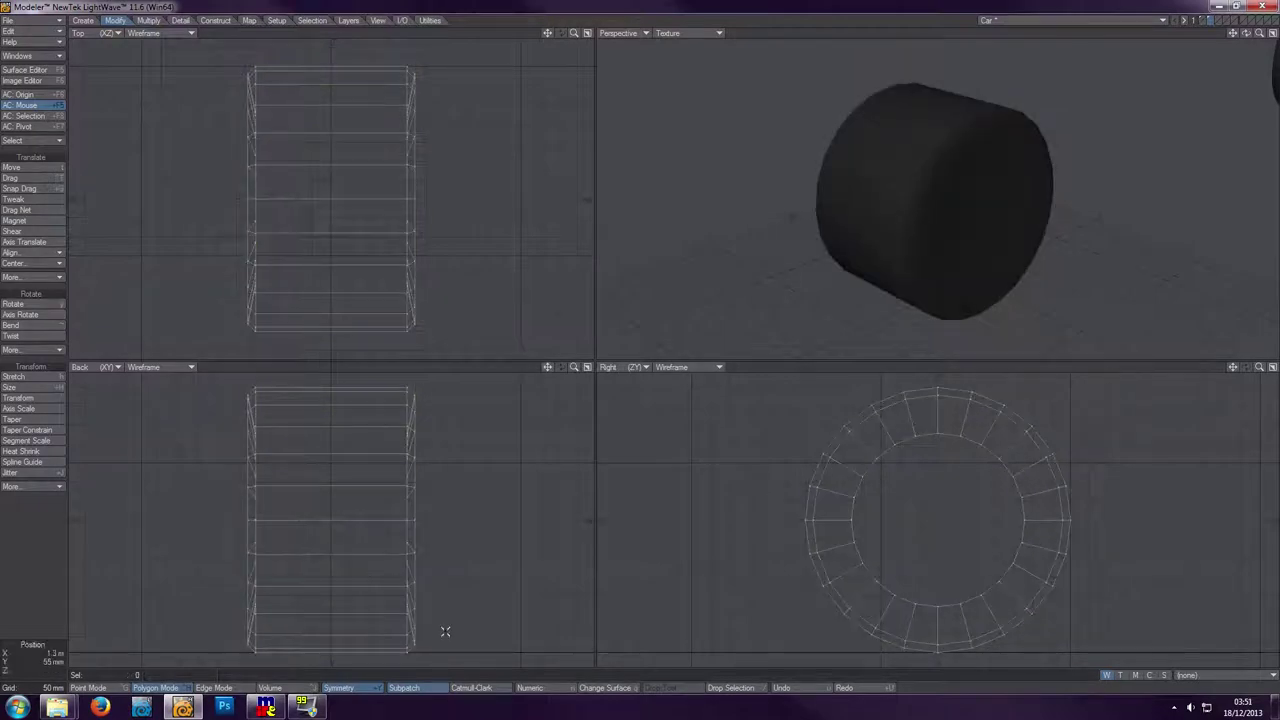
# - Turn Symmetry off and select all polygons of only the front wheel on the positive X side
pyautogui.press('a')
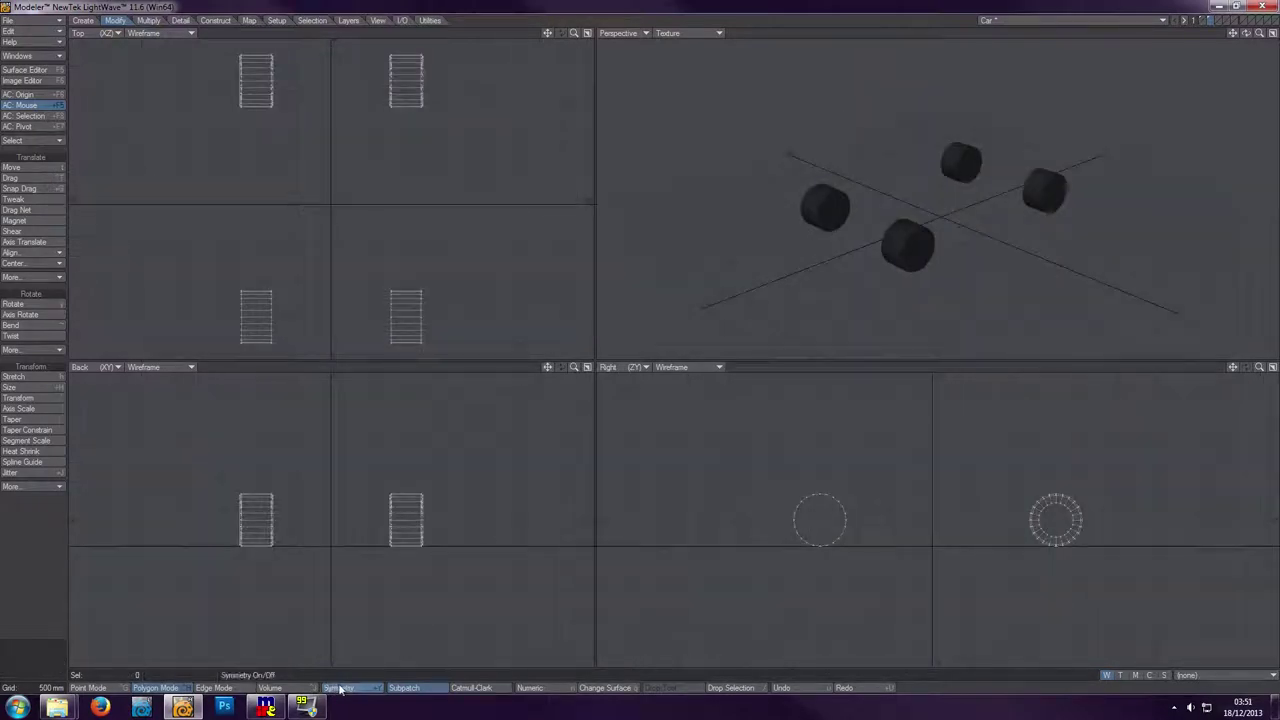
pyautogui.moveTo(452, 50)
pyautogui.mouseDown(button='right')
pyautogui.moveTo(408, 38)
pyautogui.moveTo(349, 118)
pyautogui.moveTo(442, 145)
pyautogui.moveTo(446, 55)
pyautogui.mouseUp(button='right')
pyautogui.hotkey('shift', 'a')
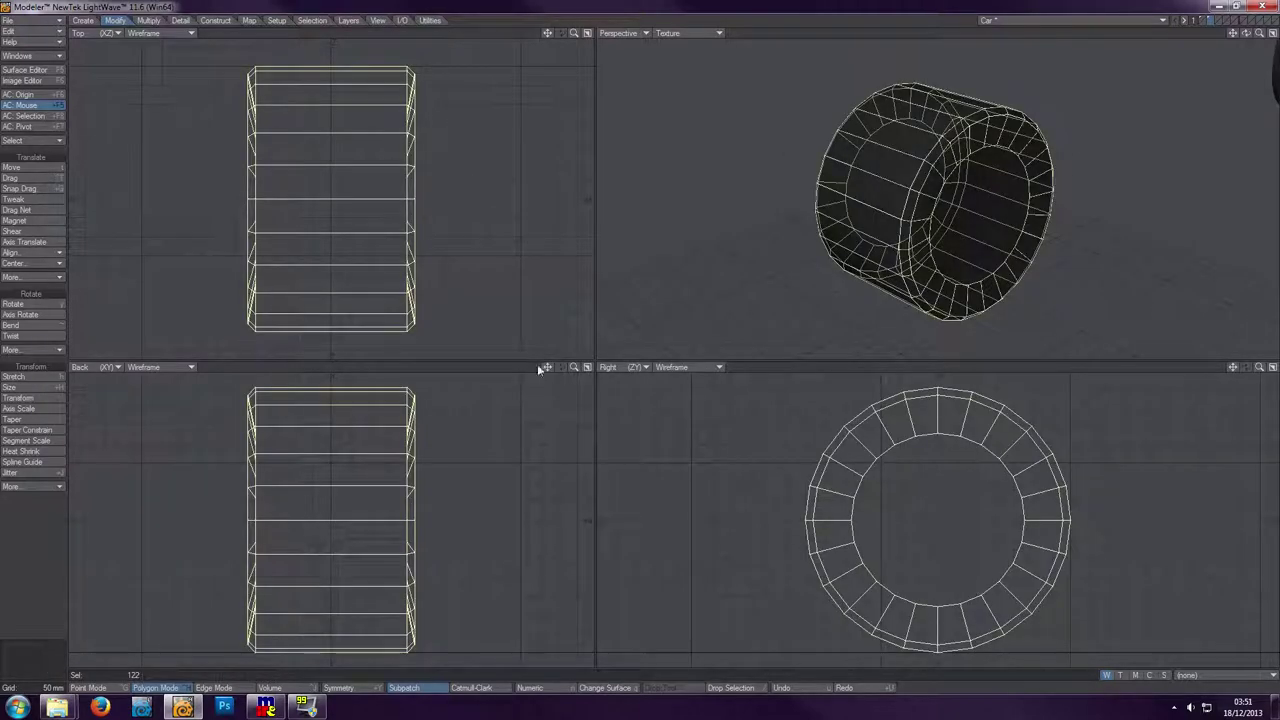
# - Clear the selection and make three vertical knife cuts across the front wheel's width, at its middle and near both edges
pyautogui.press('/')
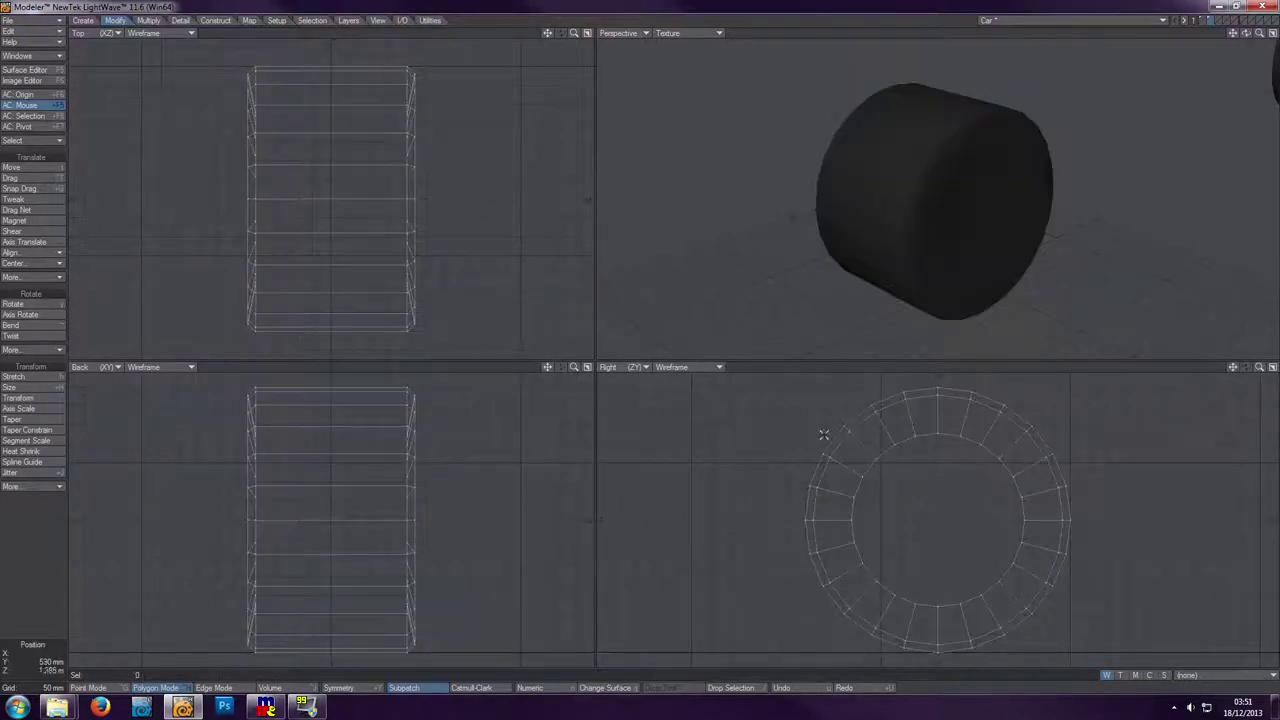
pyautogui.click(42, 350)
pyautogui.click(48, 357)
pyautogui.moveTo(333, 382); pyautogui.dragTo(336, 665)
pyautogui.click(386, 434)
pyautogui.moveTo(404, 386); pyautogui.dragTo(401, 665)
pyautogui.click(241, 368)
pyautogui.moveTo(268, 386); pyautogui.dragTo(264, 664)
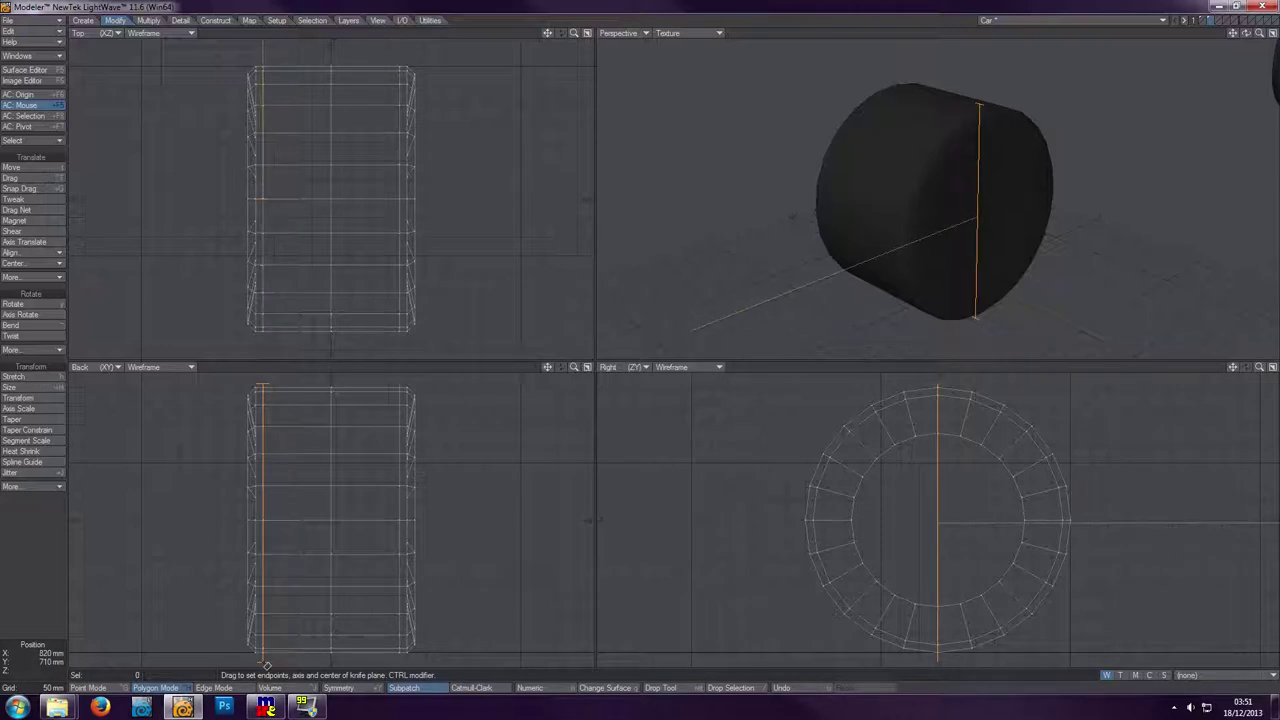
pyautogui.press('space')
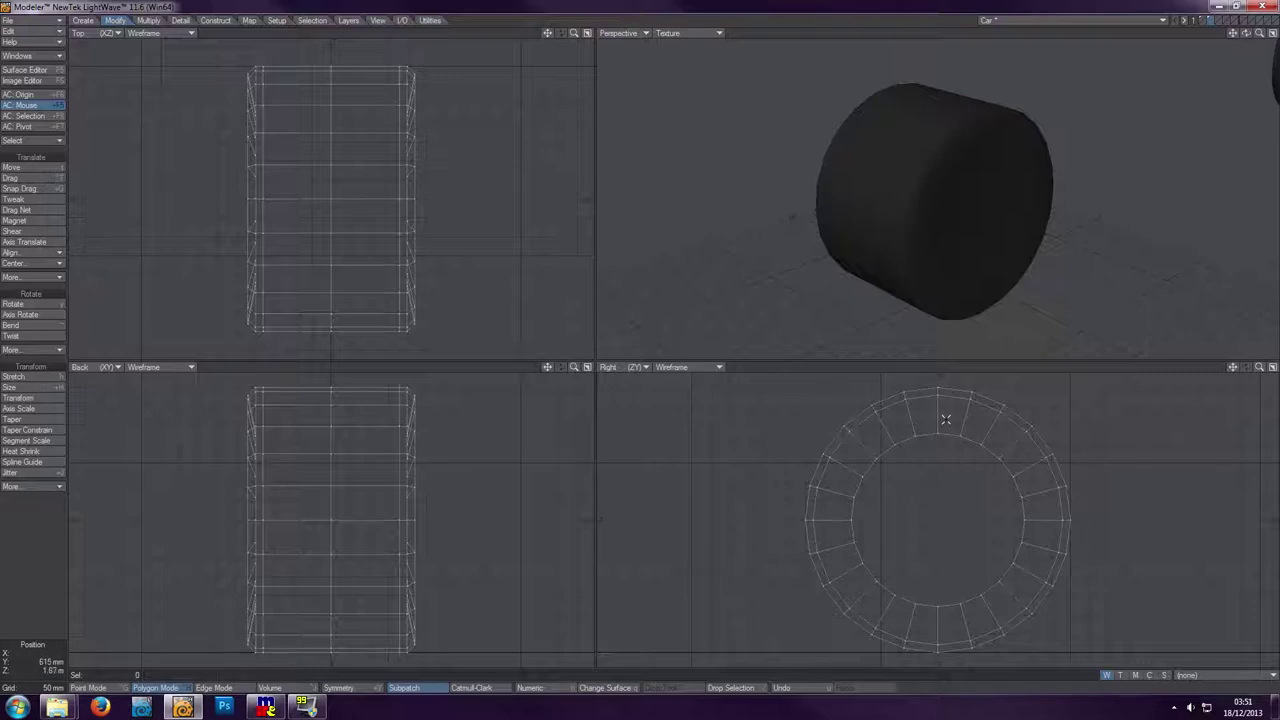
# - Try a slanted knife cut across the upper part of the wheel in the side view, and undo it
pyautogui.hotkey('shift', 'k')
pyautogui.moveTo(771, 457); pyautogui.dragTo(1135, 380)
pyautogui.press('space')
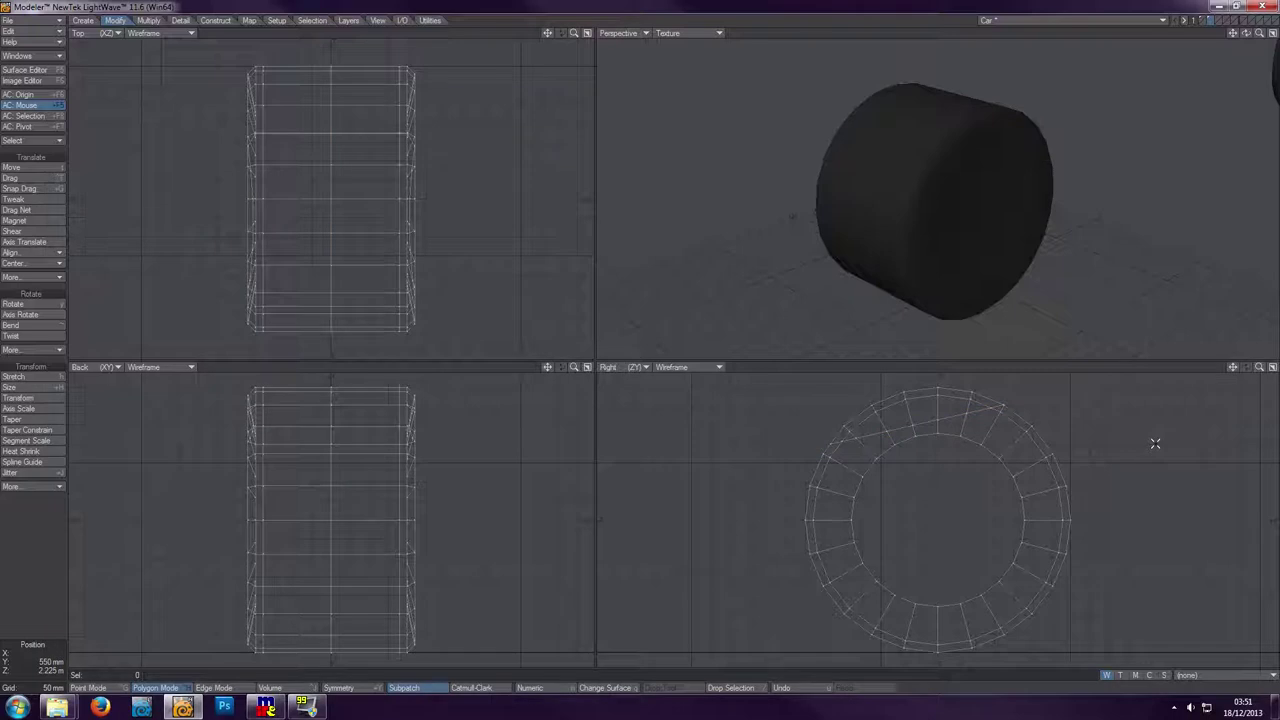
pyautogui.press('u')
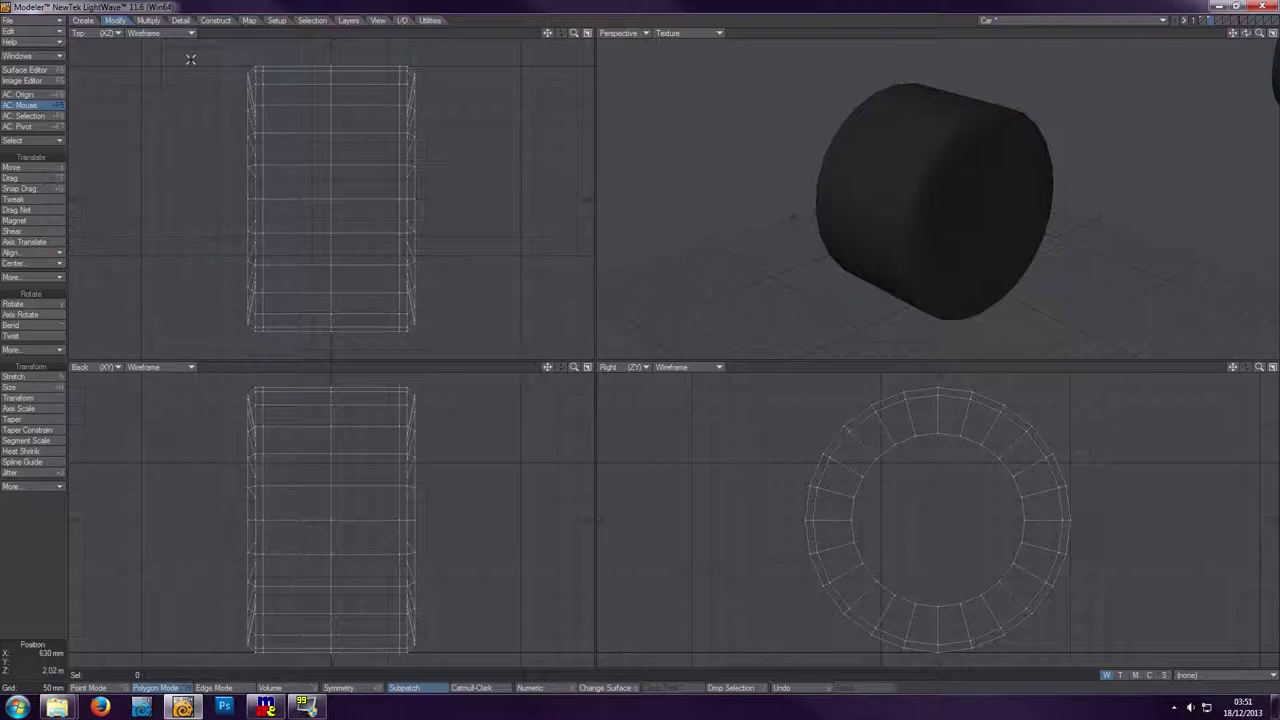
# - Select the round faces on both ends of the front wheel and delete them to open it
pyautogui.click(150, 20)
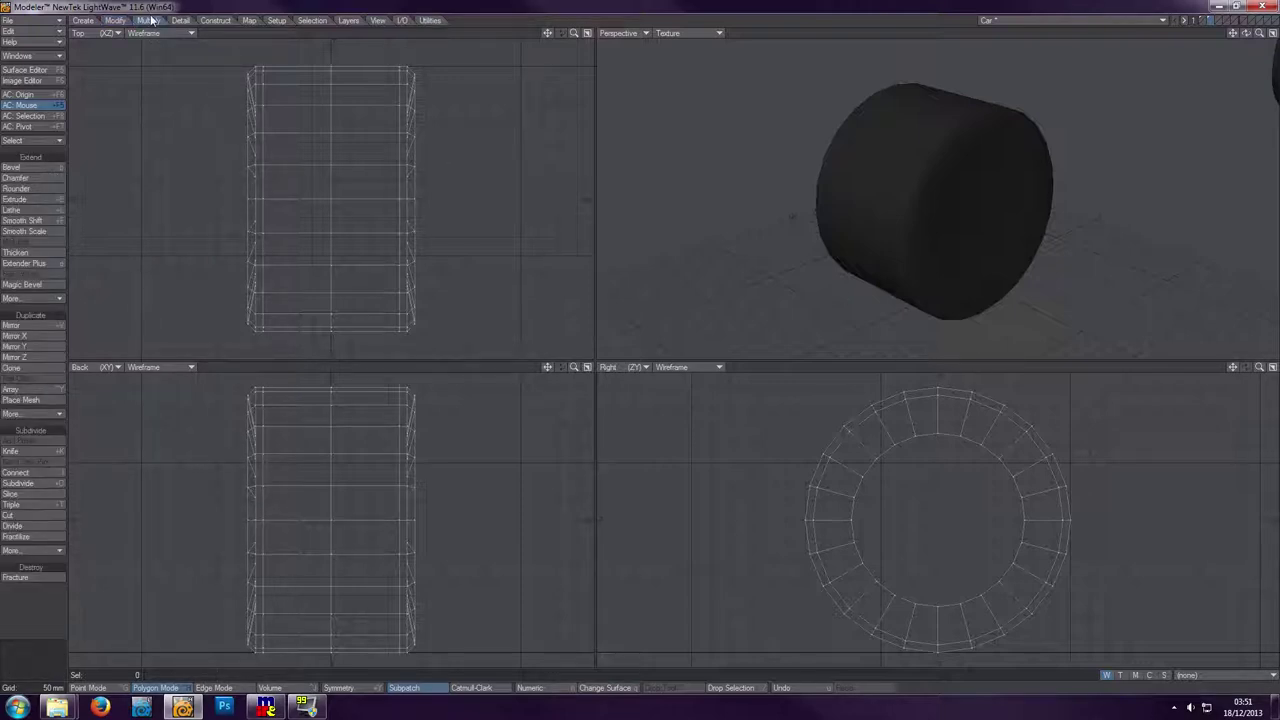
pyautogui.click(32, 454)
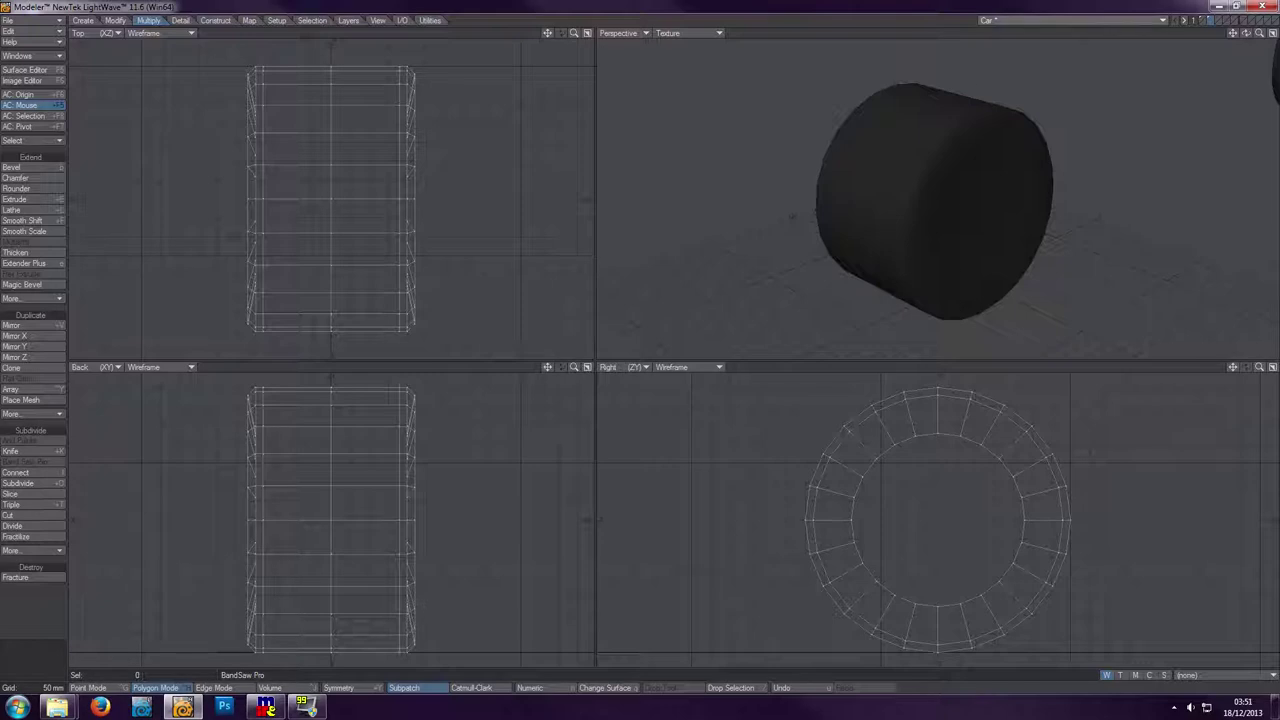
pyautogui.moveTo(1246, 33); pyautogui.dragTo(1215, 35)
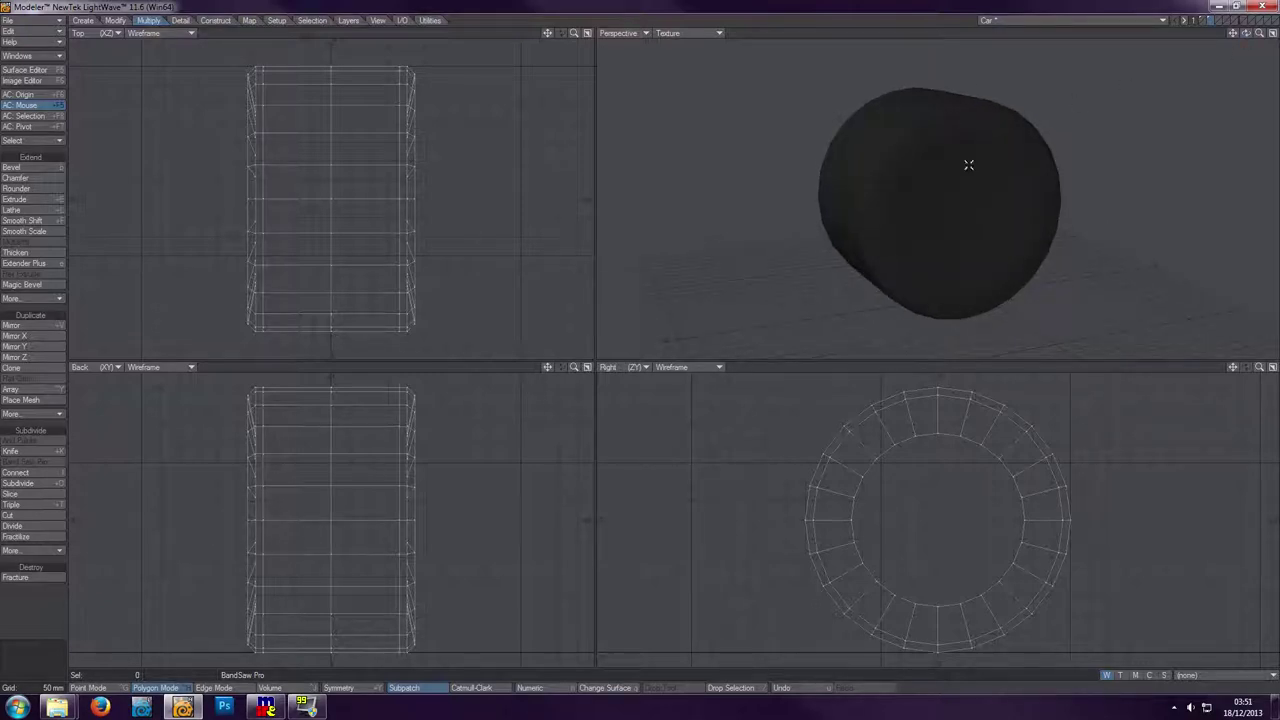
pyautogui.click(958, 221)
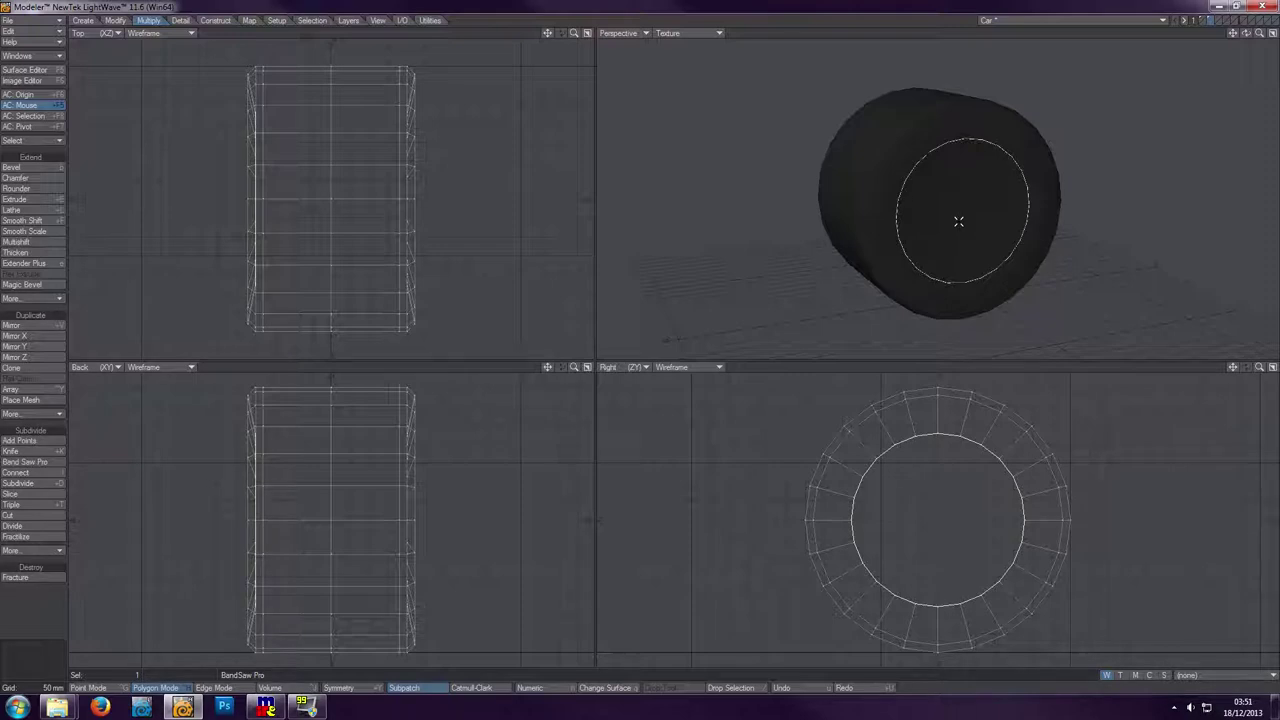
pyautogui.moveTo(1246, 34); pyautogui.dragTo(978, 166)
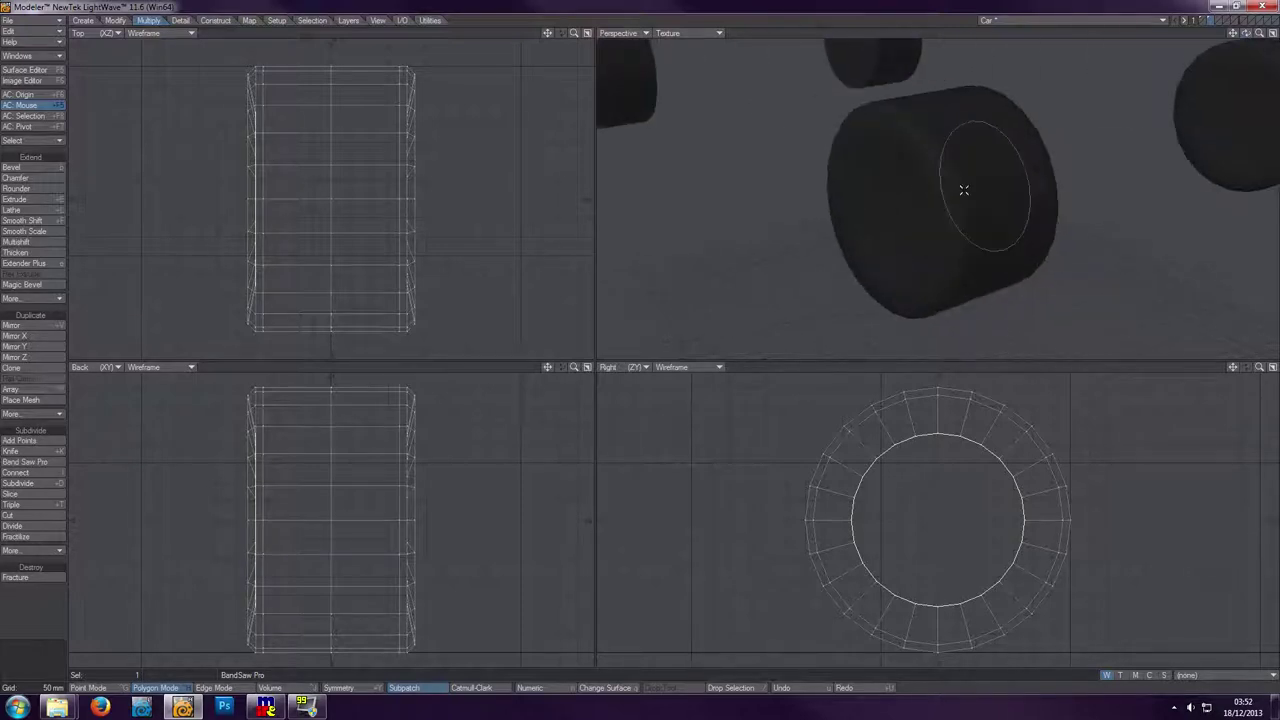
pyautogui.click(902, 195)
pyautogui.press('/')
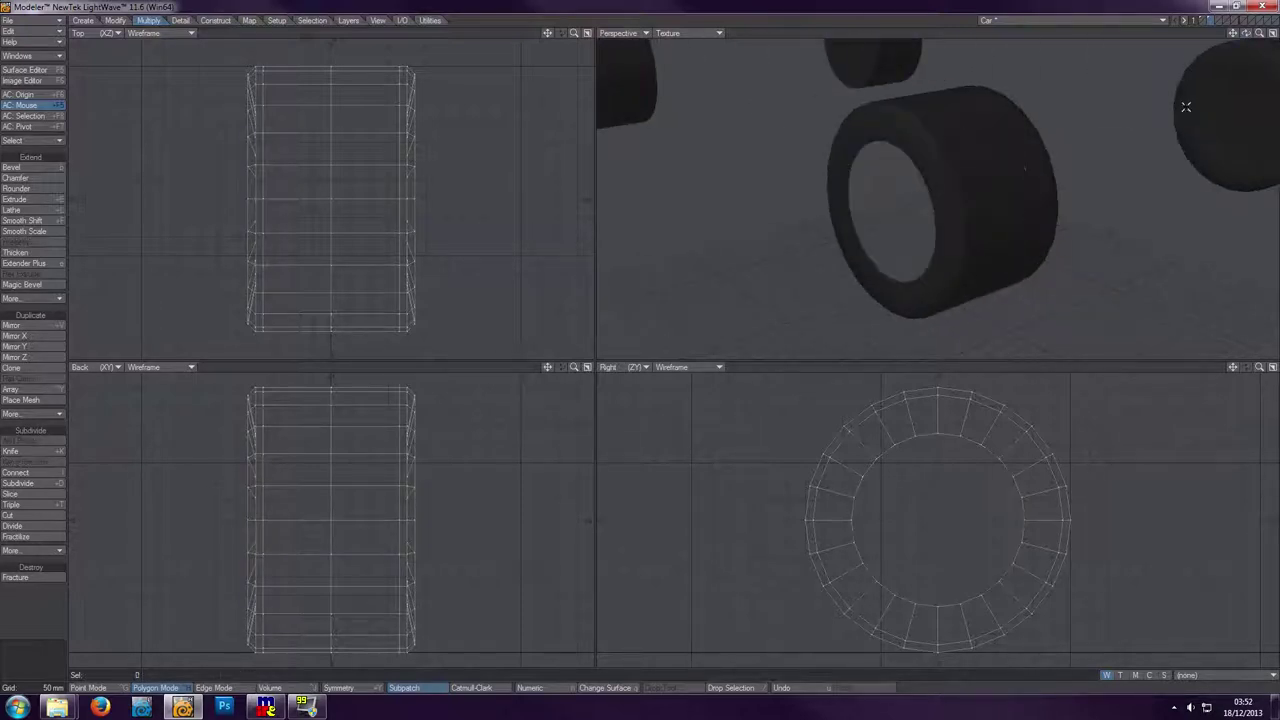
# - Select a few side-wall polygons around the wheel's opening and extend the selection to the full loop
pyautogui.moveTo(1246, 34)
pyautogui.mouseDown()
pyautogui.moveTo(1080, 50)
pyautogui.moveTo(954, 160)
pyautogui.moveTo(966, 132)
pyautogui.moveTo(1008, 145)
pyautogui.mouseUp()
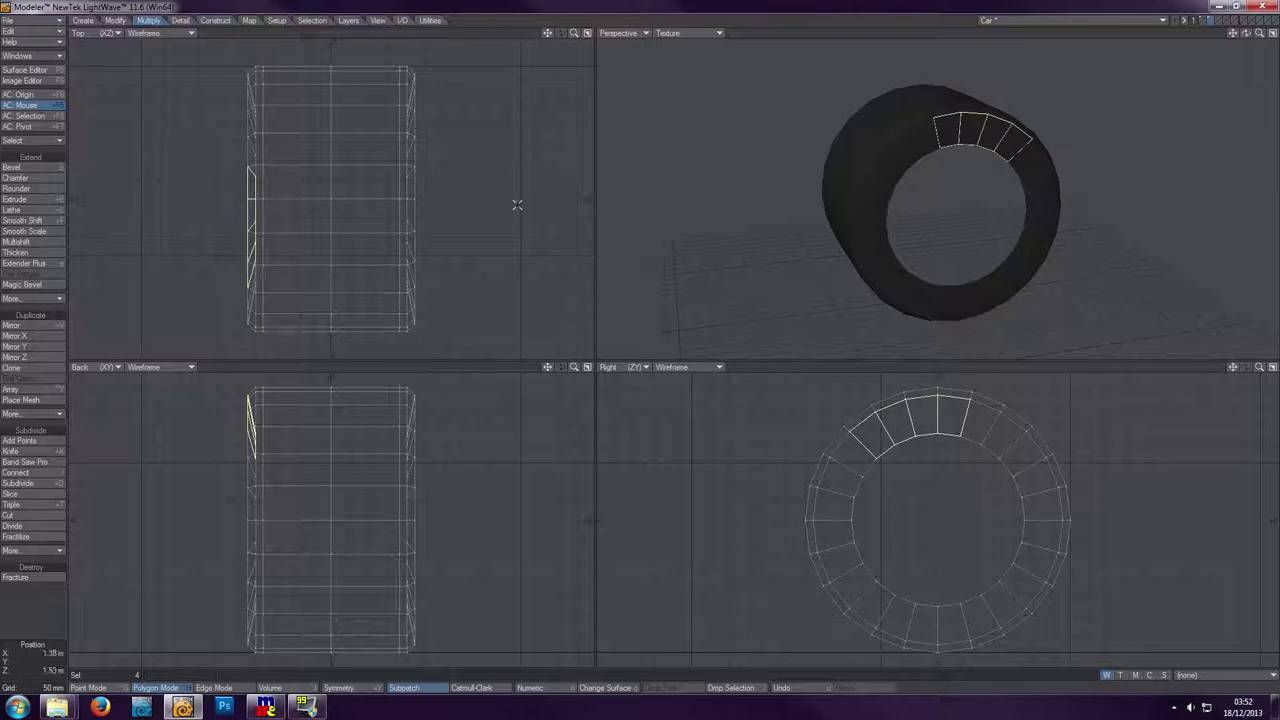
pyautogui.moveTo(1250, 35); pyautogui.dragTo(1100, 35)
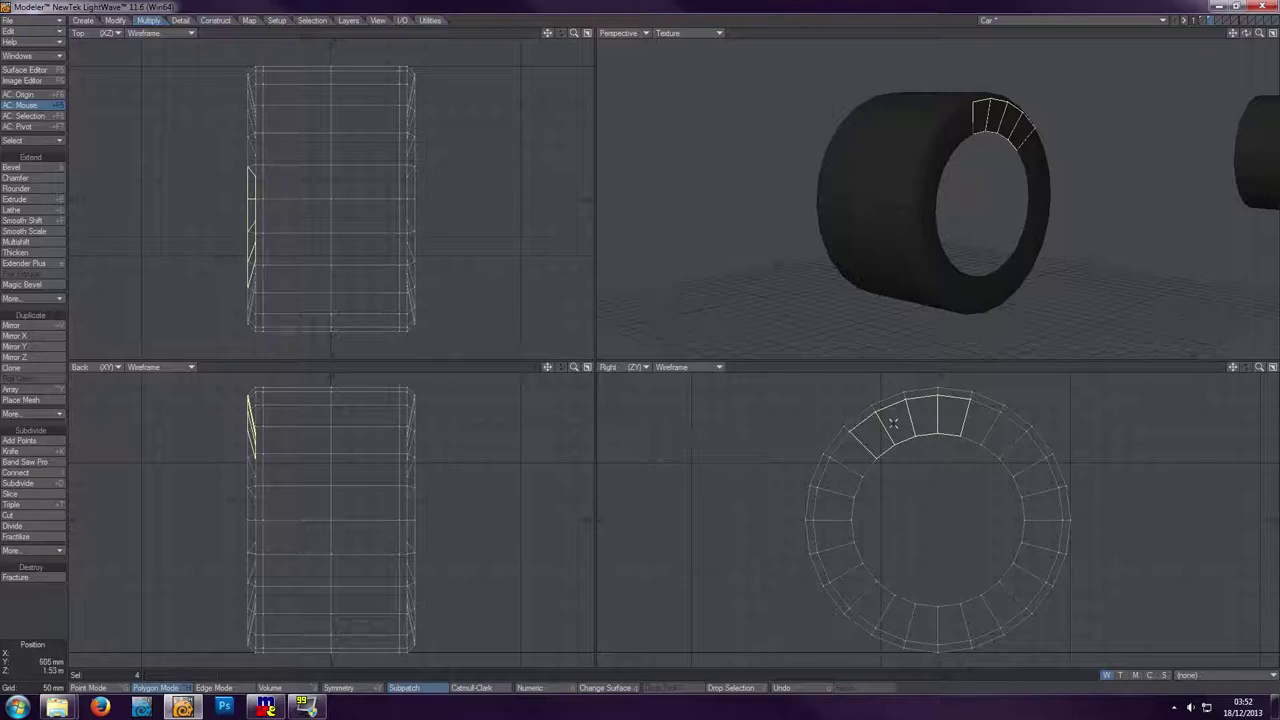
pyautogui.click(53, 141)
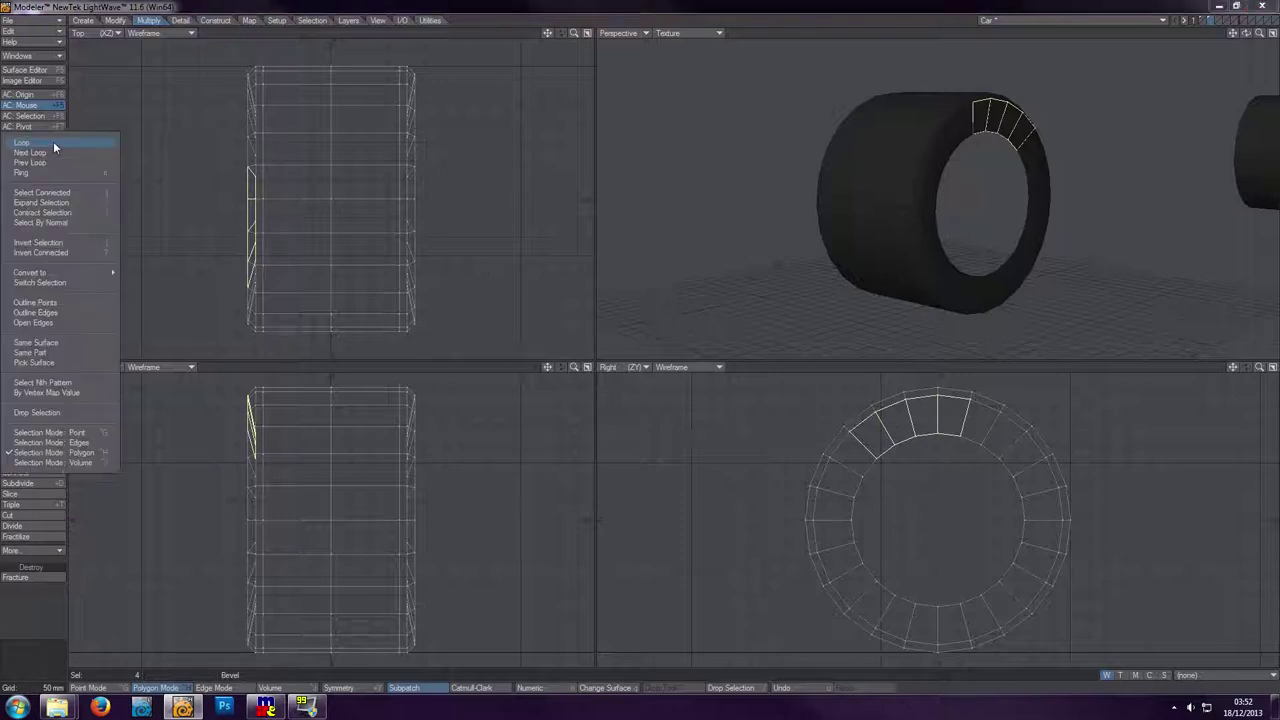
pyautogui.click(54, 143)
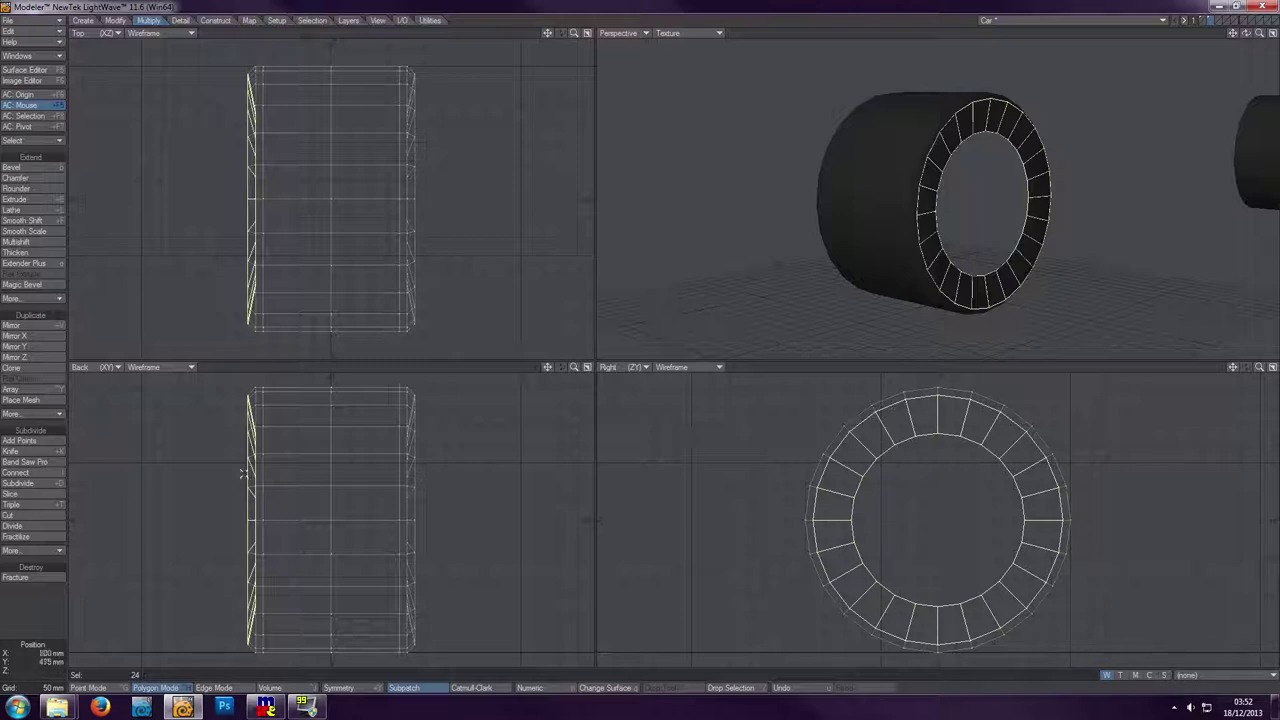
# - Run Band Saw Pro on the selected side-wall loop and delete its cut at 90%
pyautogui.click(44, 462)
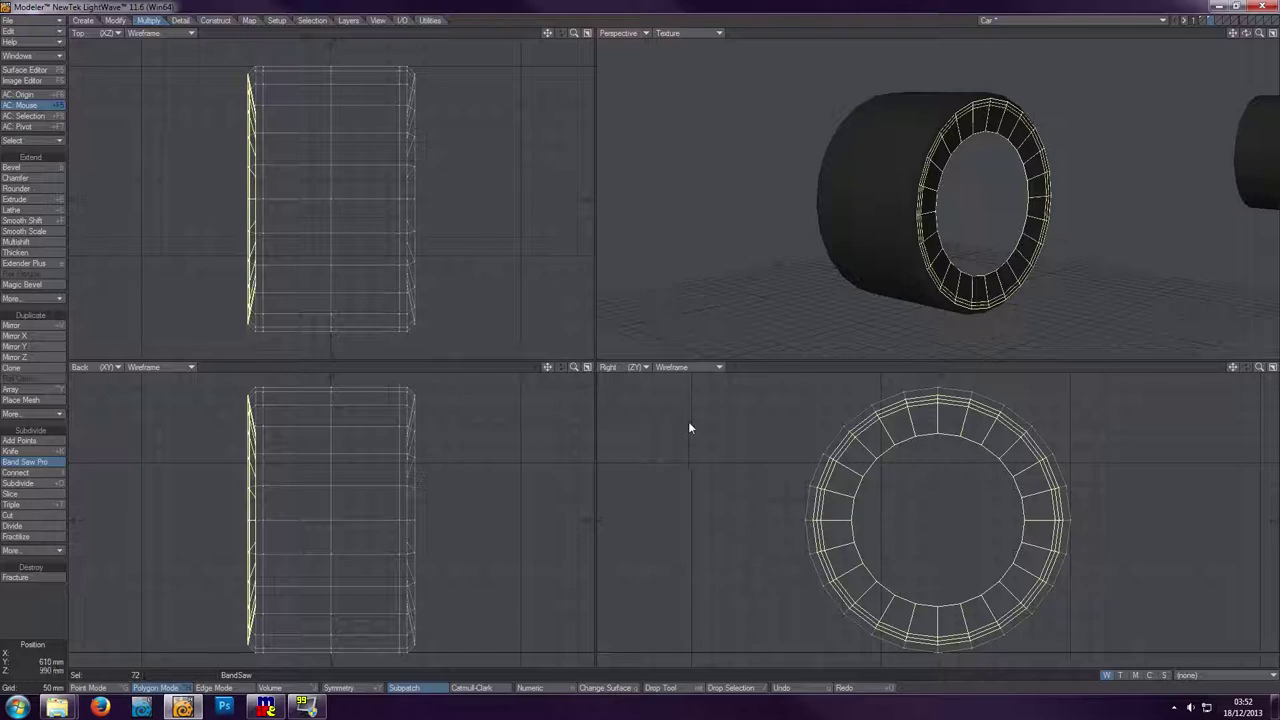
pyautogui.press('n')
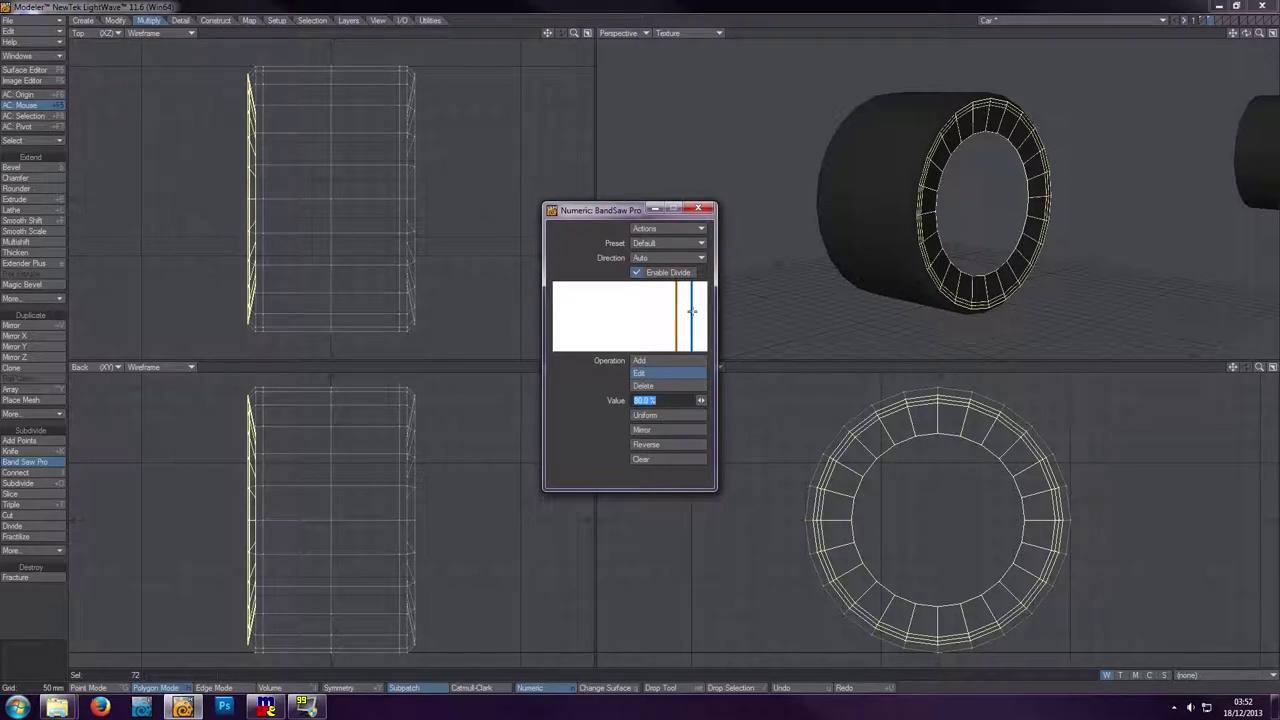
pyautogui.click(671, 389)
pyautogui.click(691, 319)
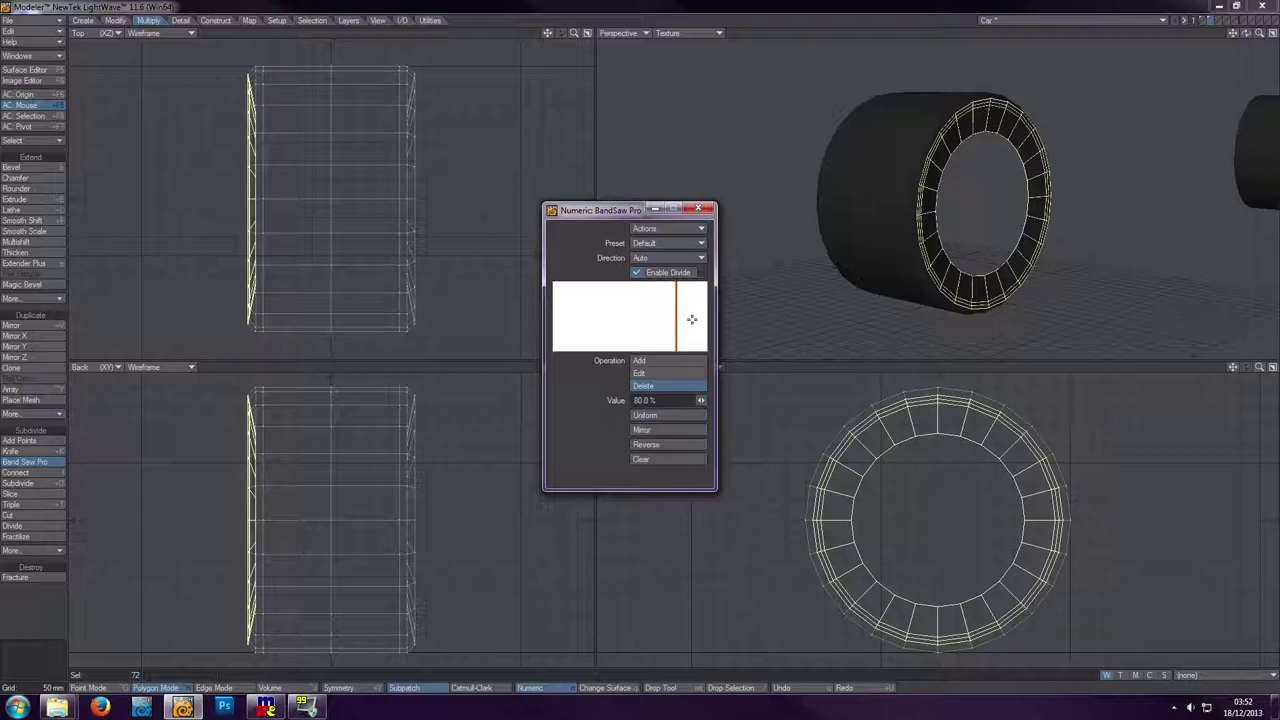
# - Edit the remaining Band Saw Pro cut, trying it at 50% and 65.5%, and set it to 10%
pyautogui.click(661, 373)
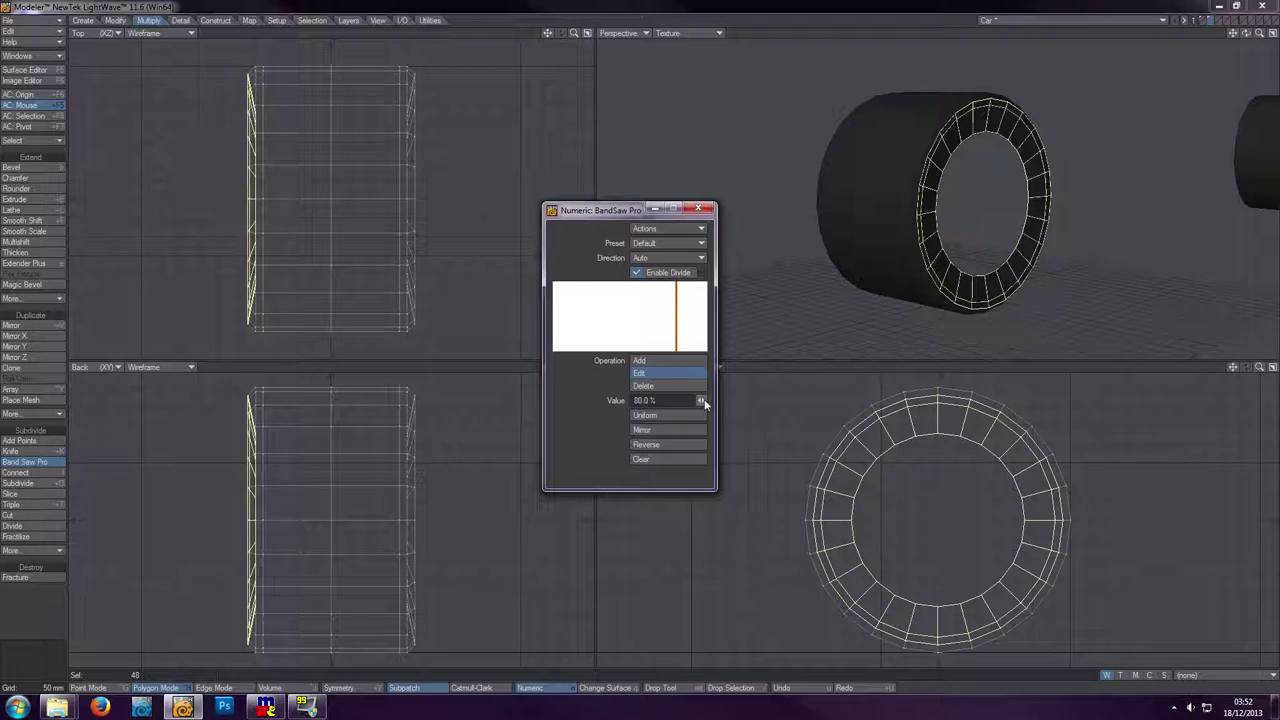
pyautogui.moveTo(700, 400); pyautogui.dragTo(692, 400)
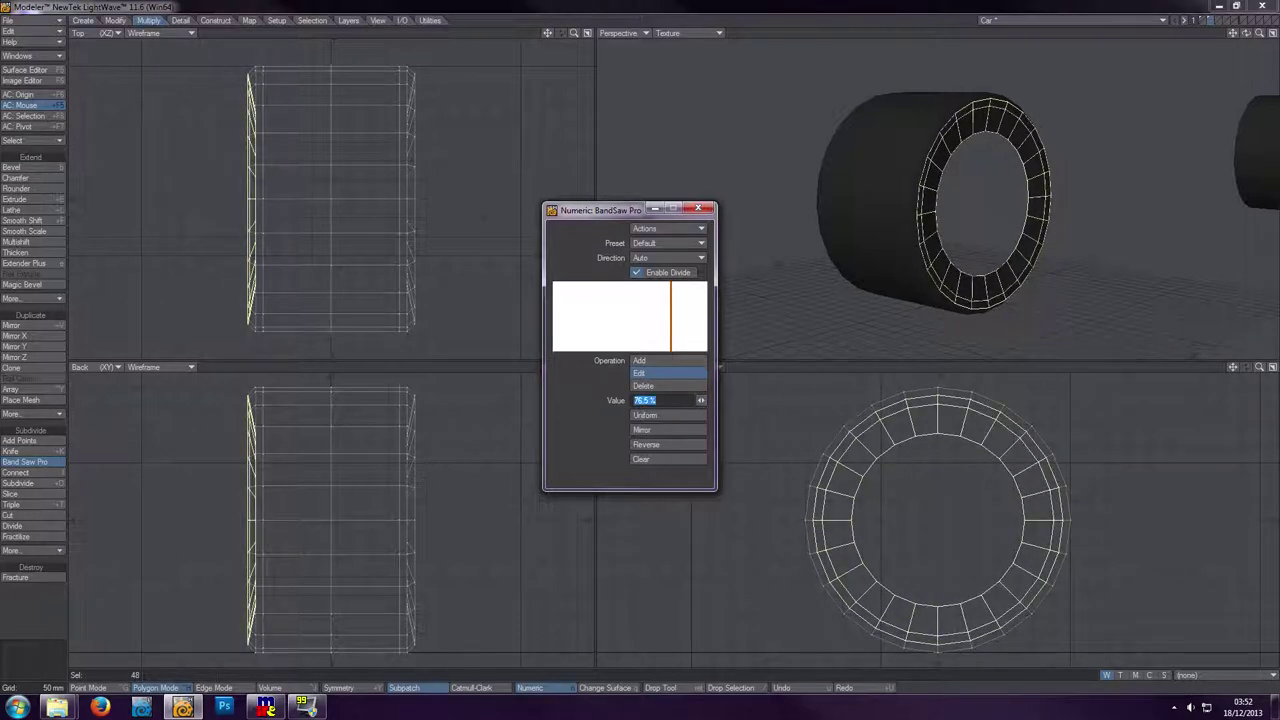
pyautogui.write('50')
pyautogui.press('Return')
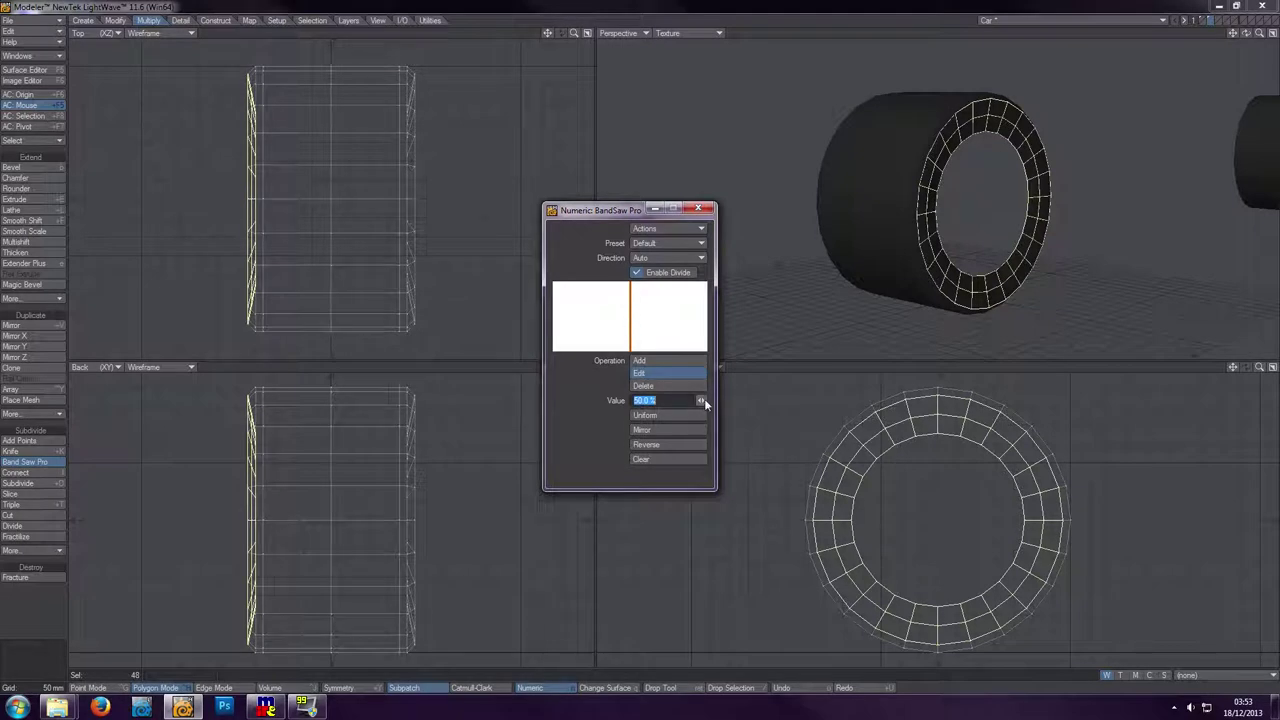
pyautogui.click(631, 317)
pyautogui.moveTo(701, 400); pyautogui.dragTo(745, 400)
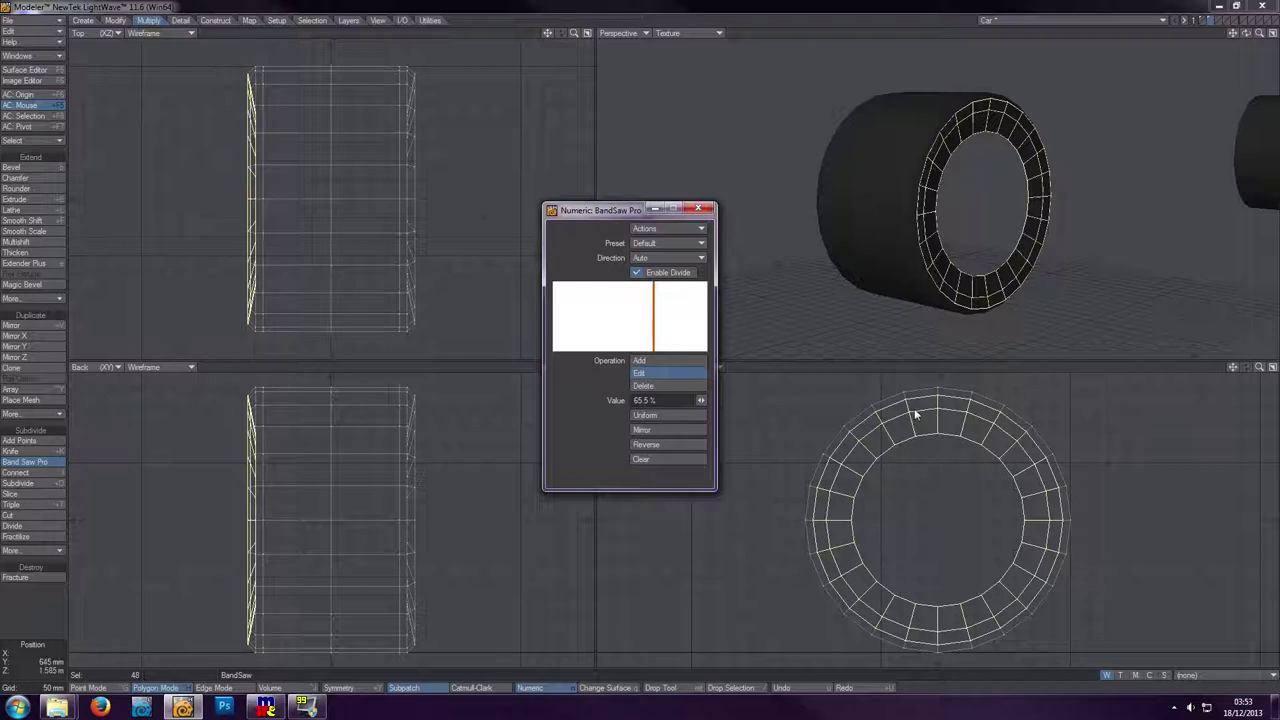
pyautogui.moveTo(704, 400); pyautogui.dragTo(536, 400)
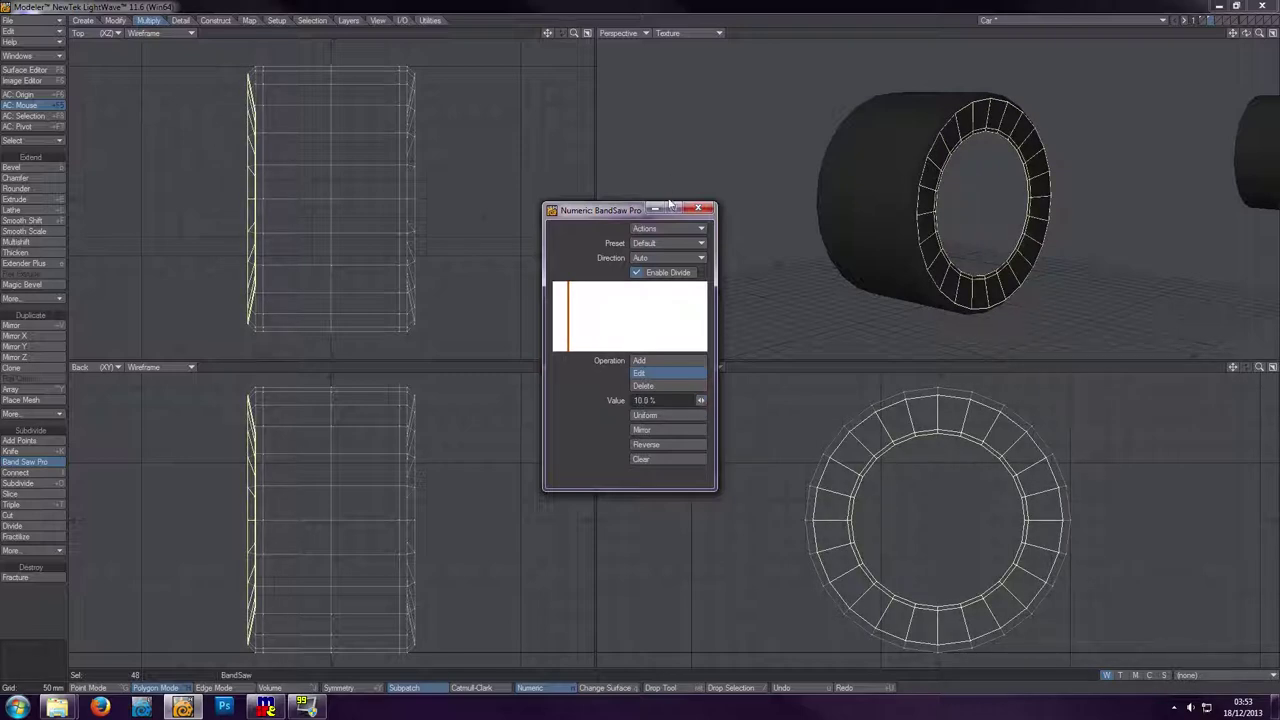
# - Add a second Band Saw Pro cut, shift it to about 72.4%, and finish the operation
pyautogui.click(646, 359)
pyautogui.click(631, 326)
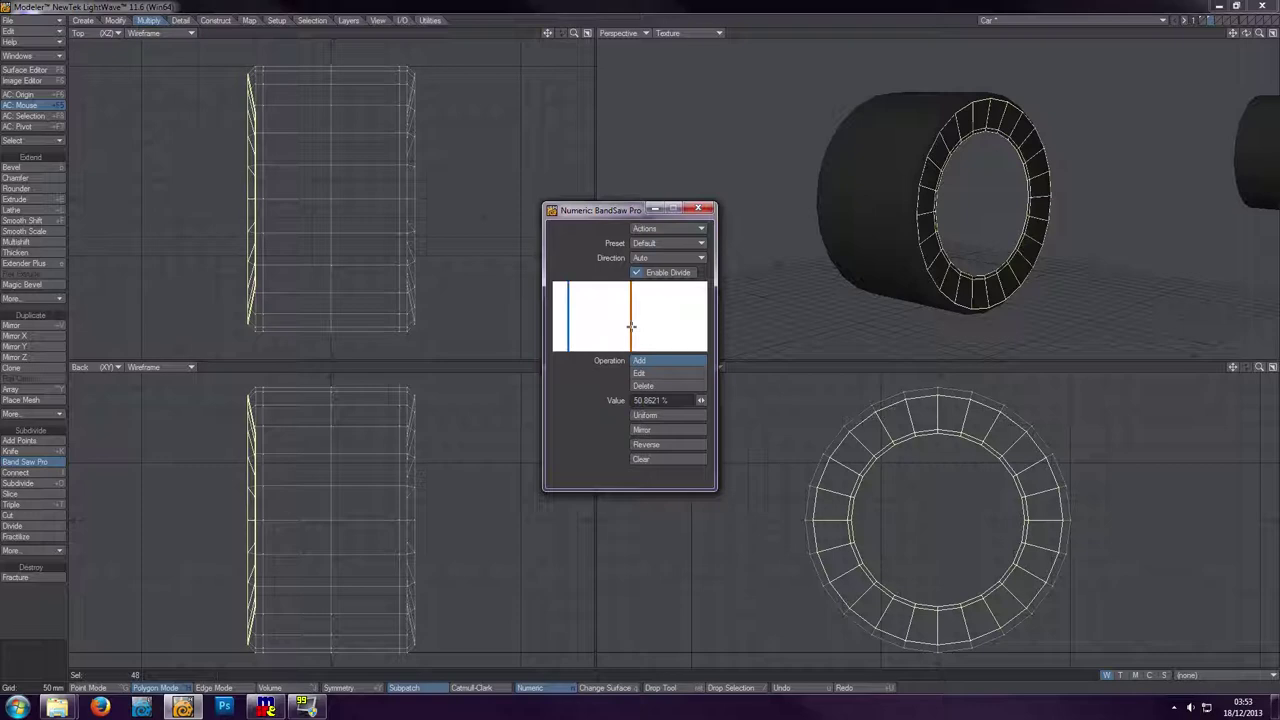
pyautogui.click(686, 373)
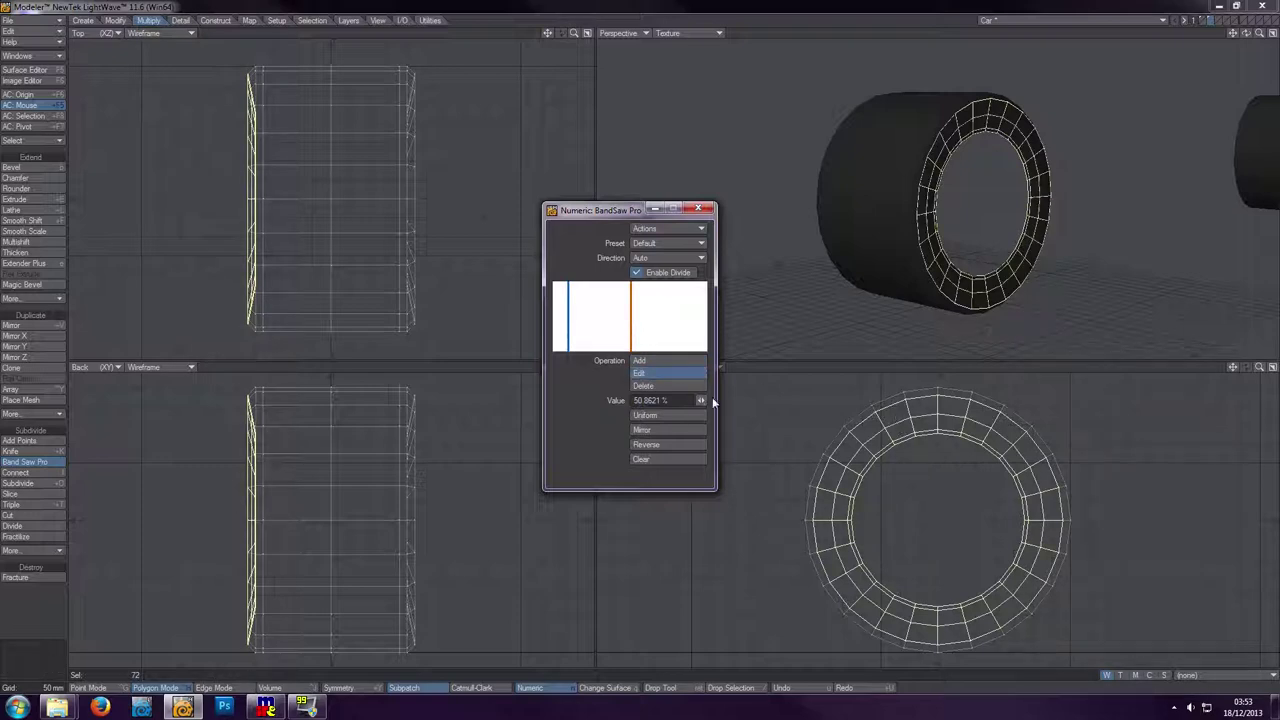
pyautogui.moveTo(700, 400); pyautogui.dragTo(710, 400)
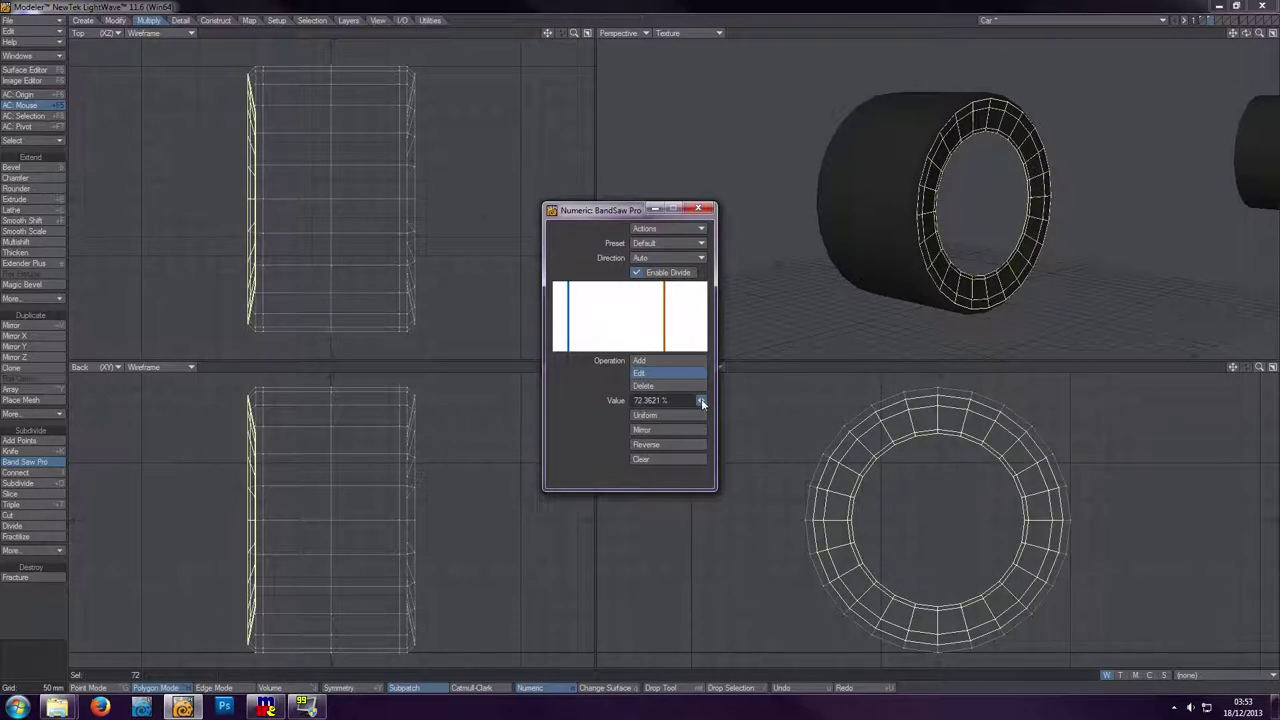
pyautogui.click(703, 208)
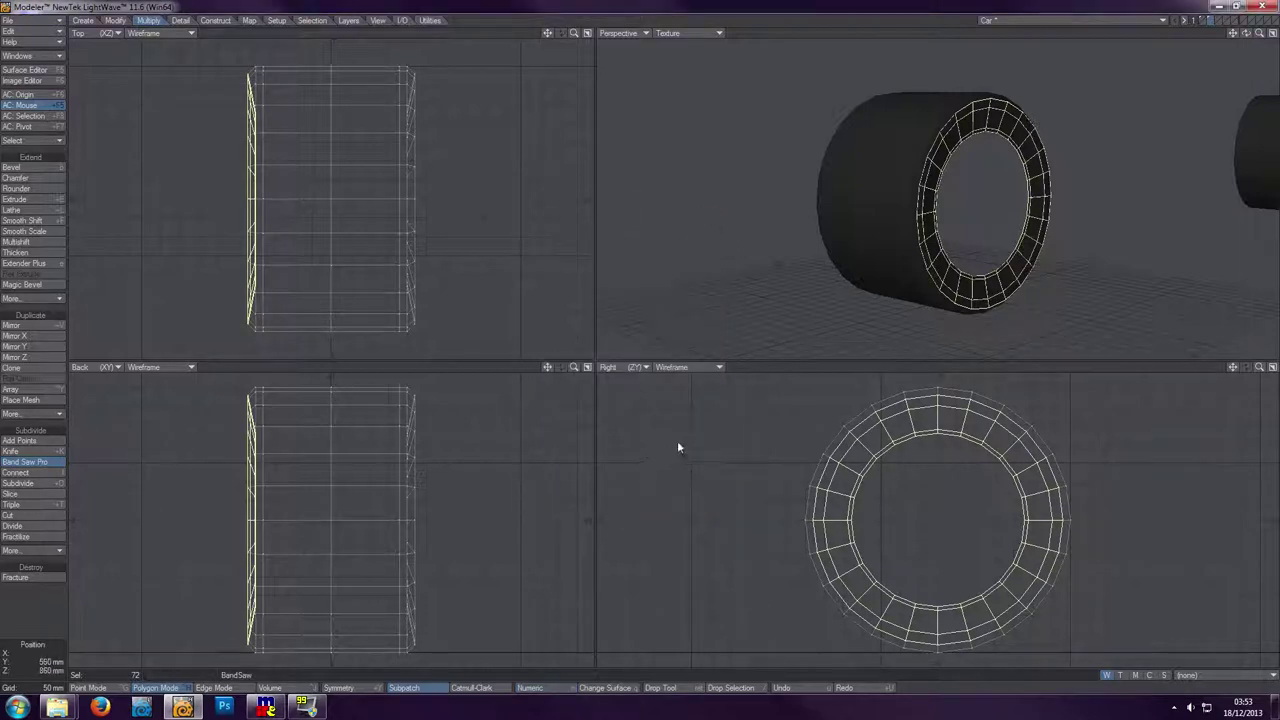
pyautogui.click(32, 462)
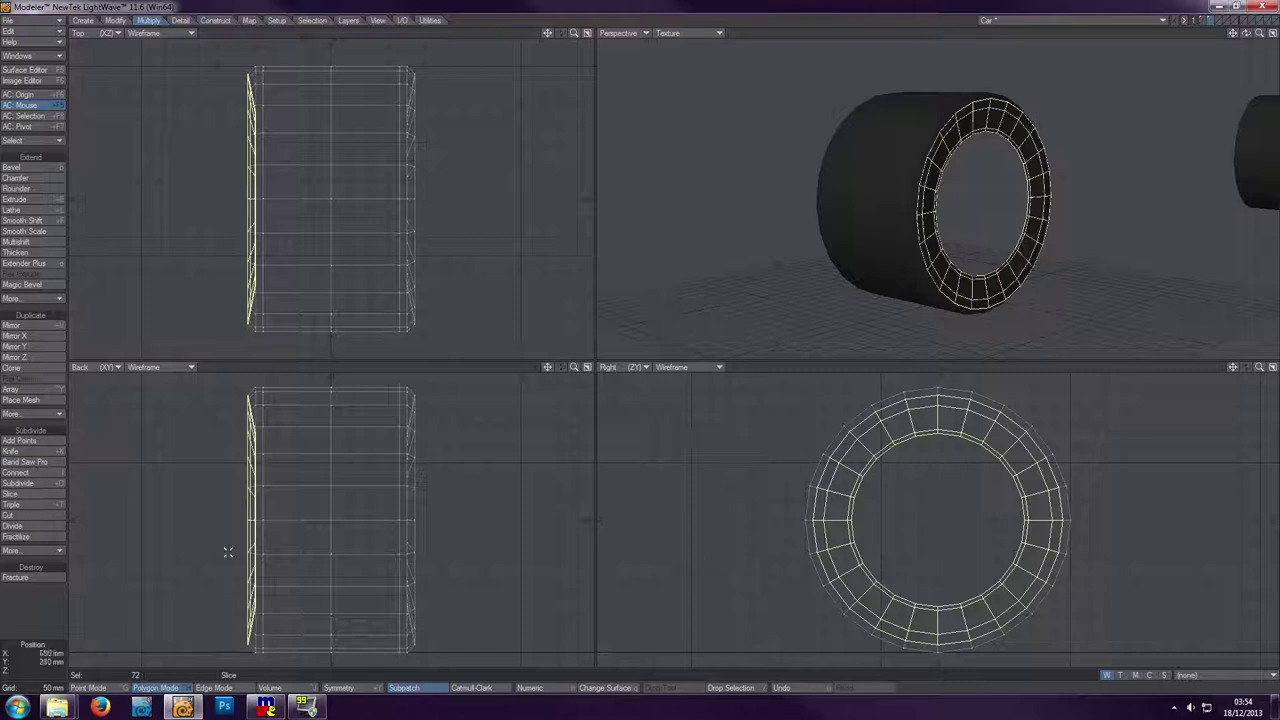
# - Select the polygon loop between the two new side-wall cuts and move it slightly outward to bulge the tyre wall
pyautogui.press('/')
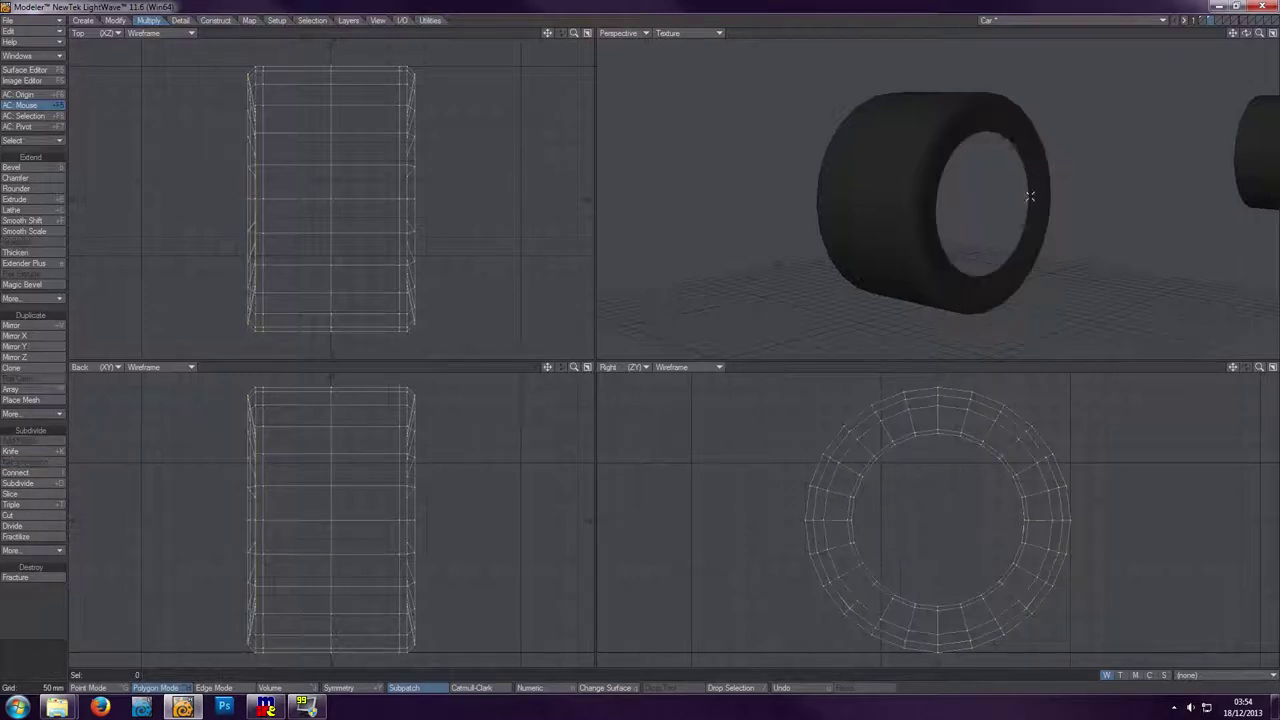
pyautogui.moveTo(1007, 135)
pyautogui.mouseDown()
pyautogui.moveTo(994, 117)
pyautogui.moveTo(1018, 130)
pyautogui.mouseUp()
pyautogui.click(40, 141)
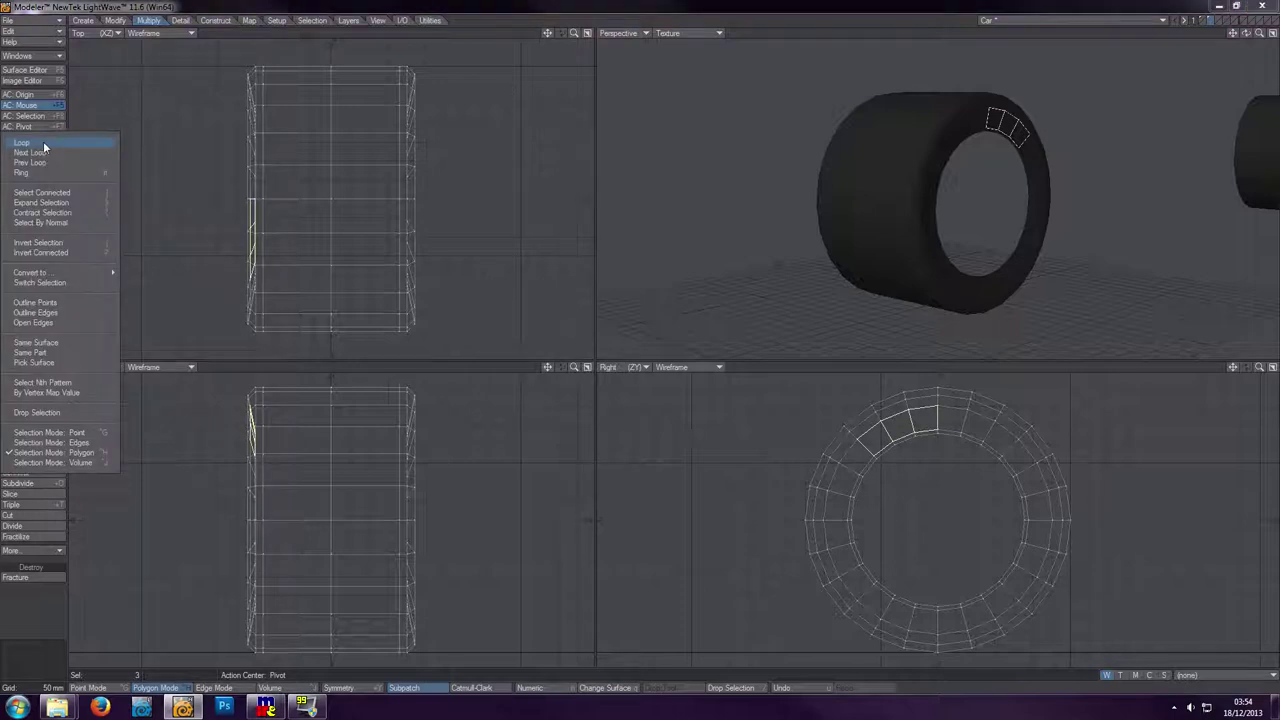
pyautogui.click(49, 143)
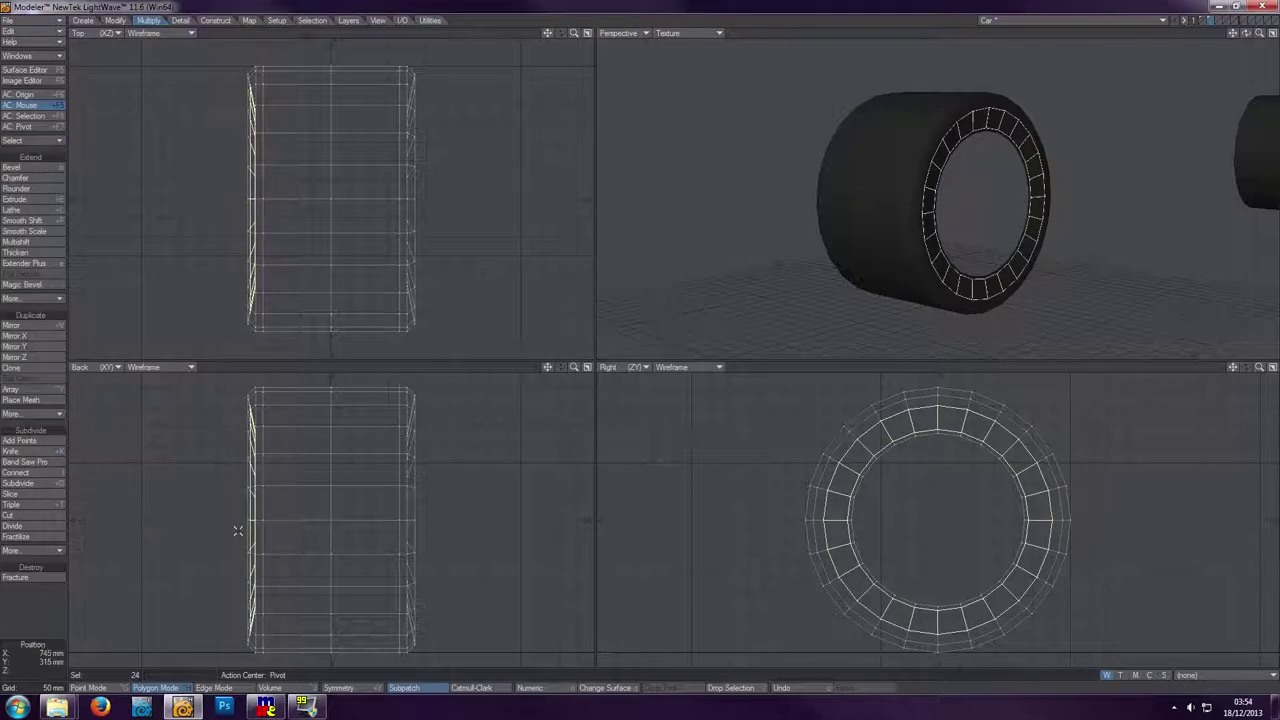
pyautogui.press('t')
pyautogui.moveTo(270, 510); pyautogui.dragTo(257, 510)
pyautogui.press('space')
pyautogui.press('/')
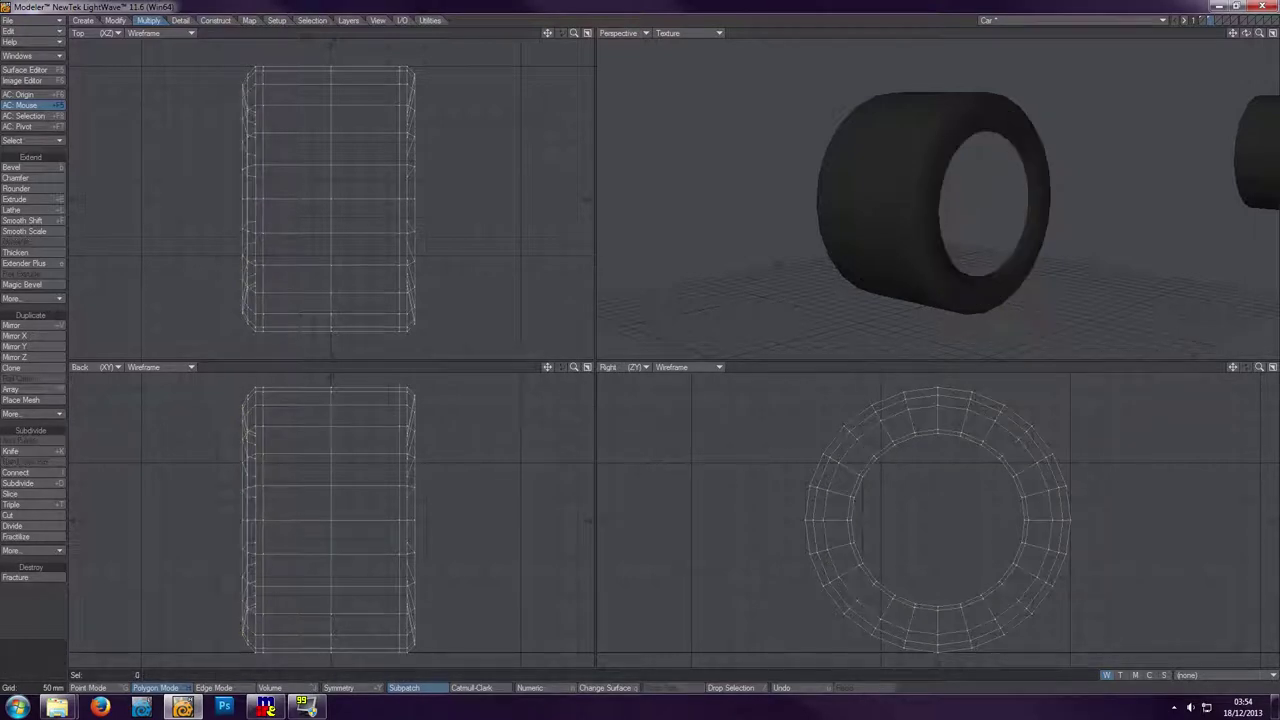
# - Undo the side-wall bulge, Band Saw cuts, face deletion, knife cuts and bevel insets, back to the plain cylindrical wheels
pyautogui.moveTo(1246, 33); pyautogui.dragTo(1145, 38)
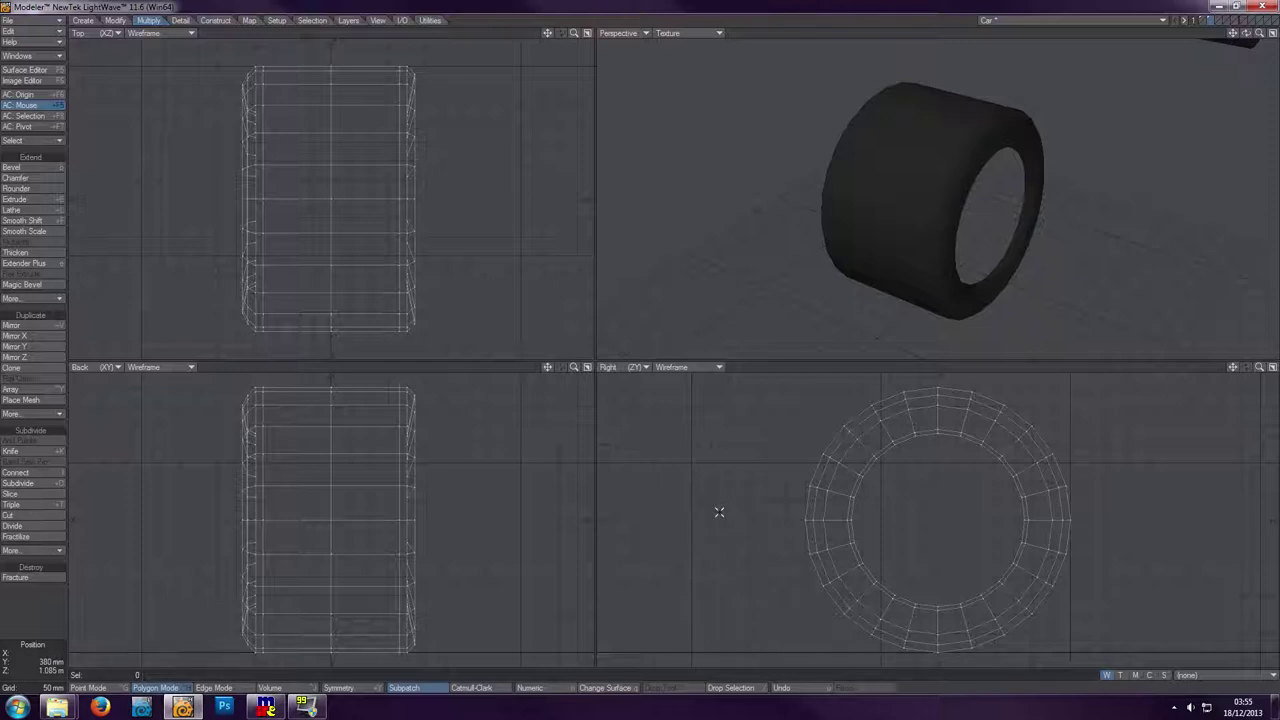
pyautogui.press('u')
pyautogui.press('u')
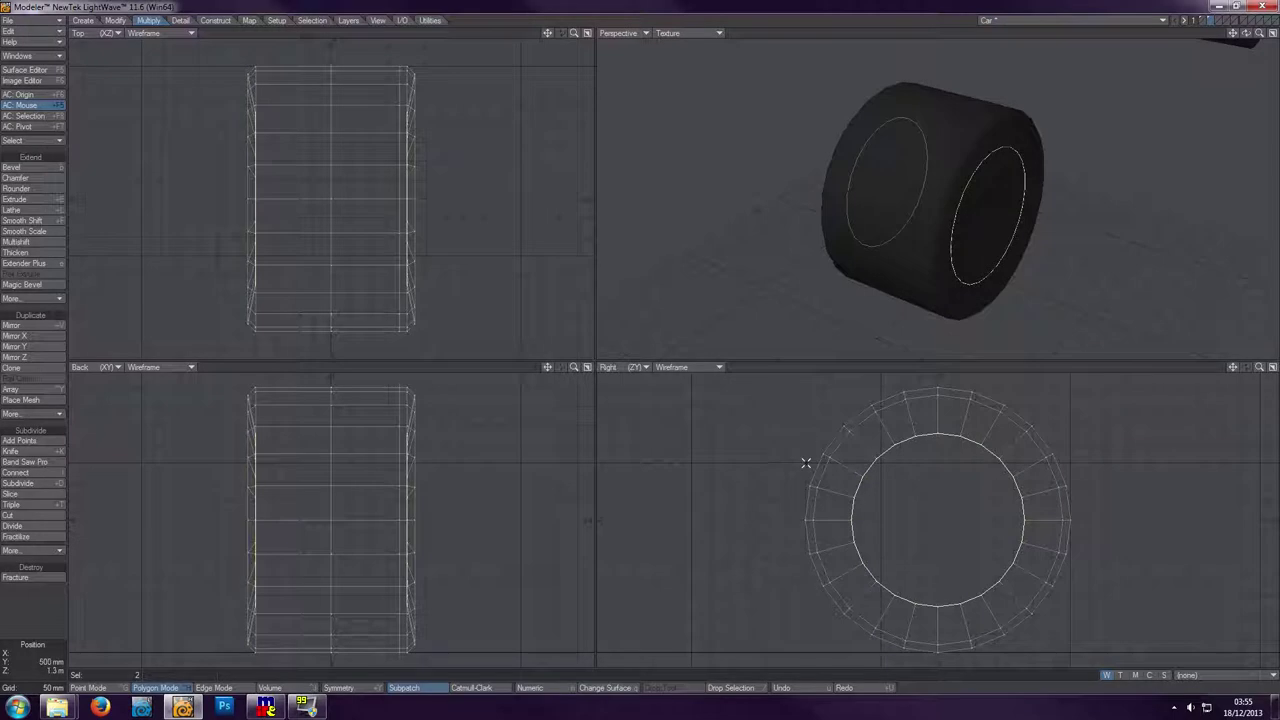
pyautogui.press('u')
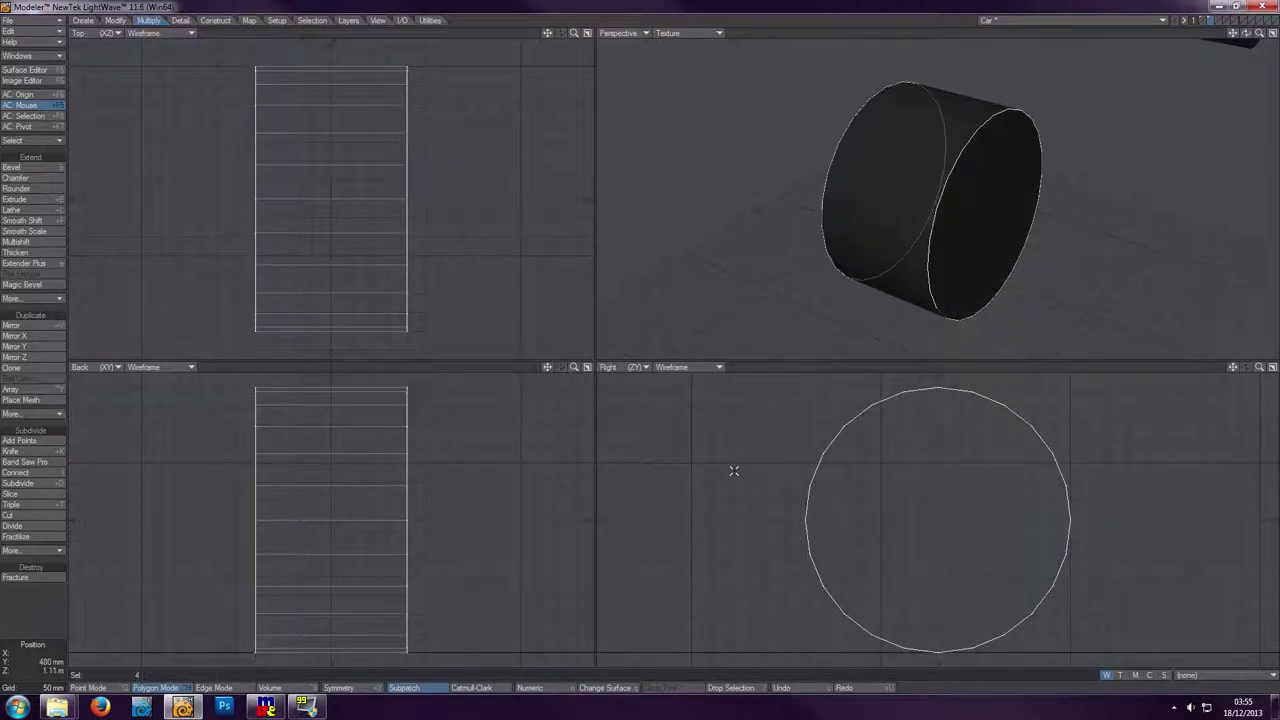
# - Leave the wheels, return to the car body layer and redo the body's last subdivision
pyautogui.press('u')
pyautogui.press('a')
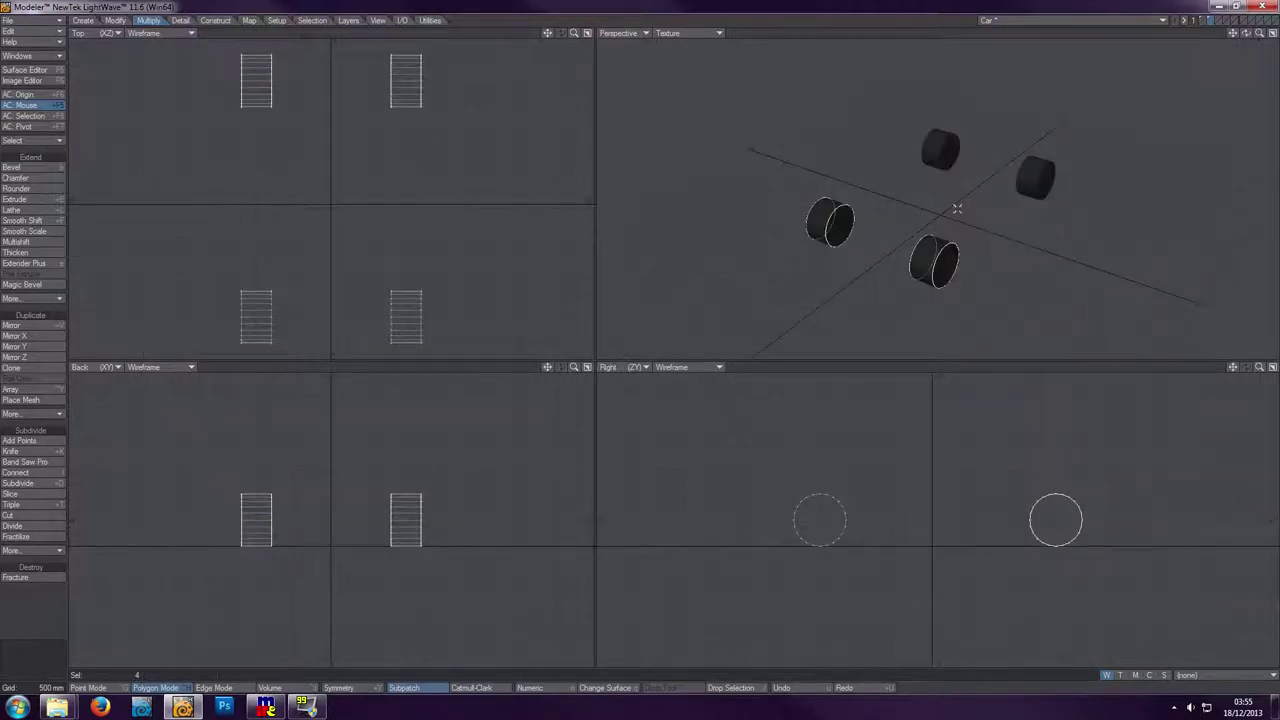
pyautogui.click(1201, 21)
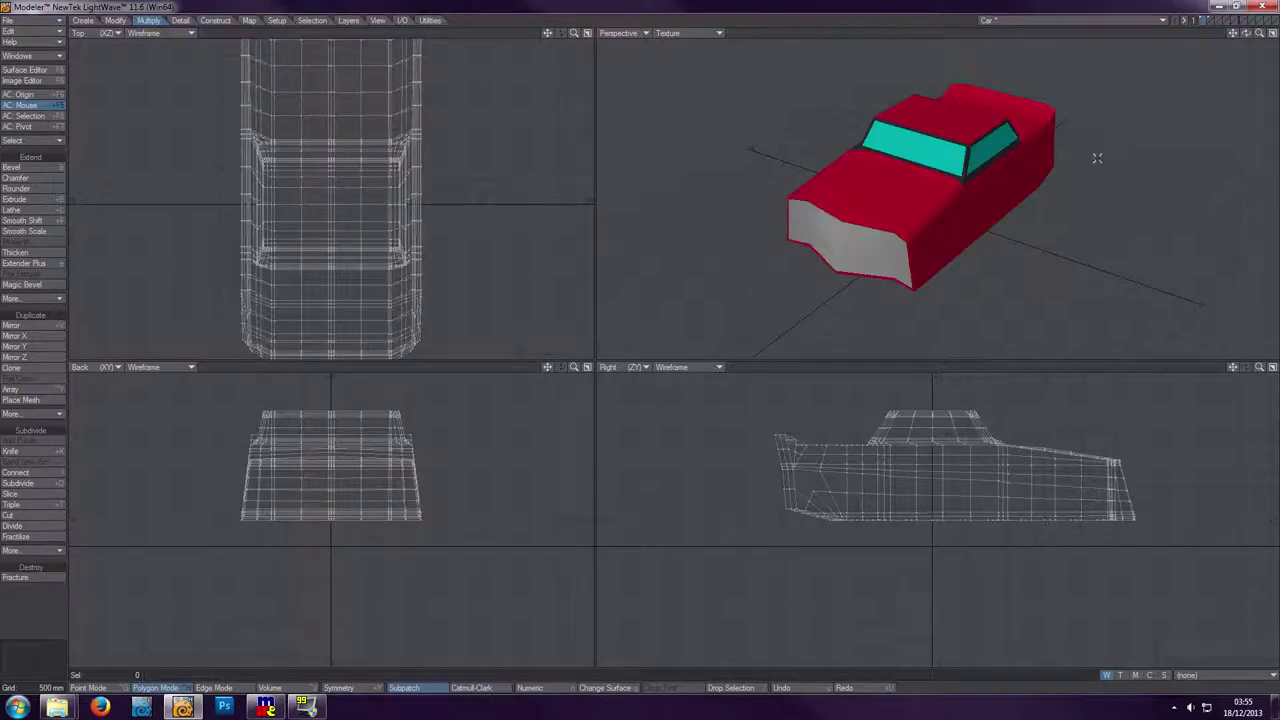
pyautogui.press('+')
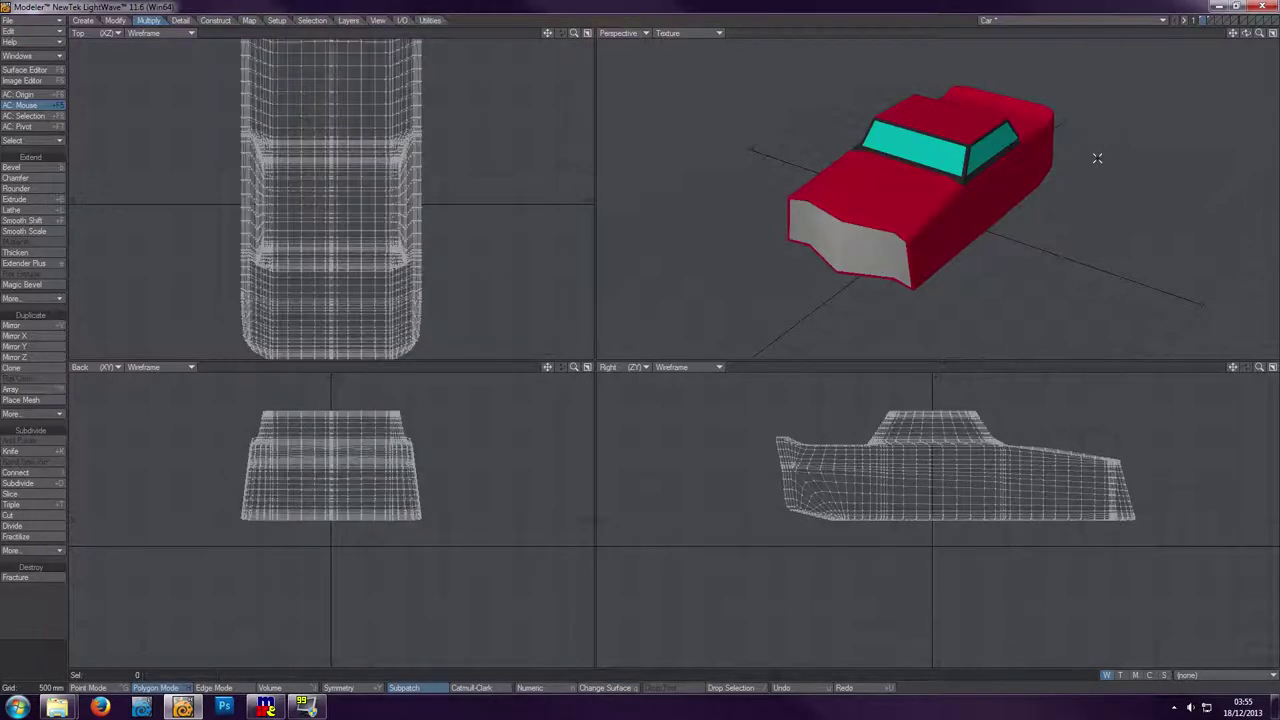
pyautogui.click(1208, 20)
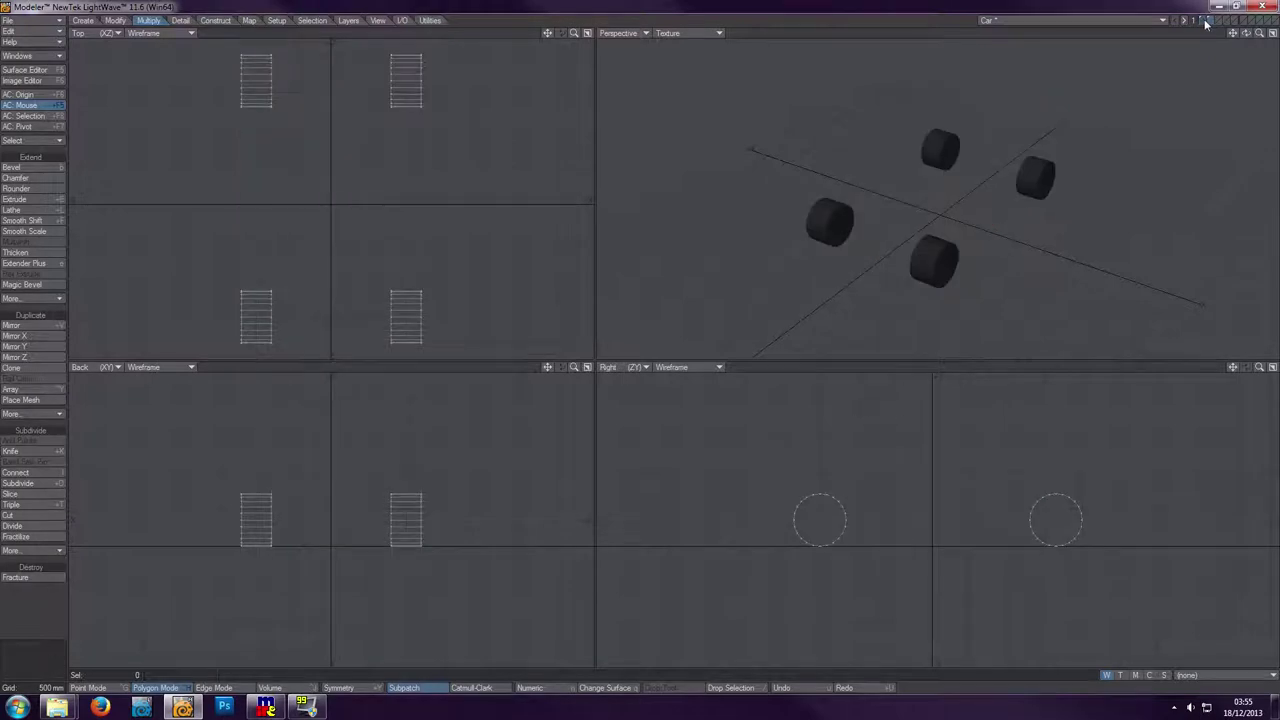
pyautogui.click(1200, 20)
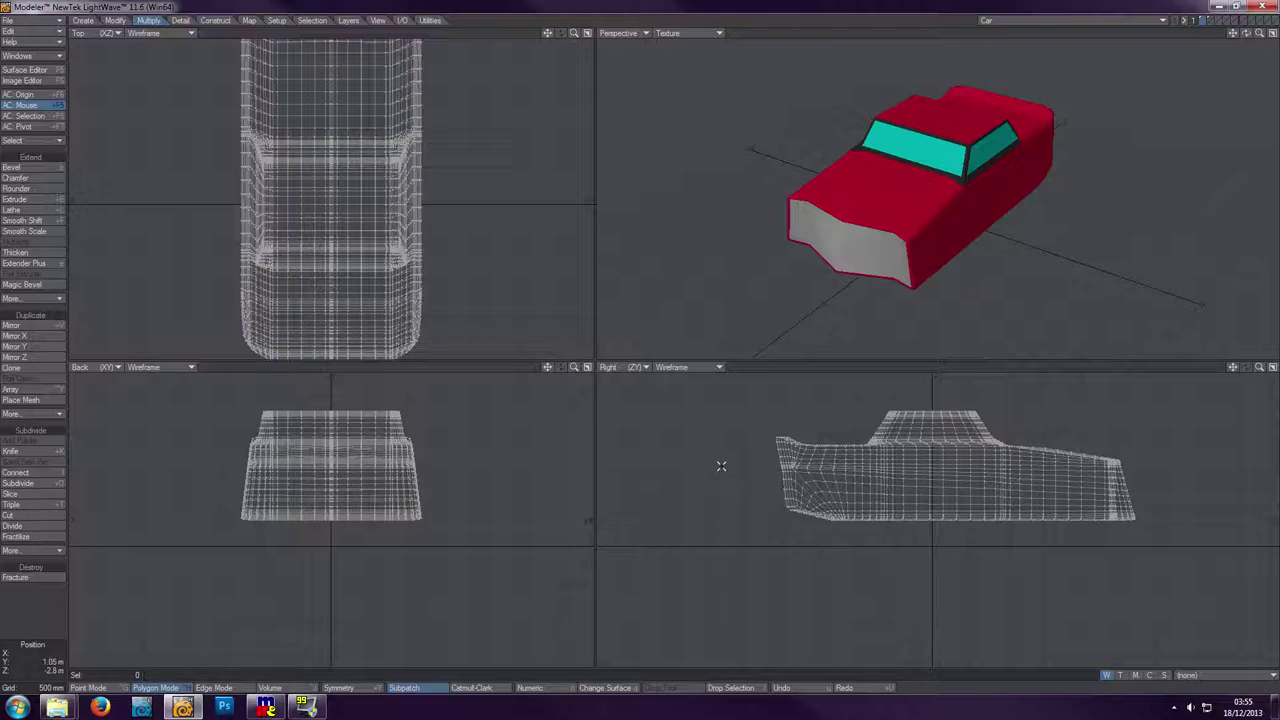
# - Turn on Symmetry and try to pick matching polygons on both sides of the car's bonnet
pyautogui.moveTo(1259, 36); pyautogui.dragTo(1266, 30)
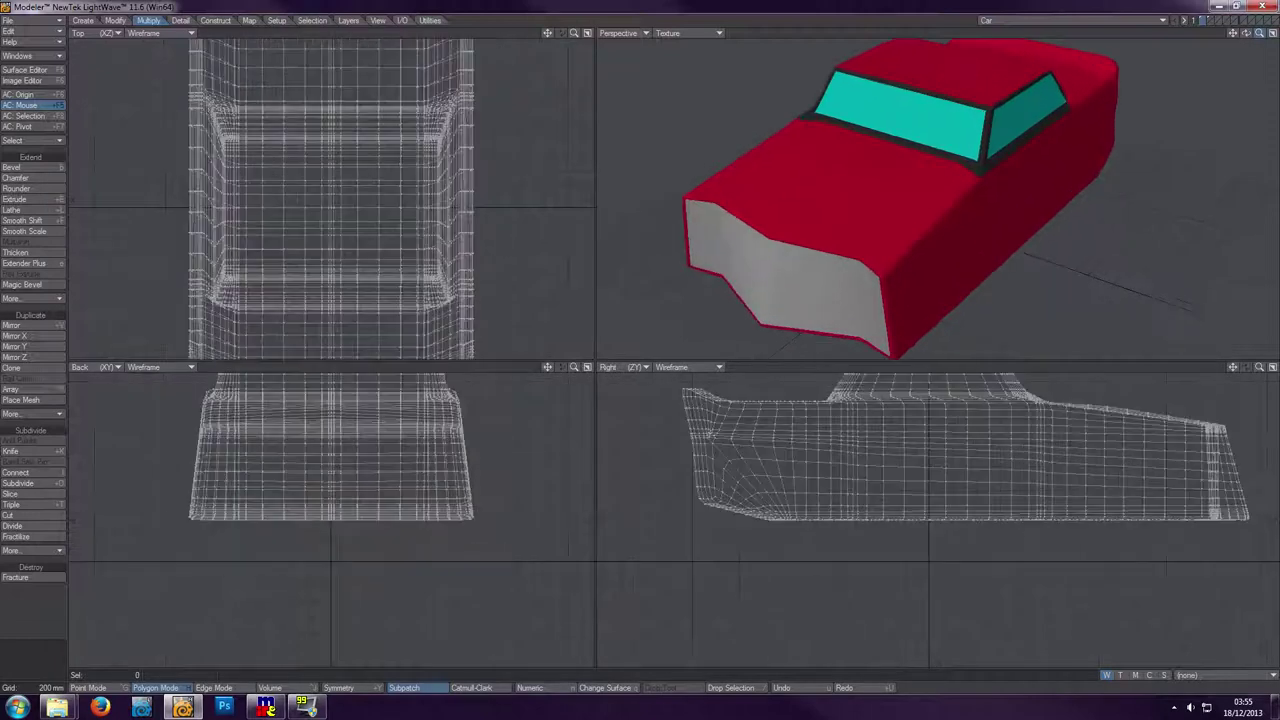
pyautogui.moveTo(549, 35); pyautogui.dragTo(556, 52)
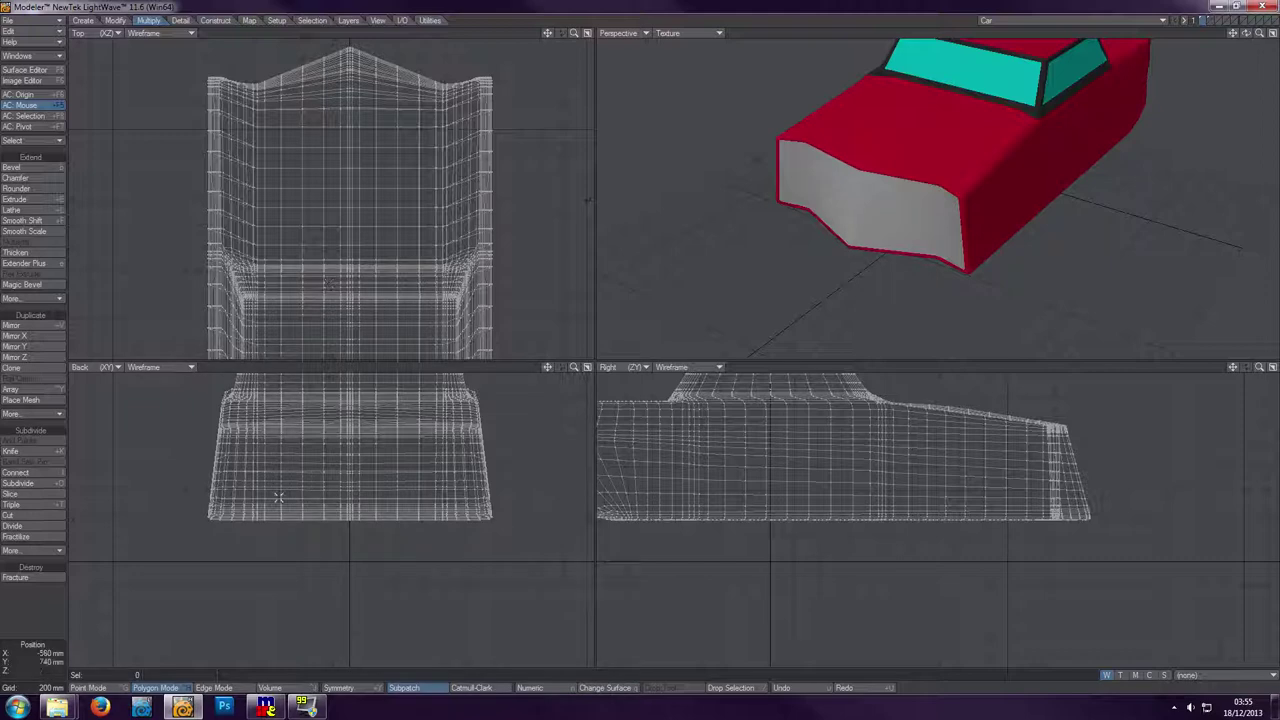
pyautogui.hotkey('ctrl', 'h')
pyautogui.click(338, 688)
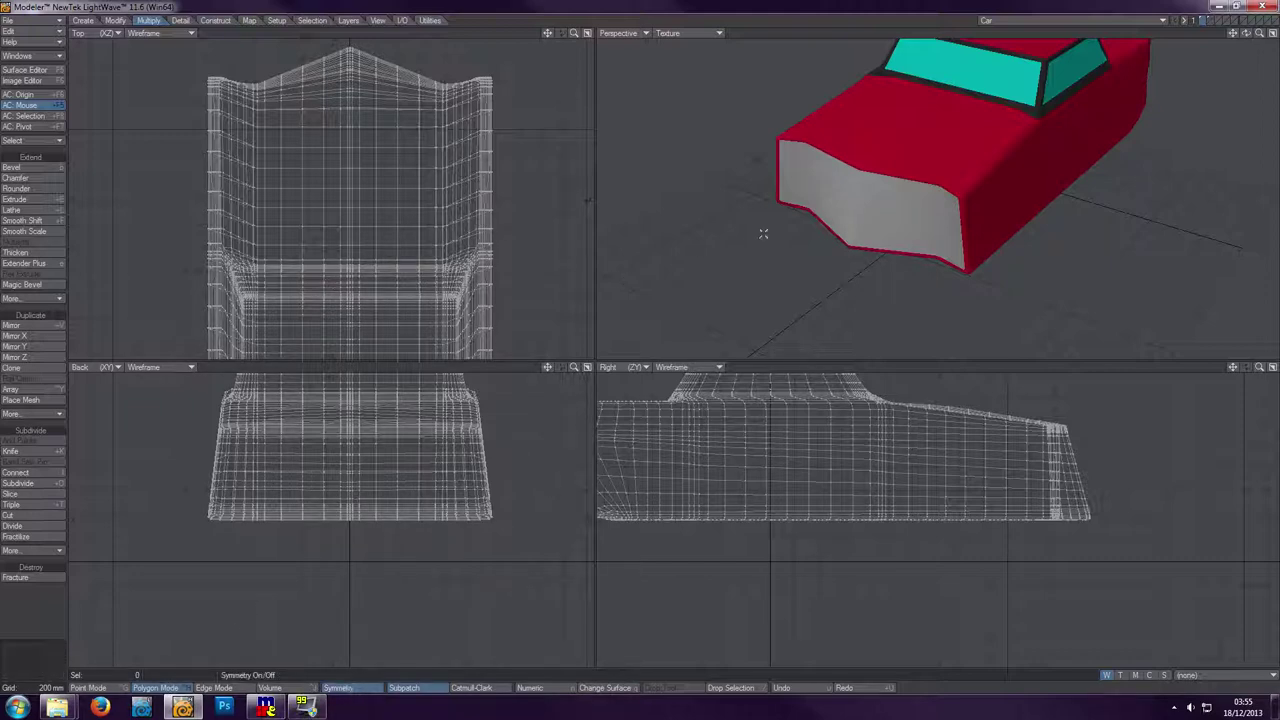
pyautogui.click(974, 124)
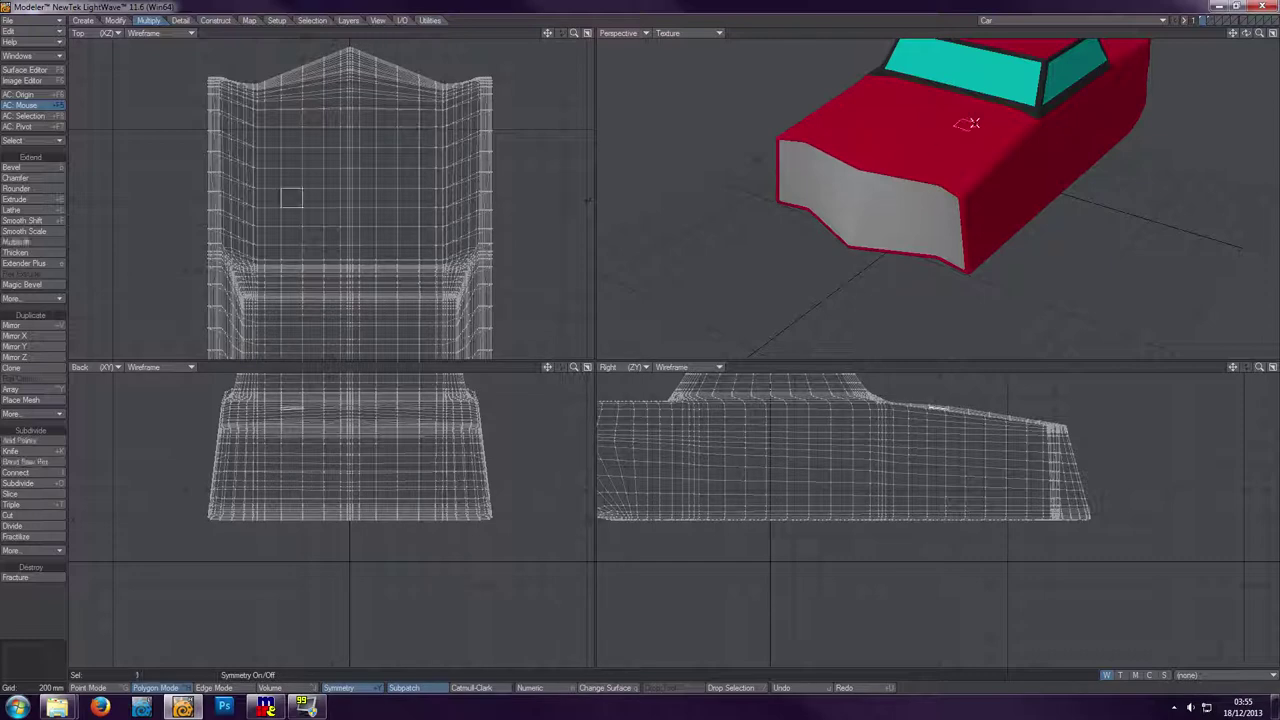
pyautogui.click(972, 125)
pyautogui.click(866, 96)
pyautogui.click(866, 96)
# - Select a two-by-three block of polygons on each side of the bonnet, leaving out the polygons on the car's underside
pyautogui.click(411, 162)
pyautogui.moveTo(409, 167)
pyautogui.mouseDown()
pyautogui.moveTo(408, 197)
pyautogui.moveTo(386, 178)
pyautogui.moveTo(390, 160)
pyautogui.mouseUp()
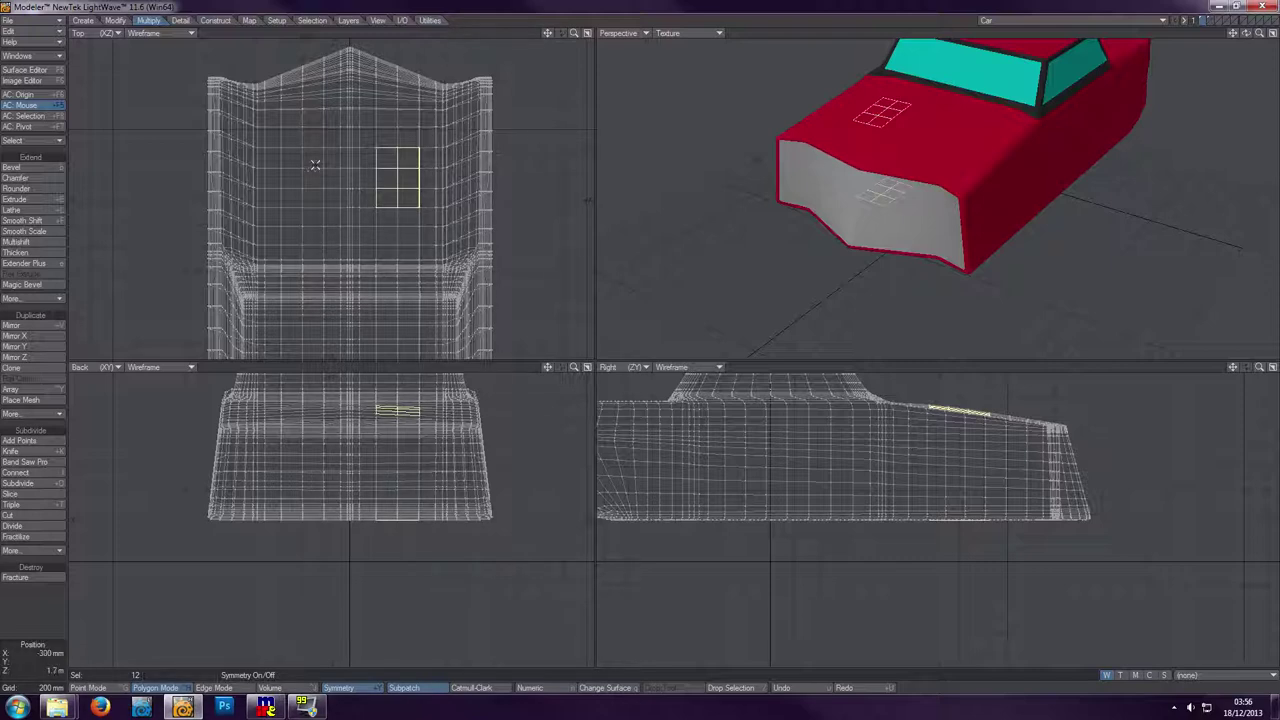
pyautogui.moveTo(306, 164); pyautogui.dragTo(305, 200)
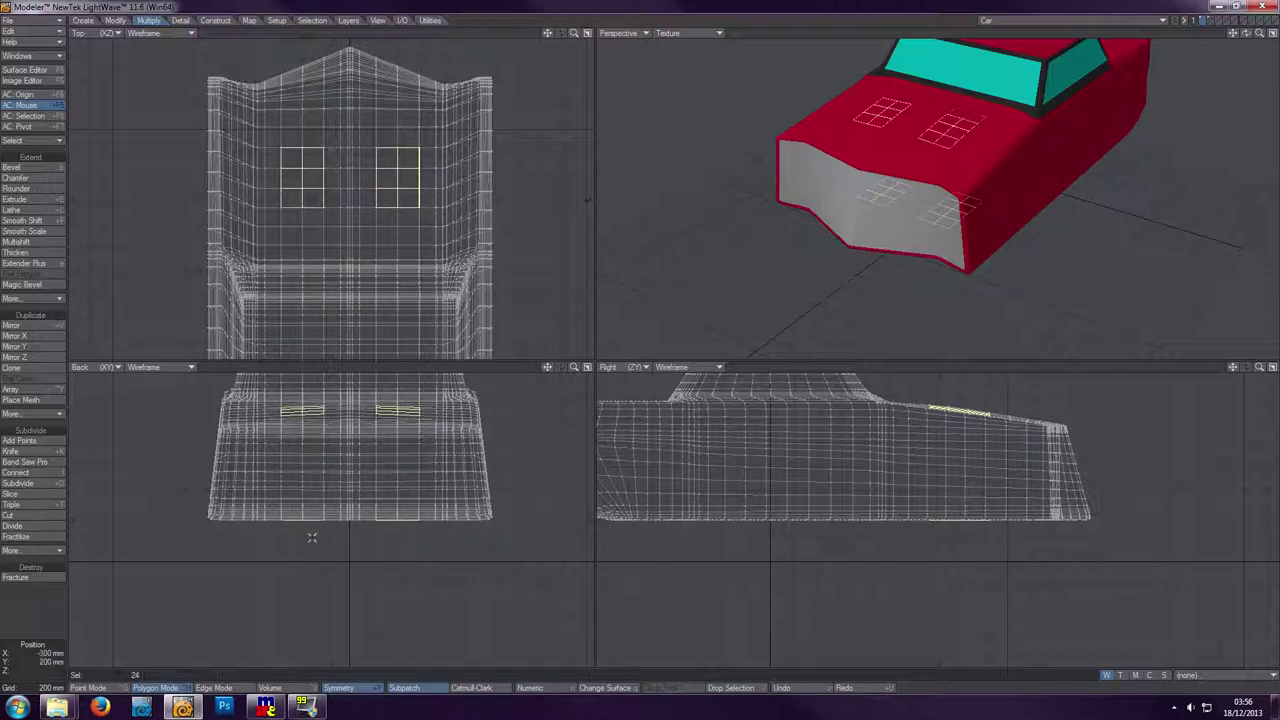
pyautogui.moveTo(290, 522); pyautogui.dragTo(414, 520)
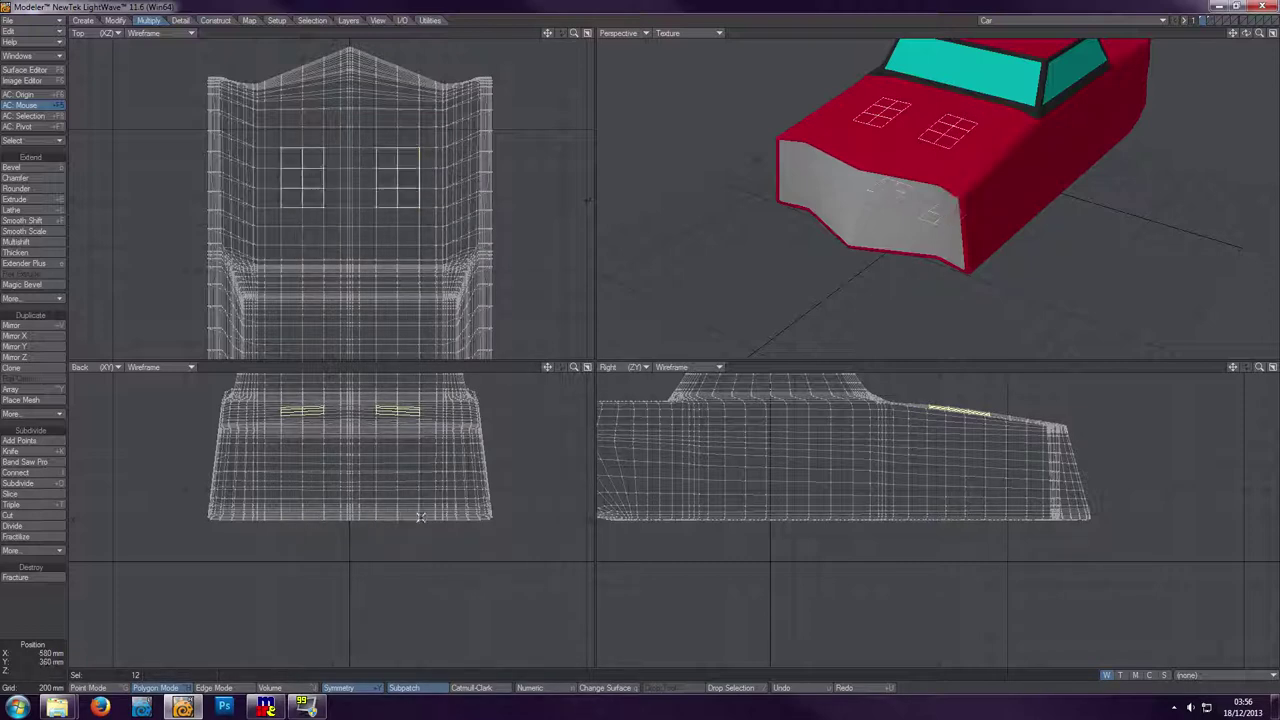
pyautogui.hotkey('shift', 'a')
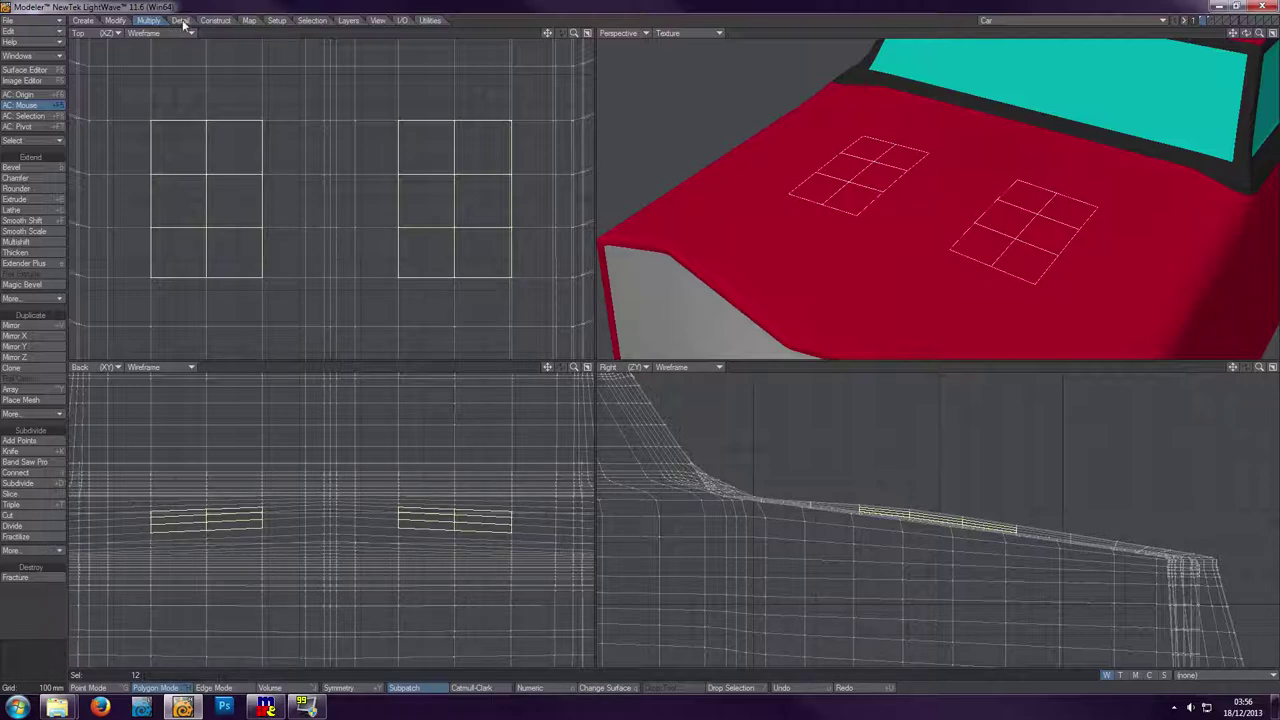
# - Smooth Shift both bonnet blocks and move them slightly upward, repeat this once for a second raised level, and deselect them
pyautogui.click(39, 221)
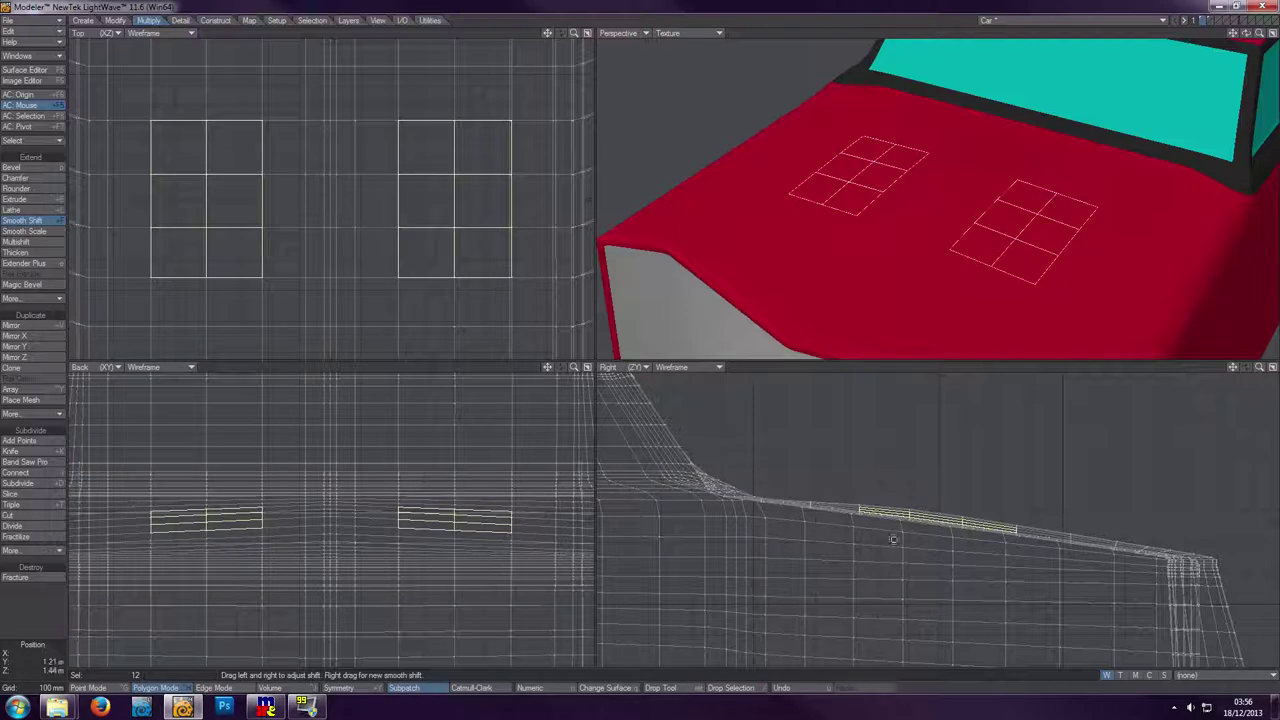
pyautogui.press('t')
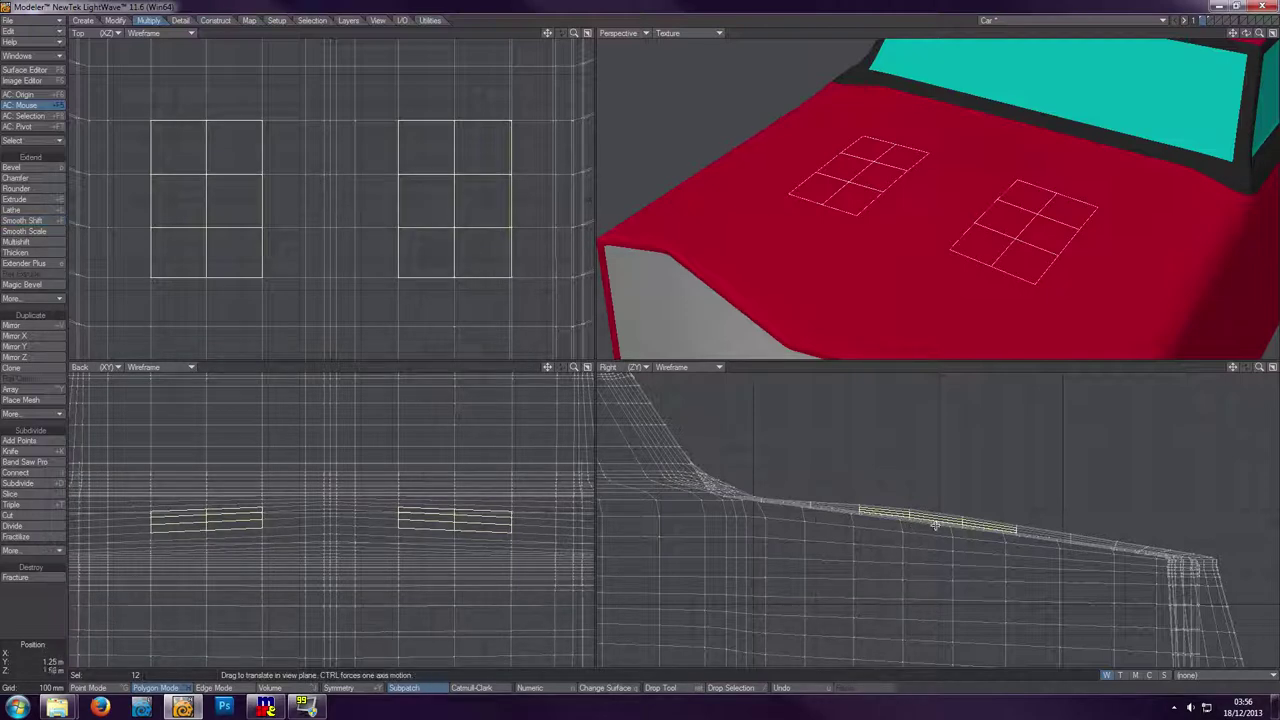
pyautogui.moveTo(945, 526); pyautogui.dragTo(948, 516)
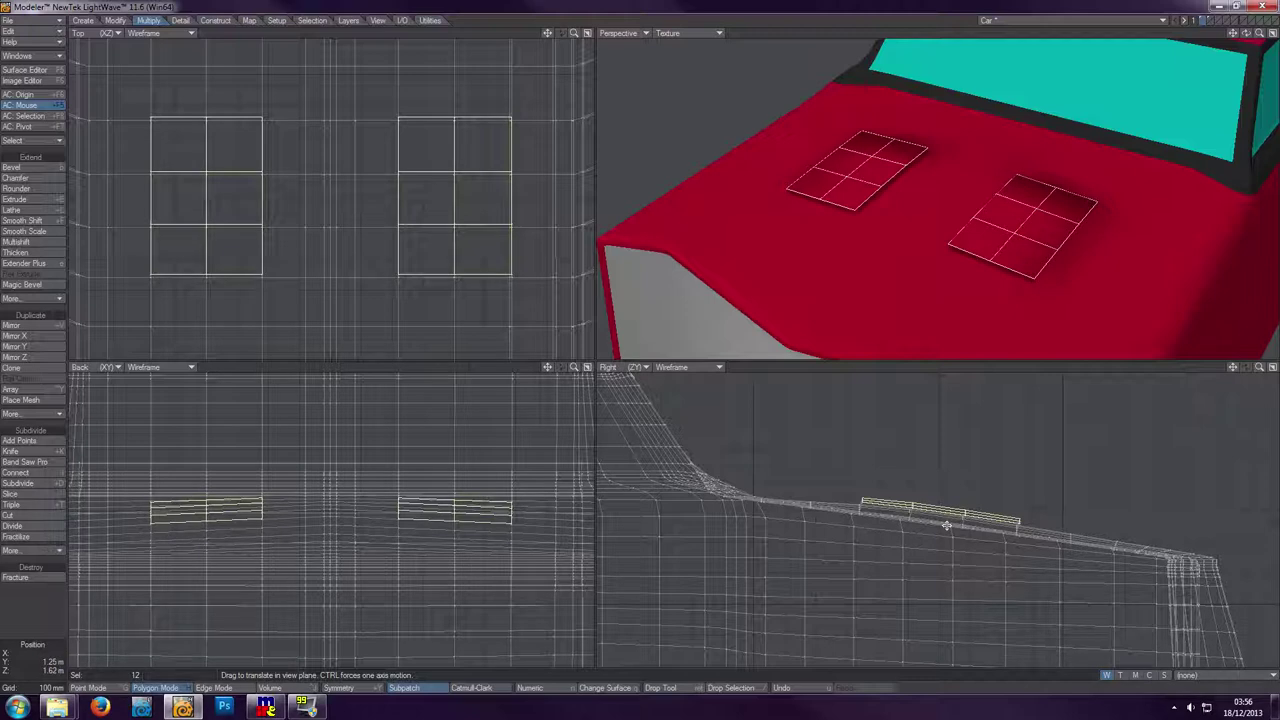
pyautogui.press('f')
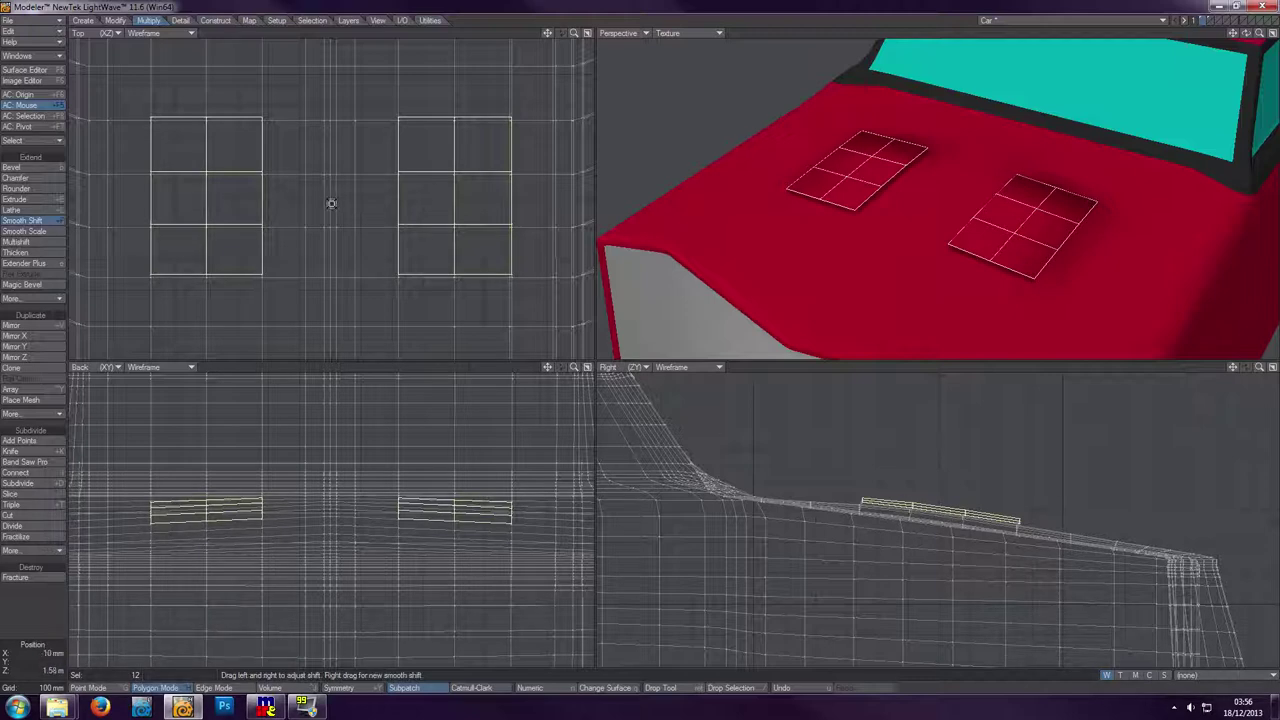
pyautogui.press('t')
pyautogui.moveTo(950, 496); pyautogui.dragTo(948, 484)
pyautogui.press('space')
pyautogui.click(838, 36)
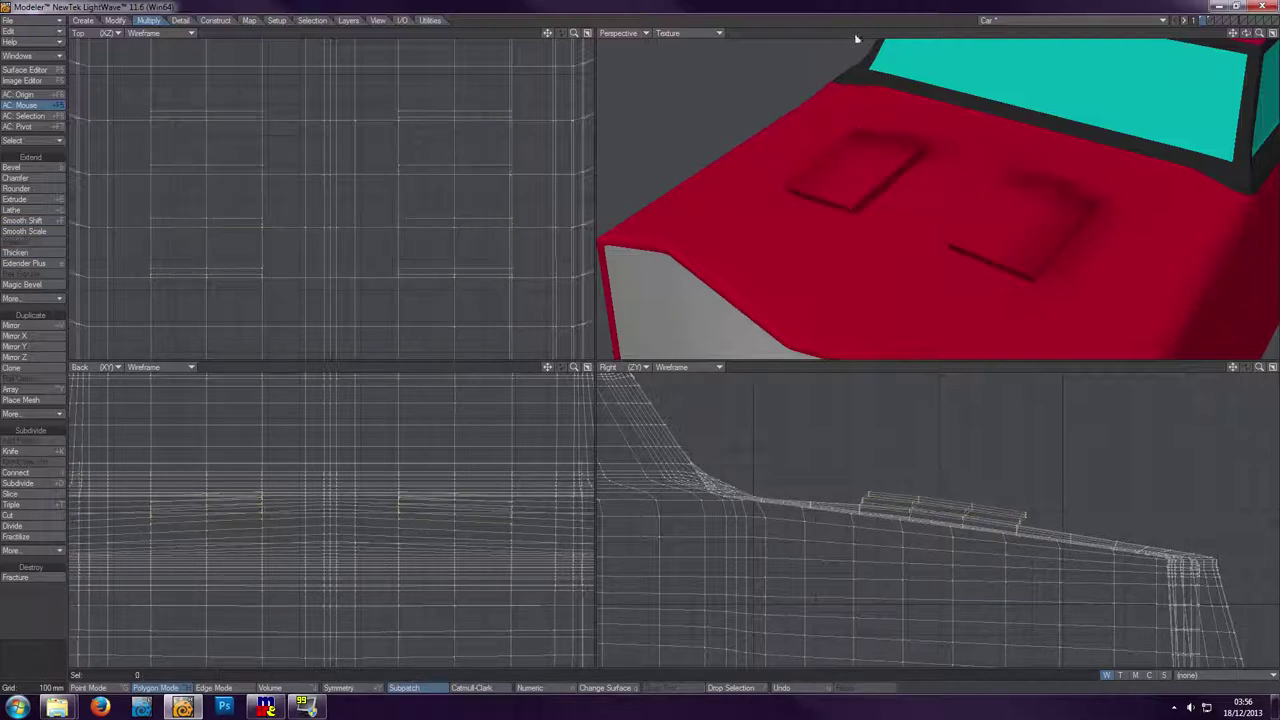
pyautogui.moveTo(1246, 33); pyautogui.dragTo(1216, 38)
pyautogui.press('a')
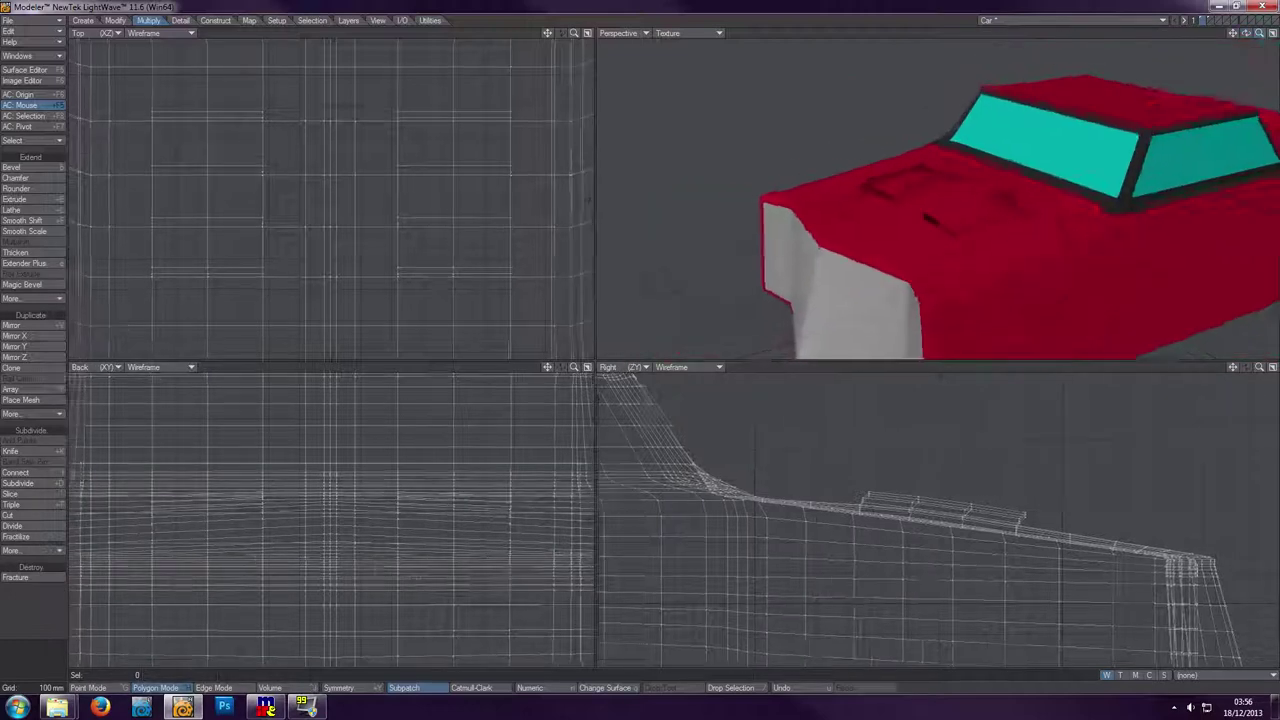
pyautogui.moveTo(1246, 33)
pyautogui.mouseDown()
pyautogui.moveTo(1274, 35)
pyautogui.moveTo(1248, 38)
pyautogui.mouseUp()
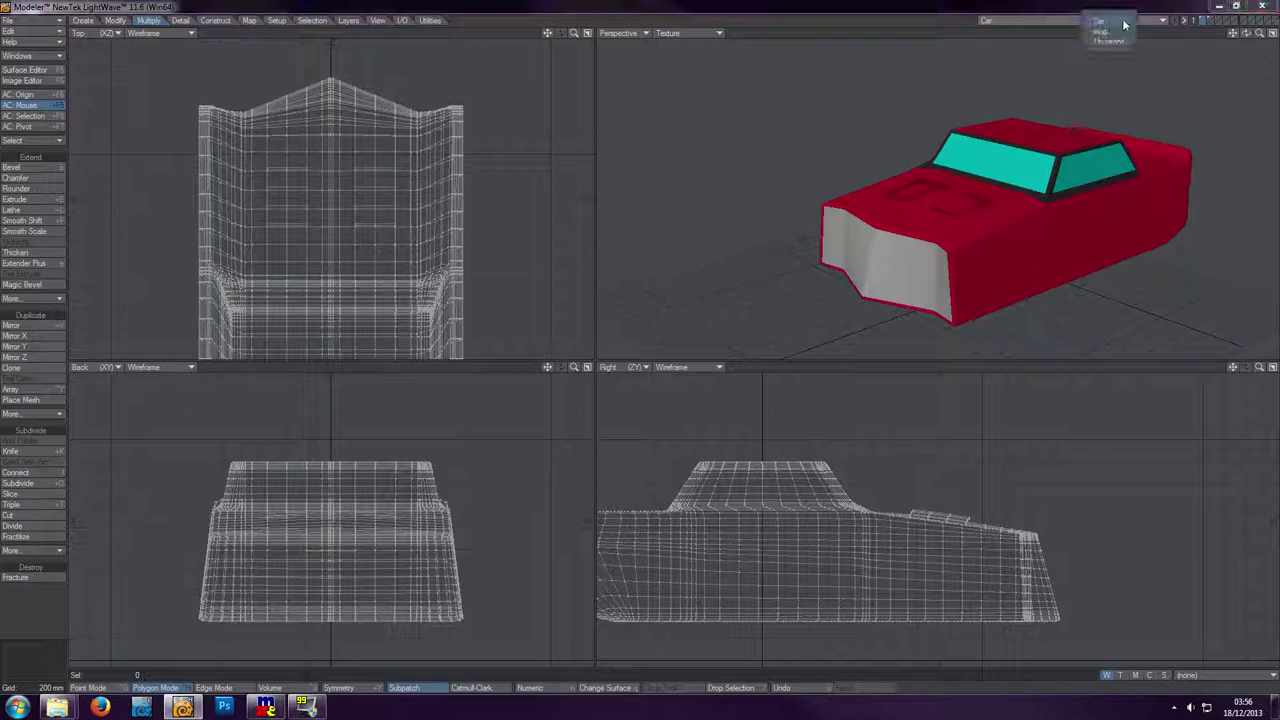
# - Switch to the empty unnamed object and check its surface list in the Surface Editor
pyautogui.click(1128, 40)
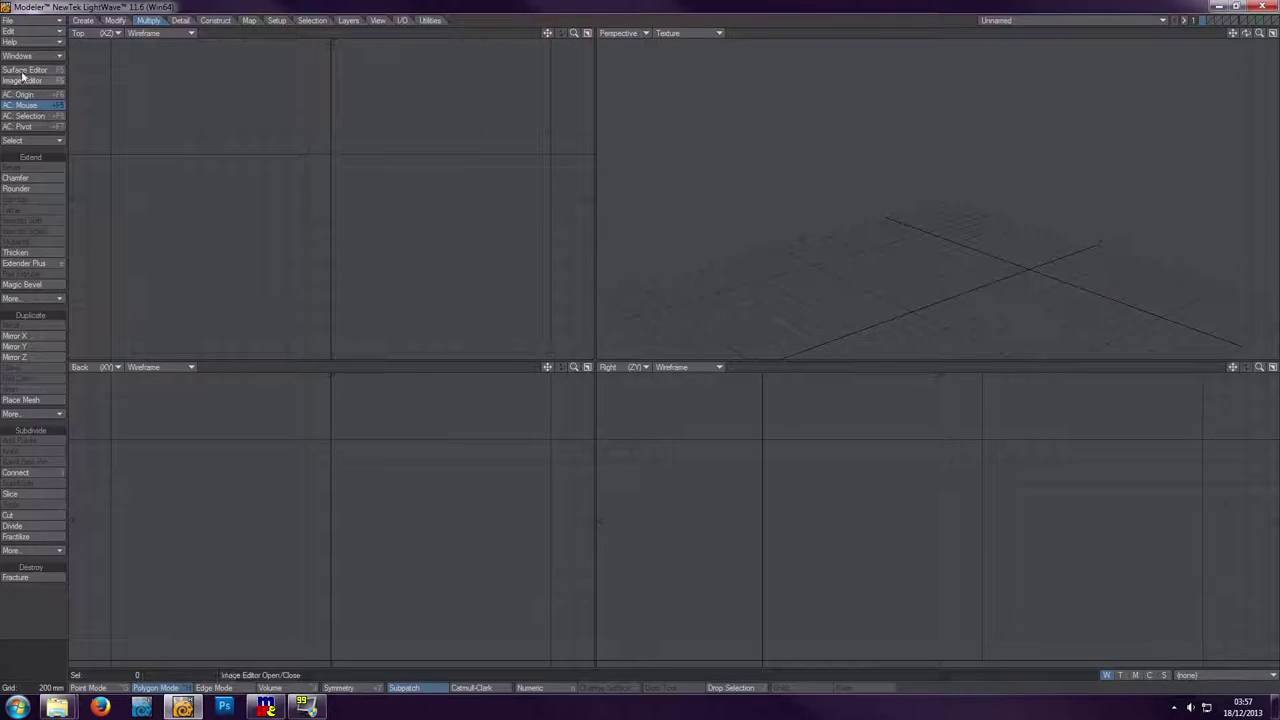
pyautogui.click(22, 72)
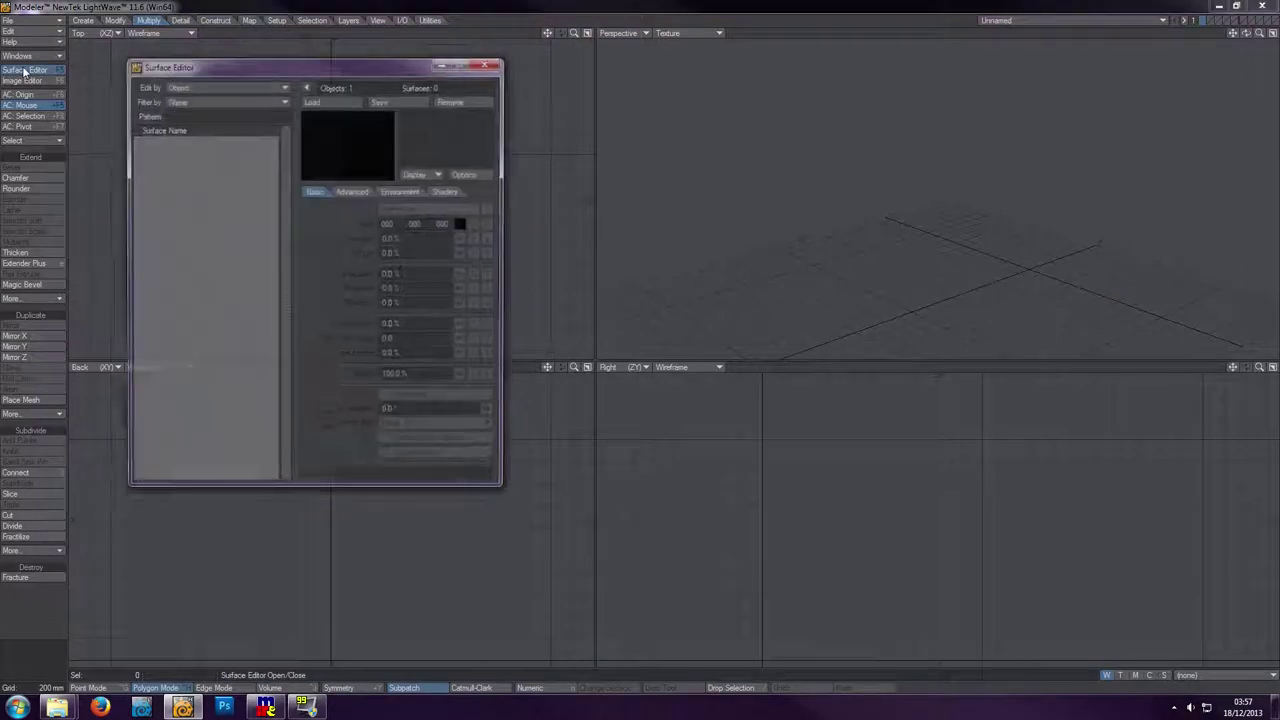
pyautogui.click(499, 66)
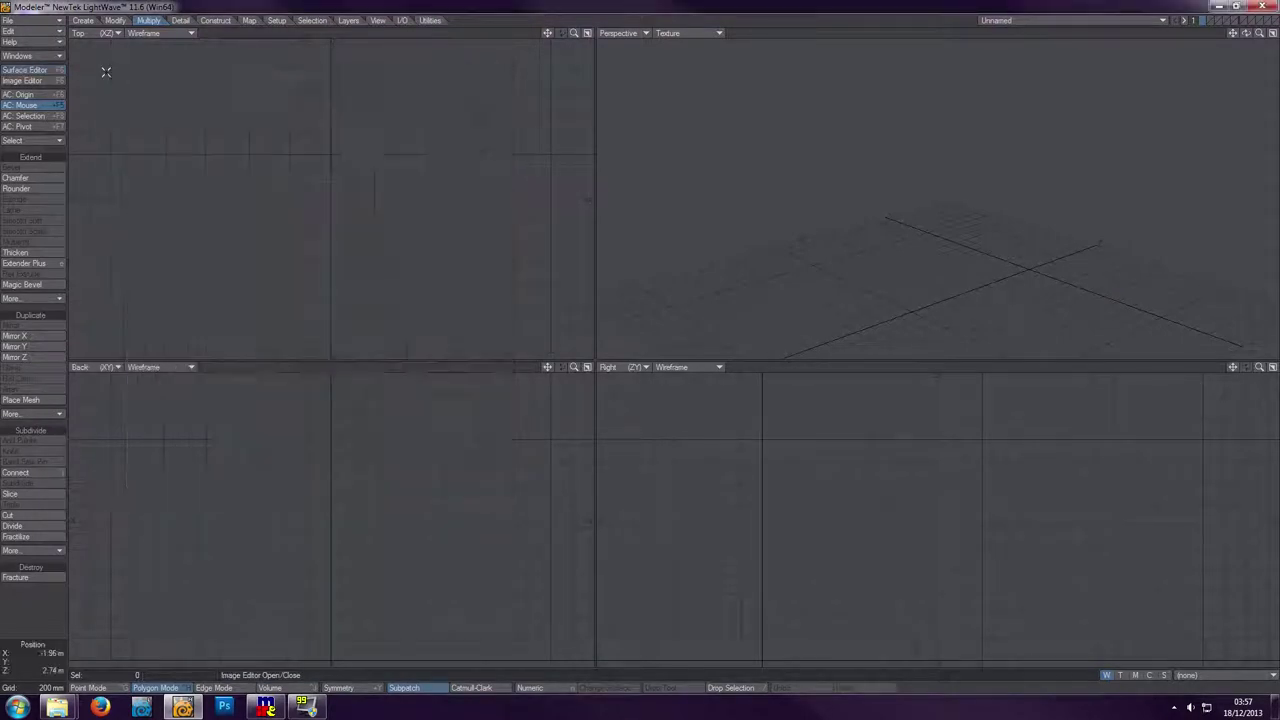
# - Reload the recent file Car.lwo and review its surfaces in the Surface Editor
pyautogui.click(40, 22)
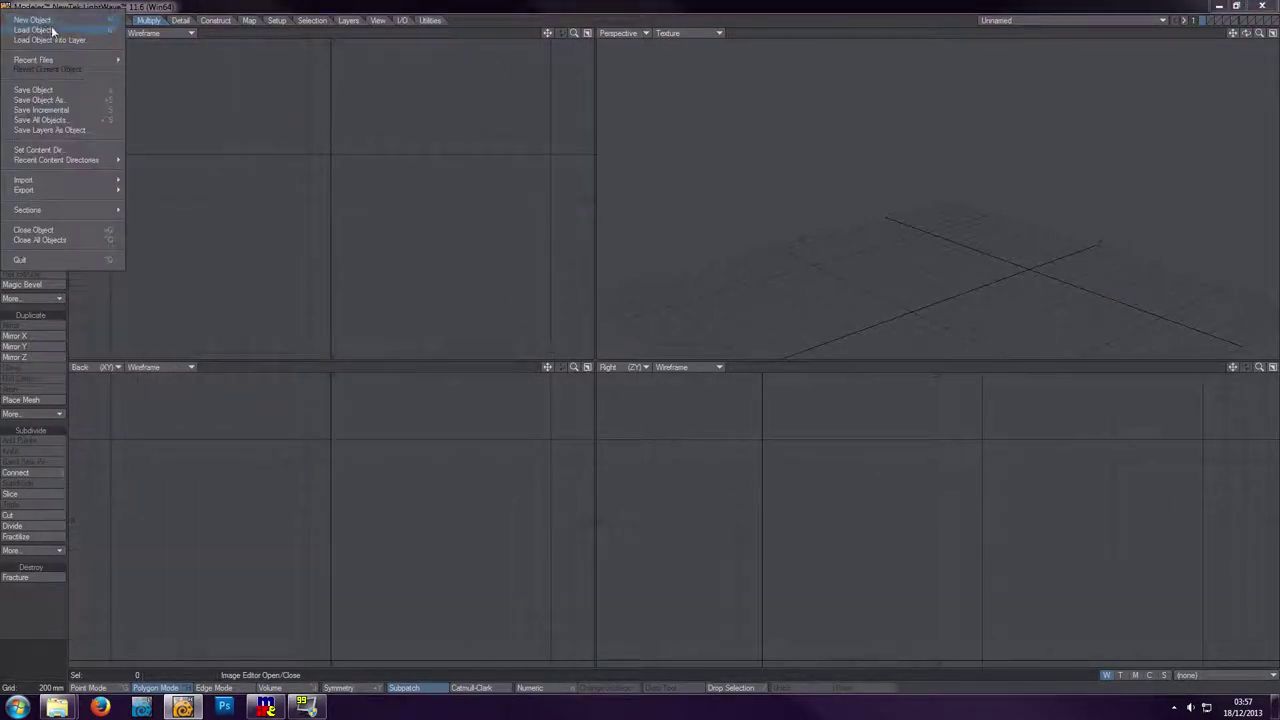
pyautogui.moveTo(69, 59)
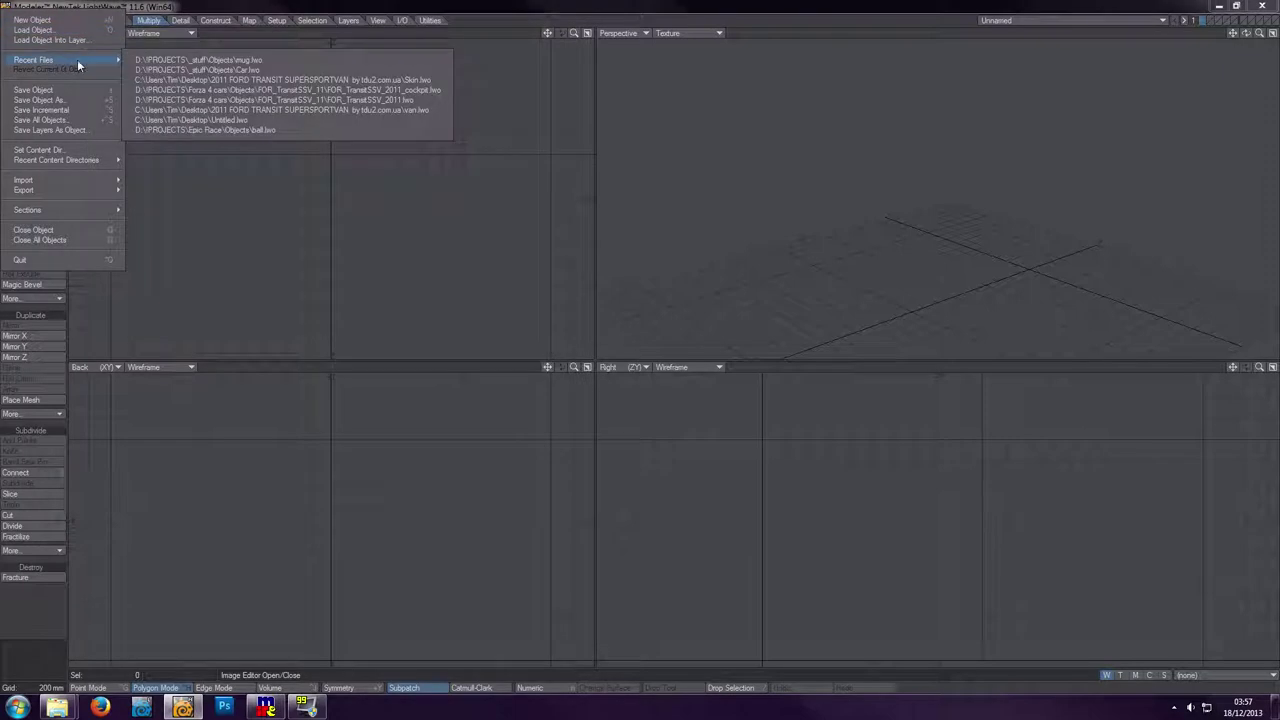
pyautogui.click(168, 70)
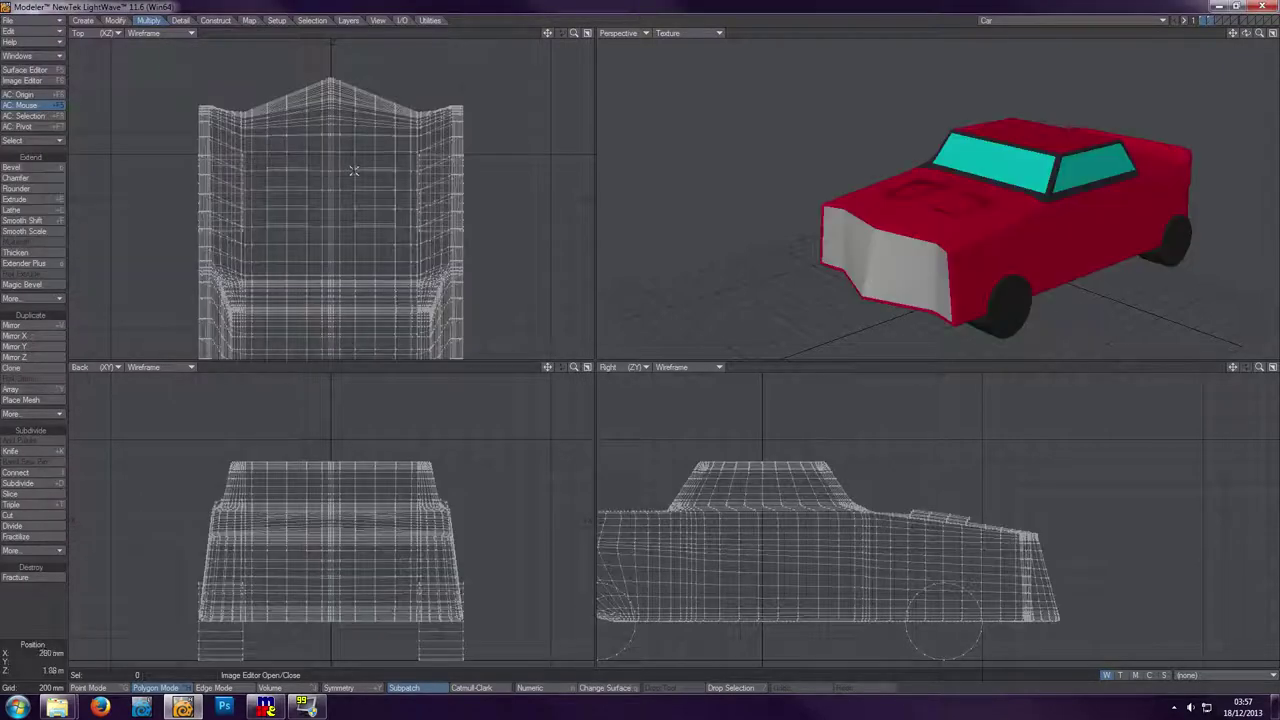
pyautogui.moveTo(1246, 33); pyautogui.dragTo(1205, 20)
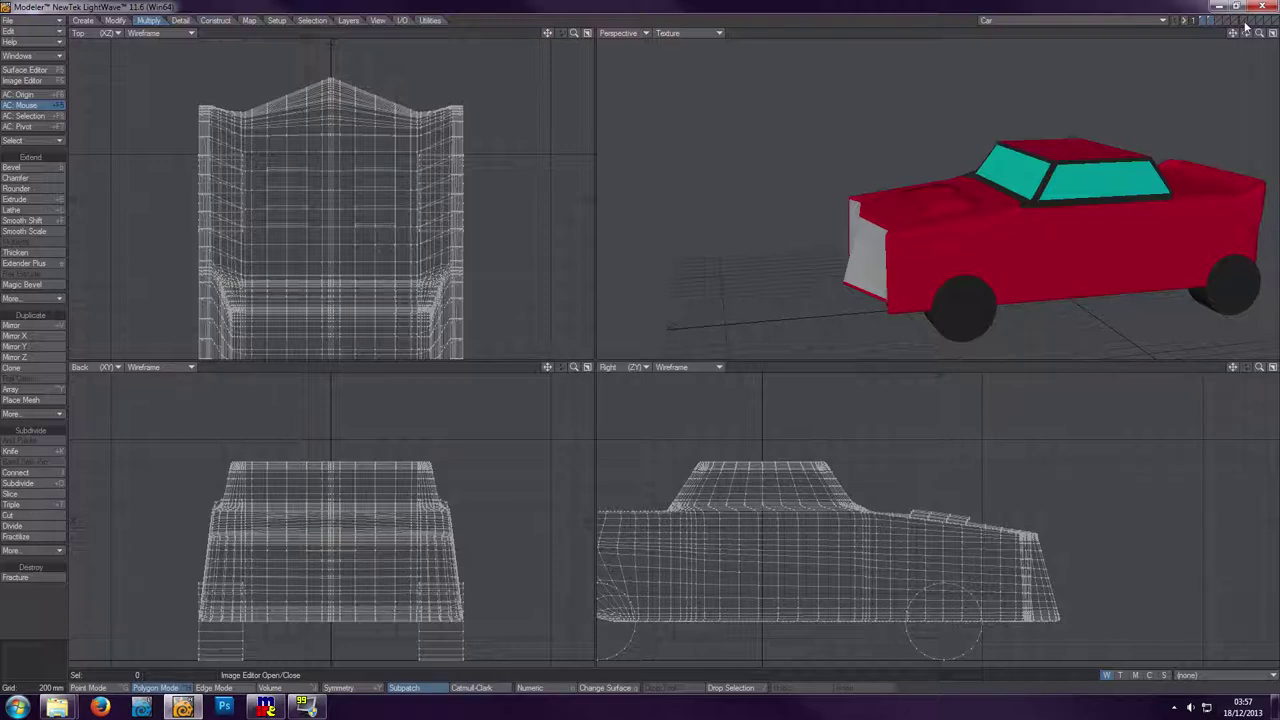
pyautogui.click(24, 70)
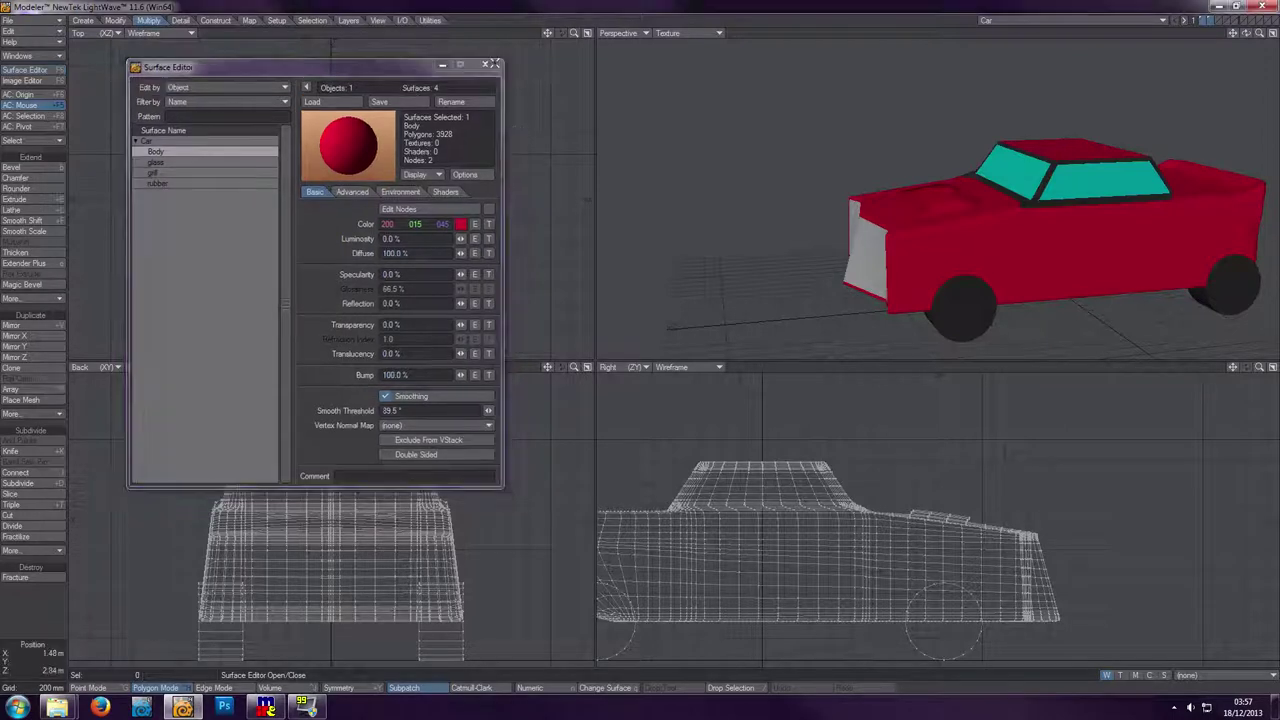
pyautogui.click(488, 63)
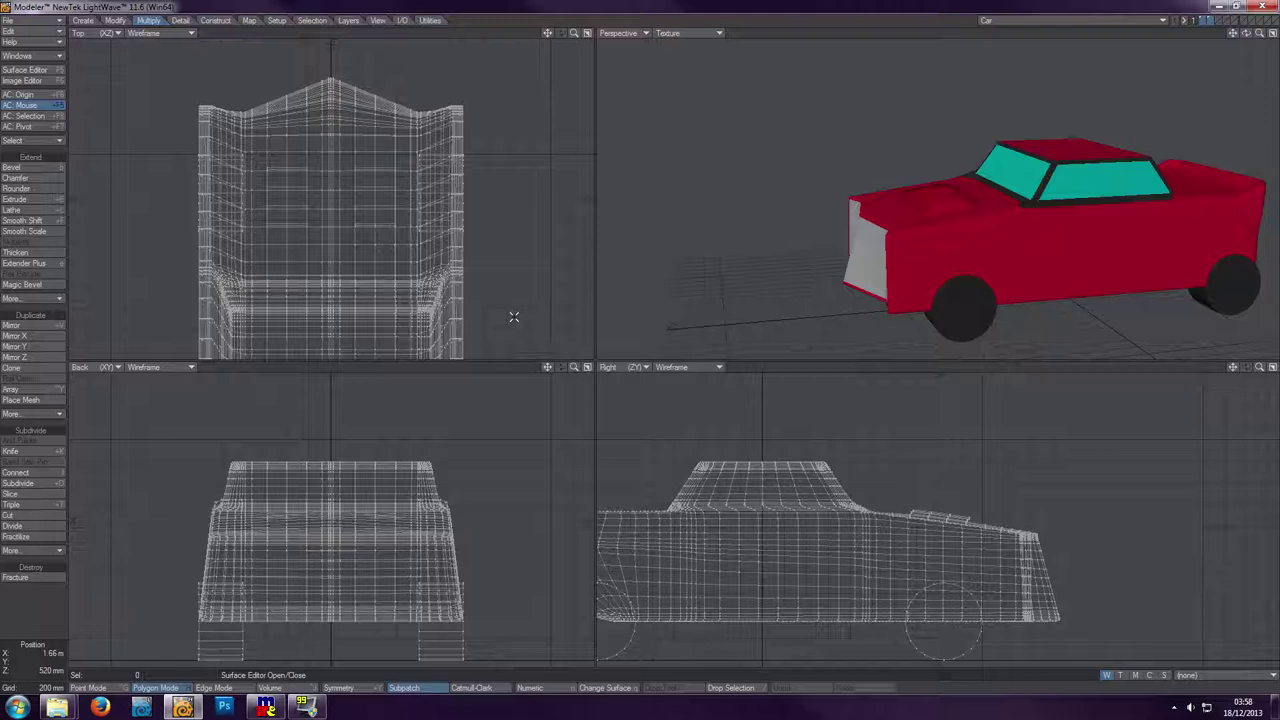
# - Bring up the primitive creation tools and start a new empty object
pyautogui.click(83, 20)
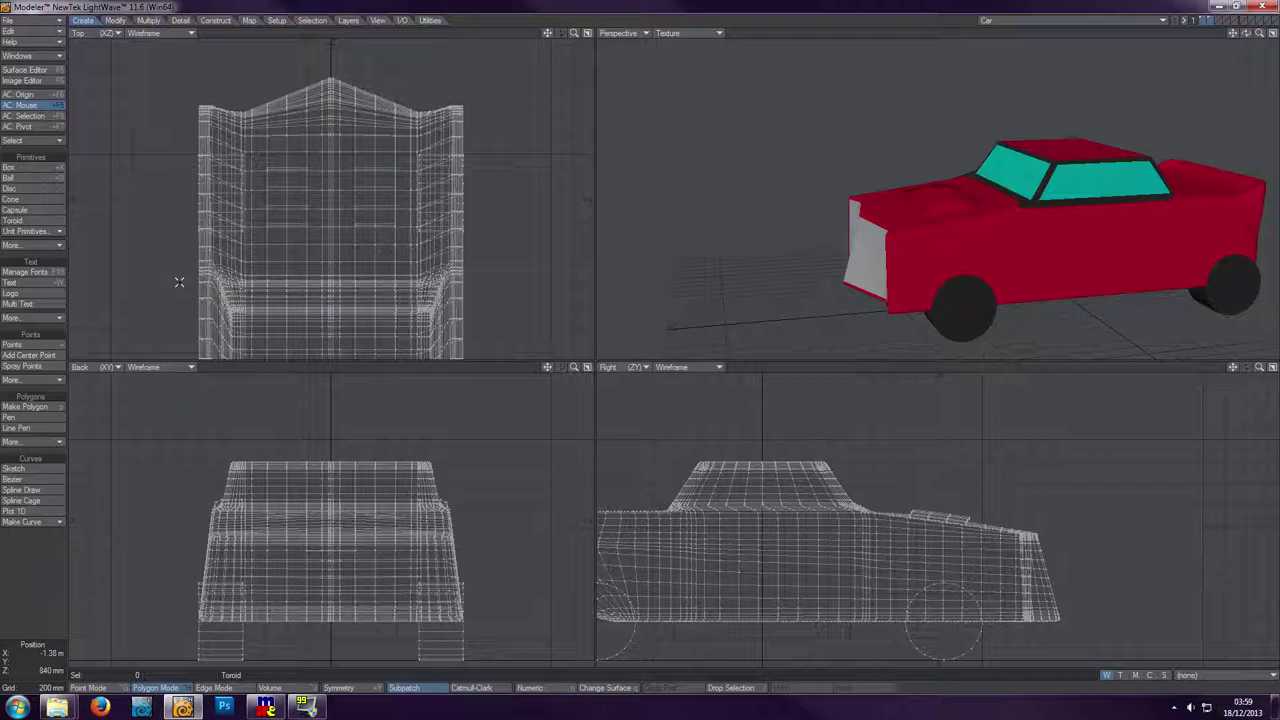
pyautogui.hotkey('shift', 'n')
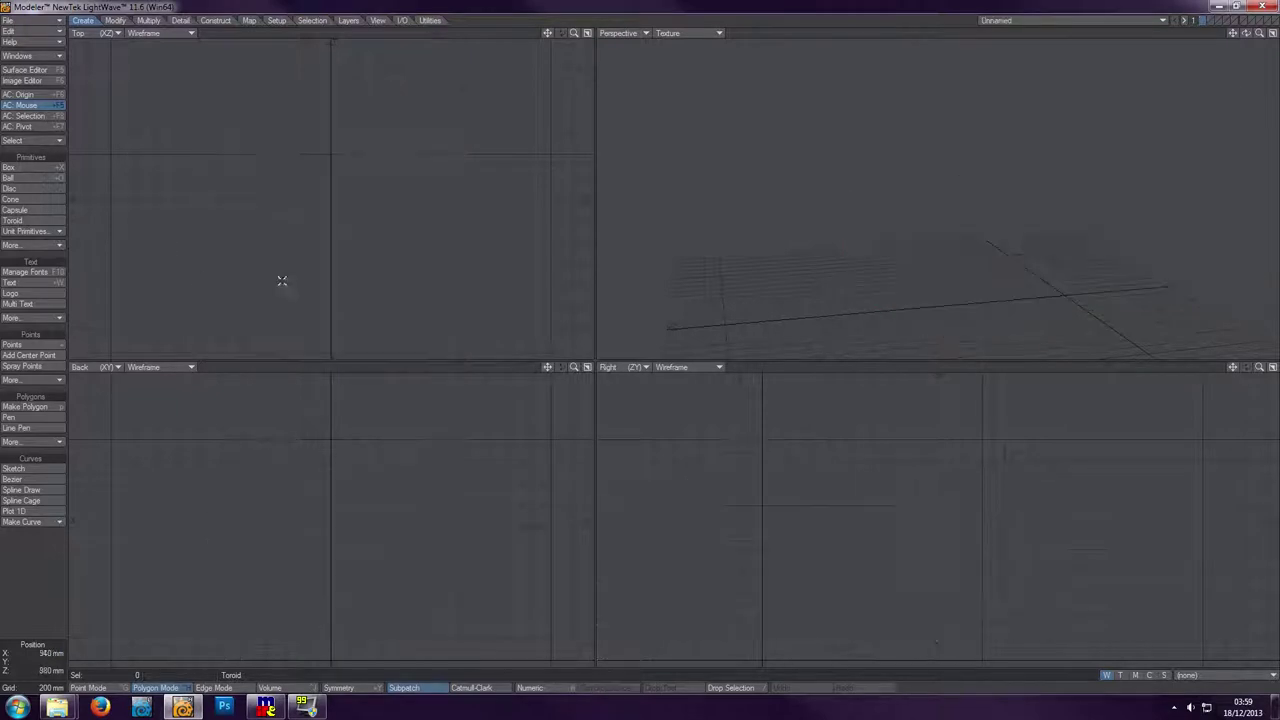